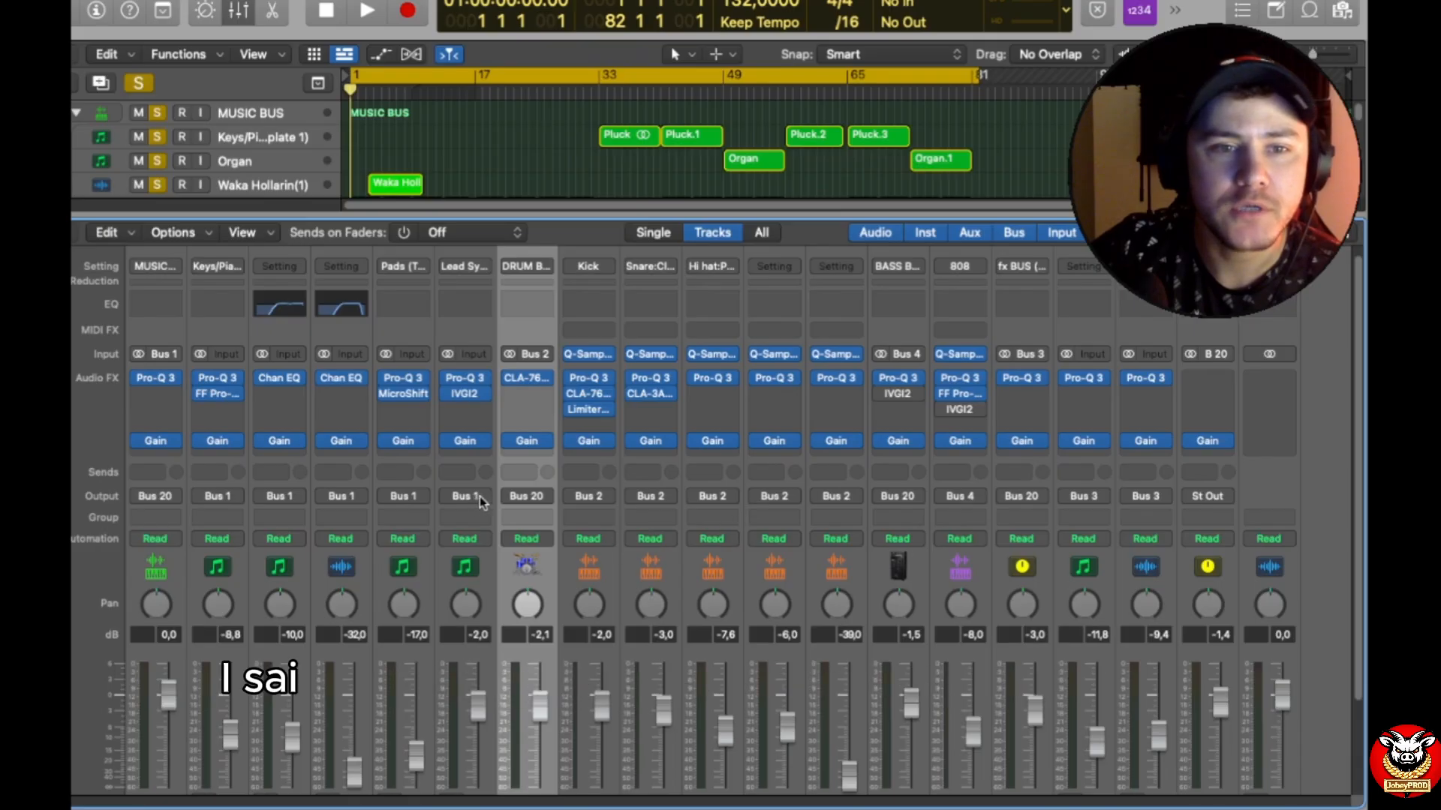
Step: Collapse the DRUM BUS, BASS BUS and FX BUS stacks in the mixer and enlarge the mixer area
scroll(290, 507, "up", 4)
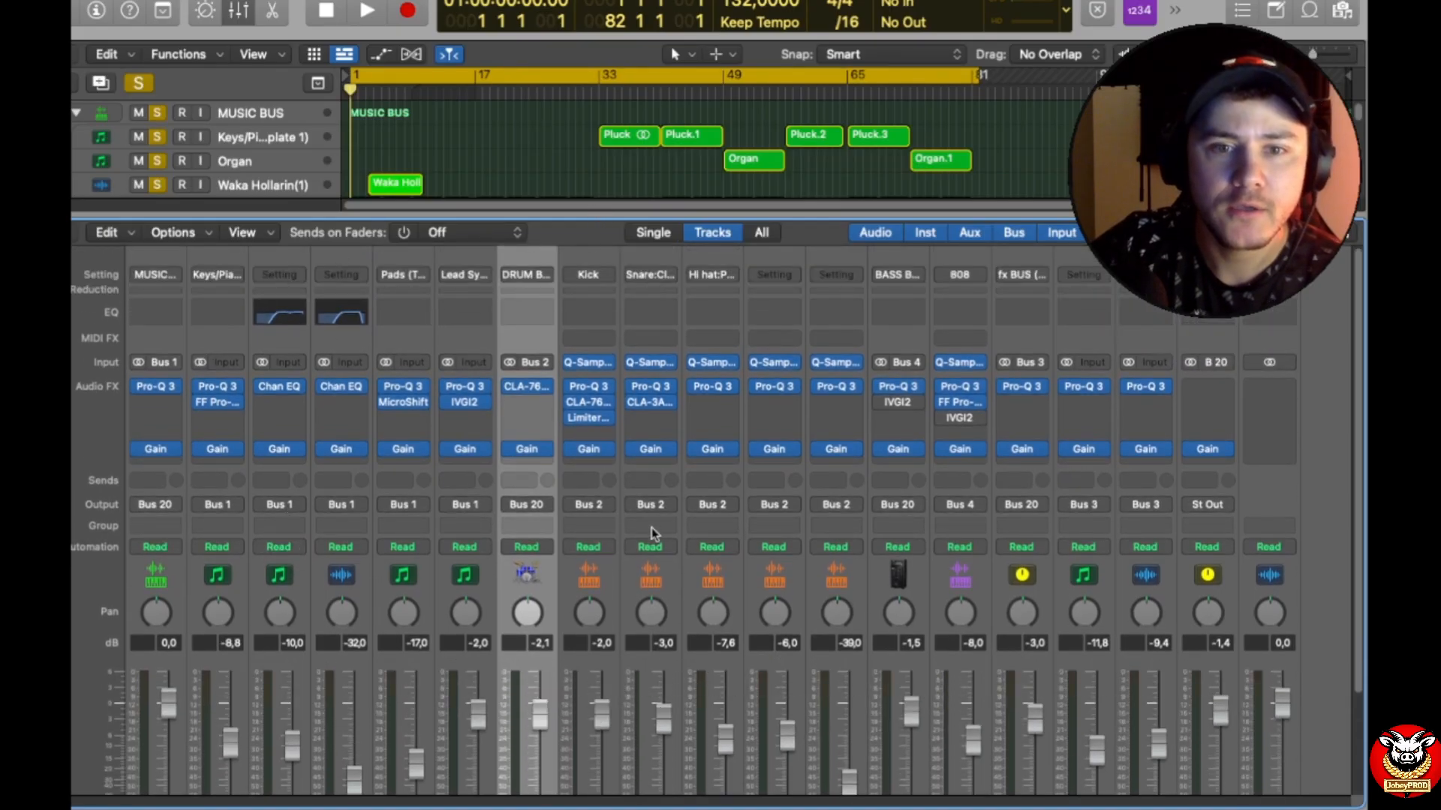
scroll(659, 579, "down", 8)
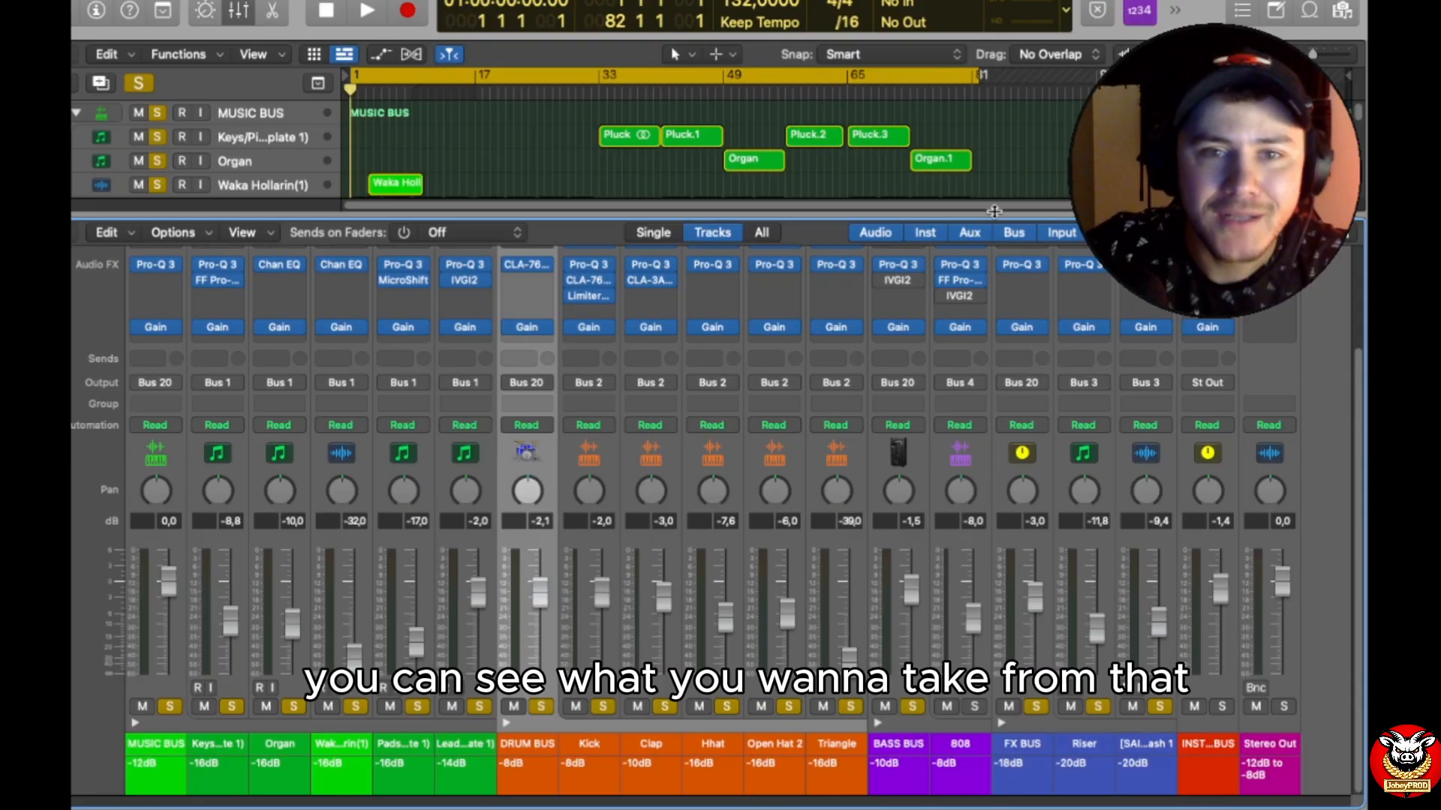
left_click(509, 721)
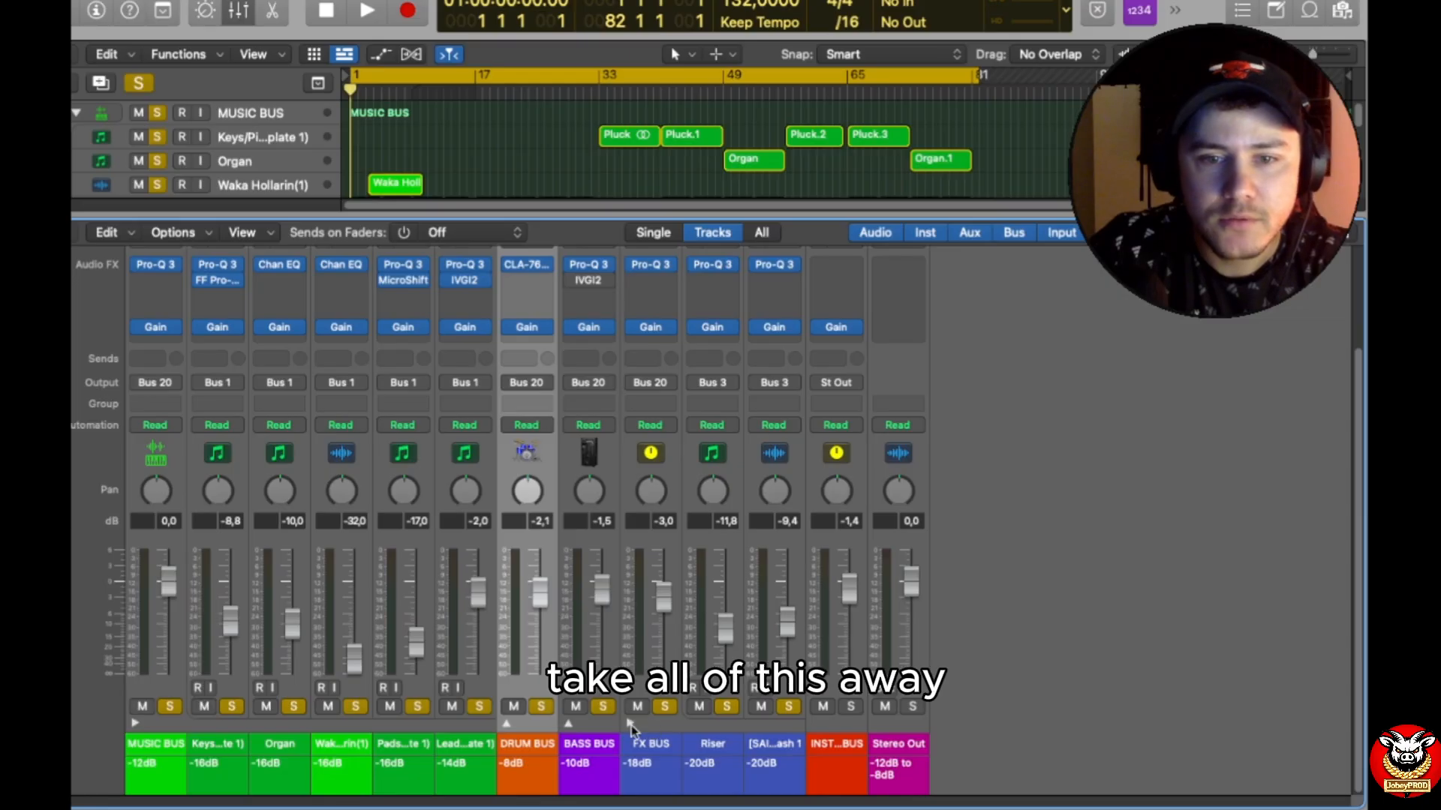
left_click(630, 724)
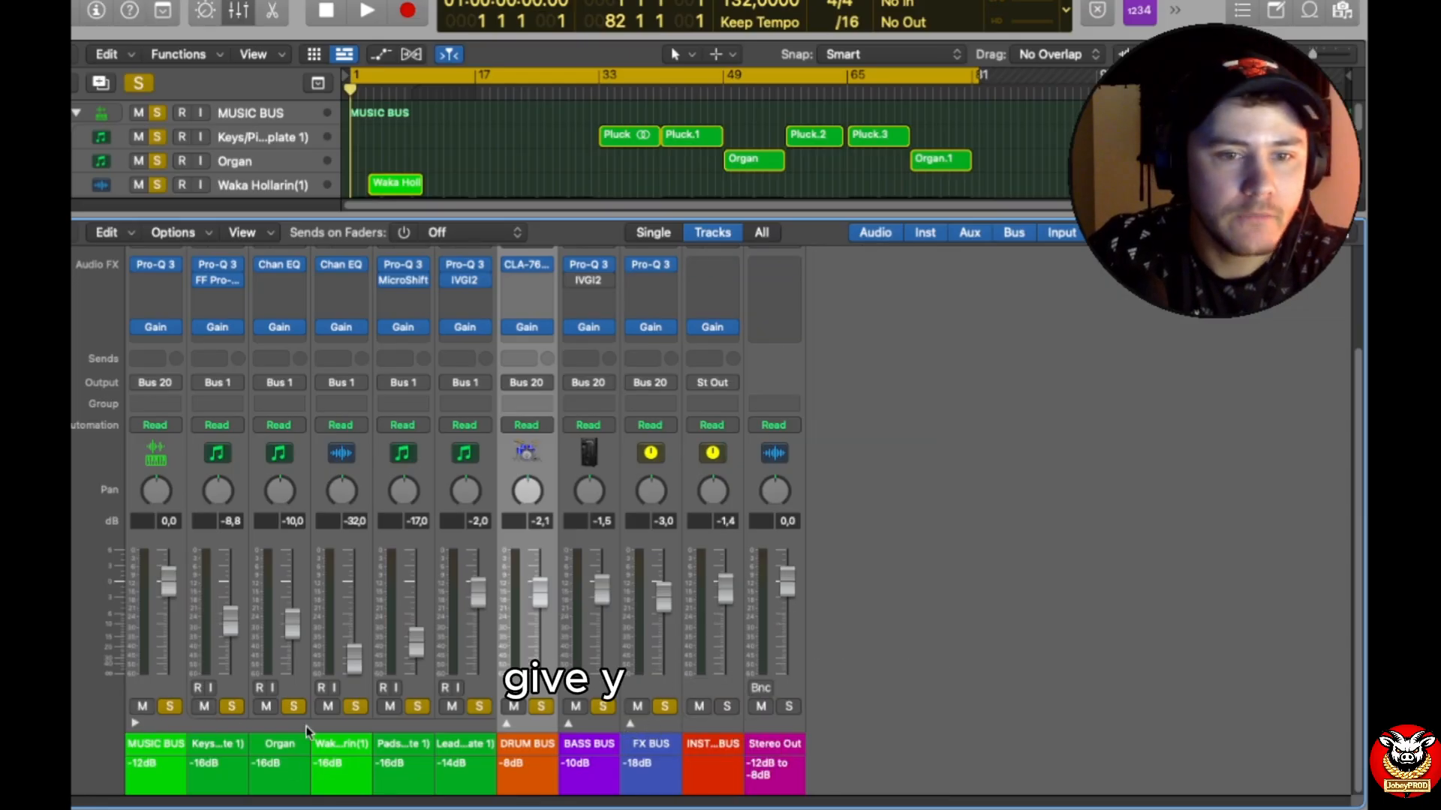
scroll(379, 273, "up", 1)
left_click_drag(430, 210, 398, 184)
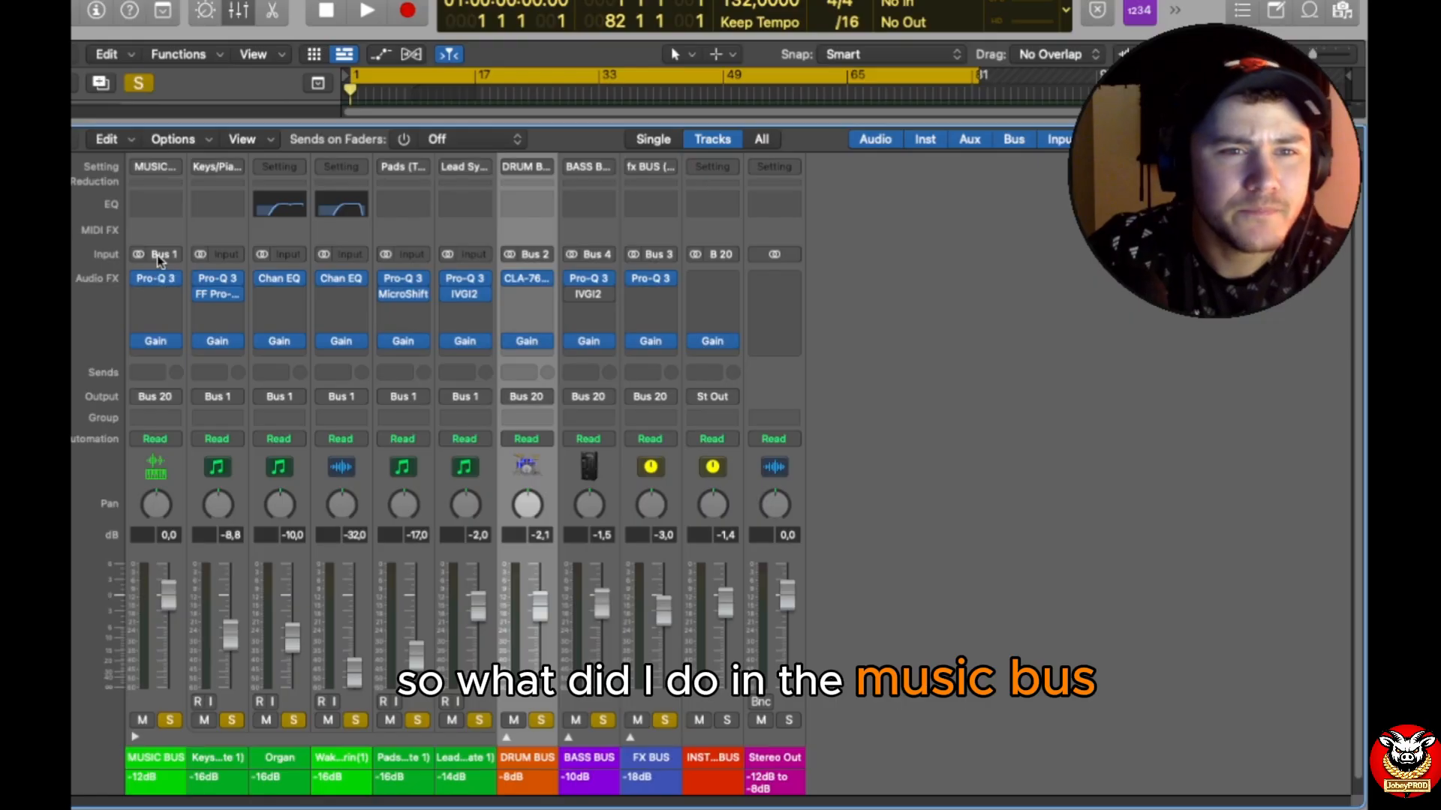
Step: Open the Pro-Q 3 equalizer on the MUSIC BUS and examine its low cut and low-mid band settings
left_click(156, 281)
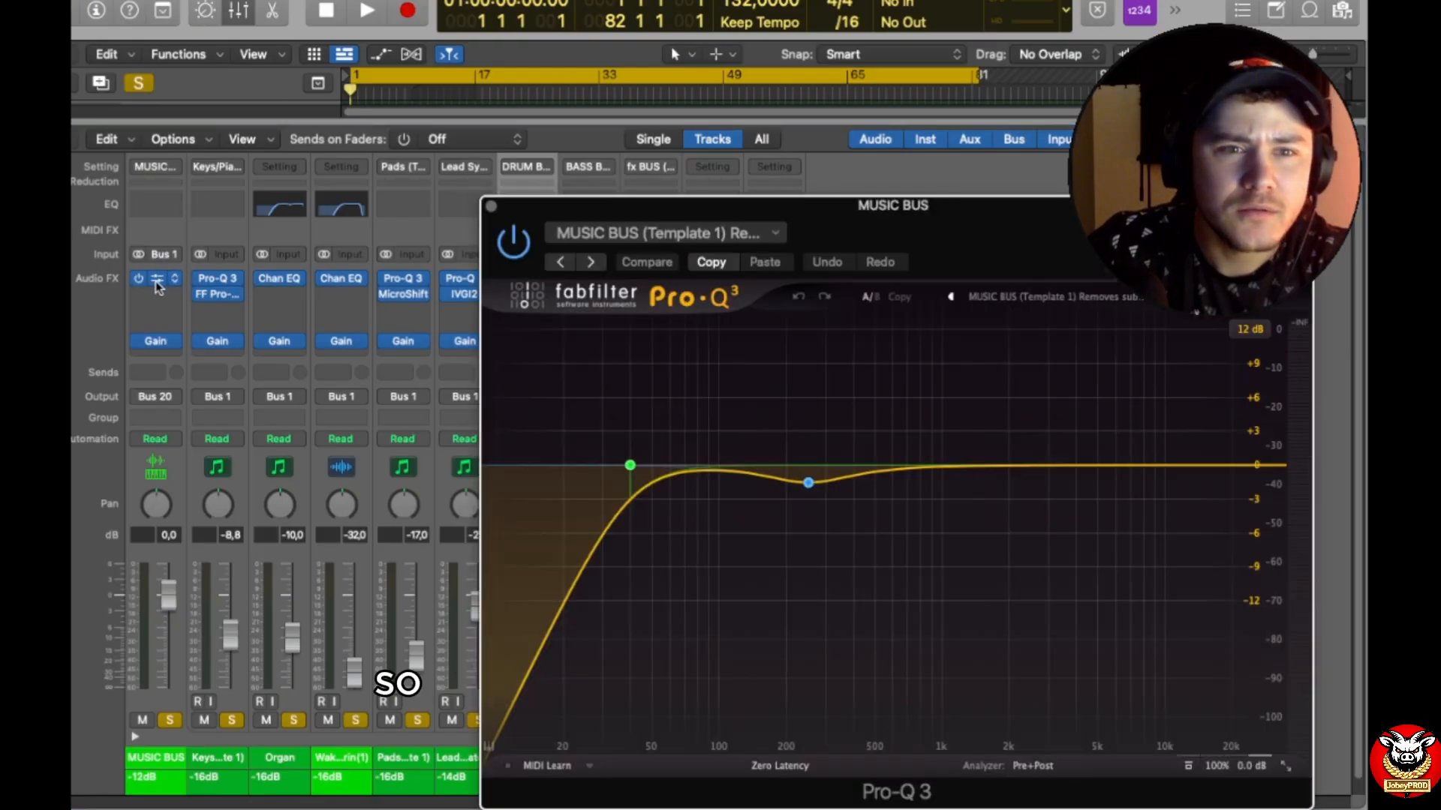
left_click_drag(989, 216, 1094, 124)
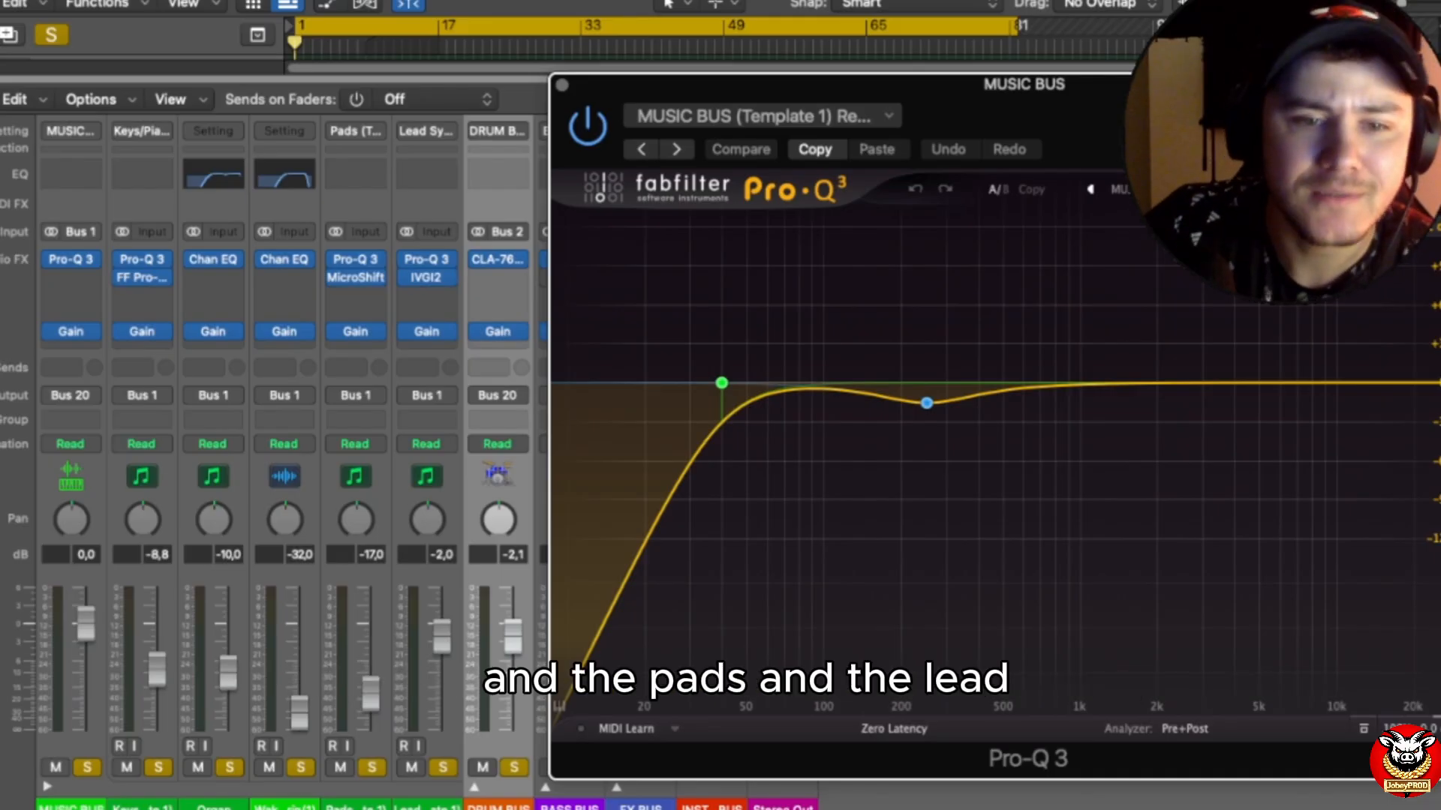
left_click_drag(1195, 123, 992, 96)
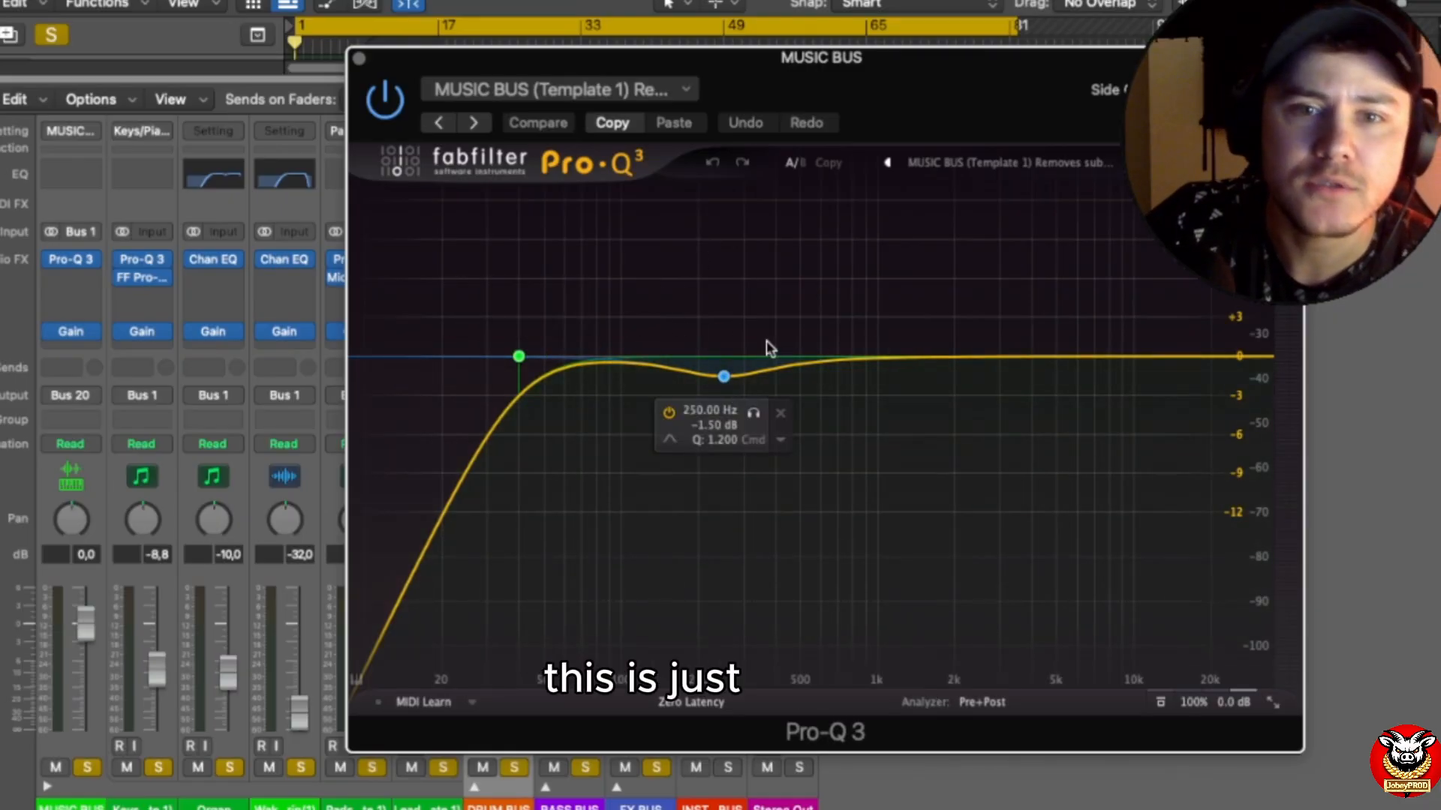
Step: Reveal the track arrangement and set the cycle range to bars 41–49, over the Pluck.1 region
left_click_drag(926, 66, 930, 375)
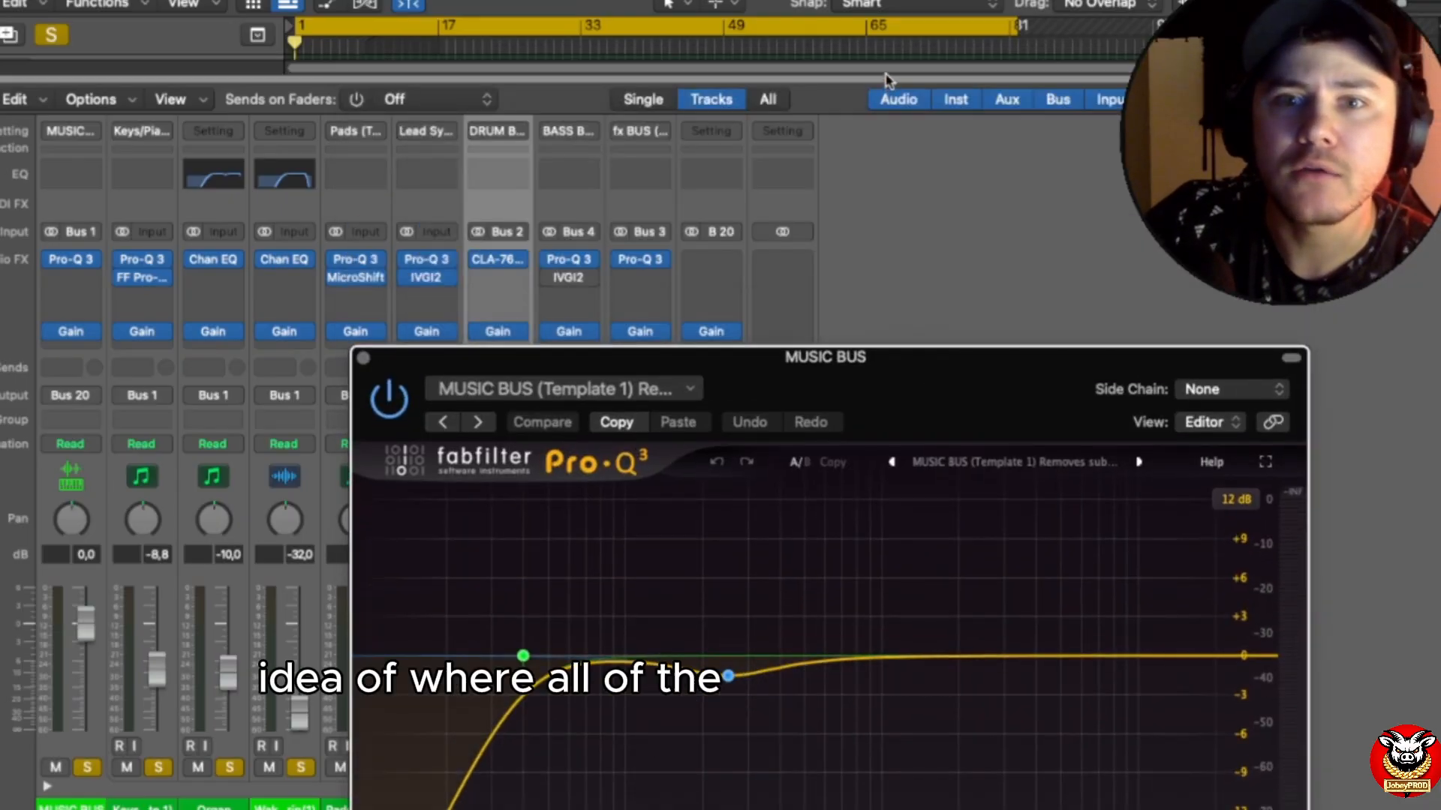
left_click_drag(858, 77, 857, 319)
left_click_drag(1017, 29, 523, 41)
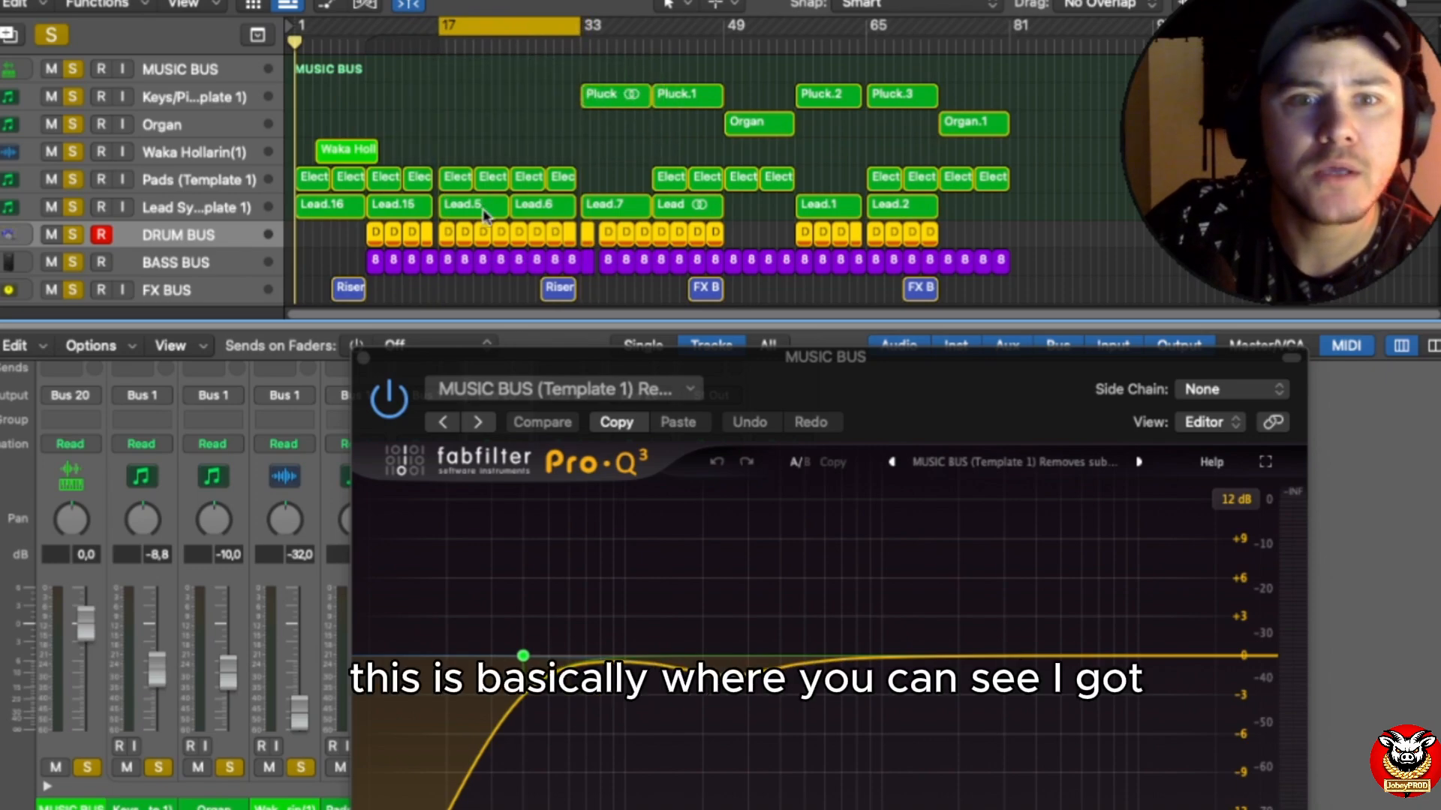
left_click_drag(525, 30, 724, 26)
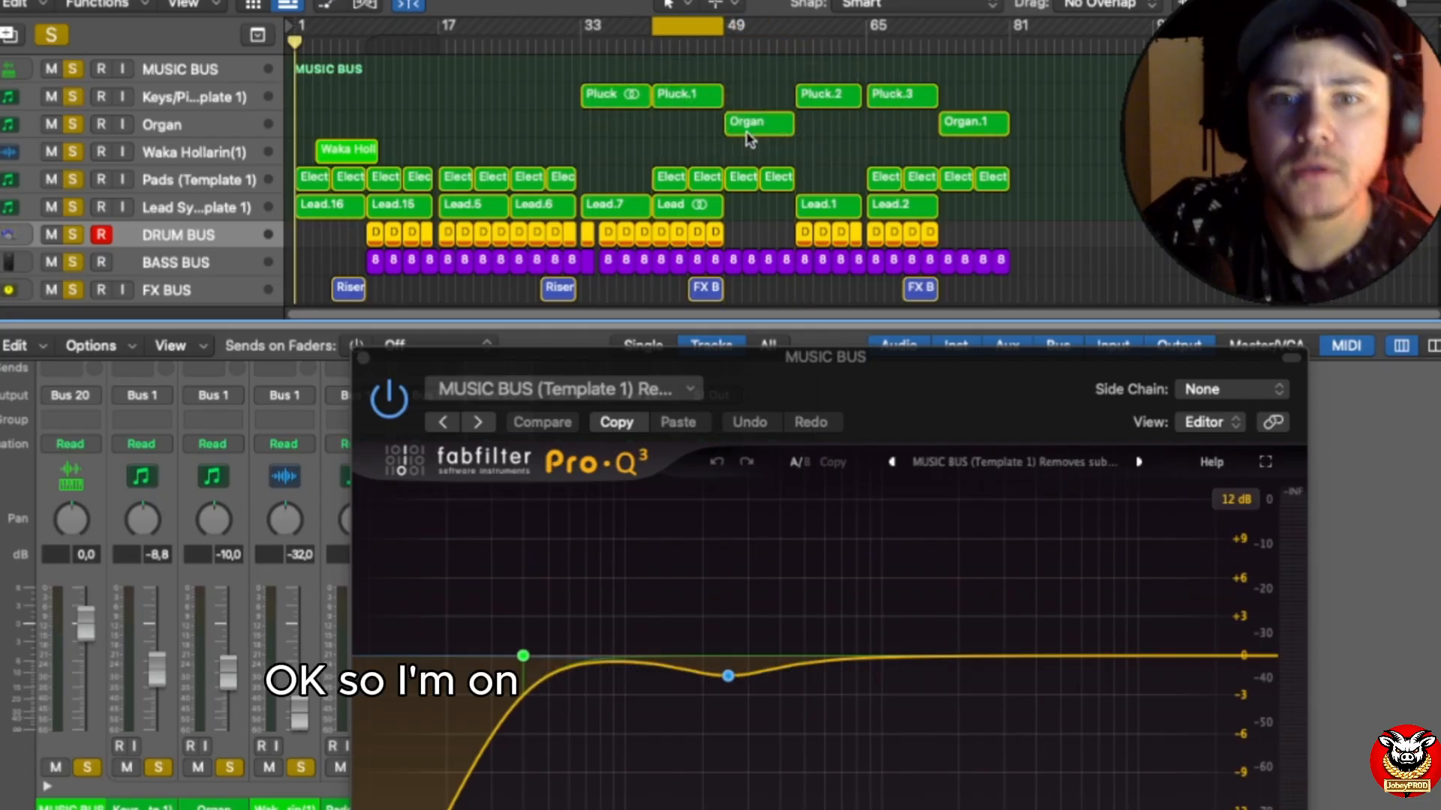
Step: Clear the existing solos and solo only the Keys/Piano, Pads and Lead Synth tracks
left_click(74, 67)
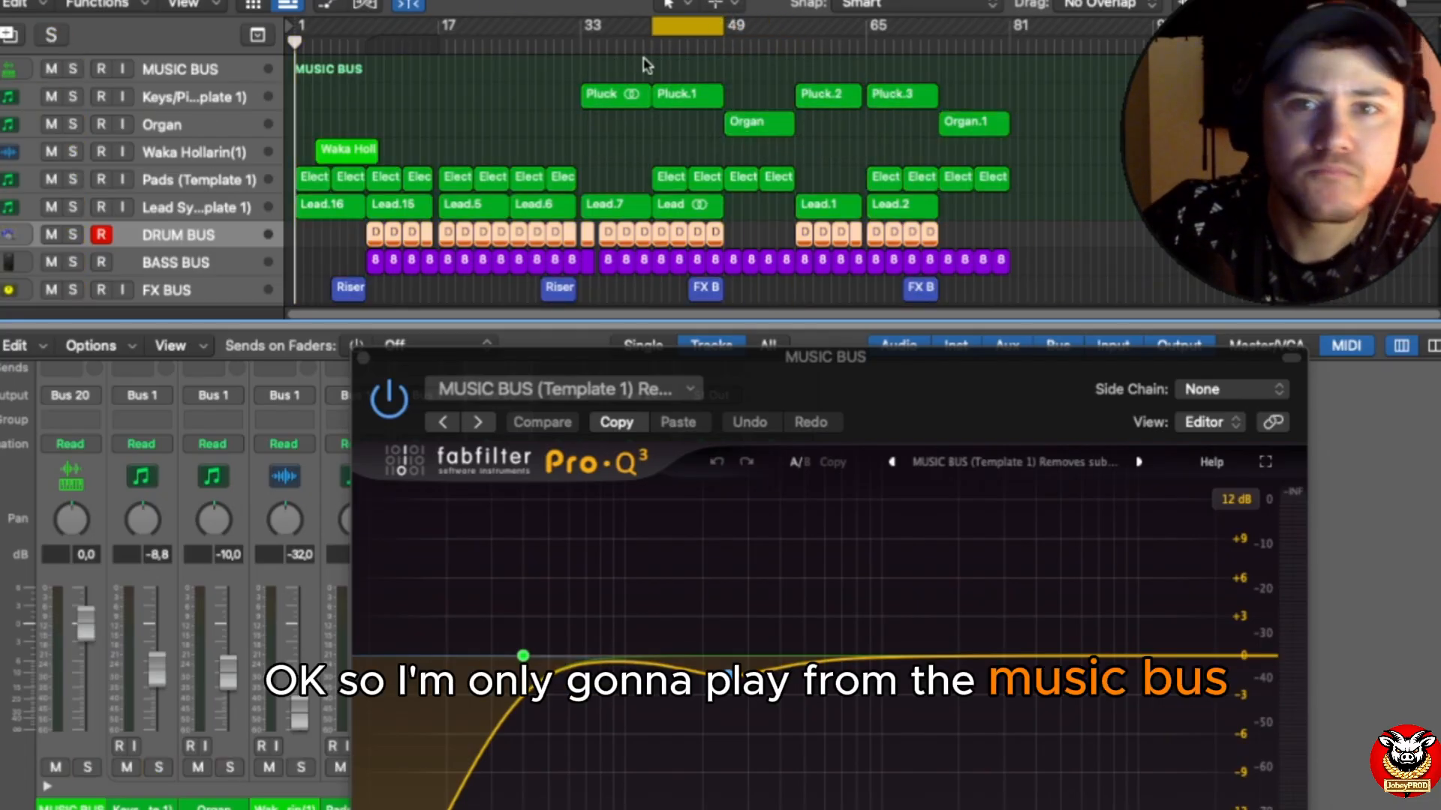
left_click(73, 97)
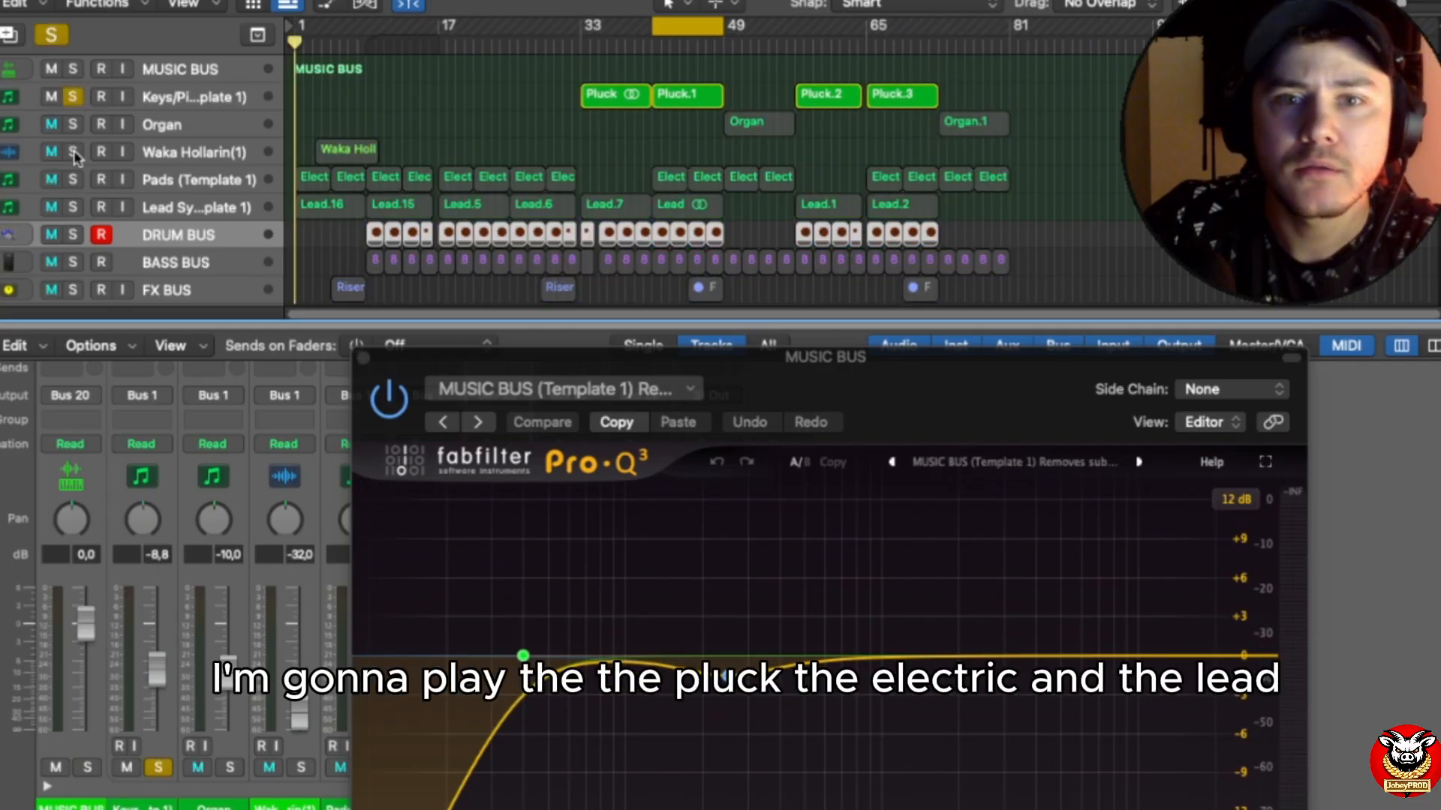
left_click(73, 179)
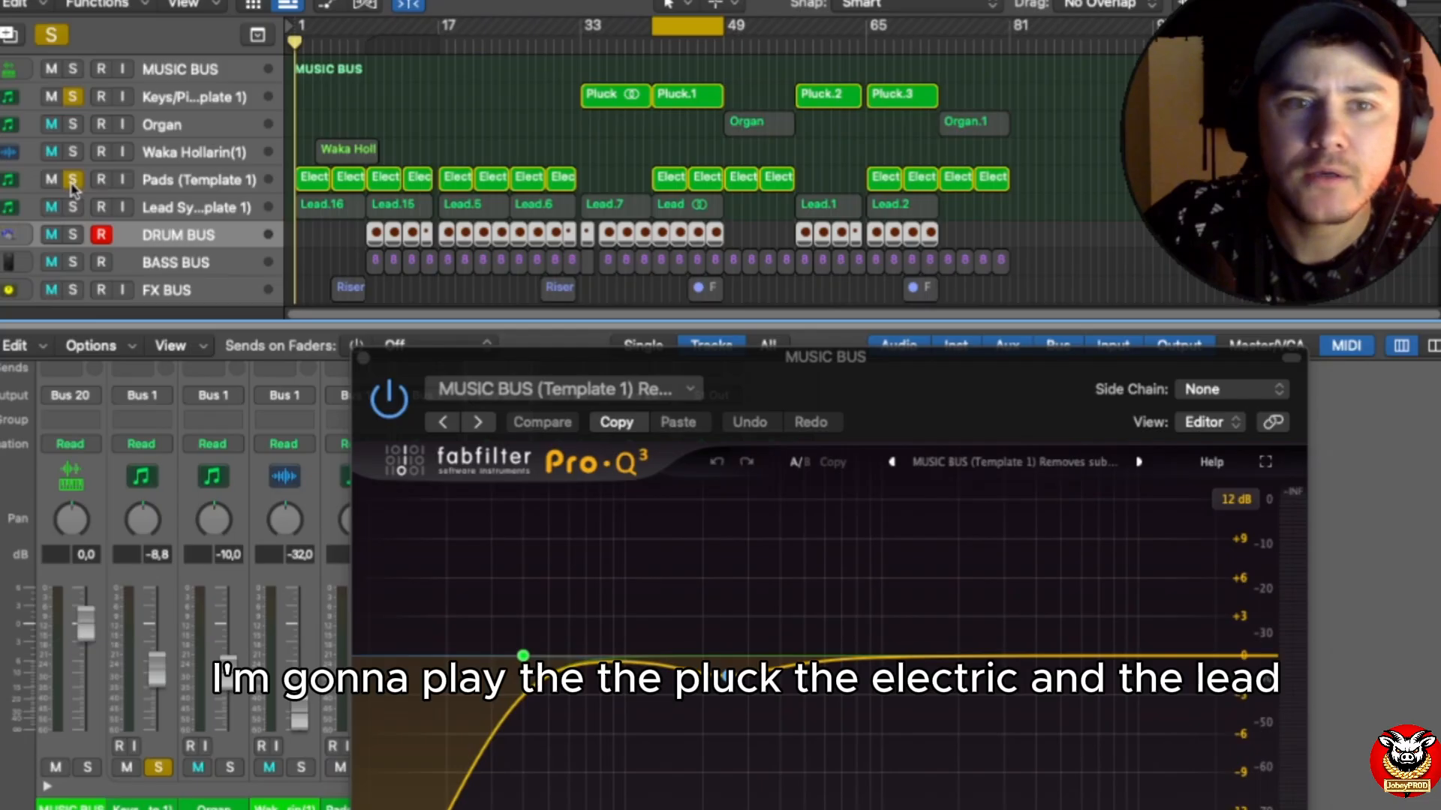
left_click(73, 207)
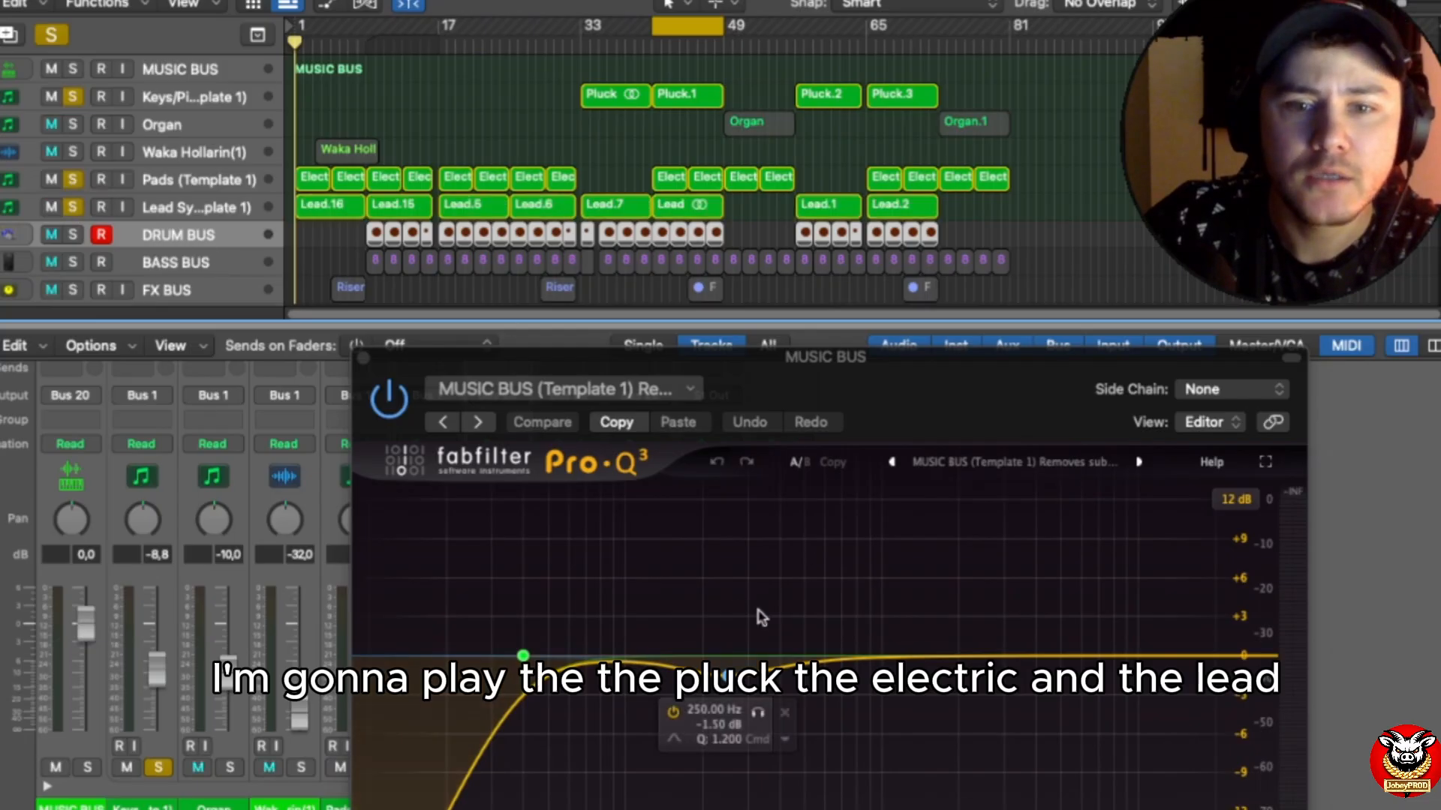
Step: Play the cycled section, examine how the MUSIC BUS Pro-Q 3 shapes the low frequencies, and close the plug-in
key("space")
left_click_drag(1021, 423, 934, 174)
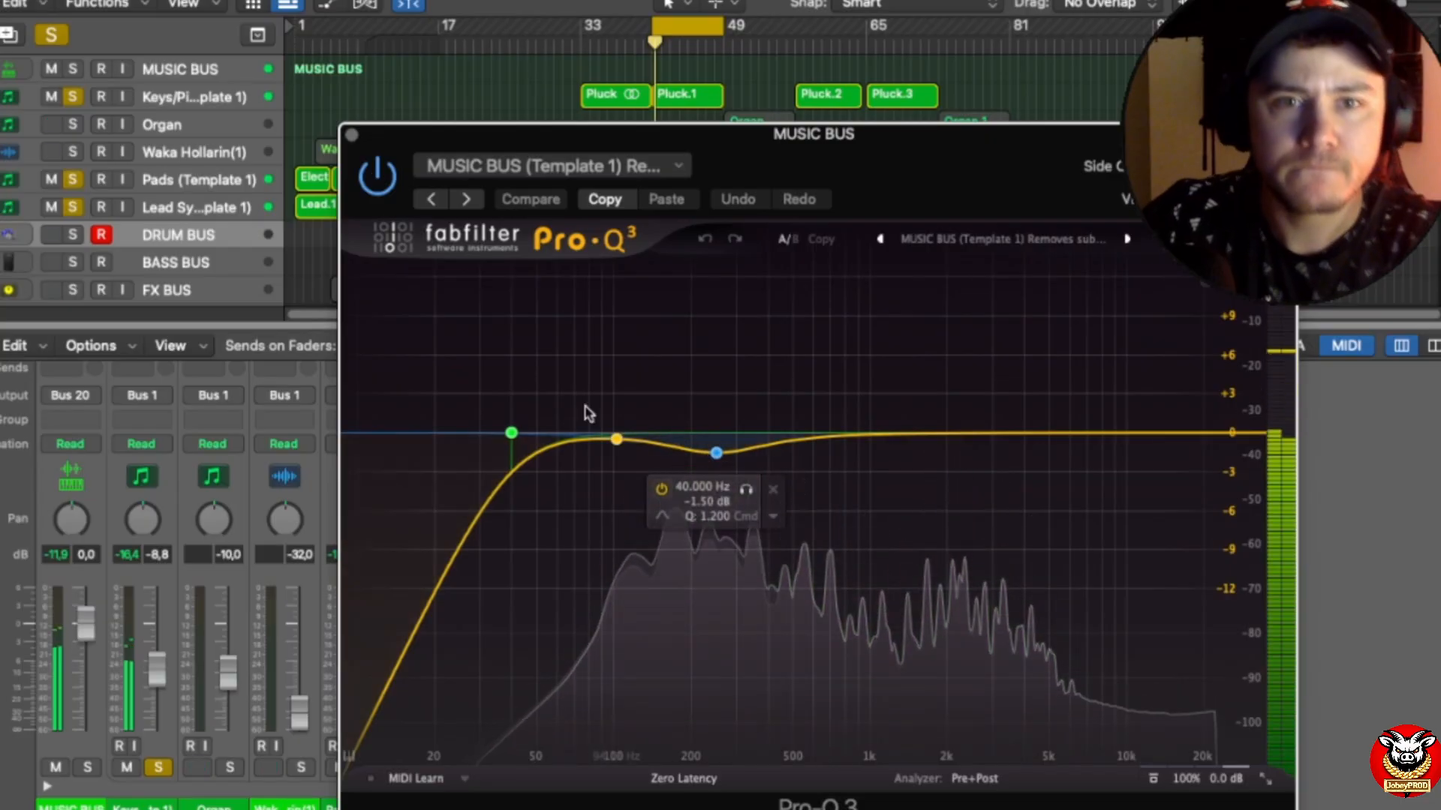
key("space")
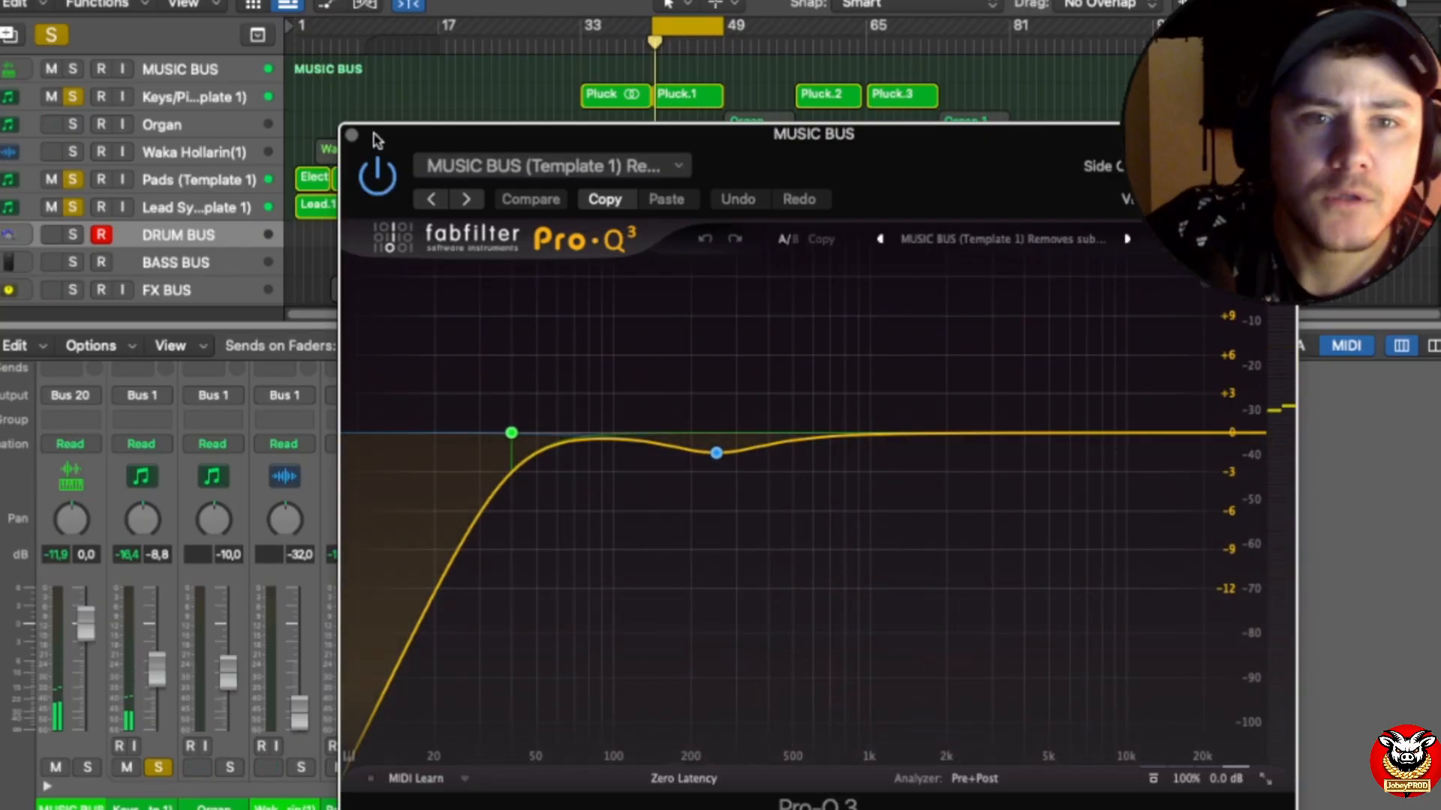
mouse_move(399, 137)
left_mouse_down()
mouse_move(532, 127)
mouse_move(377, 137)
left_mouse_up()
key("space")
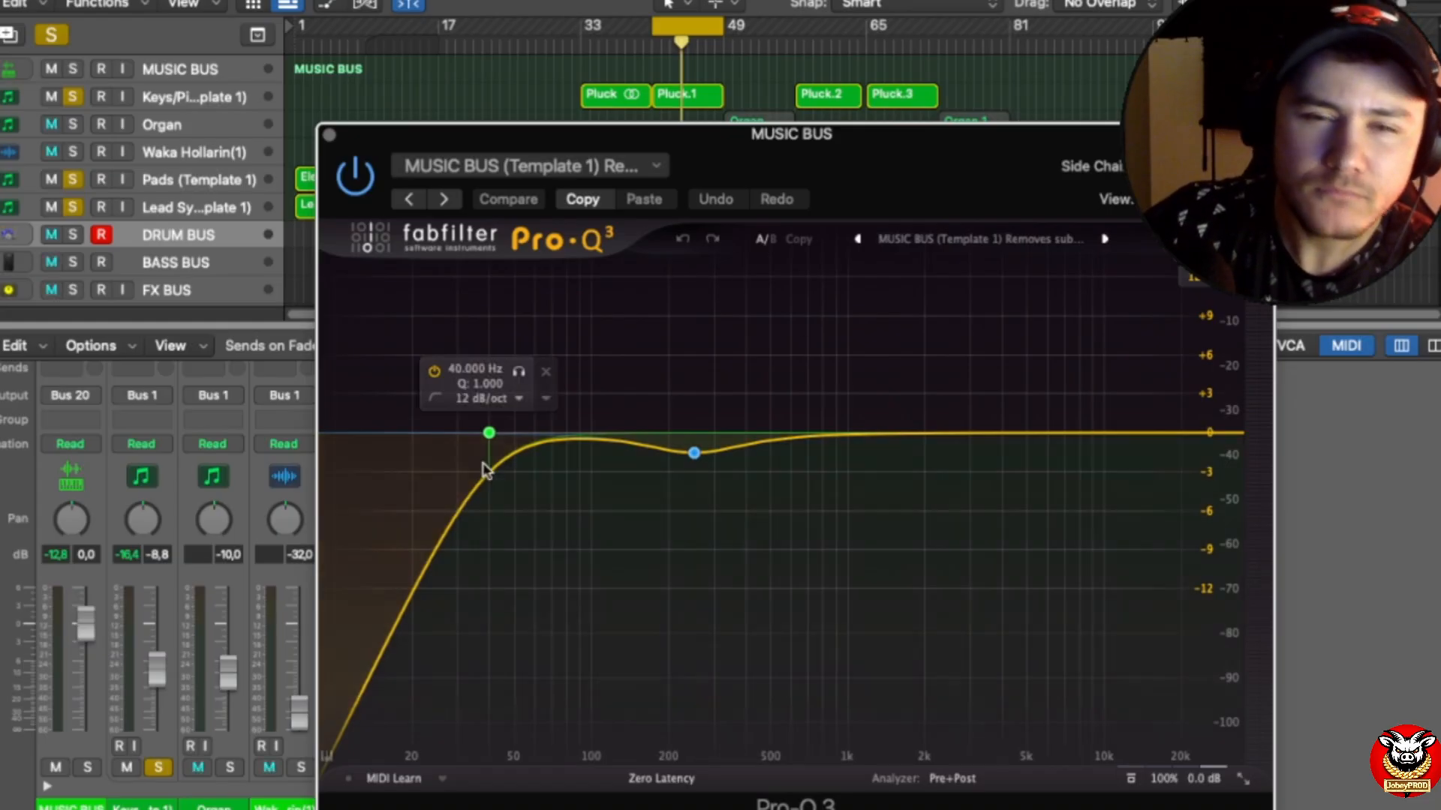
mouse_move(691, 455)
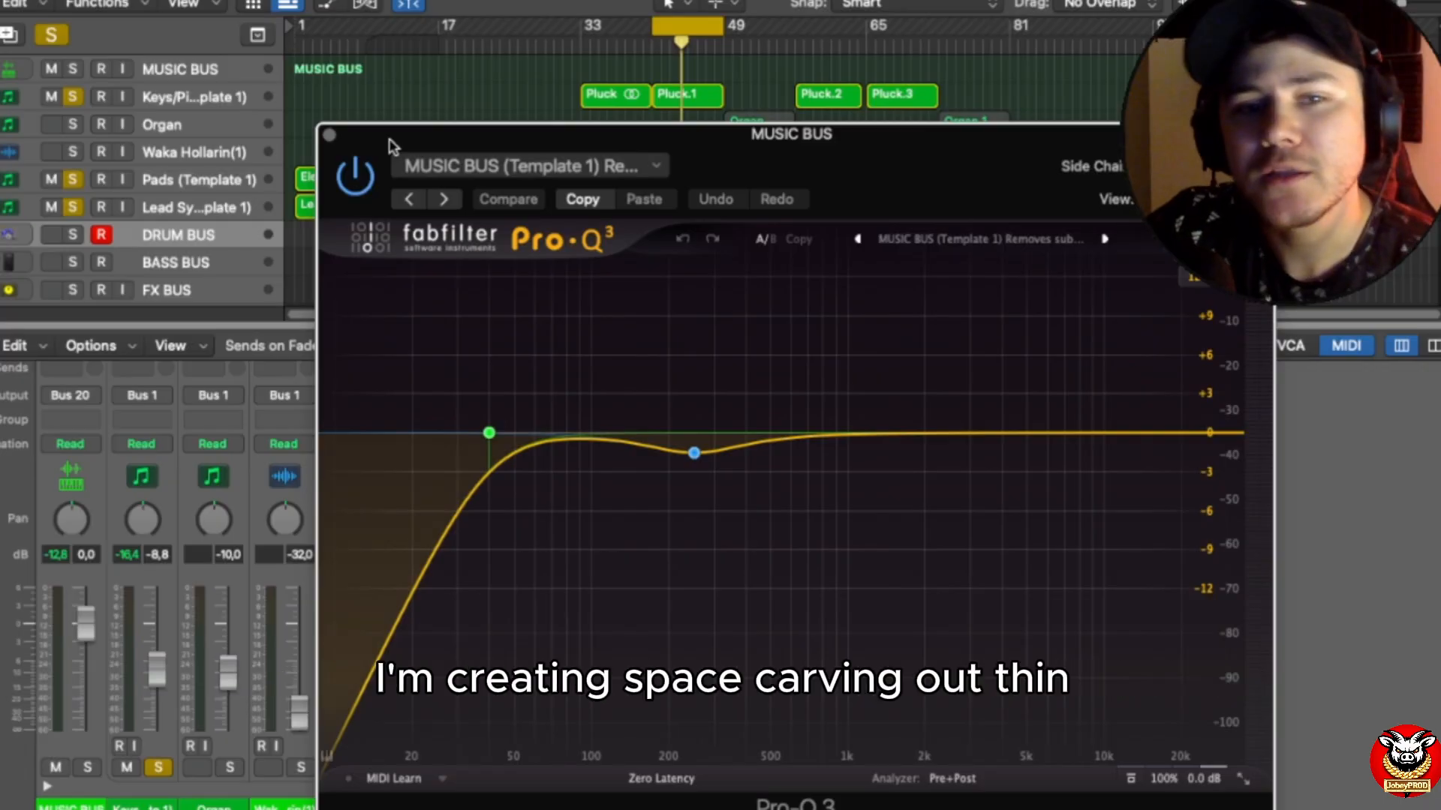
left_click(330, 138)
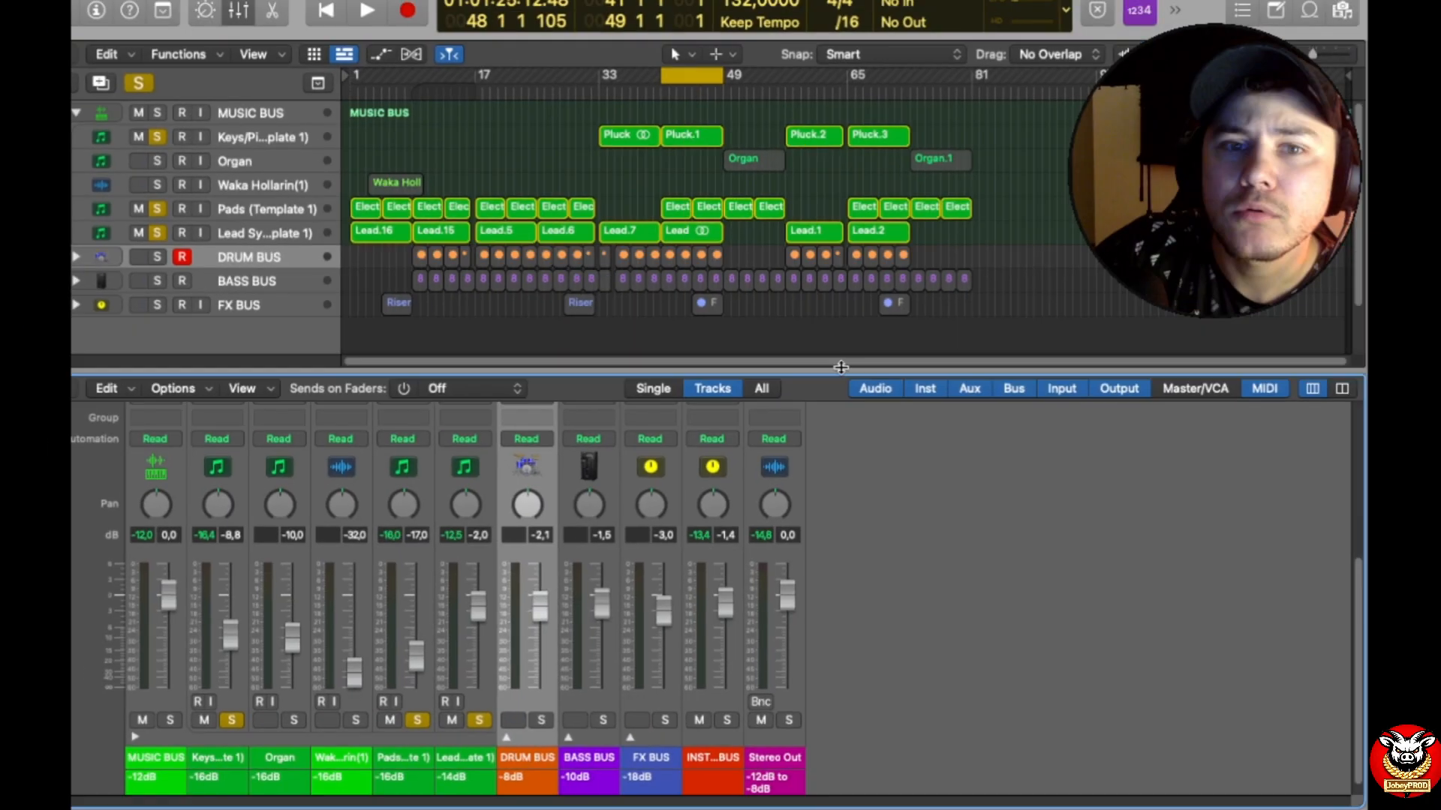
Step: Restart playback with the mixer enlarged and unsolo the Pads and Lead Synth channels, leaving only Keys/Piano soloed
left_click_drag(842, 367, 811, 165)
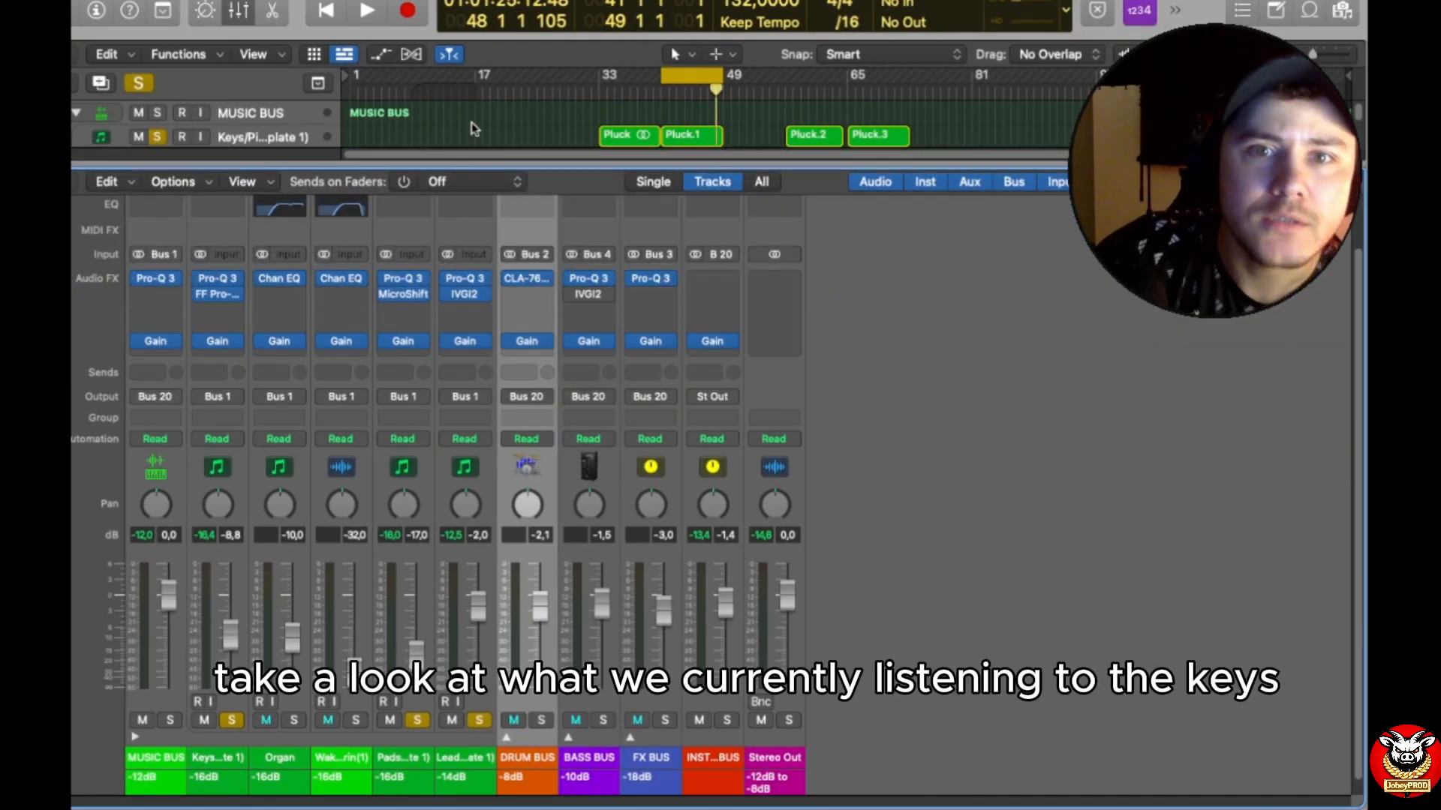
key("space")
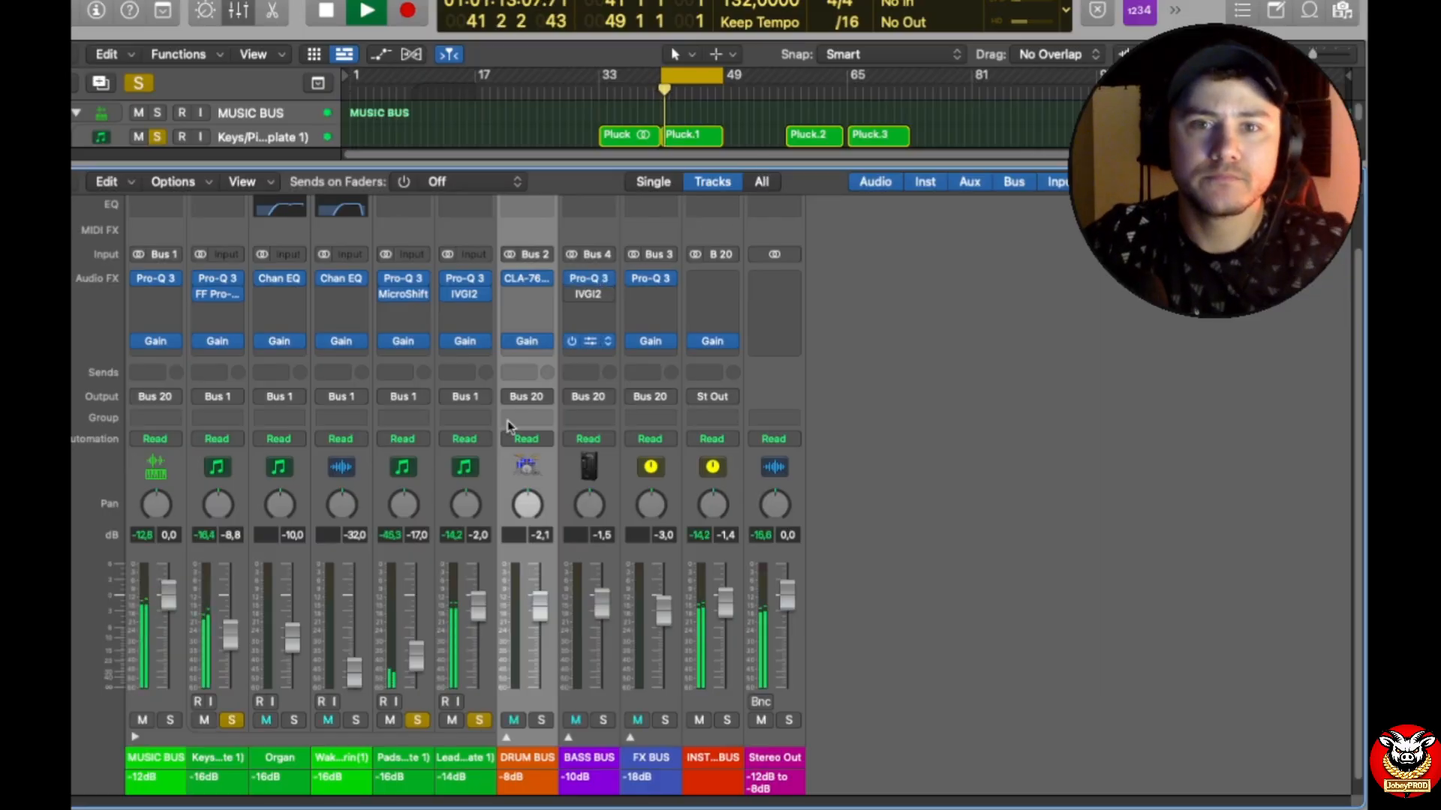
left_click(417, 720)
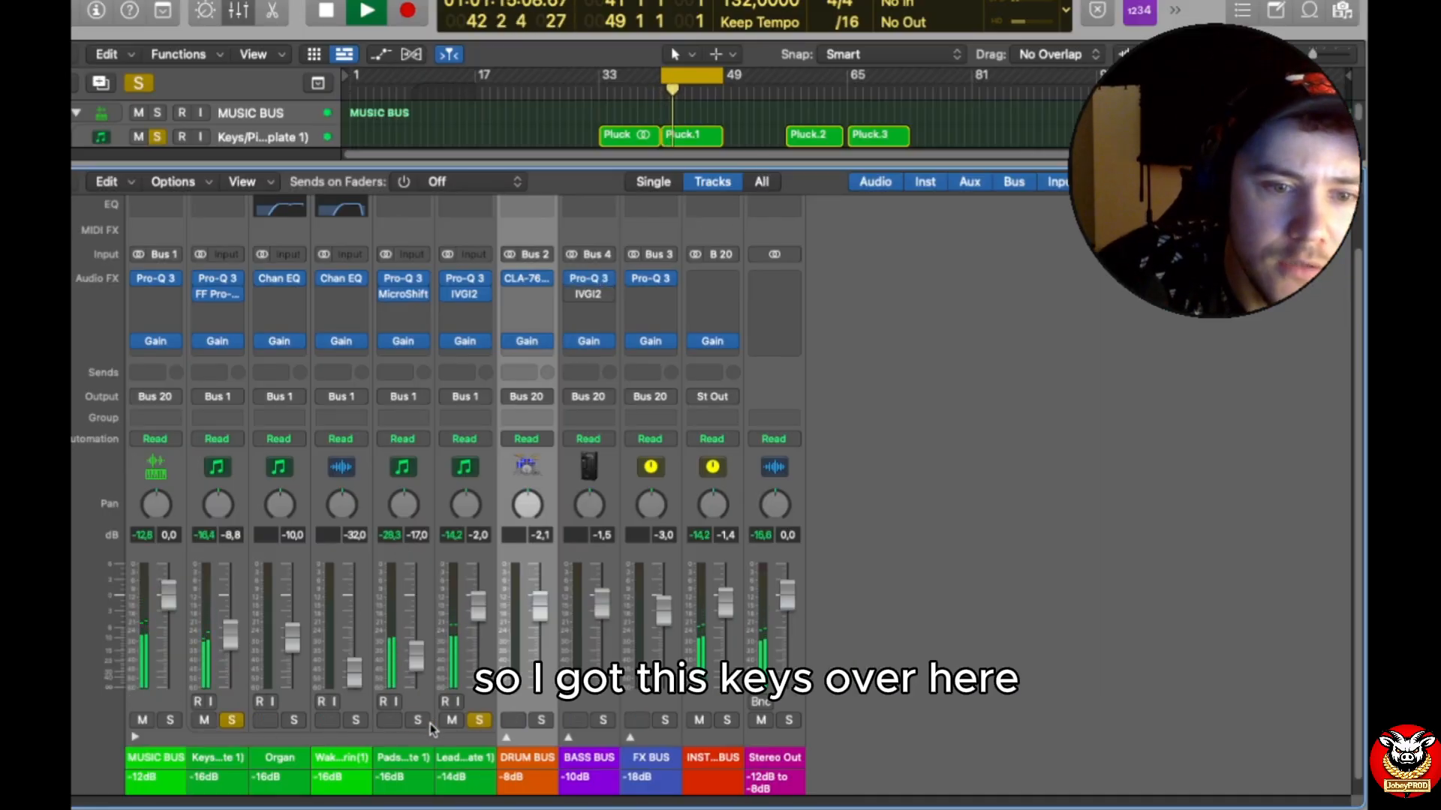
left_click(478, 721)
scroll(233, 665, "up", 2)
scroll(233, 665, "up", 1)
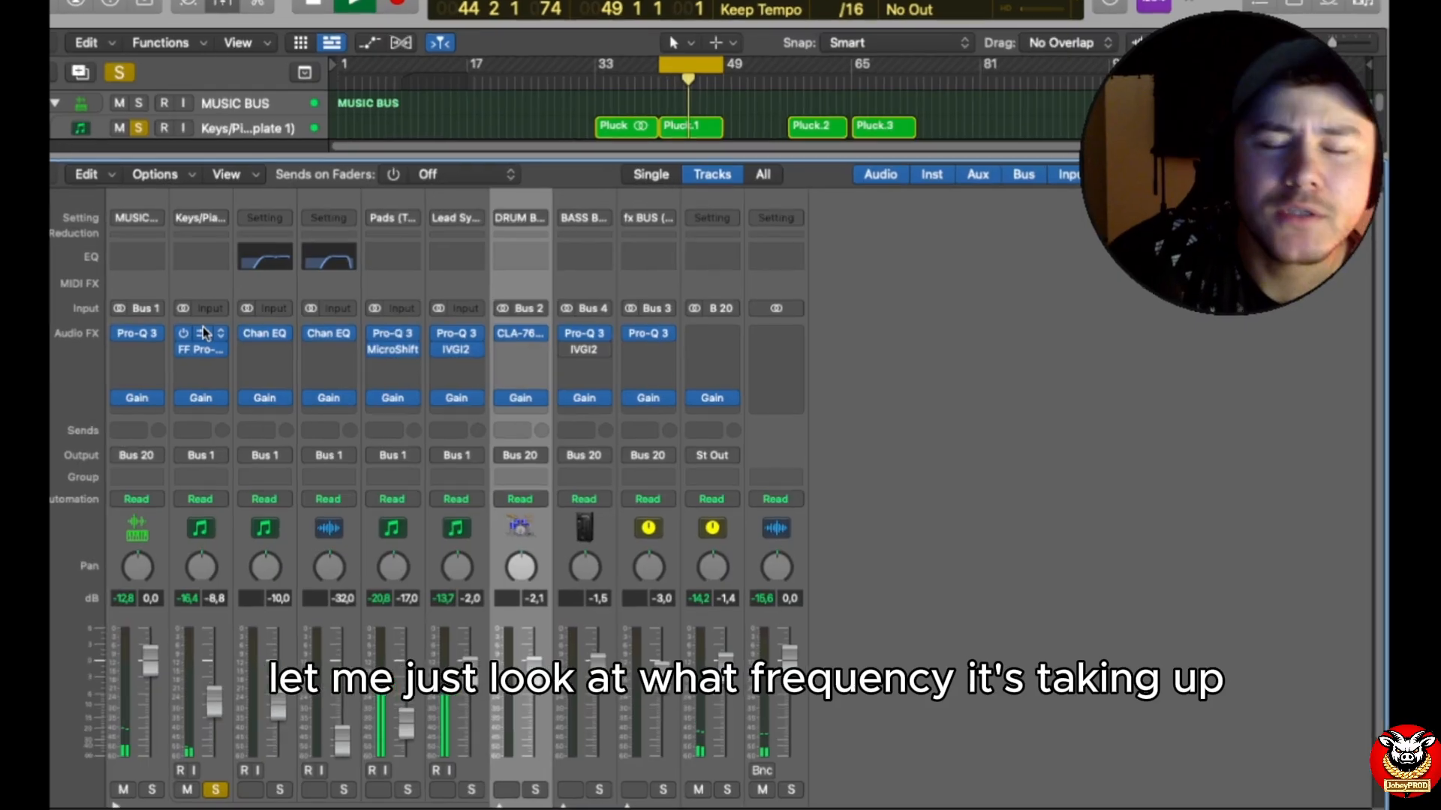
Step: Examine the Keys/Piano channel's Pro-Q 3 bands and the Pro-C 2 compressor's settings and gain reduction during playback
left_click(218, 336)
left_click_drag(1094, 210, 985, 210)
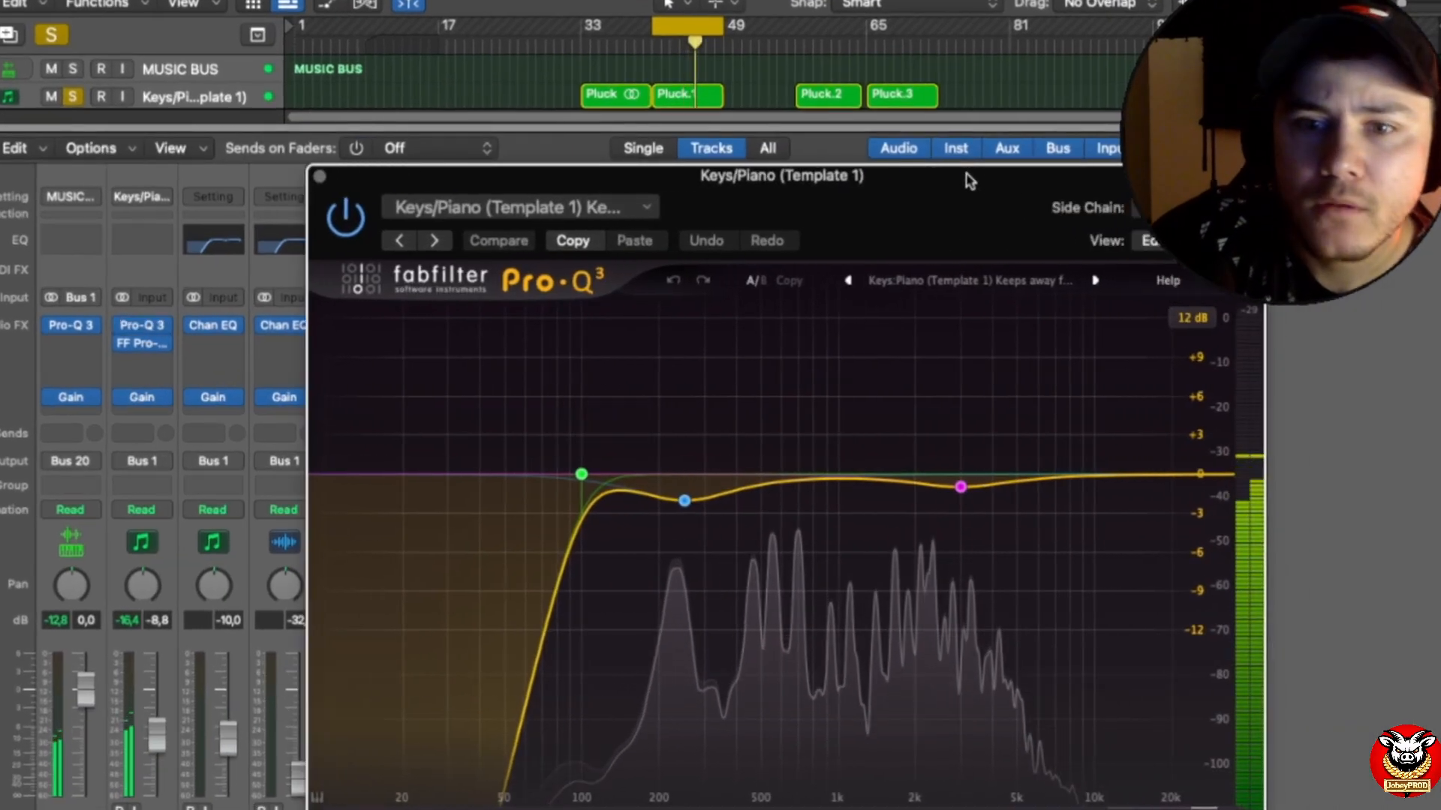
mouse_move(957, 495)
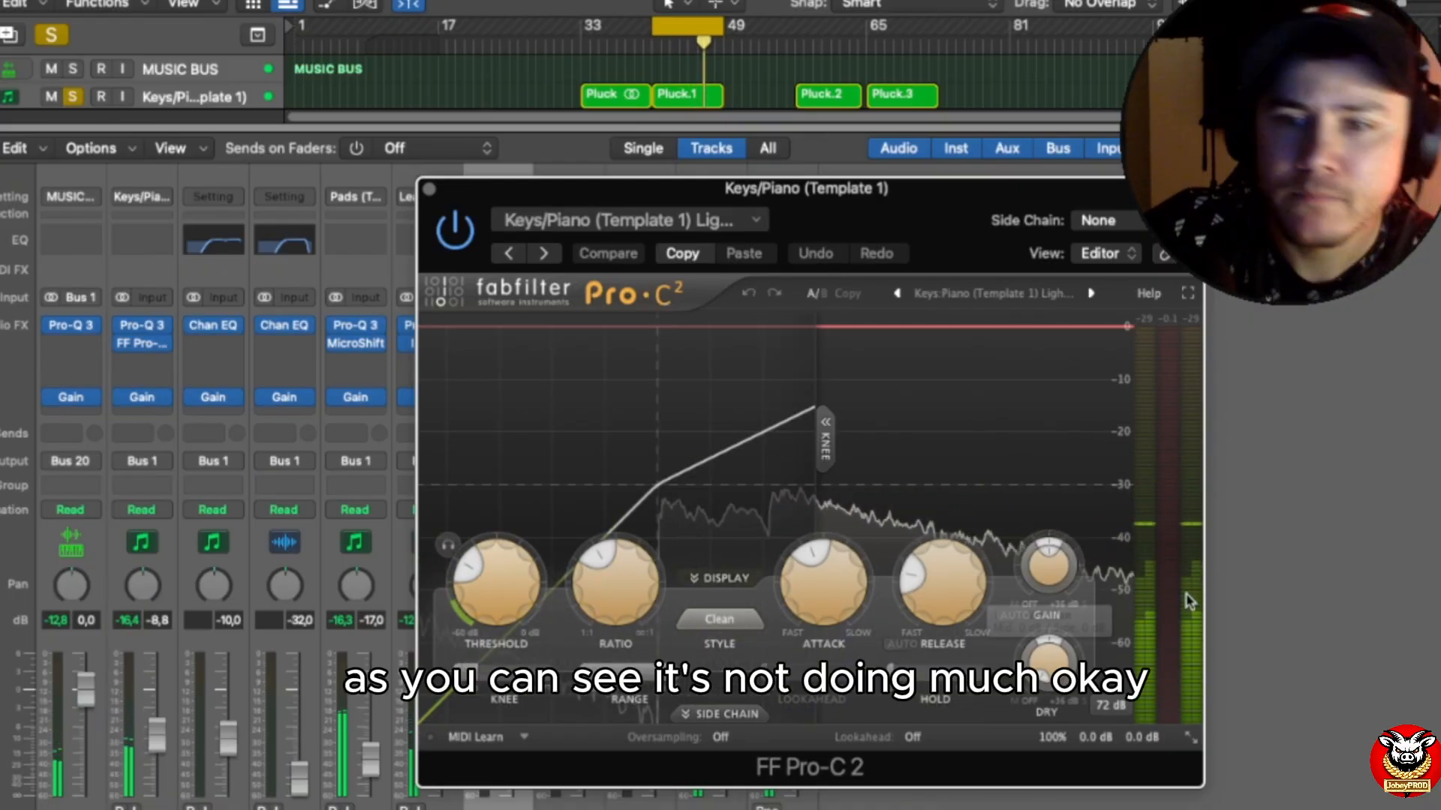
mouse_move(927, 574)
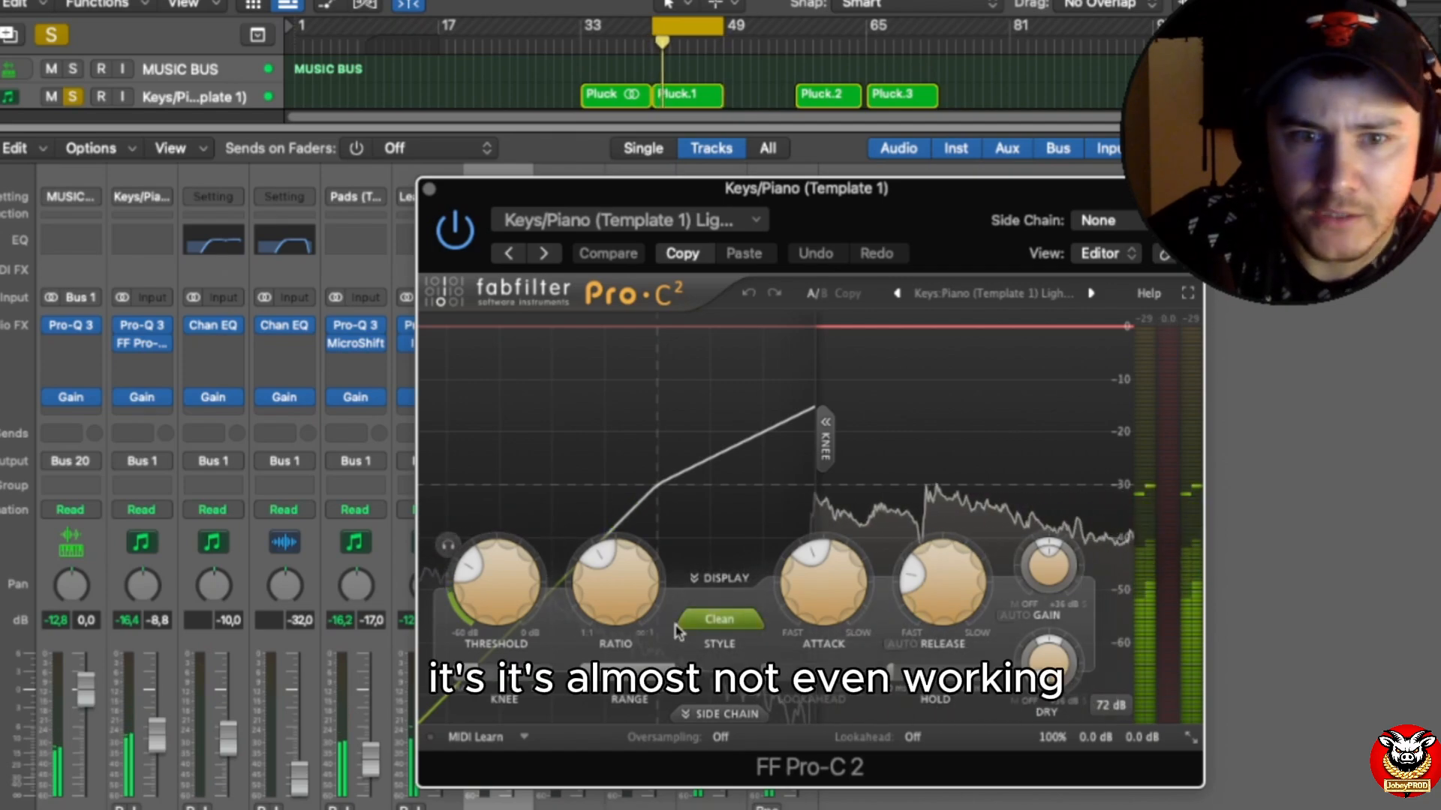
mouse_move(474, 570)
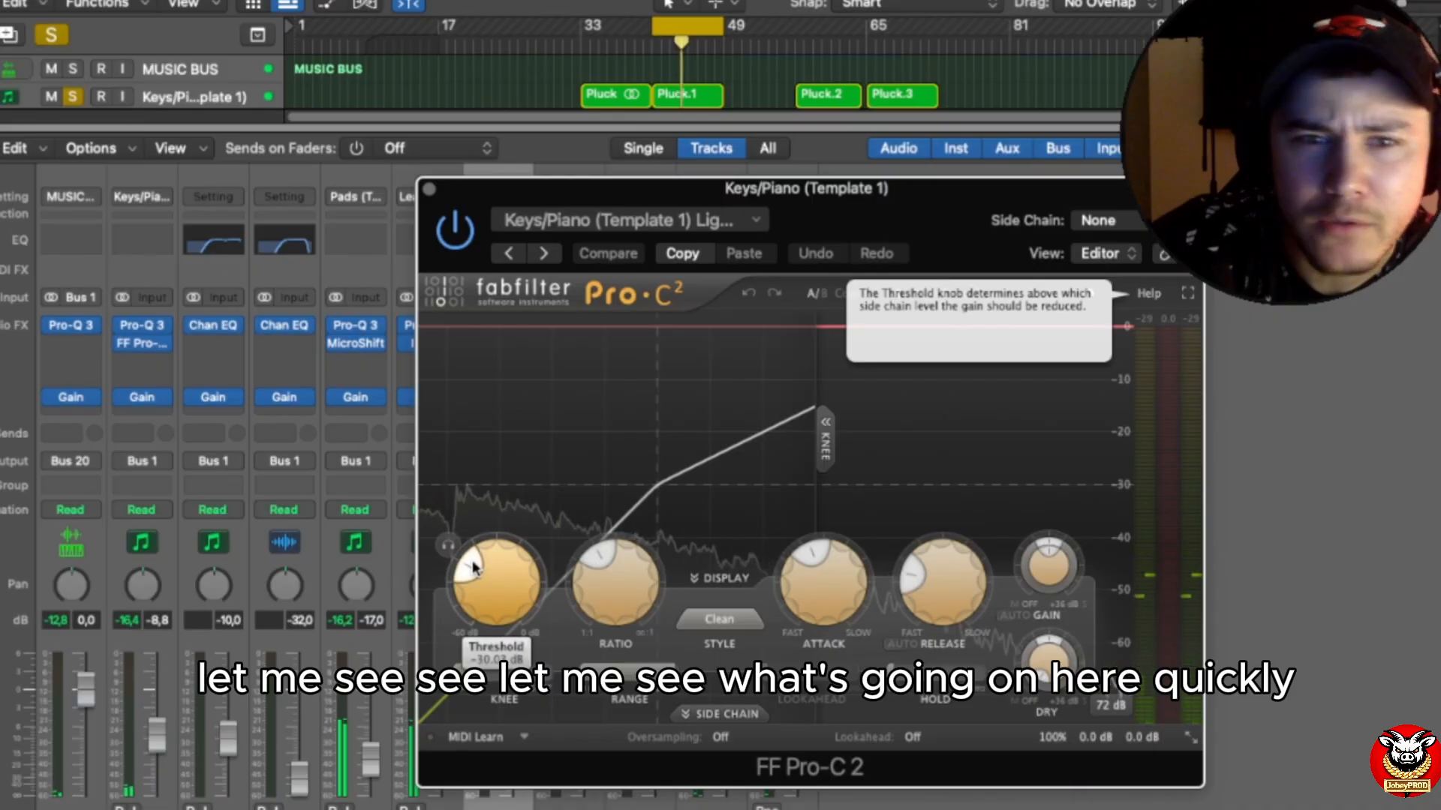
Step: Lower the Keys/Piano Pro-C 2 compressor's threshold to about -38 dB and close the plug-in
left_click_drag(474, 571, 469, 578)
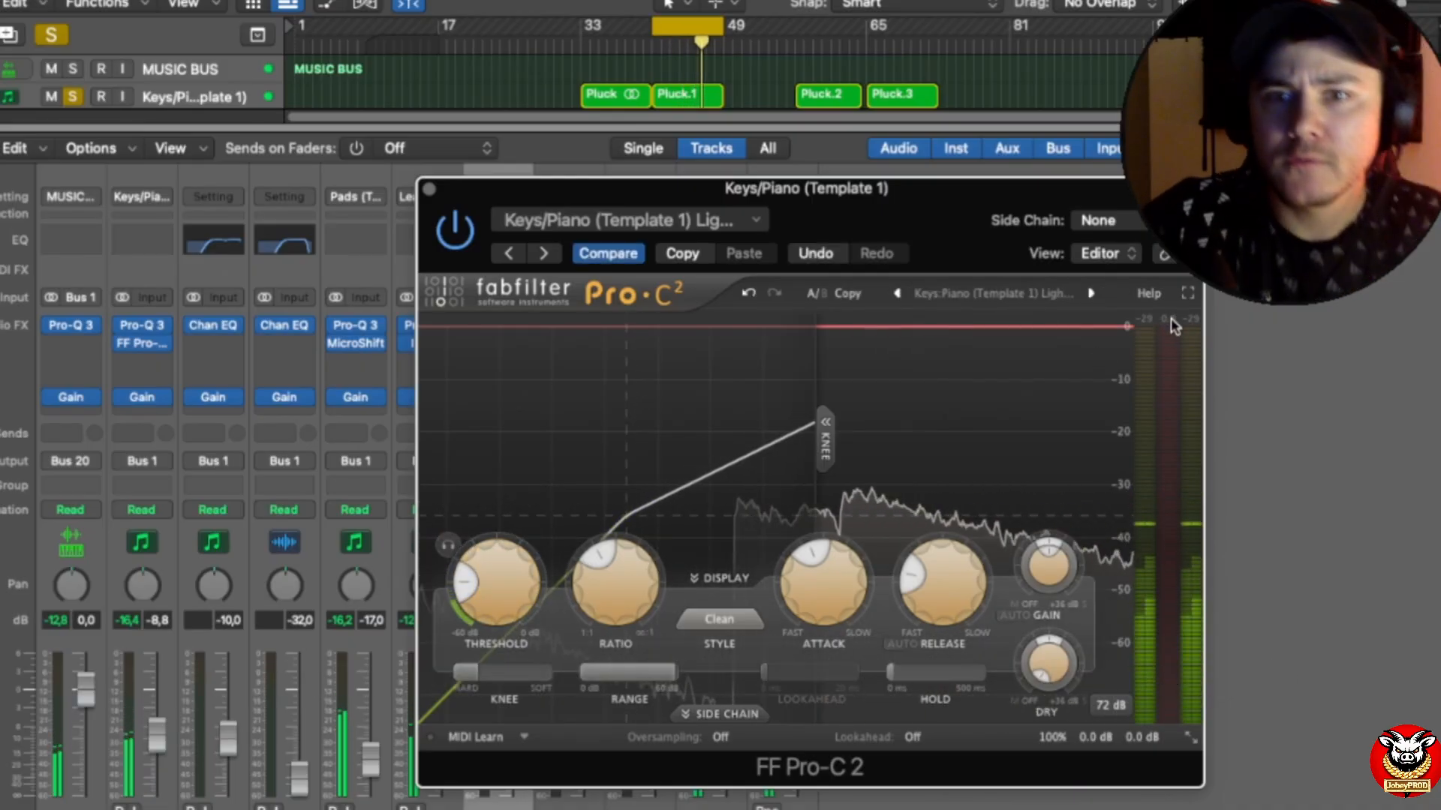
left_click_drag(483, 580, 486, 579)
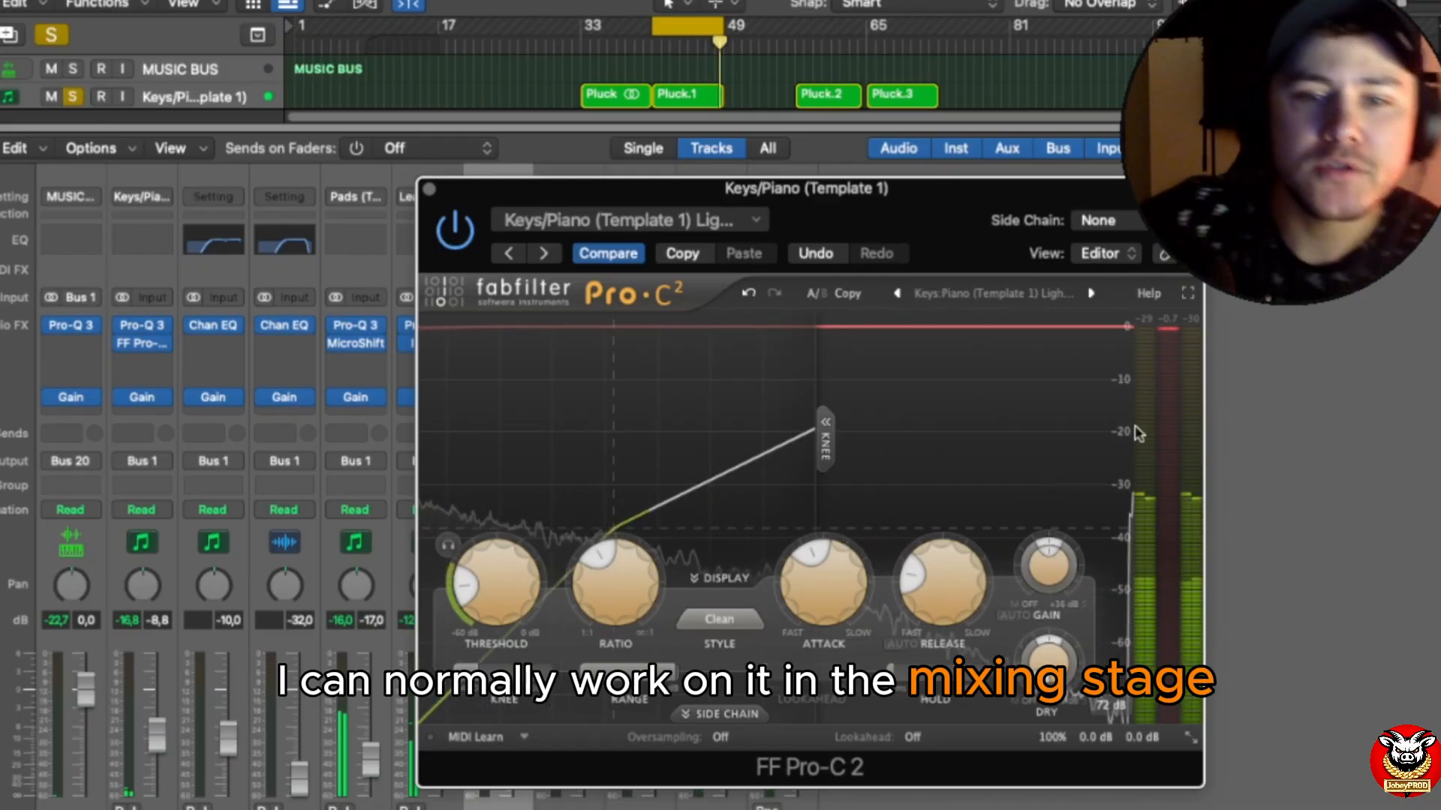
left_click(431, 190)
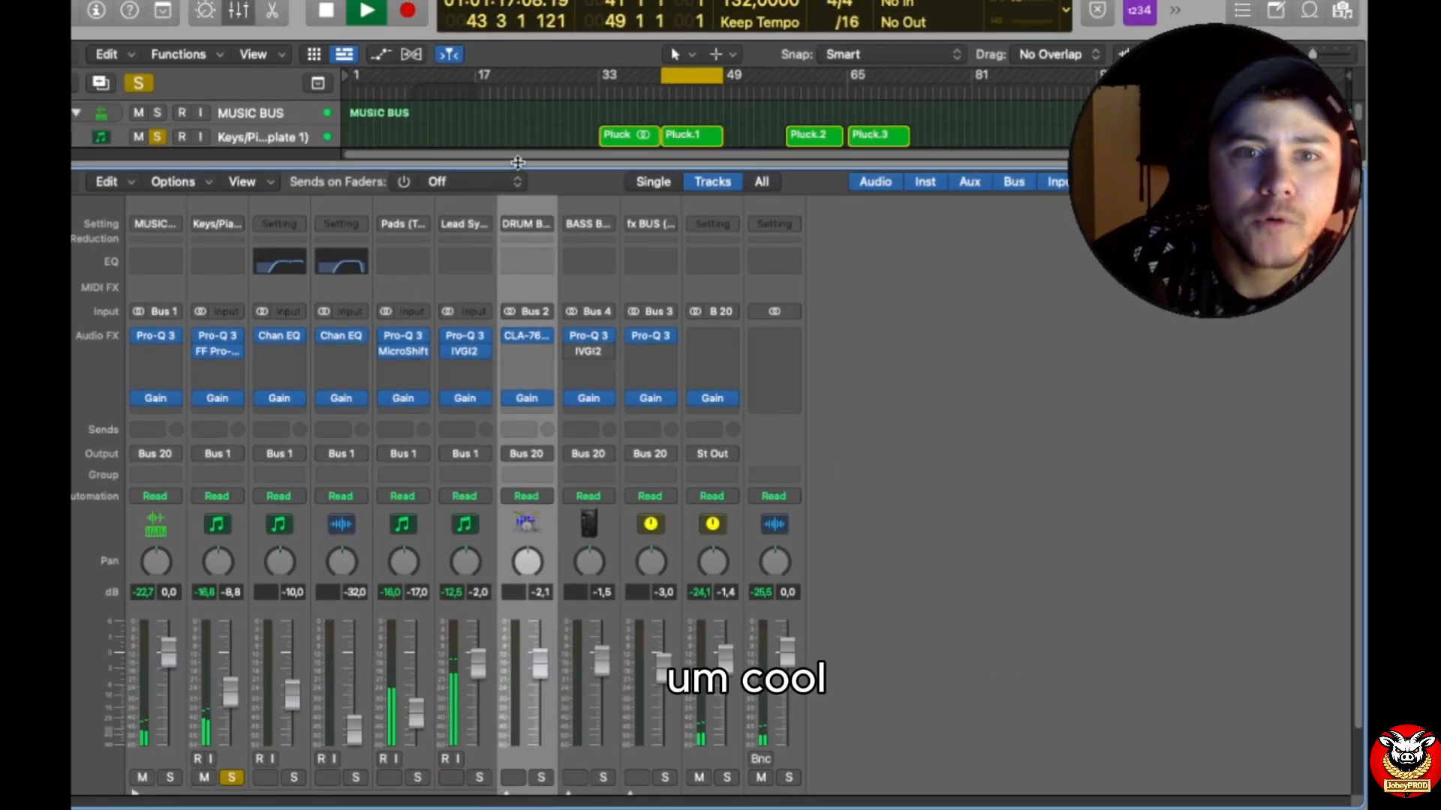
Step: Solo the Organ track instead of Keys/Piano and move the cycle range to bars 49–57, over the Organ region
left_click_drag(518, 162, 518, 294)
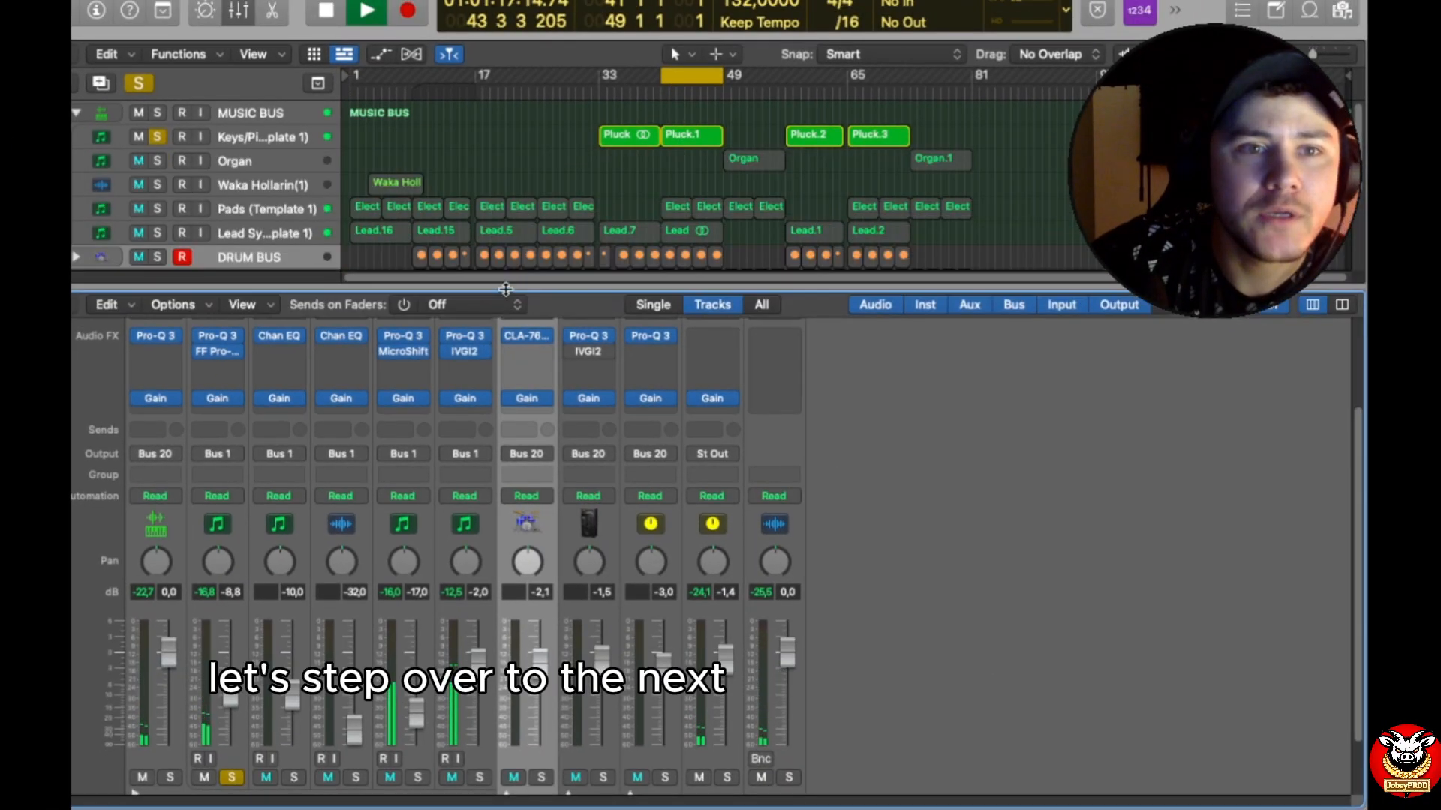
left_click(156, 137)
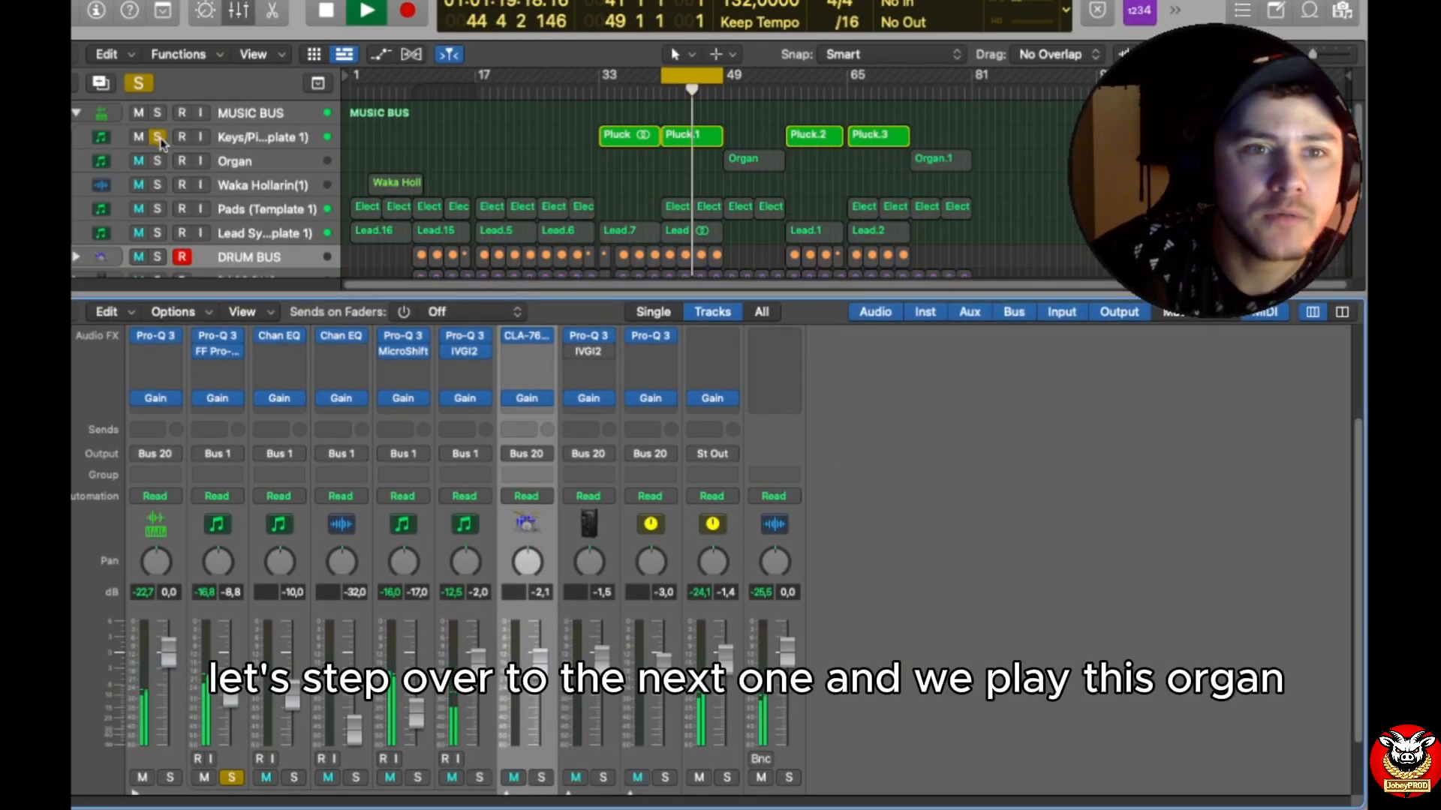
left_click(157, 161)
left_click_drag(682, 82, 746, 87)
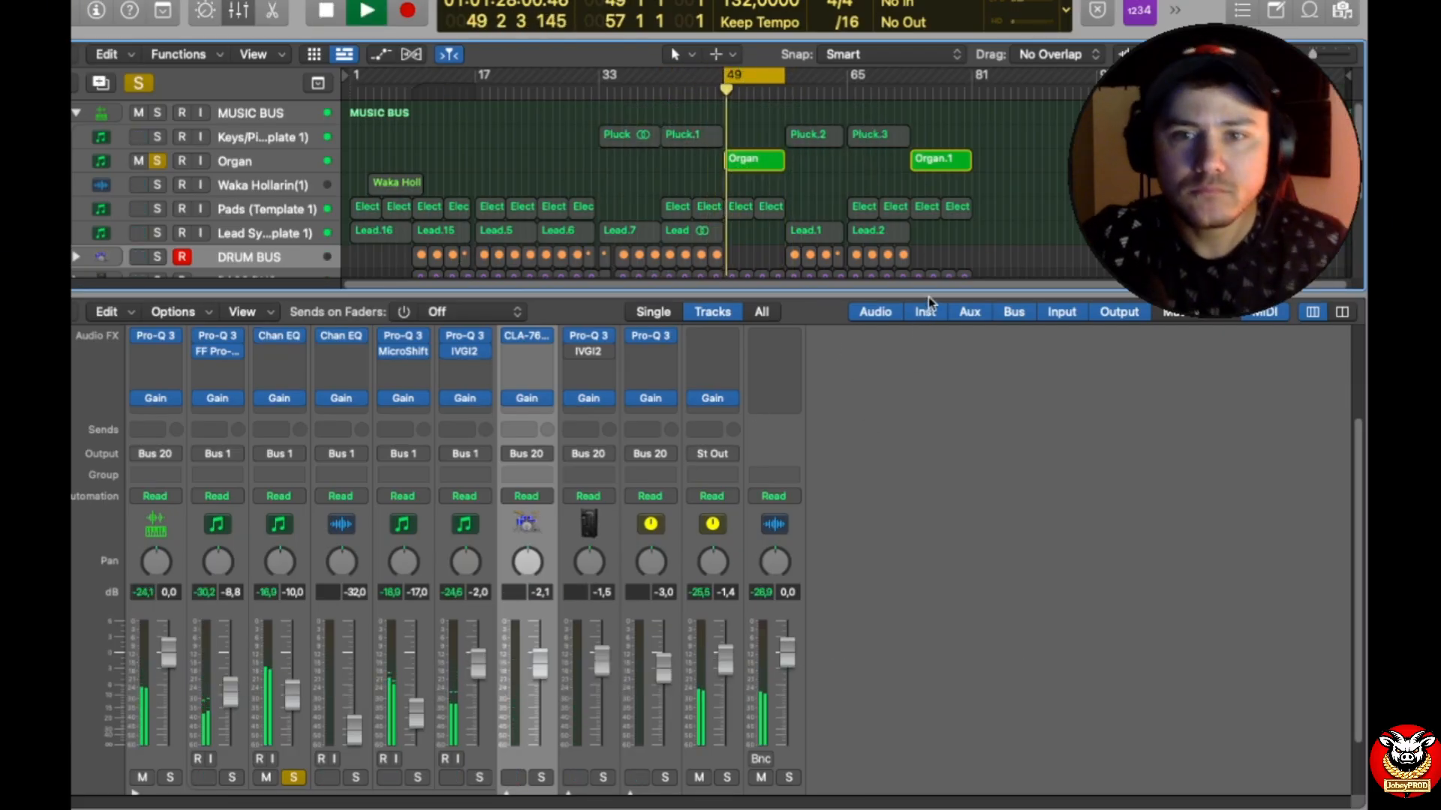
Step: Examine the Organ channel's Channel EQ bands in an enlarged plug-in window during playback, and close the plug-in
left_click_drag(931, 293, 929, 178)
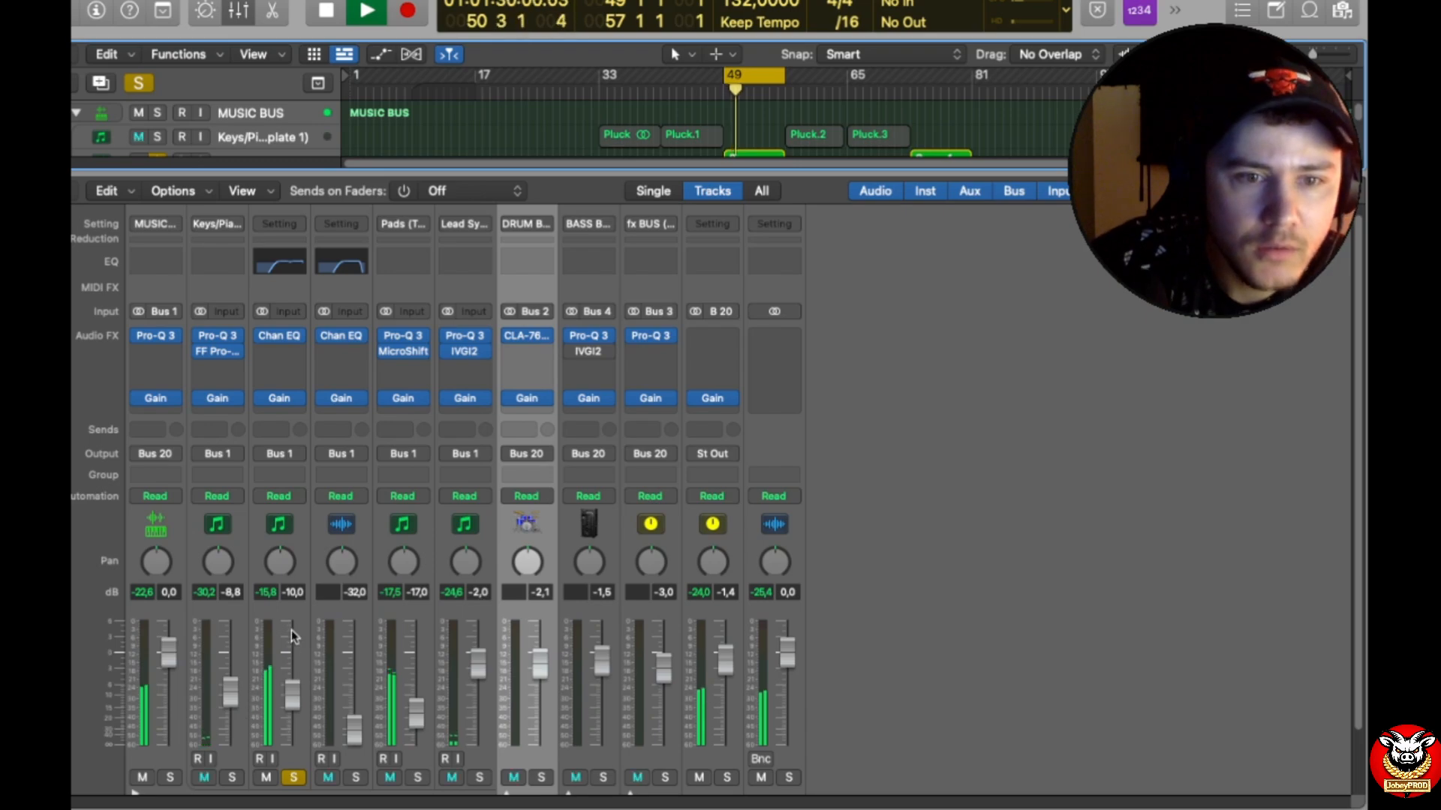
scroll(292, 638, "up", 1)
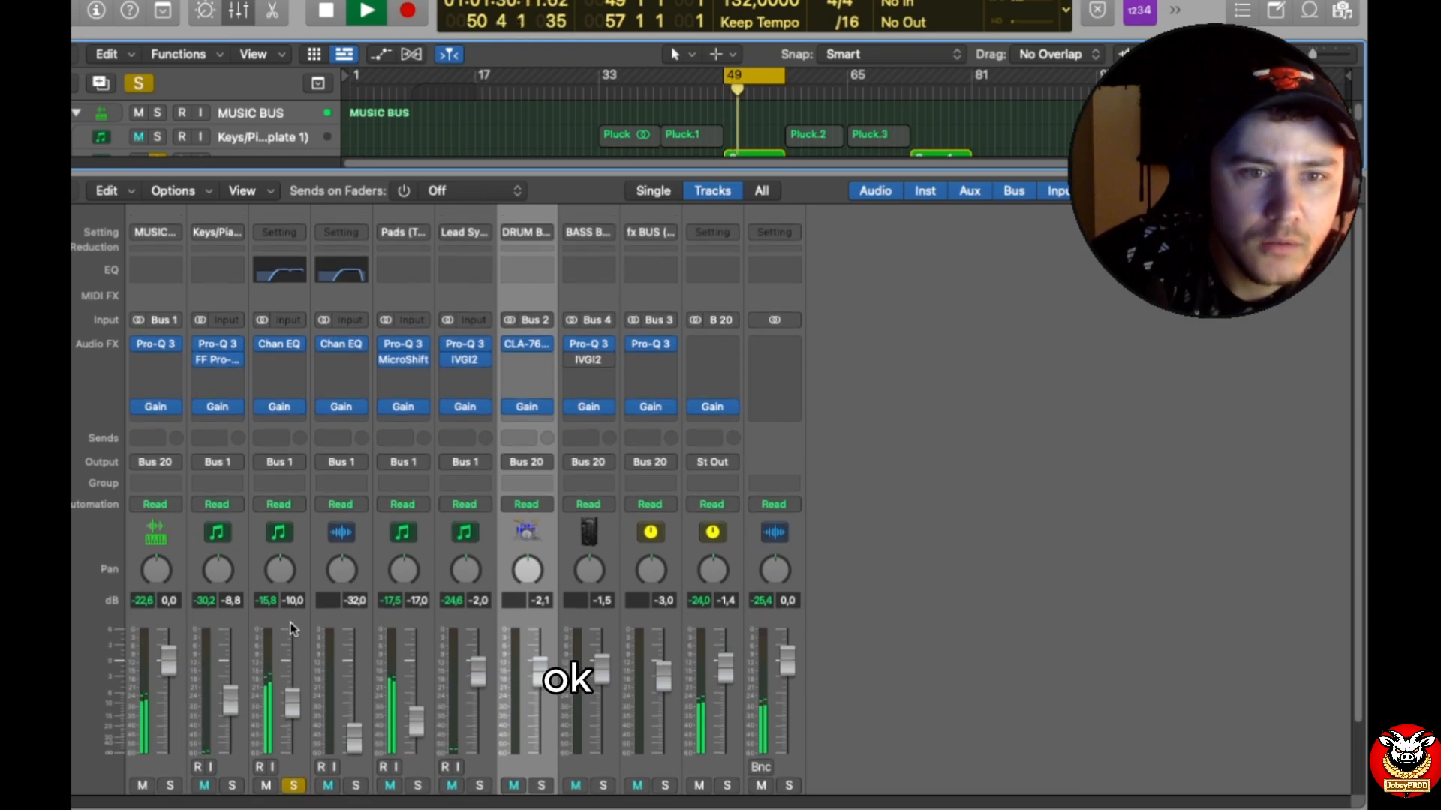
left_click(280, 347)
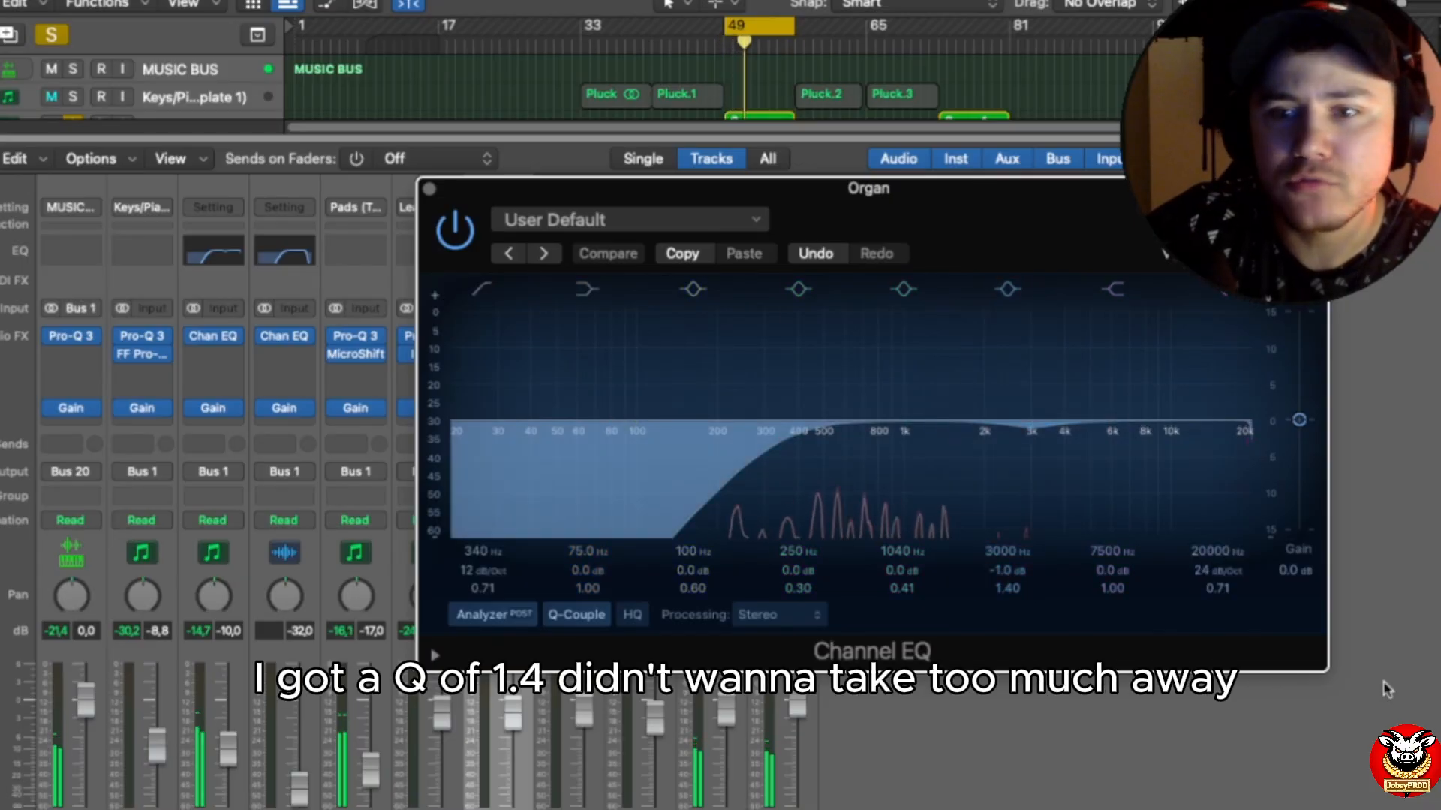
left_click_drag(1319, 665, 1440, 716)
left_click_drag(1162, 245, 845, 61)
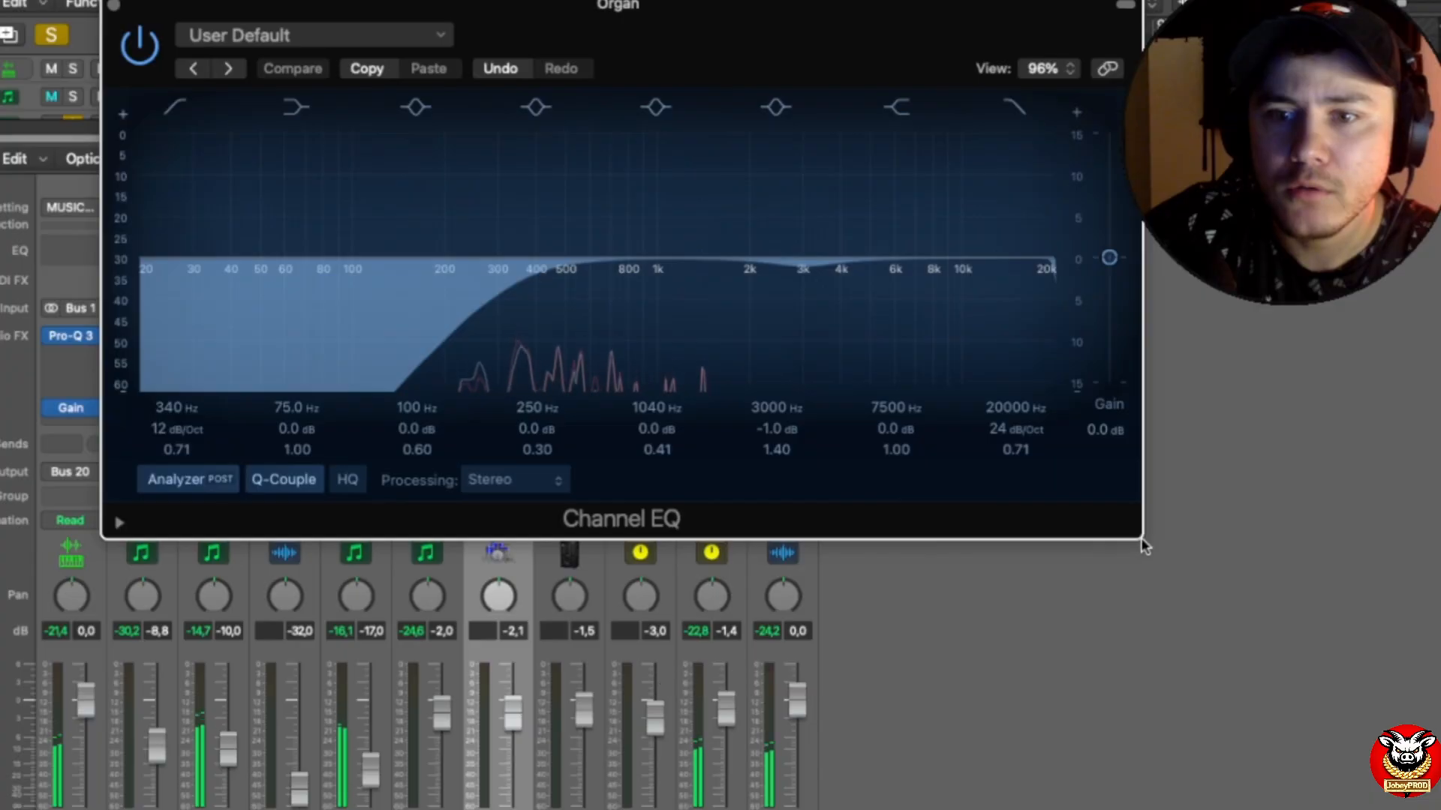
left_click_drag(1141, 538, 1145, 539)
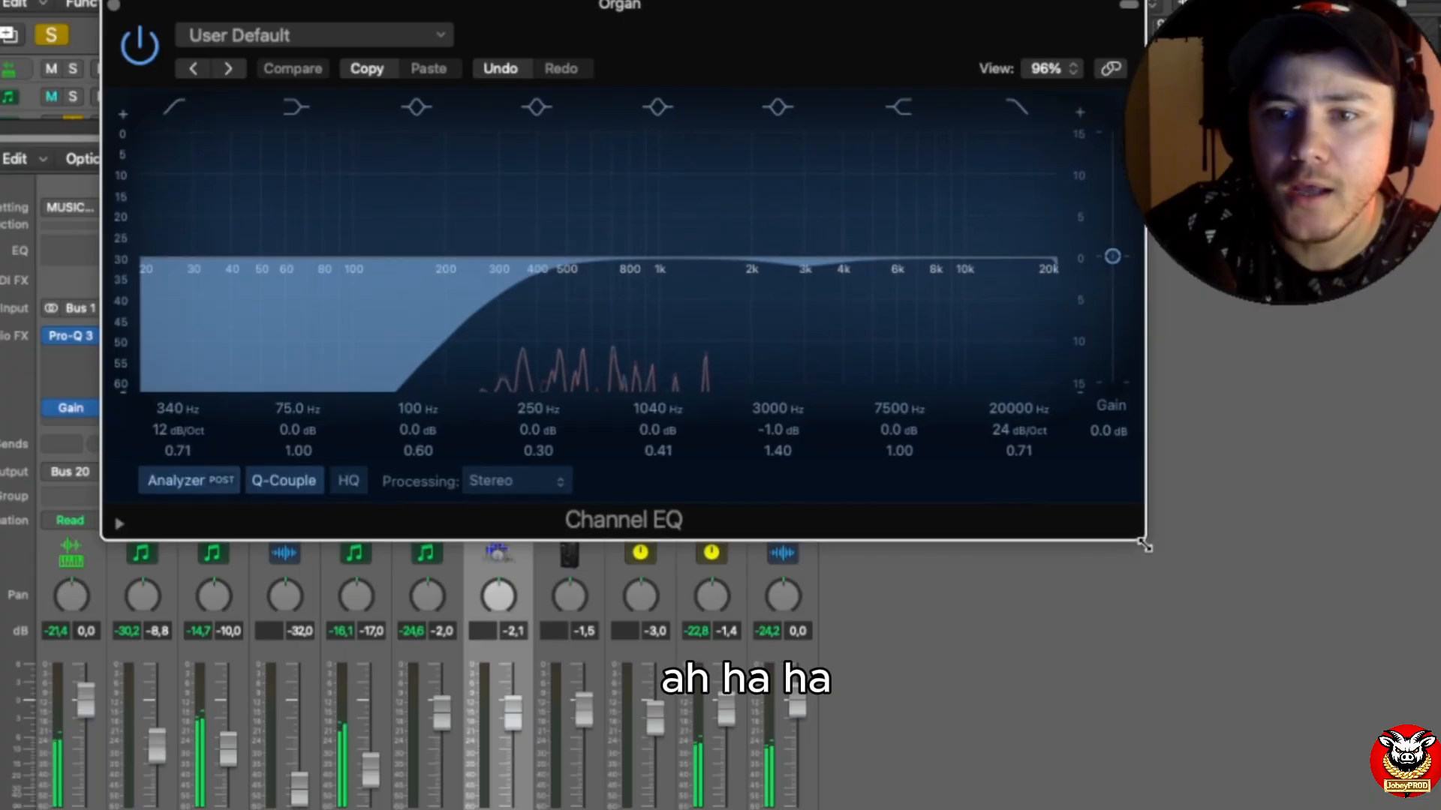
key("super+w")
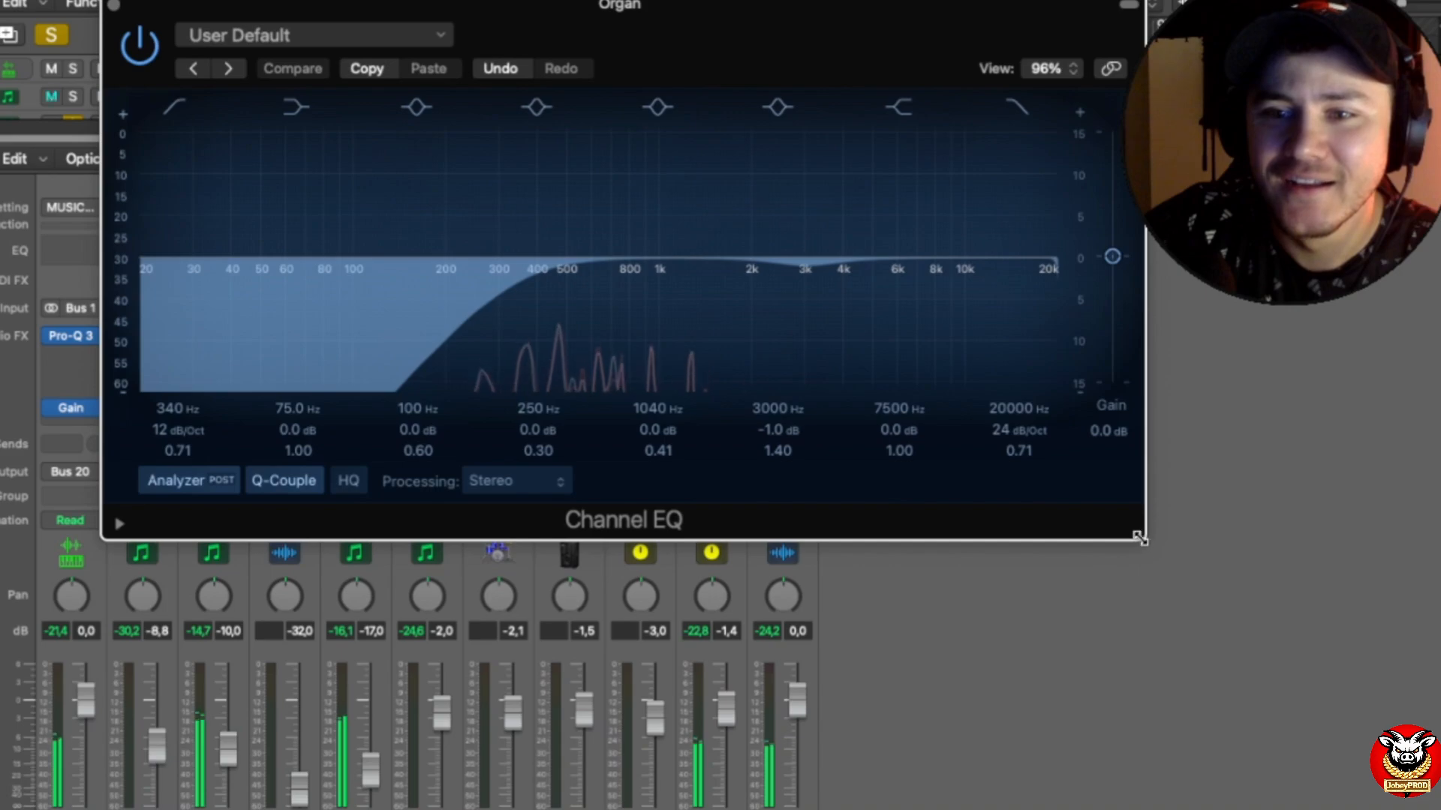
left_click_drag(1140, 537, 1367, 627)
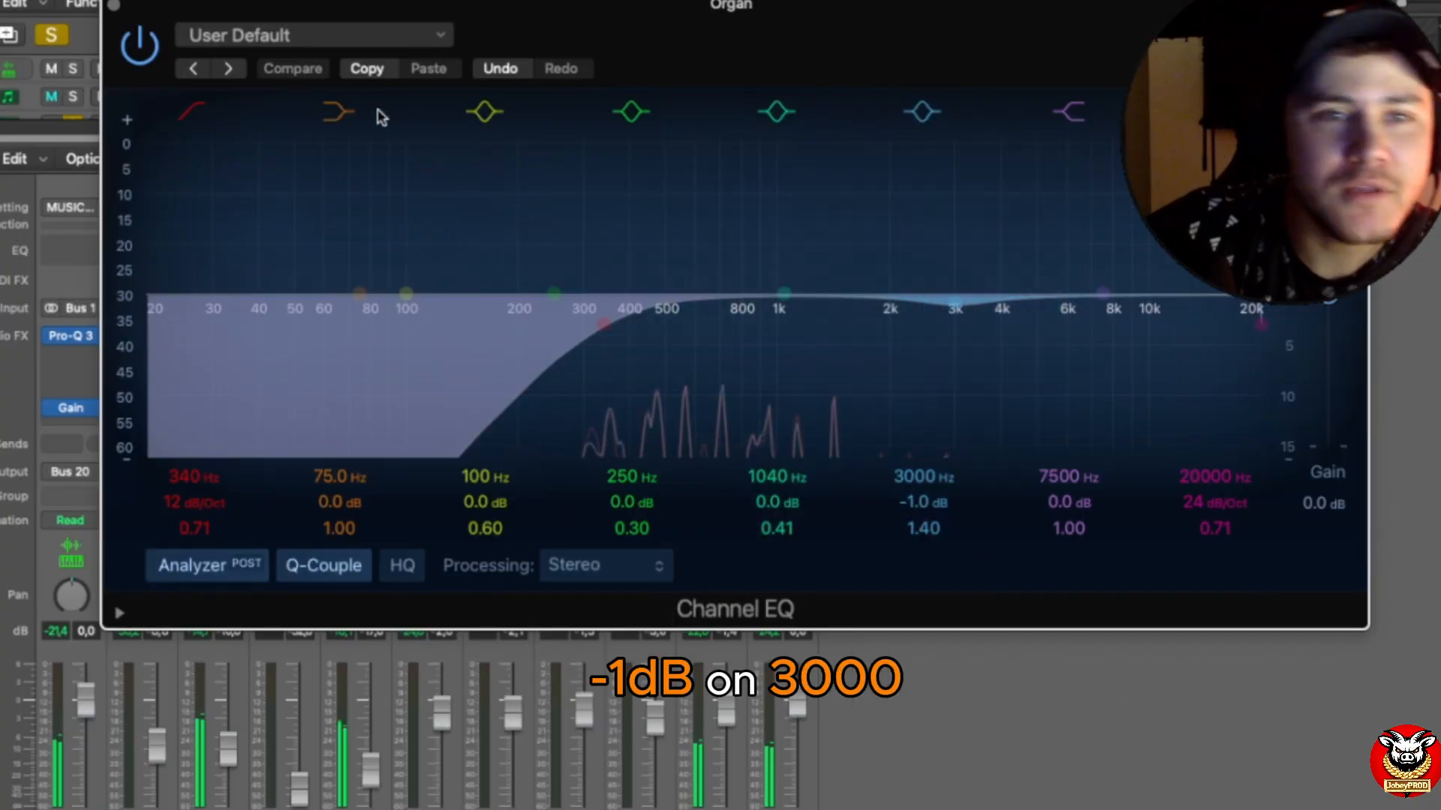
left_click(124, 15)
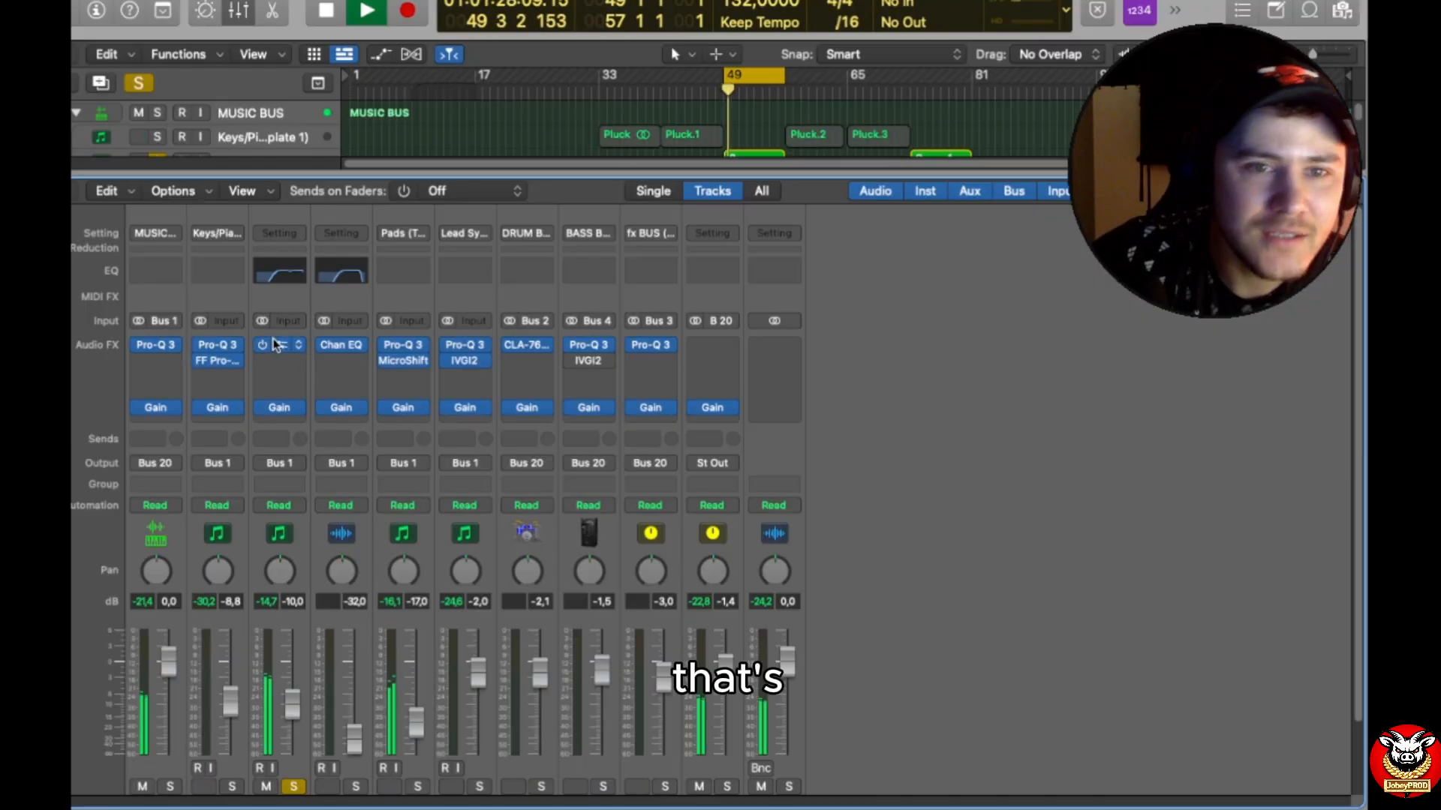
Step: Solo the Waka Hollarin(1) track instead of Organ, move the cycle range to bars 3–11 over its region, and restart playback
scroll(322, 675, "down", 1)
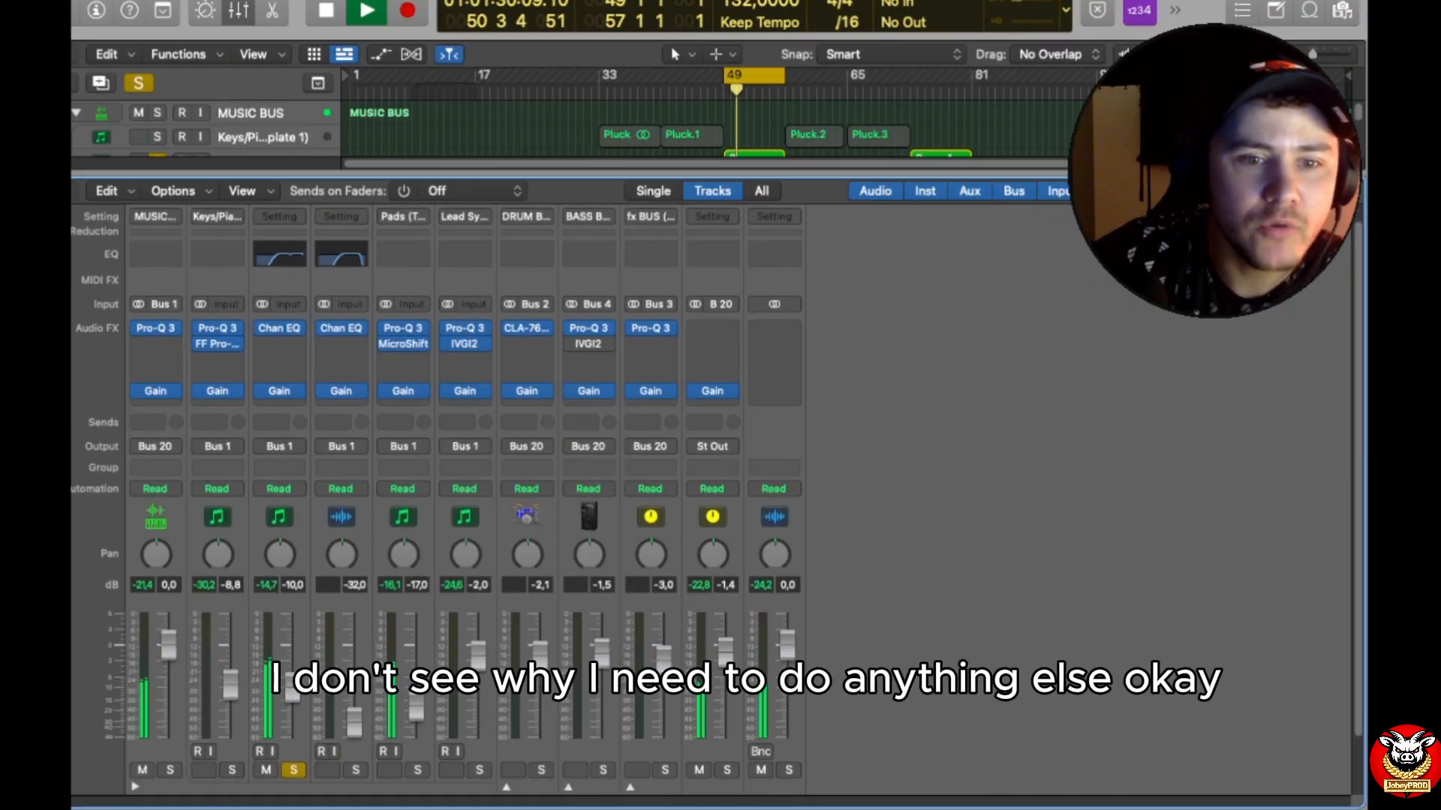
scroll(371, 751, "down", 3)
left_click(356, 706)
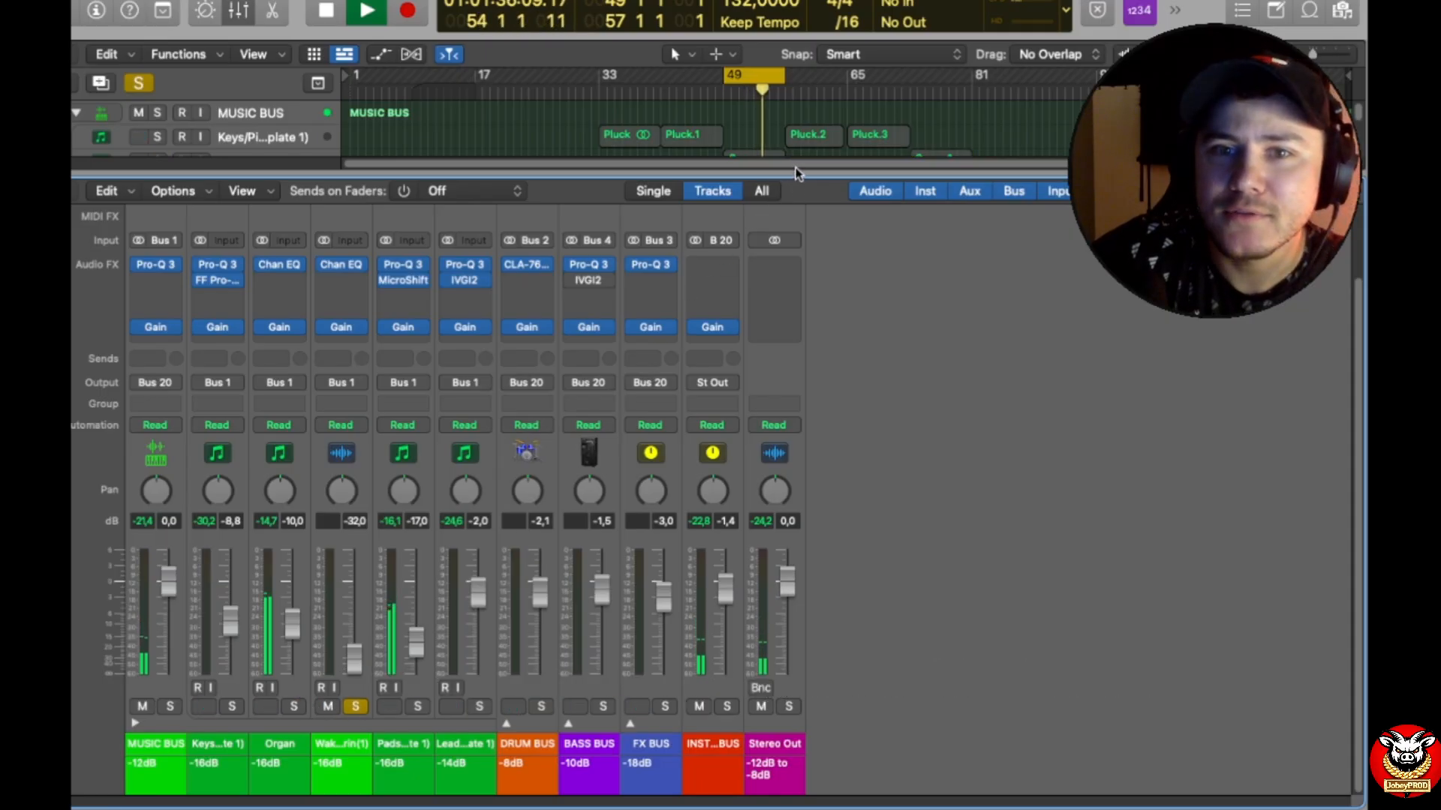
left_click_drag(794, 171, 794, 471)
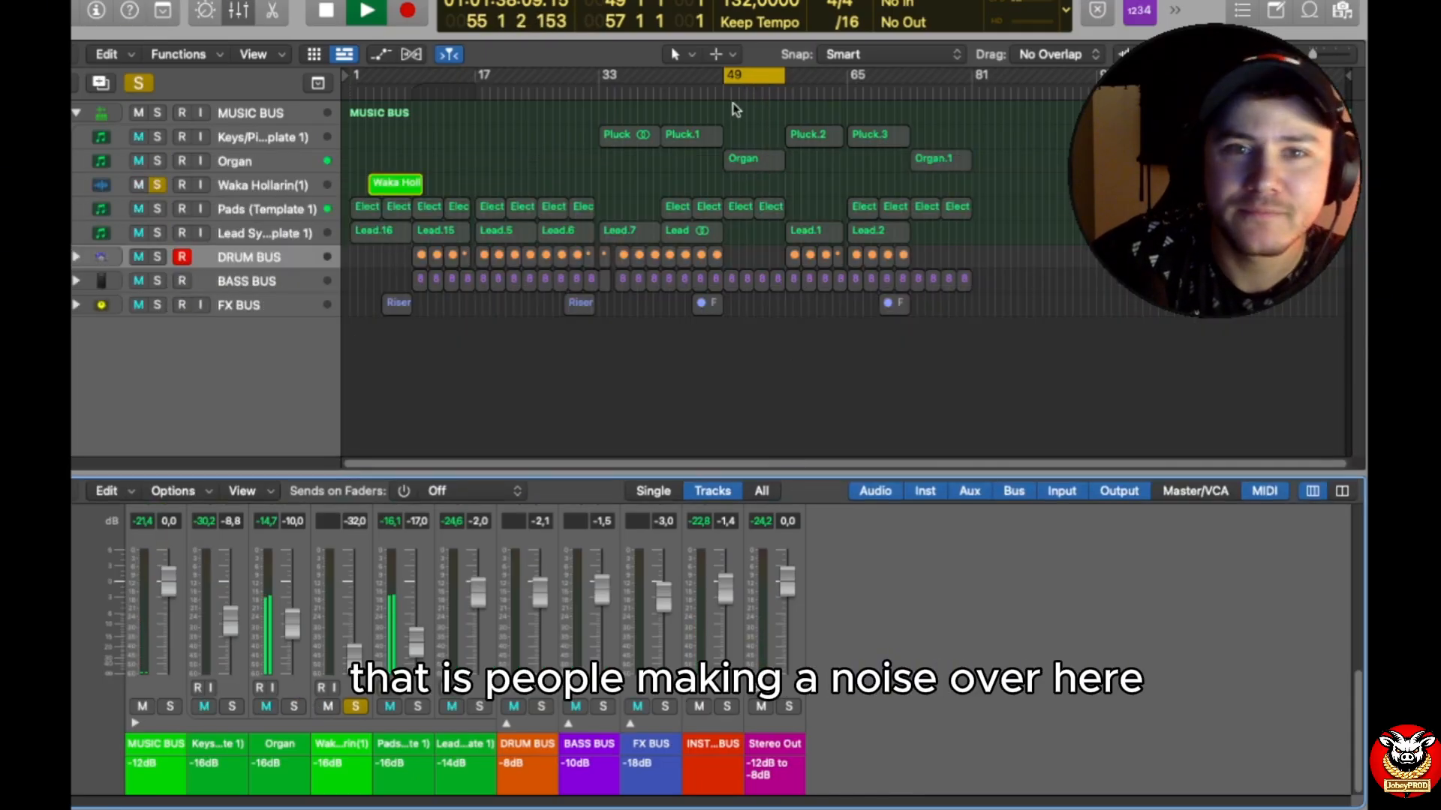
left_click_drag(759, 78, 409, 57)
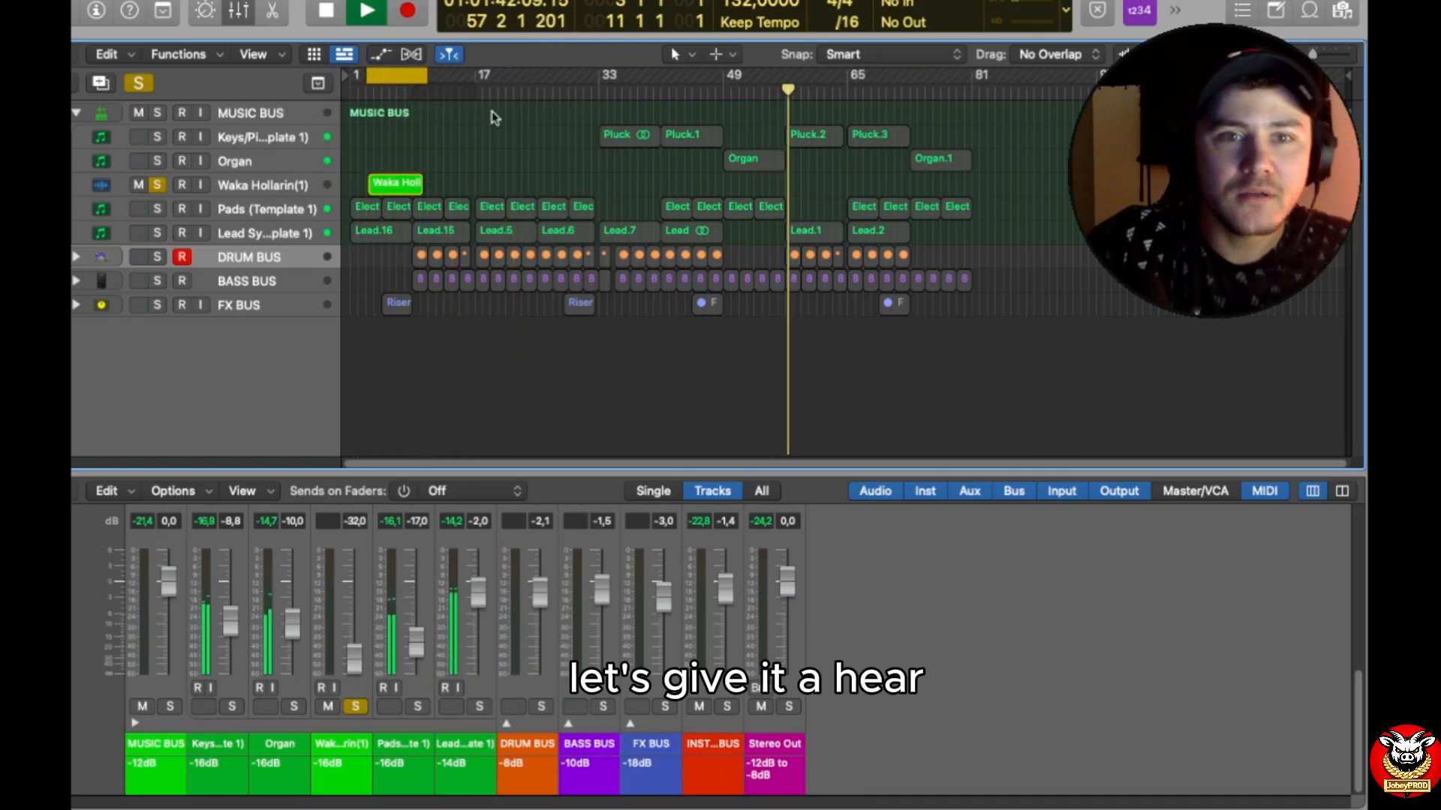
key("space")
key("space")
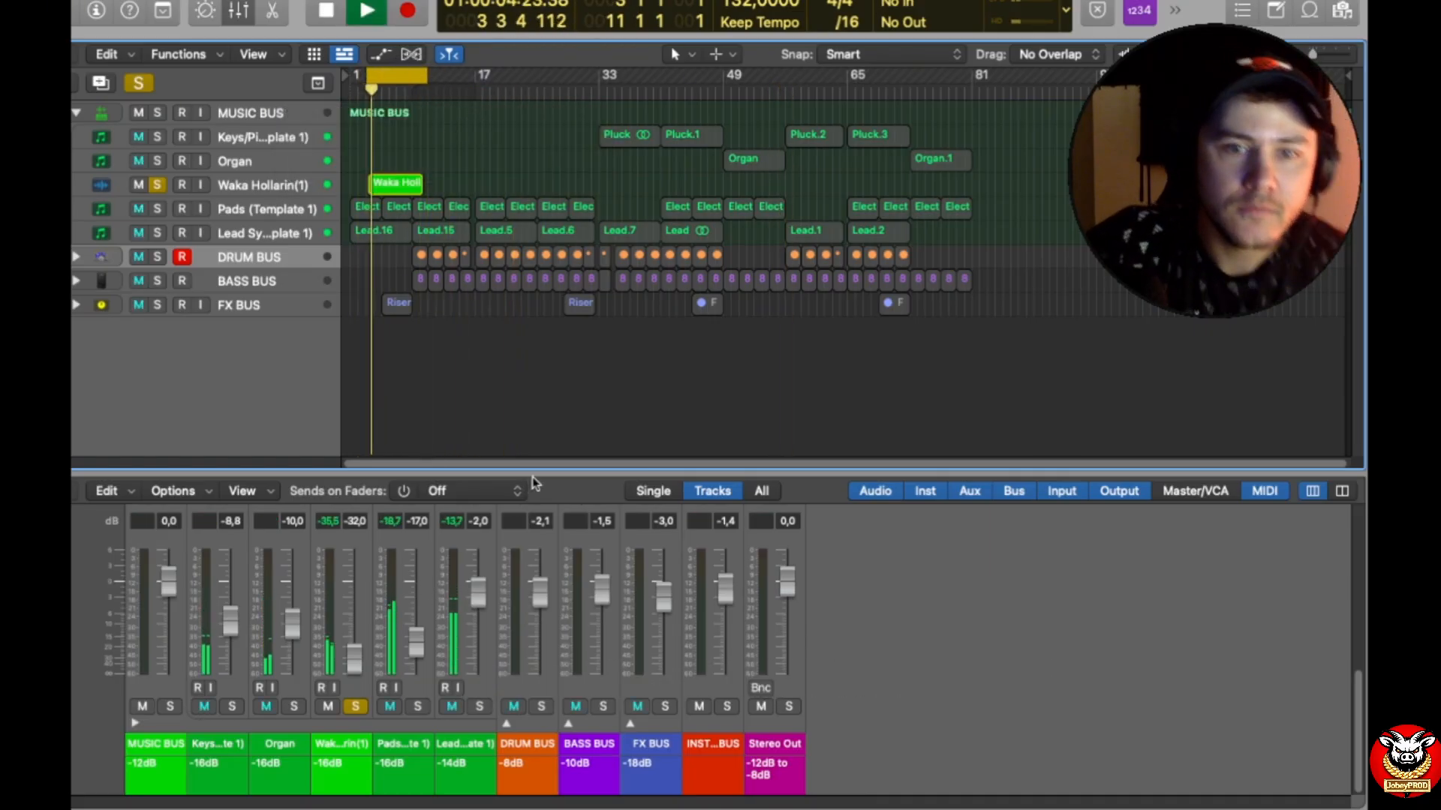
Step: Examine the low-cut and high-cut bands of the Waka Hollarin(1) channel's Channel EQ, and close the plug-in
left_click_drag(536, 462, 518, 218)
left_click(346, 271)
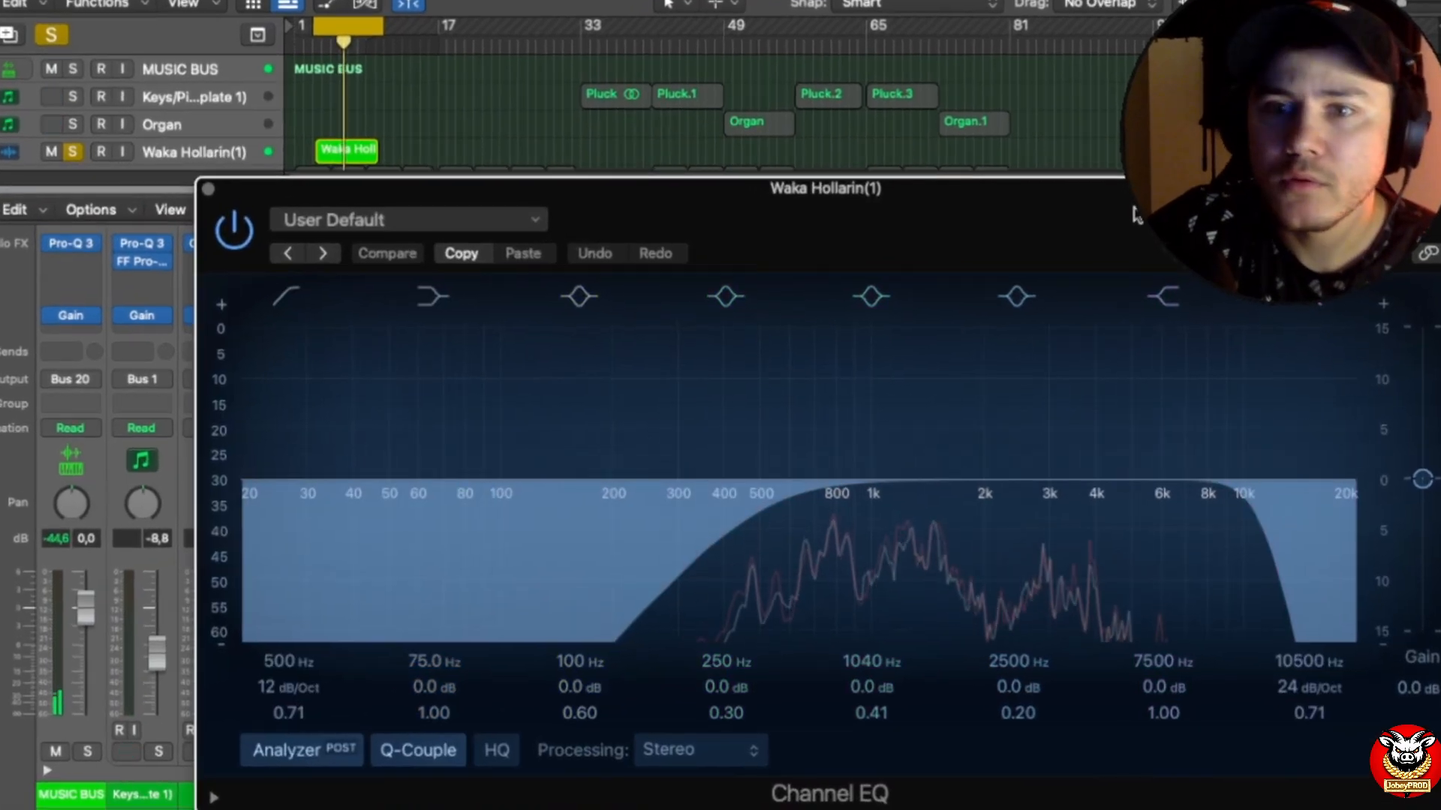
left_click_drag(1134, 210, 997, 204)
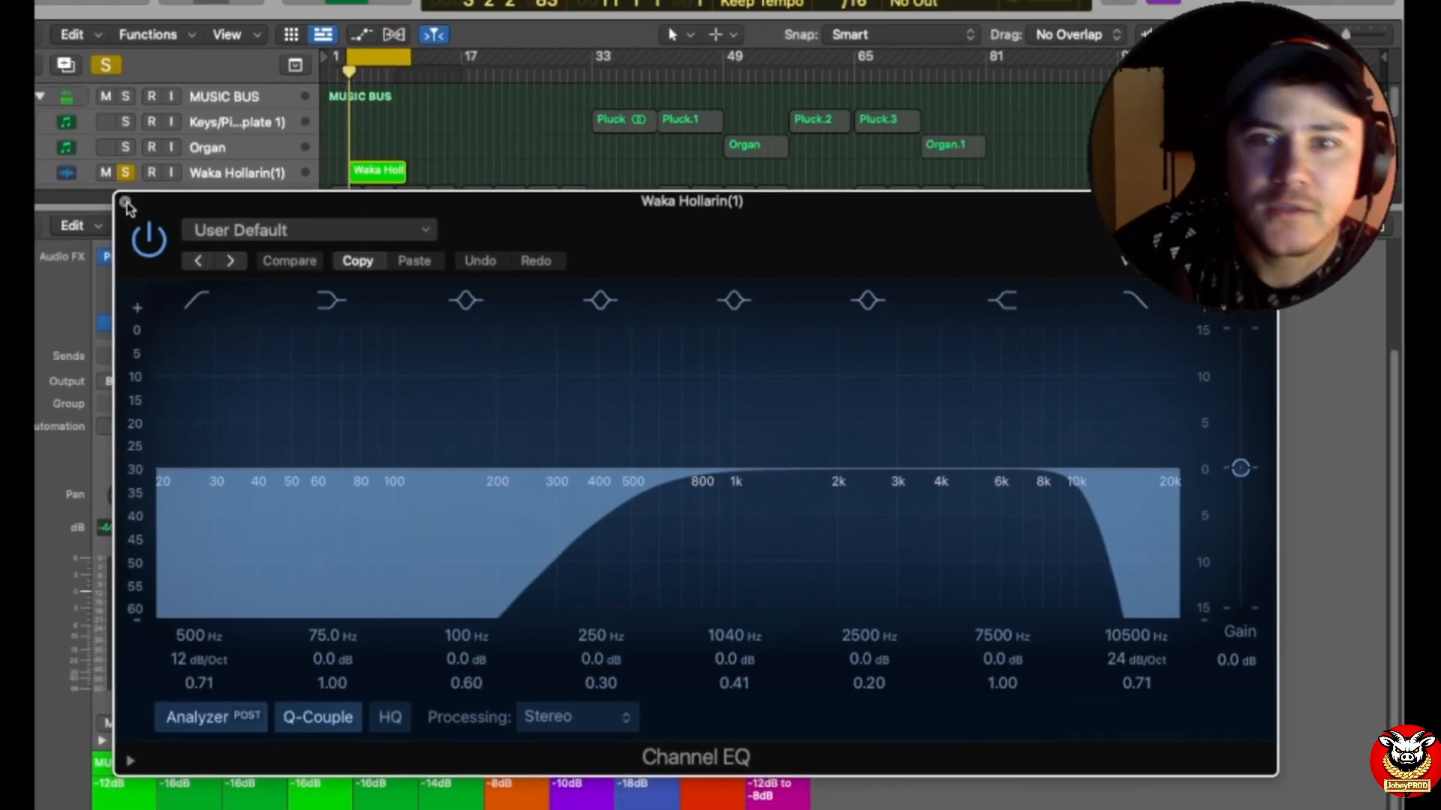
left_click(72, 185)
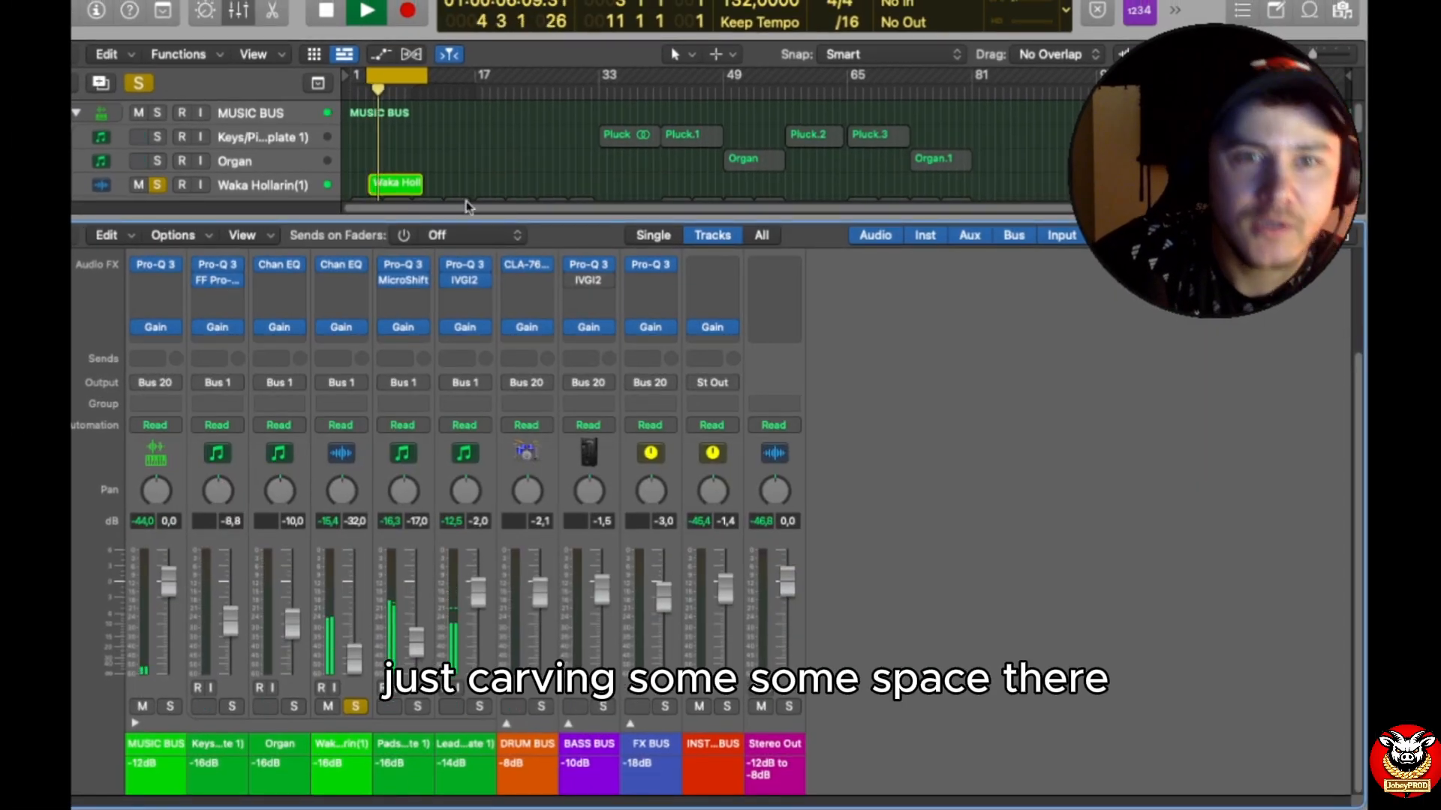
Step: Solo the Pads track instead of Waka Hollarin(1) and move the cycle range to bars 17–25
left_click(421, 708)
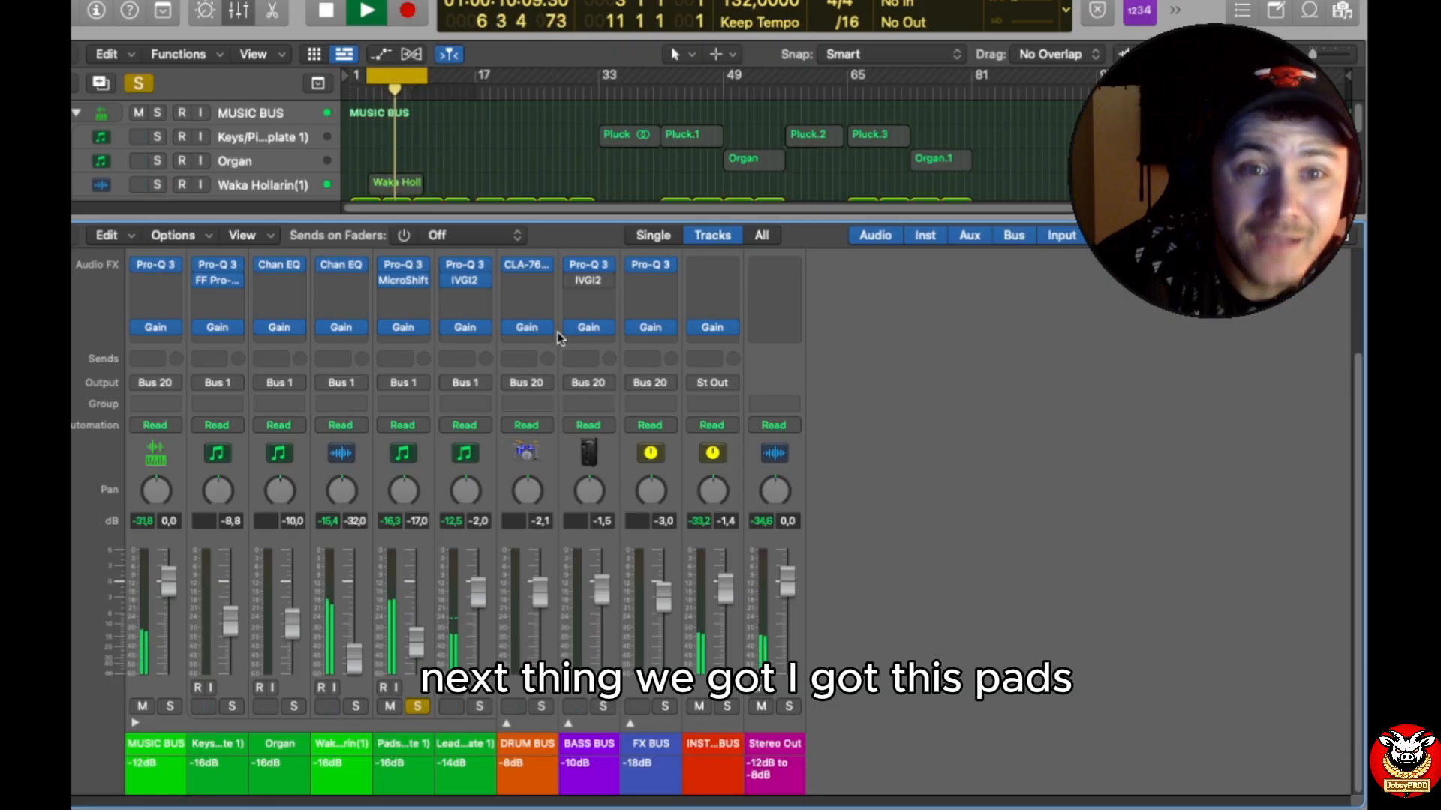
left_click_drag(558, 216, 558, 405)
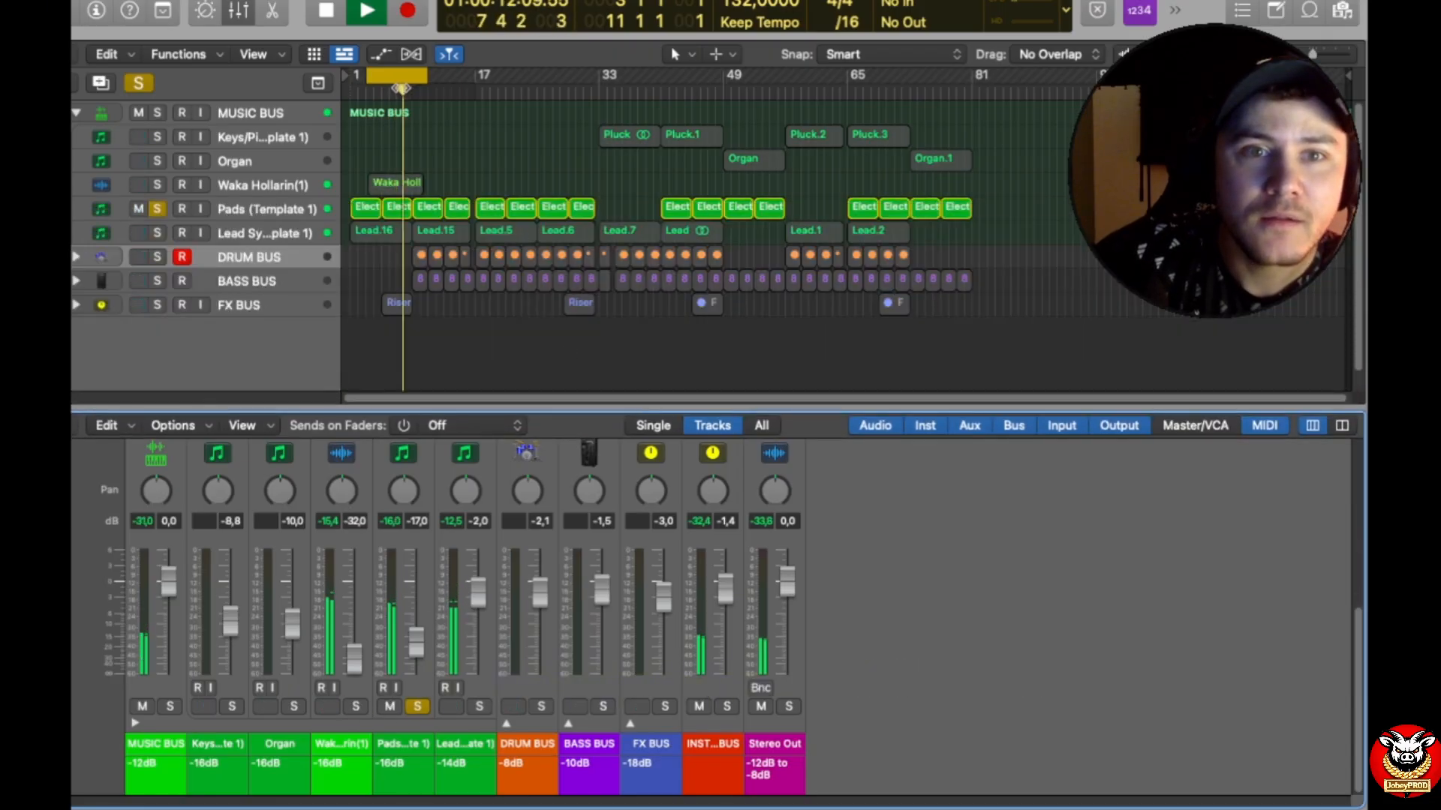
left_click_drag(391, 75, 502, 85)
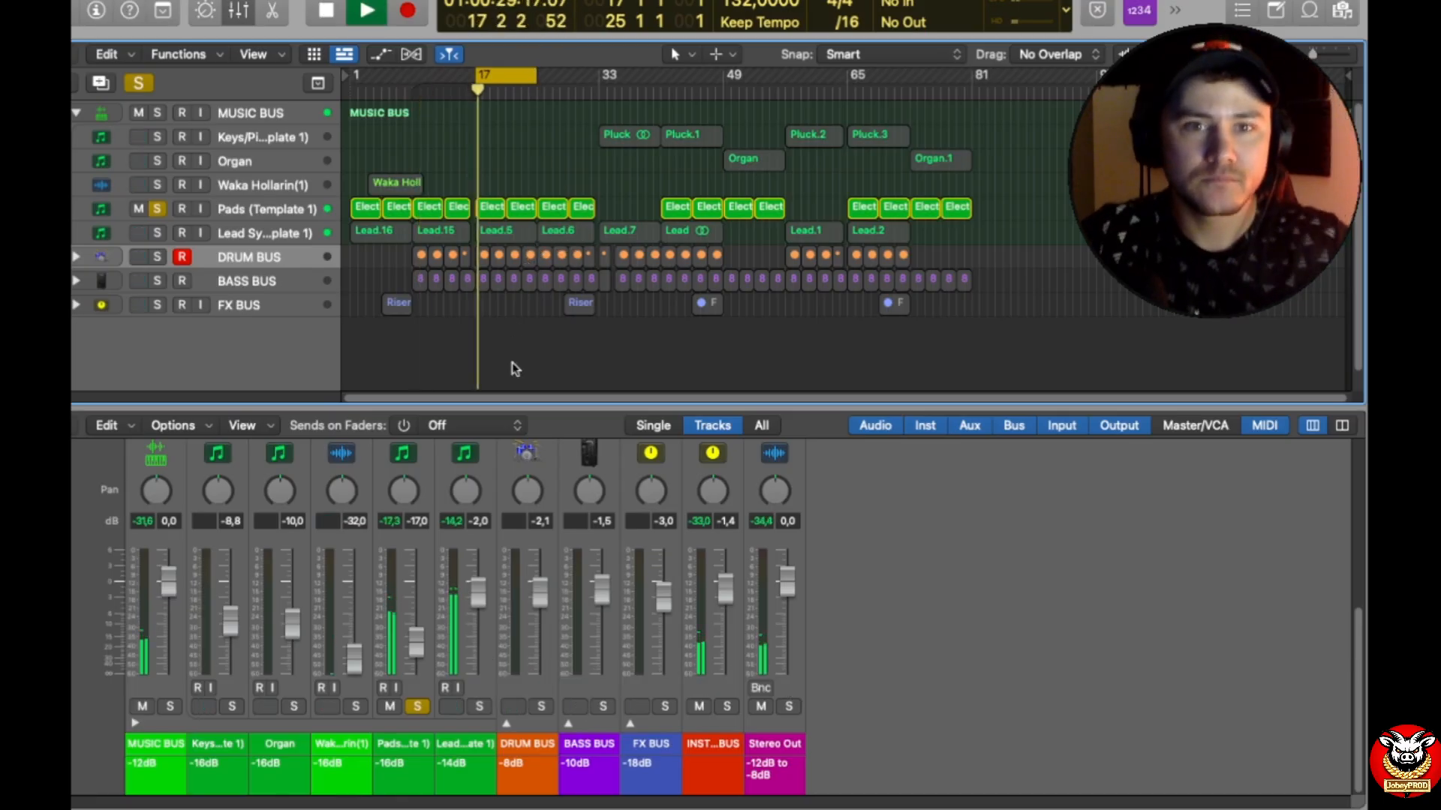
Step: Examine the cuts and filter bands in the Pads channel's Pro-Q 3, and close the plug-in
left_click_drag(623, 407, 623, 238)
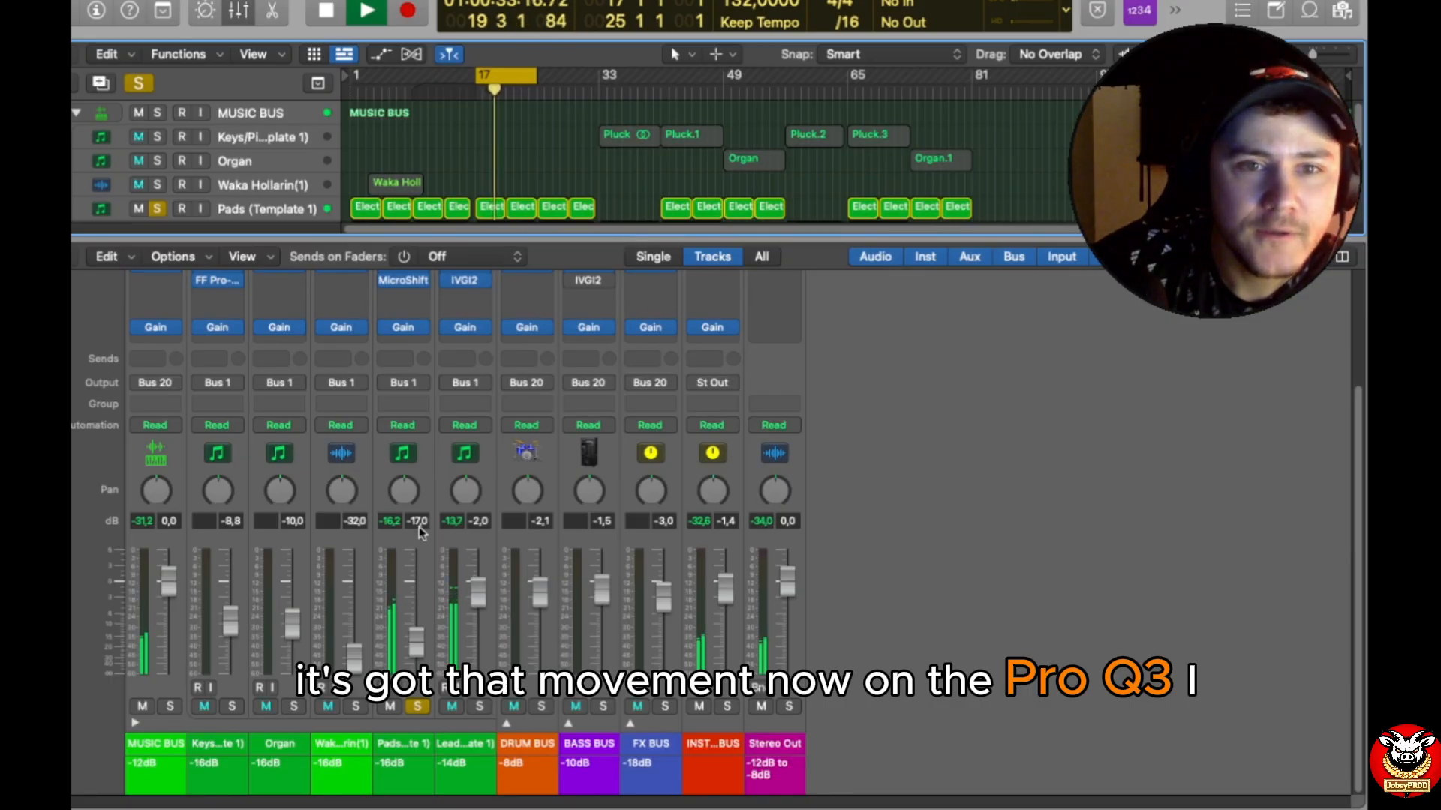
scroll(412, 512, "up", 3)
left_click(412, 351)
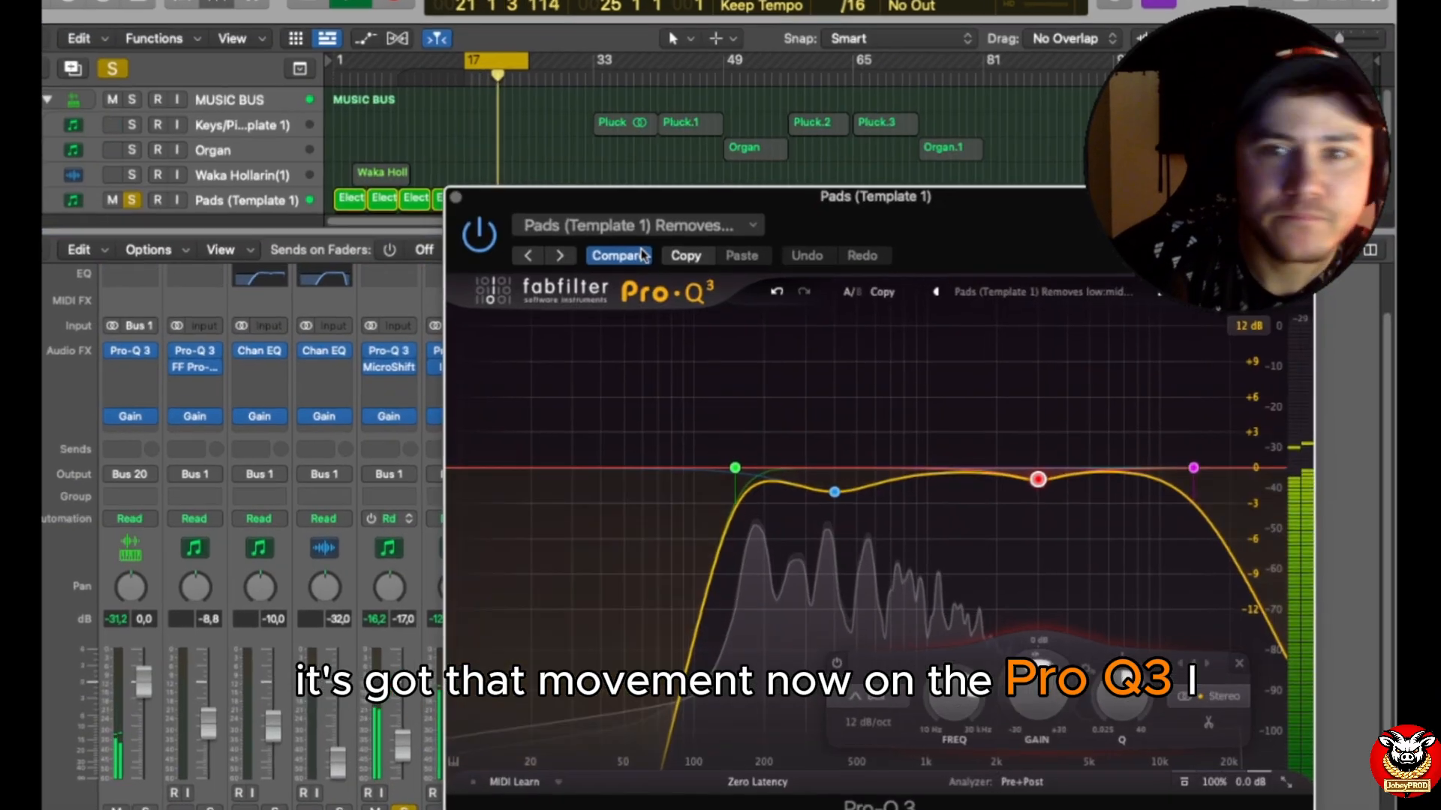
left_click_drag(1006, 230, 875, 50)
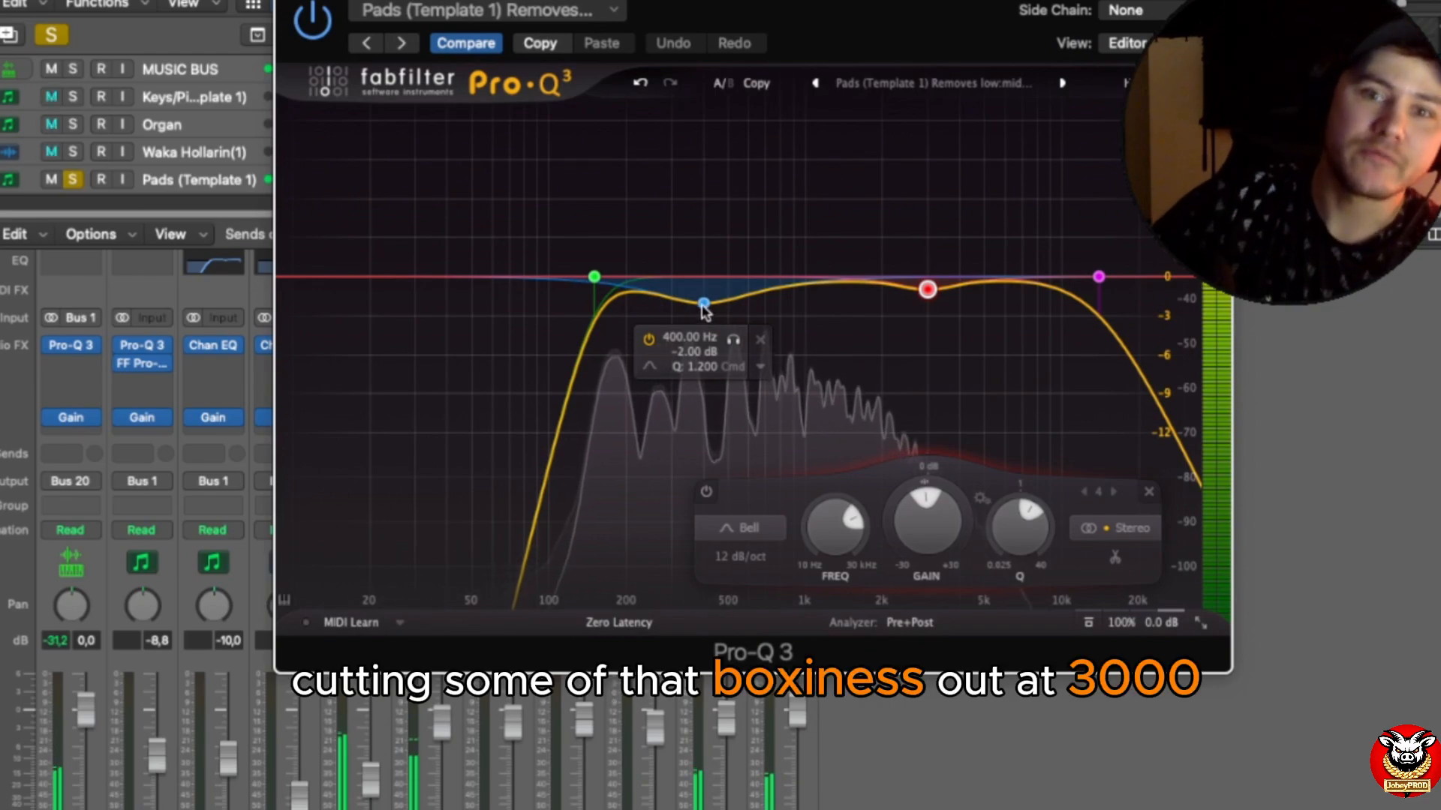
mouse_move(938, 283)
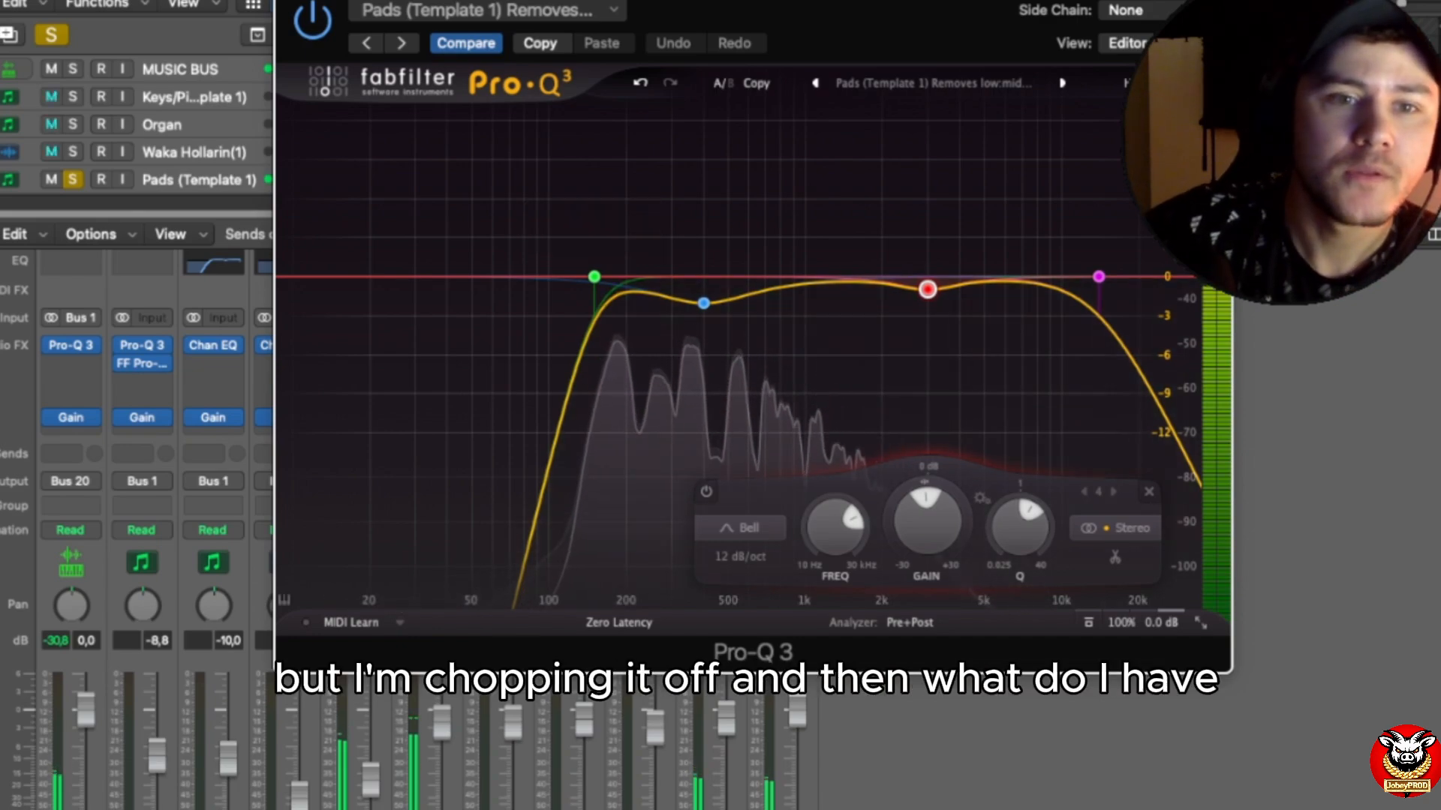
left_click(290, 1)
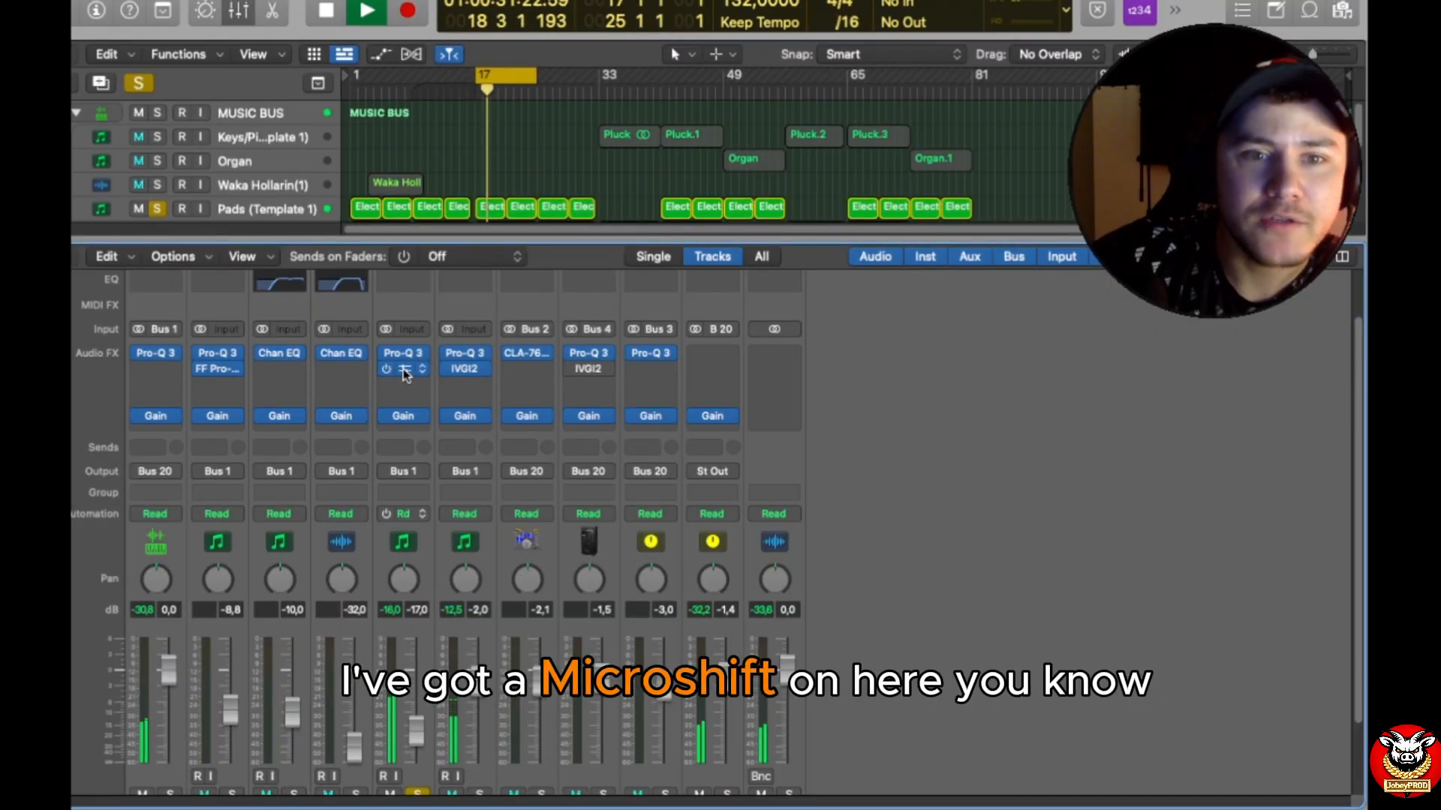
Step: Examine the Pads channel's MicroShift mix, focus, style, detune and delay settings, and look through its presets
left_click(403, 368)
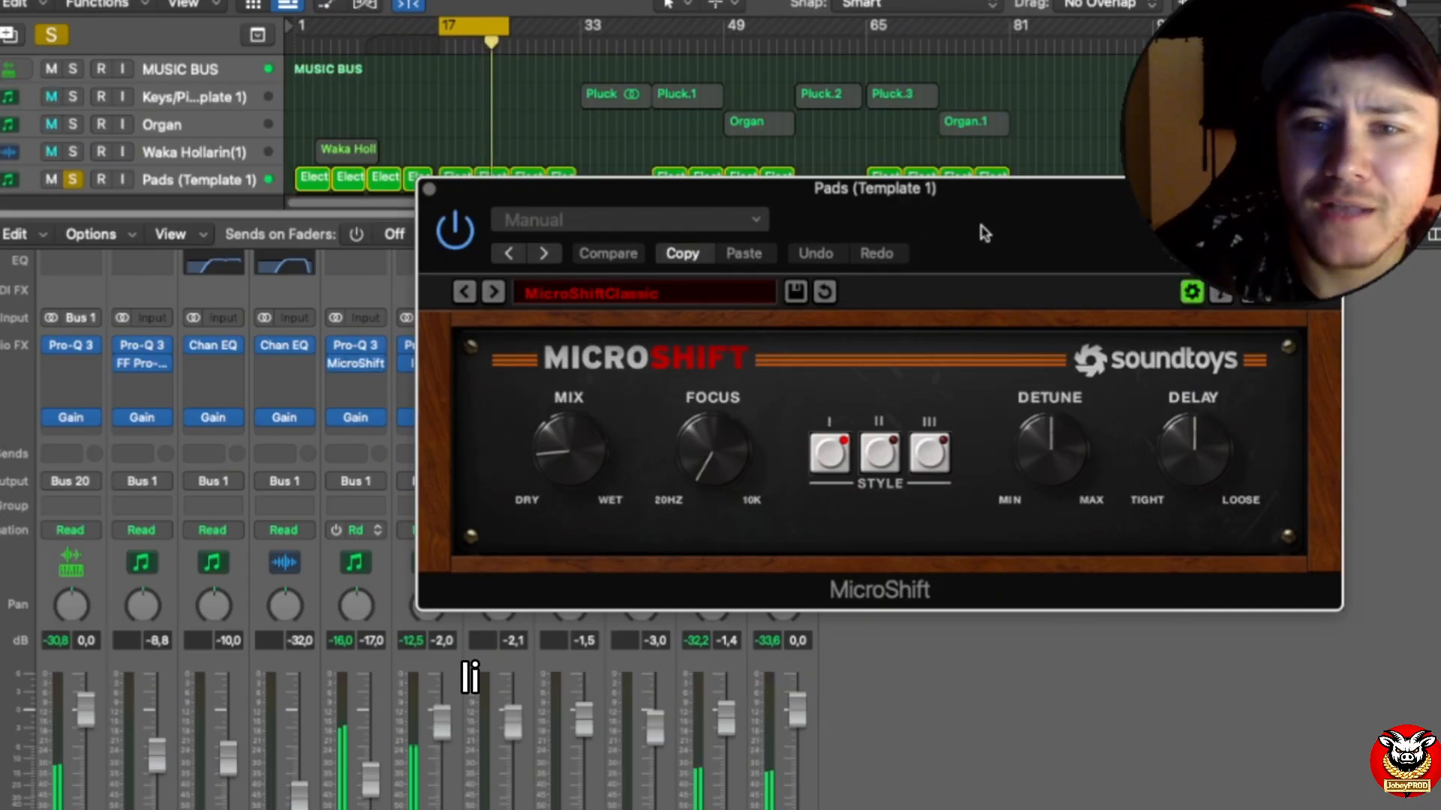
left_click_drag(987, 233, 878, 155)
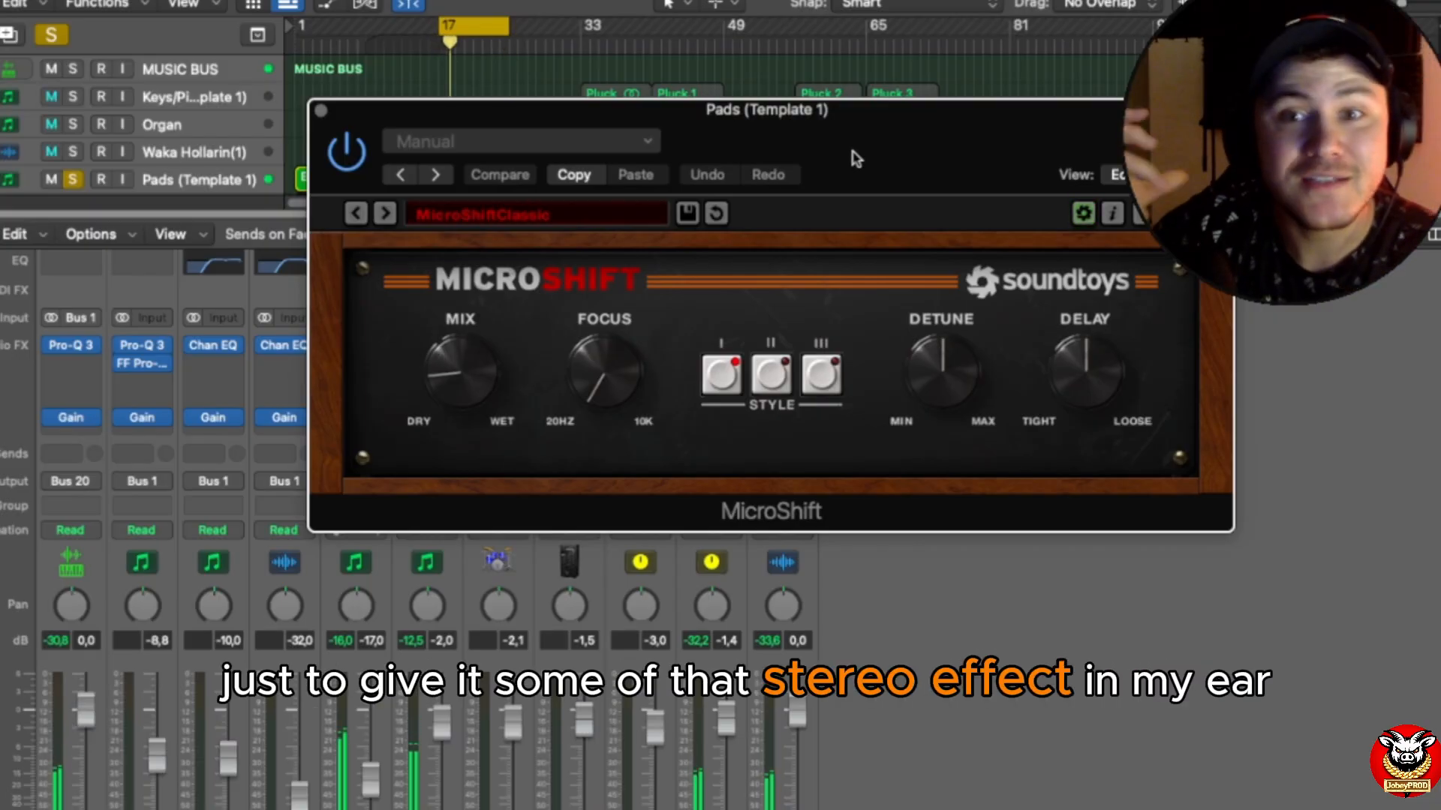
left_click(321, 112)
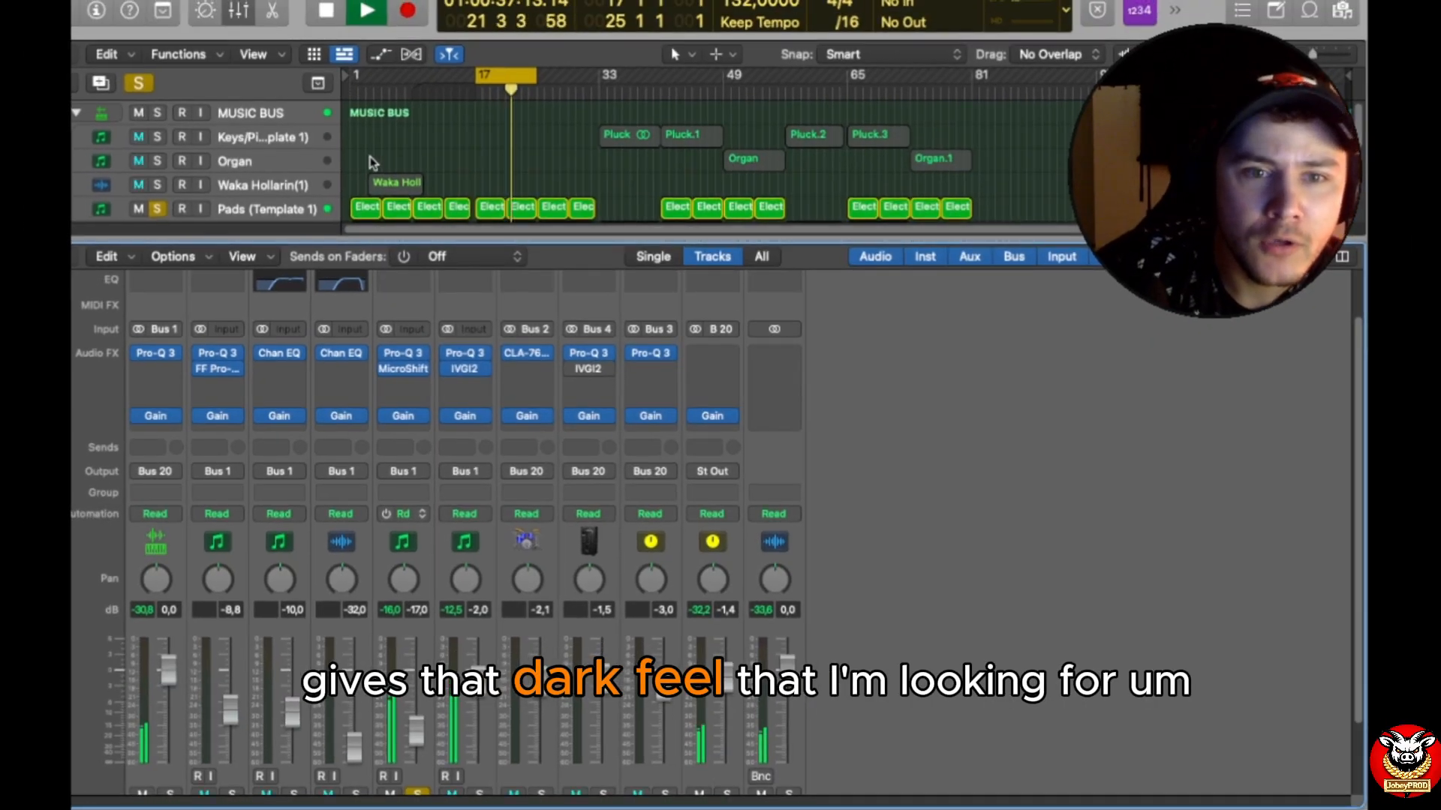
left_click(402, 369)
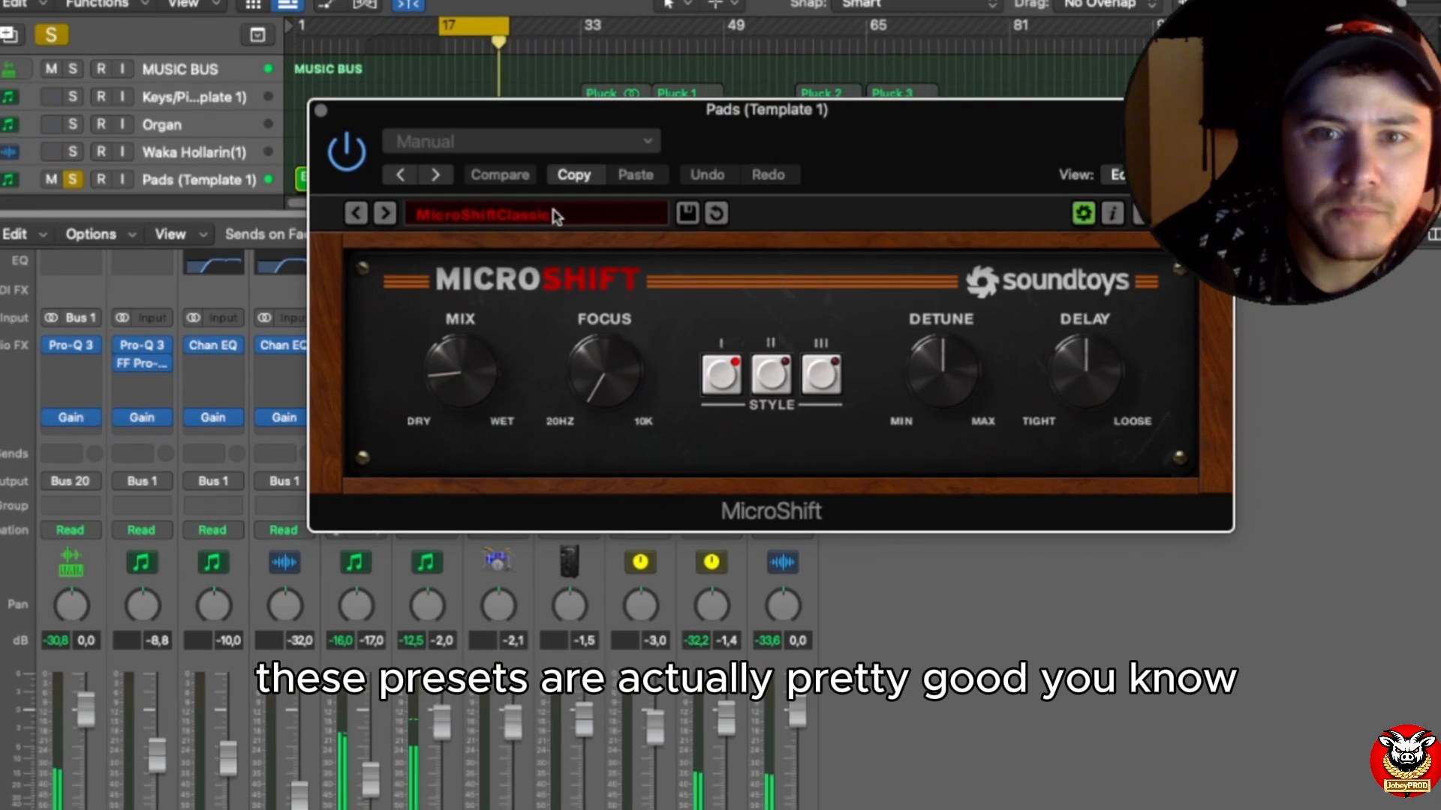
left_click(555, 216)
mouse_move(502, 392)
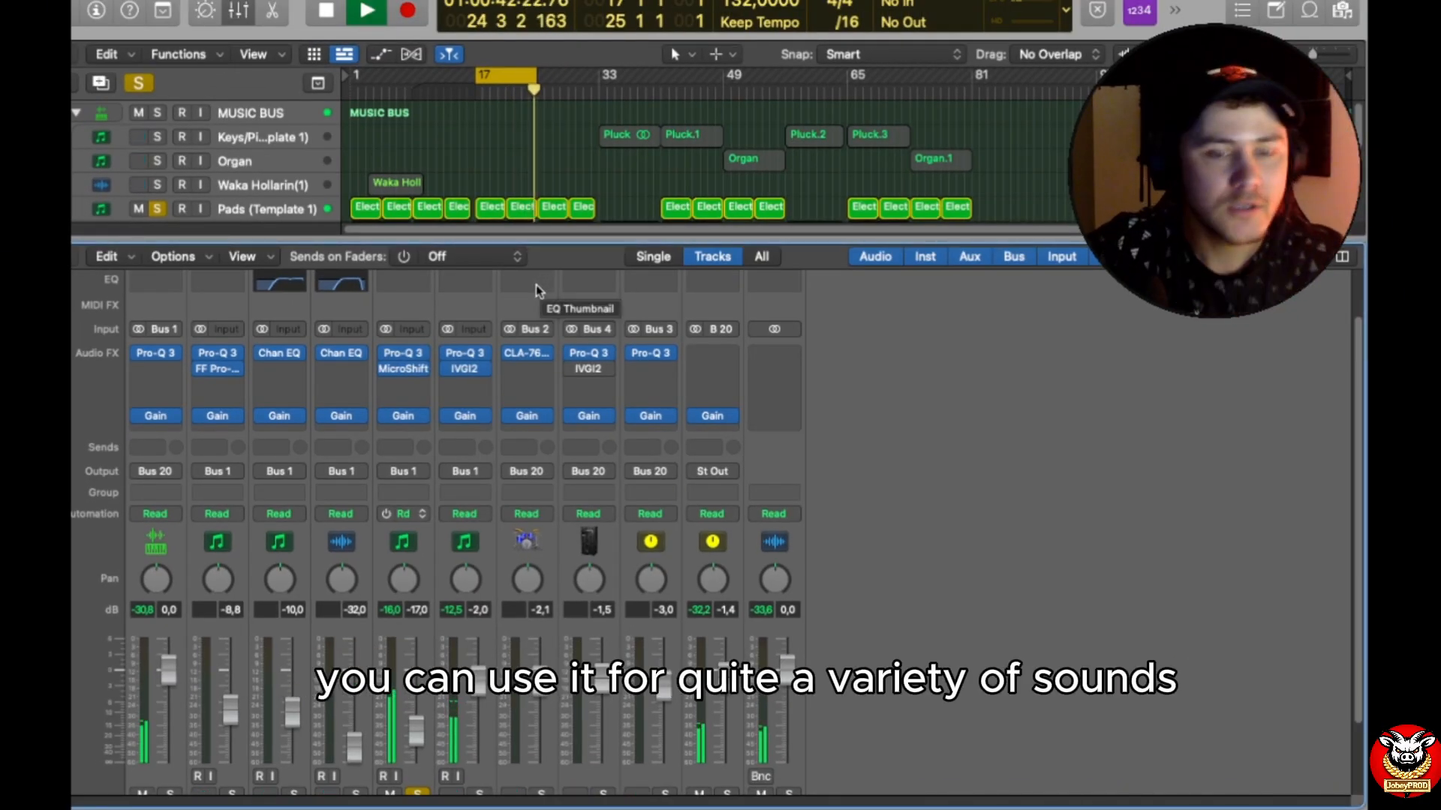
Step: Solo the Lead Synth channel instead of Pads and enlarge the mixer to show its full channel strip
scroll(1037, 529, "down", 1)
scroll(1039, 535, "down", 4)
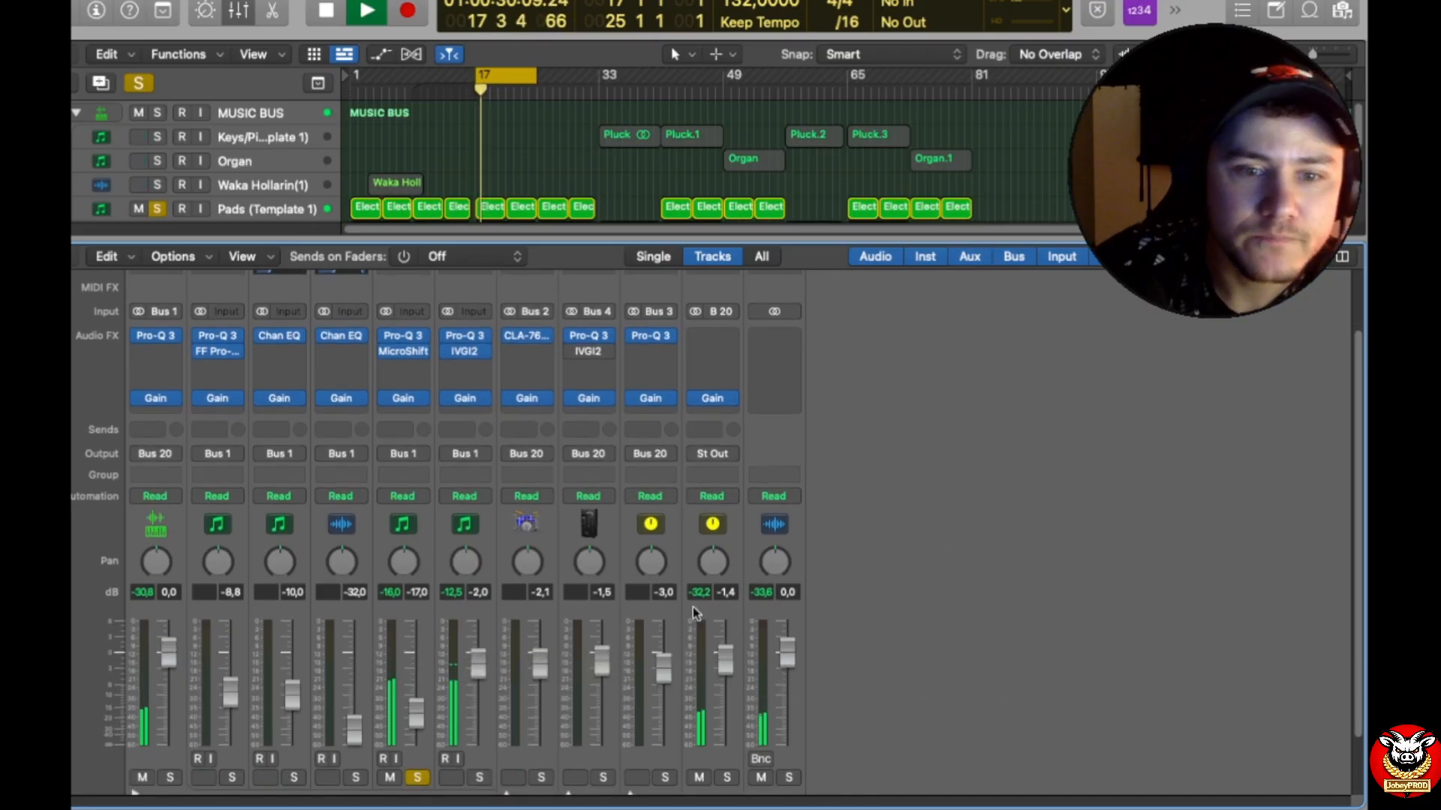
scroll(430, 652, "down", 2)
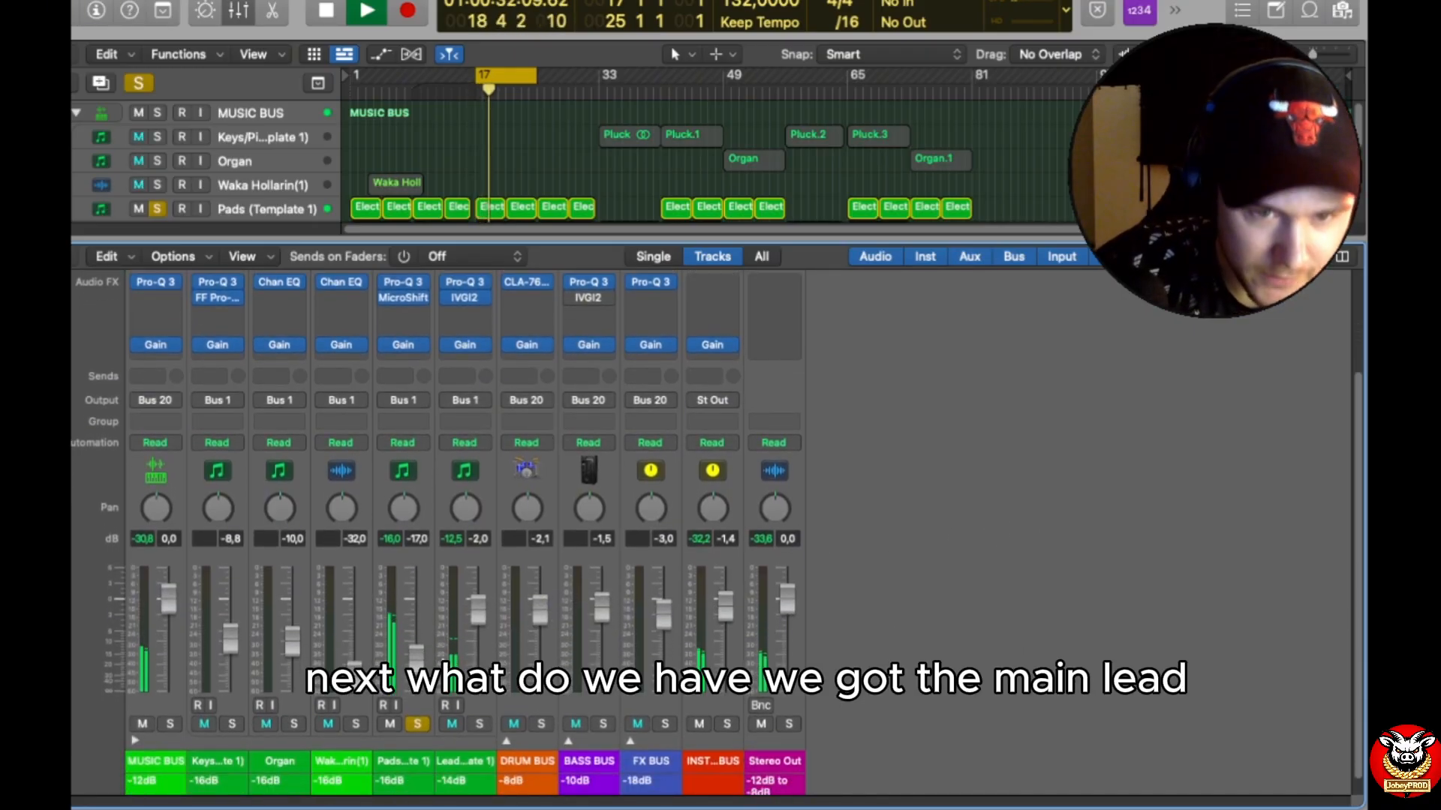
scroll(473, 629, "up", 2)
left_click(479, 737)
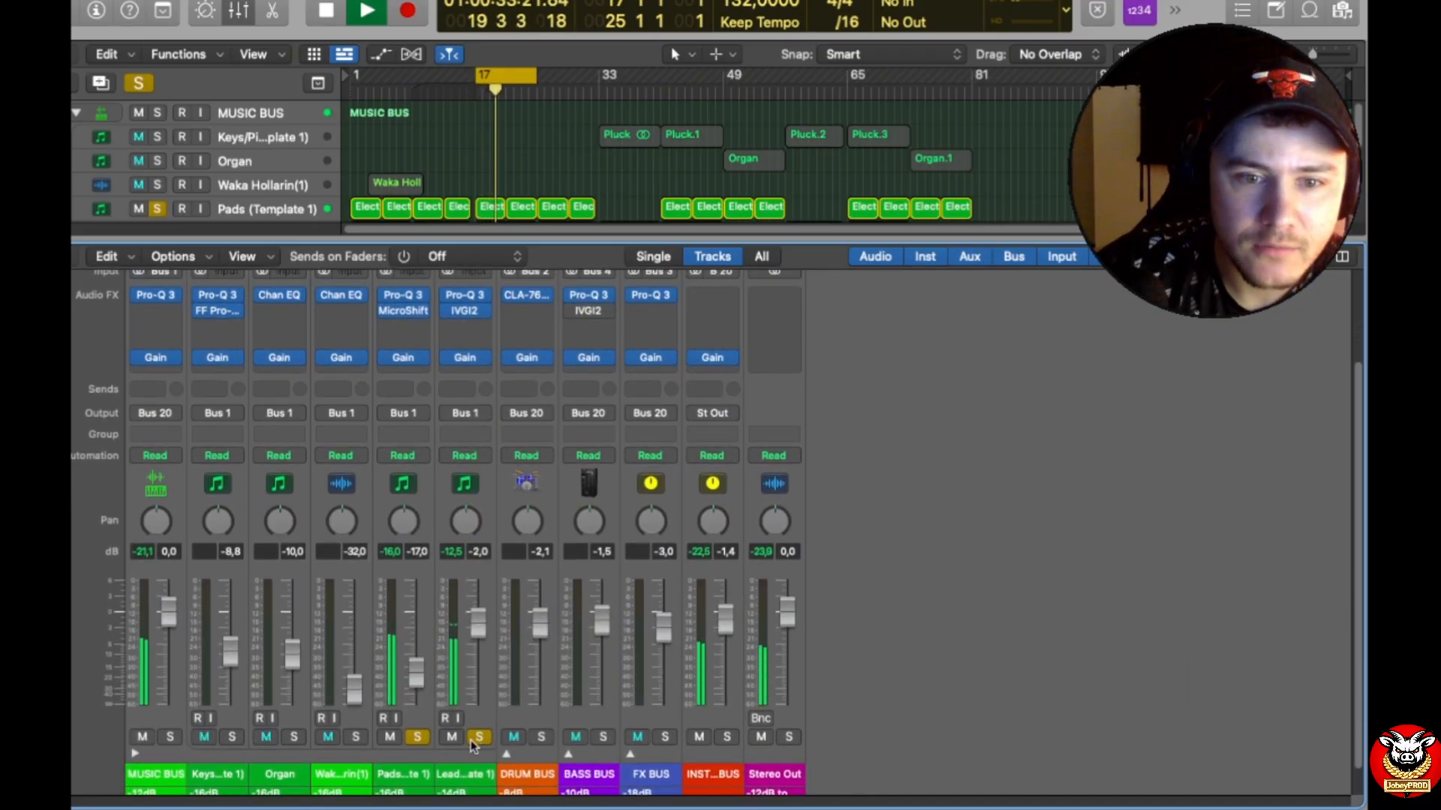
left_click(418, 736)
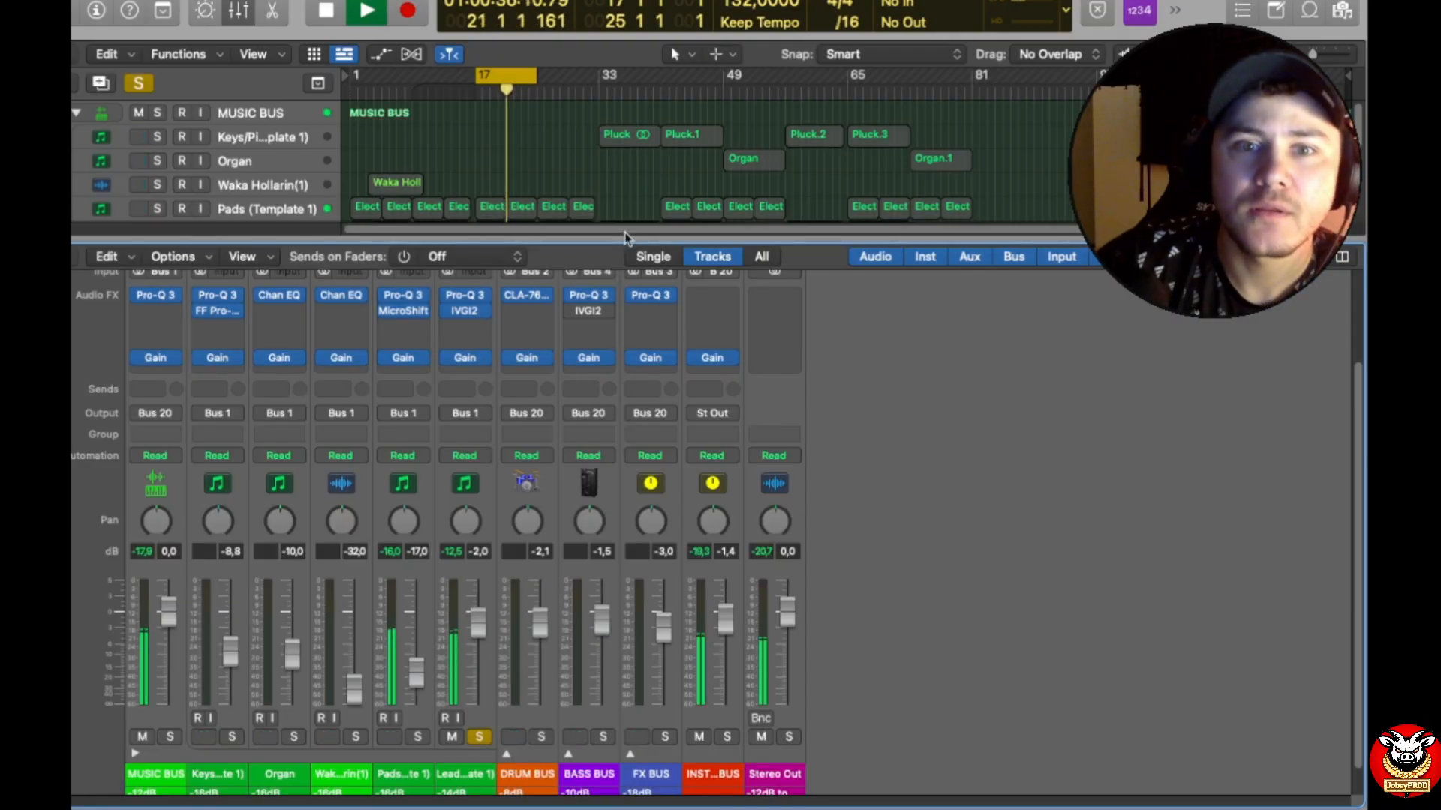
left_click_drag(624, 237, 622, 360)
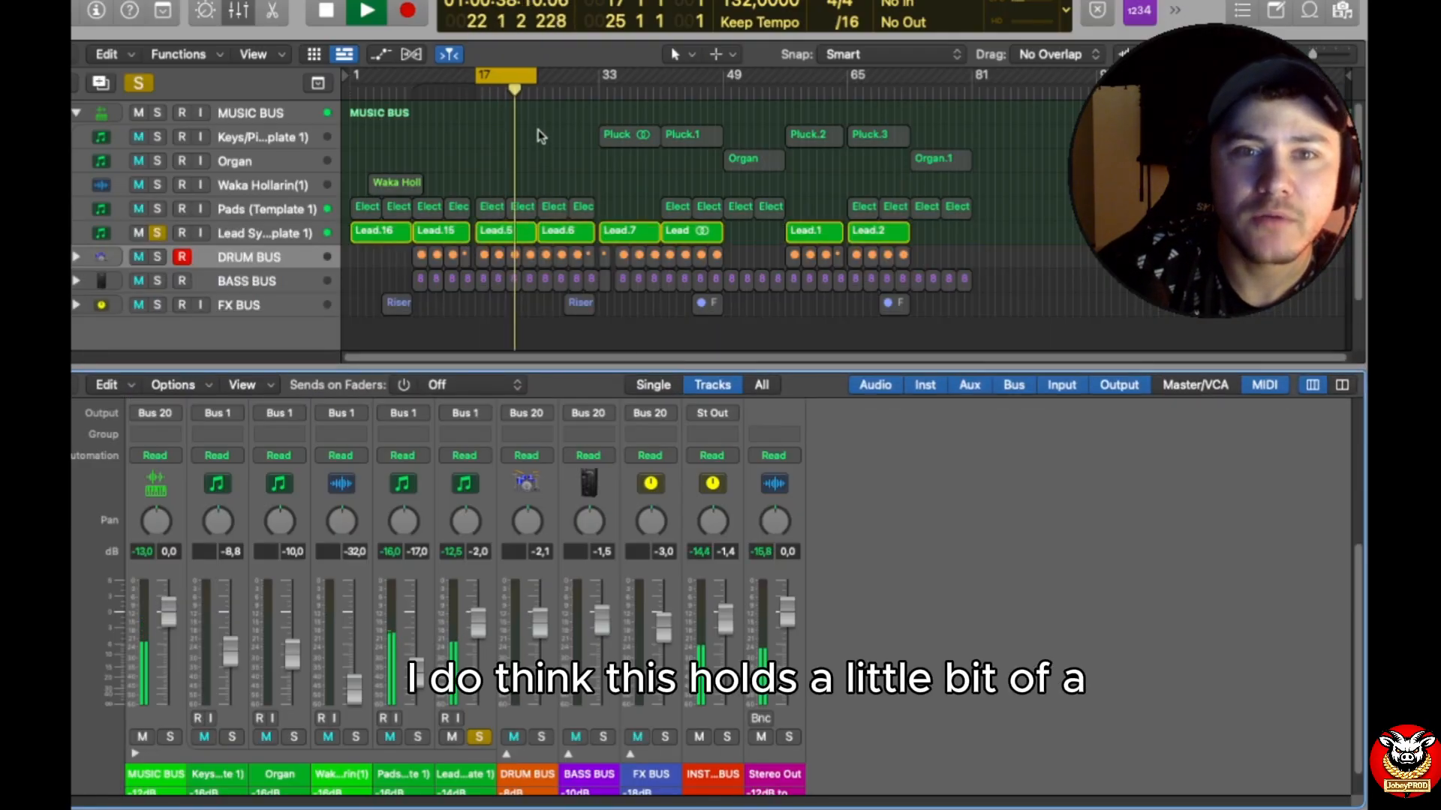
left_click_drag(602, 365, 605, 117)
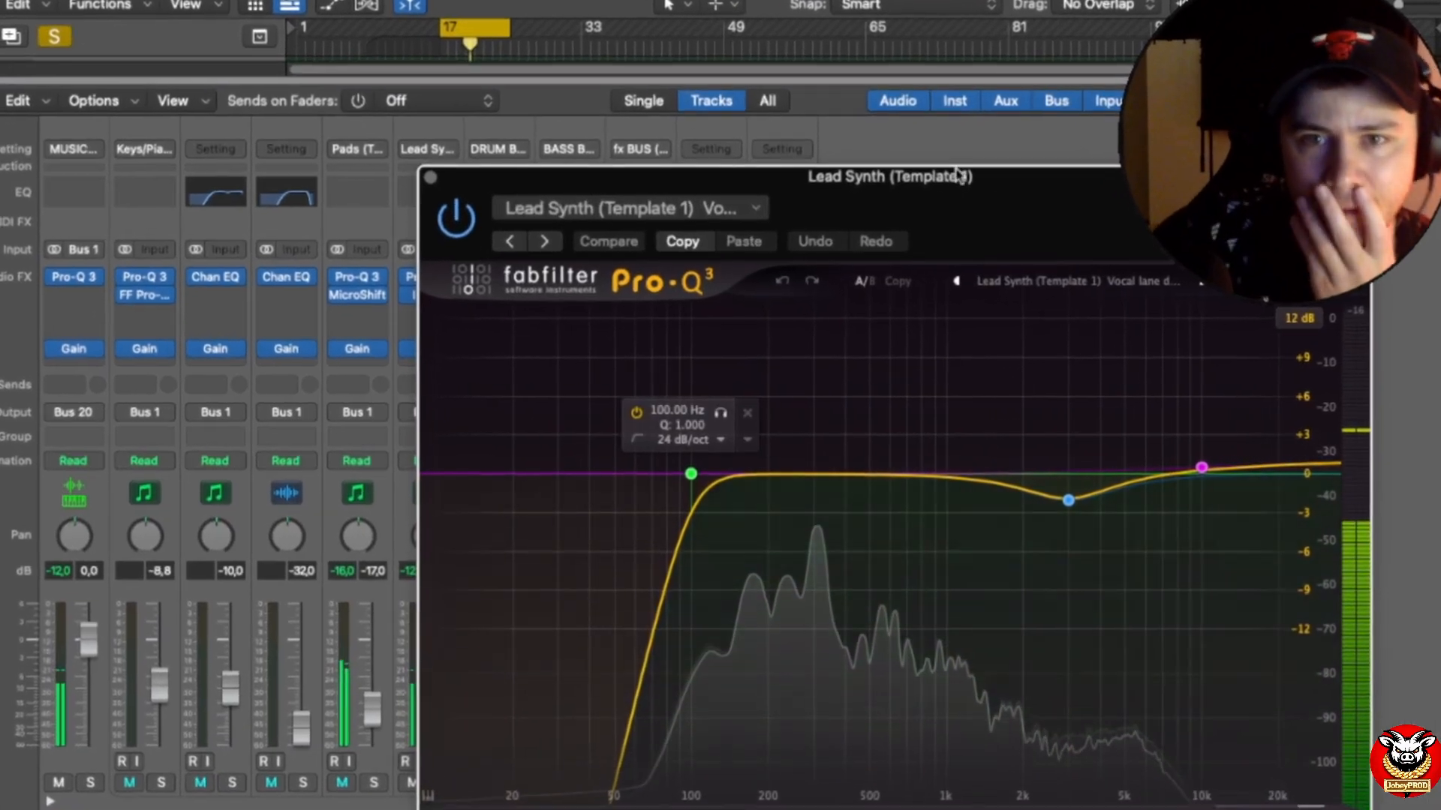
Step: Raise the low cut in the Lead Synth channel's Pro-Q 3 to about 190 Hz and review the resulting curve
left_click_drag(926, 203, 873, 63)
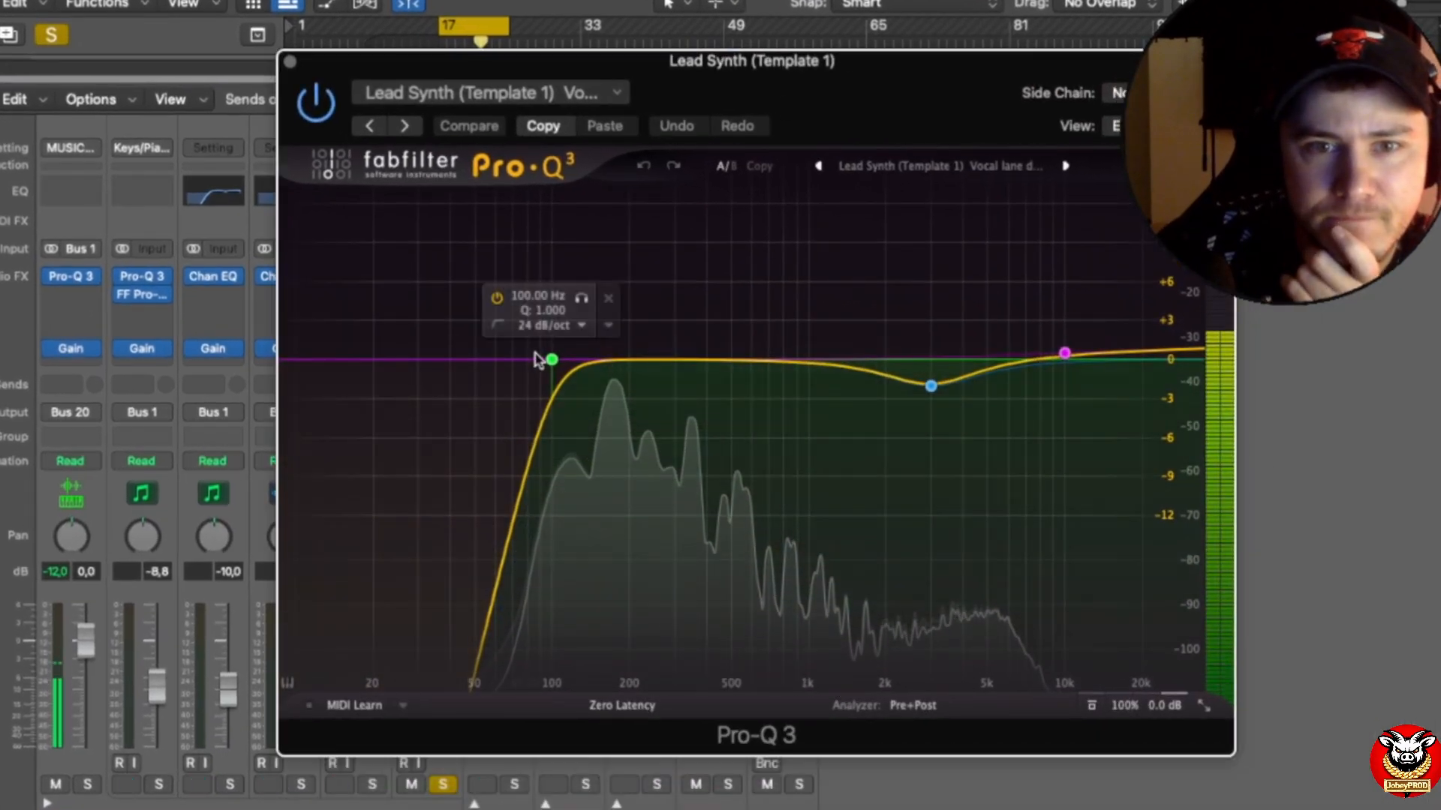
left_click_drag(552, 360, 626, 364)
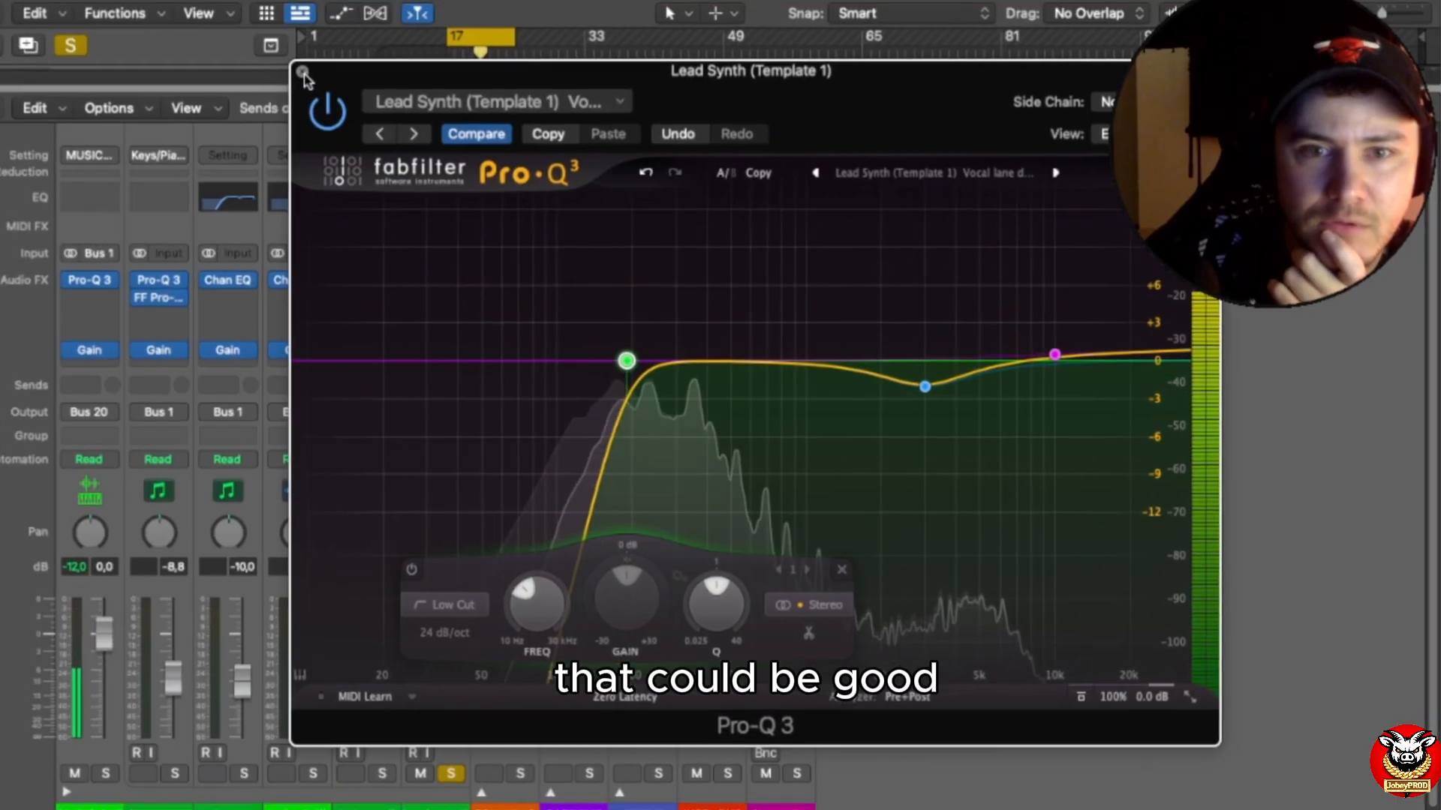
left_click(303, 73)
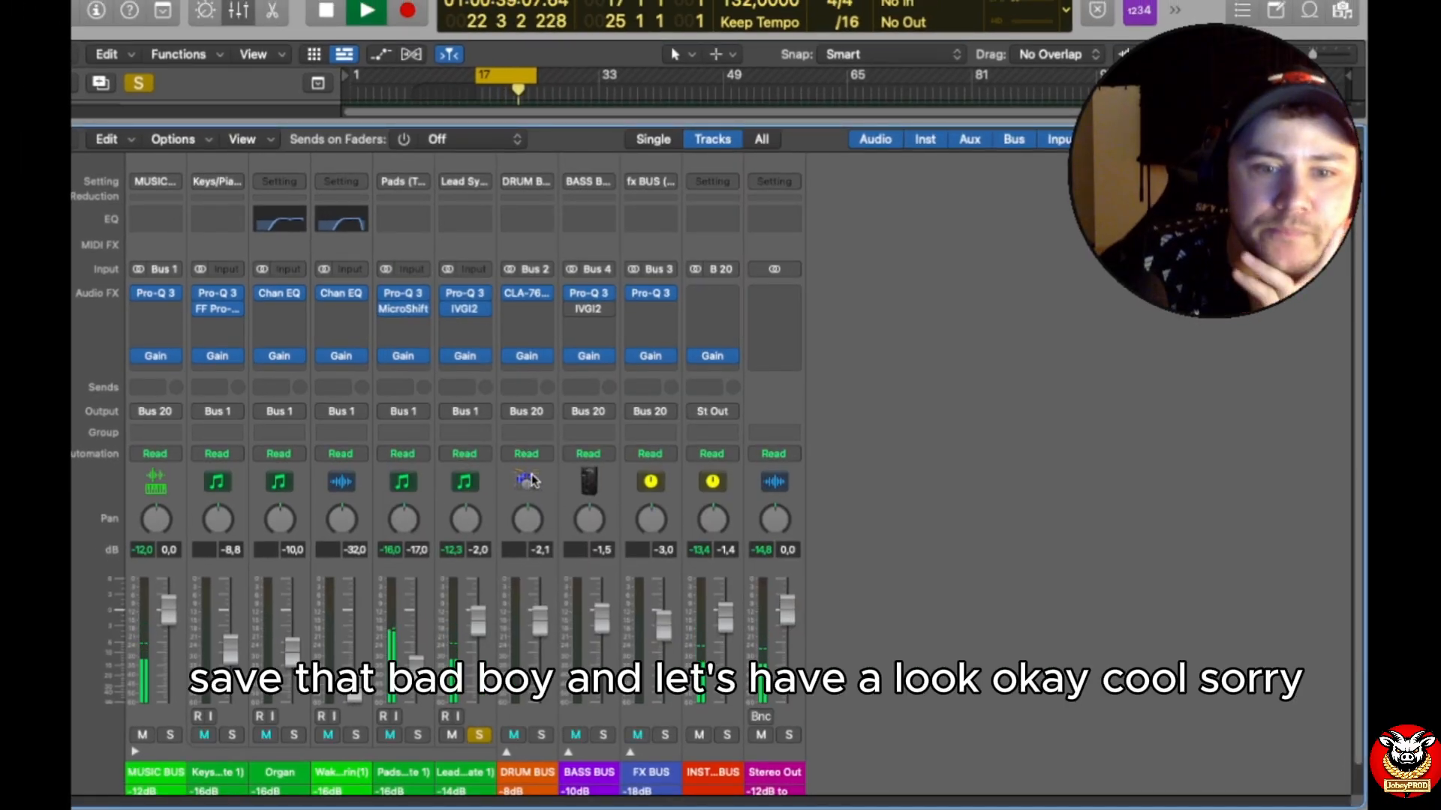
left_click(466, 293)
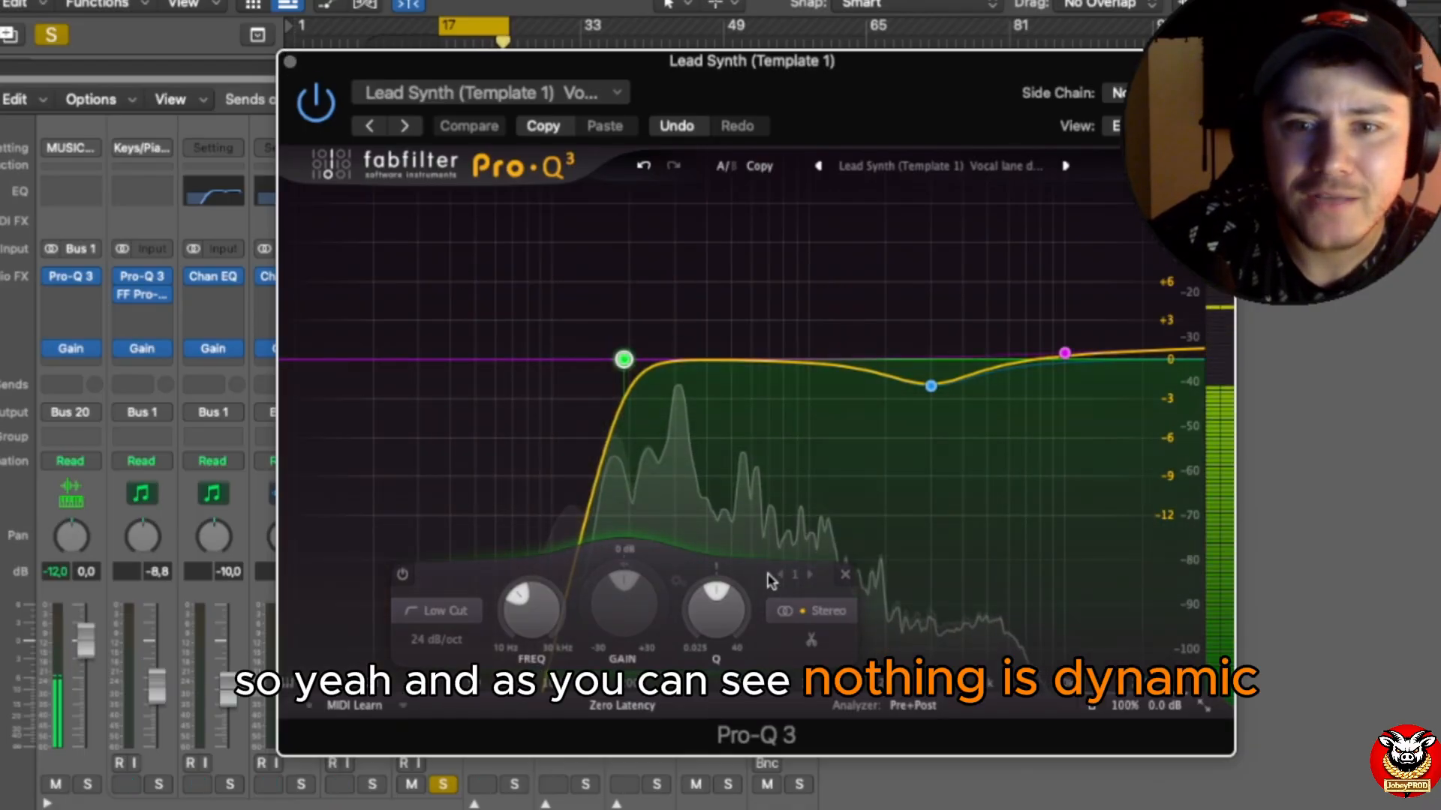
left_click(291, 61)
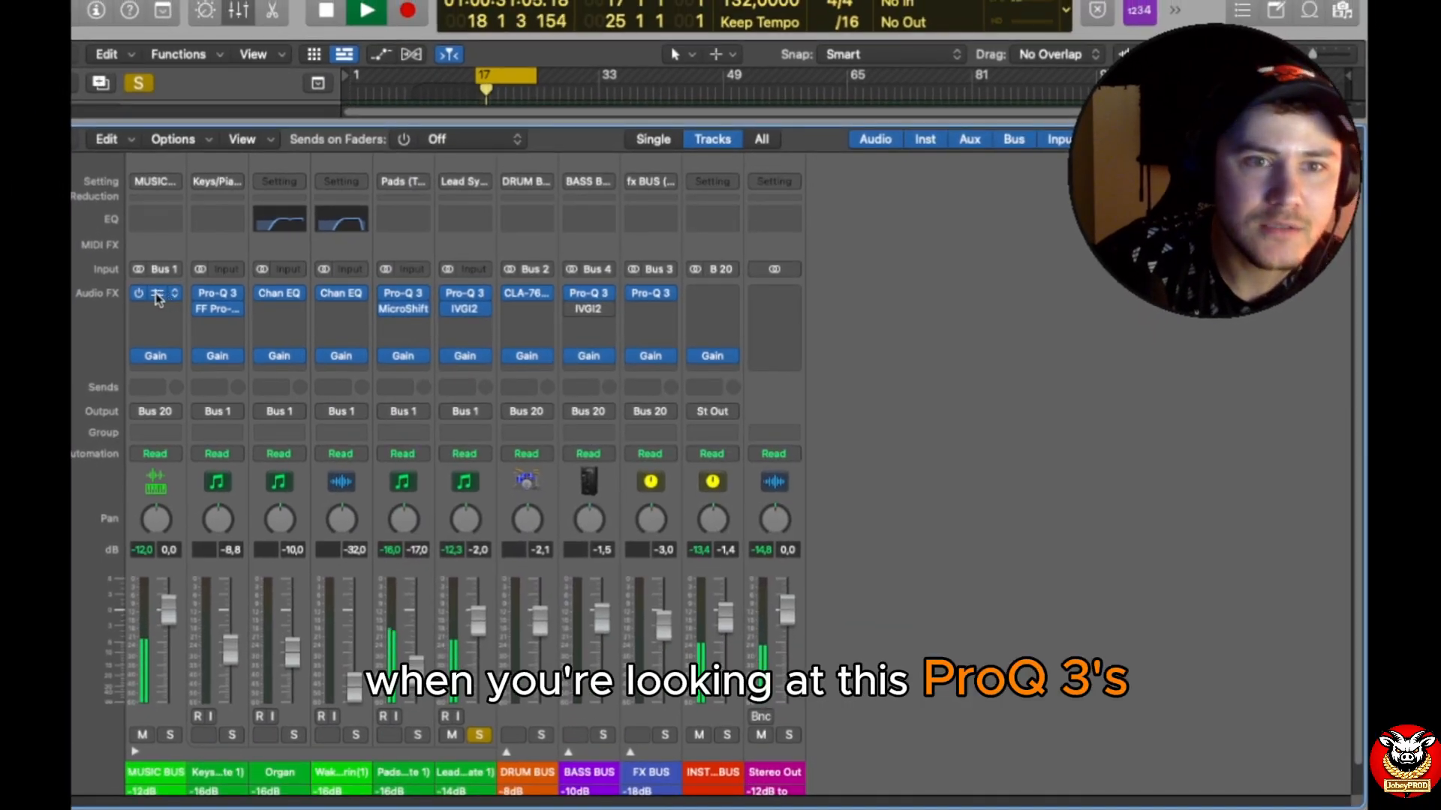
Step: Try making the 250 Hz band in the Music Bus Pro-Q 3 dynamic, clear its dynamics, and close the plug-in
left_click(157, 296)
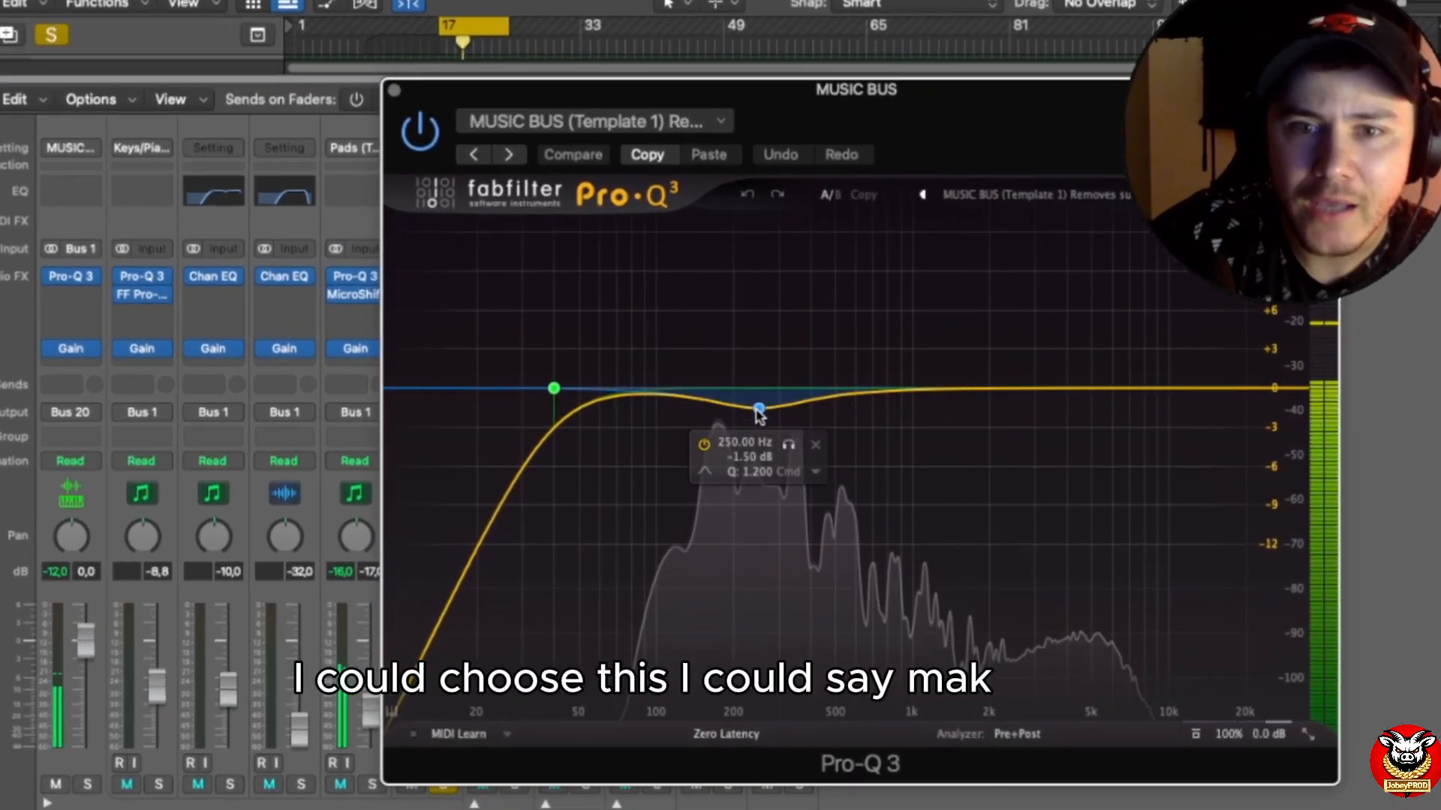
right_click(758, 410)
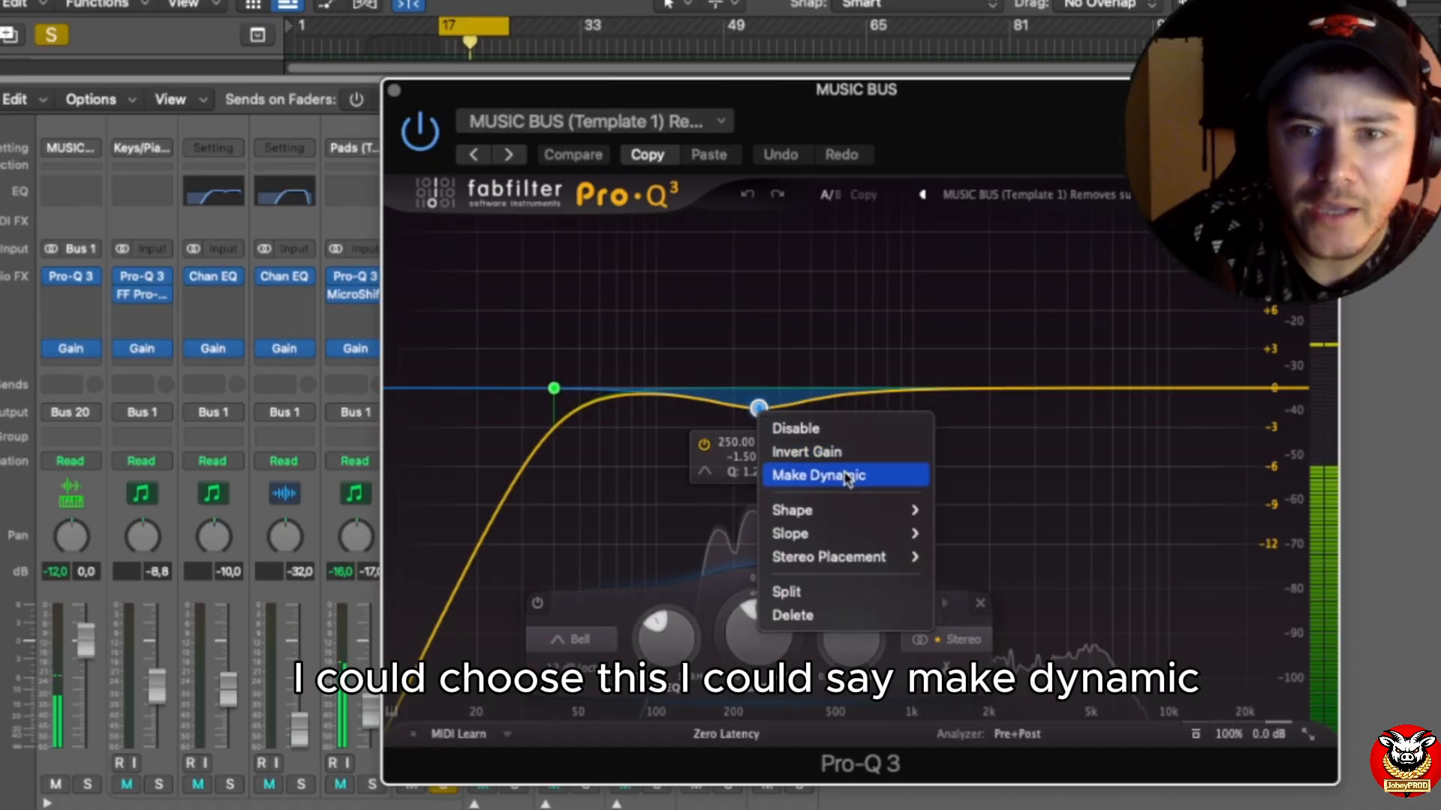
left_click(785, 476)
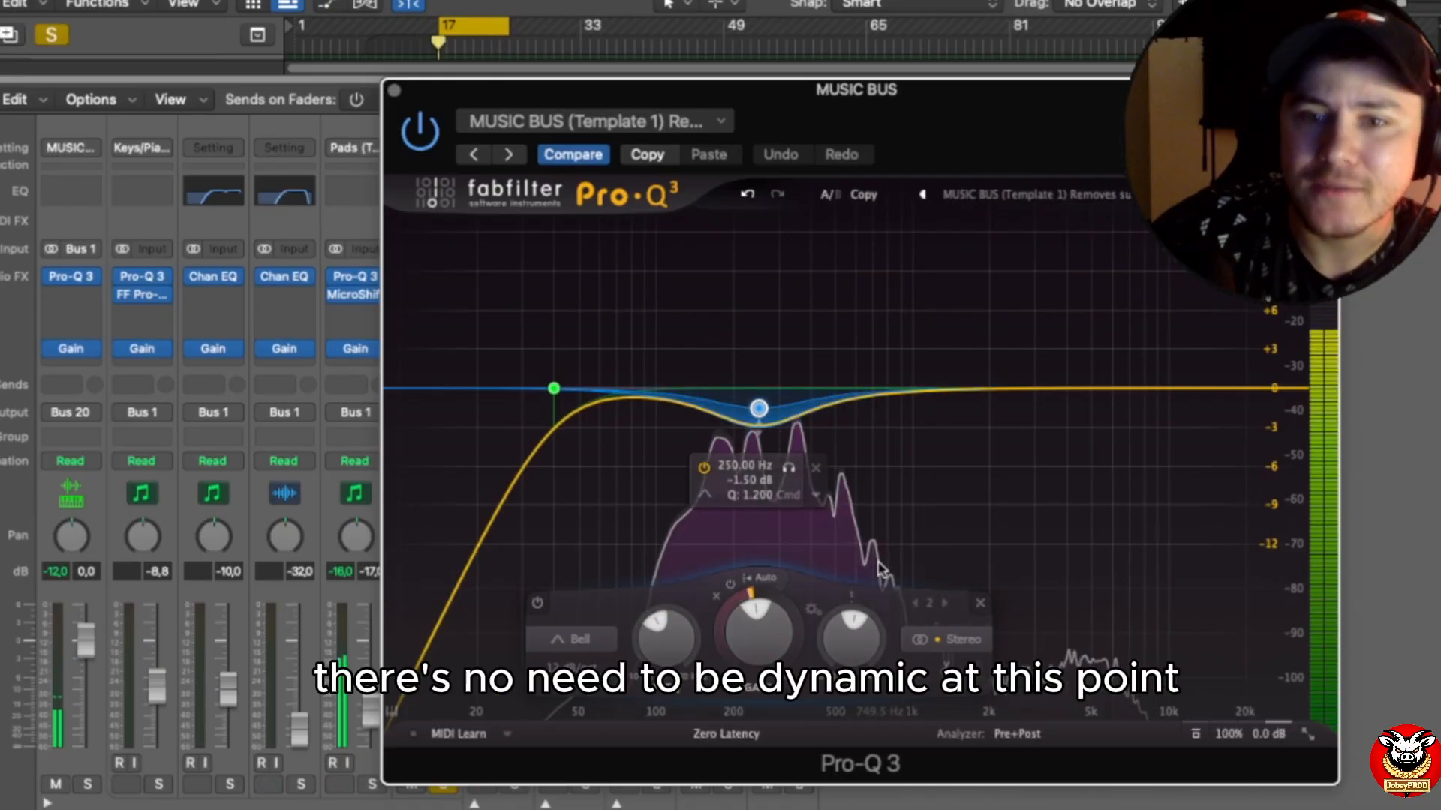
right_click(759, 411)
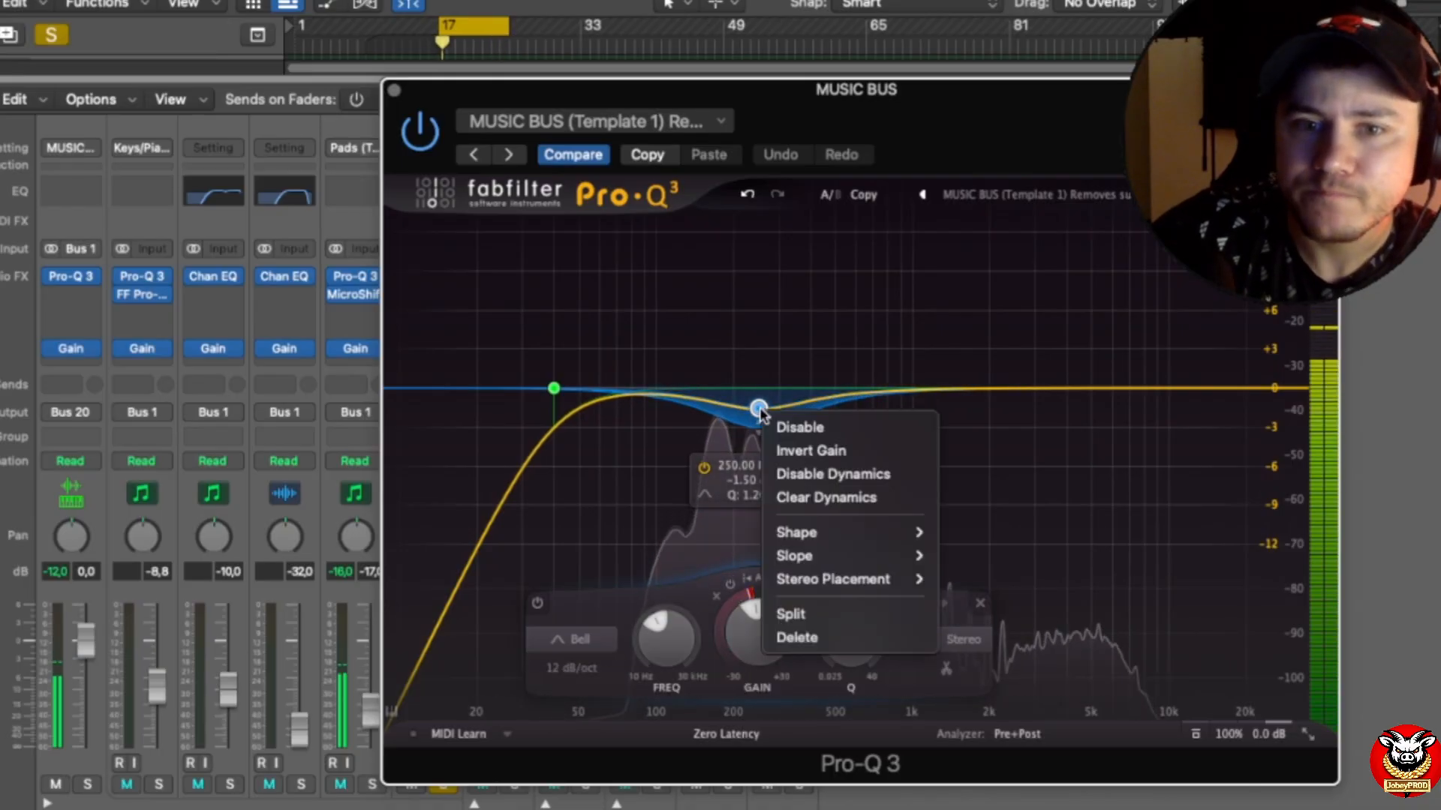
left_click(829, 500)
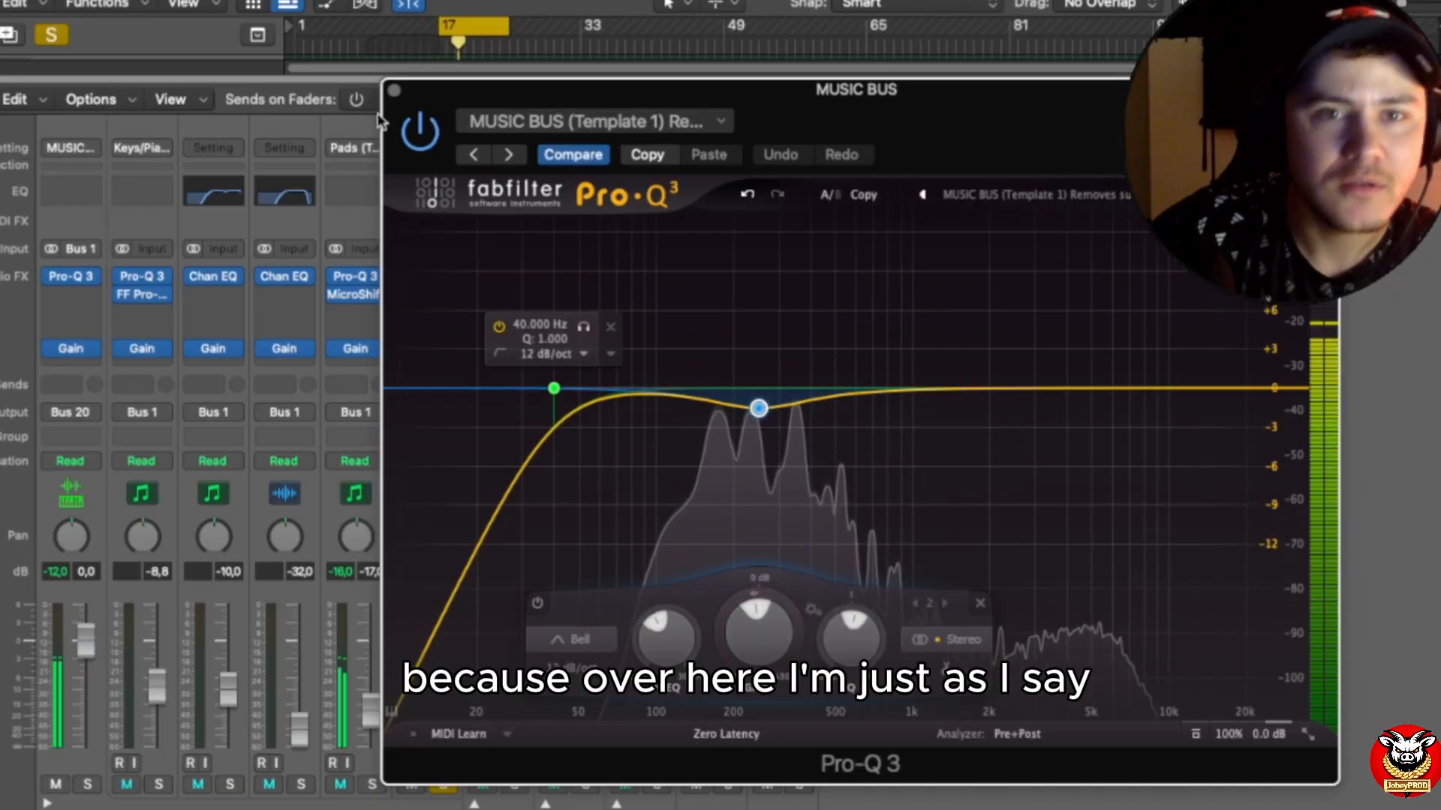
left_click(395, 93)
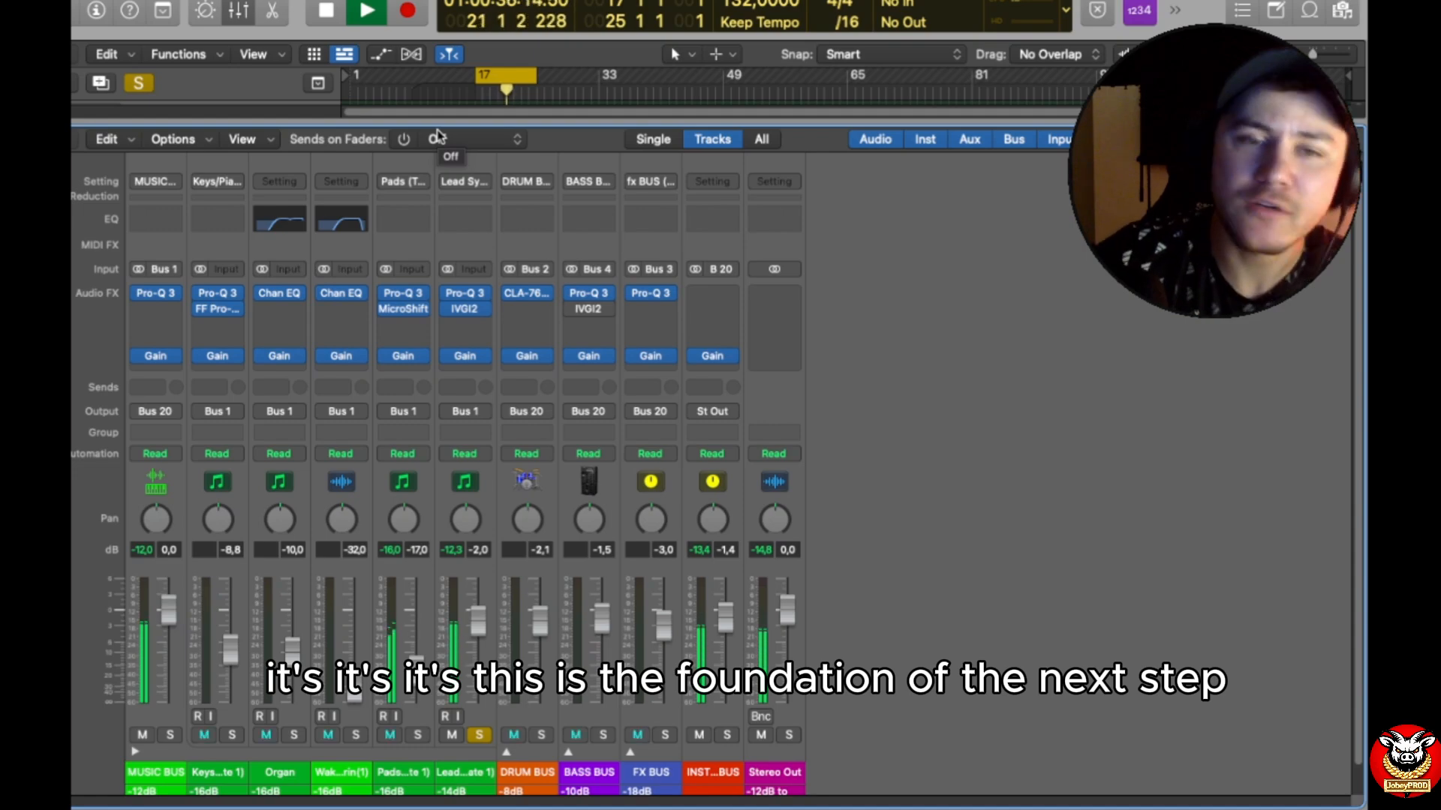
Step: Shrink the mixer to reveal the tracks, set the cycle range to bars 41–49, and play the soloed Music Bus
scroll(473, 690, "down", 1)
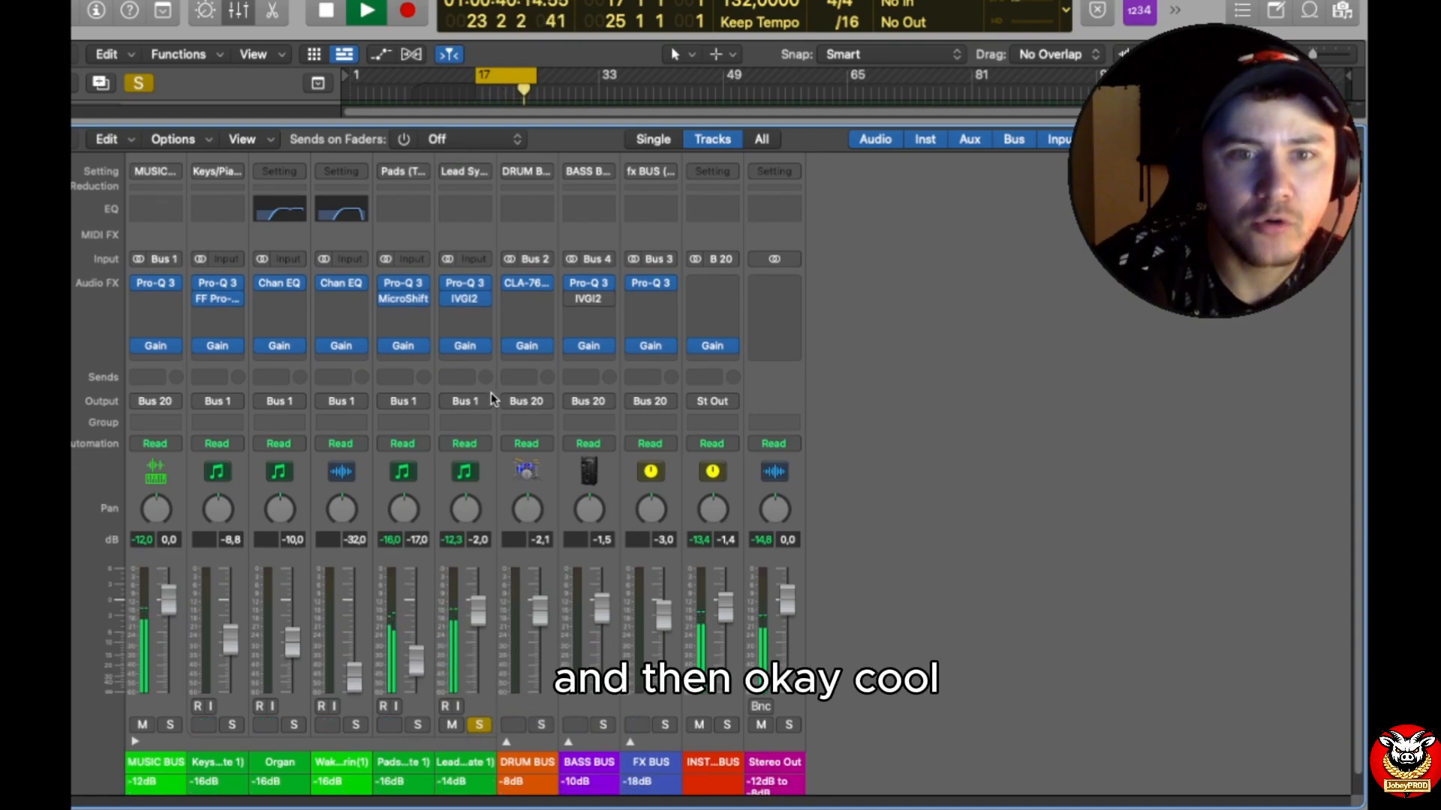
left_click_drag(544, 120, 559, 341)
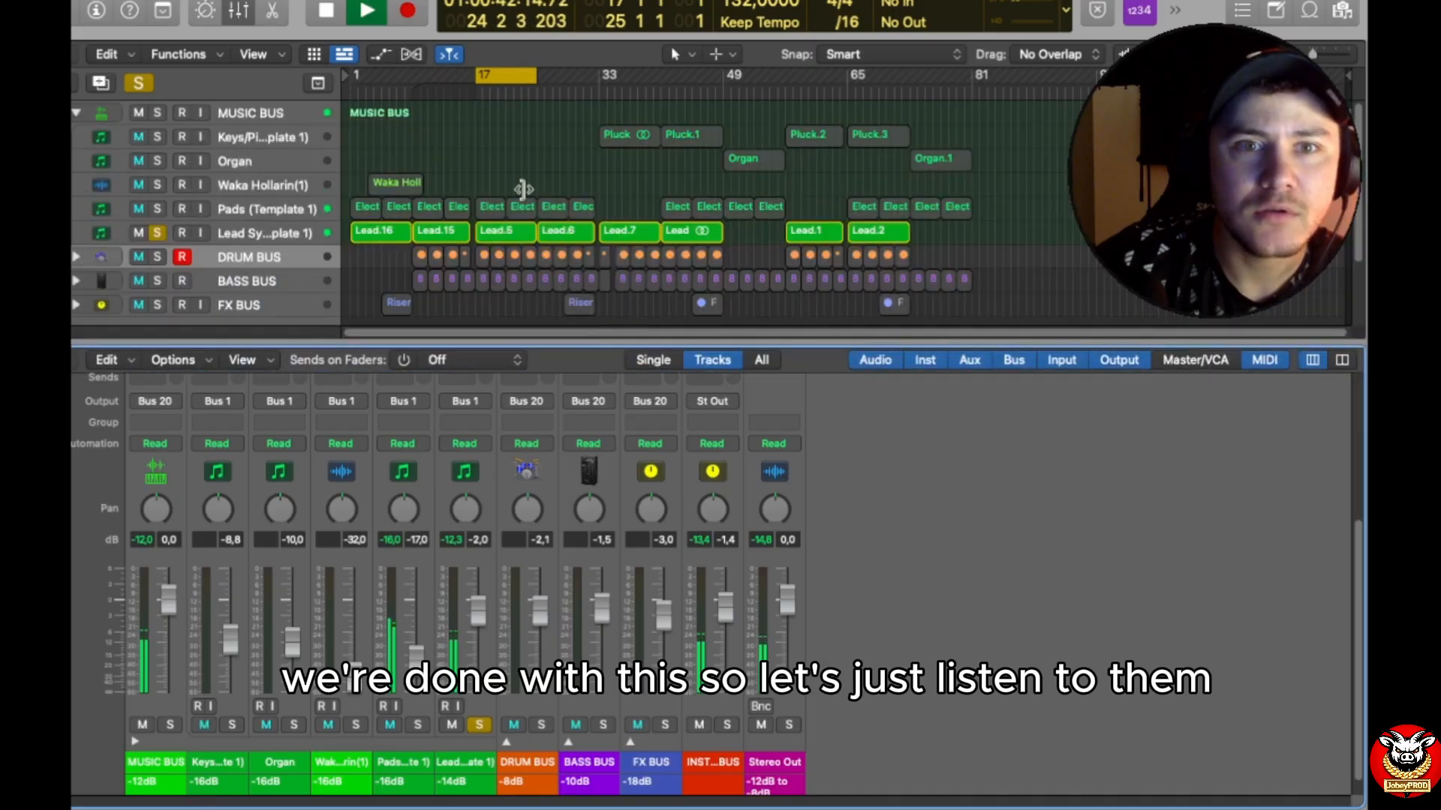
left_click_drag(482, 78, 412, 78)
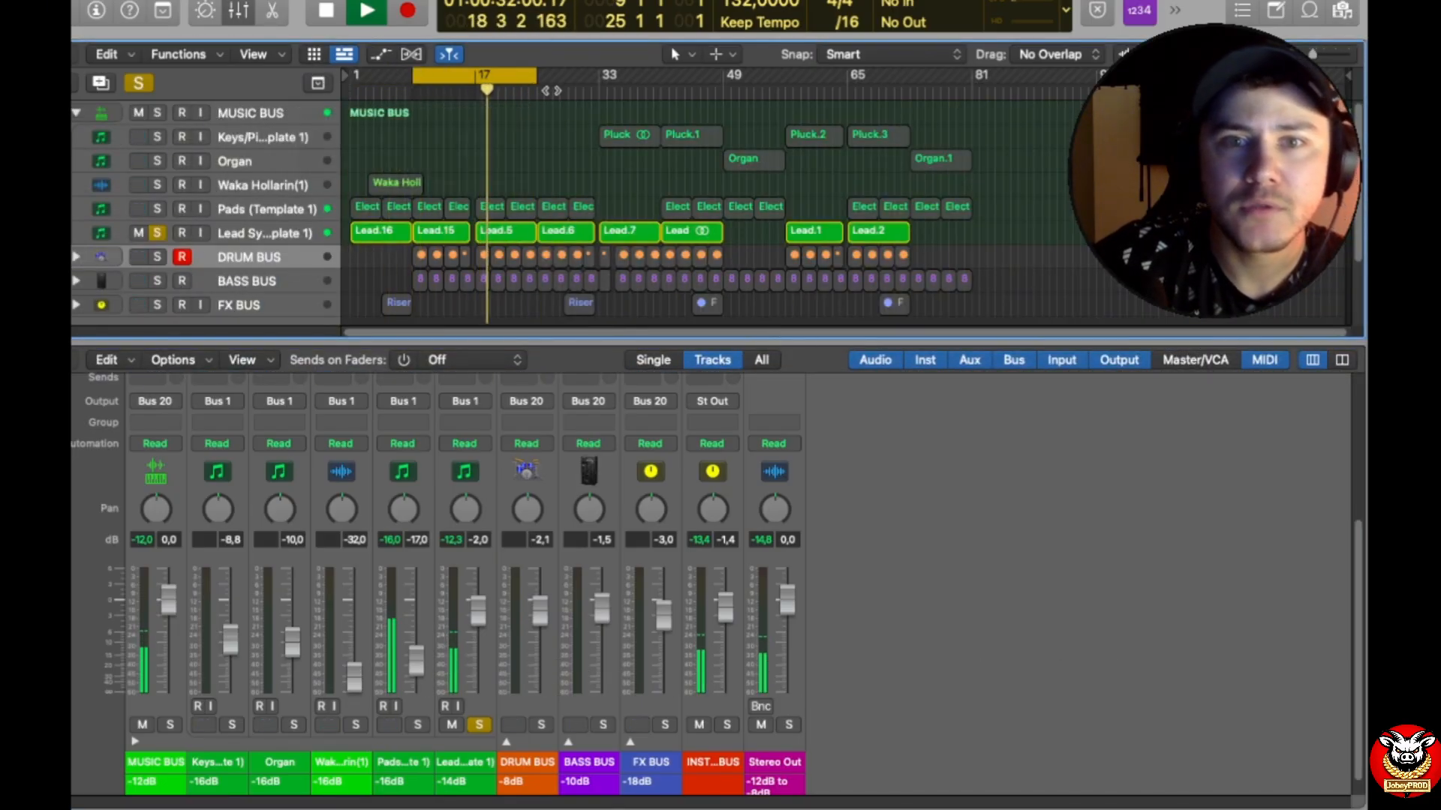
left_click_drag(514, 84, 723, 91)
left_click(157, 113)
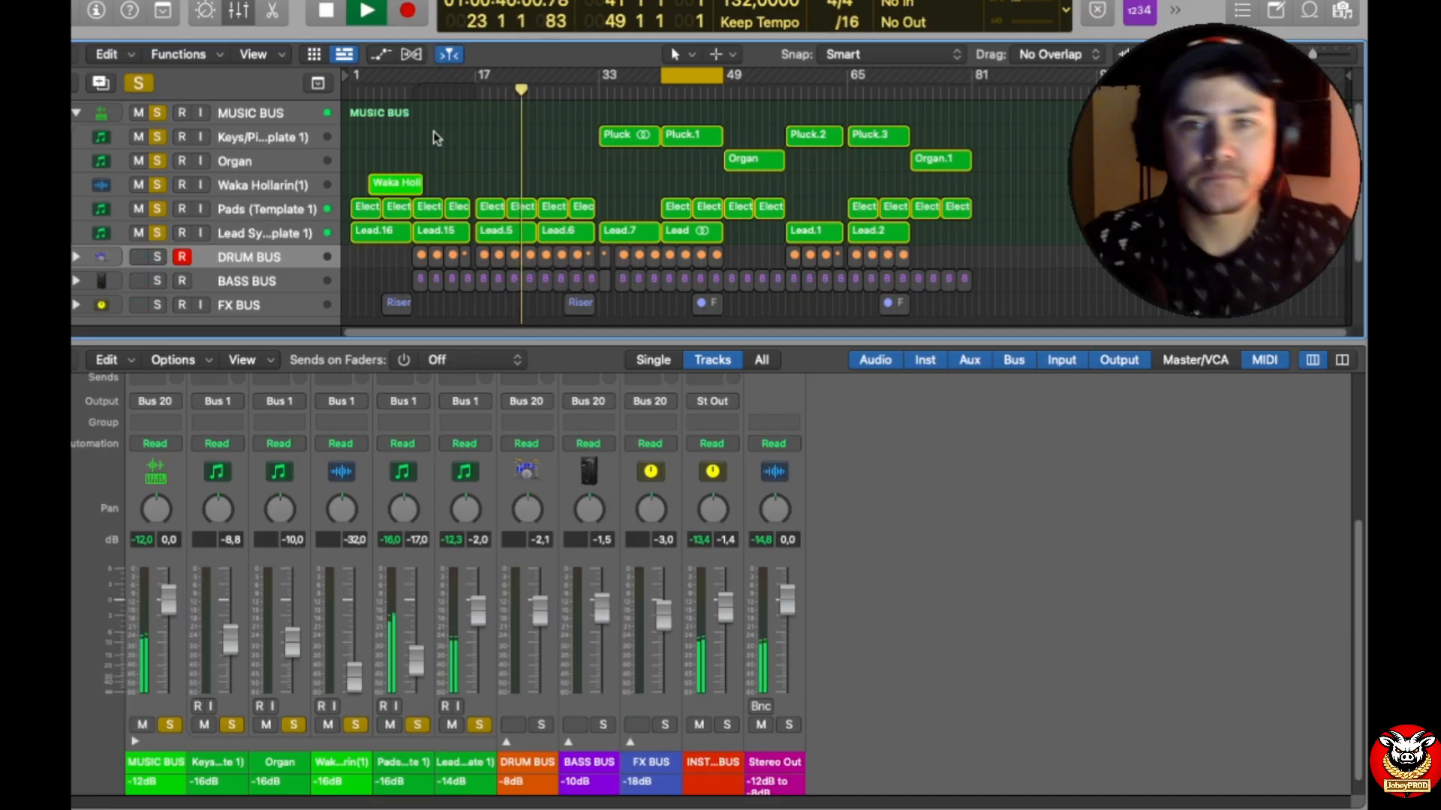
key("space")
key("space")
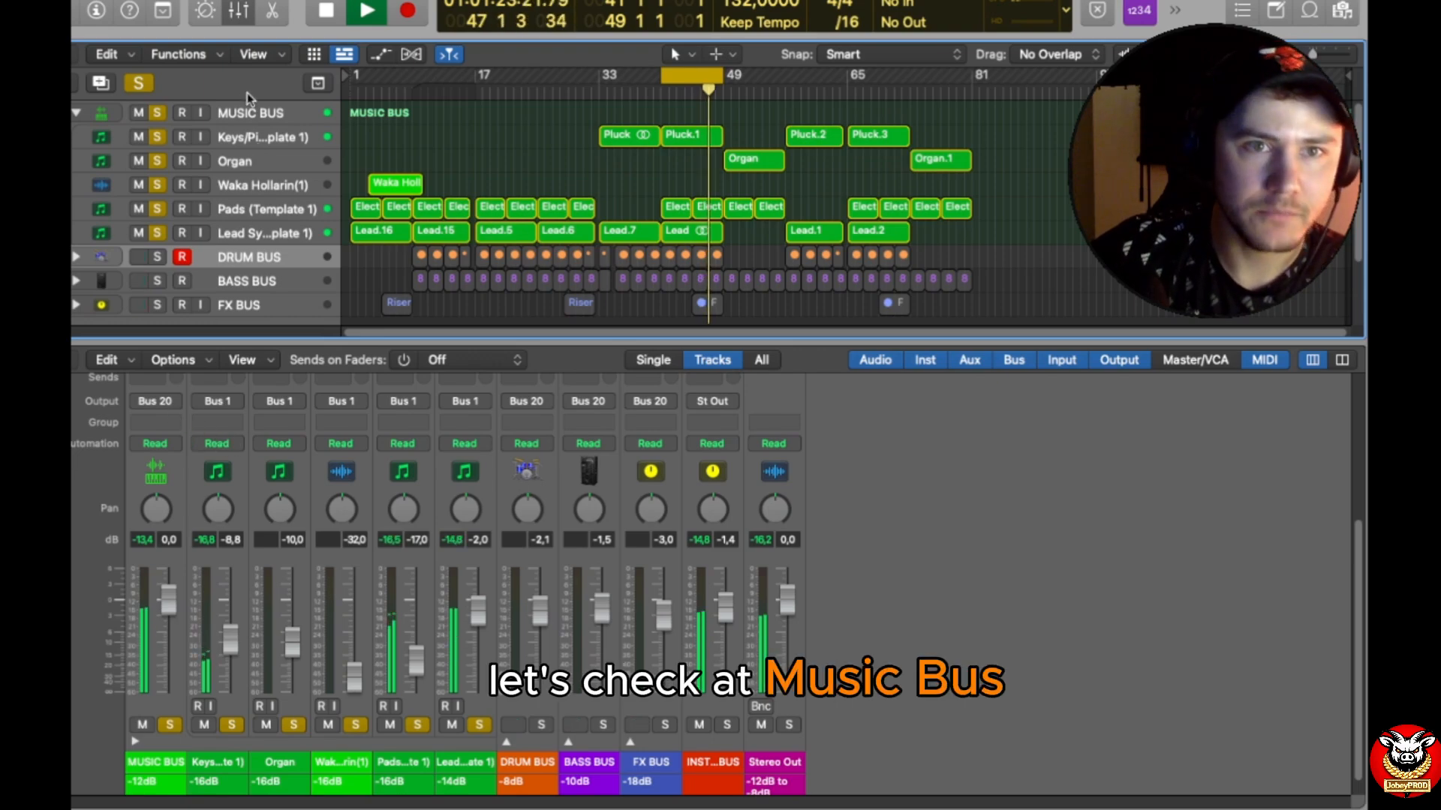
Step: Examine the Pro-Q 3 curves on the Music Bus and the Keys/Piano channel, and close both plug-ins
left_click(250, 112)
scroll(169, 409, "up", 3)
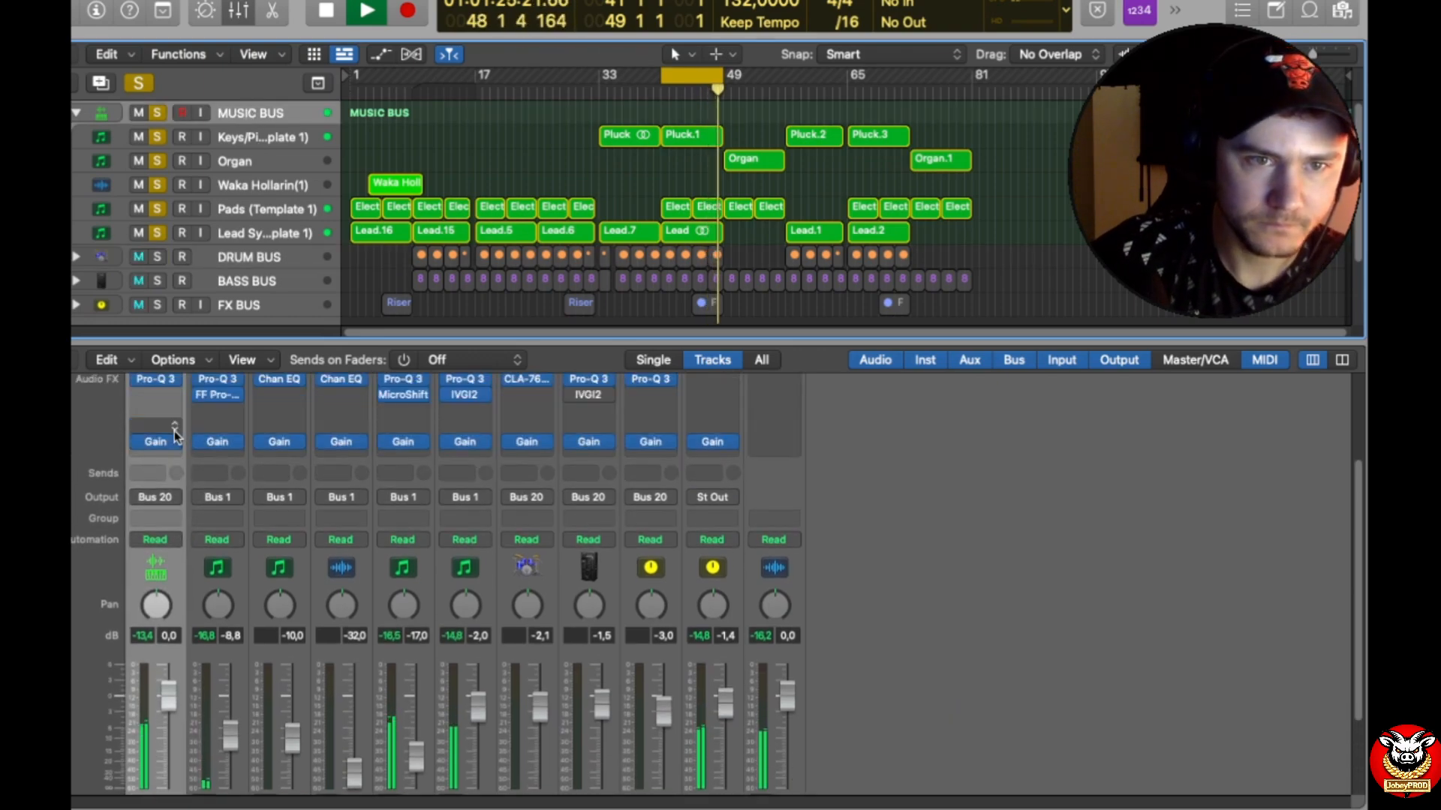
left_click(164, 391)
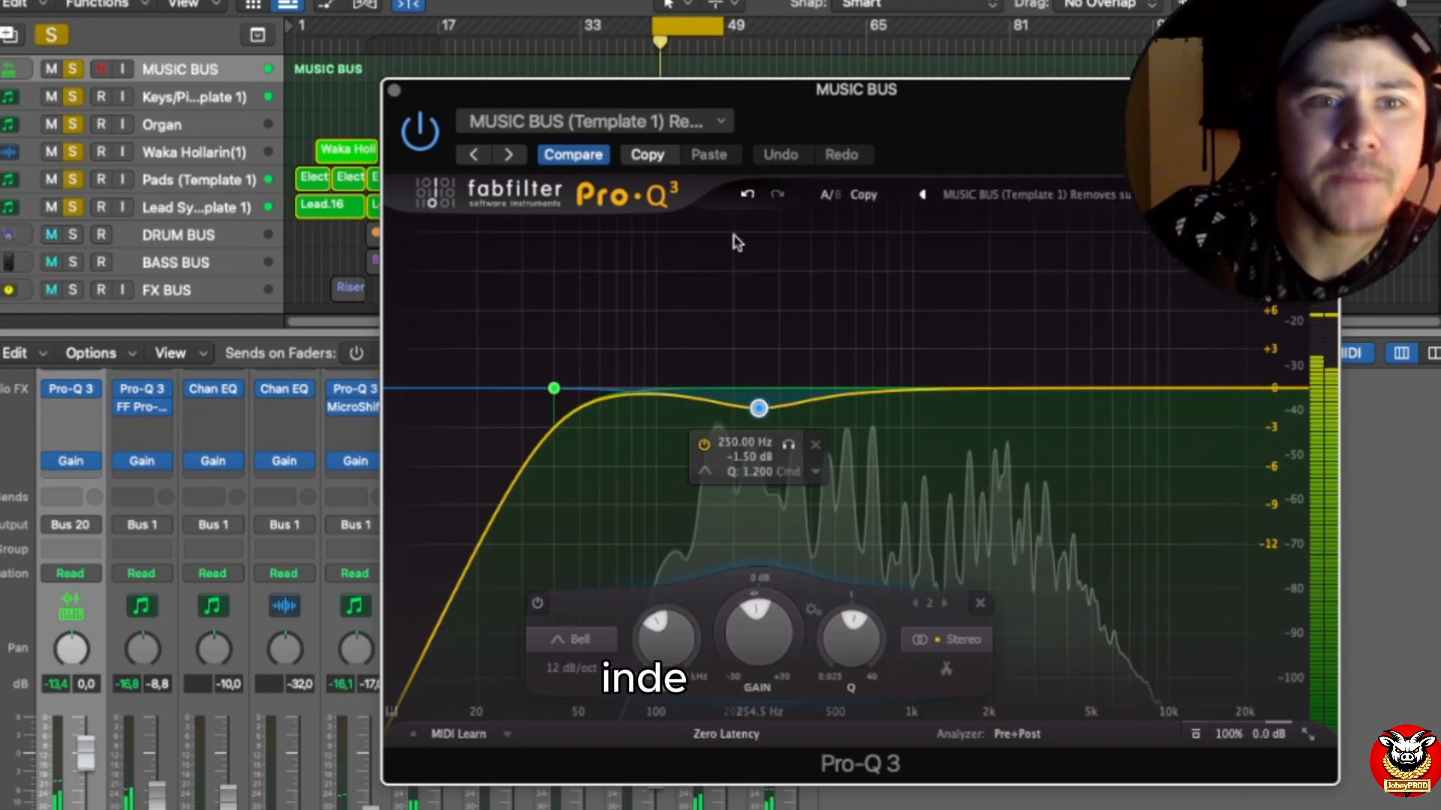
left_click(182, 98)
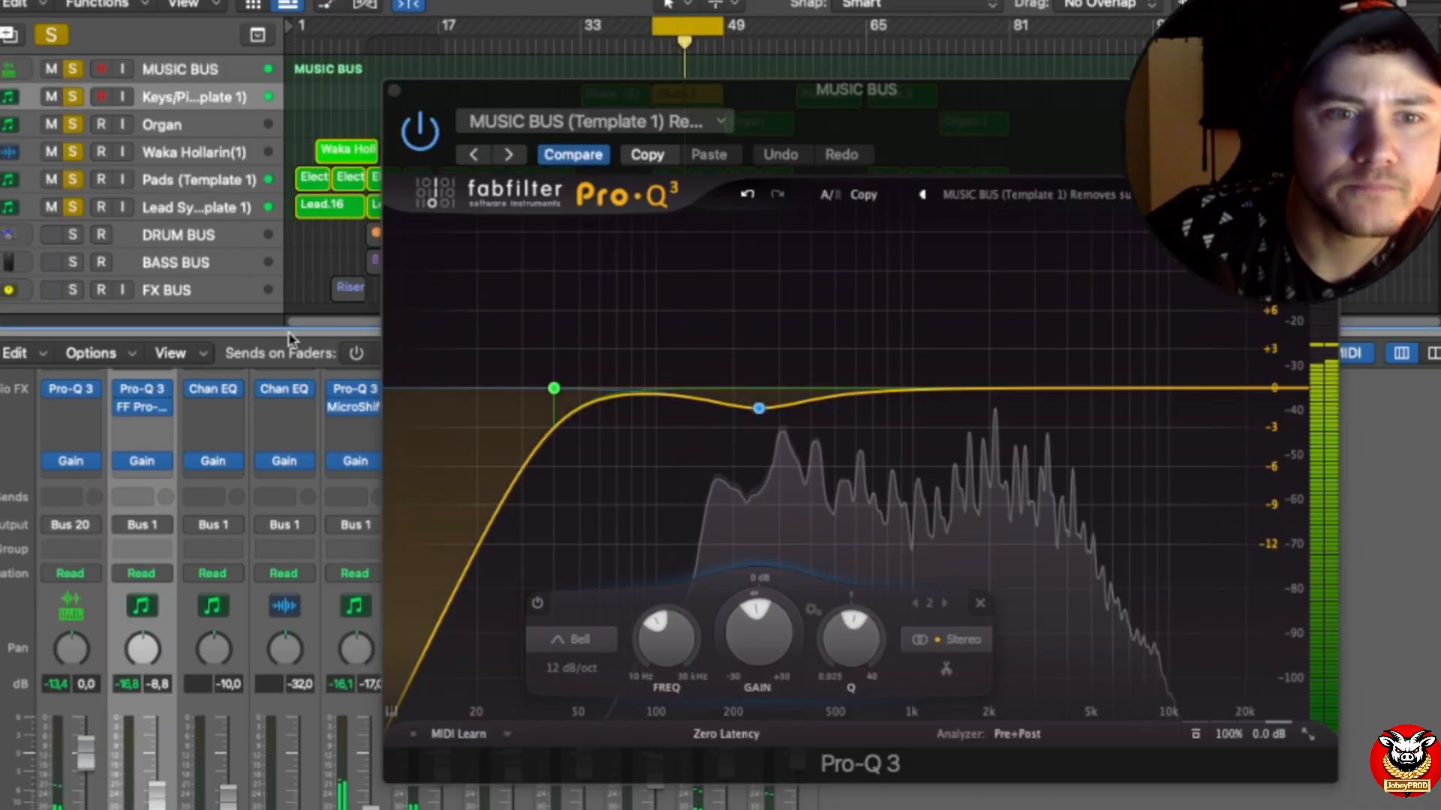
left_click(142, 390)
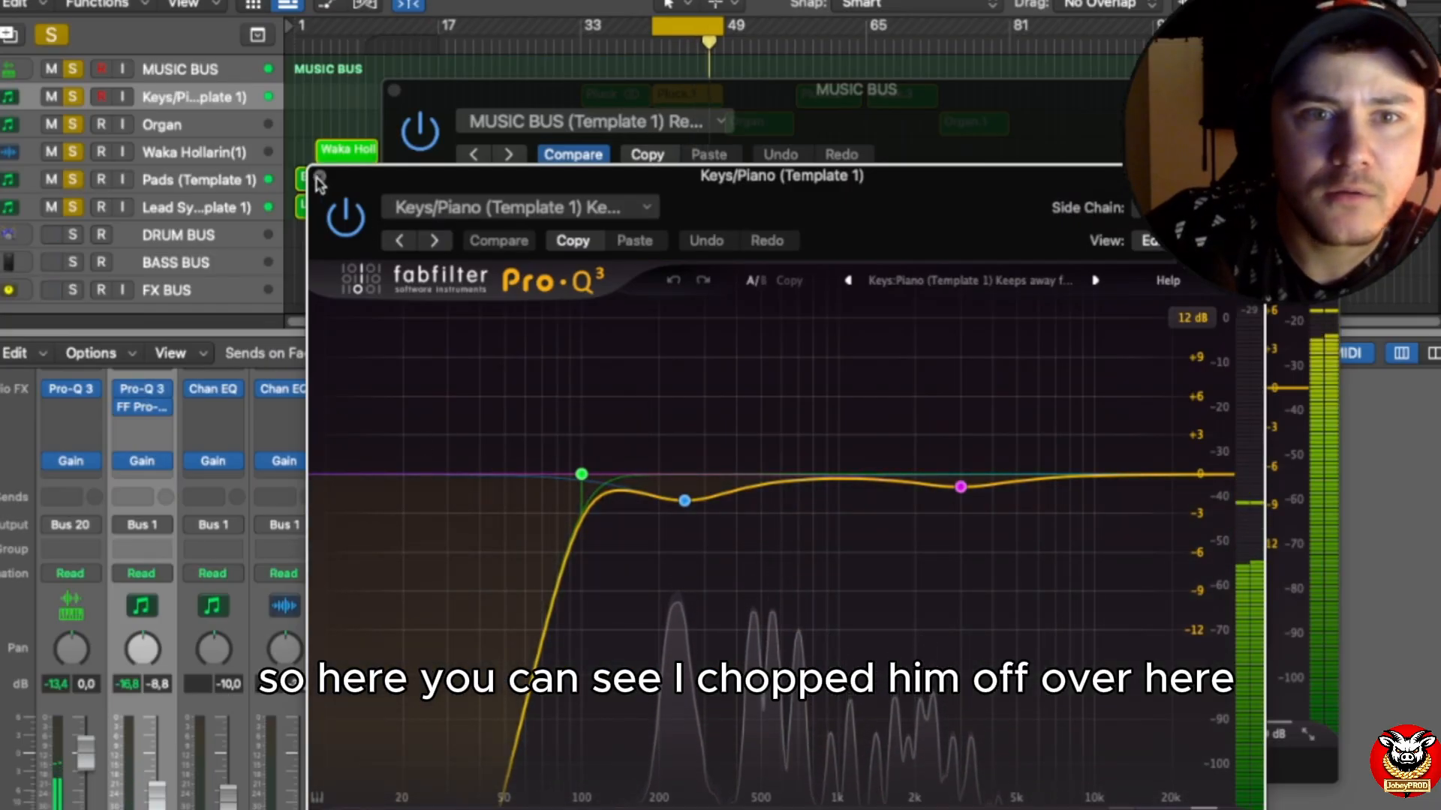
left_click(320, 176)
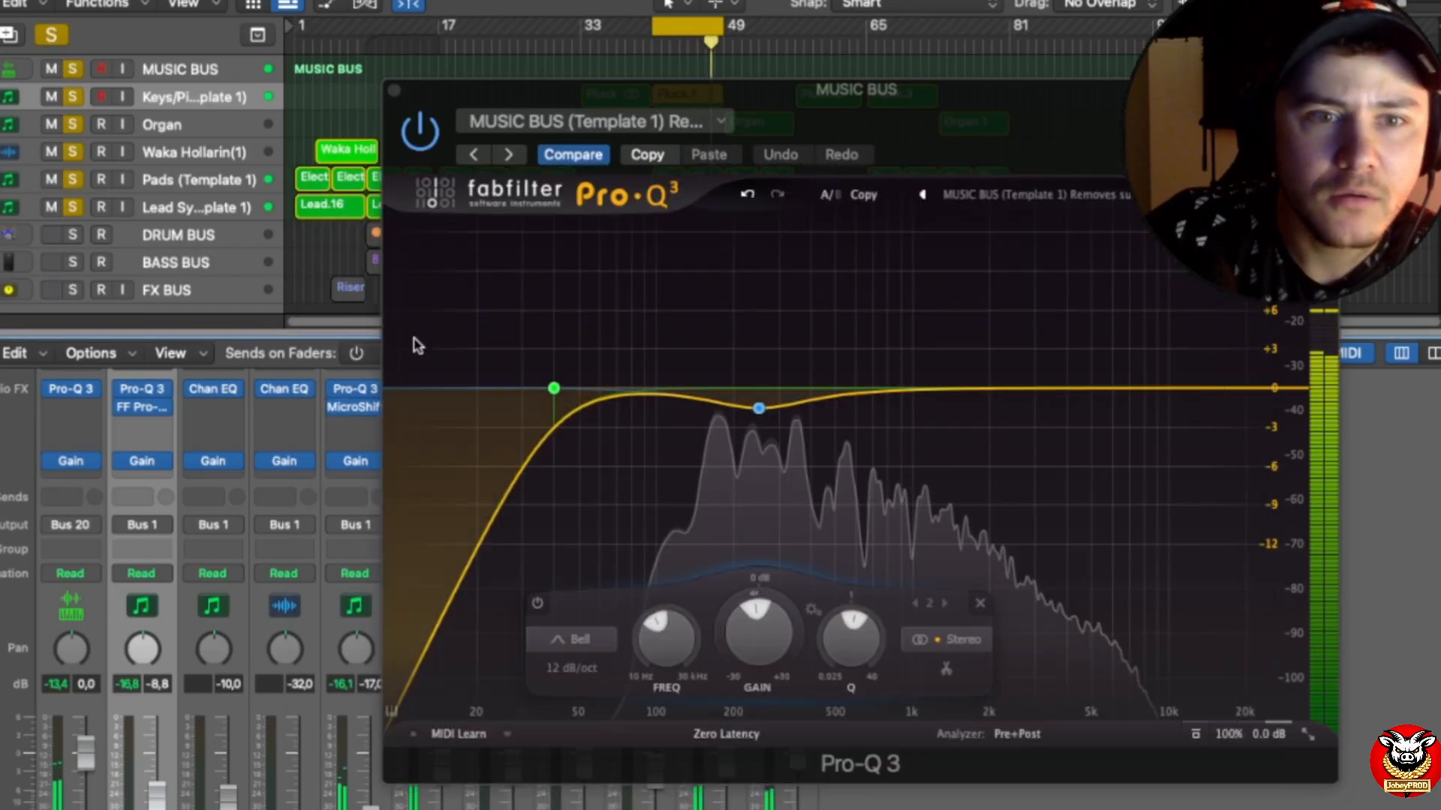
left_click(394, 91)
Step: Enlarge the mixer and examine the low cuts in the Organ's Channel EQ and the Pads channel's Pro-Q 3
left_click_drag(405, 331, 360, 132)
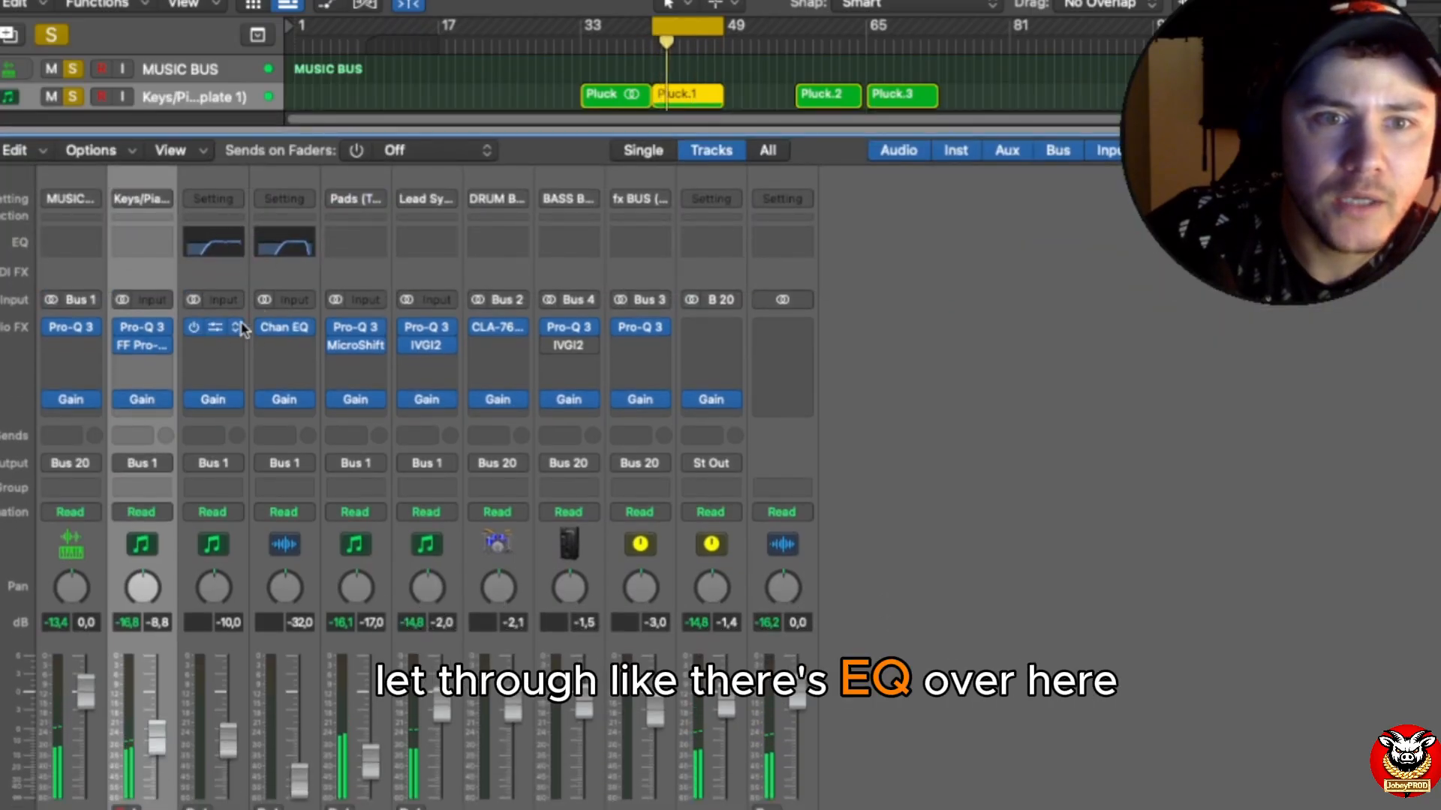
left_click(212, 357)
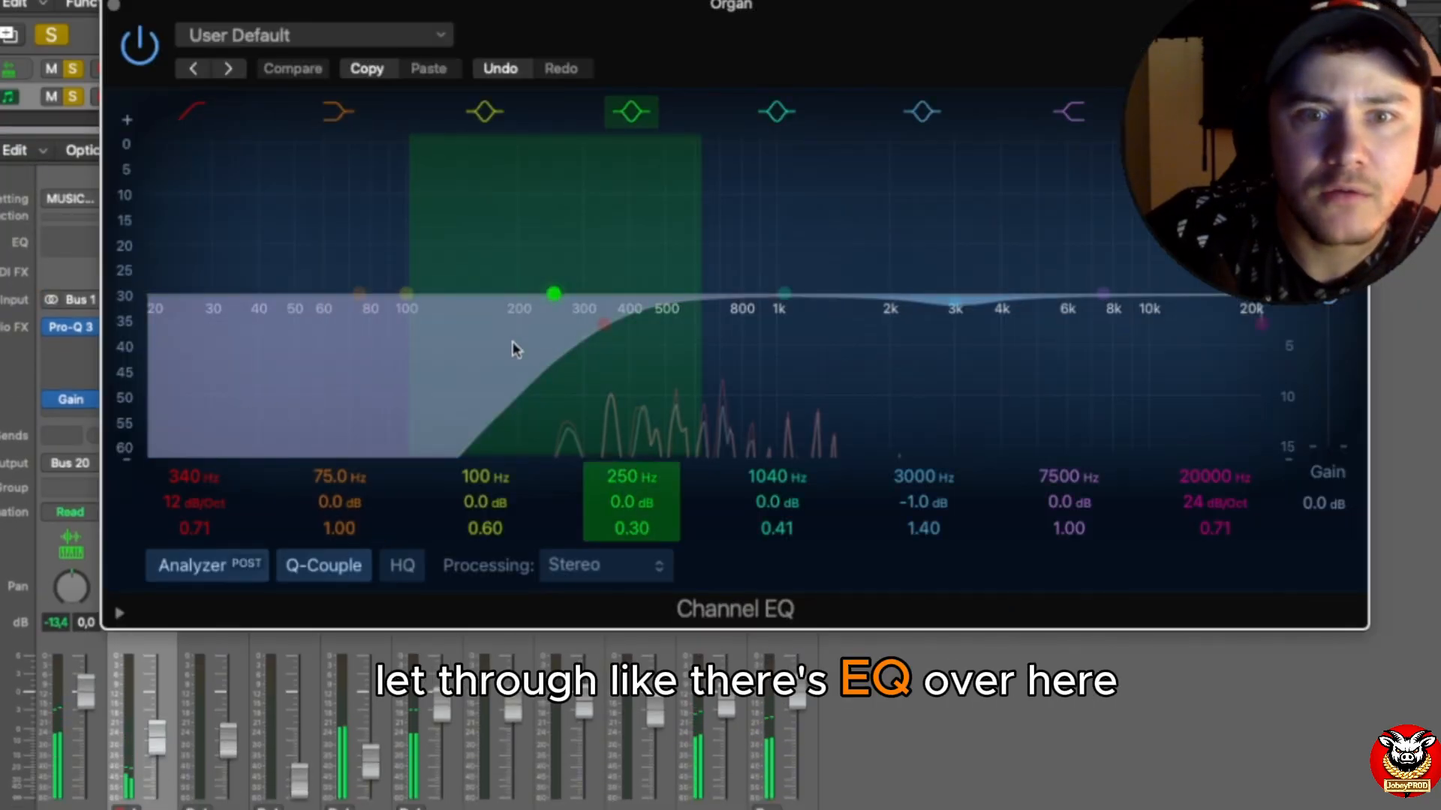
left_click(114, 6)
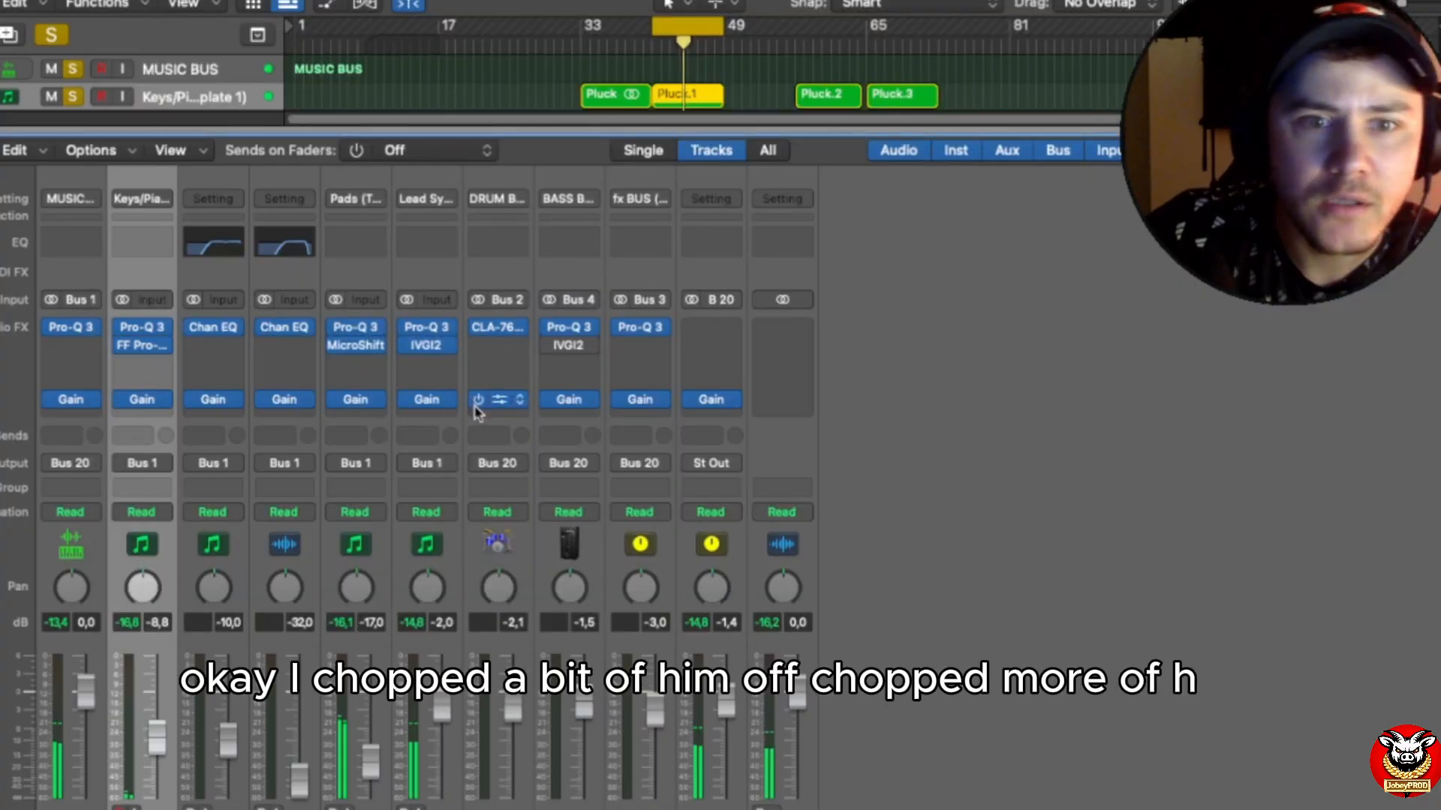
left_click(358, 334)
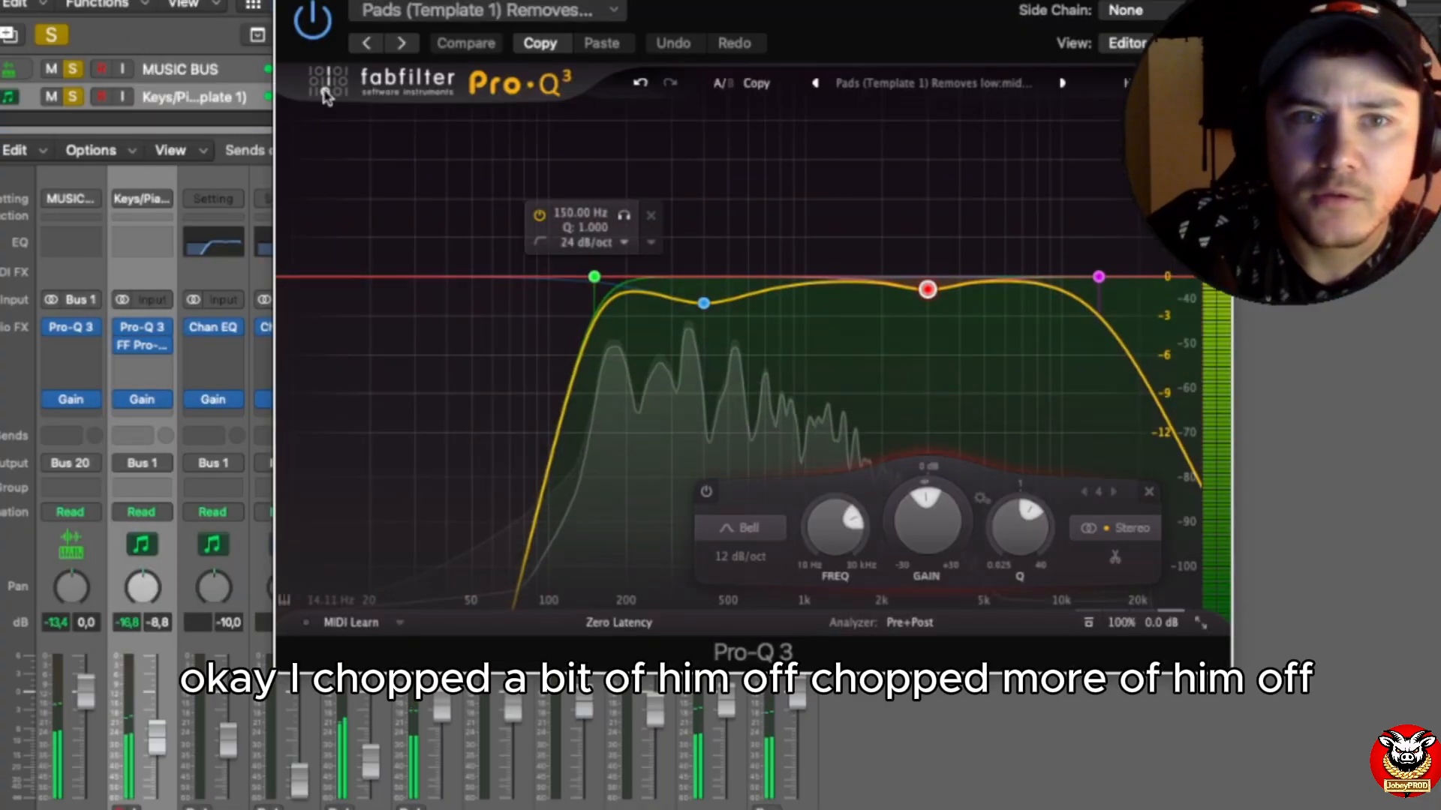
left_click(290, 2)
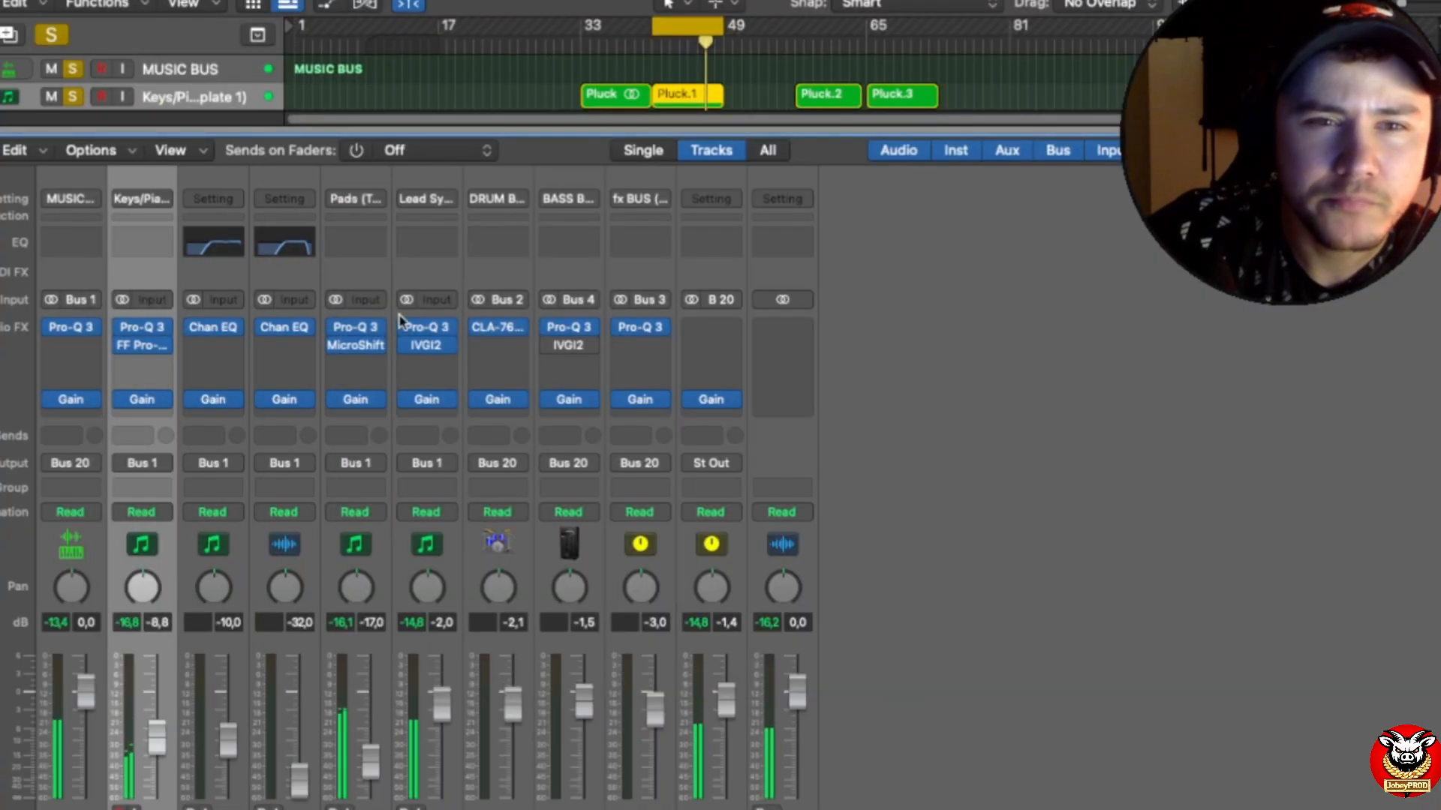
Step: Examine the Pro-Q 3 curves on the Lead Synth and Bass Bus channels, closing each plug-in after viewing
left_click(428, 331)
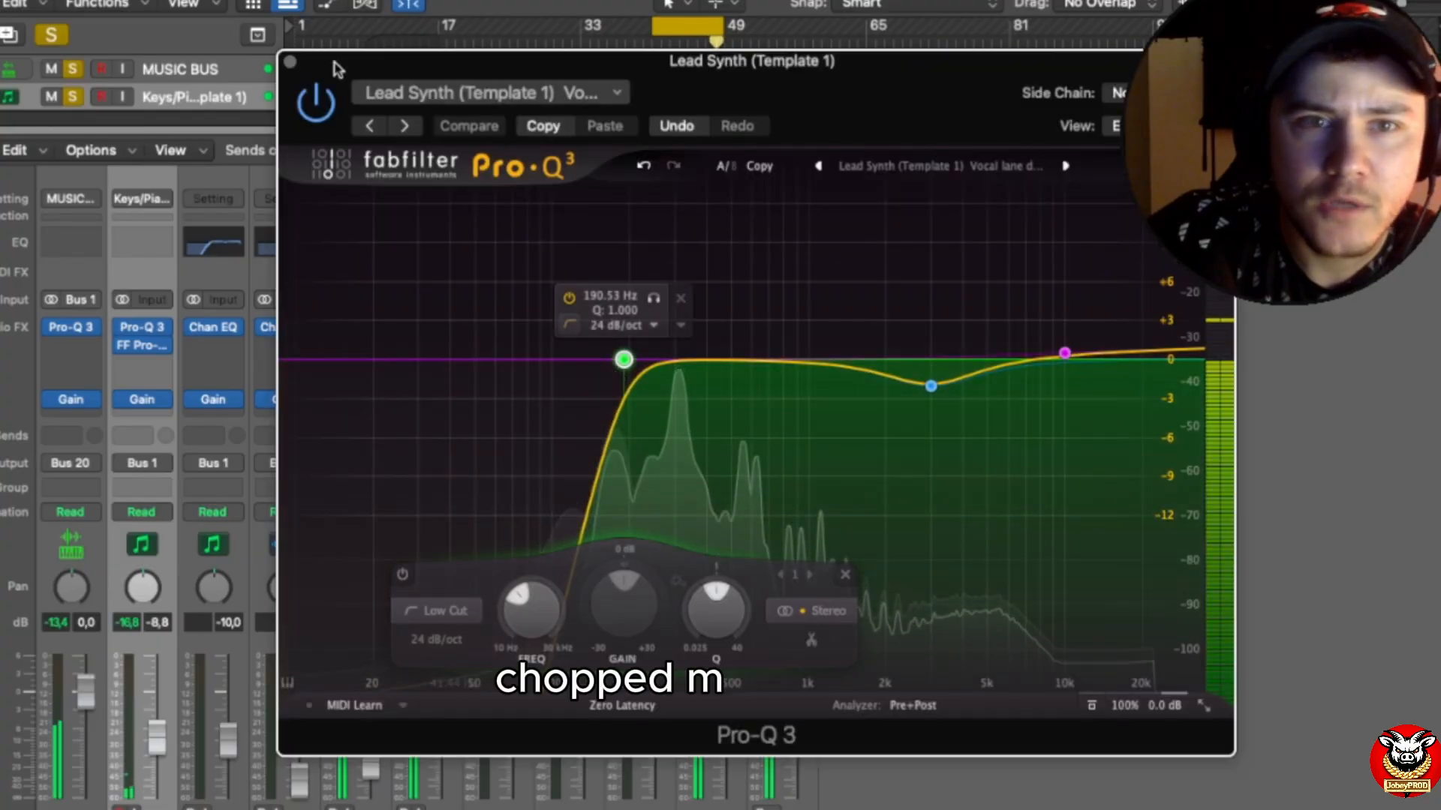
left_click(291, 59)
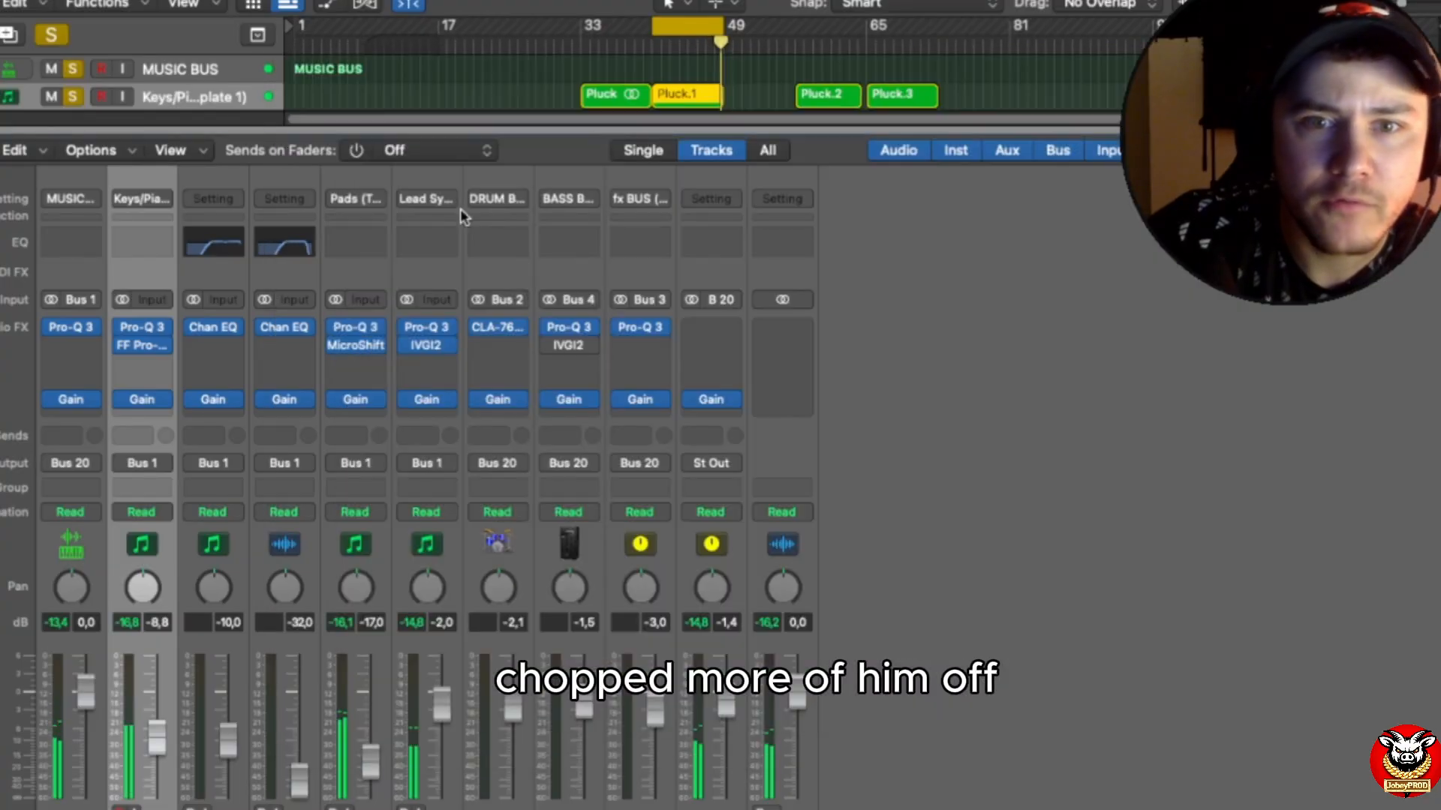
left_click(568, 333)
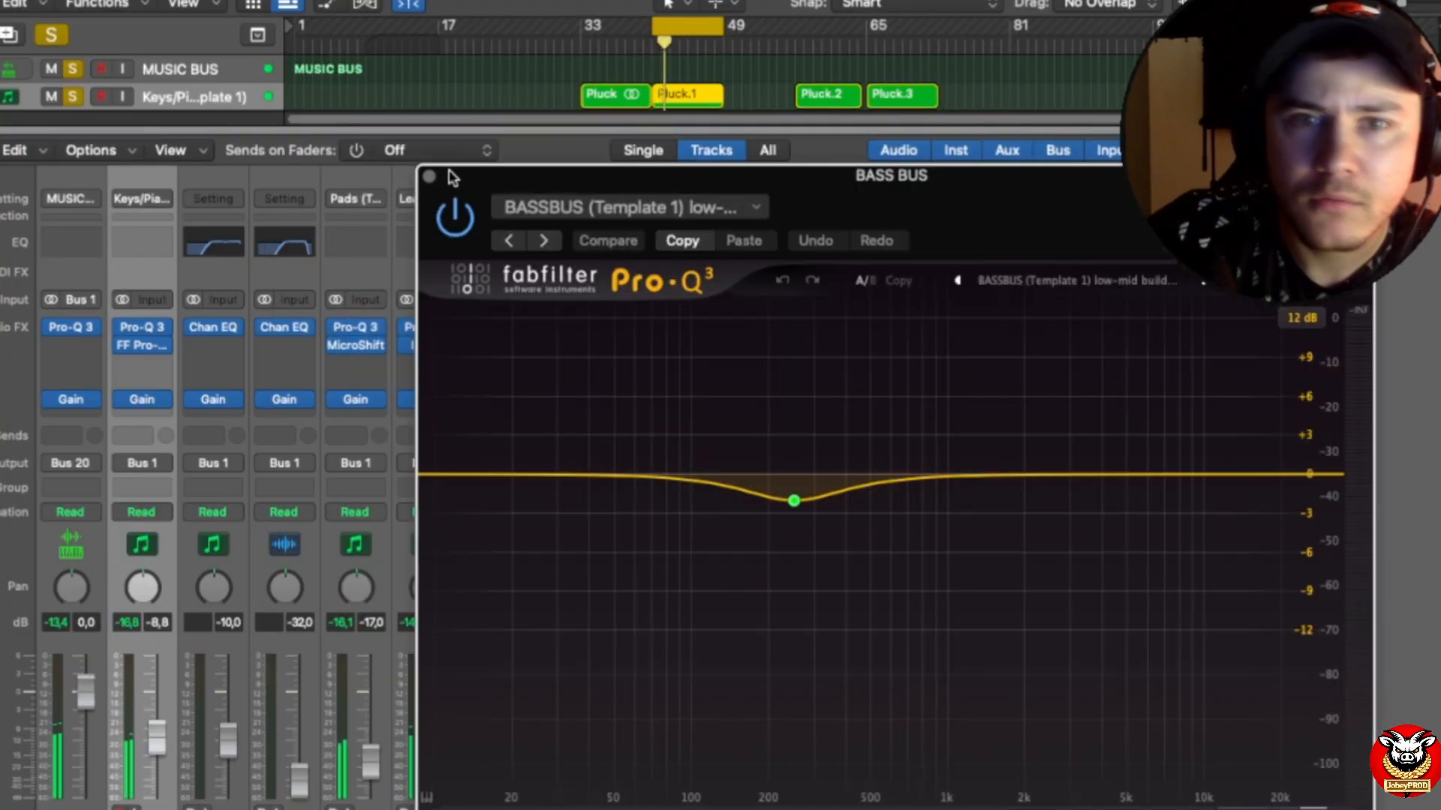
left_click(426, 177)
scroll(439, 525, "down", 4)
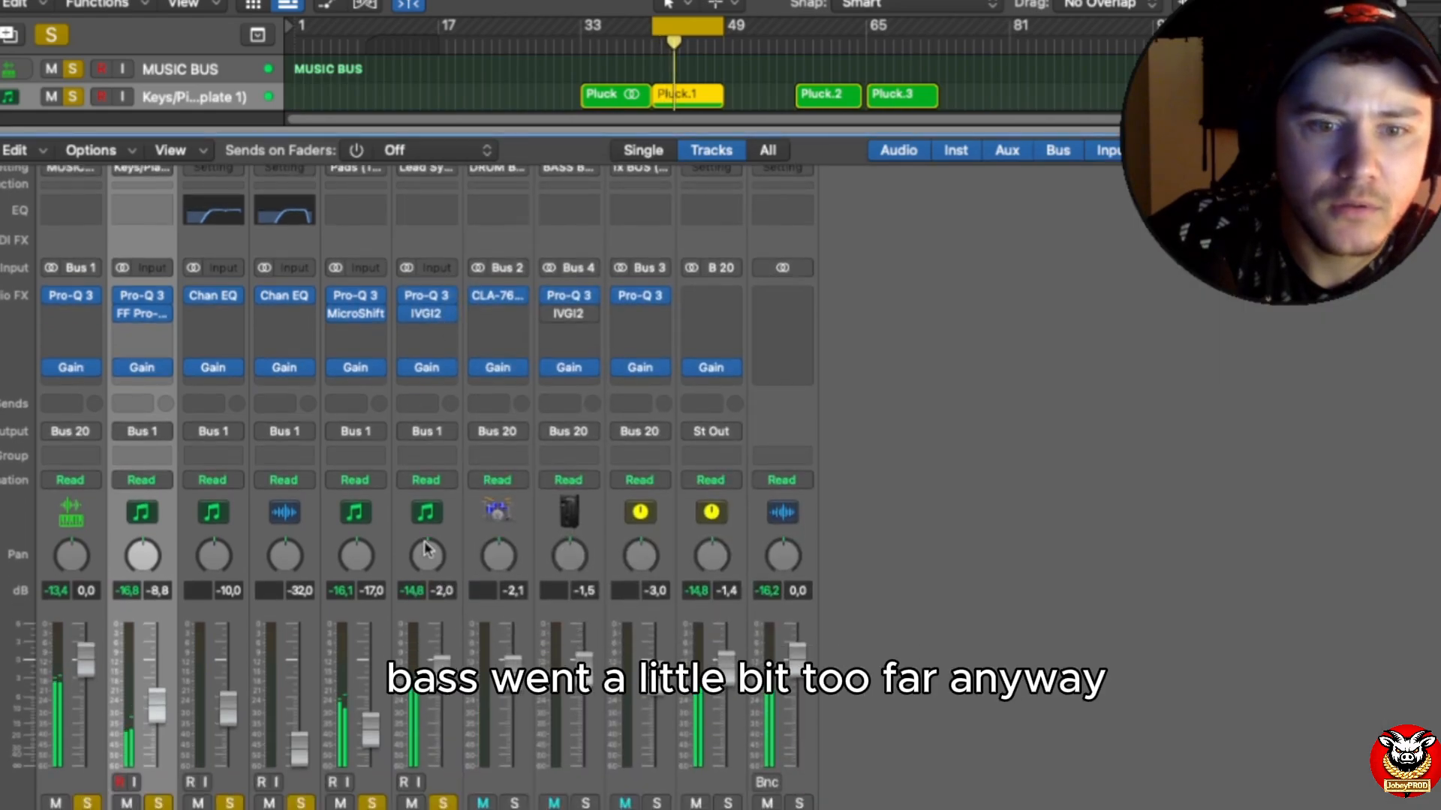
scroll(484, 769, "up", 4)
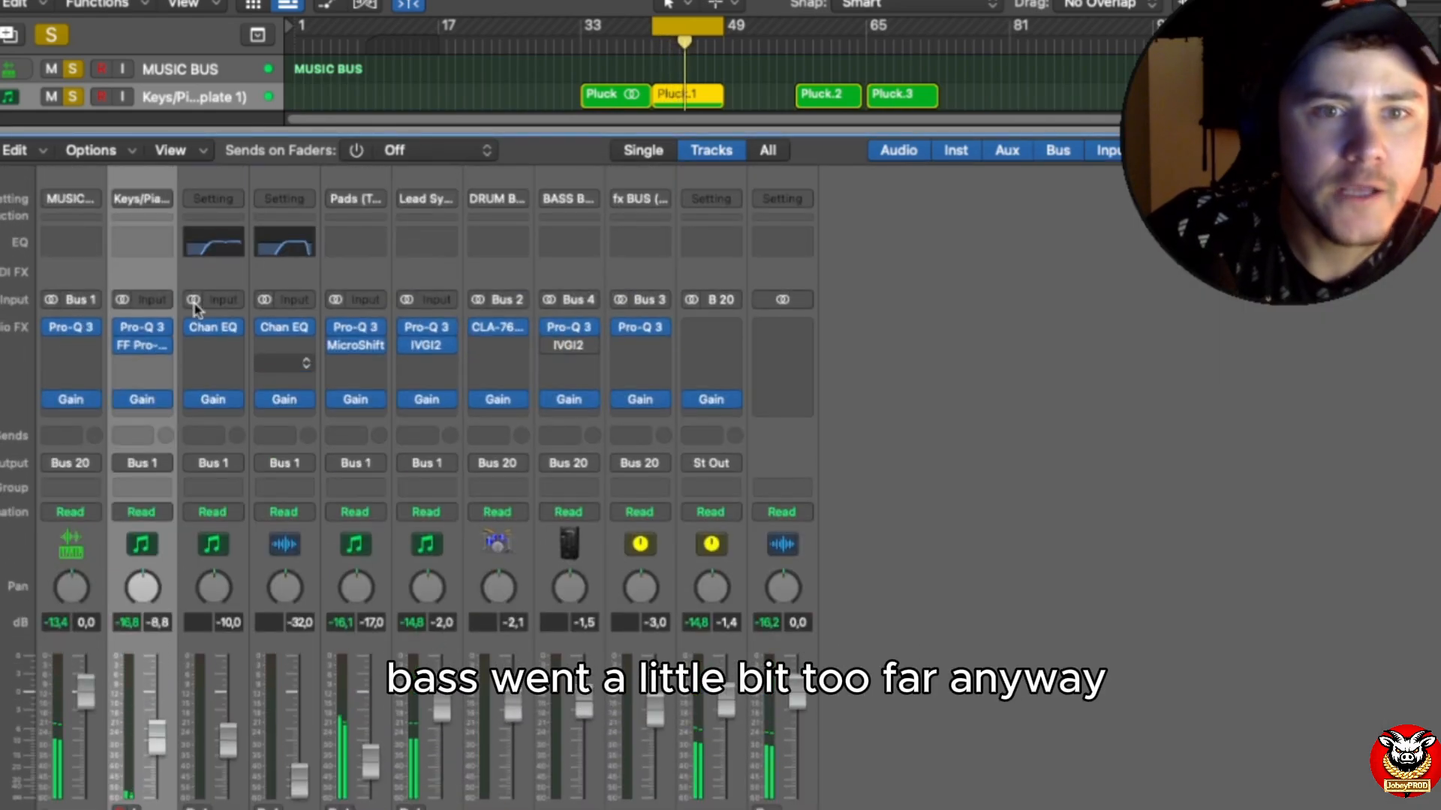
Step: Raise the low cut frequency in the Music Bus Pro-Q 3 to about 75 Hz and close the plug-in
left_click(69, 330)
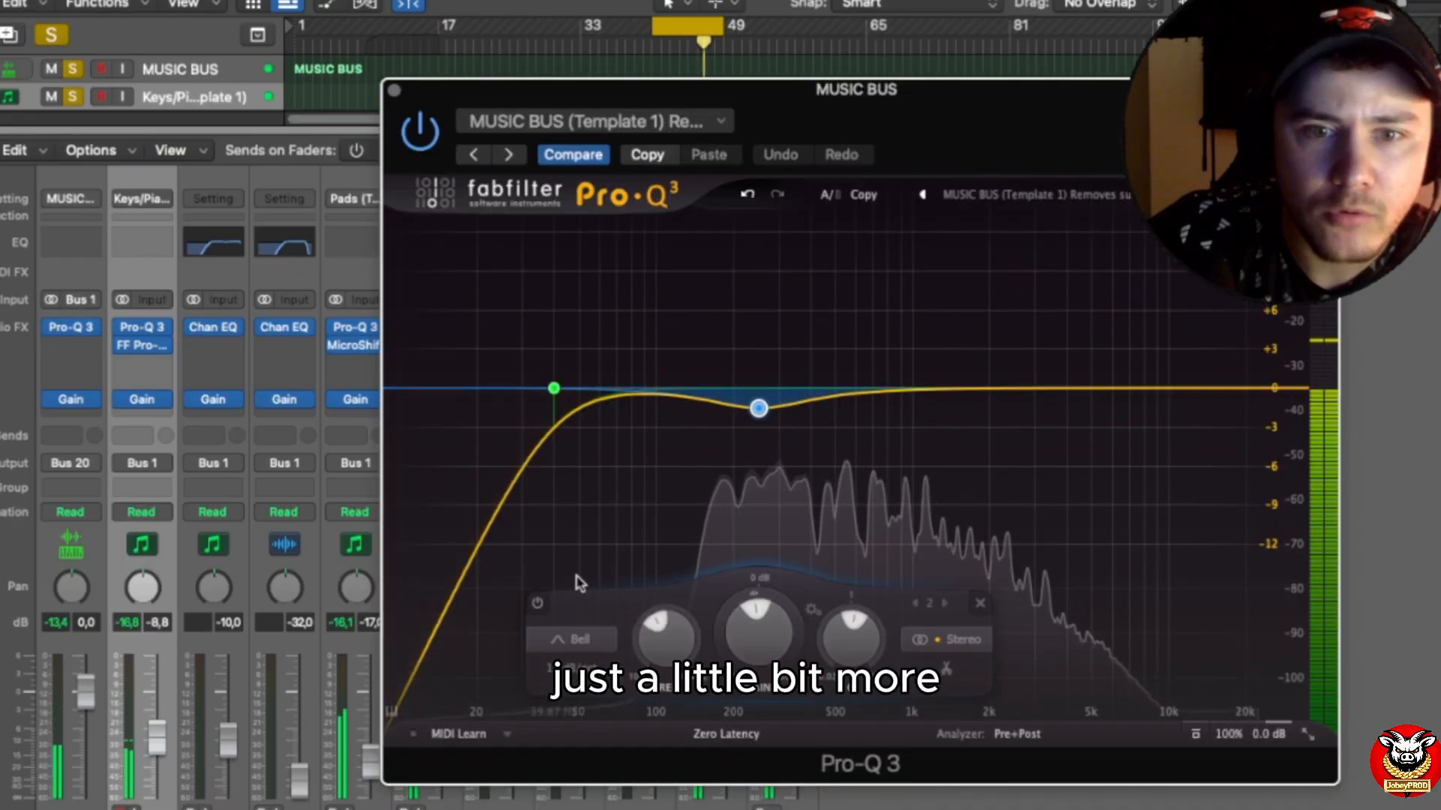
left_click(554, 388)
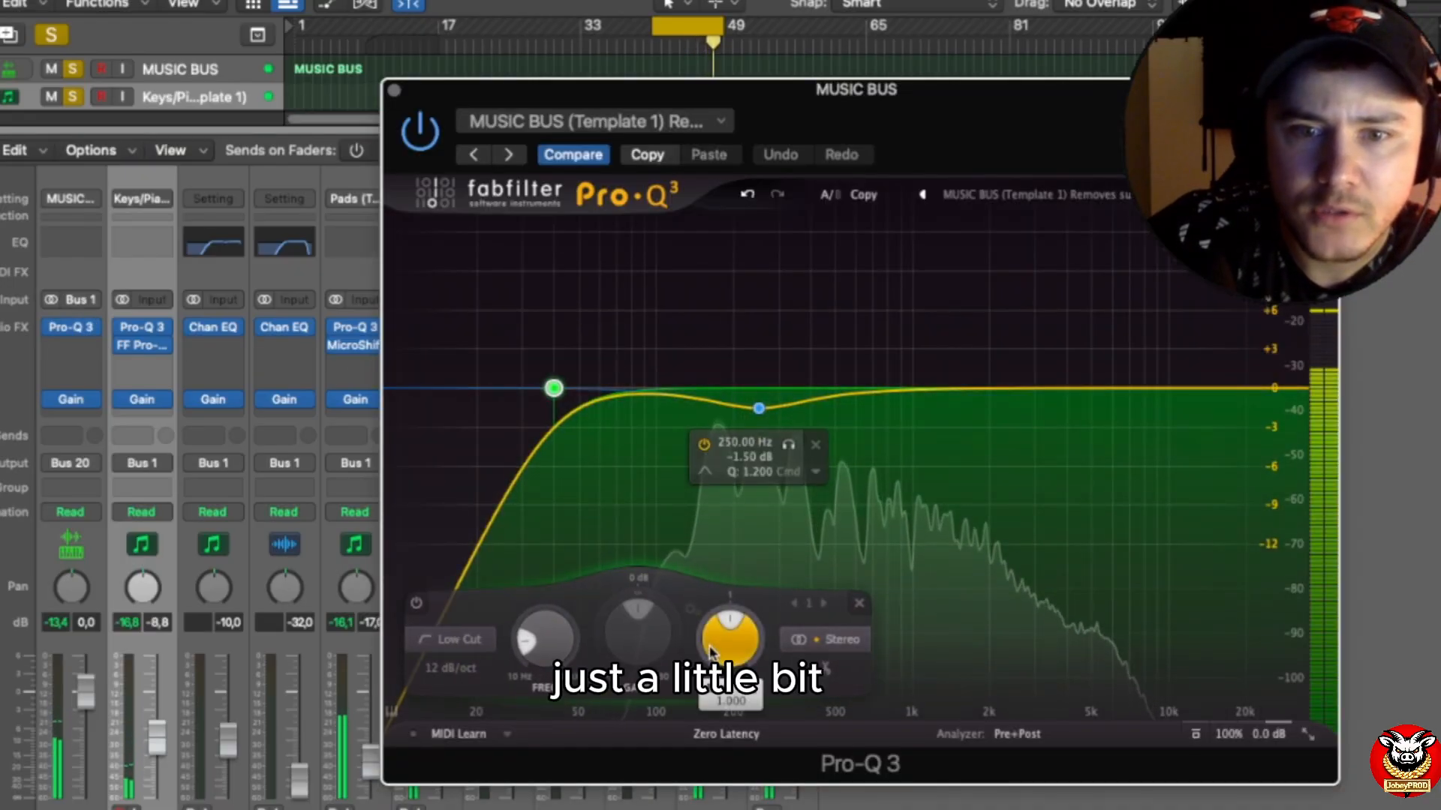
left_click_drag(537, 628, 536, 613)
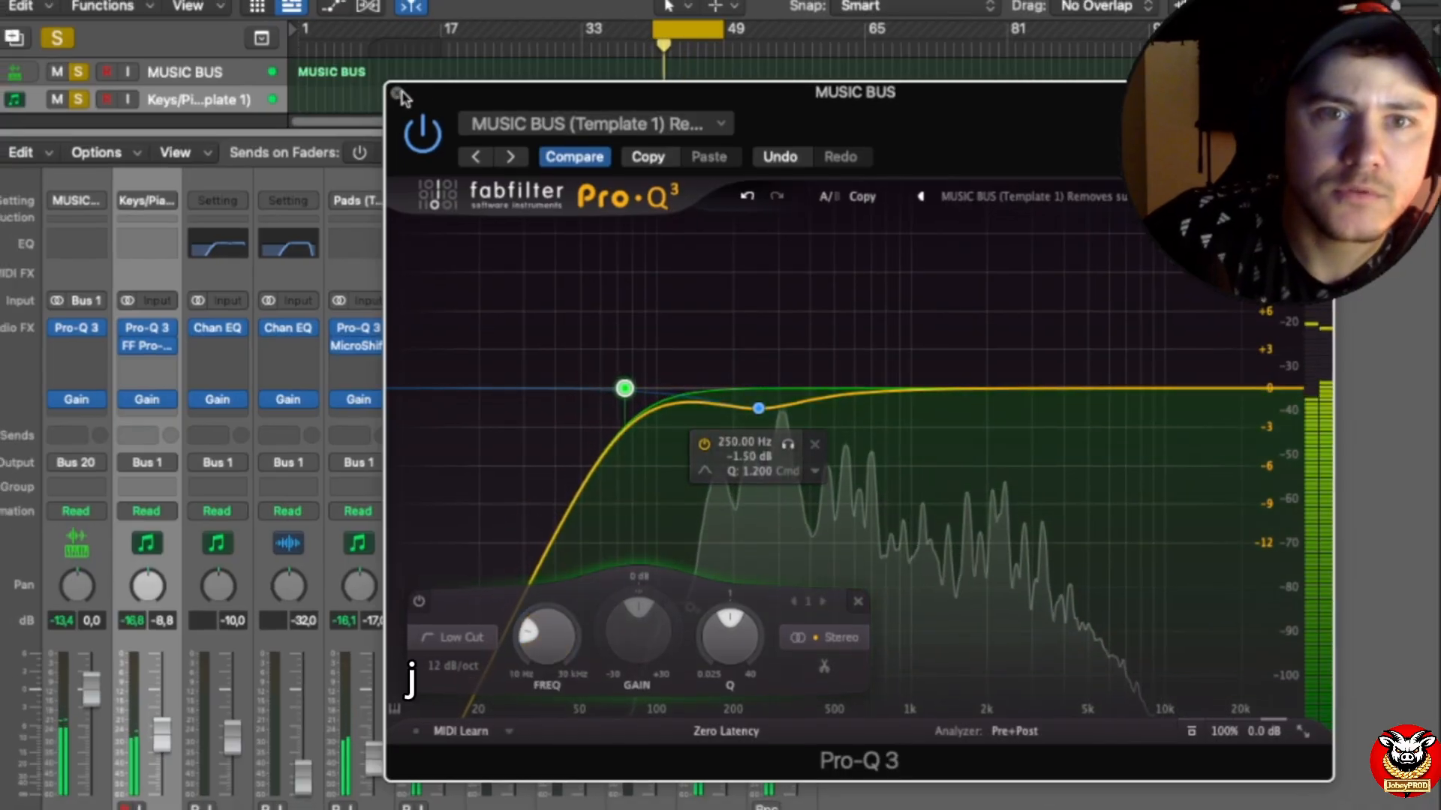
left_click(398, 93)
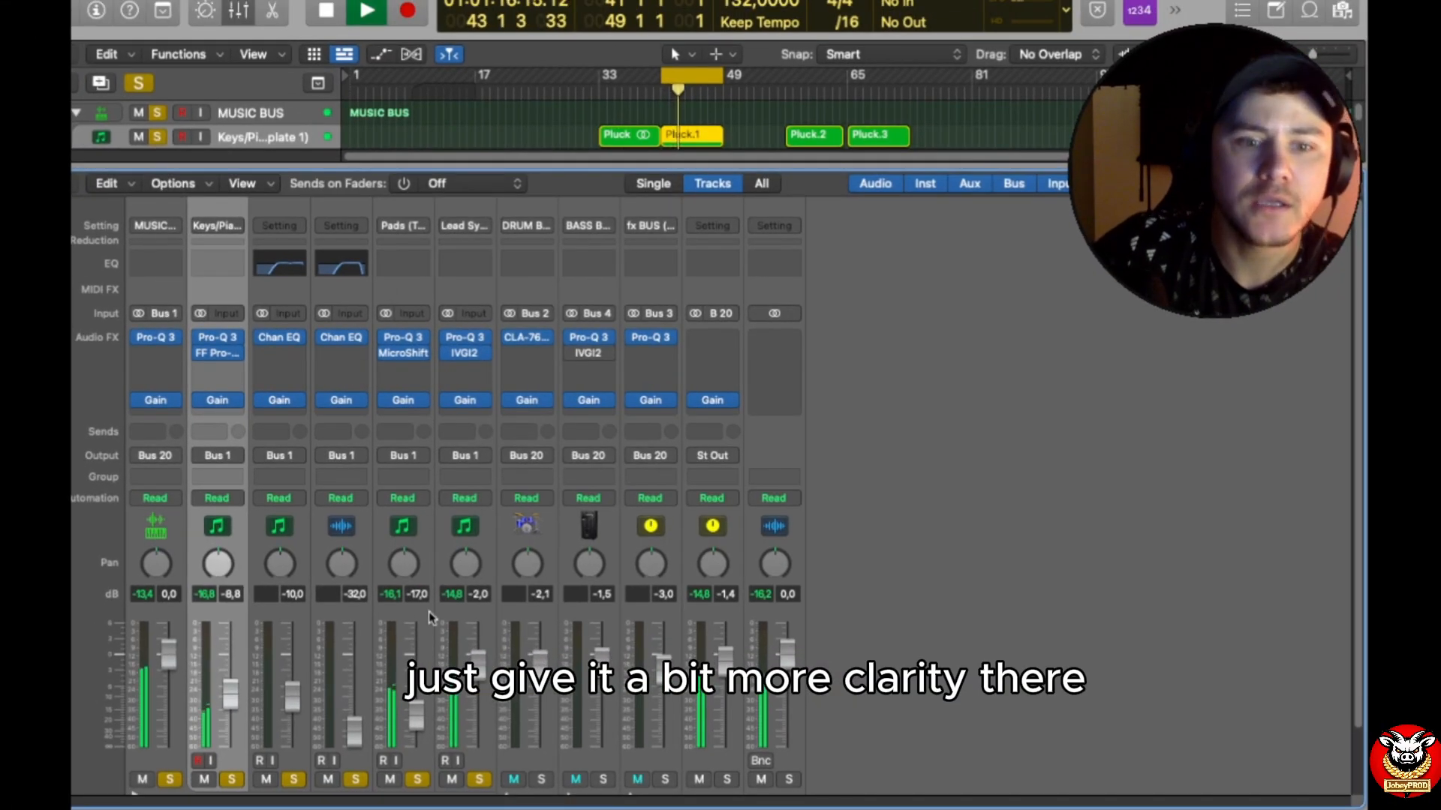
Step: Expand the DRUM BUS track stack and switch the solo from the MUSIC BUS tracks to the DRUM BUS
left_click_drag(566, 172, 552, 538)
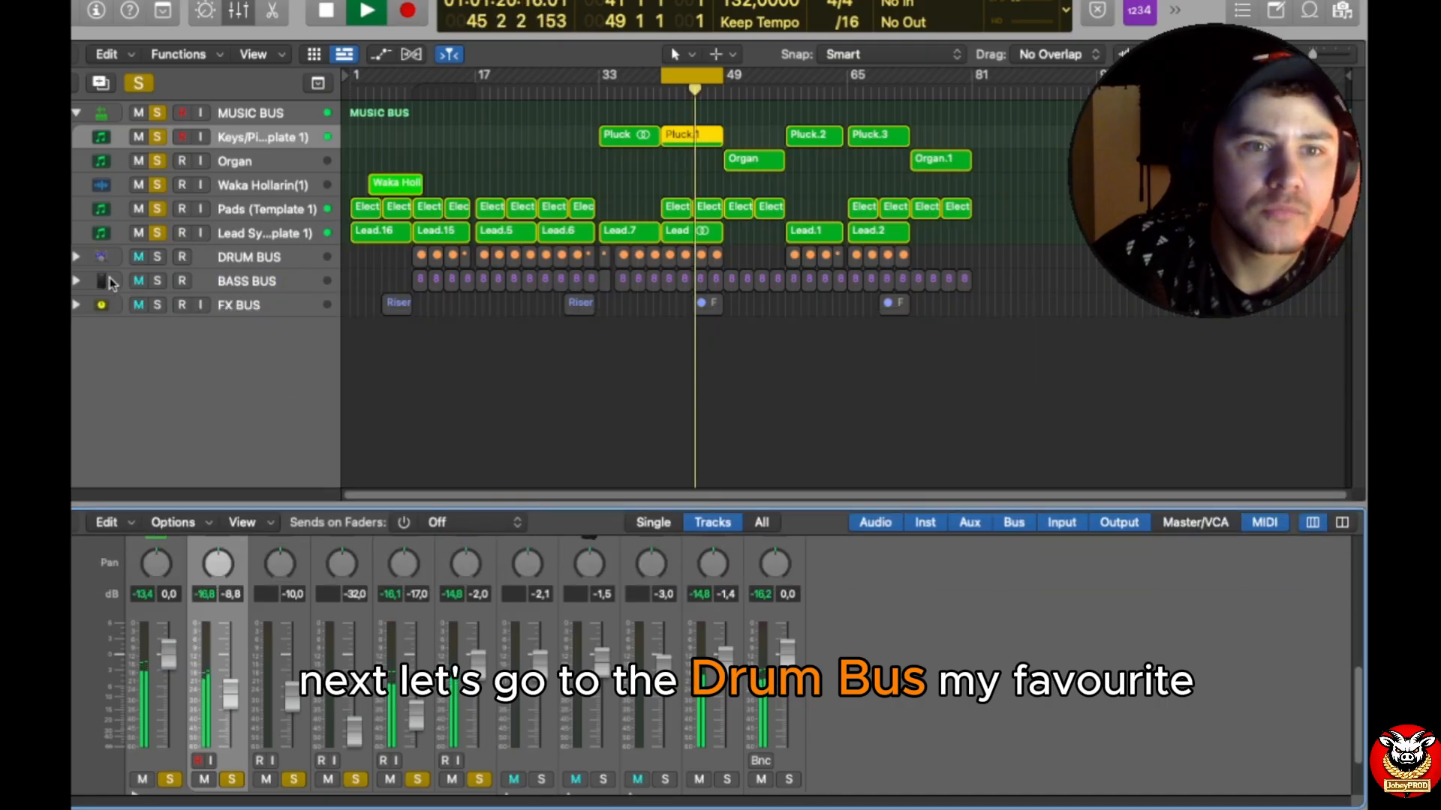
left_click(76, 256)
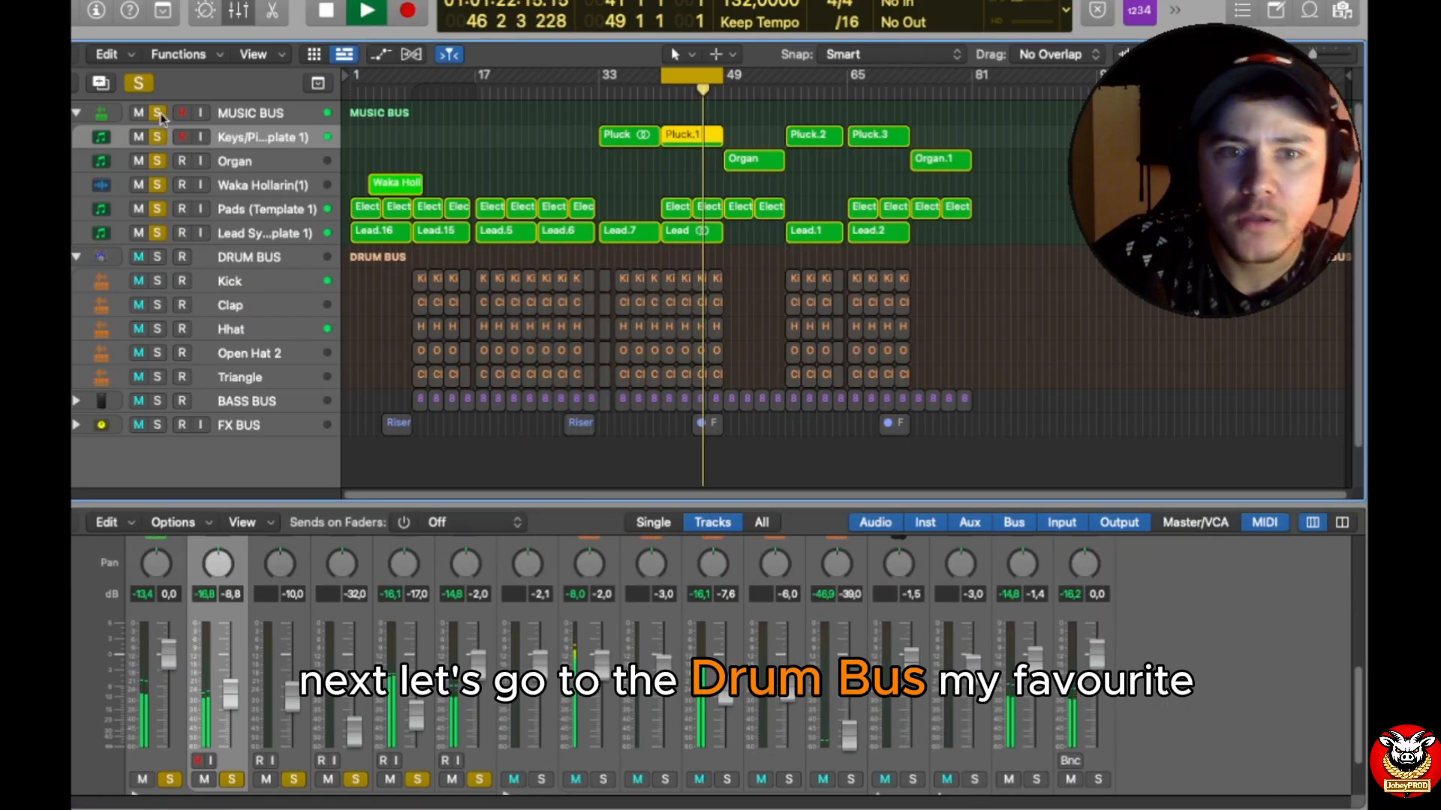
left_click(159, 113)
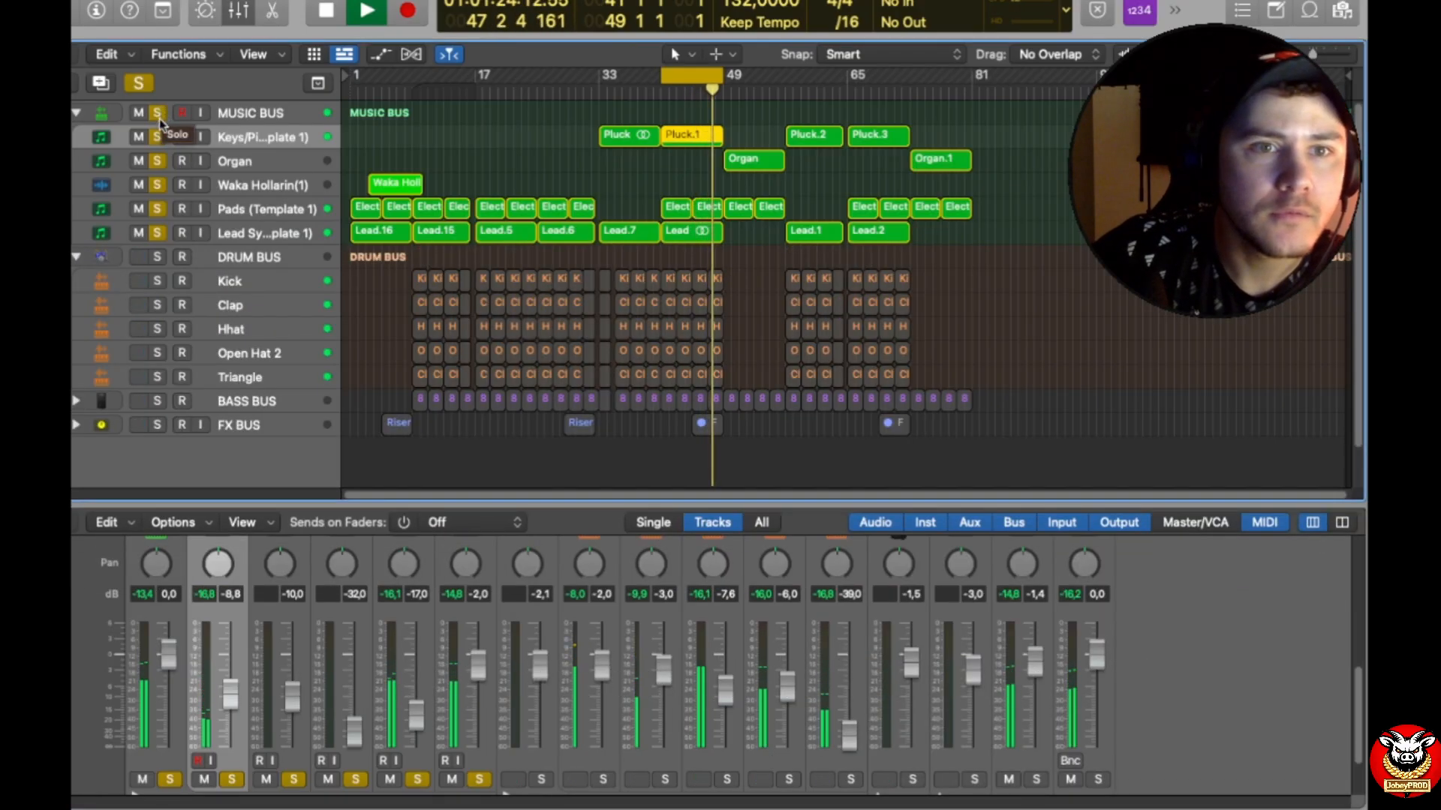
left_click(158, 233)
left_click(156, 233)
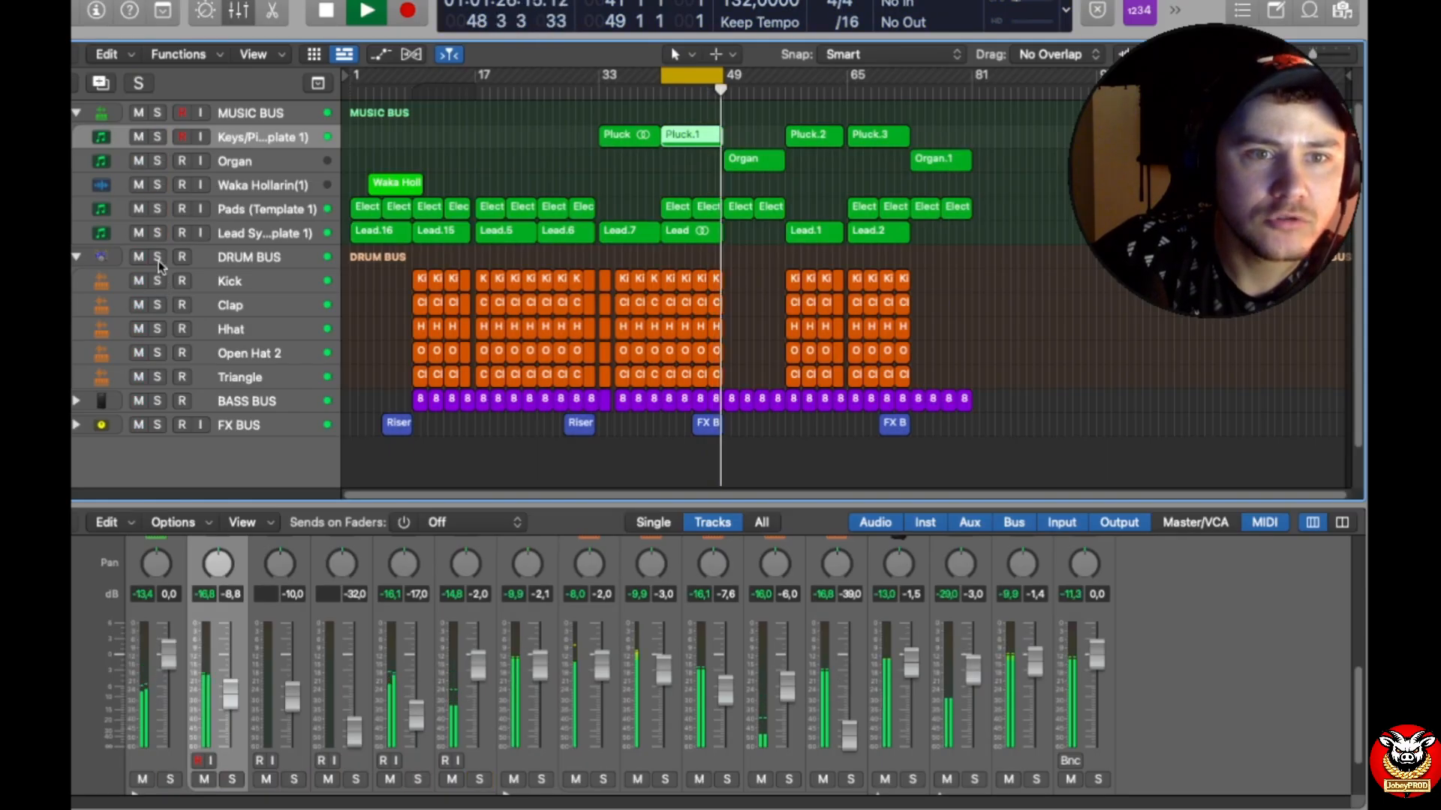
left_click(158, 258)
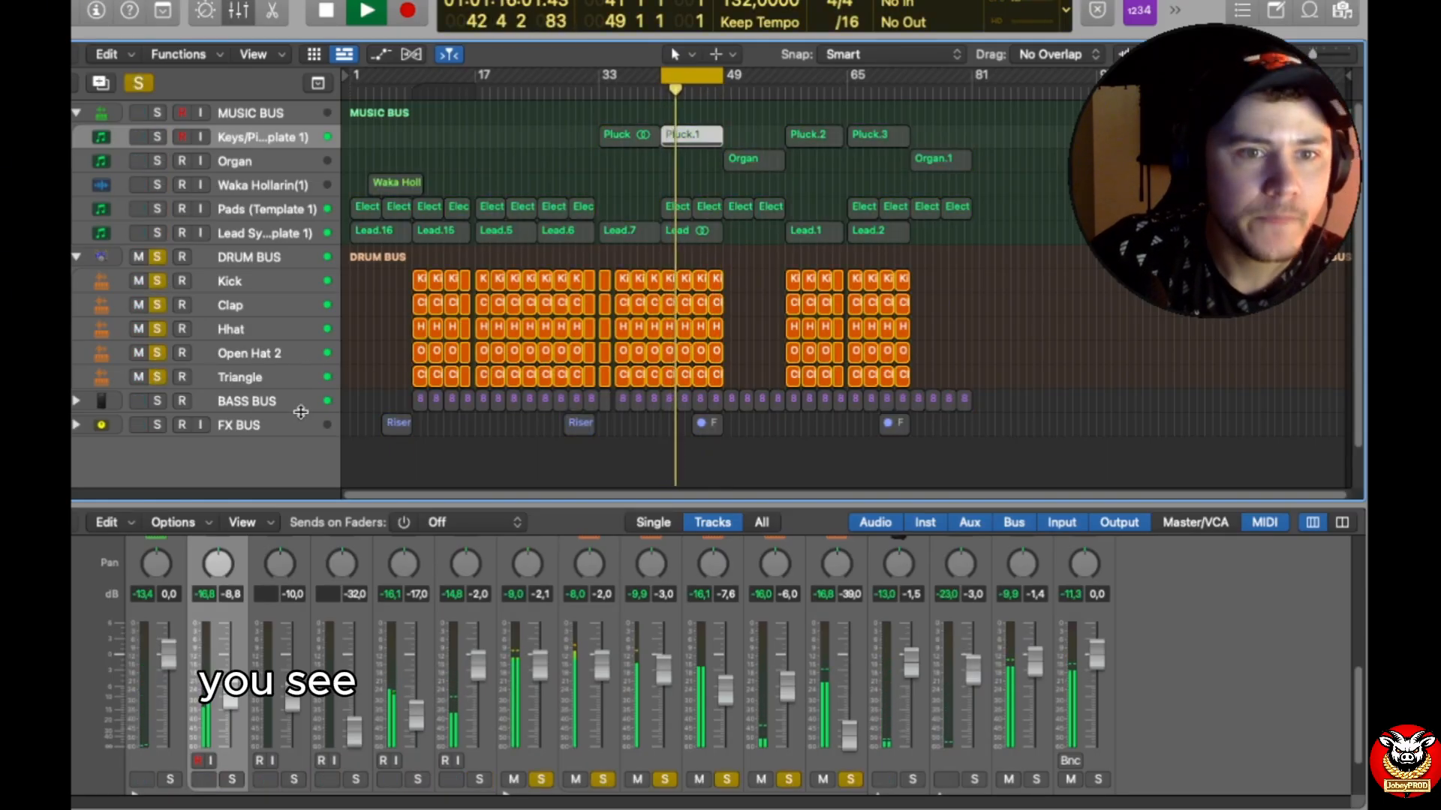
Step: Expand the BASS BUS stack, collapse the MUSIC BUS stack, and enlarge the mixer to show the full channel strips
left_click(76, 402)
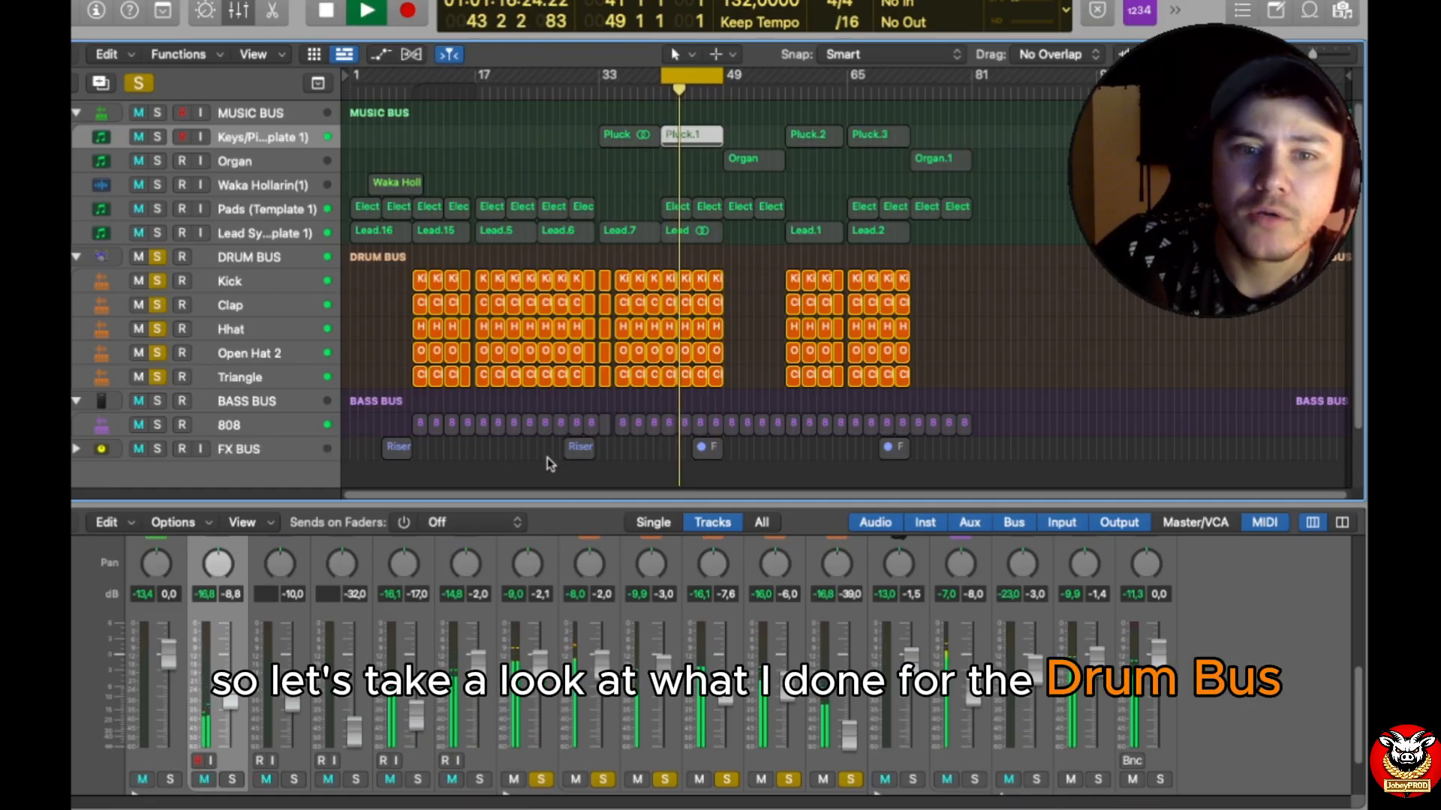
left_click_drag(583, 507, 582, 285)
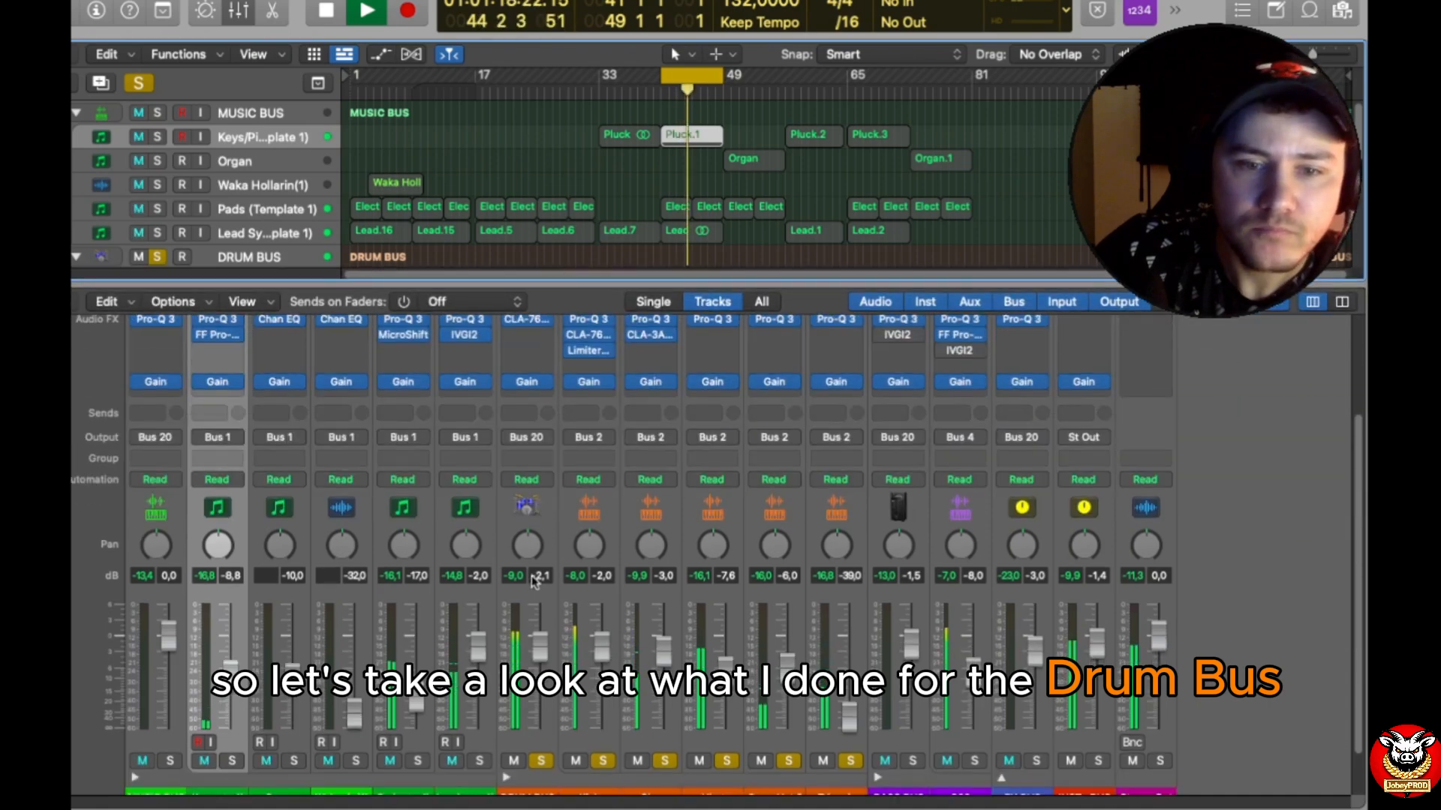
left_click(135, 723)
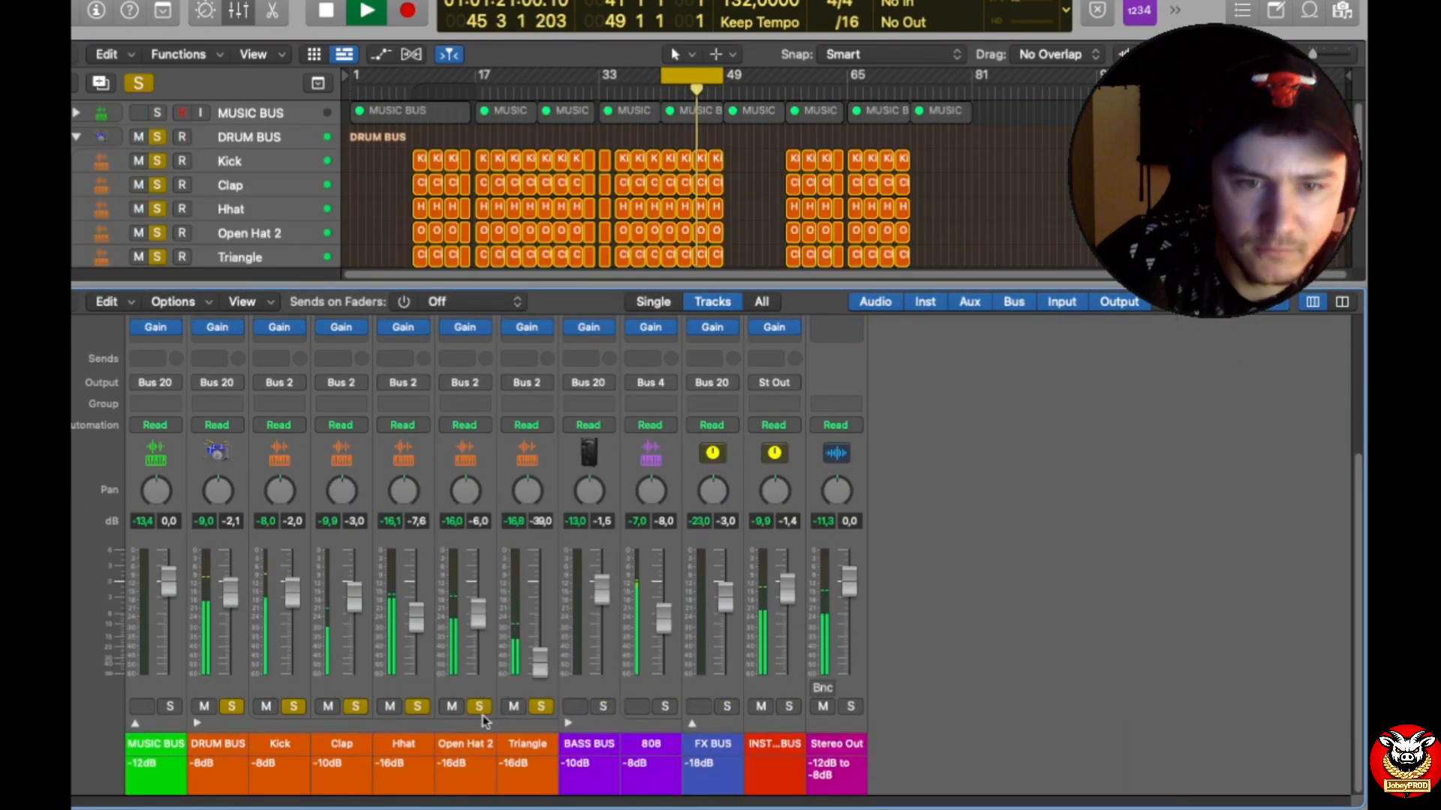
left_click_drag(294, 285, 294, 96)
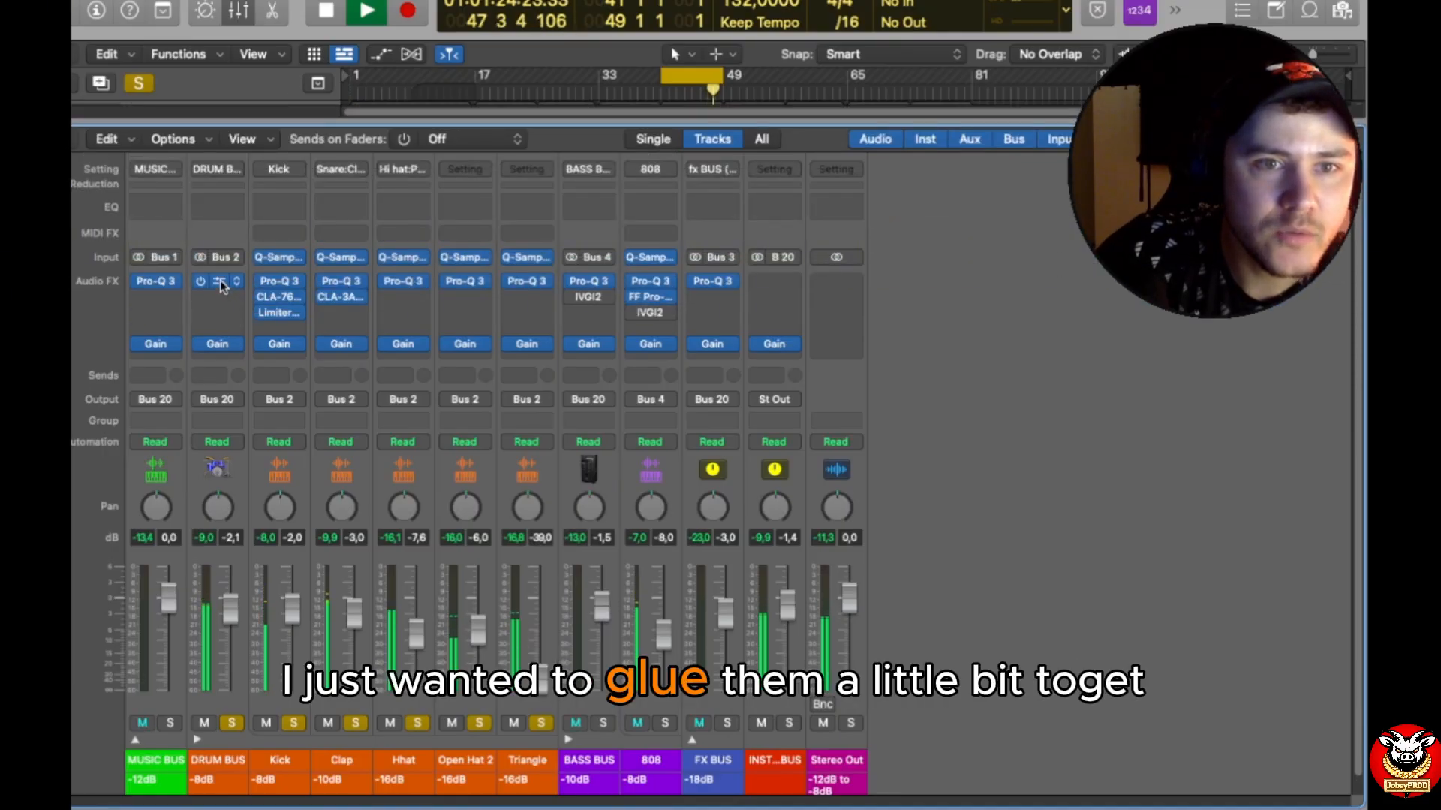
Step: Open the CLA-76 compressor on the DRUM BUS channel and check its available view options
left_click(219, 282)
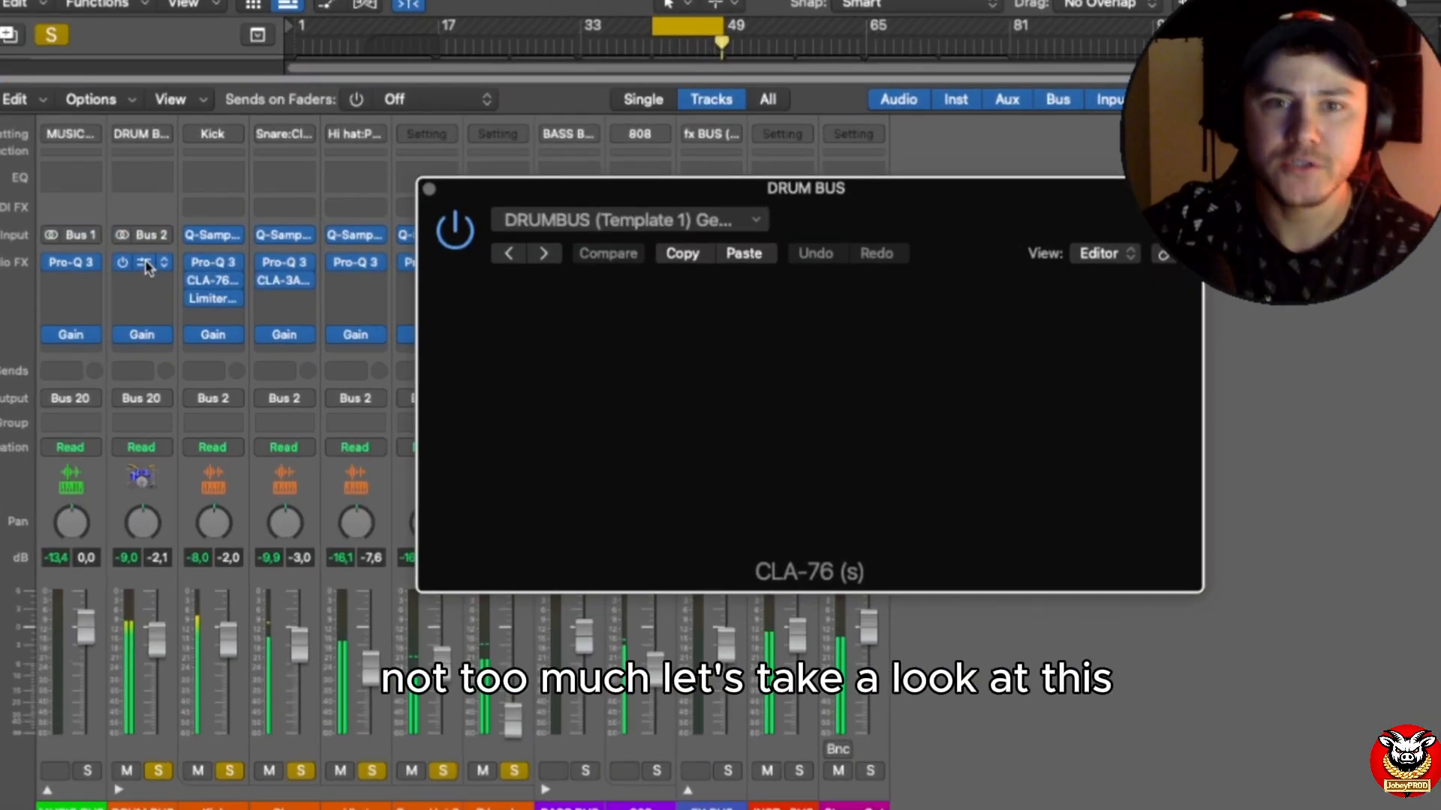
left_click_drag(997, 196, 699, 91)
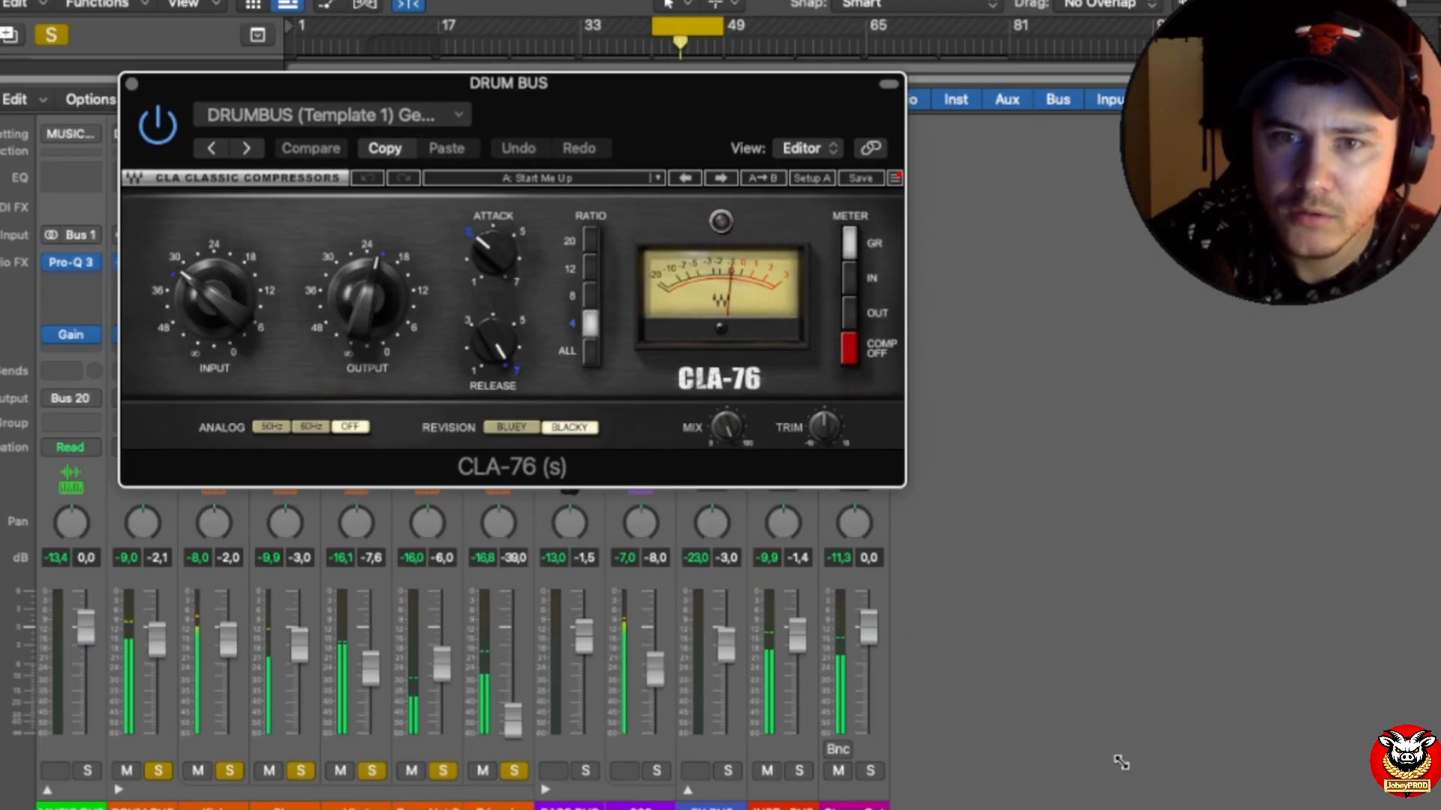
left_click(801, 147)
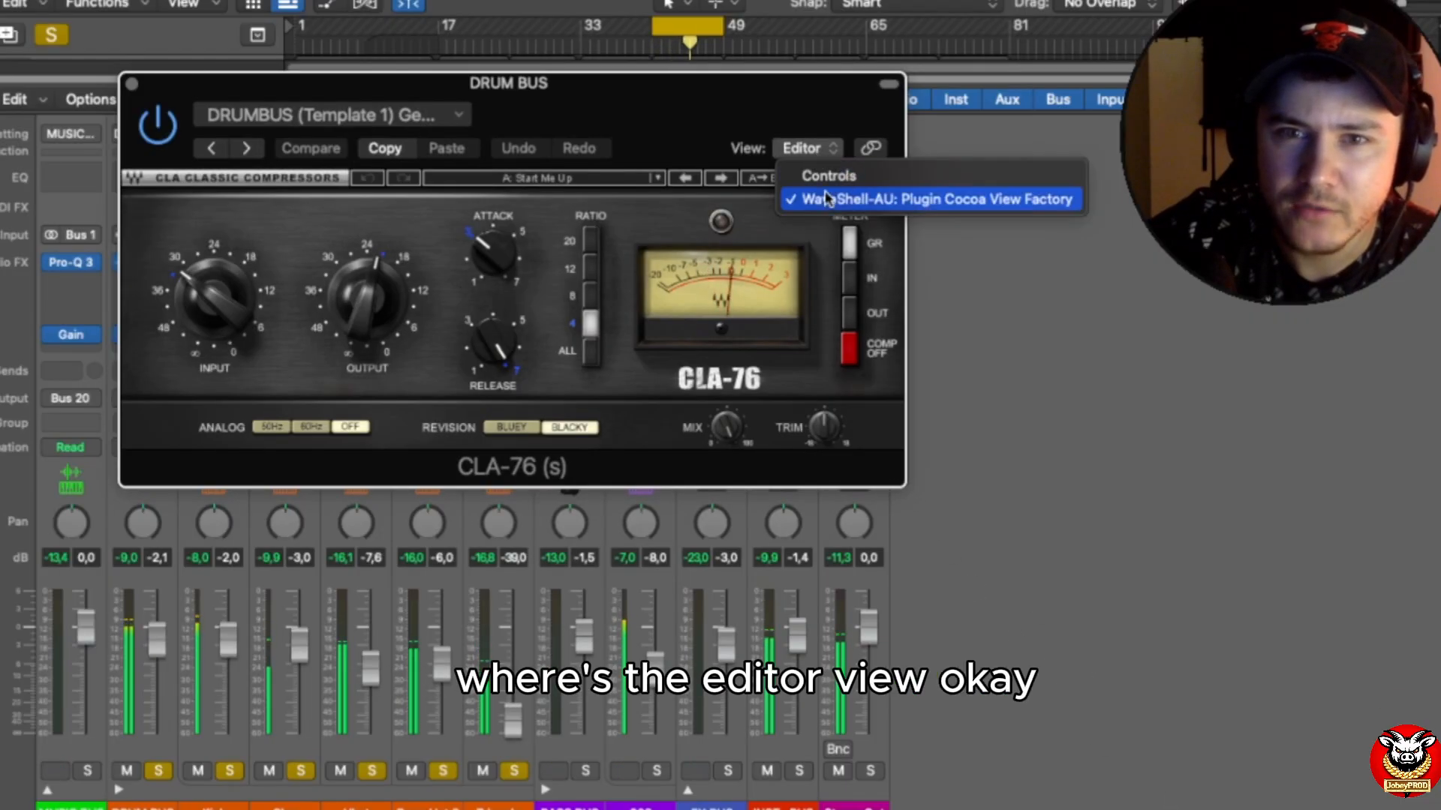
left_click(735, 139)
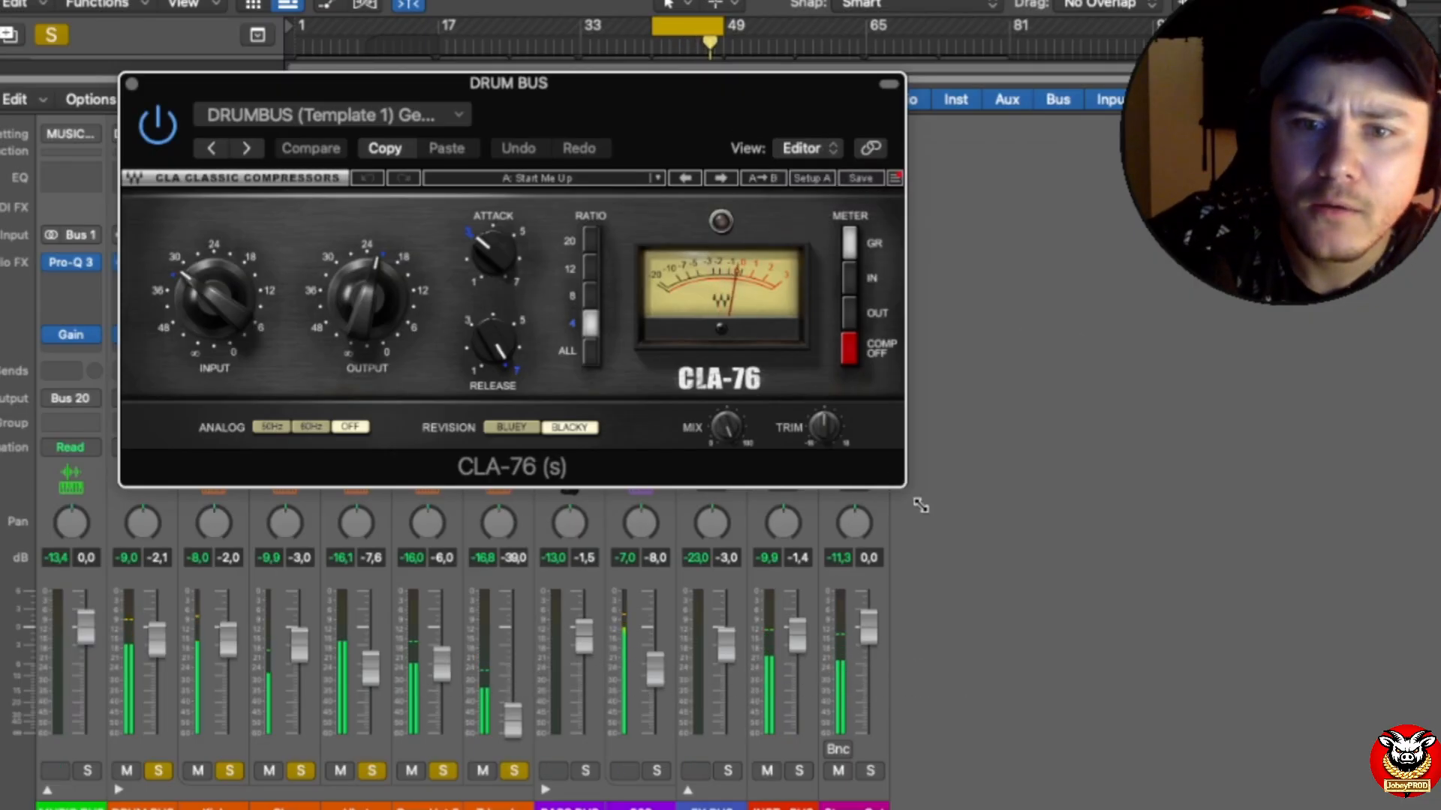
left_click(803, 149)
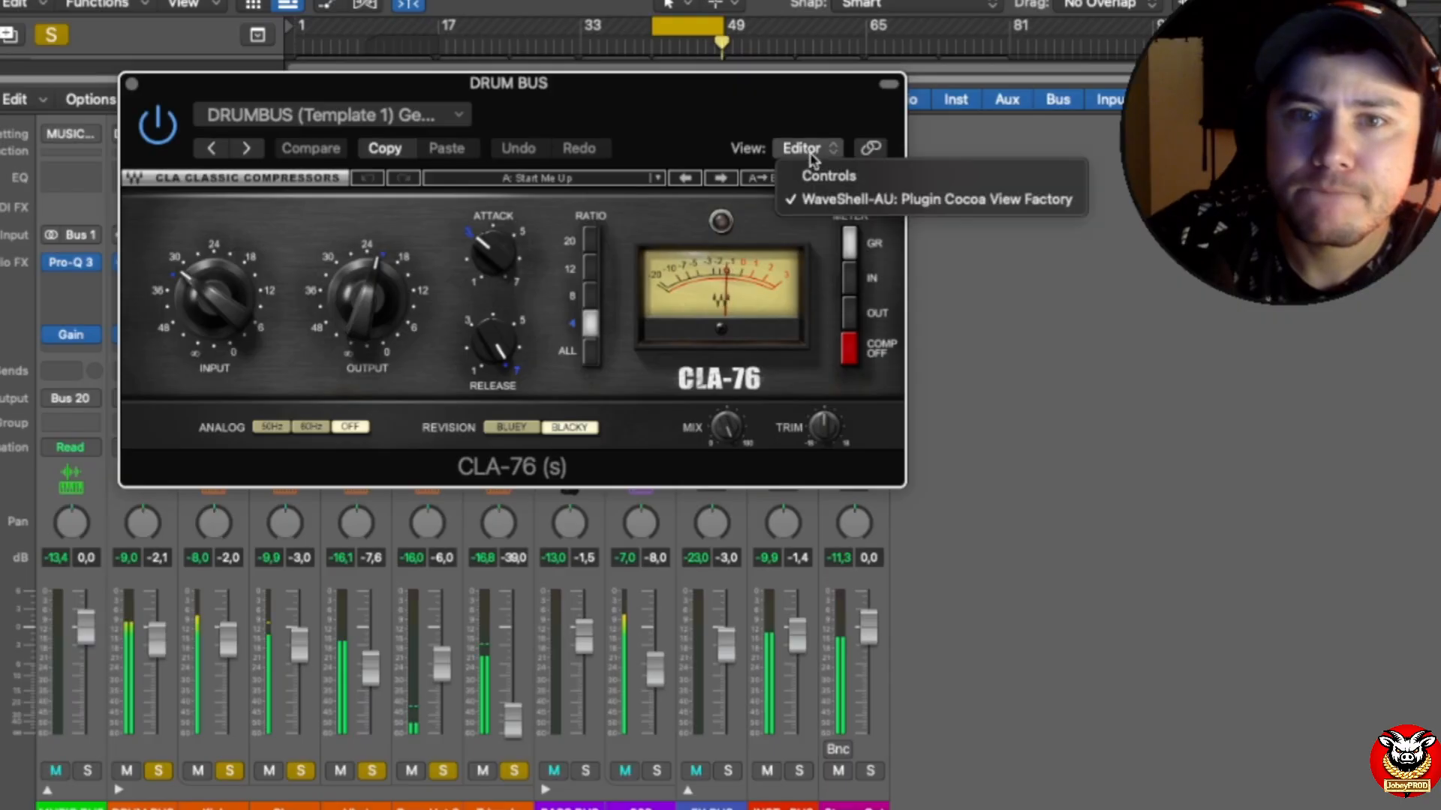
left_click(1112, 340)
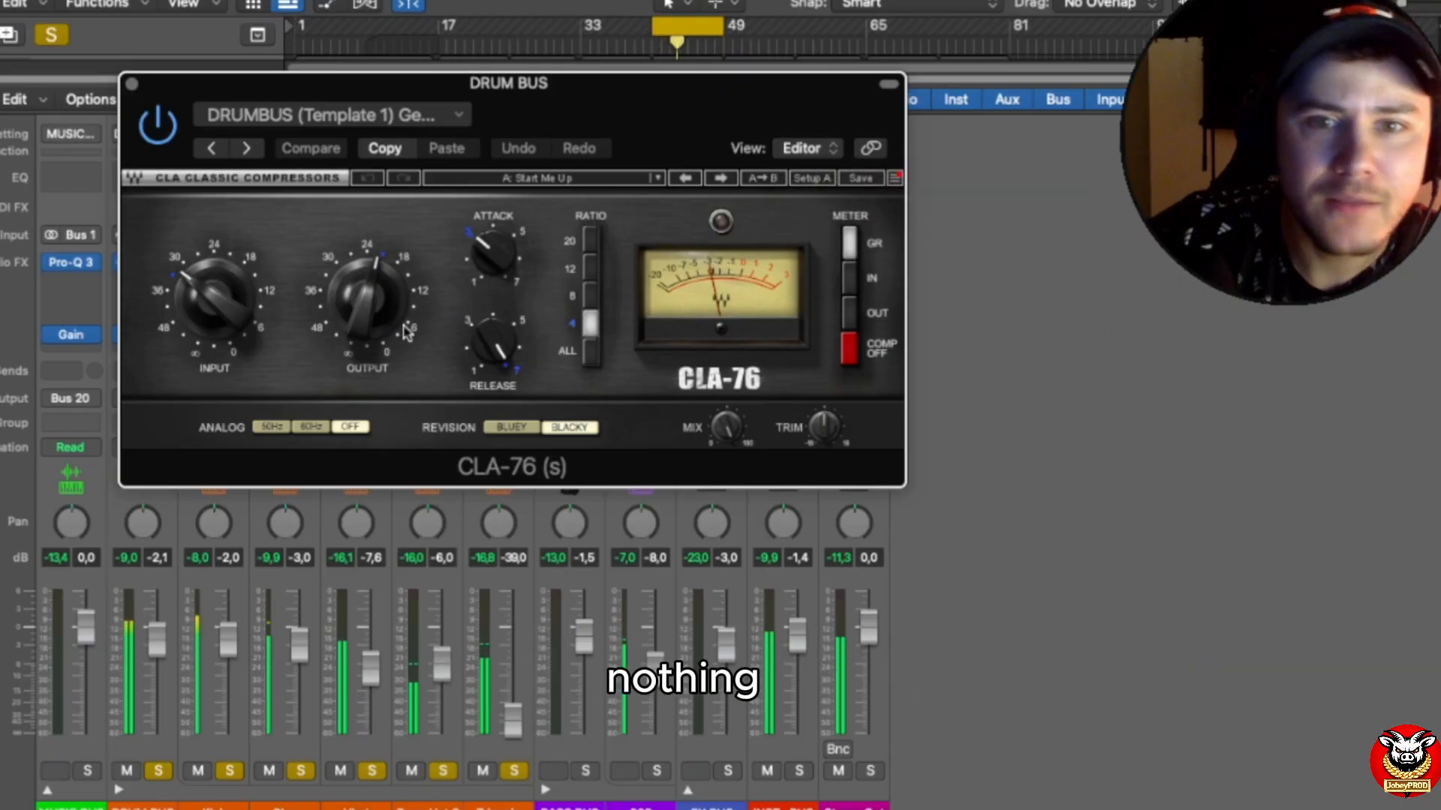
Step: Compare the drums with the DRUM BUS CLA-76 bypassed and active, examine its settings, and close the plug-in
left_click(153, 130)
left_click(154, 130)
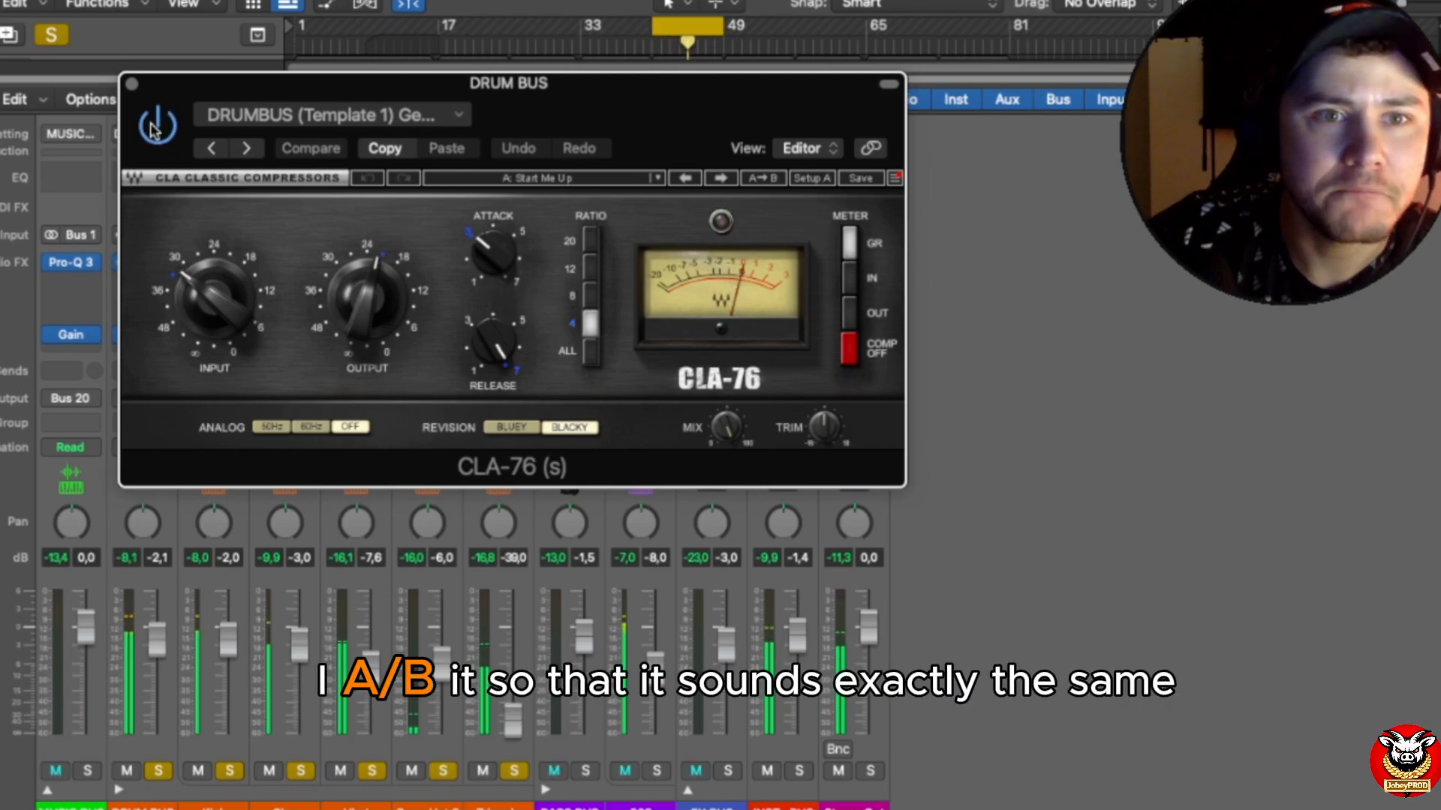
left_click(156, 126)
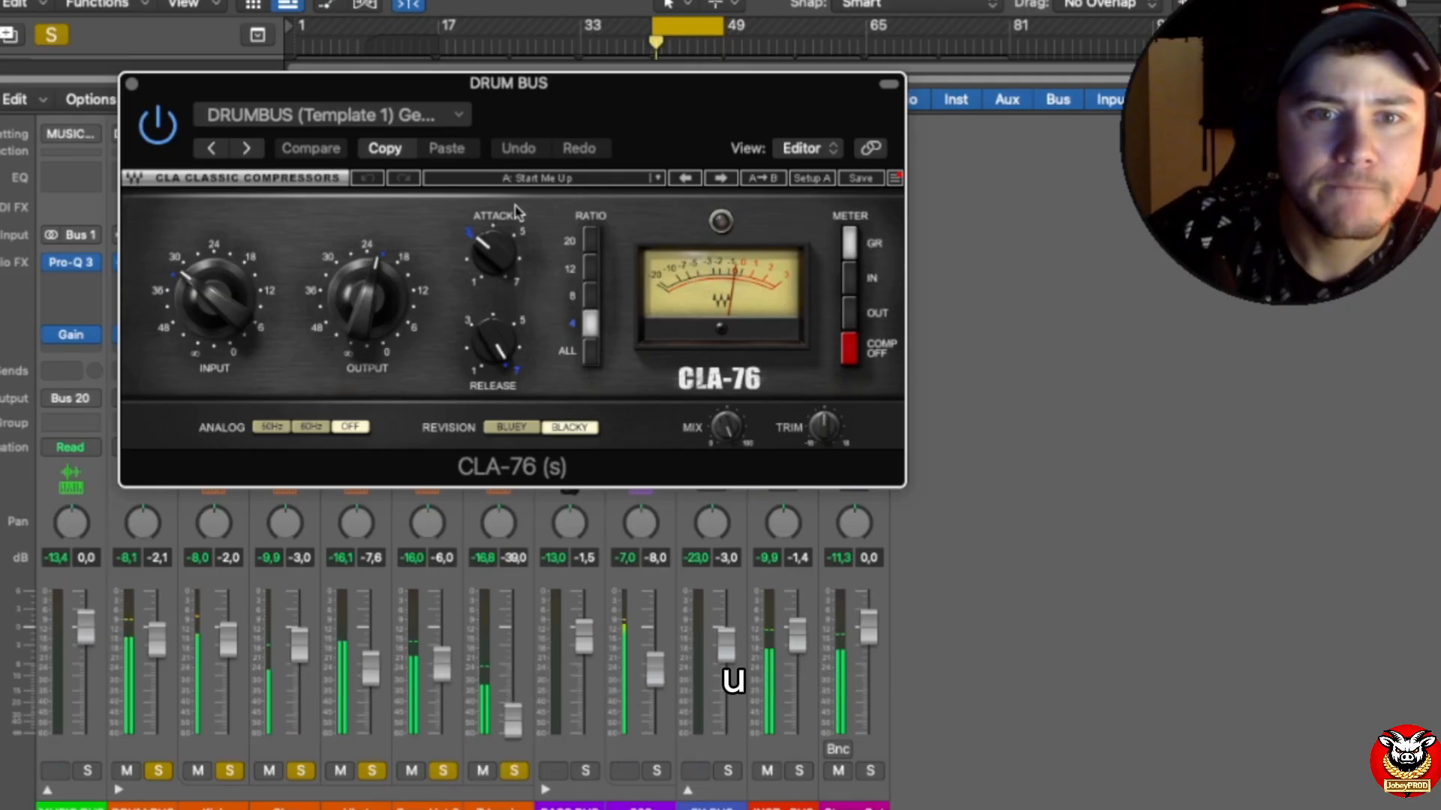
left_click_drag(638, 114, 911, 126)
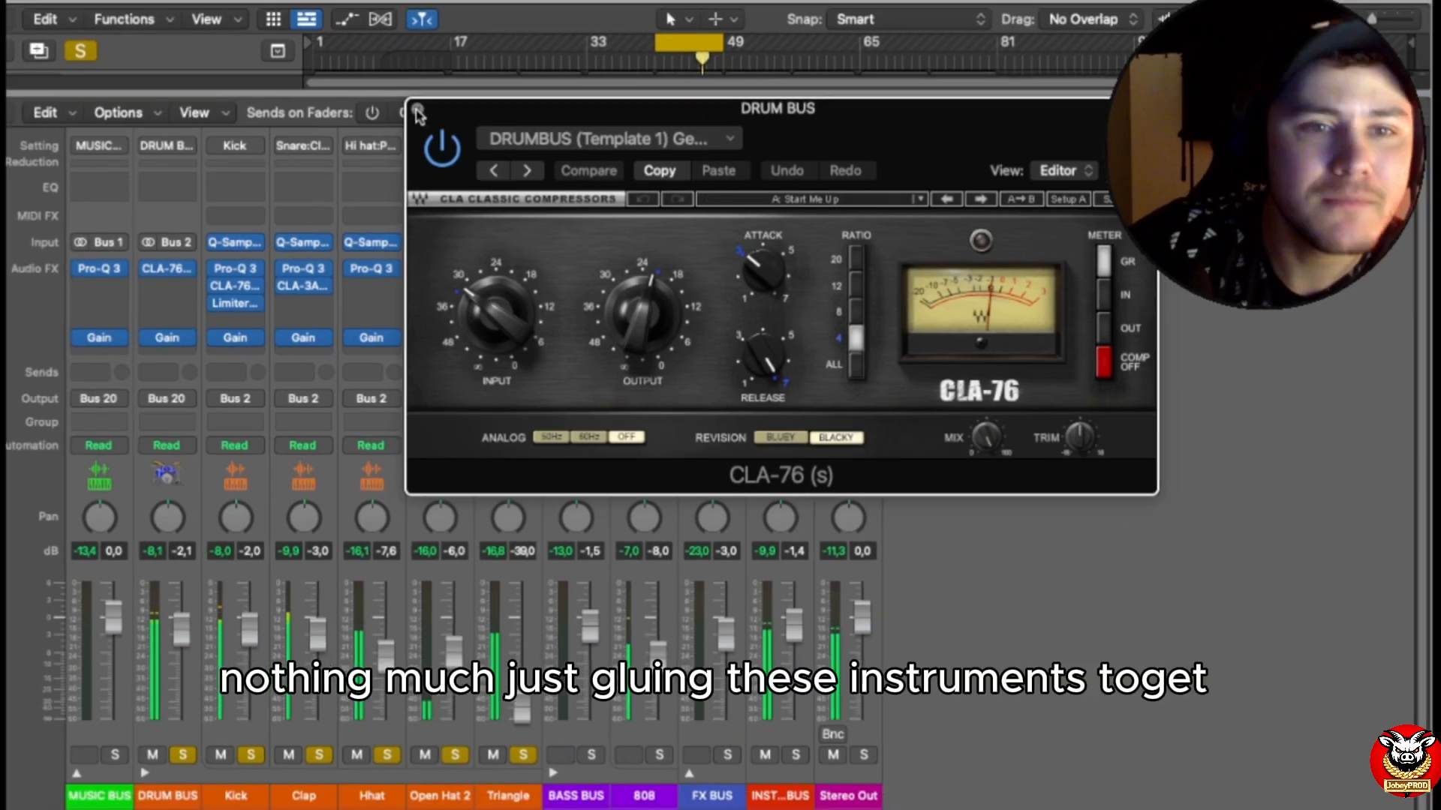
left_click(404, 95)
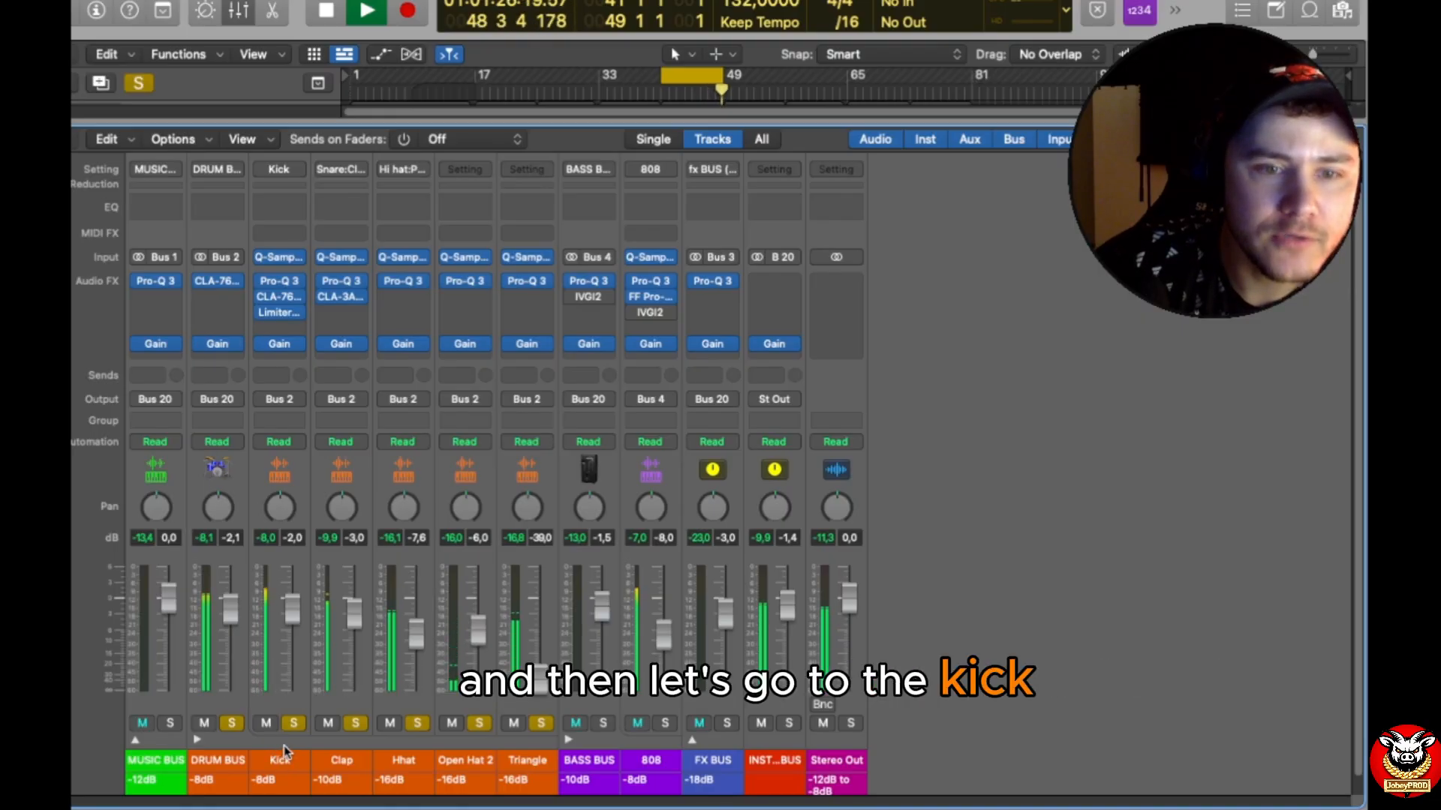
Step: Select the Kick channel, examine the high-mid boost in its Pro-Q 3, and close the plug-in
left_click(291, 711)
left_click(290, 708)
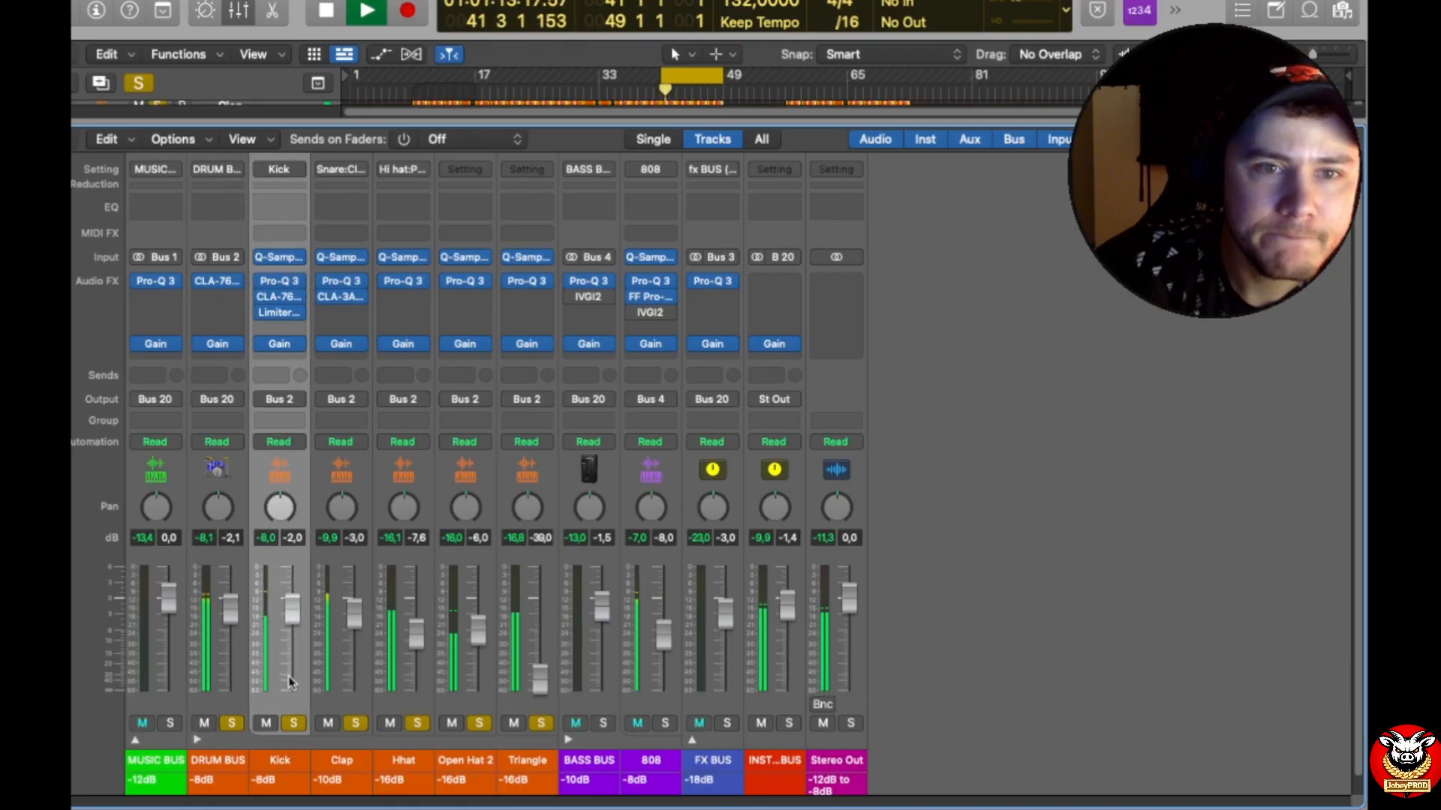
left_click(288, 280)
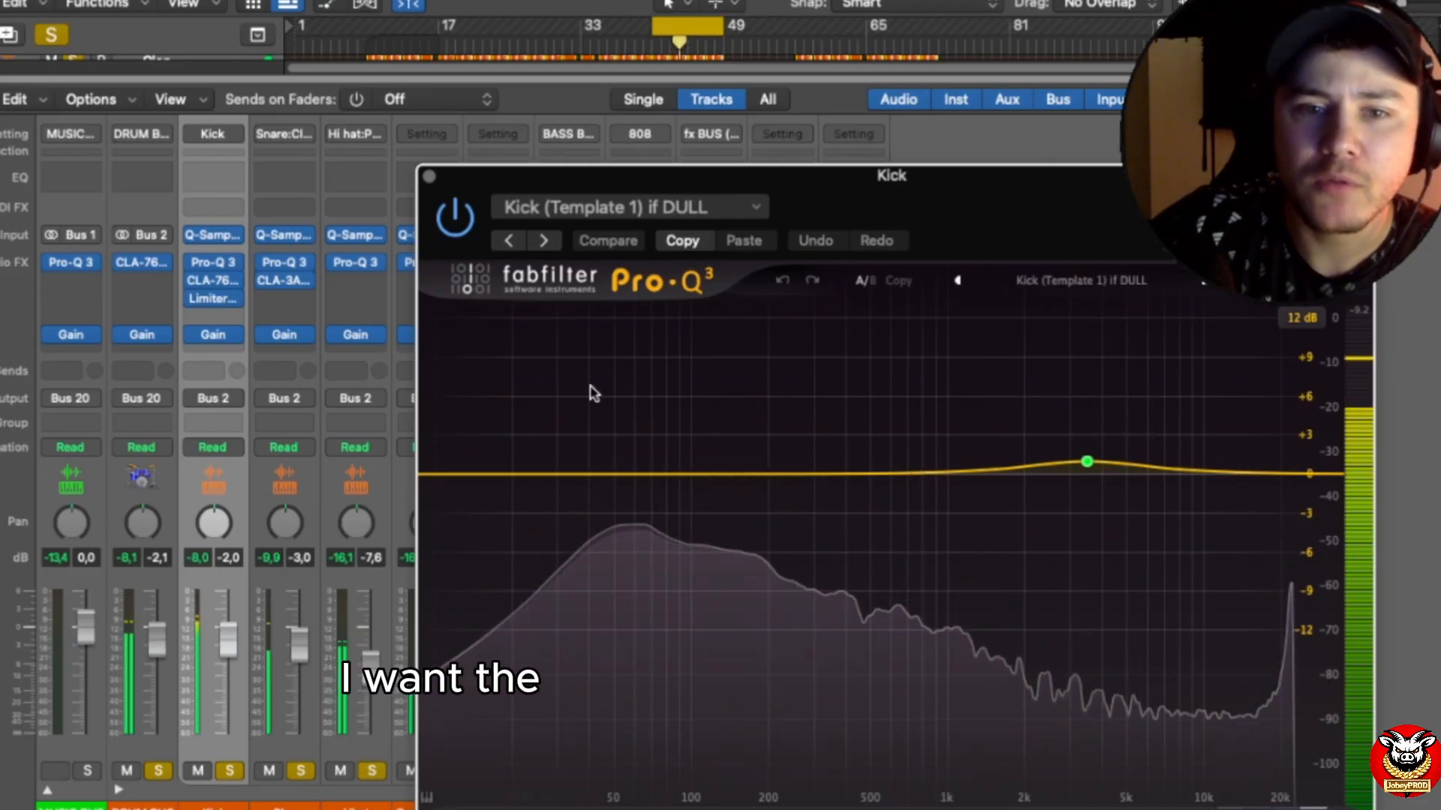
mouse_move(1088, 463)
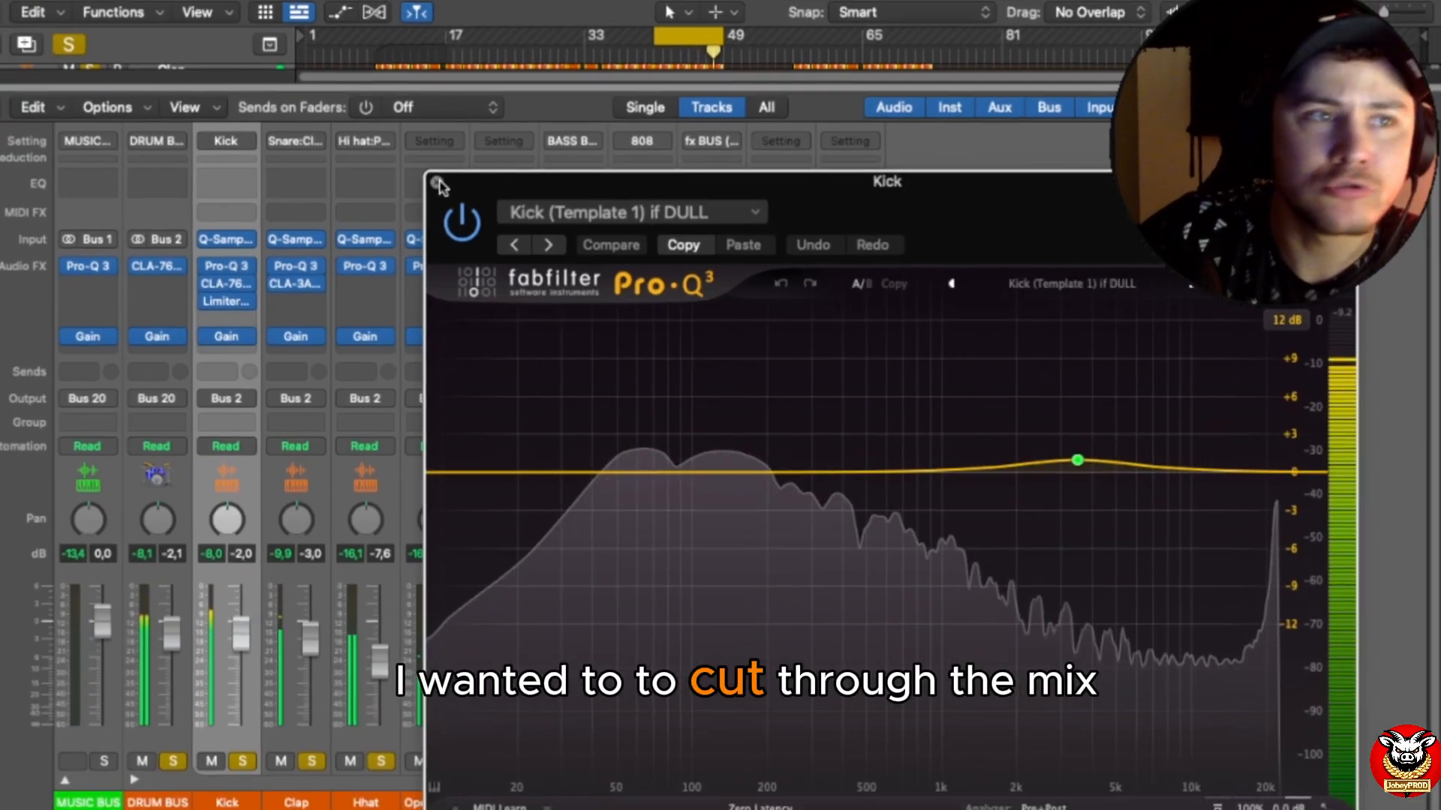
left_click(437, 183)
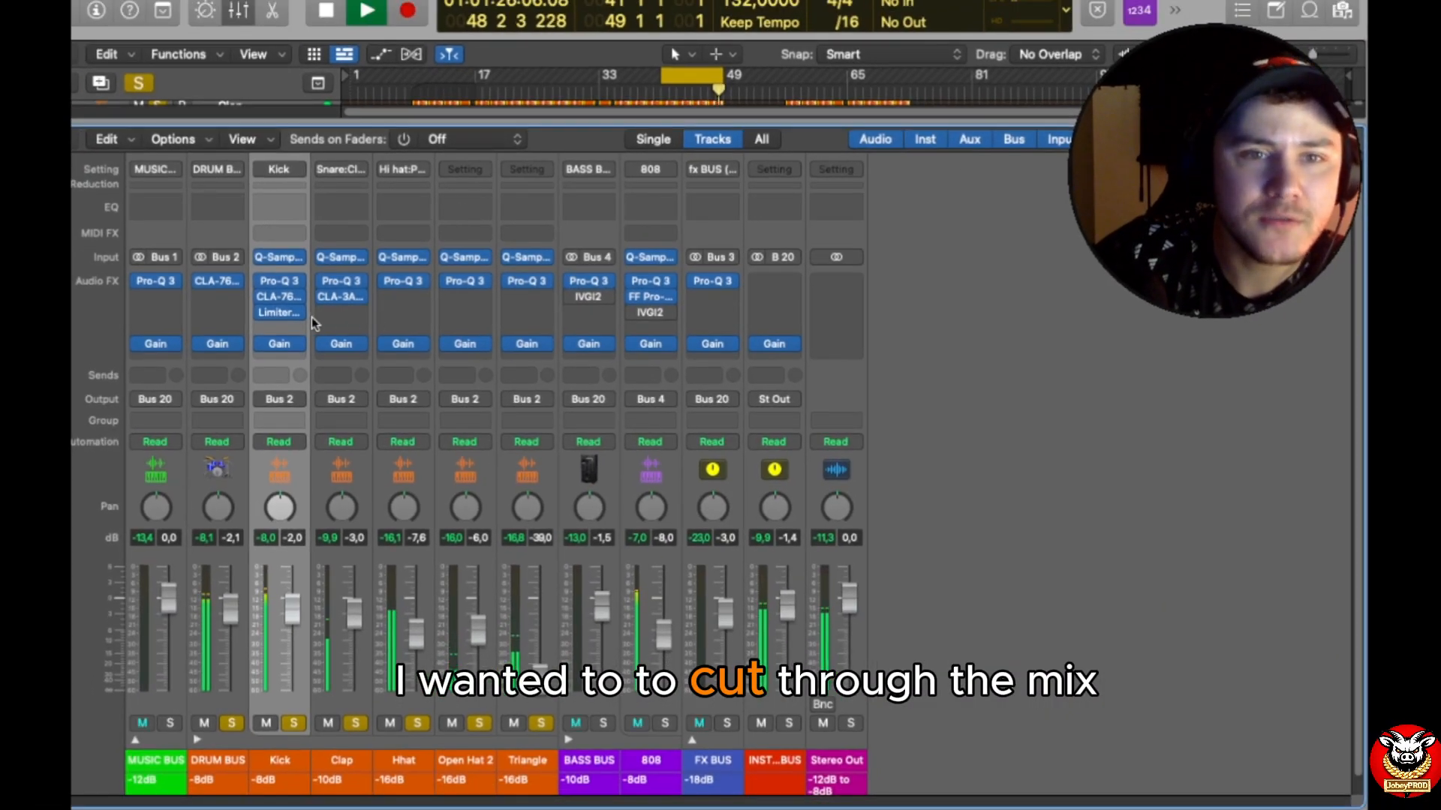
Step: Examine the input, output, attack, release and ratio settings of the Kick channel's CLA-76, and close it
left_click(279, 297)
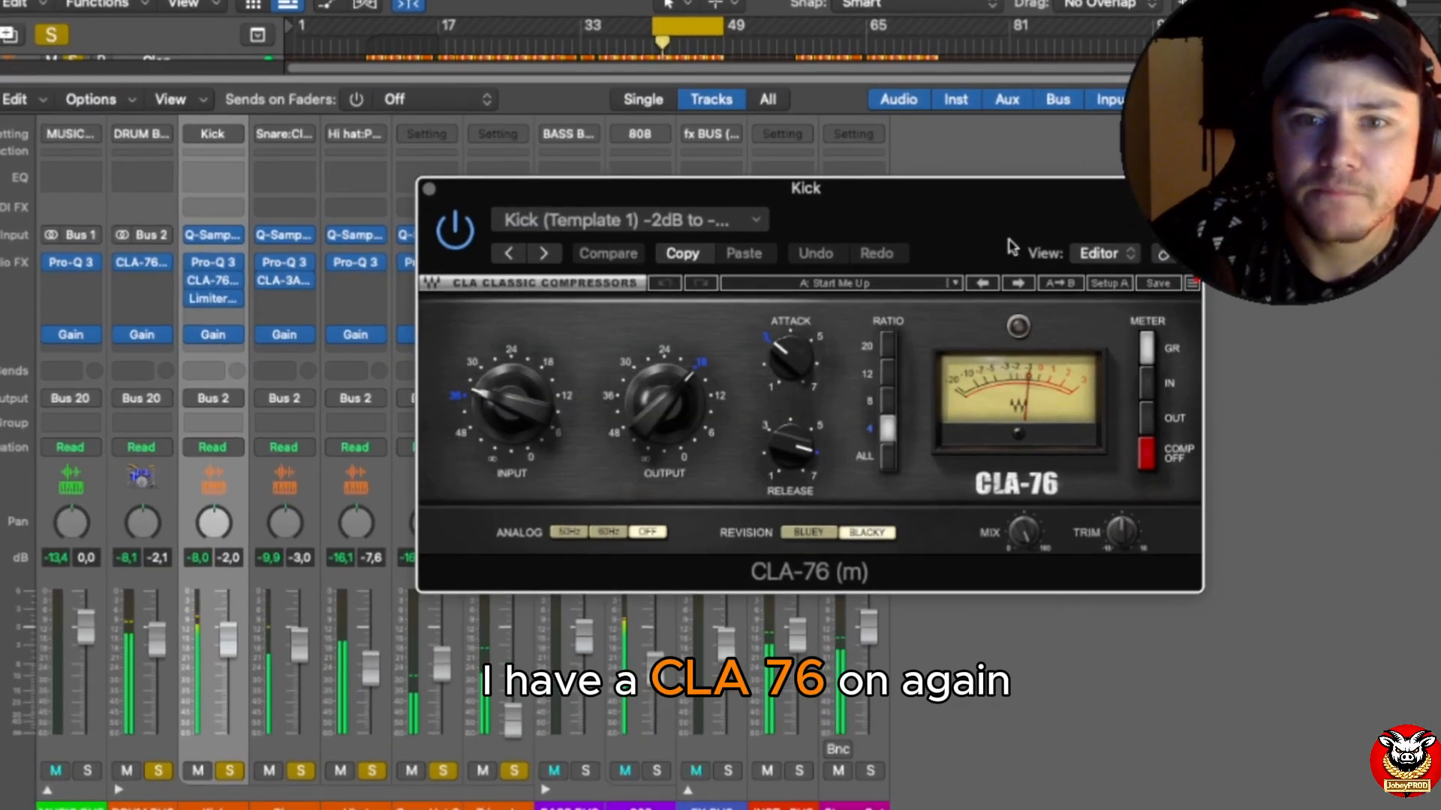
left_click_drag(1012, 247, 987, 163)
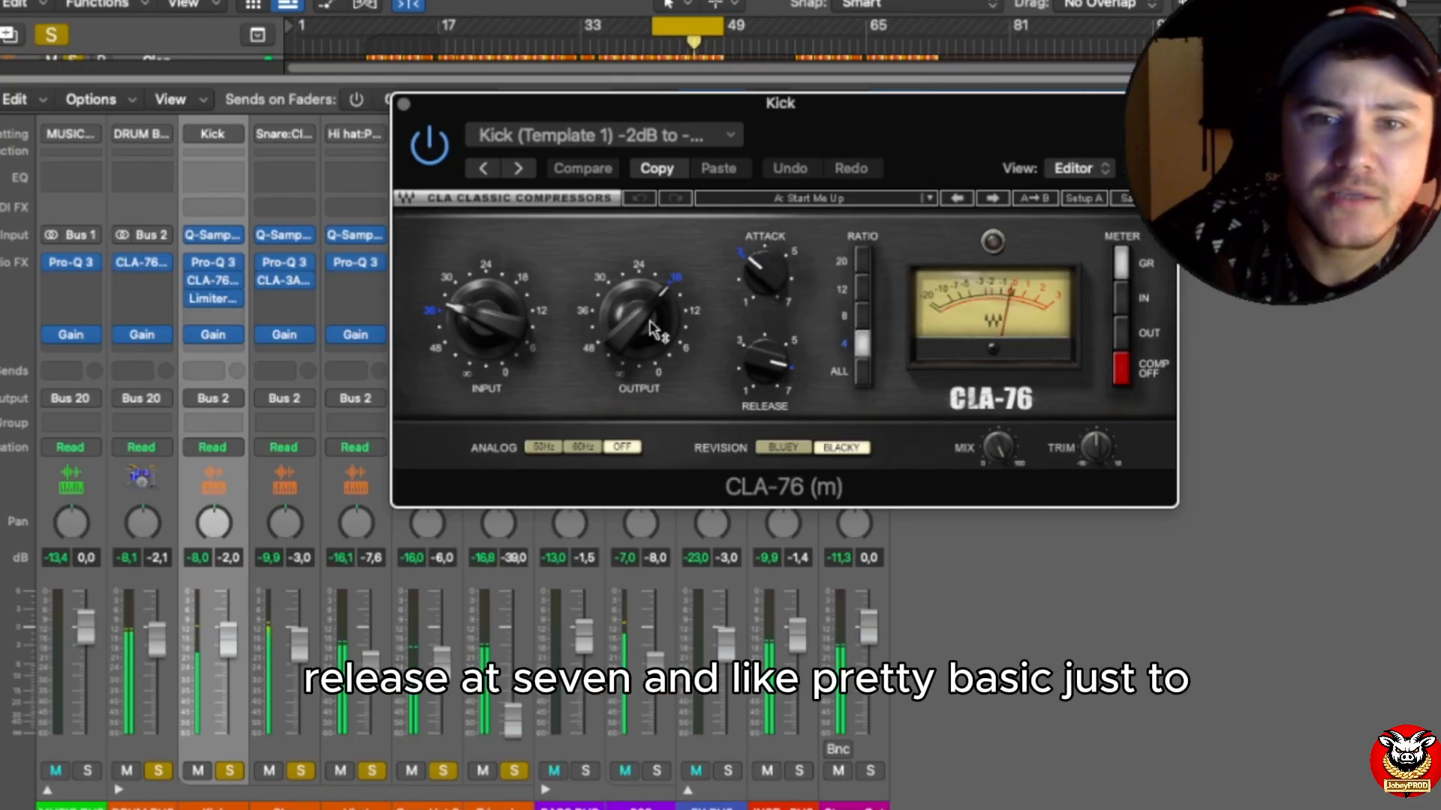
mouse_move(616, 308)
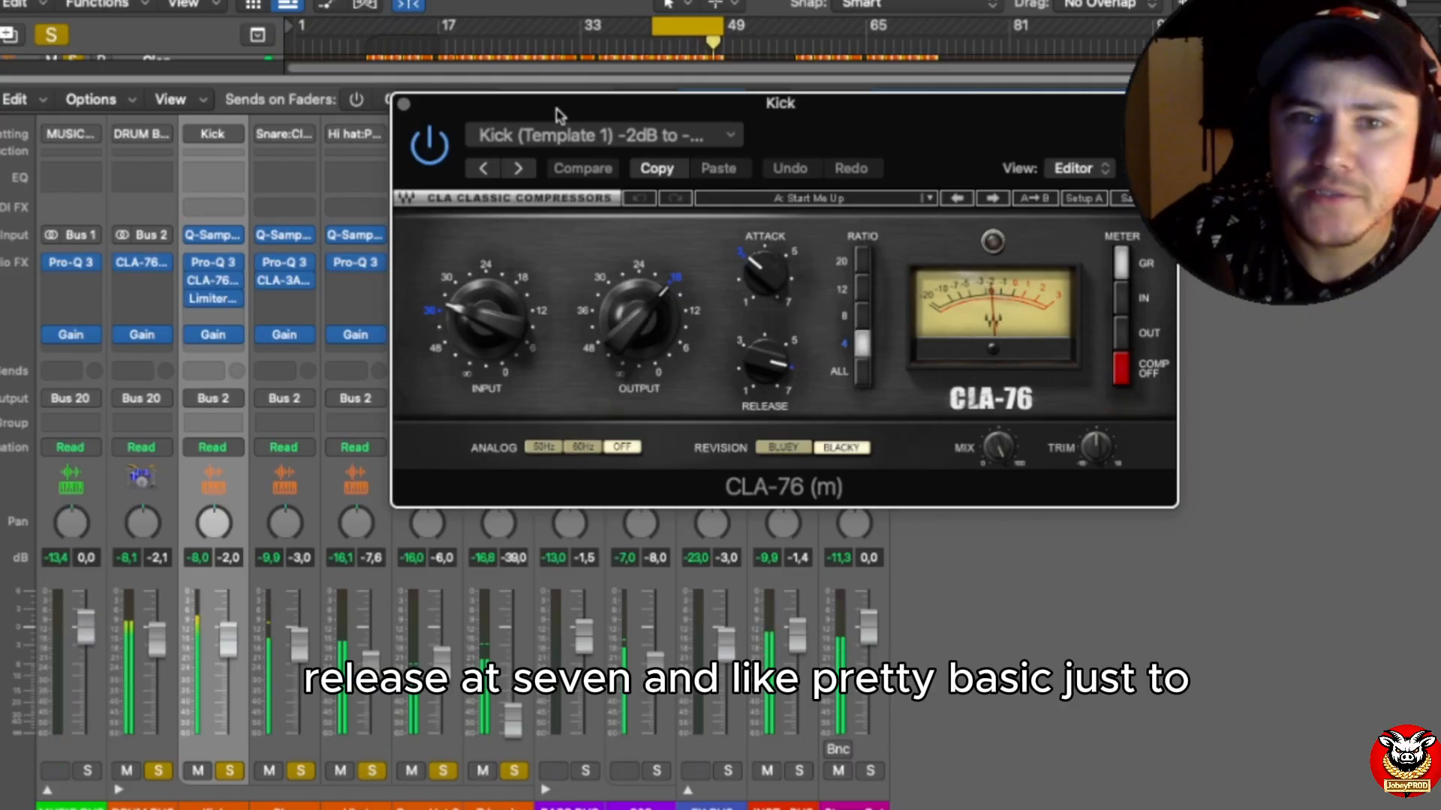
left_click(403, 107)
Step: Examine the clipper and protection settings of Limiter No6 on the Kick channel, and close the plug-in
left_click(213, 299)
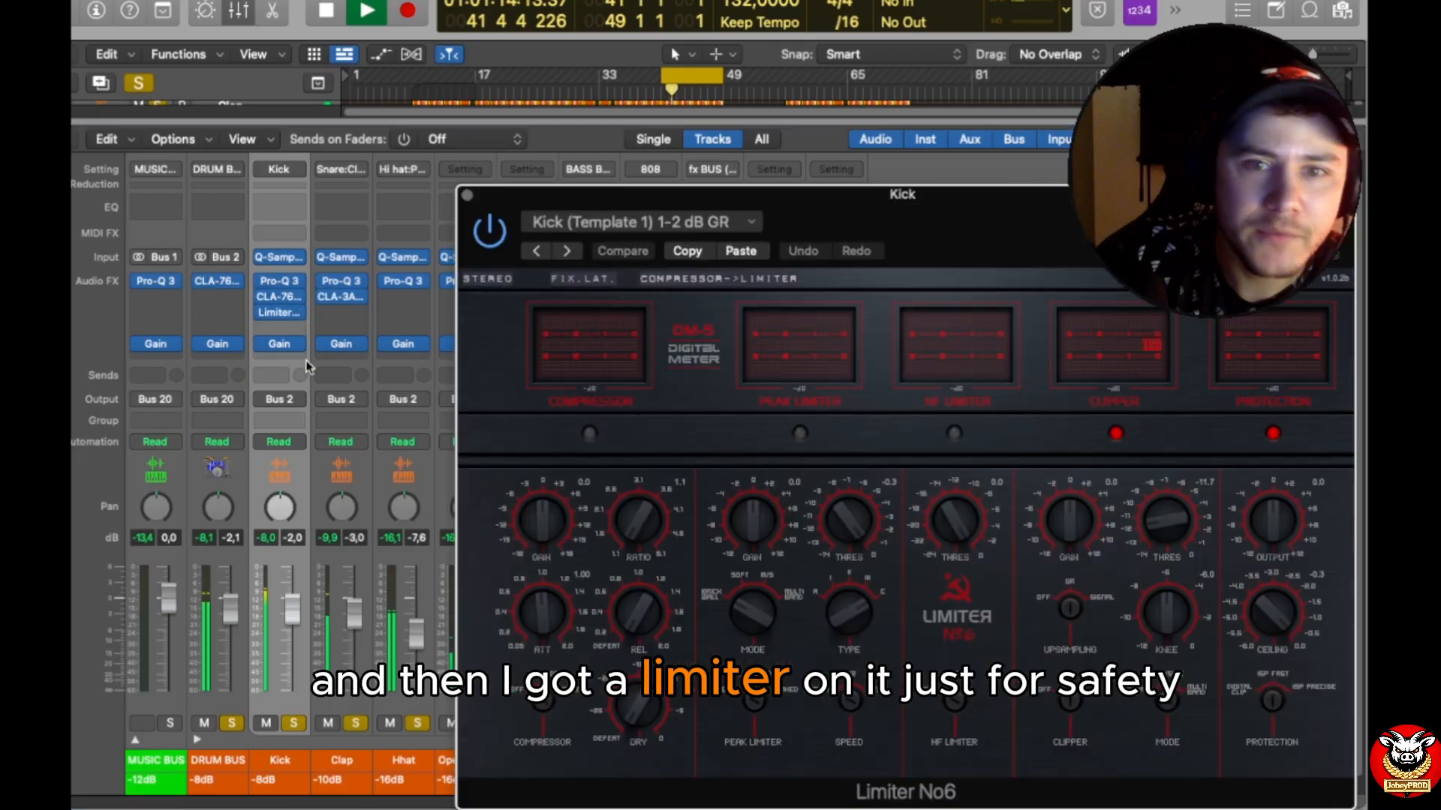
left_click_drag(1100, 235, 806, 103)
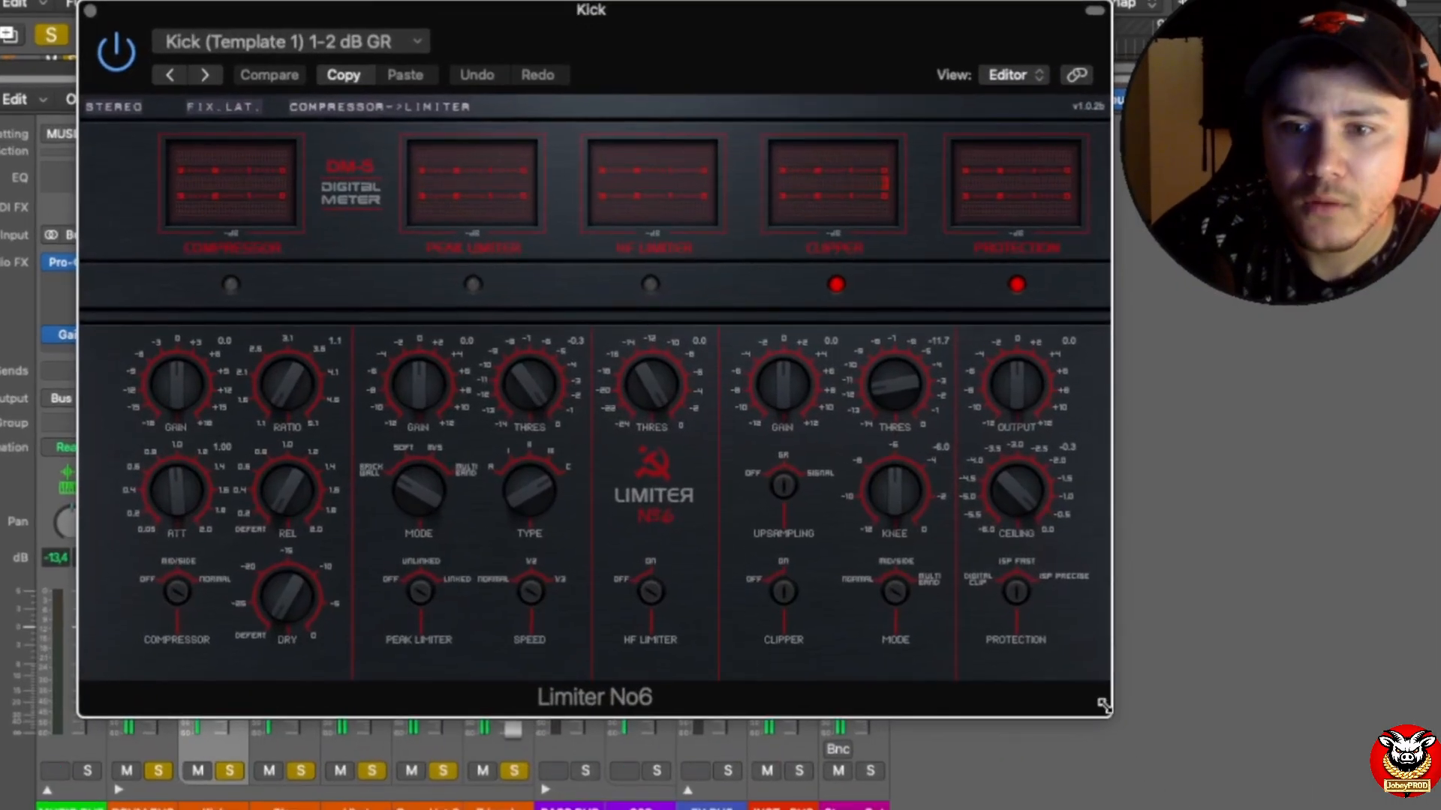
left_click_drag(1103, 705, 1263, 785)
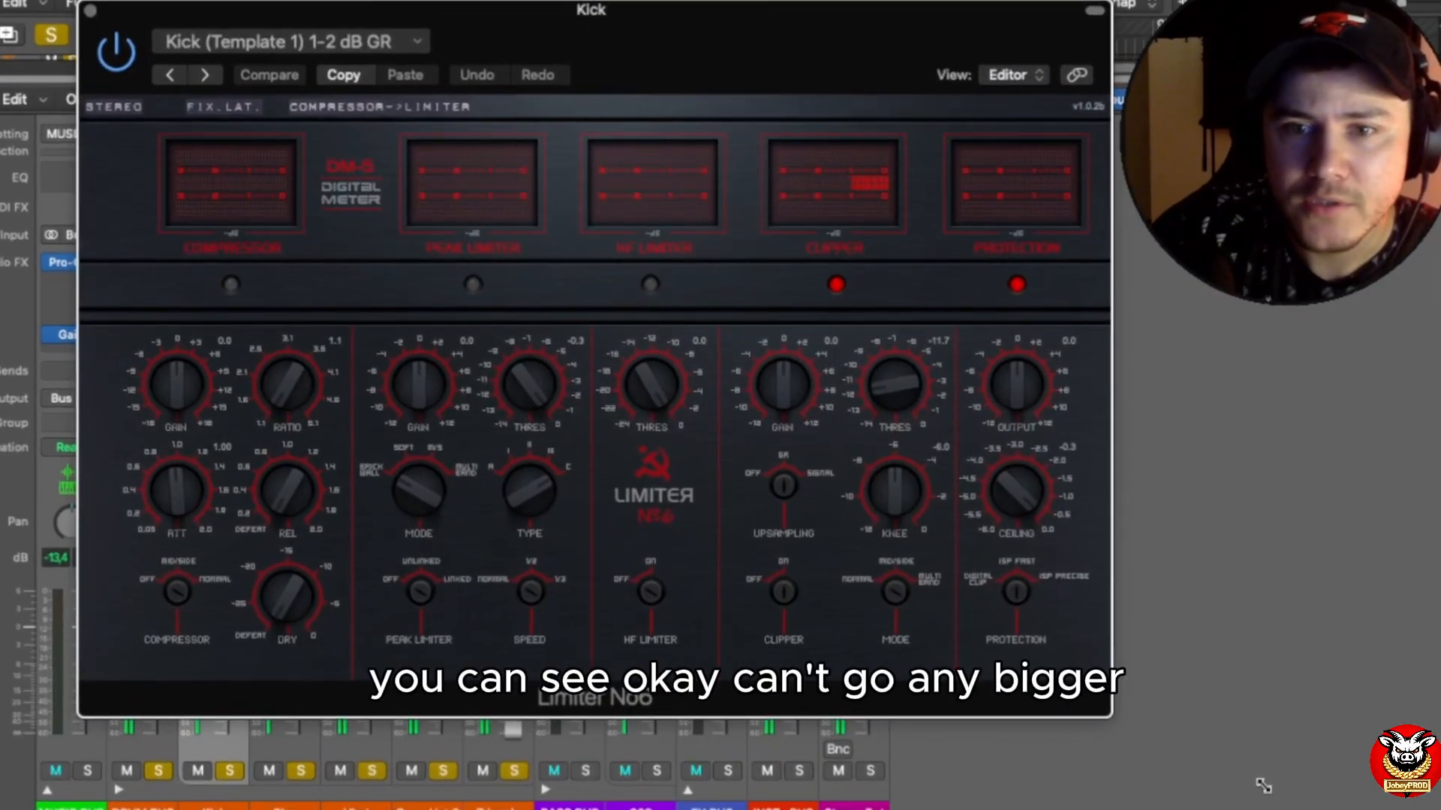
left_click_drag(869, 37, 858, 37)
left_click(982, 72)
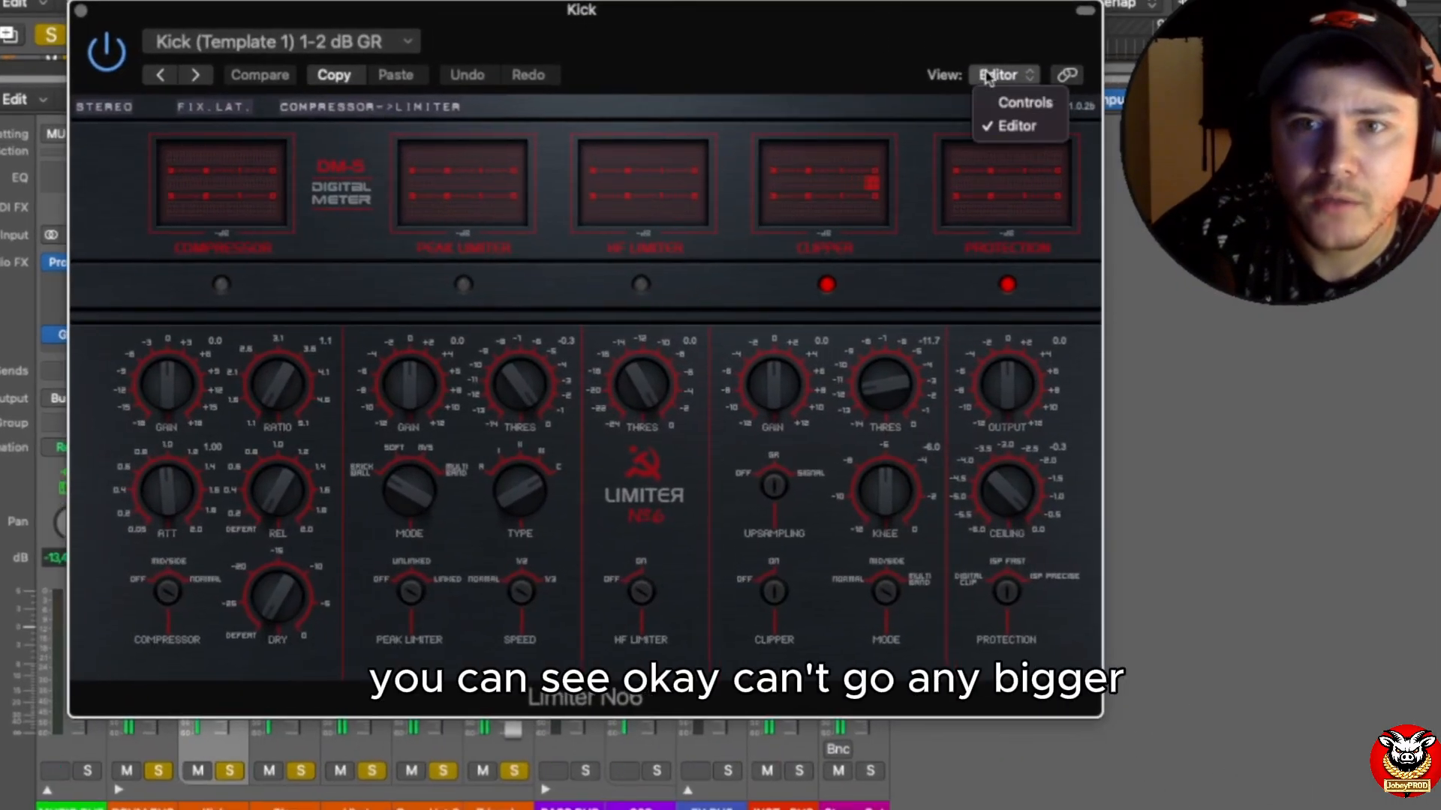
left_click(816, 43)
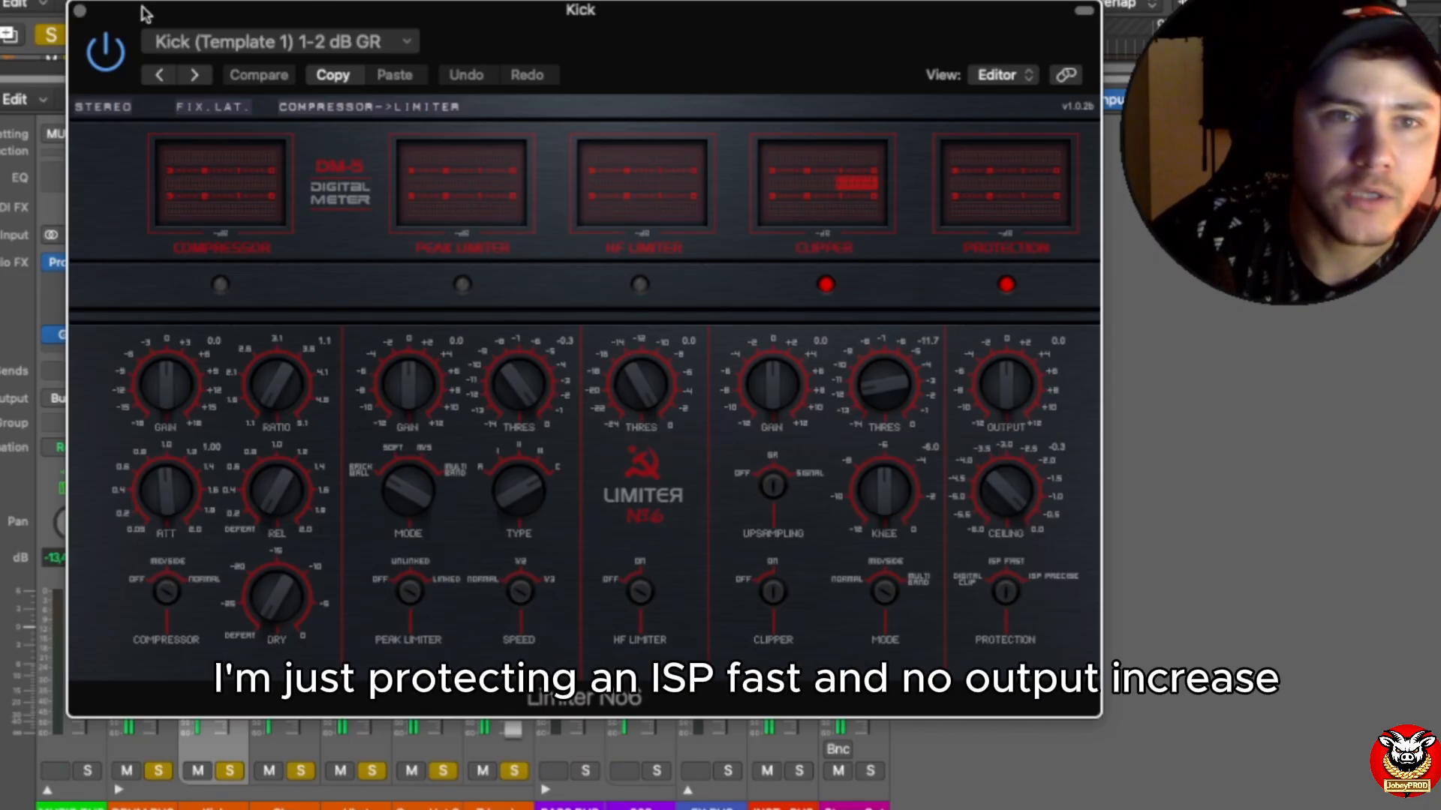
left_click(78, 11)
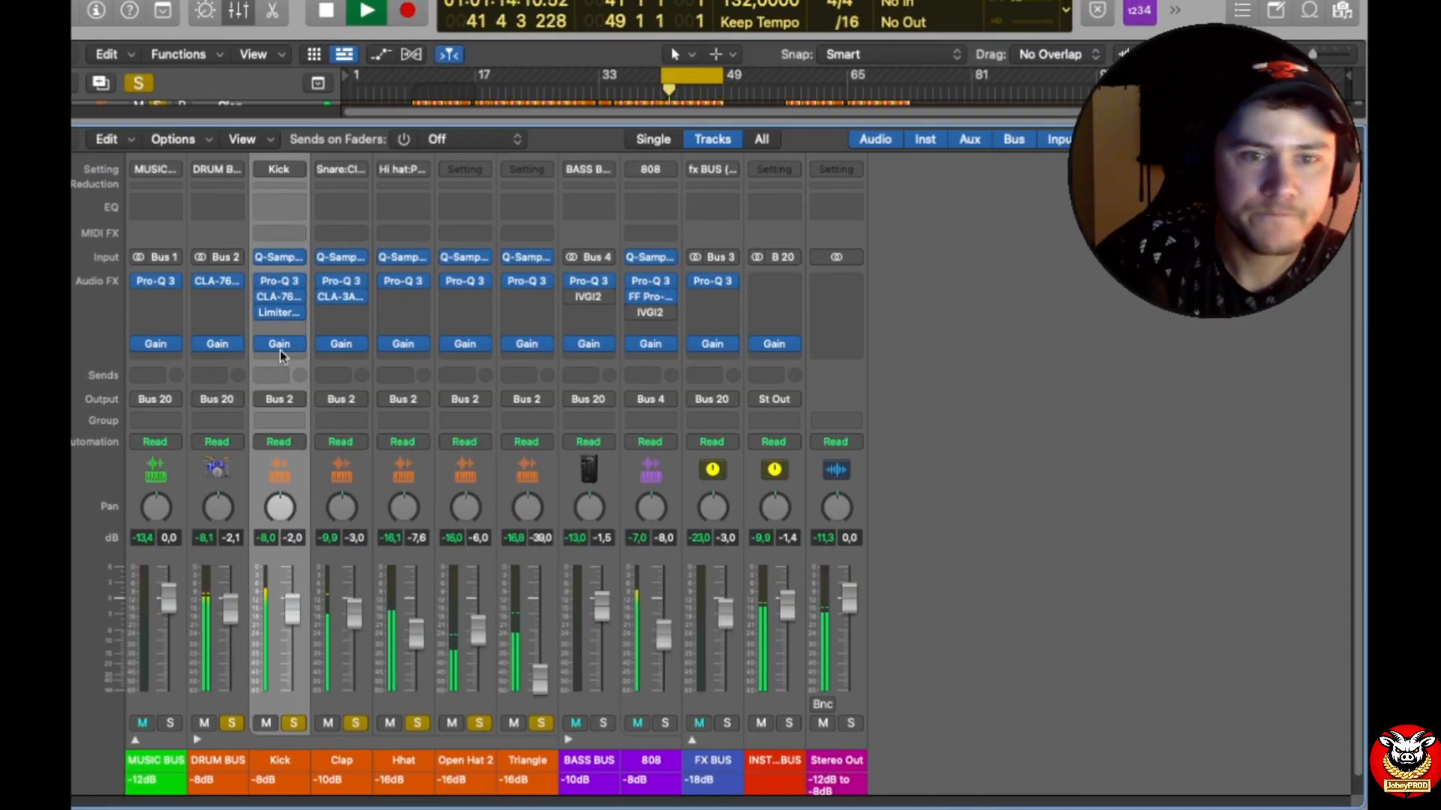
Step: Select the Clap channel, examine the low cut, 500 Hz dip and high shelf in its Pro-Q 3, and close it
left_click(349, 675)
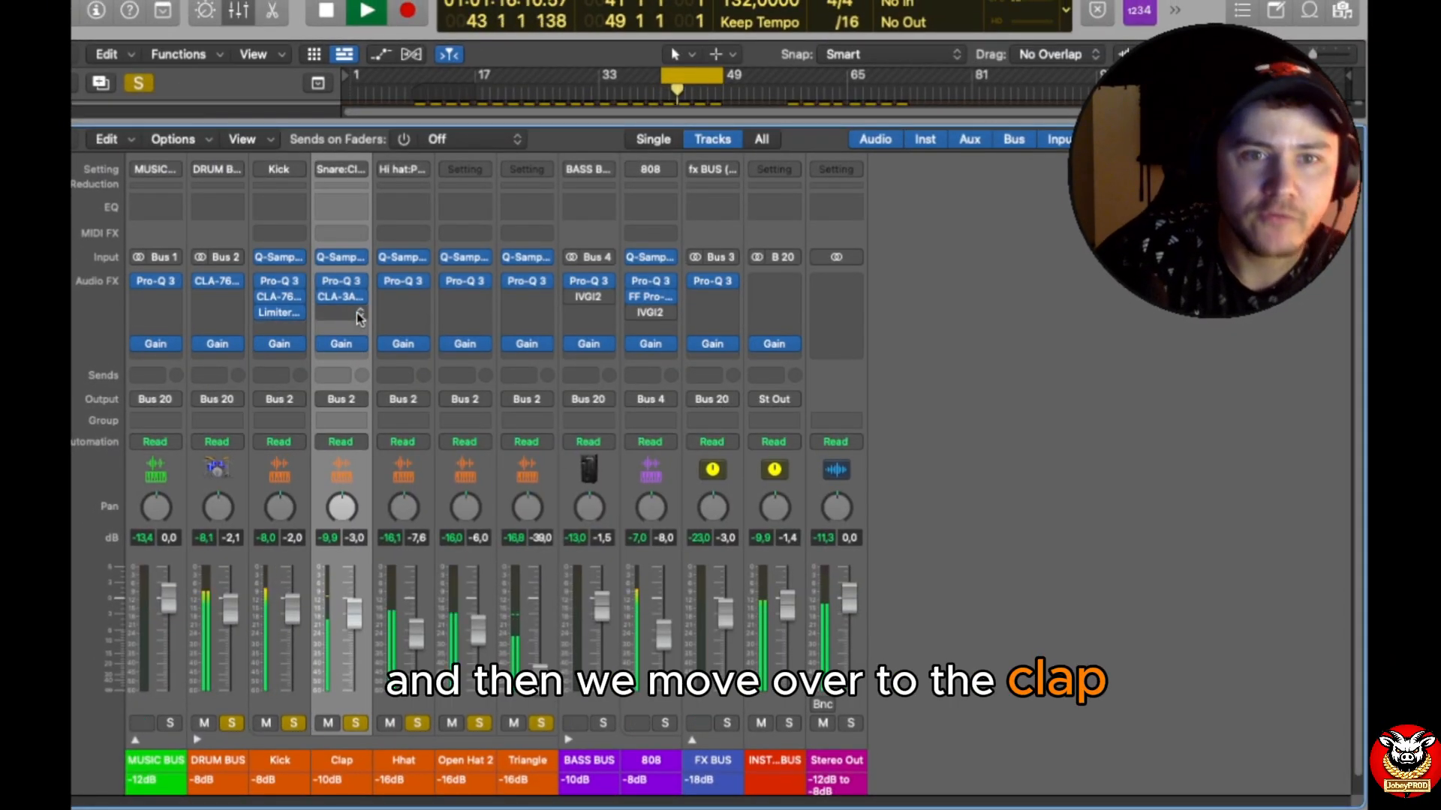
left_click(347, 284)
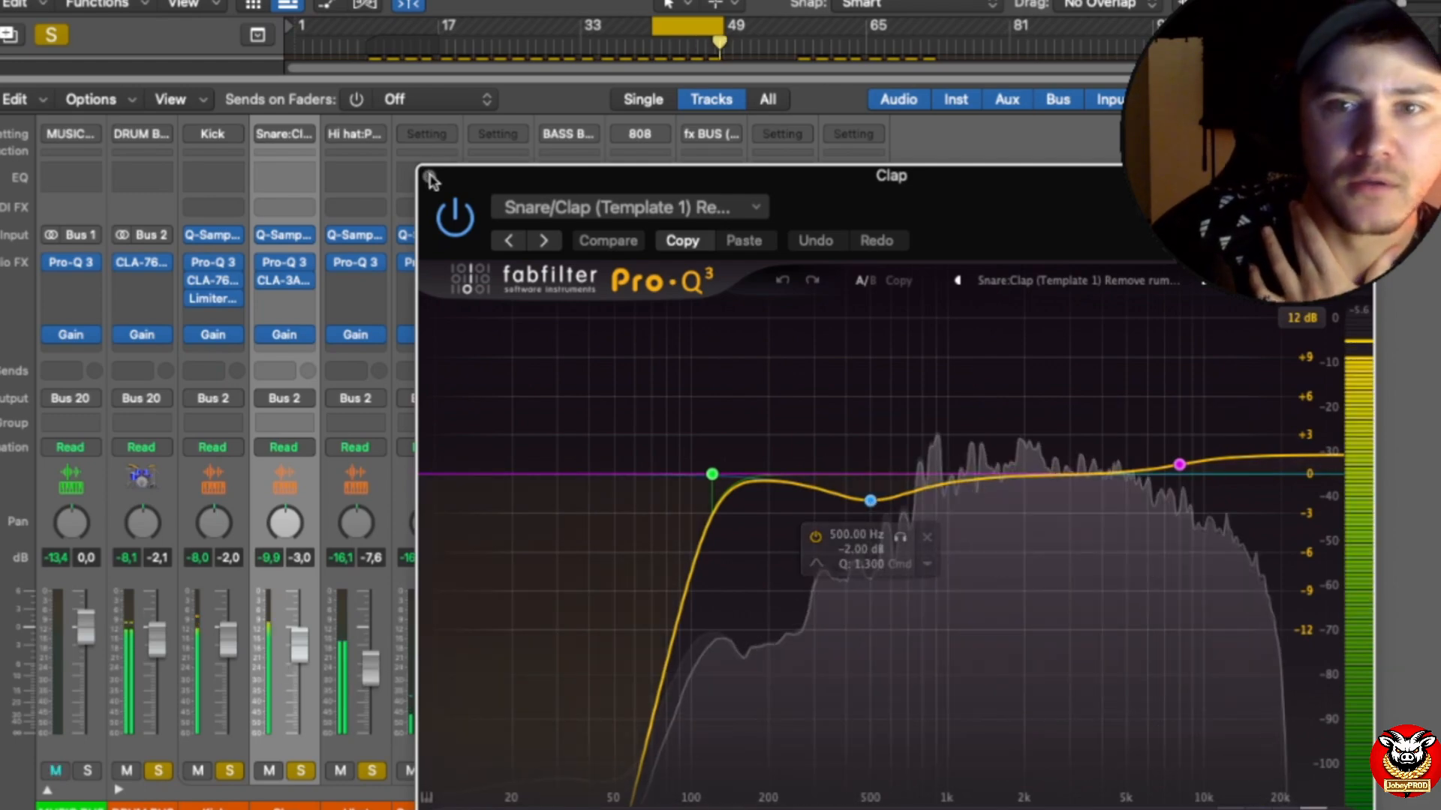
left_click_drag(431, 180, 437, 69)
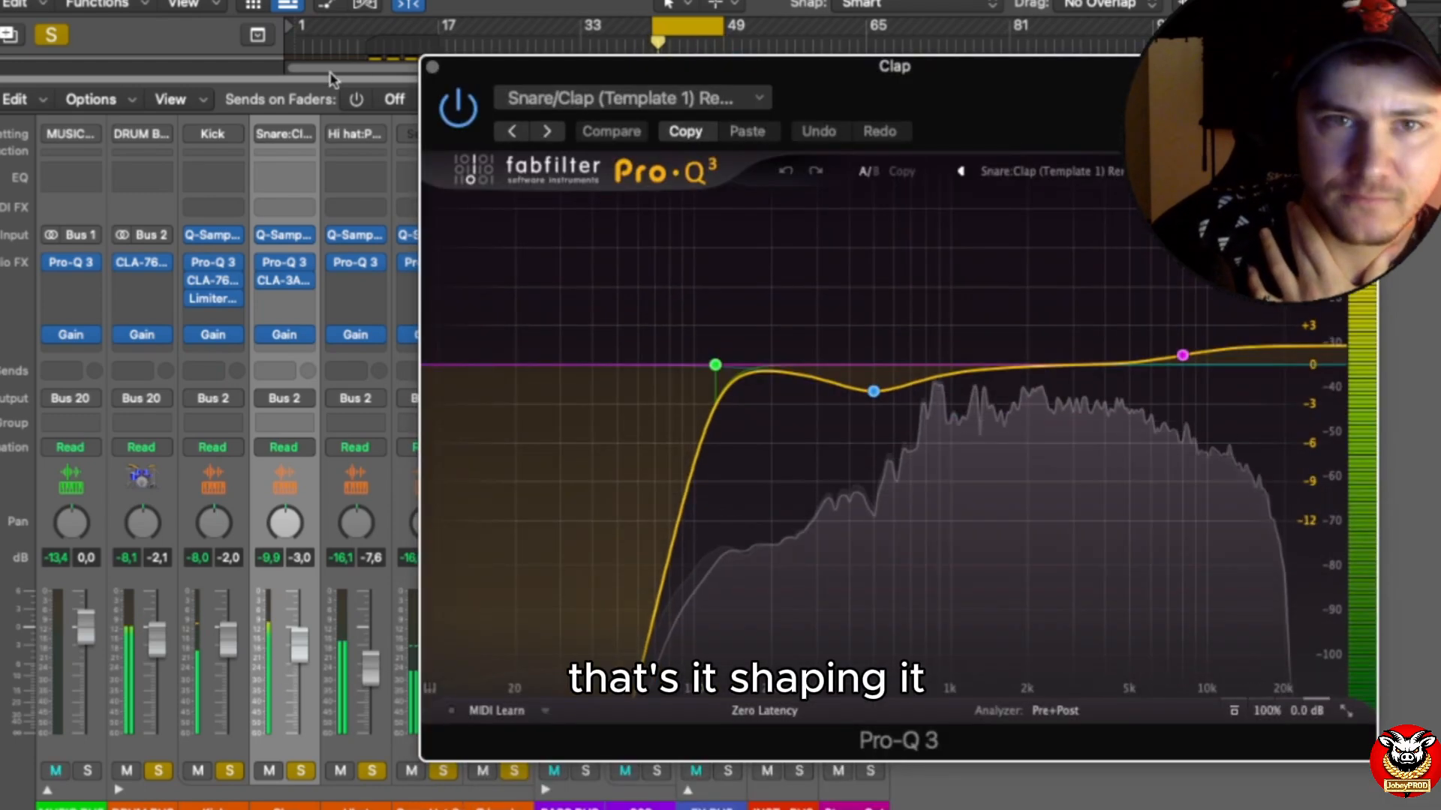
left_click(434, 69)
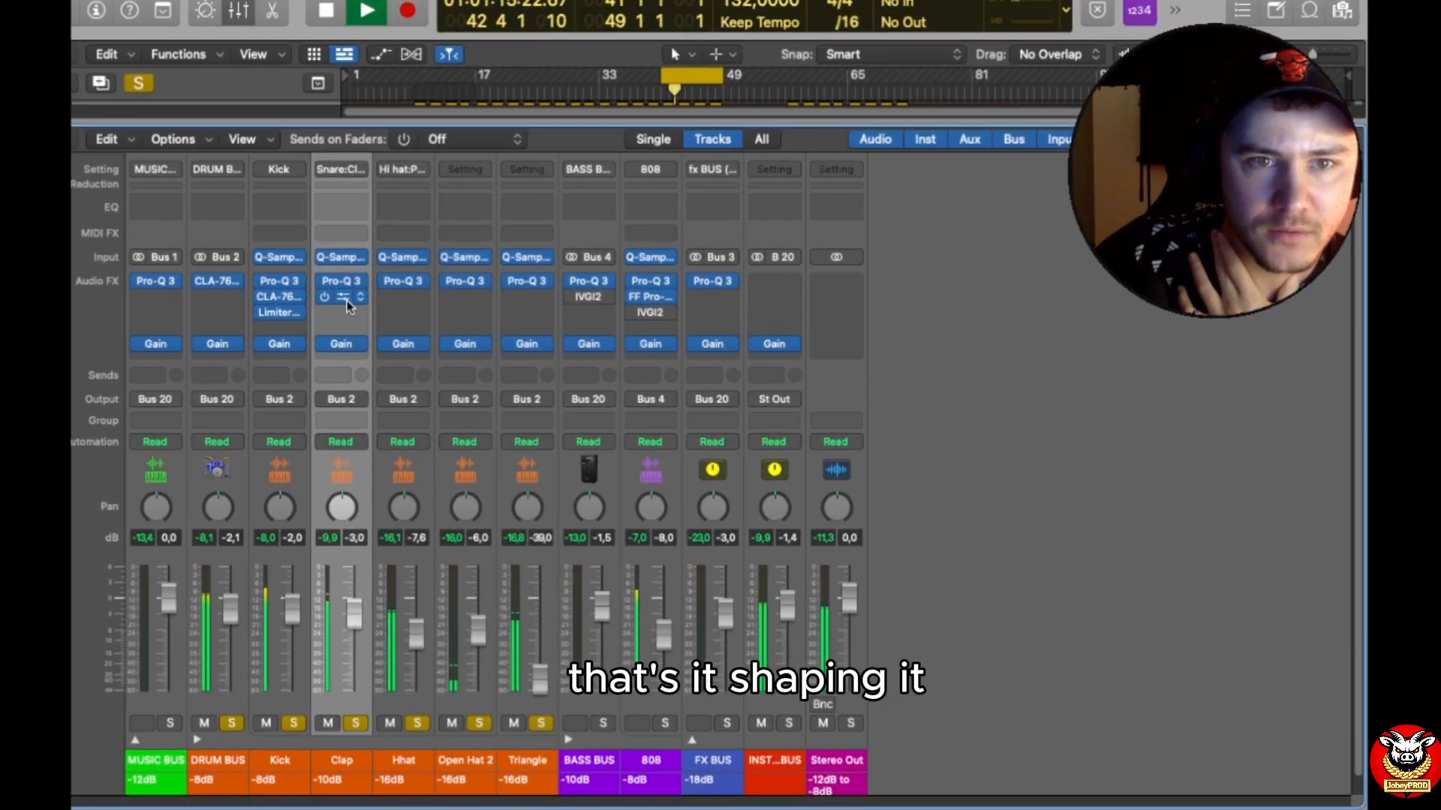
Step: Examine the gain, peak reduction and compressor mode of the CLA-3A on the Clap channel, closing it and the Stereo Out compressor window
left_click(343, 297)
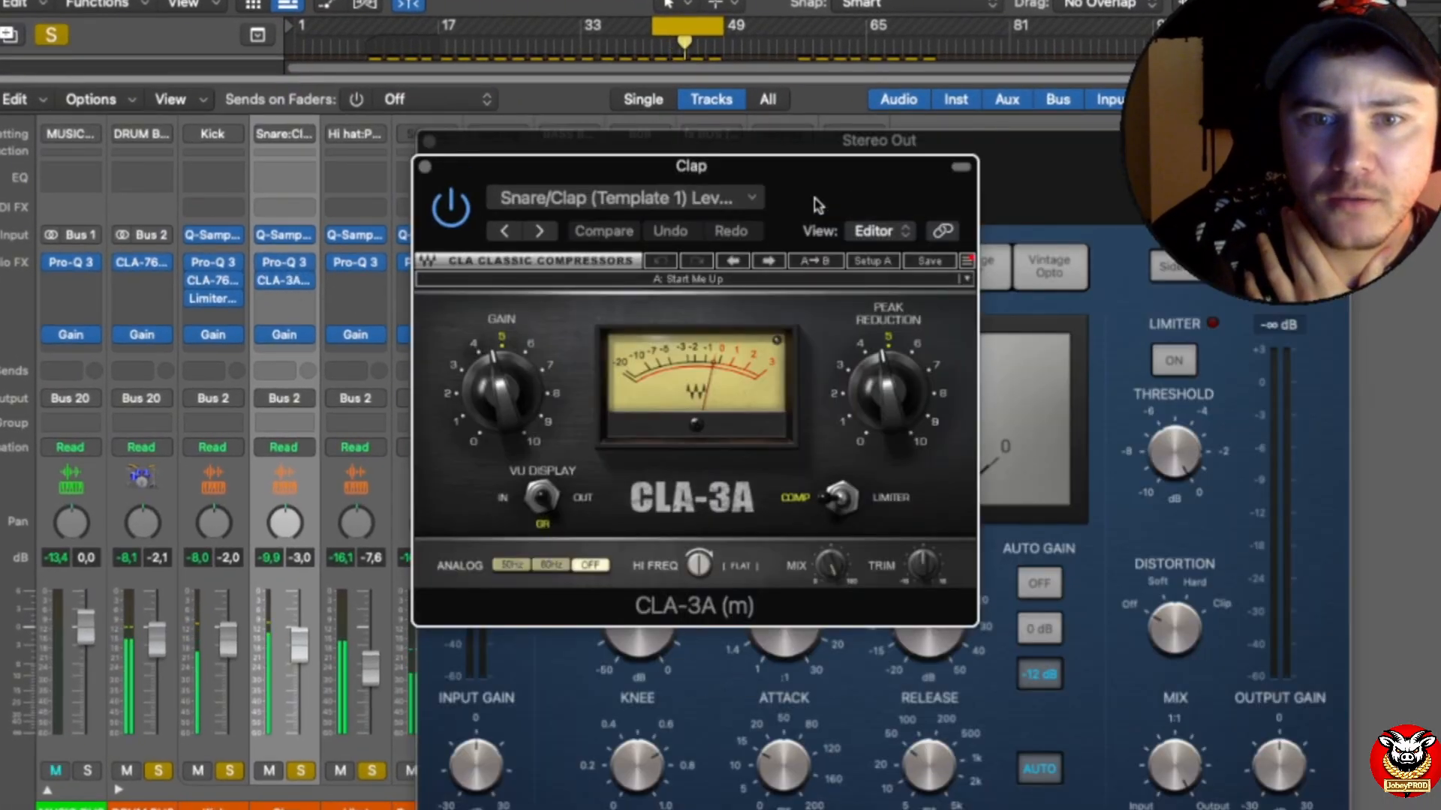
left_click_drag(743, 188, 923, 263)
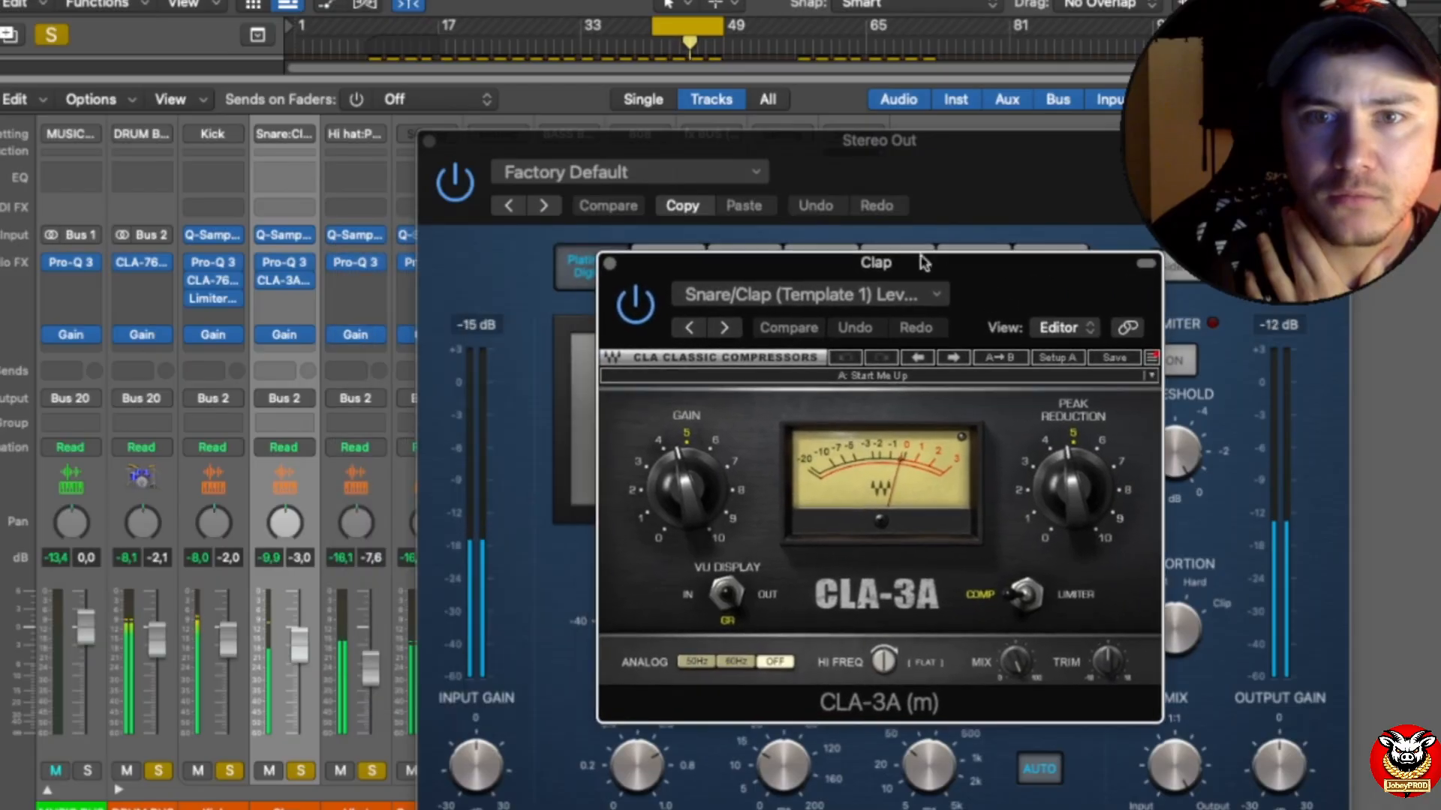
left_click(429, 142)
left_click_drag(620, 264, 606, 165)
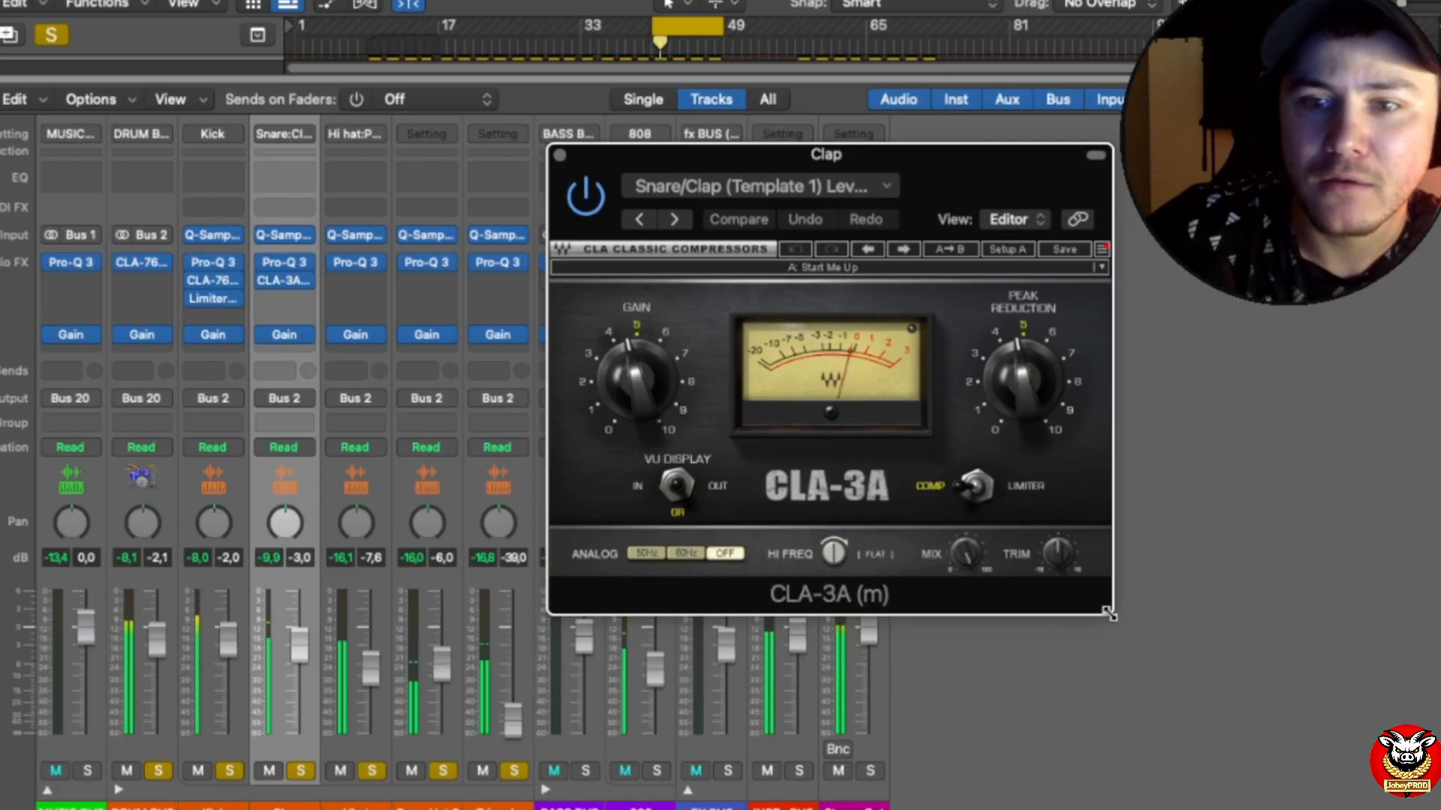
left_click(1013, 223)
left_click_drag(1020, 214, 865, 143)
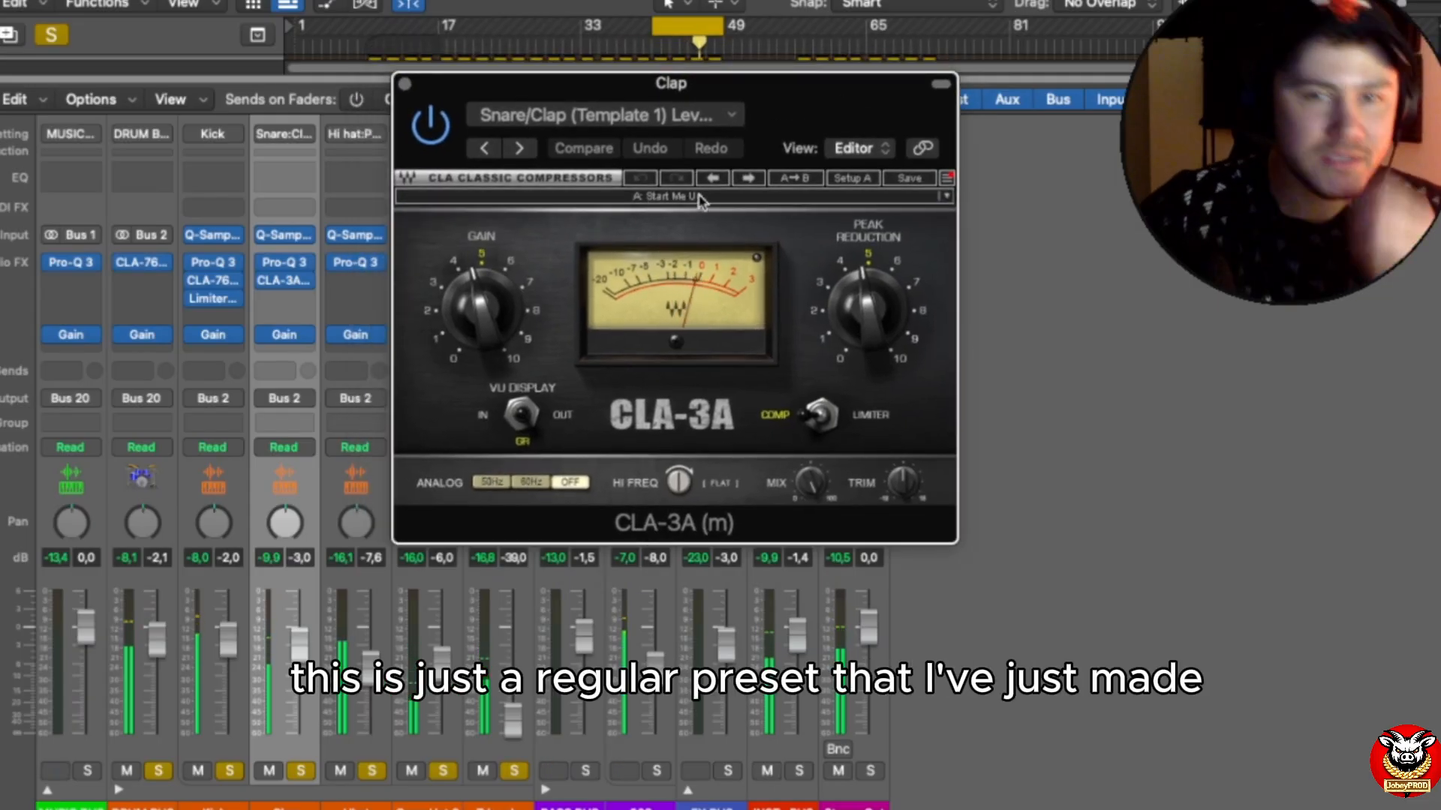
left_click(406, 85)
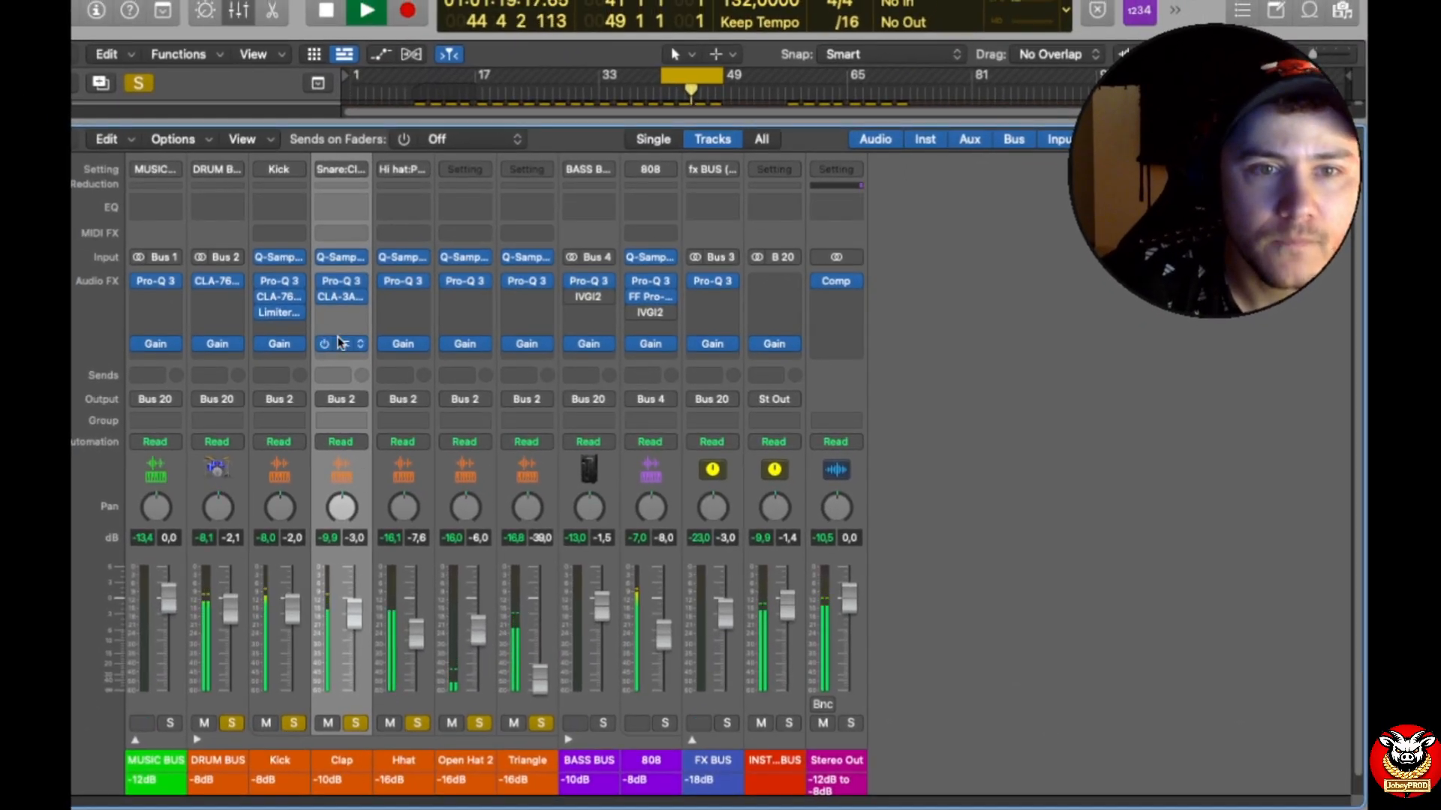
Step: Select the Hhat channel, examine the low cut and high-frequency dip in its Pro-Q 3, and close the plug-in
left_click(409, 644)
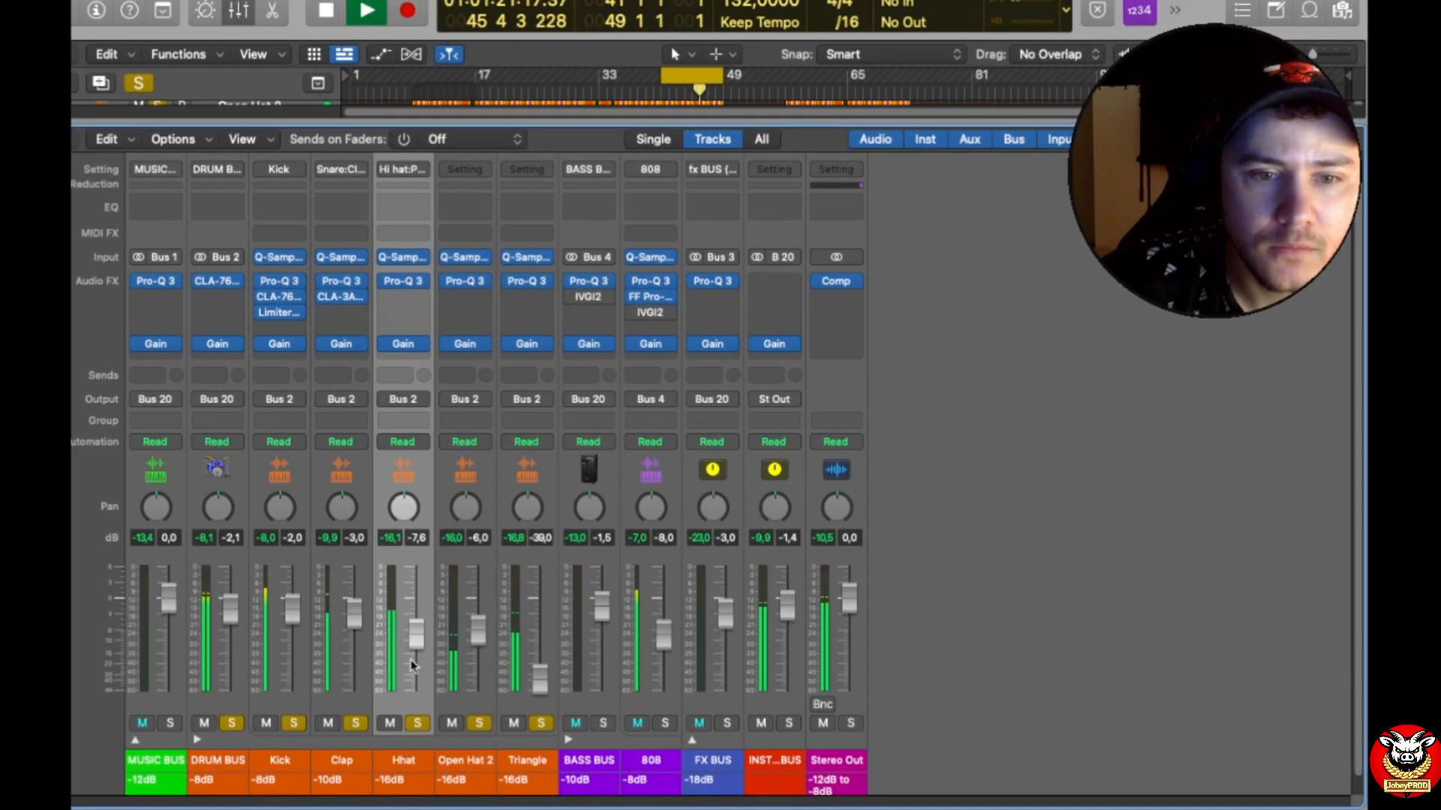
left_click(406, 281)
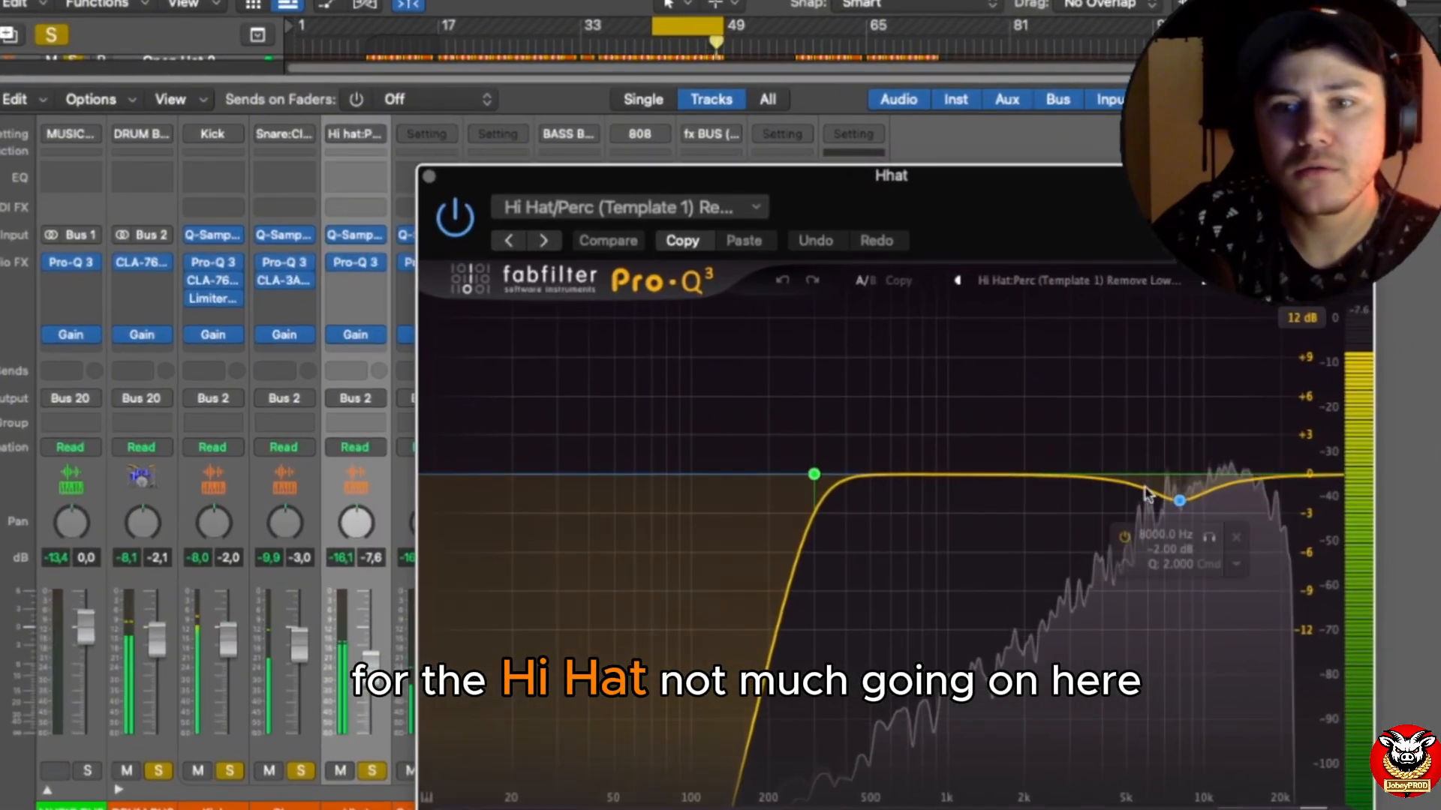
mouse_move(1181, 502)
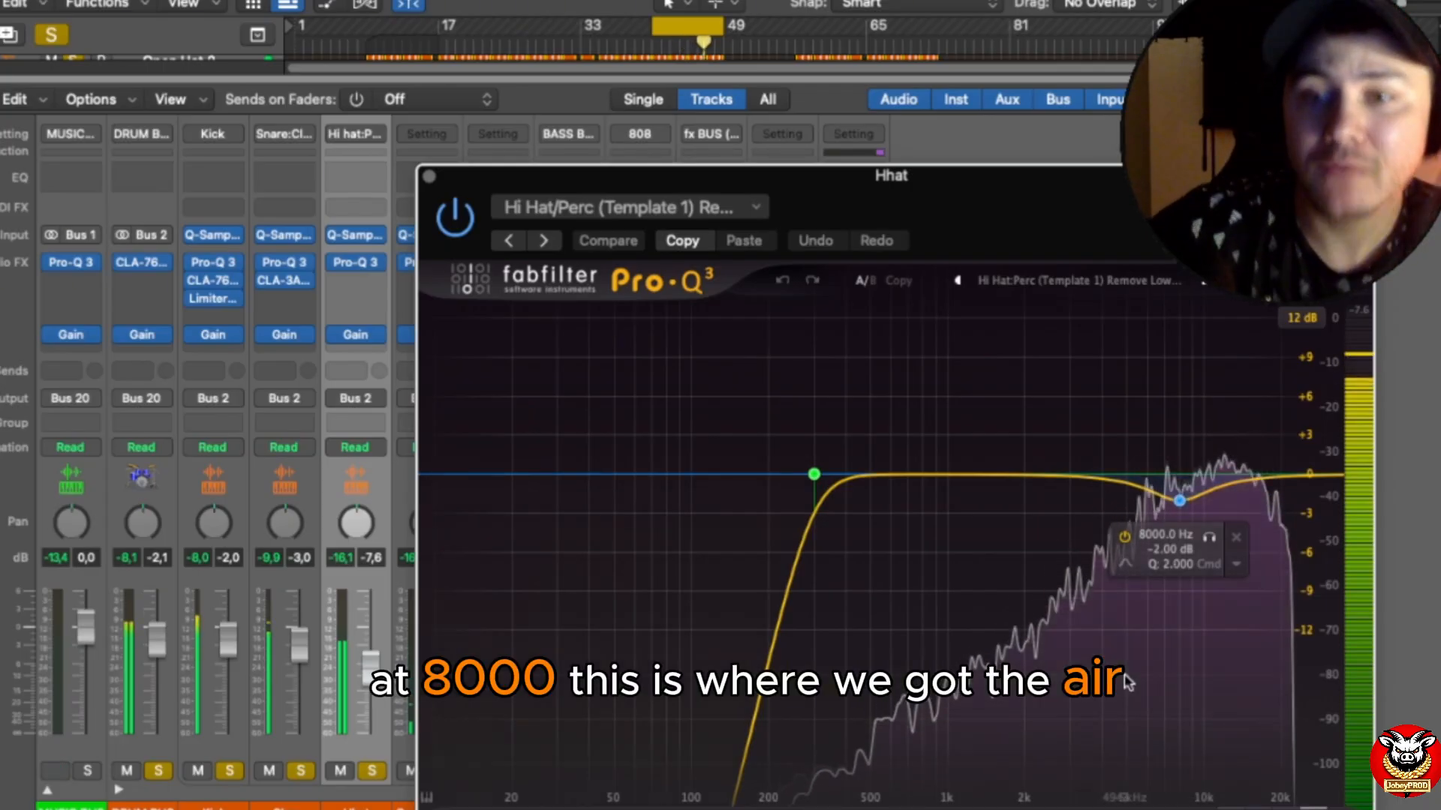
left_click_drag(977, 223, 949, 121)
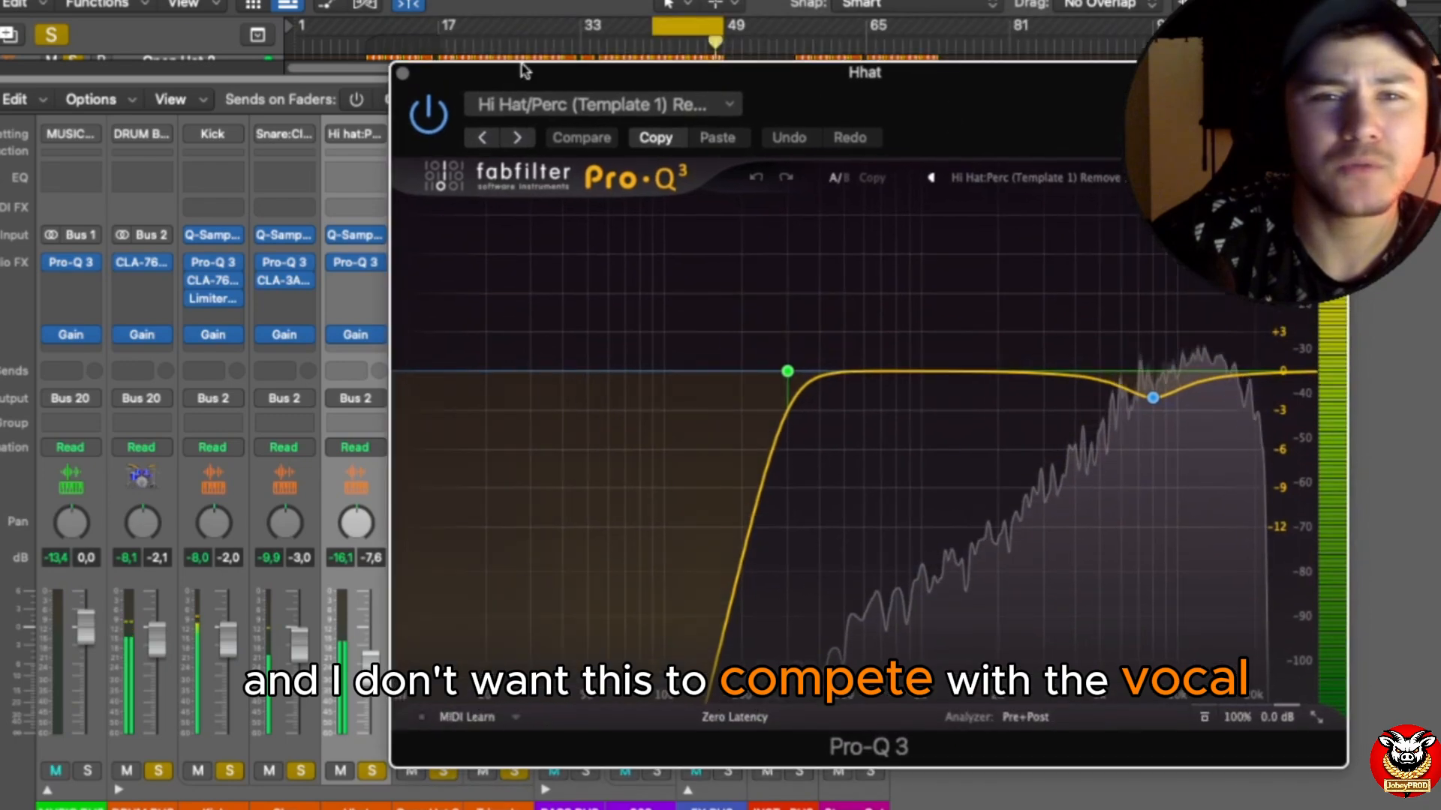
left_click(402, 74)
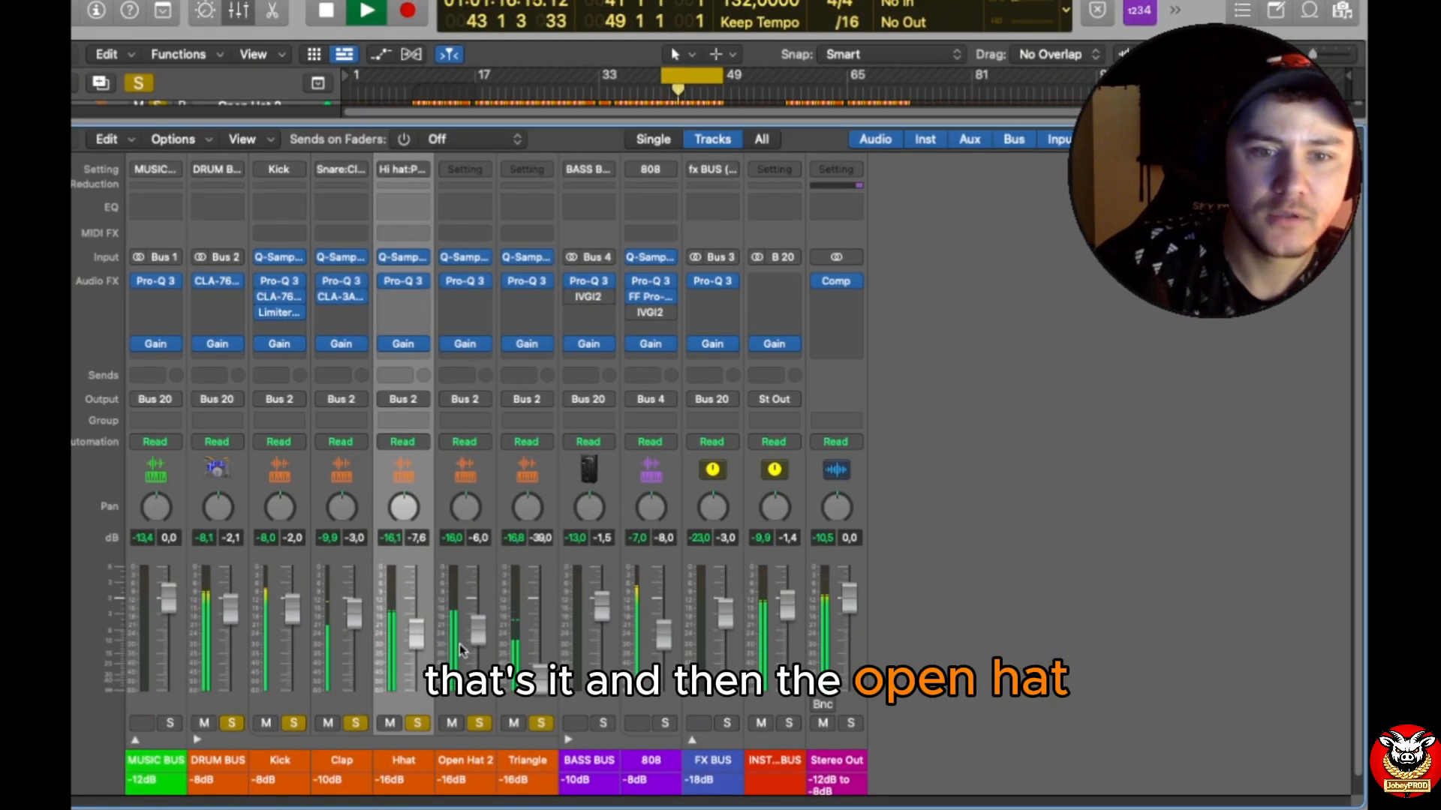
Step: Select the Open Hat 2 channel, examine the low cut and high-frequency dip in its Pro-Q 3, and close it
left_click(460, 621)
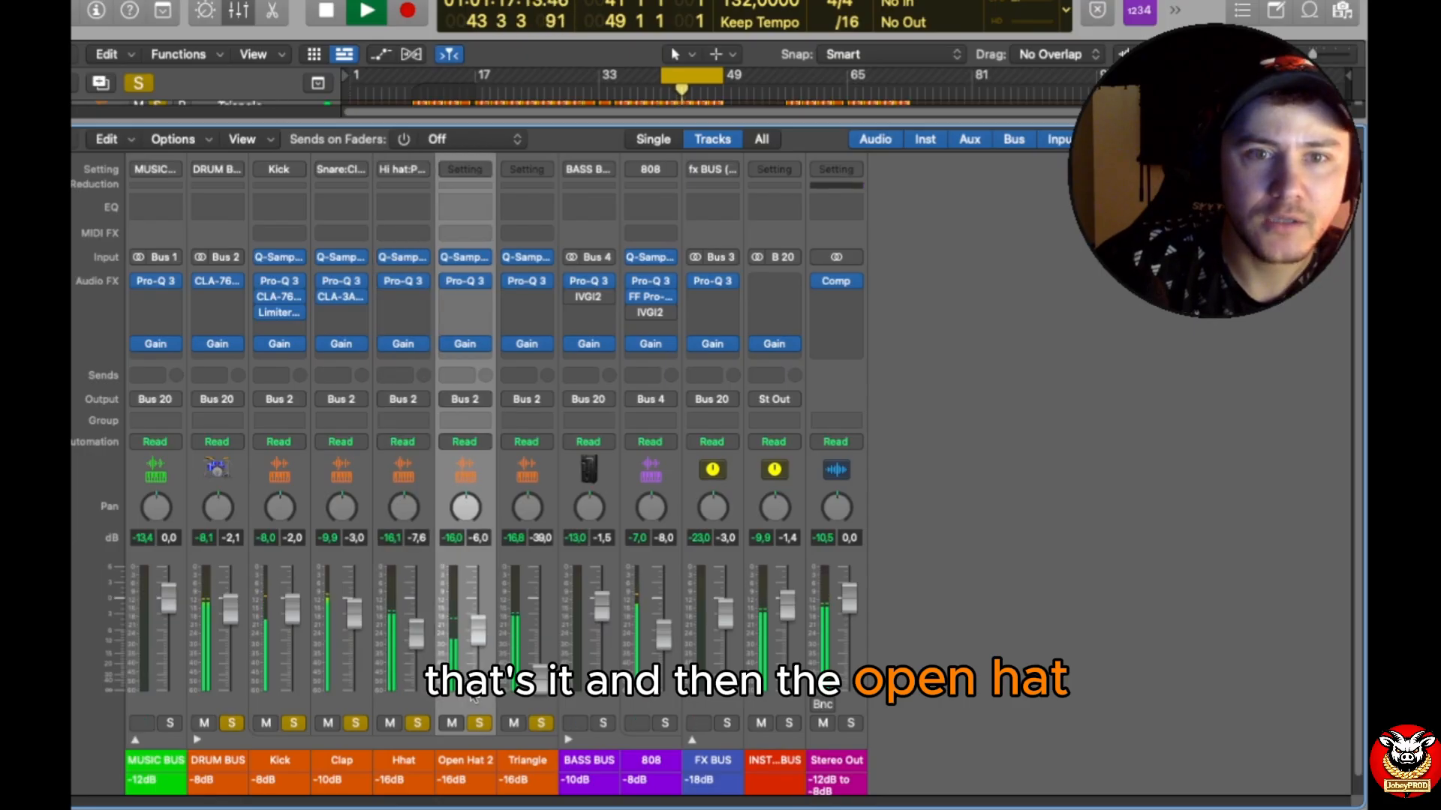
left_click(468, 280)
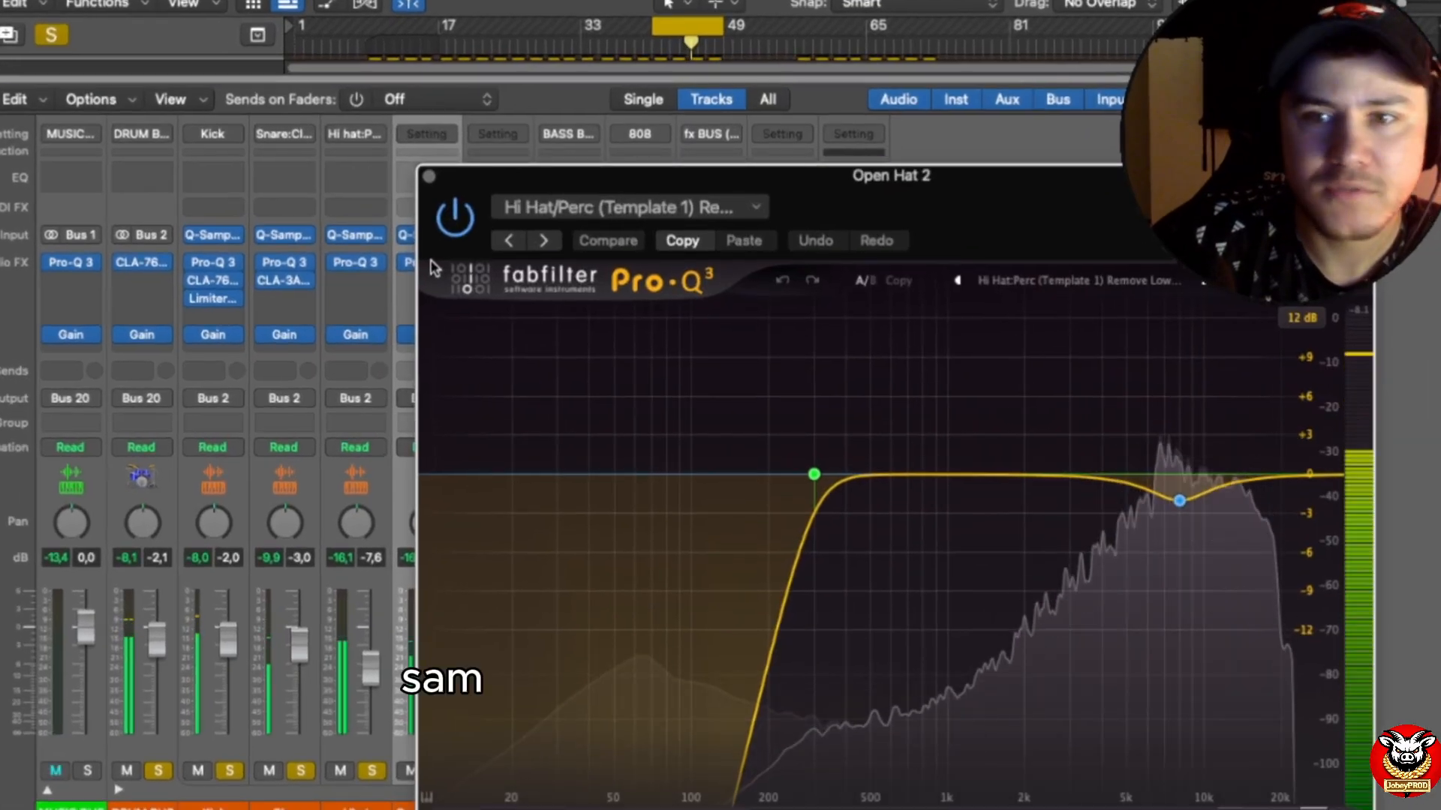
mouse_move(1181, 504)
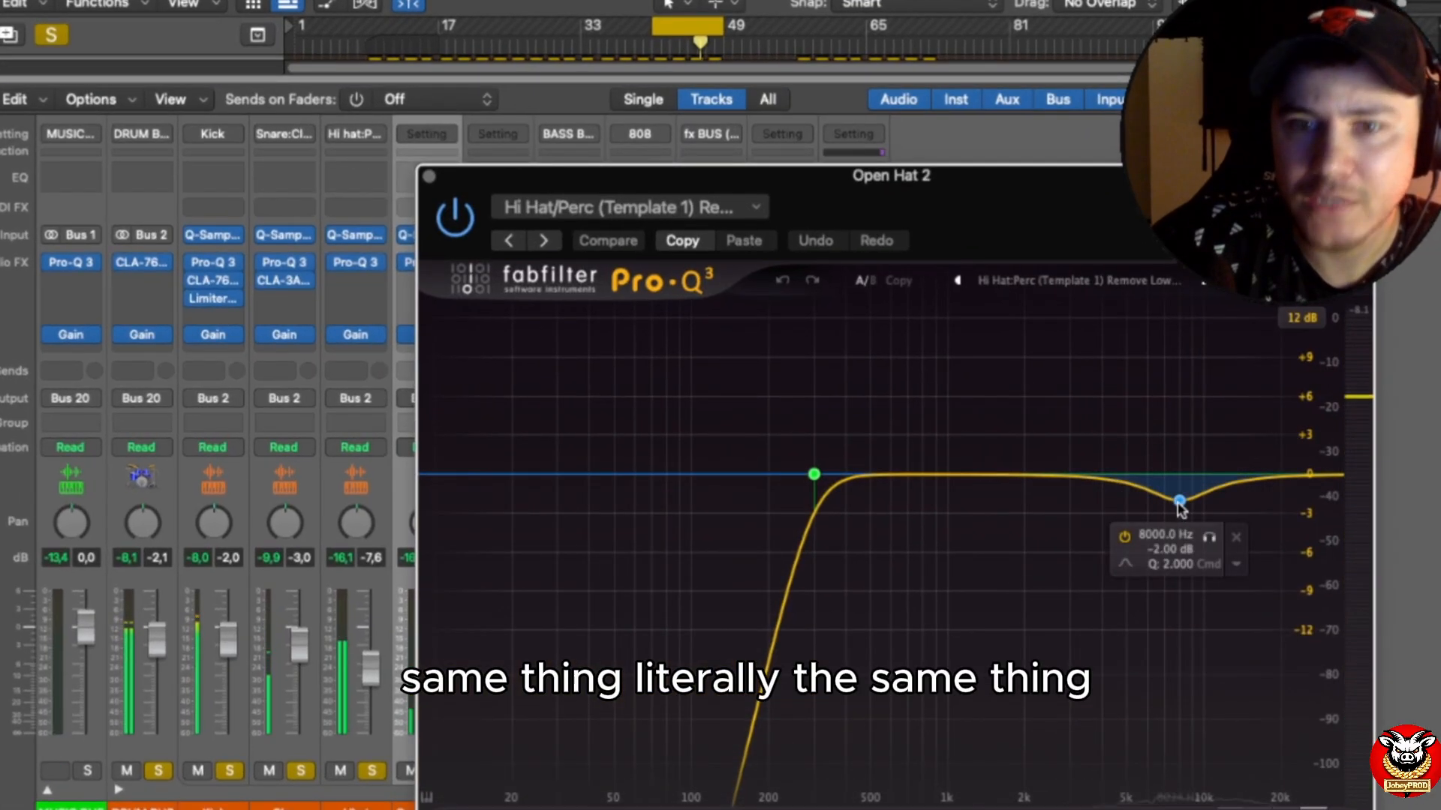
left_click(429, 180)
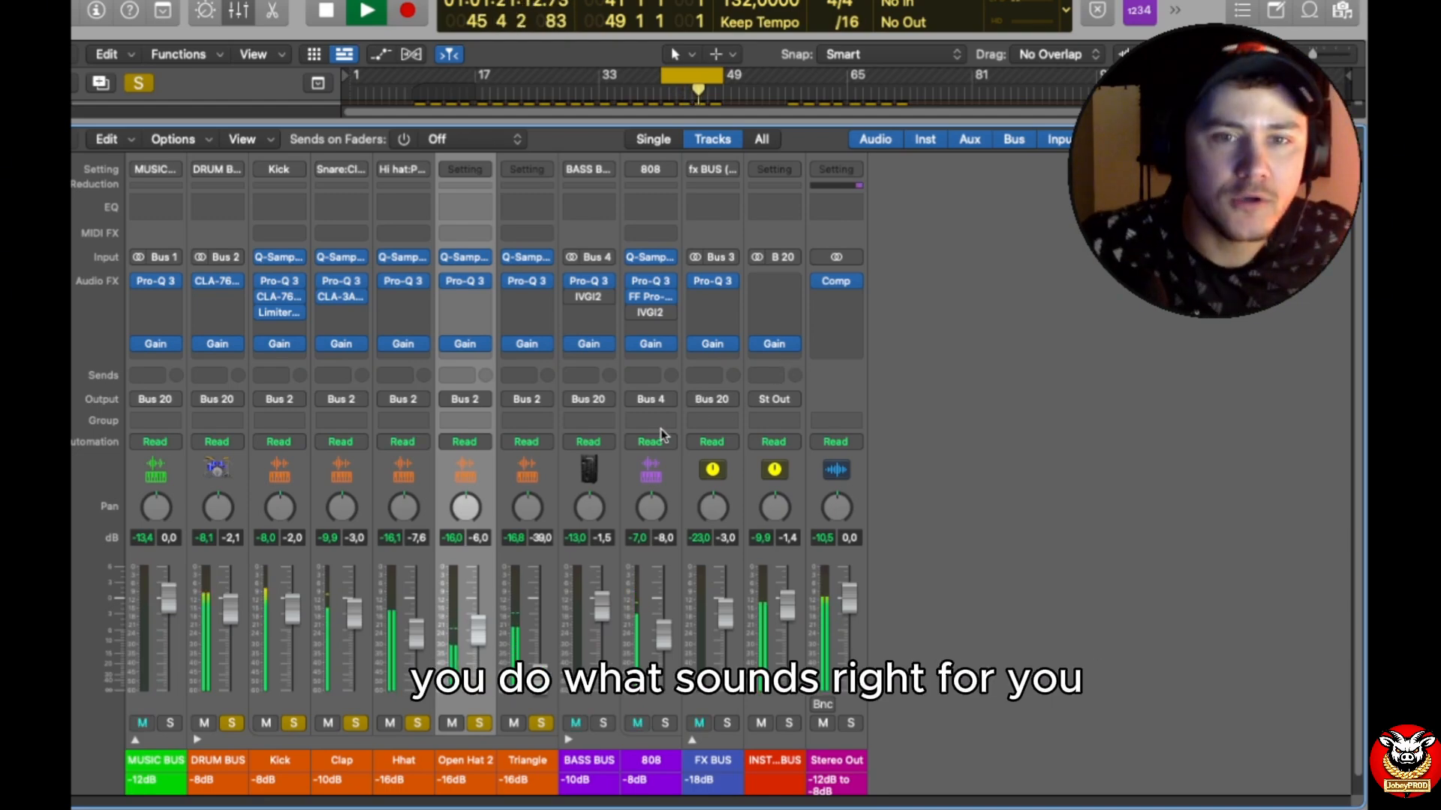
Step: Select the Triangle channel, examine both filter bands in its Pro-Q 3, and close the plug-in
left_click(526, 548)
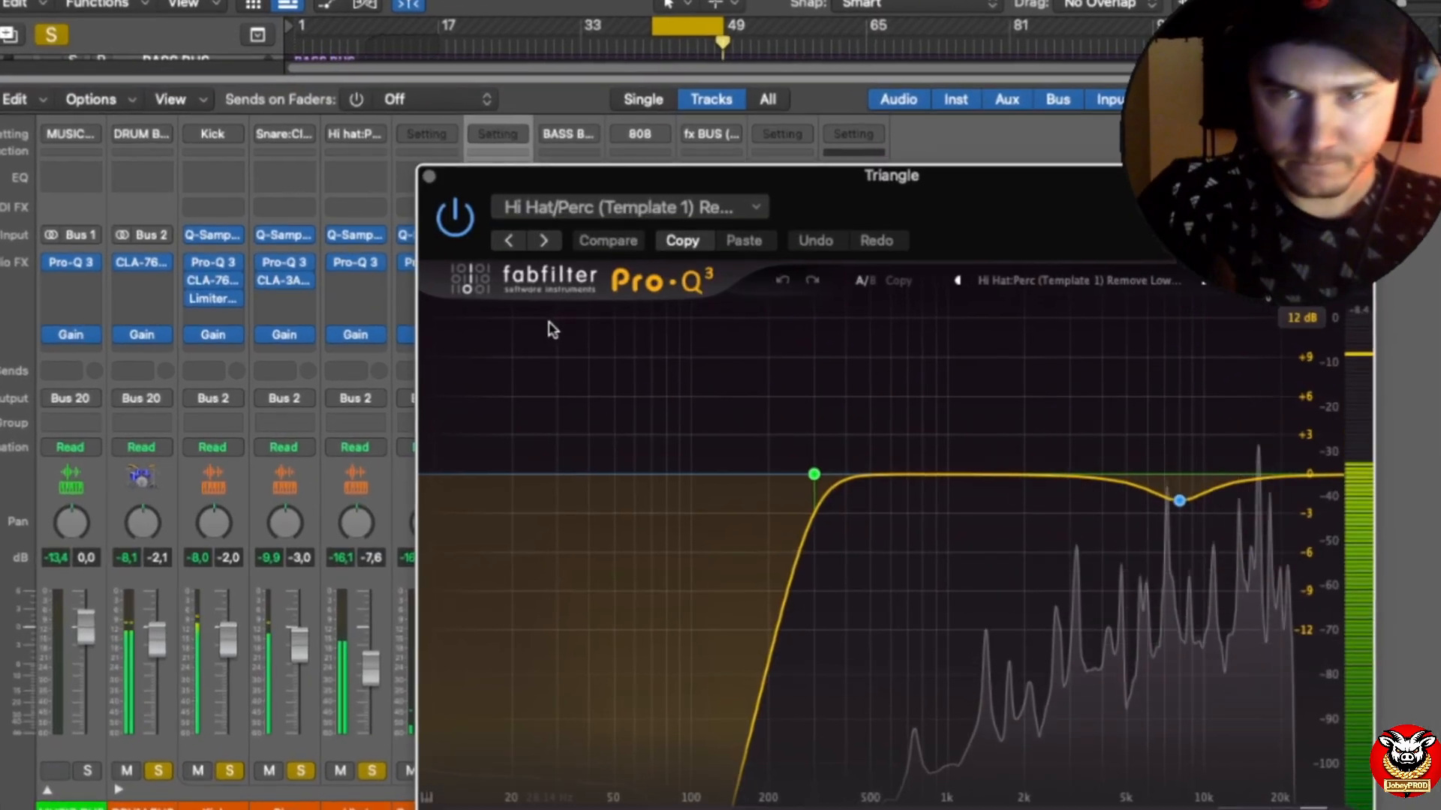
mouse_move(1120, 486)
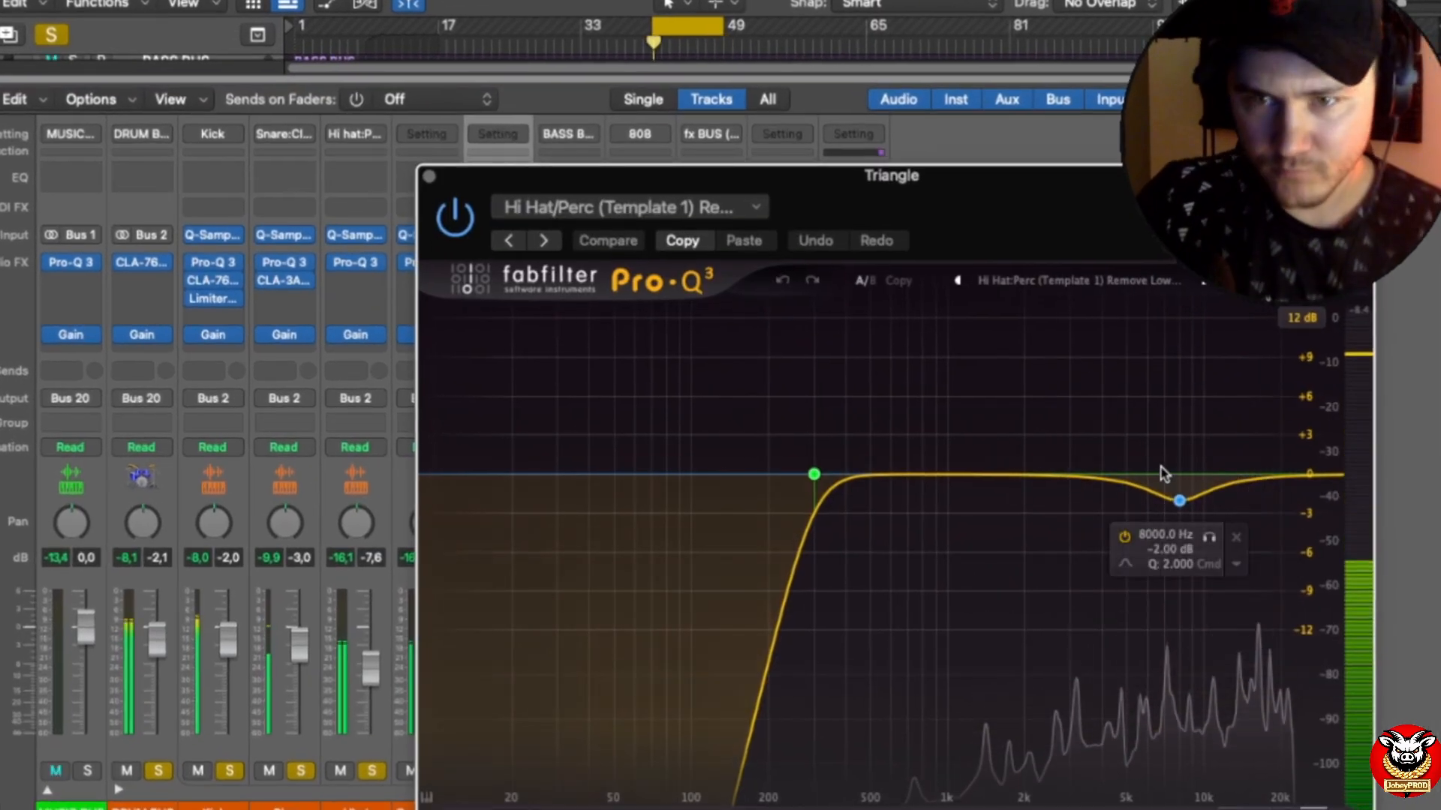
mouse_move(853, 484)
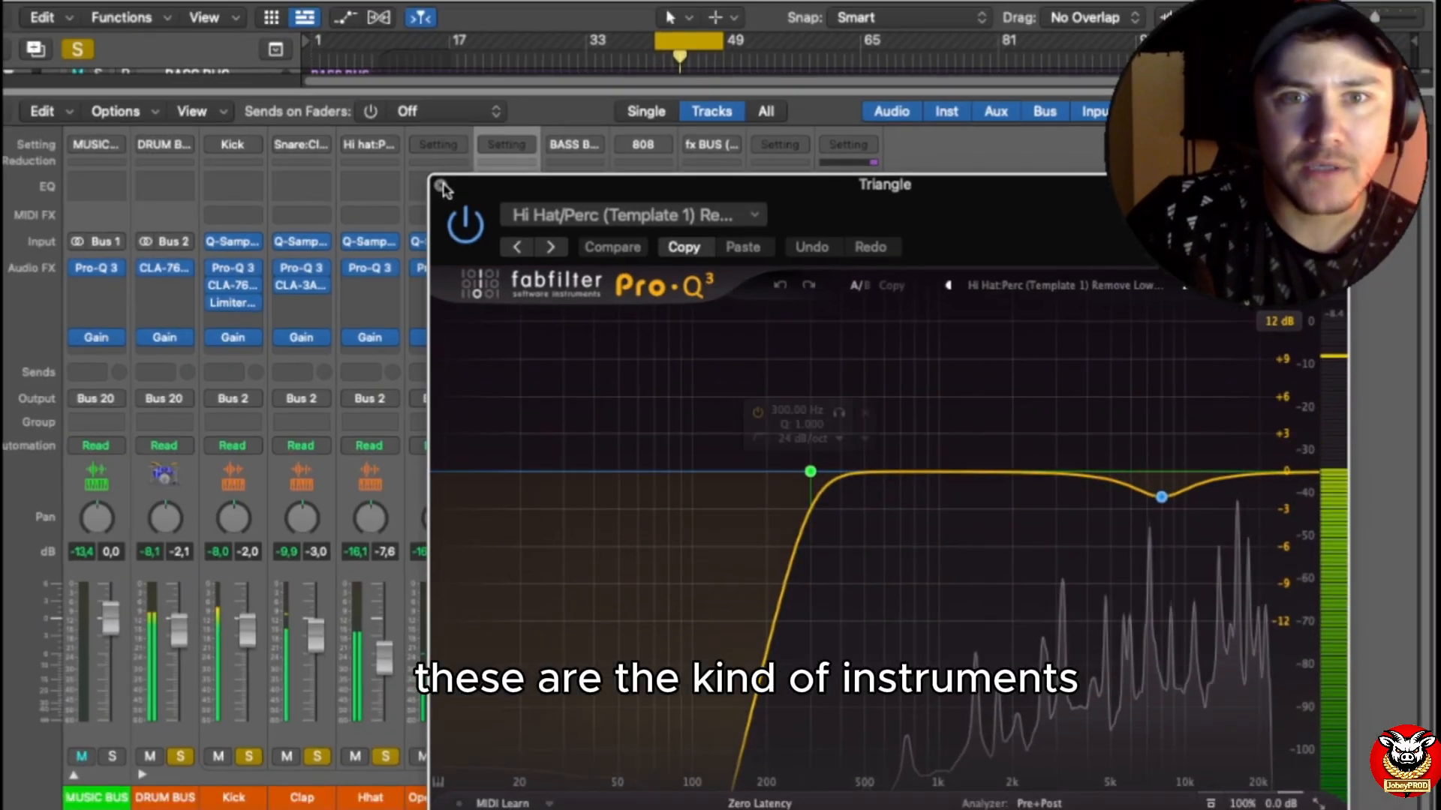
left_click(427, 180)
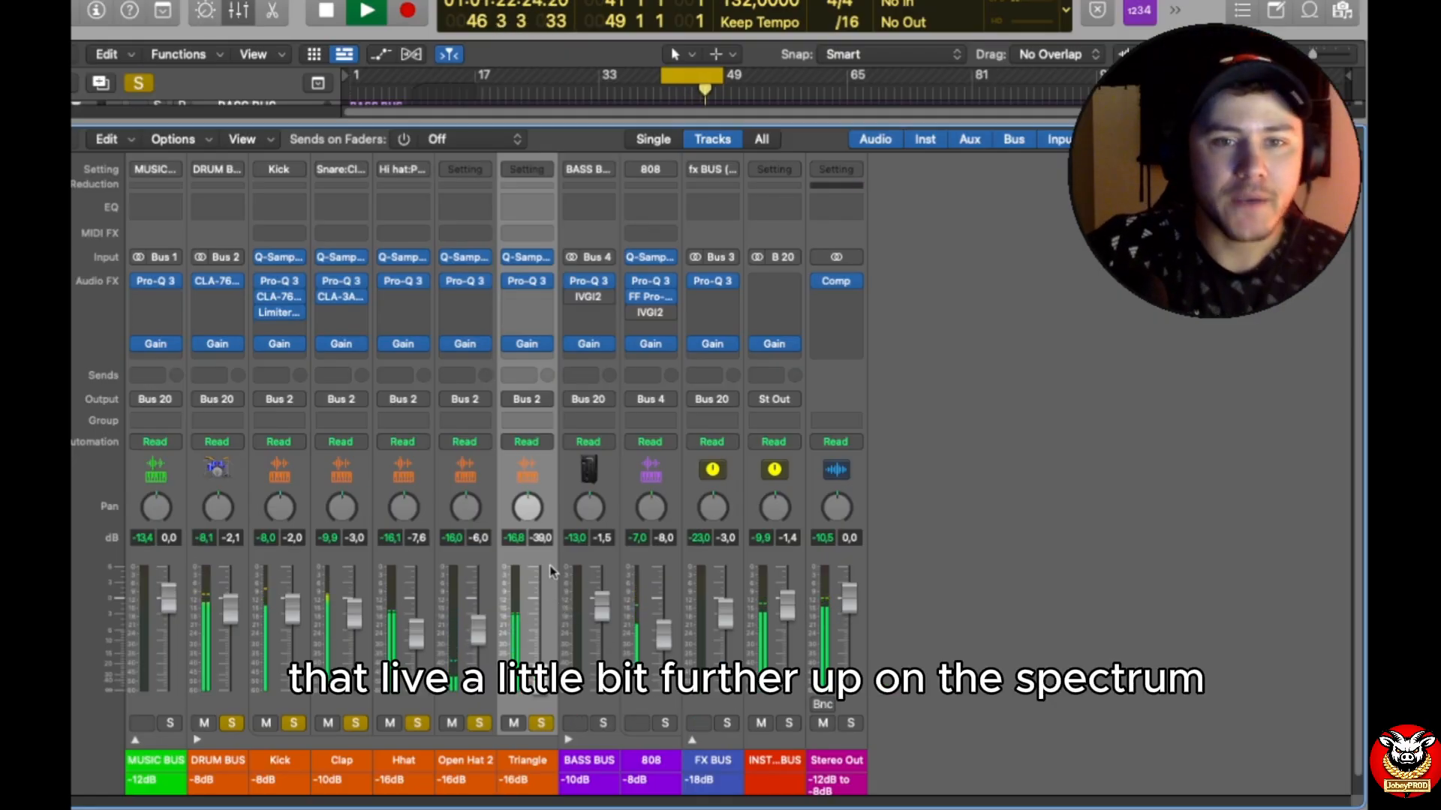
Step: Collapse the DRUM BUS channels and show IVGI2 on the BASS BUS in its graphical interface
left_click(197, 740)
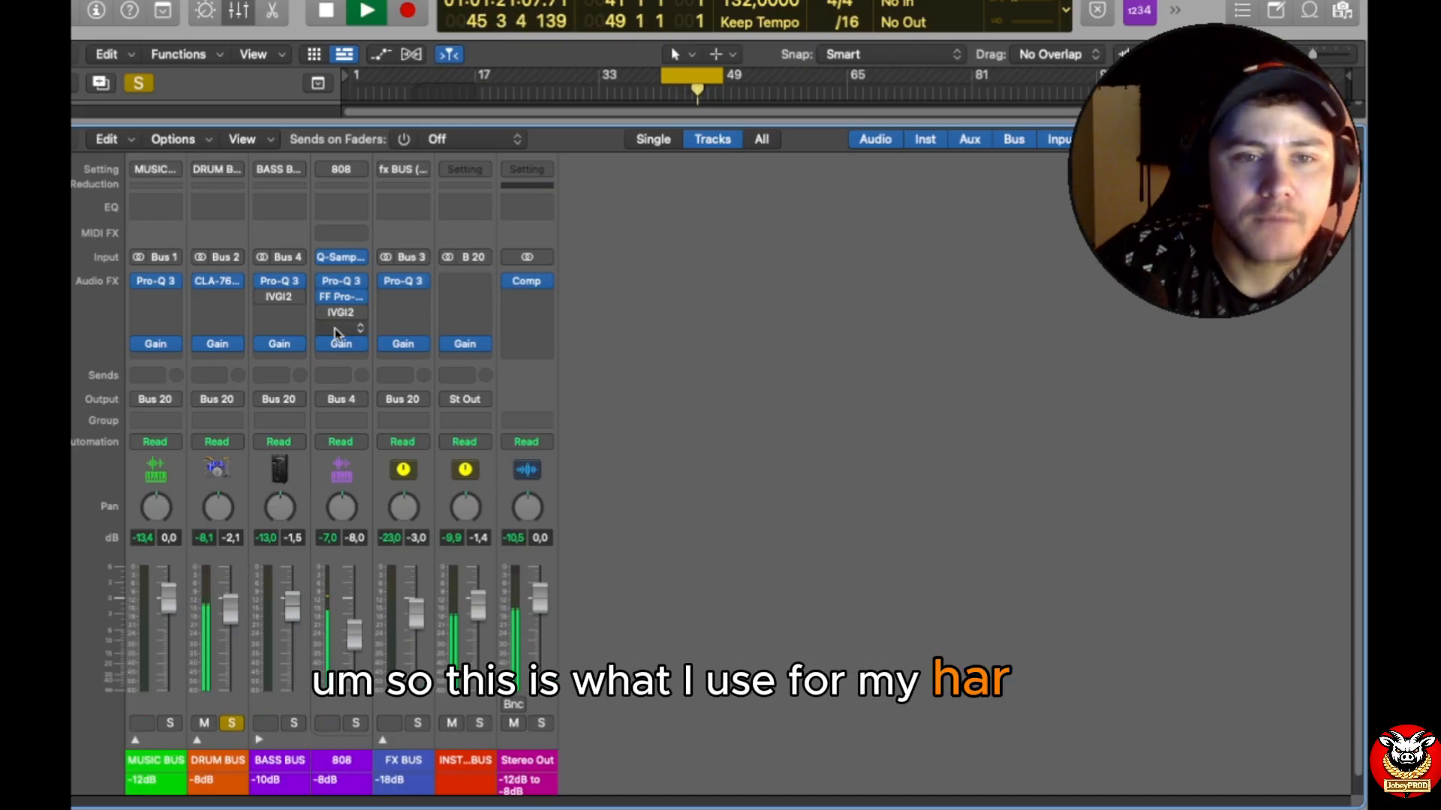
left_click(284, 299)
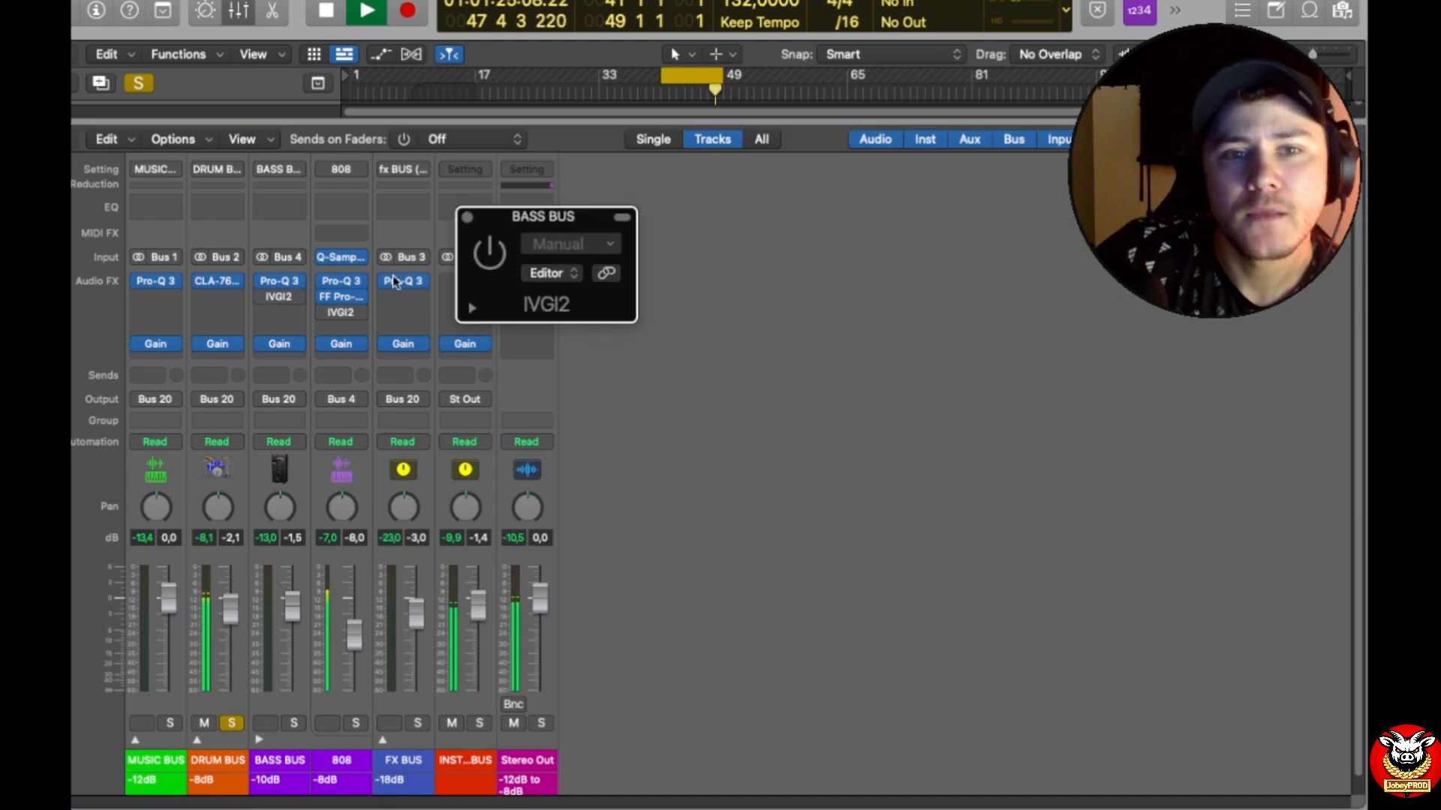
left_click(576, 274)
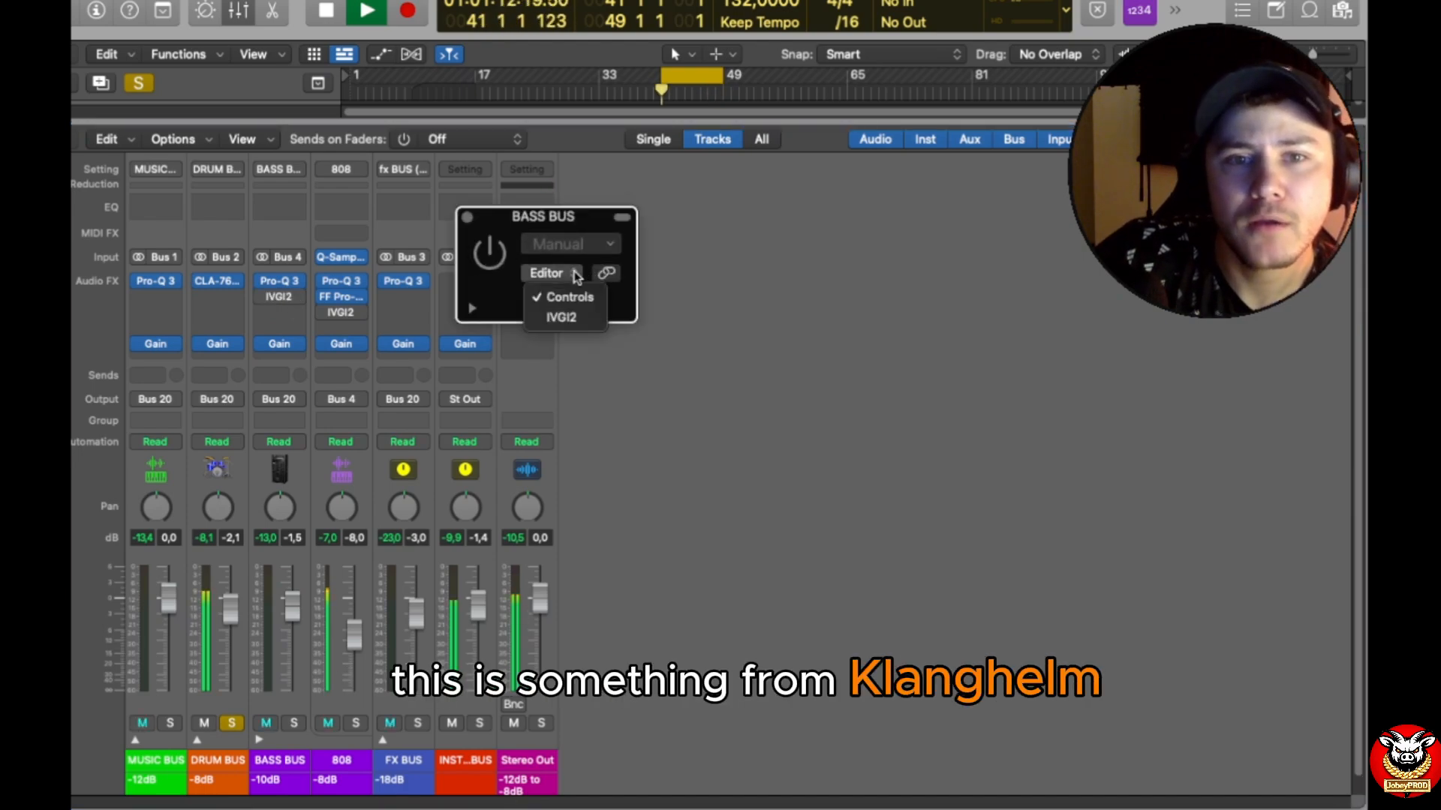
left_click(580, 316)
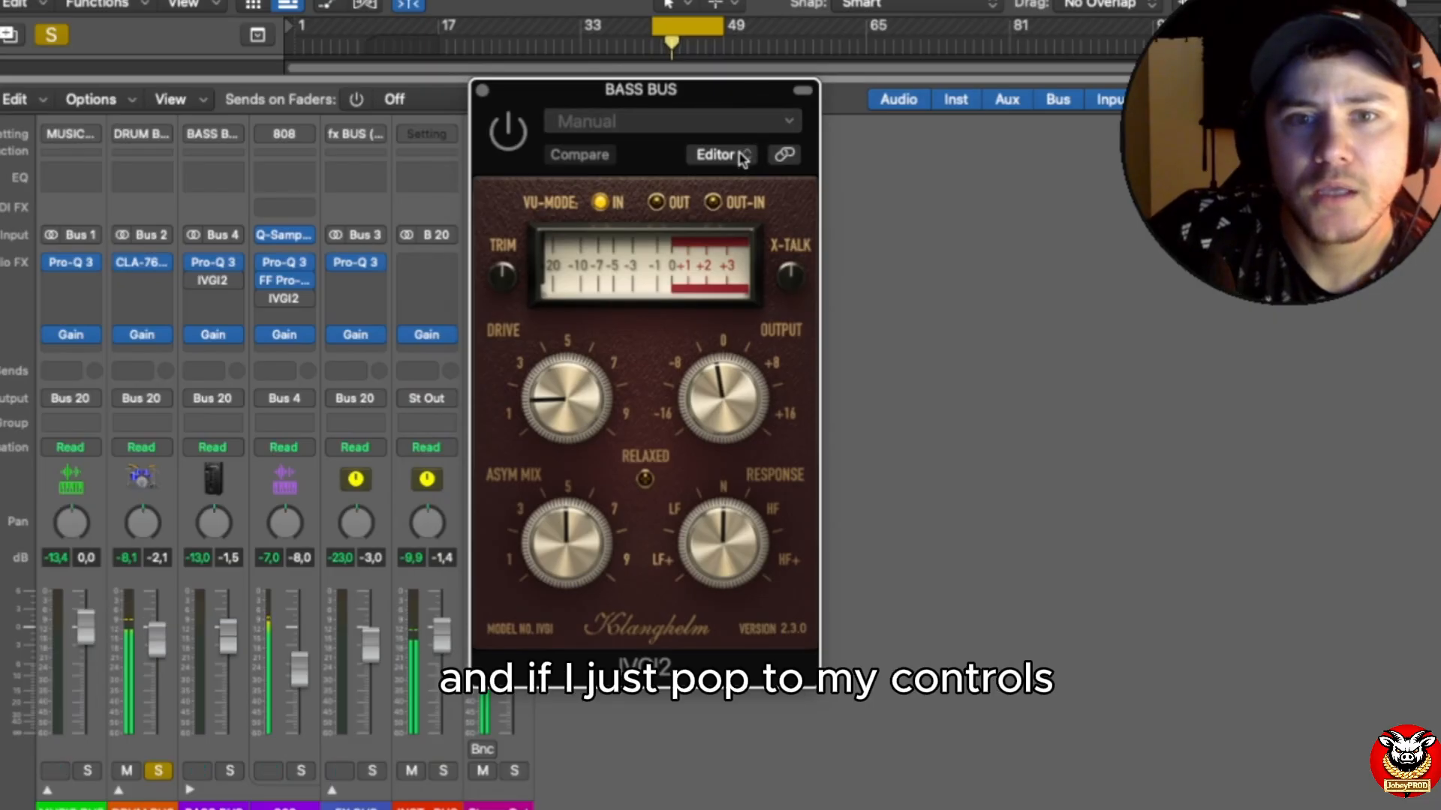
Step: Examine the BASS BUS IVGI2 drive, output and asymmetry values in the Controls view, restore the graphical interface, and close it
left_click(743, 152)
left_click(747, 182)
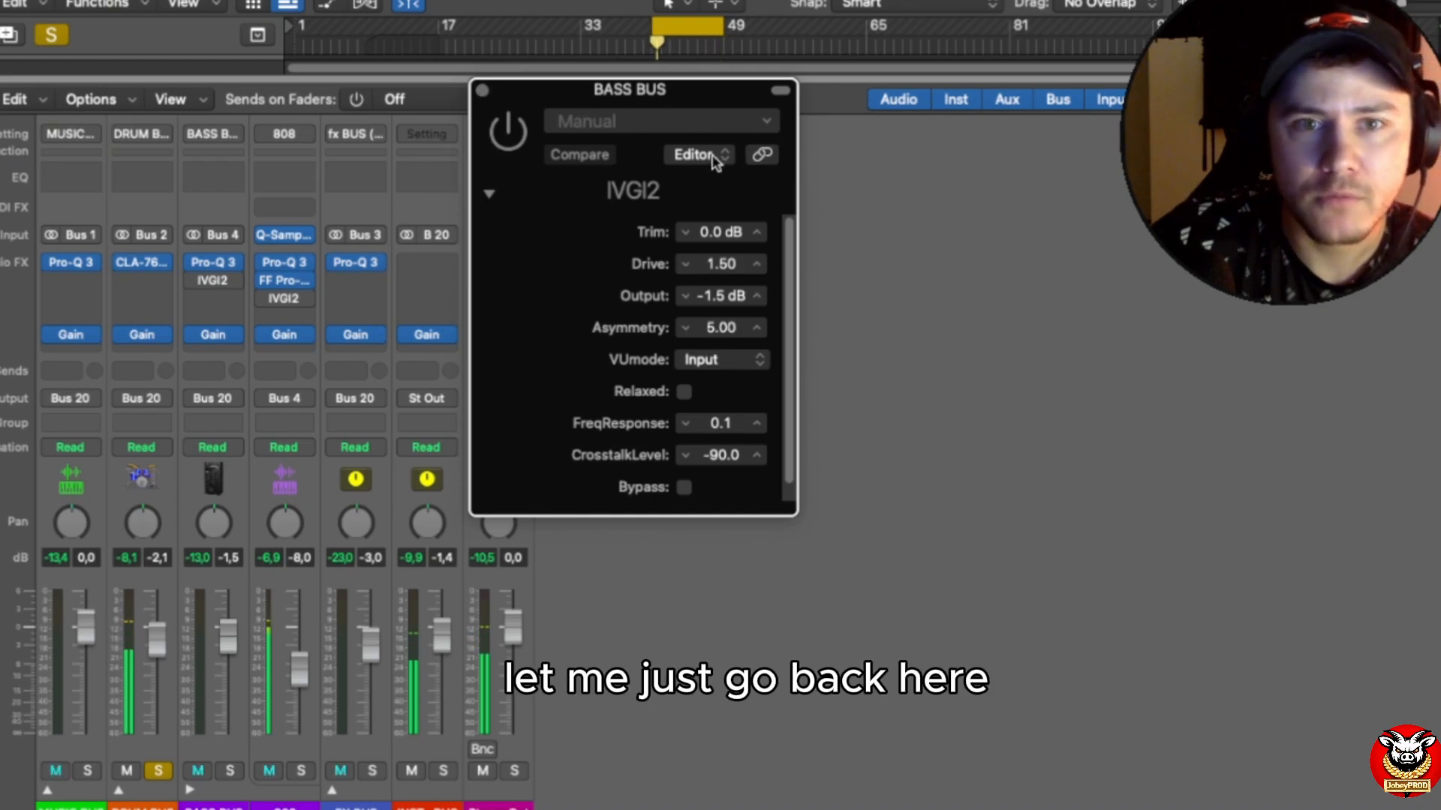
left_click(715, 155)
left_click(714, 207)
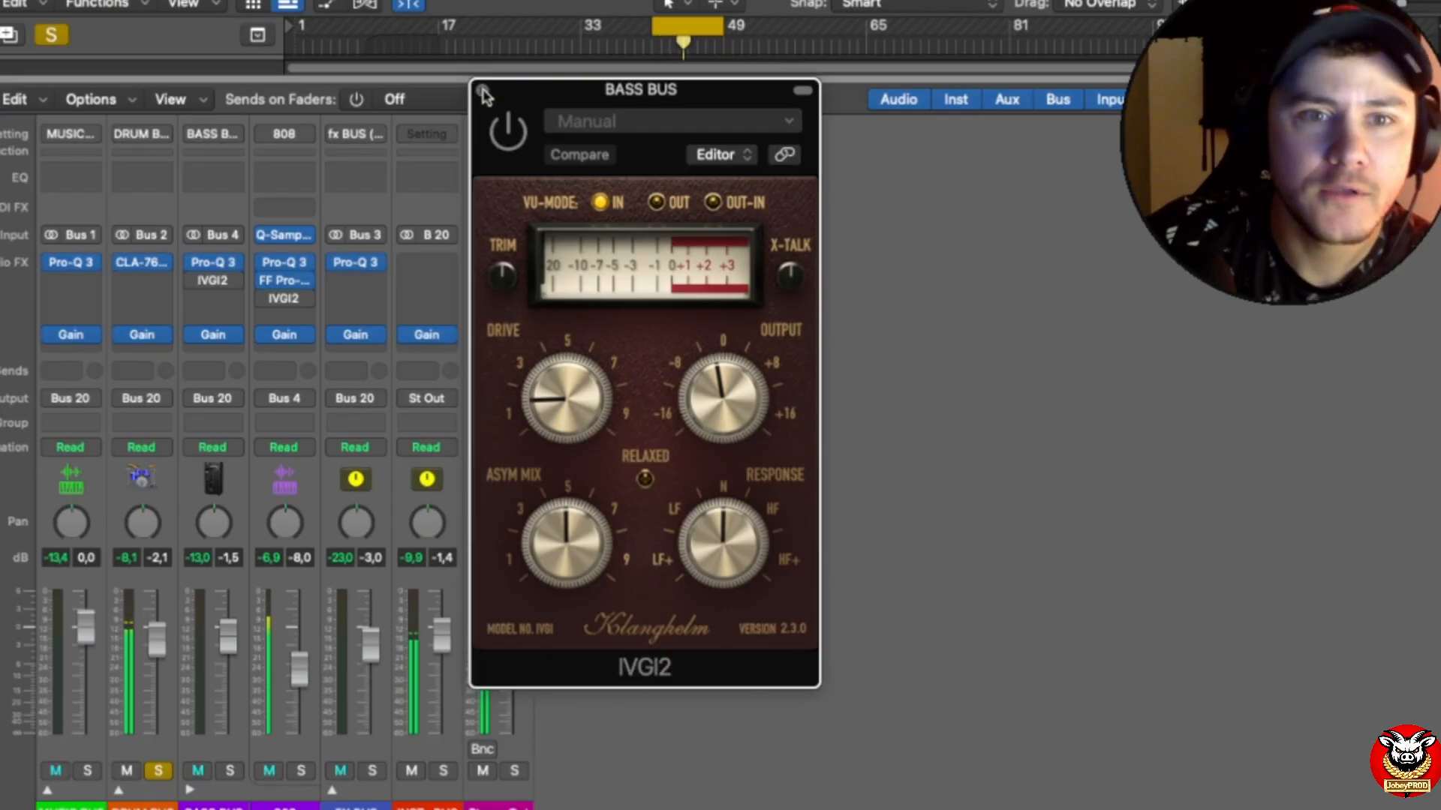
left_click(483, 94)
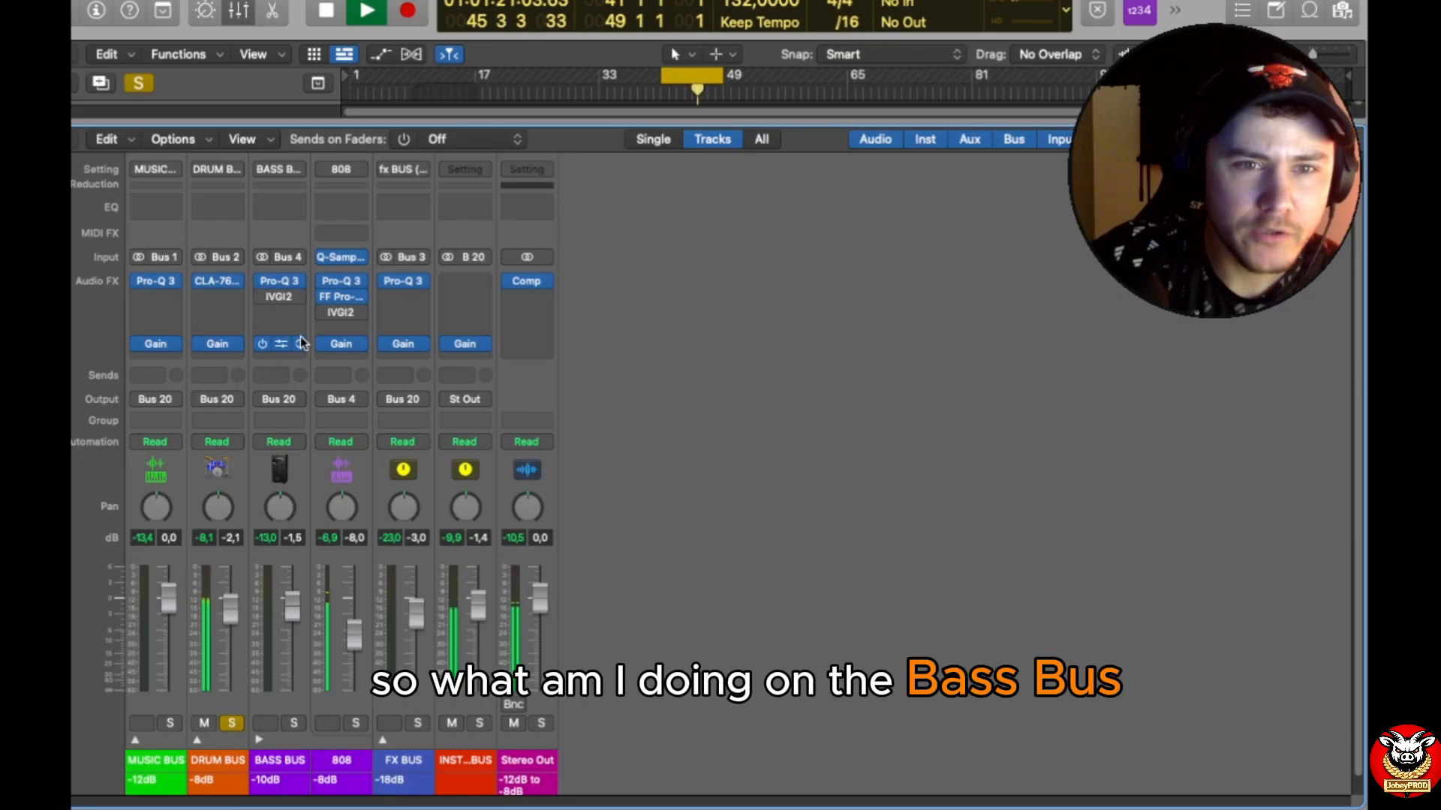
Step: Examine the low-mid dip in the BASS BUS Pro-Q 3 and move its window clear of the channel strips
left_click(281, 284)
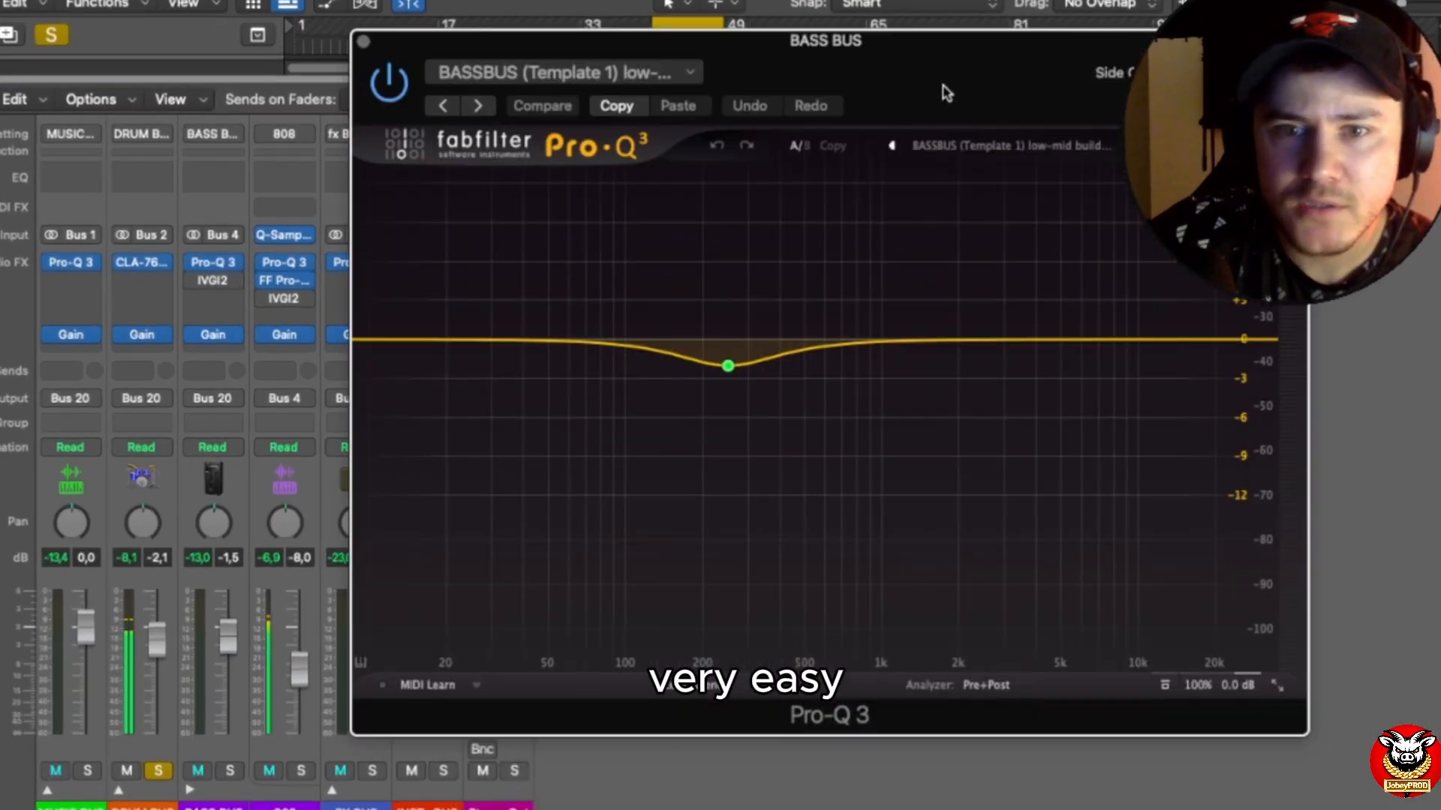
mouse_move(735, 365)
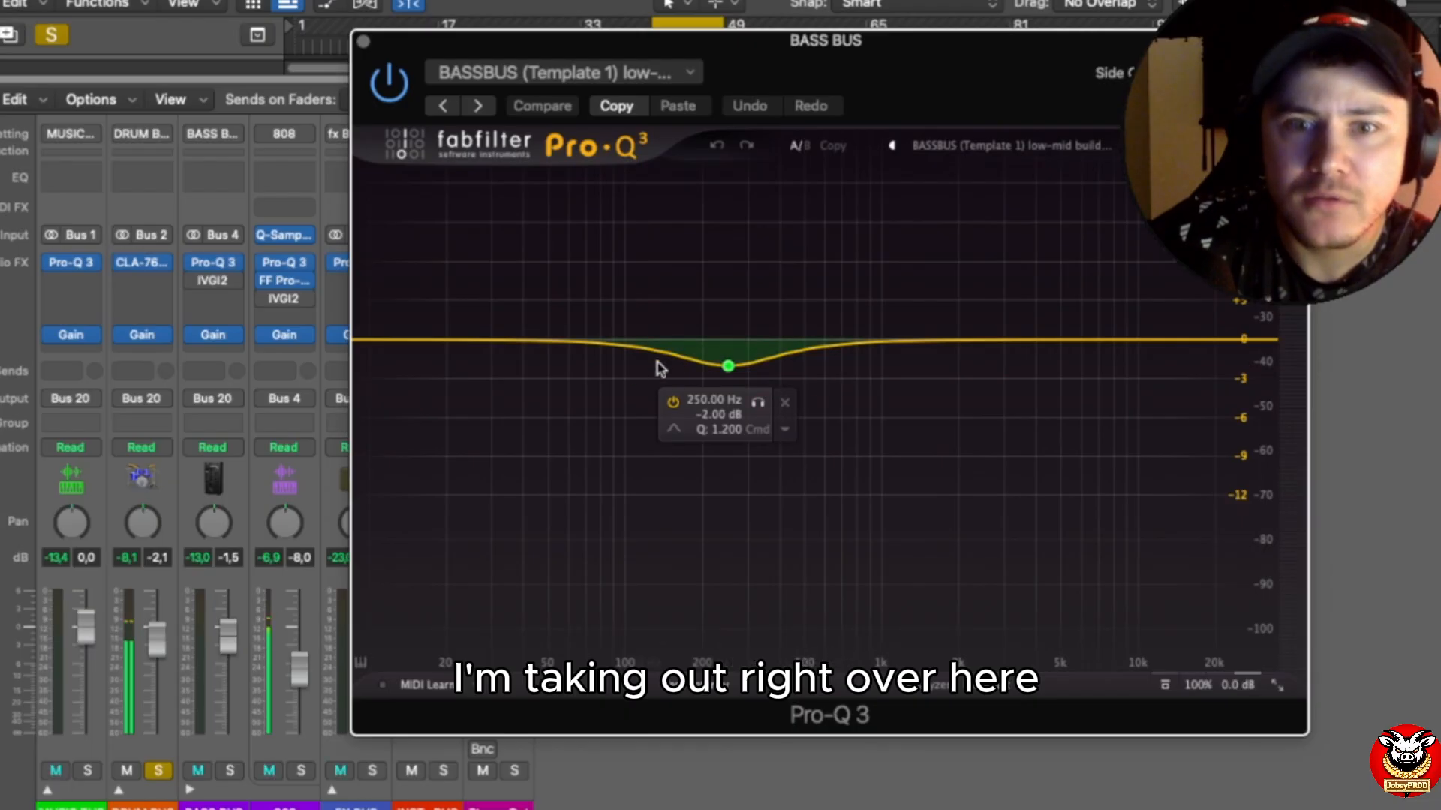
left_click_drag(775, 66, 1016, 49)
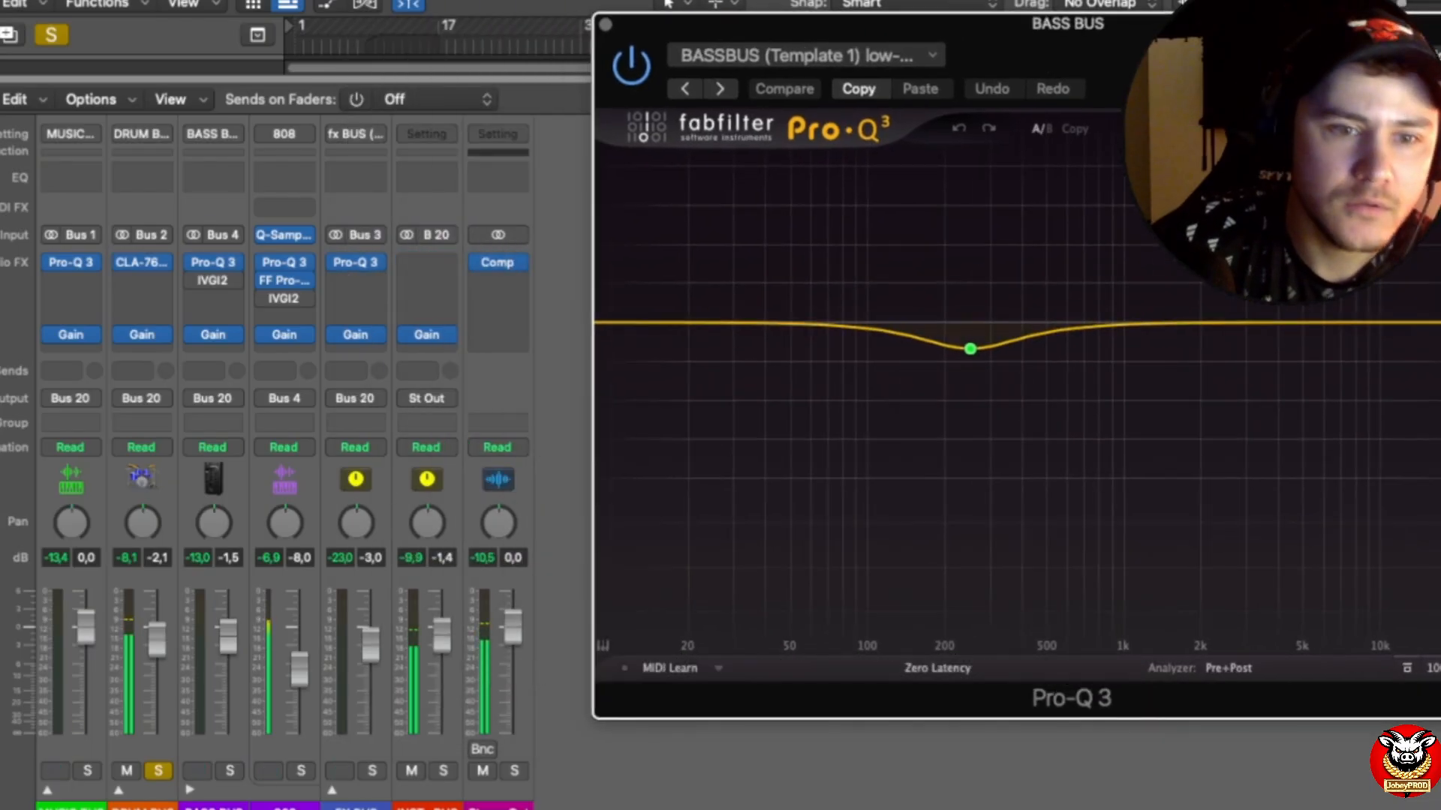
Step: Take the drum channels out of solo, solo the BASS BUS and 808 instead, and collapse the DRUM BUS channels
left_click(229, 778)
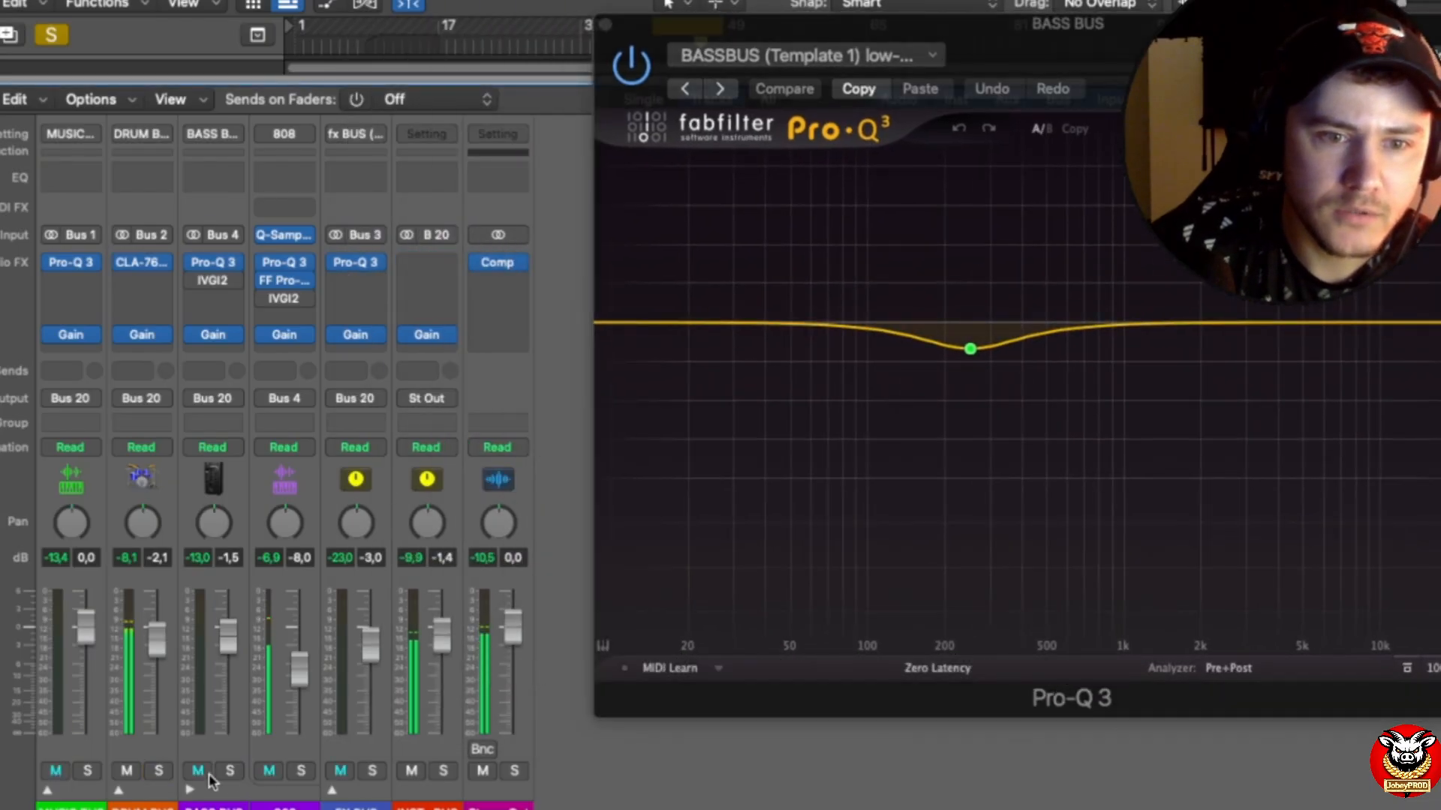
left_click(118, 790)
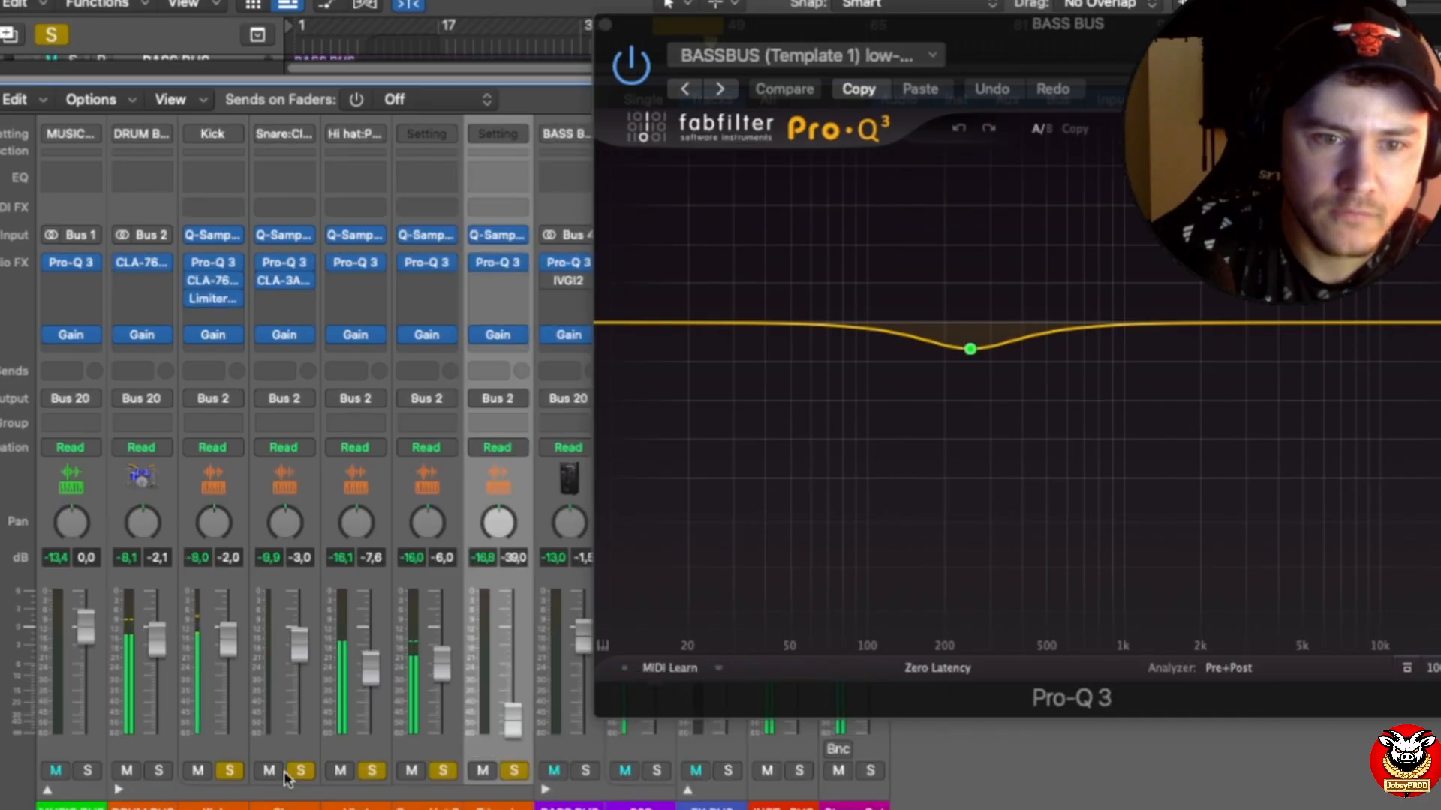
left_click_drag(231, 773, 514, 773)
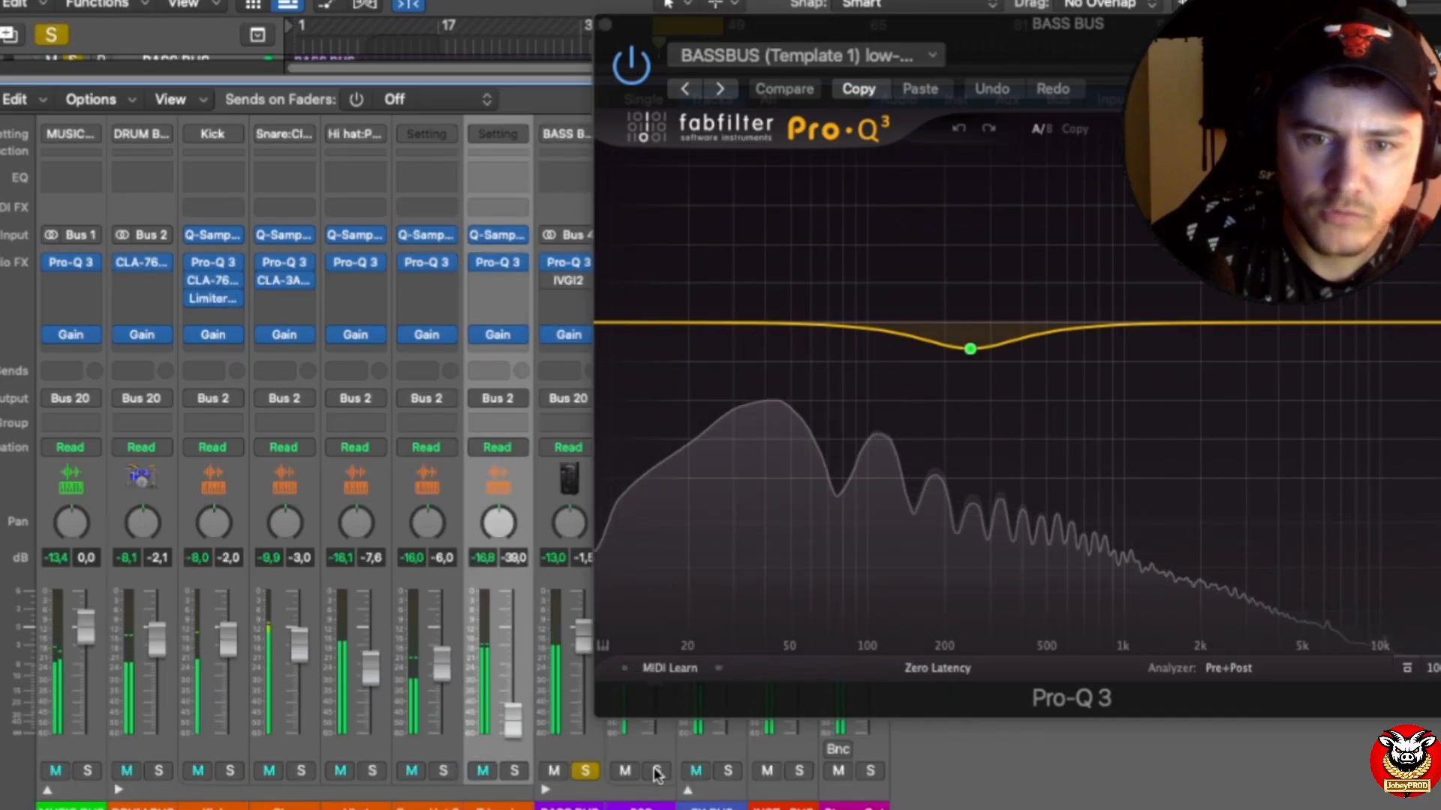
left_click(585, 771)
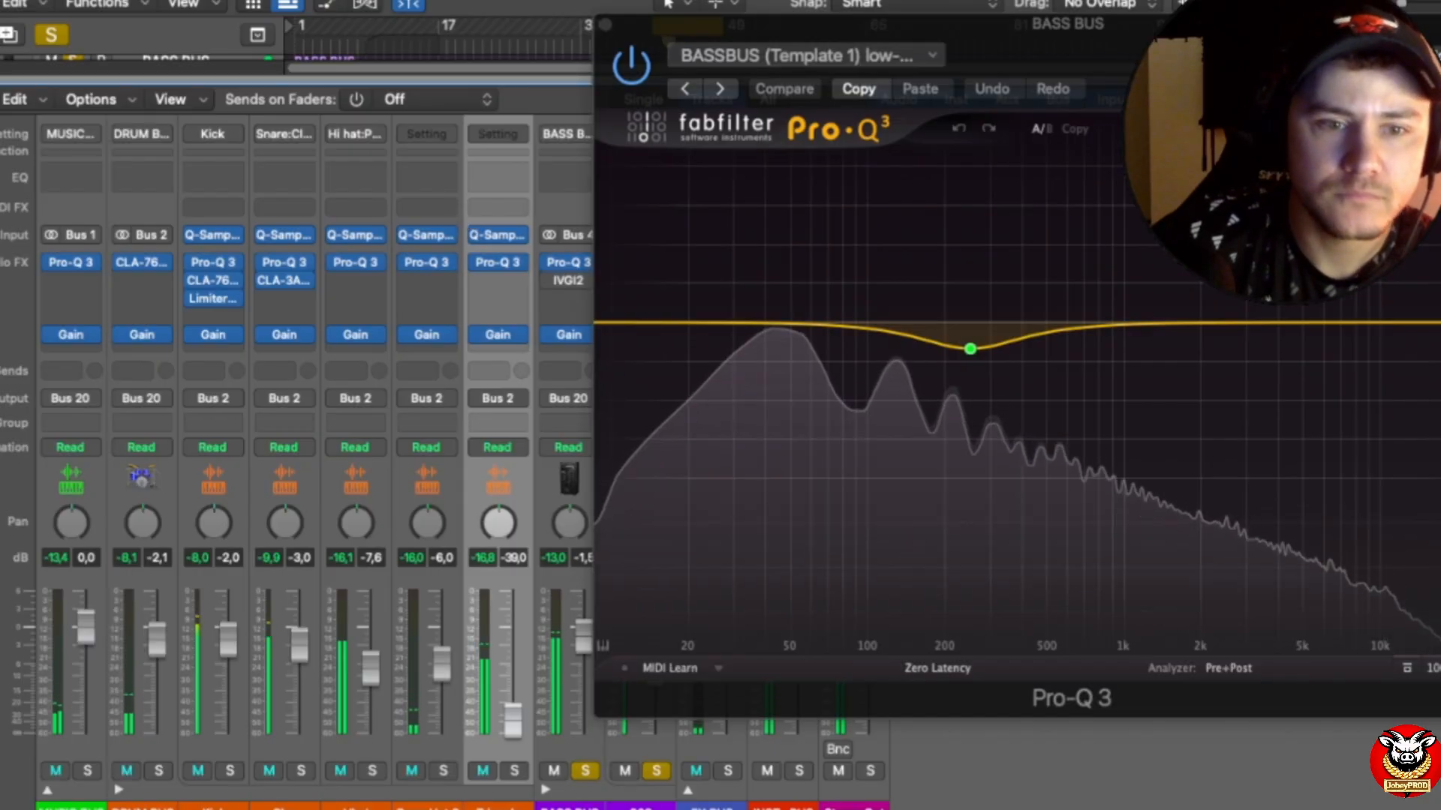
left_click(118, 790)
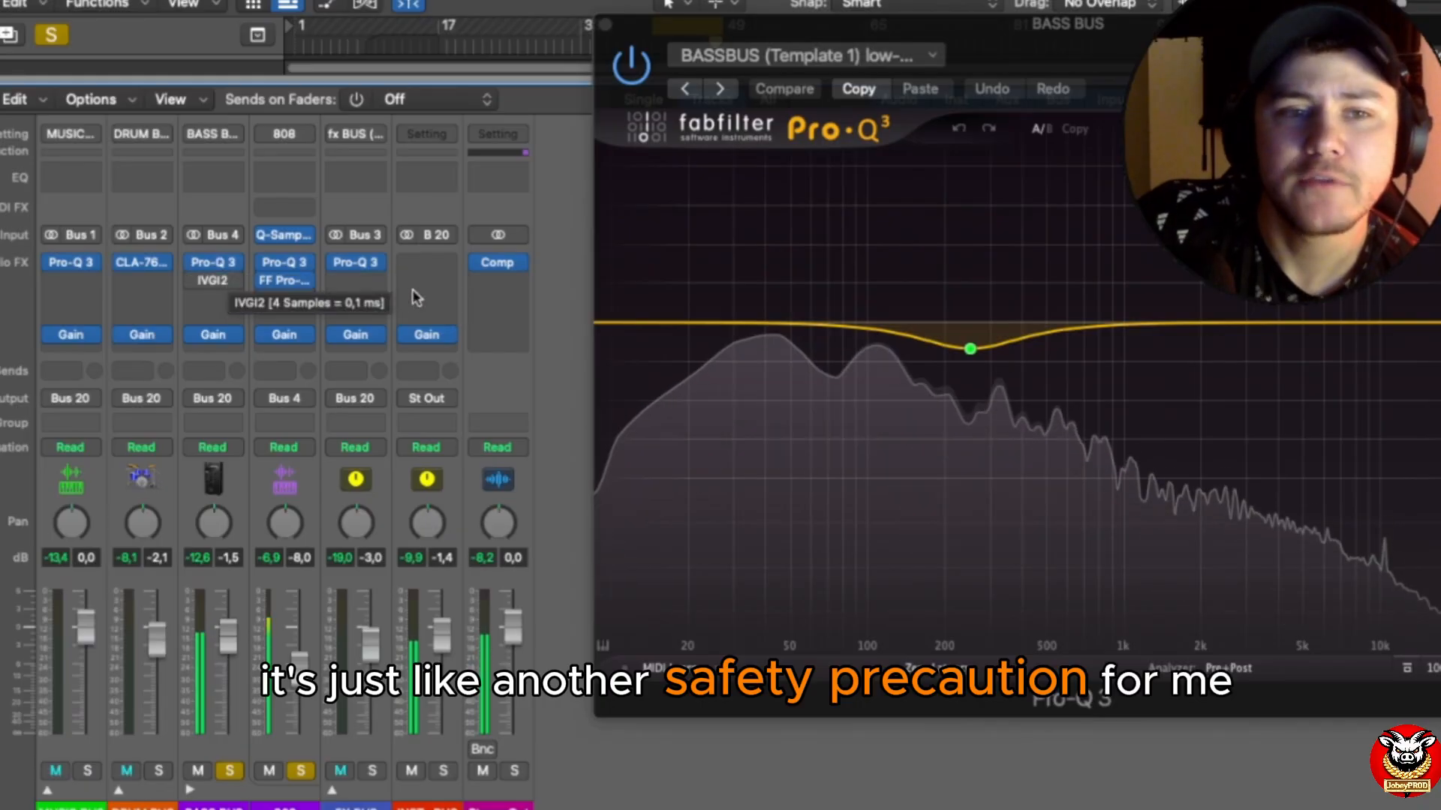
Step: Examine the low-end boost in the 808's Pro-Q 3, close the BASS BUS Pro-Q 3, and move the 808's window clear of the channel strips
left_click(294, 745)
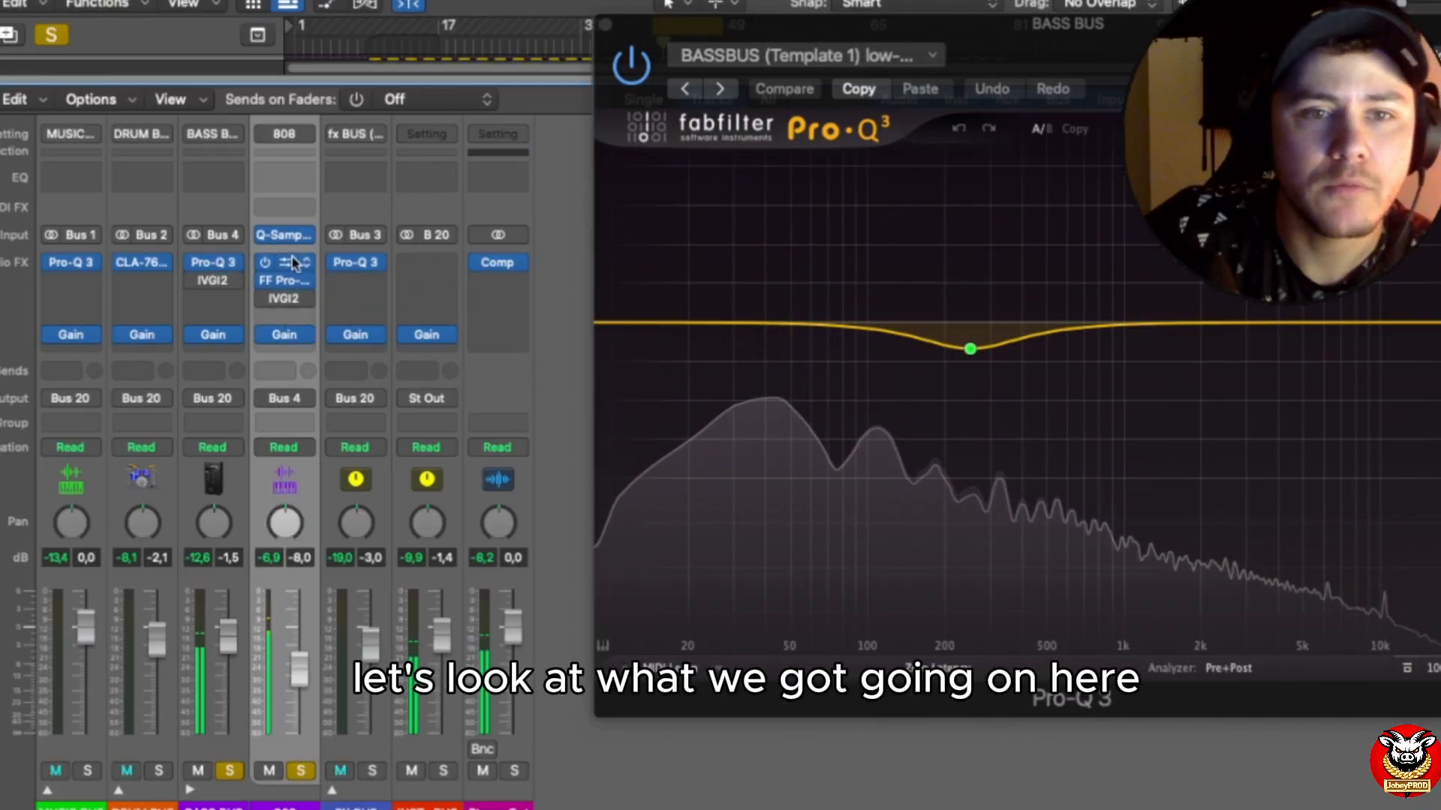
left_click(290, 265)
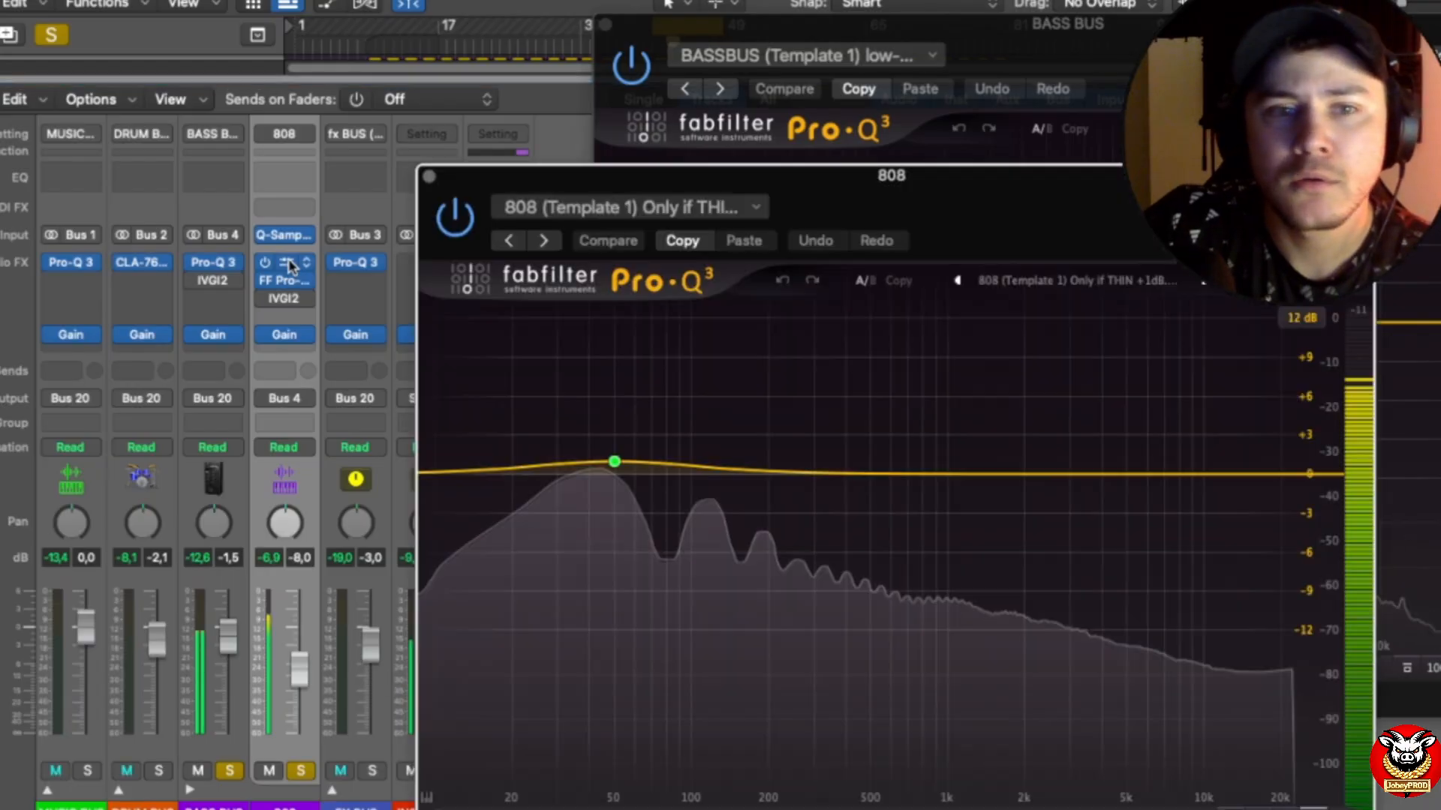
left_click_drag(1114, 225, 987, 279)
left_click(607, 26)
left_click(605, 25)
left_click_drag(885, 260, 930, 80)
mouse_move(534, 344)
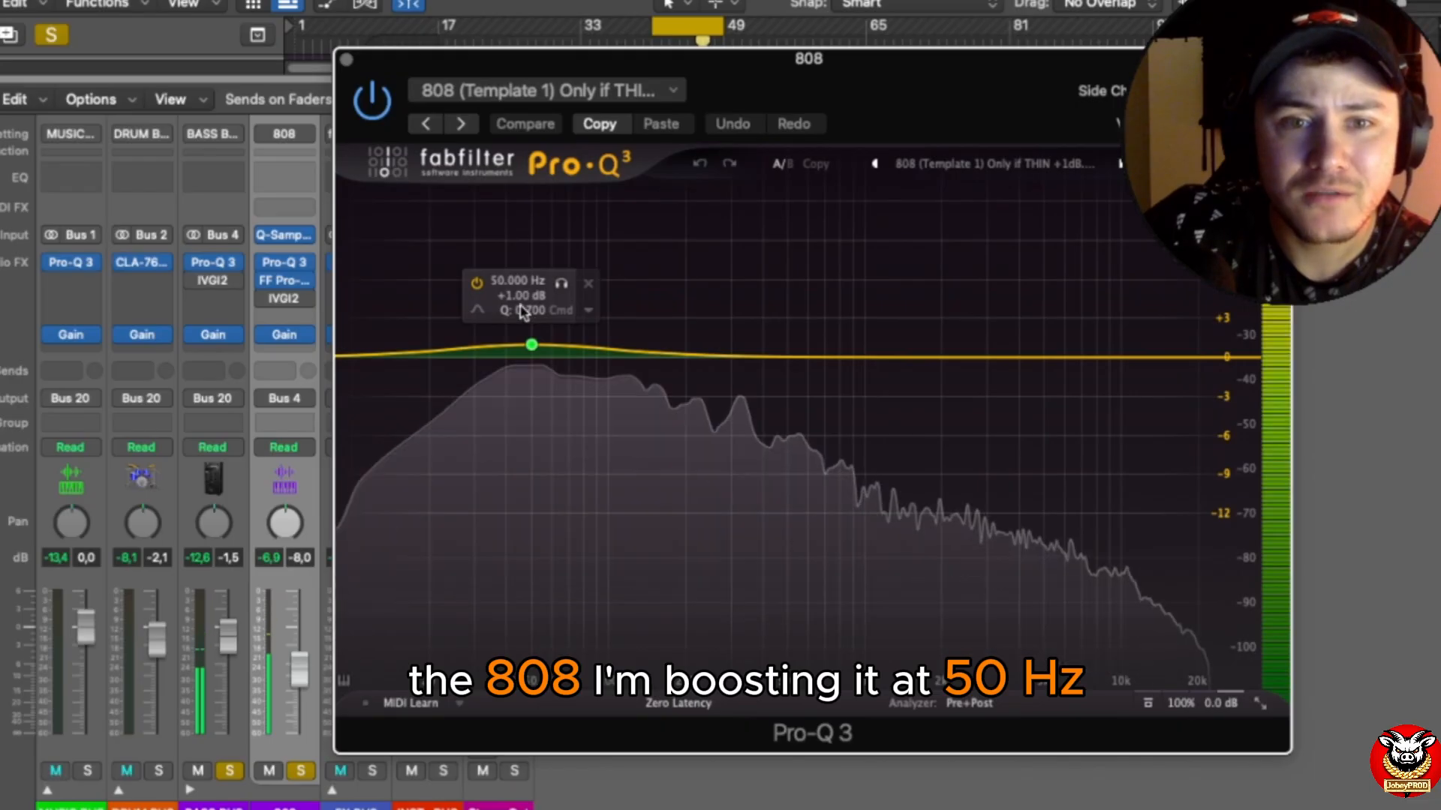
mouse_move(262, 264)
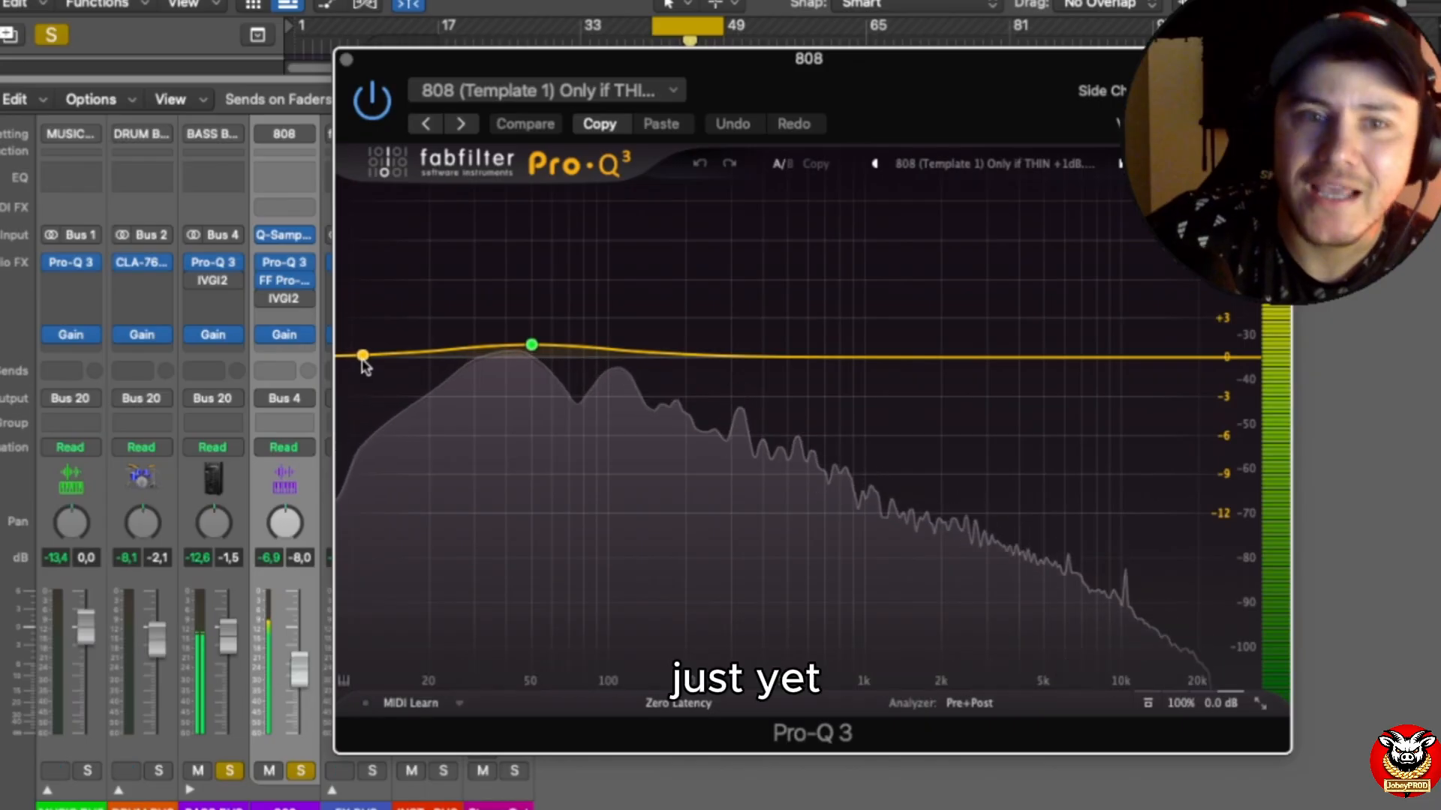
left_click_drag(870, 49, 929, 10)
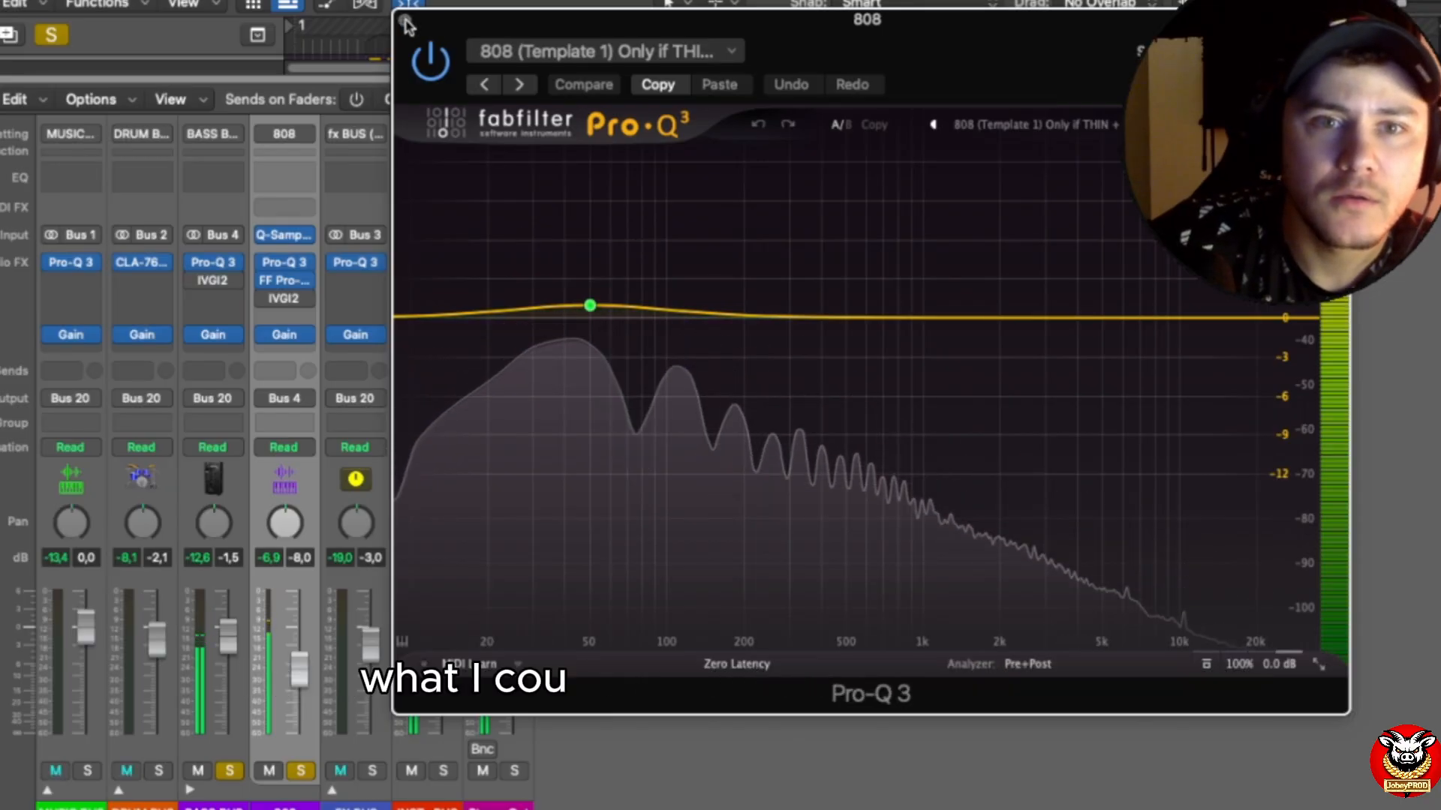
Step: Add a 12 dB/oct low cut at 20 Hz in the 808's Pro-Q 3 and close the plug-in
left_click(410, 317)
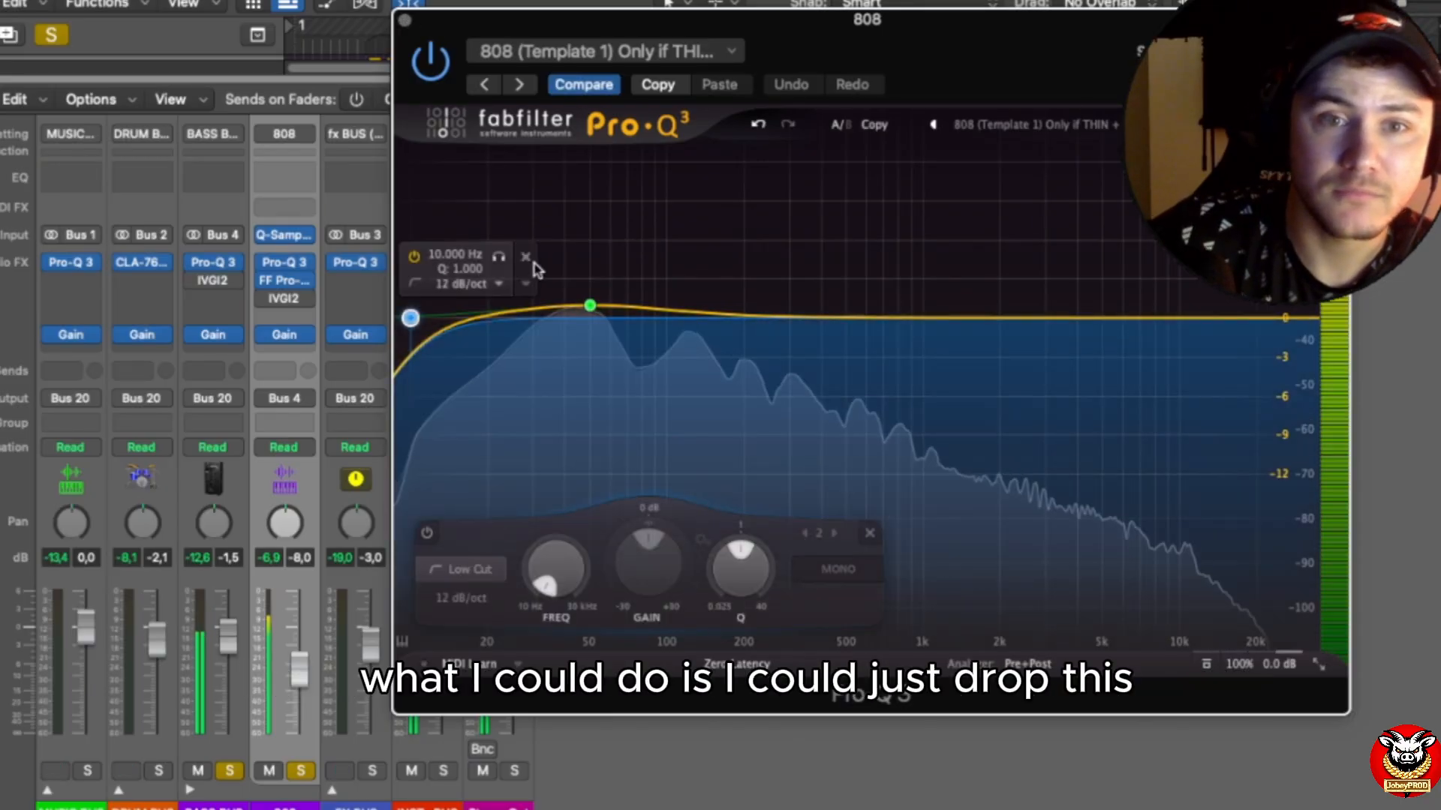
double_click(450, 256)
type("20")
key("Return")
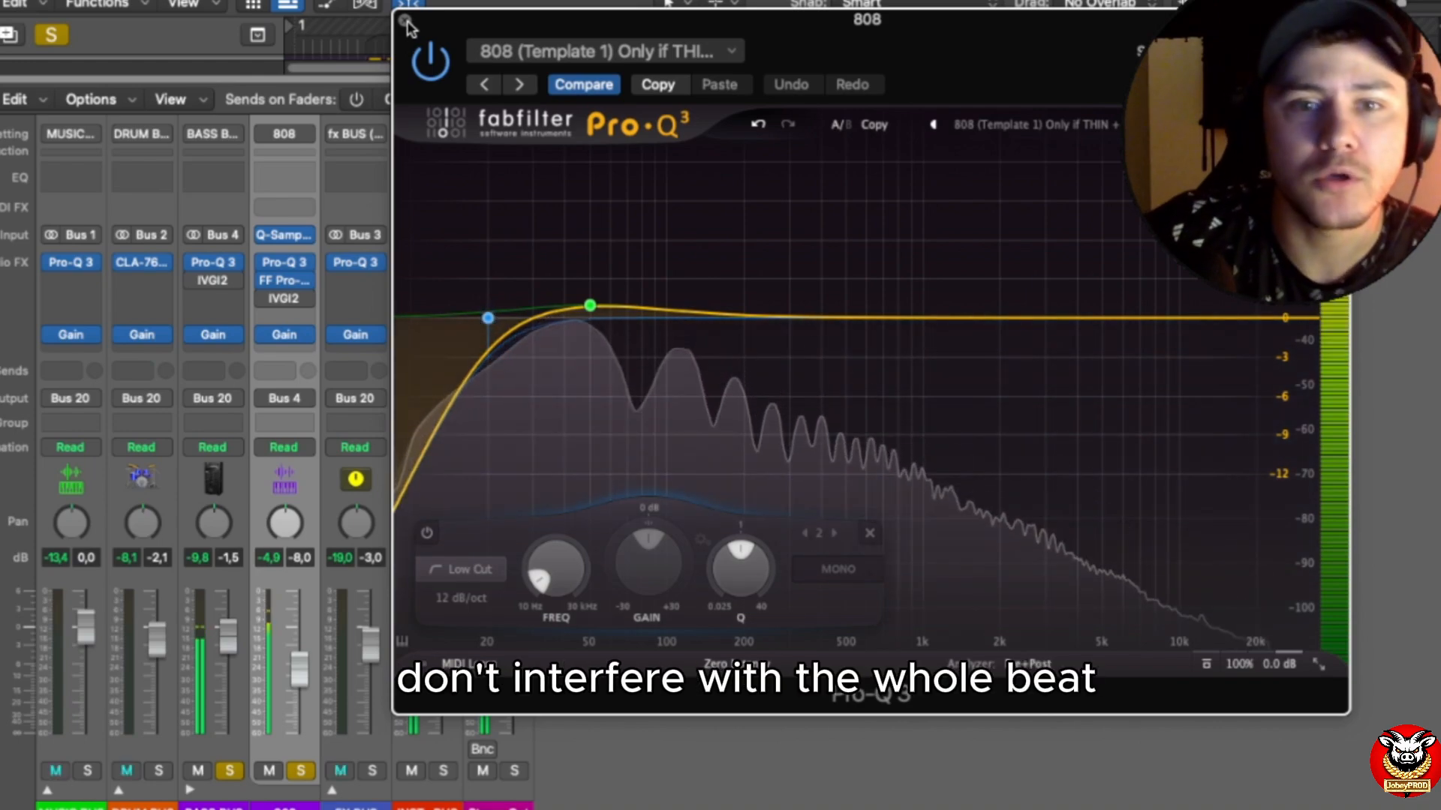
left_click(410, 30)
Step: Collapse the BASS BUS, expand the FX BUS, and solo the Riser and Reverse Crash channels
mouse_move(348, 318)
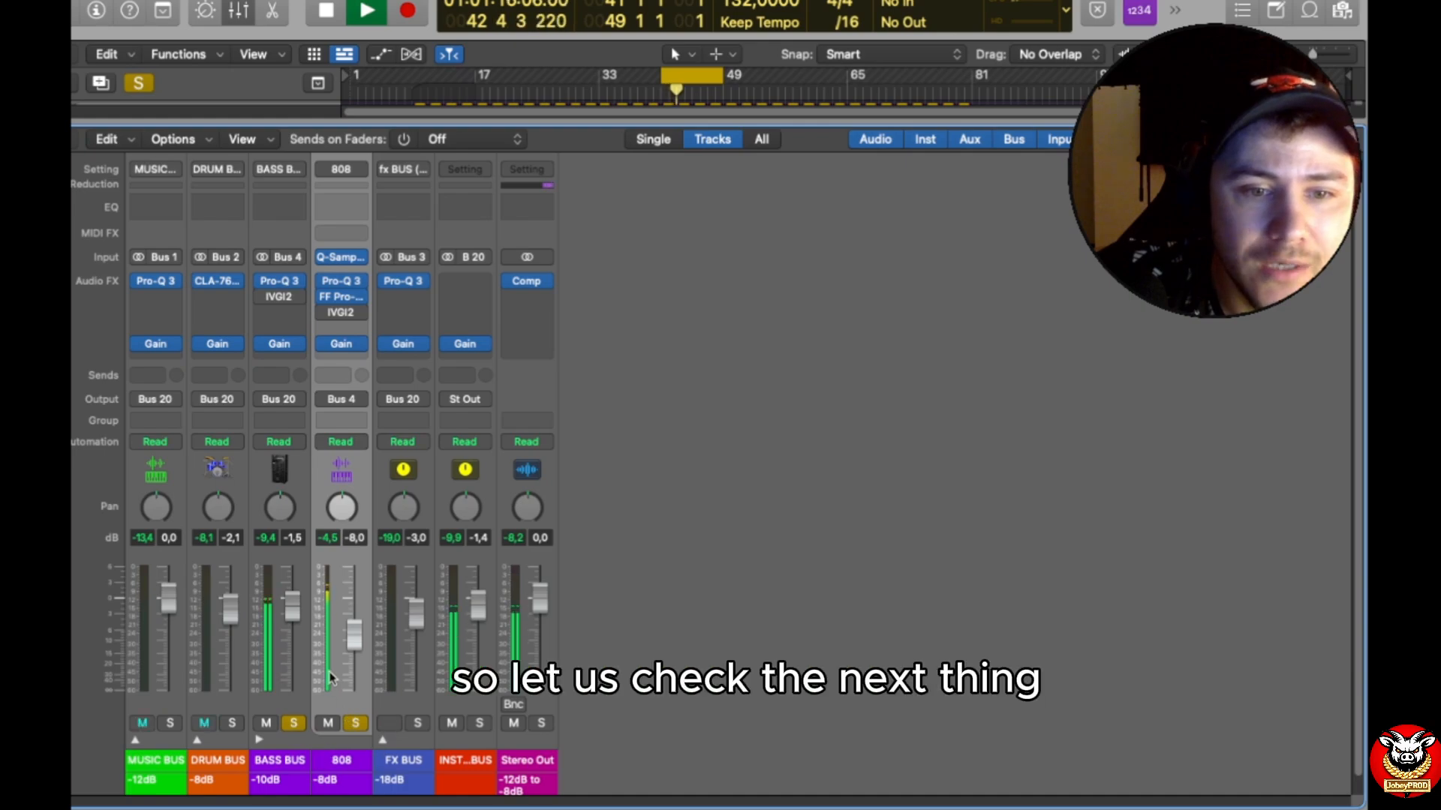
left_click(260, 741)
left_click(321, 741)
left_click_drag(759, 119, 746, 597)
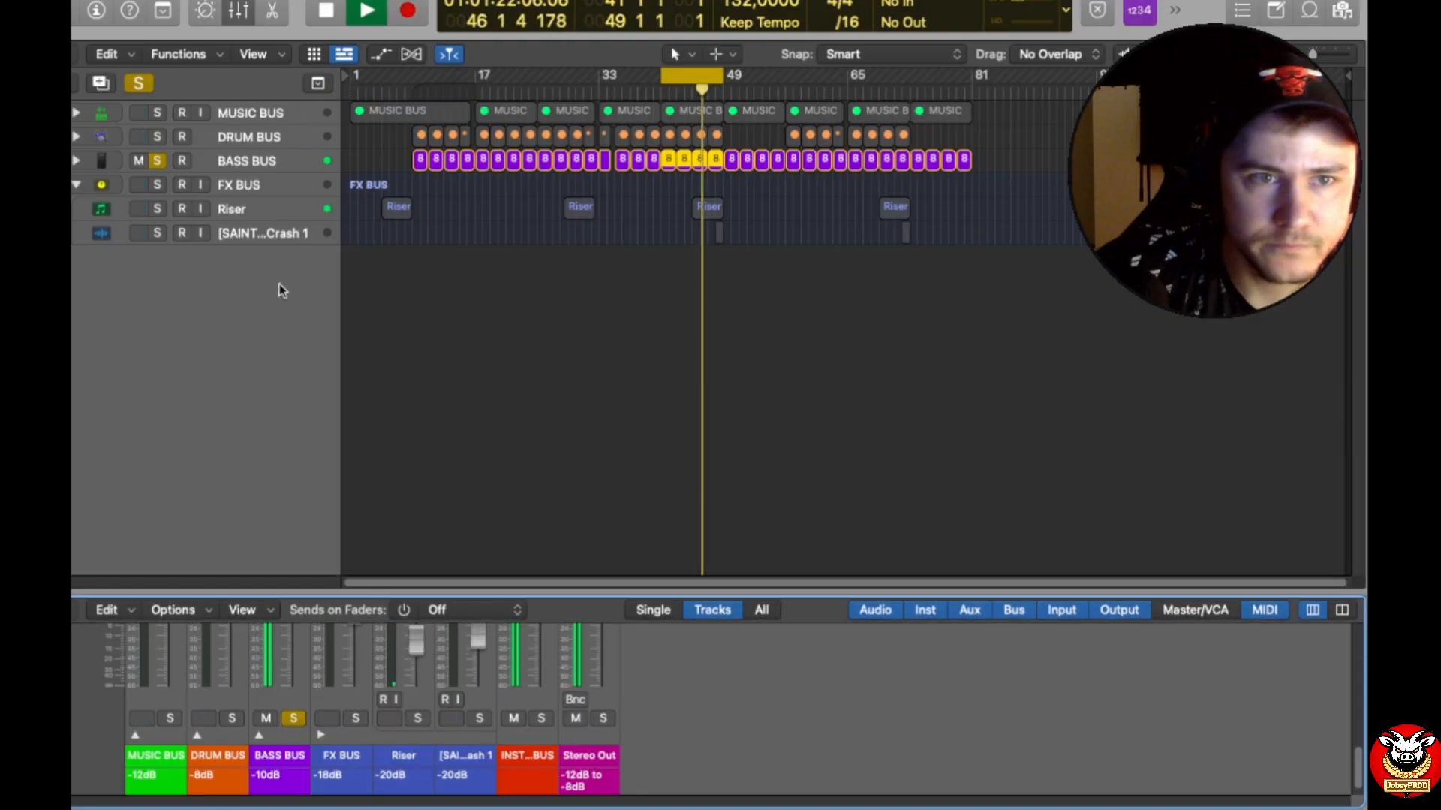
left_click(417, 718)
left_click(479, 718)
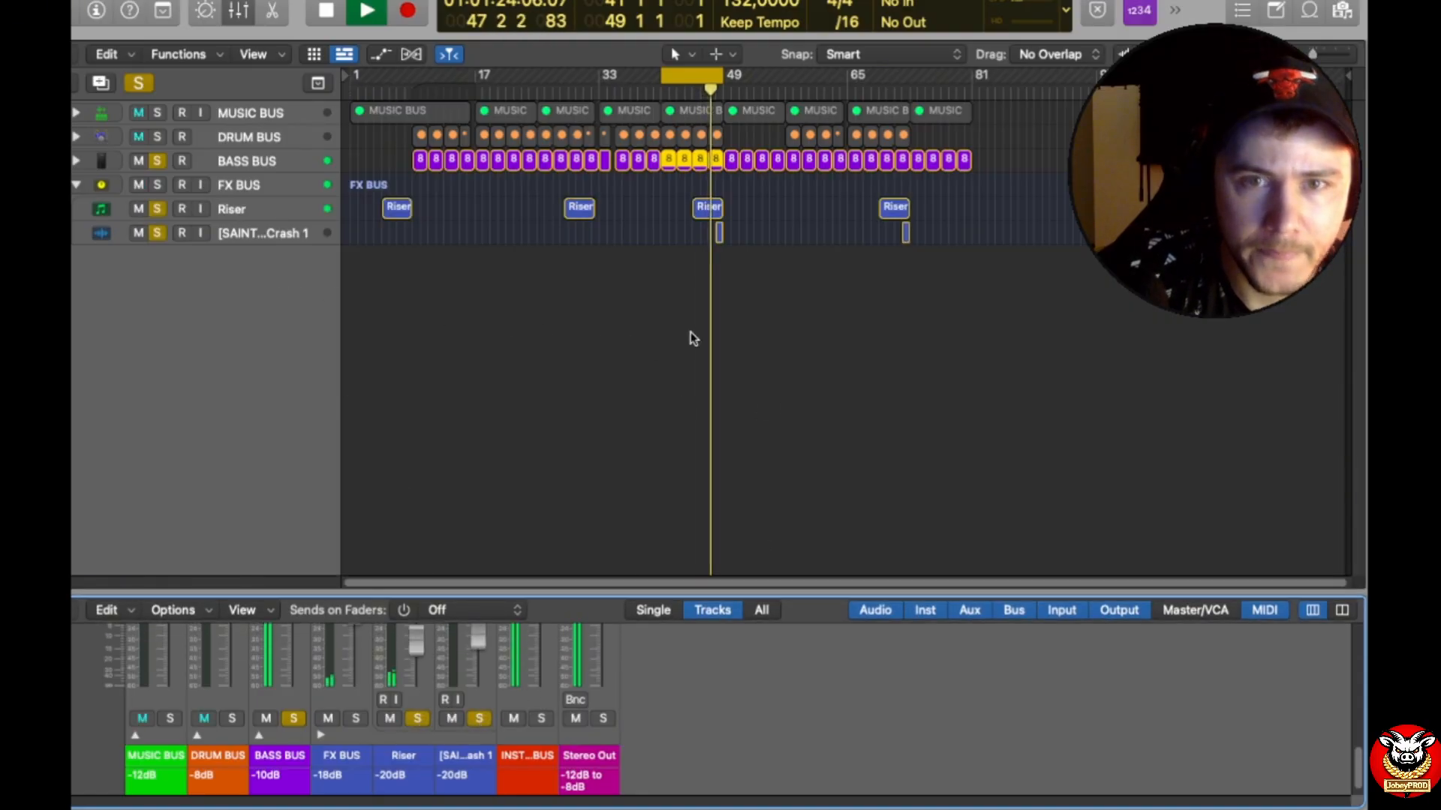
left_click_drag(675, 590, 667, 250)
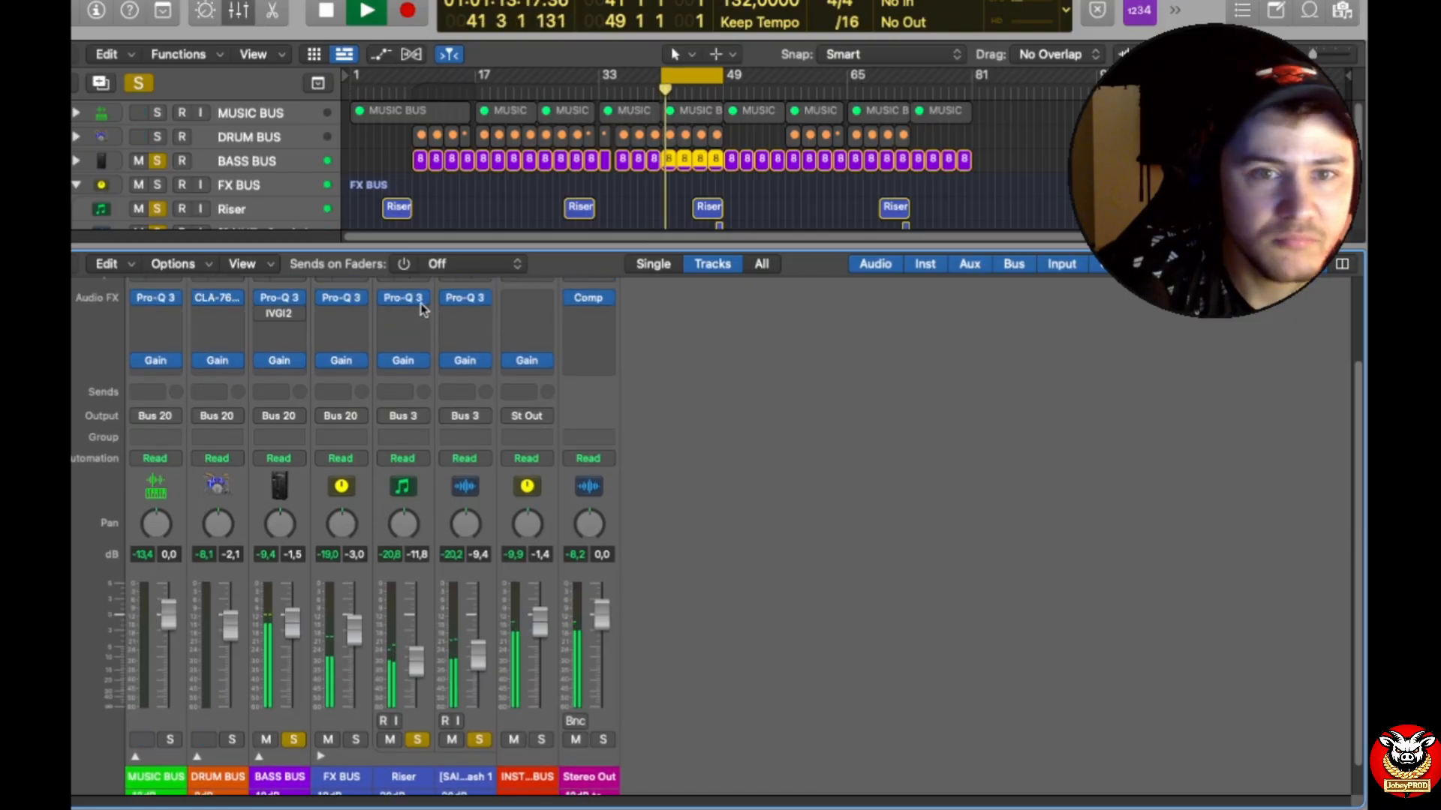
Step: Examine the low cut and the dips in the Riser's Pro-Q 3, close it, and select the Riser channel
left_click(405, 300)
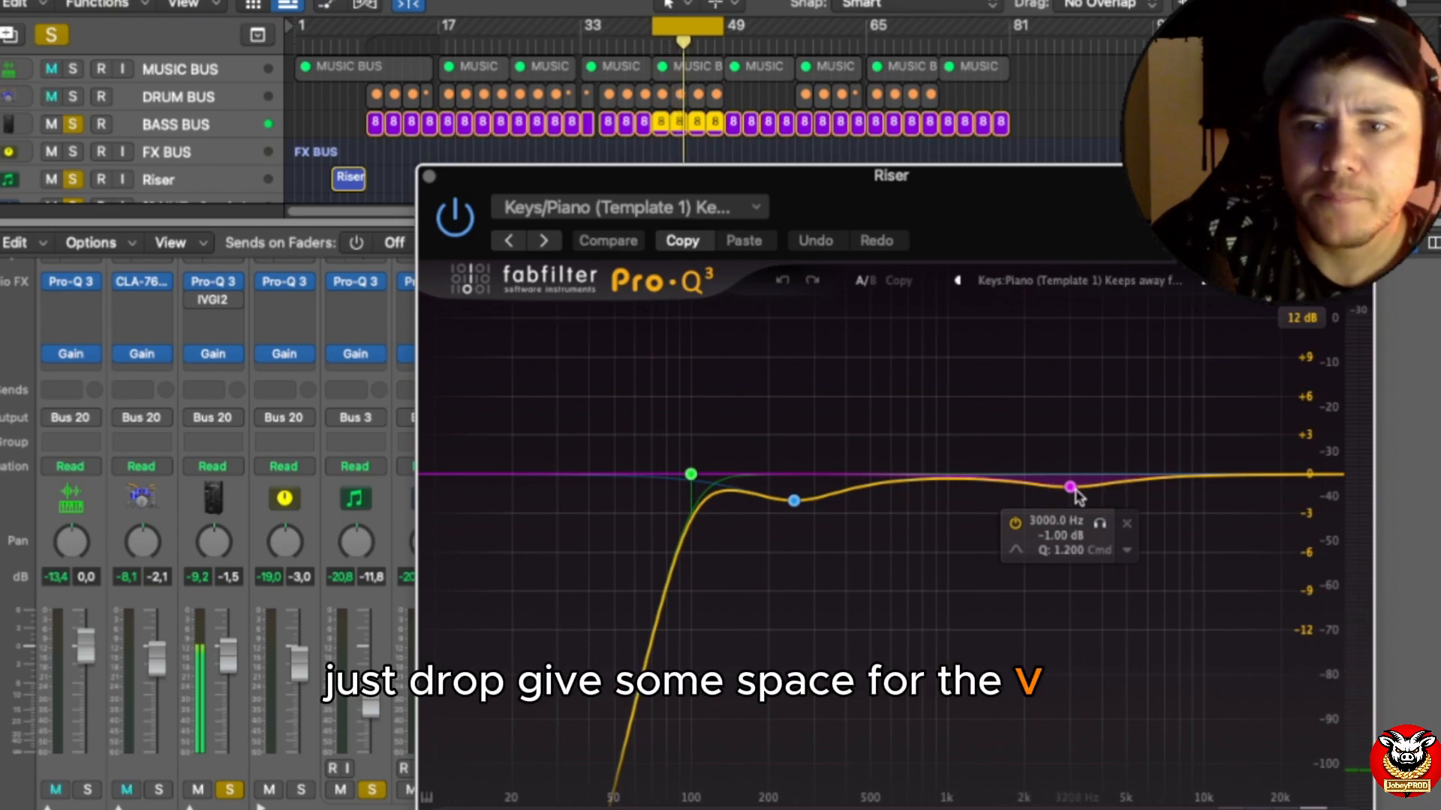
left_click(428, 176)
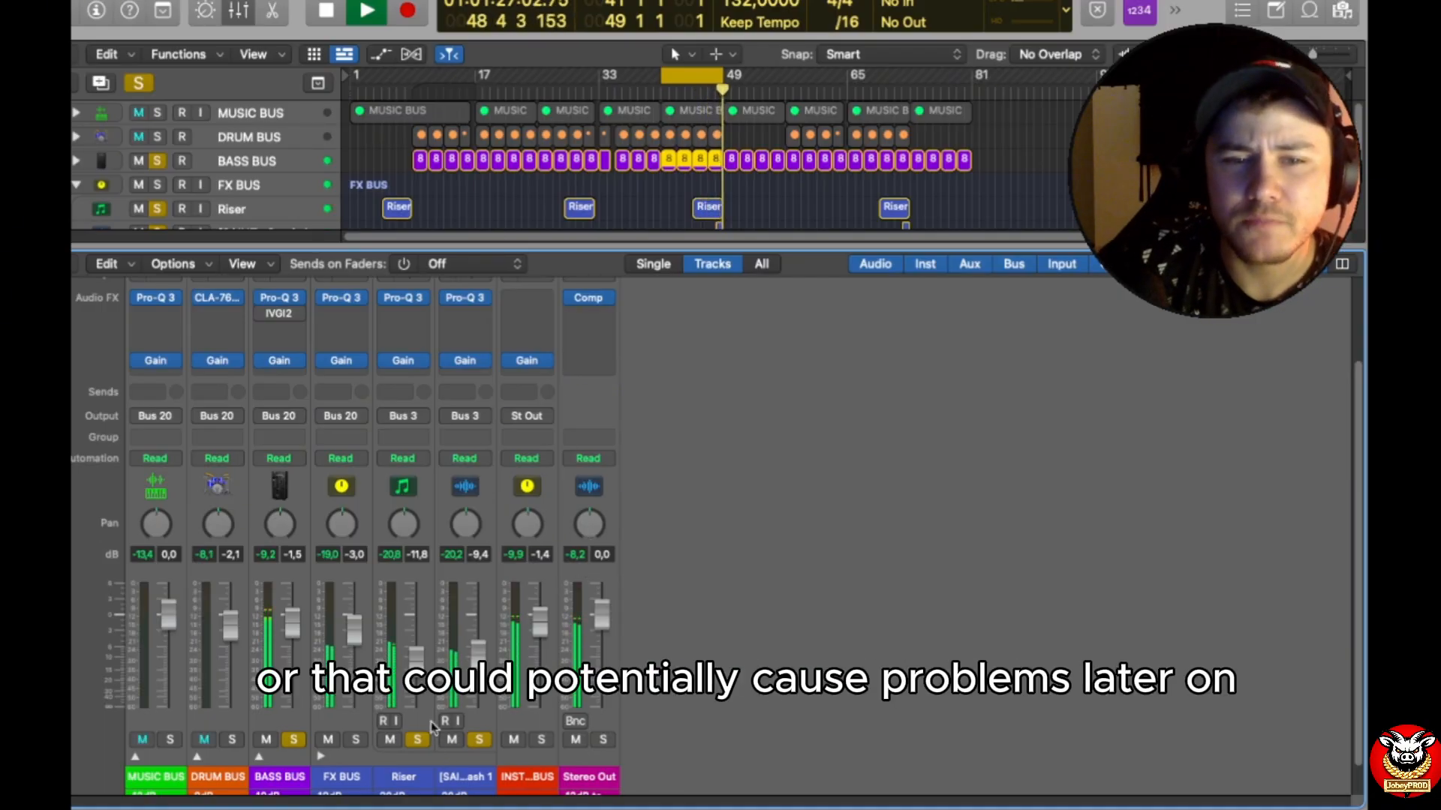
left_click(390, 619)
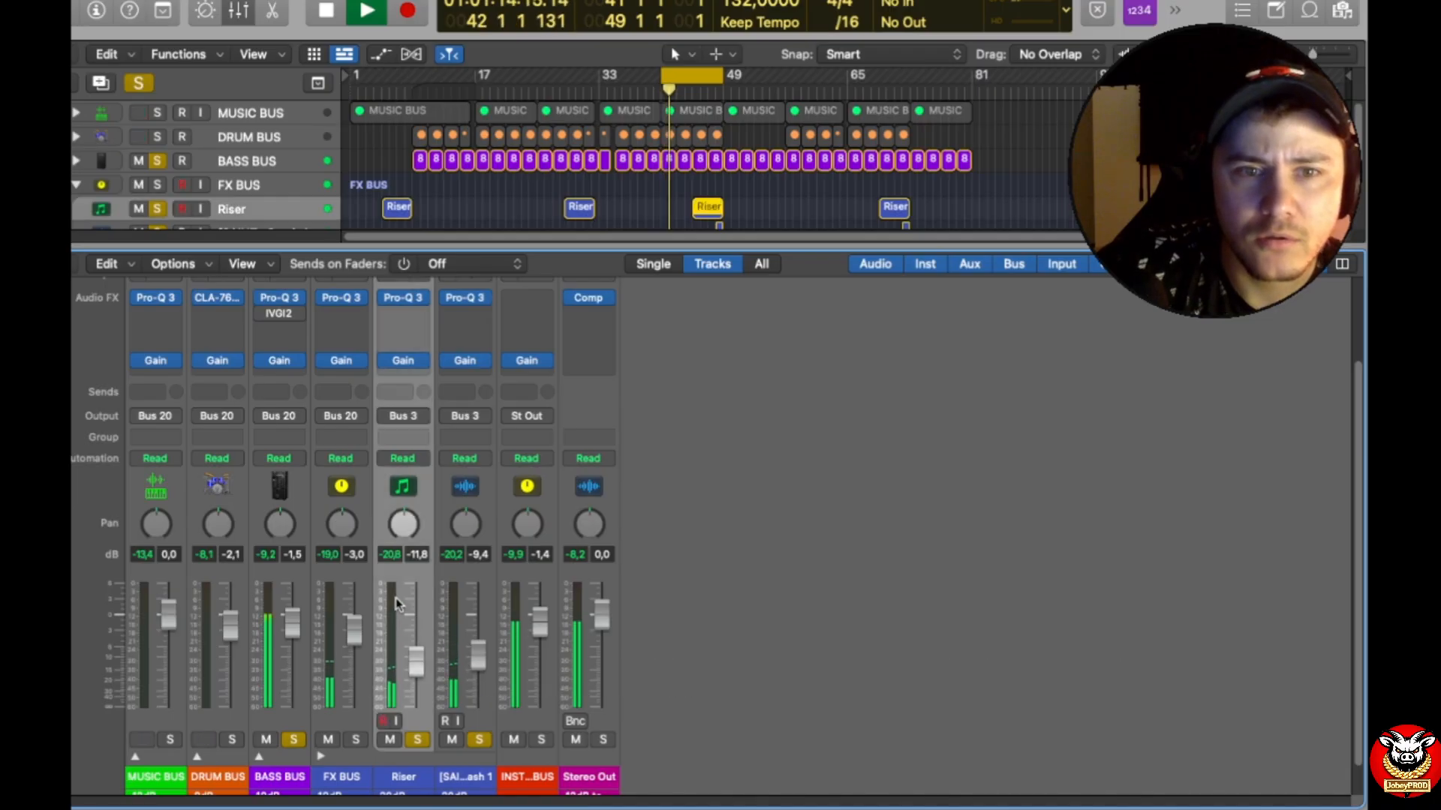
Step: Examine the low cut and the dips in the Reverse Crash channel's Pro-Q 3 and close it
mouse_move(466, 305)
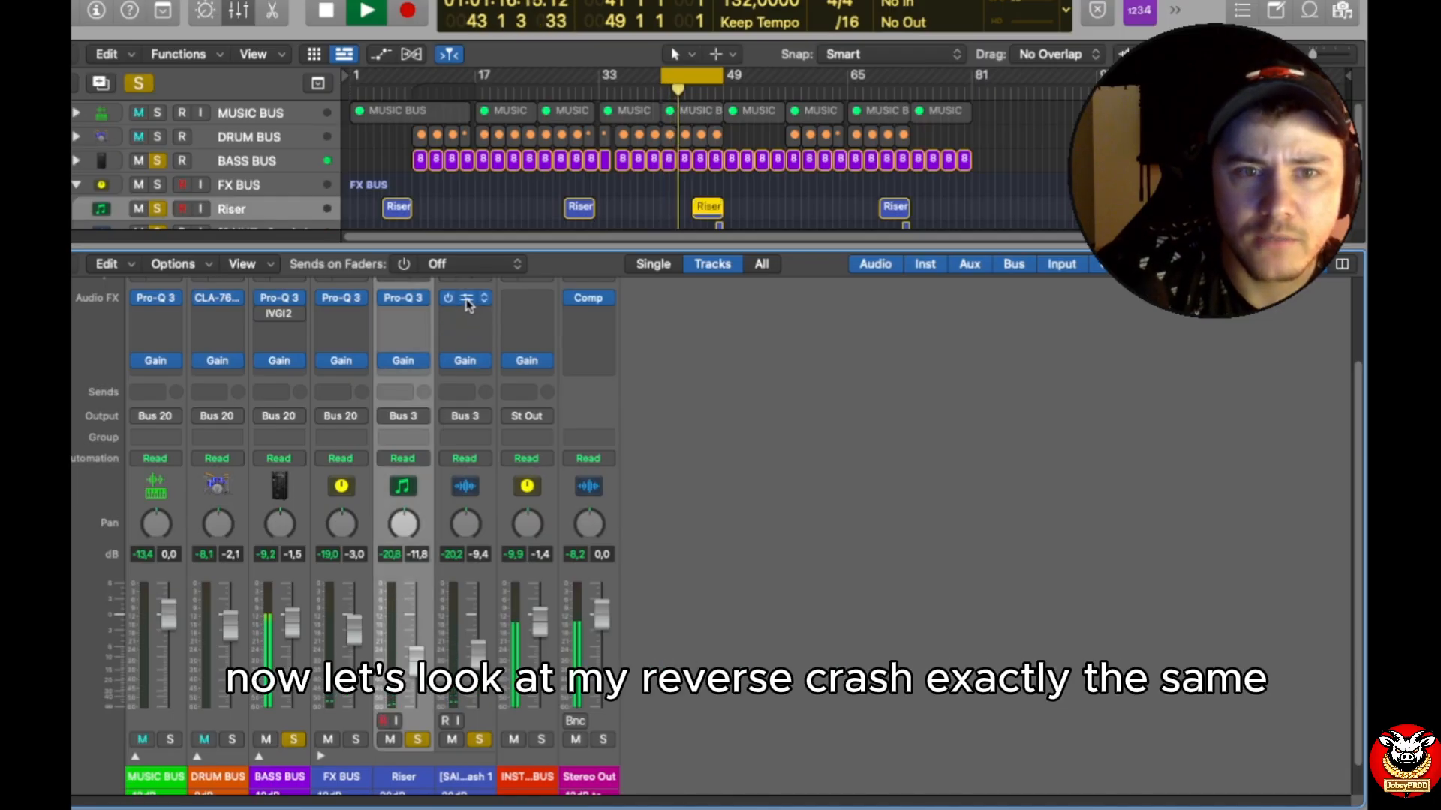
left_click(466, 300)
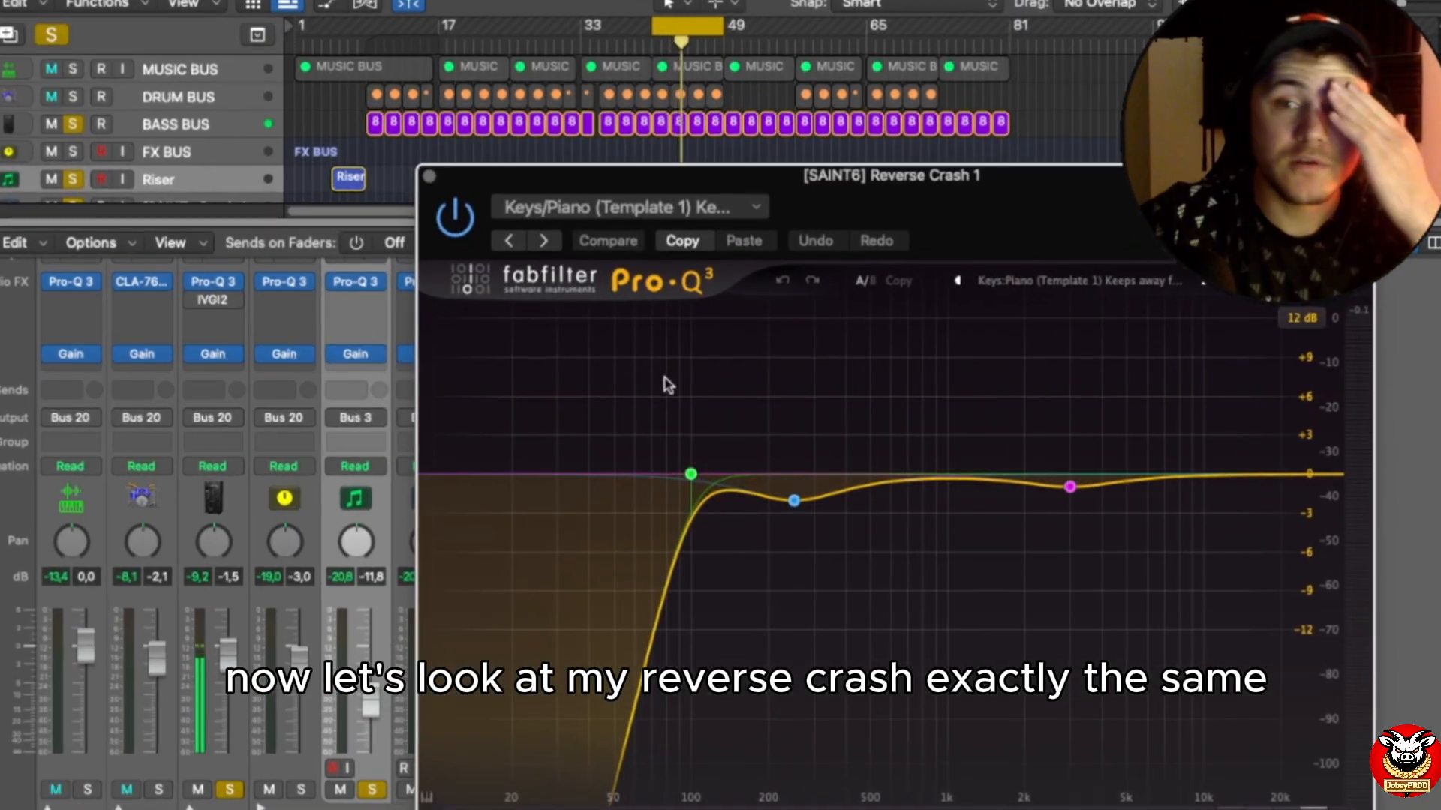
mouse_move(711, 518)
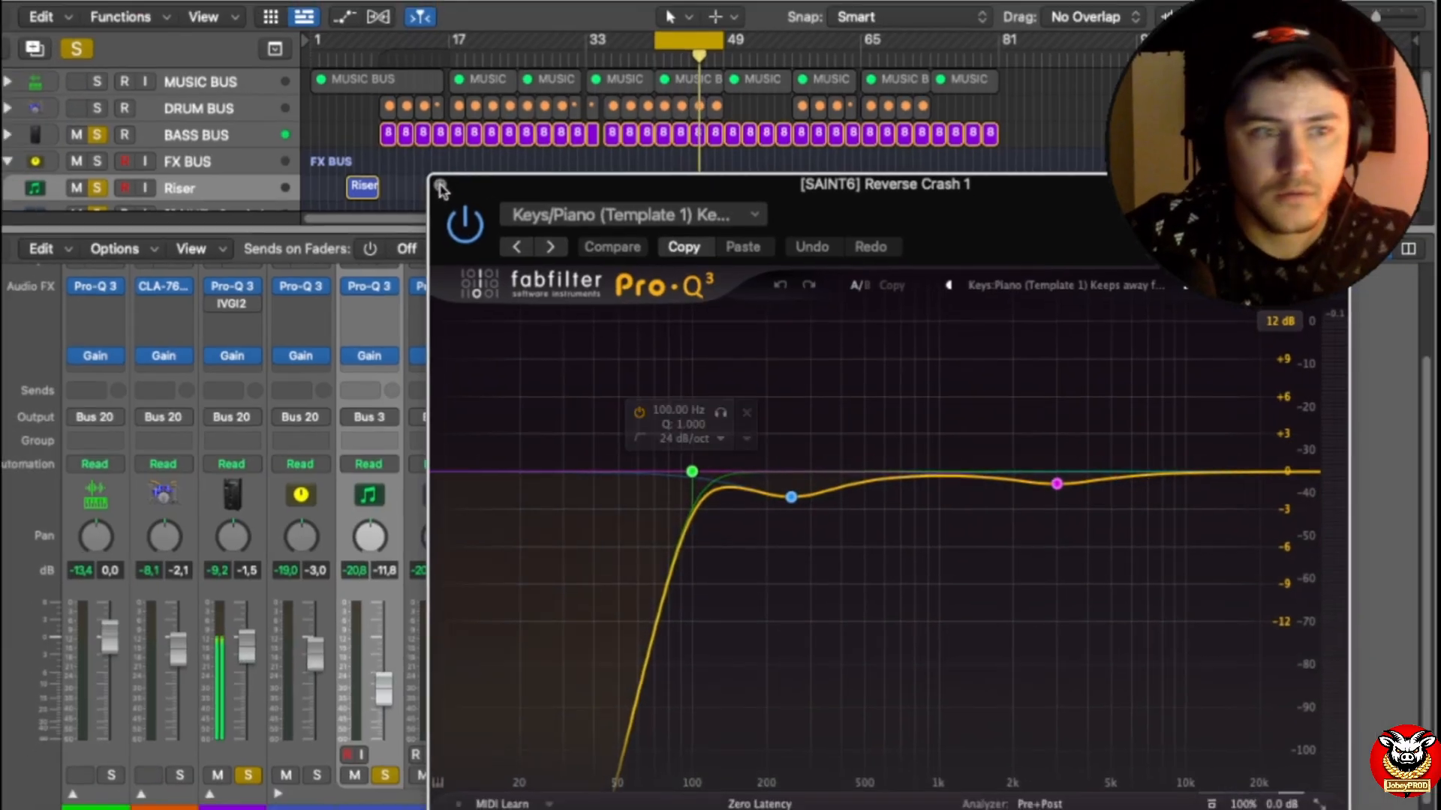
left_click(429, 176)
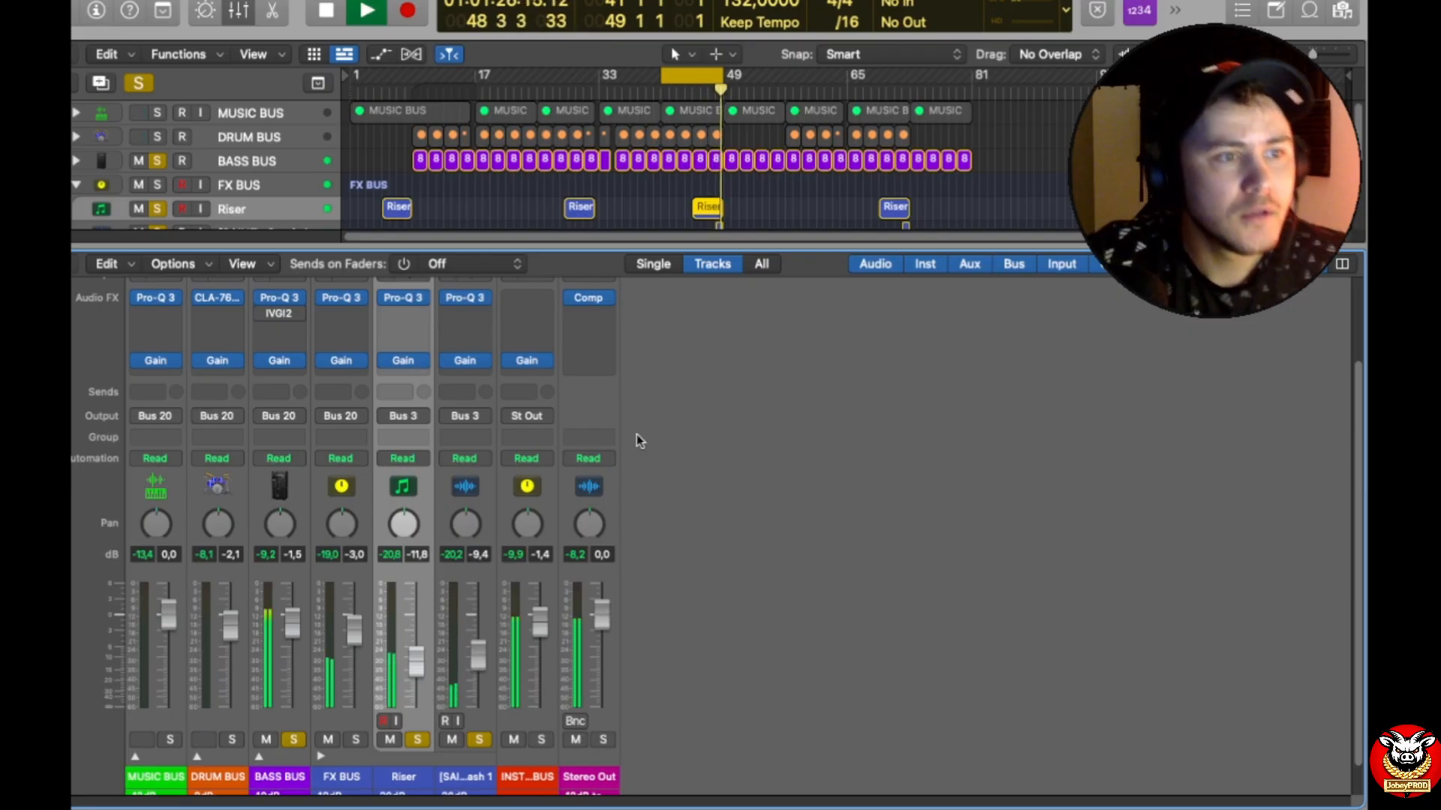
Step: Extend the cycle range back to the start of the song, and return its start to bar 41
scroll(731, 636, "down", 1)
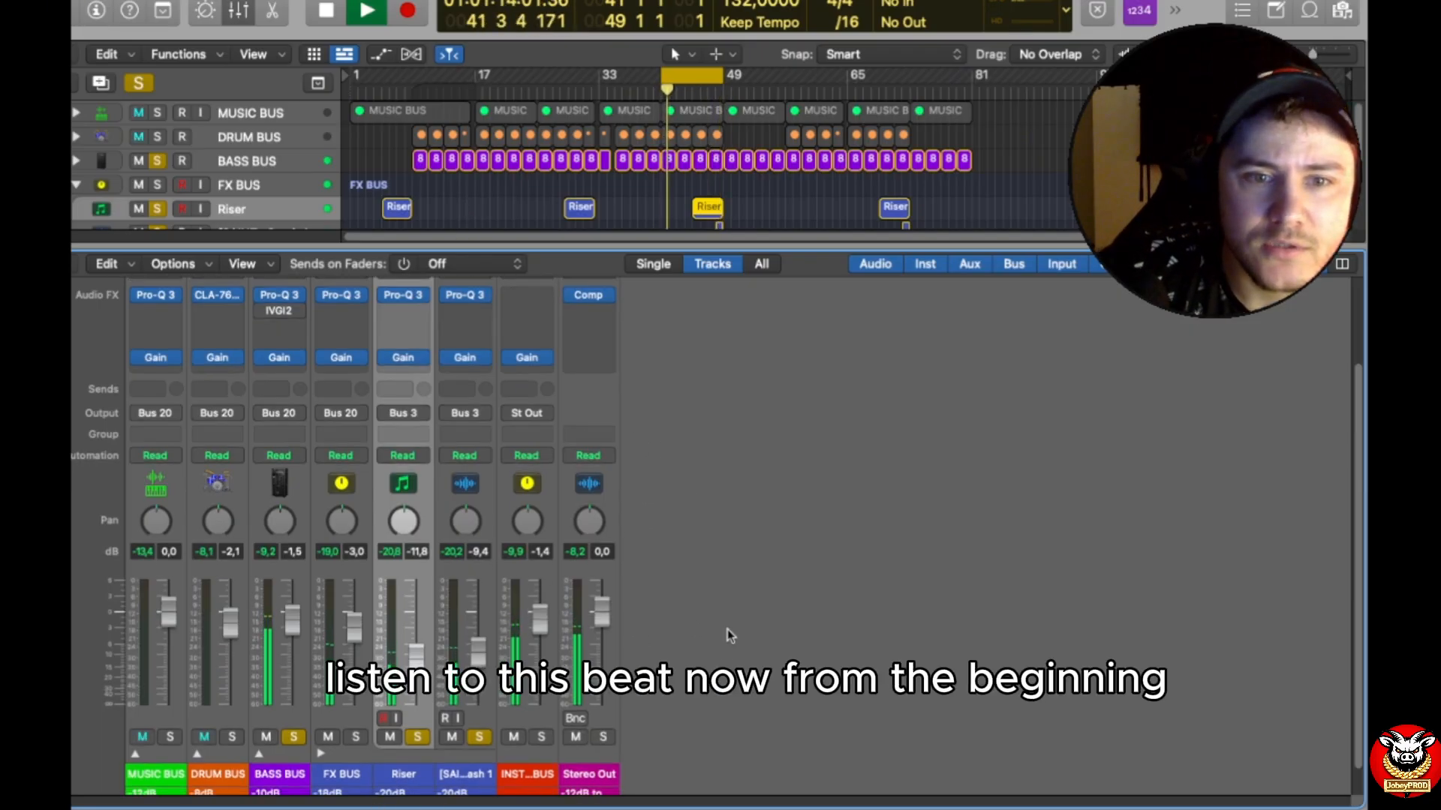
scroll(731, 636, "down", 3)
left_click_drag(662, 75, 350, 76)
mouse_move(719, 76)
left_mouse_down()
mouse_move(896, 109)
mouse_move(709, 96)
mouse_move(723, 96)
left_mouse_up()
left_click_drag(351, 75, 661, 75)
Step: Clear all track solos and stop playback
left_click(138, 82)
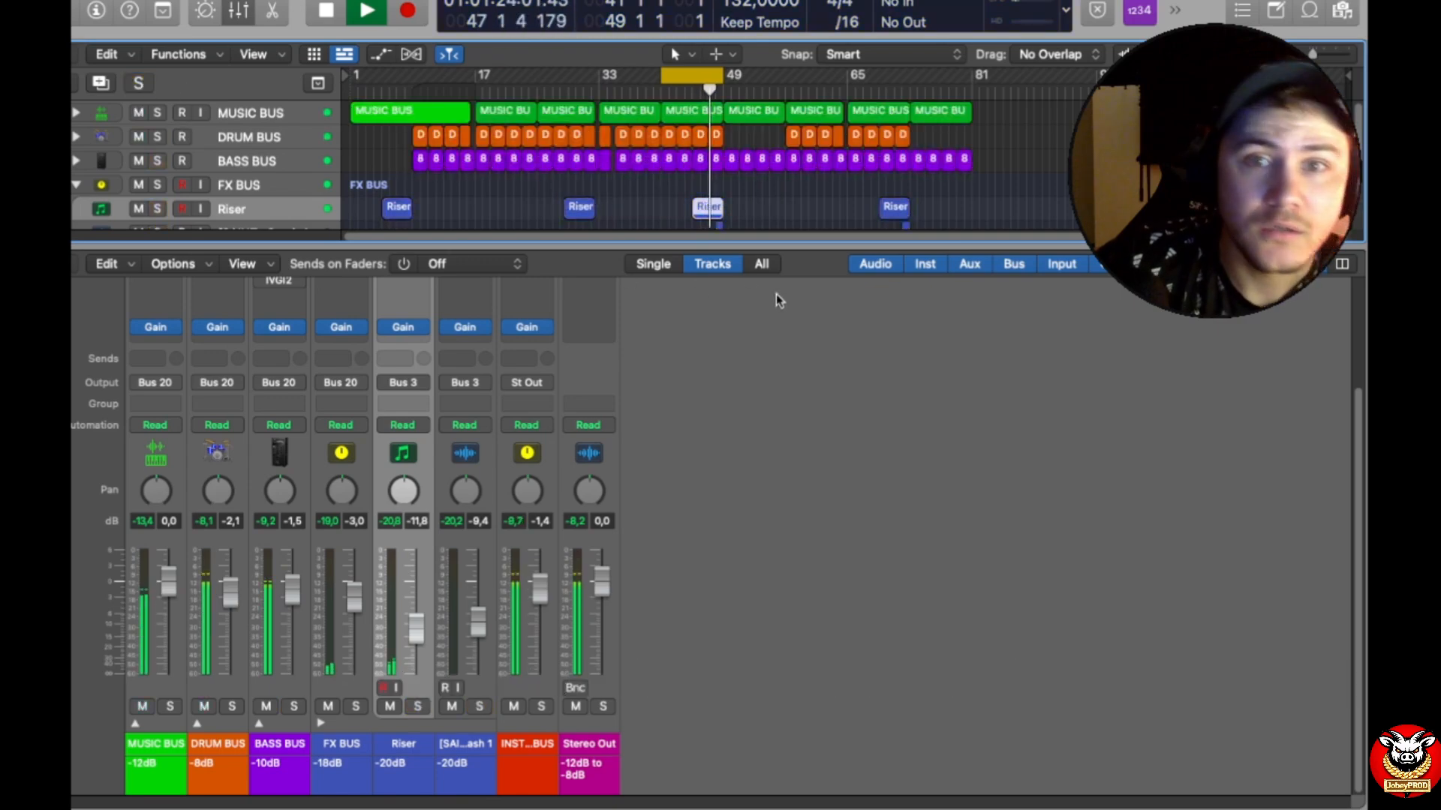
left_click(325, 10)
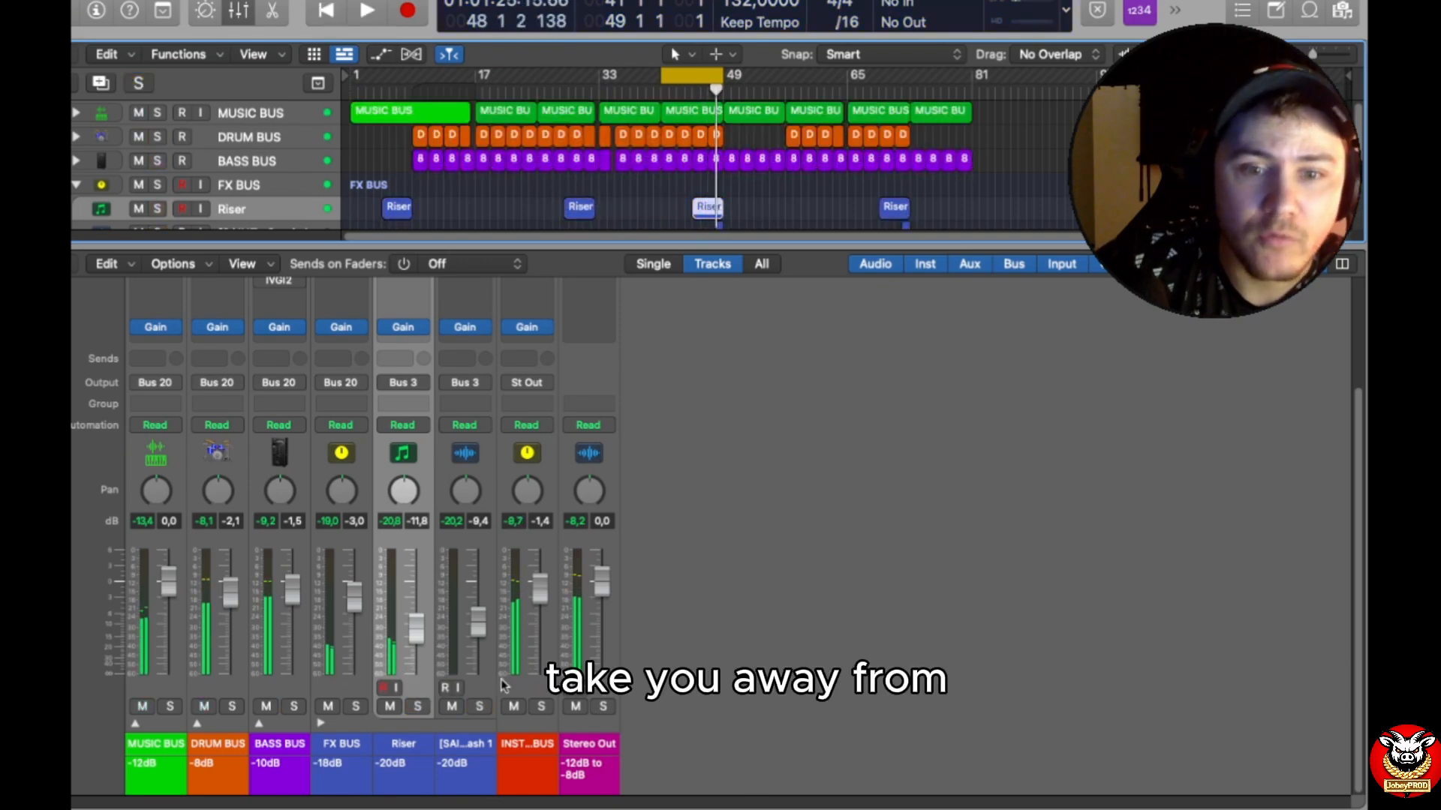
Step: Expand the BASS BUS, DRUM BUS and MUSIC BUS channels and enlarge the mixer to show their full routing
left_click(320, 723)
left_click(320, 723)
left_click(258, 723)
left_click(197, 722)
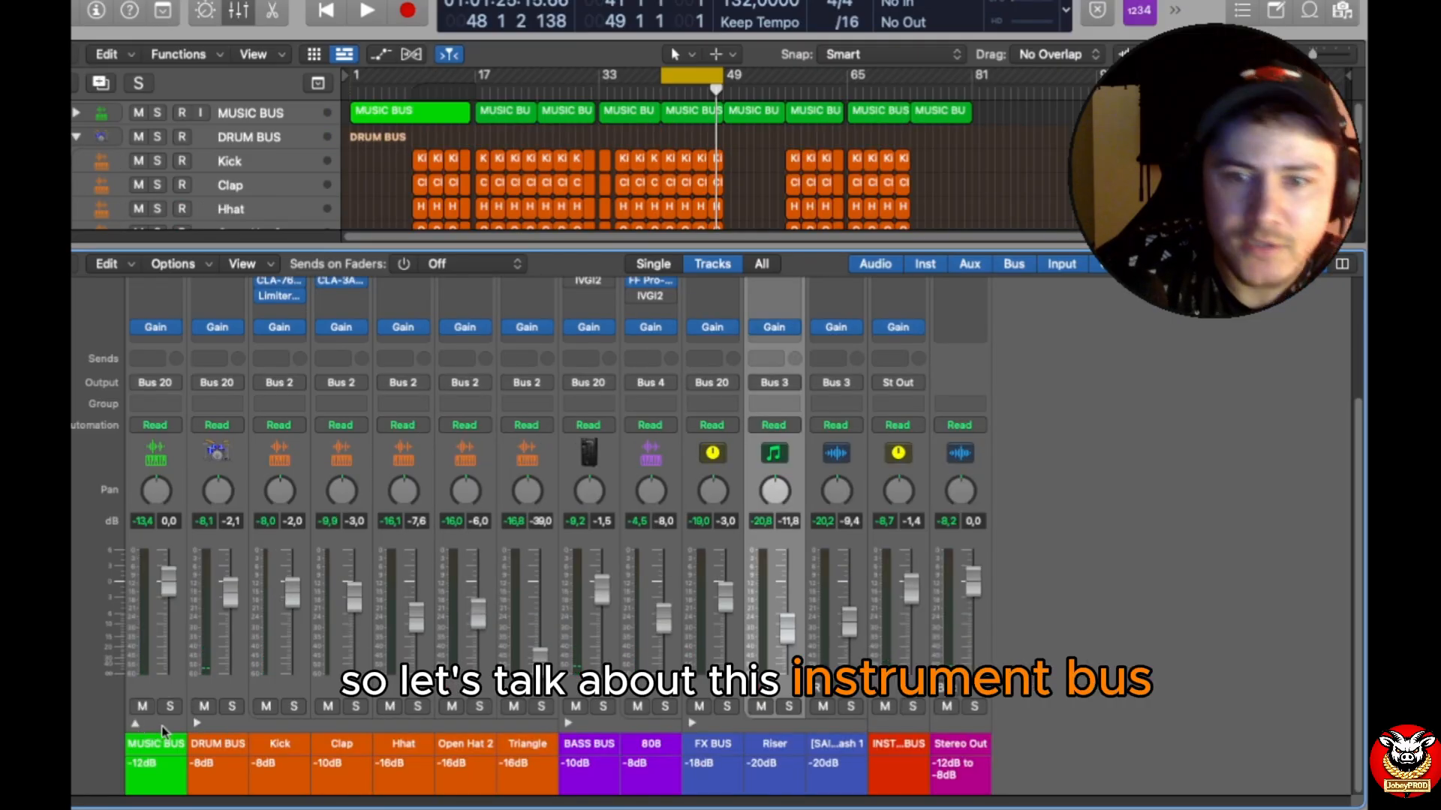
left_click(135, 722)
left_click_drag(1200, 246, 1201, 122)
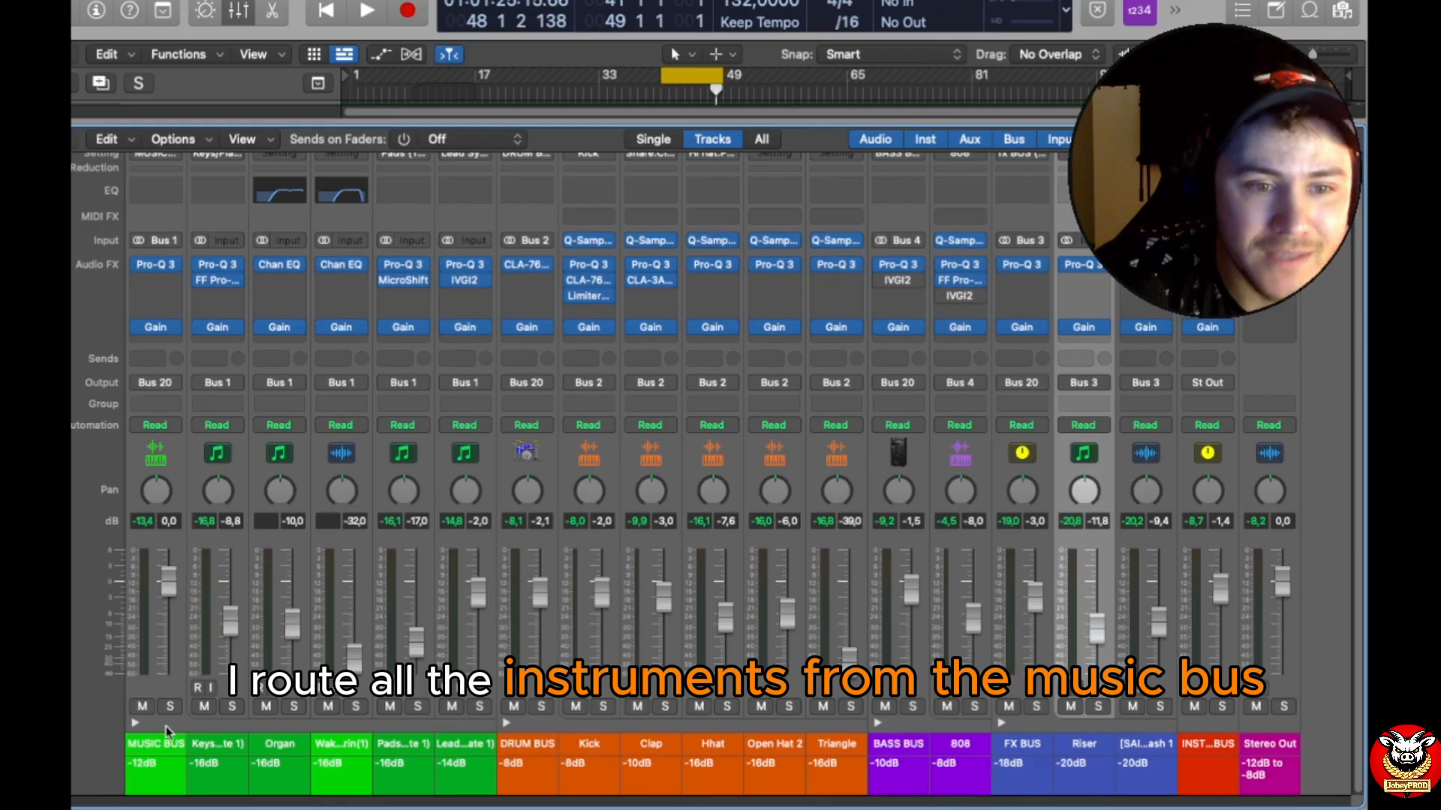
Step: Review the bus routing of the music and drum channels, and collapse the MUSIC BUS and DRUM BUS
left_click(135, 723)
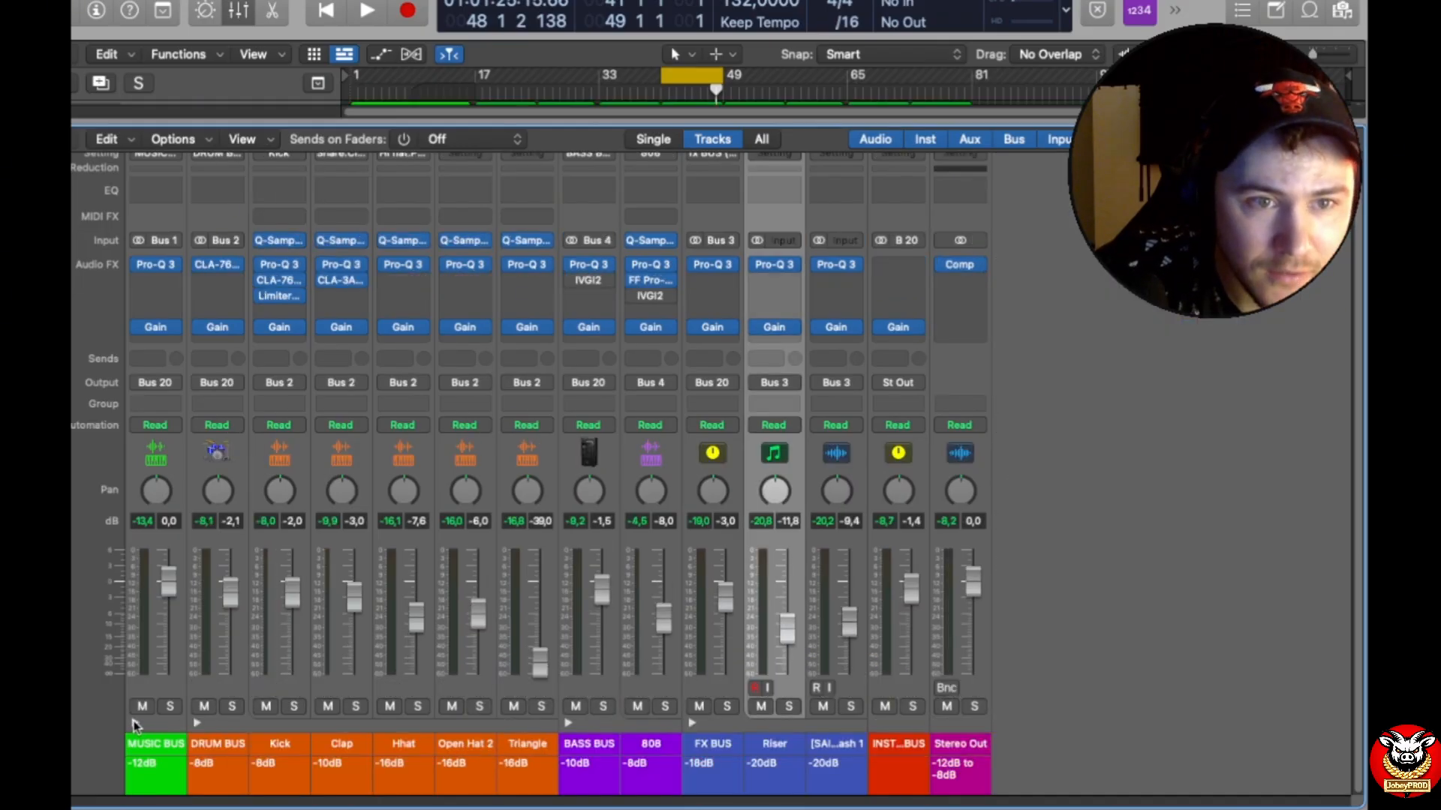
left_click(135, 722)
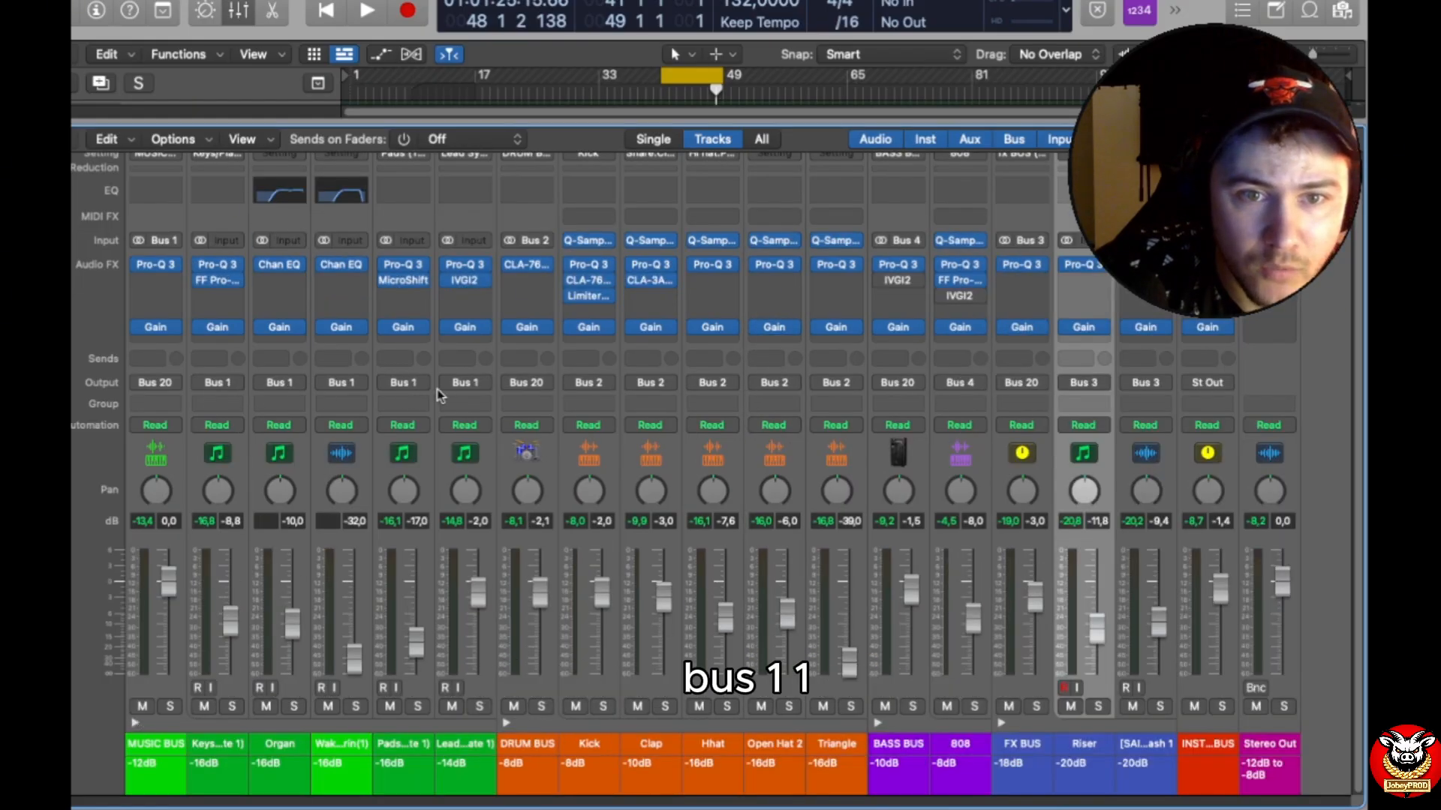
left_click(136, 723)
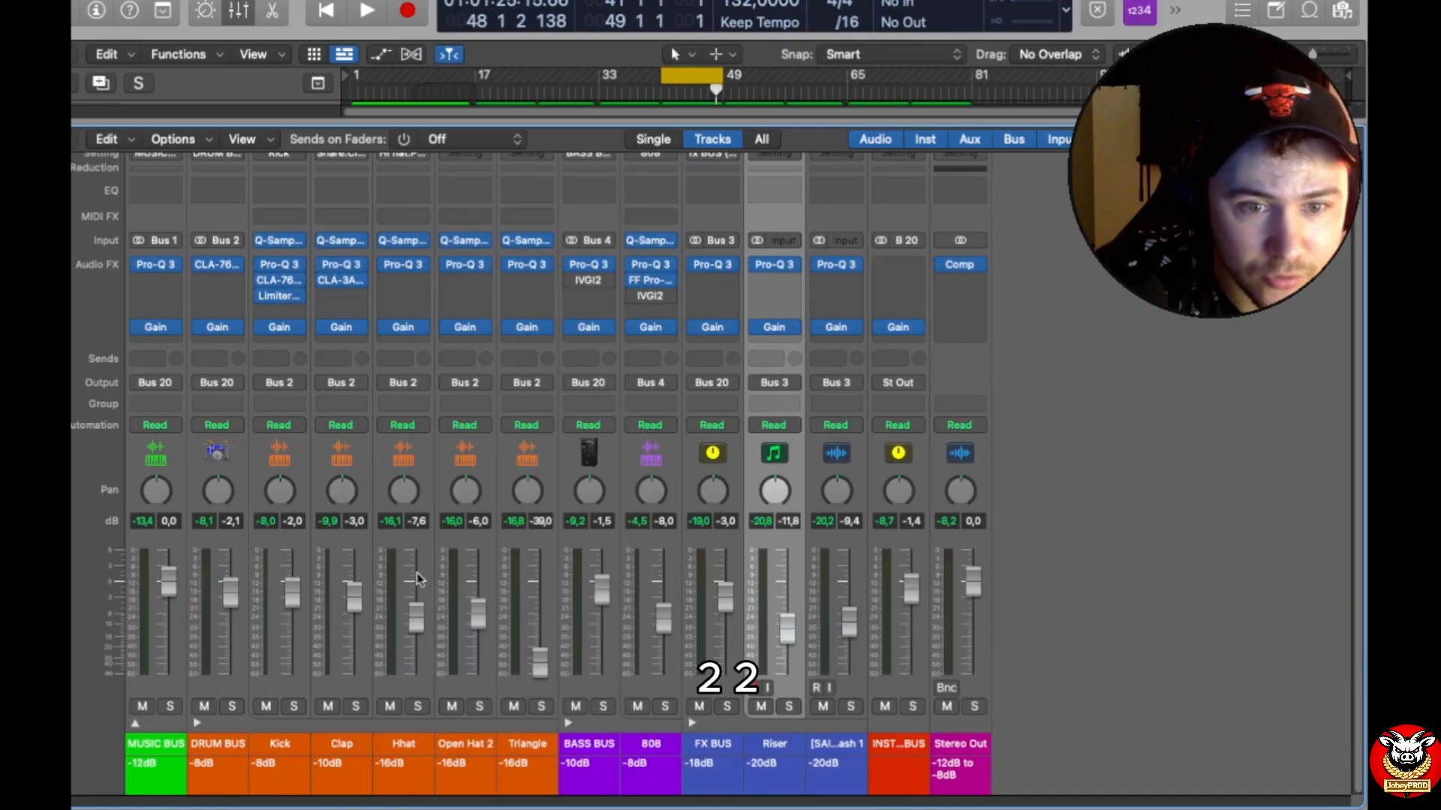
left_click(197, 722)
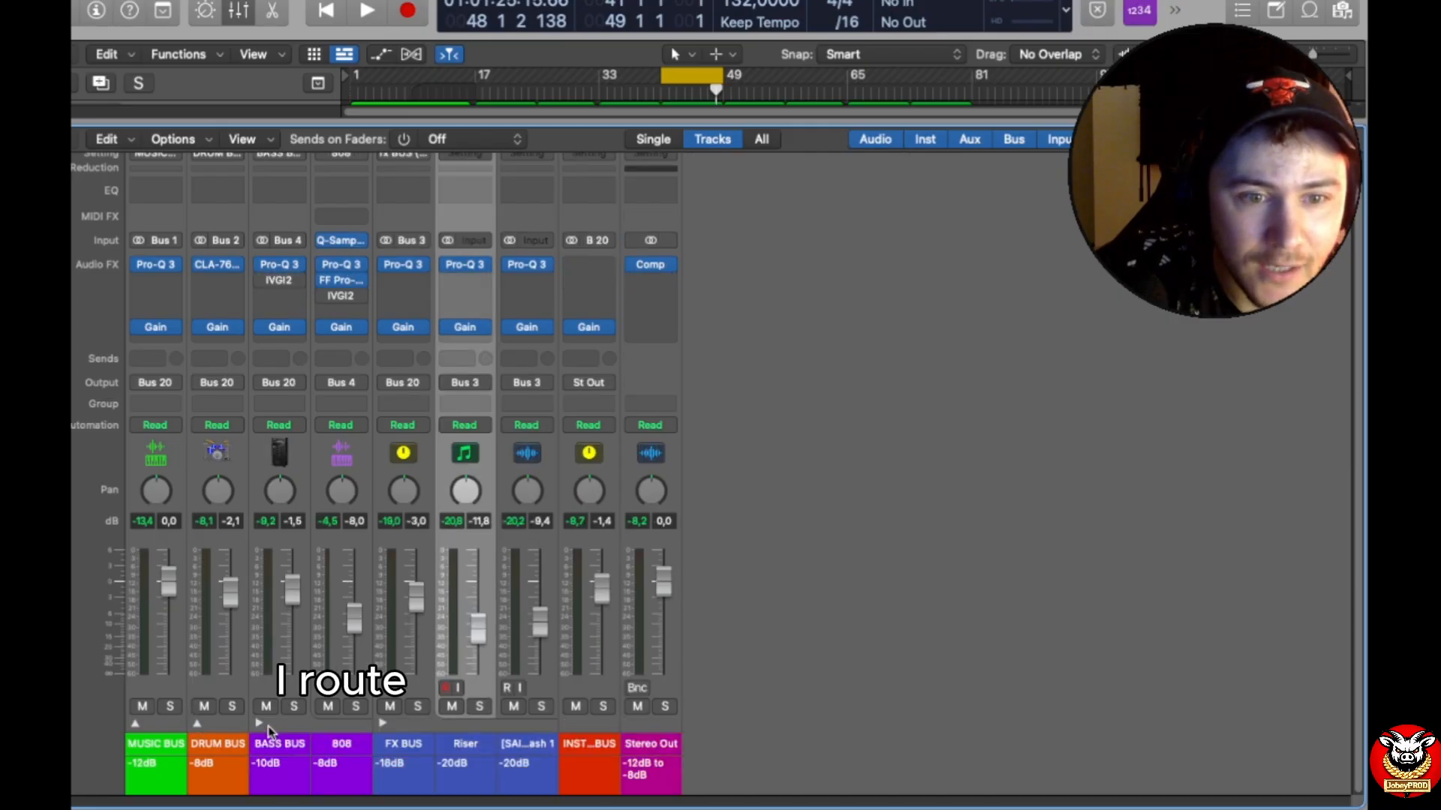
Step: Review the bus routing of the 808 and FX channels, and collapse the BASS BUS and FX BUS
left_click(259, 723)
left_click(258, 724)
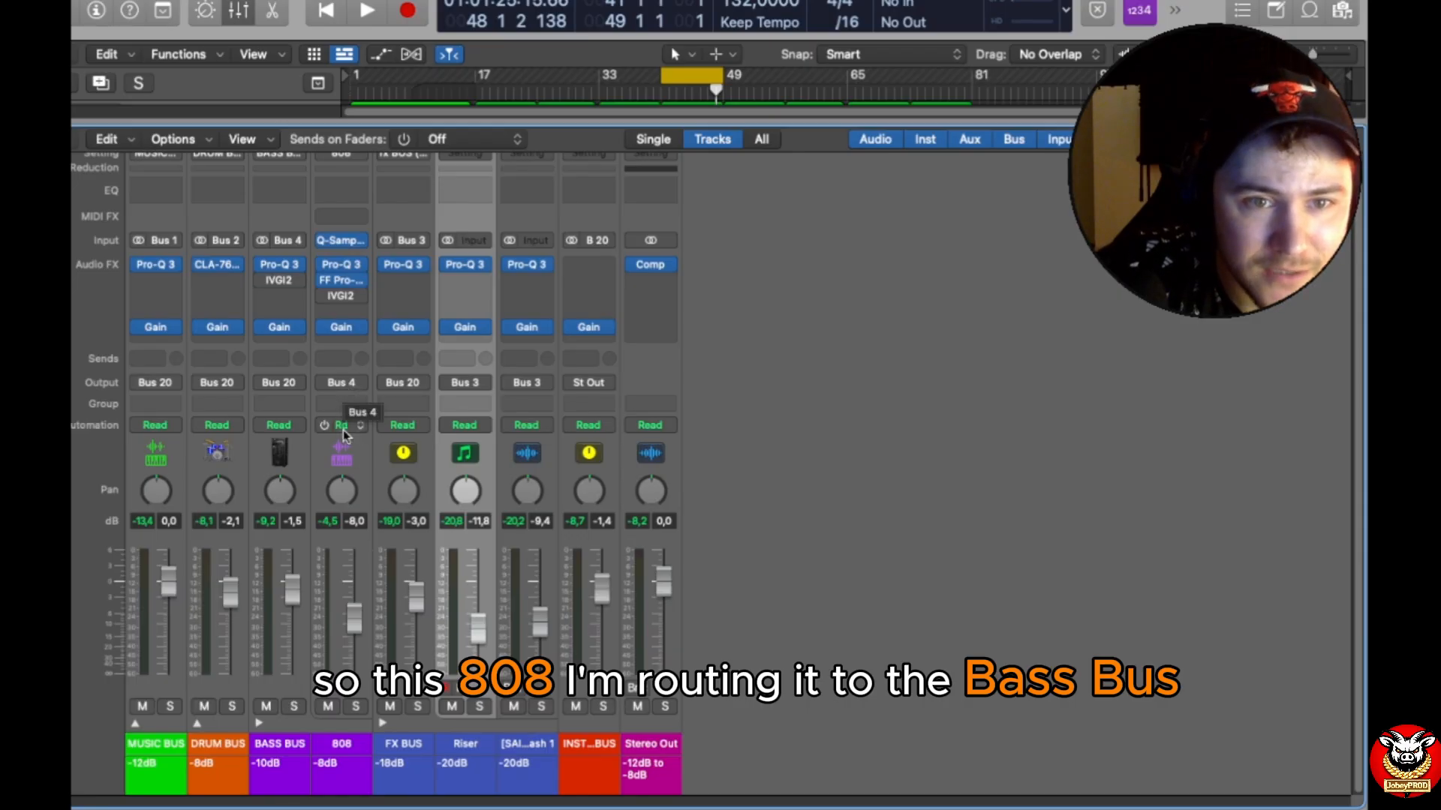
left_click(259, 723)
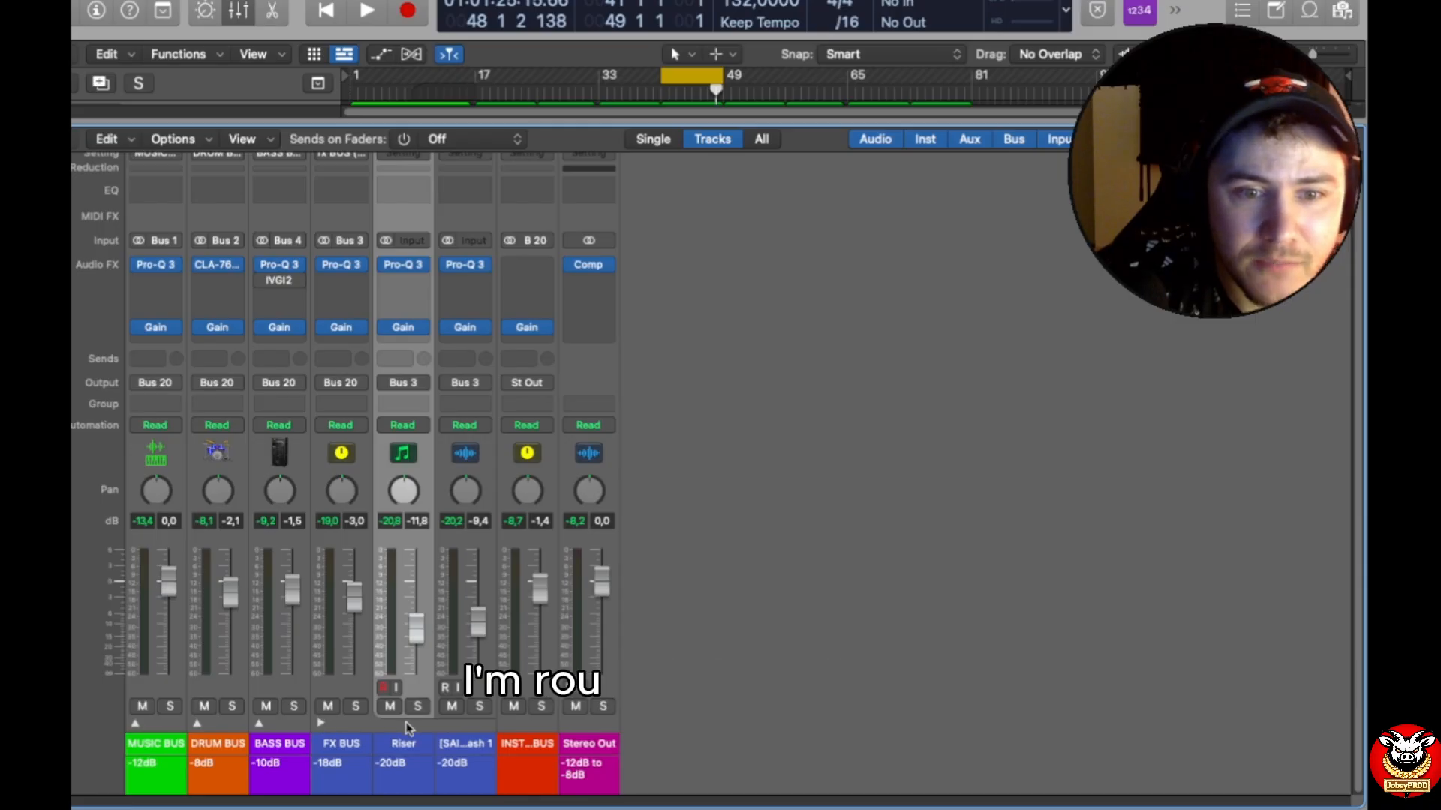
left_click(322, 724)
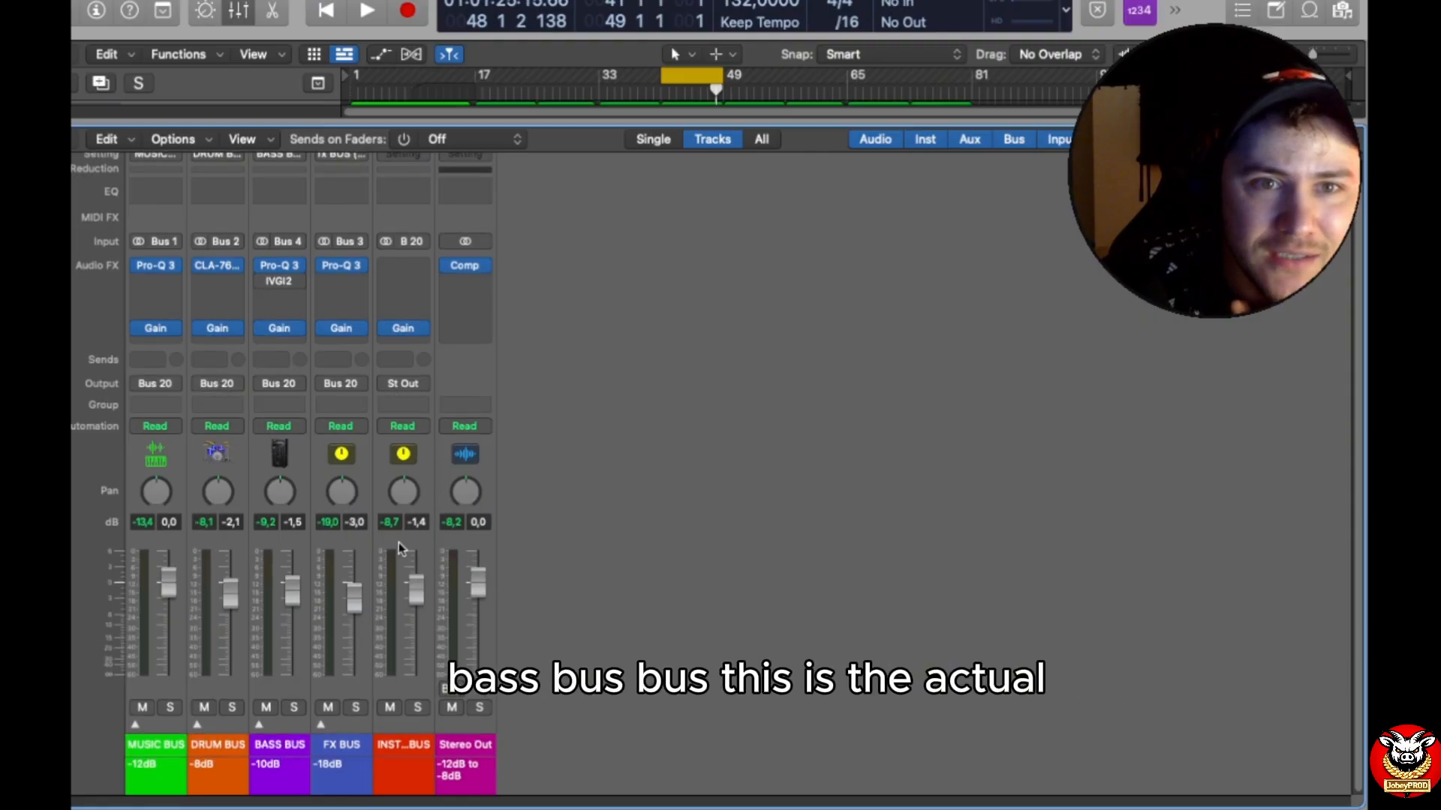
Step: Select the INST BUS channel and play the beat through it
scroll(403, 570, "up", 2)
scroll(458, 777, "down", 1)
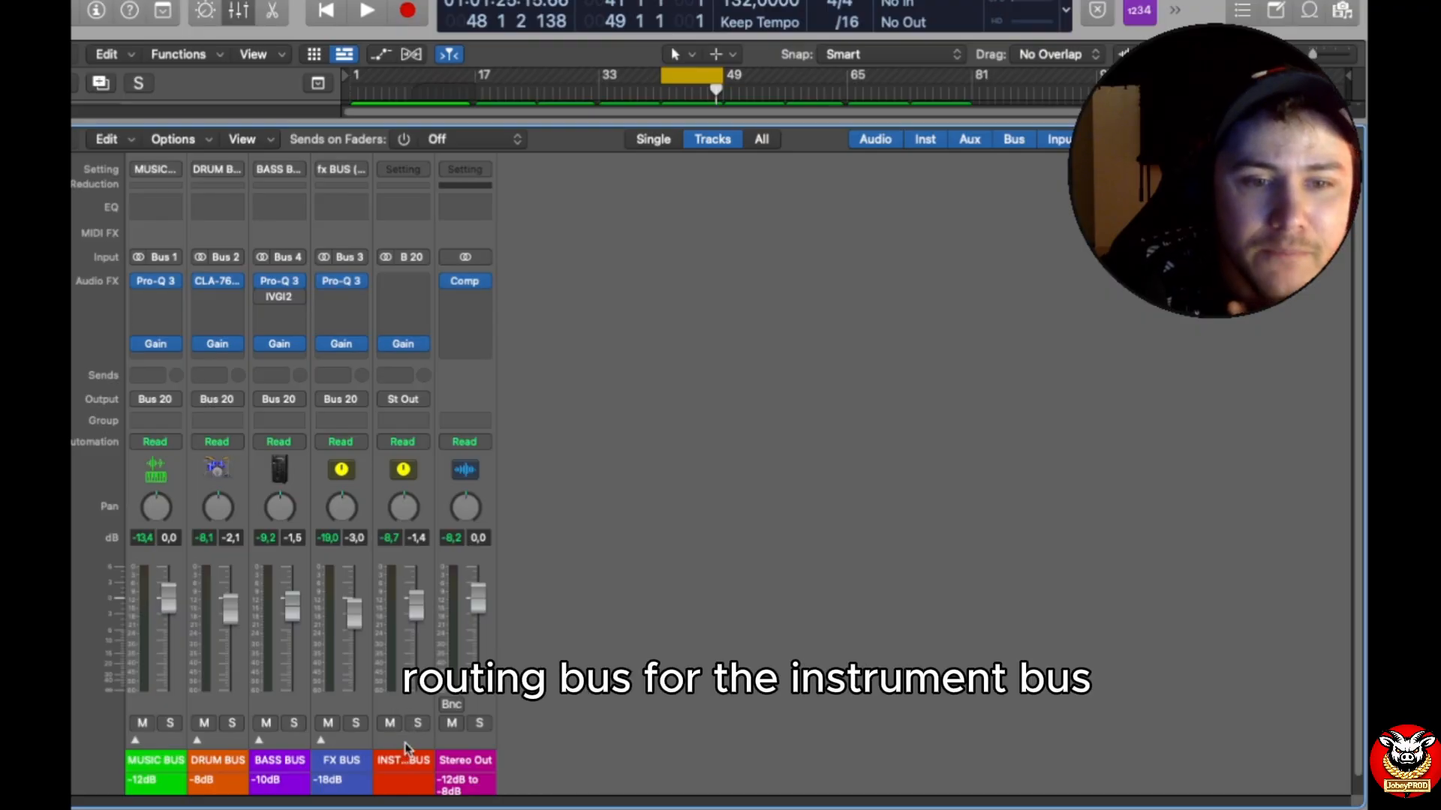
left_click(403, 751)
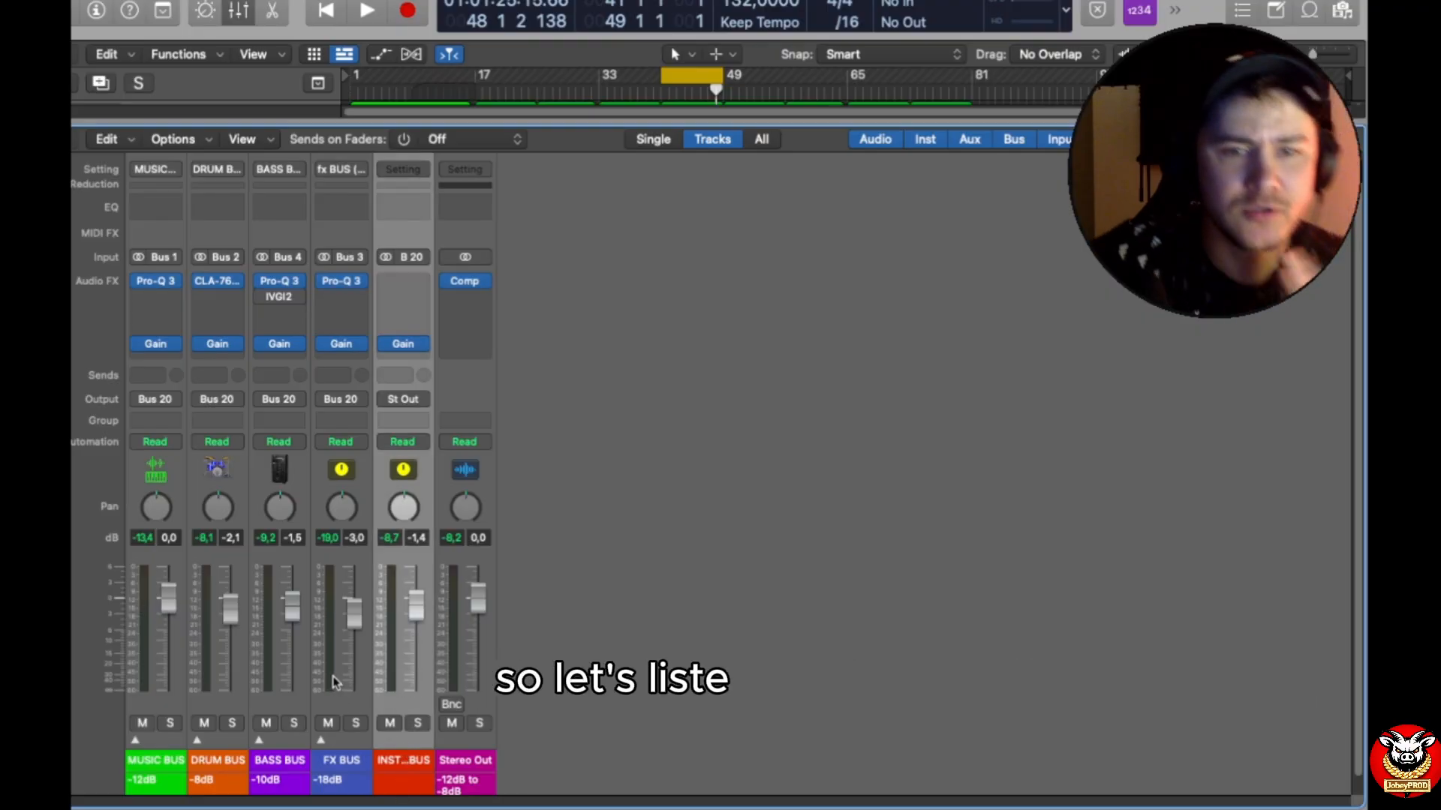
key("space")
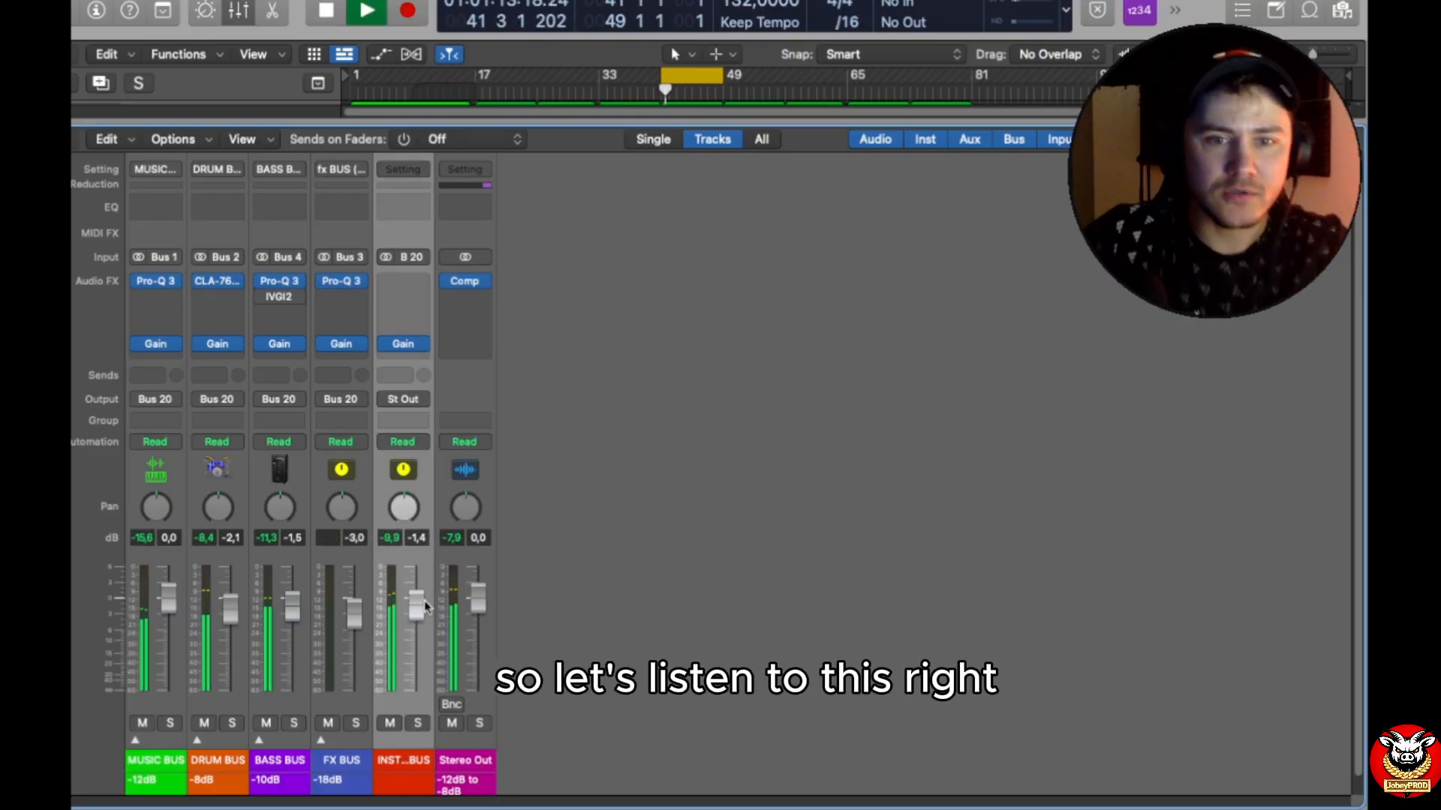
Step: Pull the INST BUS fader all the way down to −∞ and undo the fader move
left_click_drag(416, 600, 411, 807)
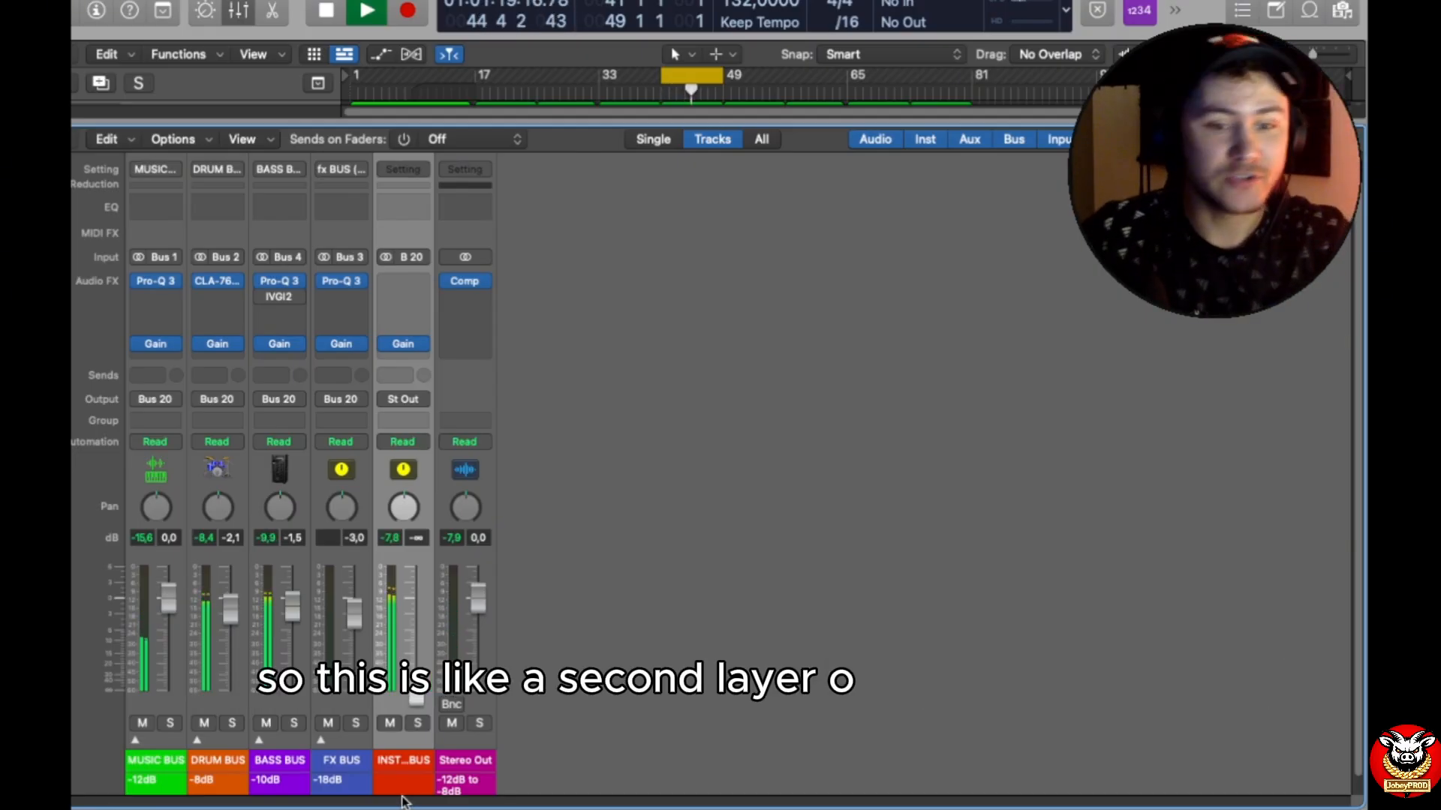
key("super+z")
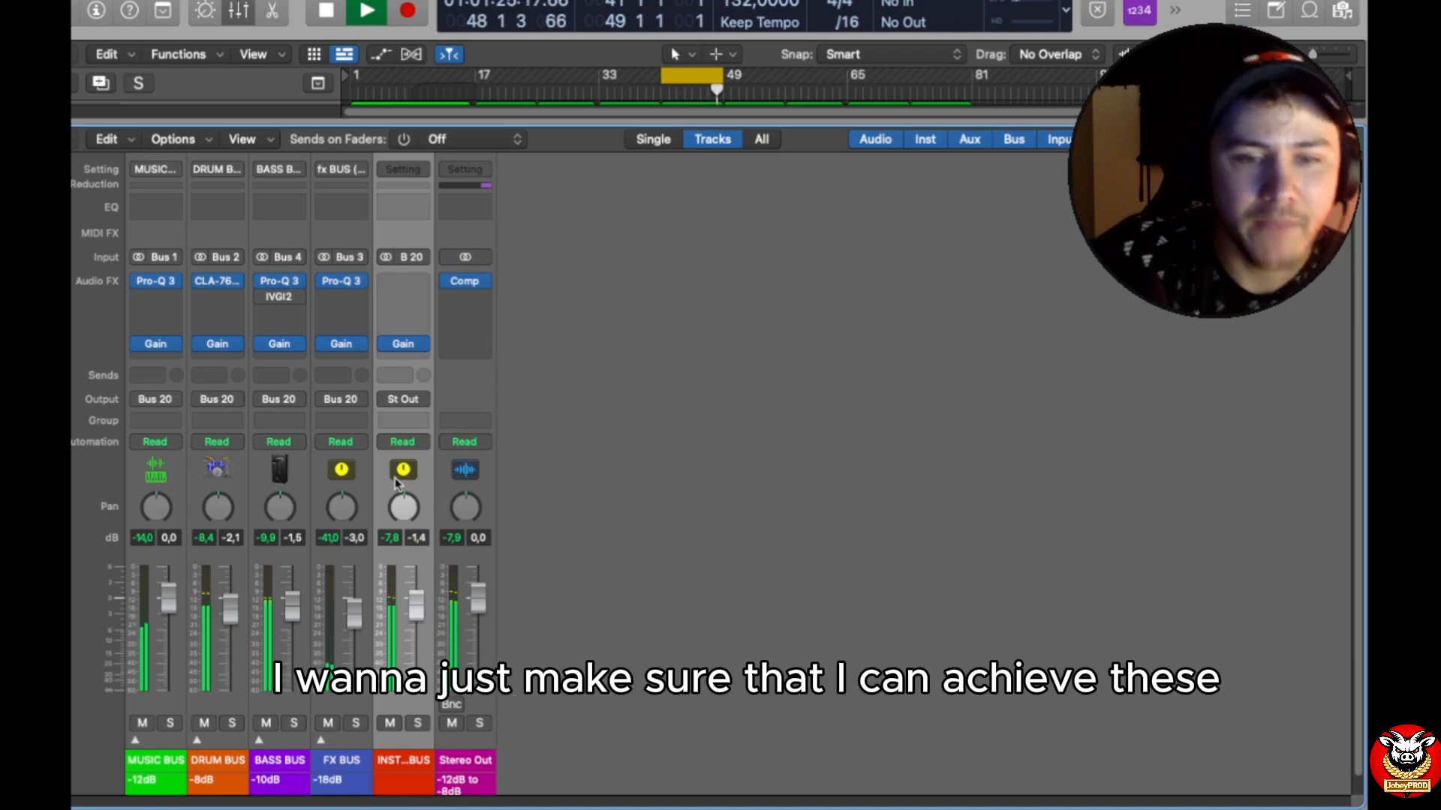
Step: Expand the MUSIC, DRUM, BASS and FX buses to review the channel gain staging, select the Stereo Out channel, and stop playback
left_click(135, 741)
left_click(507, 736)
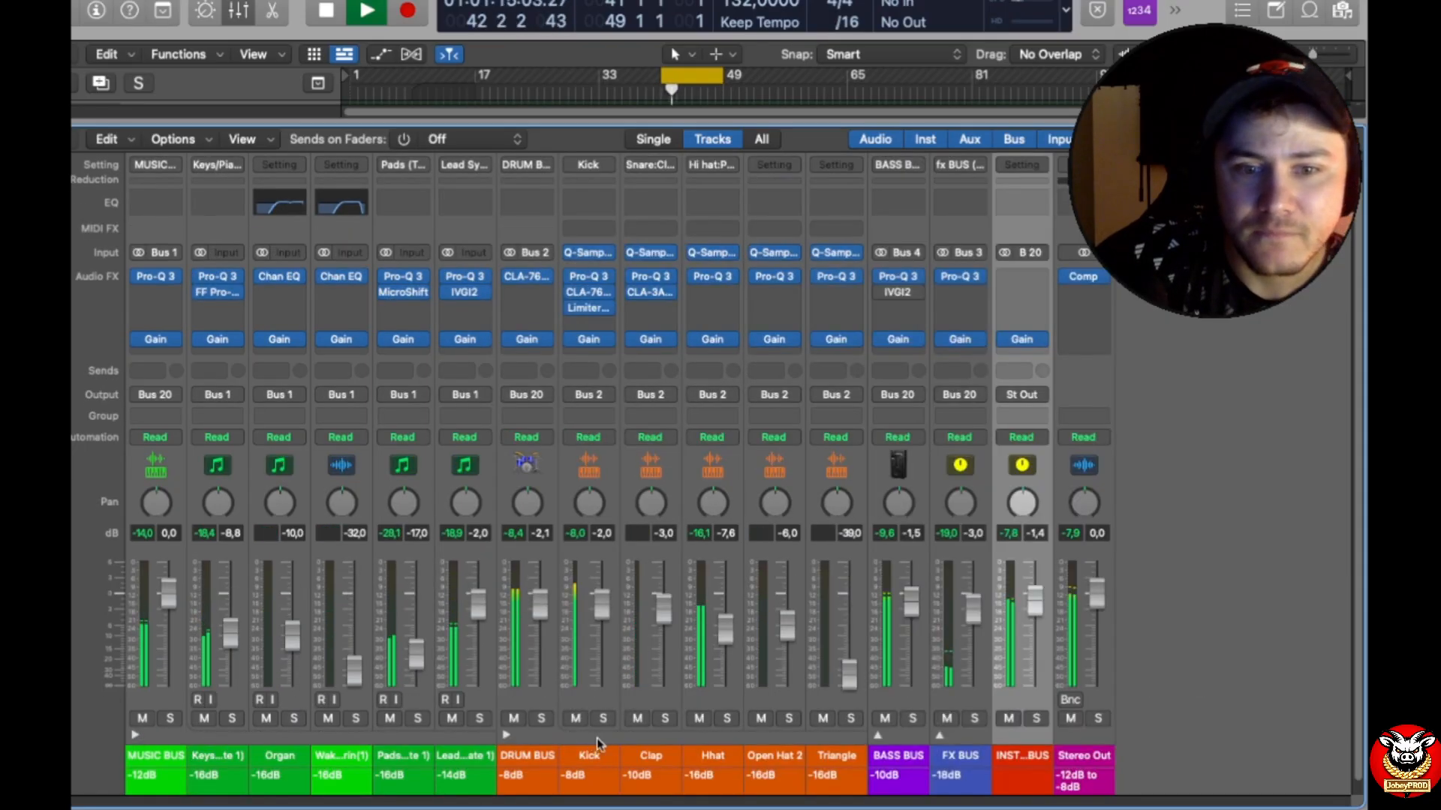
left_click(877, 738)
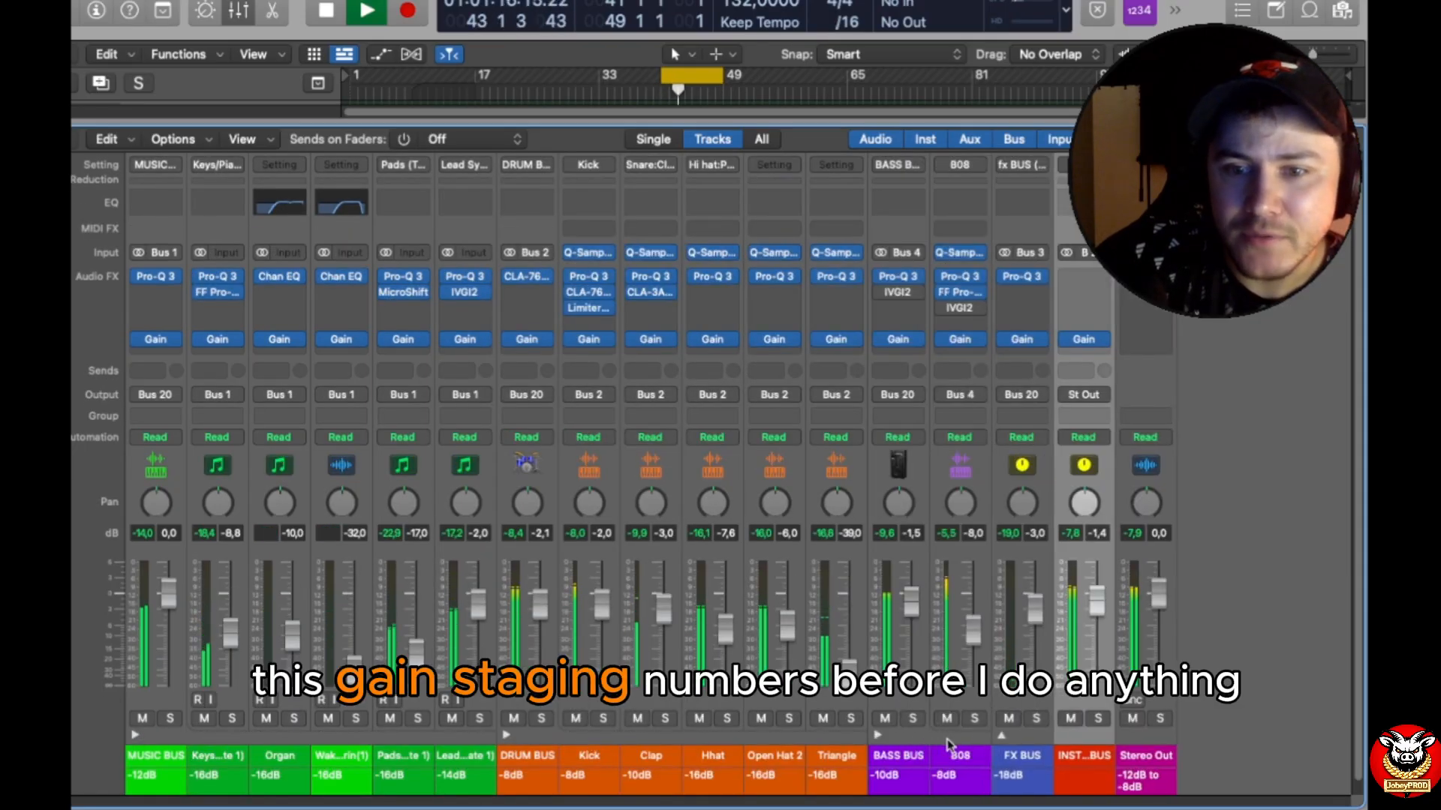
left_click(1001, 737)
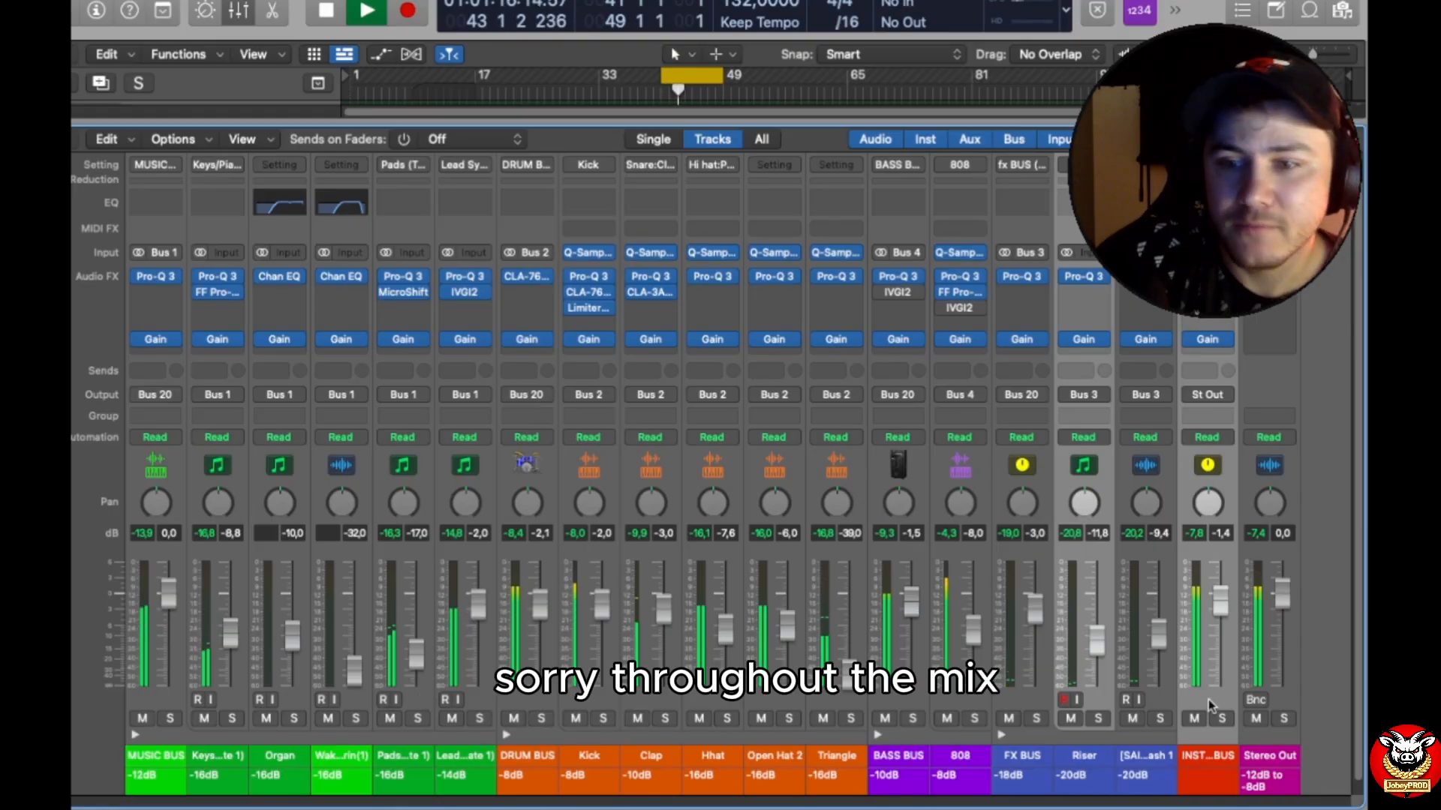
left_click(1278, 546)
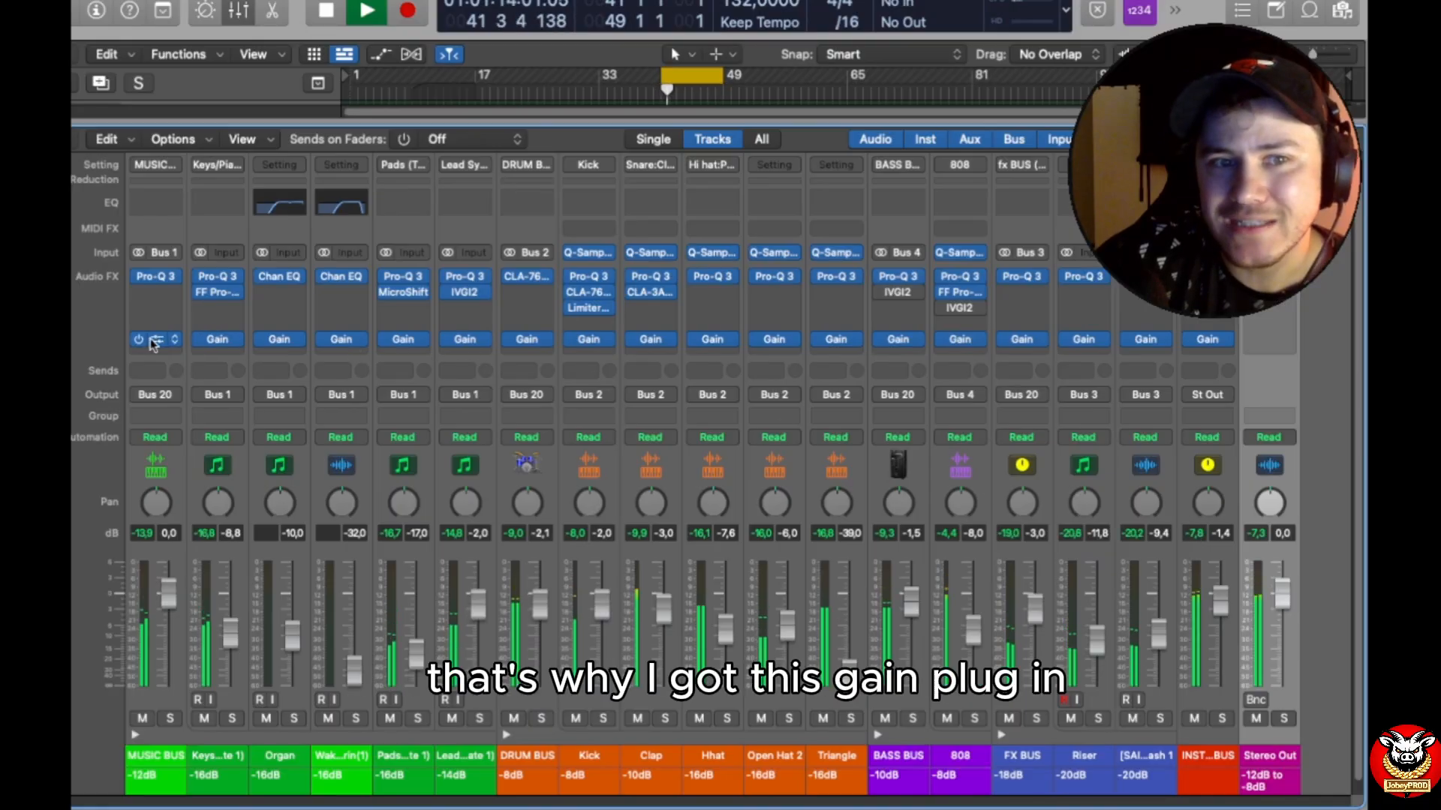
key("space")
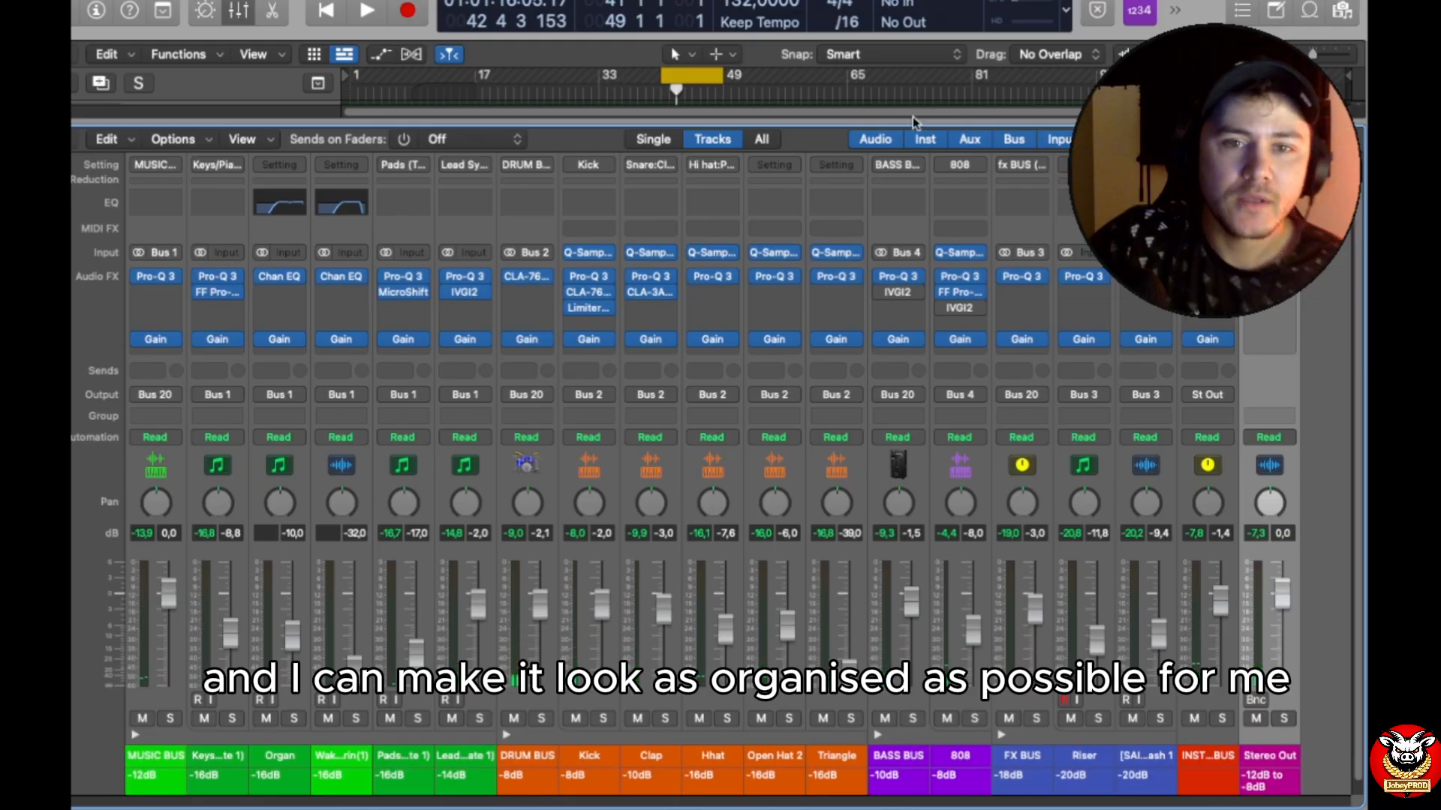
Step: Enlarge the tracks area over the mixer and extend the cycle range to span bars 1 to 82
left_click_drag(912, 117, 853, 635)
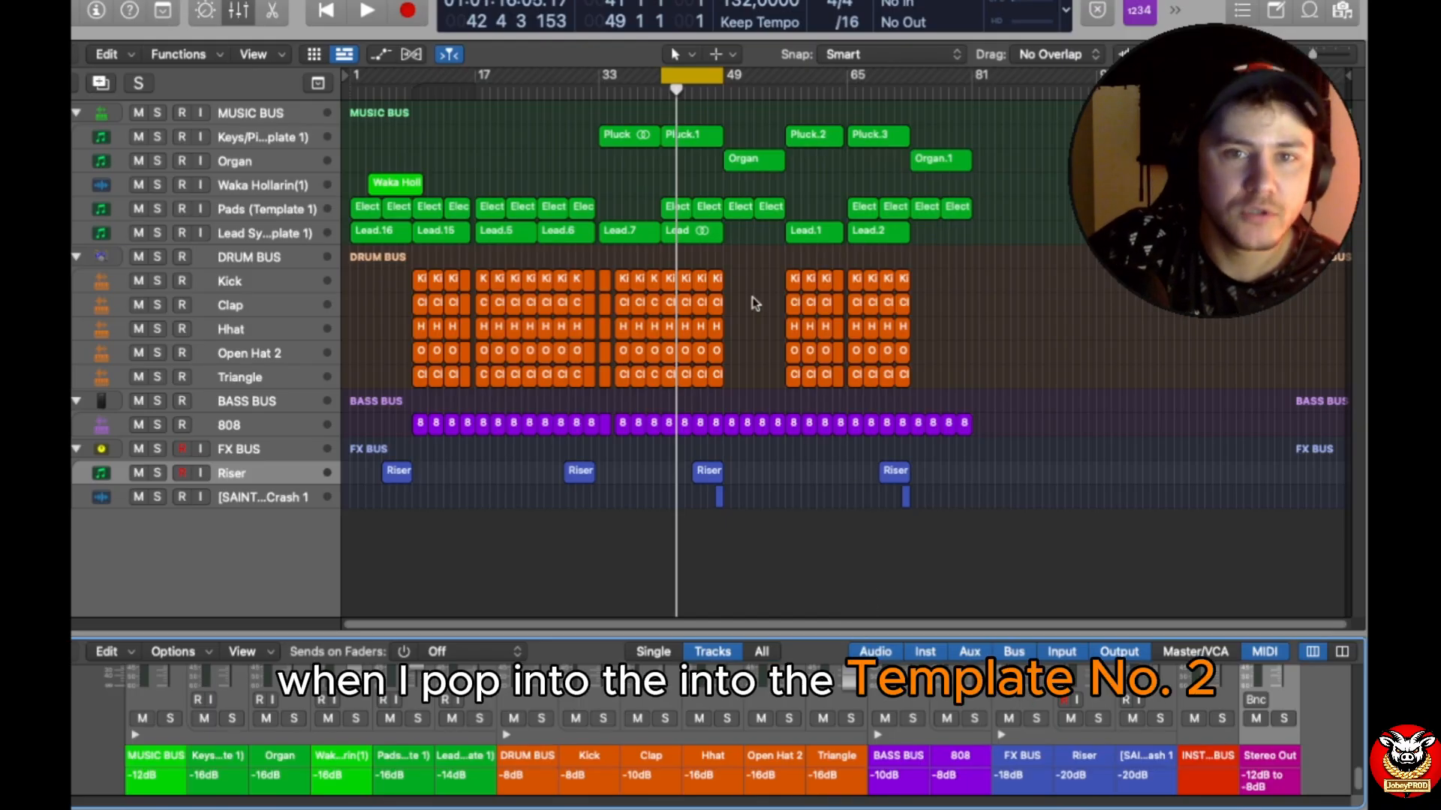
left_click_drag(664, 78, 351, 78)
left_click_drag(718, 79, 978, 131)
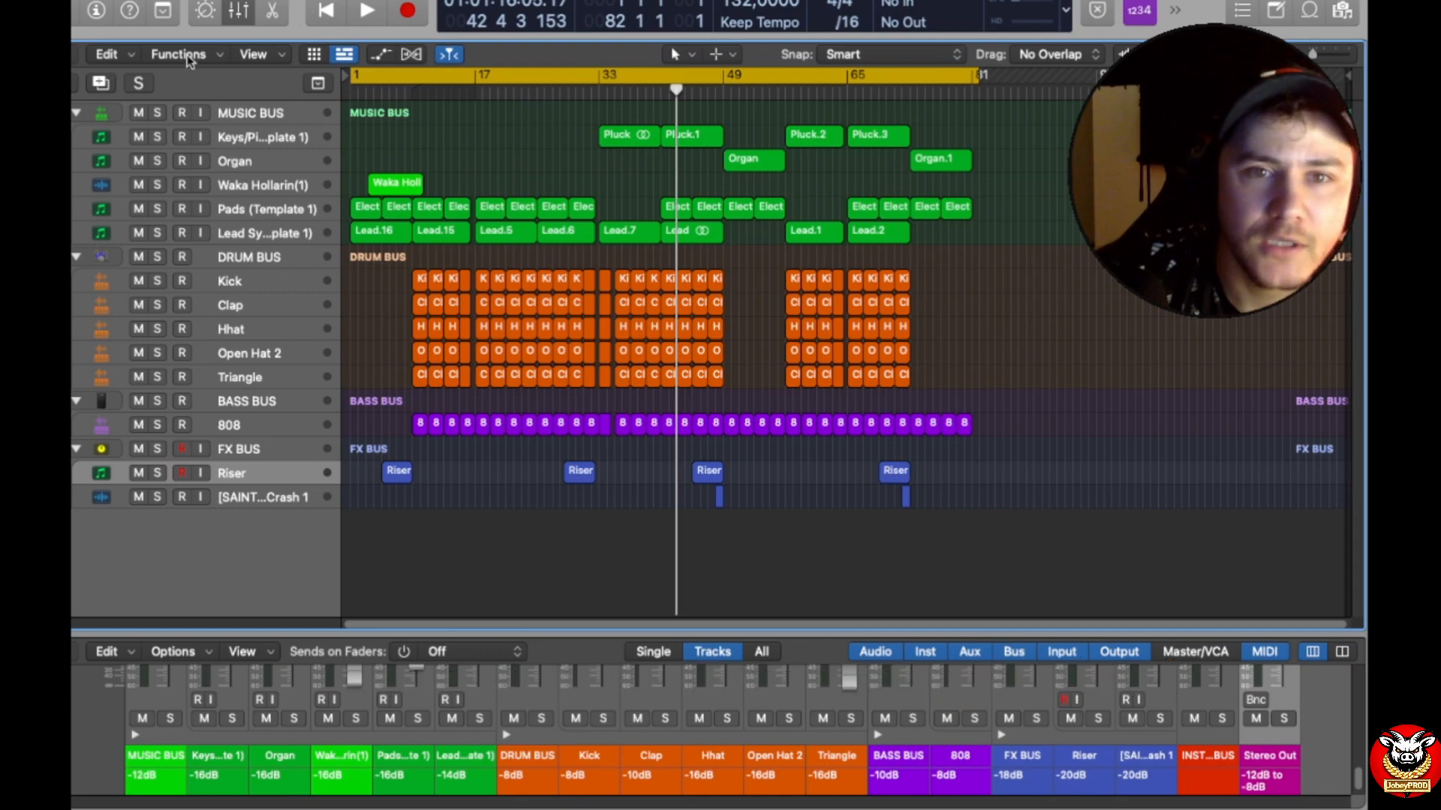
Step: Open the recent project "The Way She Is F#minor 100Bpm"
mouse_move(98, 2)
left_click(186, 2)
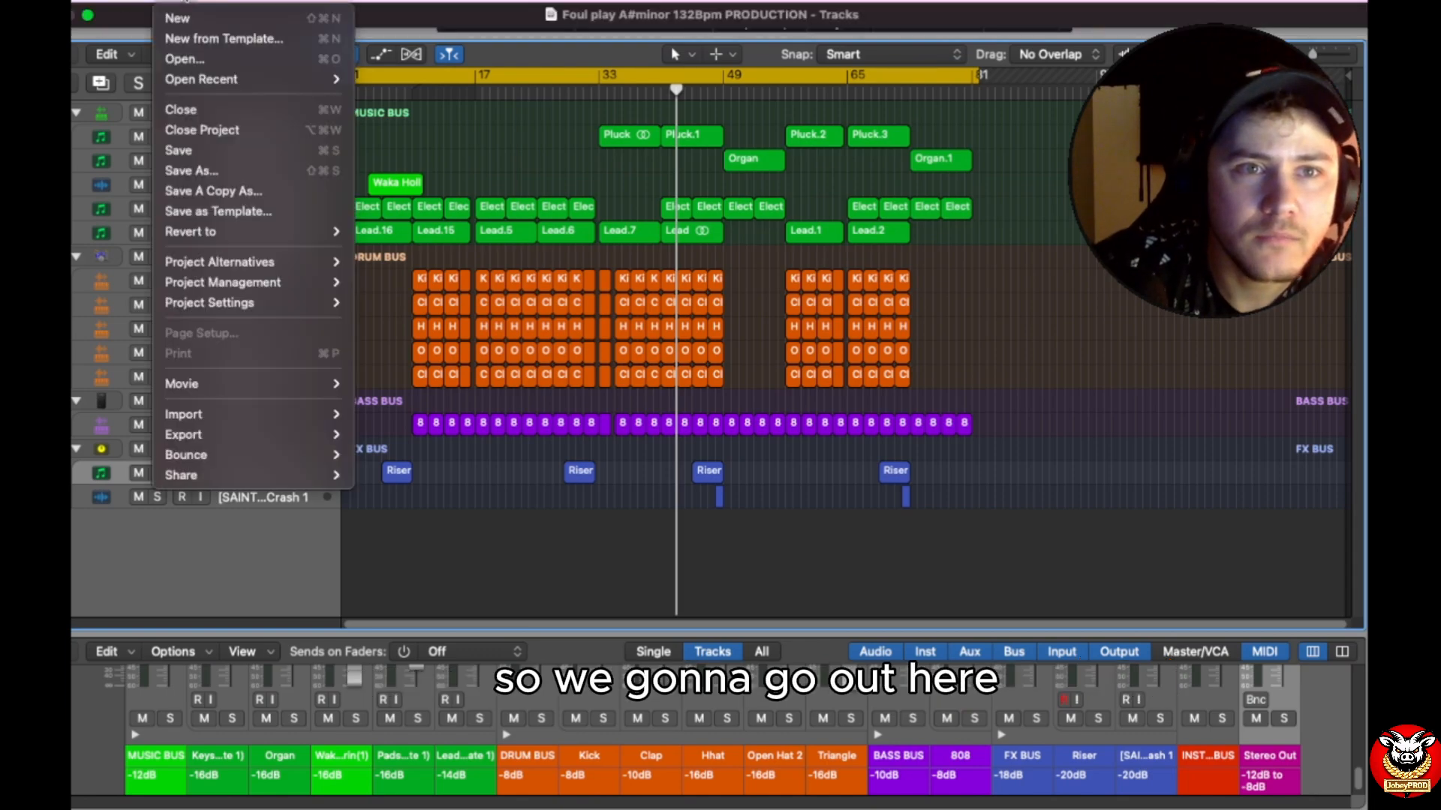
mouse_move(222, 80)
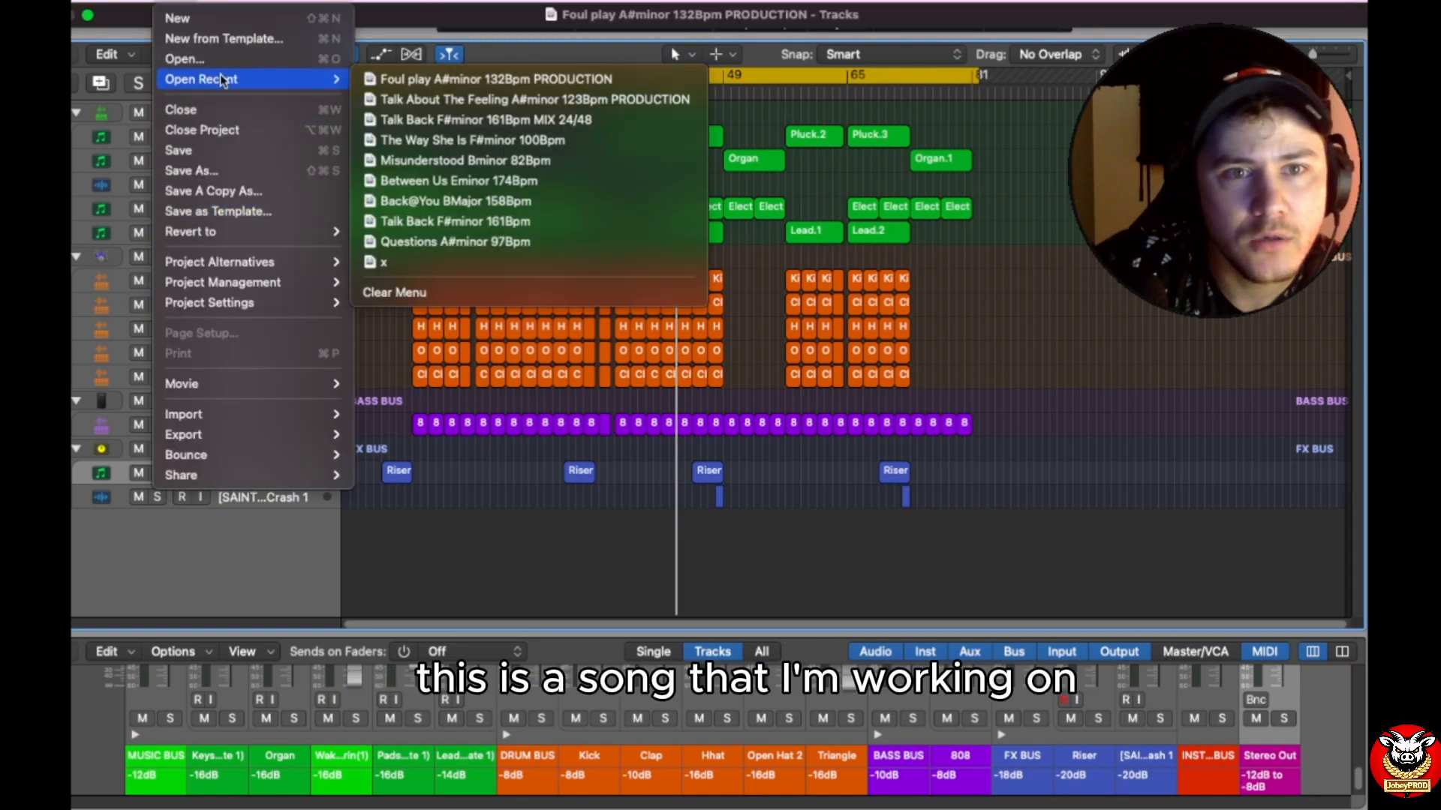
left_click(463, 140)
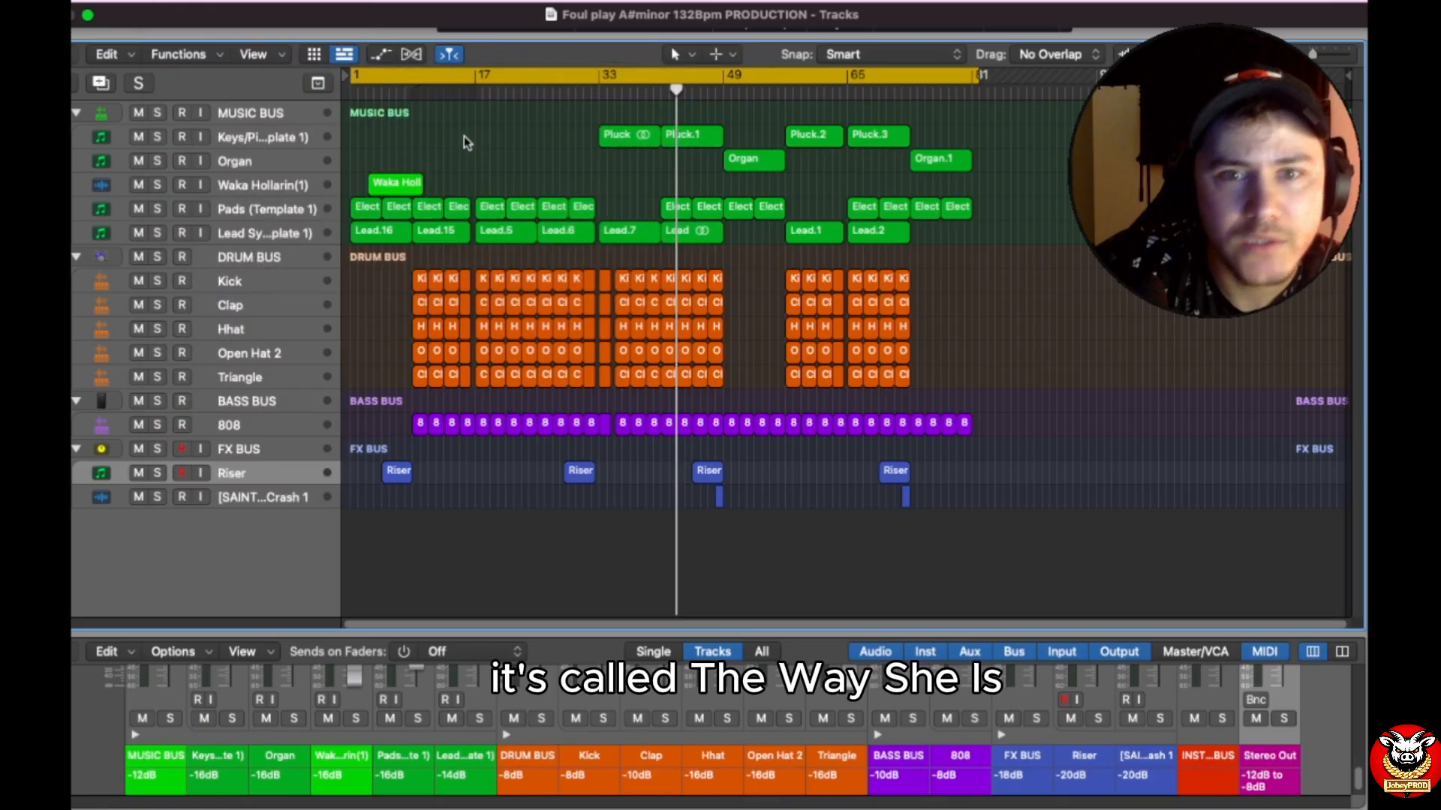
left_click(703, 315)
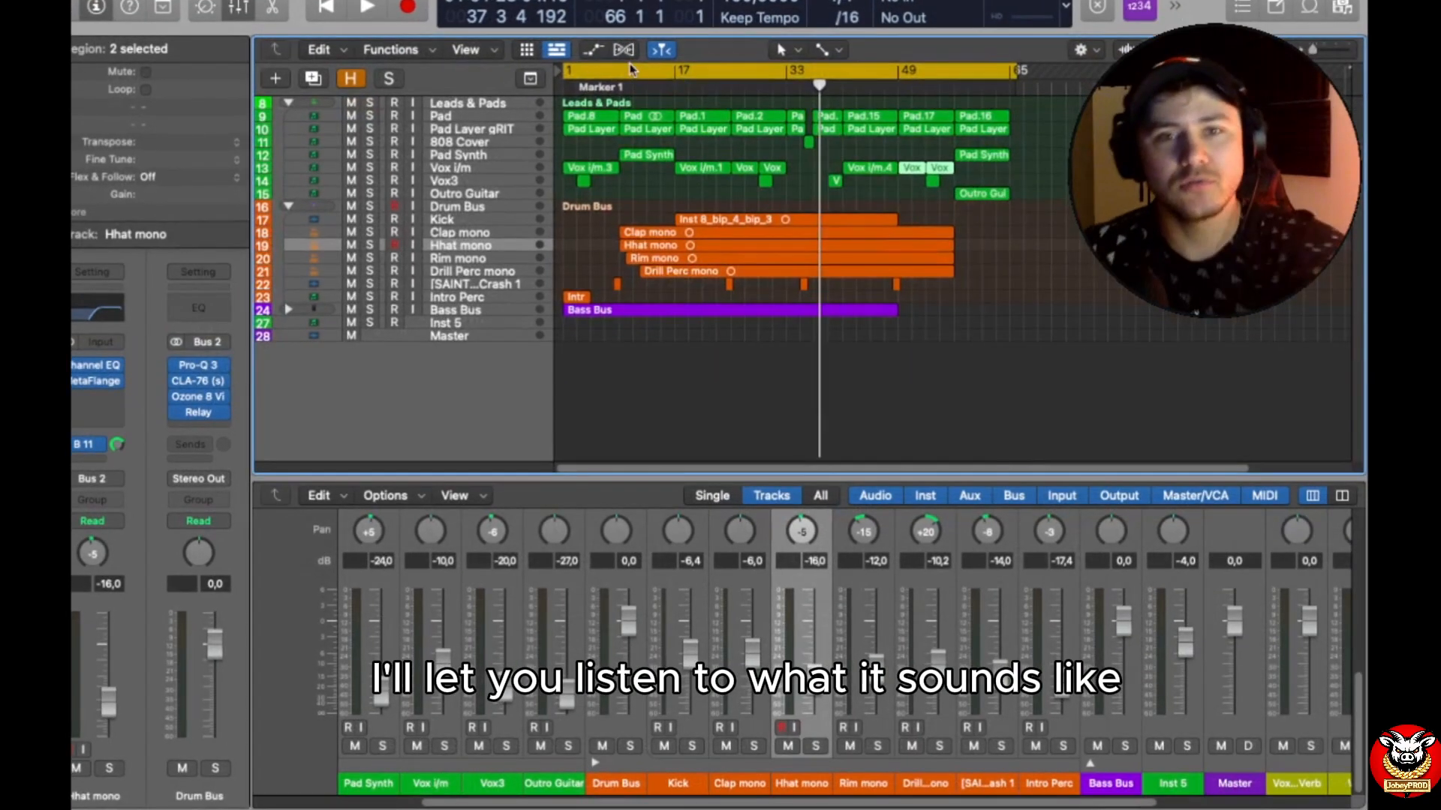
Step: Play the song from bar 9 and enlarge the mixer to examine the Leads & Pads and drum channels
left_click(619, 87)
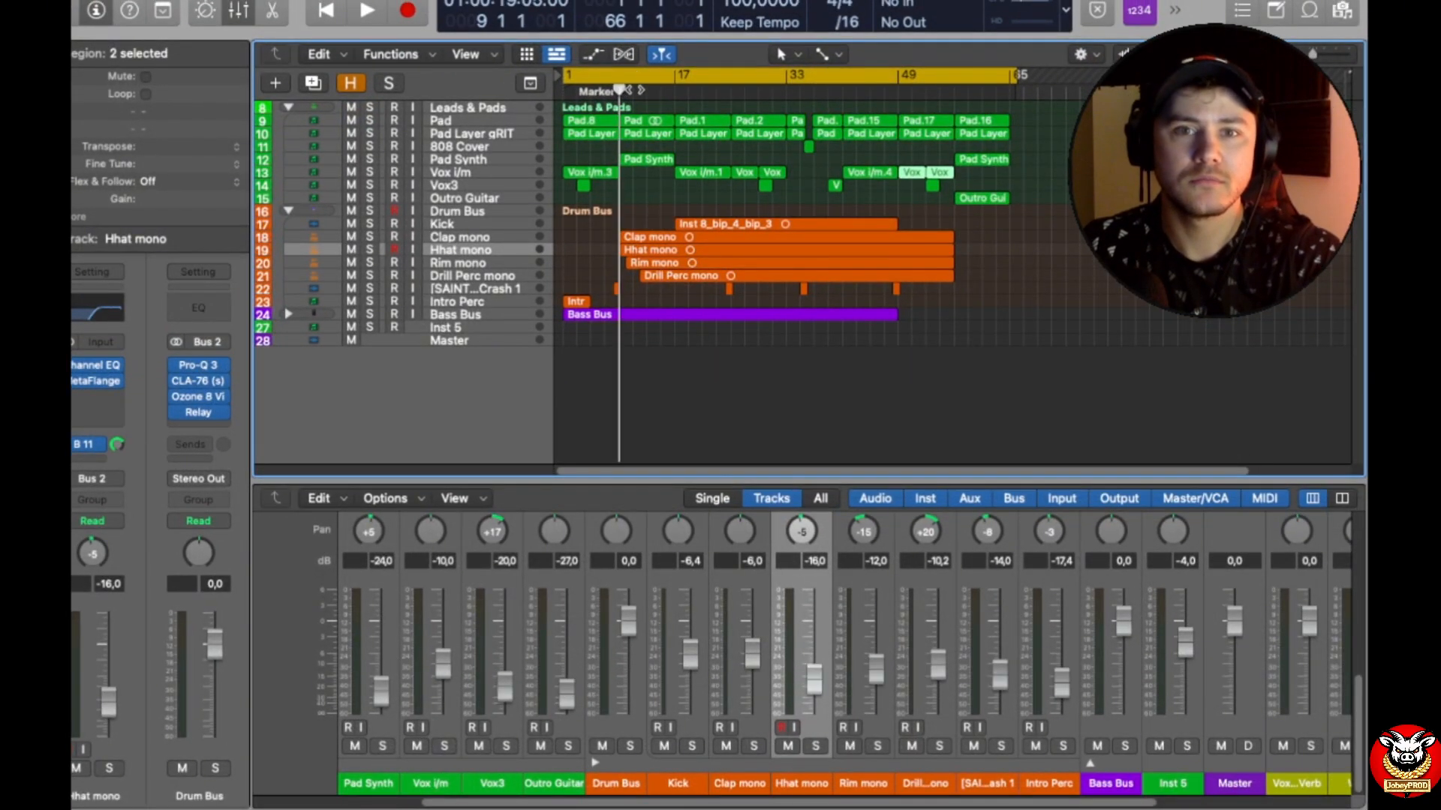
key("space")
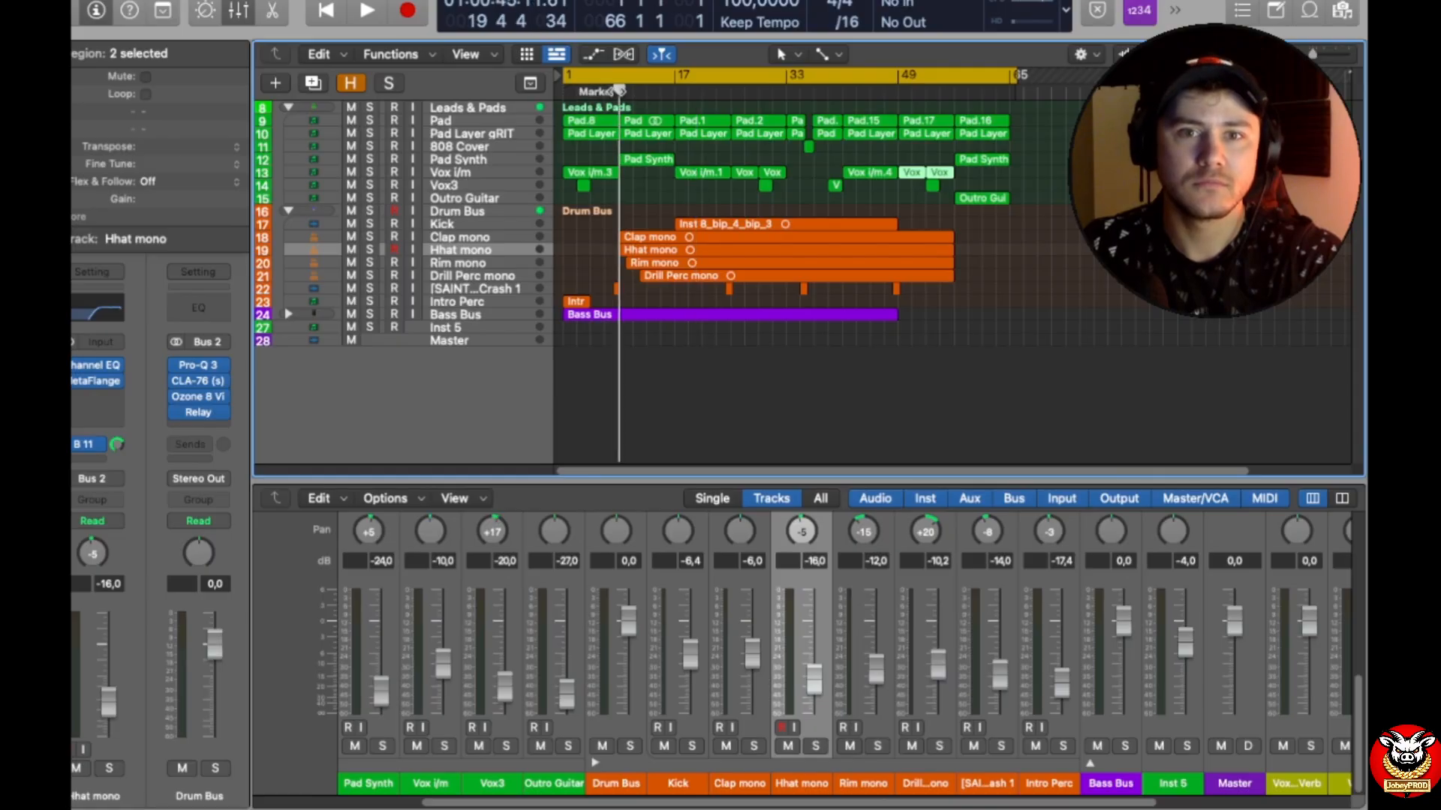
key("space")
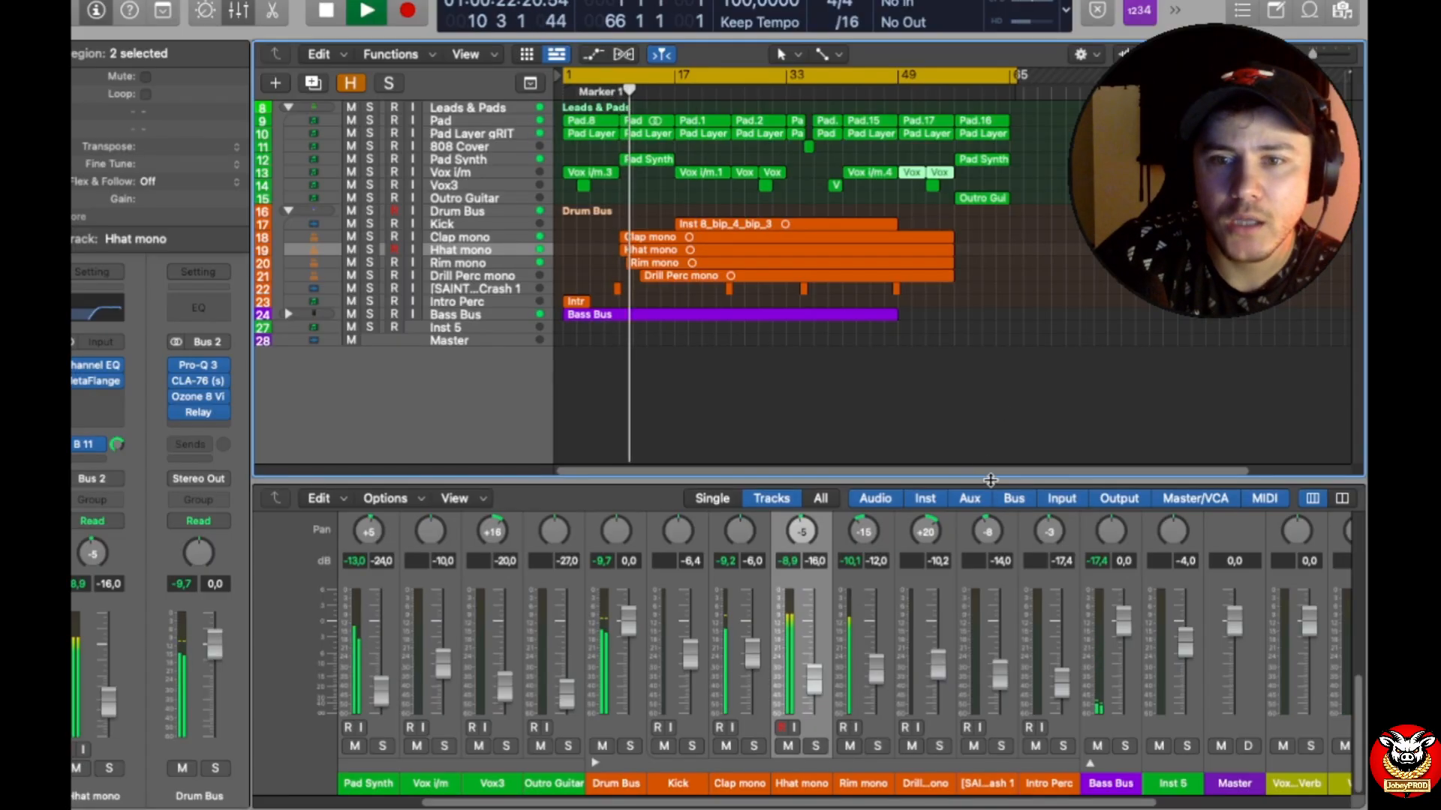
left_click_drag(991, 480, 978, 121)
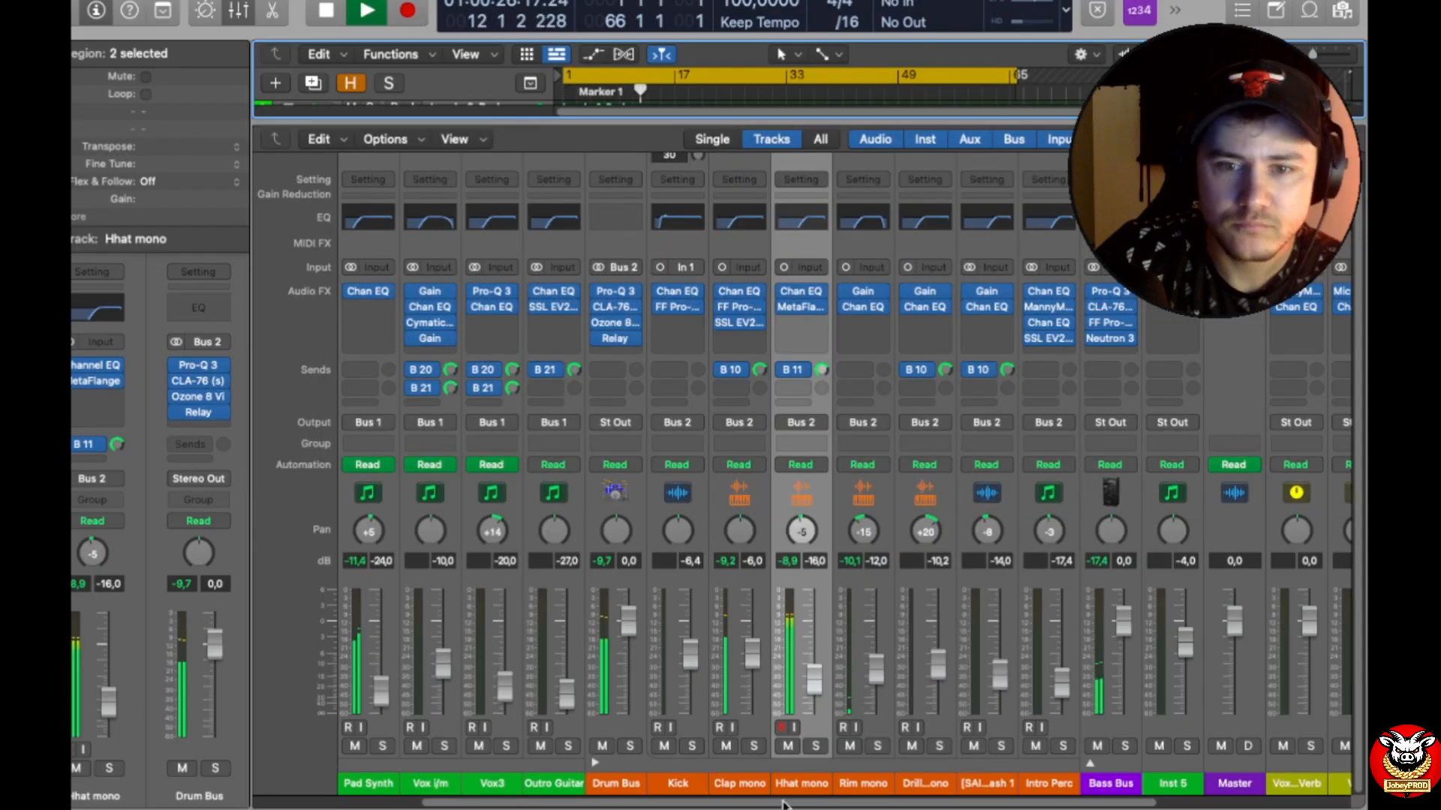
scroll(439, 715, "left", 5)
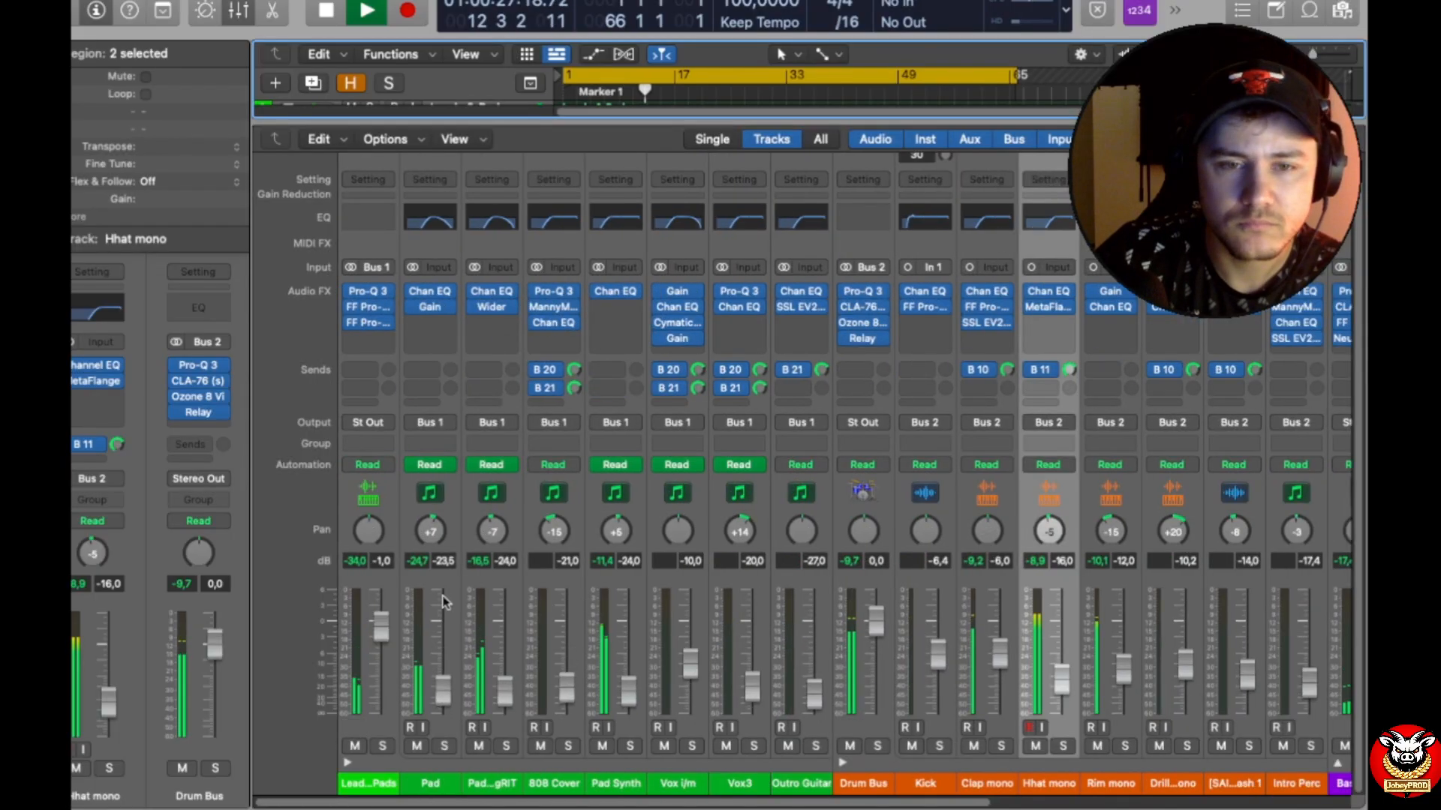
Step: Dismiss the System Overload alerts and try to play the song again from the start
left_click(705, 359)
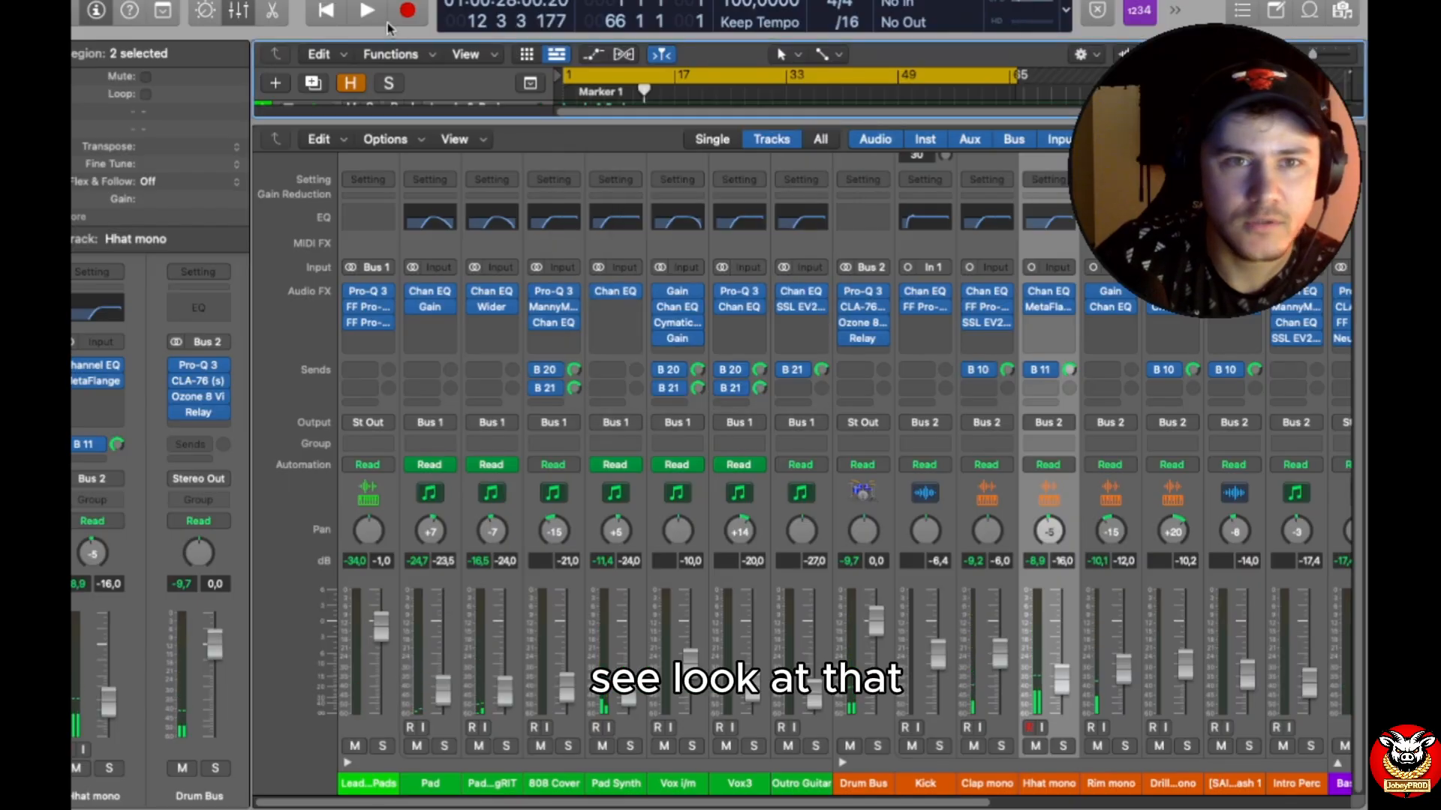
left_click(367, 10)
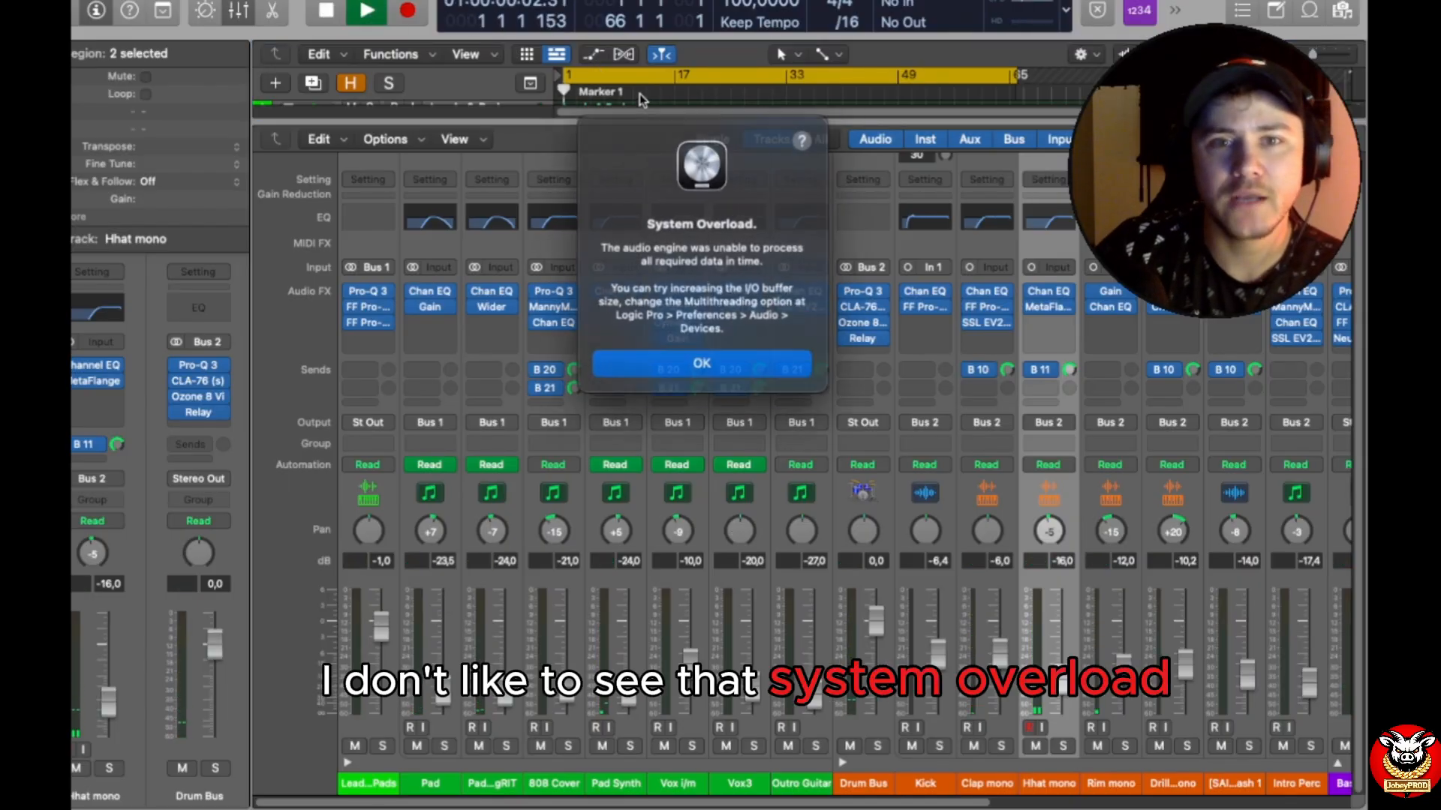
left_click(705, 359)
left_click(367, 12)
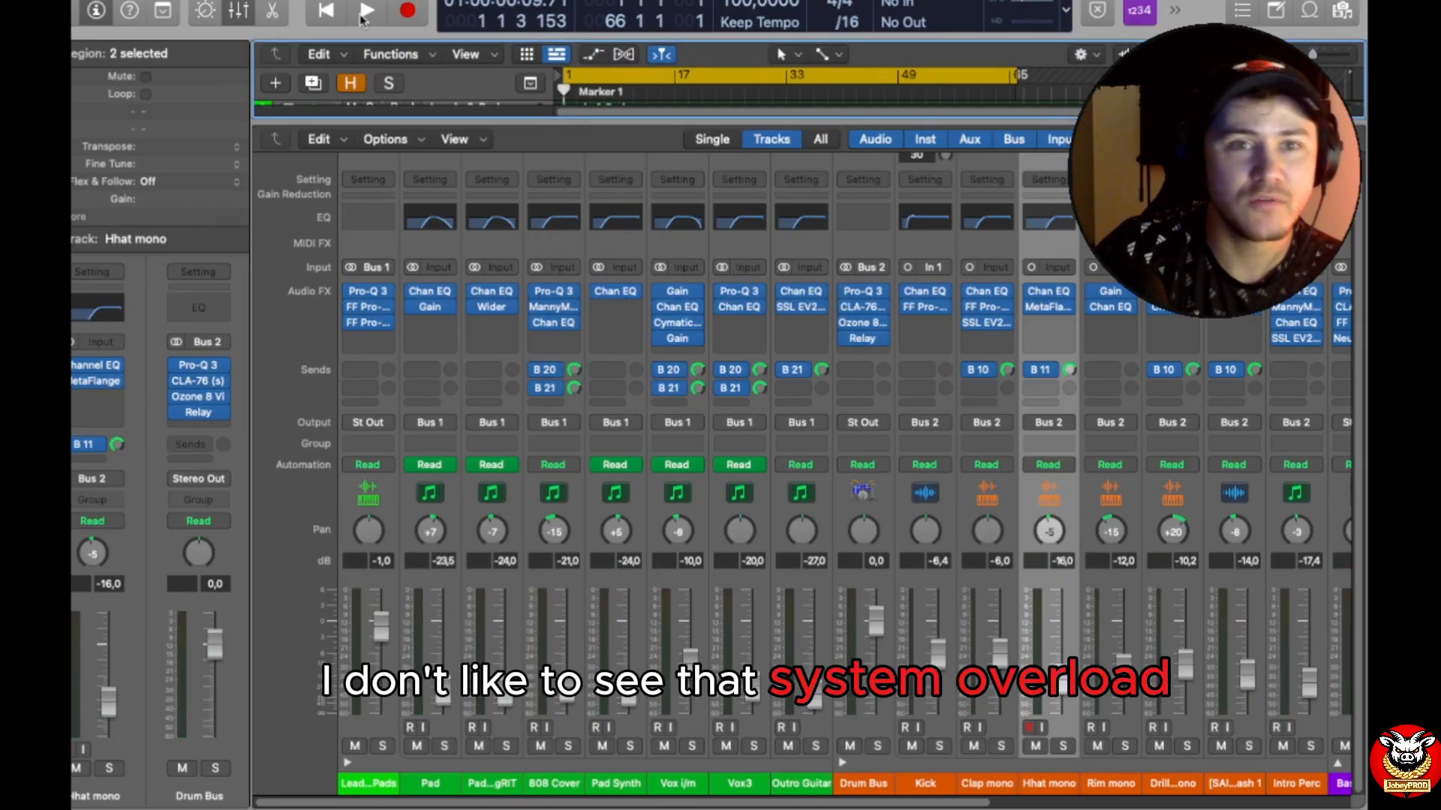
left_click(364, 12)
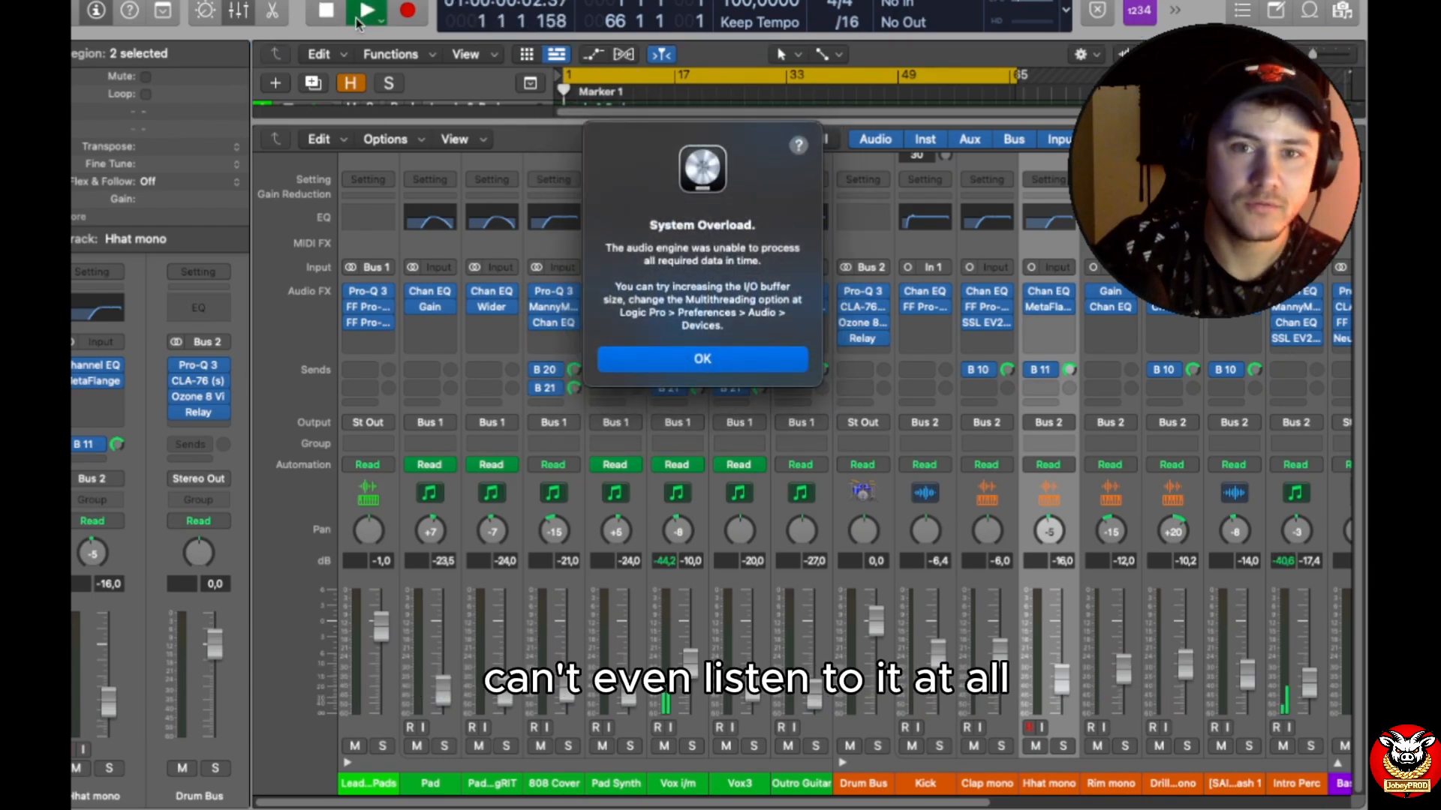
left_click(705, 359)
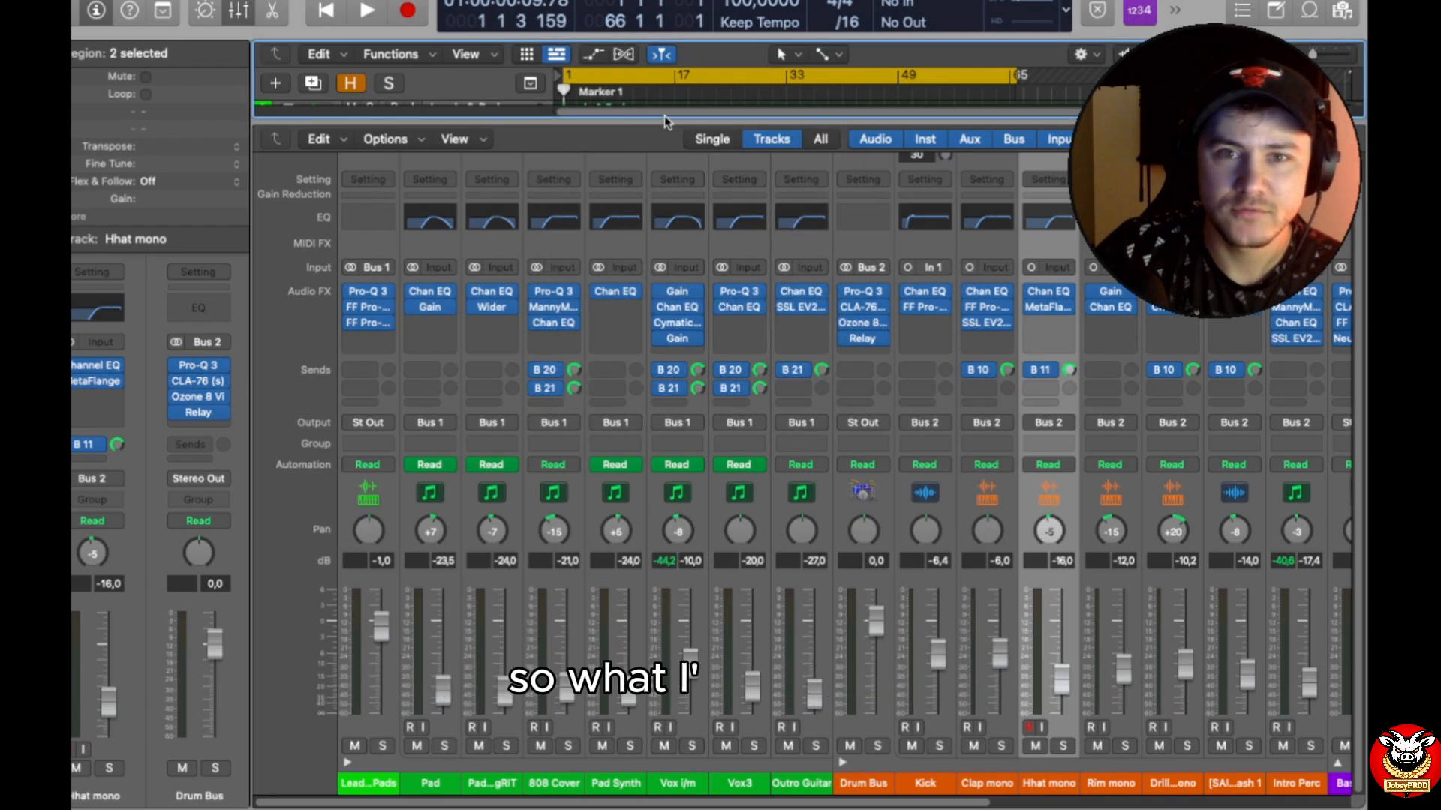
Step: Collapse the Drum Bus and delete the vocal verb, VMS, MOOGGRT, Drum Verb and Drum Delay aux channels despite their active bus routing
left_click_drag(666, 119, 640, 100)
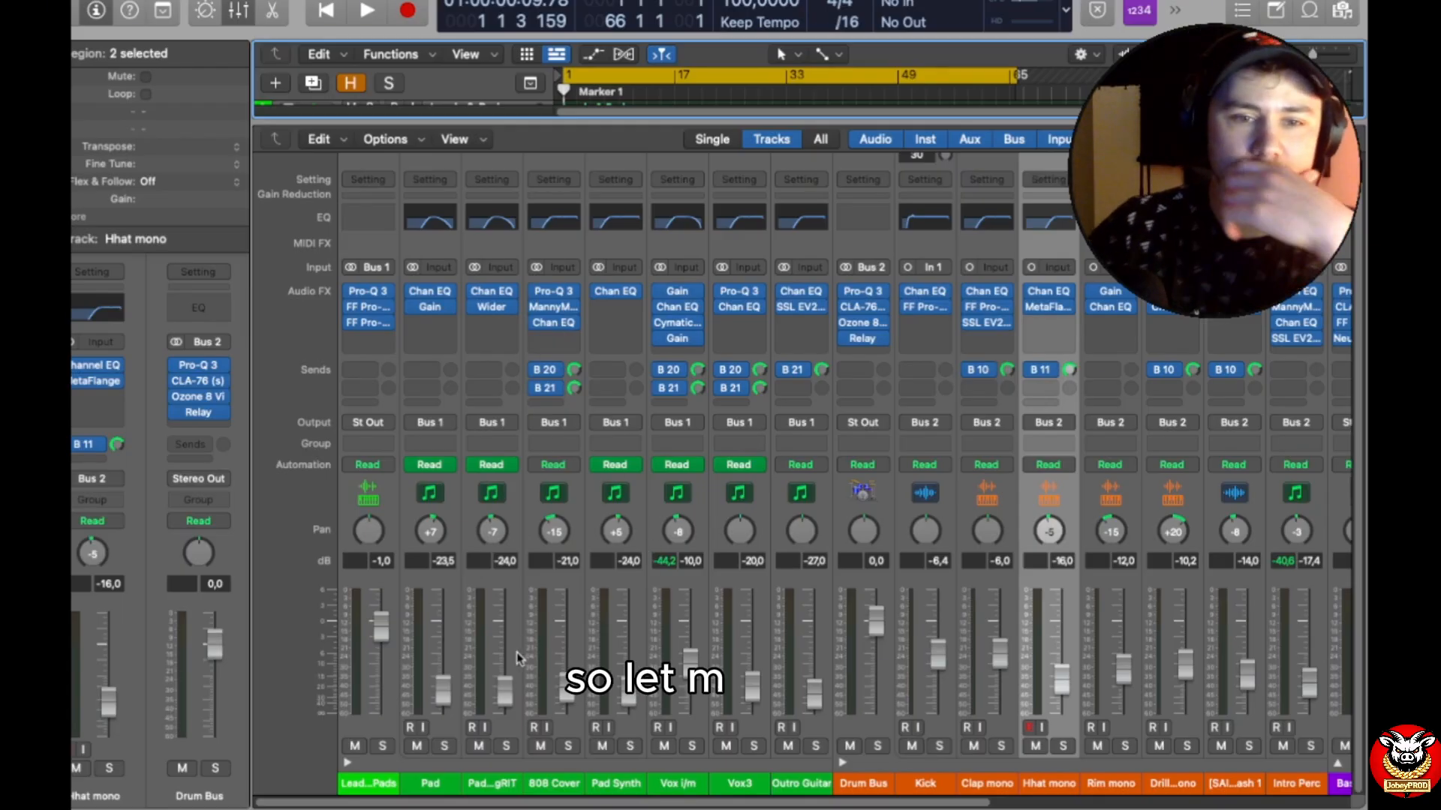
left_click(841, 760)
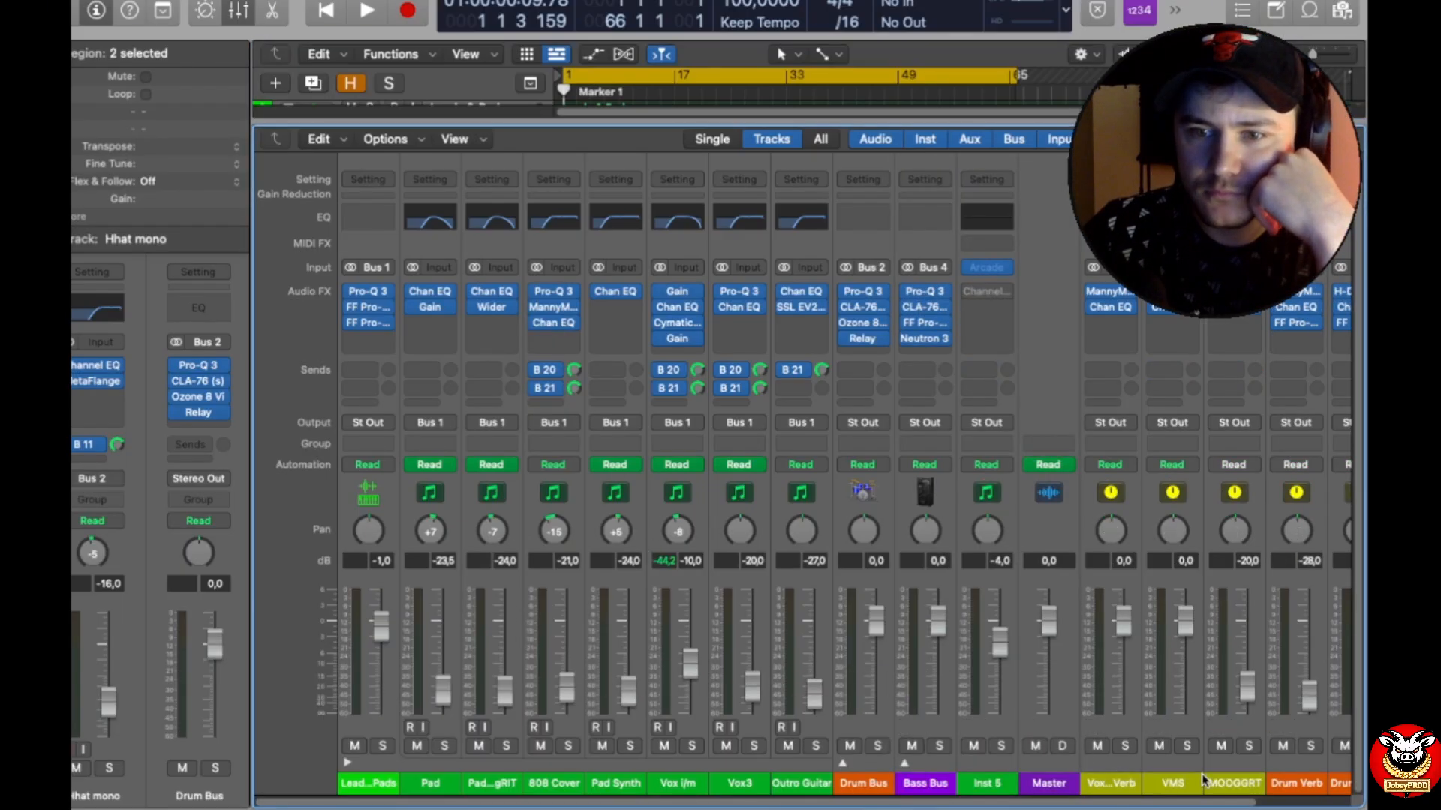
scroll(1351, 784, "right", 4)
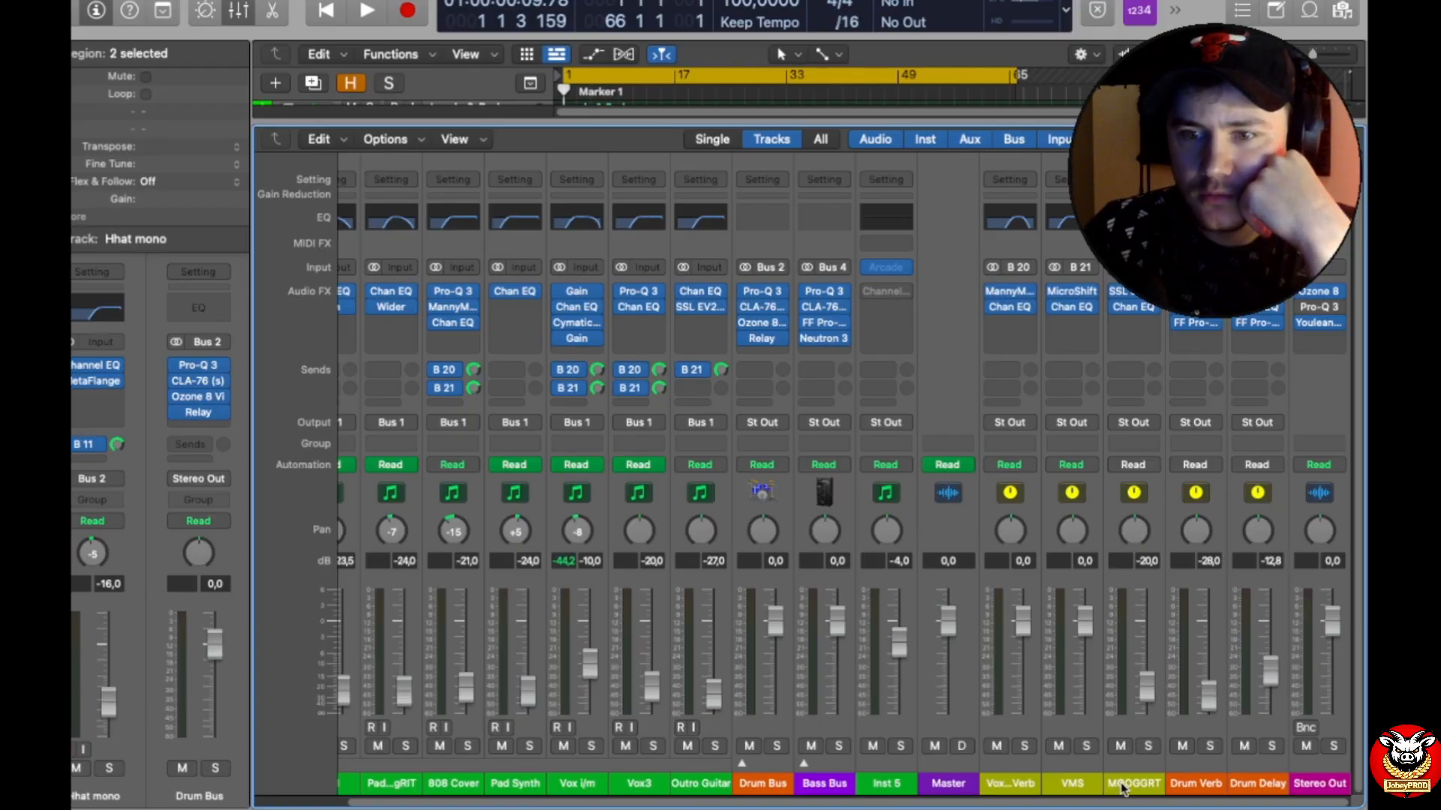
left_click(1000, 597)
left_click(1260, 582, "shift")
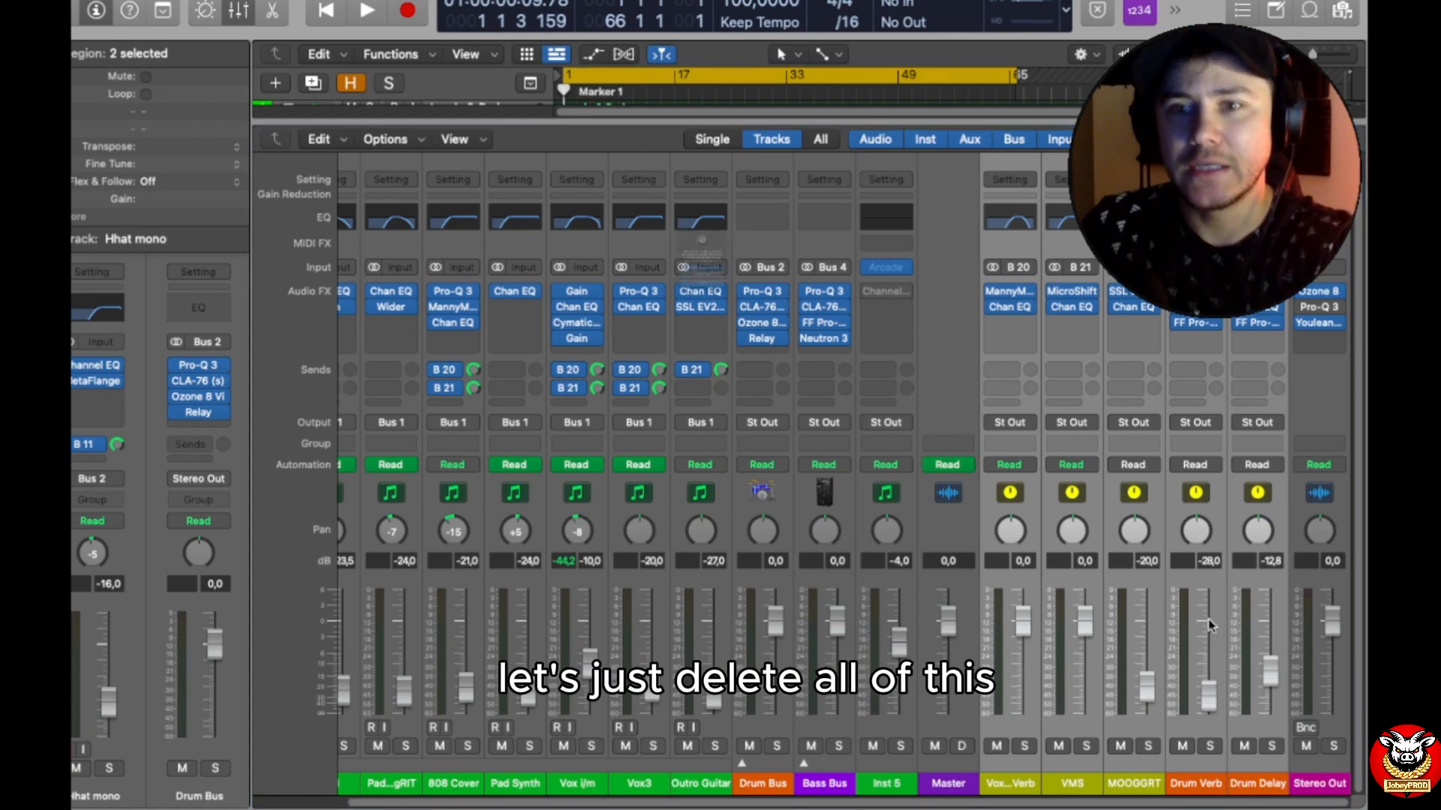
key("BackSpace")
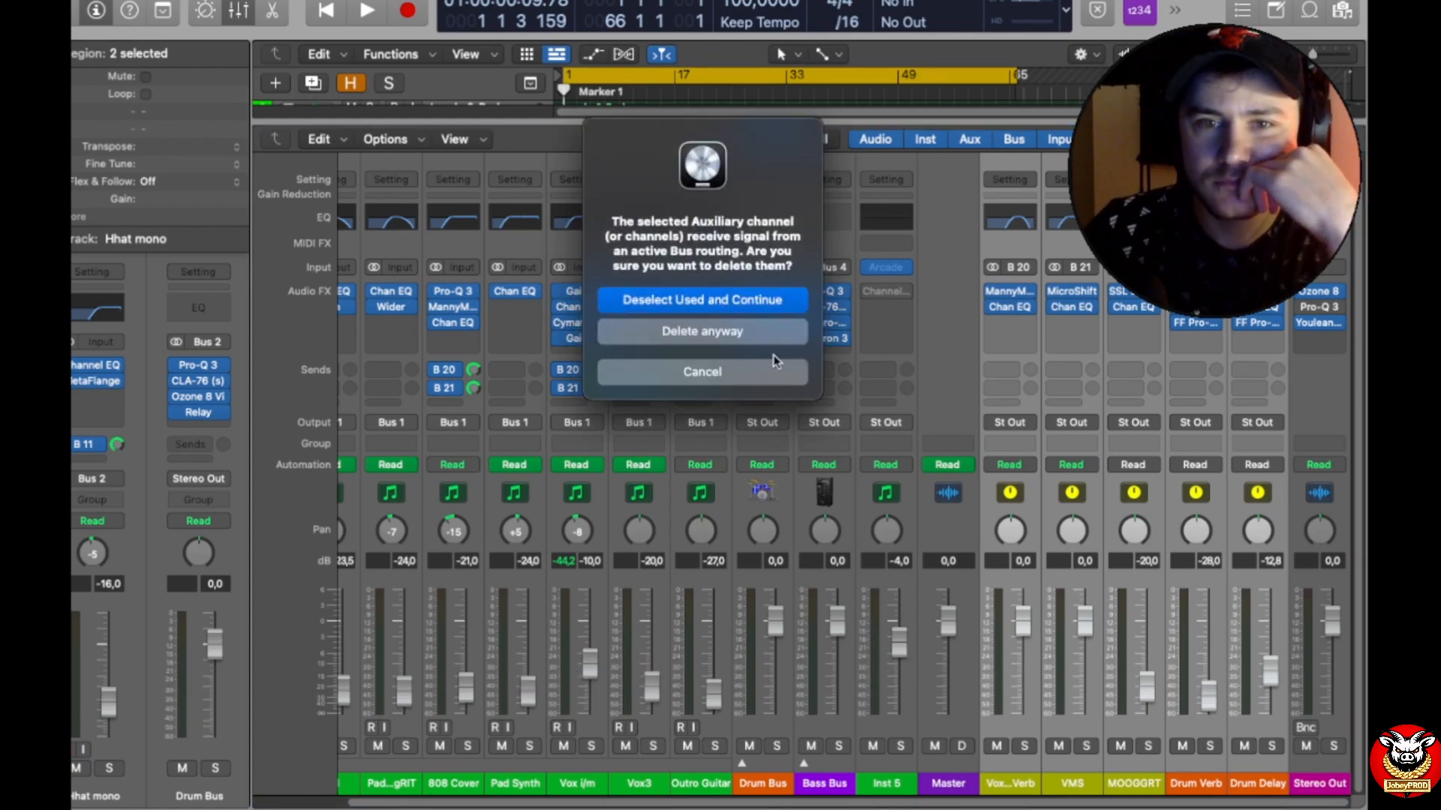
left_click(756, 332)
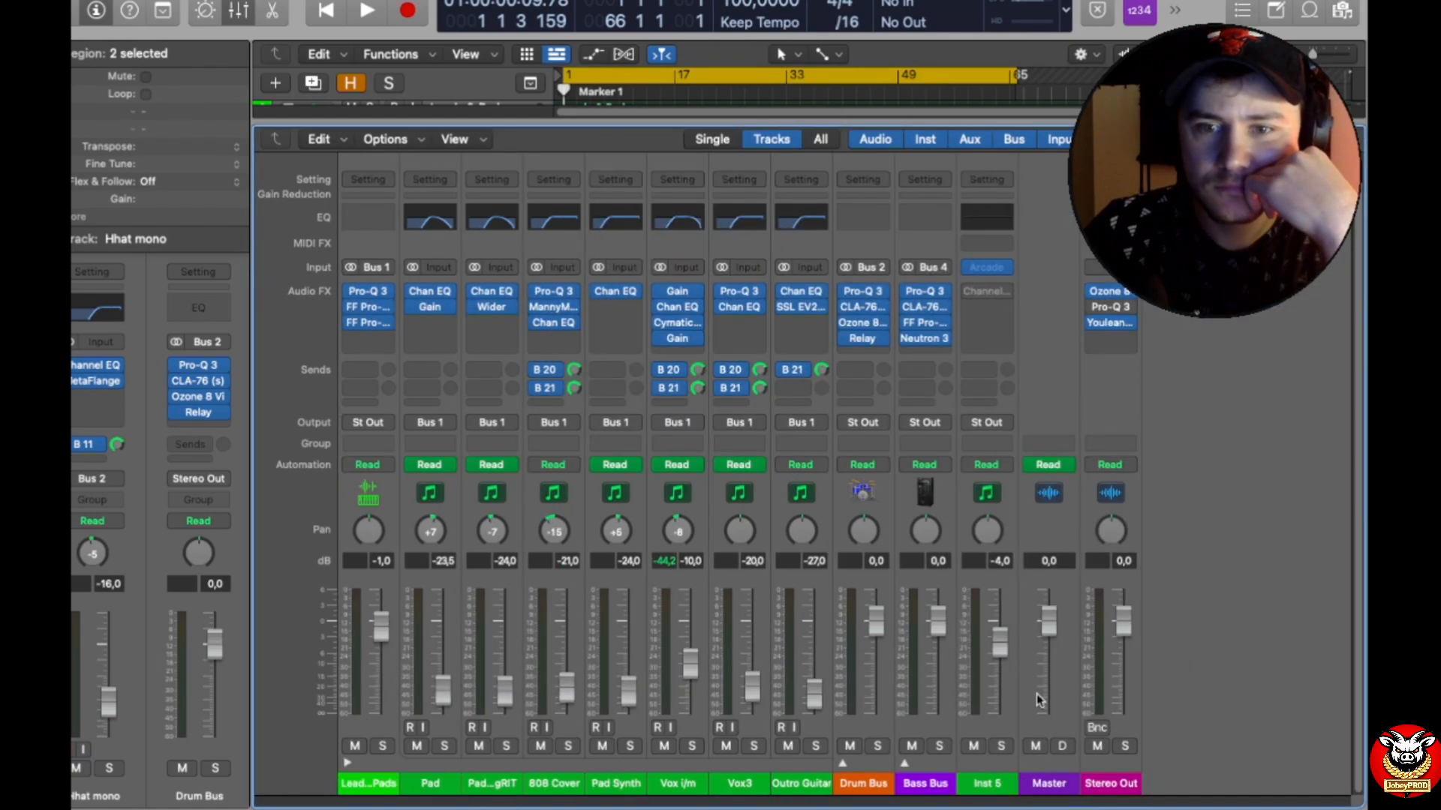
Step: Delete the Inst 5 channel even though it is assigned to a track
left_click(991, 741)
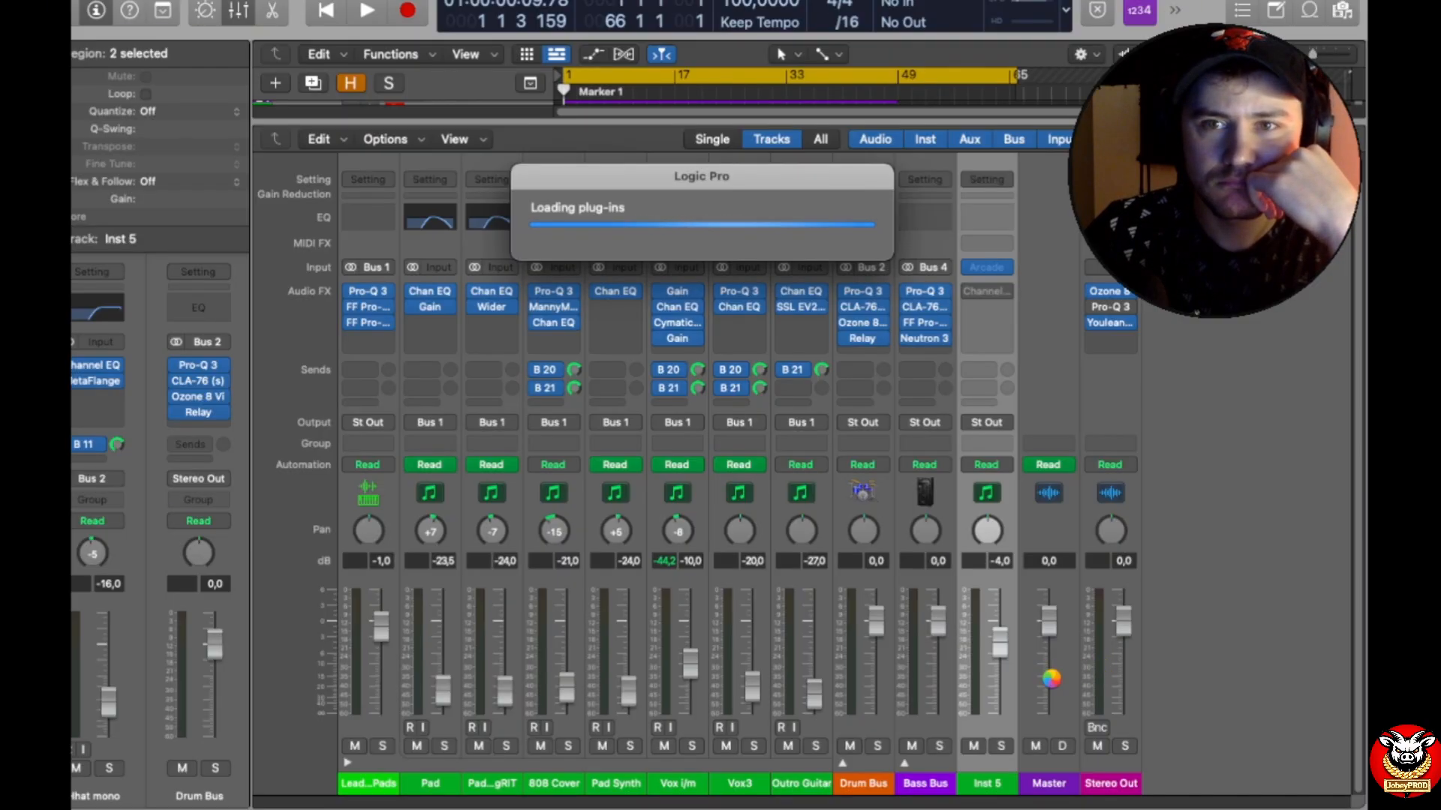
right_click(991, 681)
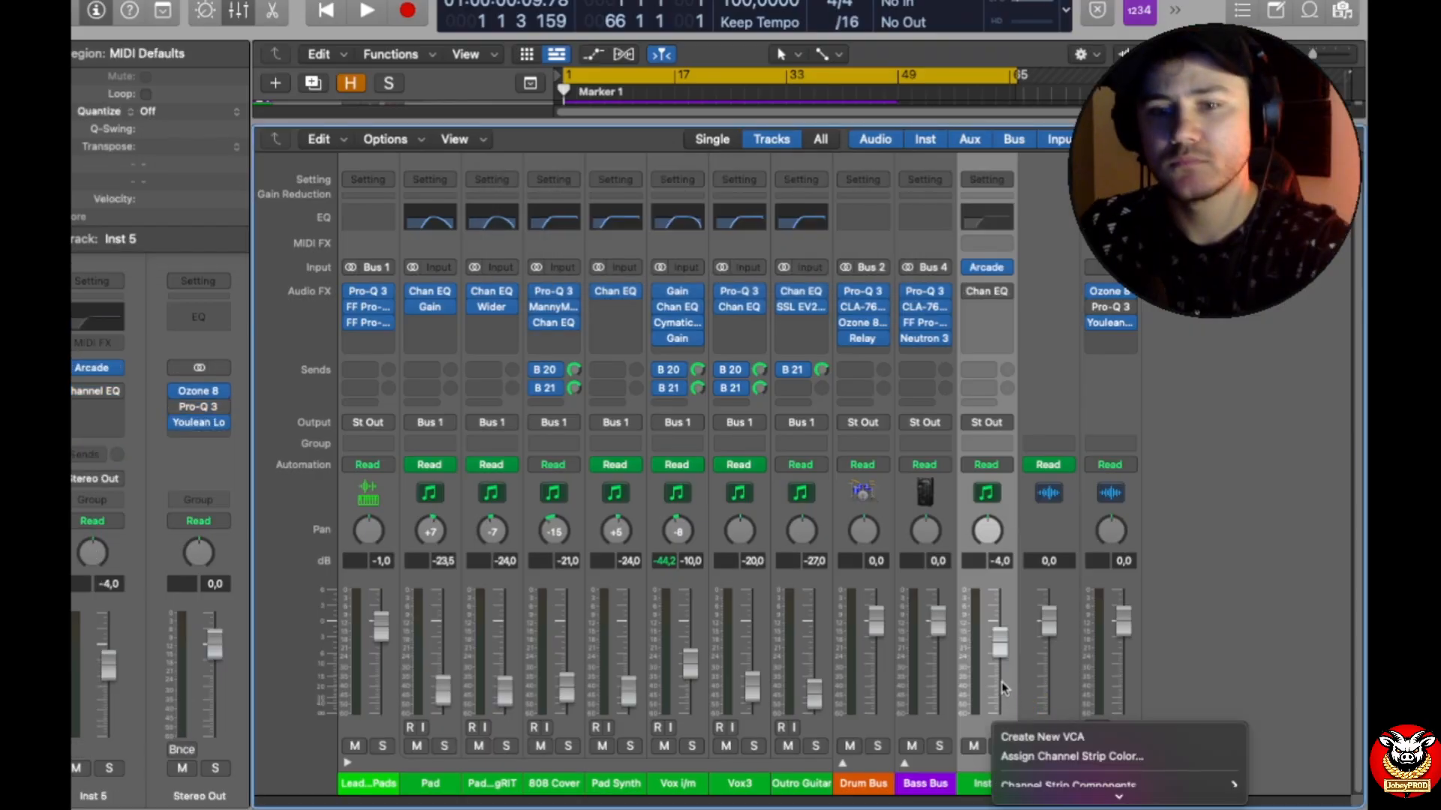
left_click(1172, 678)
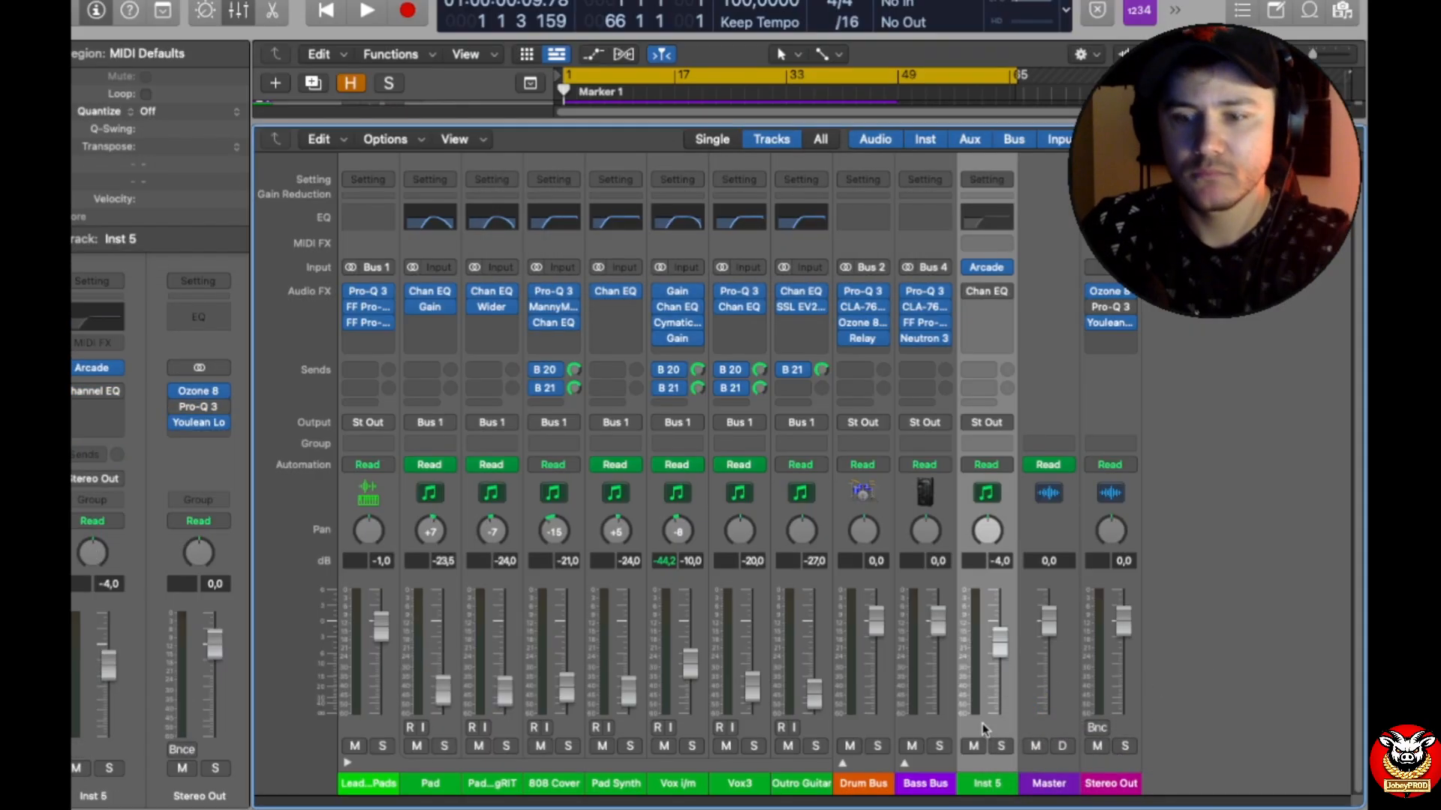
key("Delete")
left_click(777, 356)
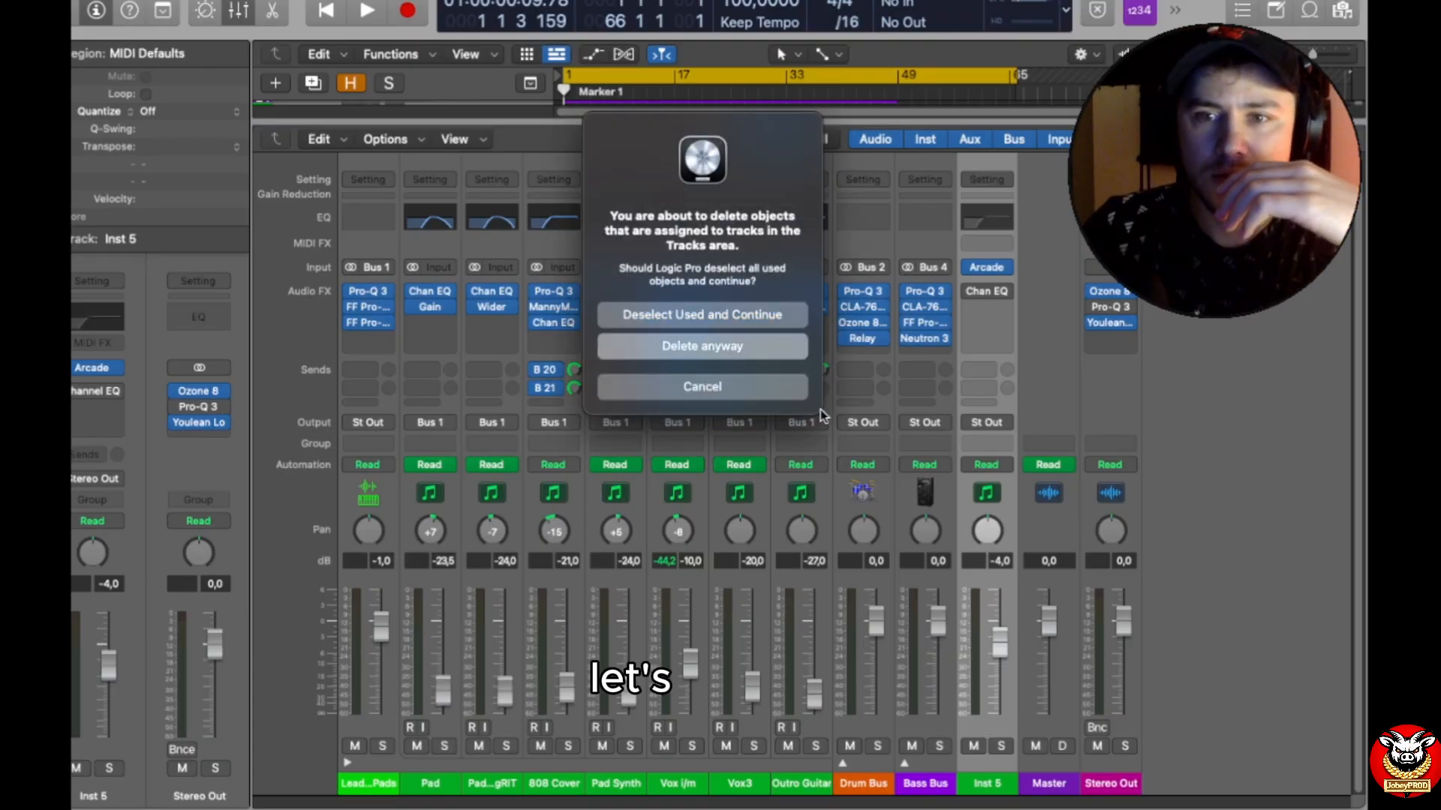
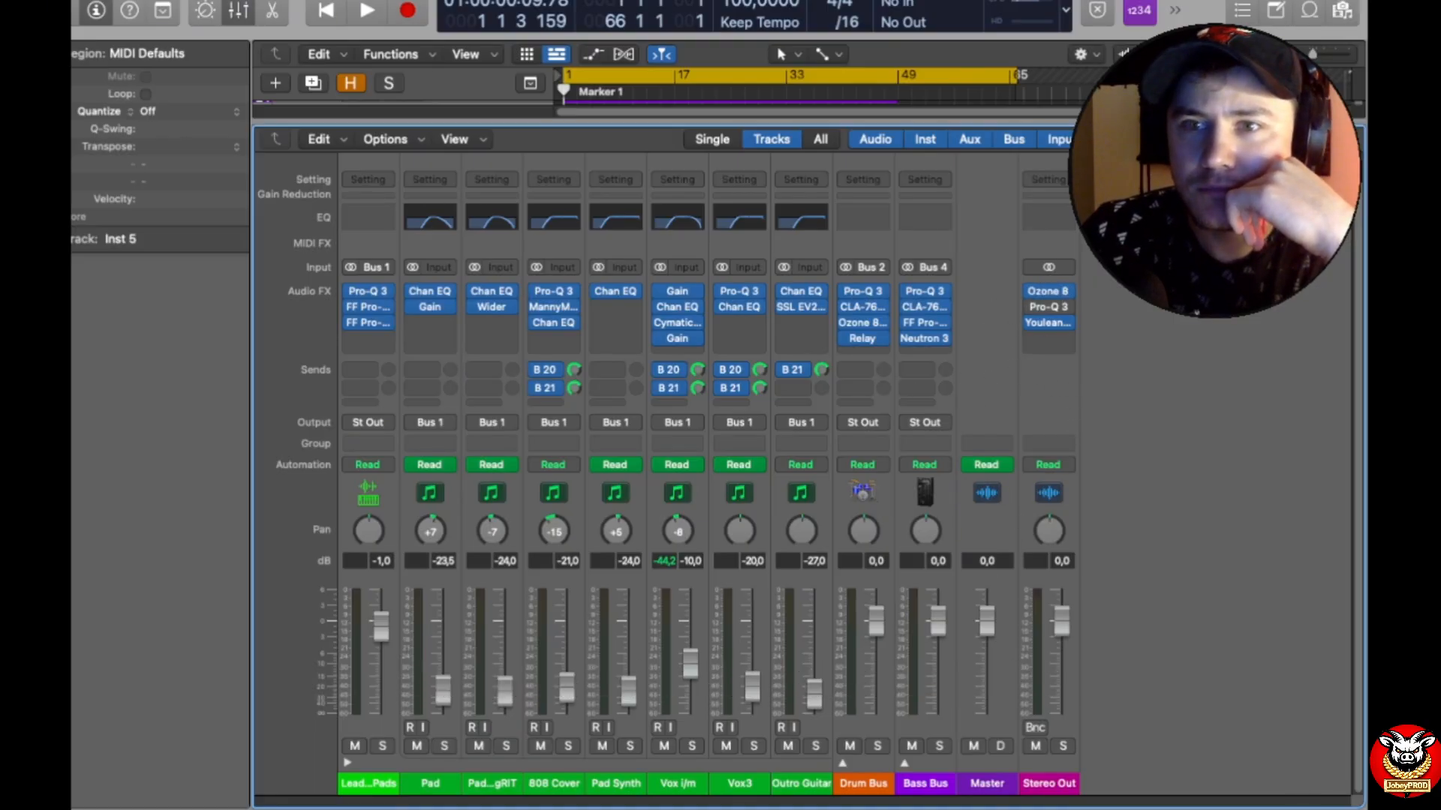
Step: Delete the Master channel and remove the Ozone 8, Pro-Q 3 and Youlean Loudness Meter 2 plug-ins from Stereo Out
left_click(1179, 140)
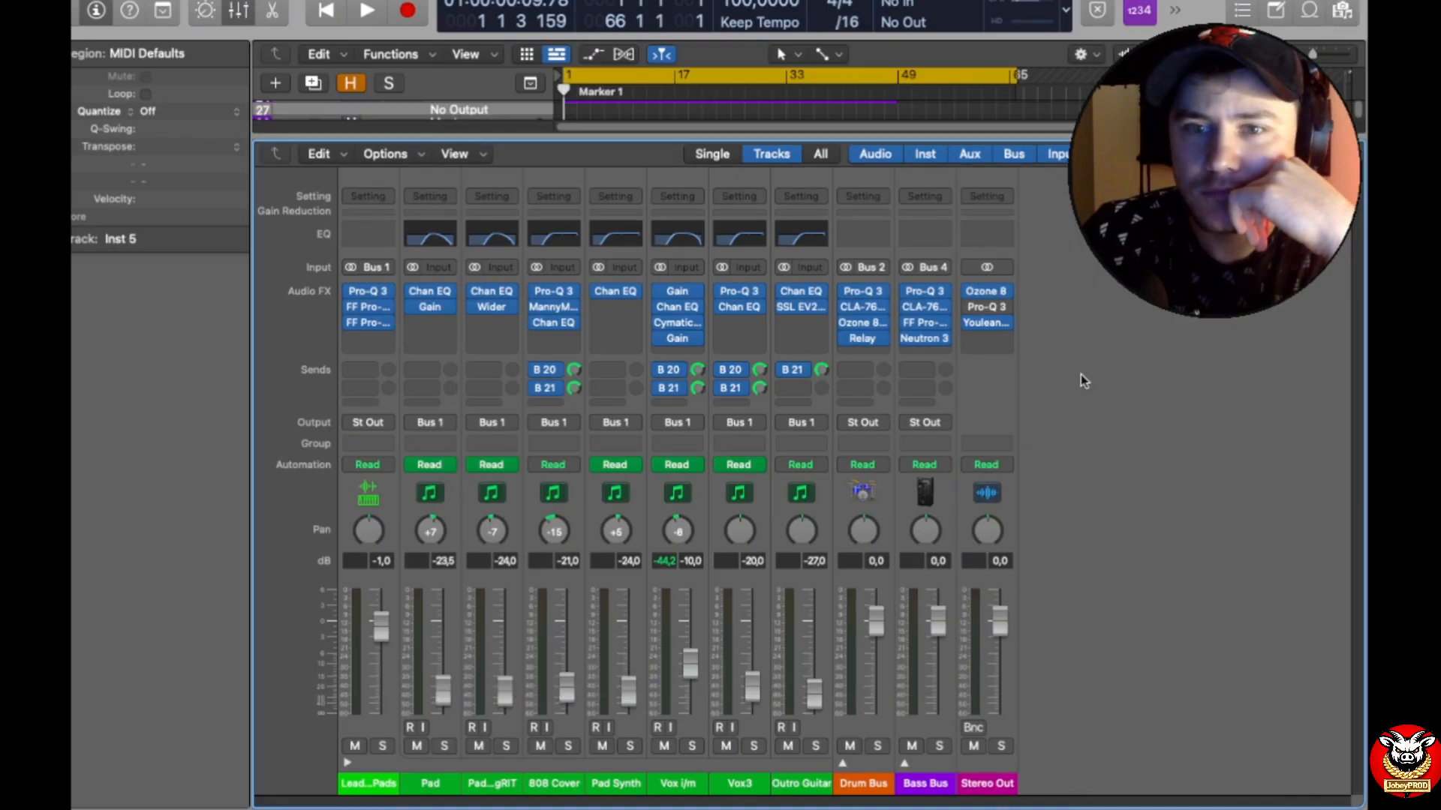
left_click(1003, 292)
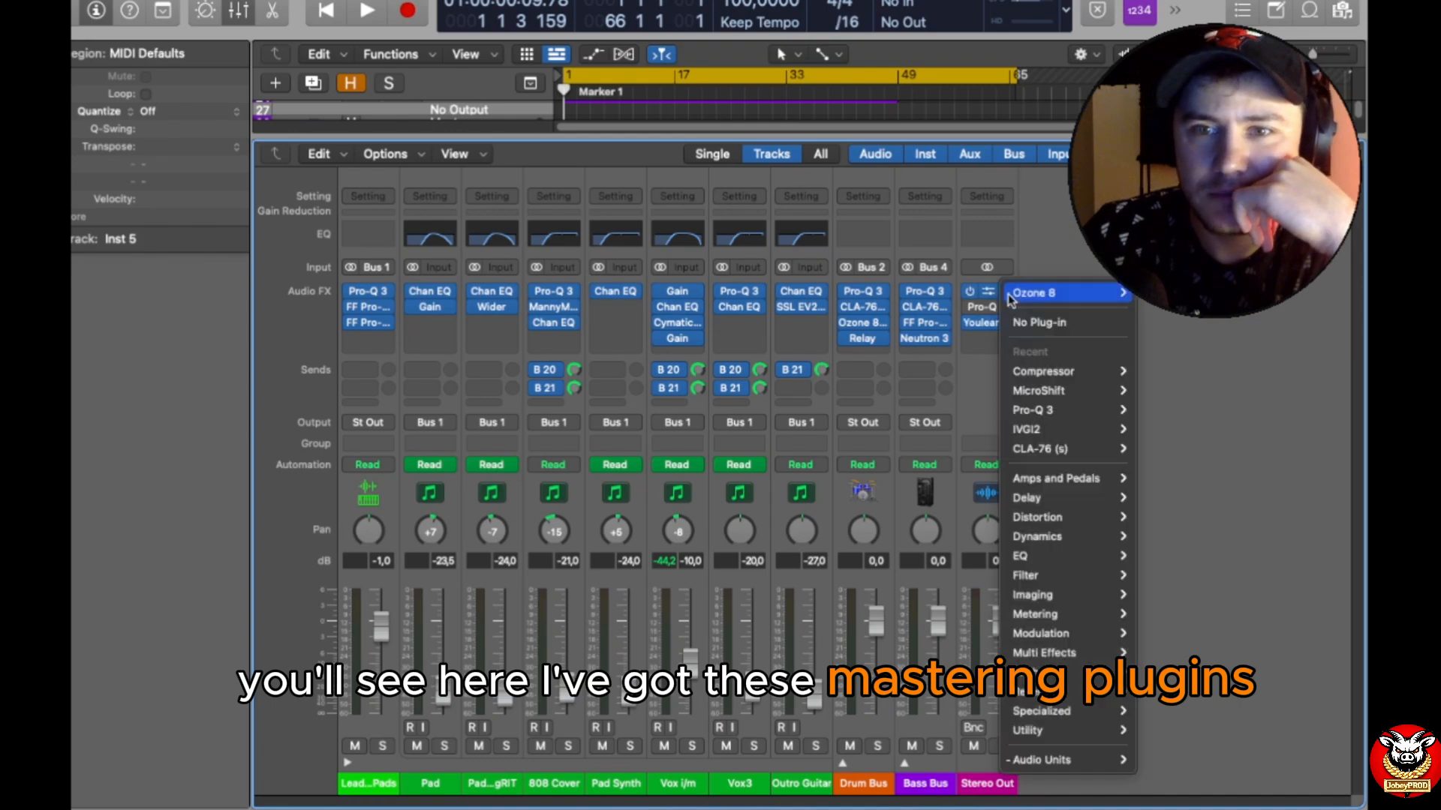
left_click(1043, 323)
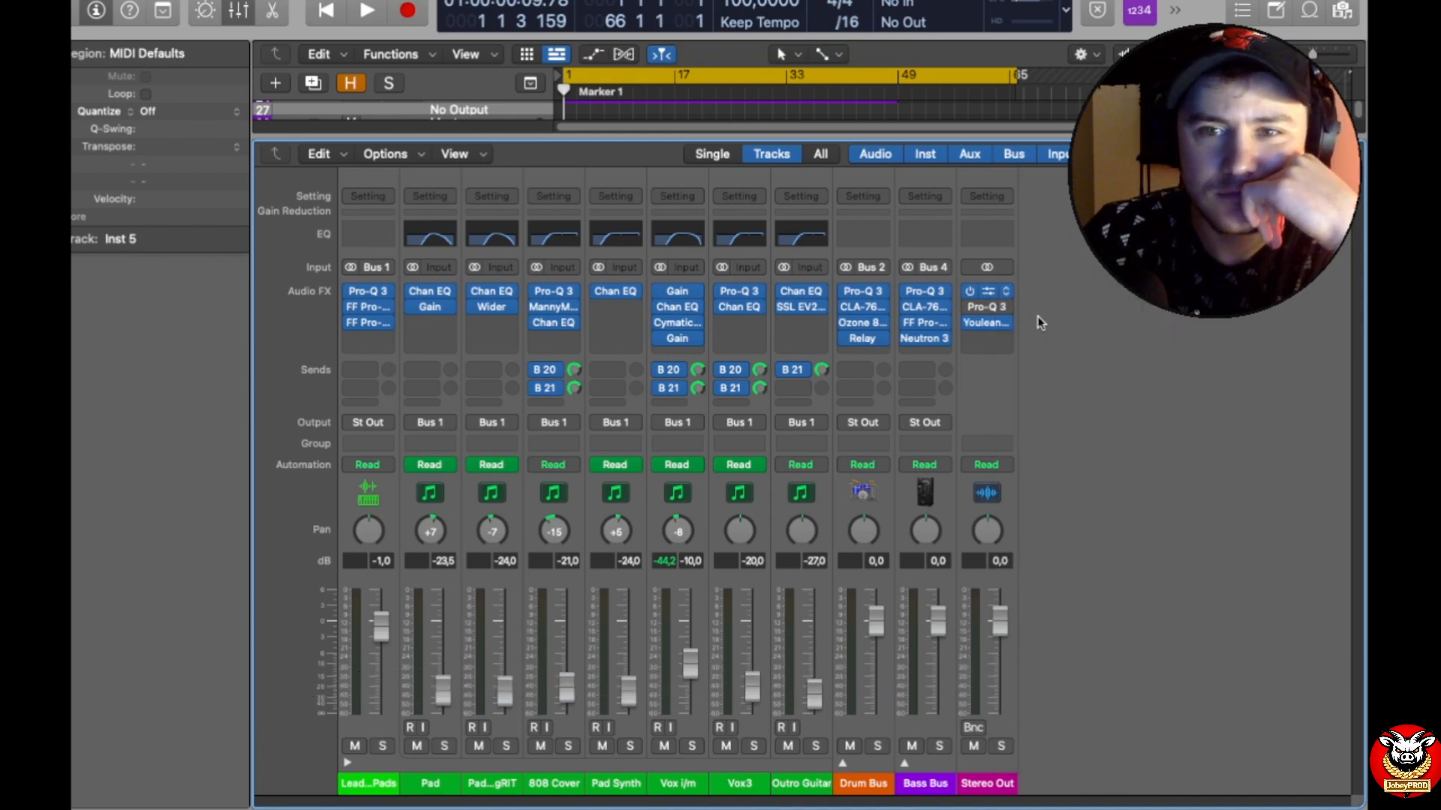
left_click(1007, 306)
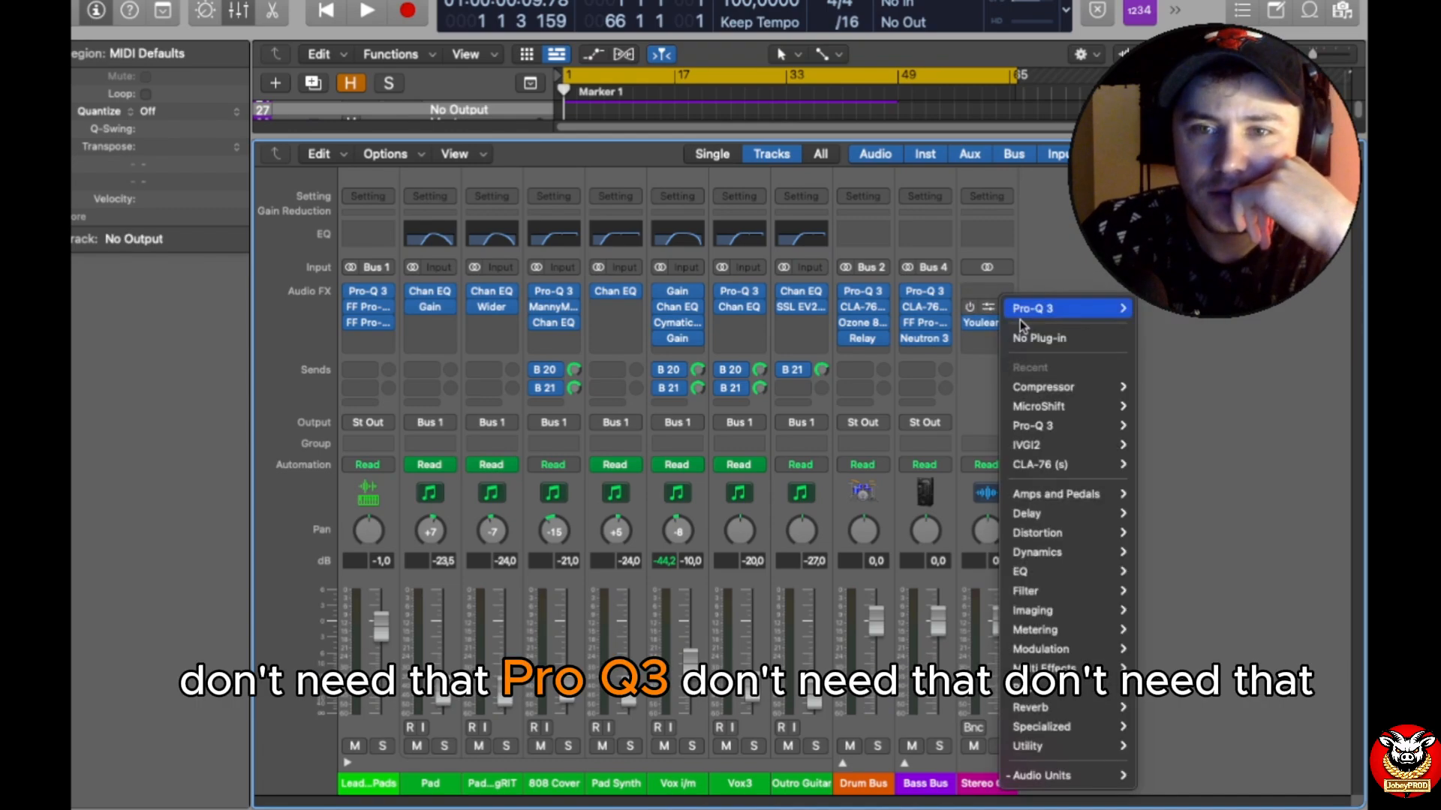
left_click(1015, 330)
left_click(1009, 323)
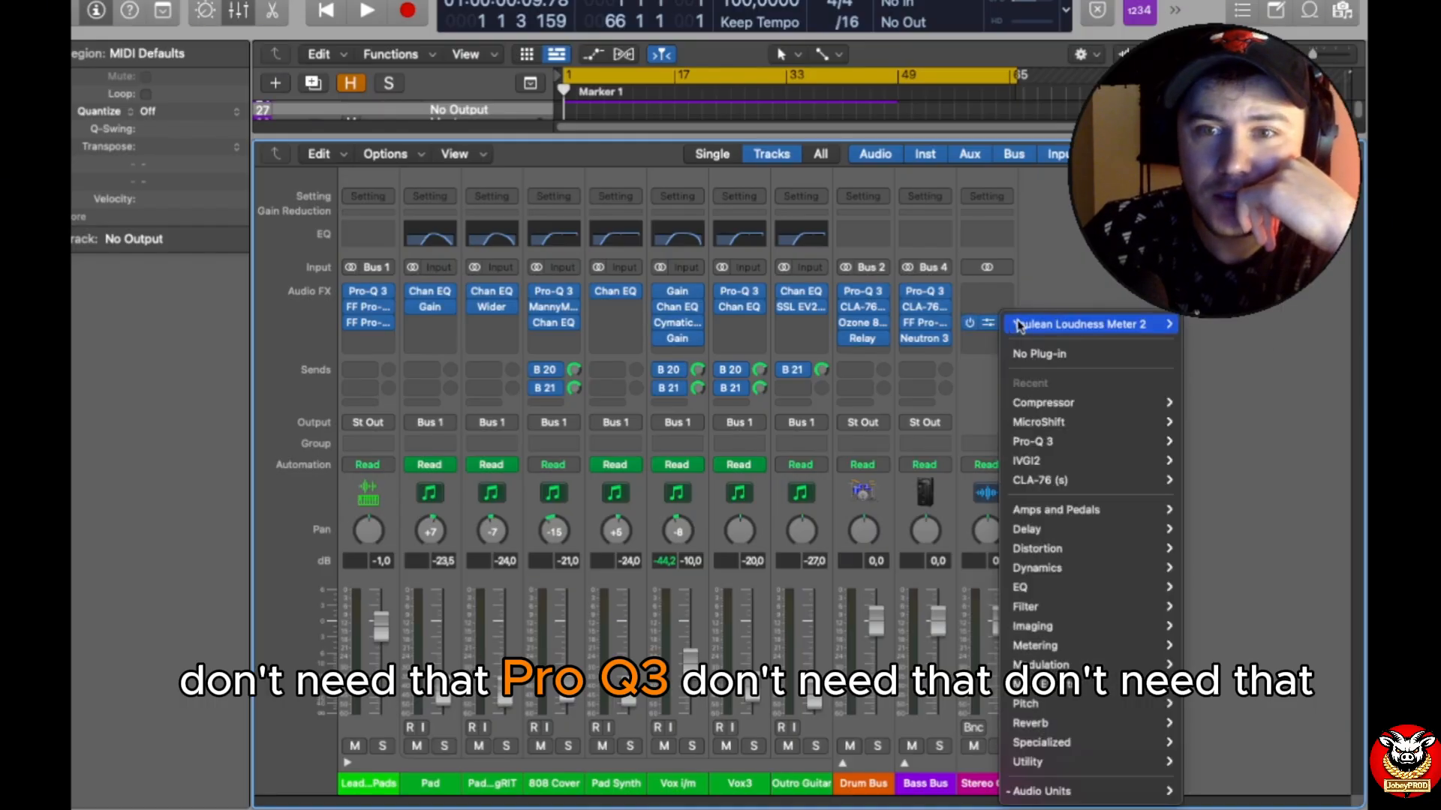
left_click(1042, 353)
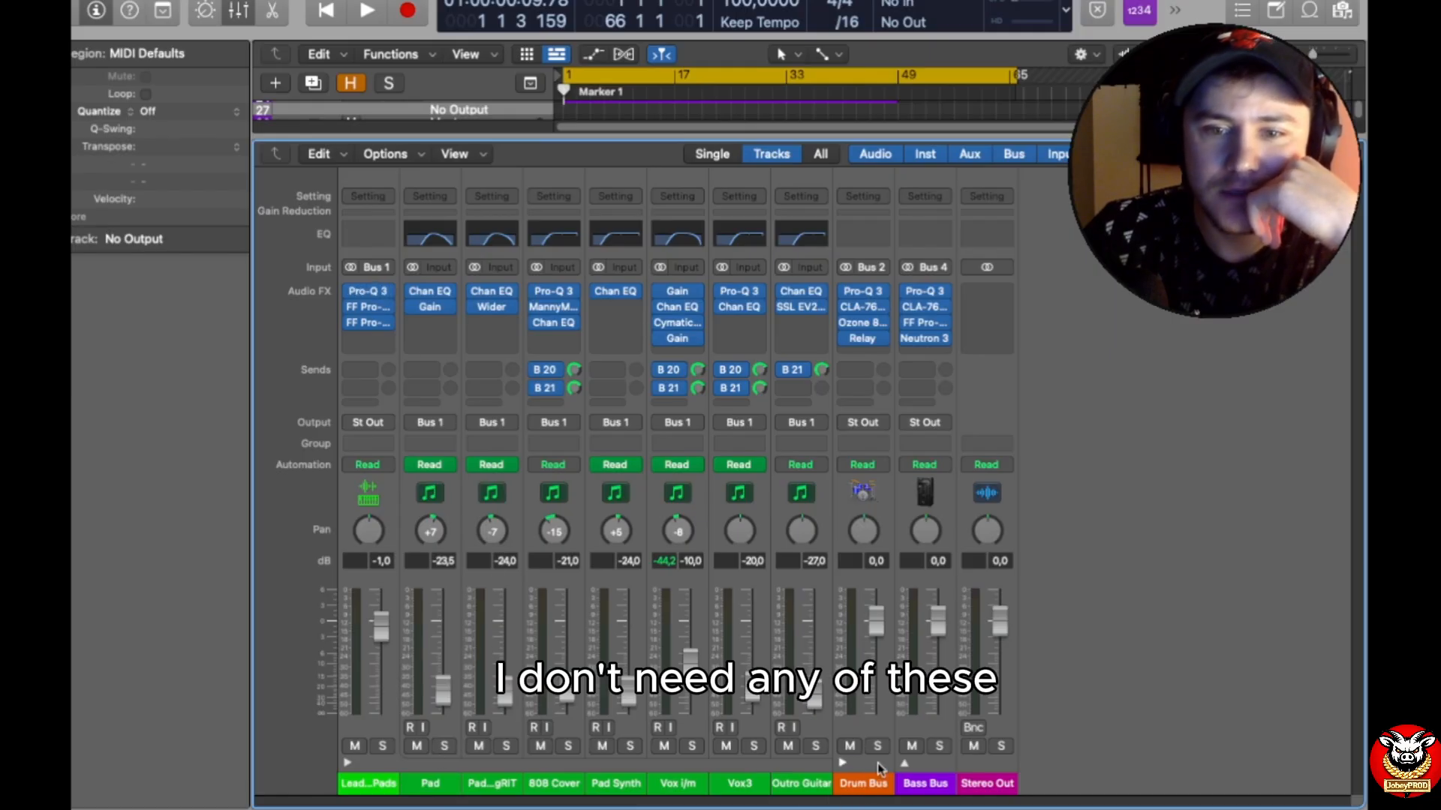
Step: Collapse the Drum Bus, select the channels from Leads & Pads through Outro Guitar, and clear their first plug-in slot
left_click(875, 763)
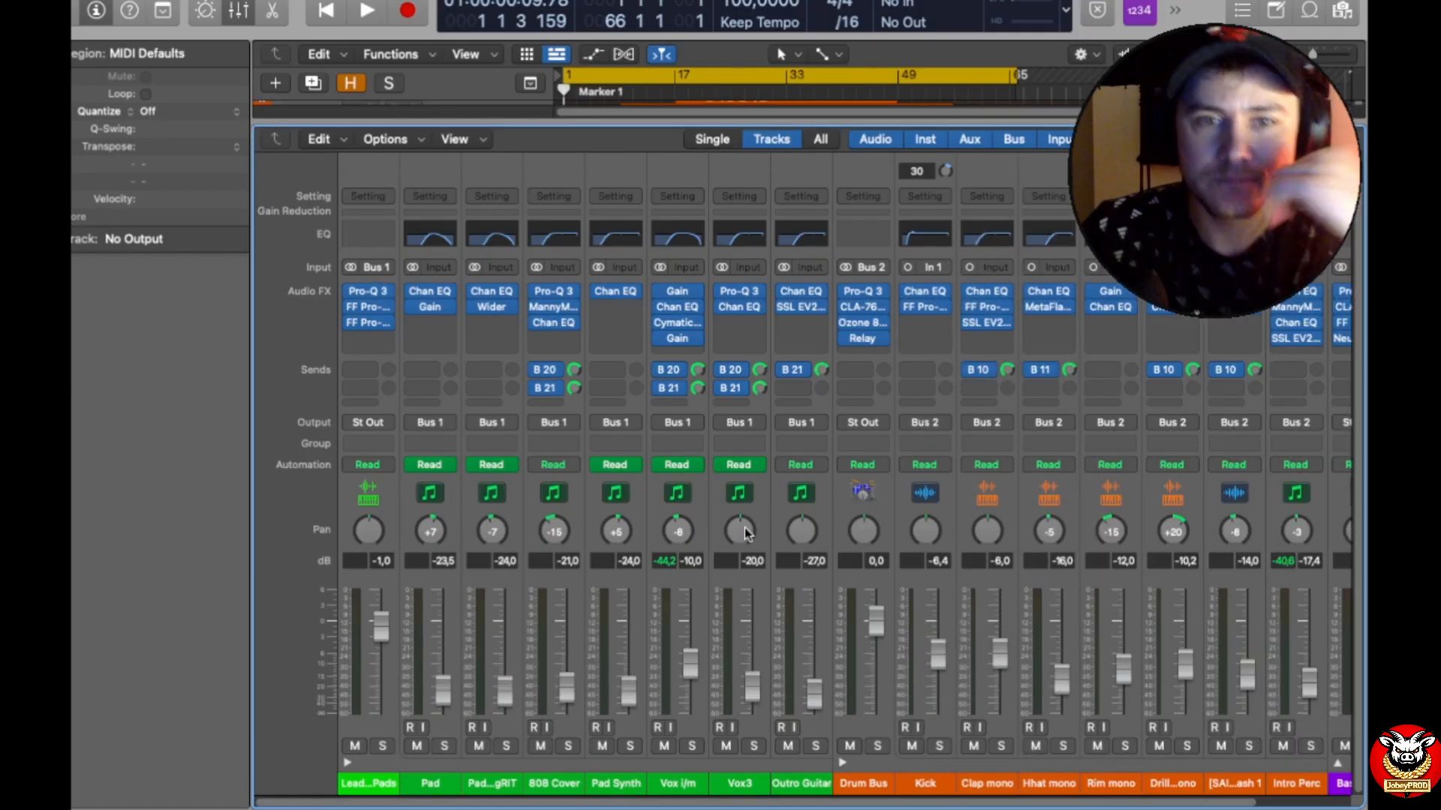
left_click(843, 763)
left_click(371, 726)
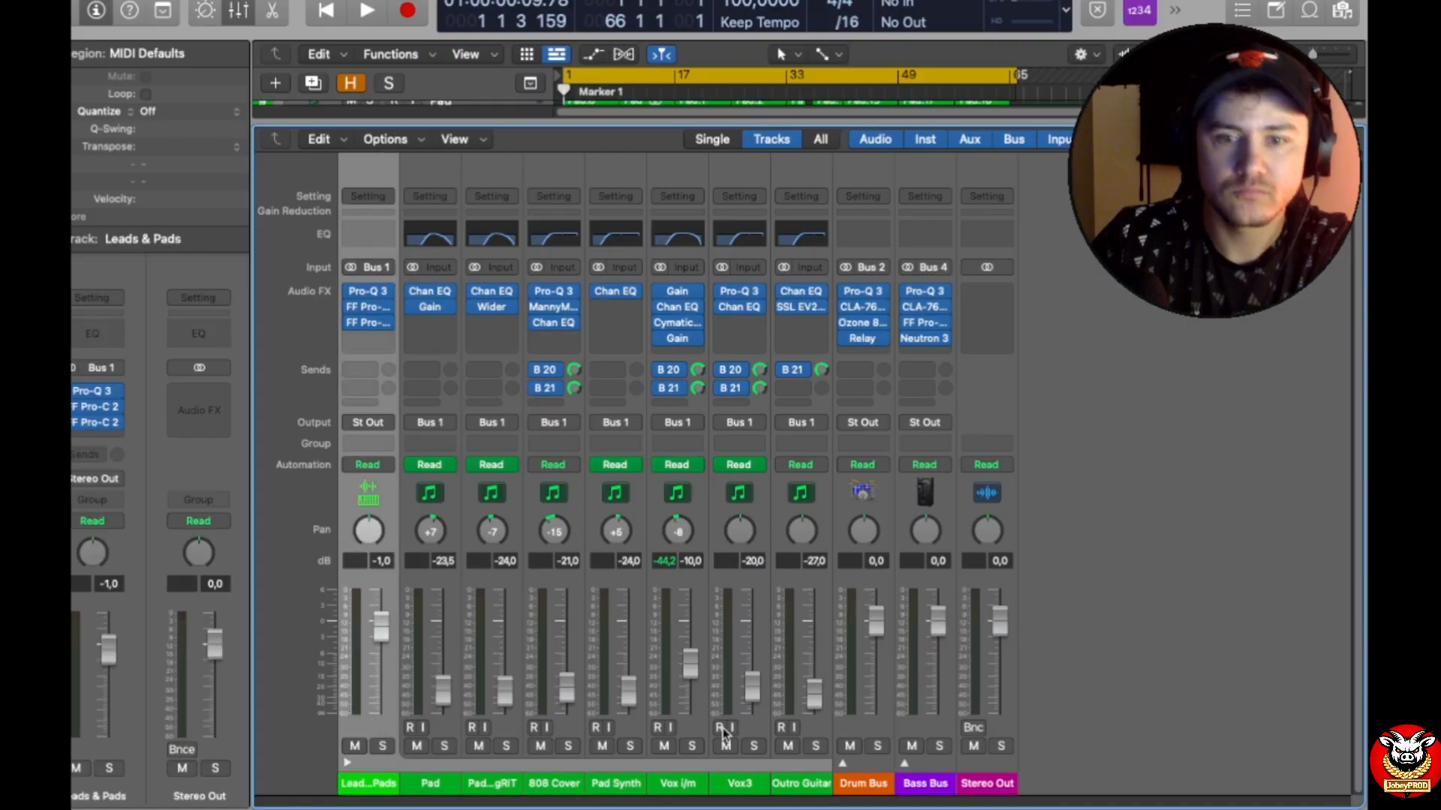
left_click(805, 733)
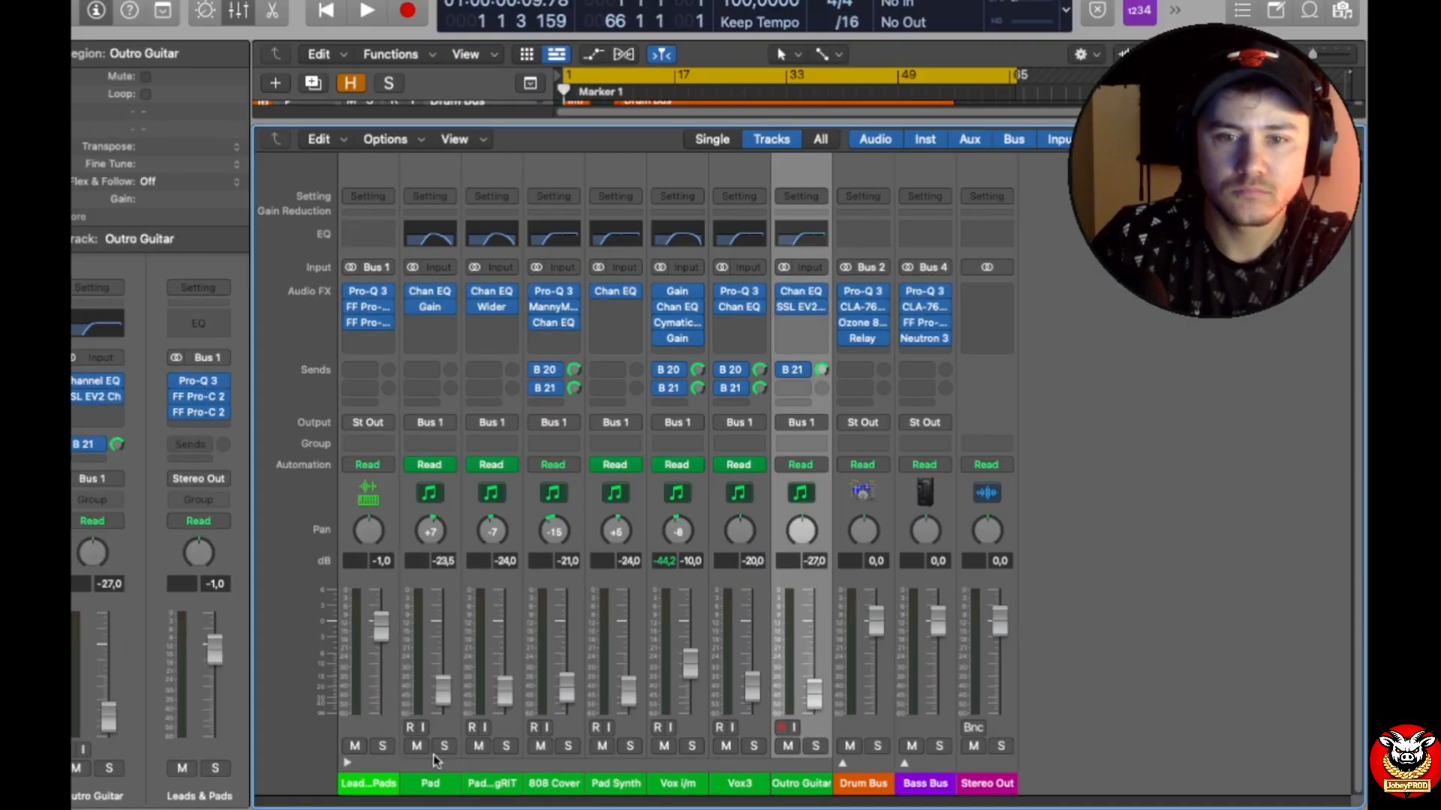
left_click(380, 722, "shift")
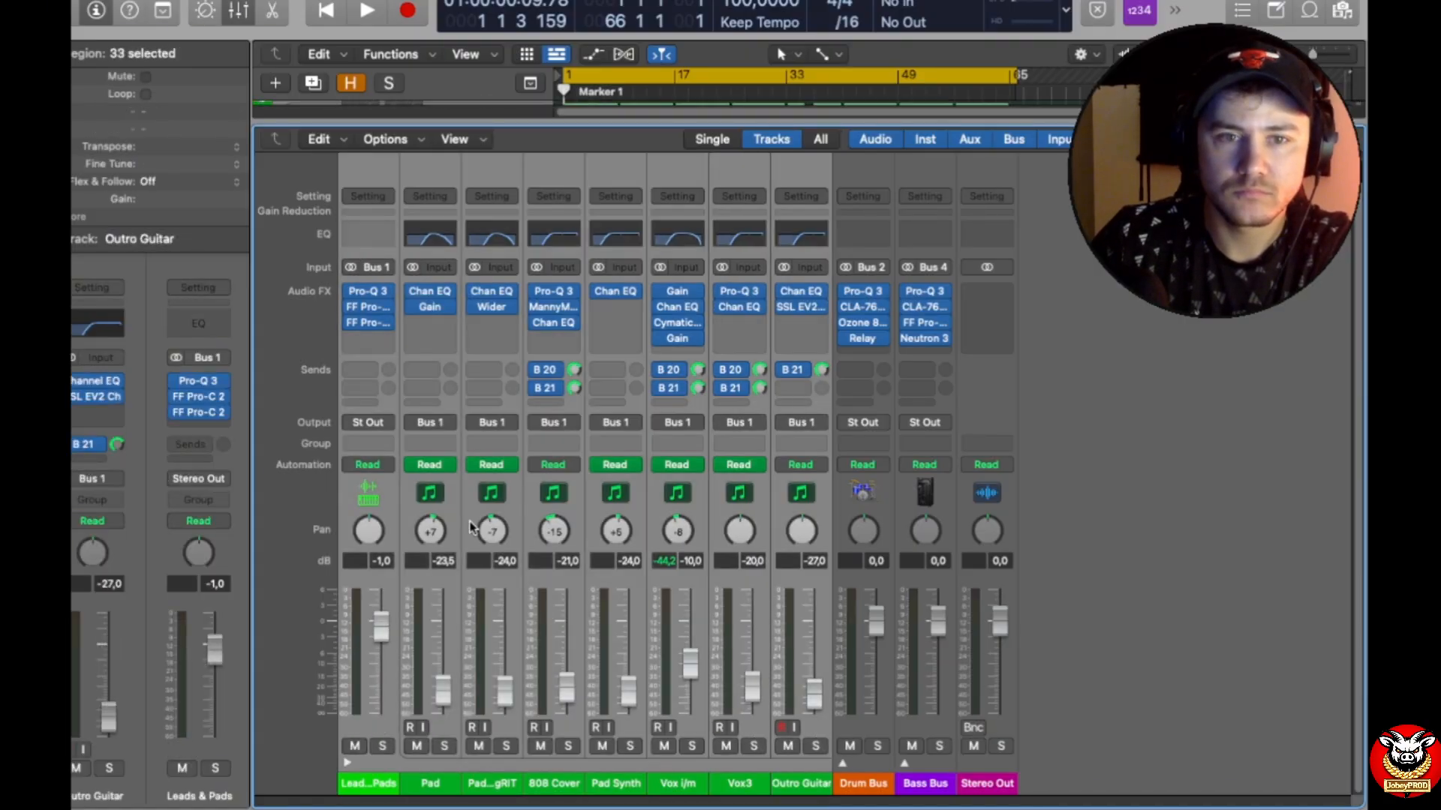
left_click(388, 293)
left_click(451, 326)
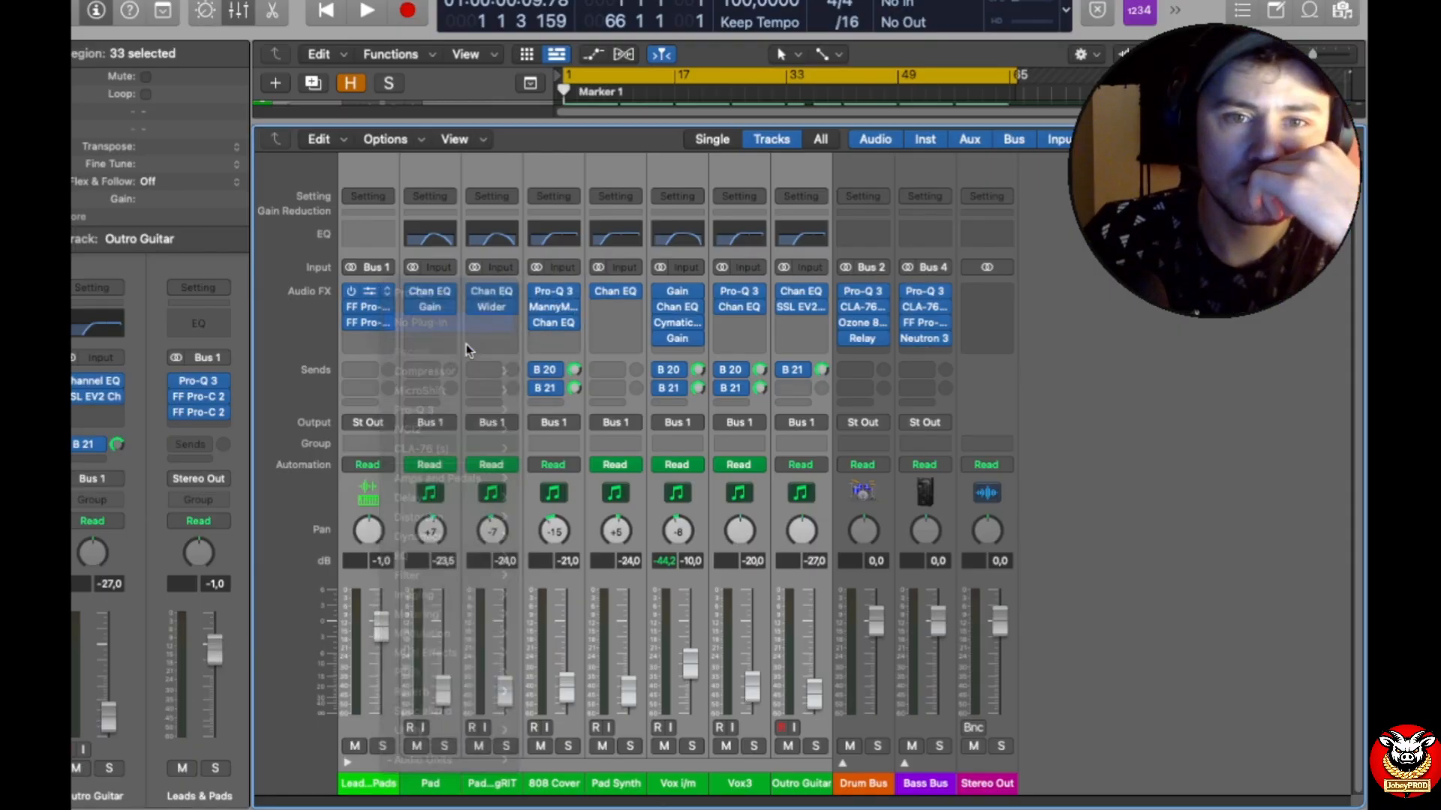
Step: Remove all remaining audio effects from the selected Leads & Pads through Outro Guitar channels, including the last Gain on the Vox channel
left_click(403, 297)
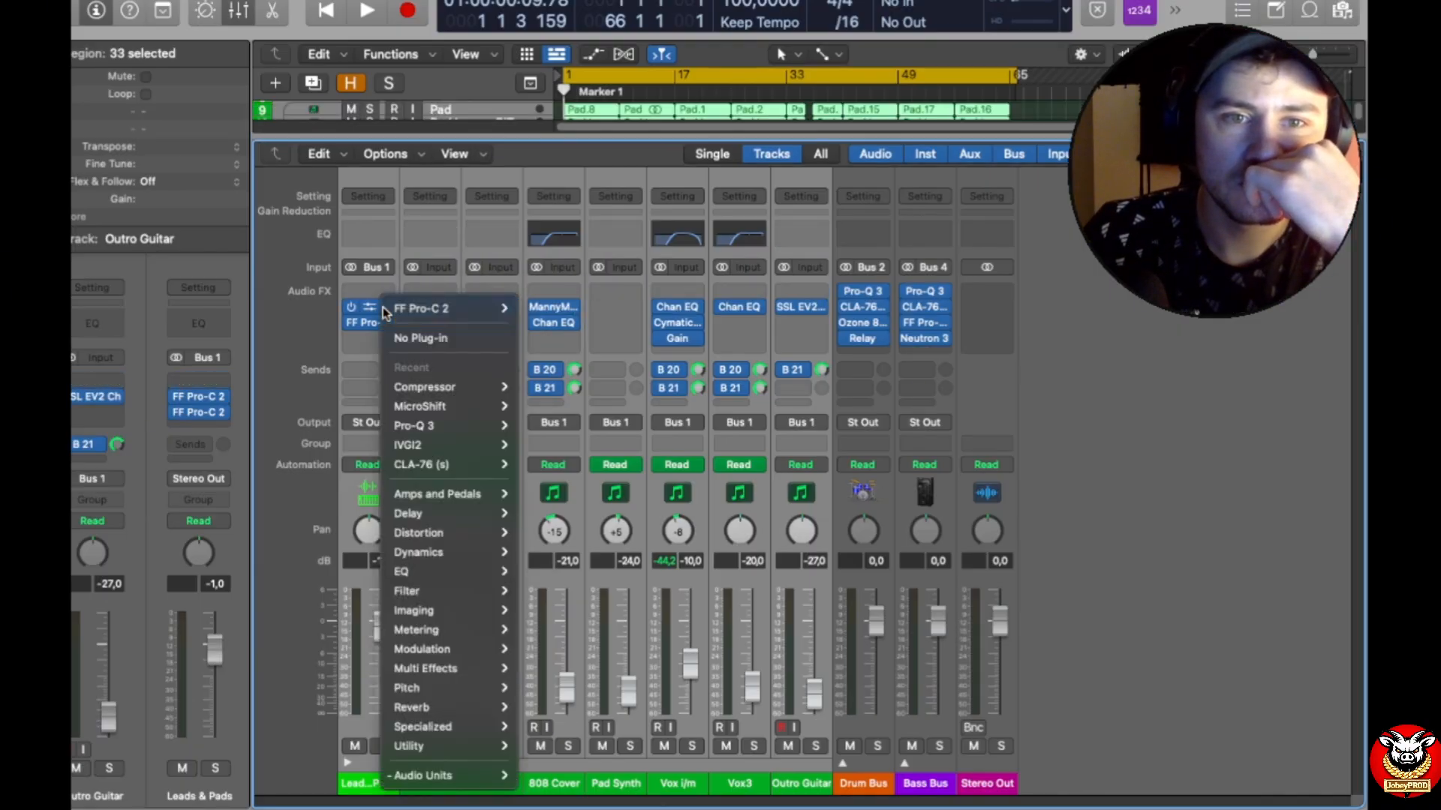
left_click(417, 334)
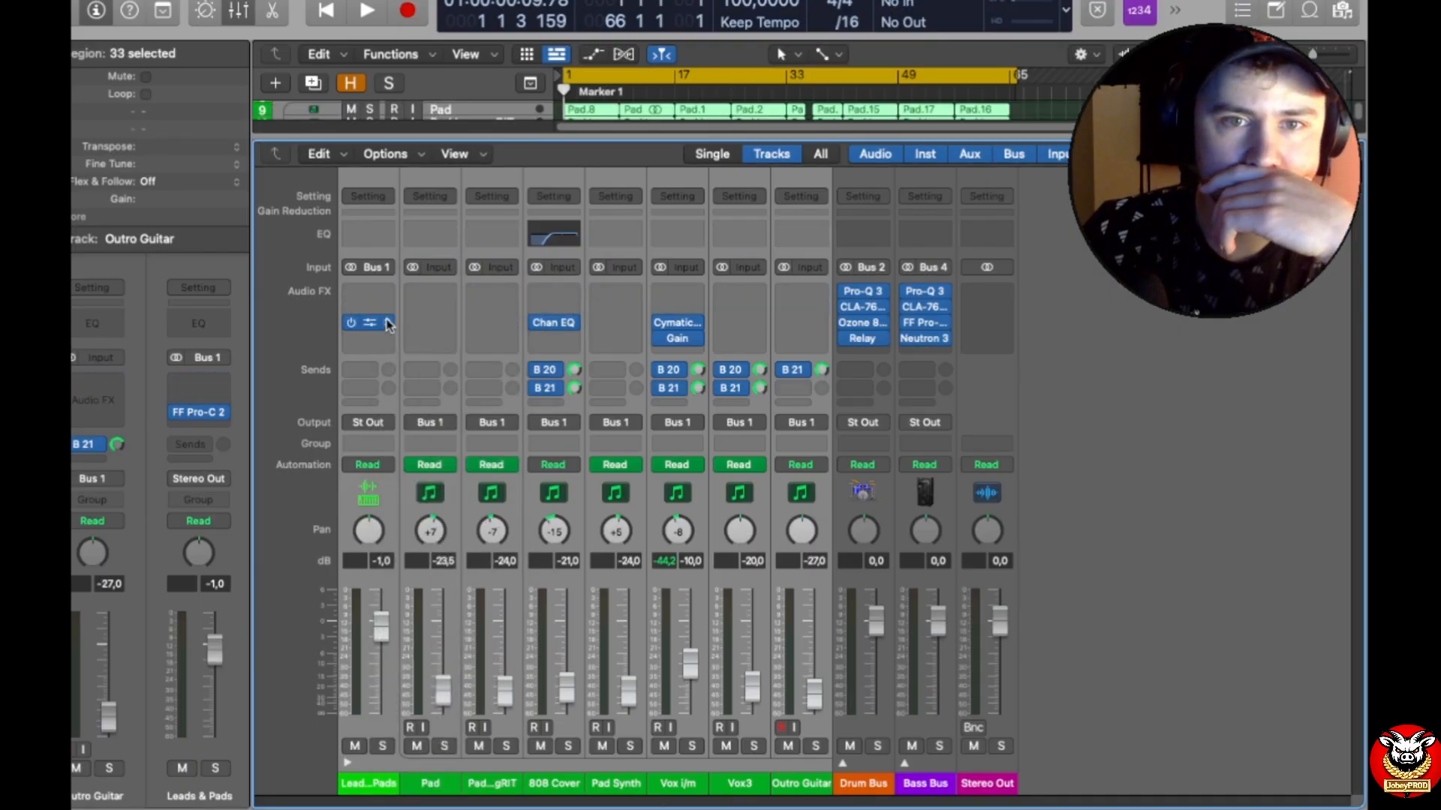
left_click(388, 324)
left_click(420, 353)
mouse_move(696, 343)
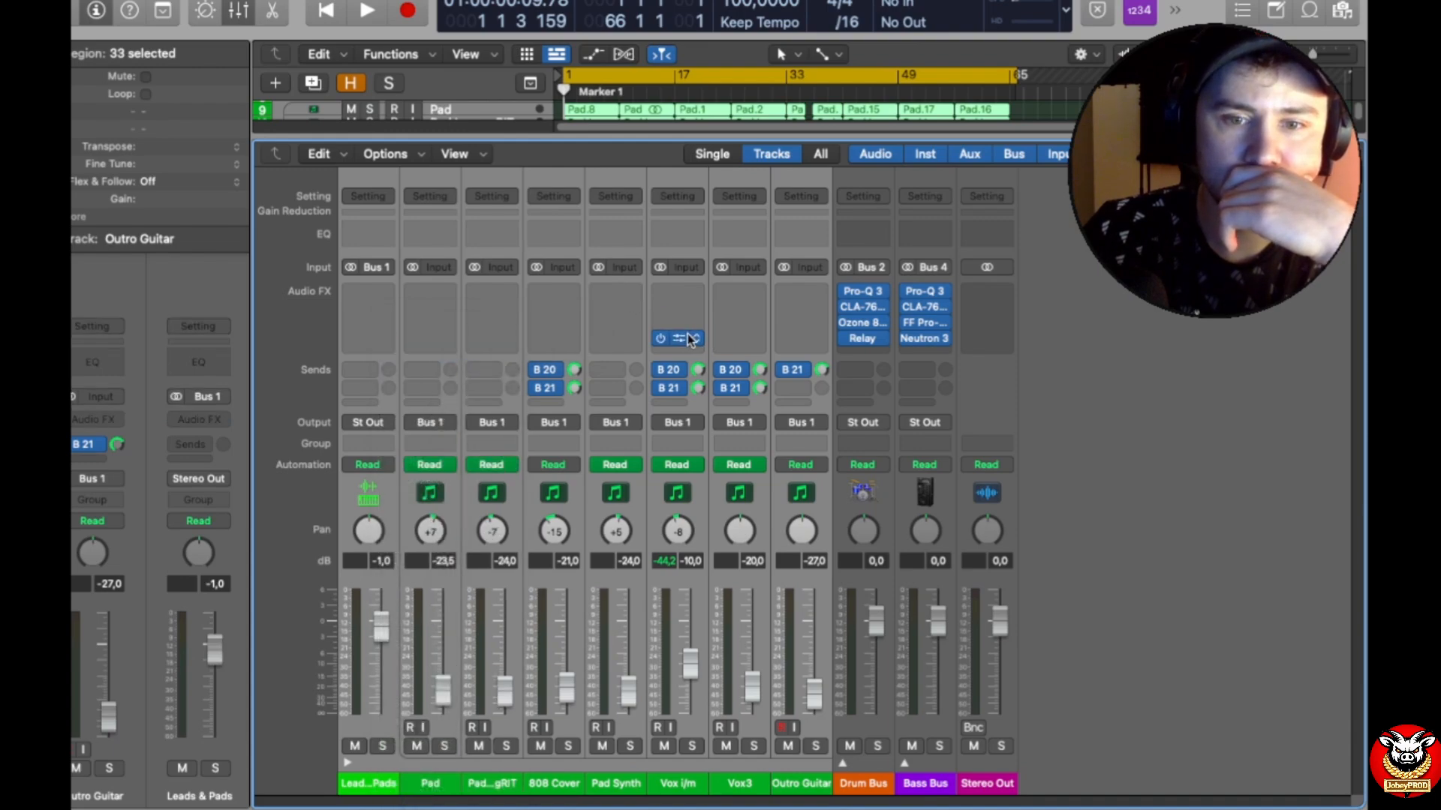
left_click(695, 339)
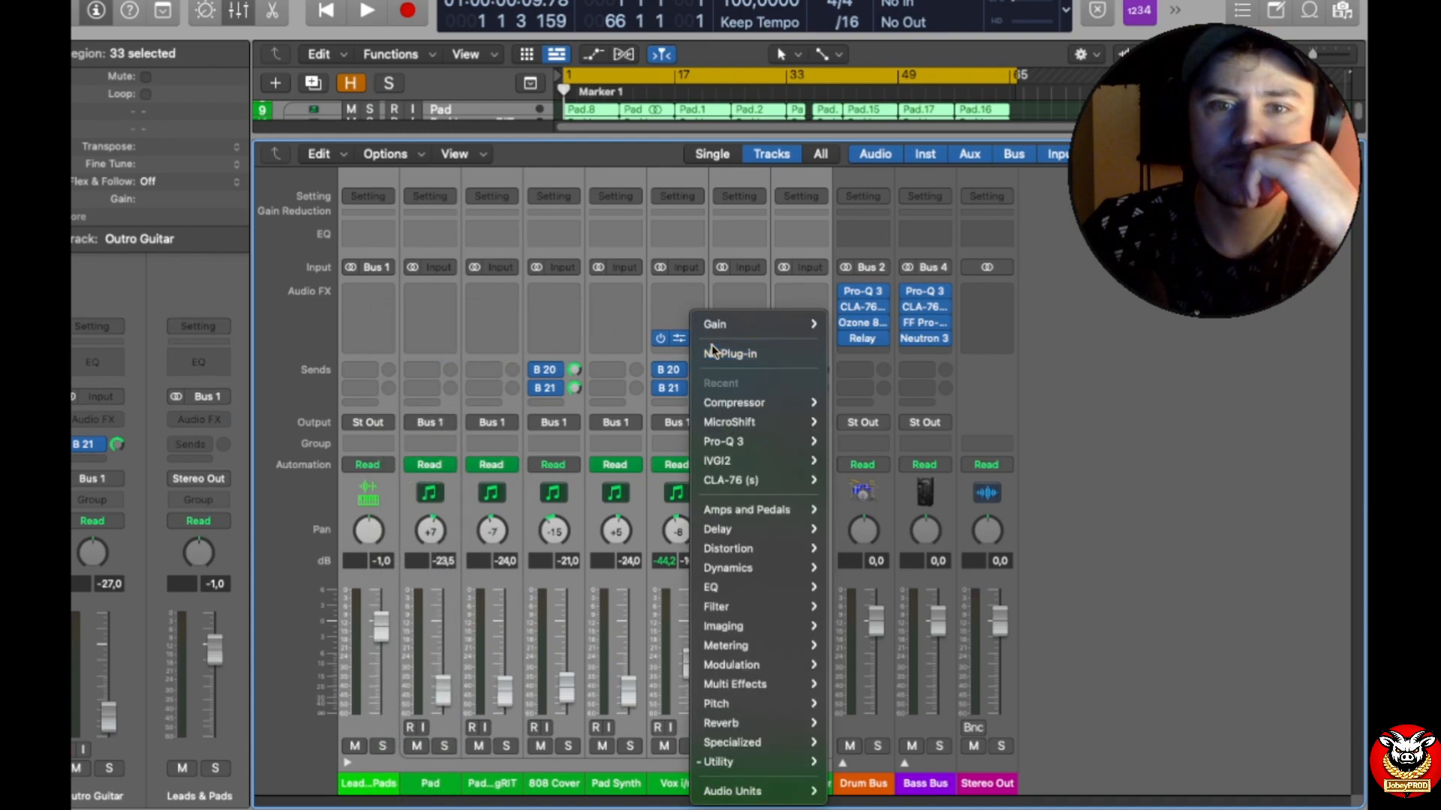
left_click(697, 352)
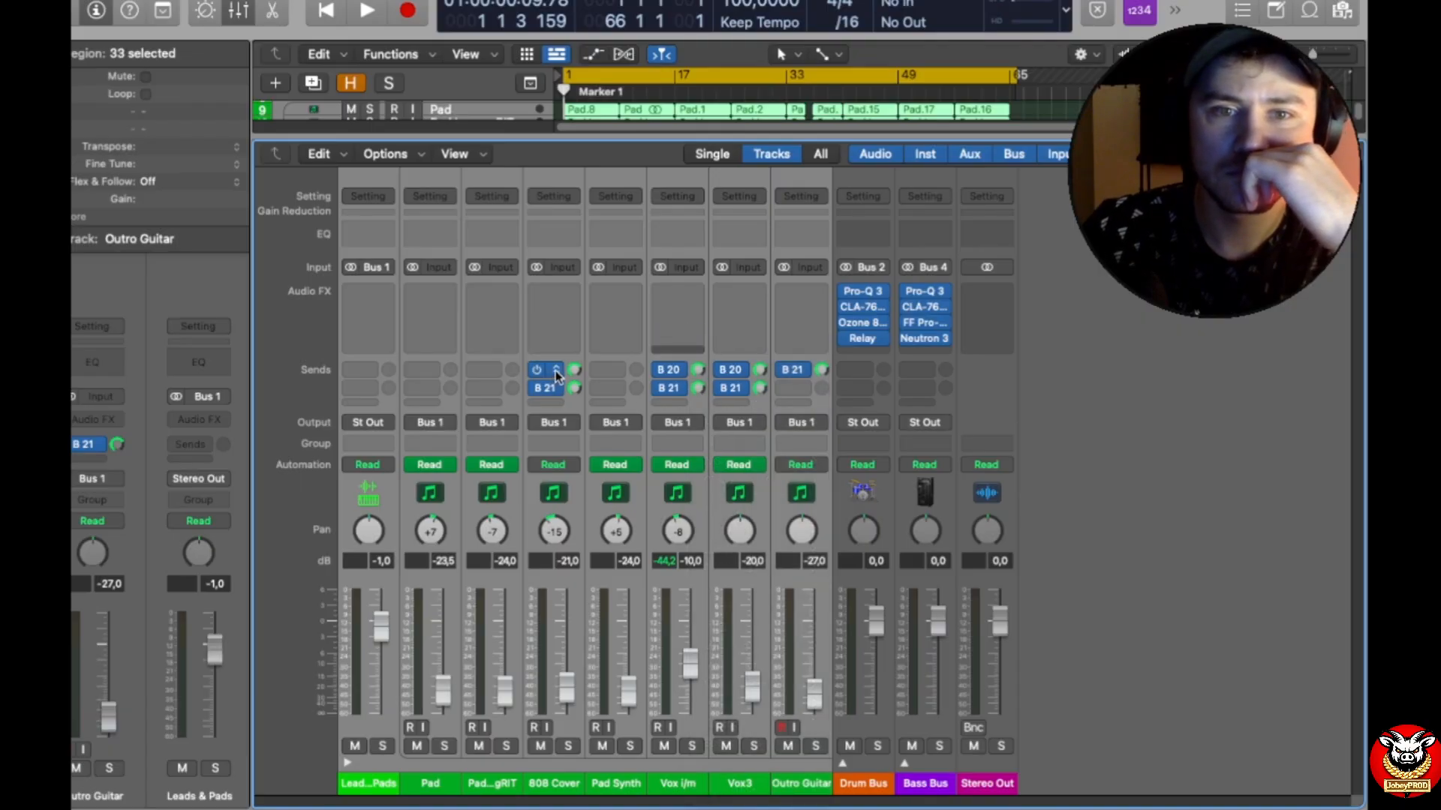
Step: Remove the Bus 20 and Bus 21 sends from the selected lead and pad channels and reset their pans to centre
left_click(556, 373)
left_click(599, 501)
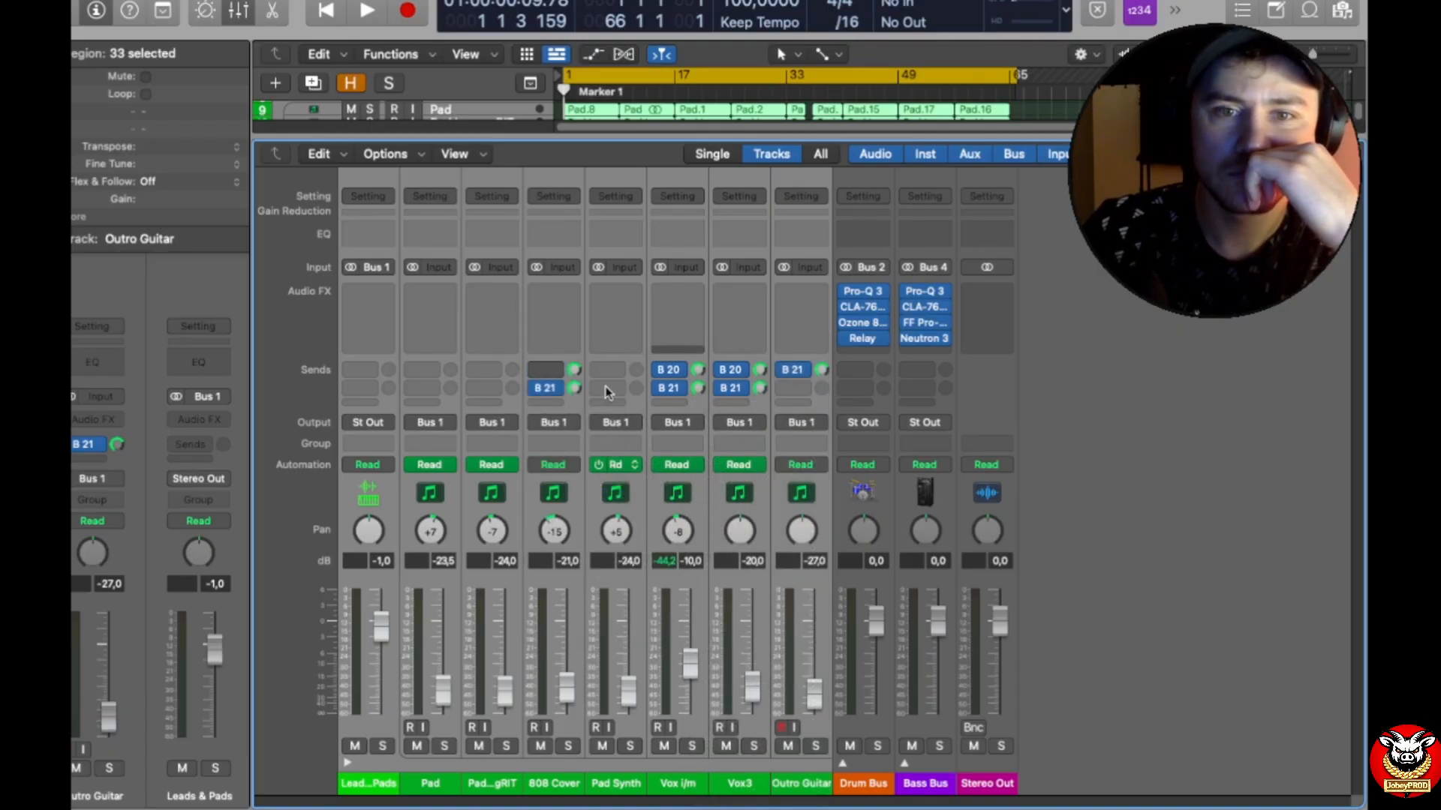
left_click(557, 391)
left_click(591, 515)
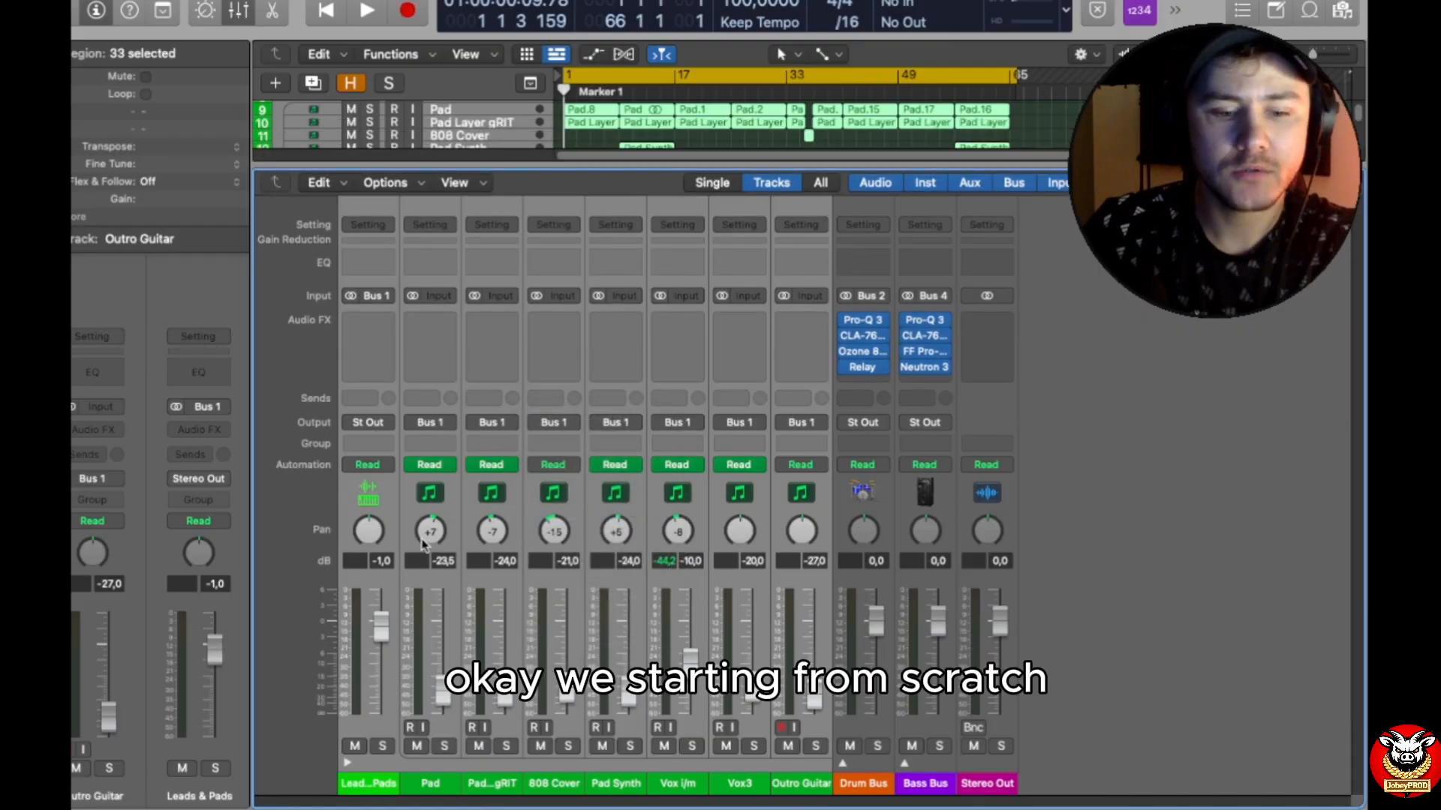
left_click(430, 531, "alt")
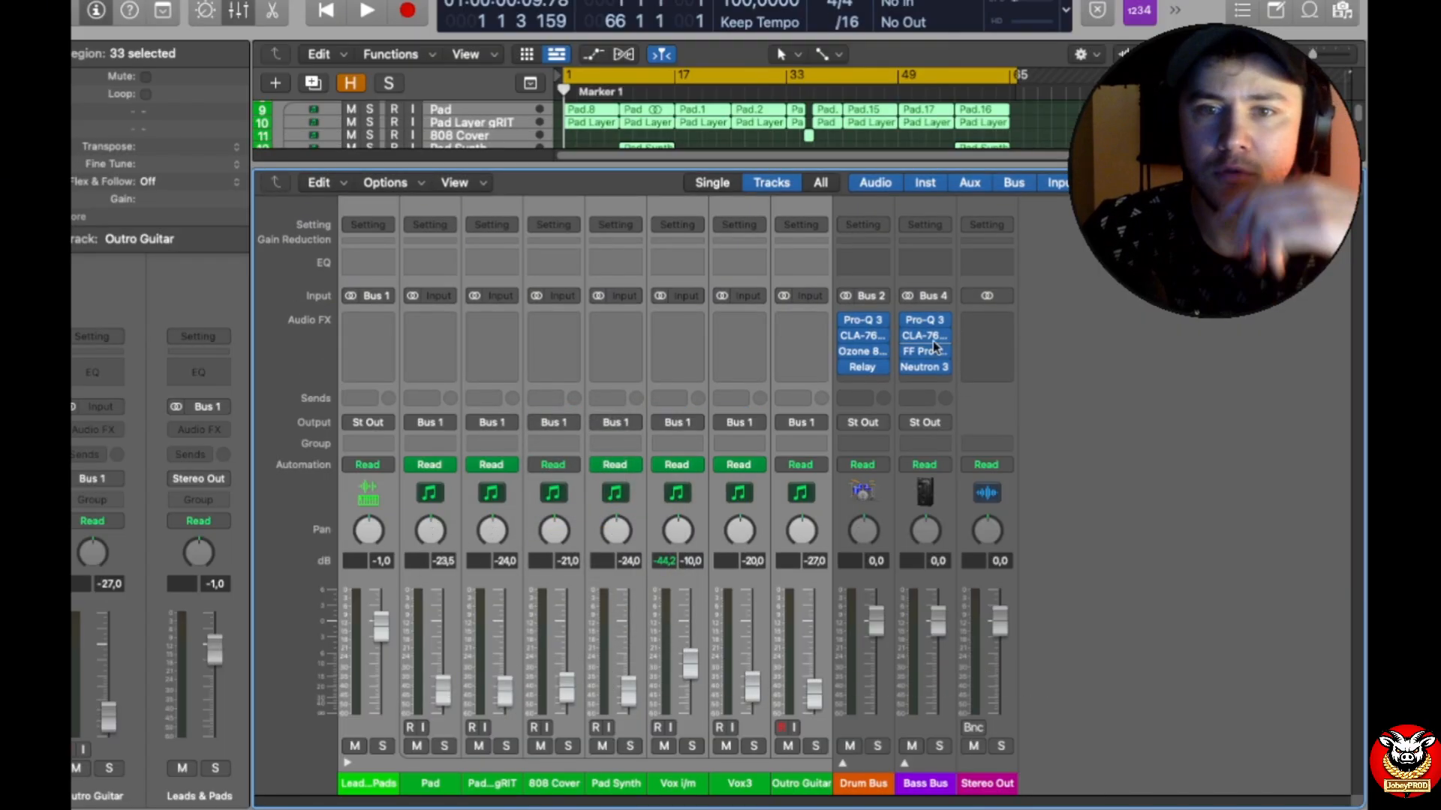
Step: Collapse Leads & Pads, expand the Drum Bus, and clear the first plug-in slot on all channels from Drum Bus through Intro Perc
left_click(347, 763)
left_click(409, 764)
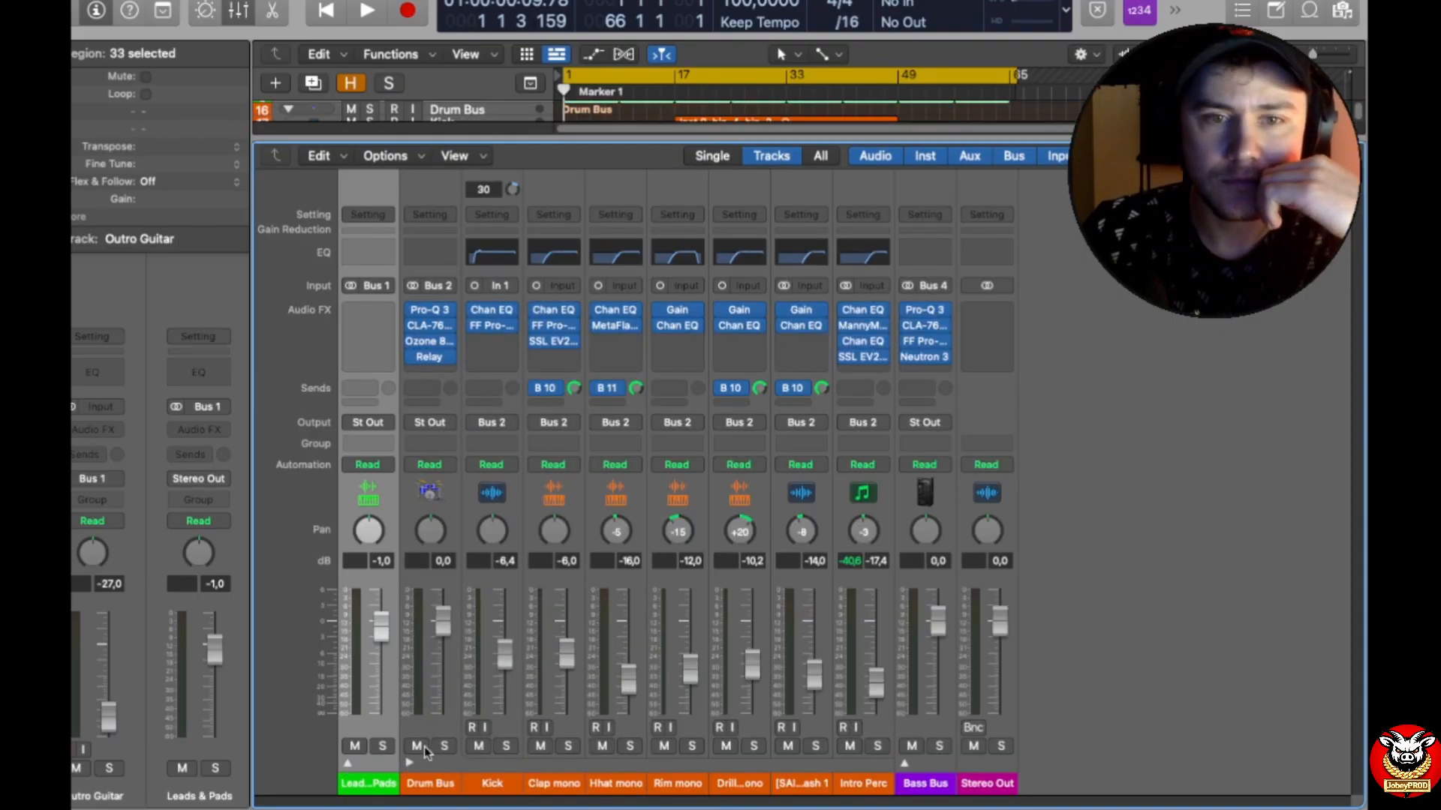
left_click(441, 732)
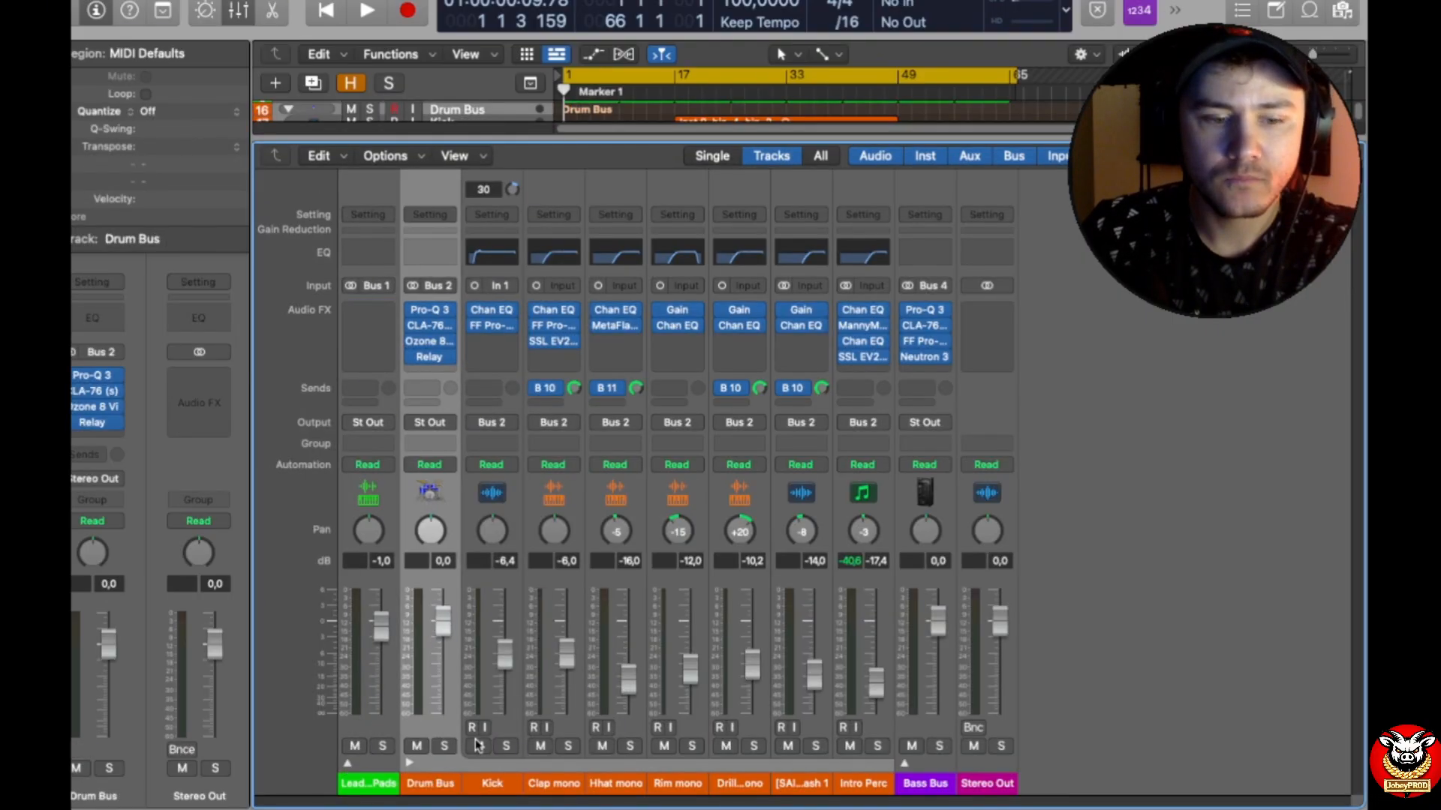
left_click(868, 725, "shift")
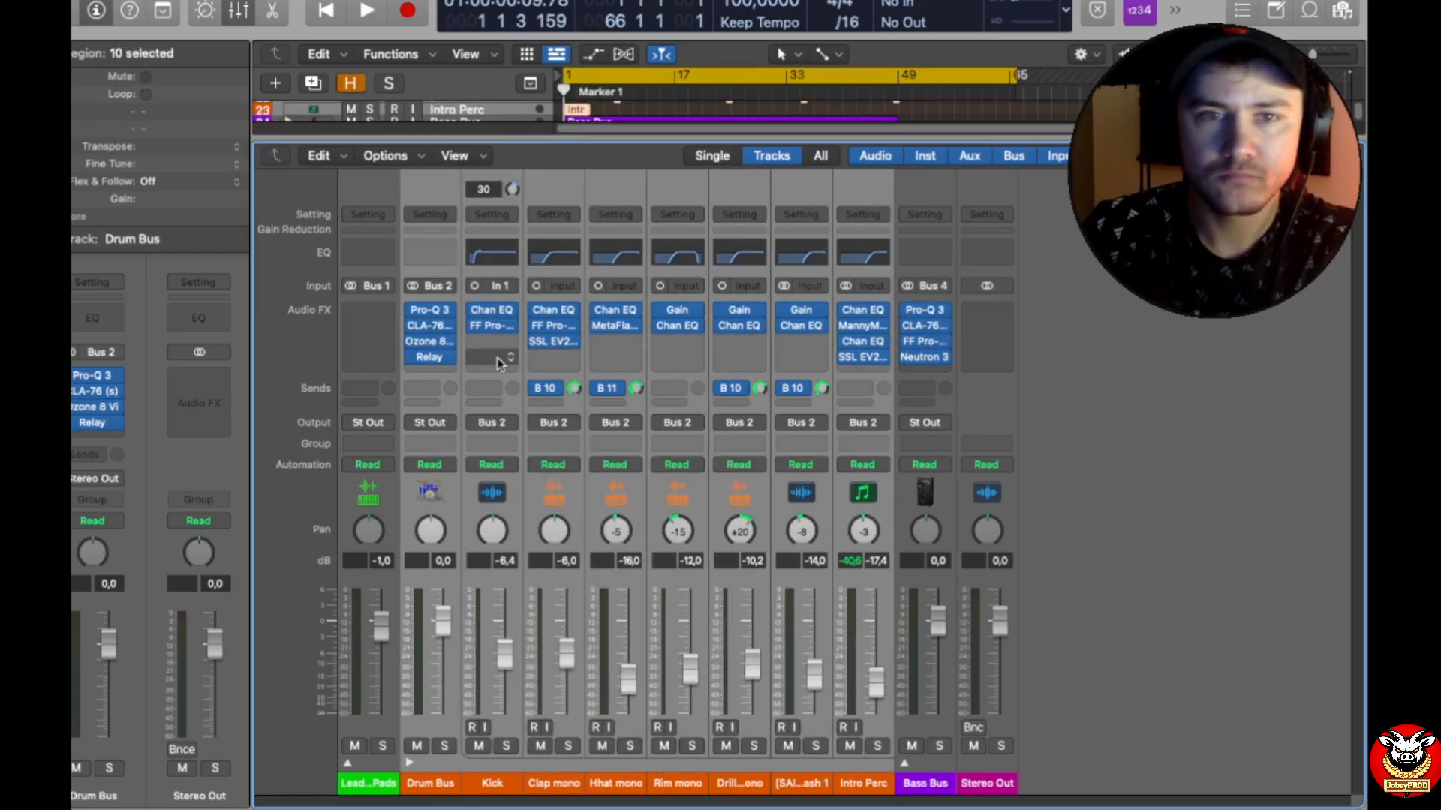
left_click(449, 310)
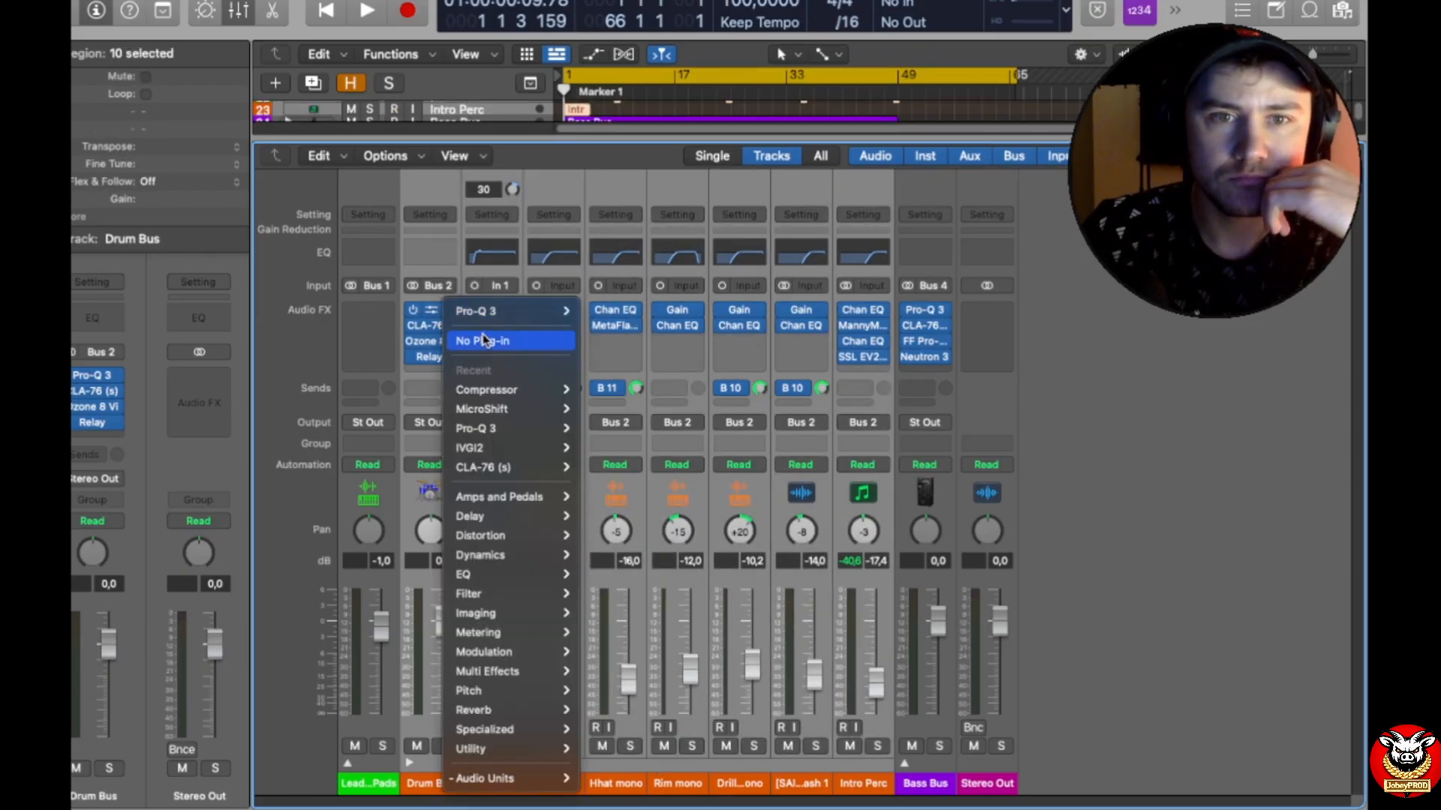
left_click(459, 336)
Step: Clear the remaining three plug-in slots, from CLA-76 down to Relay, across the selected drum channels
left_click(448, 329)
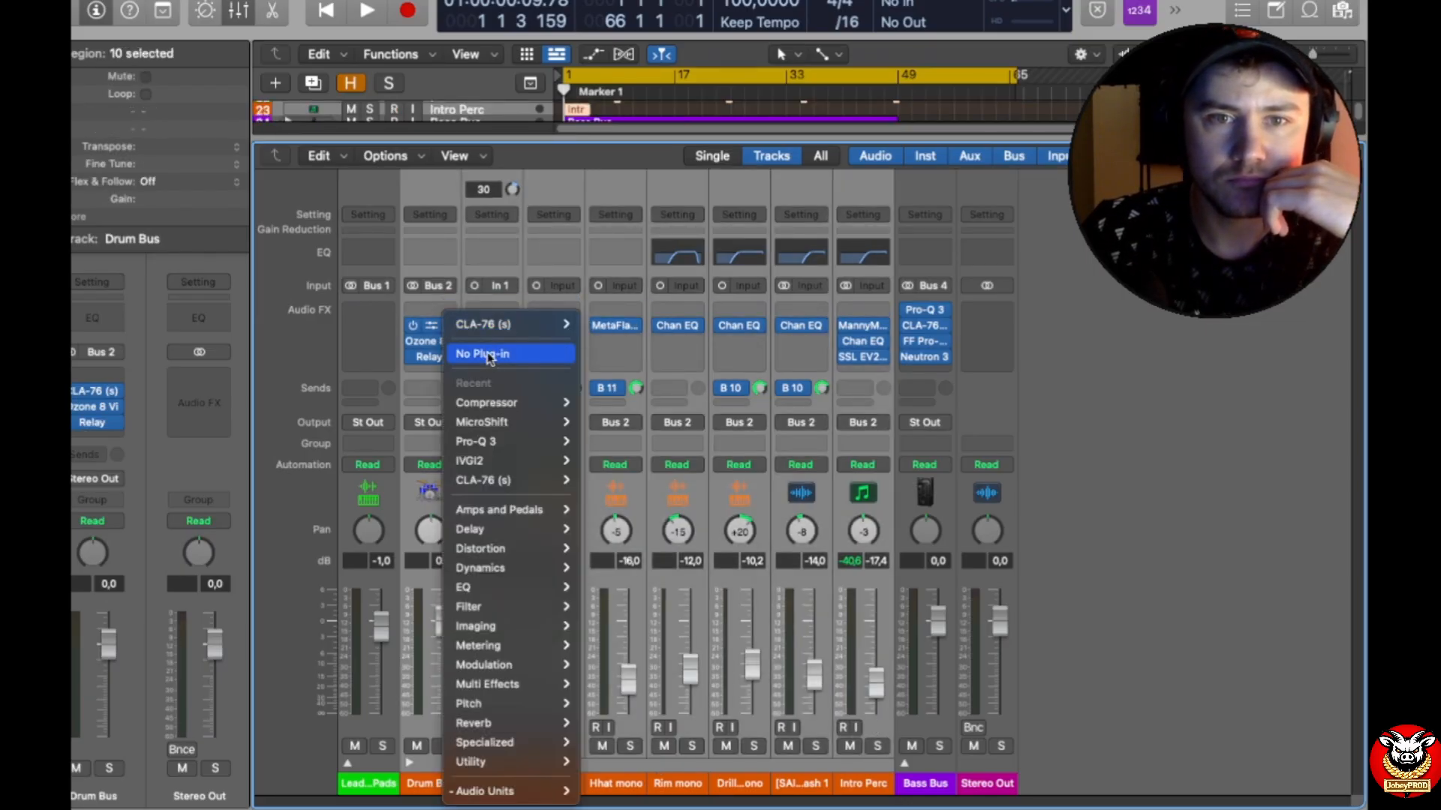
left_click(477, 348)
left_click(448, 346)
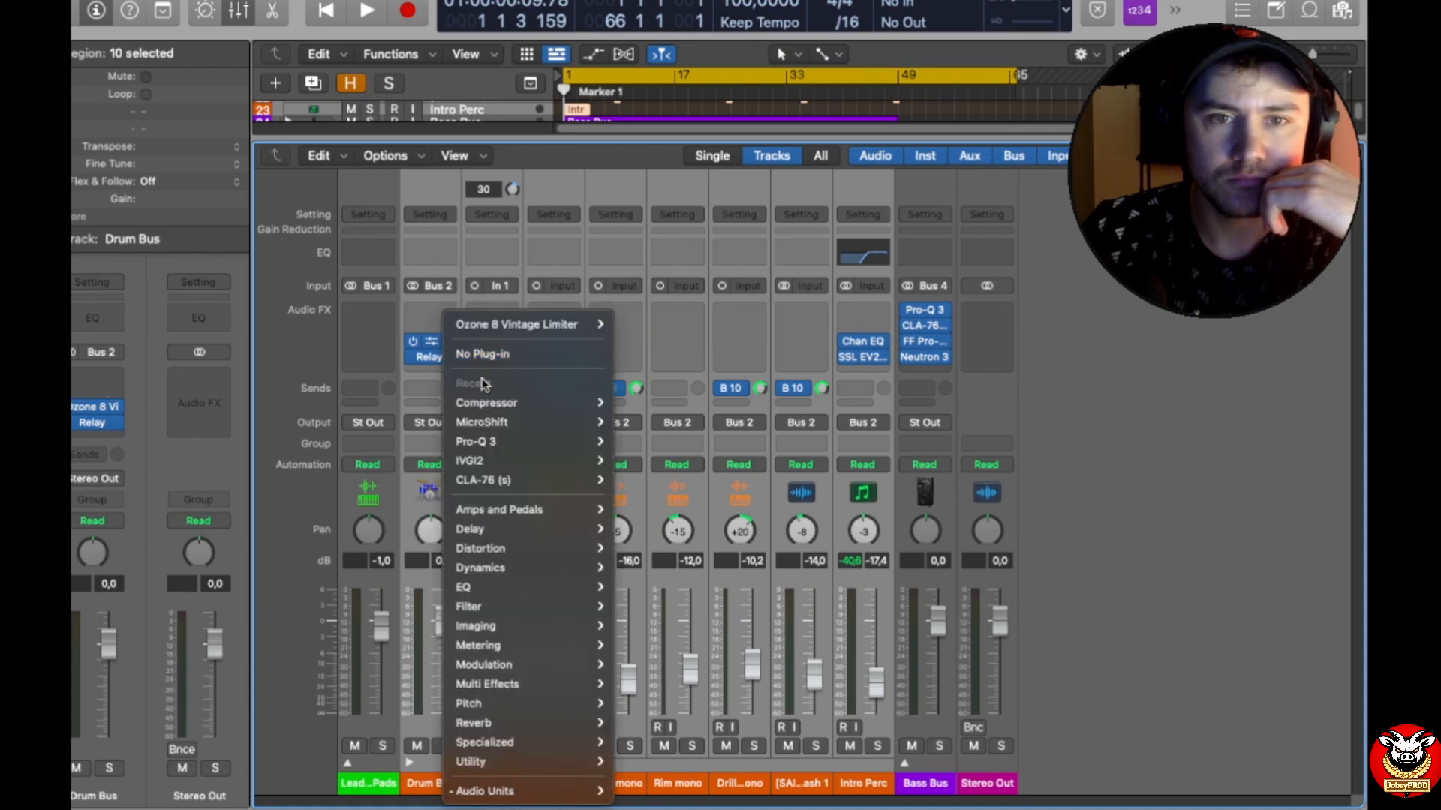
left_click(508, 360)
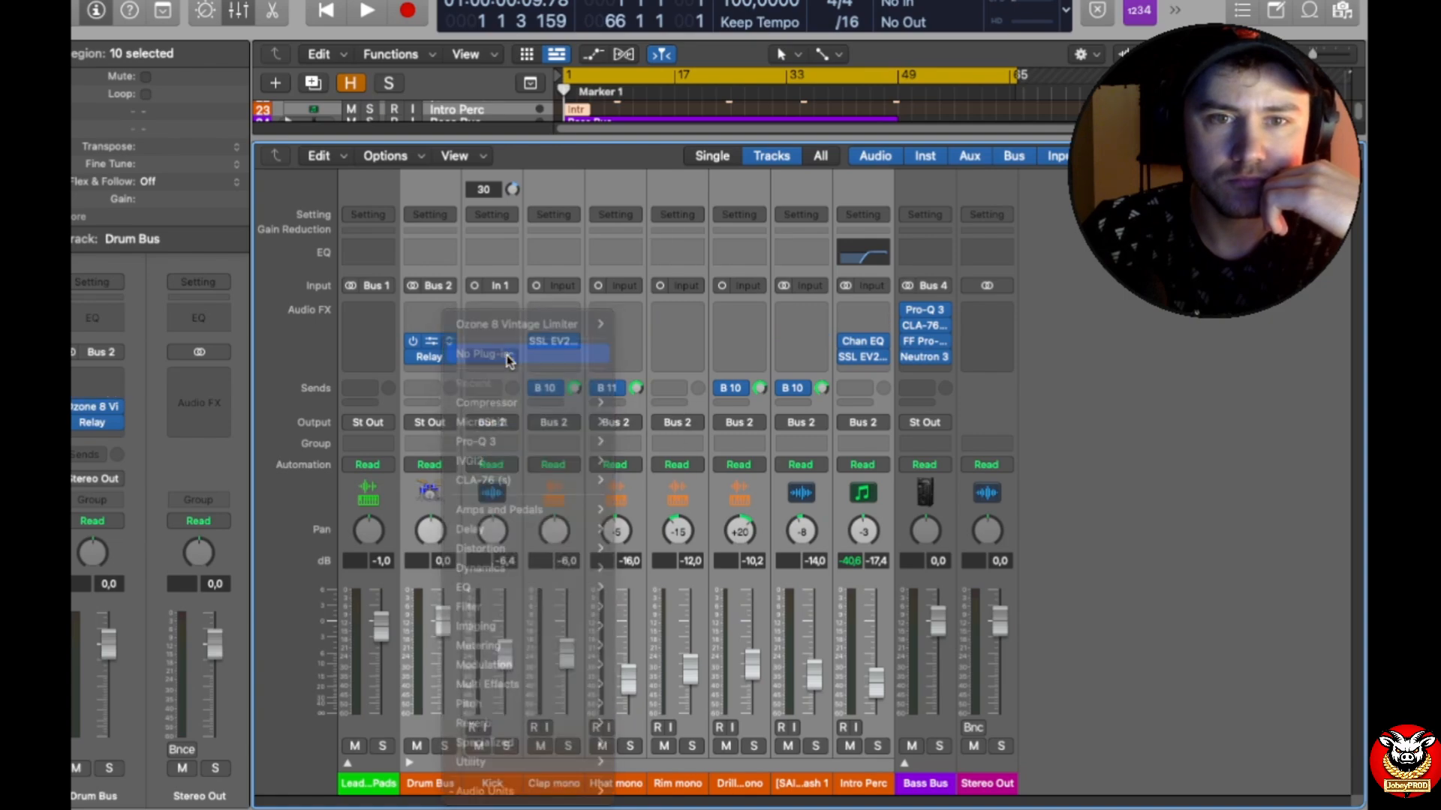
left_click(449, 360)
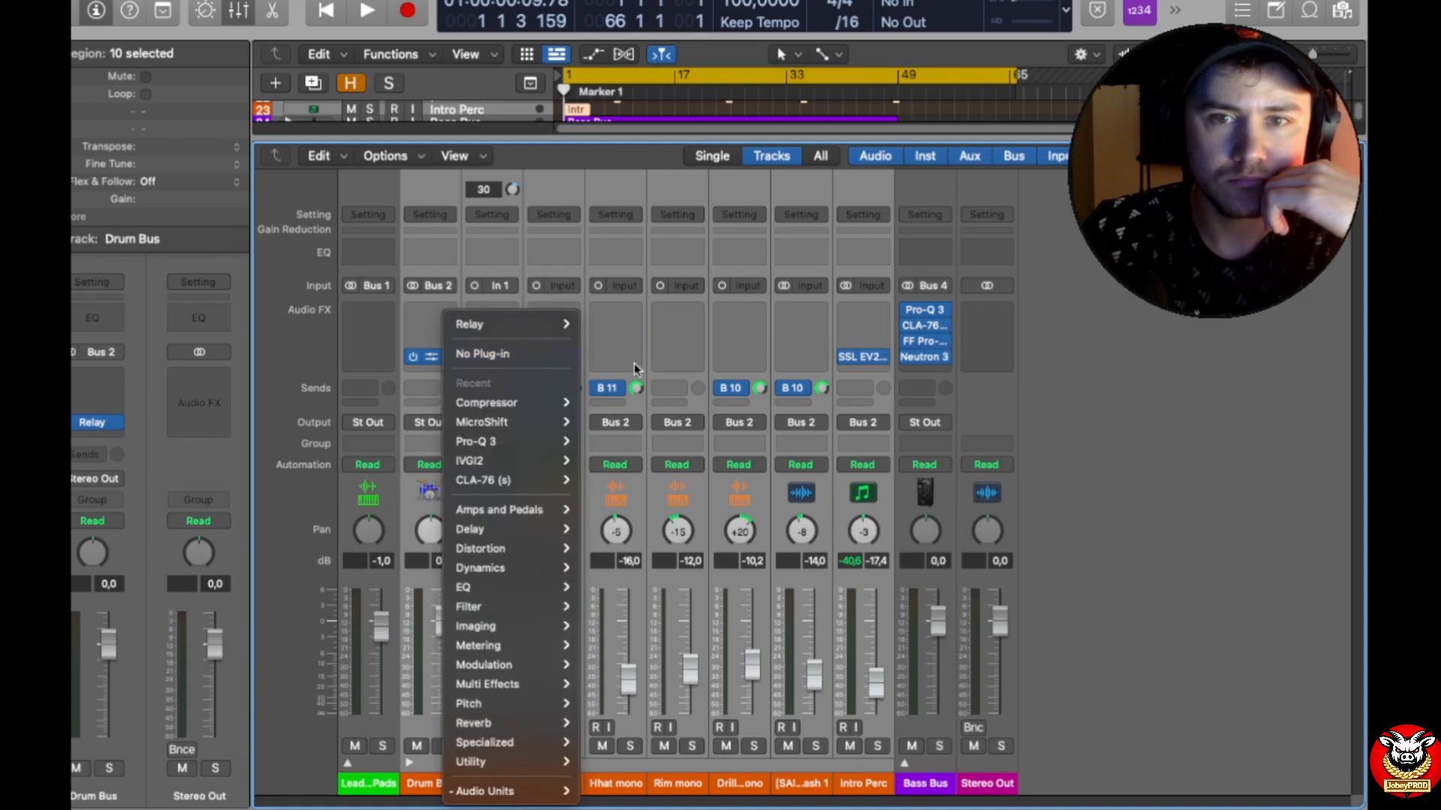
left_click(557, 359)
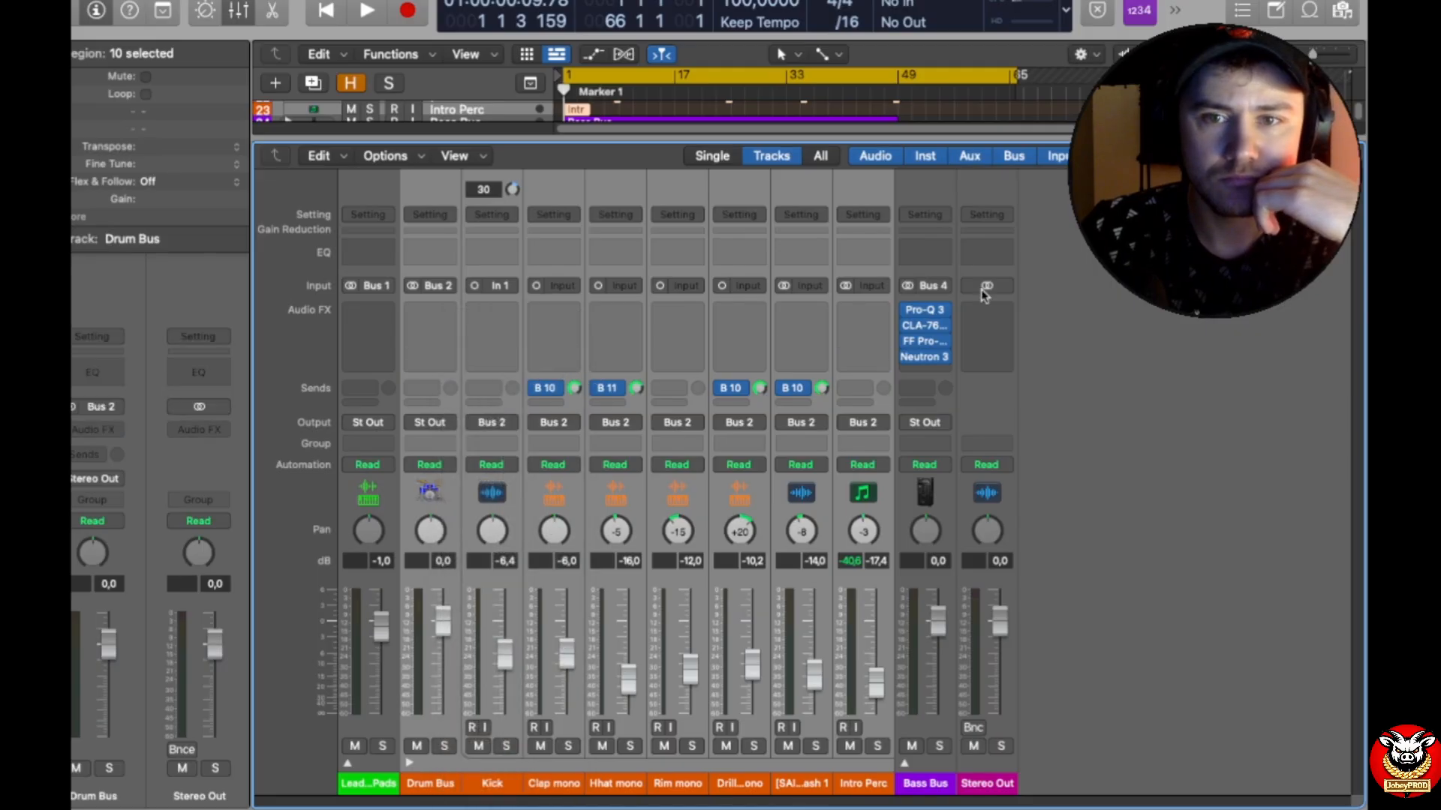
Step: Remove the Bus 10 and Bus 11 sends from the drum channels and reset the pans from Drum Bus through Intro Perc to centre
mouse_move(949, 315)
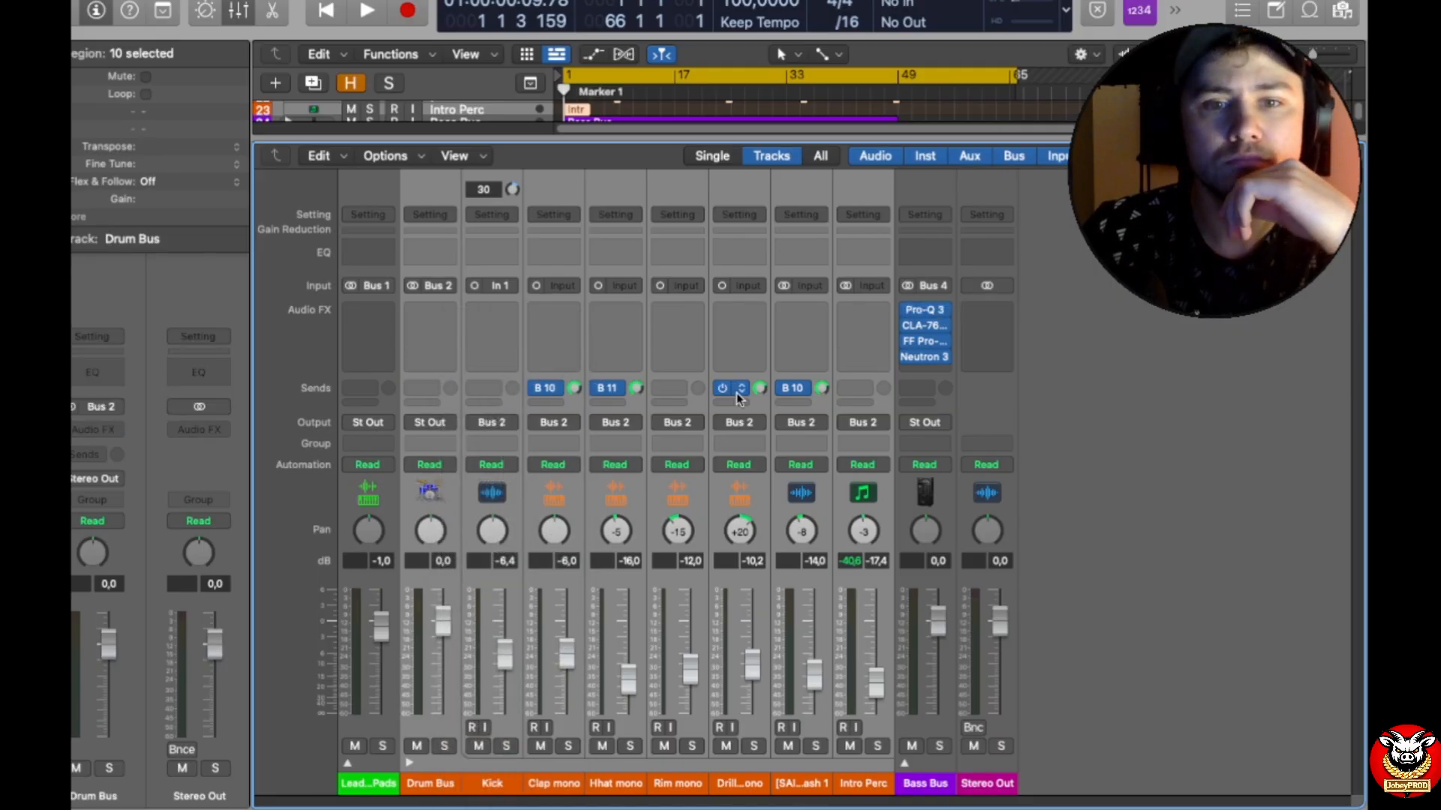
left_click(556, 390)
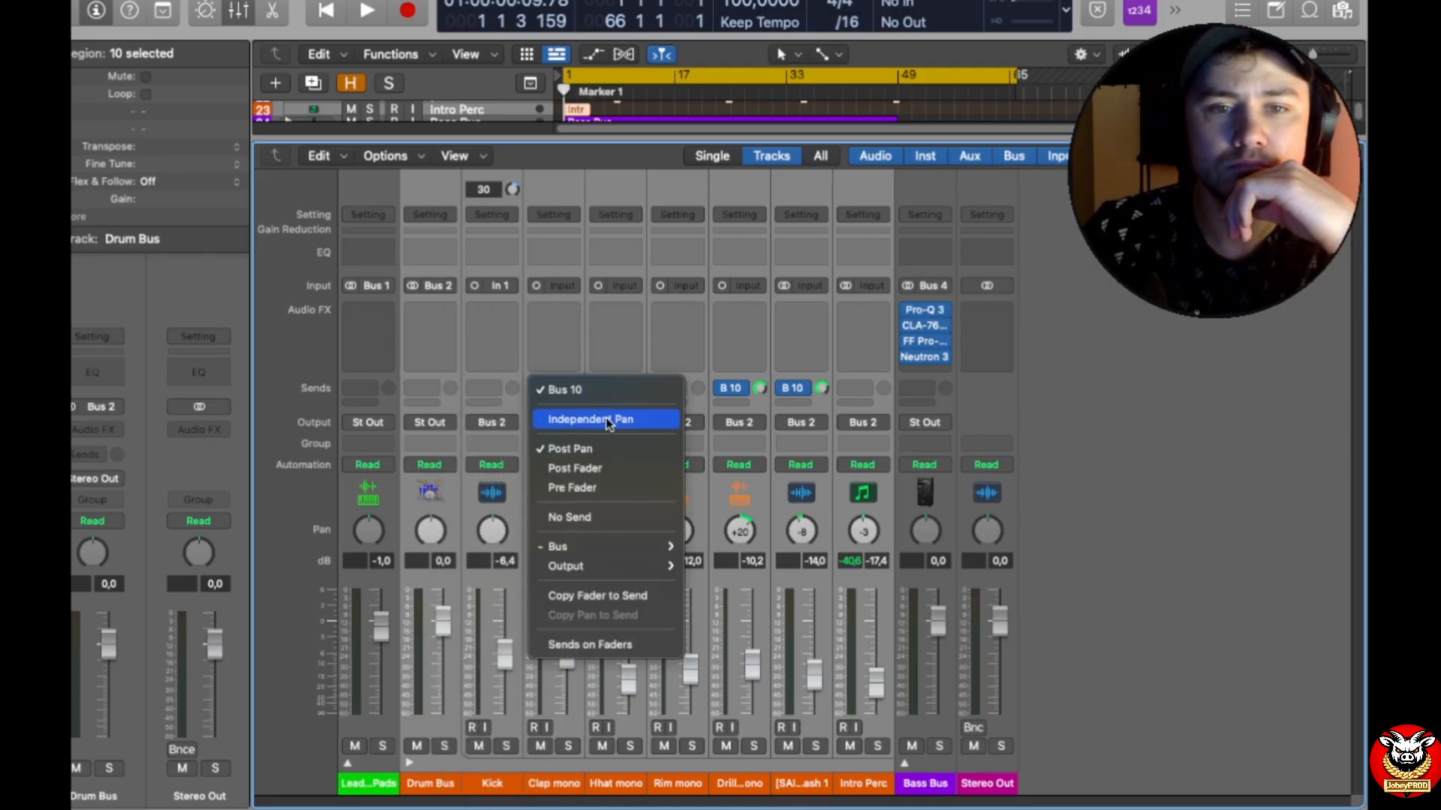
mouse_move(619, 552)
left_click(617, 517)
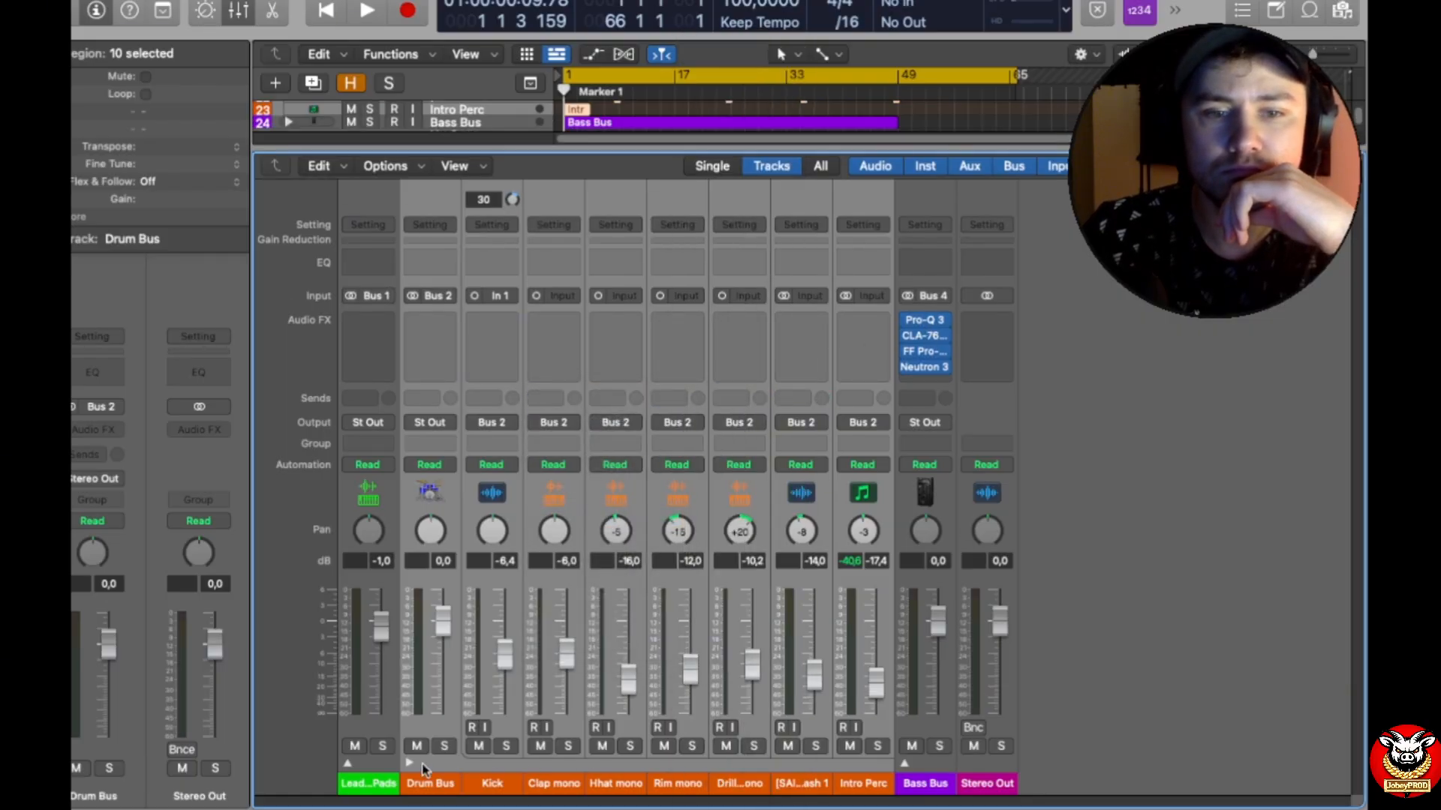
left_click(403, 763)
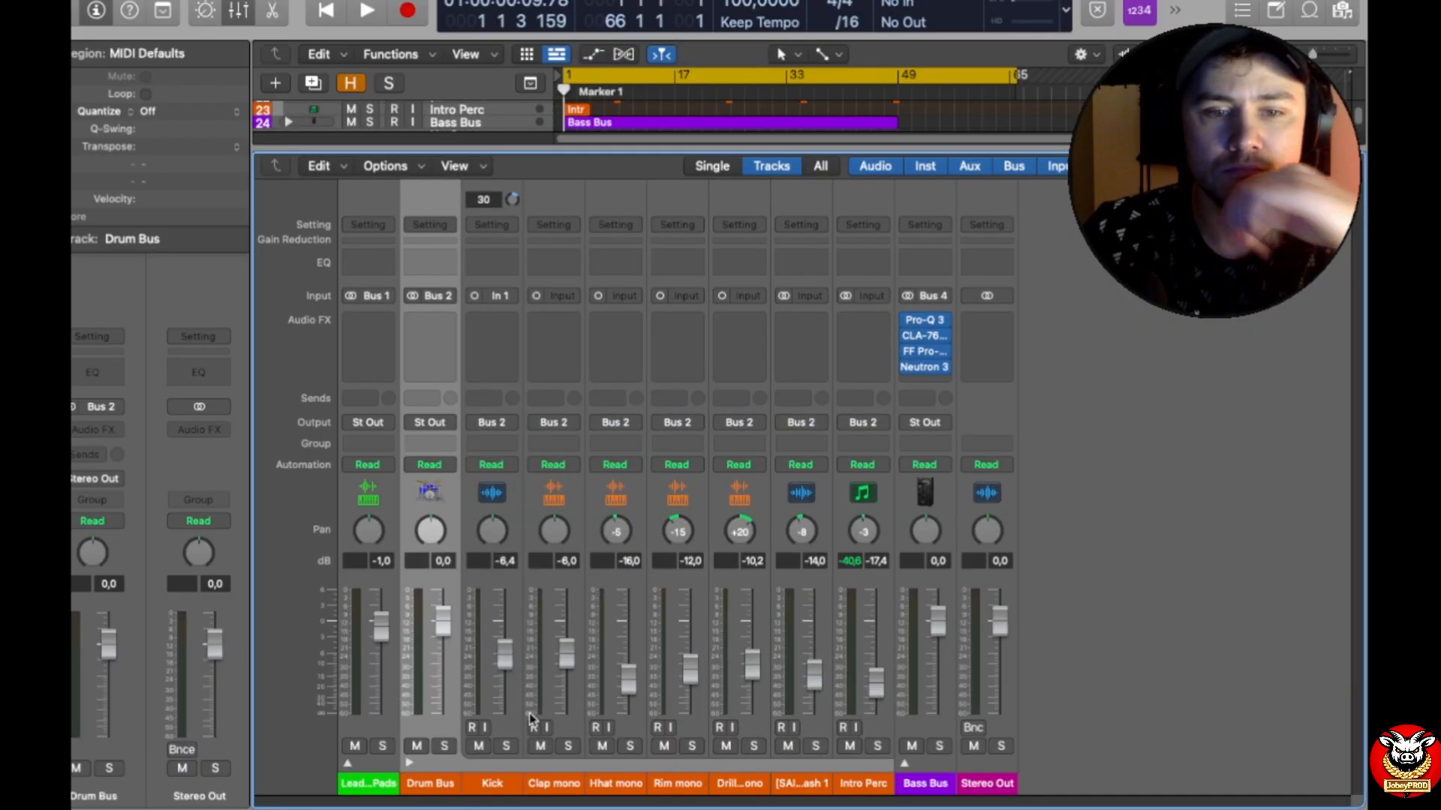
left_click(886, 728, "shift")
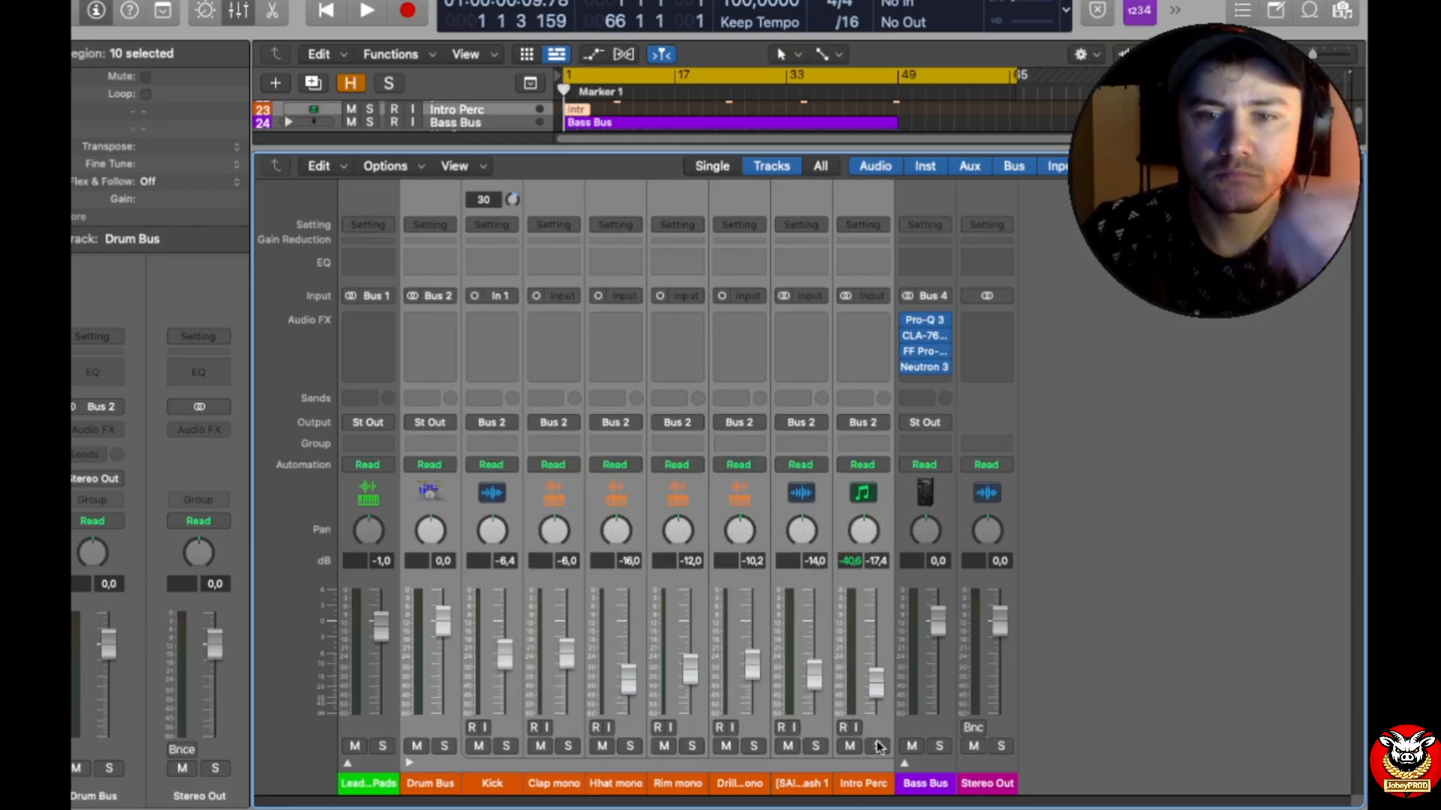
Step: Collapse Drum Bus, expand Bass Bus, and clear the first plug-in slot on Bass Bus, 808 and Moog together
left_click(409, 763)
left_click(470, 764)
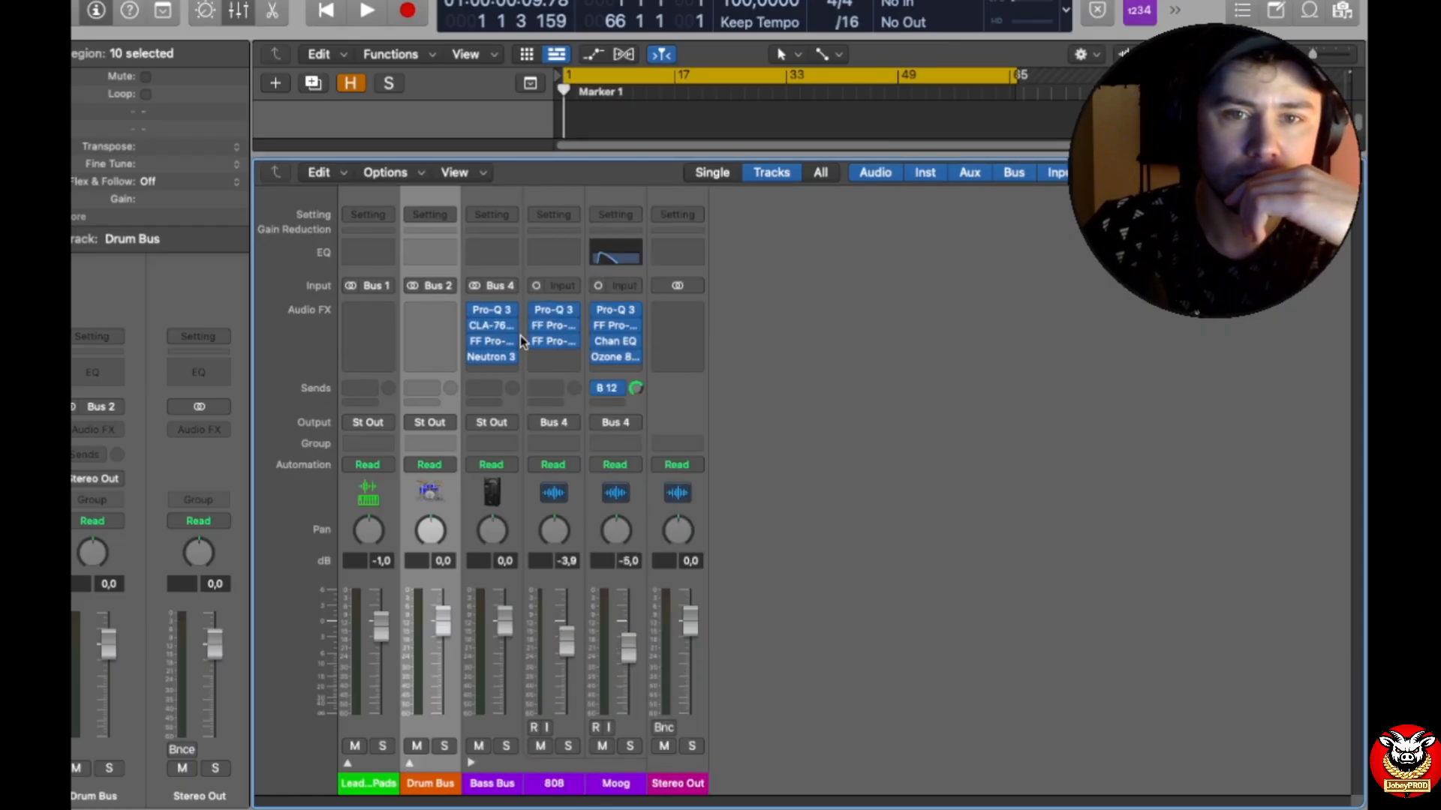
left_click(520, 734)
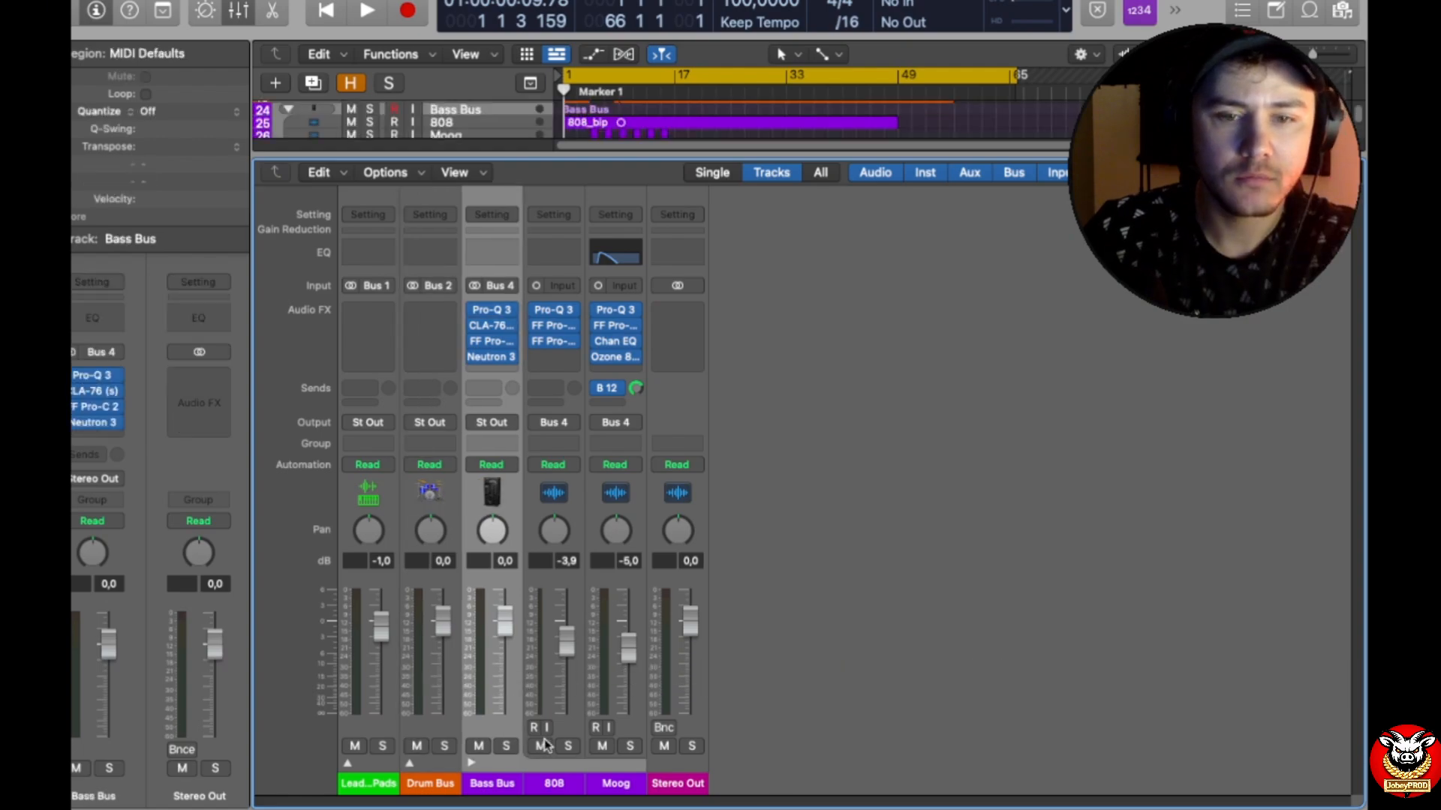
left_click(636, 736, "shift")
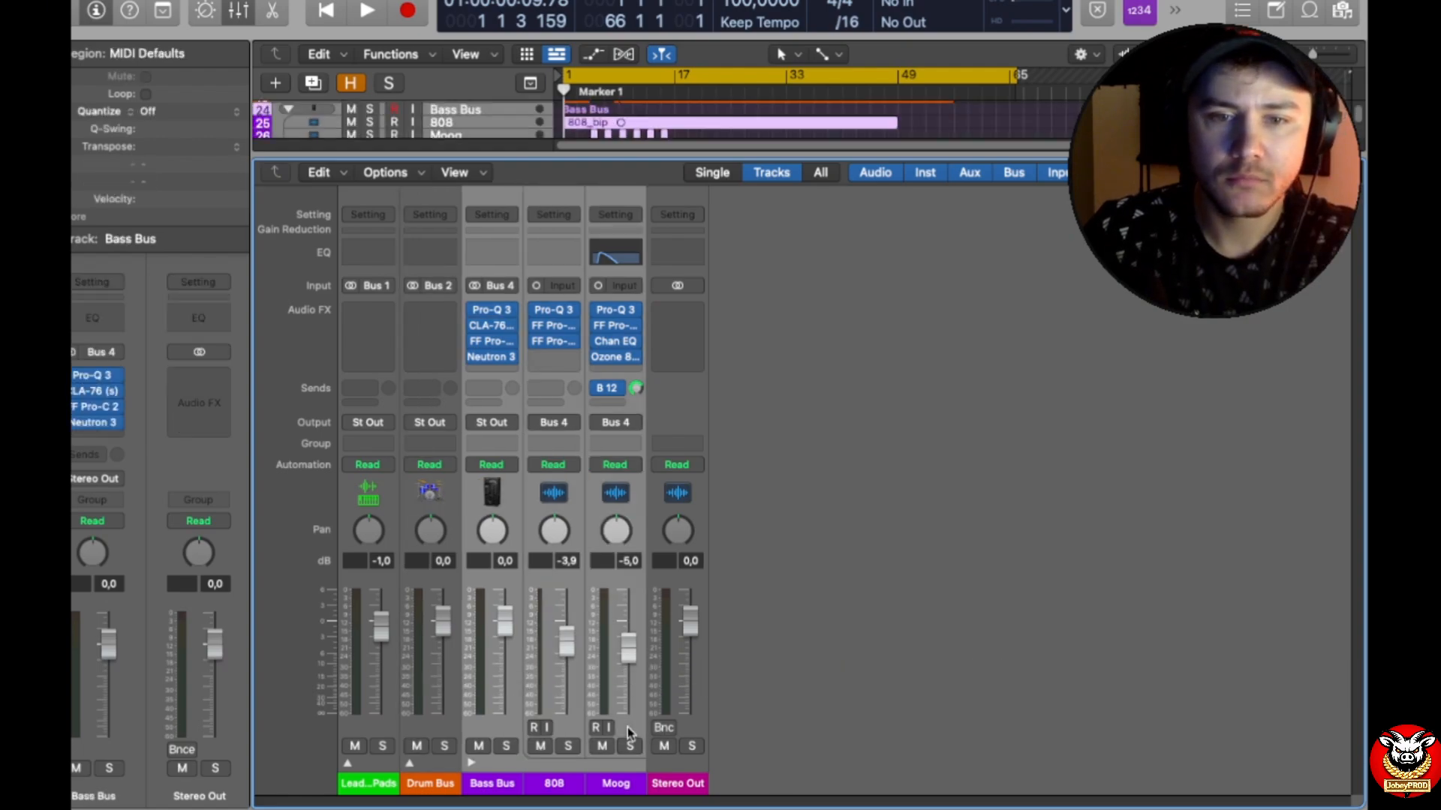
left_click(514, 314)
left_click(544, 341)
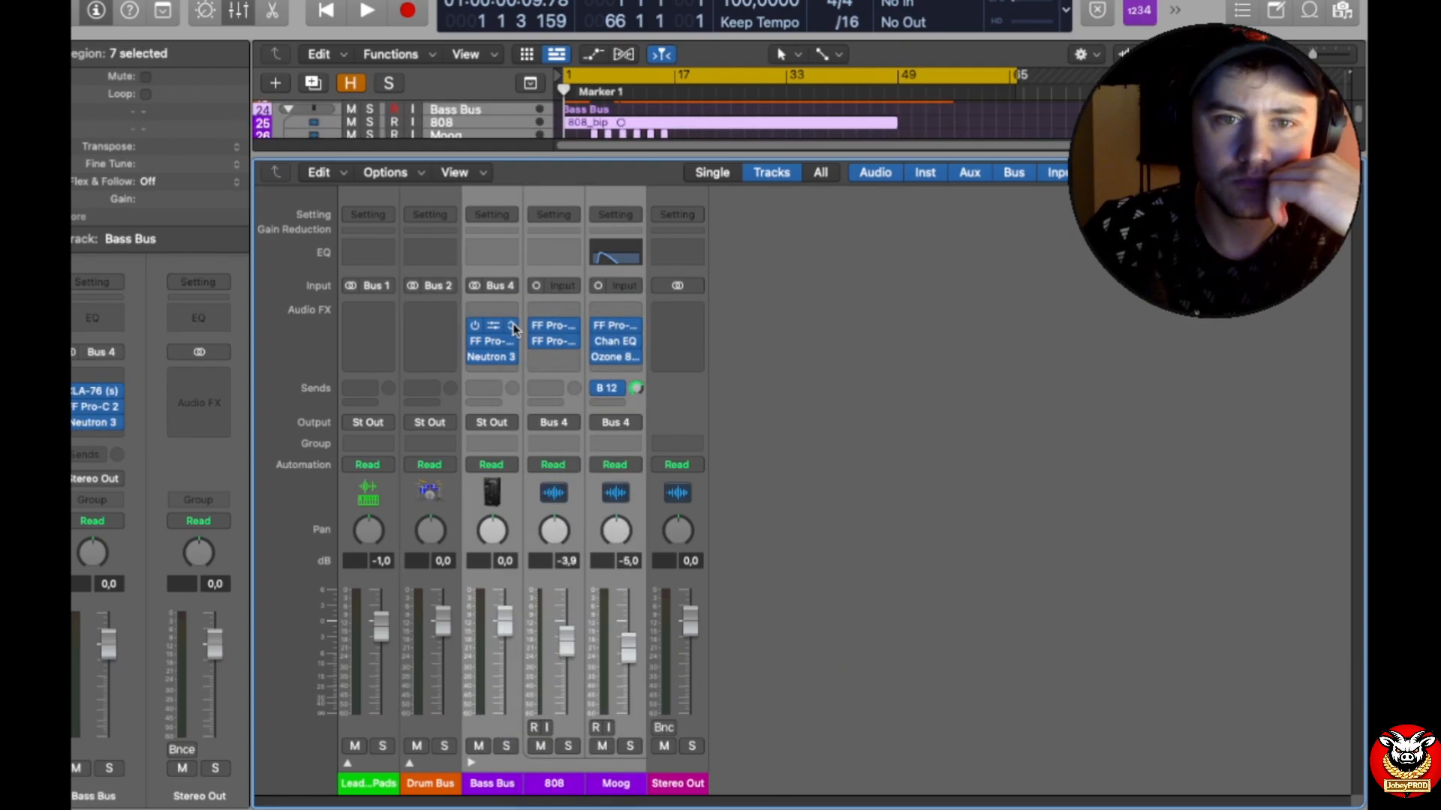
Step: Clear the remaining three plug-in slots, from CLA-76 down to Neutron 3, across the selected bass channels
left_click(516, 327)
left_click(528, 351)
left_click(516, 342)
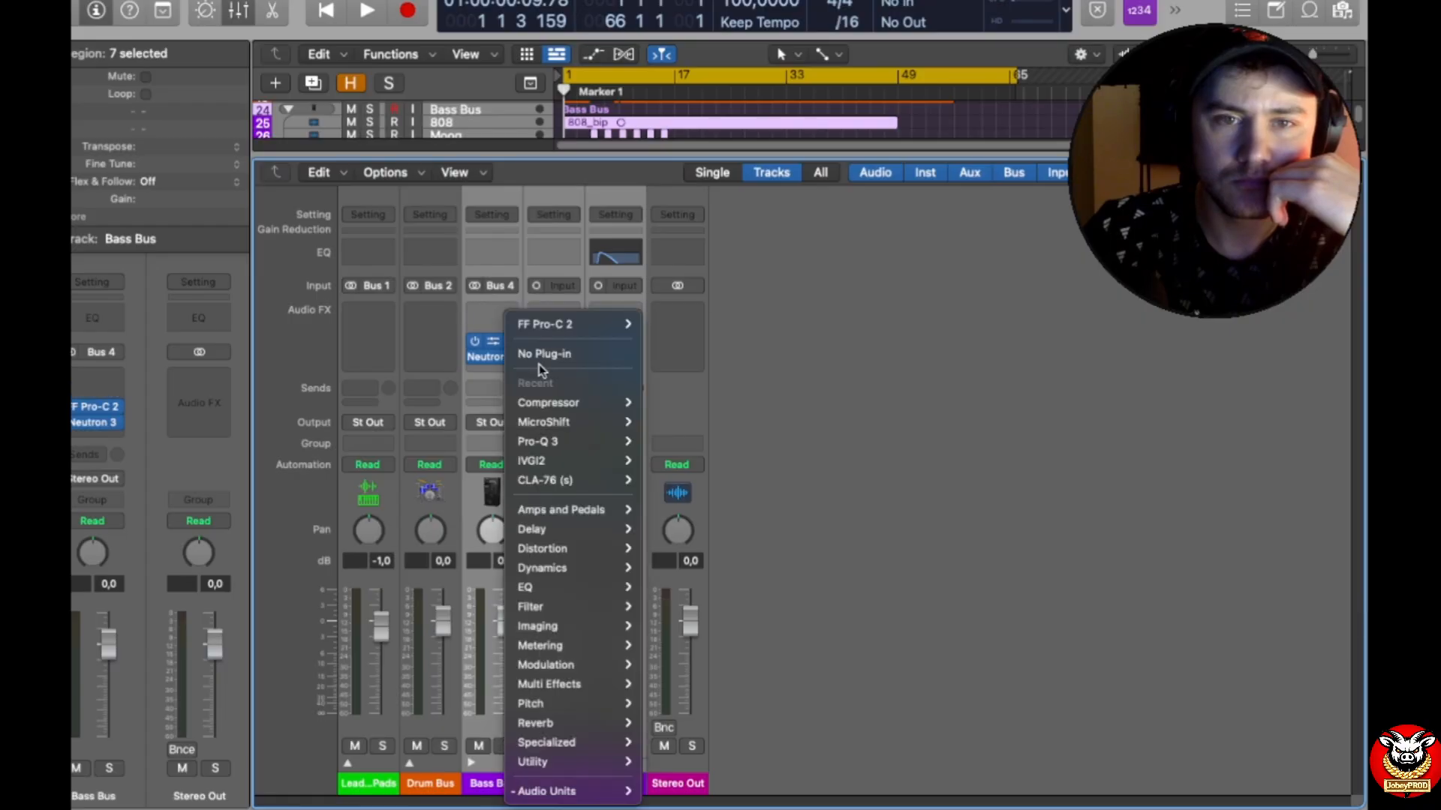
left_click(548, 360)
left_click(510, 355)
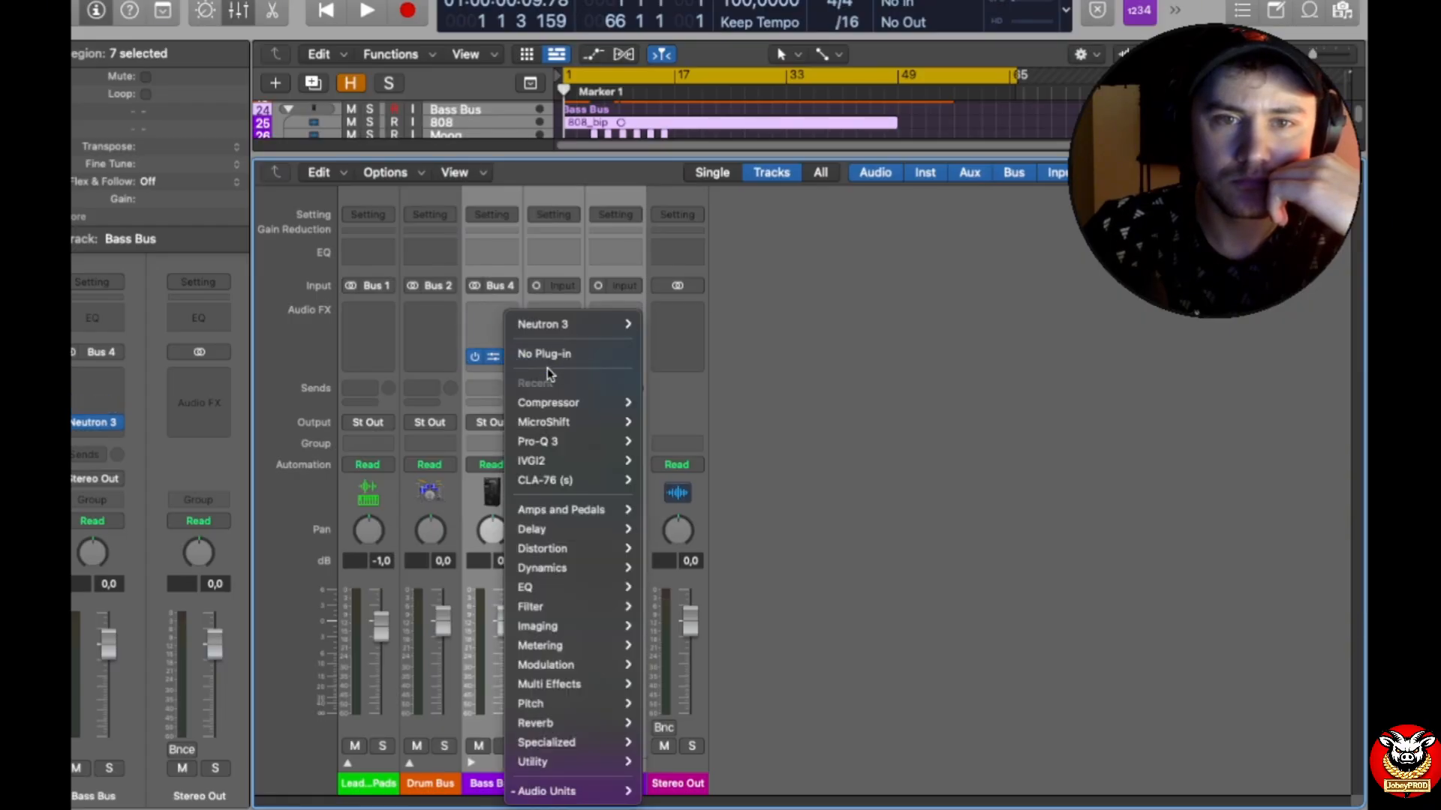
left_click(558, 357)
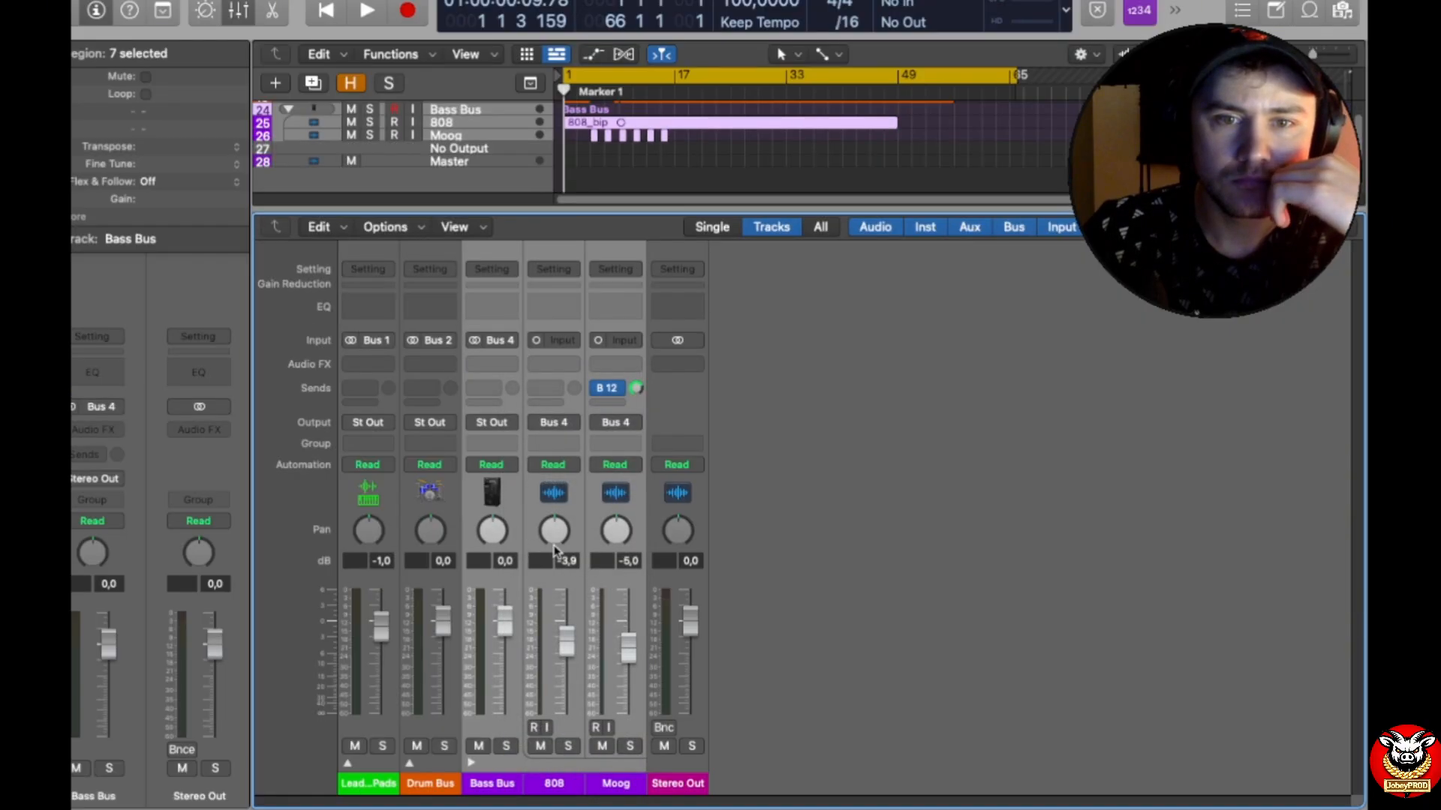
Step: Expand the Drum Bus and Leads & Pads stacks and start playback of the stripped mix
left_click(409, 763)
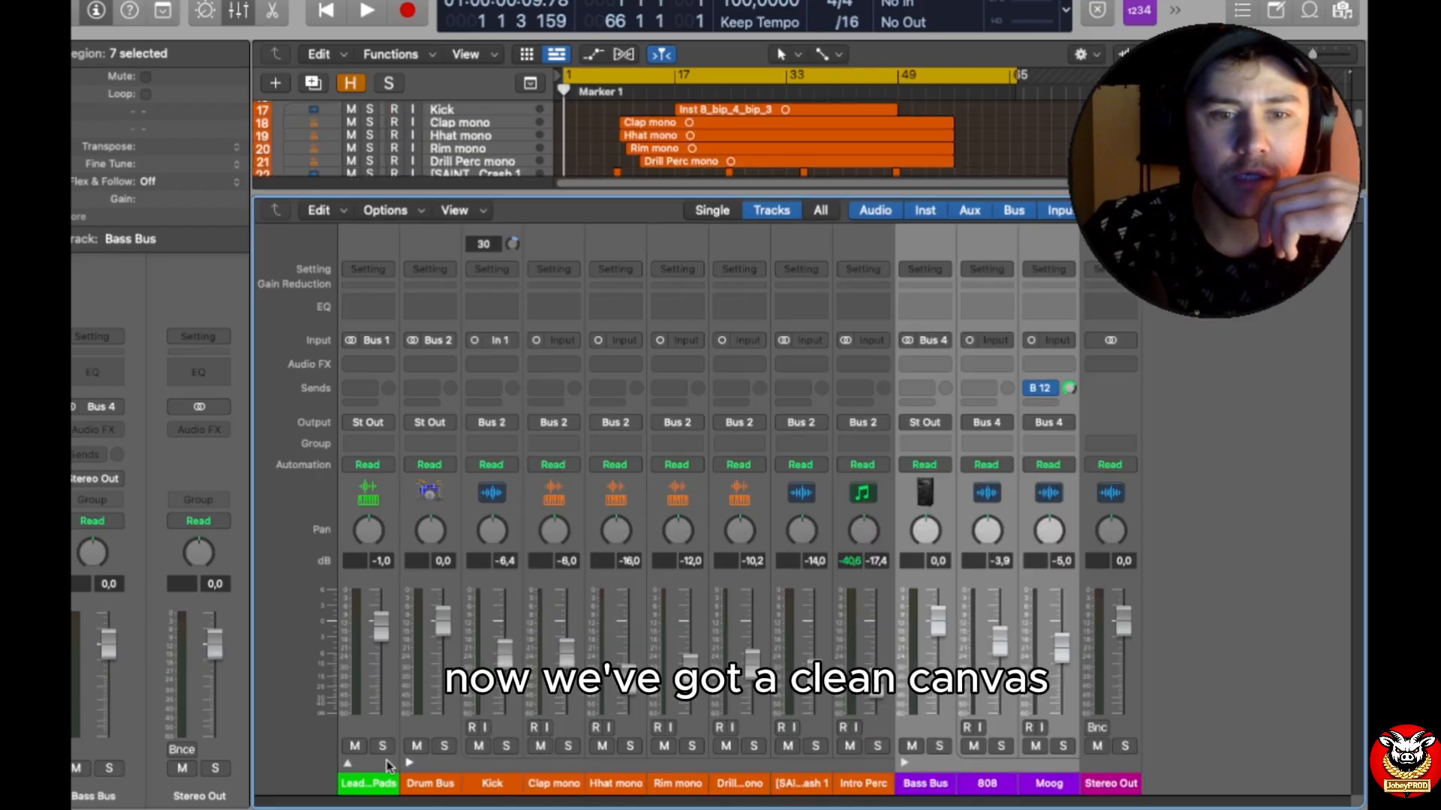
left_click(348, 763)
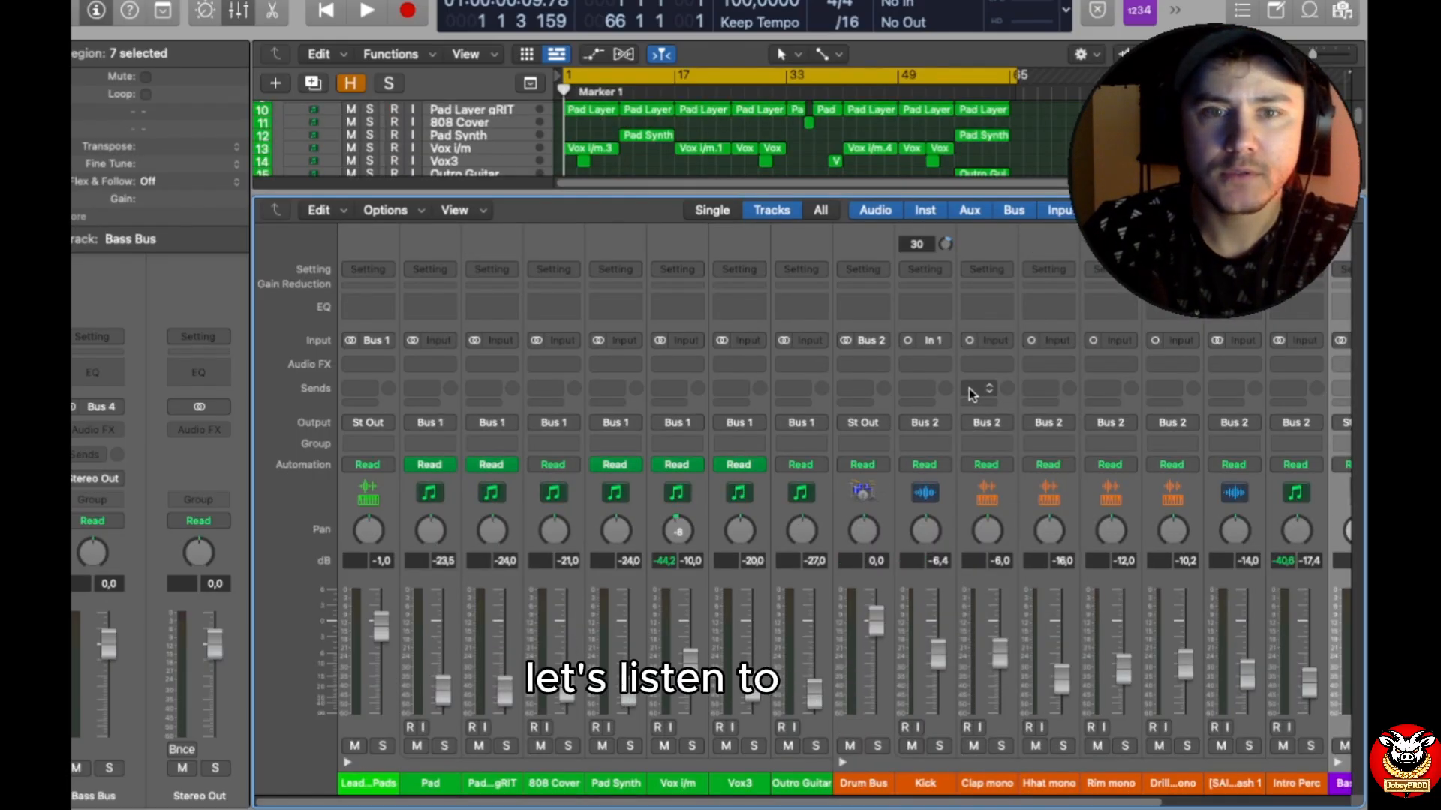
key("space")
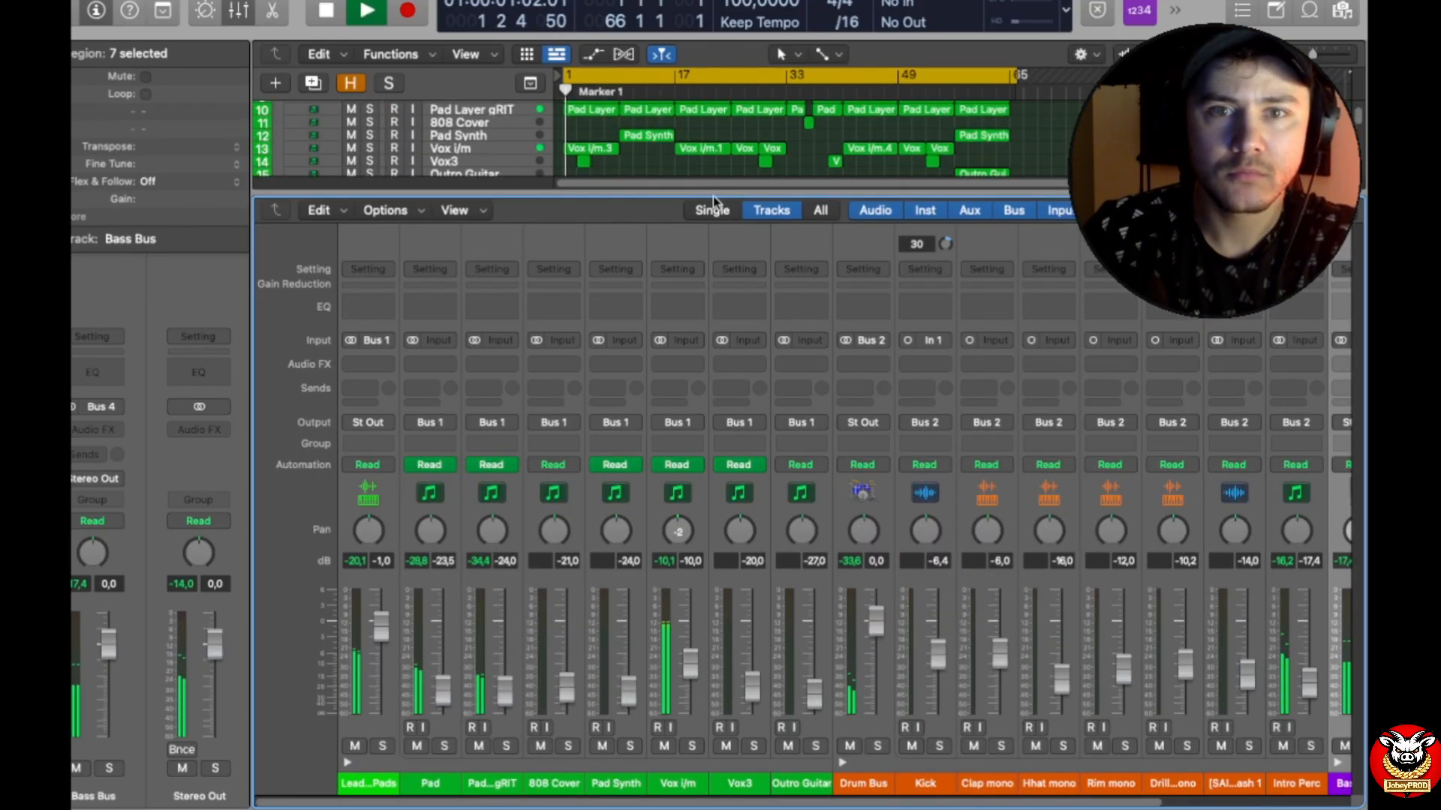
Step: Shrink the mixer so the whole arrangement is visible, then deselect the bass regions and stop playback
left_click_drag(727, 192, 719, 593)
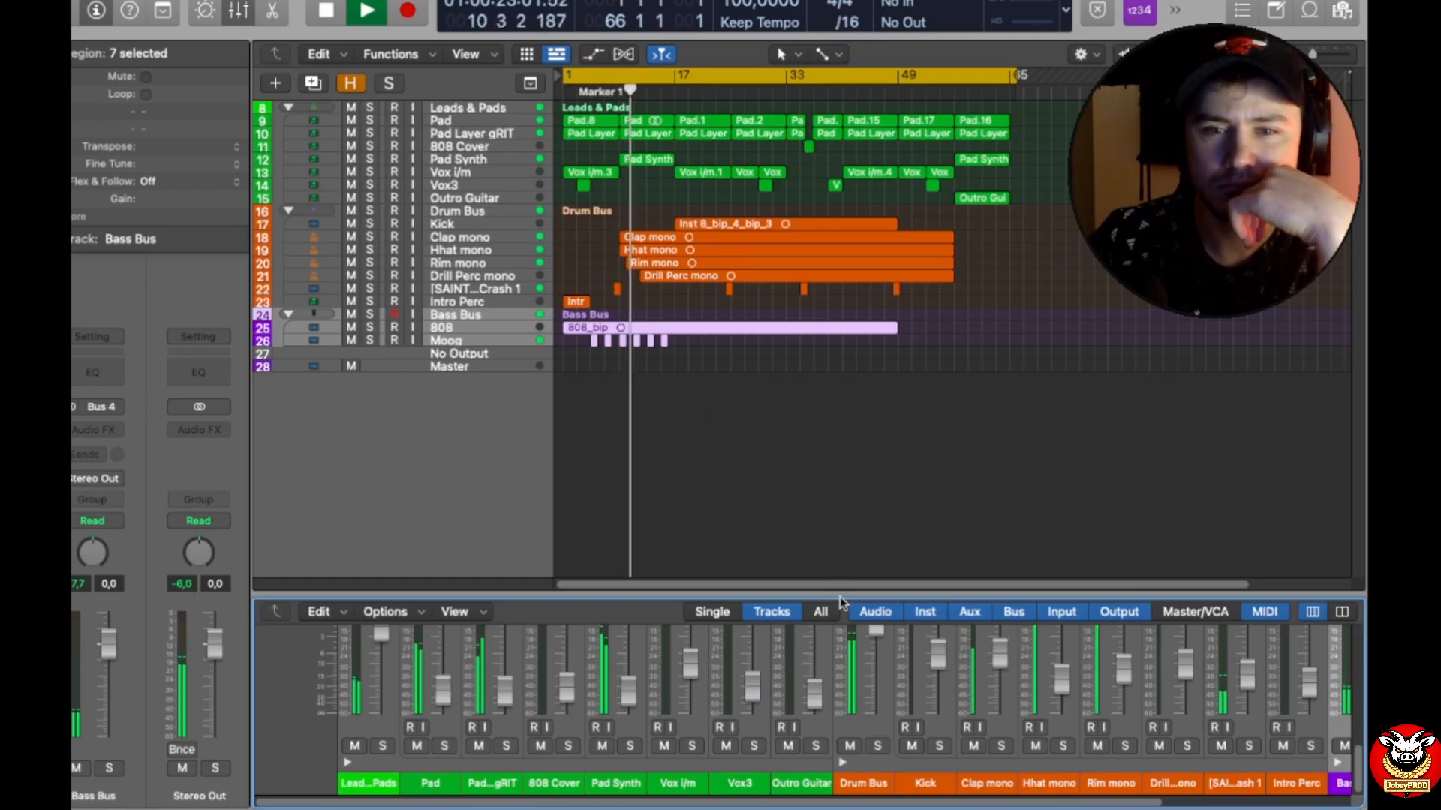
left_click_drag(839, 596, 836, 498)
left_click_drag(831, 308, 827, 282)
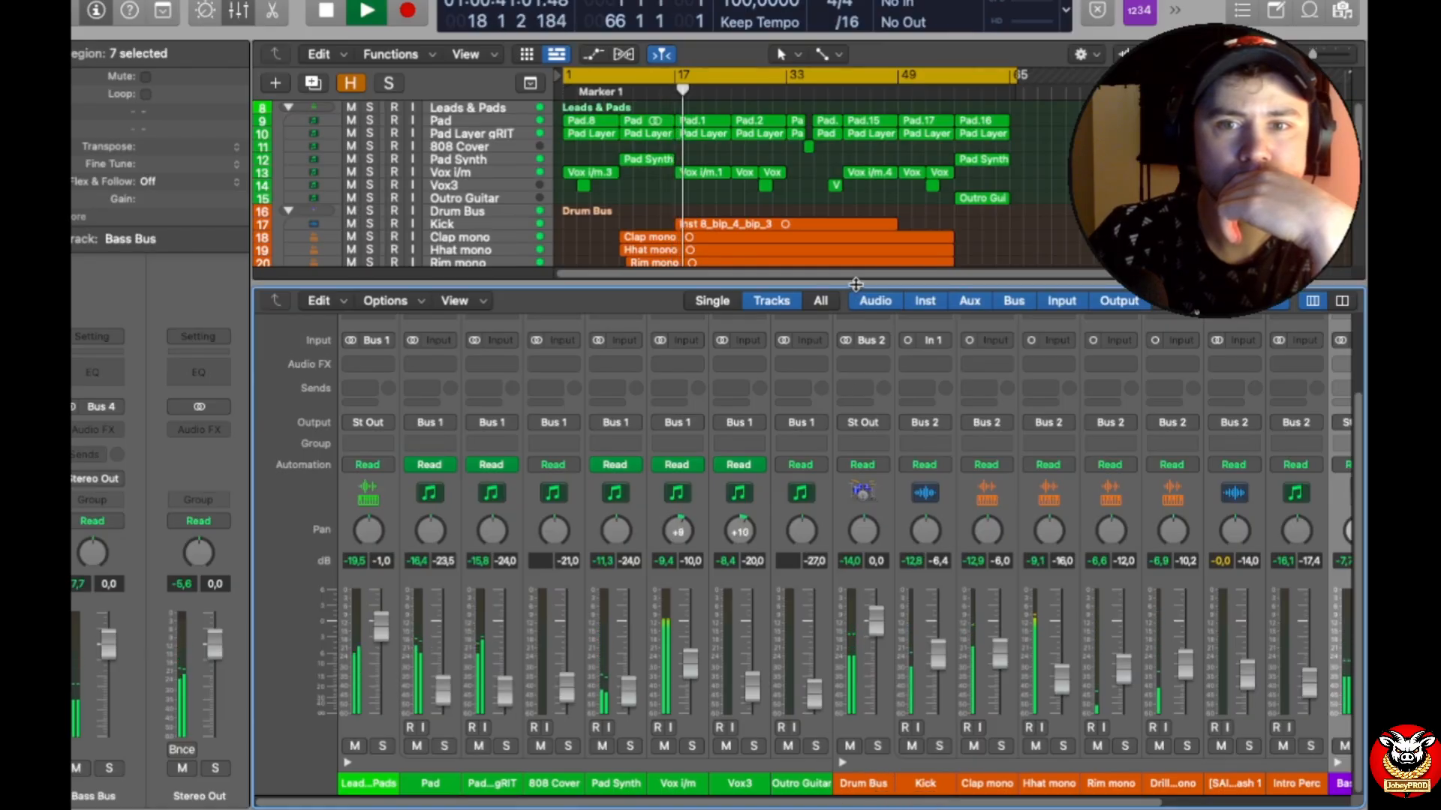
left_click_drag(855, 293, 860, 636)
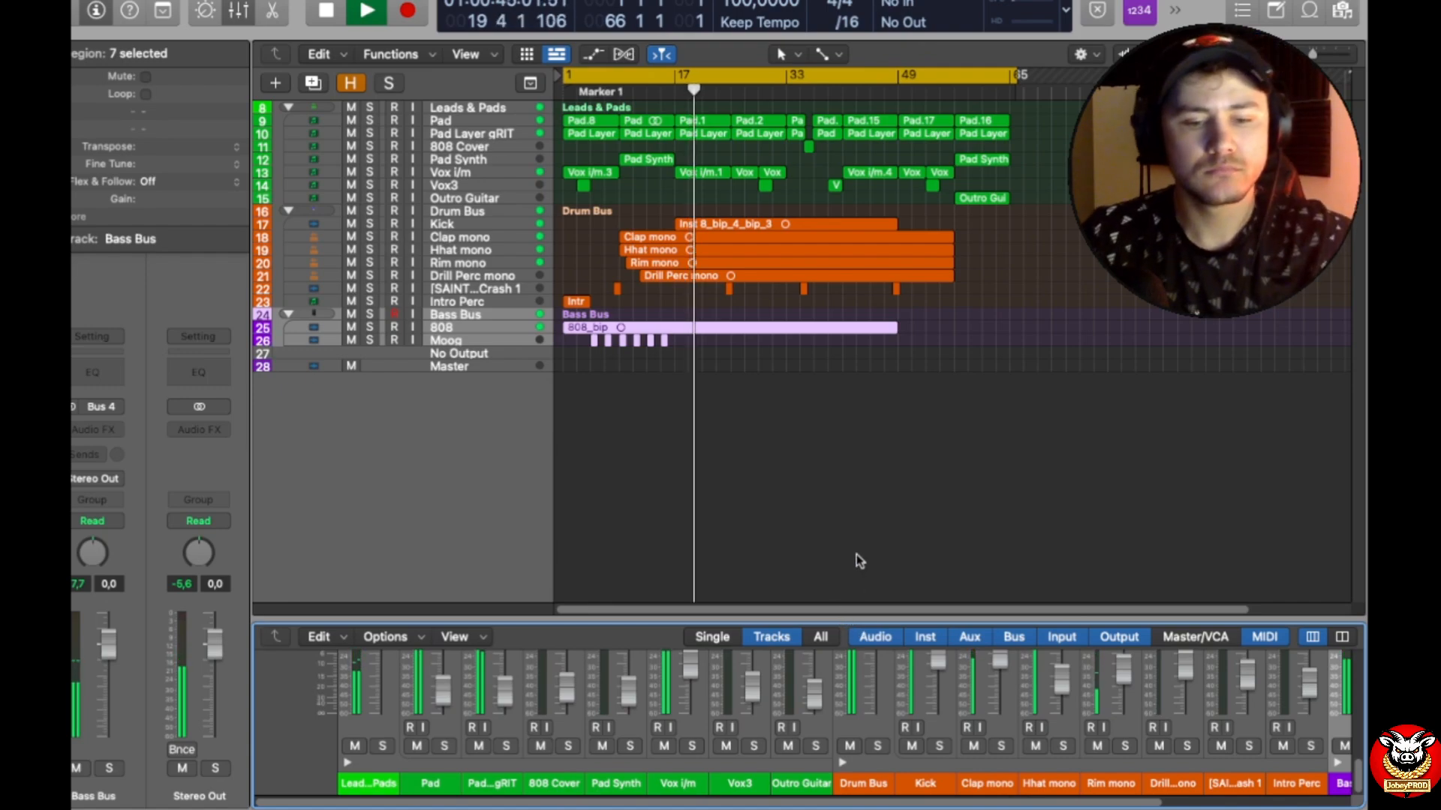
left_click(948, 416)
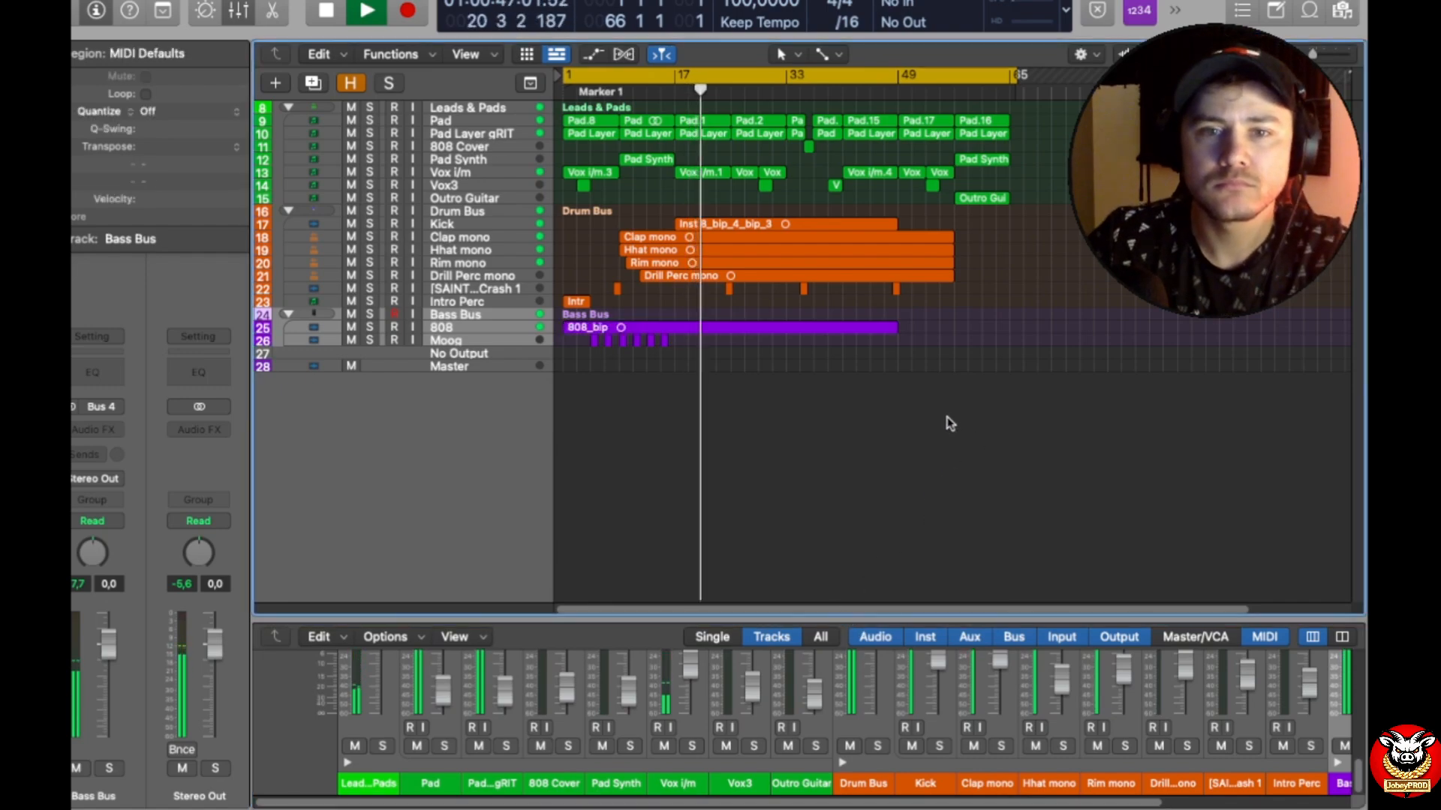
key("space")
Step: Show the track automation and delete all automation points on the Pad and Pad Layer gRIT tracks
key("a")
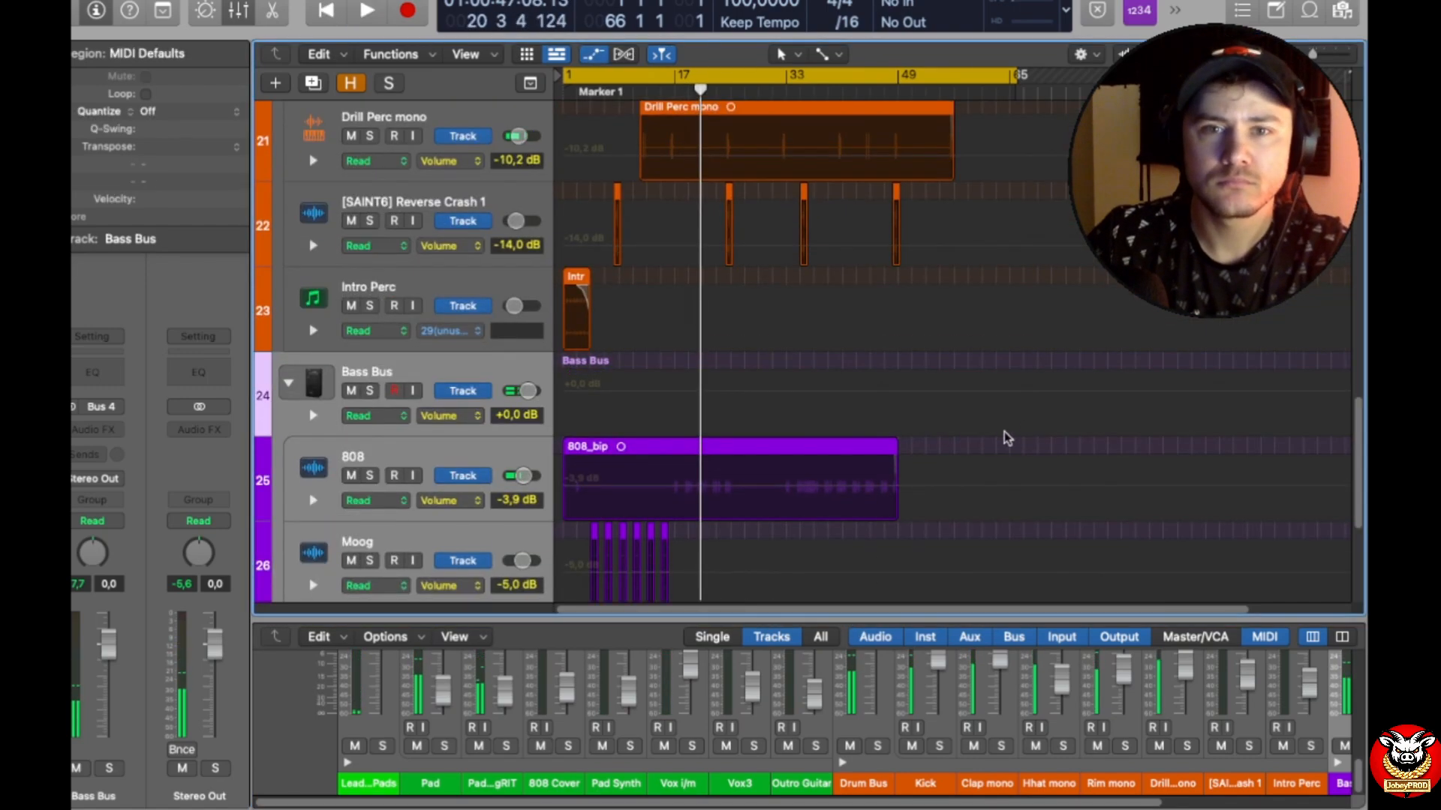
scroll(1084, 421, "up", 15)
scroll(1081, 416, "up", 2)
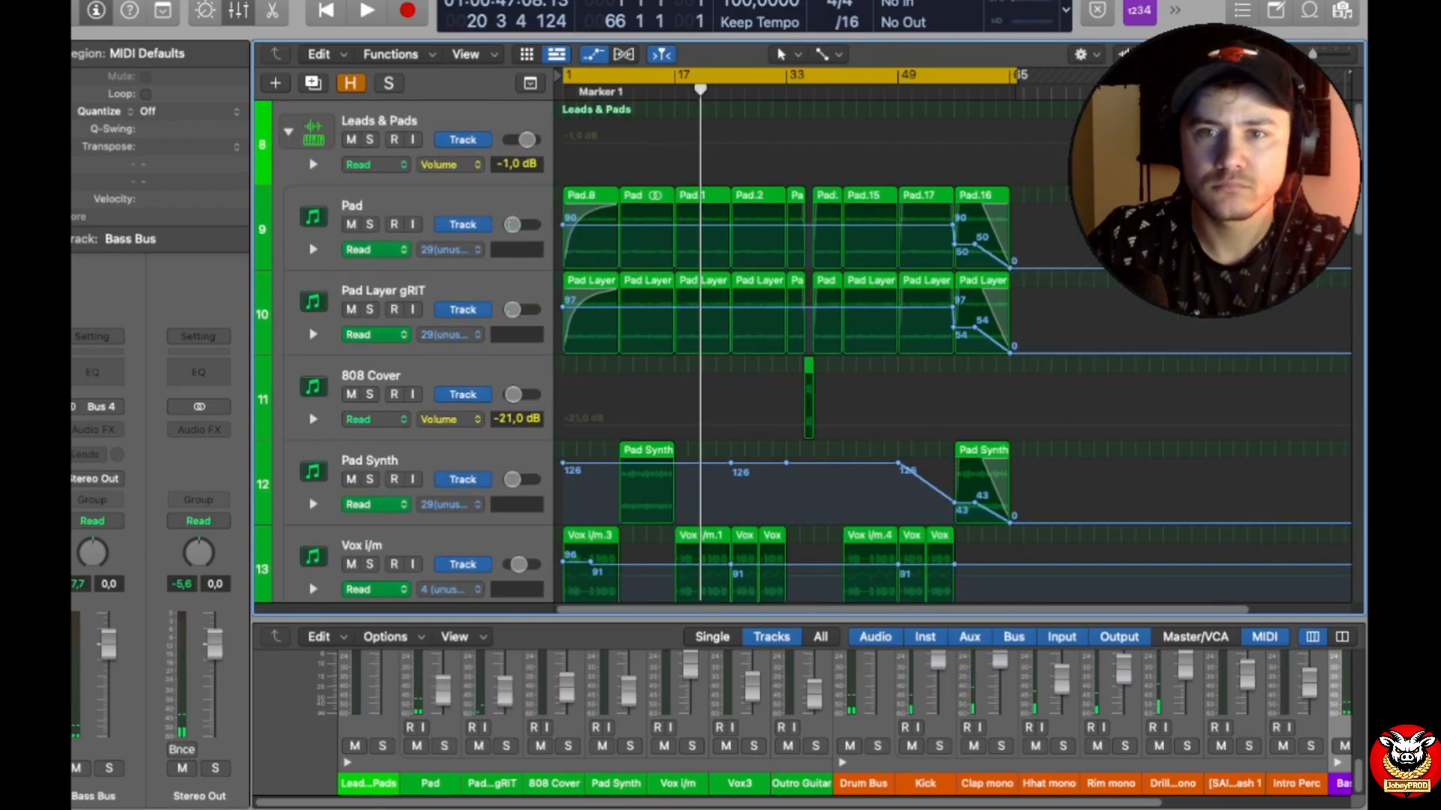
left_click_drag(1134, 184, 568, 343)
left_click_drag(1046, 229, 565, 271)
left_click_drag(1050, 304, 560, 293)
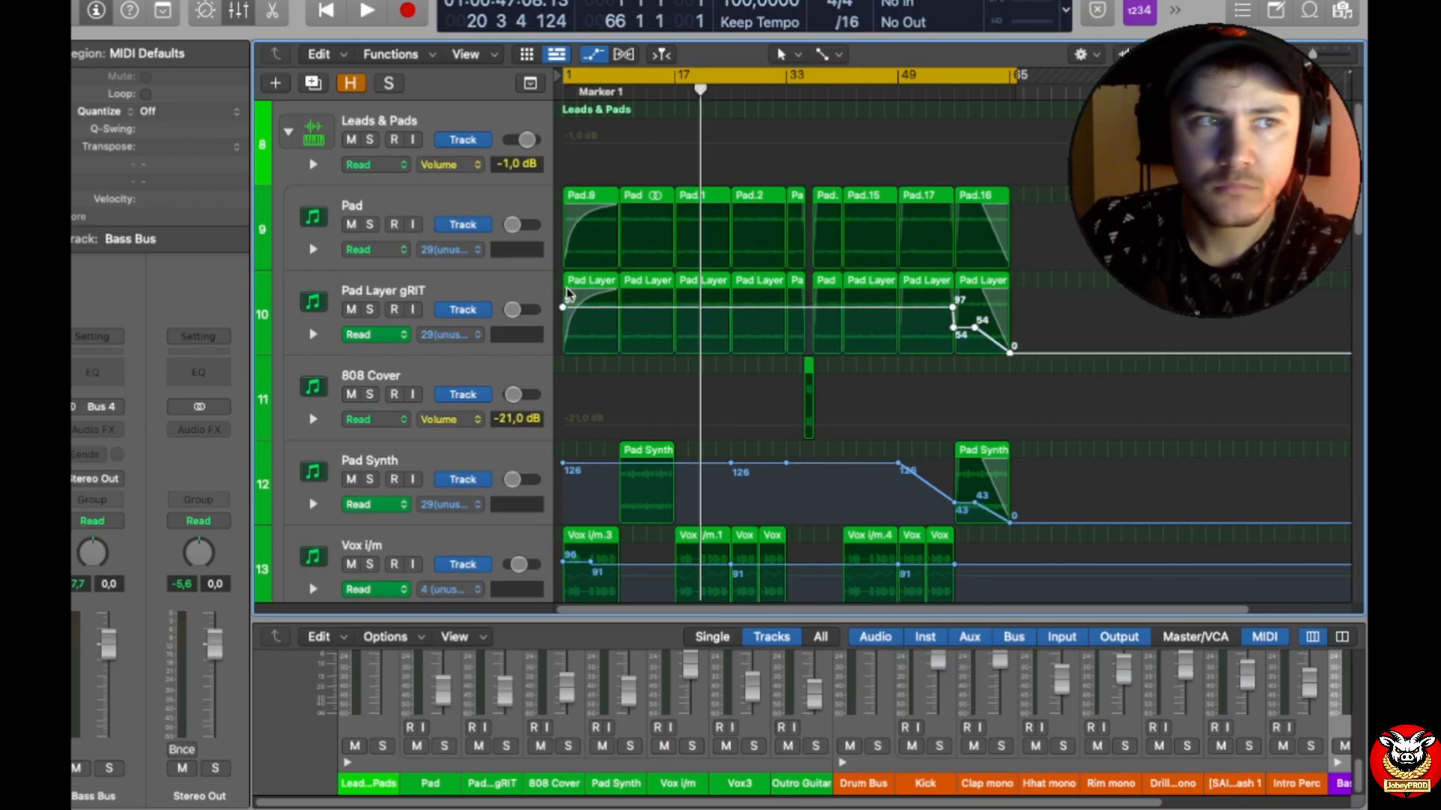
key("Delete")
Step: Remove the stray volume point from 808 Cover and delete all automation points on the Pad Synth track
scroll(1060, 465, "down", 1)
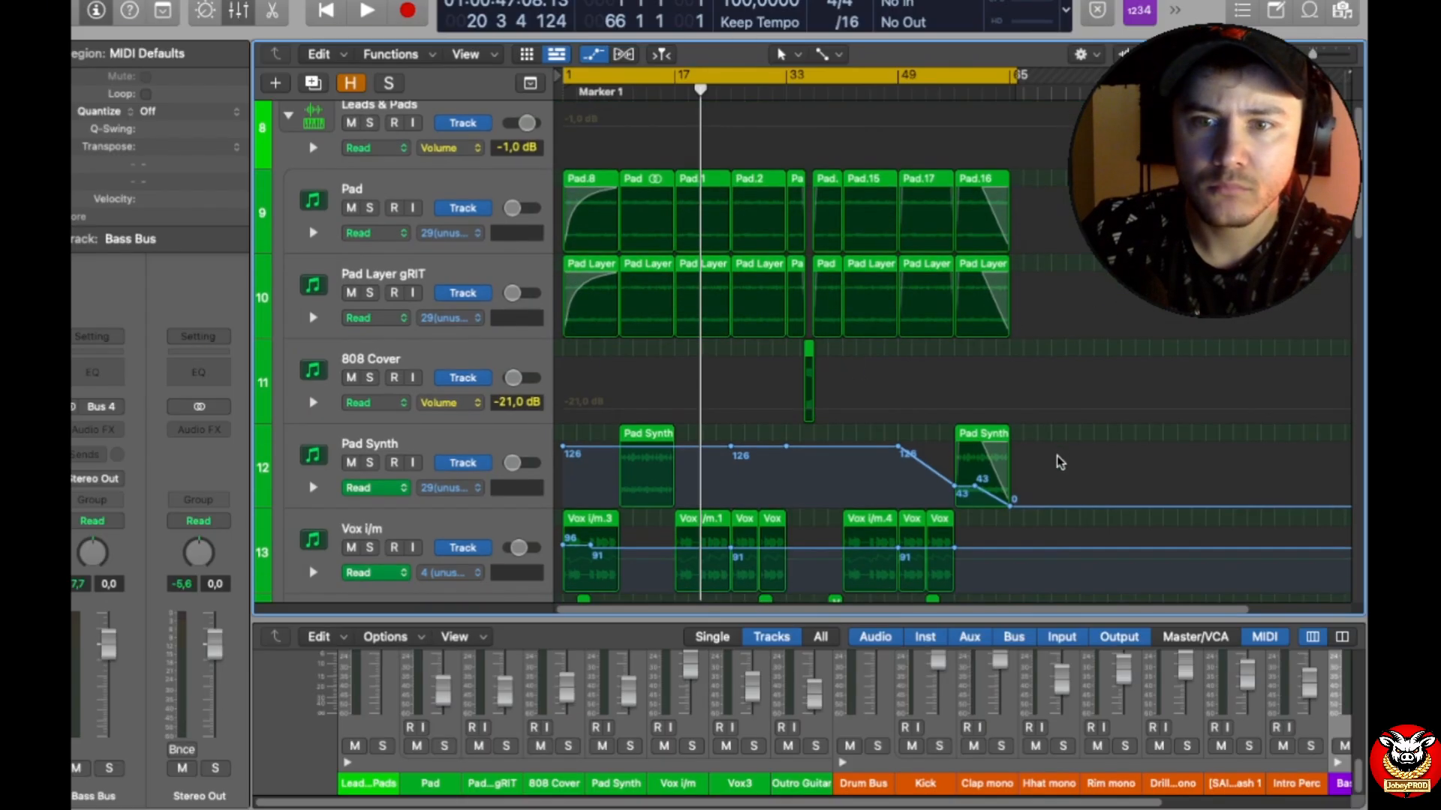
mouse_move(1007, 416)
left_mouse_down()
mouse_move(668, 462)
mouse_move(1025, 404)
mouse_move(1026, 426)
left_mouse_up()
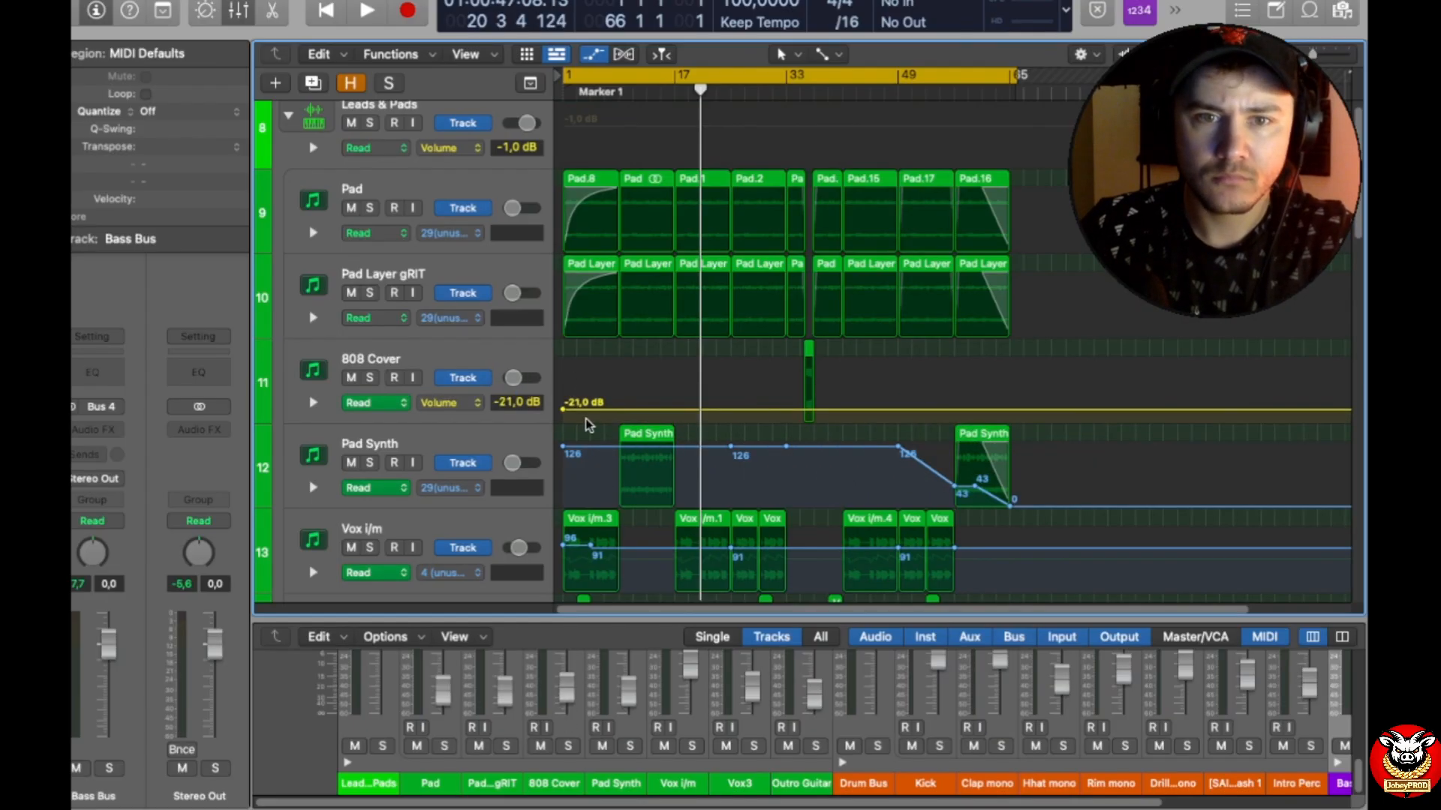
left_click(564, 415)
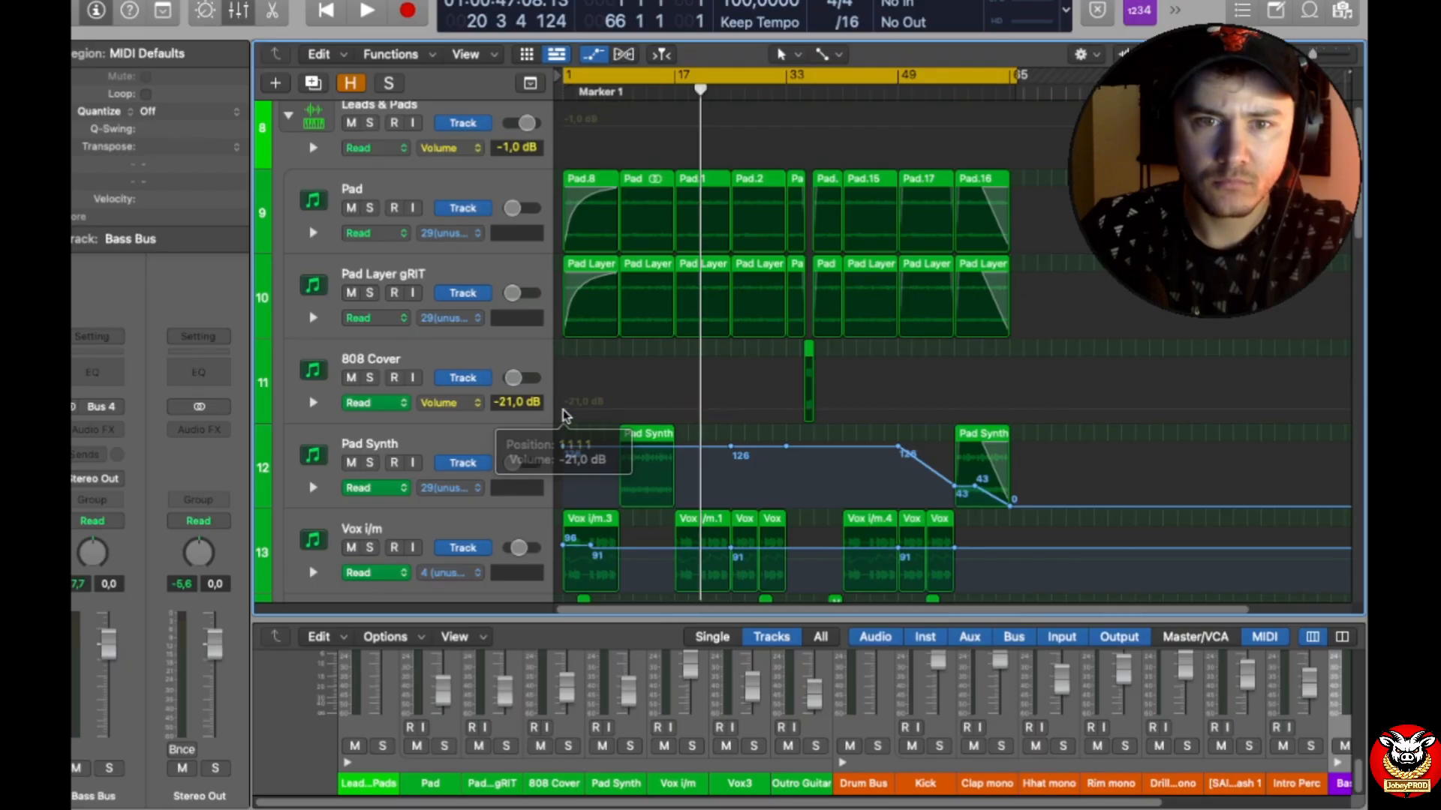
left_click_drag(1099, 469, 559, 477)
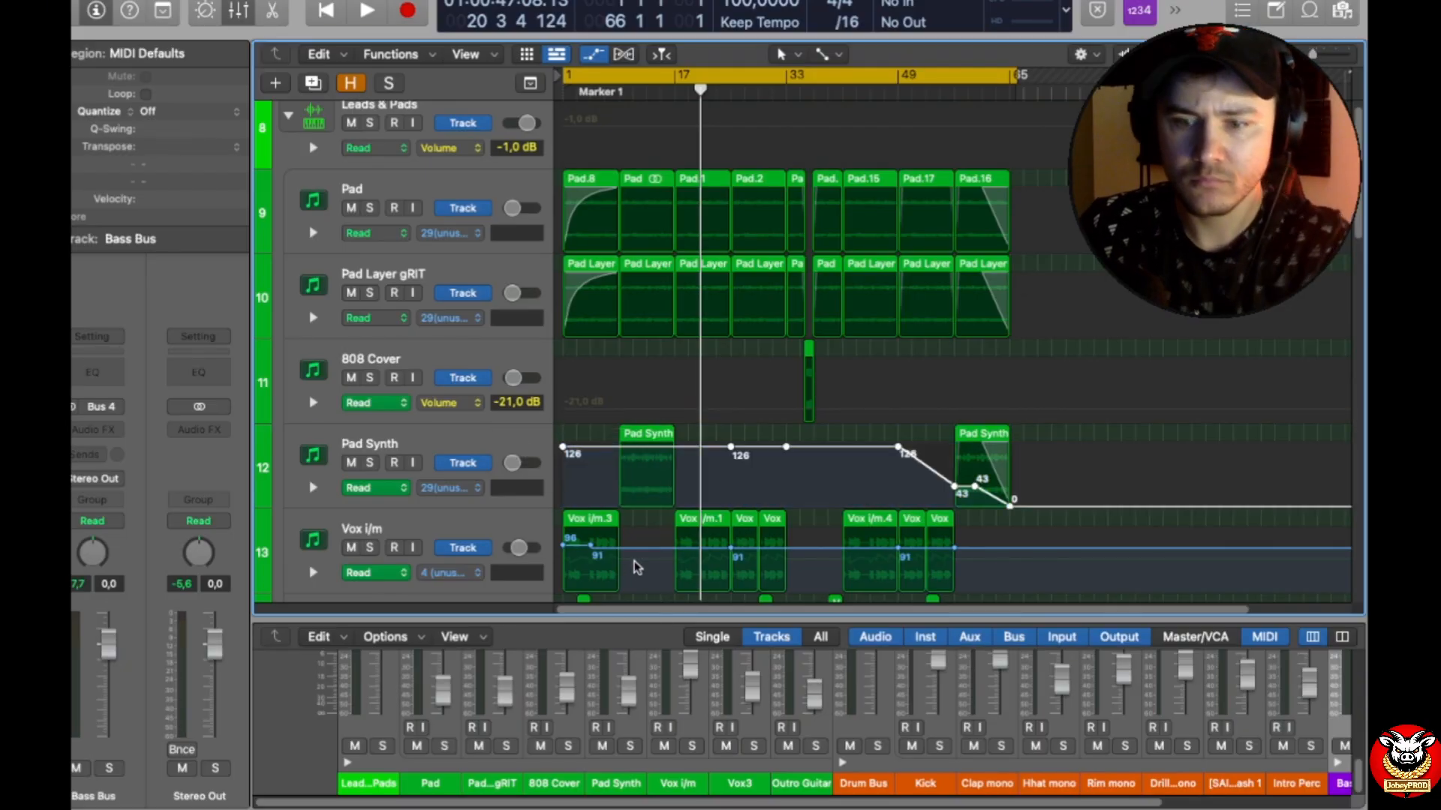
key("Delete")
scroll(976, 540, "down", 1)
left_click_drag(1006, 511, 534, 550)
key("Delete")
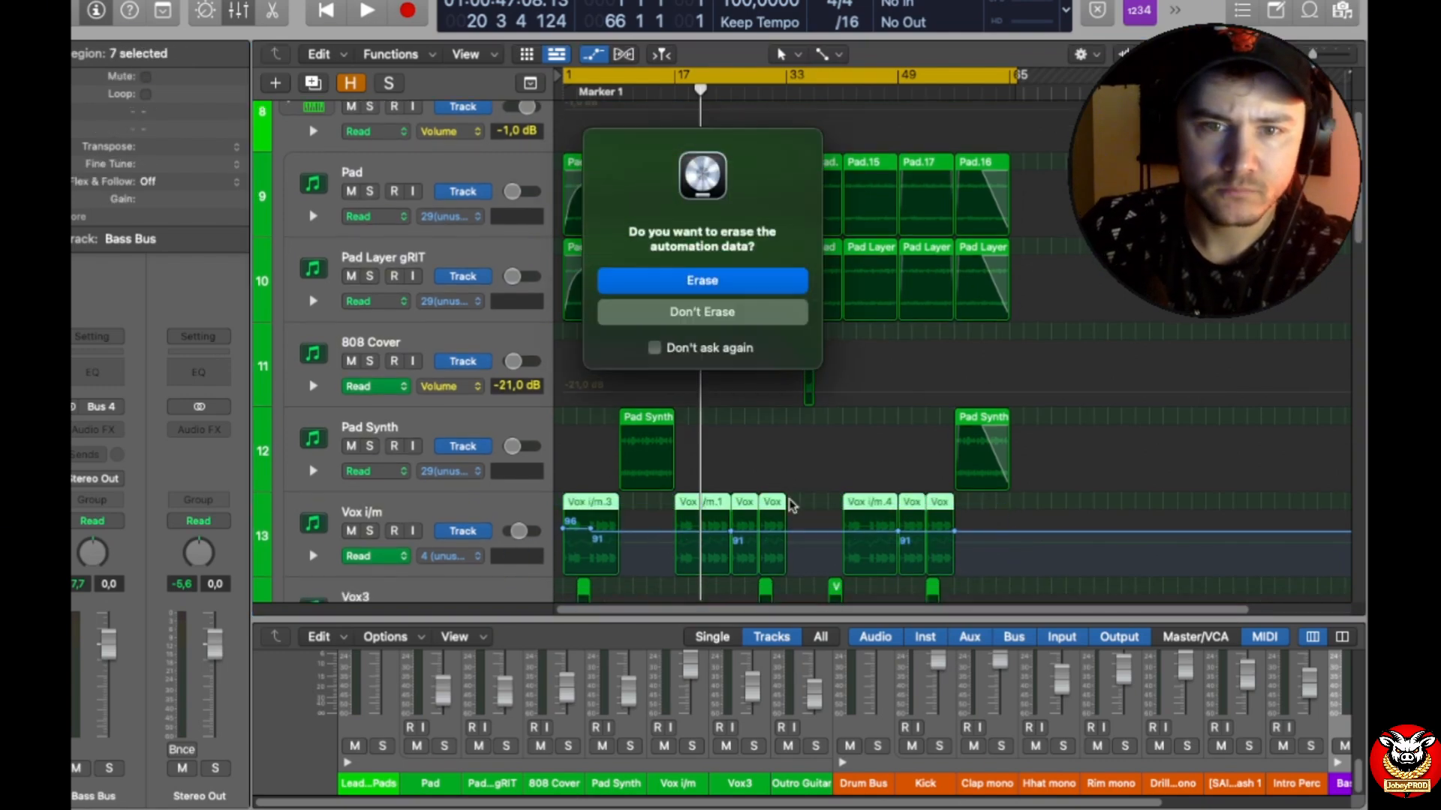
left_click(735, 288)
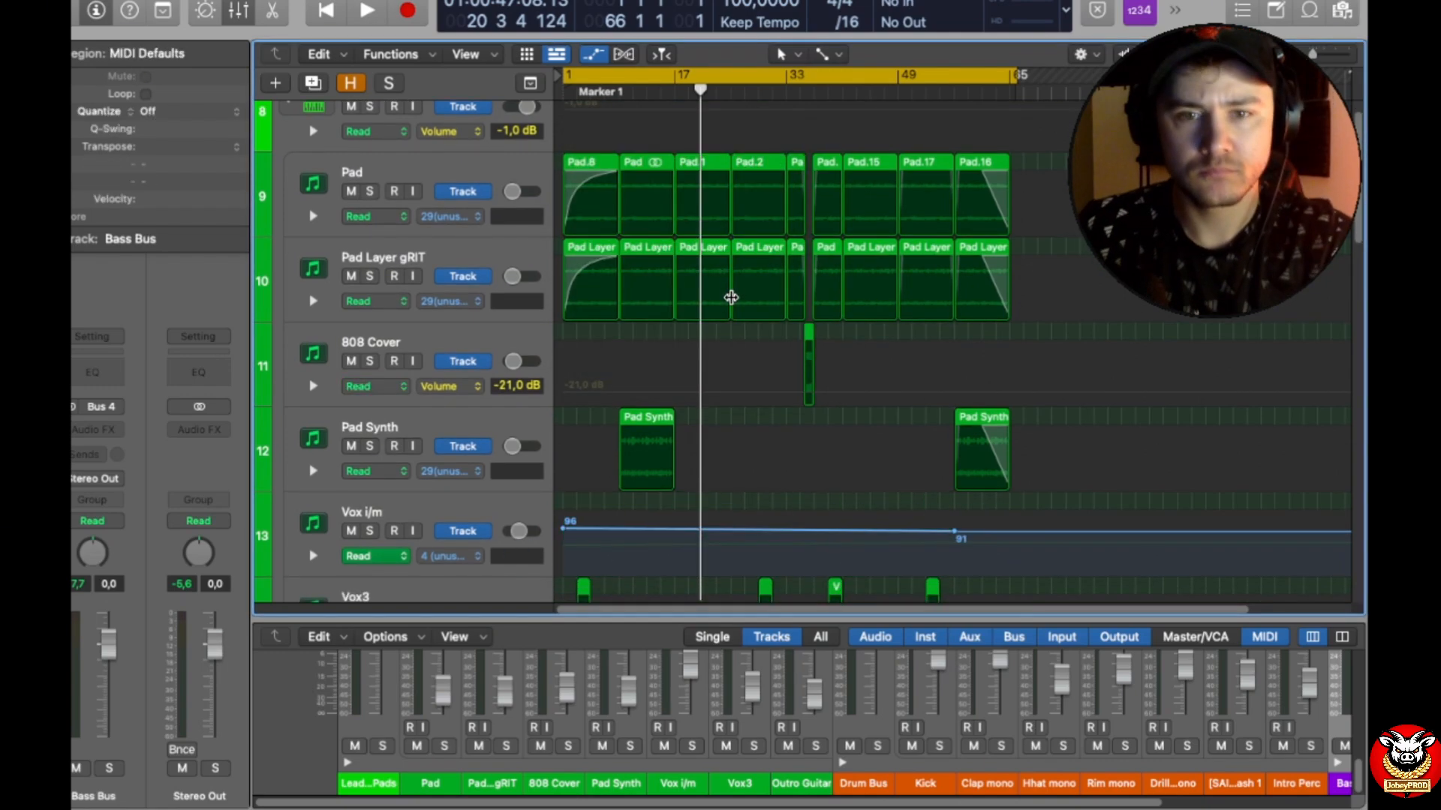
Step: Delete all automation points on the Vox i/m track and the pan automation on the Vox3 track
left_click_drag(1031, 546, 550, 509)
key("Delete")
scroll(926, 540, "down", 3)
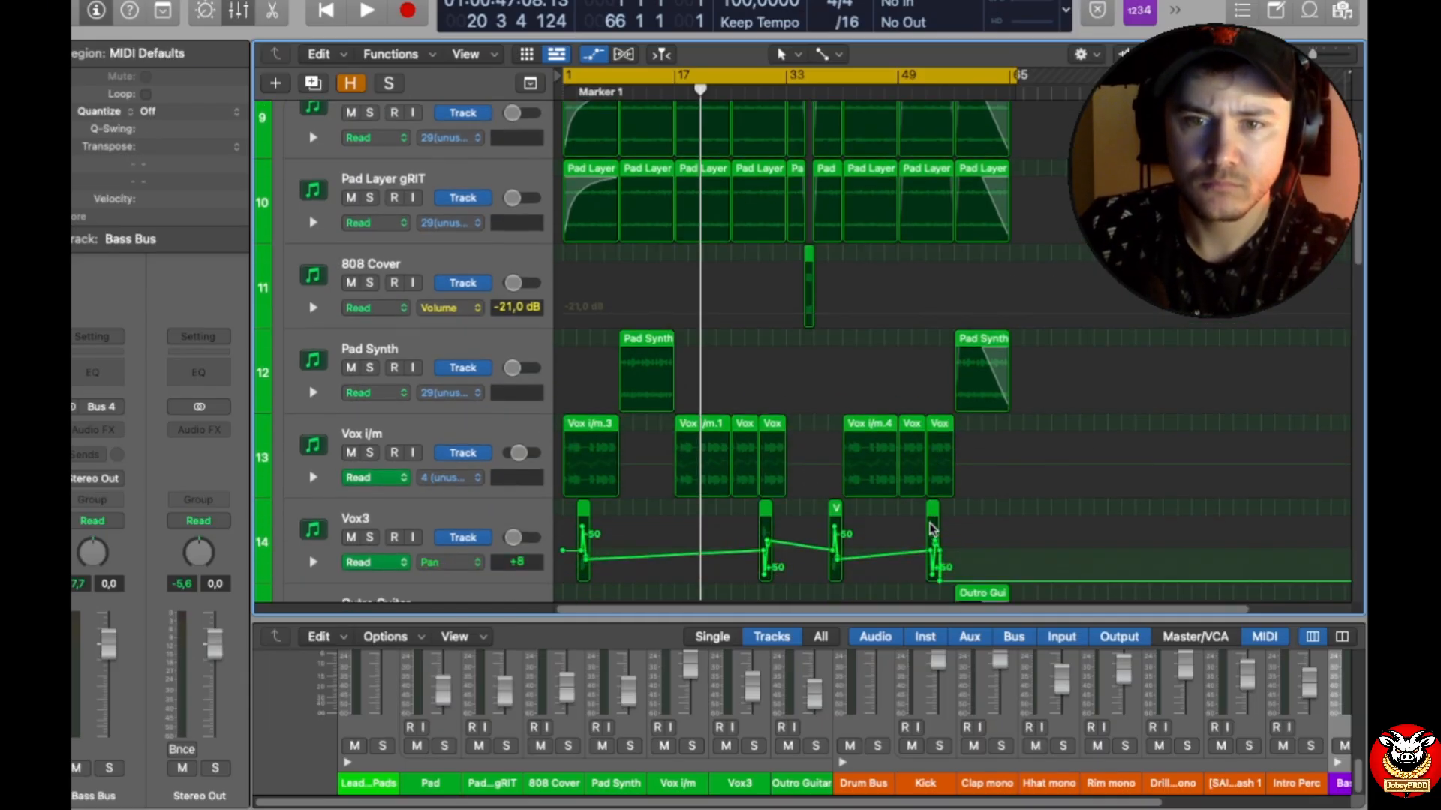
scroll(930, 528, "down", 2)
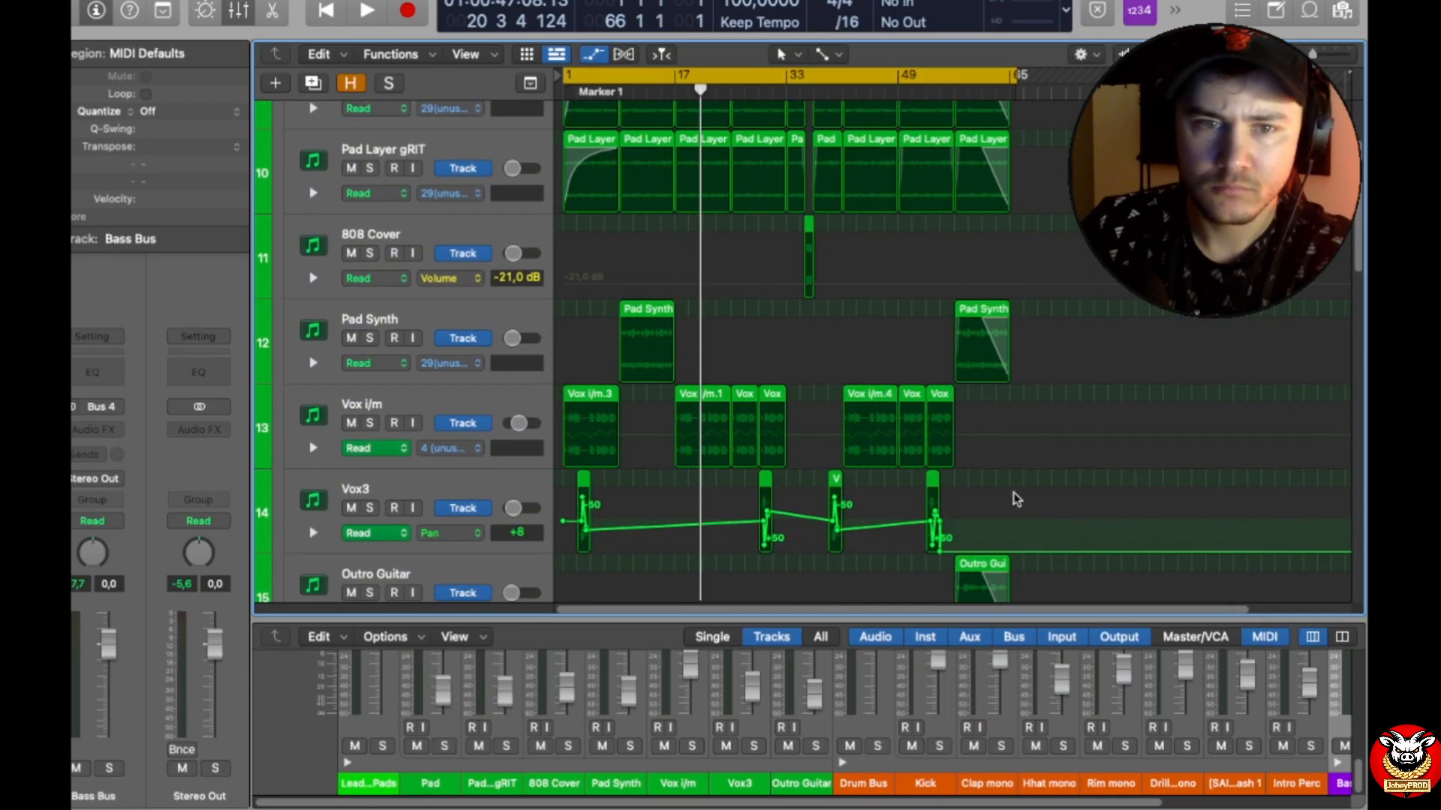
left_click_drag(1008, 502, 561, 517)
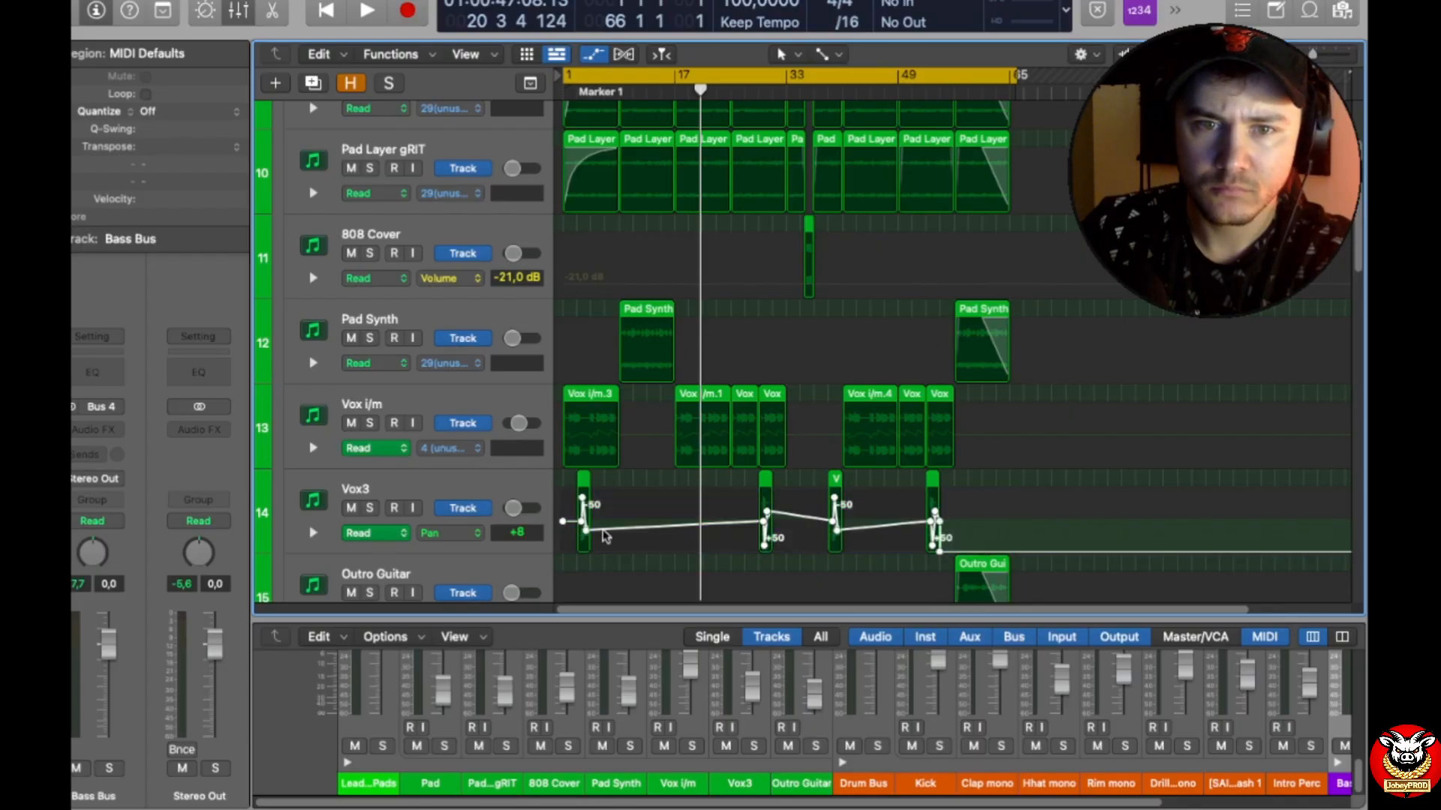
key("Delete")
Step: Delete all volume automation points on the Master track
scroll(830, 534, "down", 10)
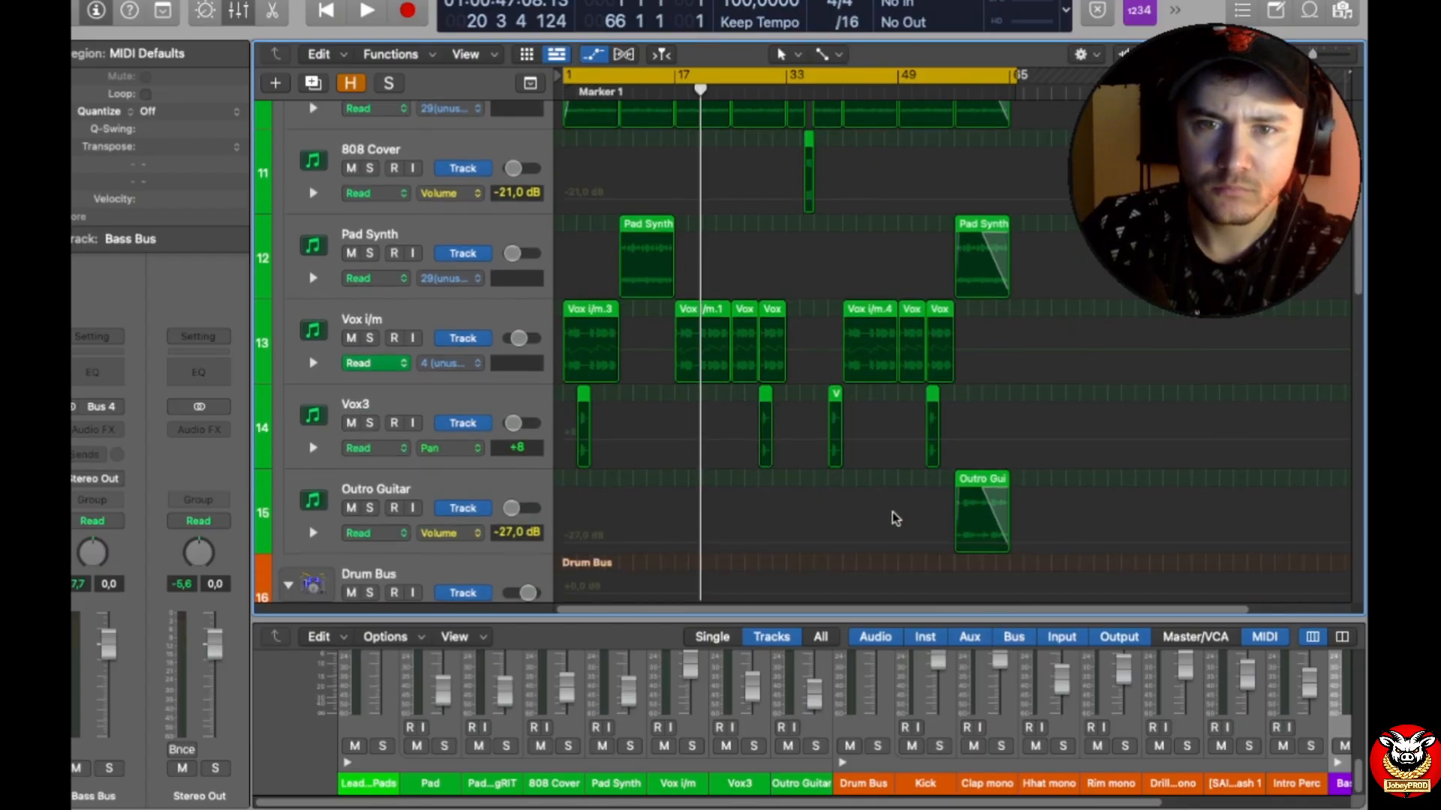
scroll(899, 525, "down", 15)
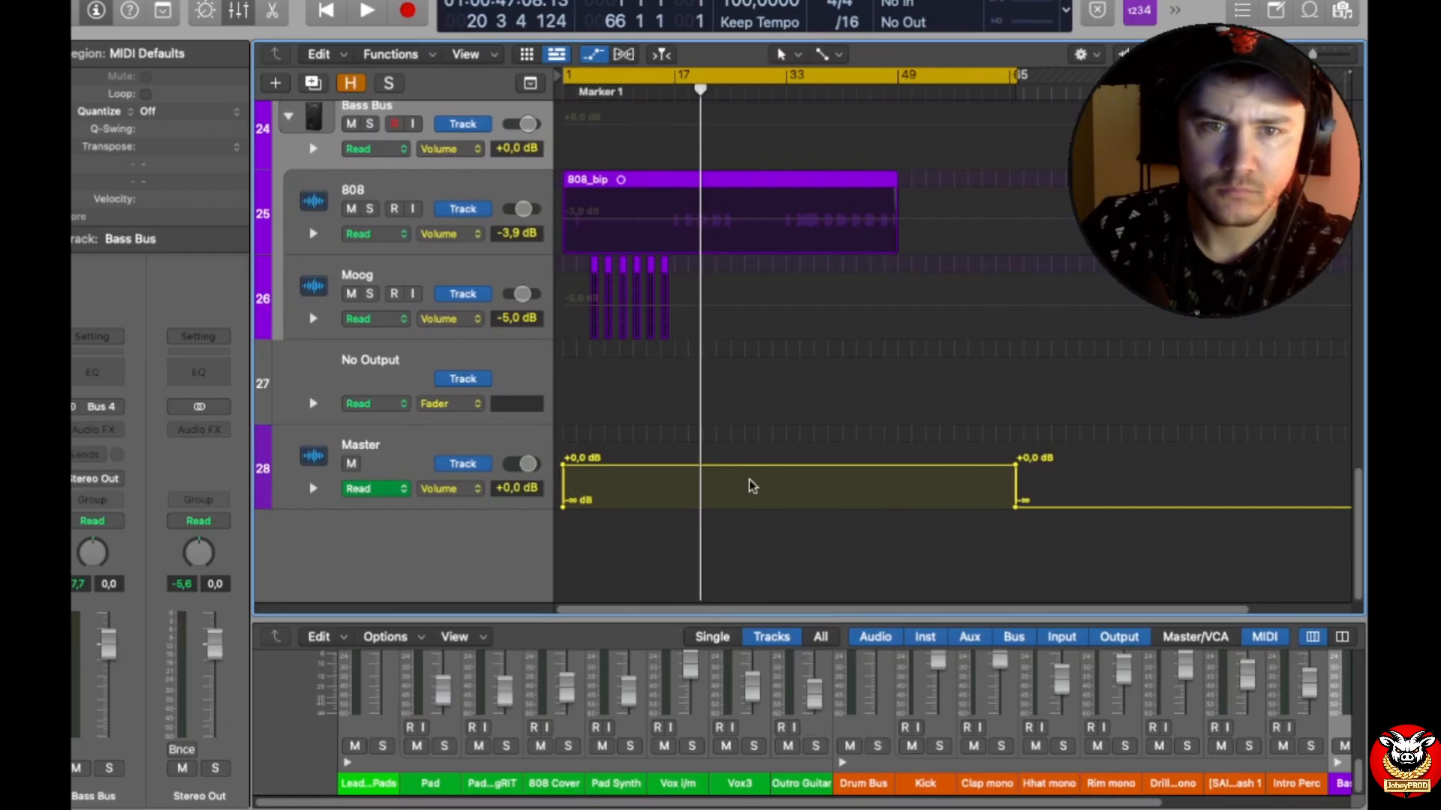
left_click(1015, 465)
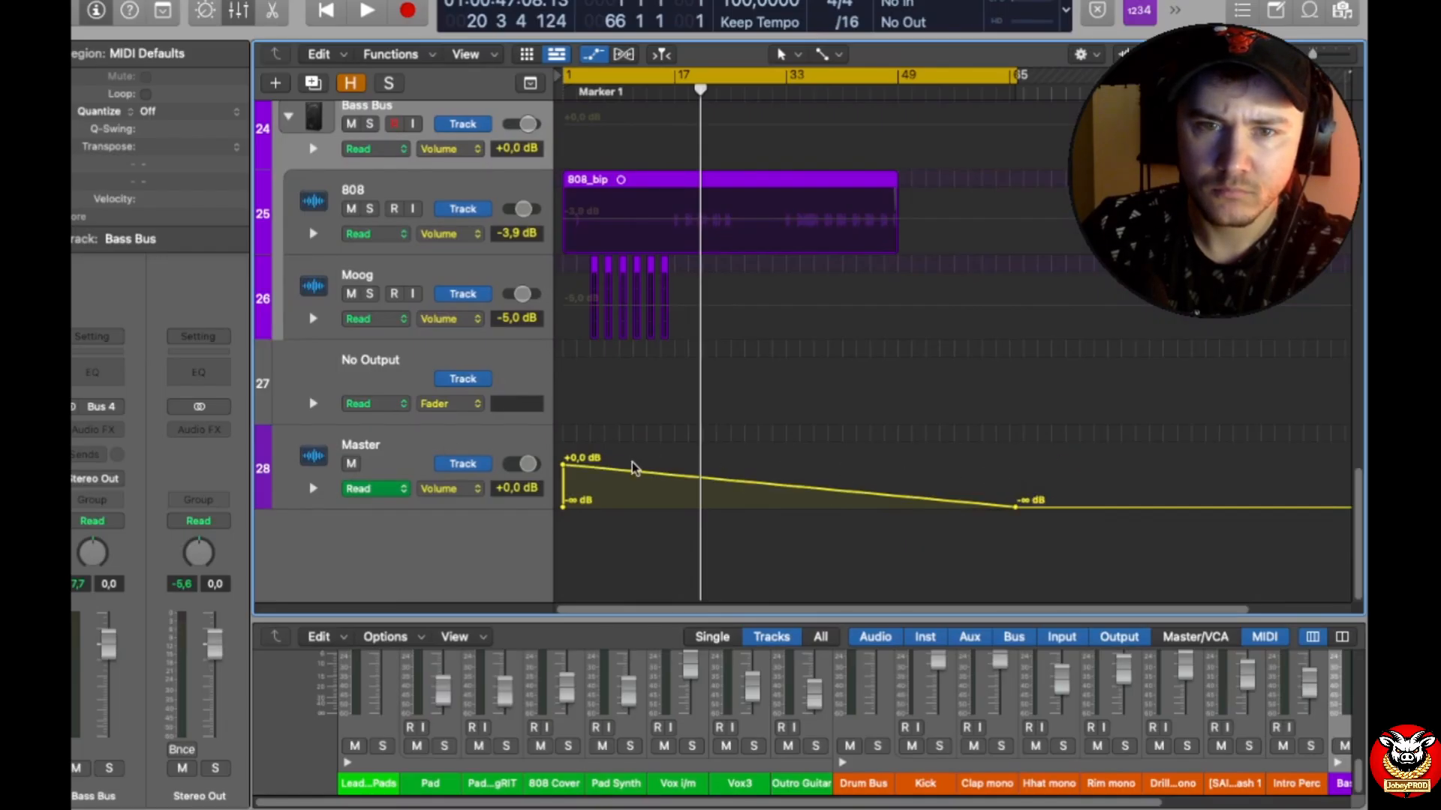
left_click(564, 467)
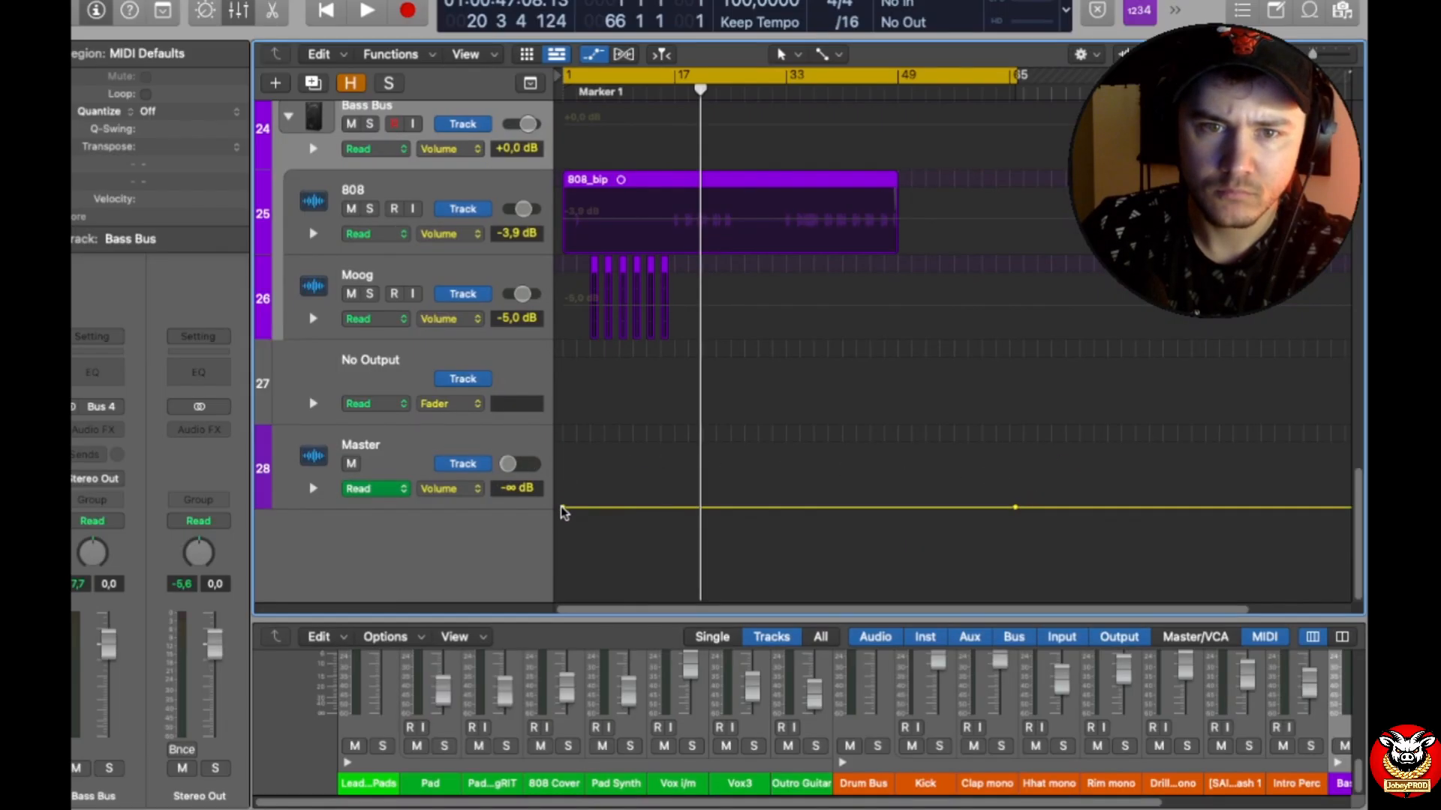
left_click_drag(564, 510, 564, 491)
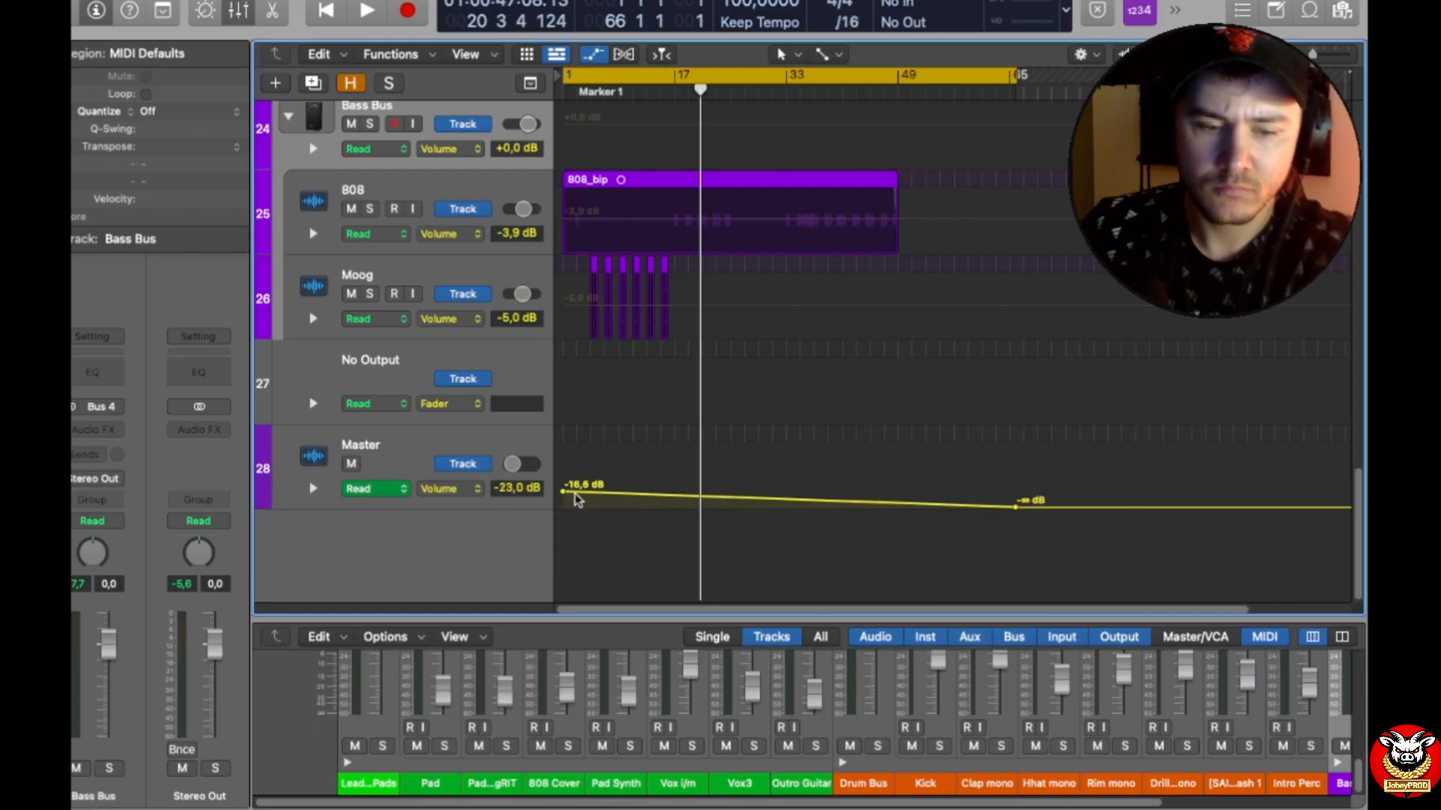
key("super+z")
left_click_drag(1077, 505, 540, 501)
key("Delete")
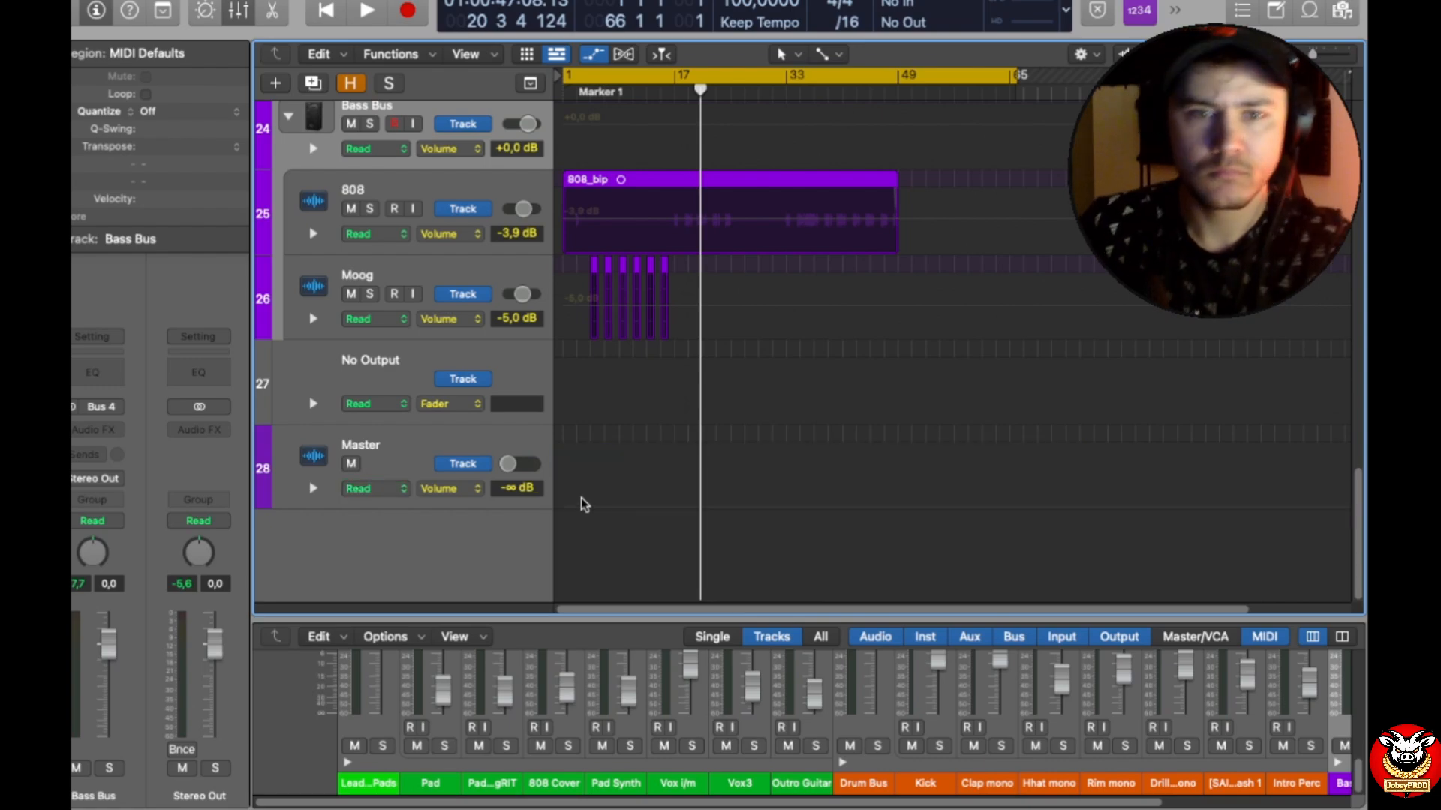
Step: Delete the Master track and hide the track automation
left_click(412, 454)
right_click(412, 453)
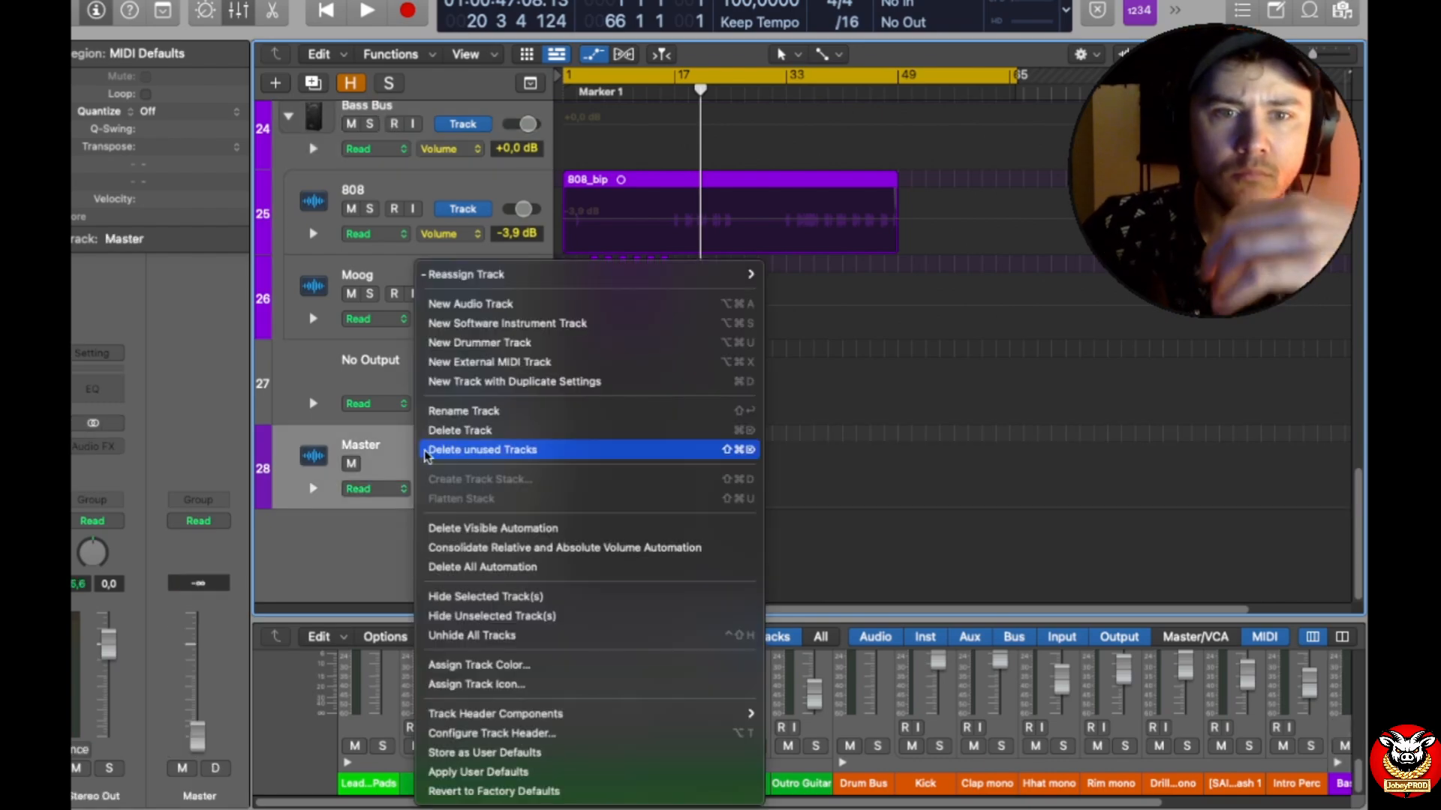
left_click(461, 431)
scroll(704, 511, "up", 5)
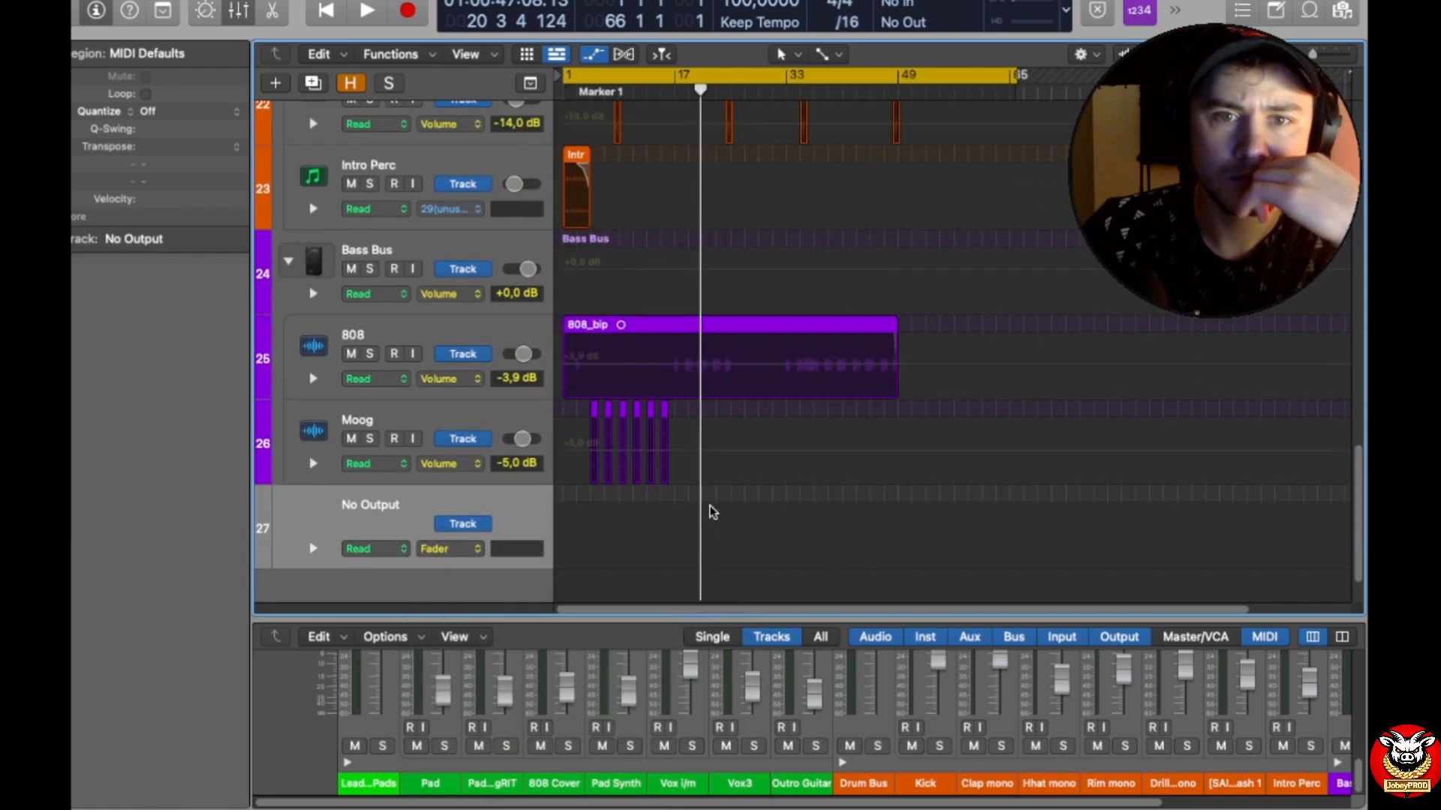
key("a")
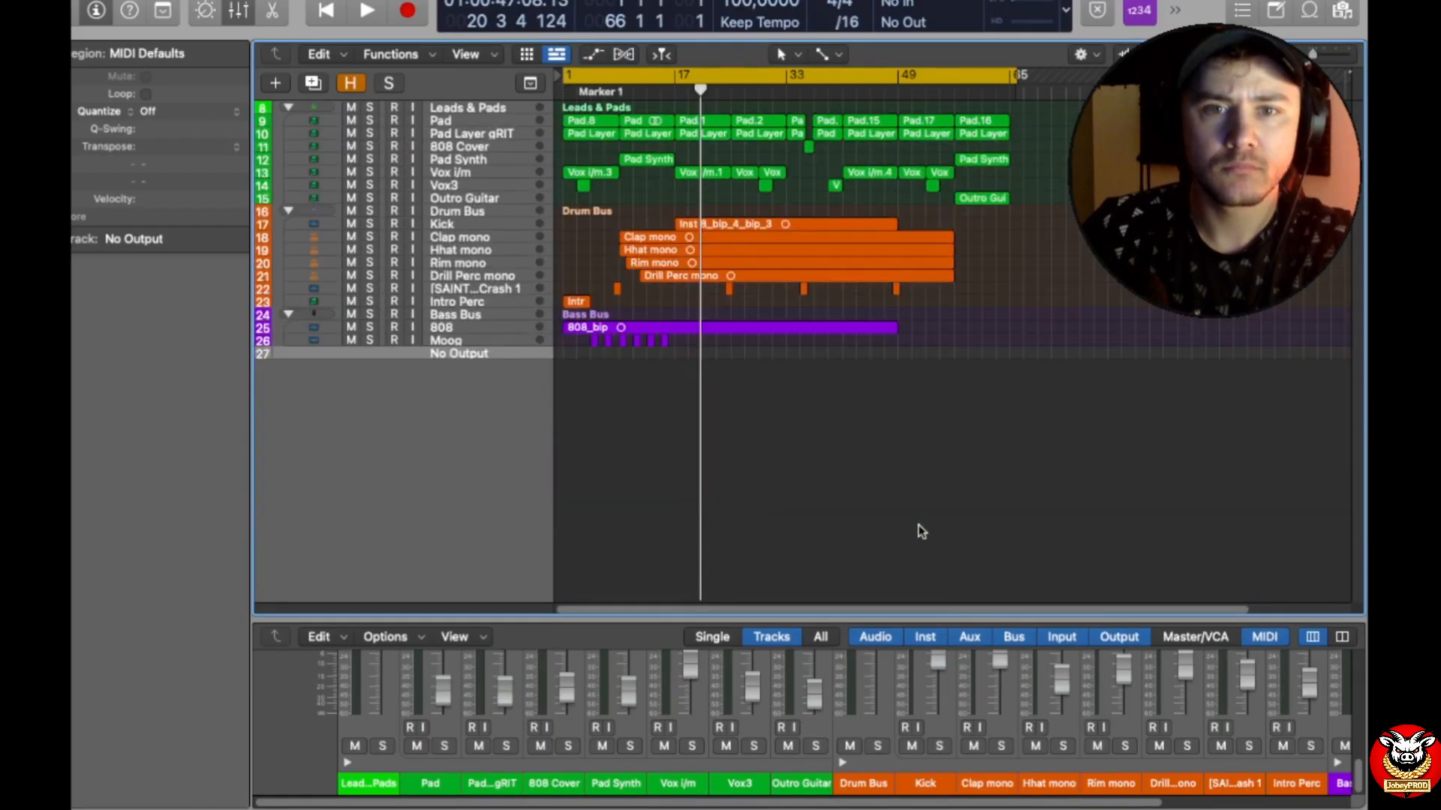
Step: Save the project under the new name "The Way She Is F#minor 100Bpm.logicx REVIEW" in the Unprofessional folder
mouse_move(110, 2)
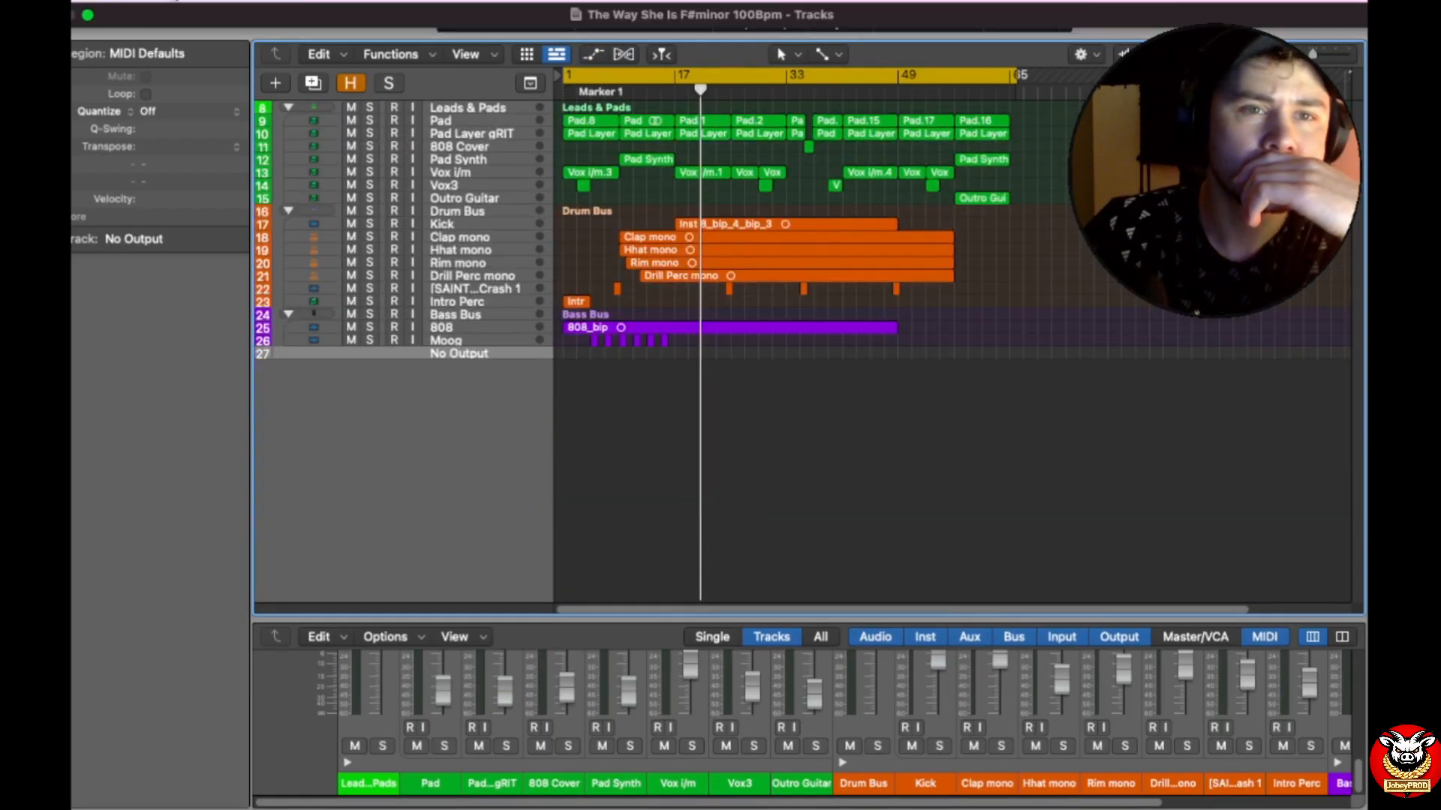
left_click(169, 2)
left_click(215, 173)
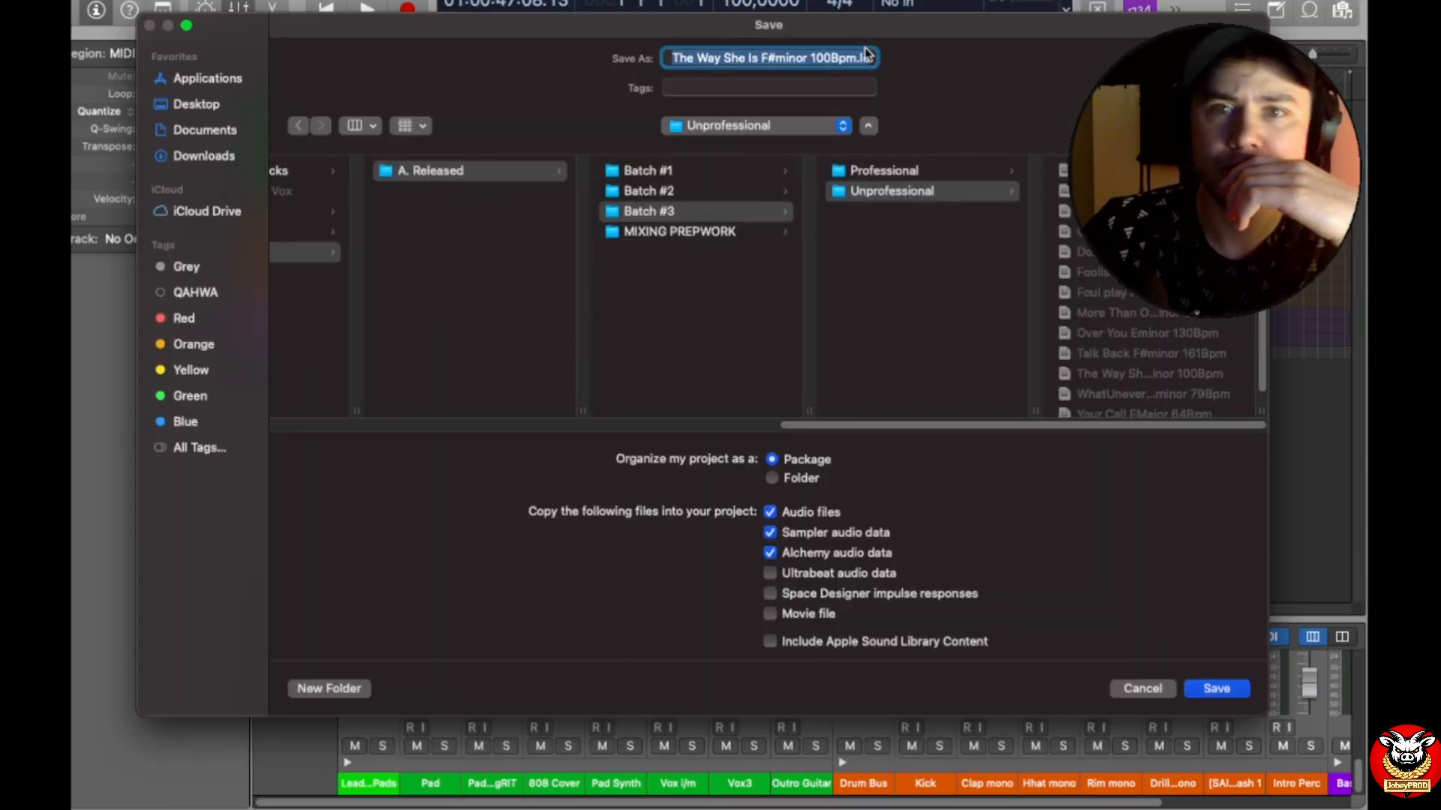
double_click(865, 57)
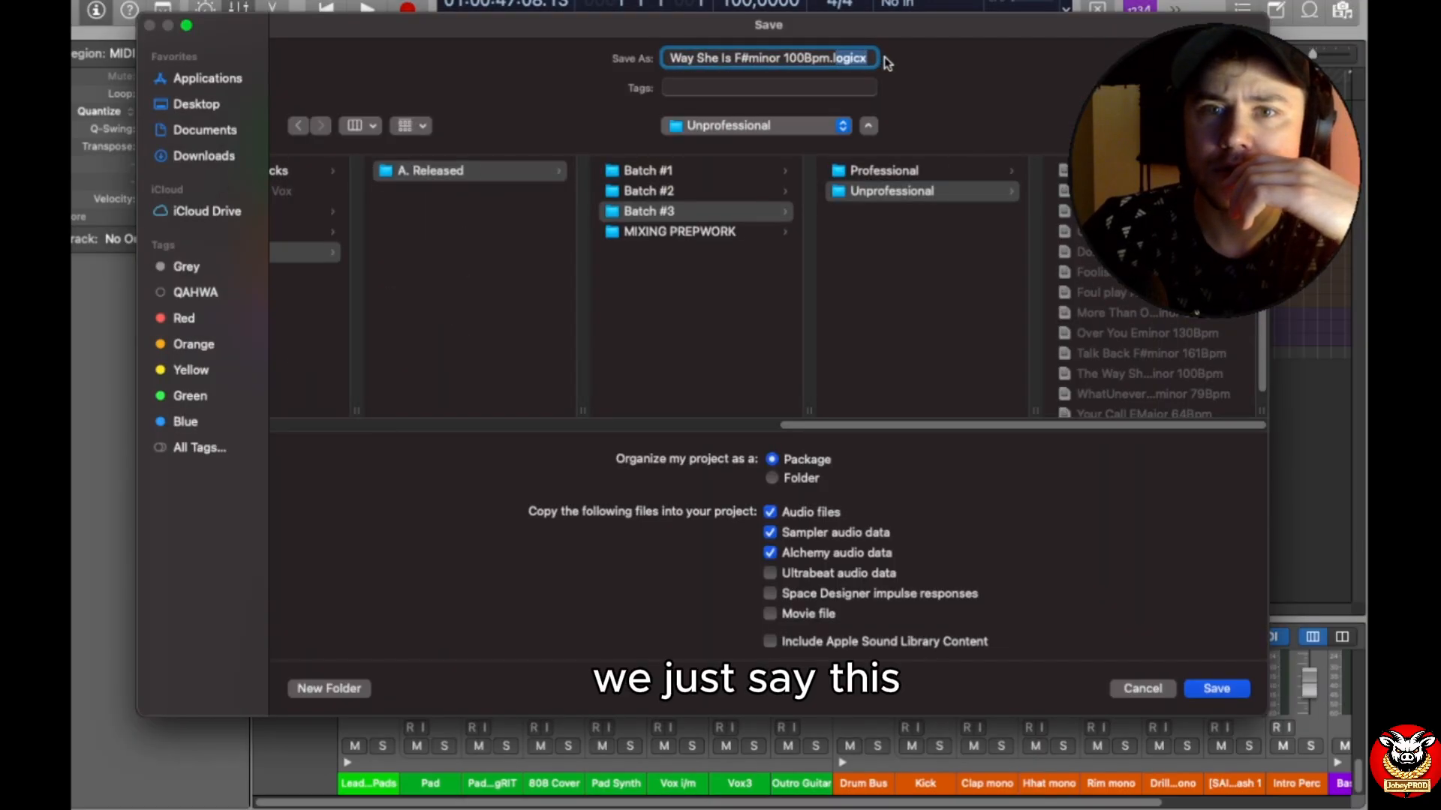
left_click(868, 56)
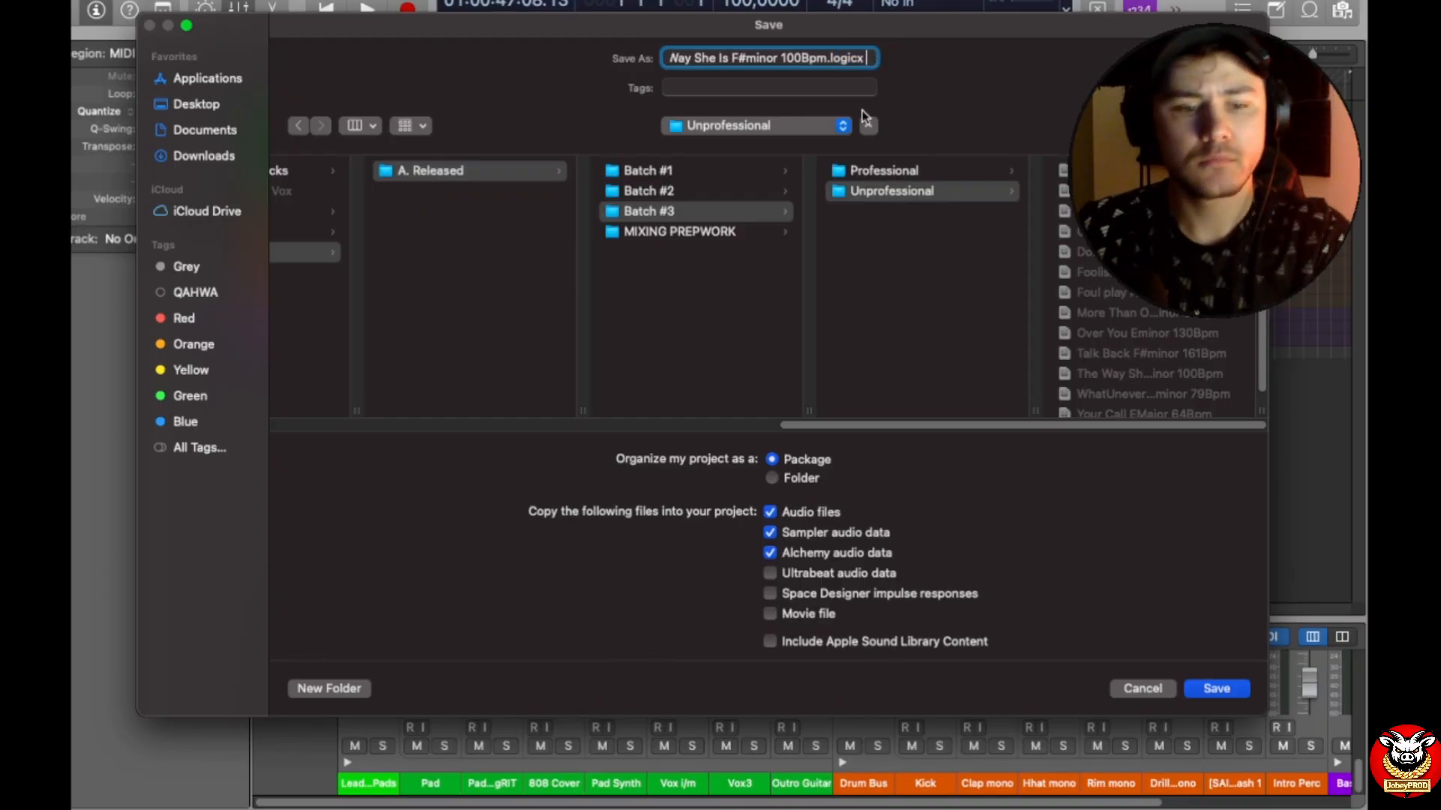
type("R")
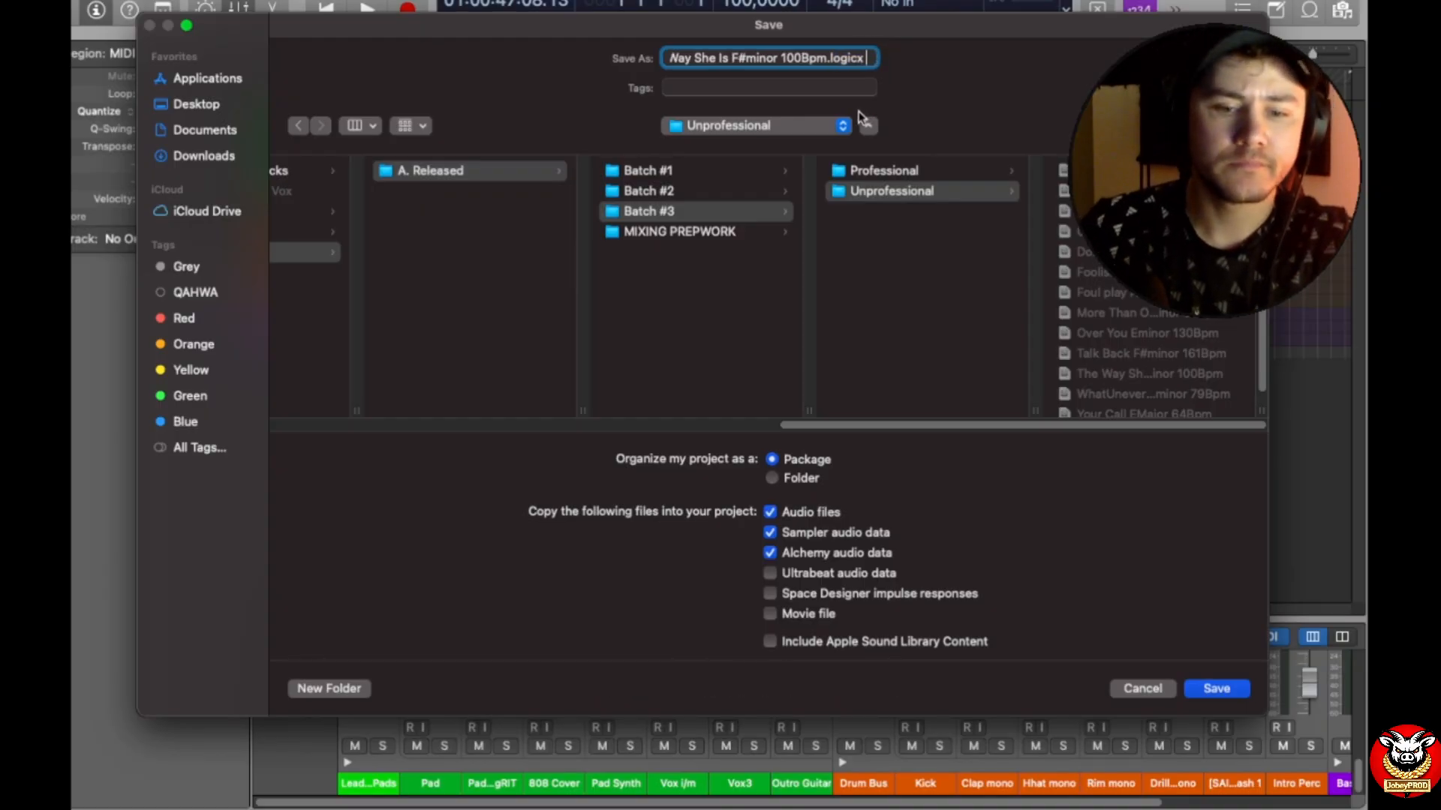
type("EVIEW")
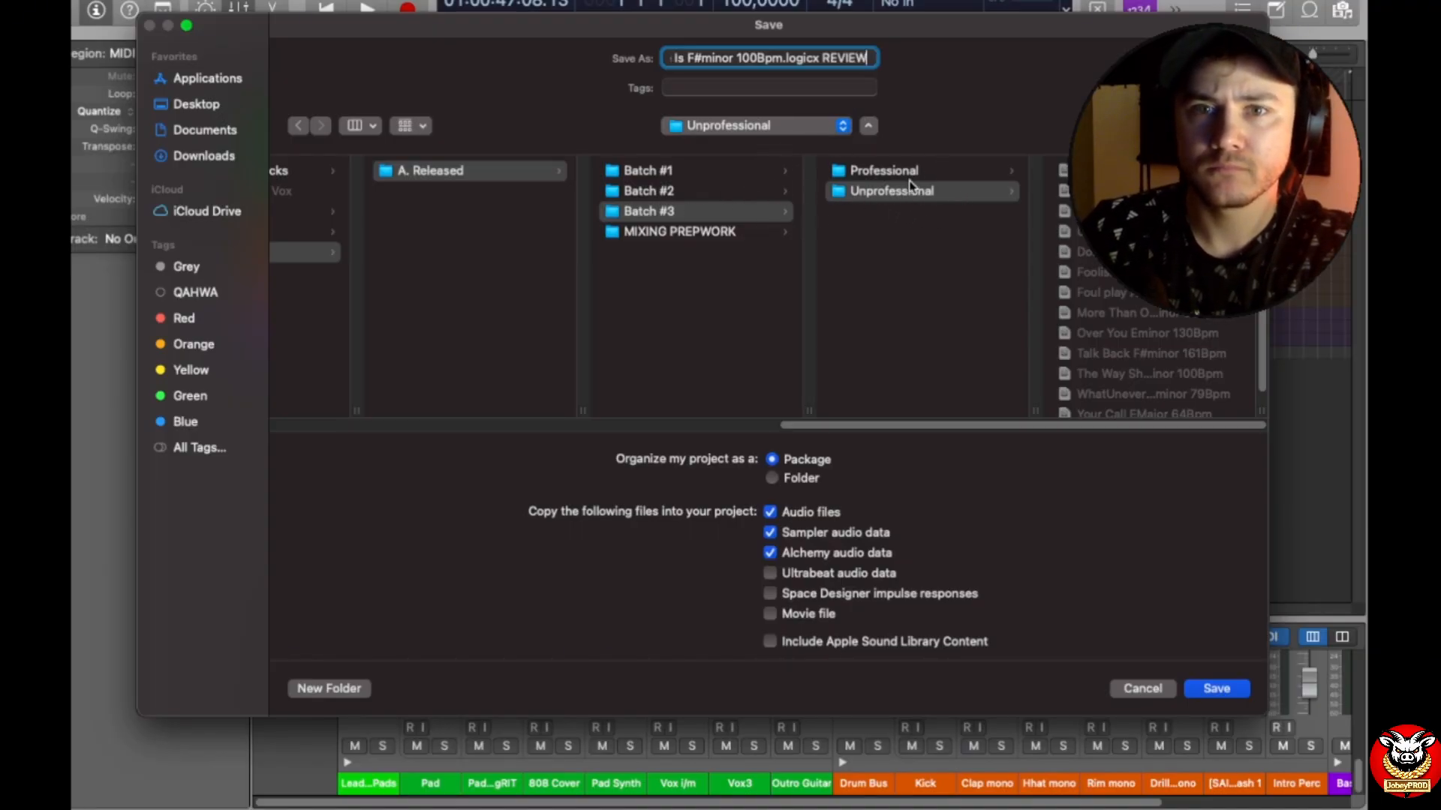
key("Return")
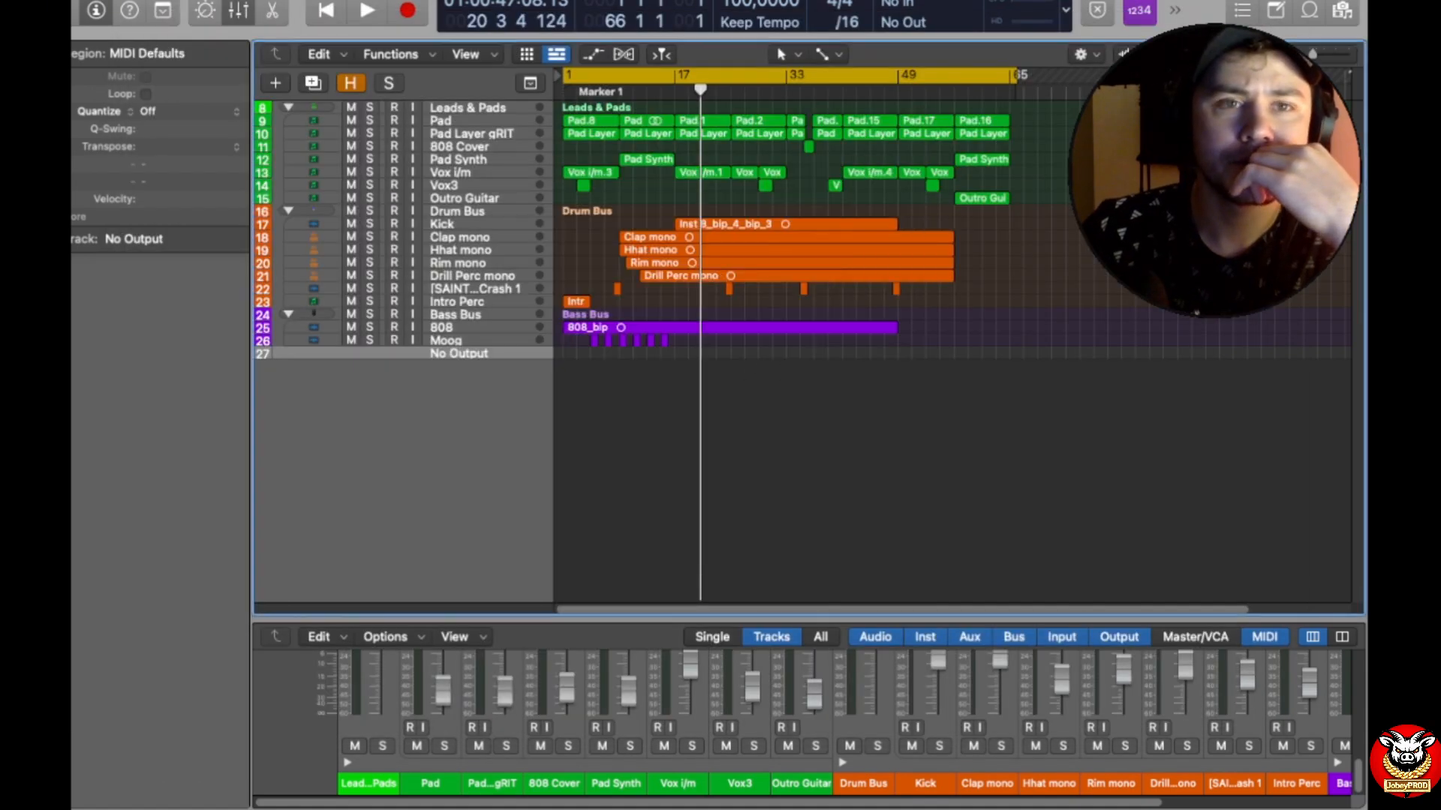
Step: Quit Logic Pro and reopen the recent project "The Way She Is F#minor 100Bpm.logicx REVIEW"
left_click(179, 1)
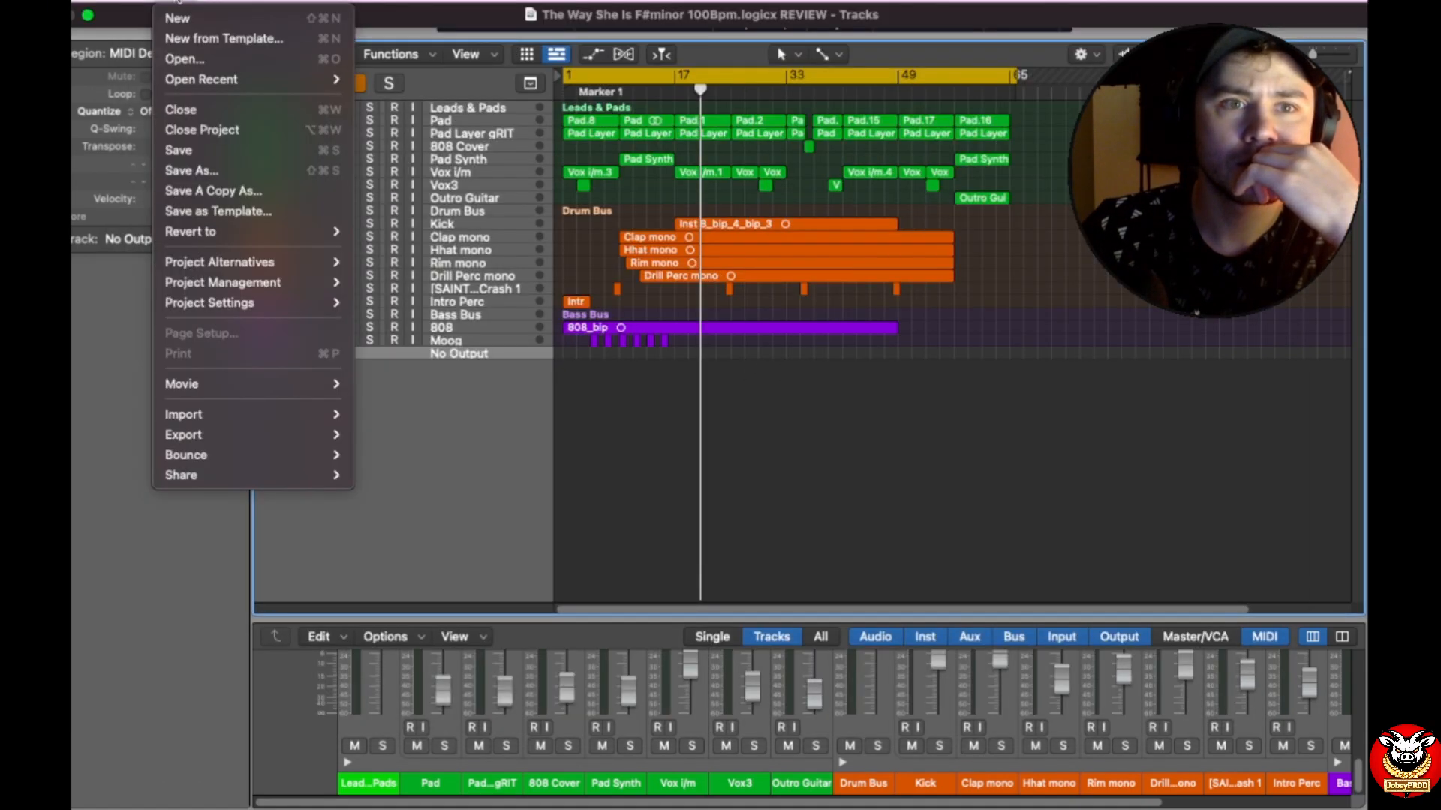
mouse_move(120, 2)
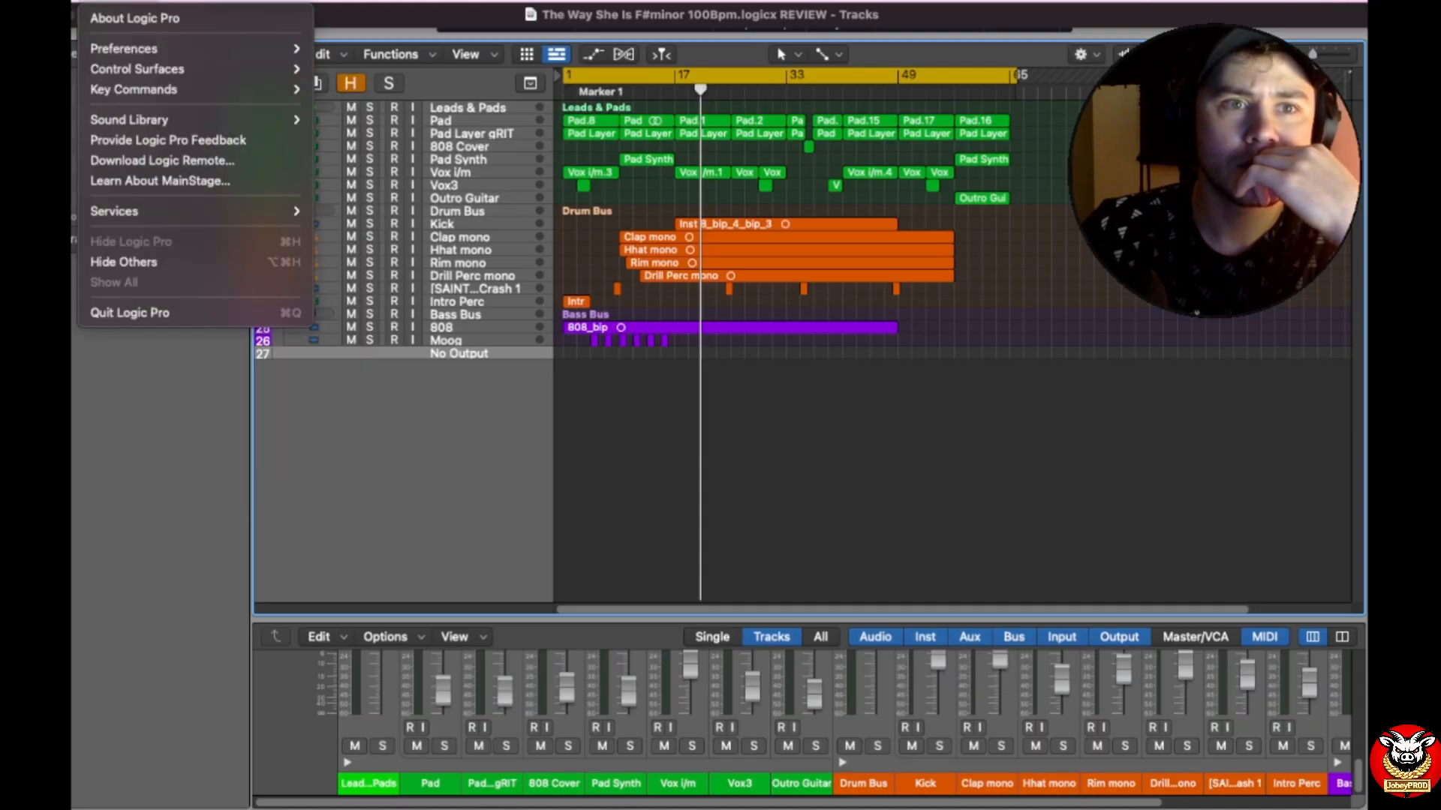
left_click(308, 23)
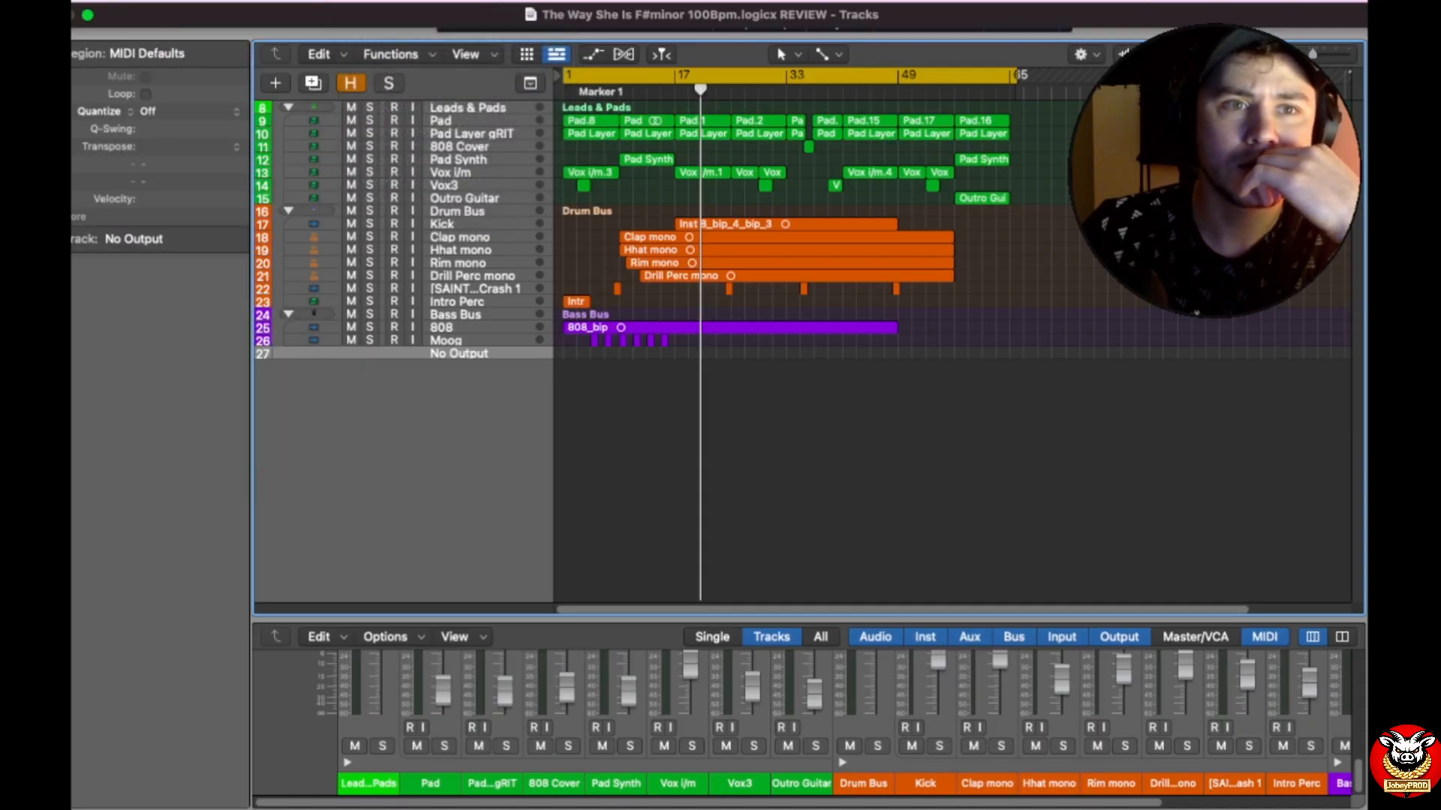
key("ctrl+Left")
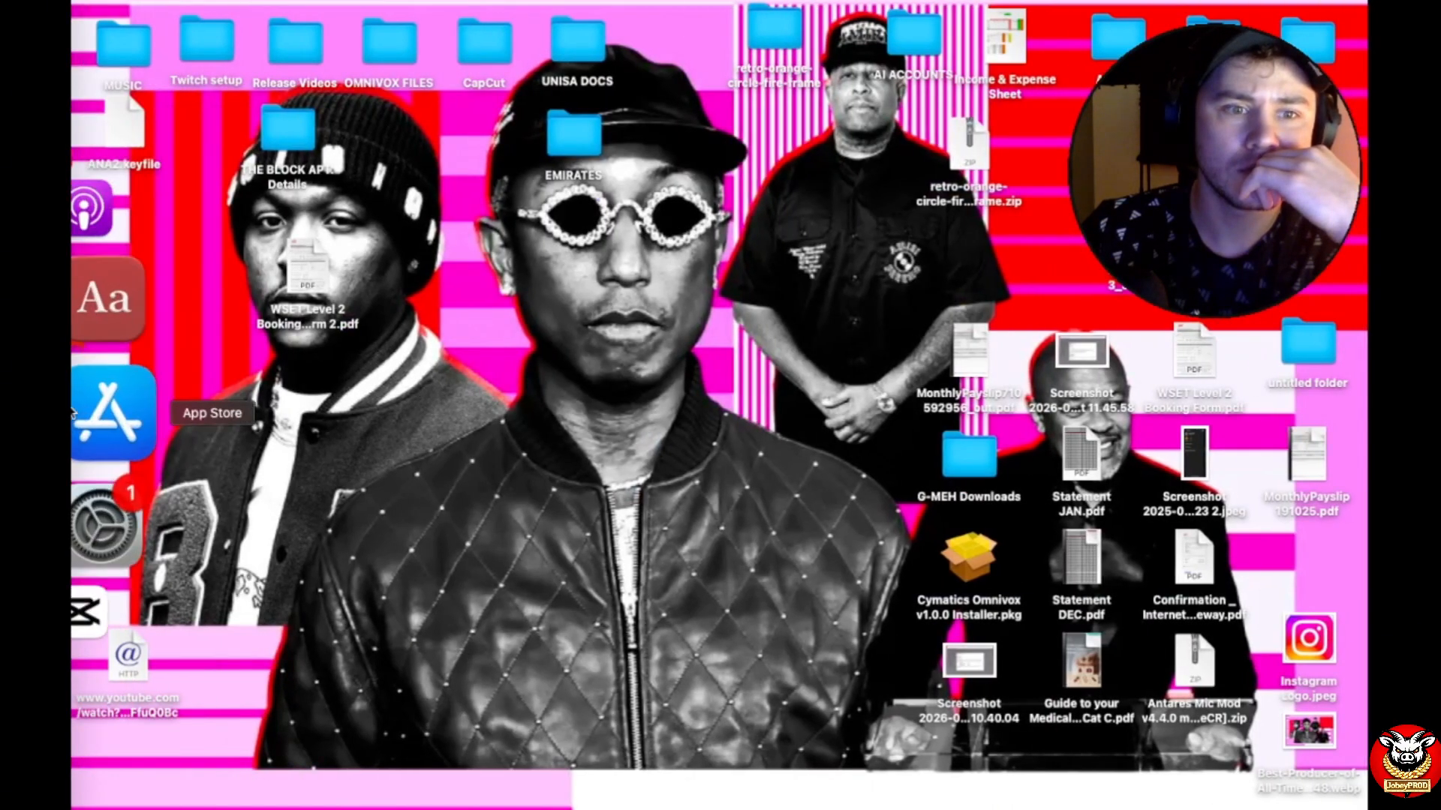
right_click(110, 439)
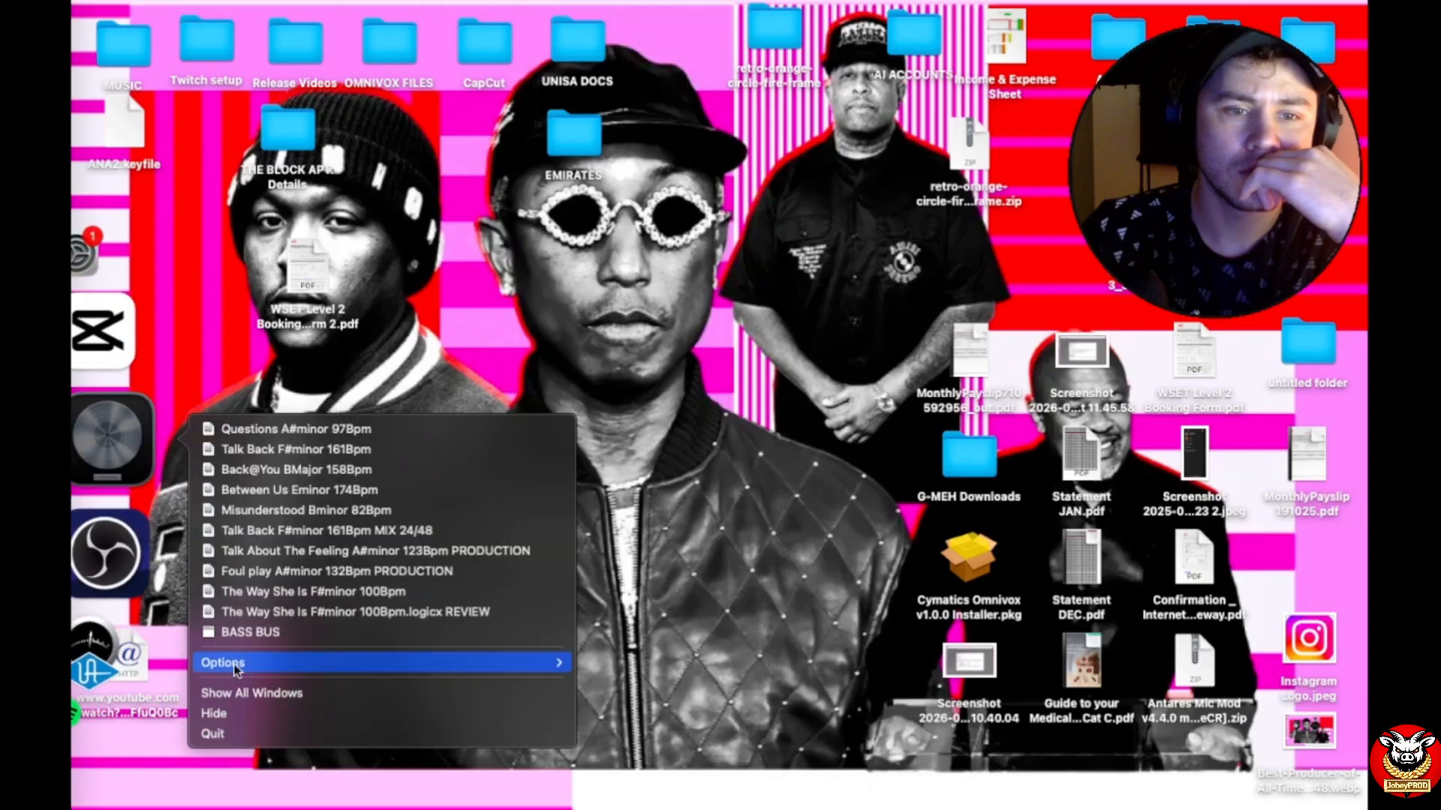
left_click(242, 732)
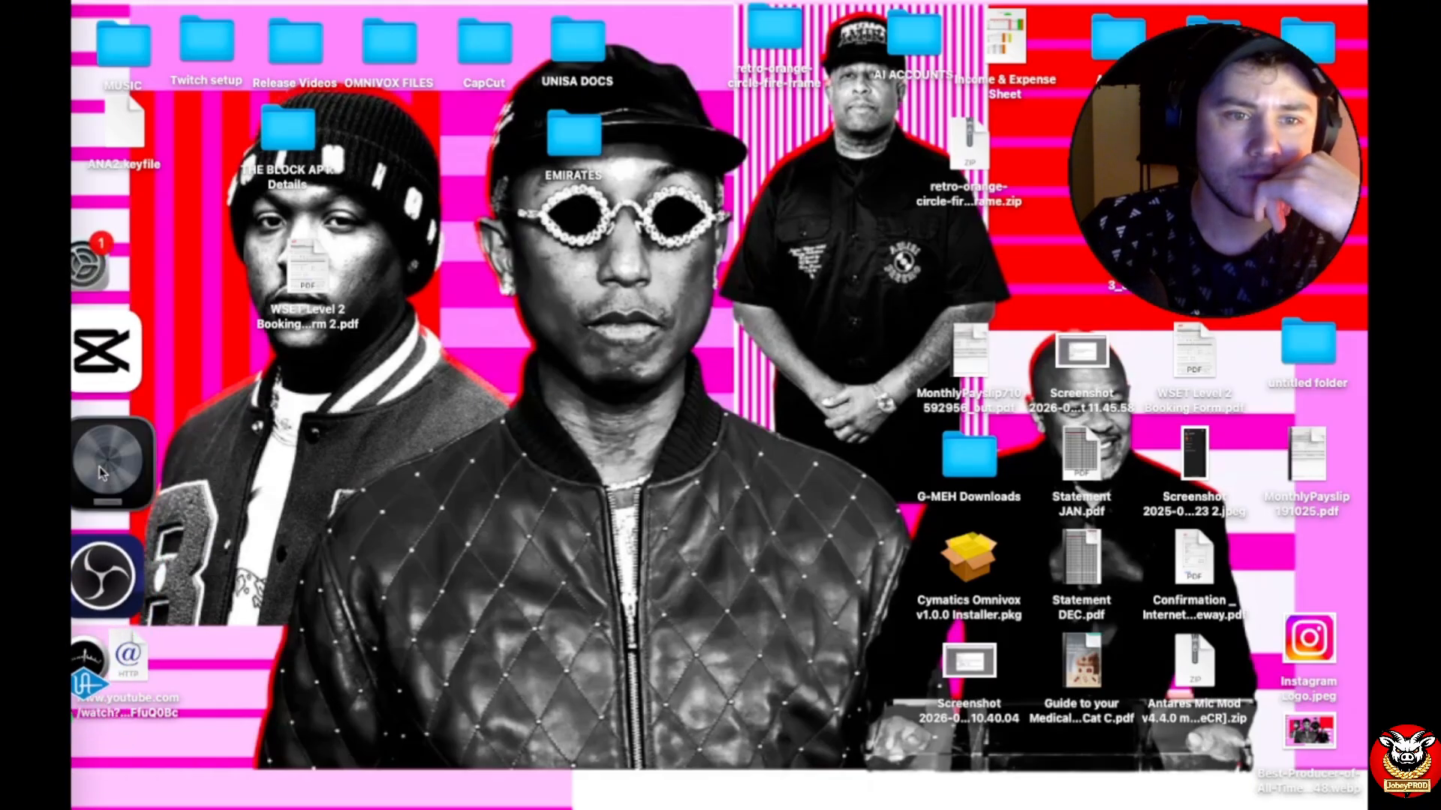
right_click(102, 473)
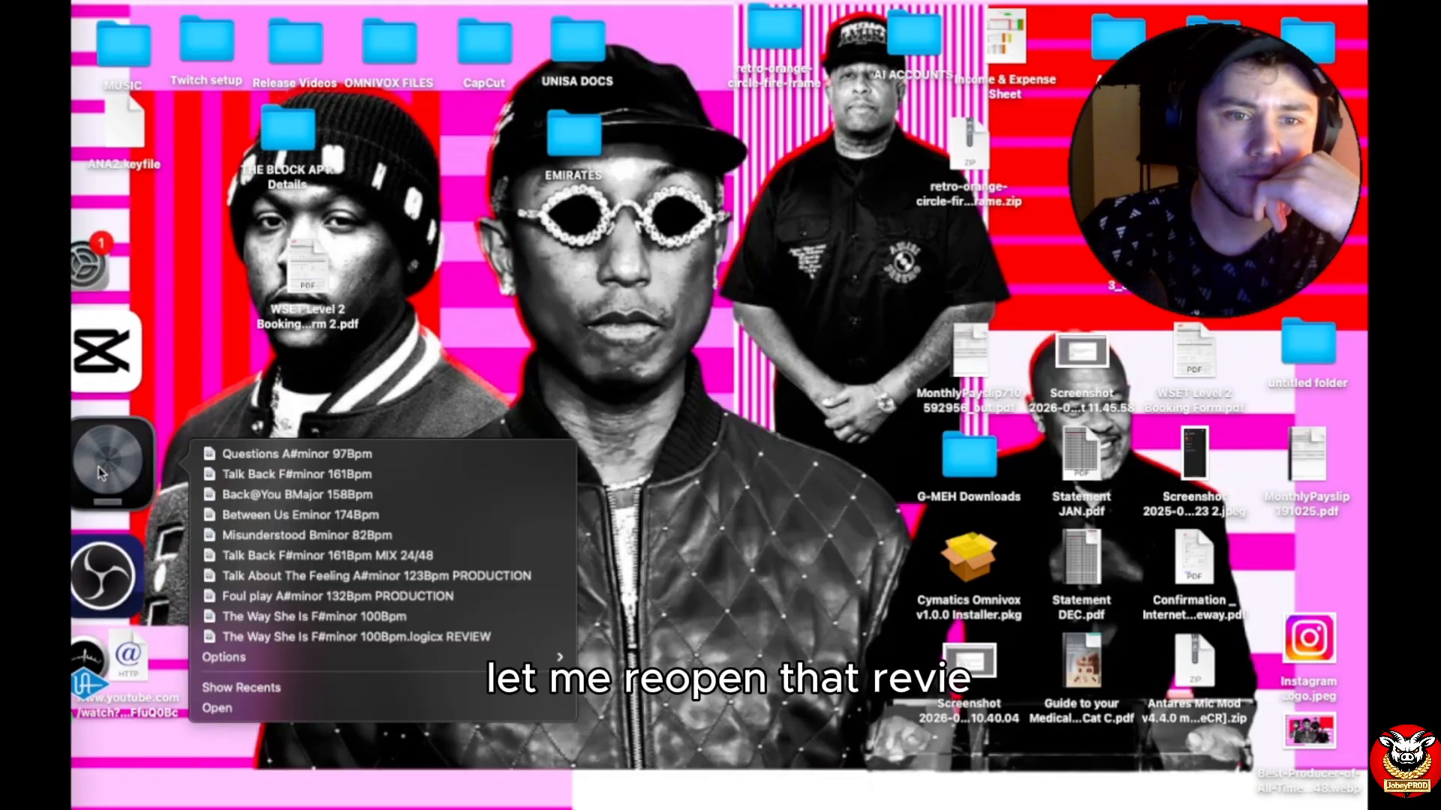
left_click(319, 637)
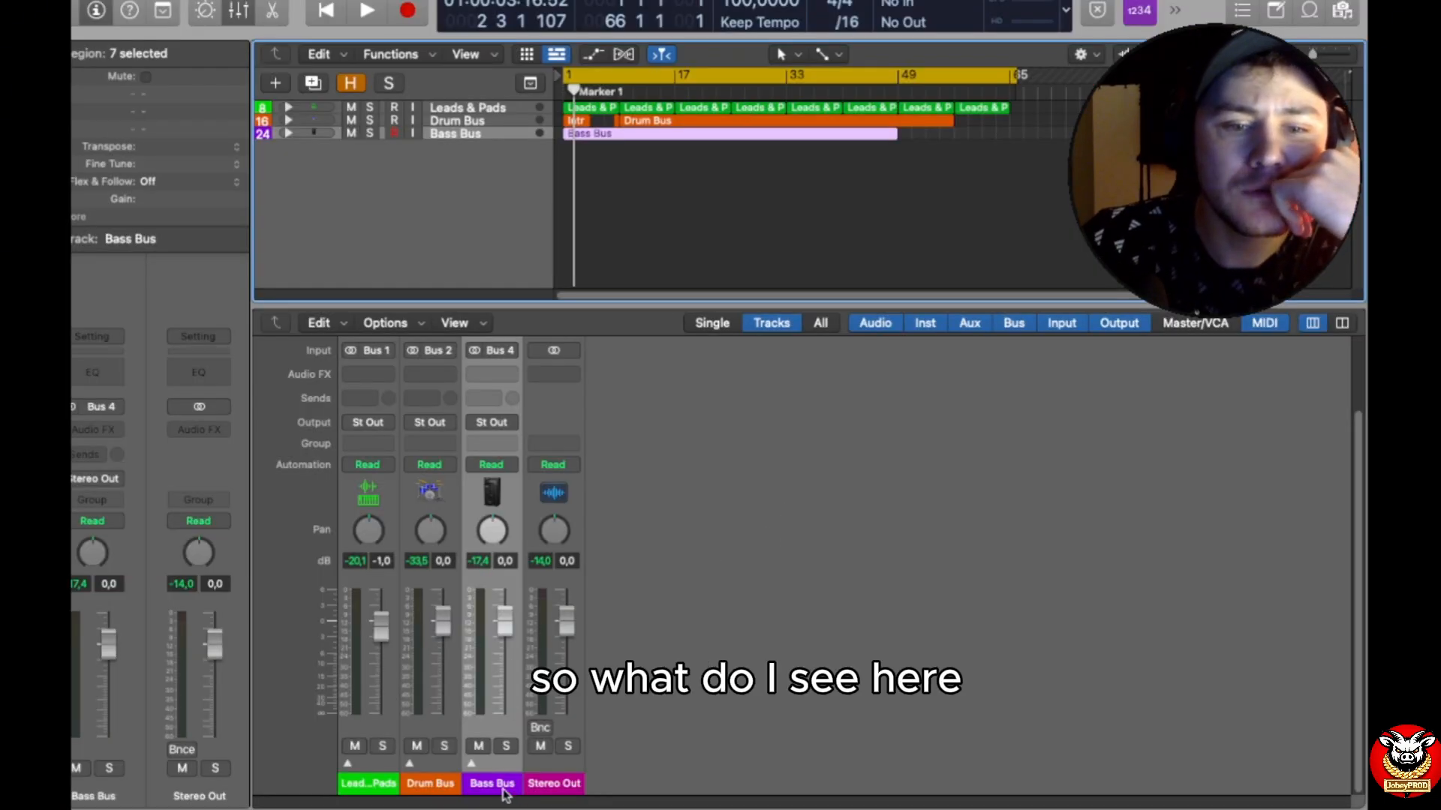
right_click(481, 178)
left_click(379, 197)
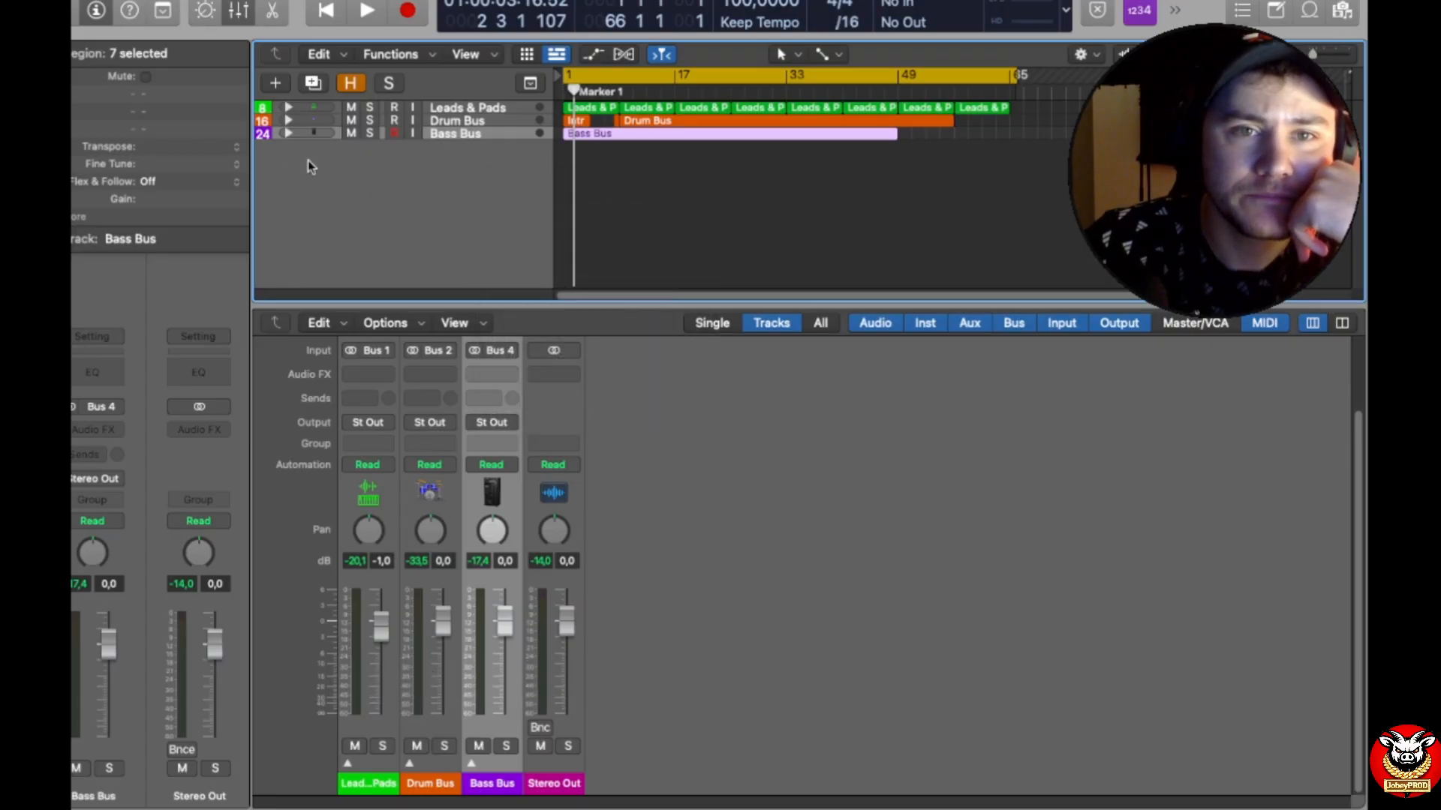
left_click(288, 120)
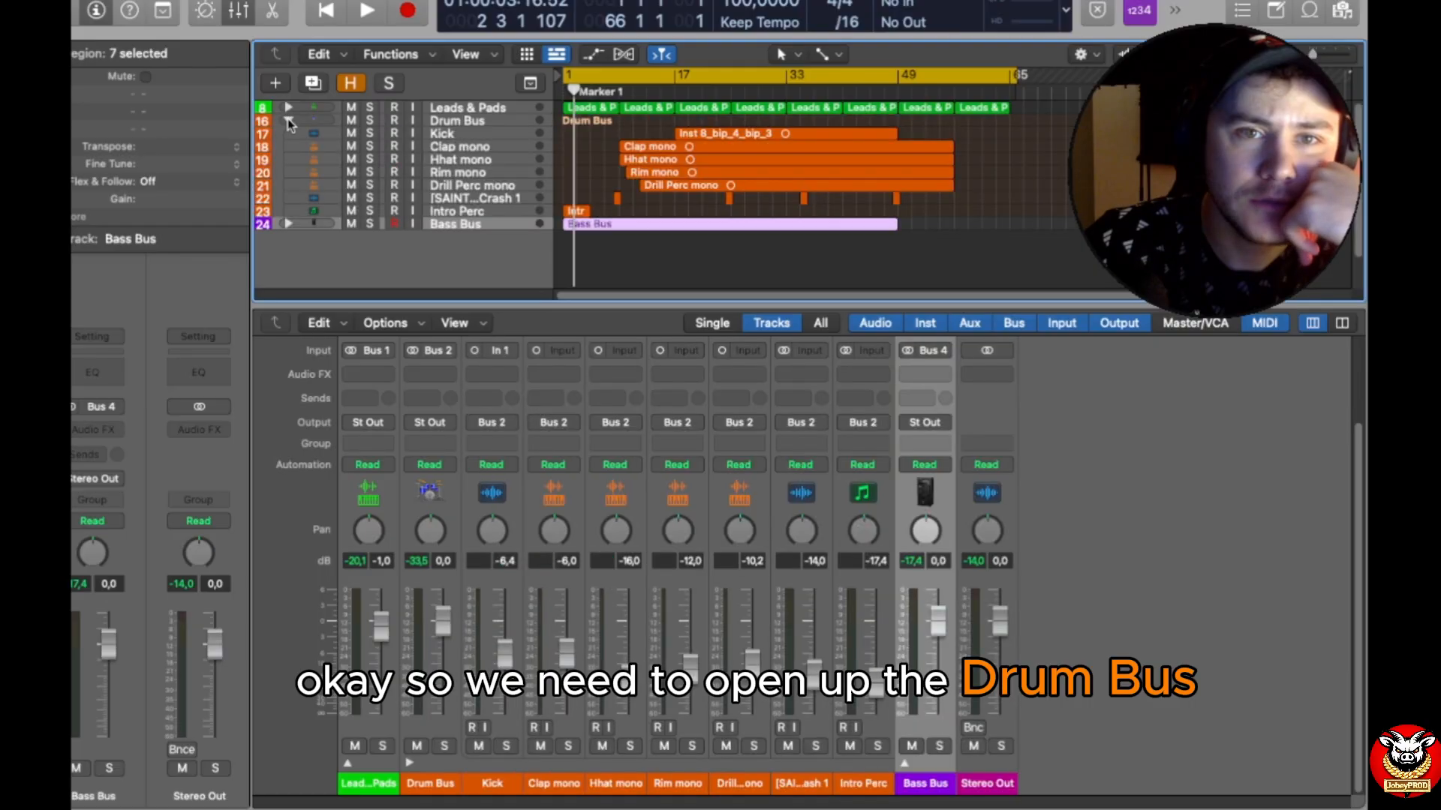
left_click(289, 120)
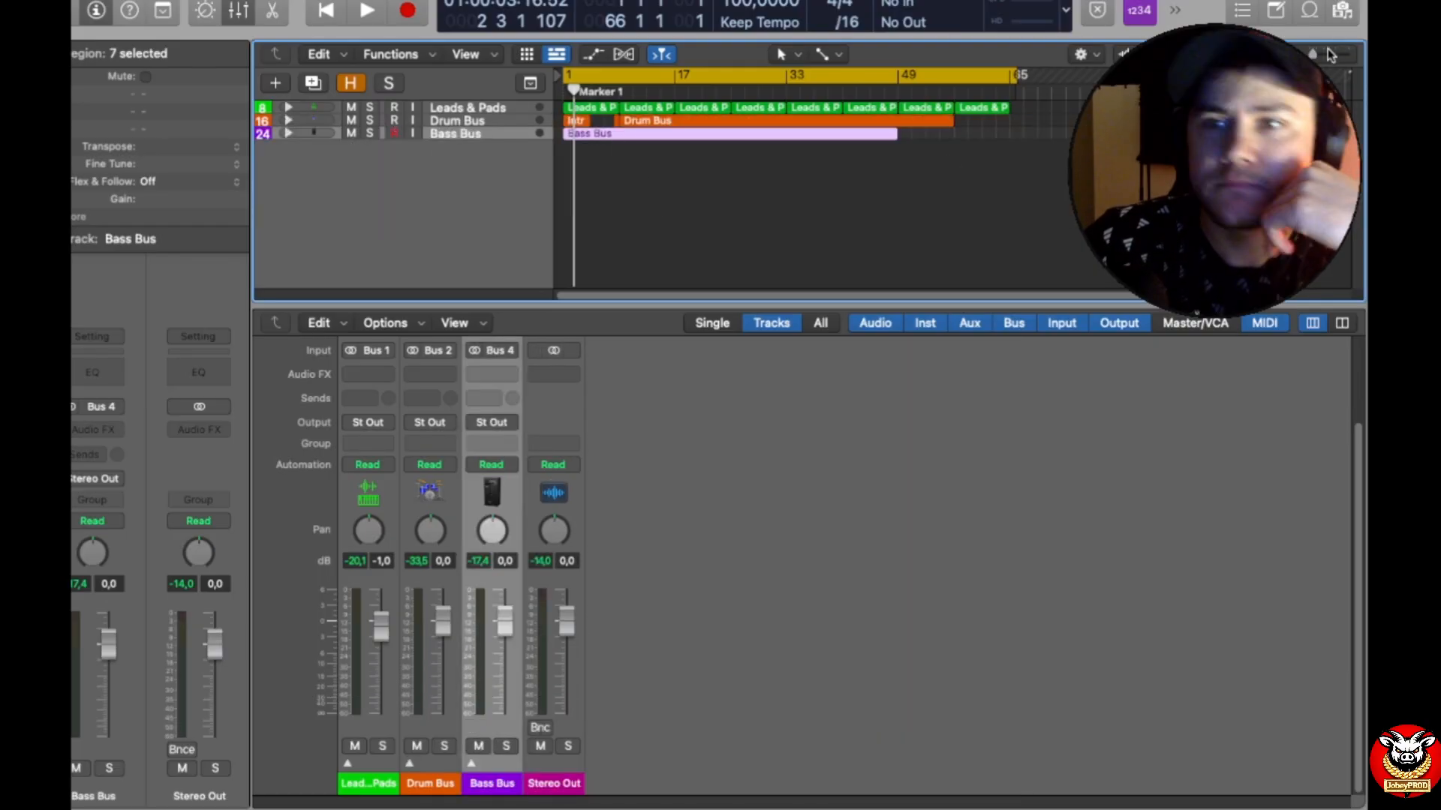
Step: Increase the track height and rename the Leads & Pads track stack as MUSIC BUS
left_click_drag(1191, 54, 1205, 54)
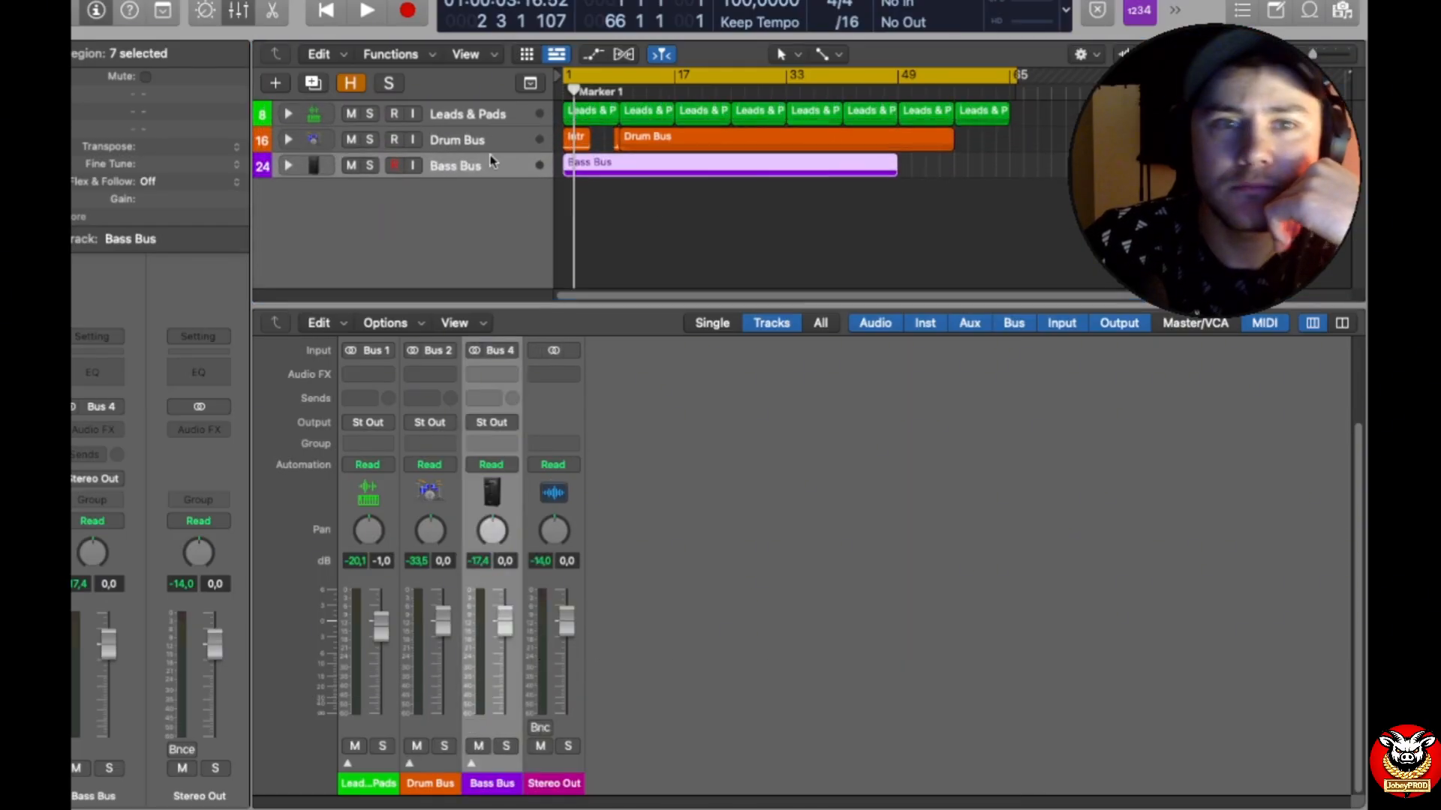
double_click(461, 117)
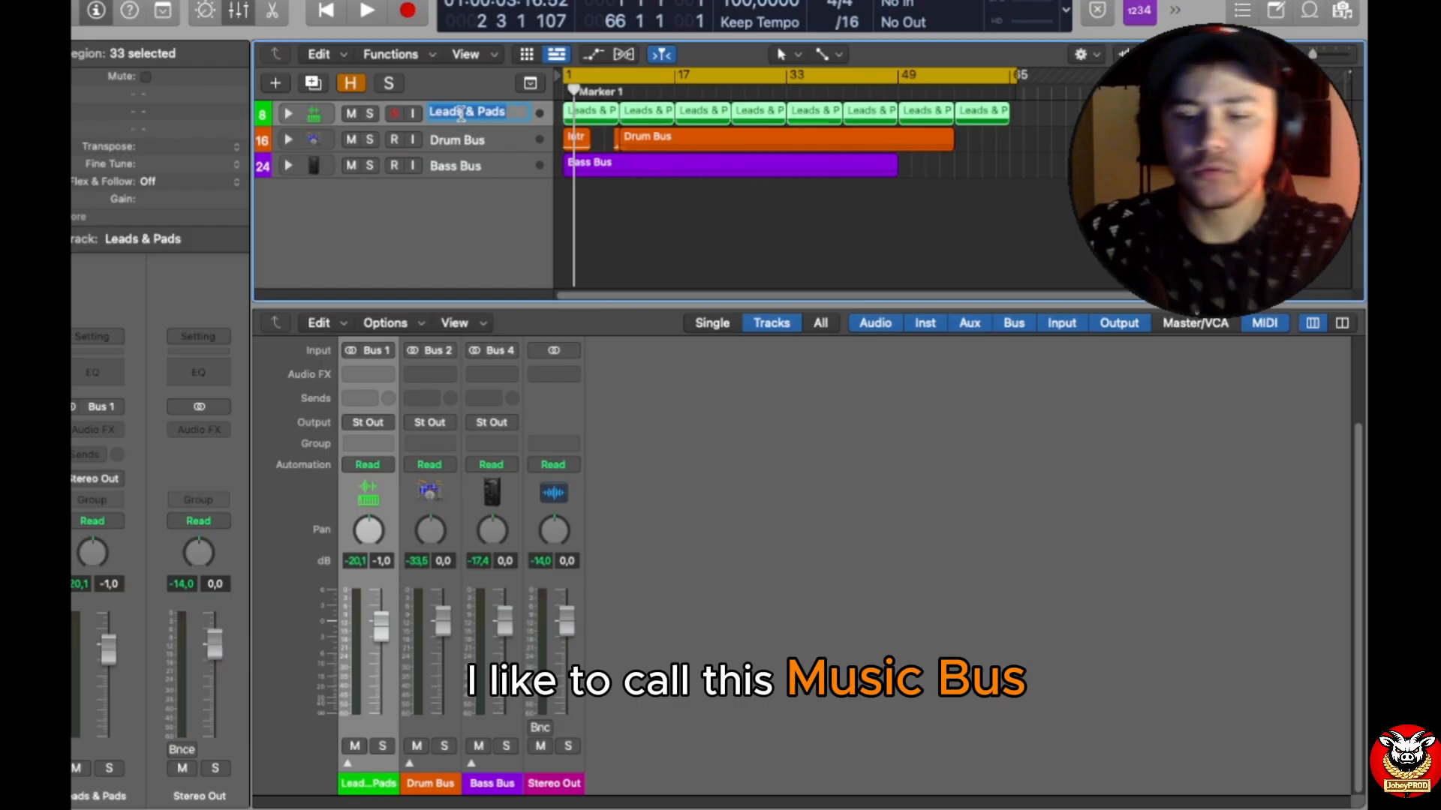
type("Mus")
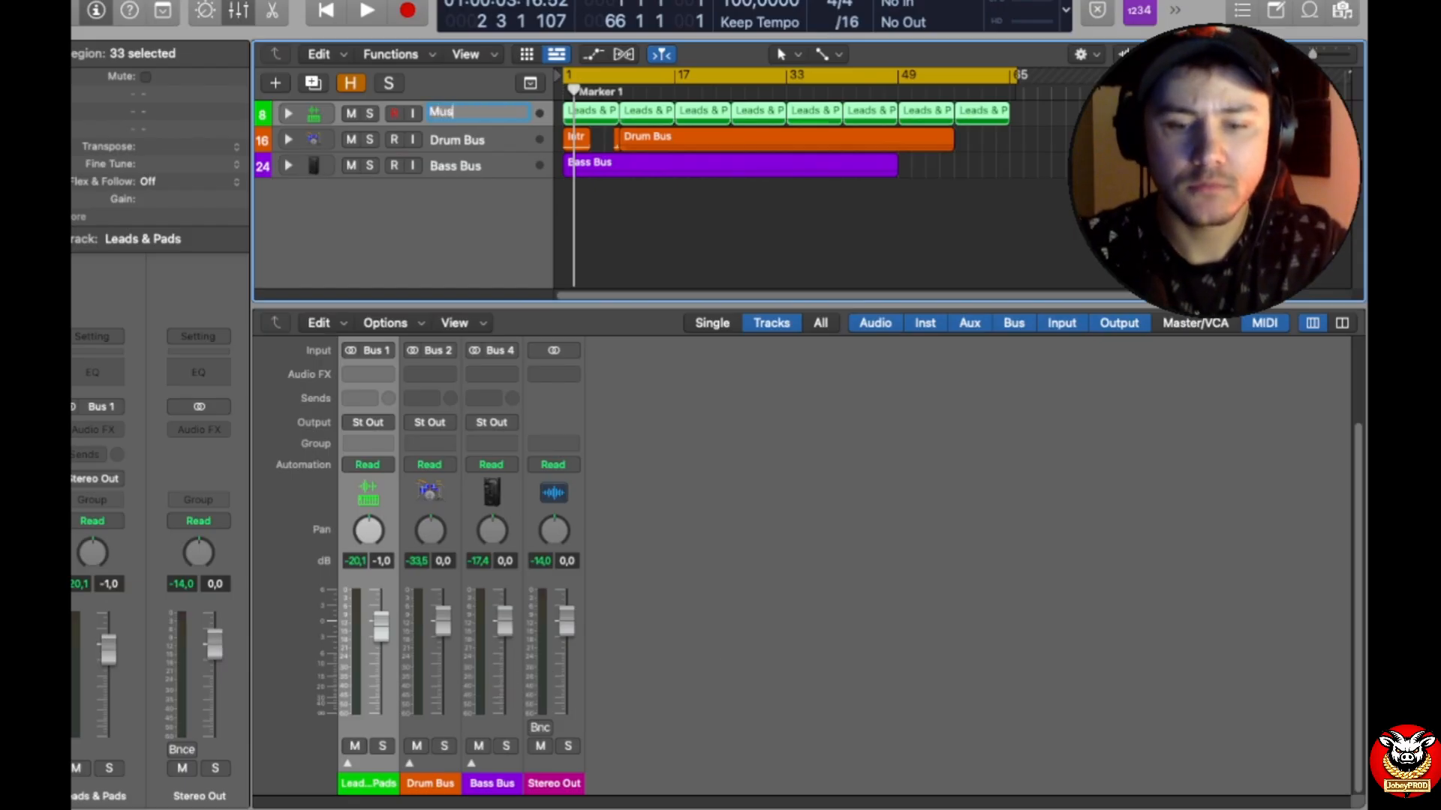
type("ic")
key("BackSpace")
key("BackSpace")
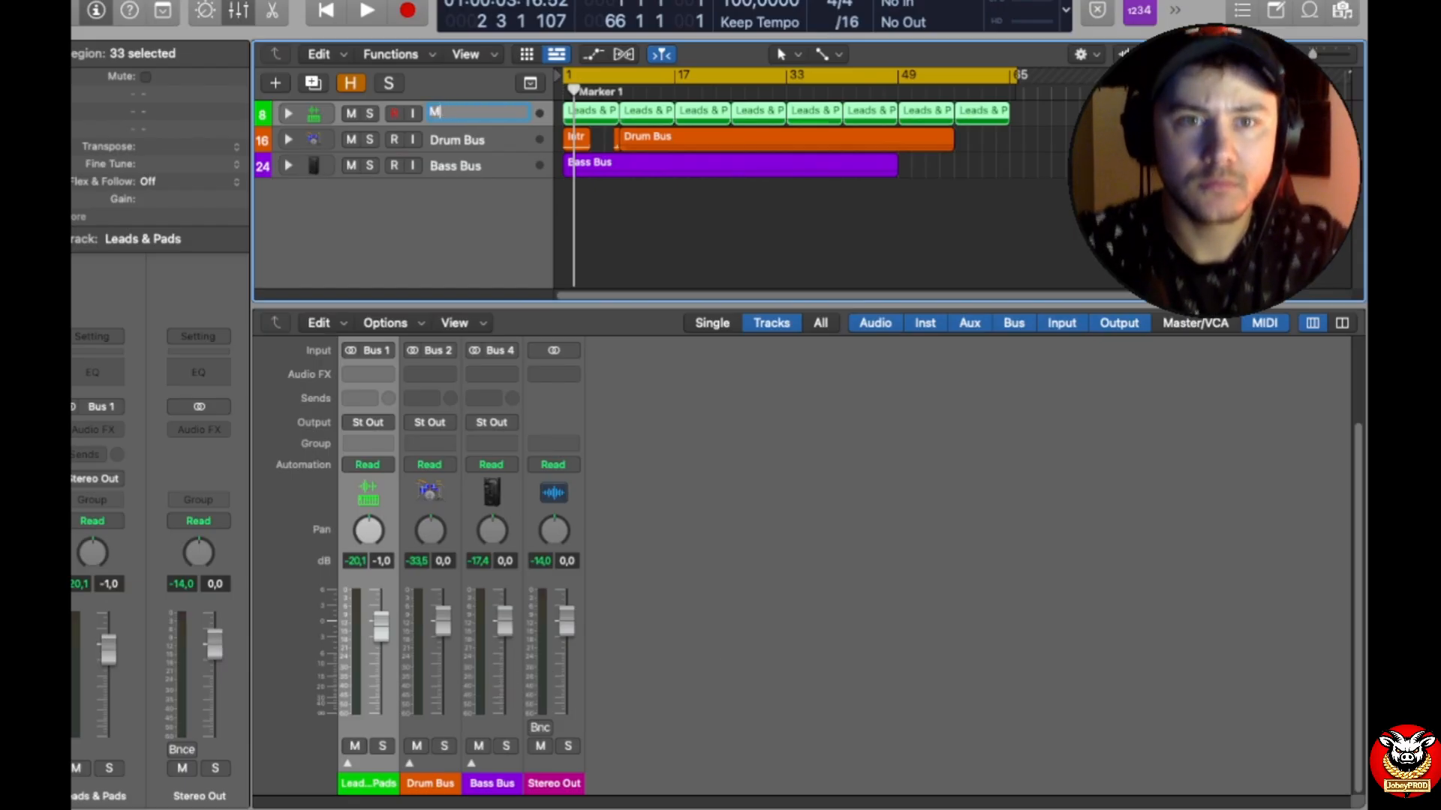
type("USIC")
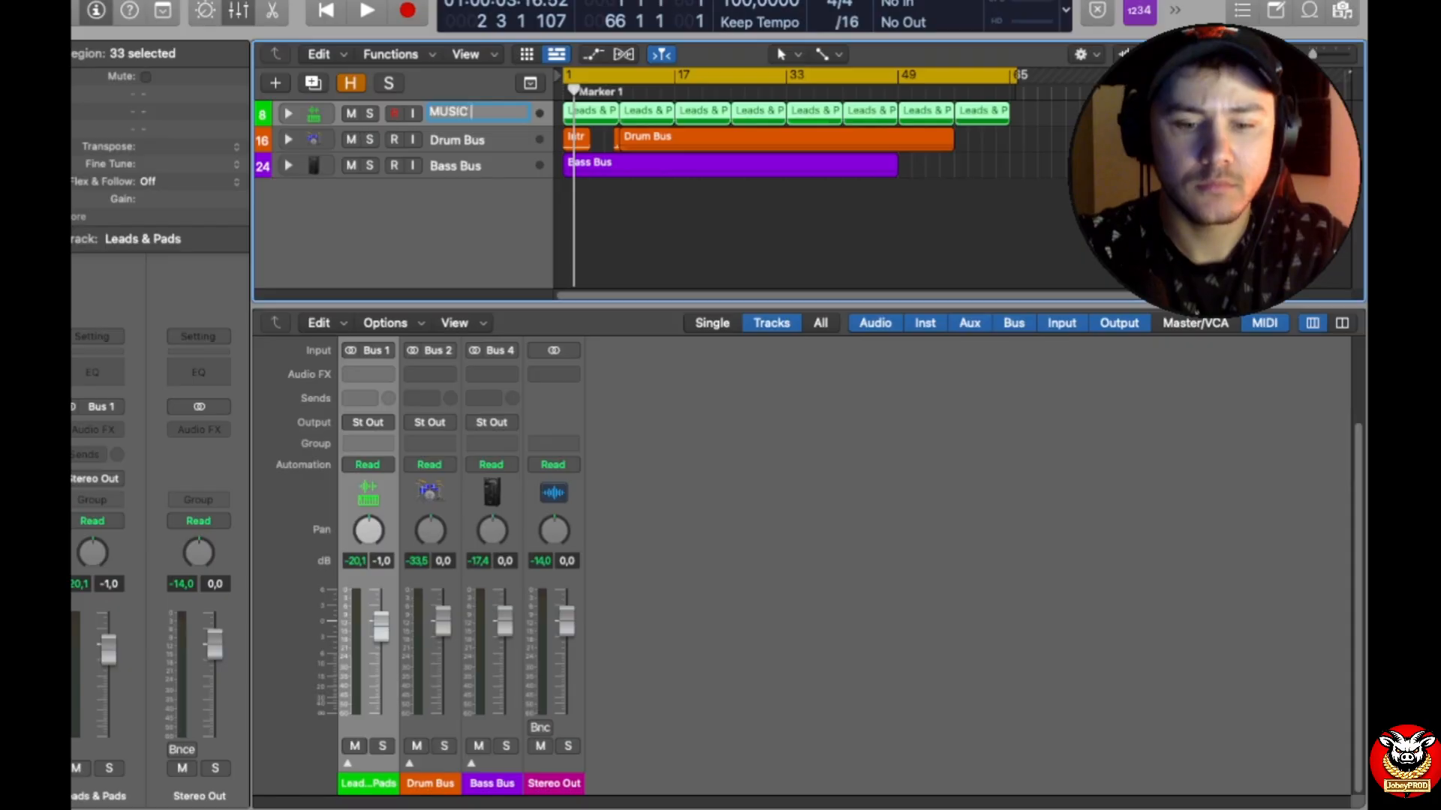
type(" BUS")
key("Return")
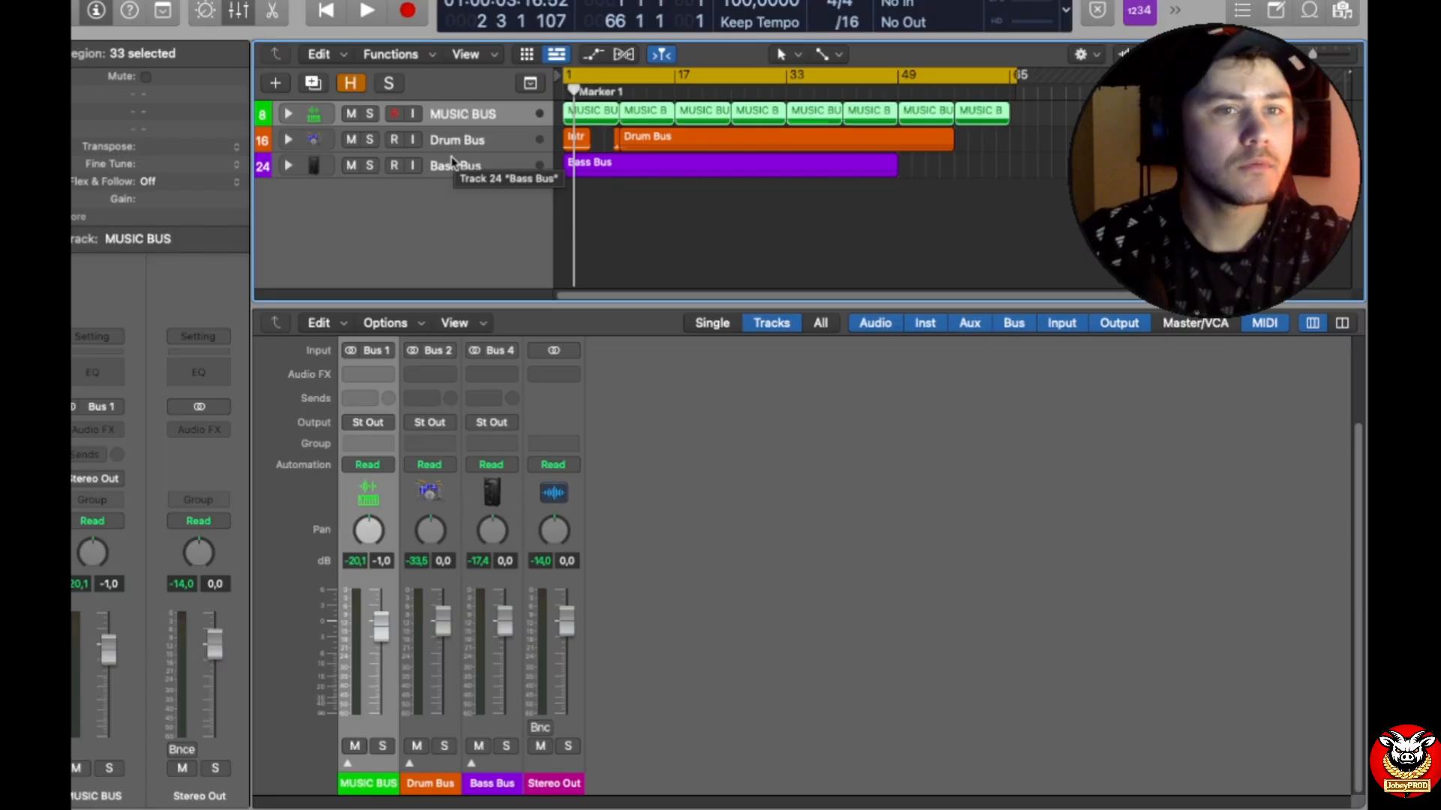
Step: Rename the Drum Bus track stack in capitals as DRUM BUS
double_click(467, 140)
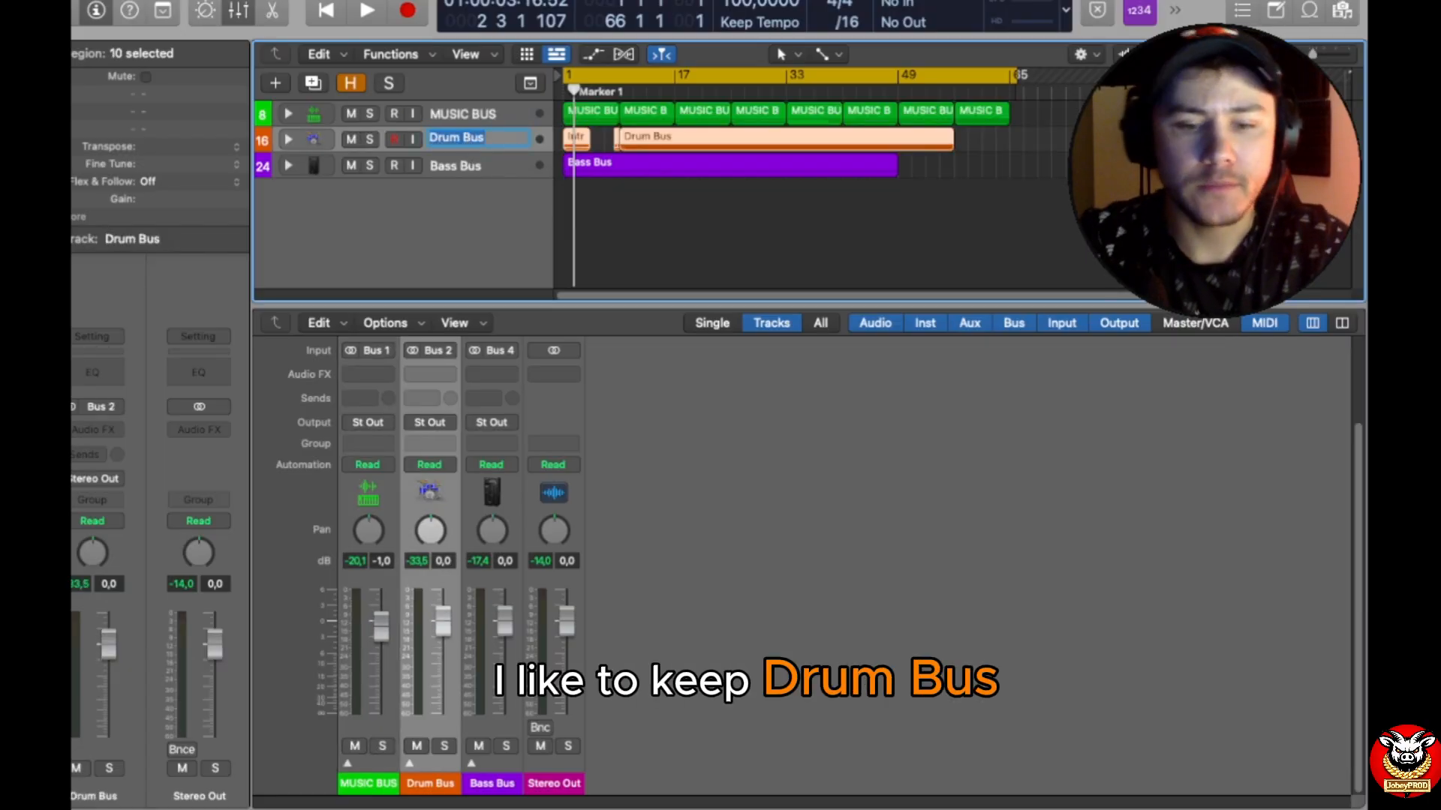
type("DR")
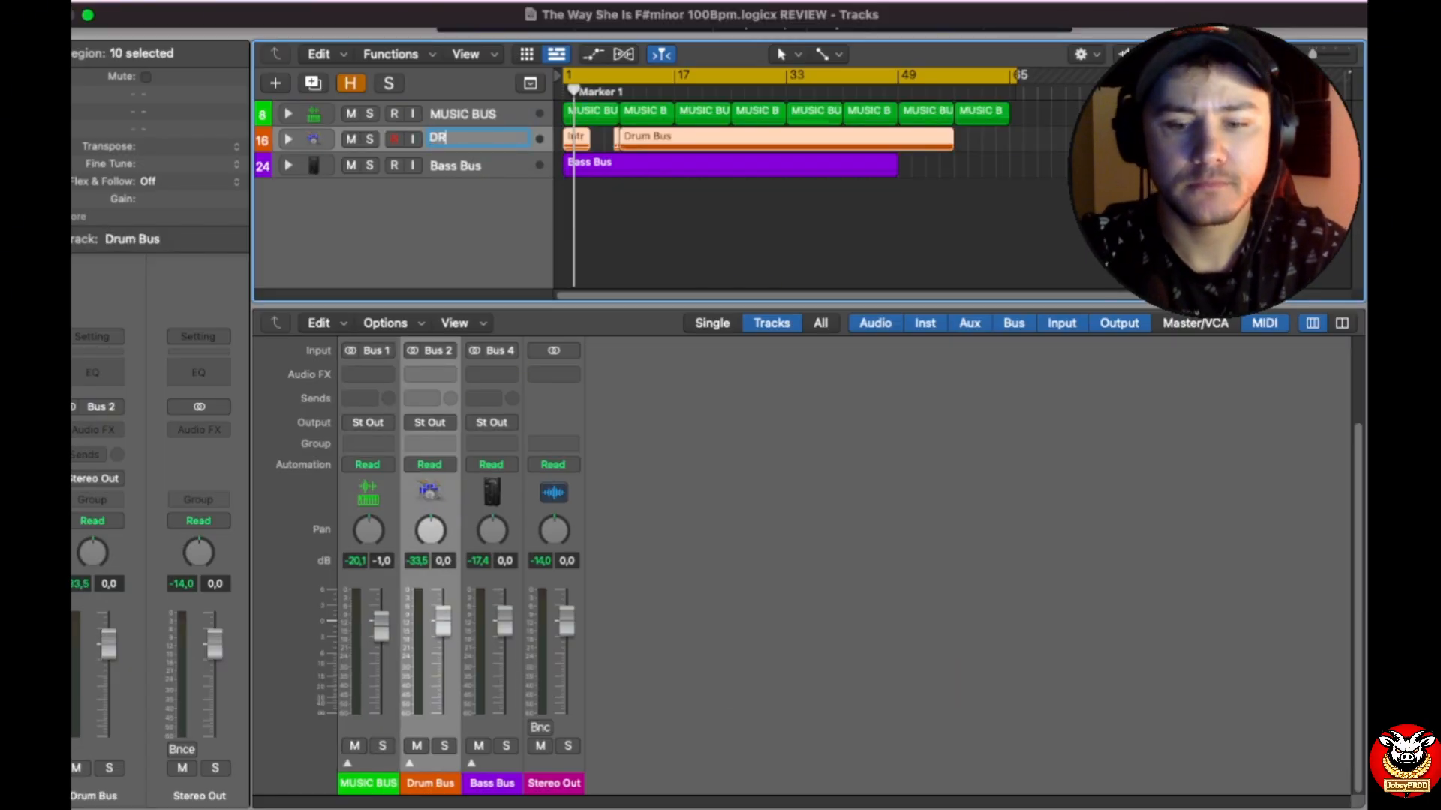
type("UM BUS")
key("Return")
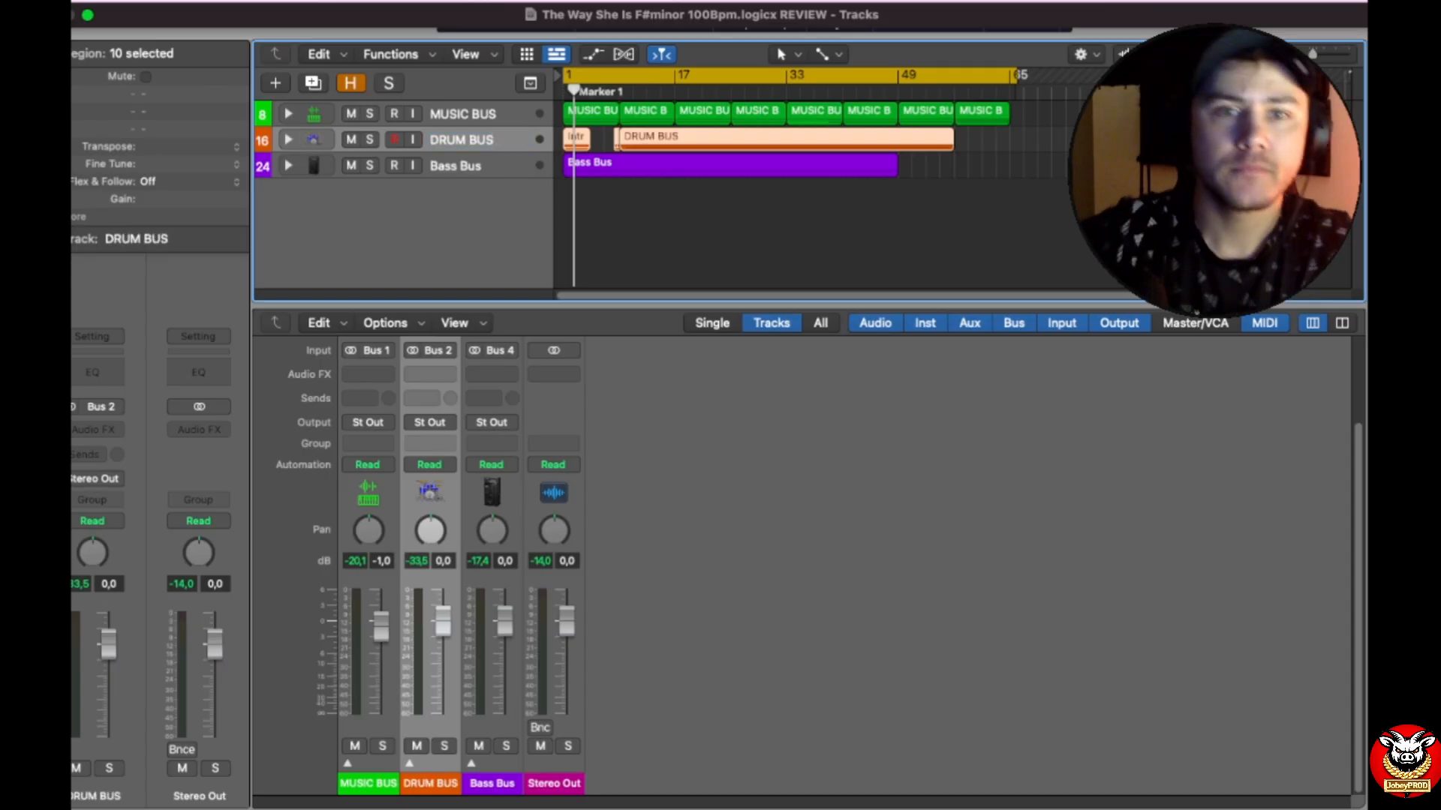
Step: Rename the Bass Bus track stack in capitals as BASS BUS
double_click(449, 165)
type("BASS BU")
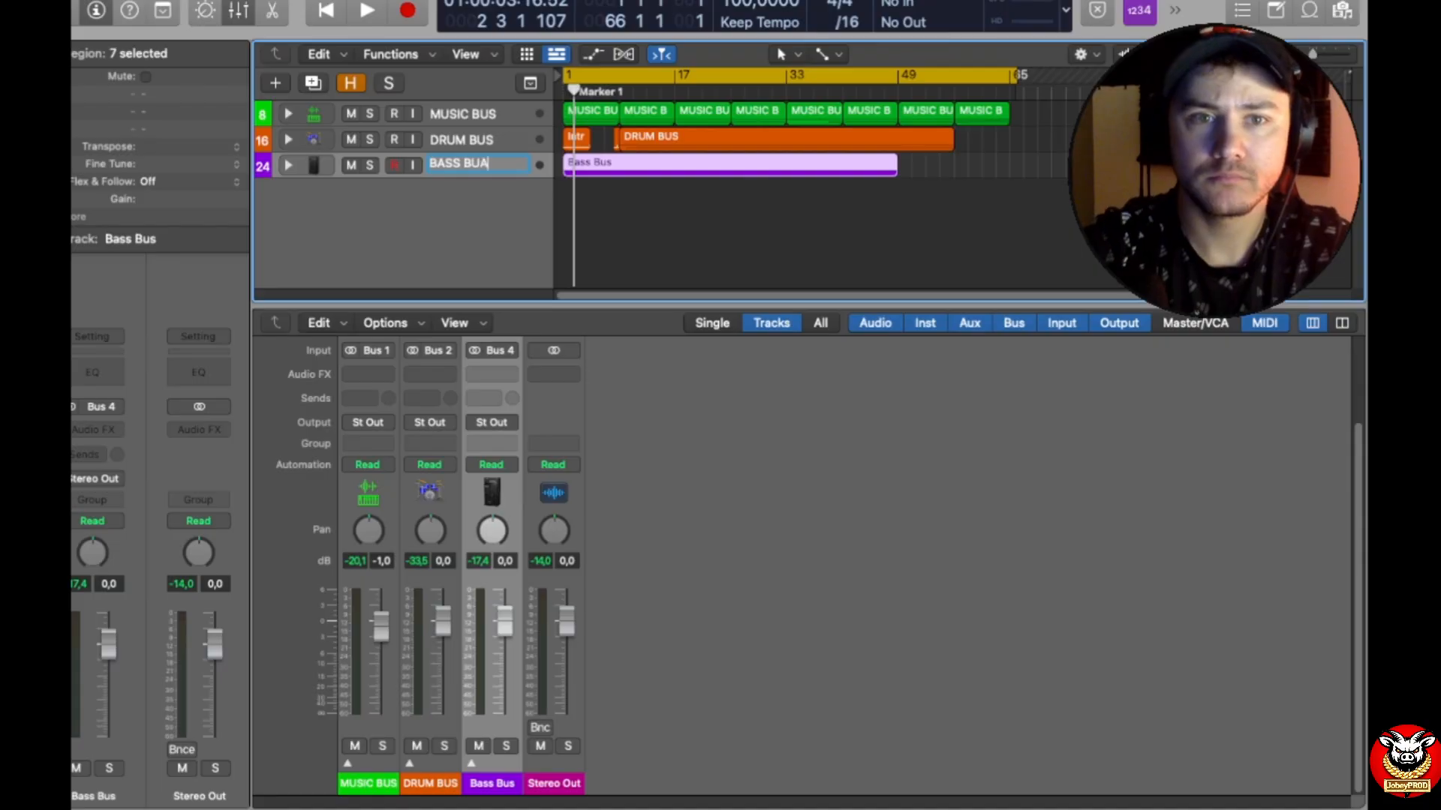
type("S")
key("Return")
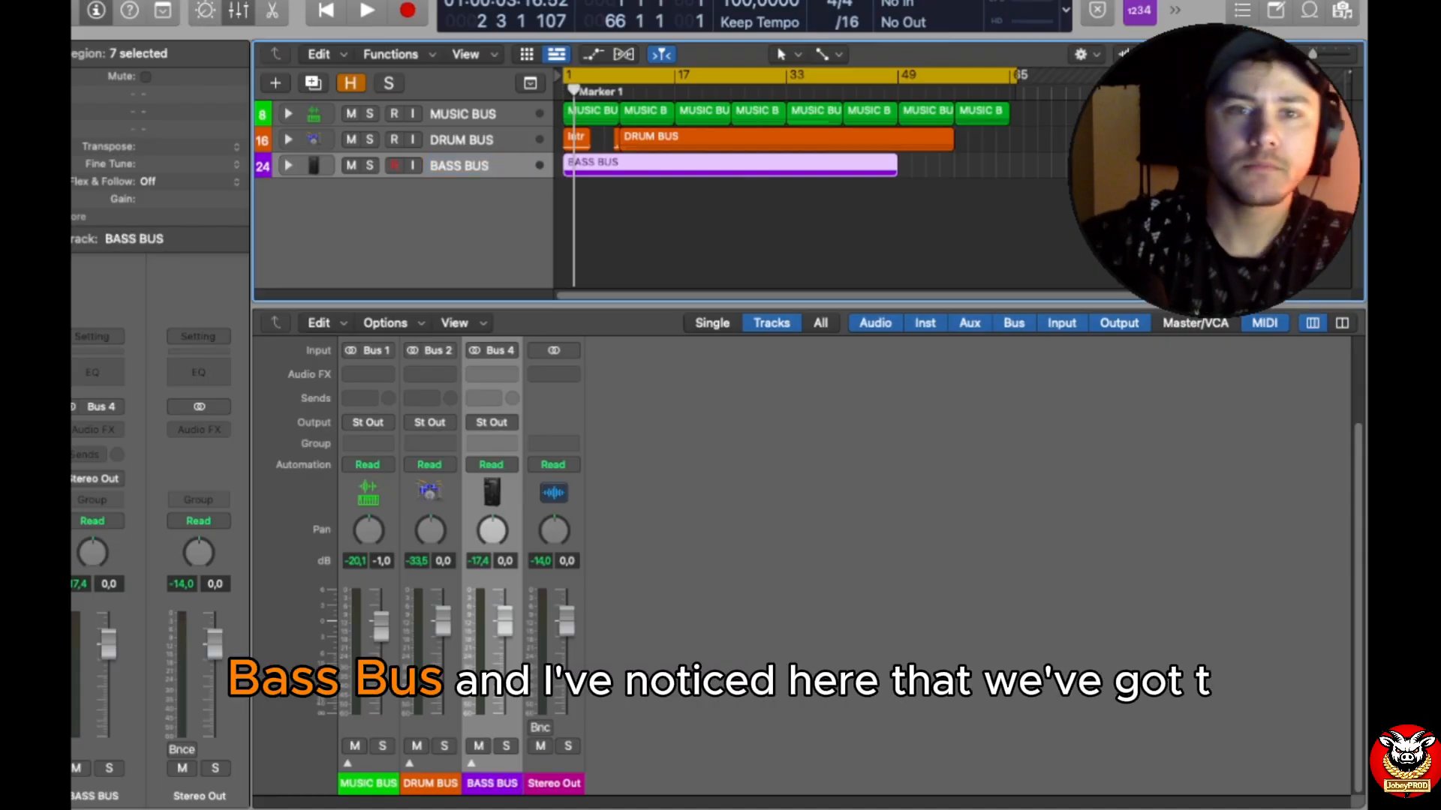
Step: Expand the DRUM BUS stack and select its reverse crash track
left_click(287, 141)
scroll(493, 231, "down", 5)
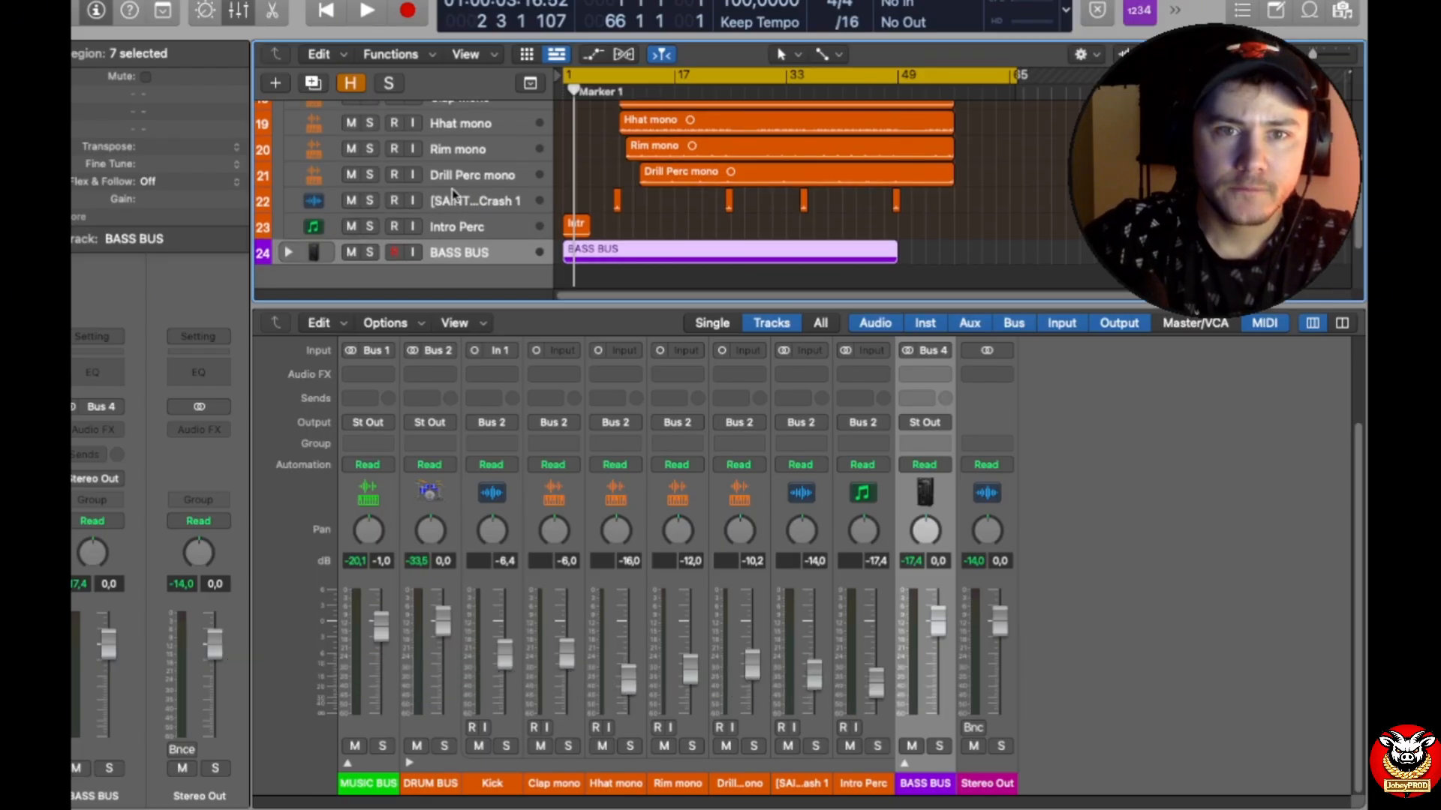
left_click(454, 201)
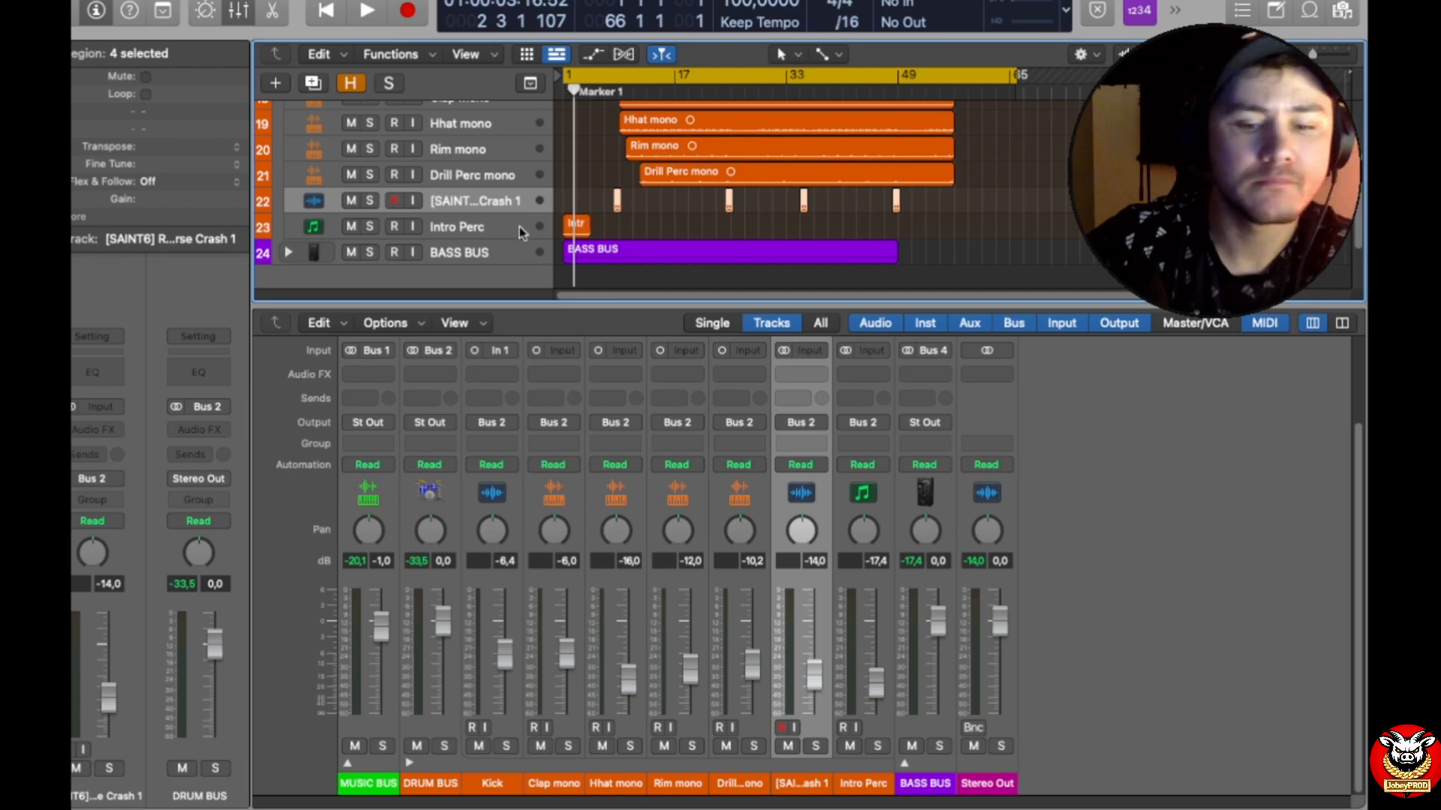
Step: Play the song from the beginning and solo Intro Perc to audition it, with the arrangement enlarged around its region
key("space")
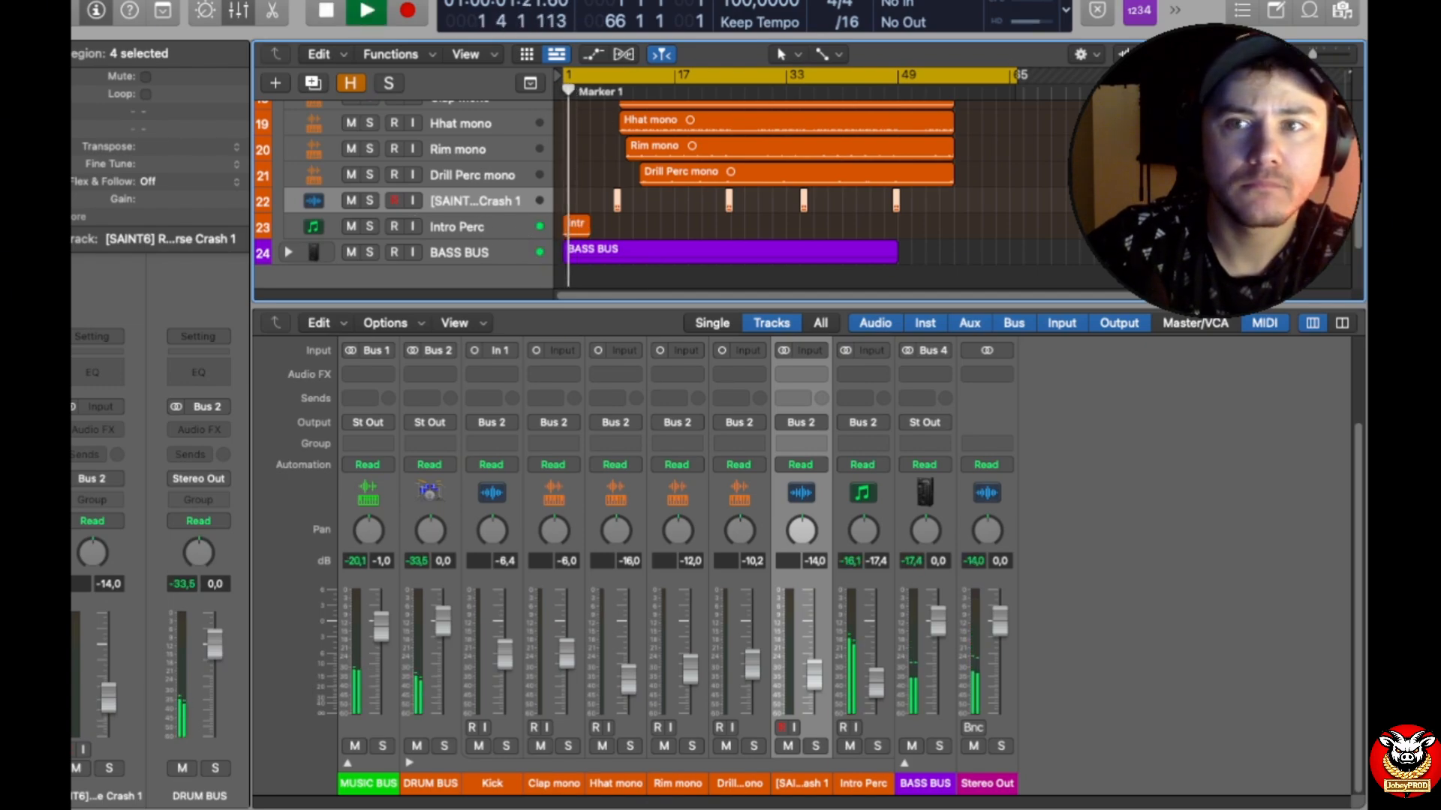
left_click_drag(1313, 55, 1316, 55)
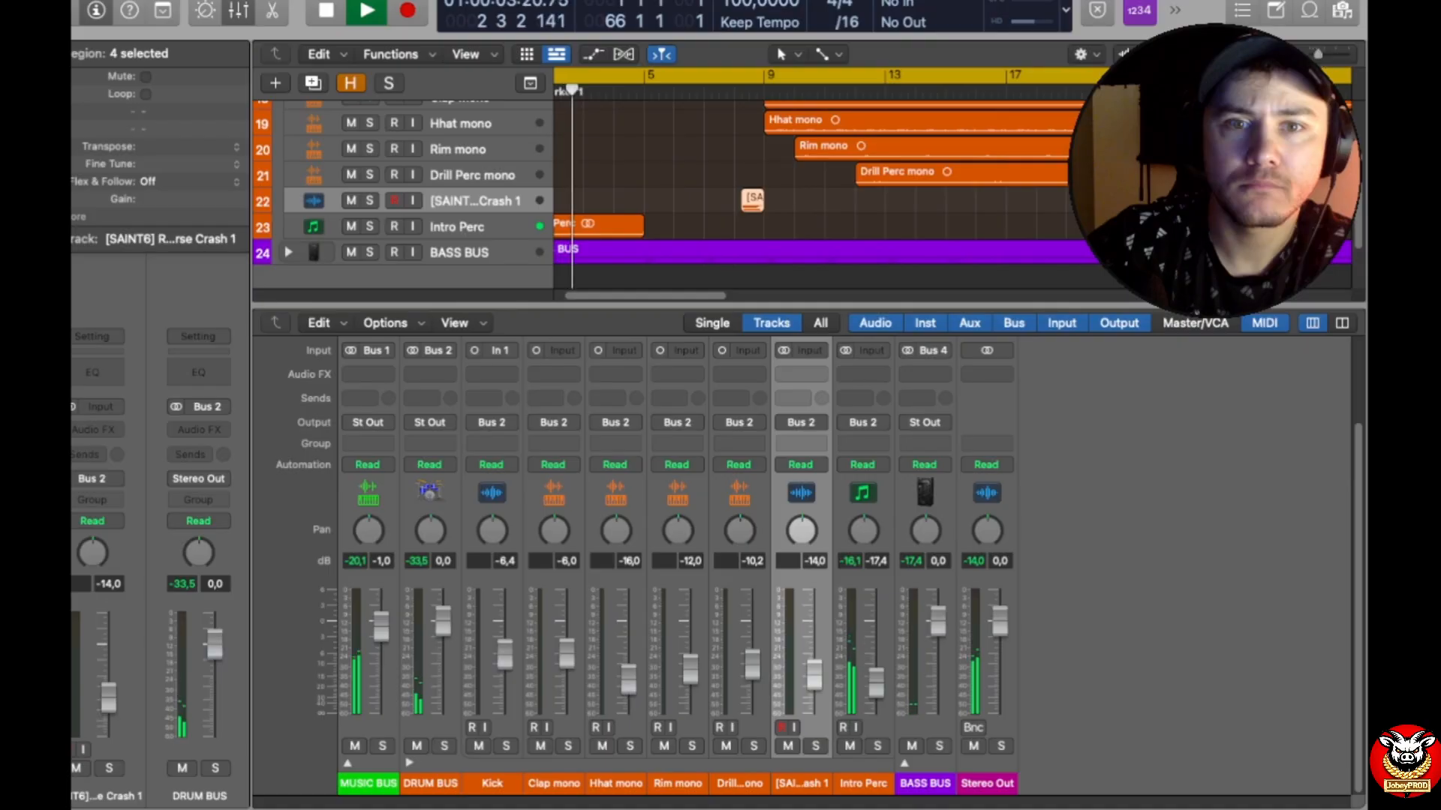
left_click(370, 227)
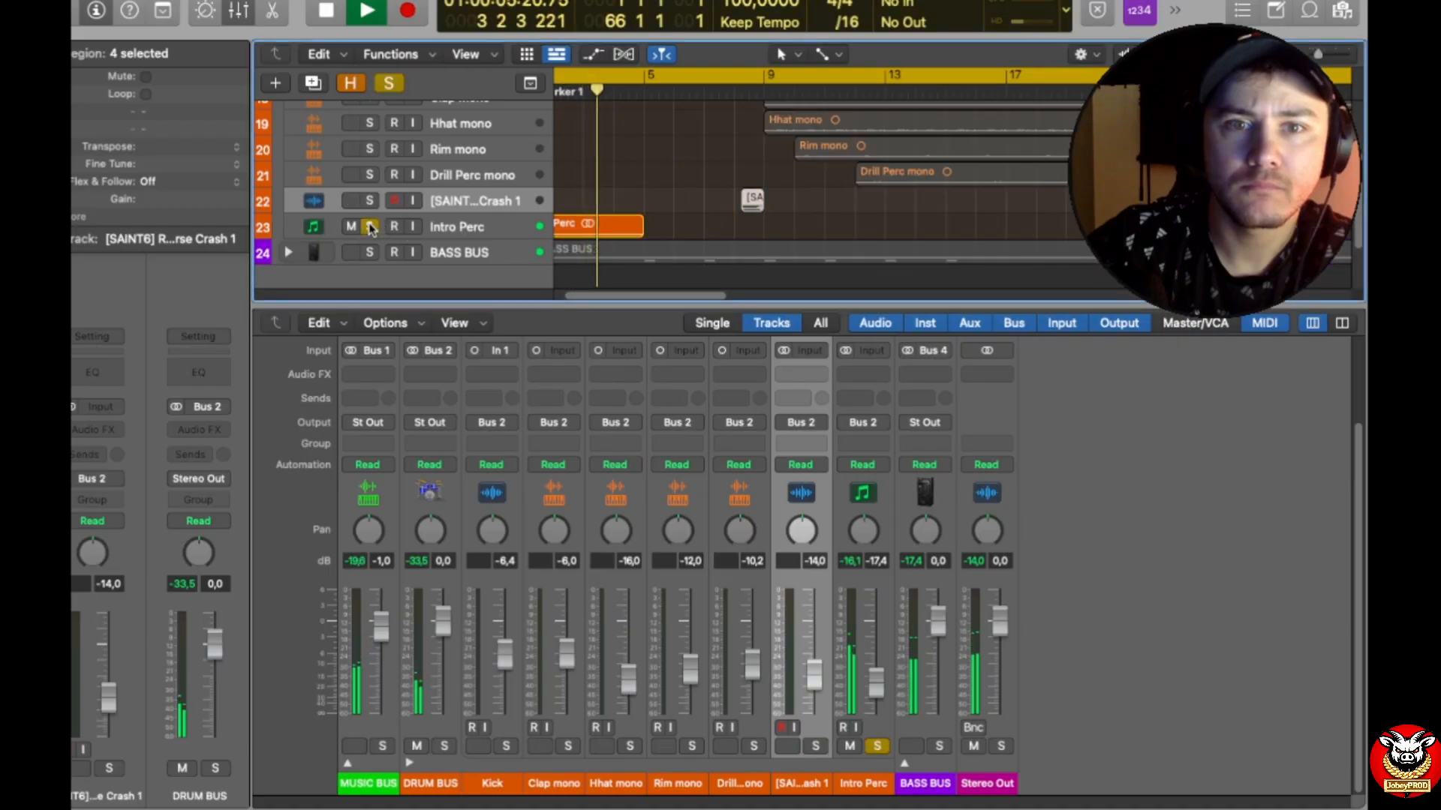
key("super+Down")
key("super+Down")
key("super+Down")
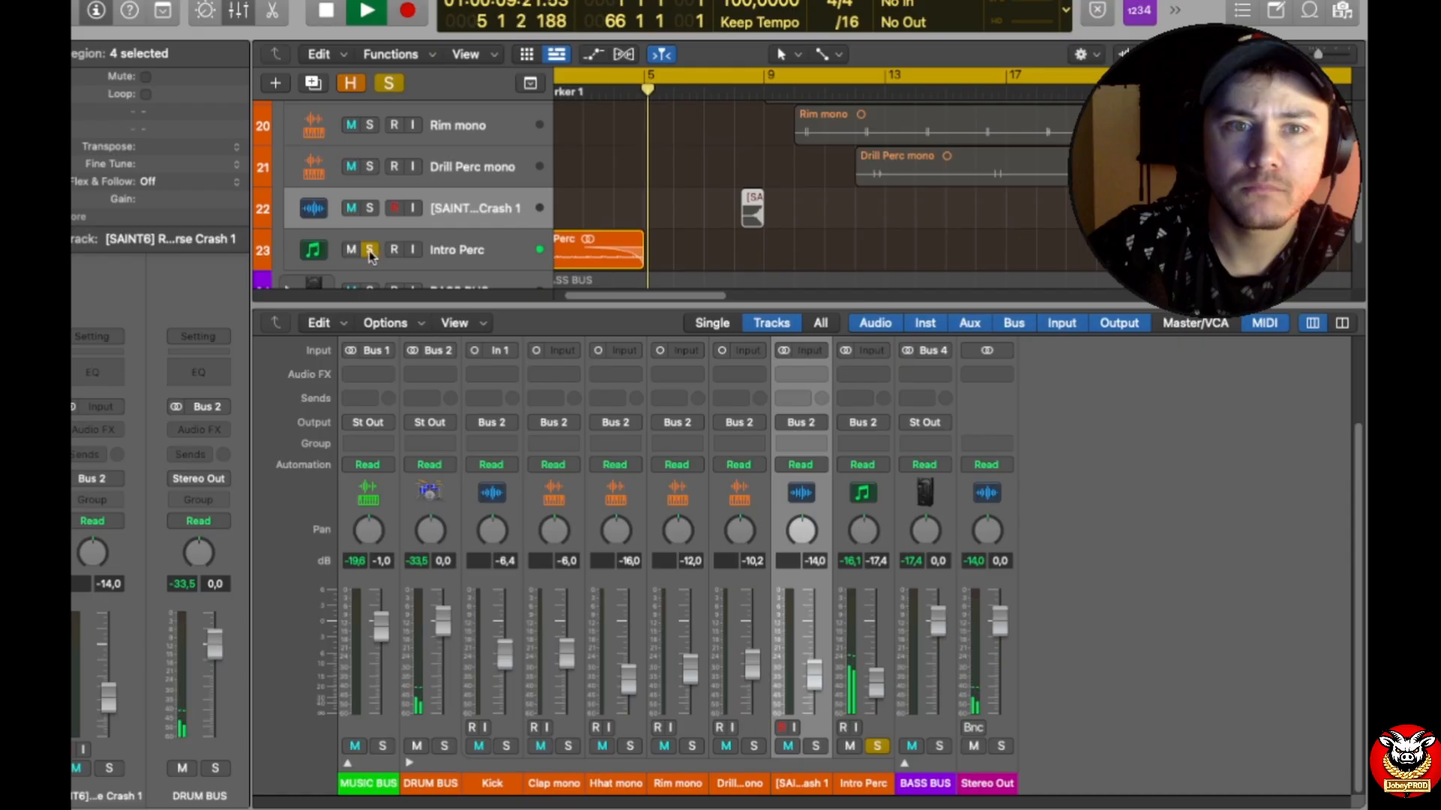
Step: Replay the song from the beginning with DRUM BUS soloed as well, audition Intro Perc, and stop playback
key("Return")
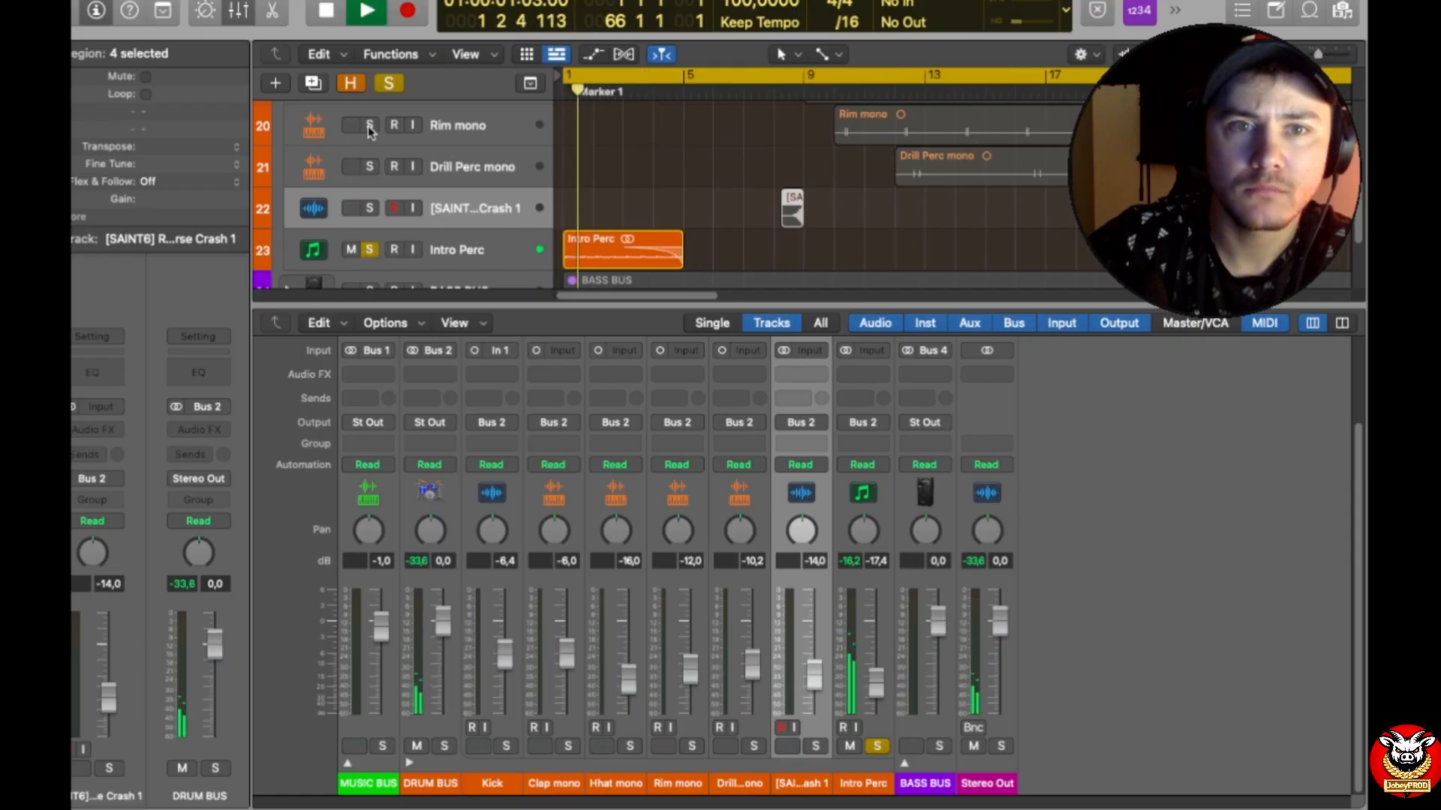
scroll(377, 142, "up", 5)
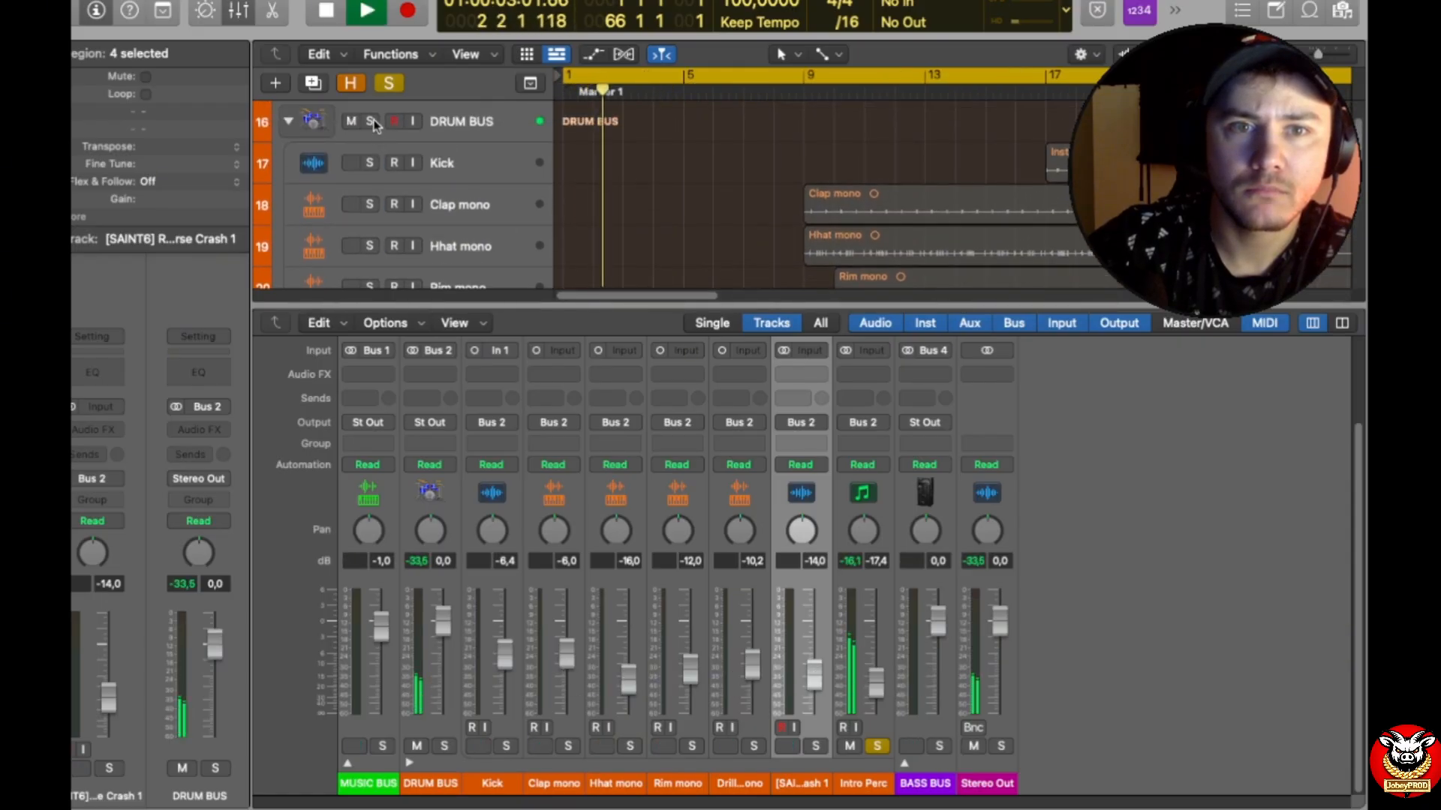
left_click(369, 104)
scroll(420, 165, "down", 5)
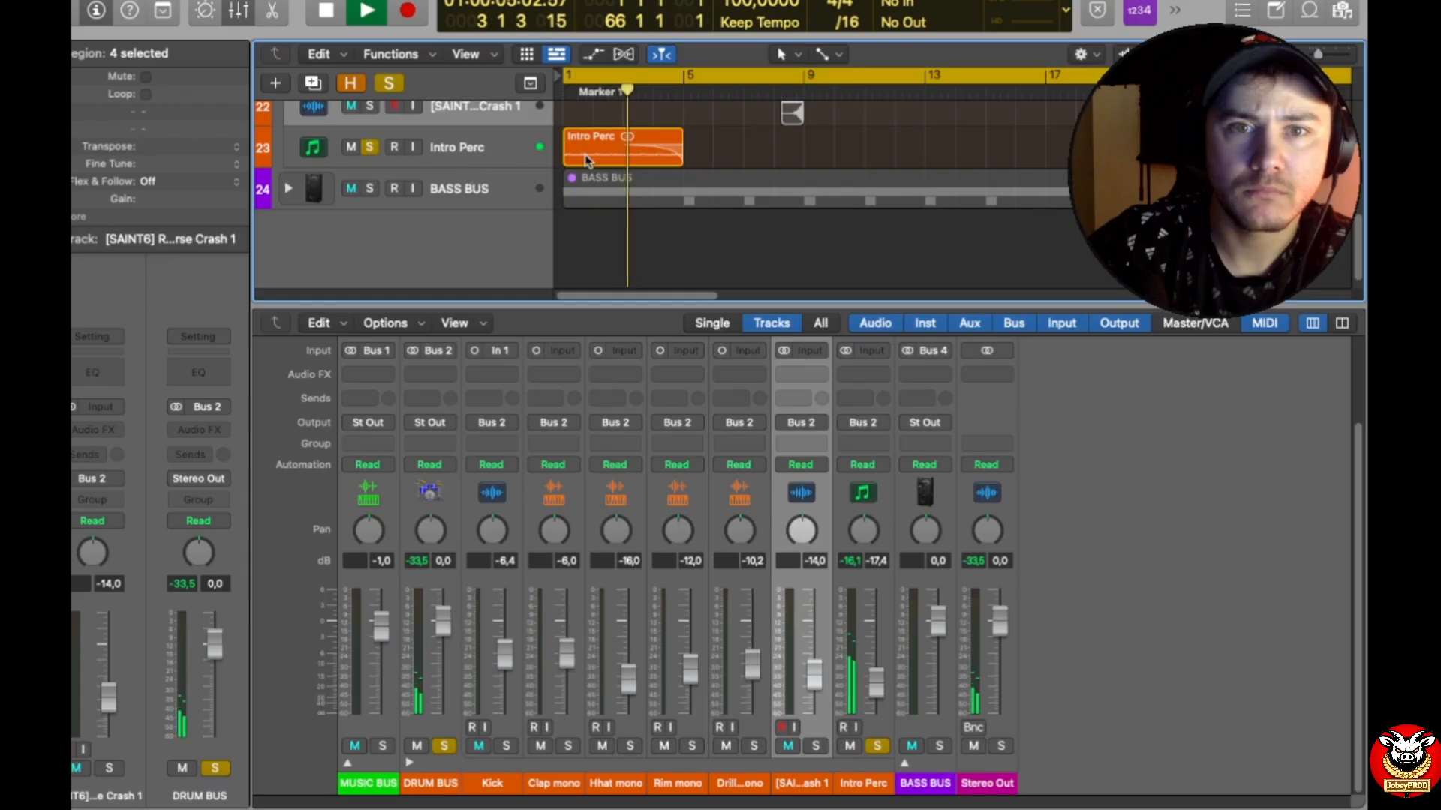
left_click(461, 159)
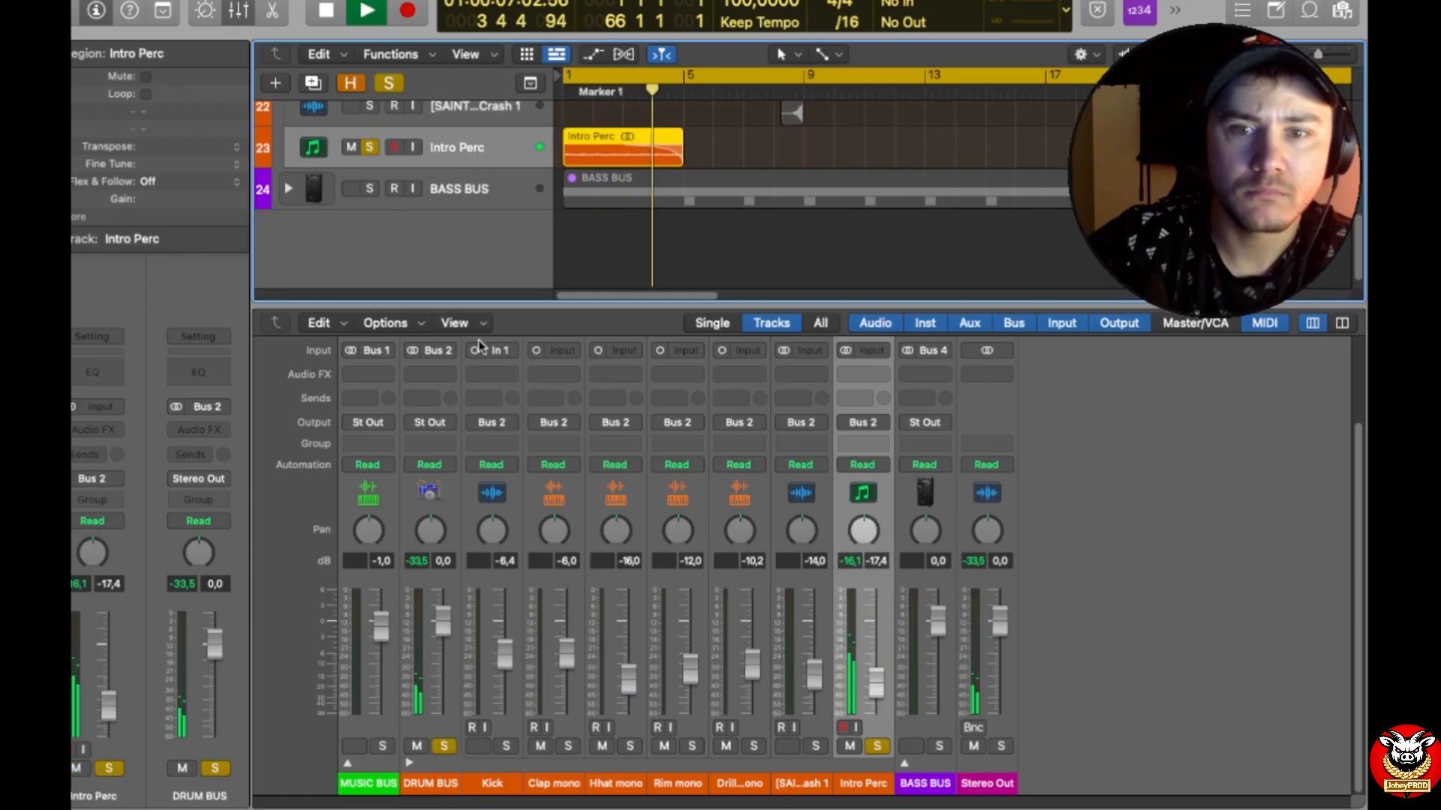
key("space")
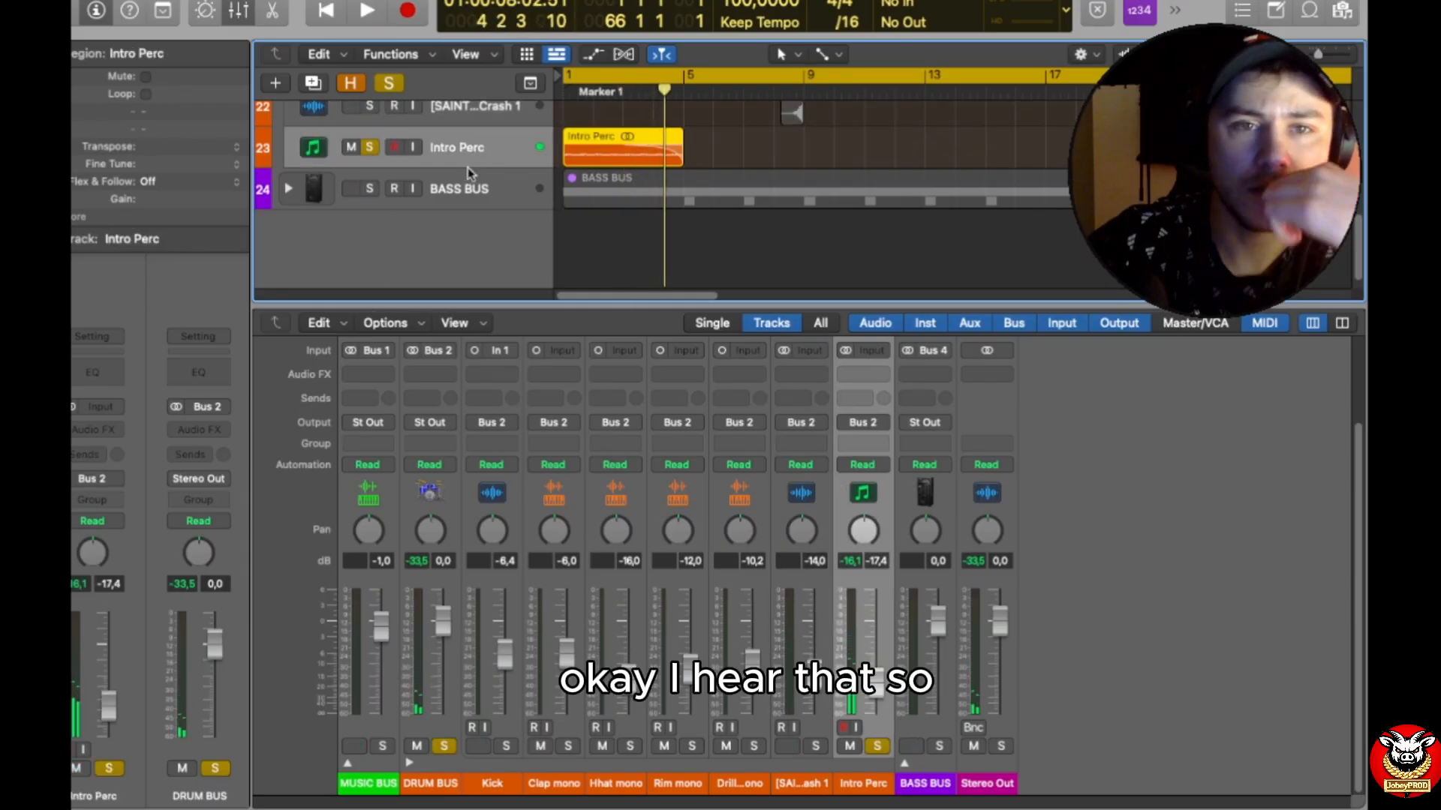
Step: Turn off the solo on Intro Perc and collapse the DRUM BUS stack
left_click(370, 147)
scroll(525, 220, "up", 1)
scroll(518, 217, "up", 3)
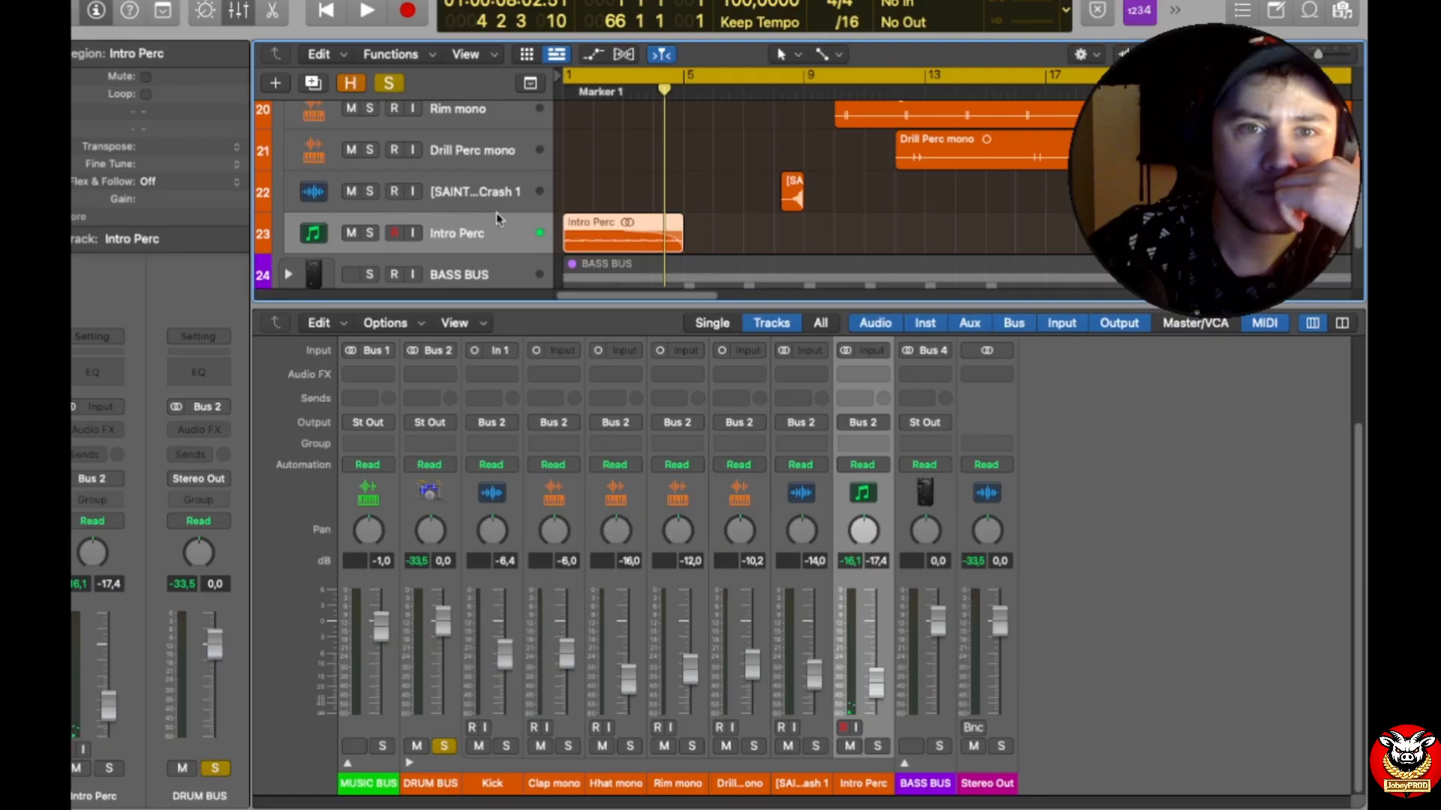
scroll(525, 216, "up", 5)
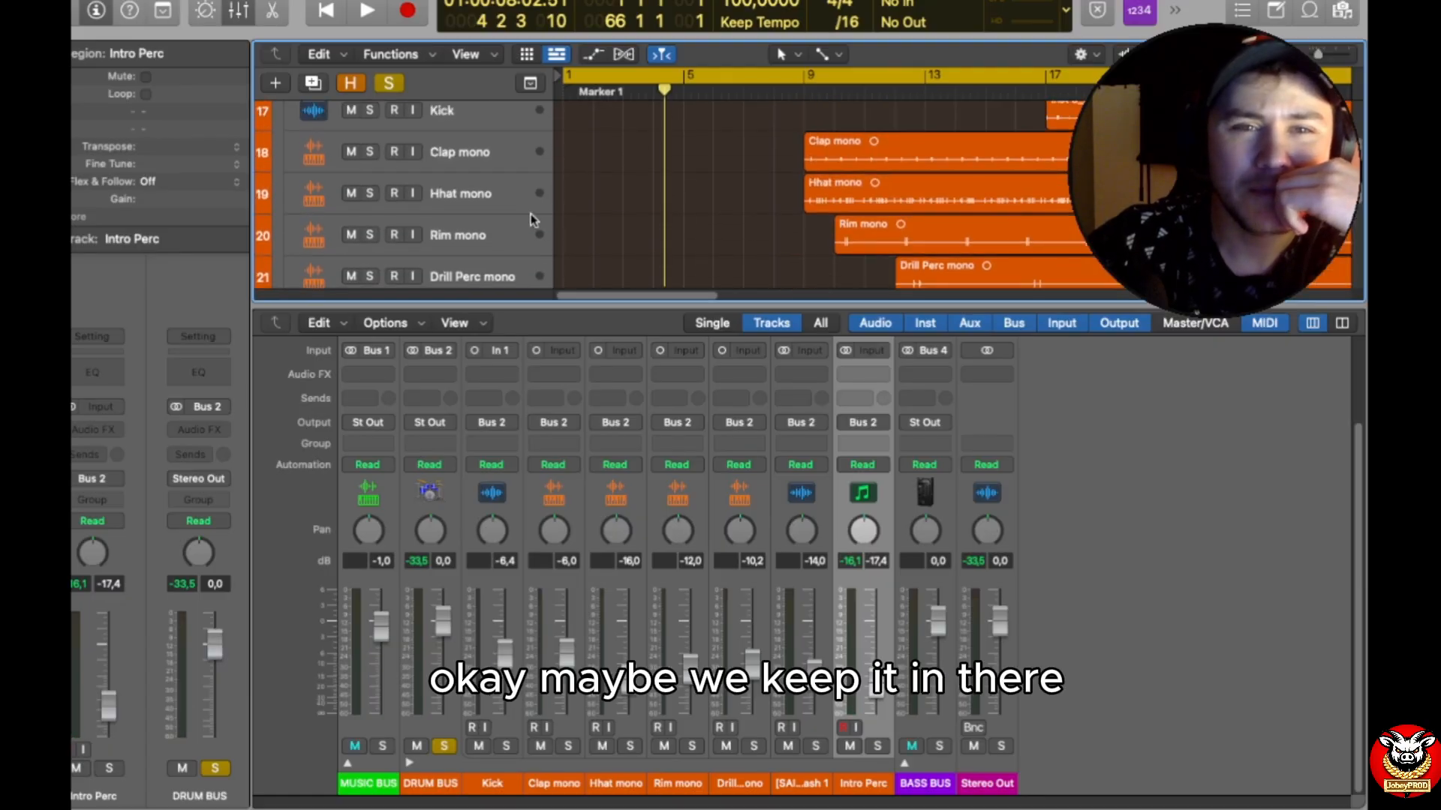
left_click(289, 163)
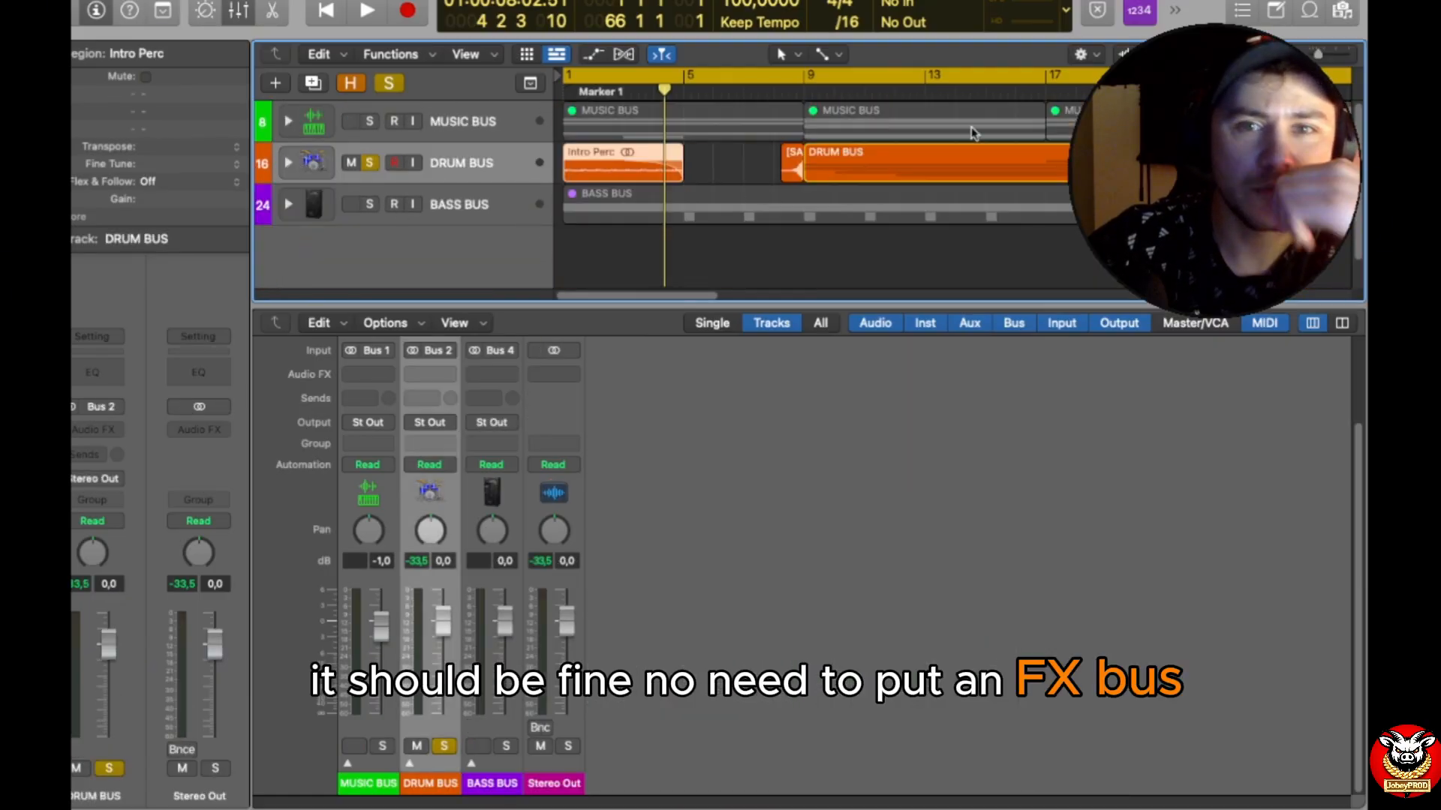
Step: Clear all remaining solos, play the full song from the beginning, and give the arrangement area more height above the mixer
left_click(397, 85)
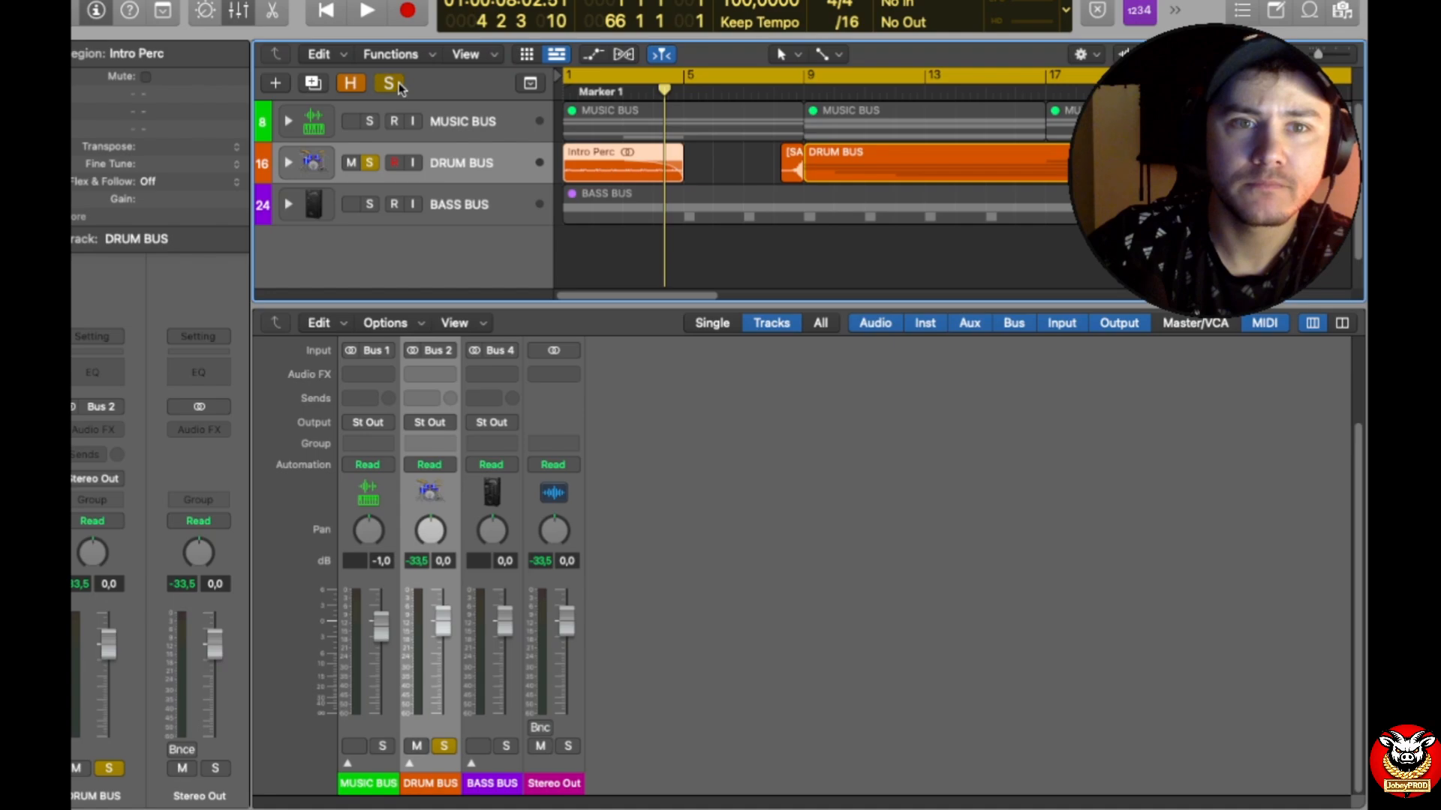
key("Return")
key("space")
left_click_drag(811, 308, 805, 429)
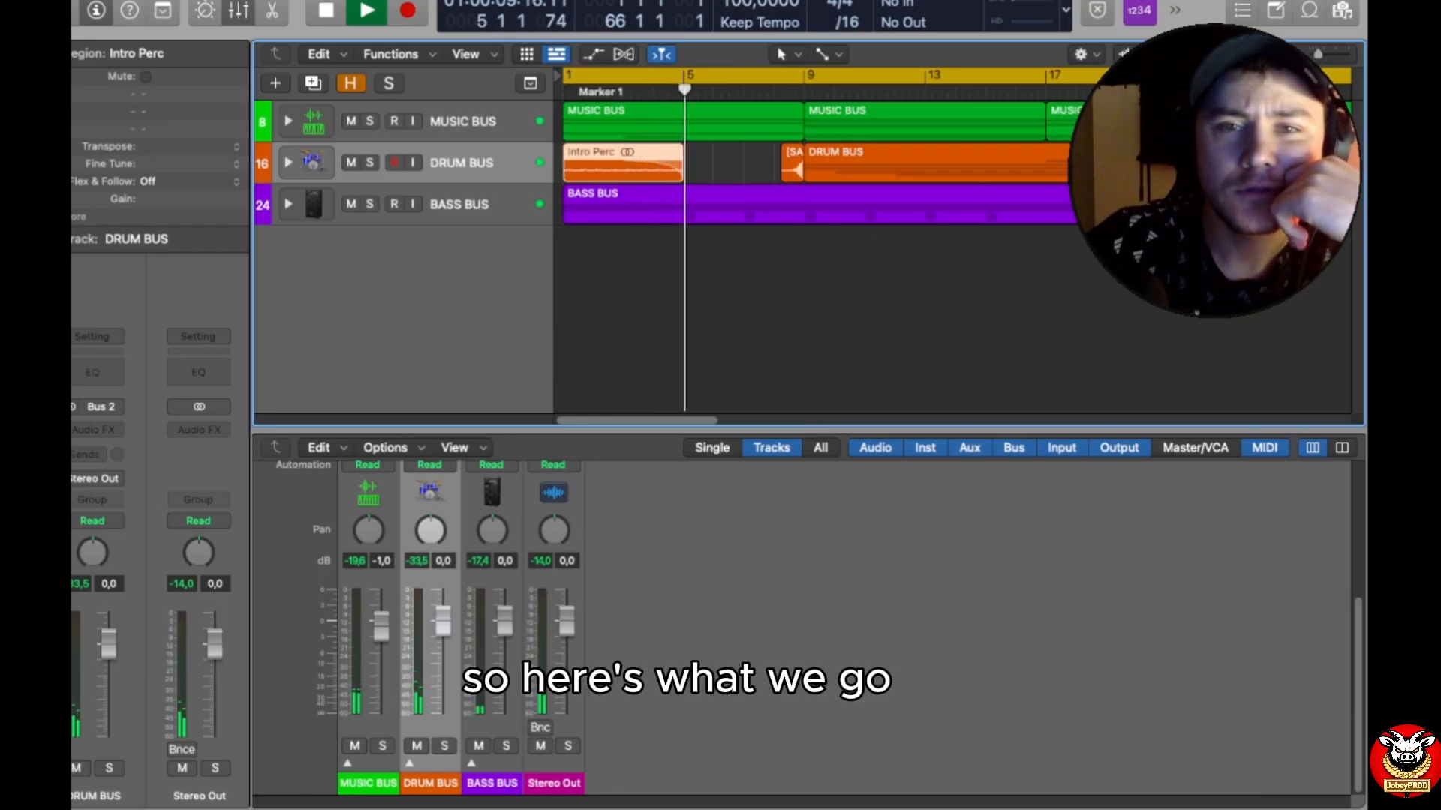
Step: Expand the MUSIC BUS, DRUM BUS and BASS BUS stacks to show all of their tracks across the whole song
left_click(1235, 54)
left_click_drag(1235, 54, 1219, 54)
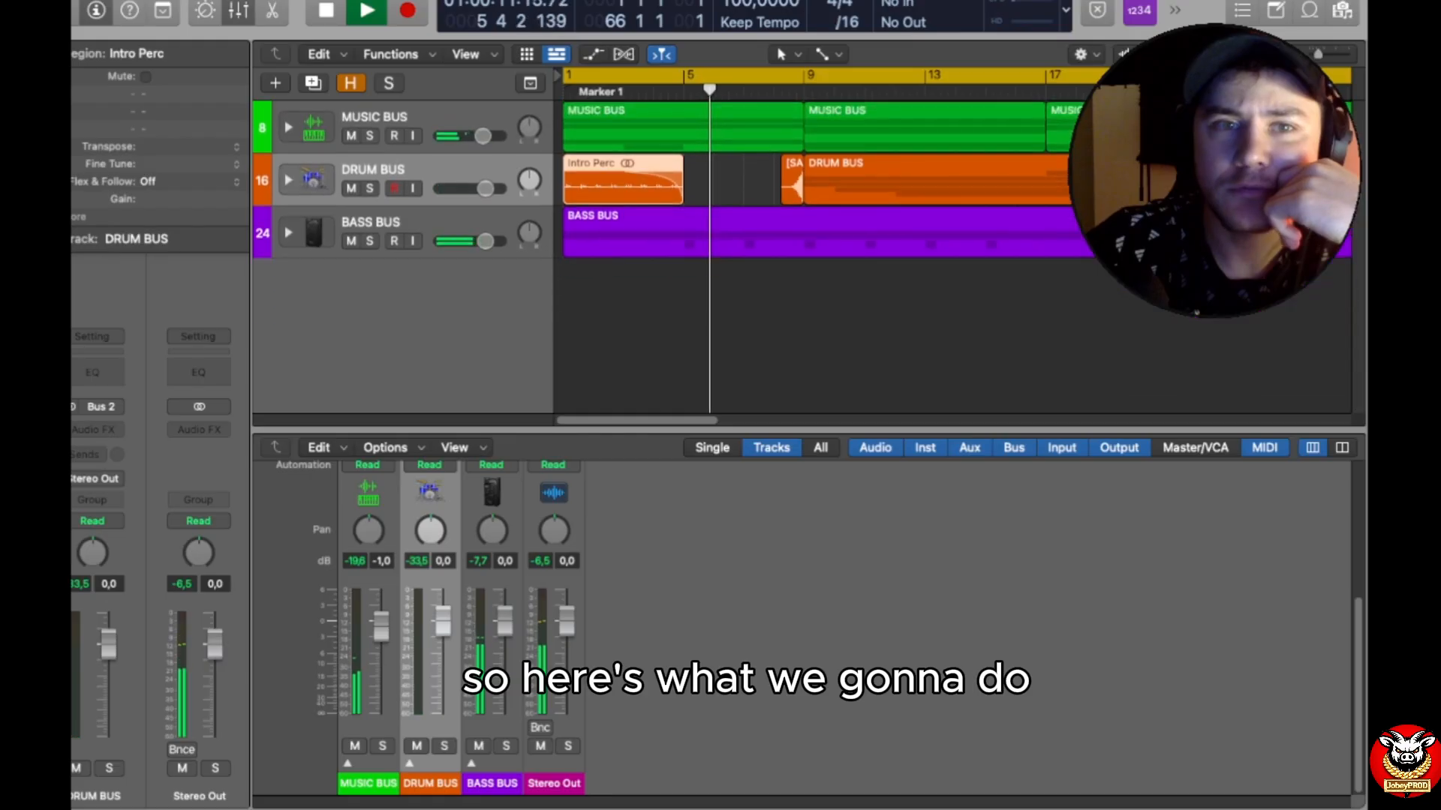
left_click(288, 128)
scroll(294, 227, "down", 4)
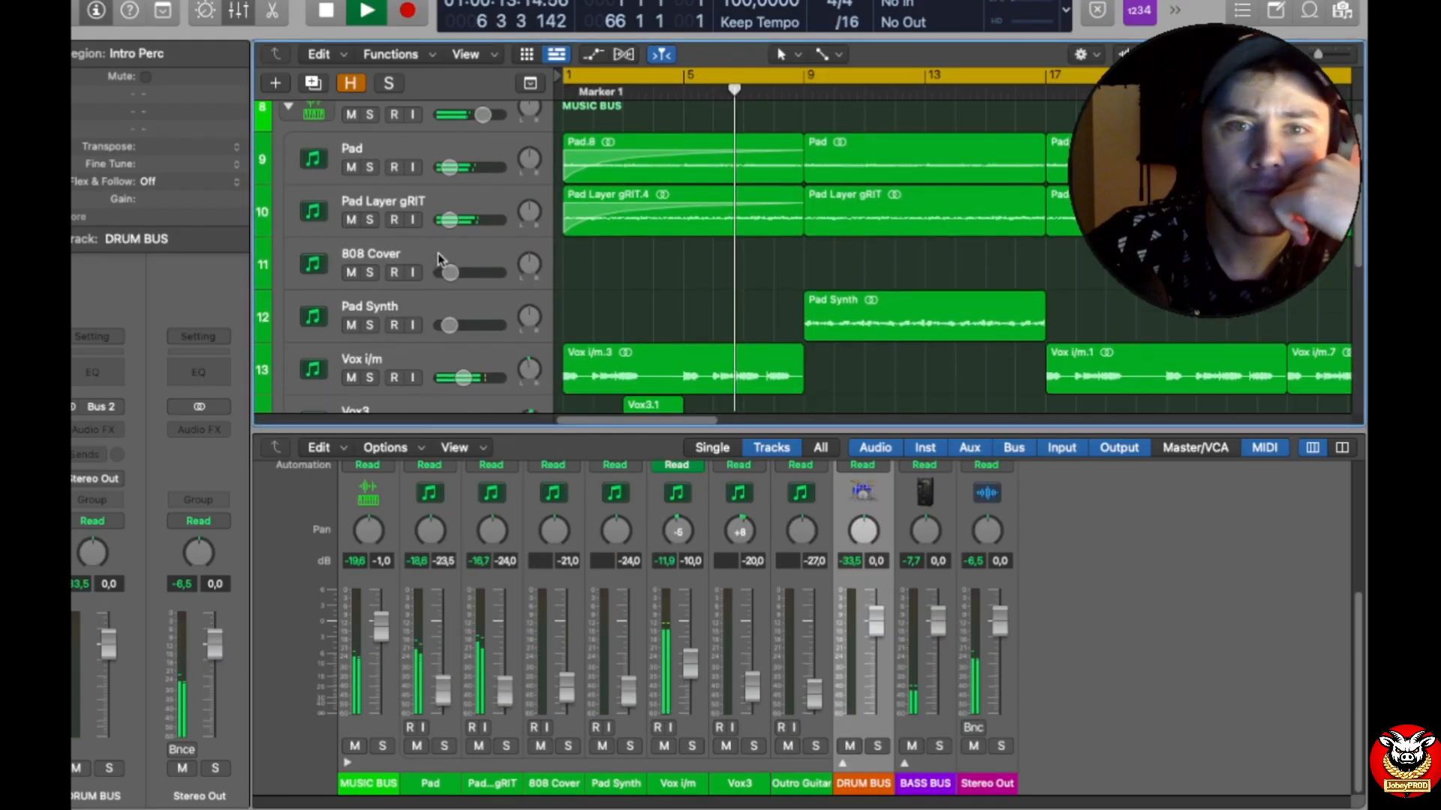
left_click_drag(1229, 54, 1219, 54)
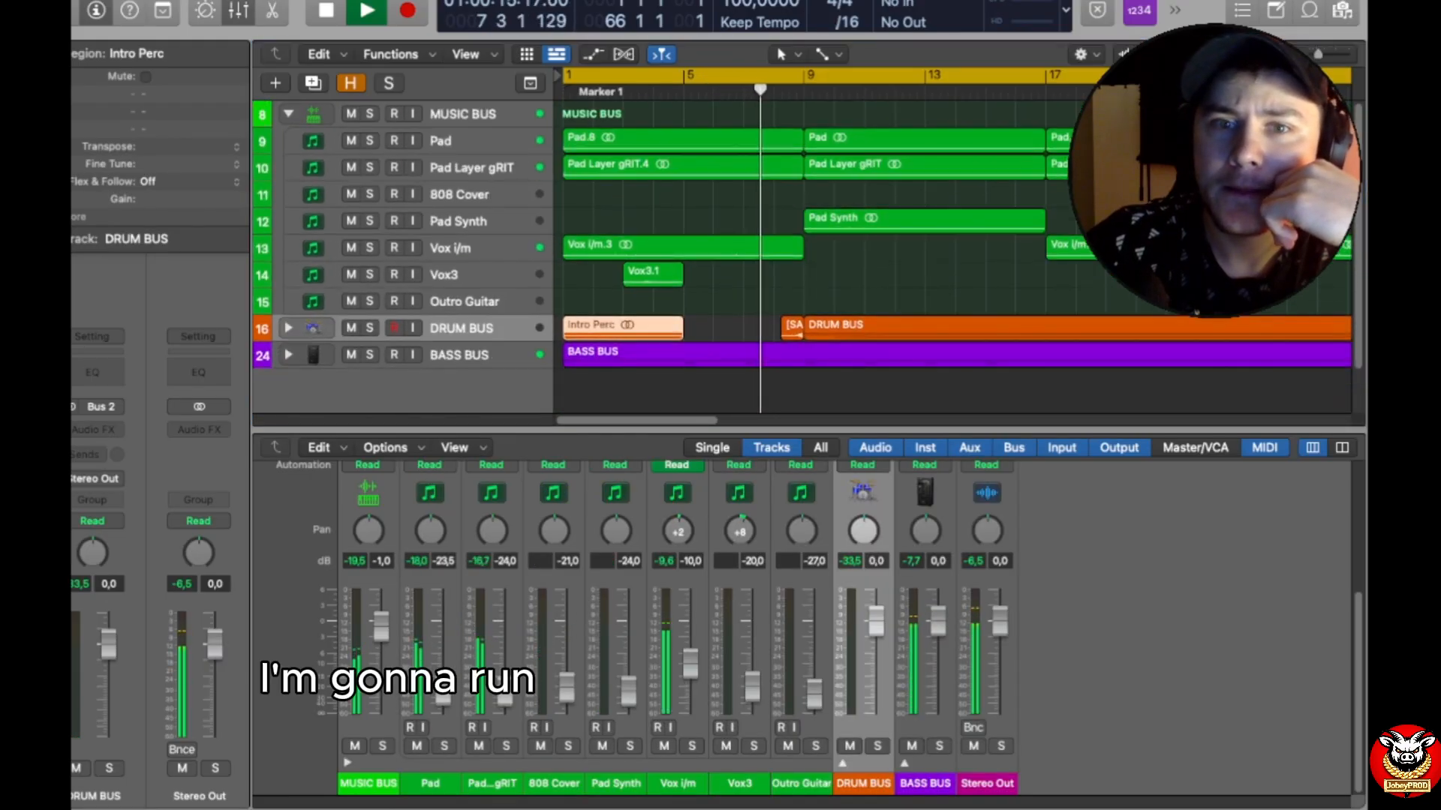
left_click_drag(1319, 54, 1313, 54)
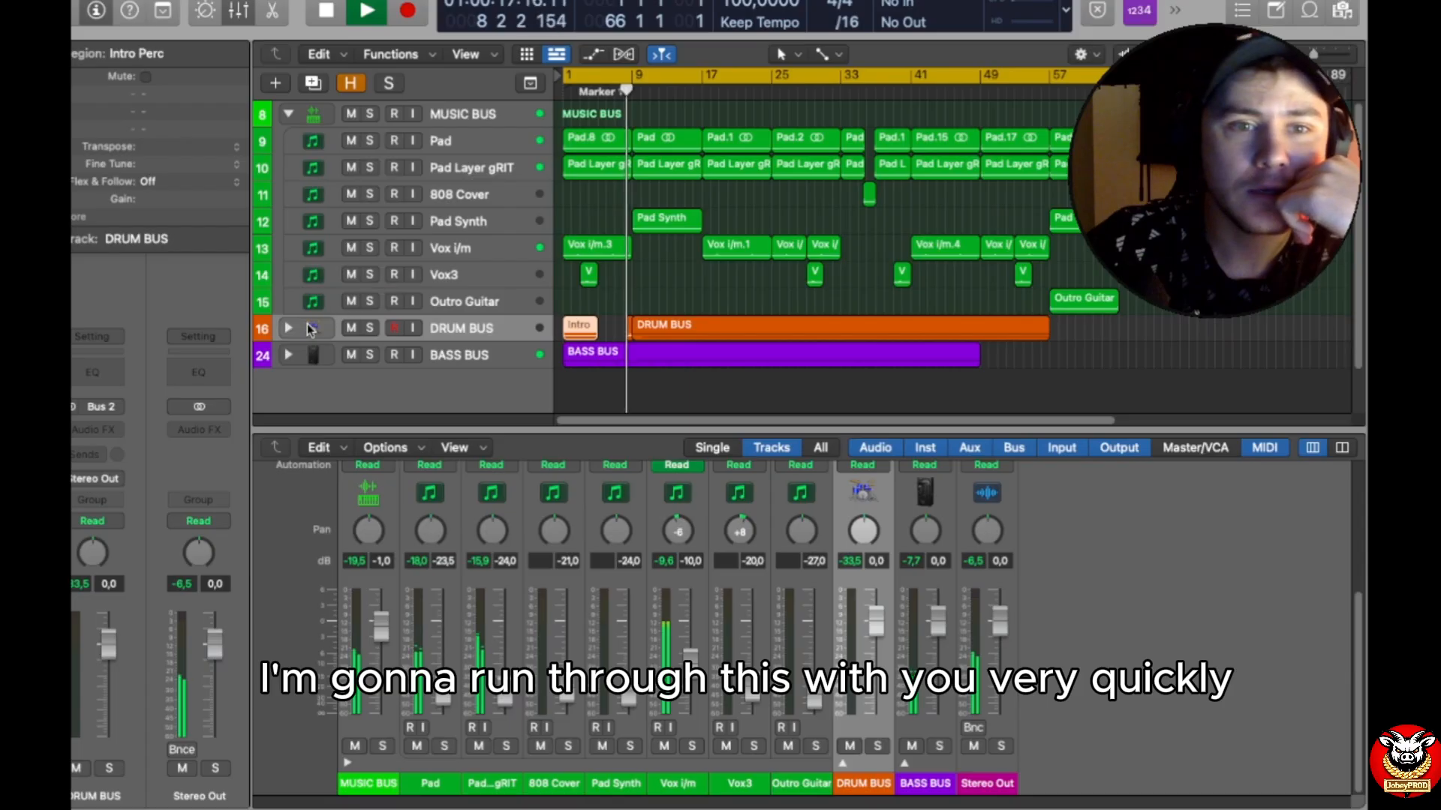
left_click(288, 328)
scroll(319, 343, "down", 3)
scroll(319, 343, "down", 3)
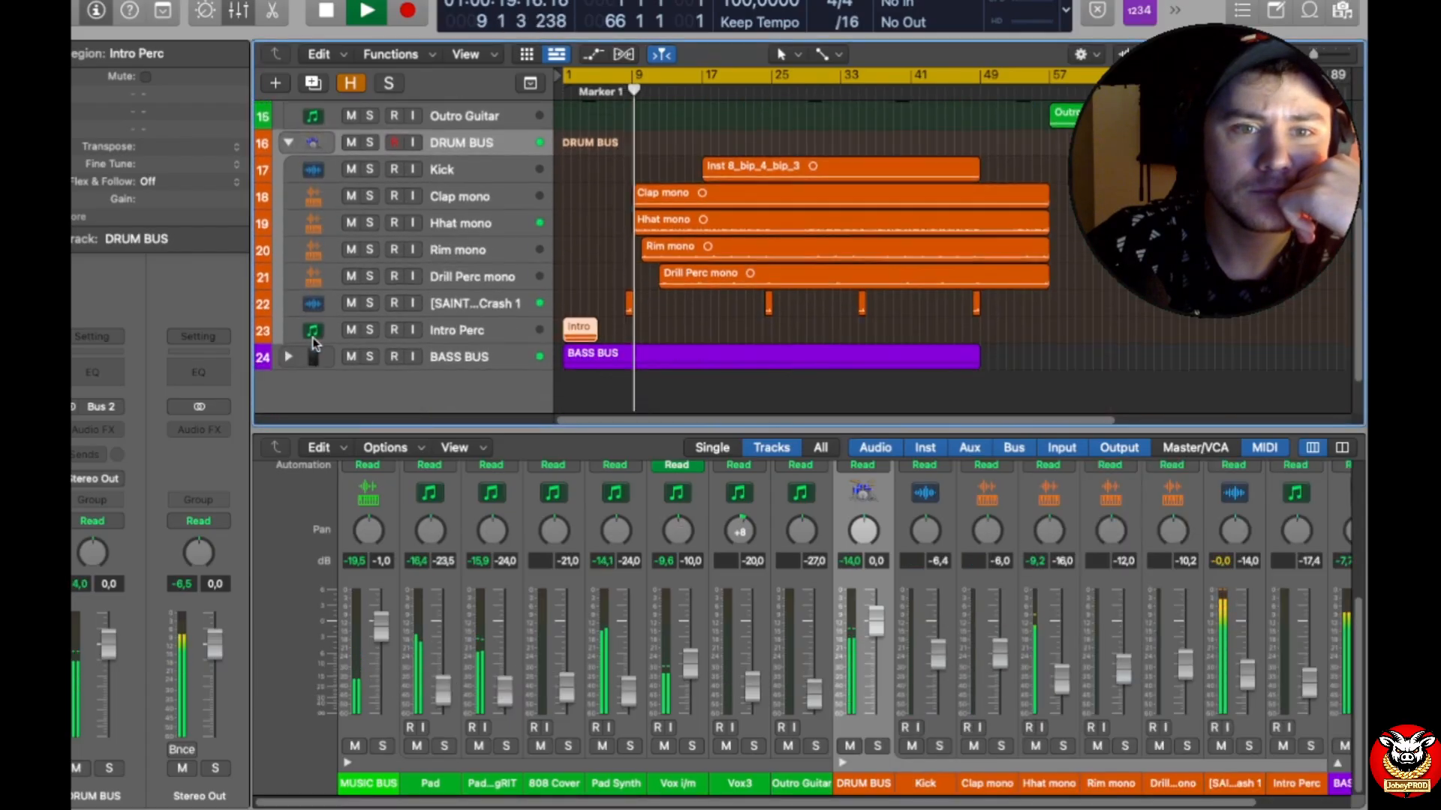
left_click(288, 341)
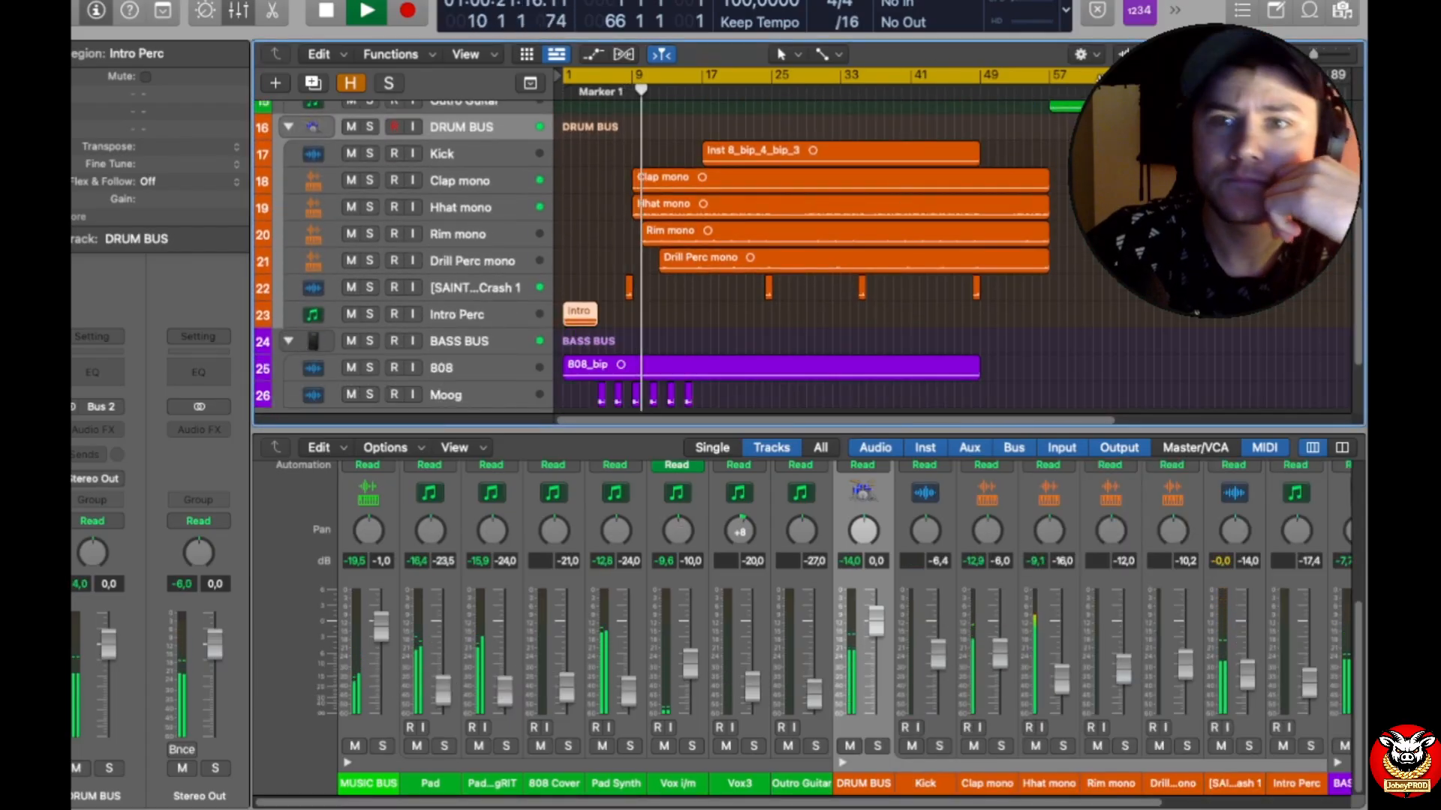
Step: Set the cycle range from bar 17 to bar 25, play that section briefly, and stop playback
left_click_drag(1128, 76, 731, 80)
key("space")
key("space")
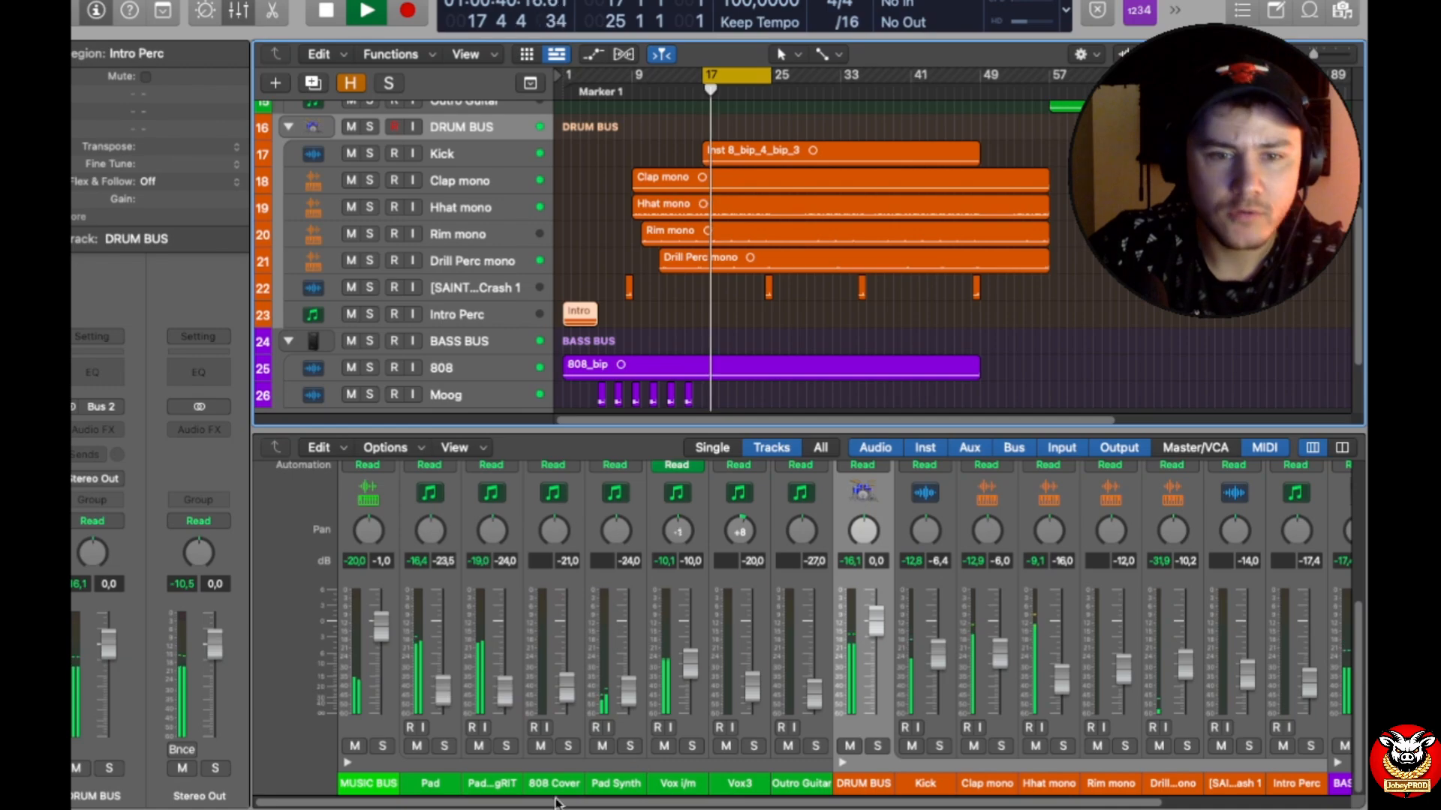
key("space")
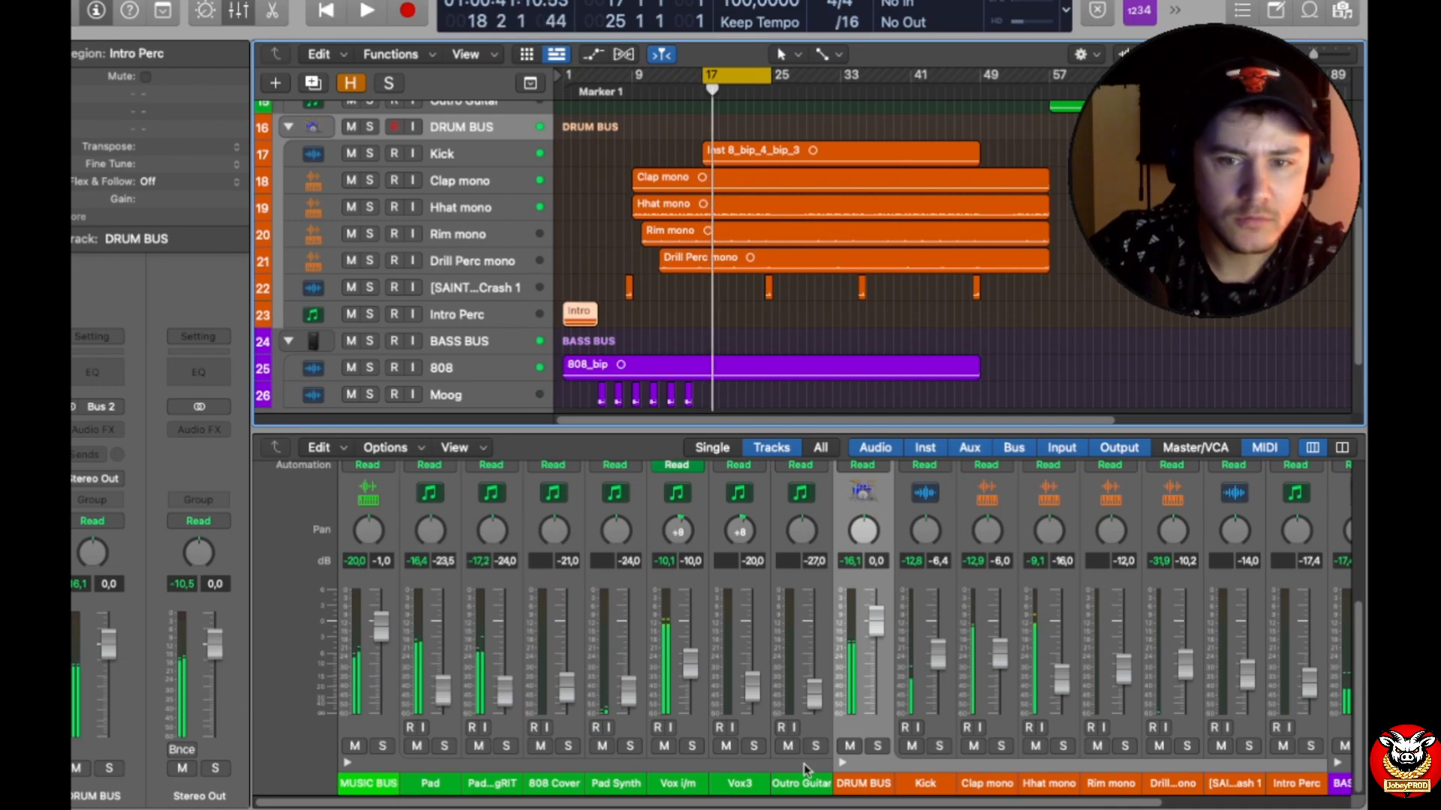
Step: Collapse the MUSIC BUS stack in the mixer and check the names of the Drill Perc mono and reverse crash channels
left_click(347, 763)
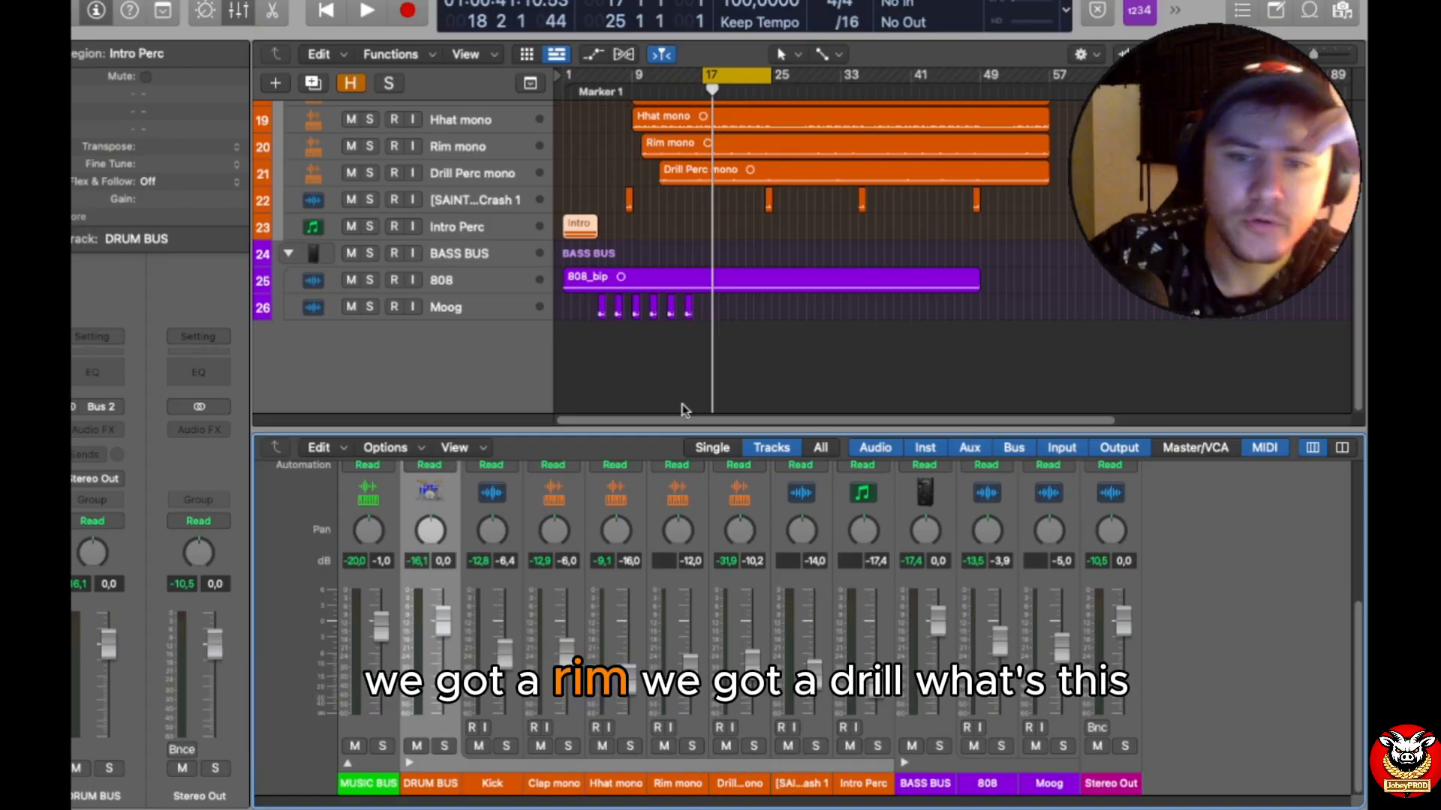
left_click(749, 784)
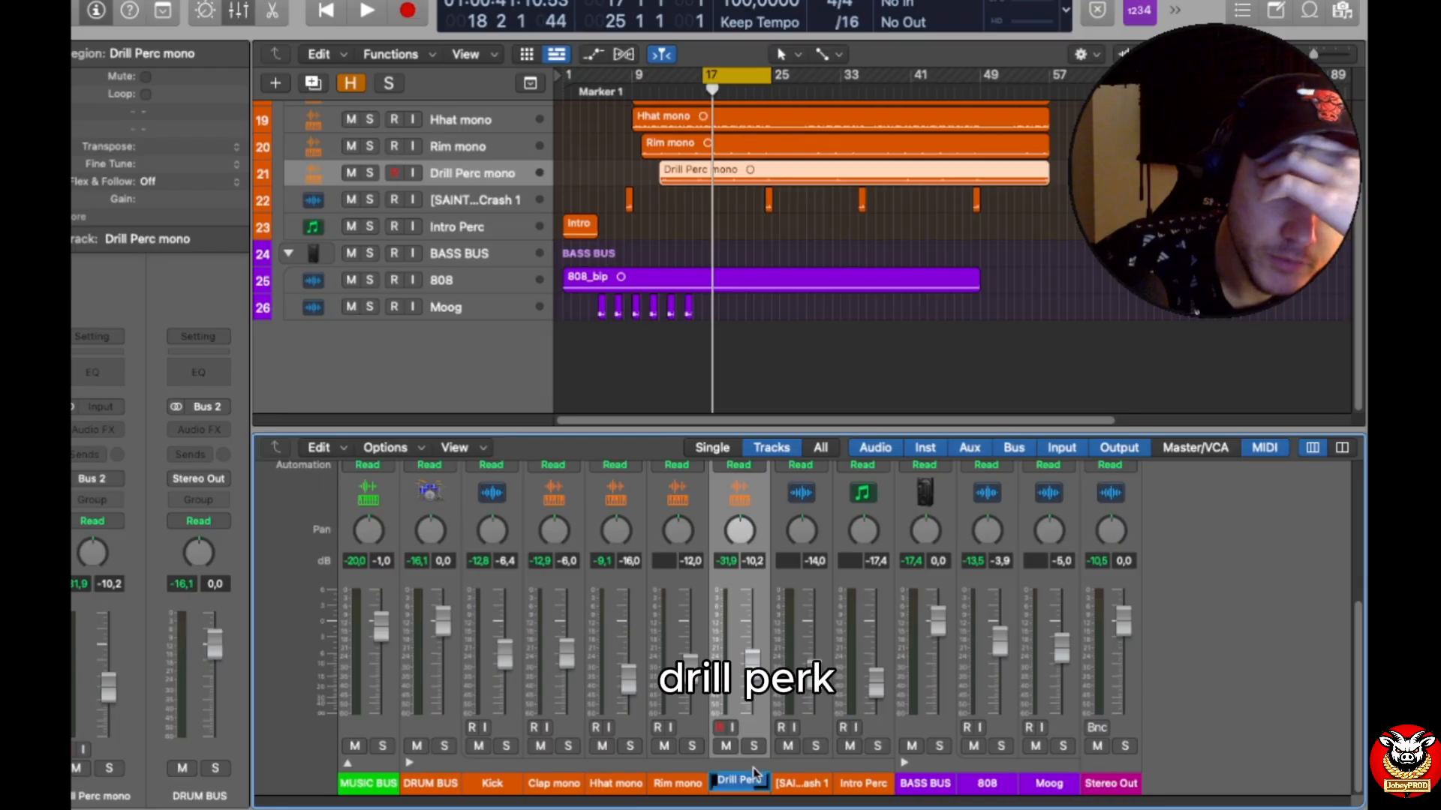
left_click(757, 765)
left_click(811, 783)
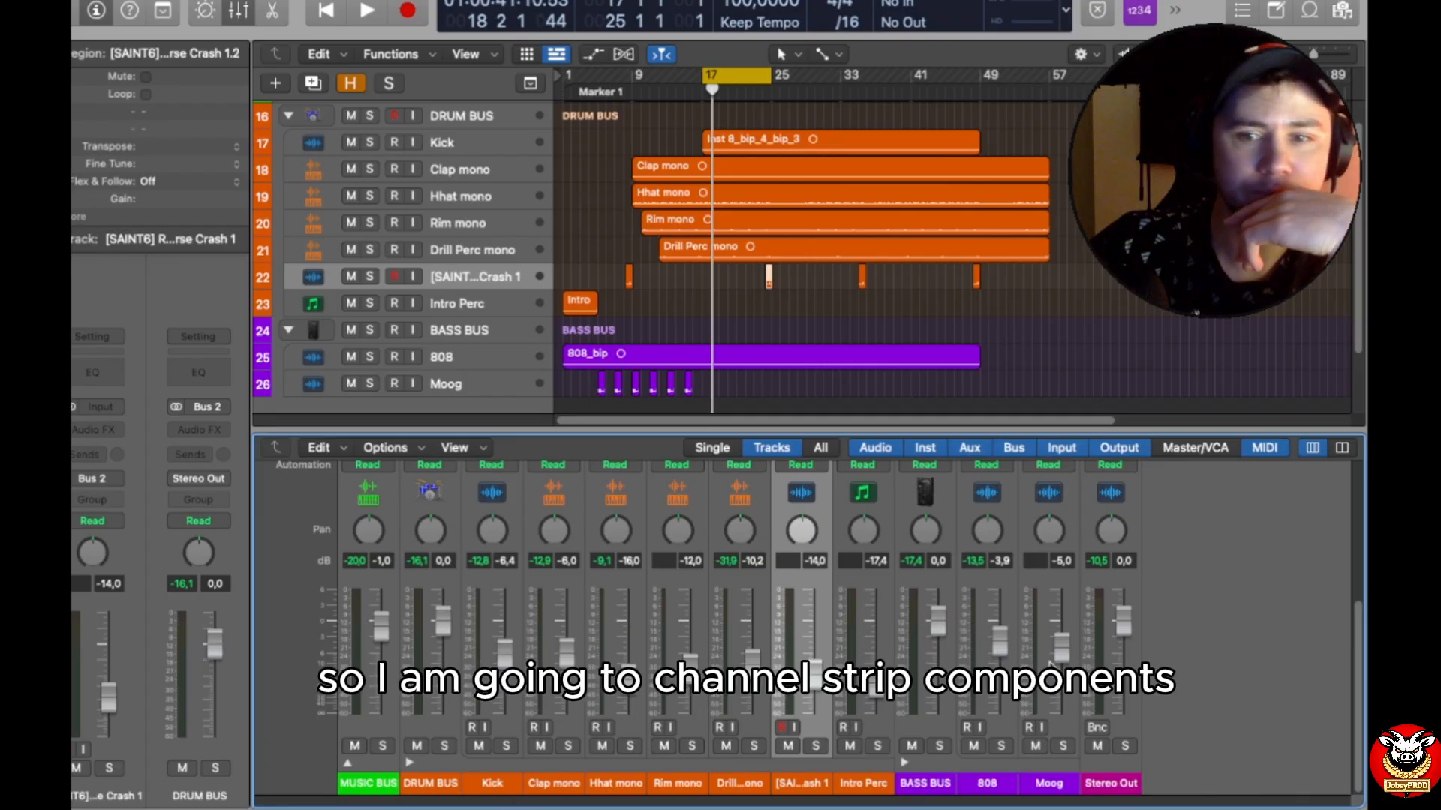
Step: Show the Track Notes component on the mixer's channel strips
right_click(636, 773)
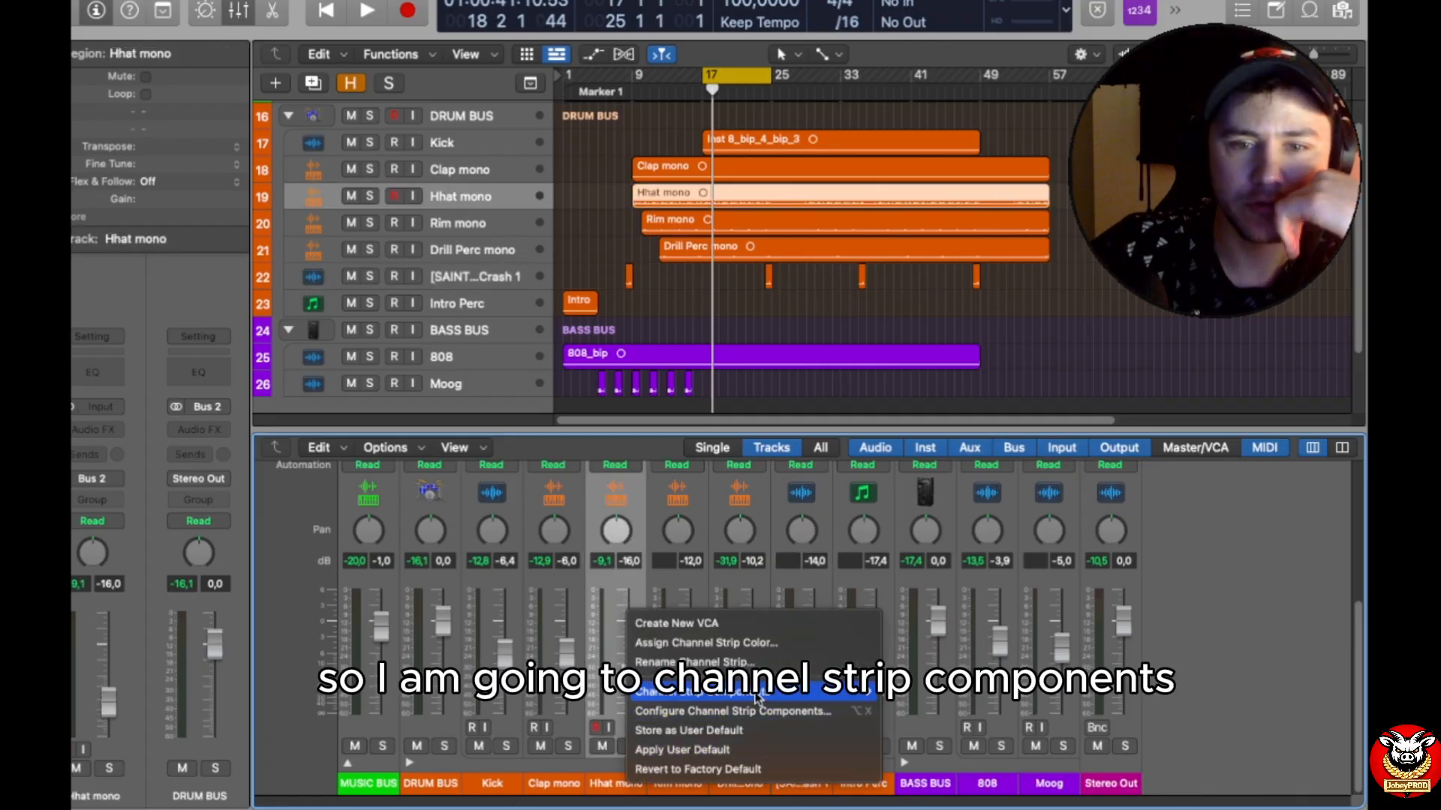
mouse_move(750, 691)
left_click(928, 791)
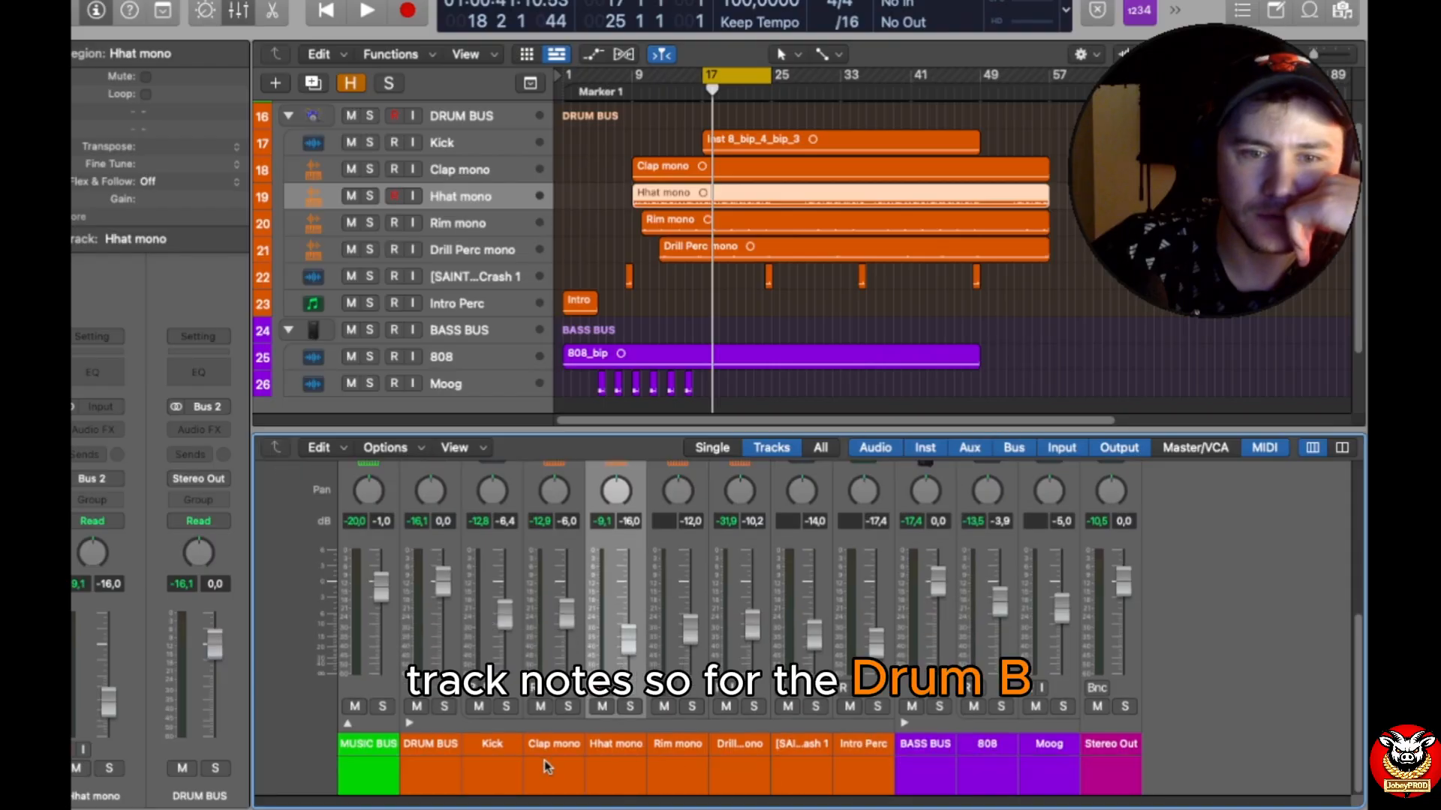
Step: Enter the track note "-8 dB" on the DRUM BUS channel strip
double_click(435, 760)
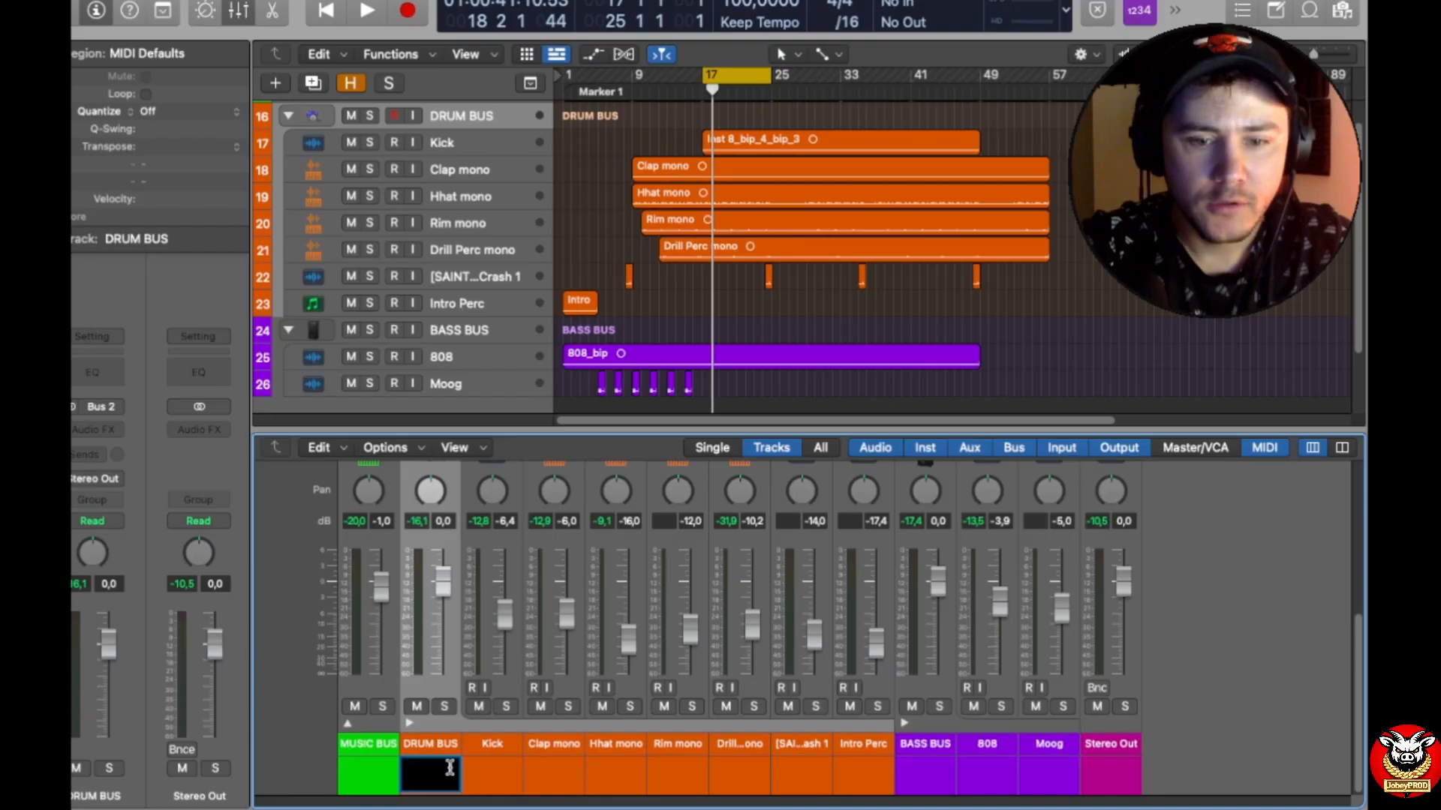
type("8 dB")
key("Return")
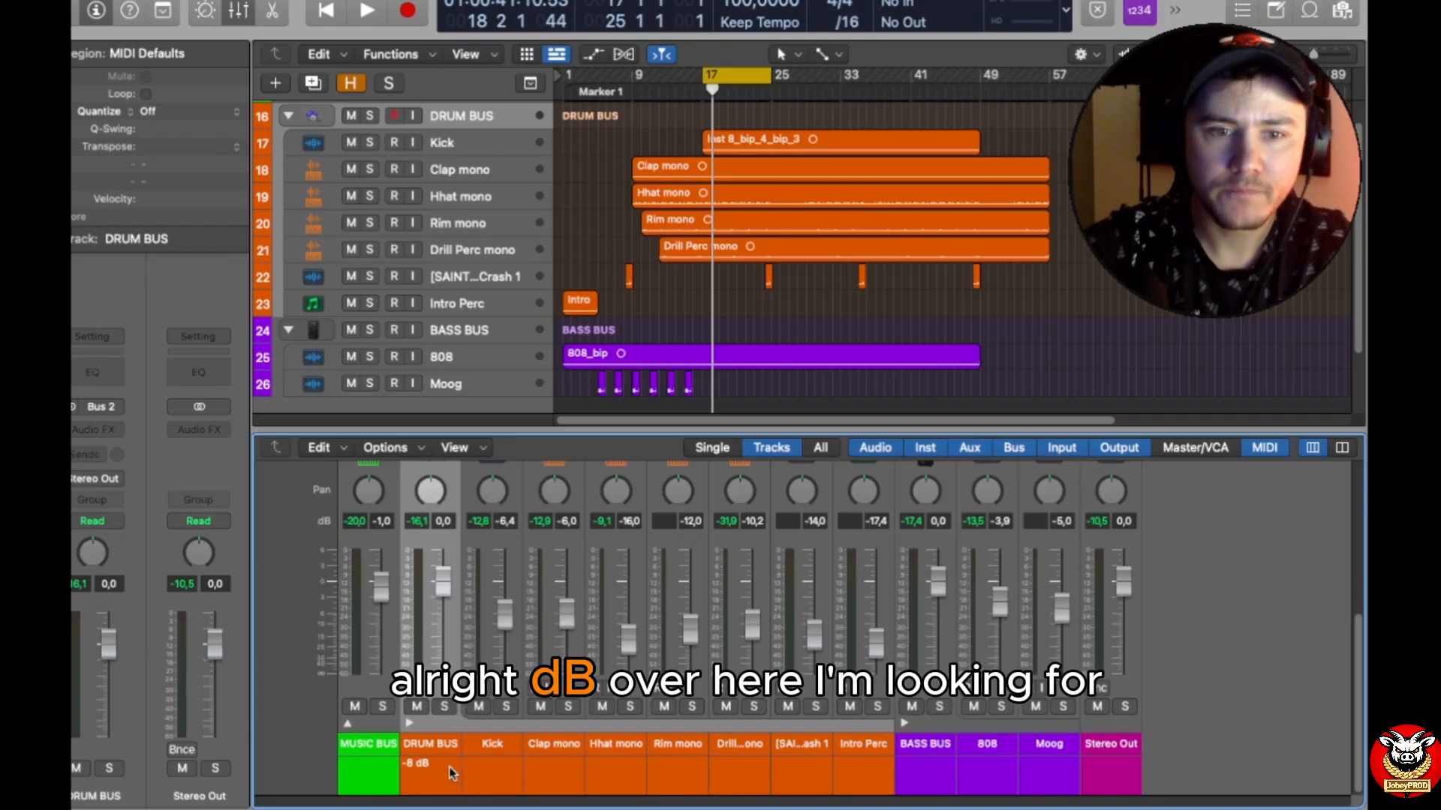
Step: Enter the track note "-8dB" on the Kick channel strip
double_click(484, 765)
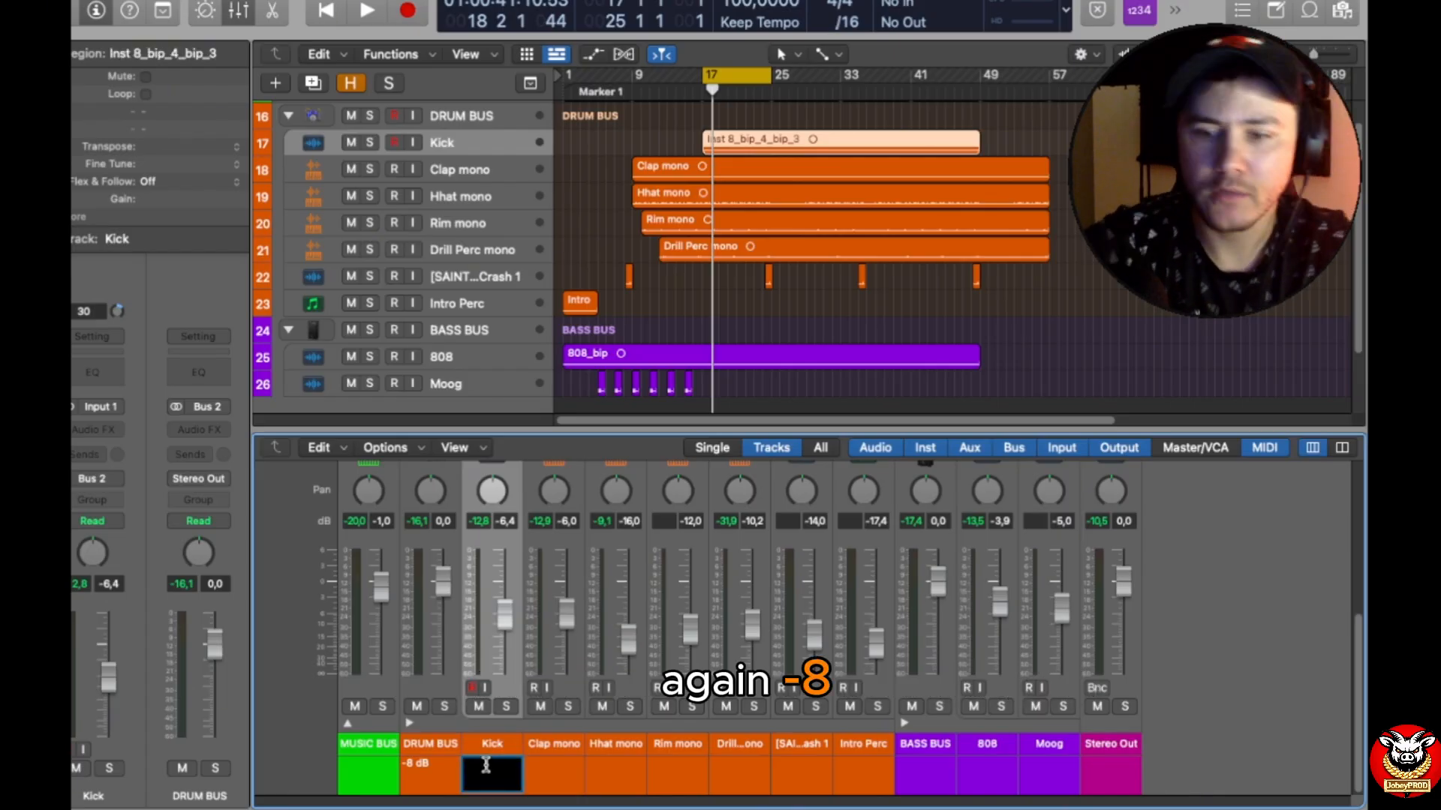
type("-8")
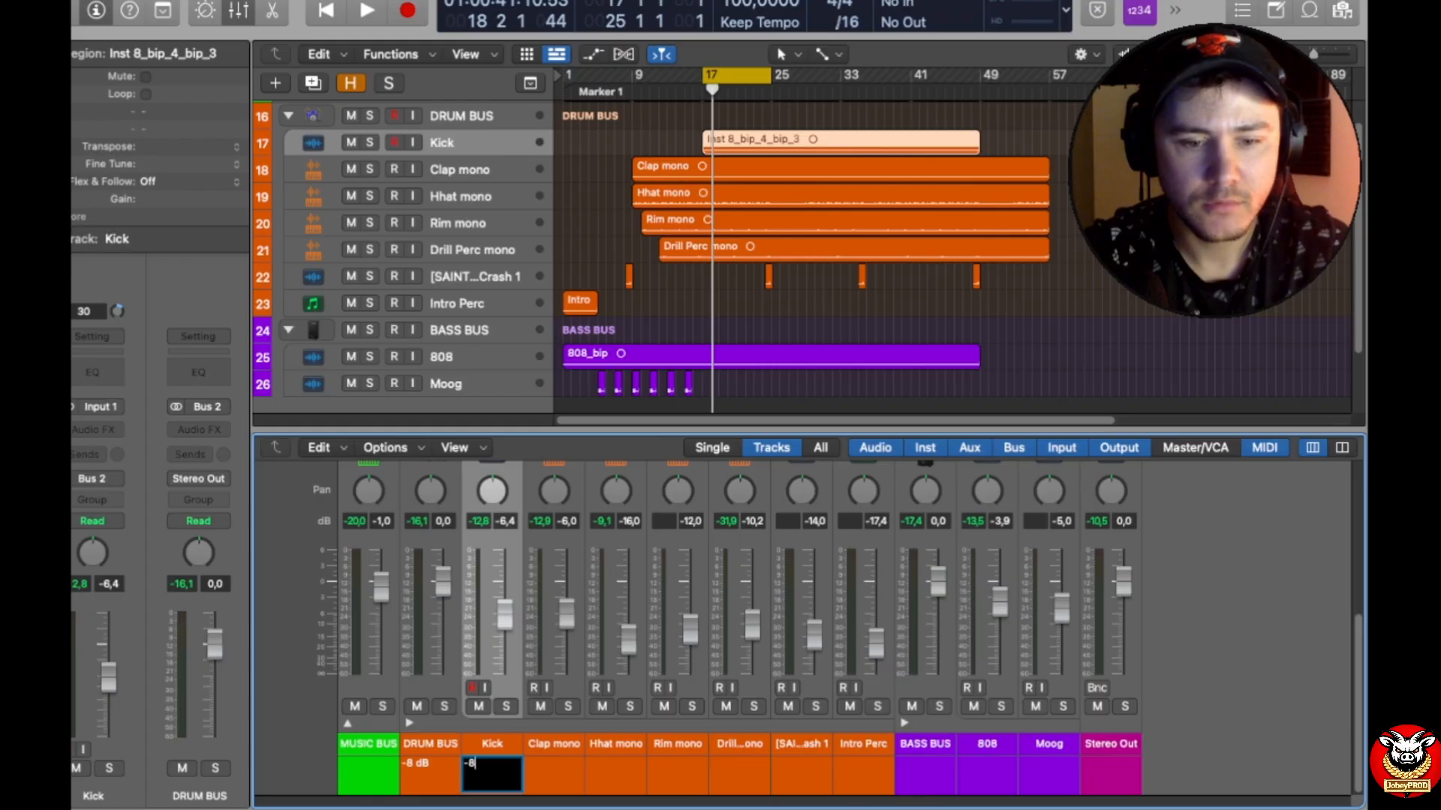
type("dB")
key("Return")
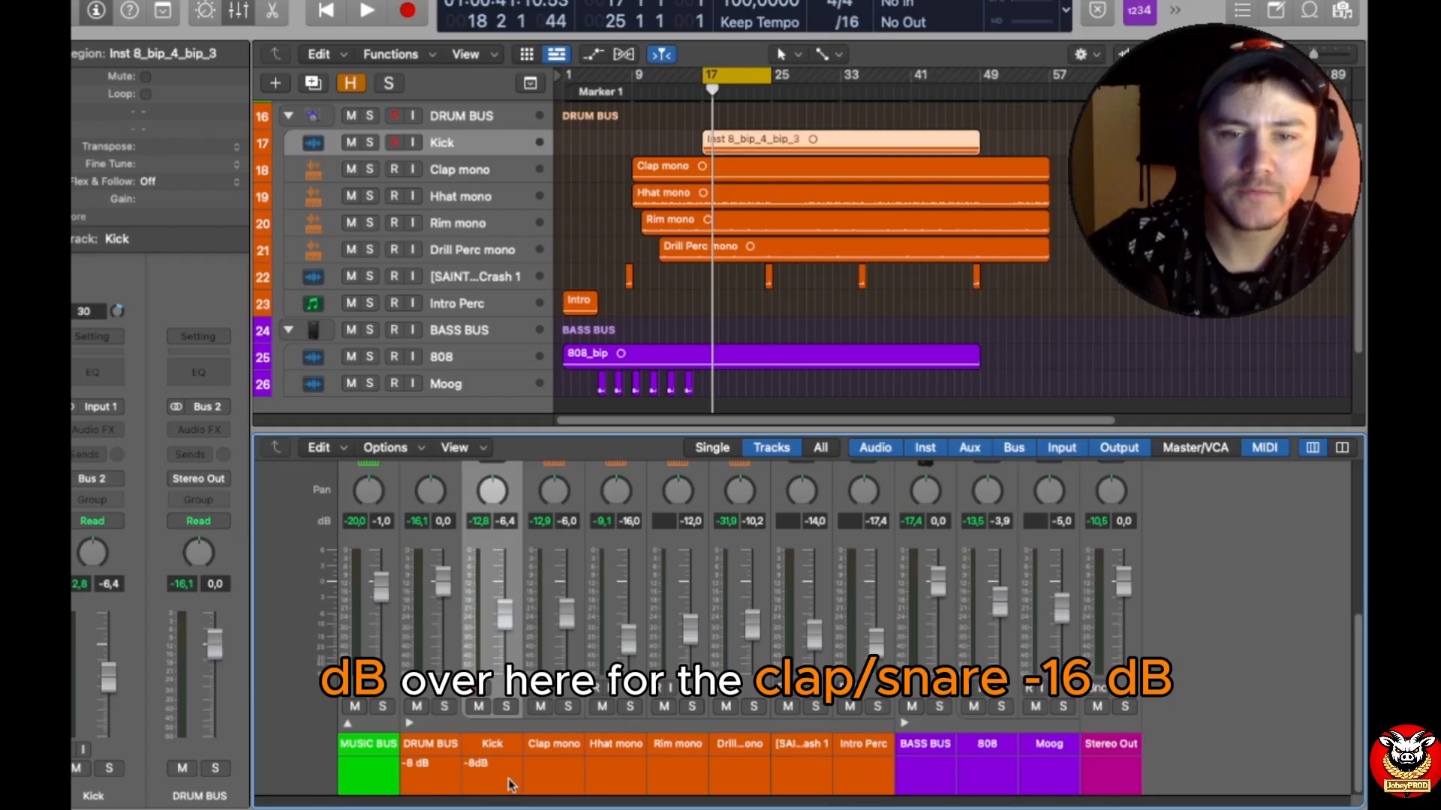
Step: Enter the track note "-16dB" on the Clap mono channel strip
double_click(537, 786)
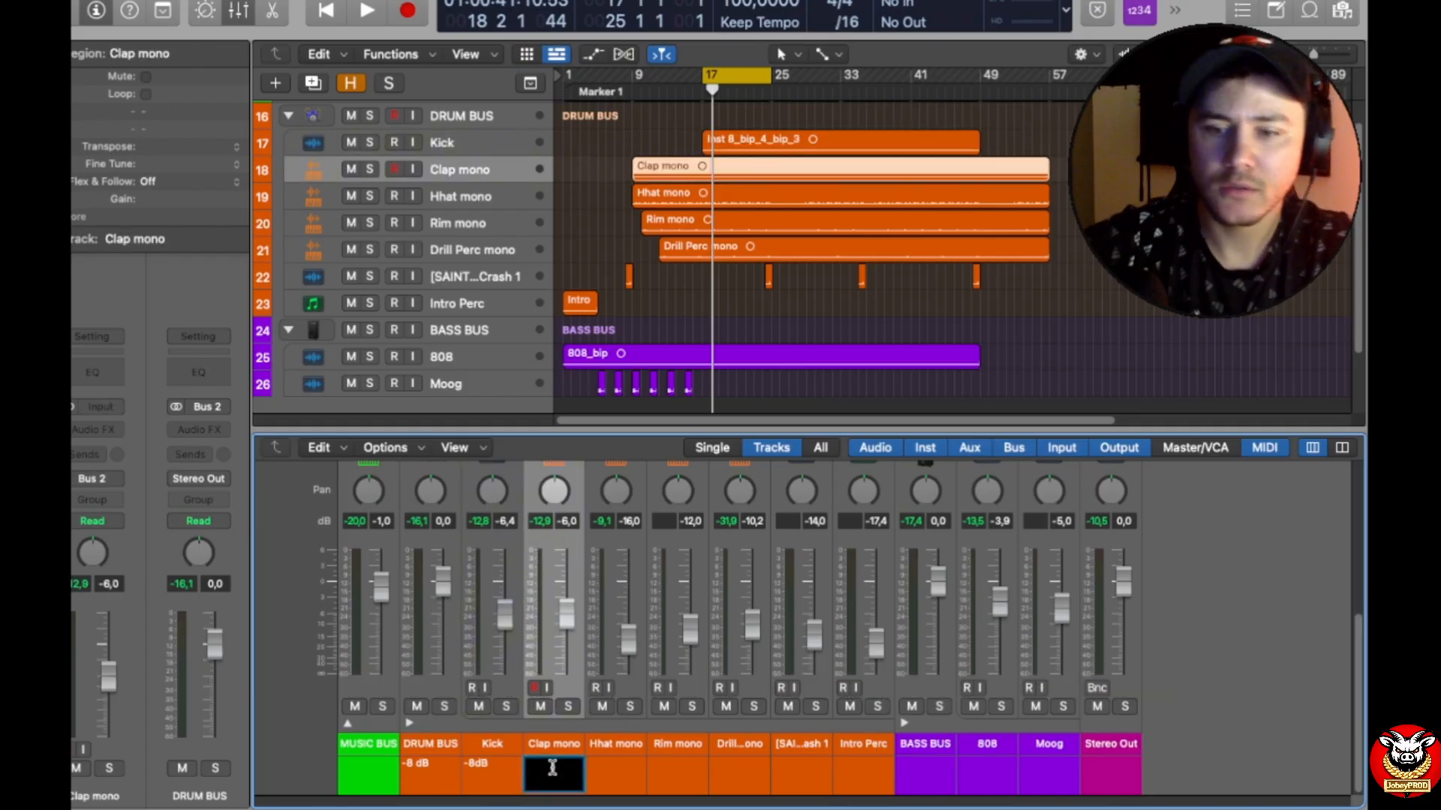
type("-18")
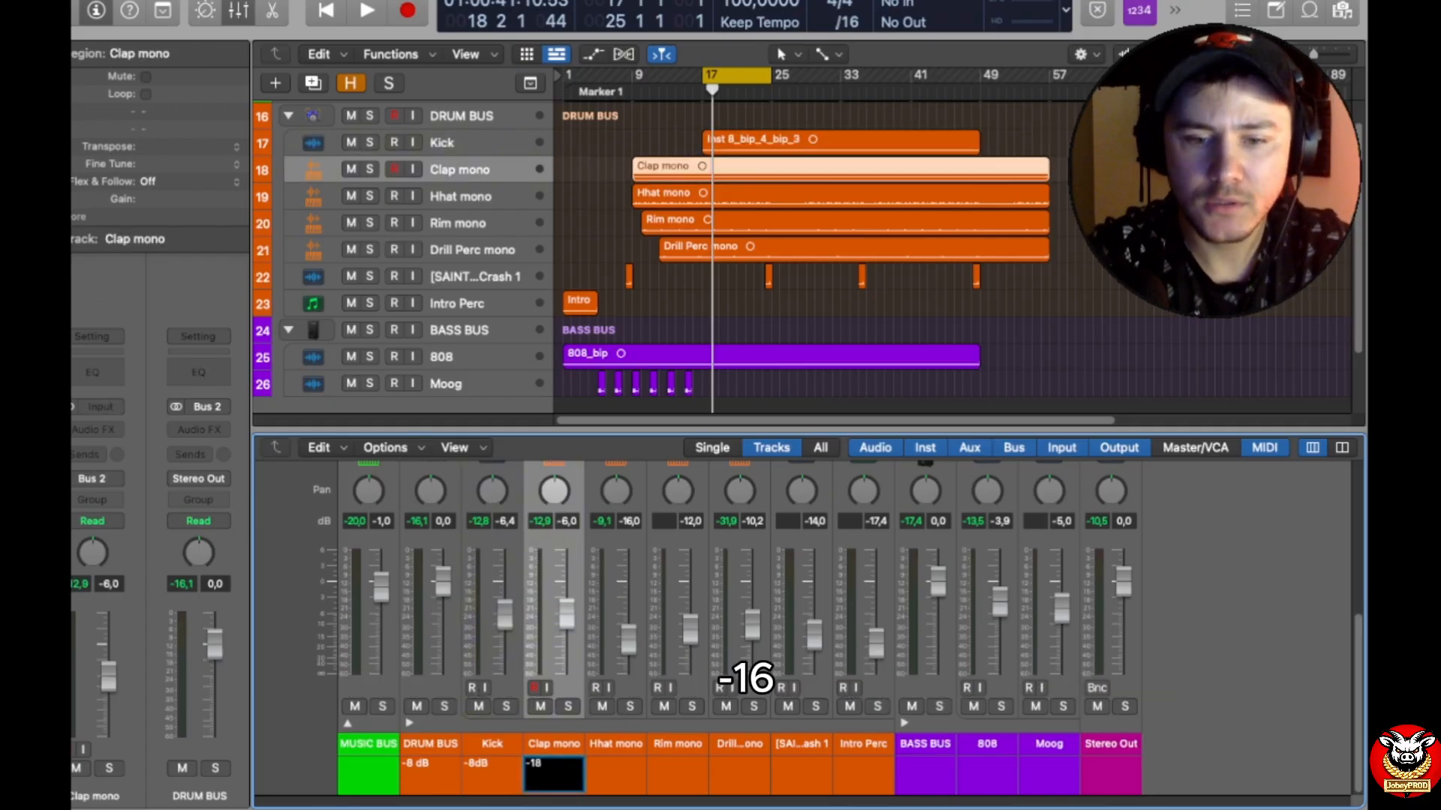
key("BackSpace")
type("6")
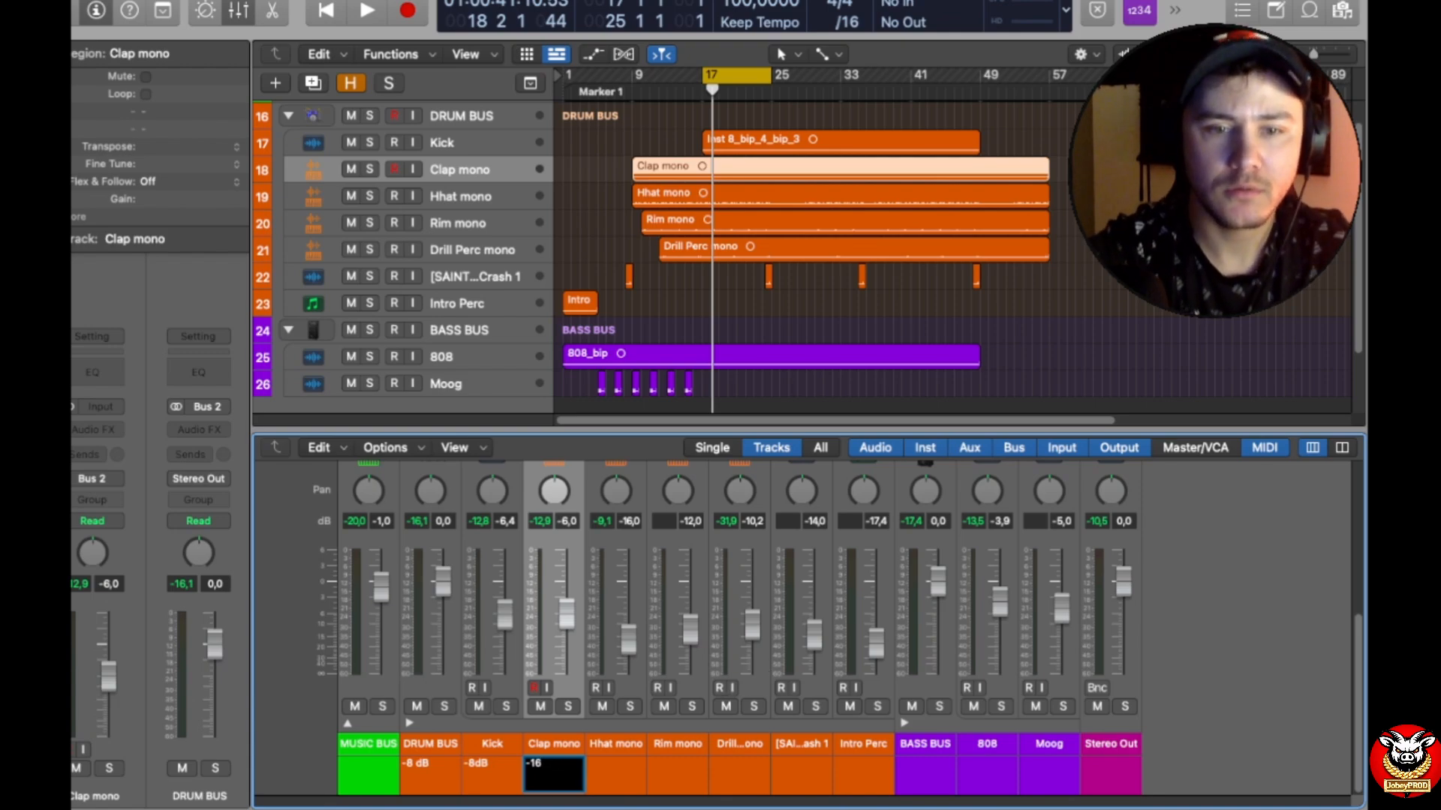
type("DBdB")
key("Return")
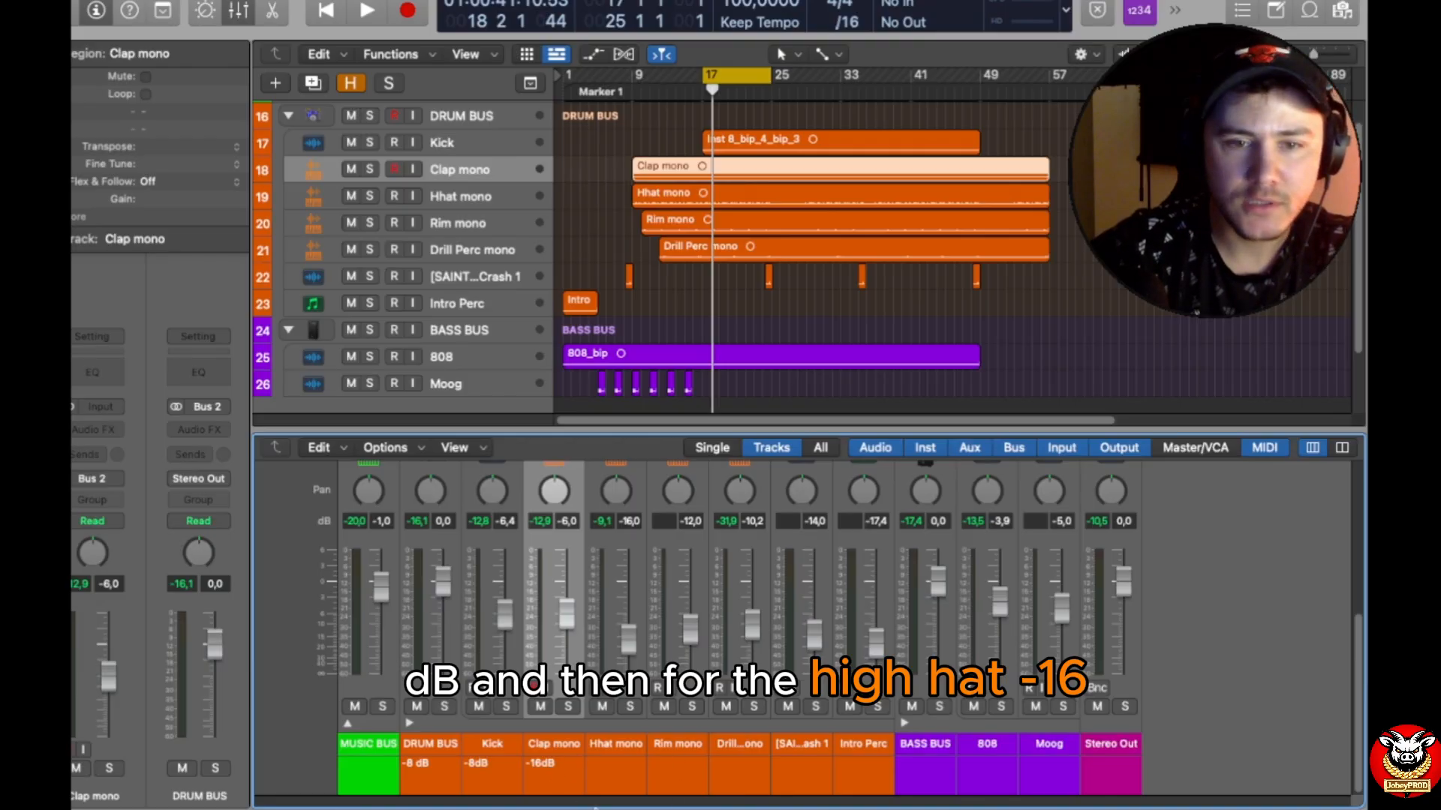
Step: Enter the track note "-16dB" on the Hhat mono channel strip and copy its text
double_click(617, 765)
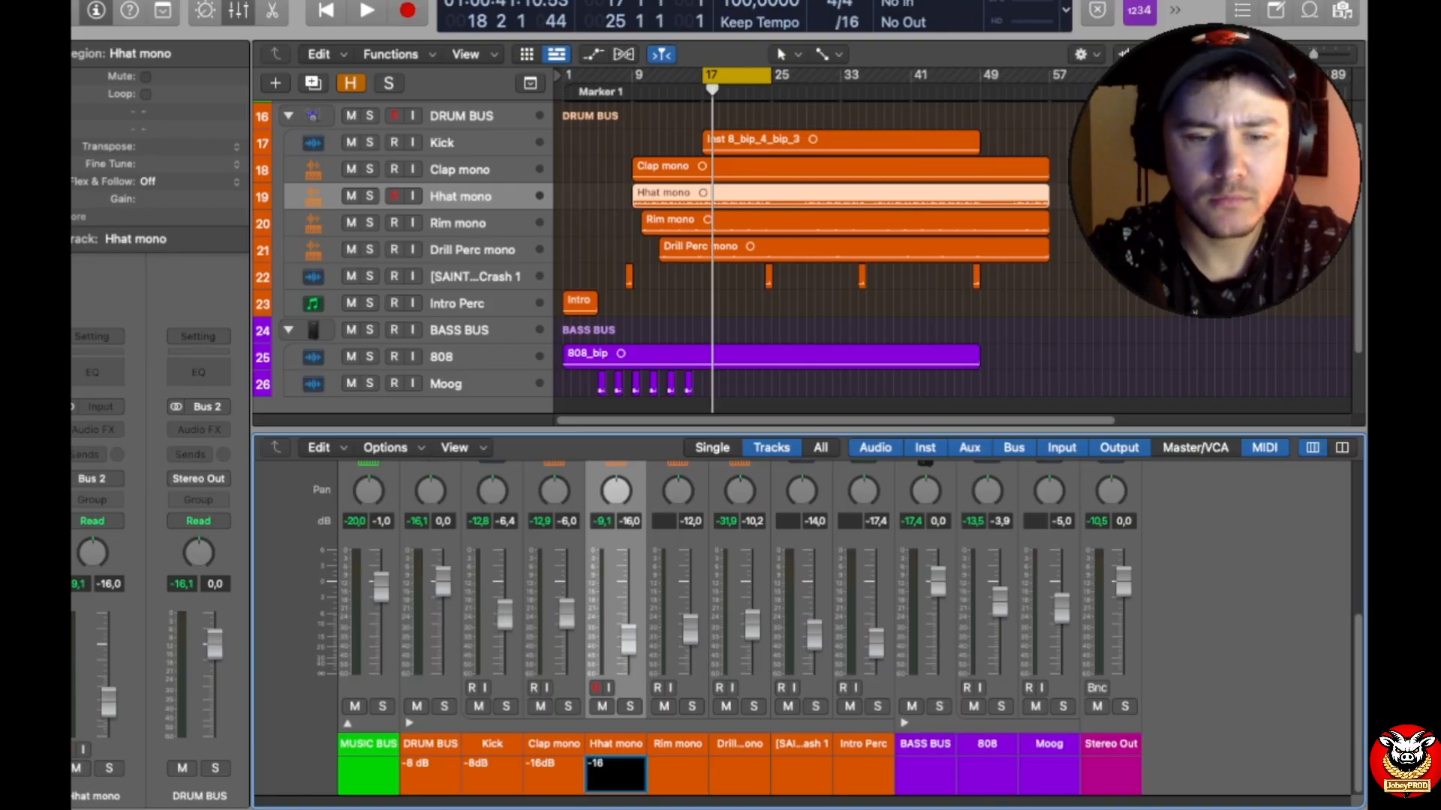
key("Return")
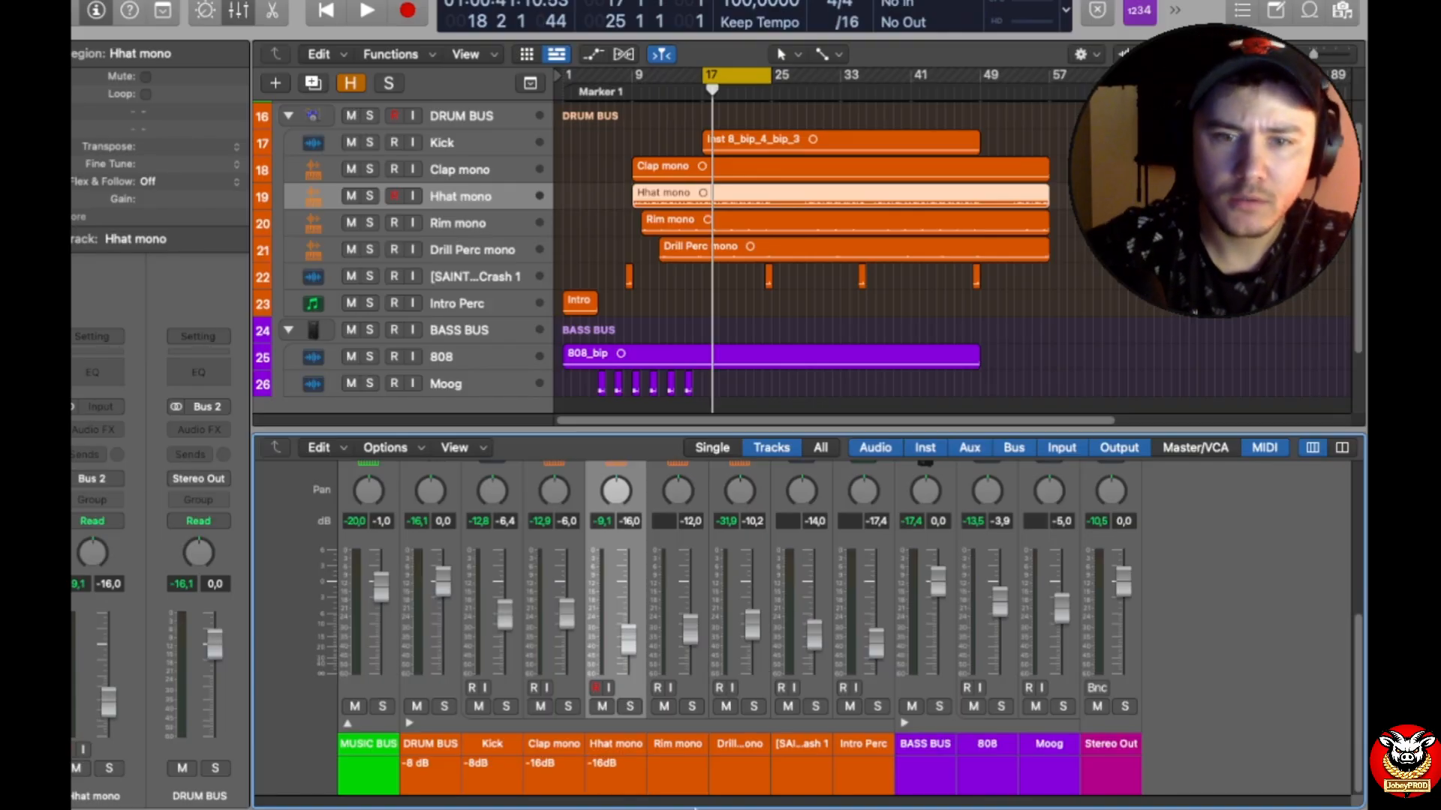
double_click(609, 762)
key("ctrl+c")
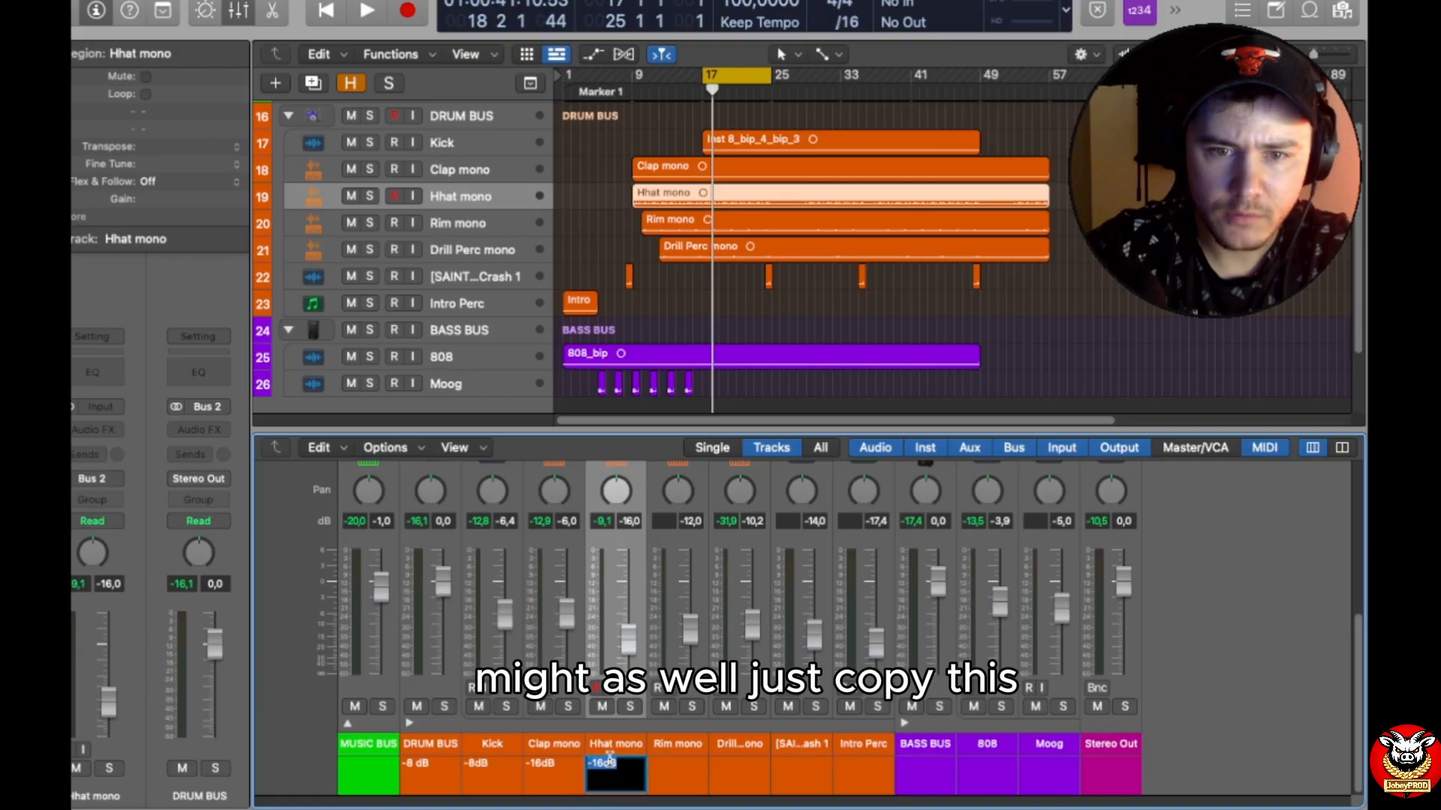
Step: Paste the track note "-16dB" onto the Rim mono and Drill Perc mono channel strips
left_click(677, 764)
double_click(686, 767)
type("-16dB")
left_click(733, 775)
double_click(727, 769)
Step: Paste the track note "-16dB" onto the SAINT6 Crash 1 and Intro Perc channel strips
left_click(807, 764)
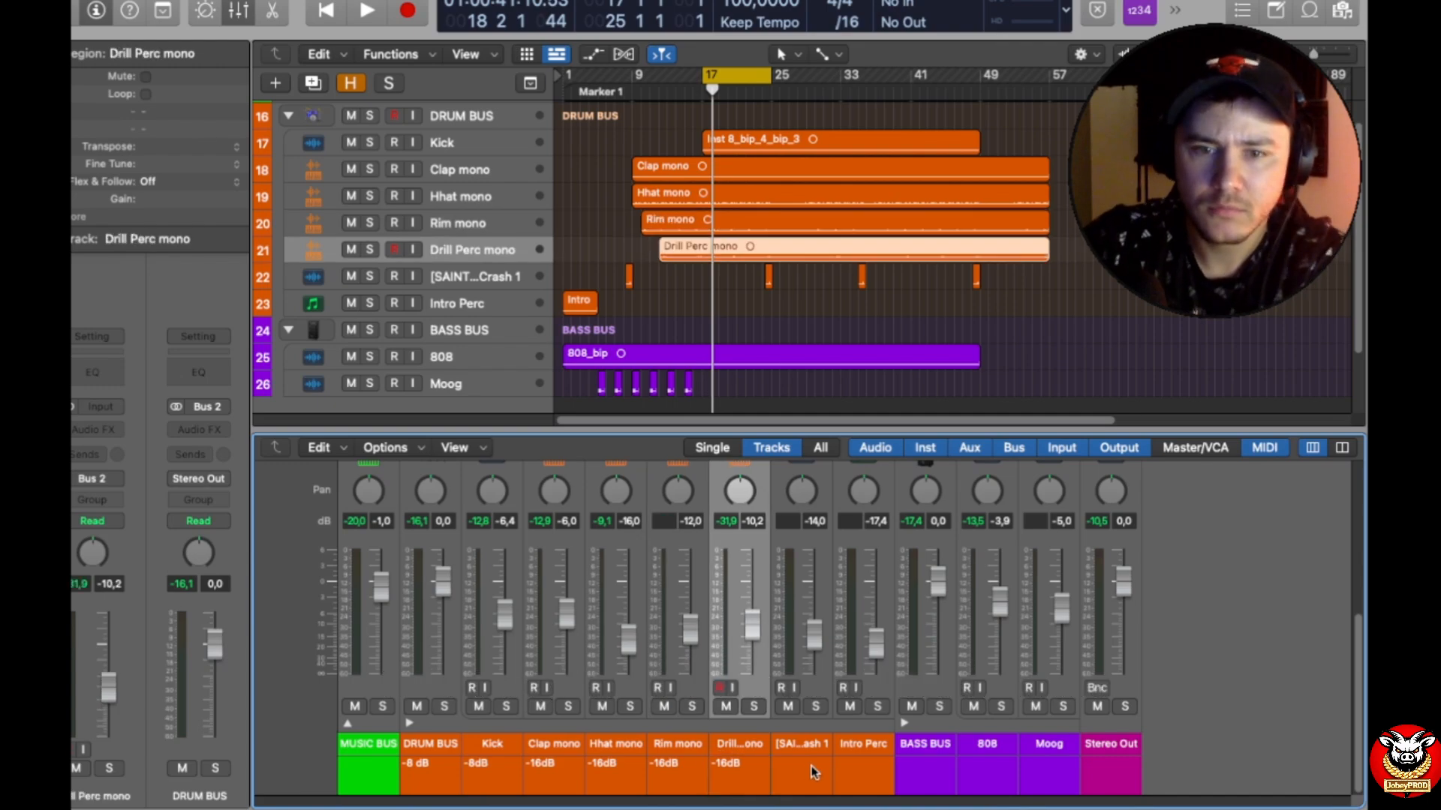
double_click(810, 765)
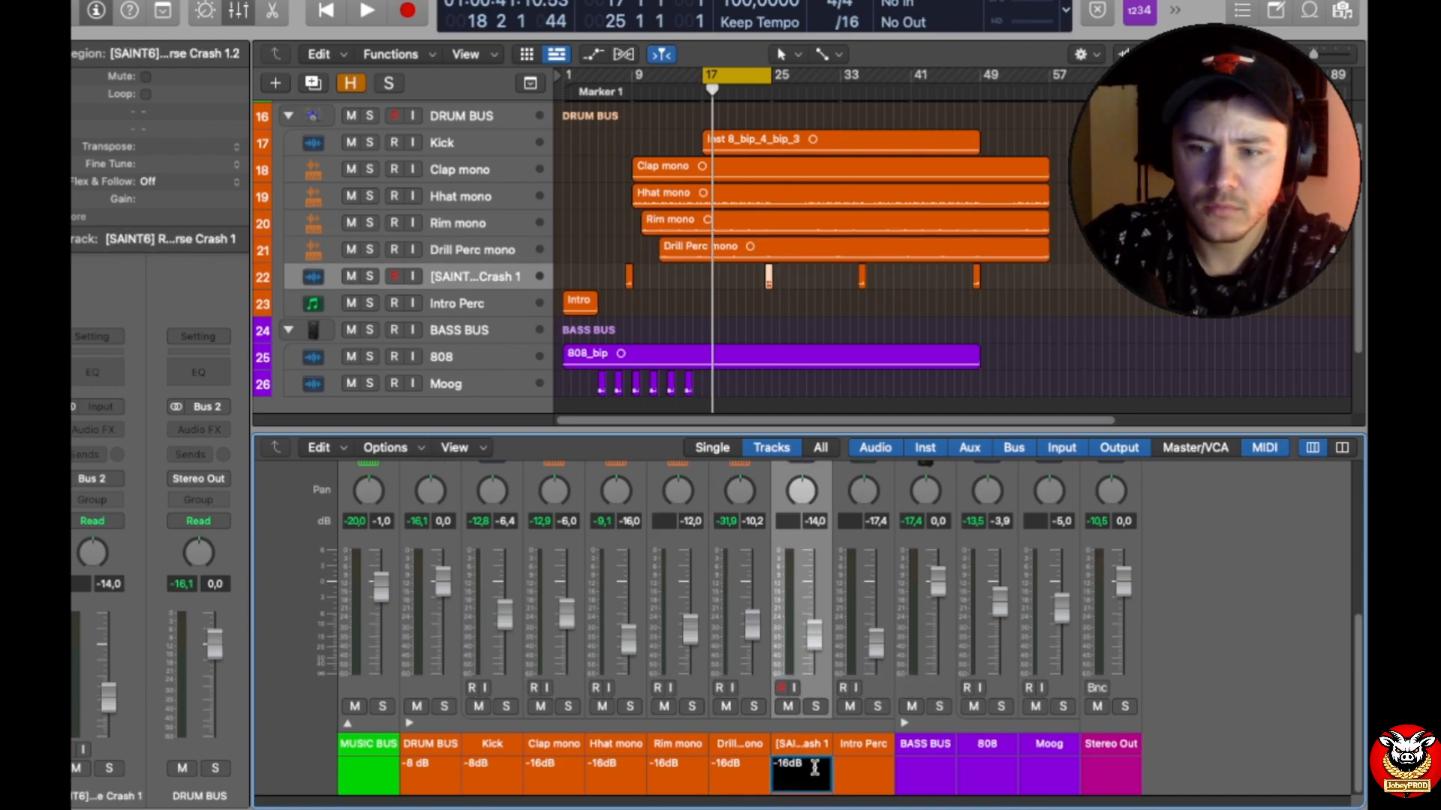
left_click(857, 763)
double_click(853, 766)
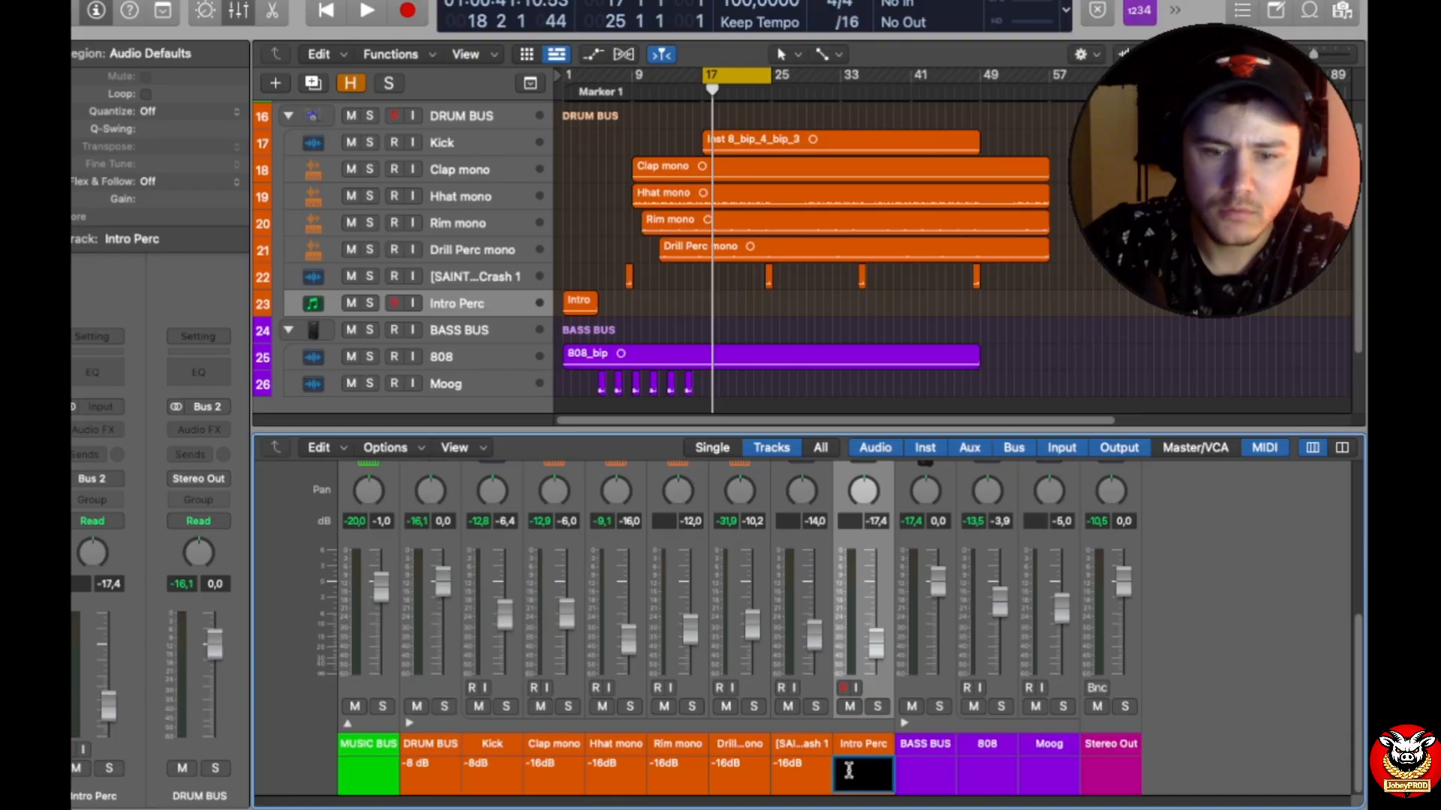
key("ctrl+v")
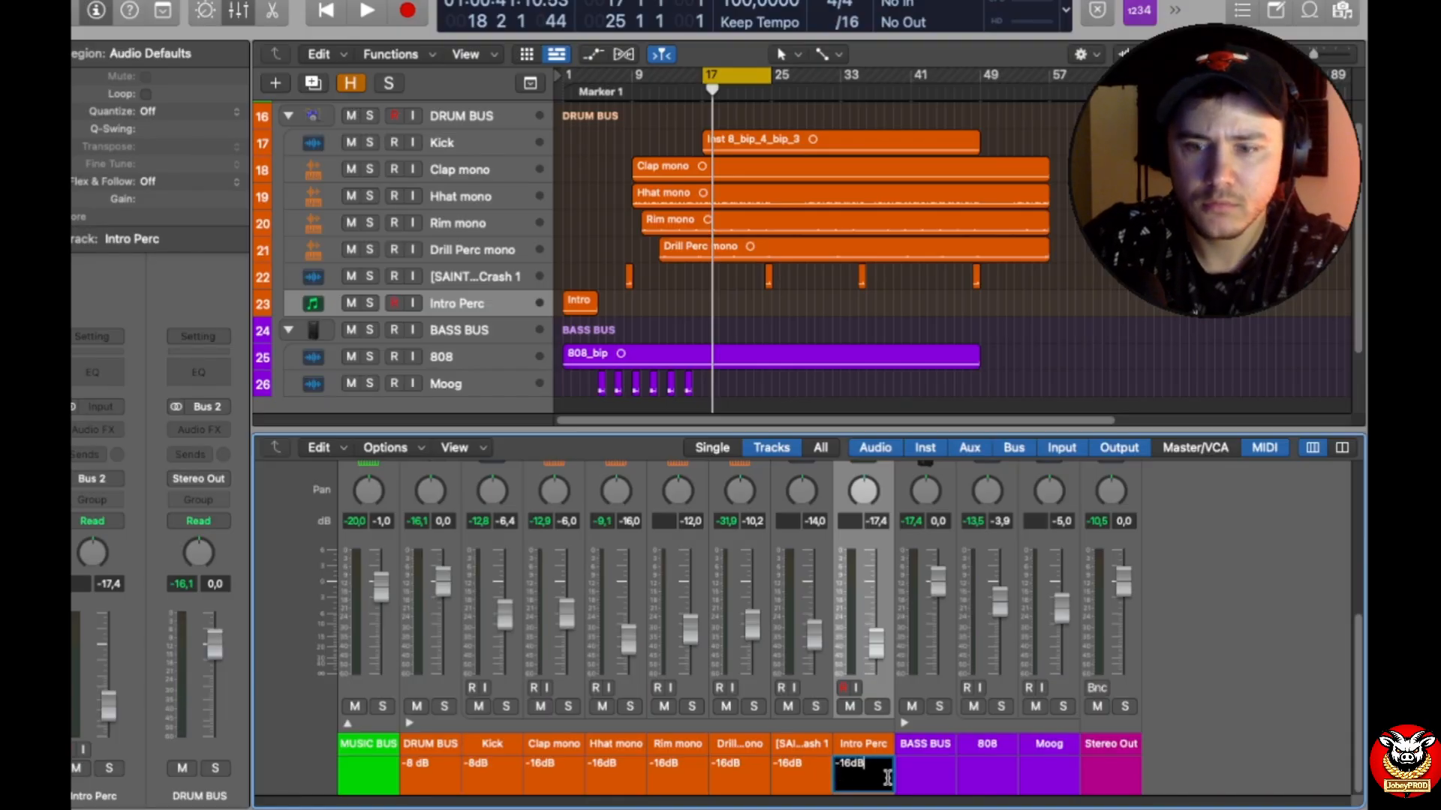
key("Return")
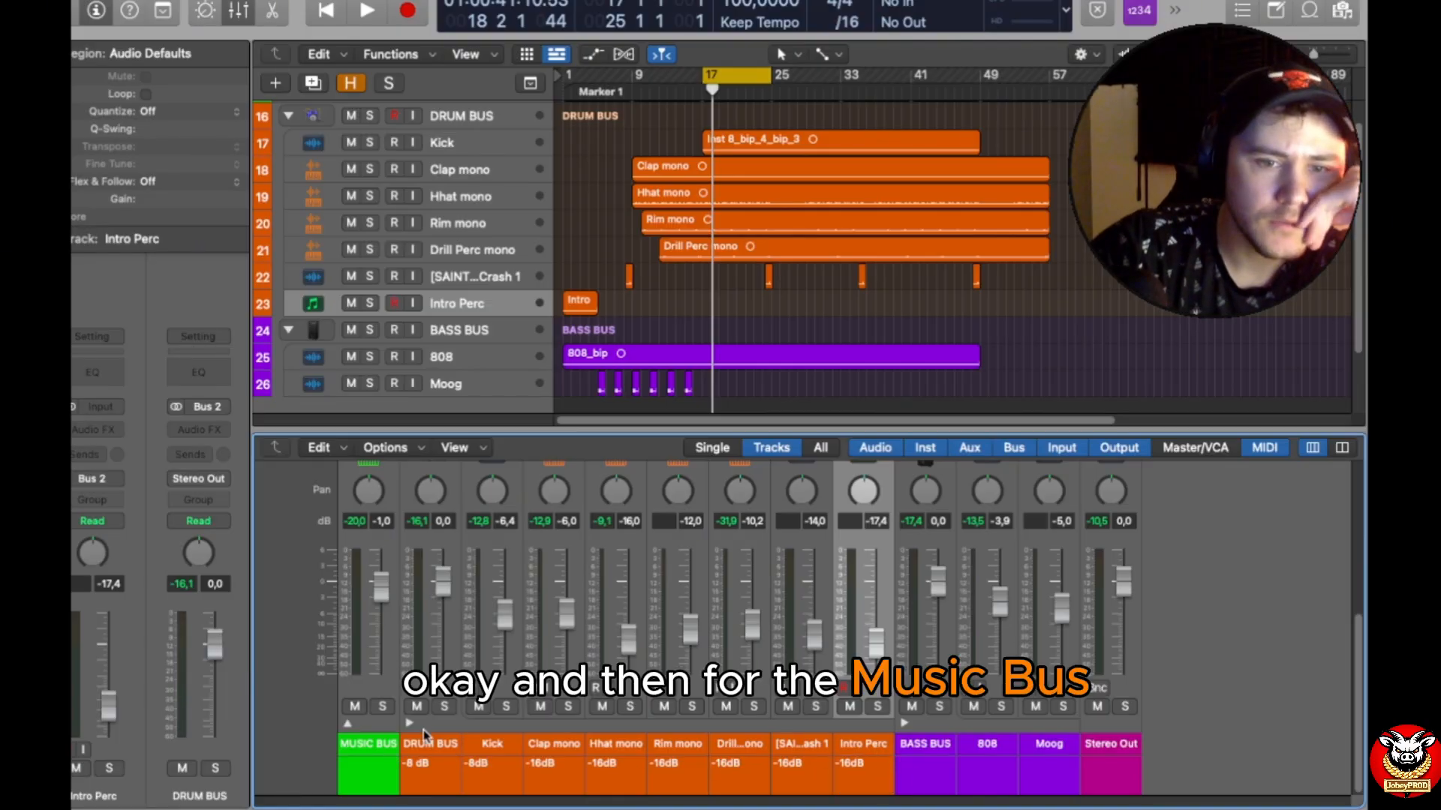
Step: Expand the MUSIC BUS stack in the mixer and enter the track note "-12dB" on the MUSIC BUS channel strip
left_click(347, 723)
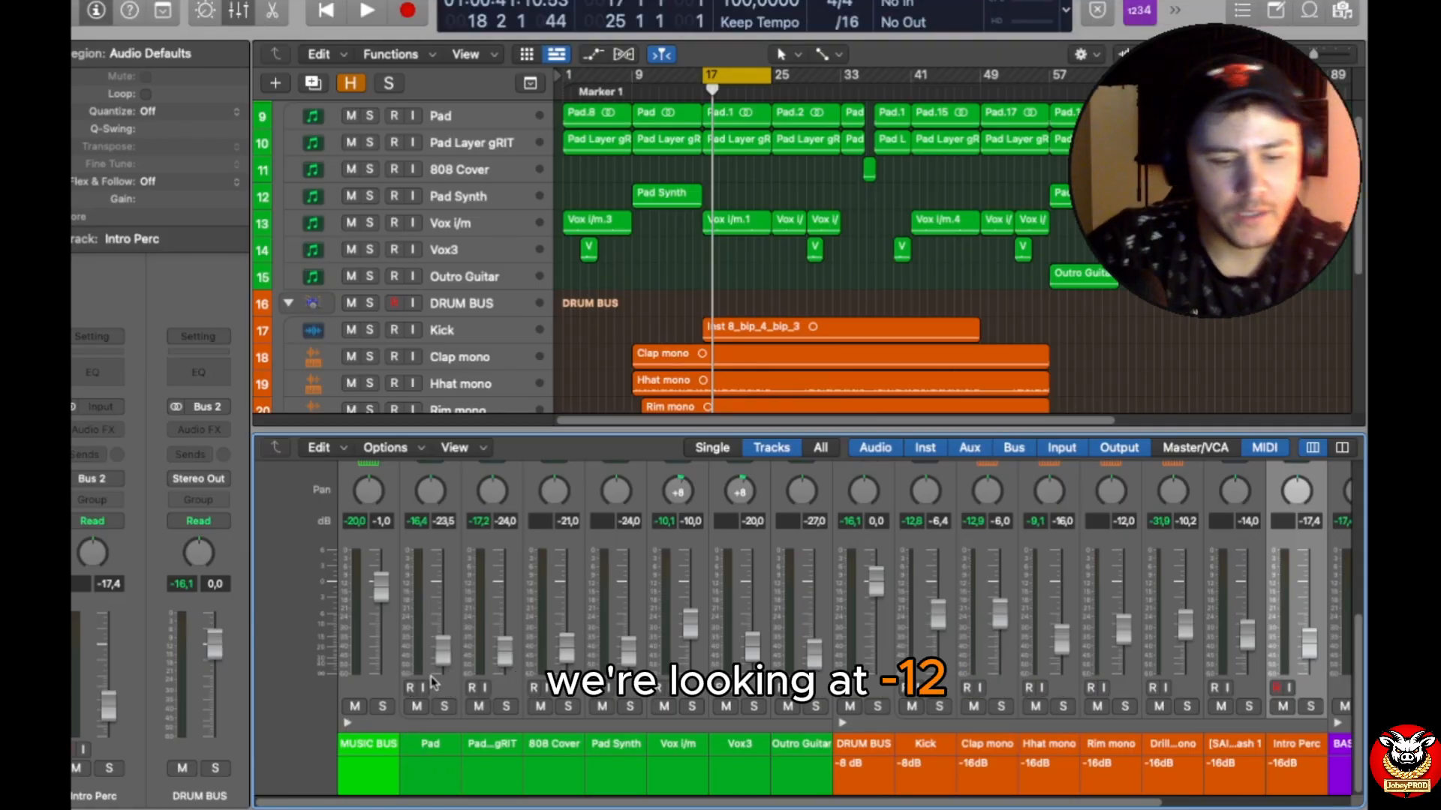
double_click(384, 780)
type("-1")
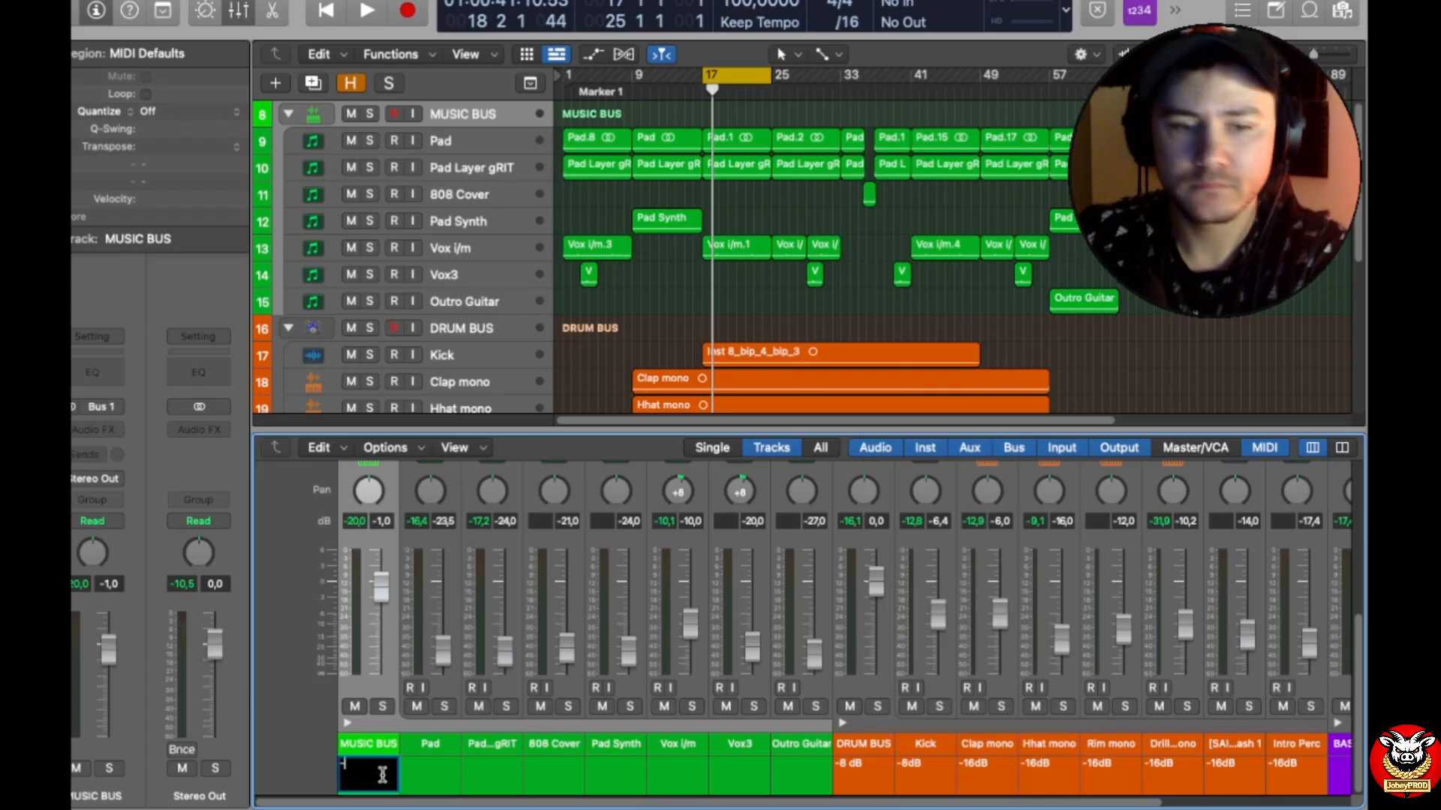
type("2d")
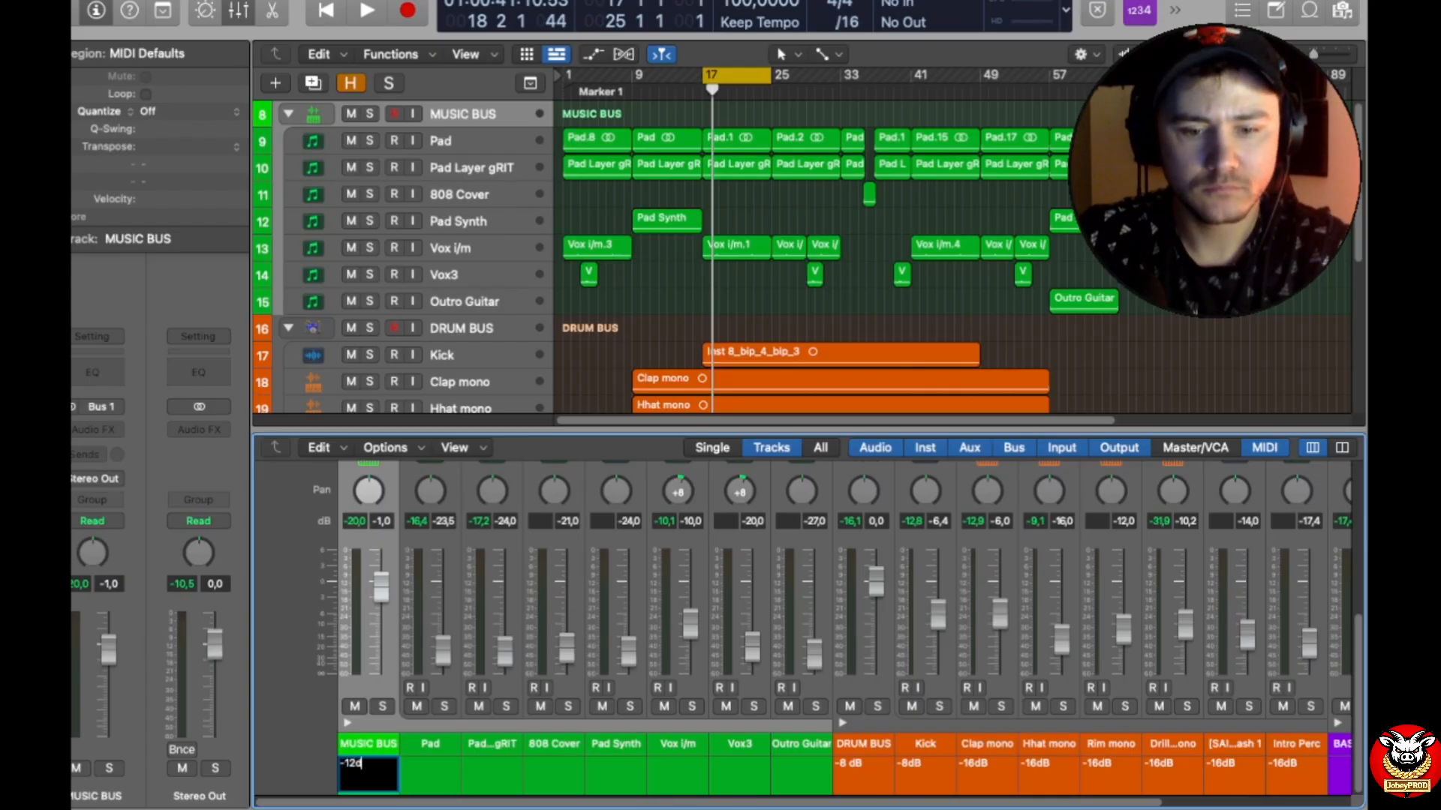
key("Return")
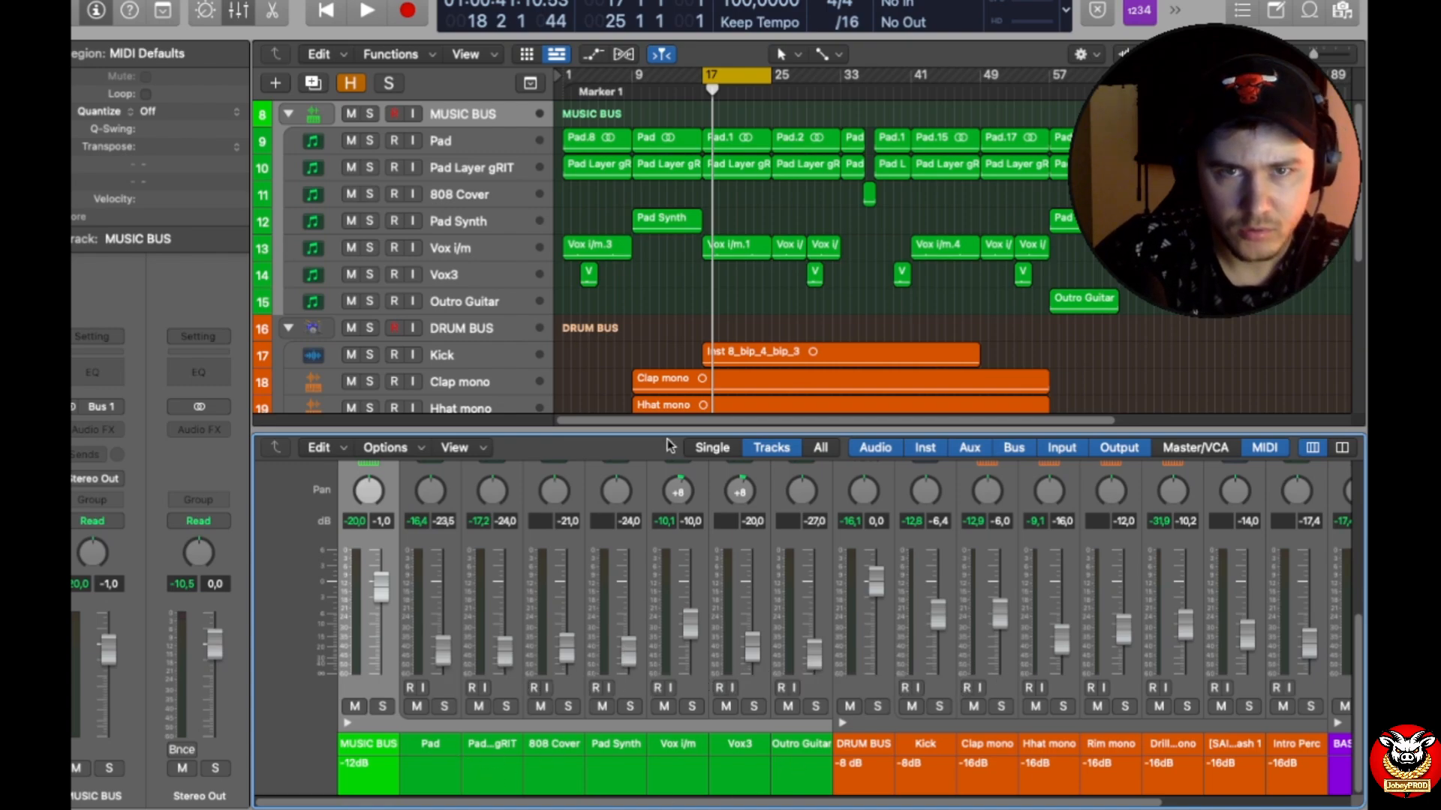
Step: Play the mix briefly, then paste the track note "-16dB" onto the Pad and Pad Layer gRIT channel strips
key("space")
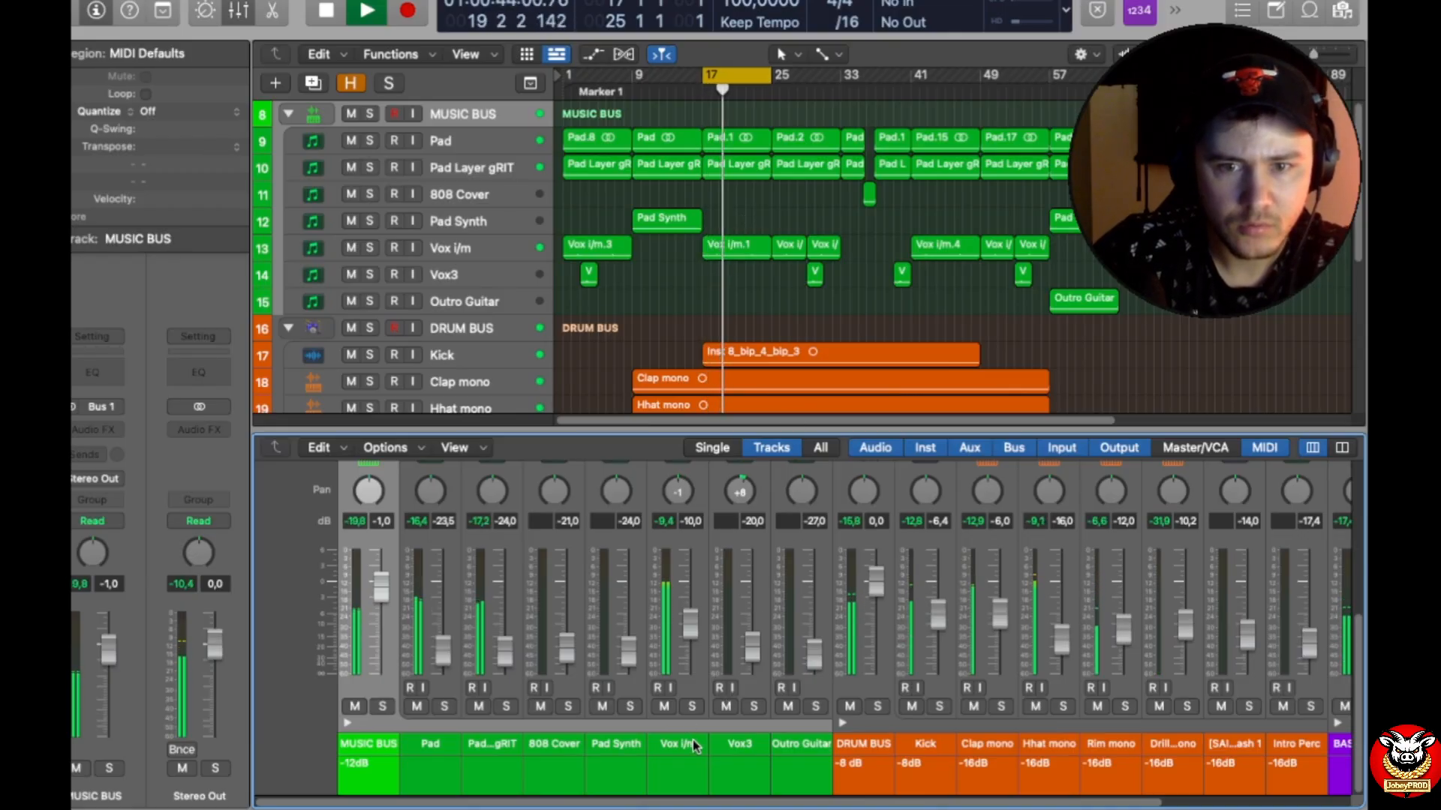
key("space")
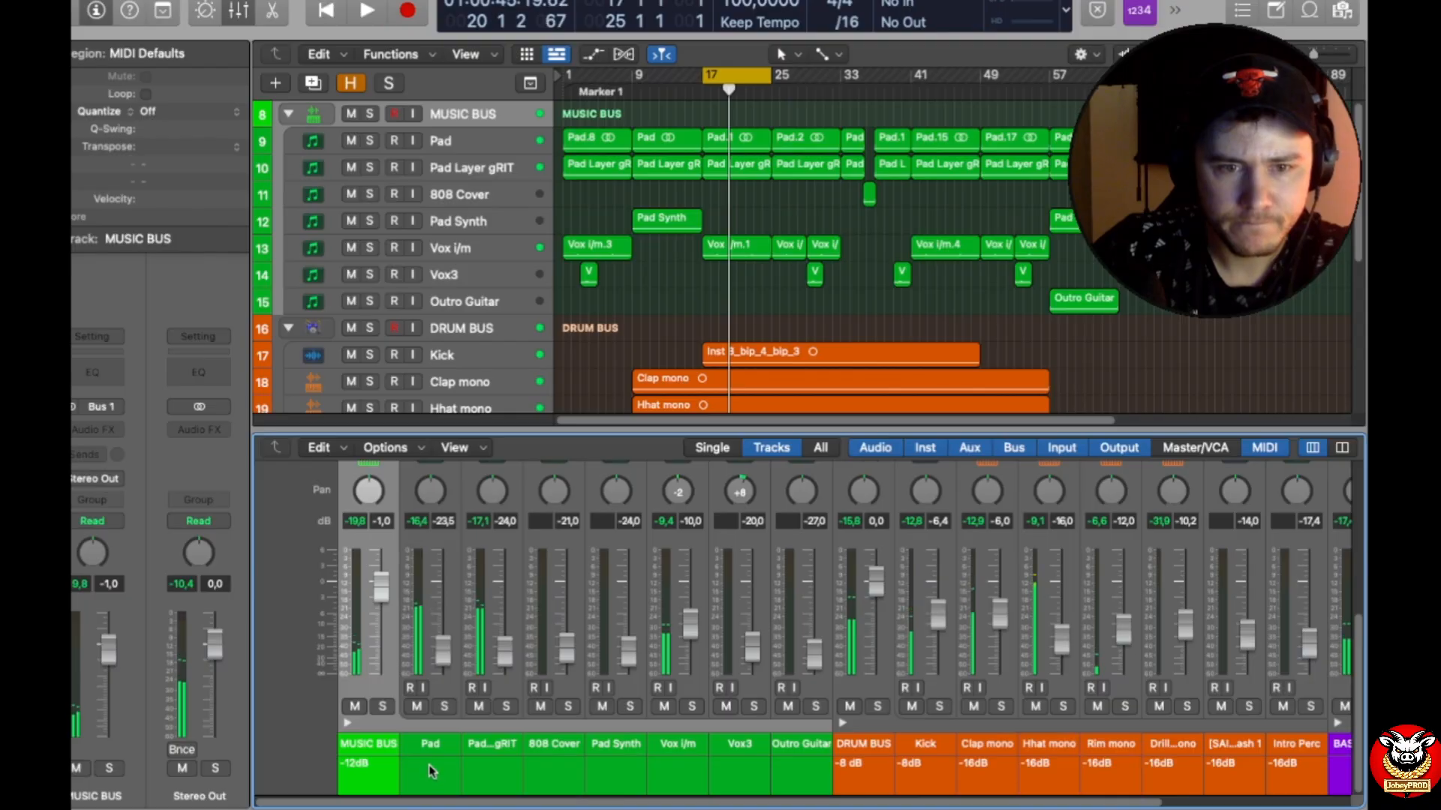
double_click(432, 771)
key("super+v")
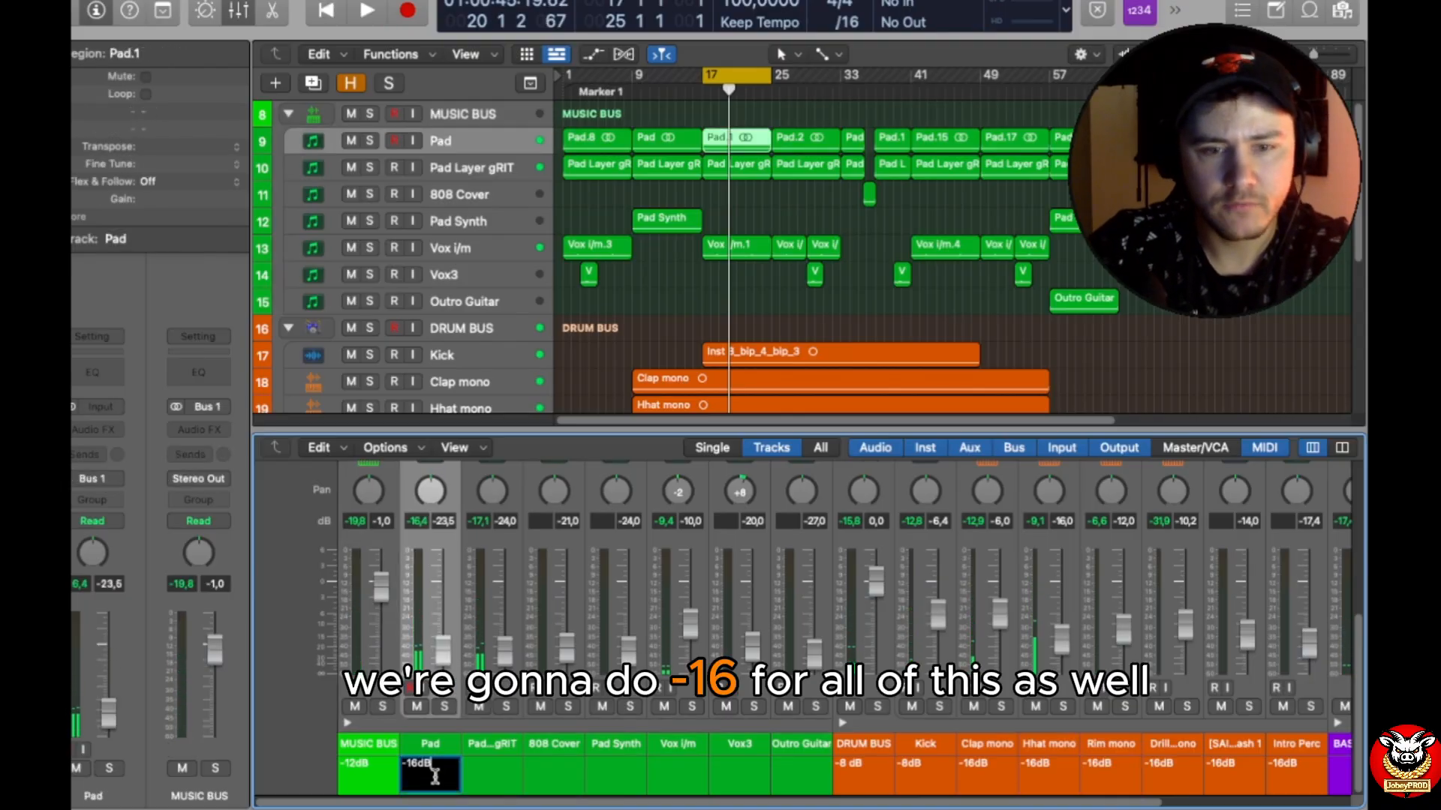
key("Return")
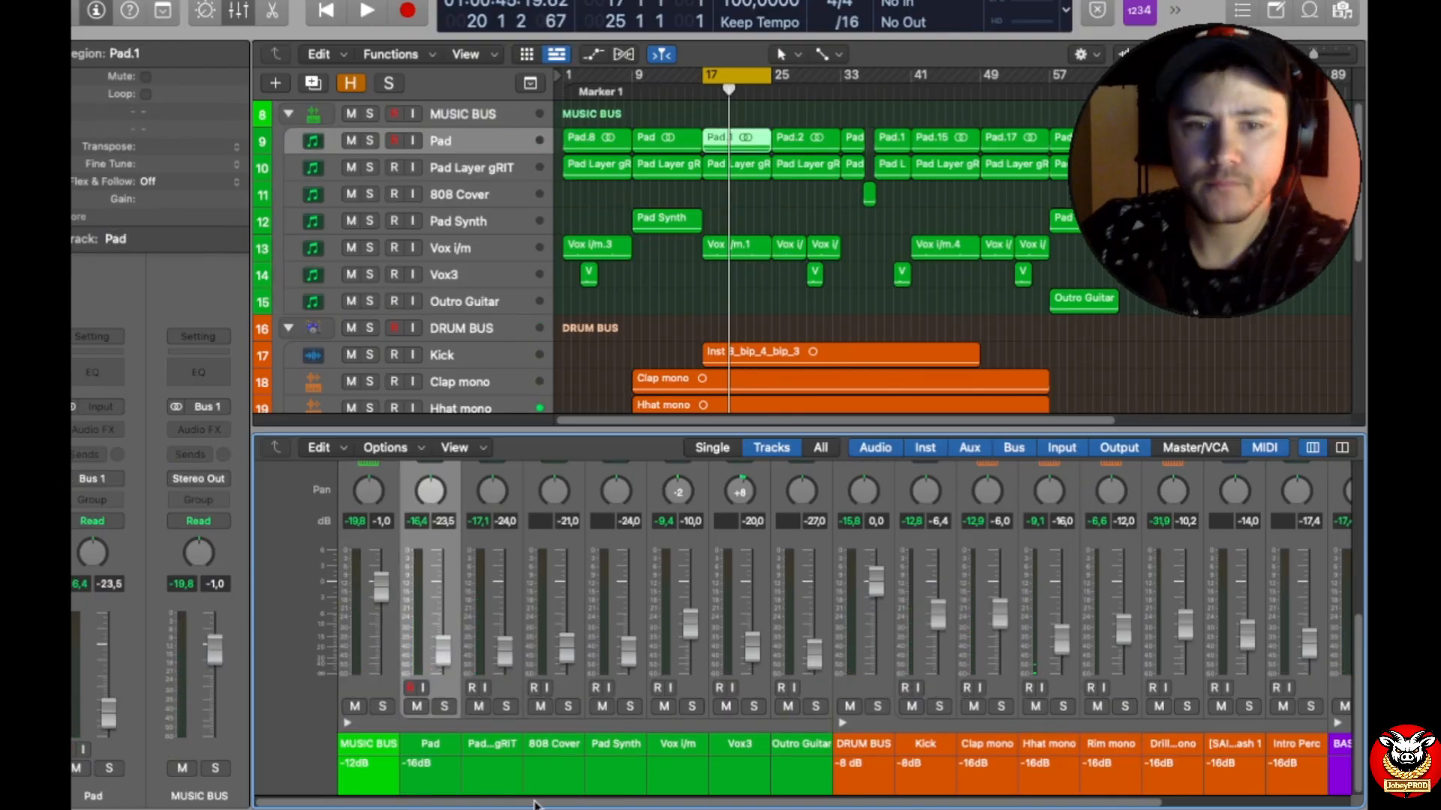
left_click(489, 742)
double_click(501, 773)
key("super+v")
key("Return")
Step: Paste the track note "-16dB" onto the 808 Cover and Pad Synth channel strips
left_click(555, 770)
double_click(556, 770)
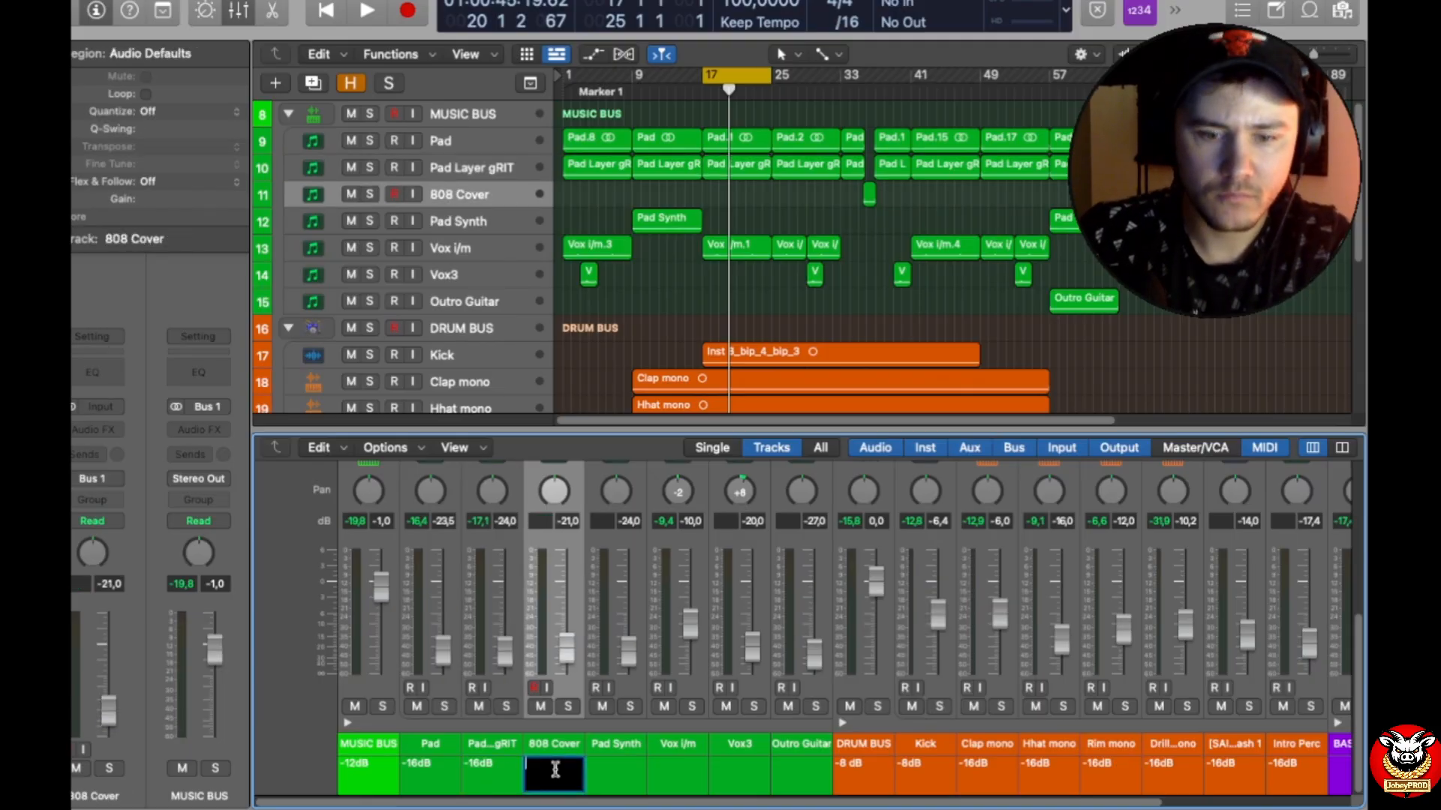
key("Return")
left_click(629, 773)
double_click(629, 773)
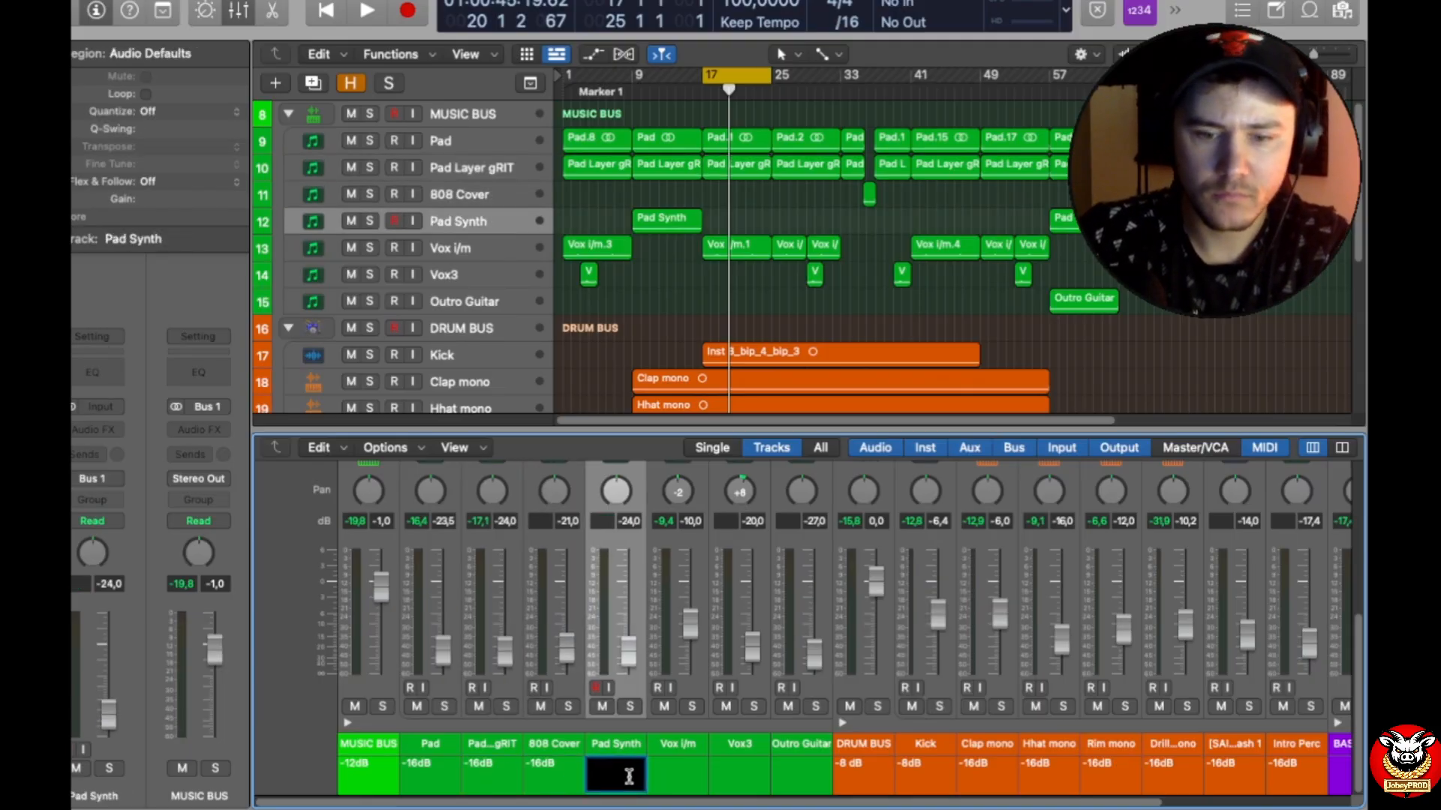
key("Return")
Step: Paste the track note "-16dB" onto the Vox i/m and Vox3 channel strips
left_click(683, 773)
double_click(684, 773)
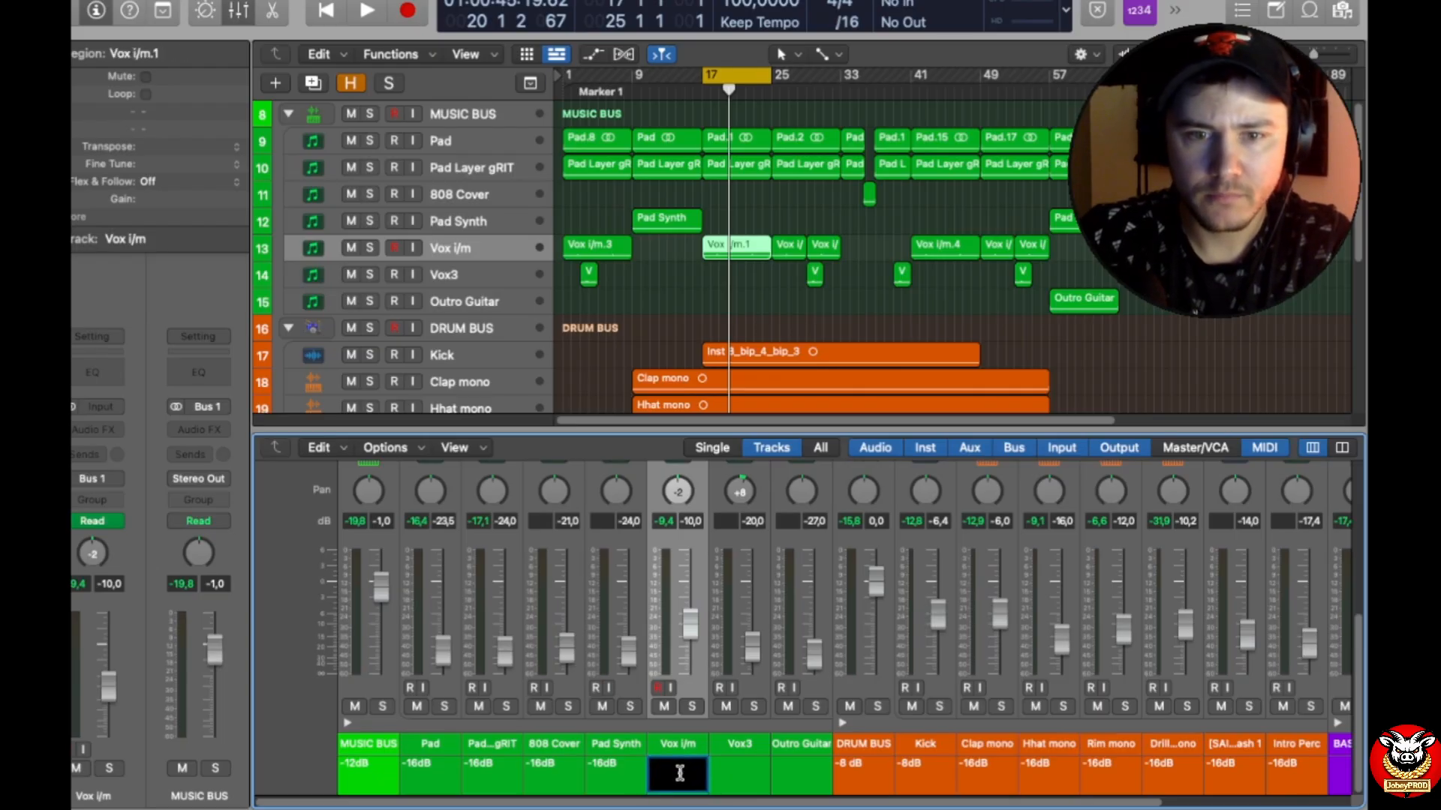
key("Return")
double_click(734, 775)
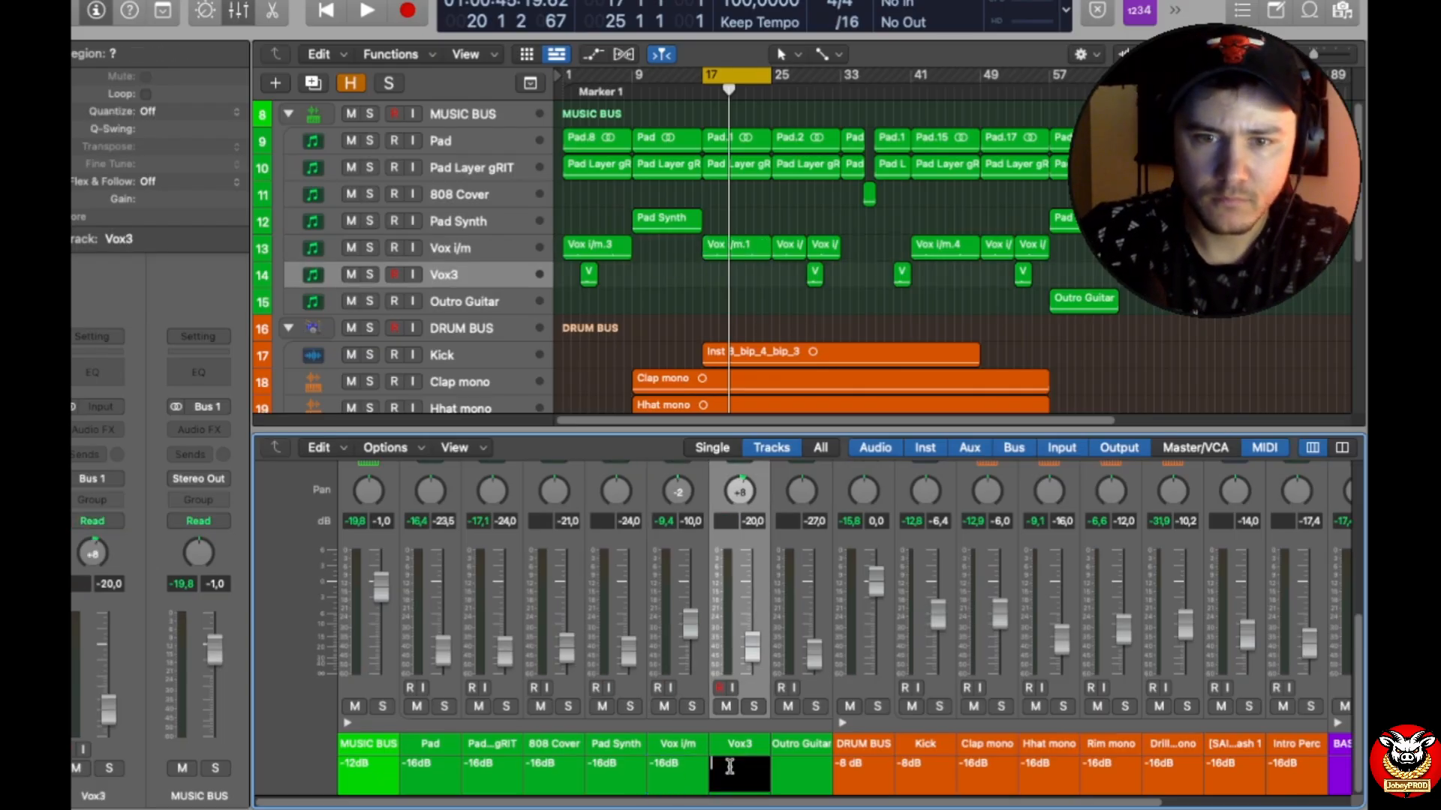
key("Return")
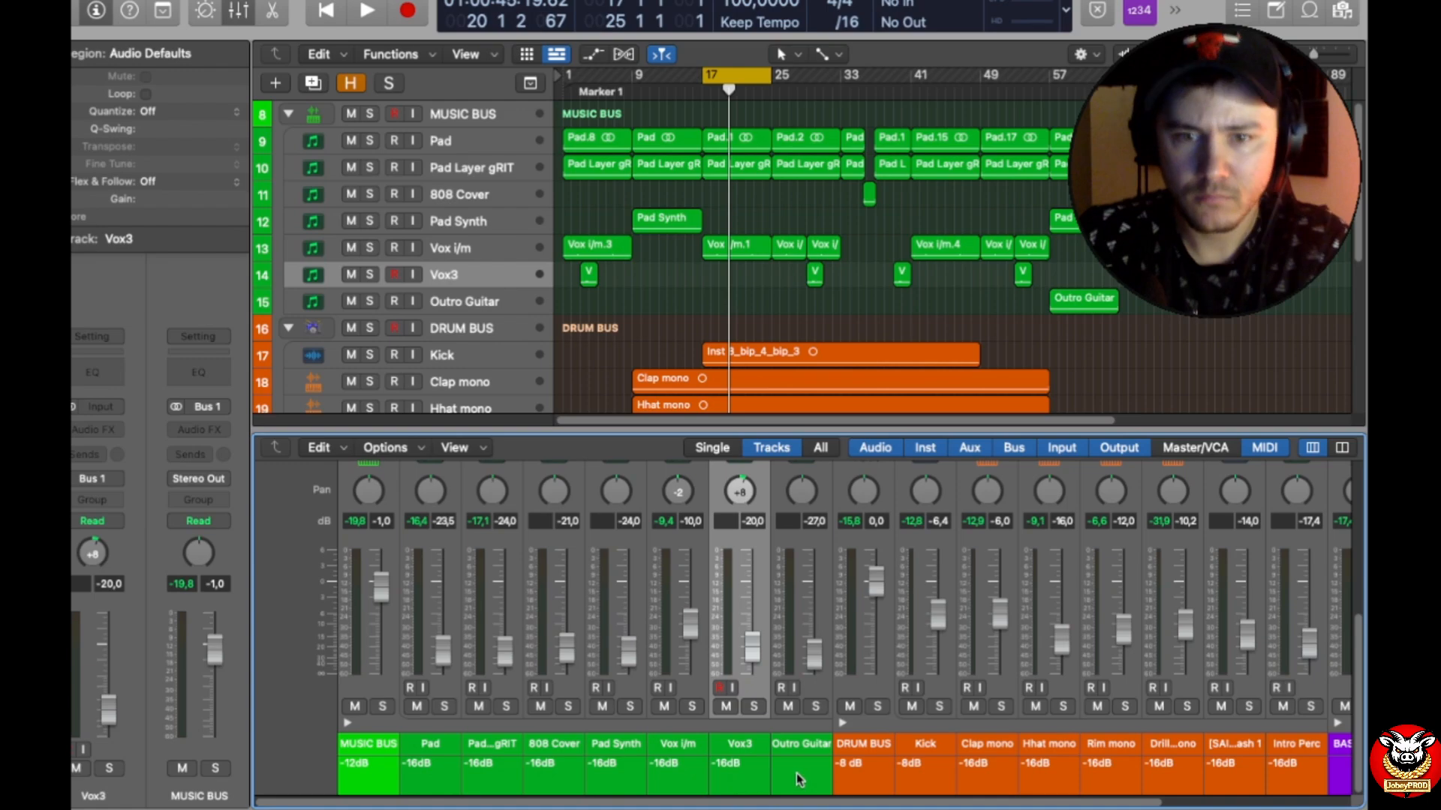
Step: Enter the track note "-16dB" on the Outro Guitar channel strip
double_click(796, 773)
type("-16dB")
key("Return")
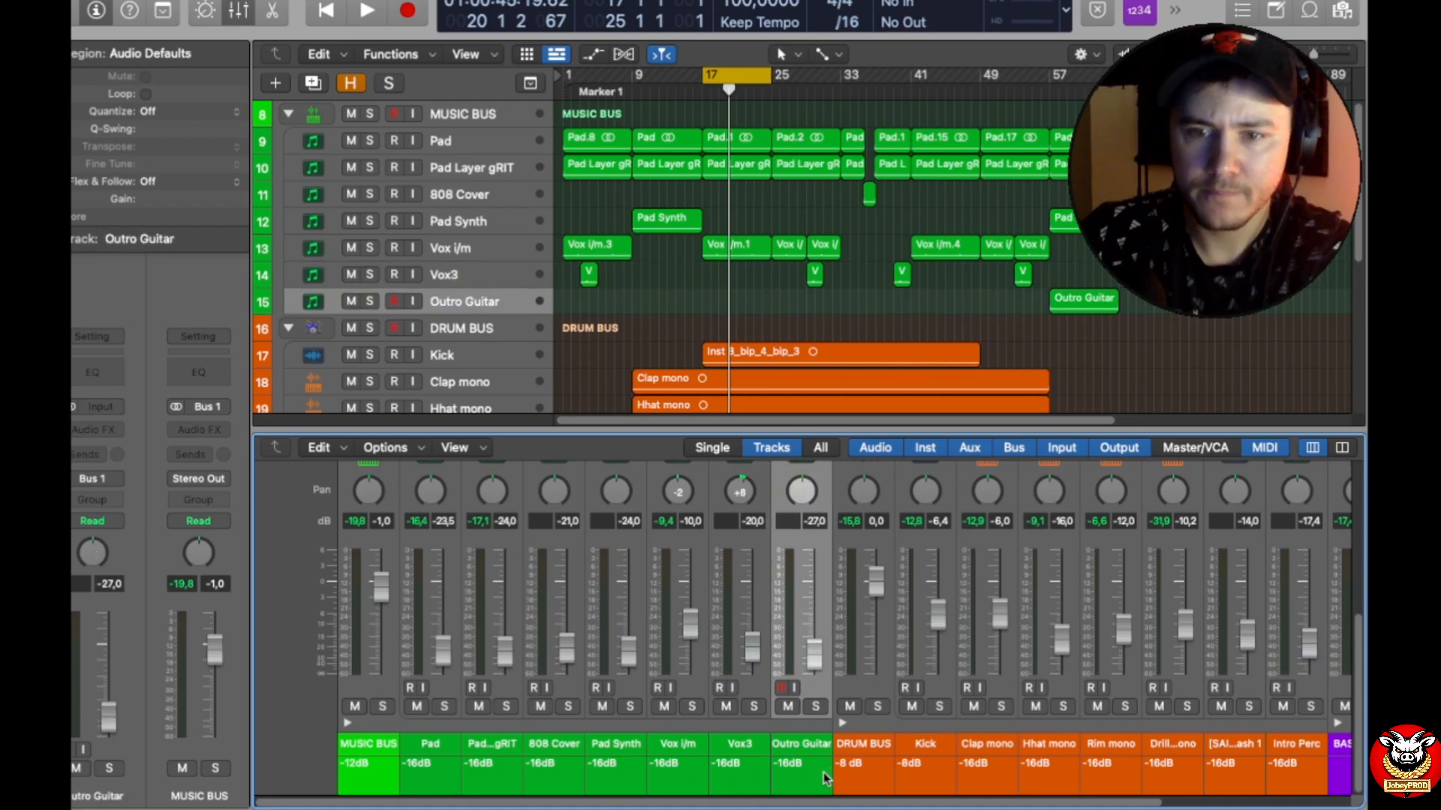
Step: Collapse the MUSIC BUS and DRUM BUS track stacks in the mixer
left_click(348, 724)
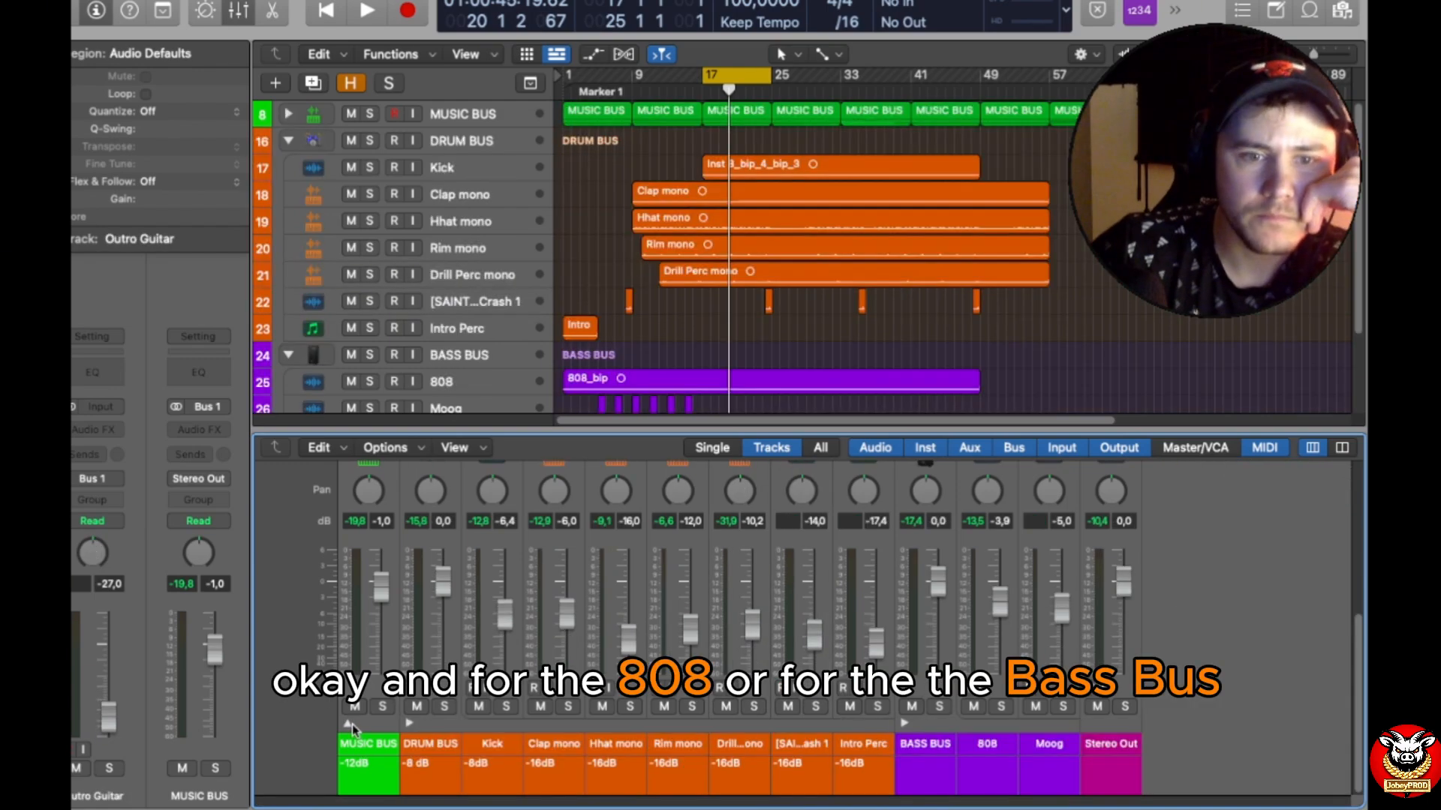
left_click(420, 727)
left_click(411, 723)
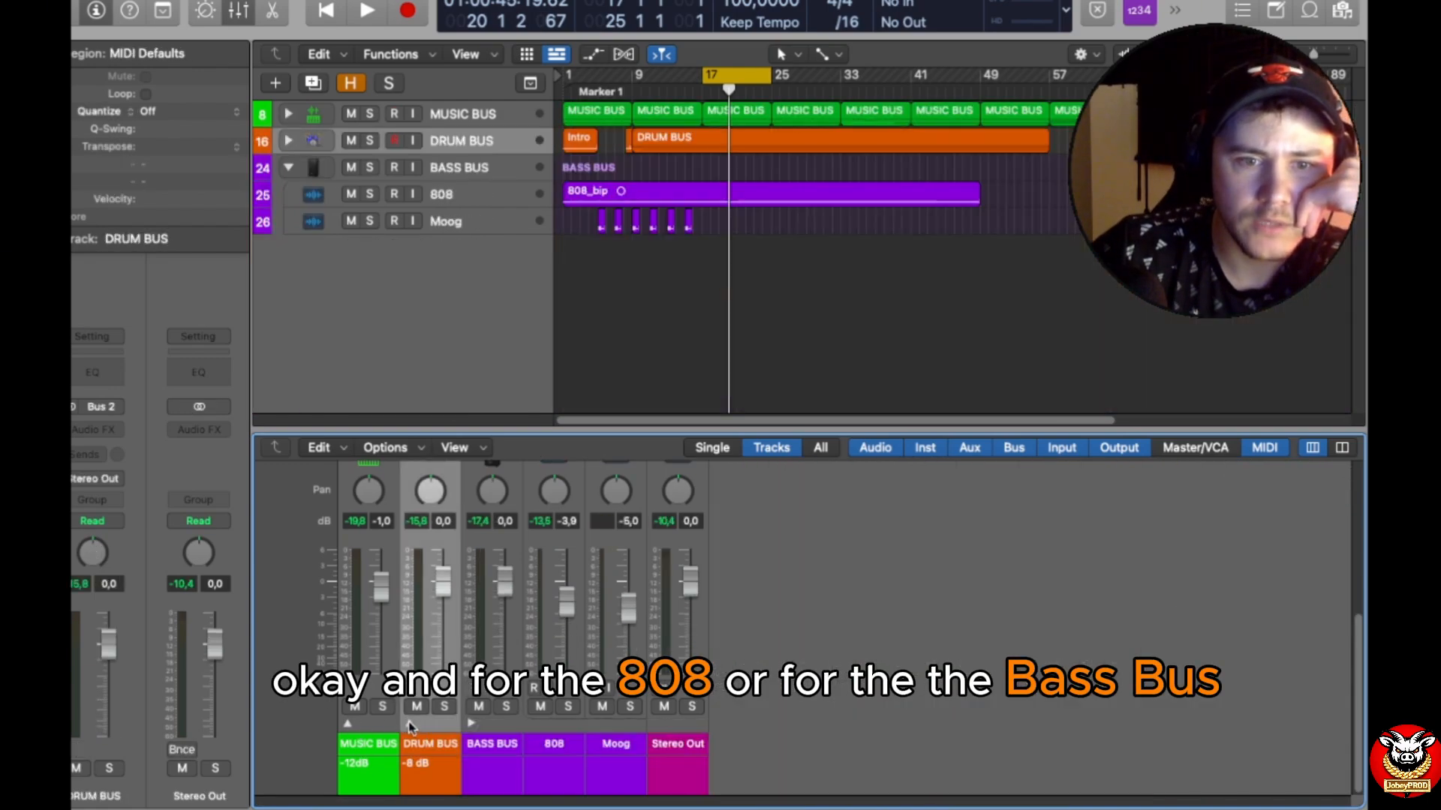
Step: Enter the track note "-10dB" on the BASS BUS channel strip
left_click(500, 756)
double_click(492, 762)
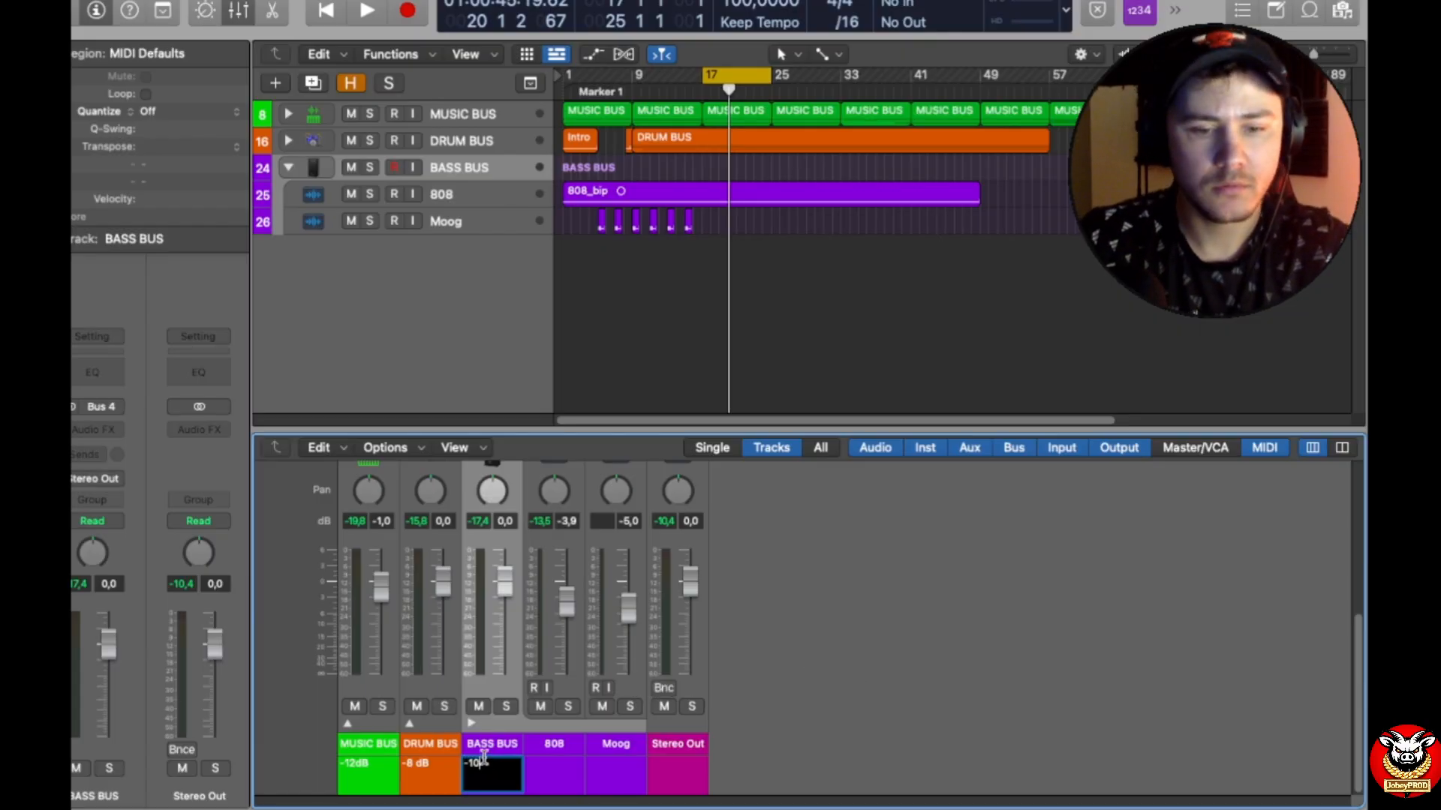
type("-10dB")
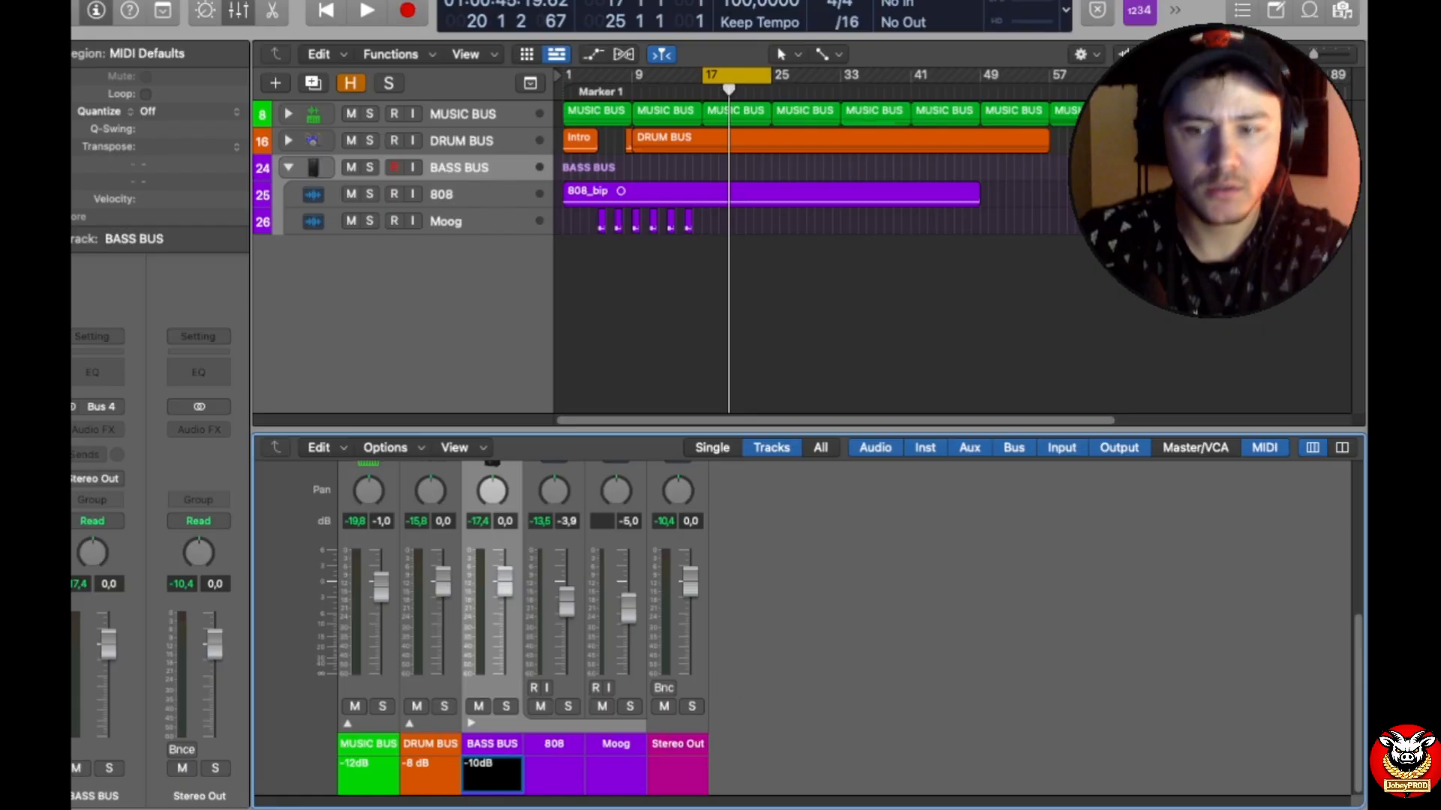
Step: Enter the track note "-8dB" on both the 808 and Moog channel strips
left_click(556, 771)
double_click(555, 772)
type("-")
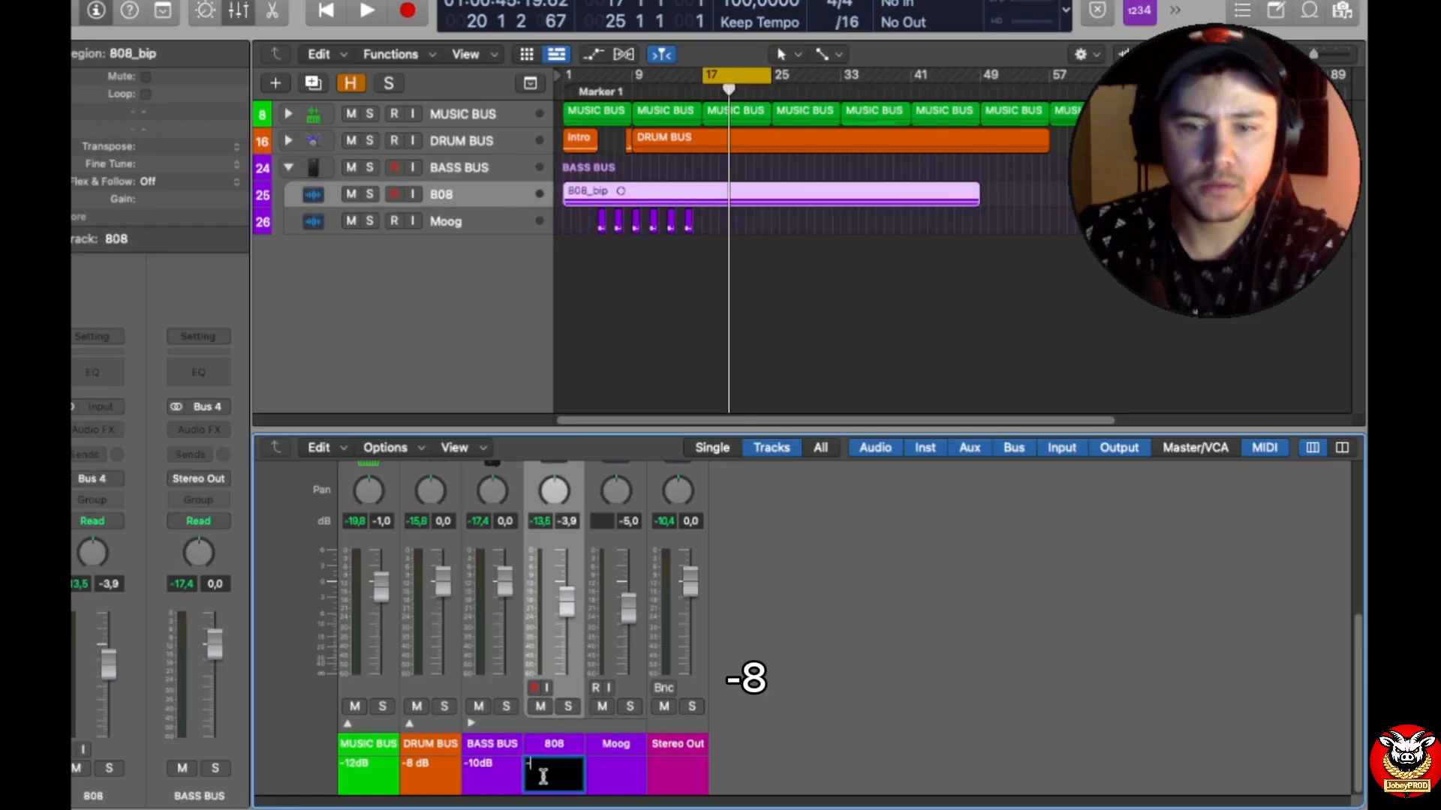
type("8dB")
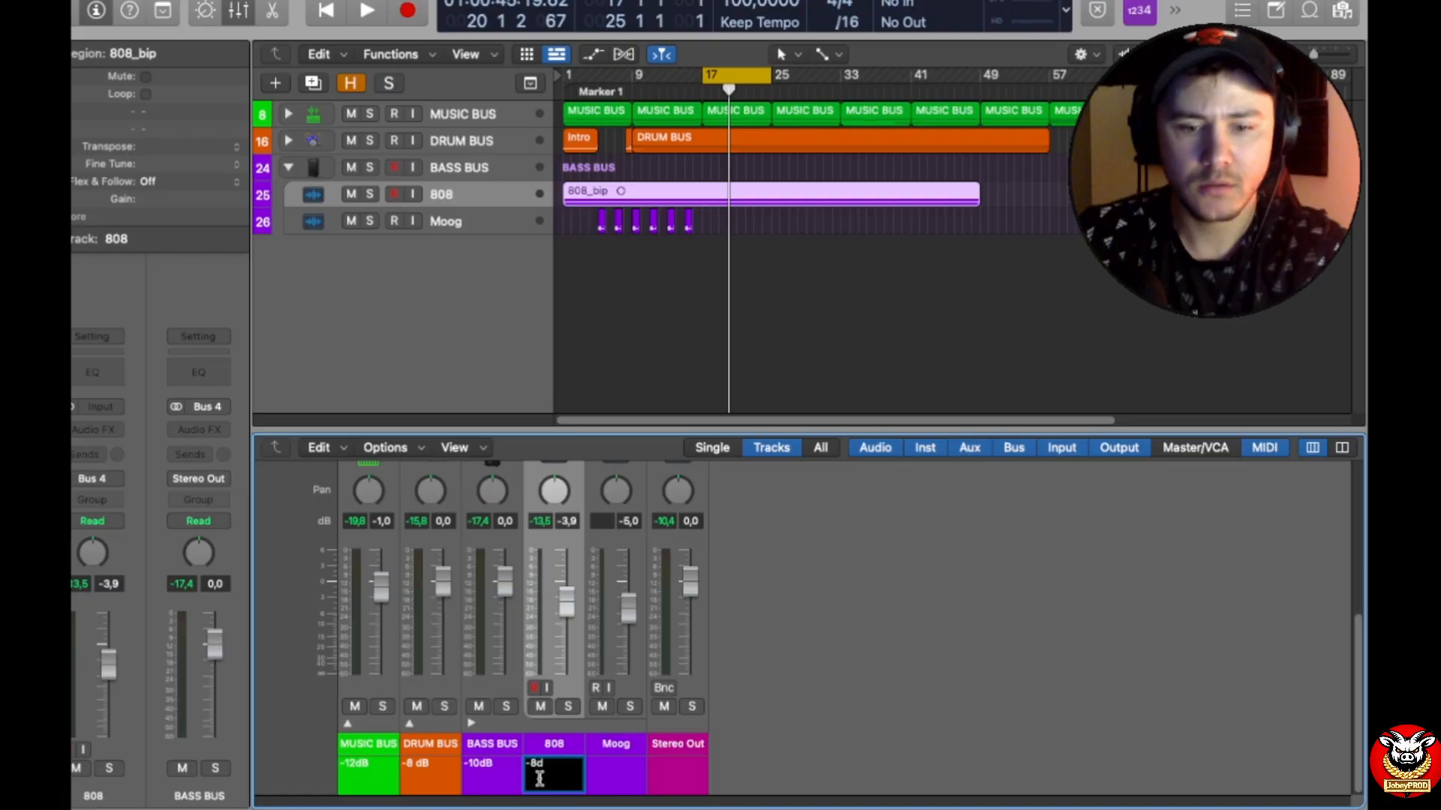
key("Return")
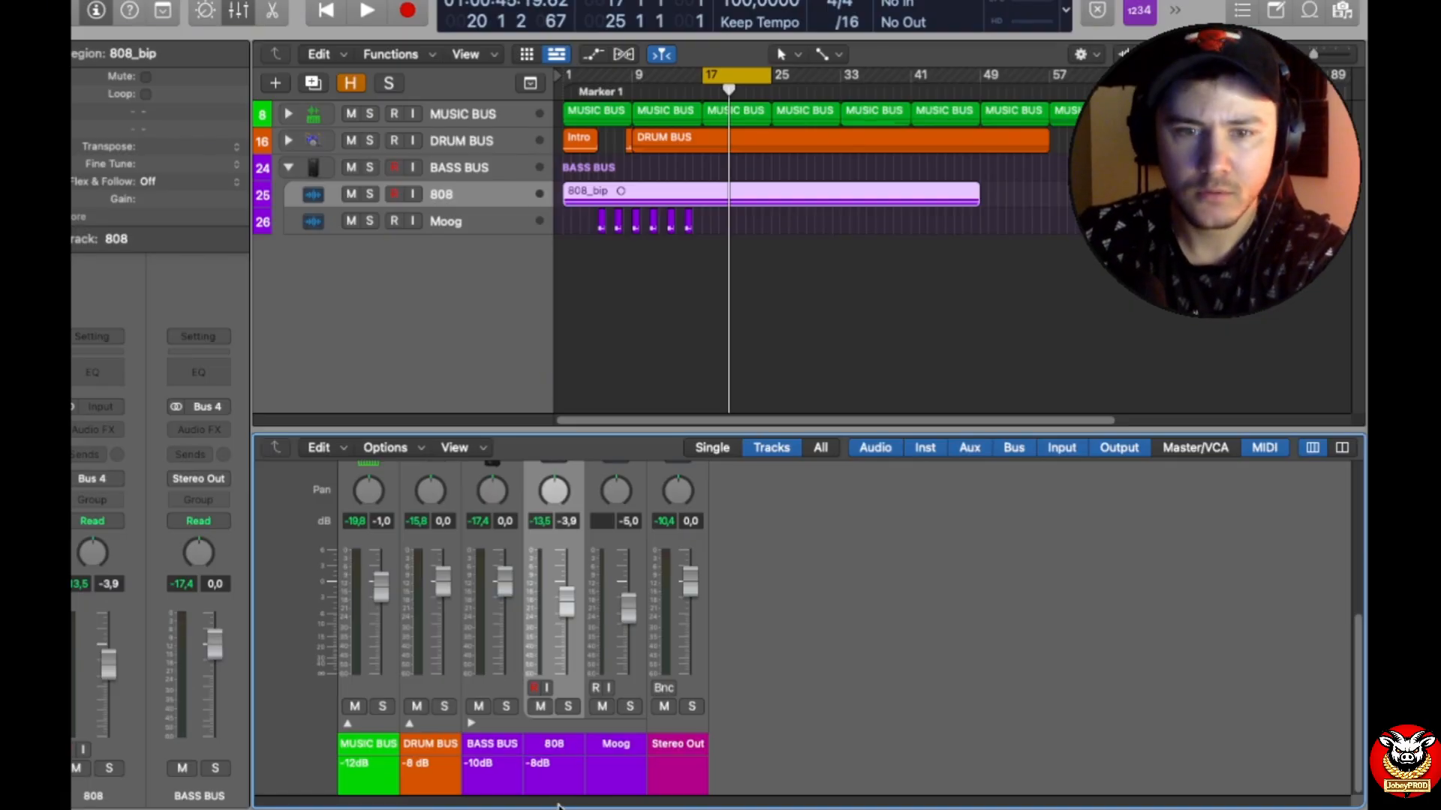
double_click(622, 779)
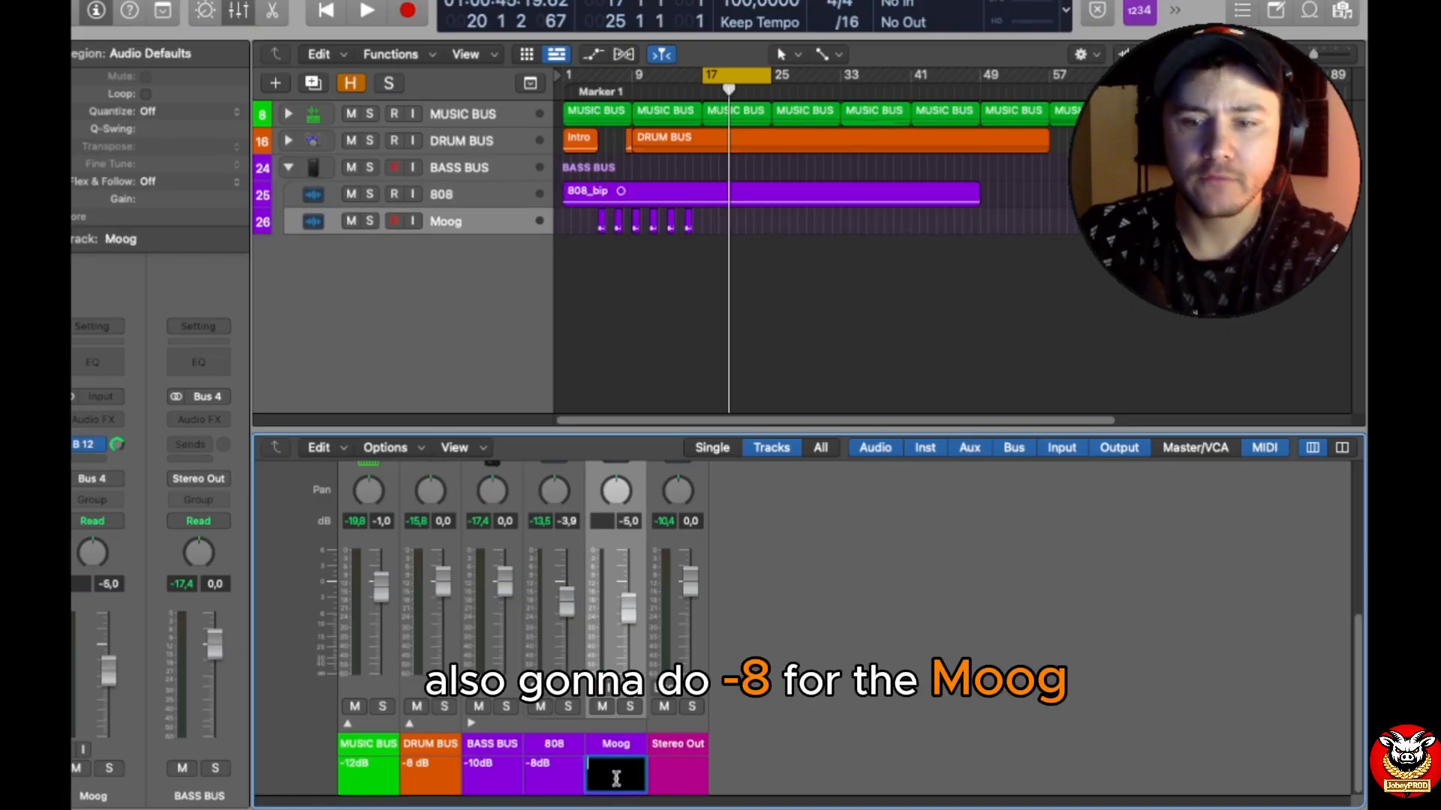
type("-8dB")
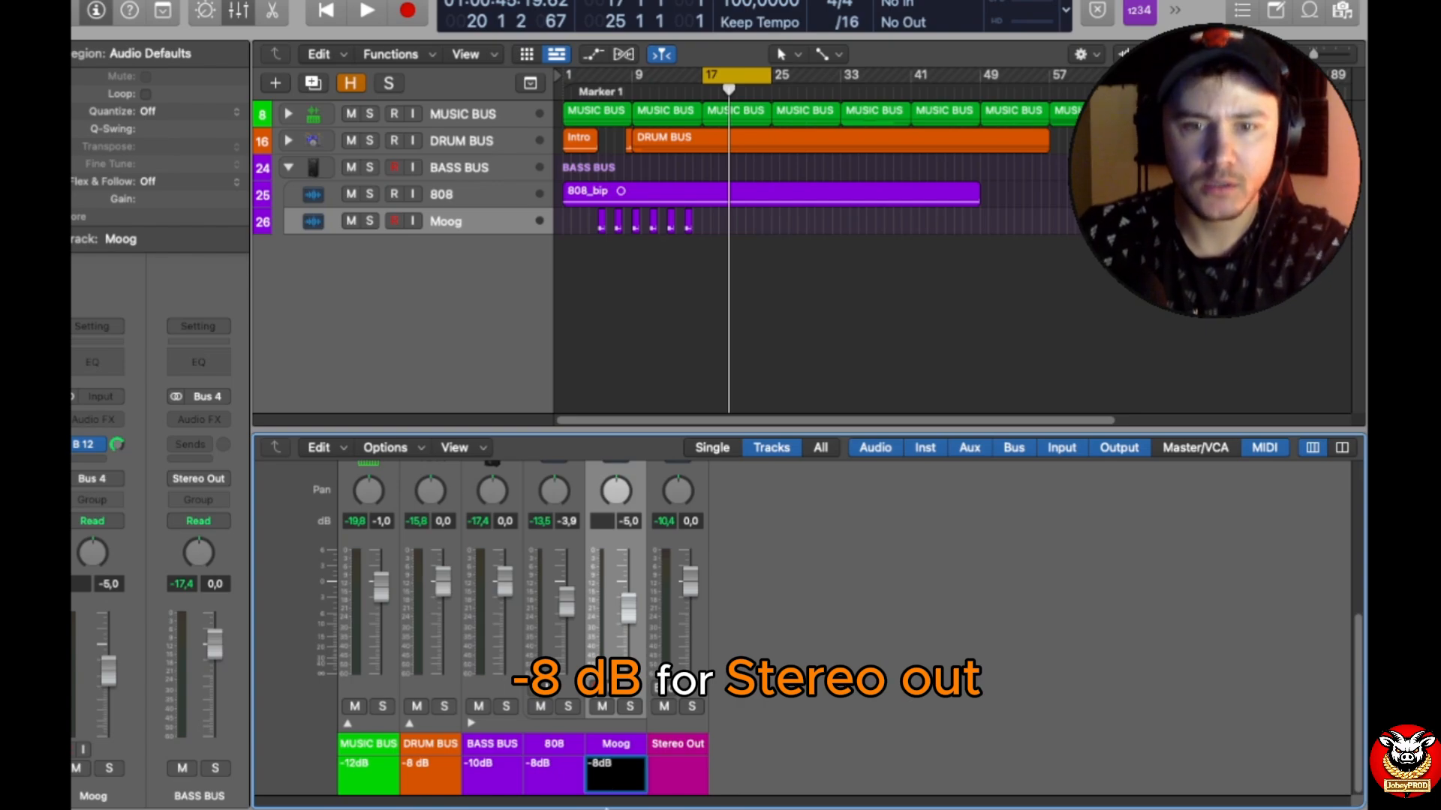
key("Return")
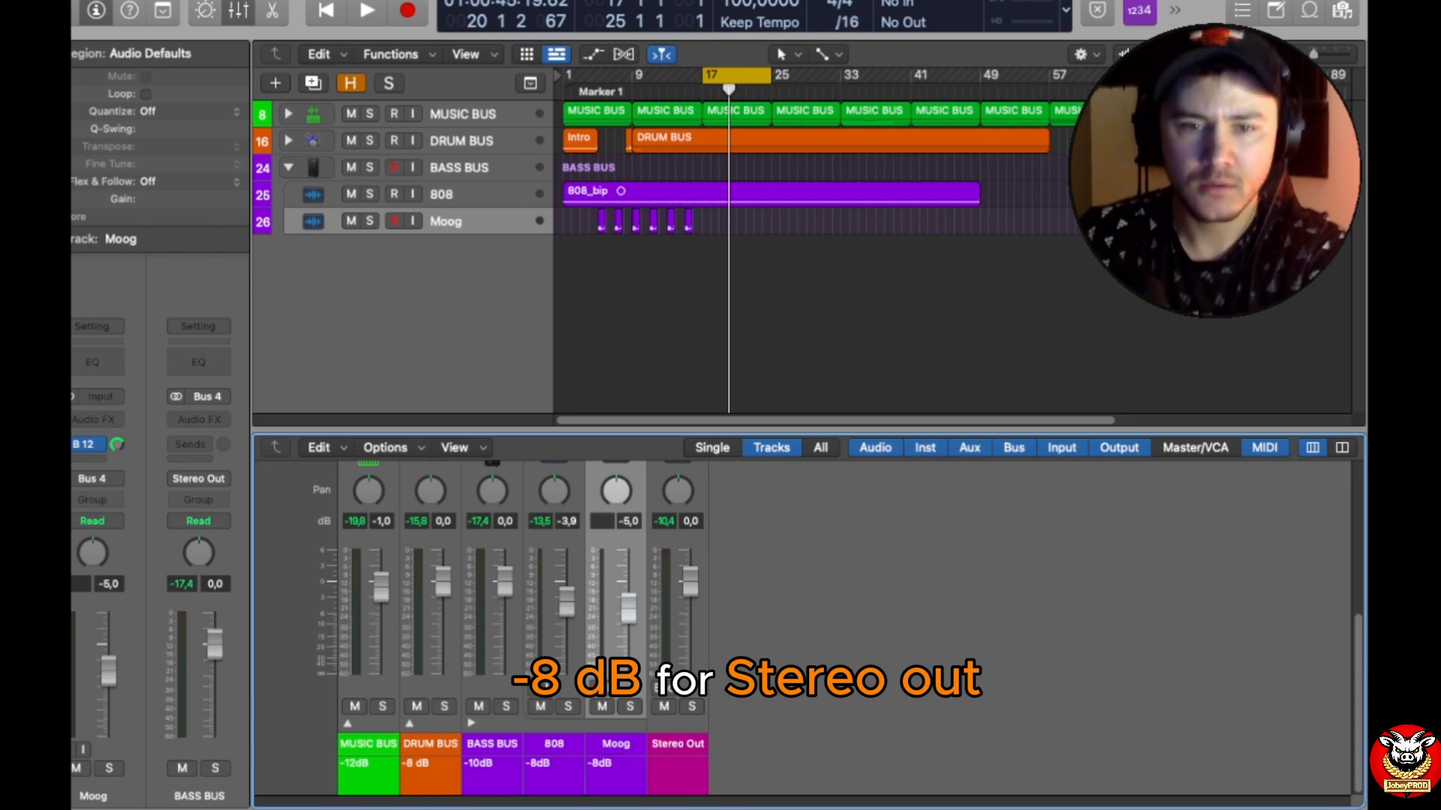
Step: Enter the track note "-12dB to -8dB" on the Stereo Out channel strip
double_click(672, 780)
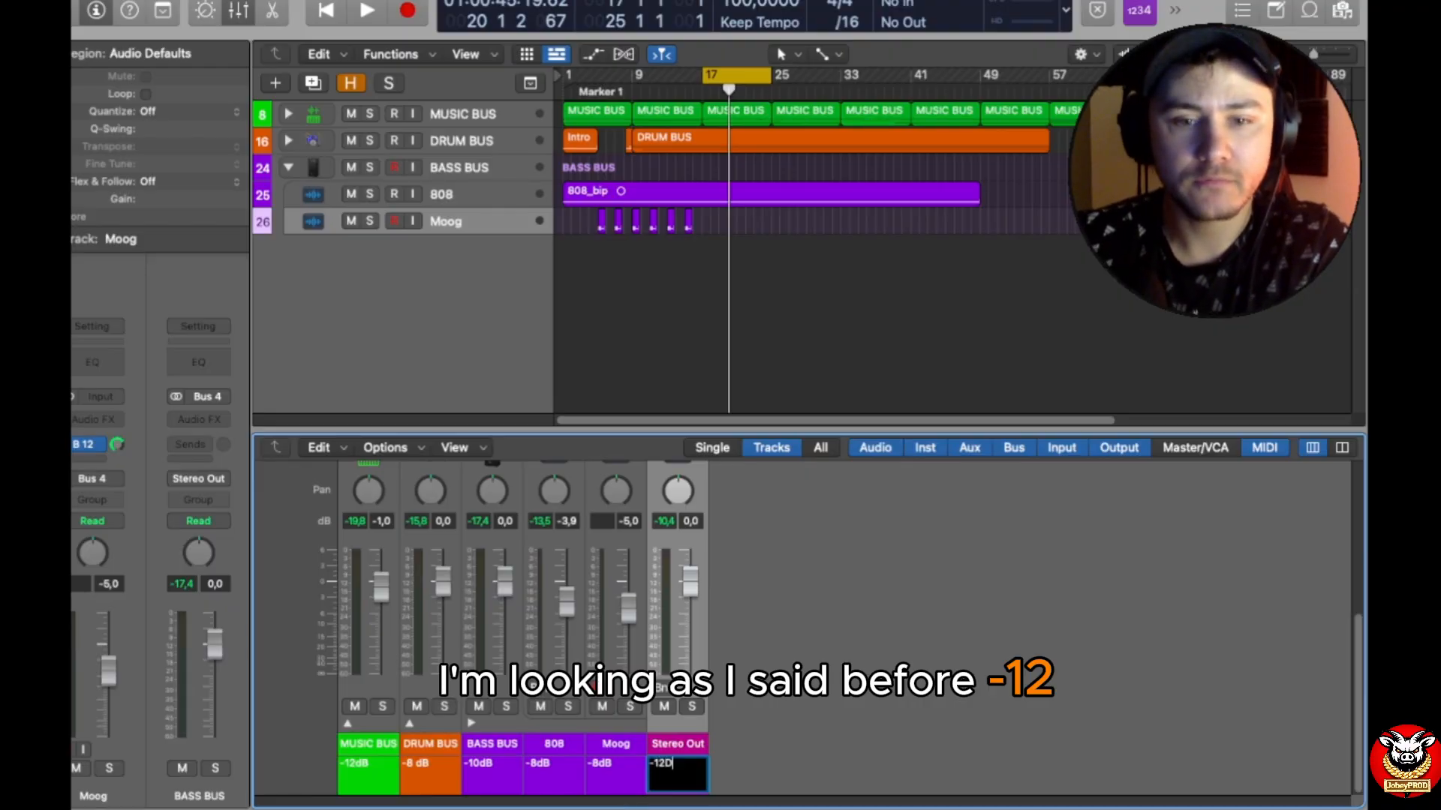
type("-12db")
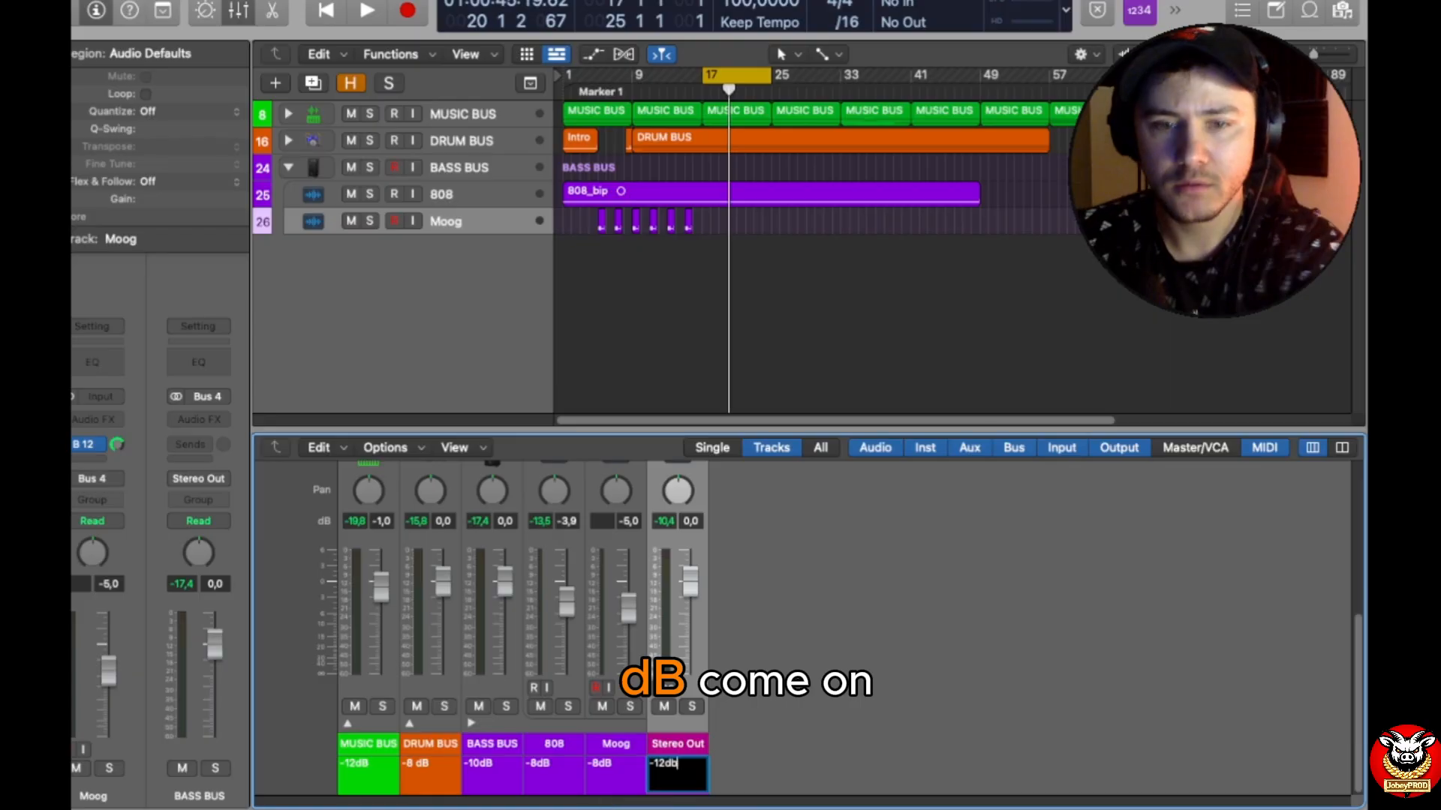
type("B to")
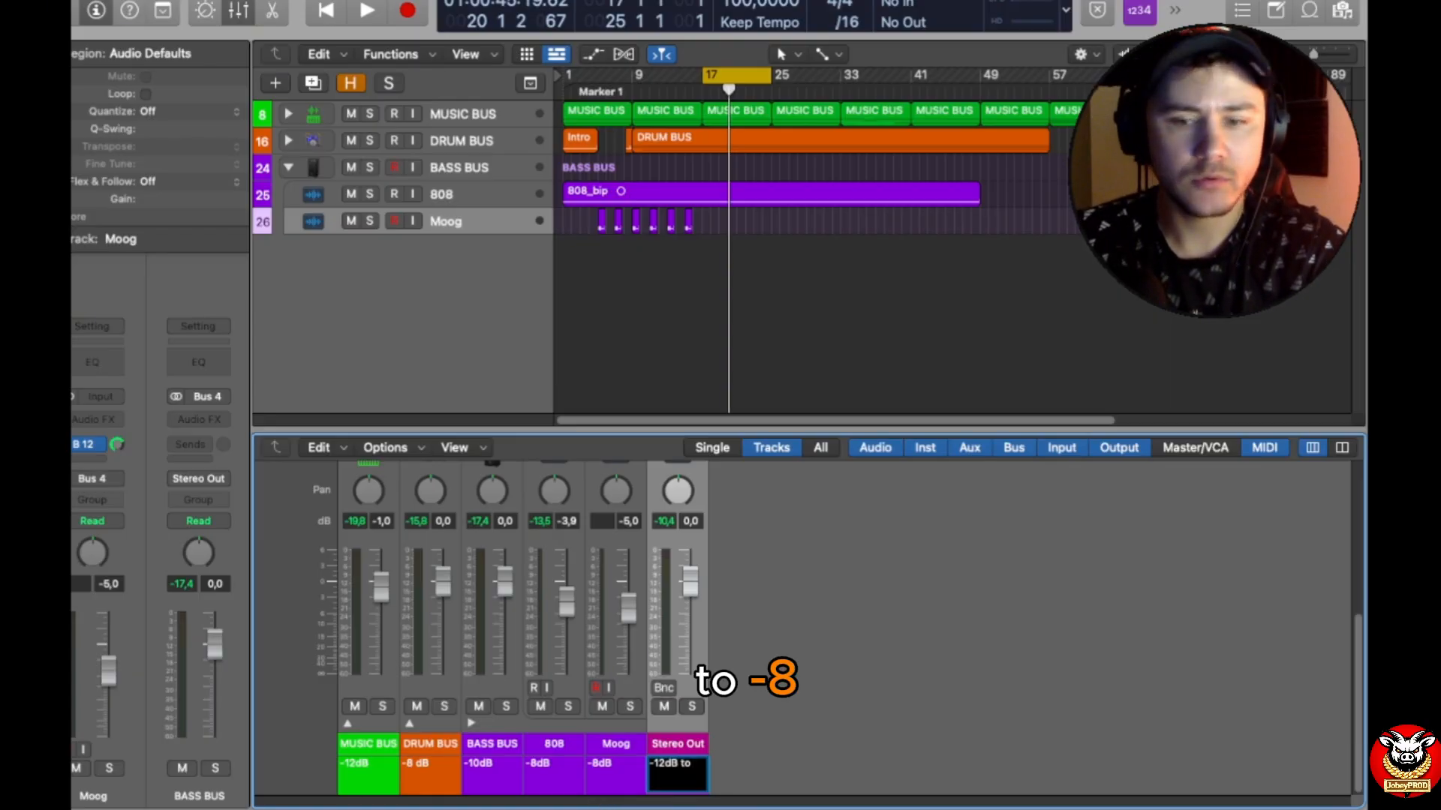
type(" -8dB")
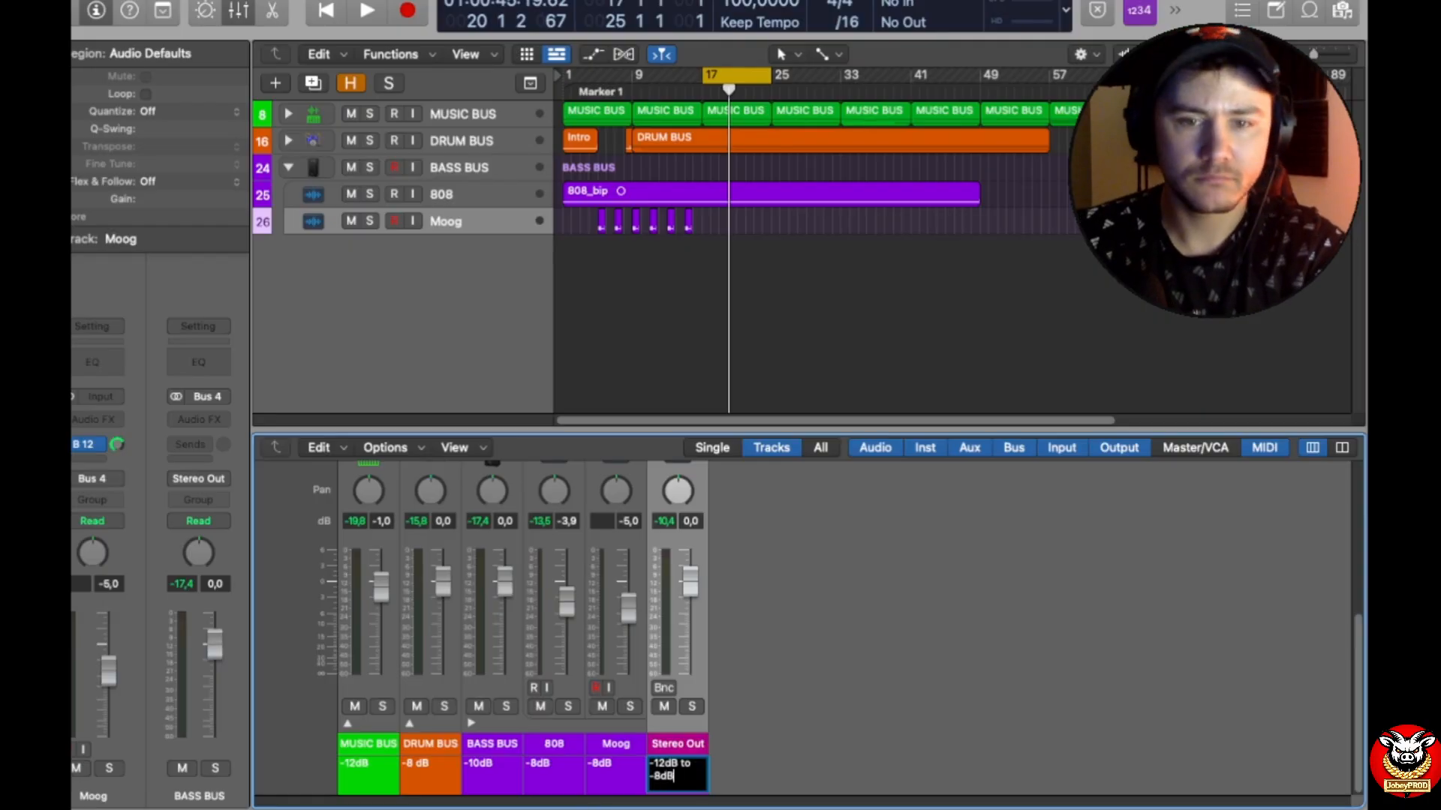
key("Return")
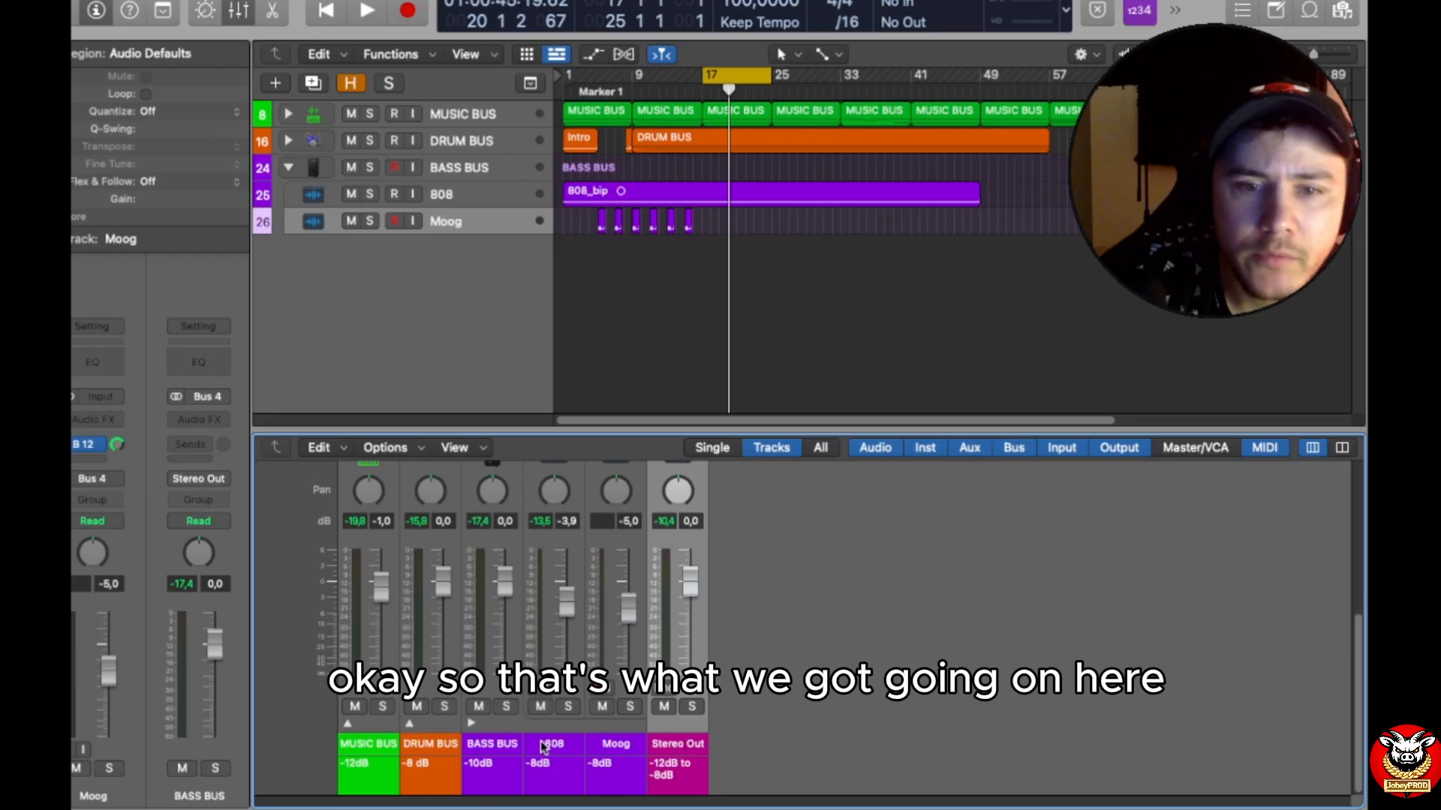
Step: Enlarge the mixer to show the full channel strips, with BASS BUS collapsed and the MUSIC BUS and DRUM BUS stacks expanded
left_click(470, 724)
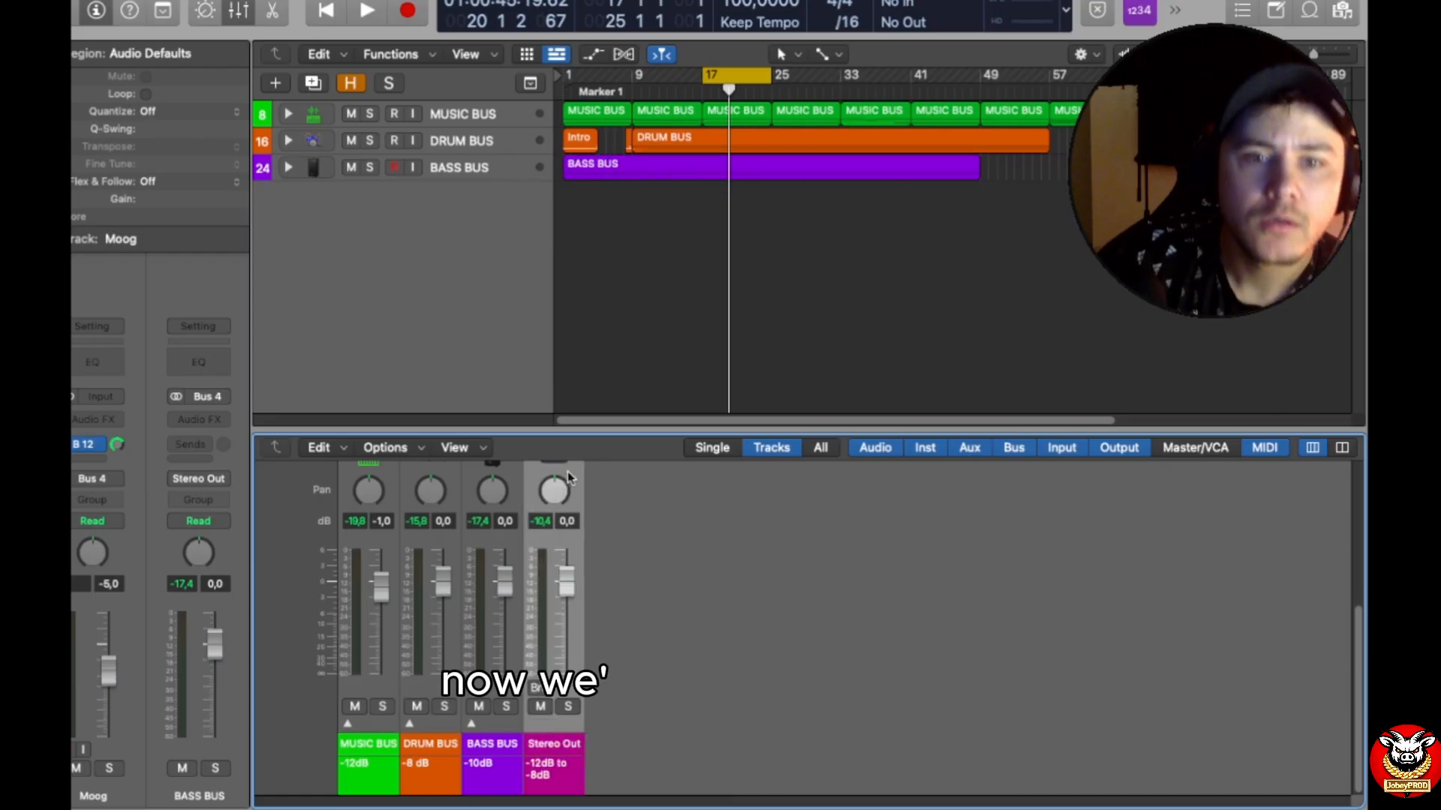
left_click_drag(578, 430, 578, 181)
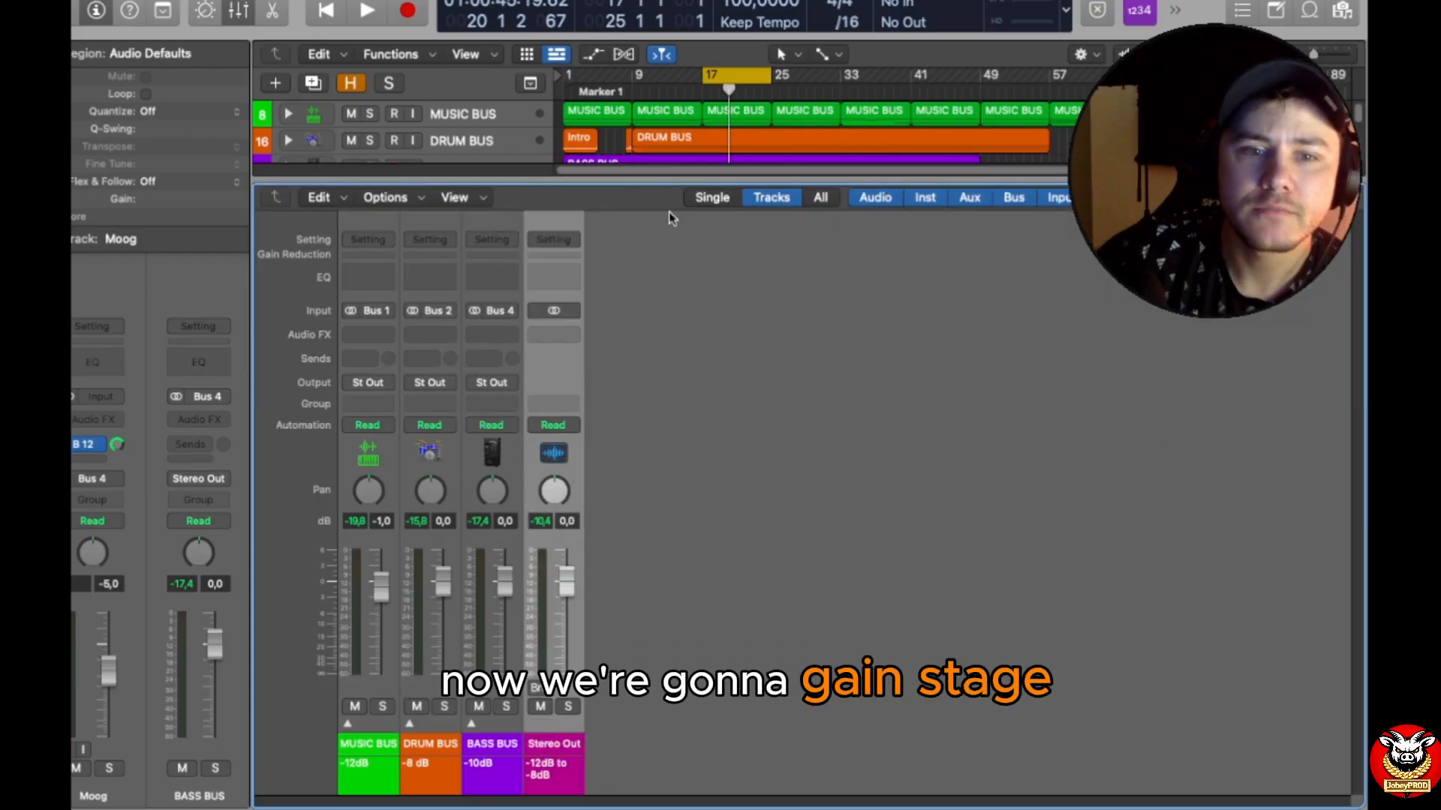
left_click(347, 723)
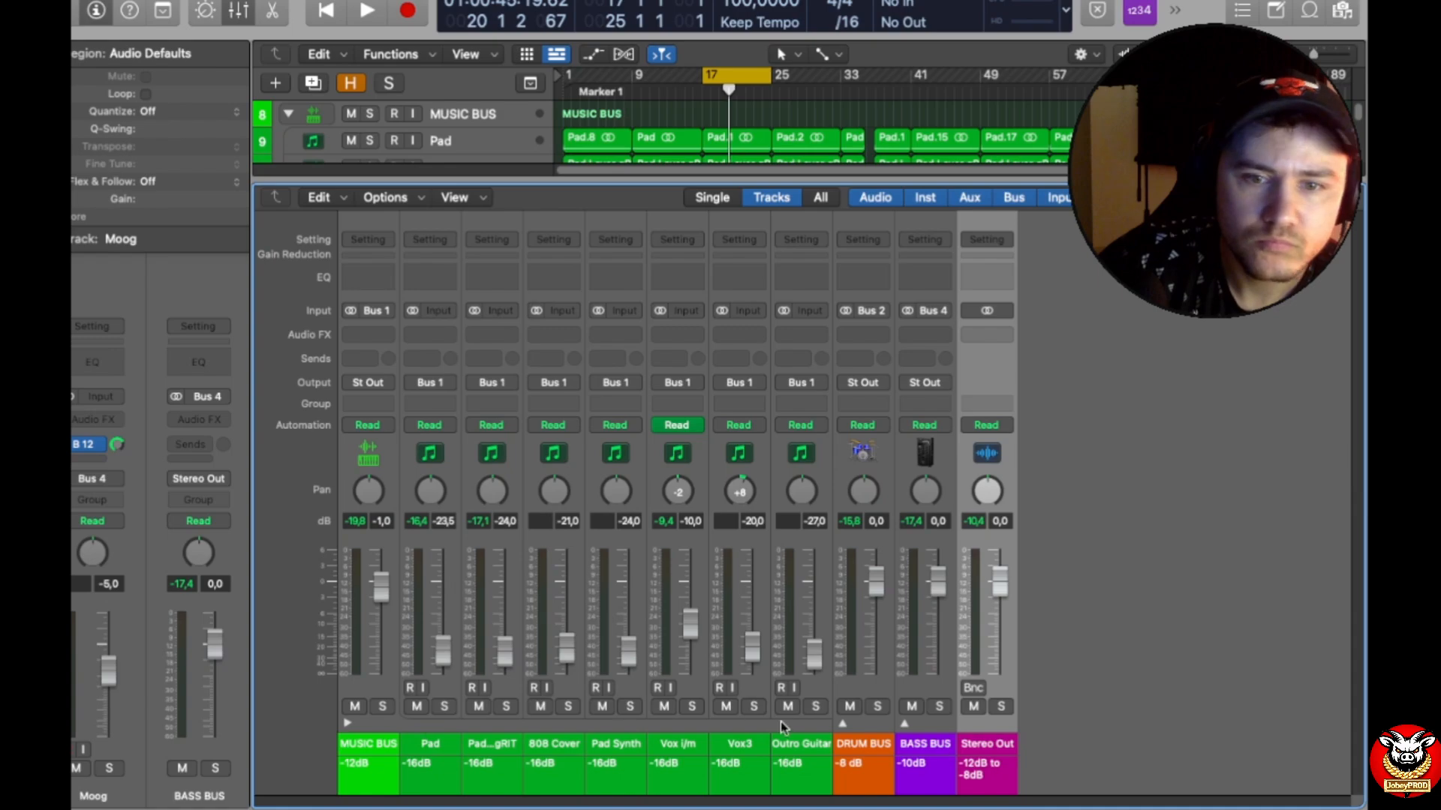
left_click(842, 724)
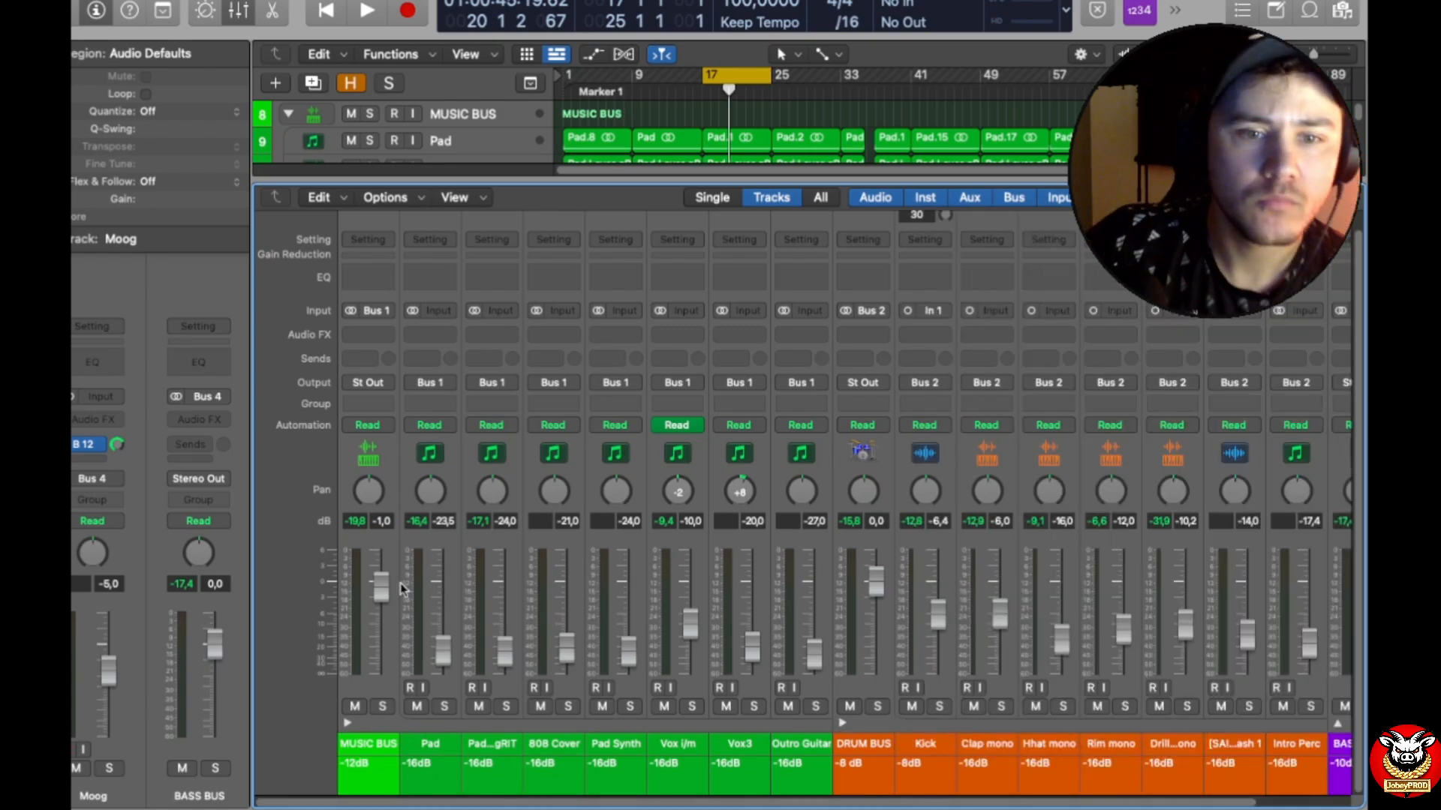
Step: Solo MUSIC BUS and all its tracks through Outro Guitar, and play the cycled section from bar 17 to check their levels
left_click_drag(387, 707, 810, 714)
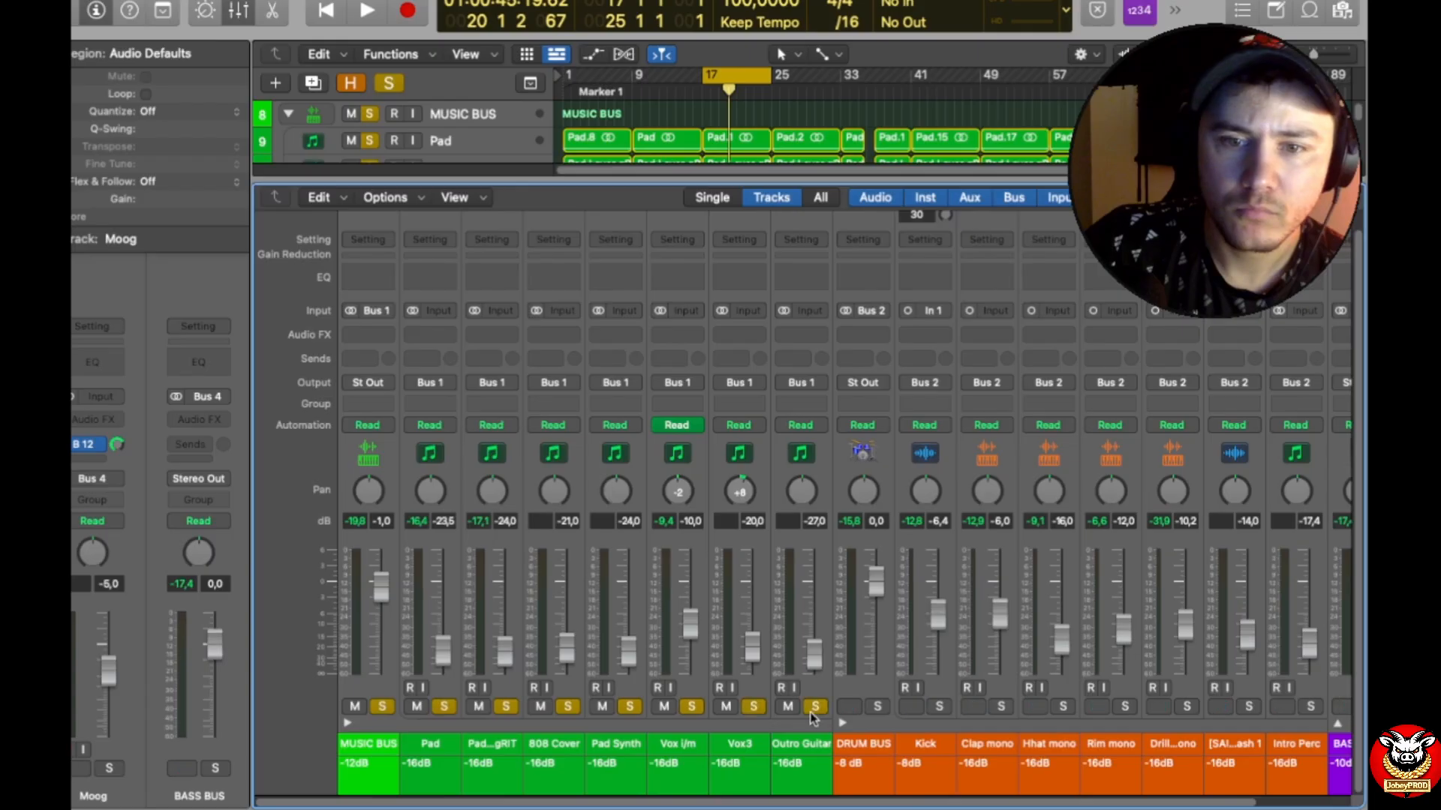
key("space")
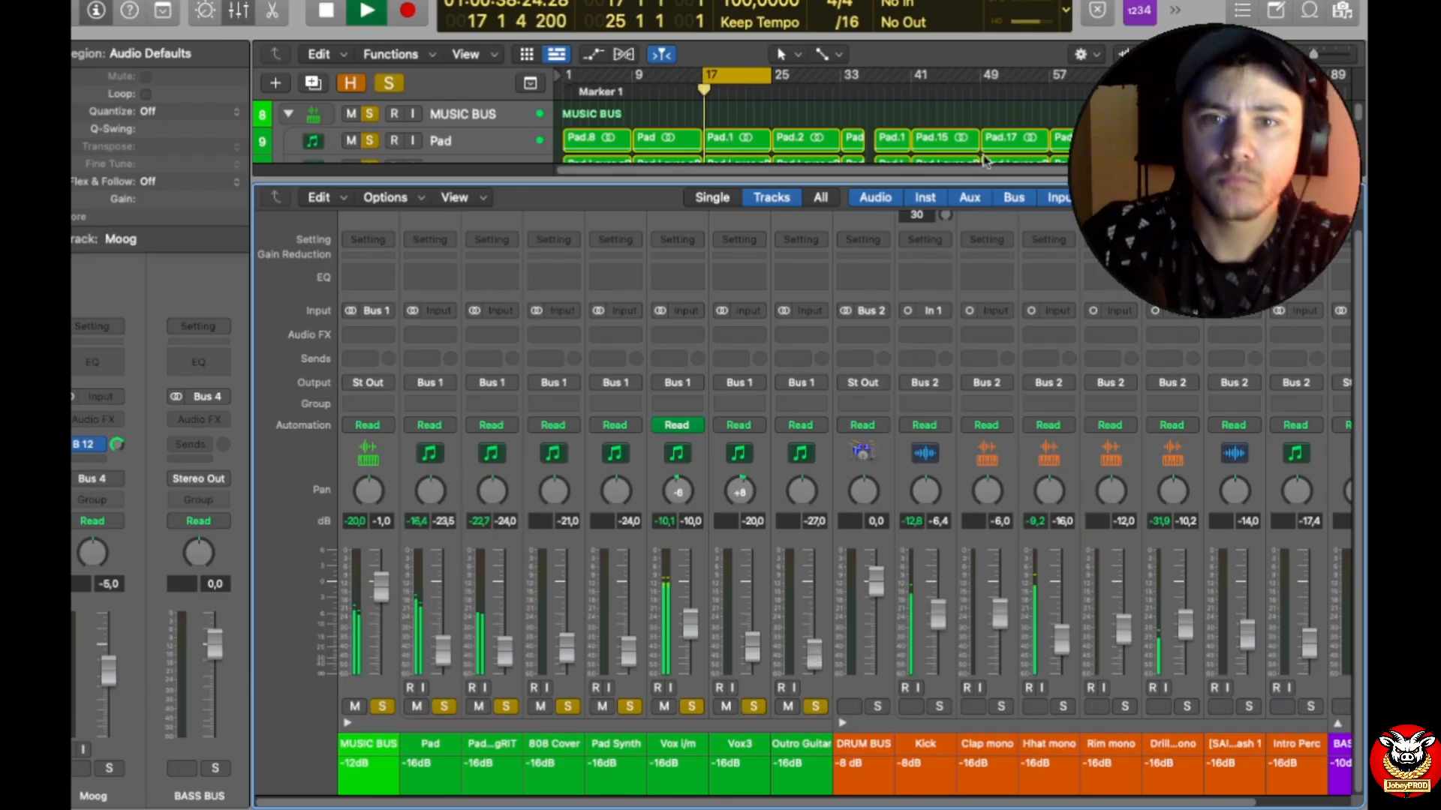
left_click_drag(972, 181, 965, 477)
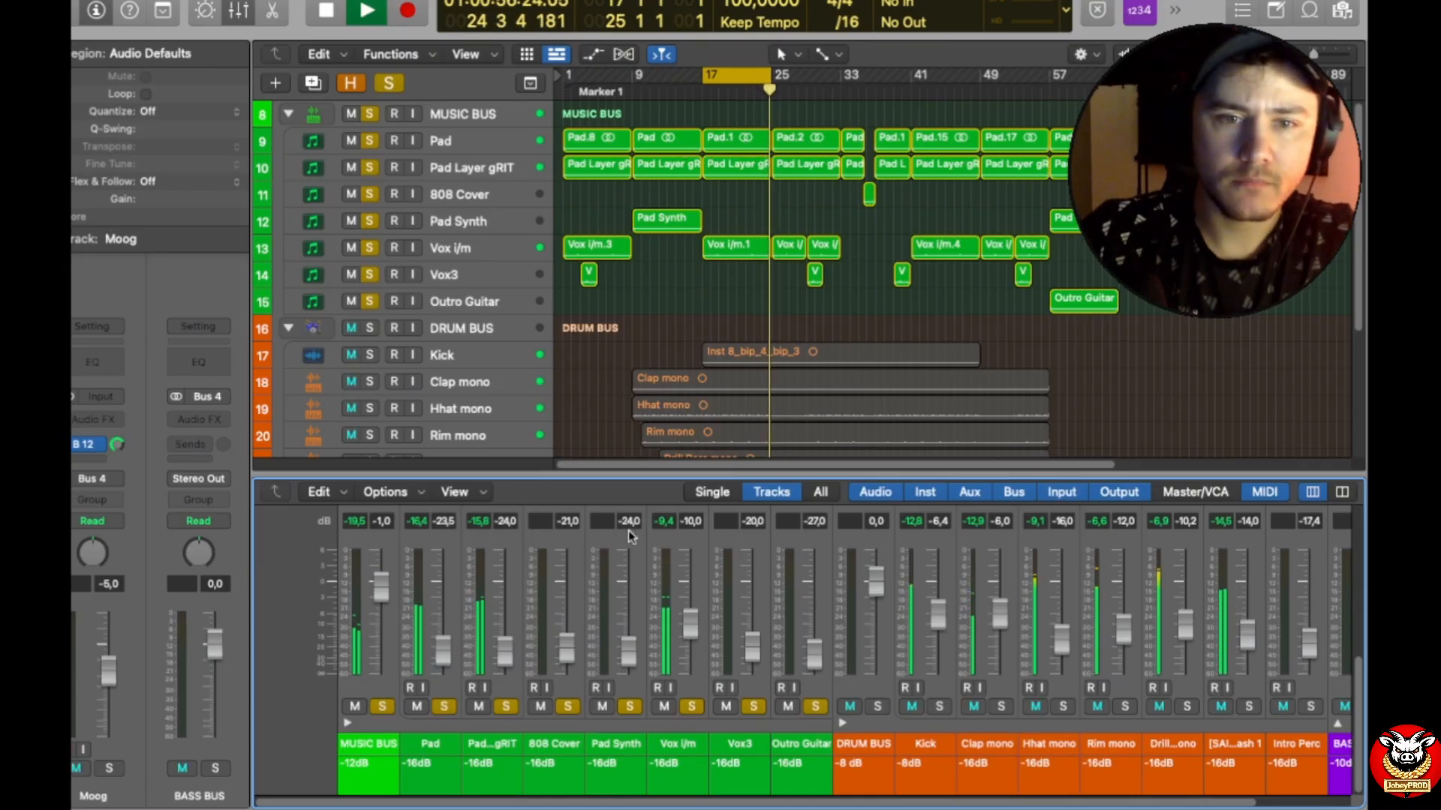
left_click_drag(675, 464, 690, 96)
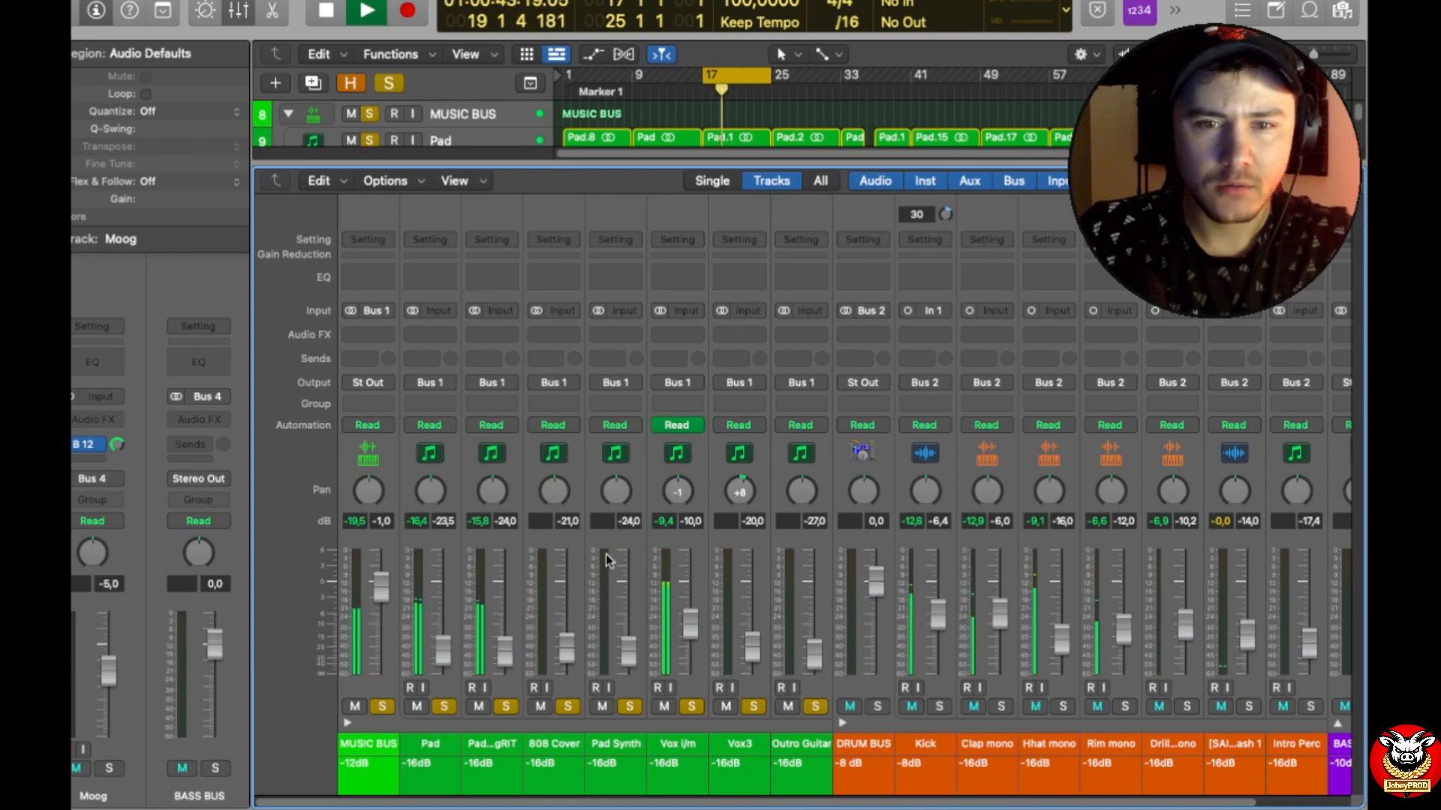
key("space")
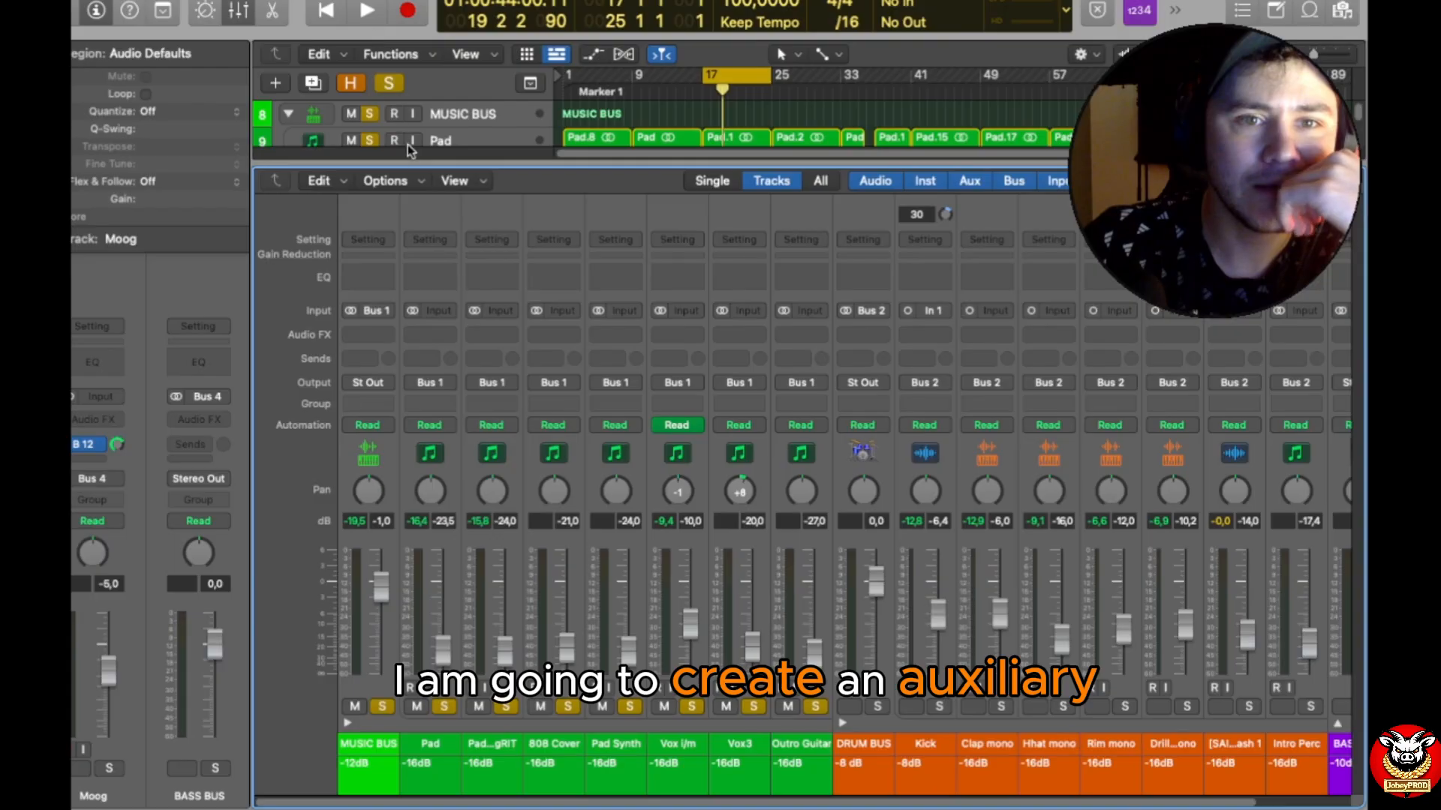
Step: Create a new auxiliary channel strip and name it INSTRUMENT BUS
left_click(385, 181)
left_click(439, 204)
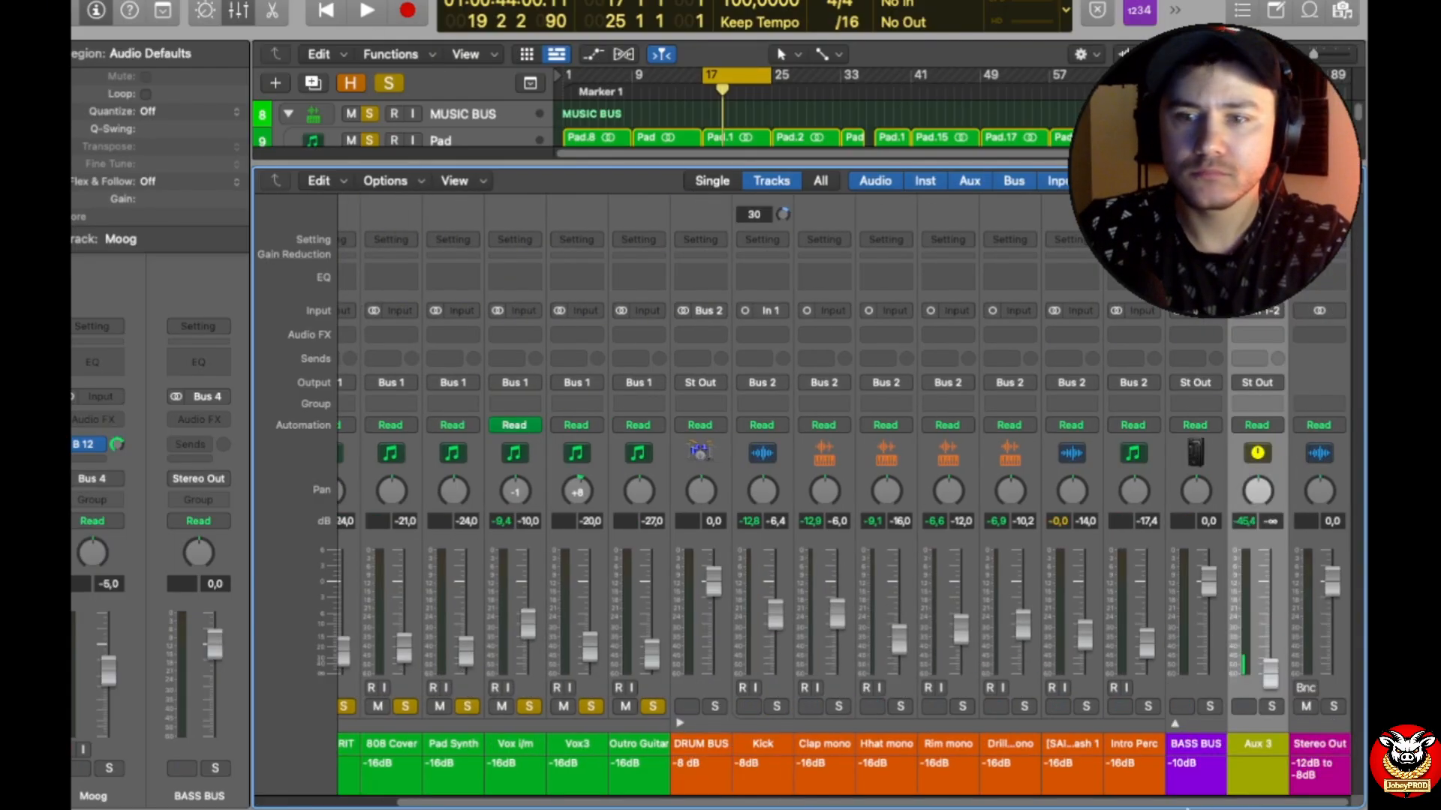
double_click(1258, 743)
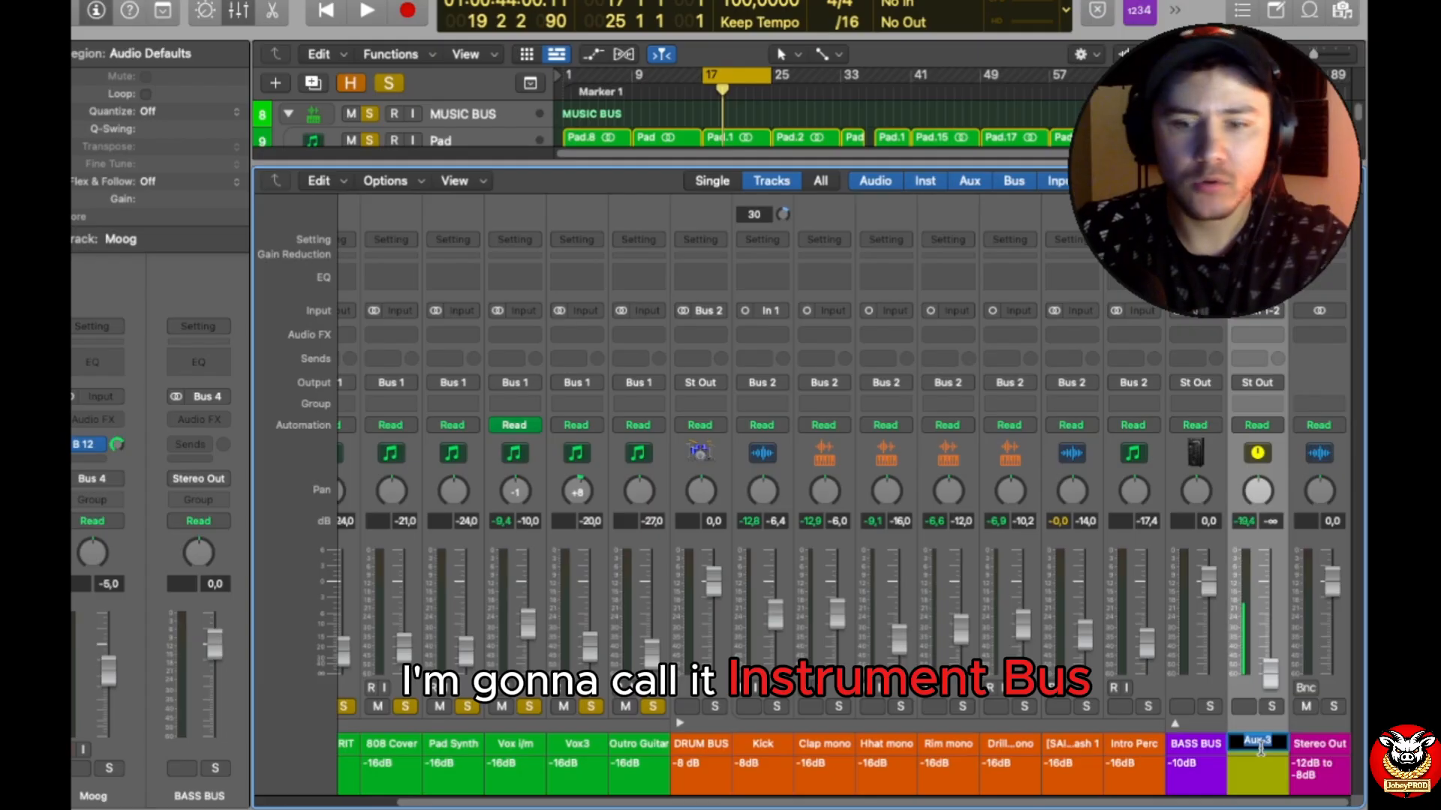
type("INSTR")
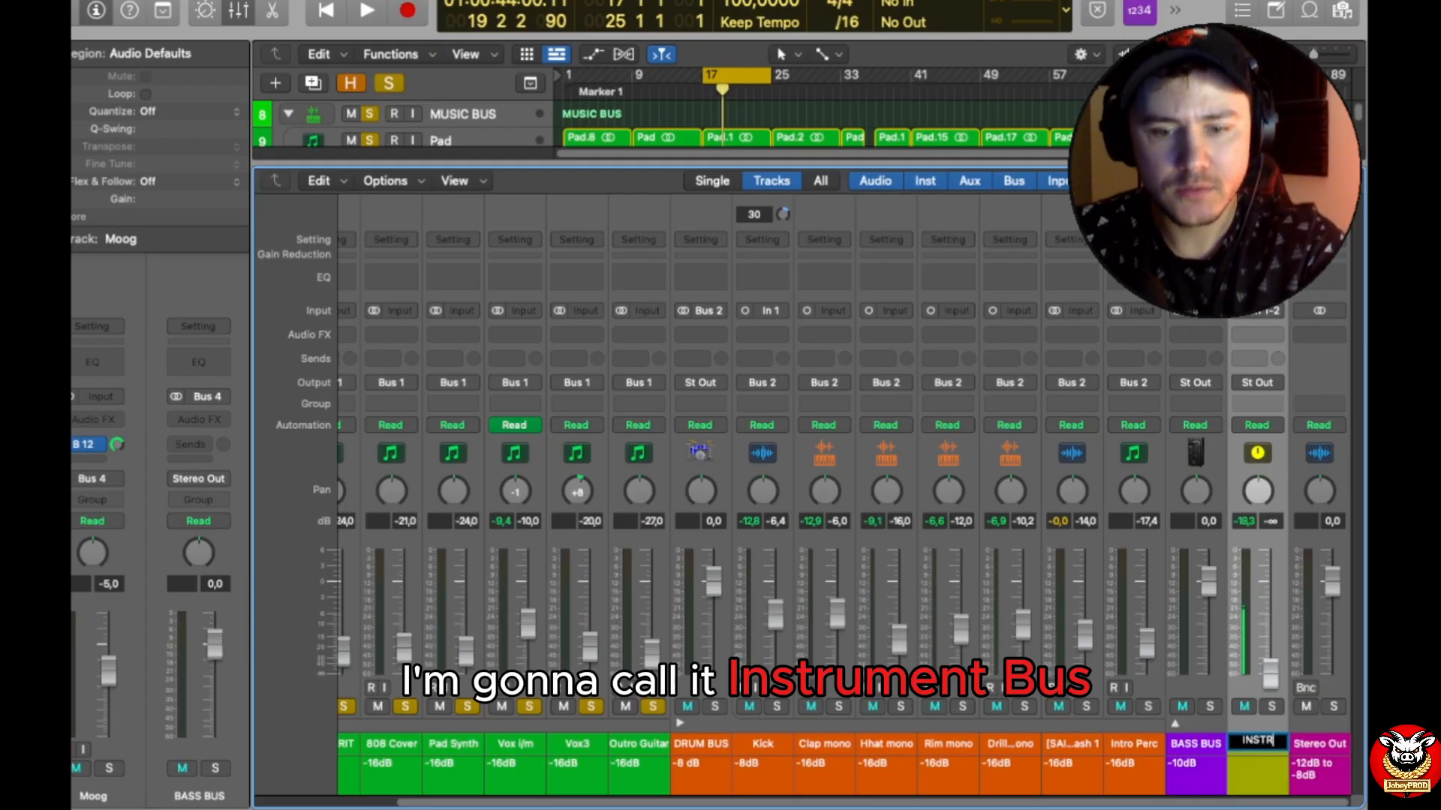
type("UMENT")
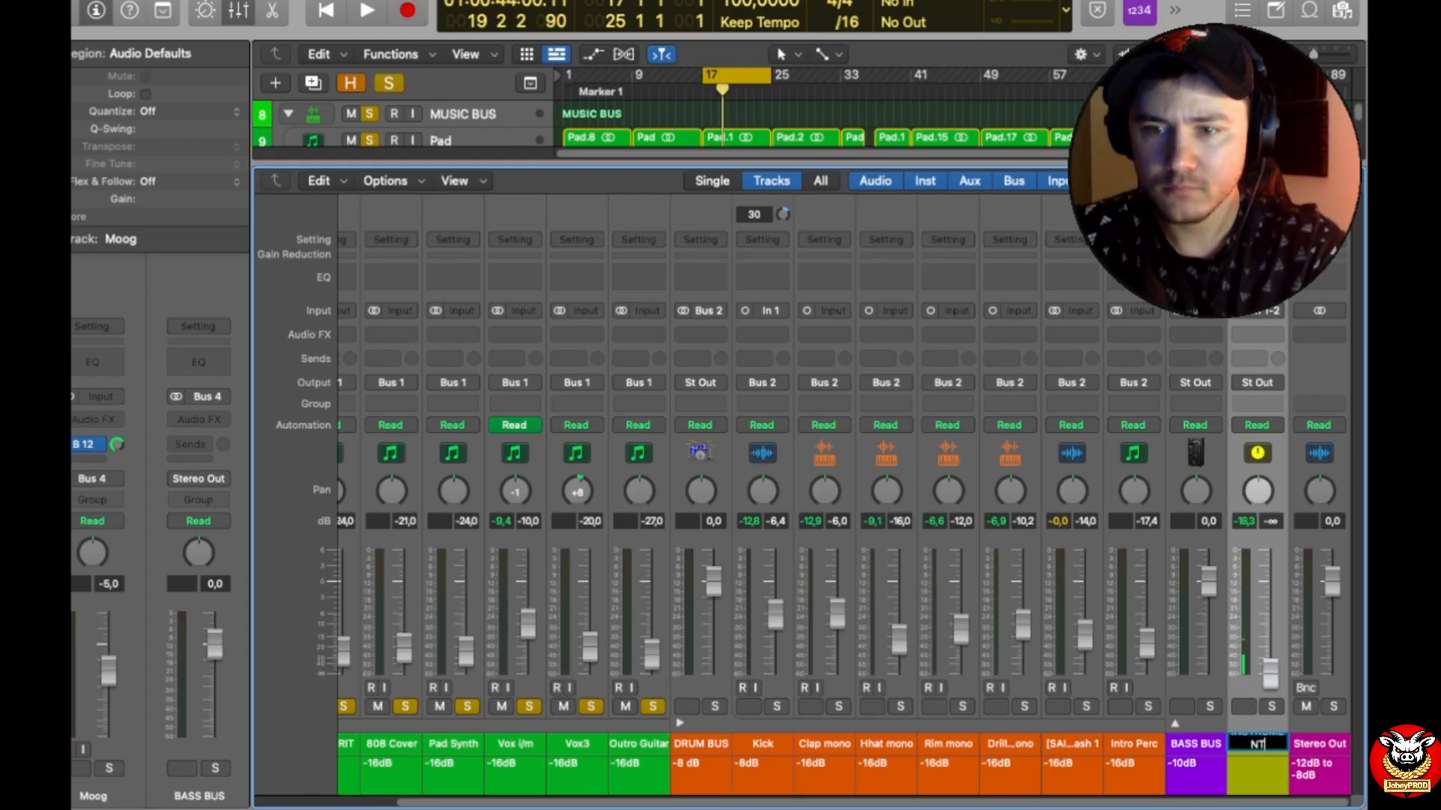
type(" BUS")
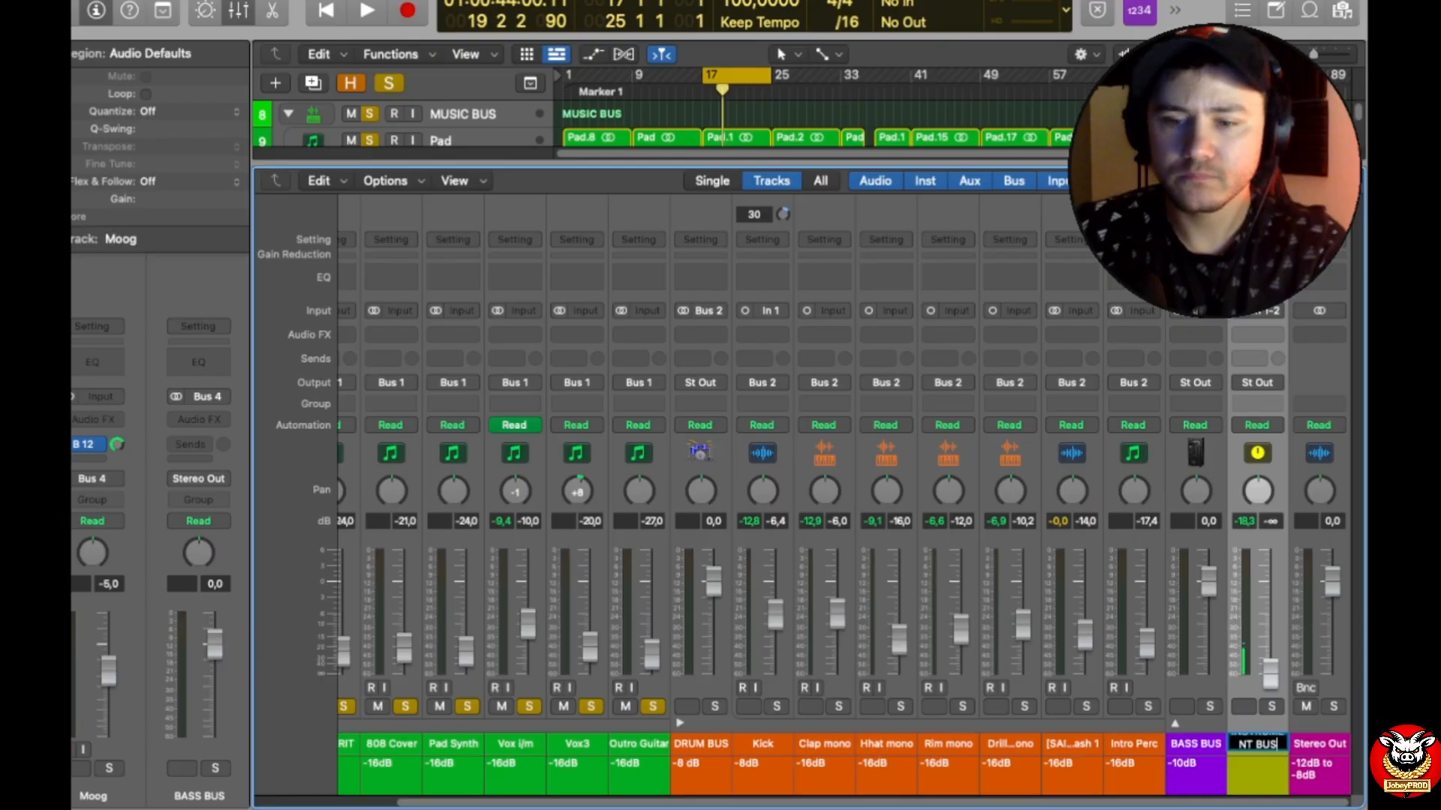
key("Return")
Step: Assign bright red as the channel strip color of INSTRUMENT BUS
right_click(1263, 766)
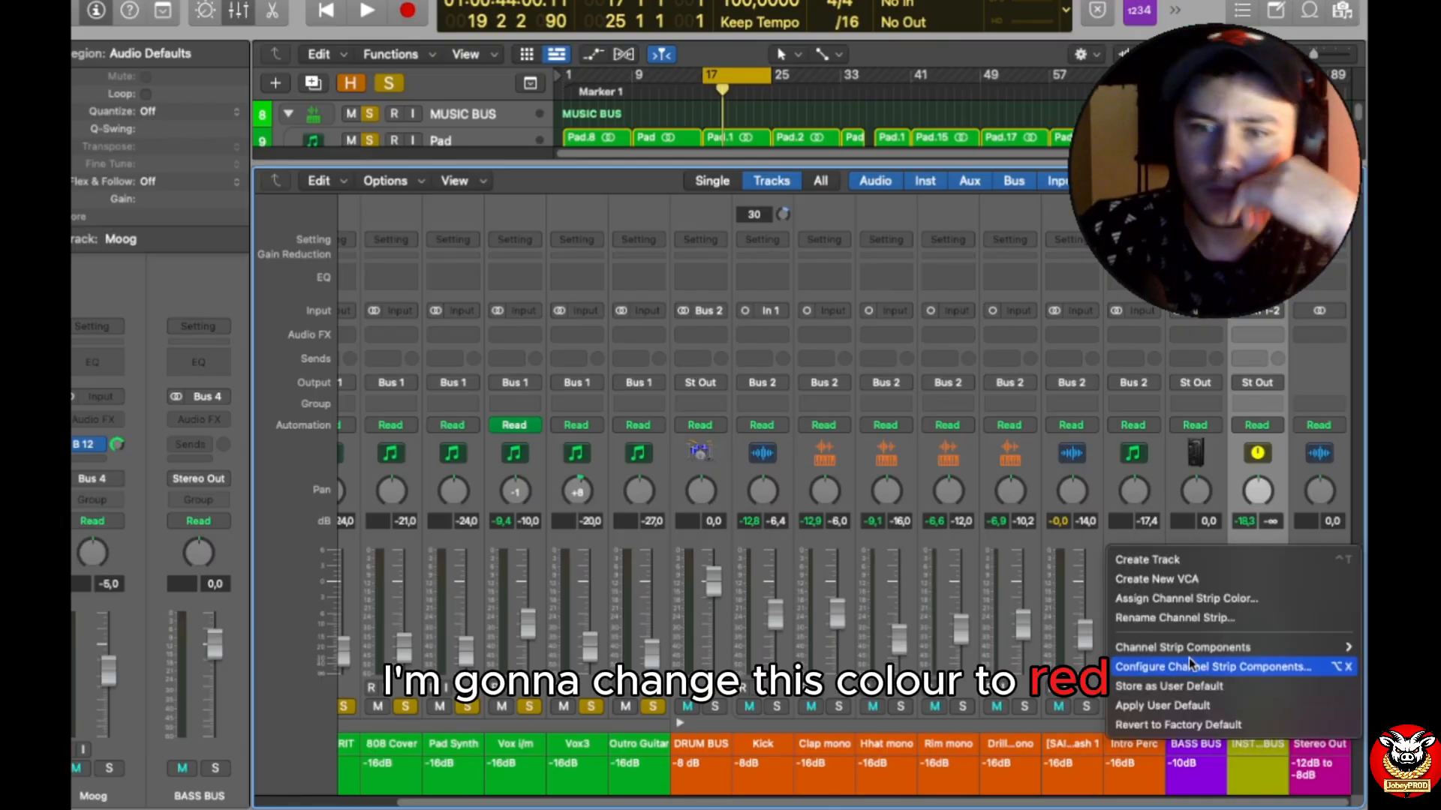
left_click(1191, 598)
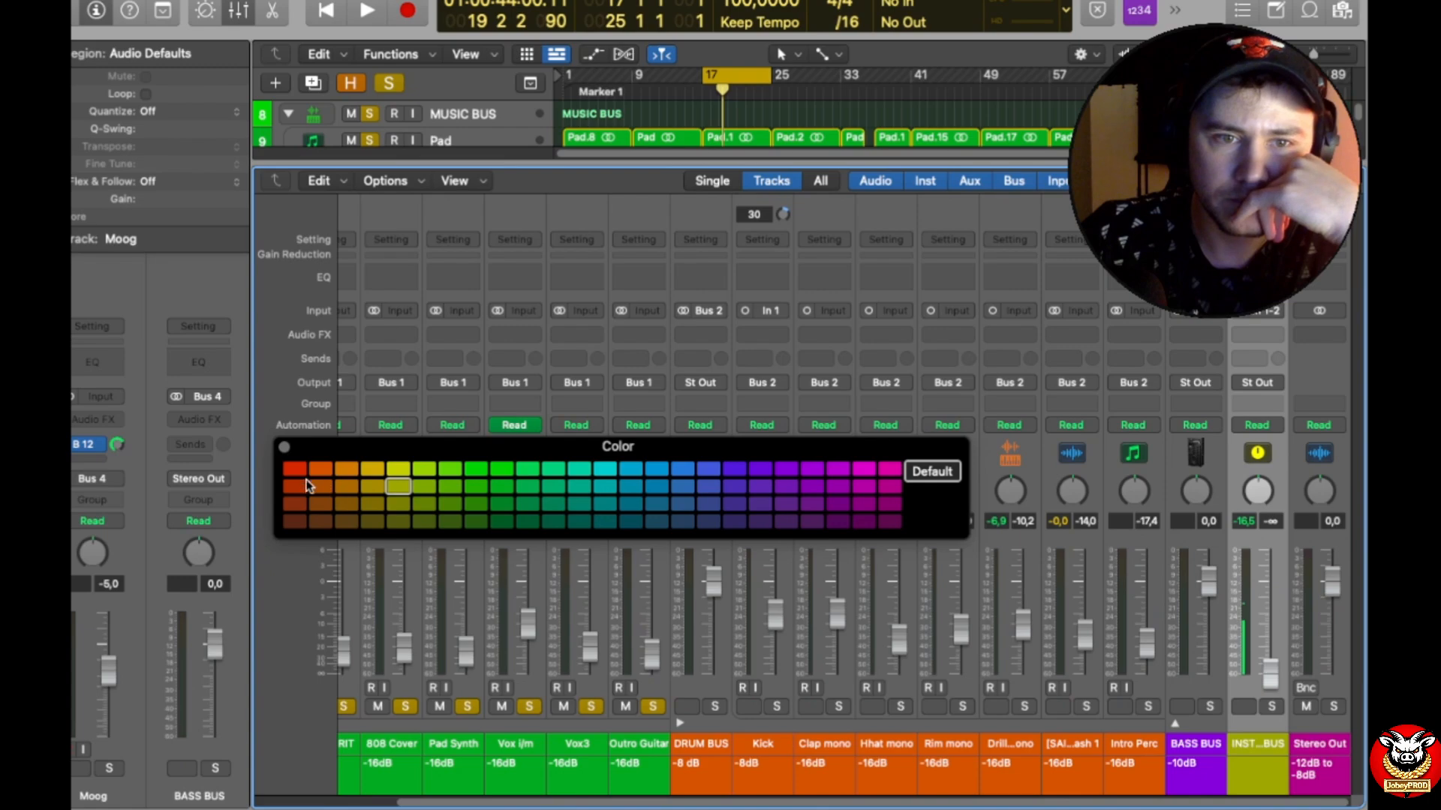
left_click(295, 469)
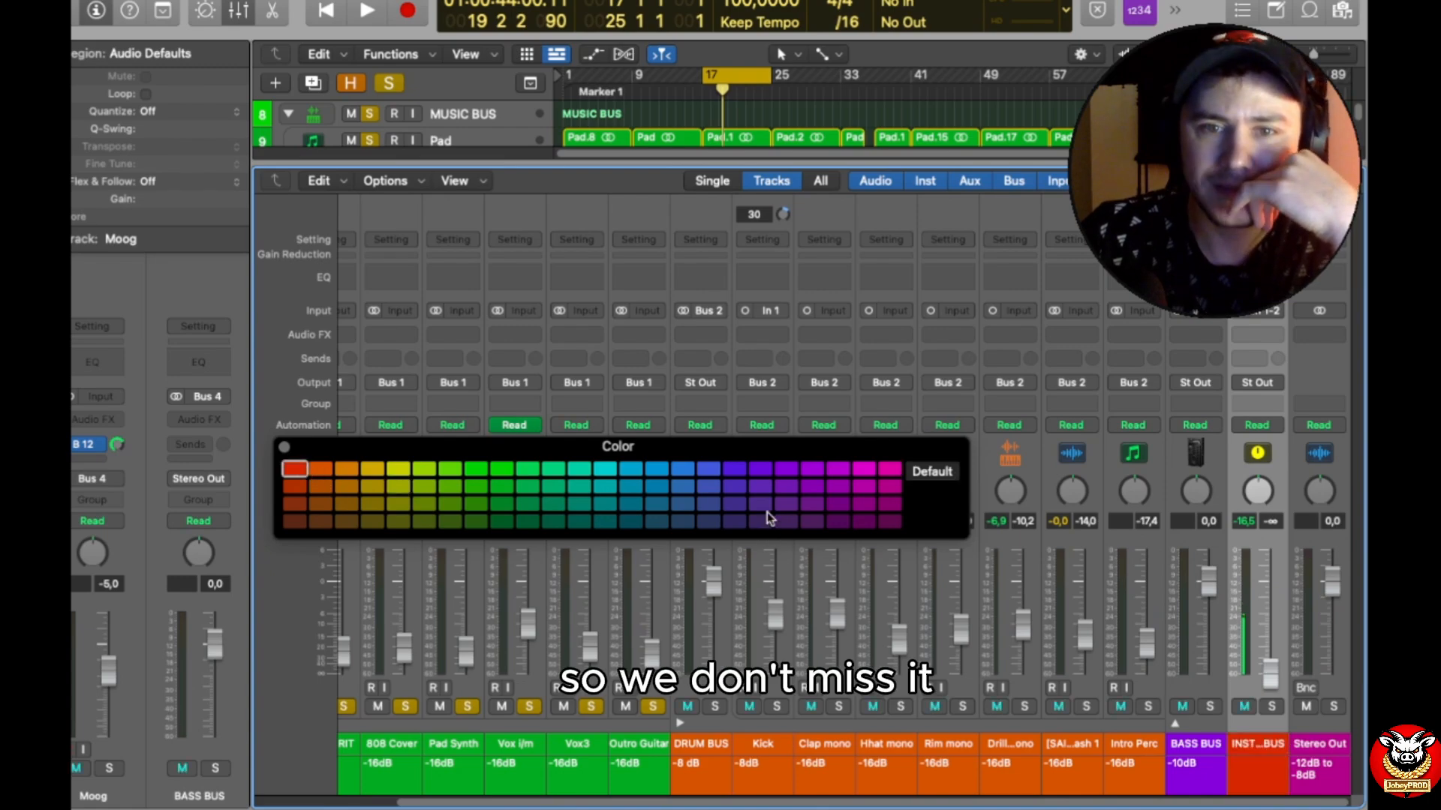
left_click(284, 447)
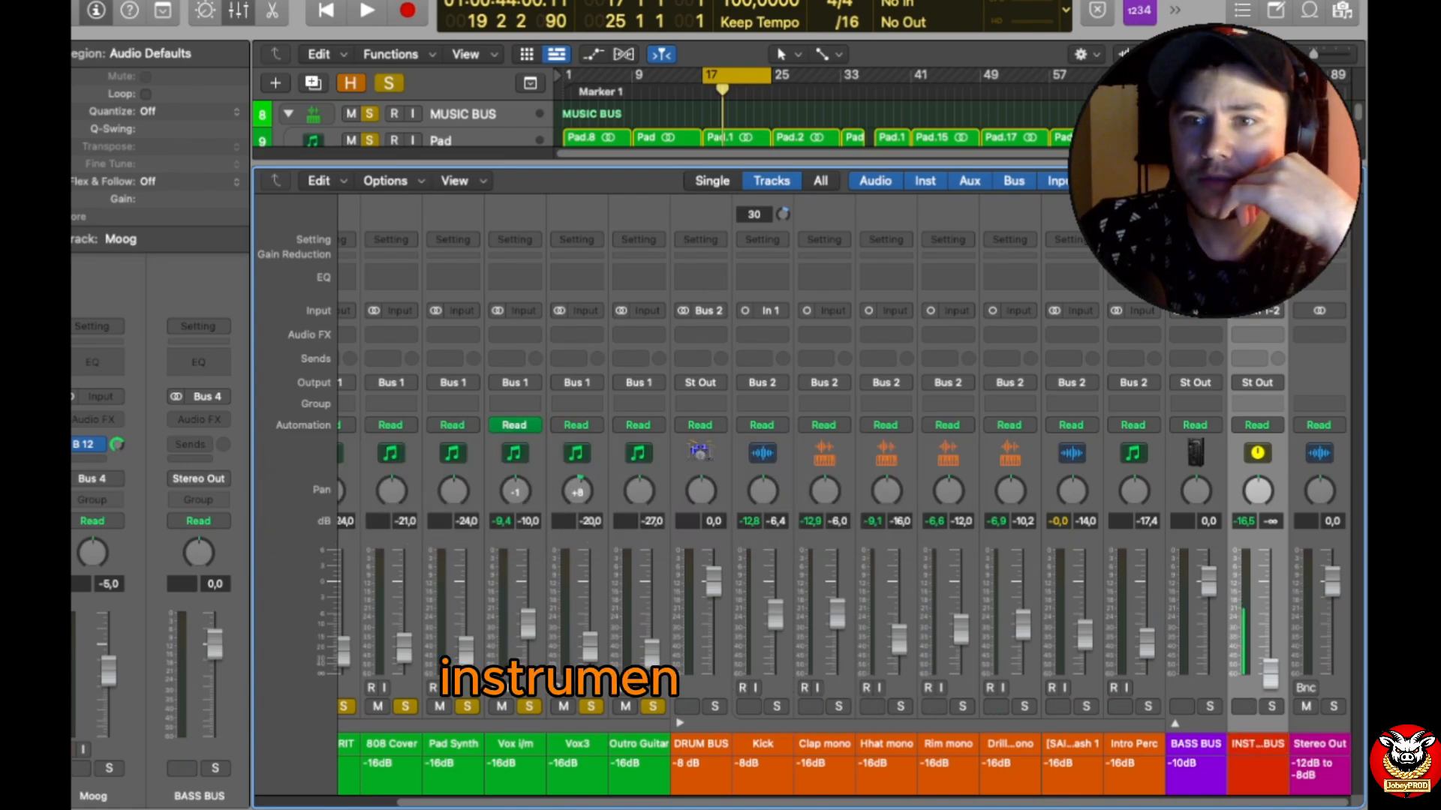
Step: Set the input of the INSTRUMENT BUS channel strip to Bus 32
left_click(1257, 310)
mouse_move(1290, 391)
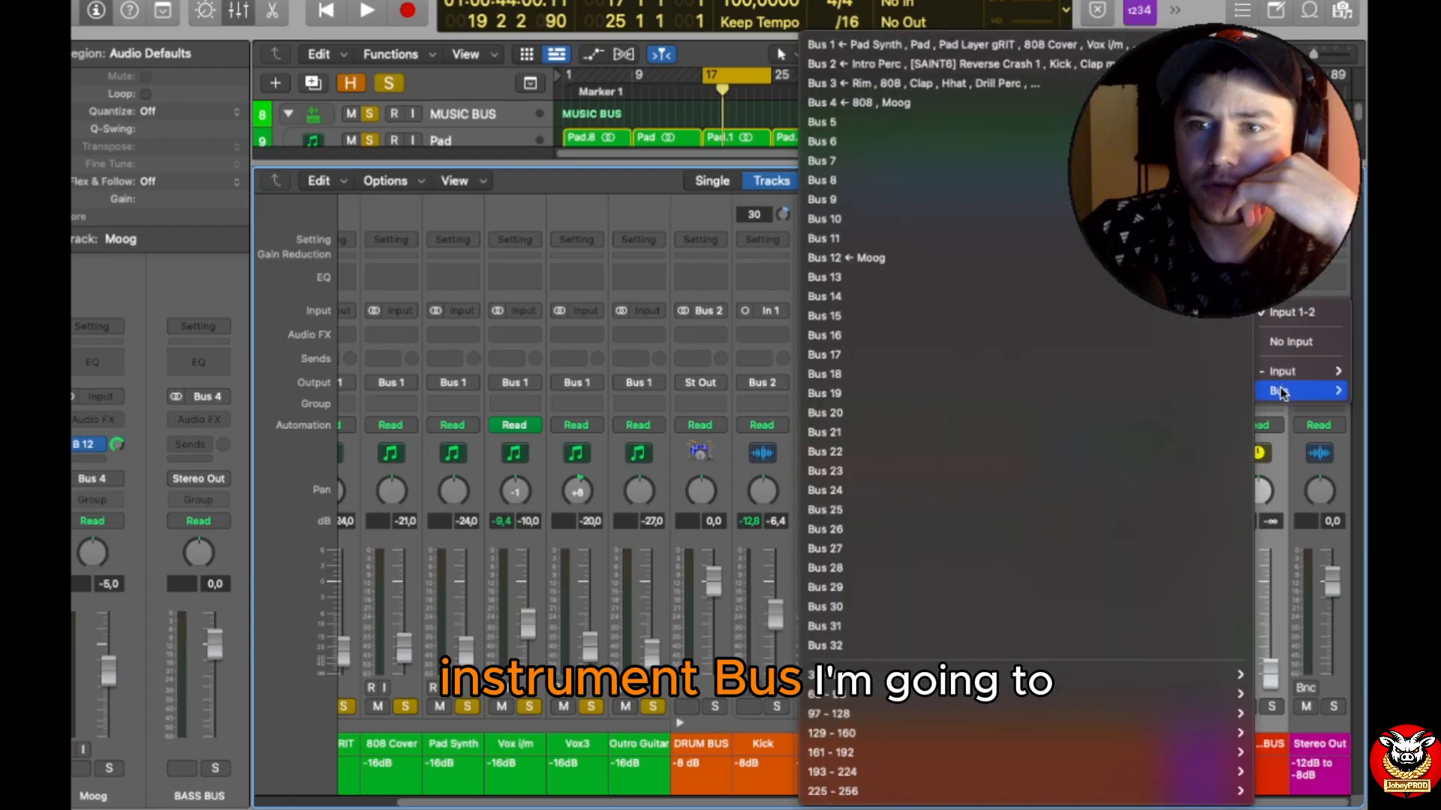
left_click(962, 647)
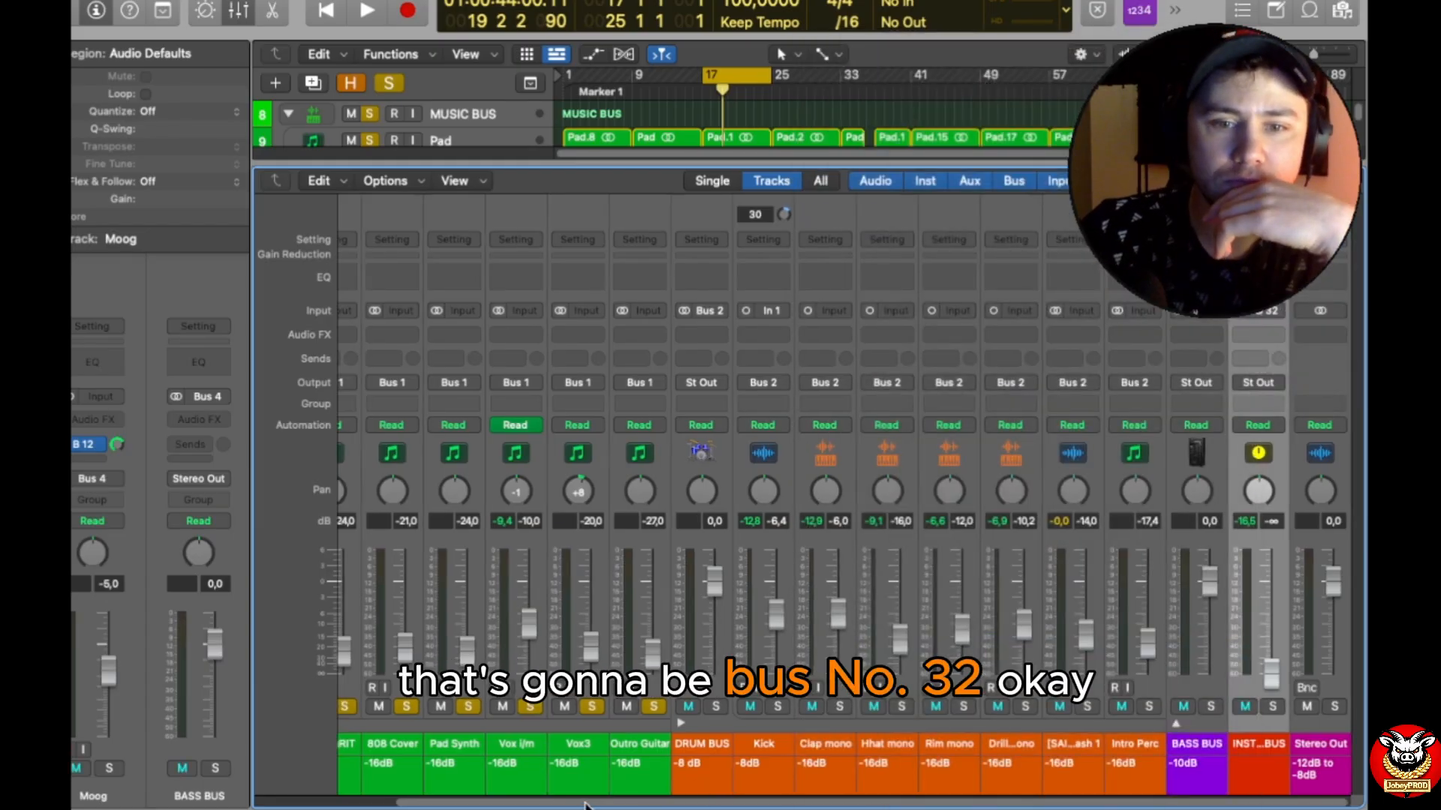
Step: Collapse the MUSIC BUS and DRUM BUS stacks, and route the MUSIC BUS output to Bus 32 (INSTRUMENT BUS)
left_click_drag(694, 802, 233, 775)
left_click(347, 724)
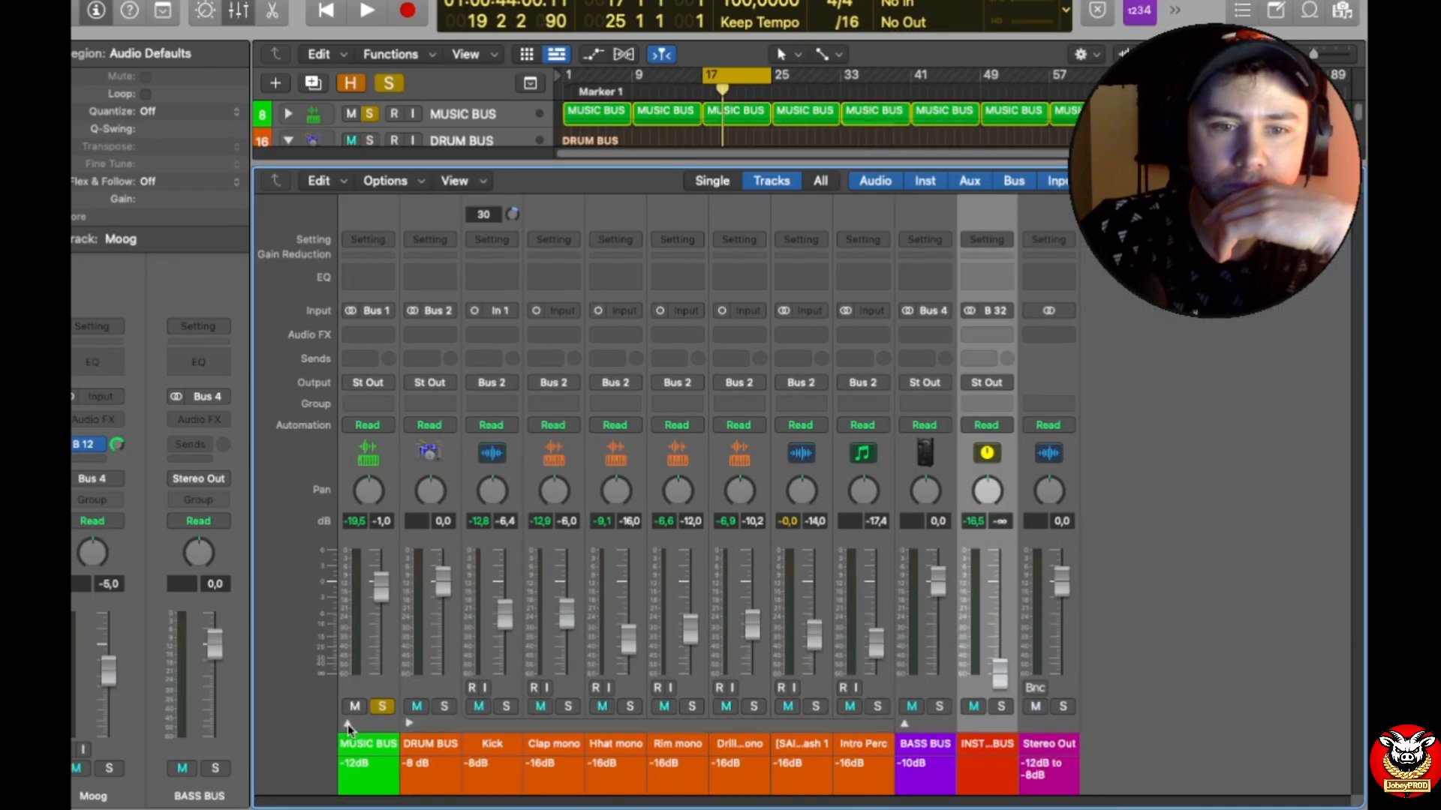
left_click(409, 723)
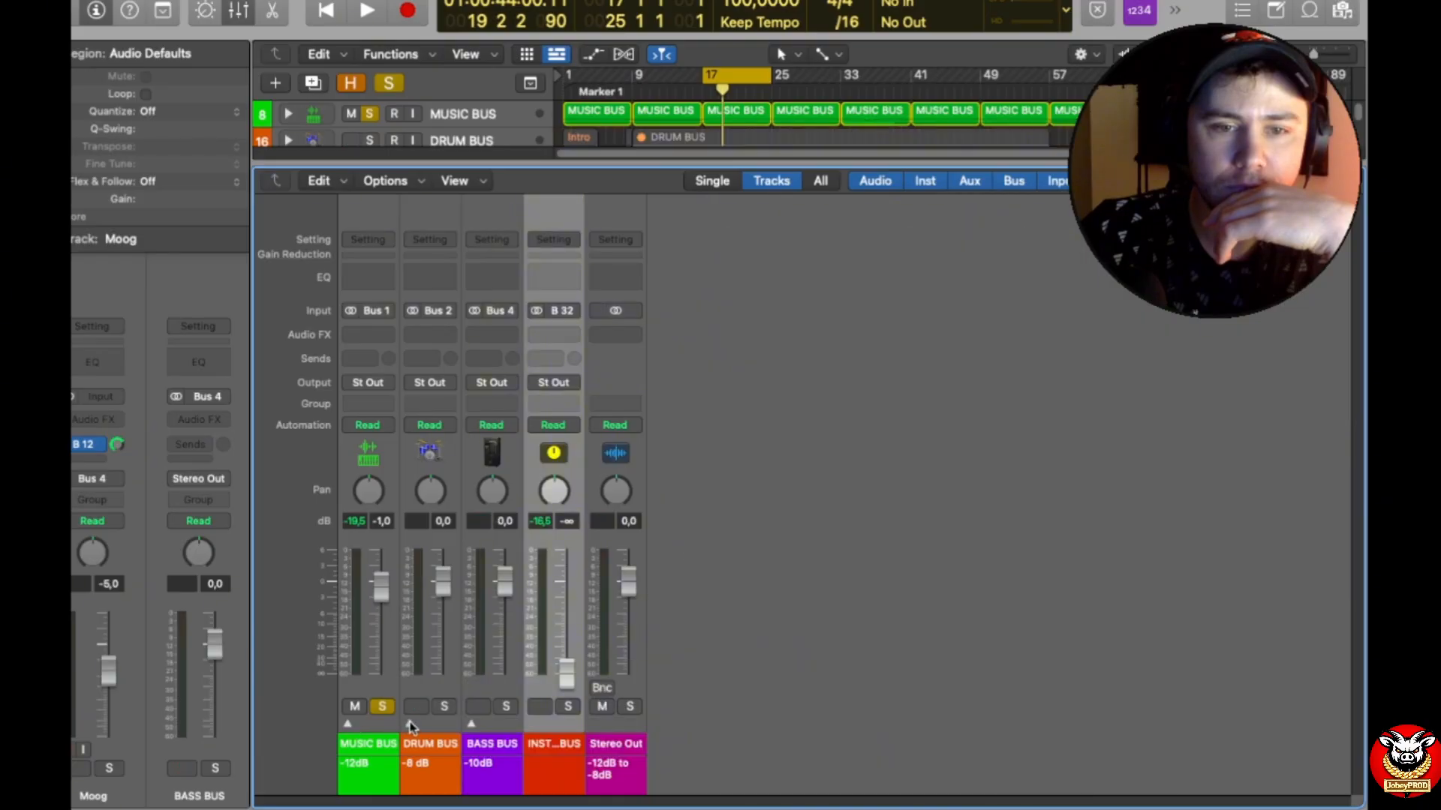
left_click(383, 383)
mouse_move(409, 462)
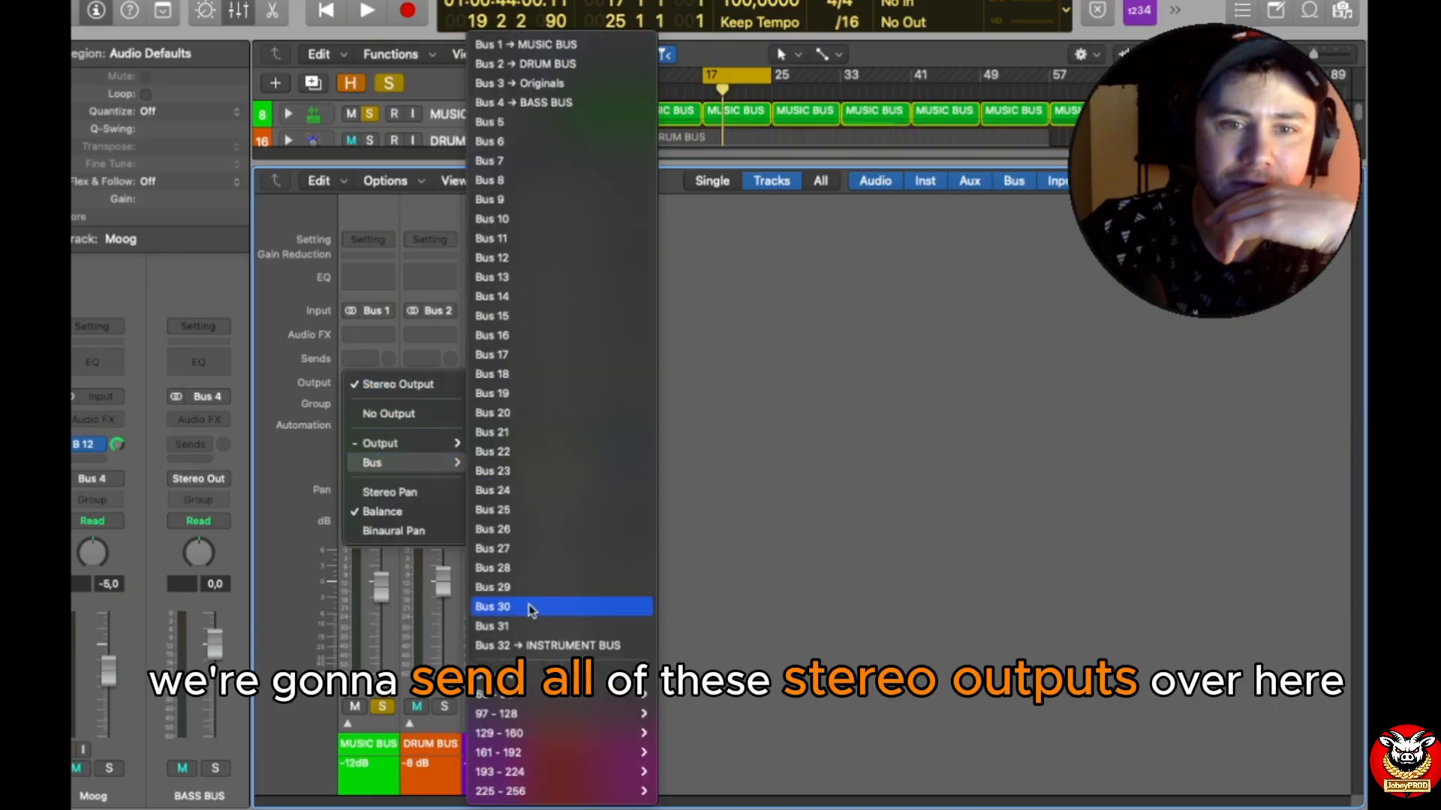
left_click(534, 645)
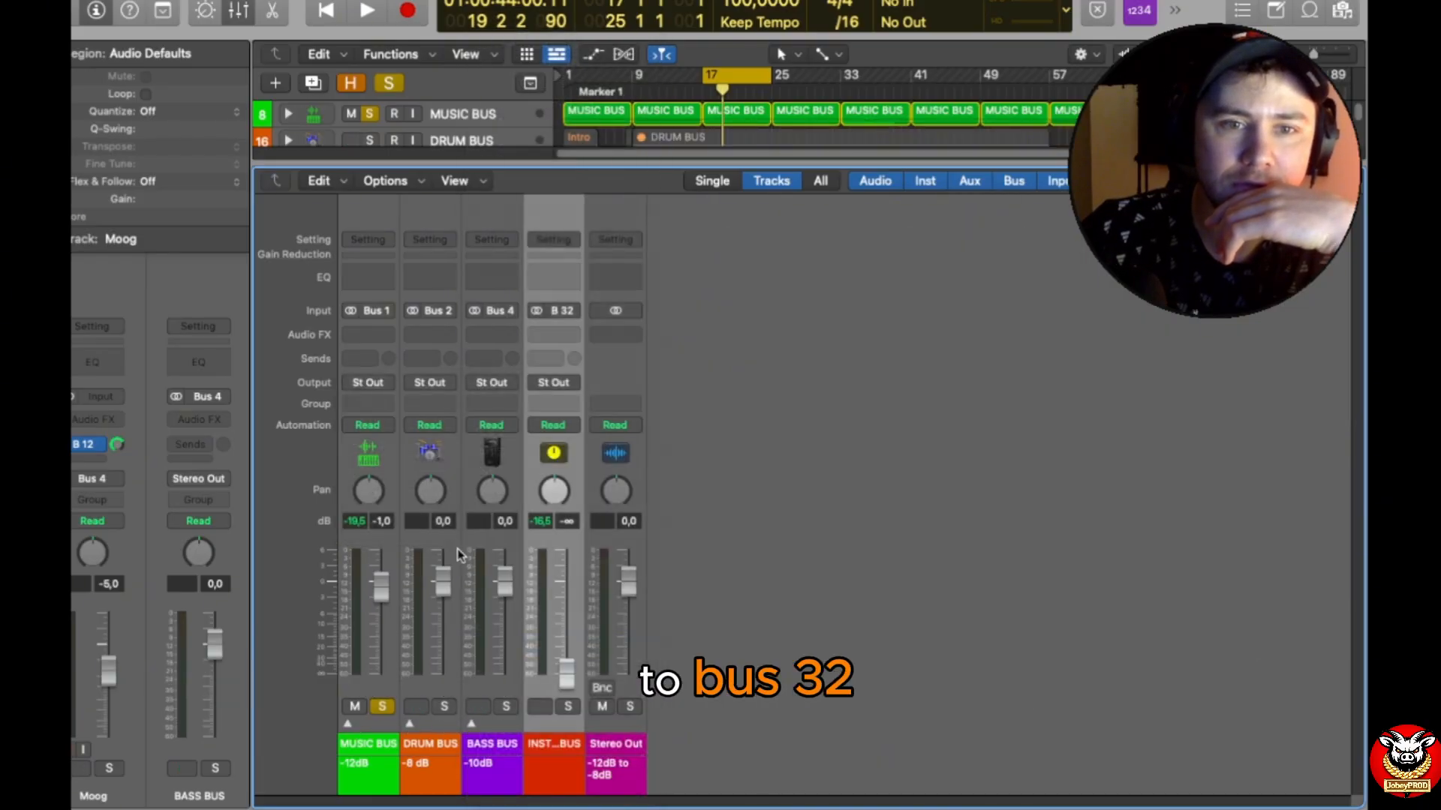
Step: Route the outputs of both DRUM BUS and BASS BUS to Bus 32 (INSTRUMENT BUS)
left_click(441, 389)
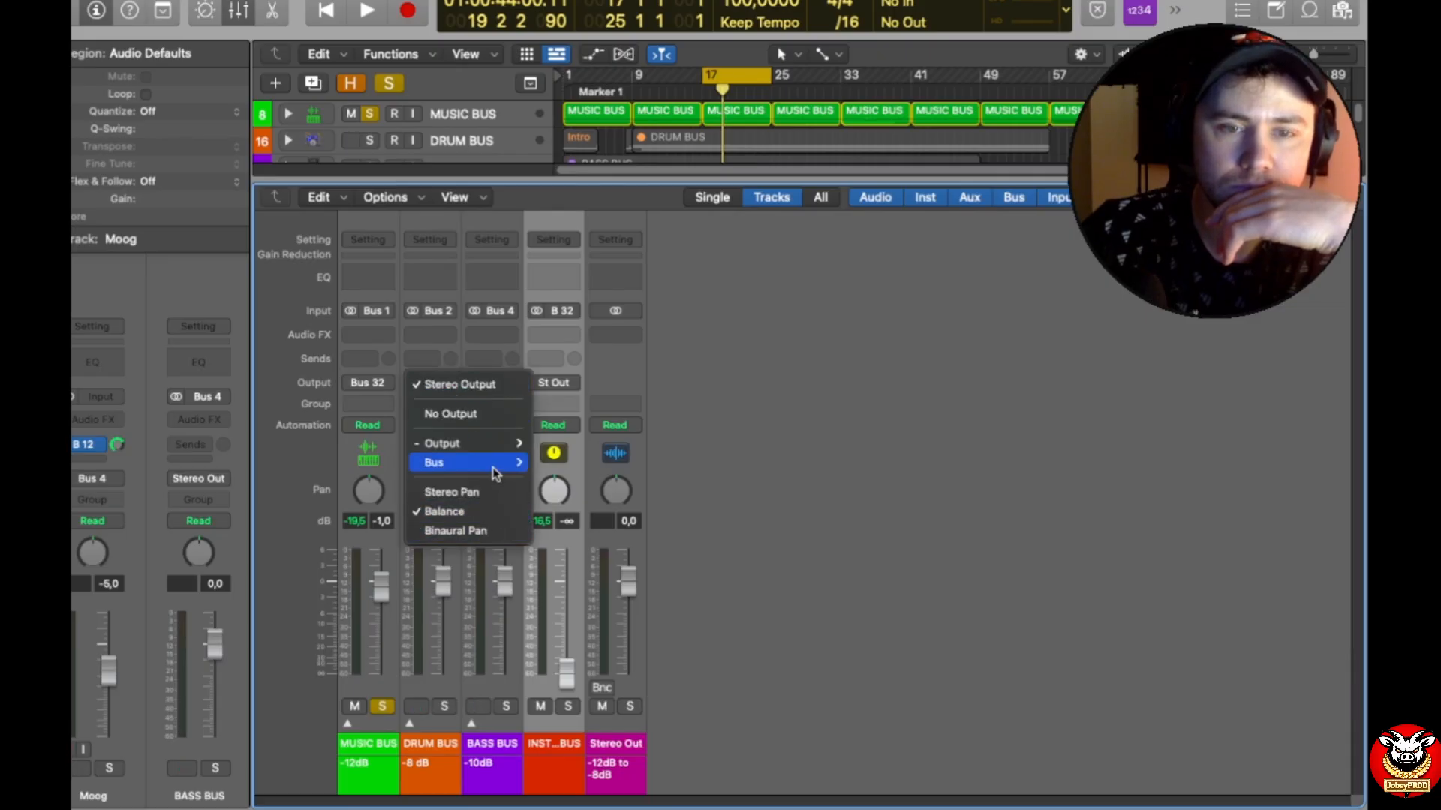
mouse_move(495, 472)
left_click(598, 643)
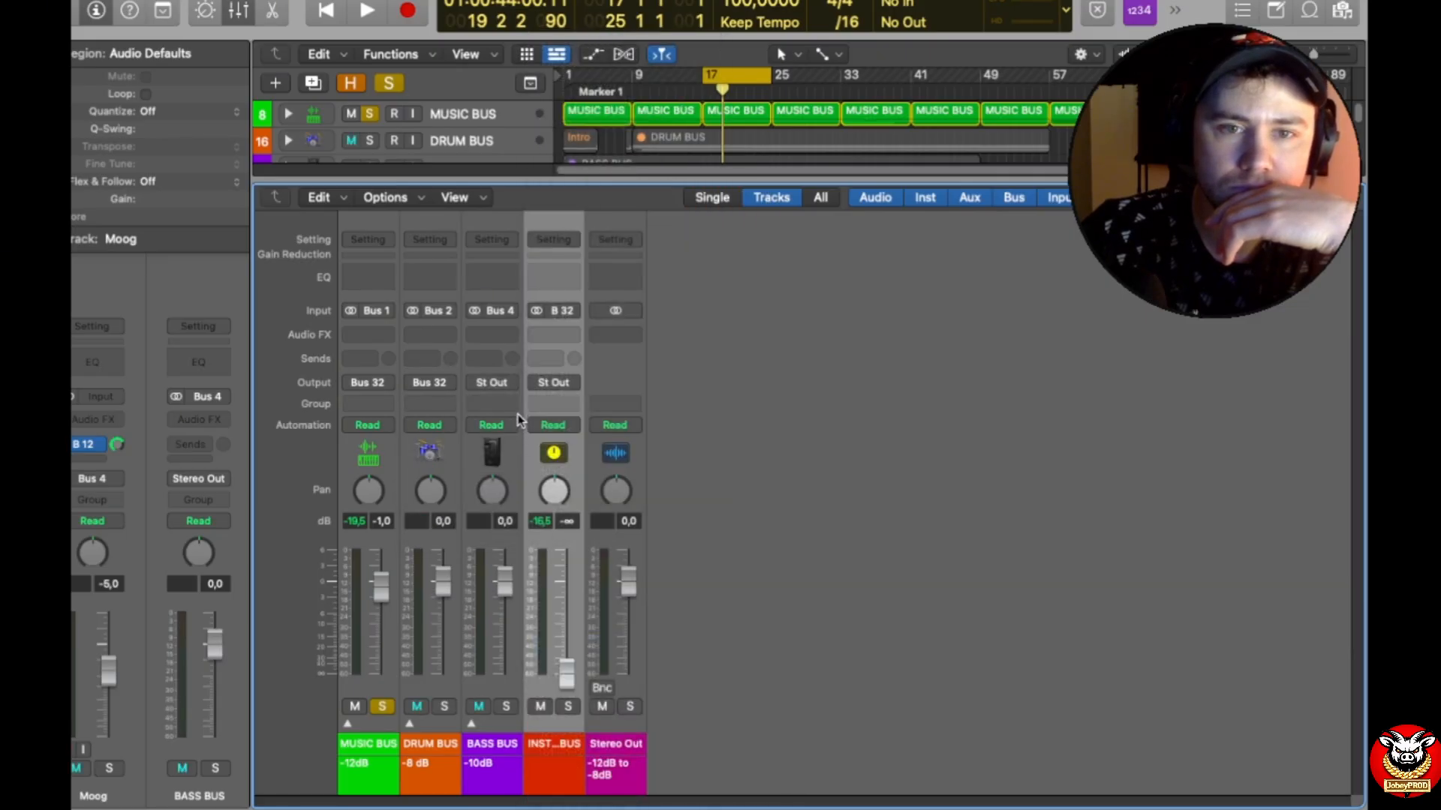
left_click(513, 387)
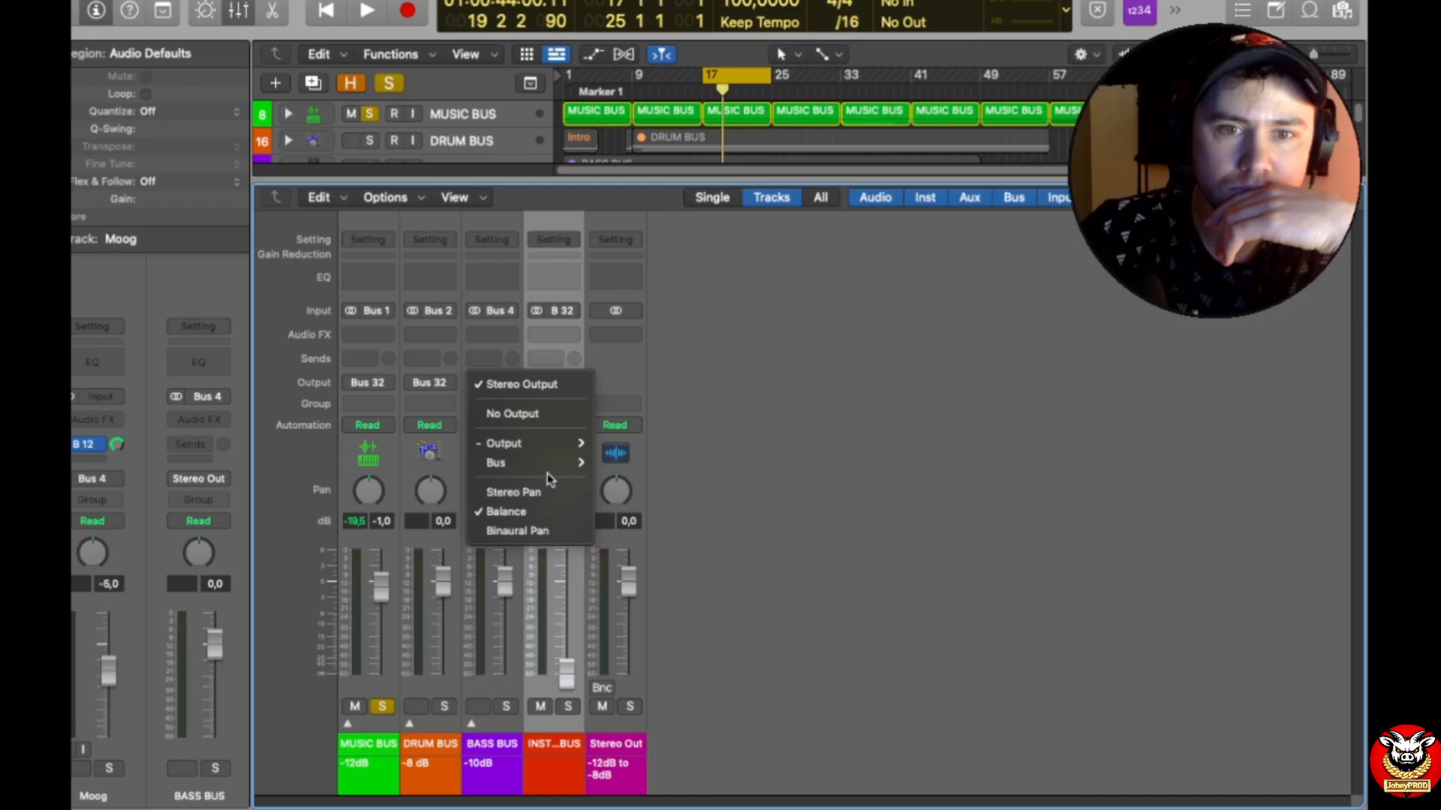
mouse_move(555, 463)
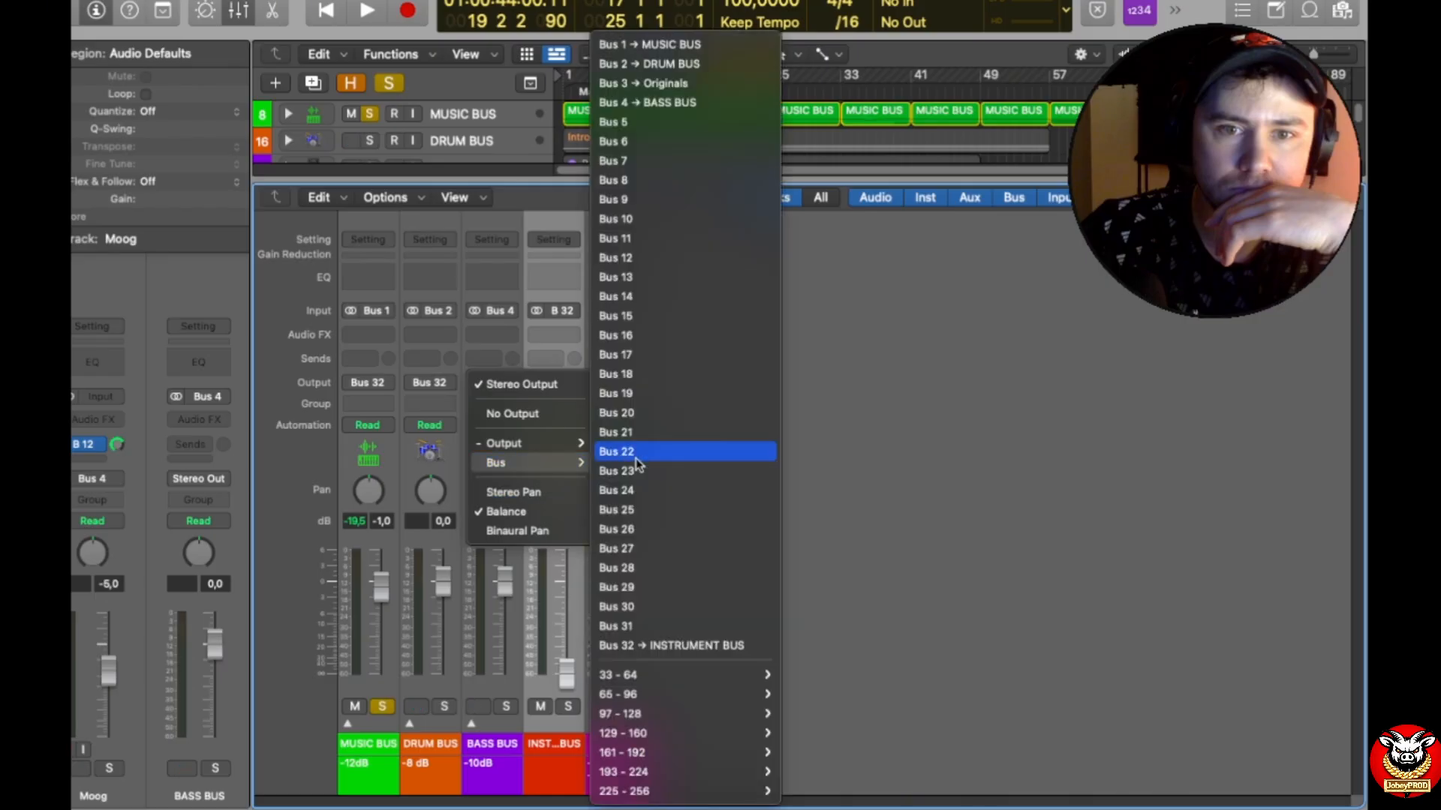
left_click(653, 643)
Step: With the project playing, set the INSTRUMENT BUS fader to 0.0 dB and expand the MUSIC BUS stack
key("space")
left_click_drag(566, 671, 567, 578)
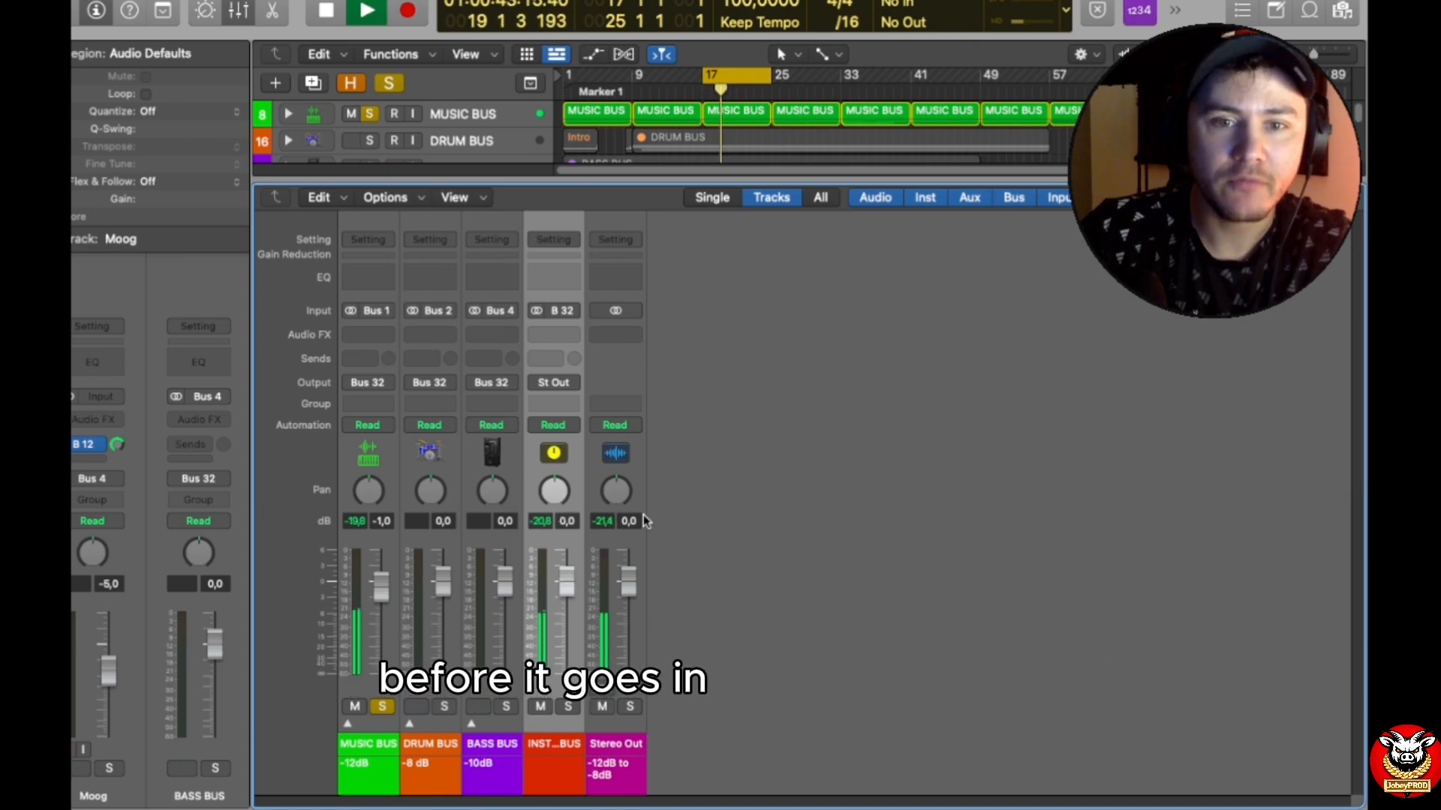
left_click(347, 723)
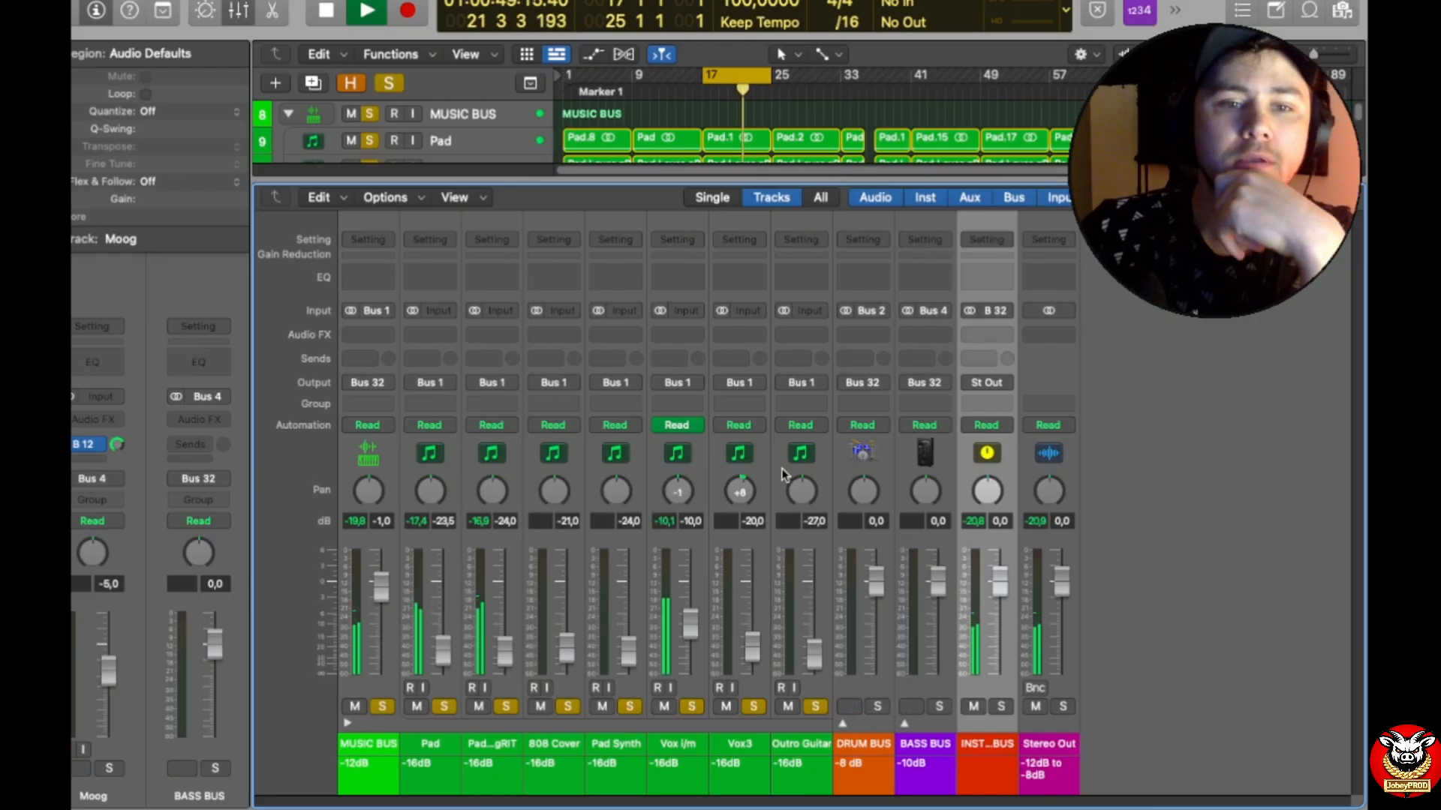
Step: Unsolo Pad Layer gRIT, 808 Cover, Pad Synth, Vox i/m, Vox3 and Outro Guitar so only Pad stays soloed in the MUSIC BUS
left_click(507, 708)
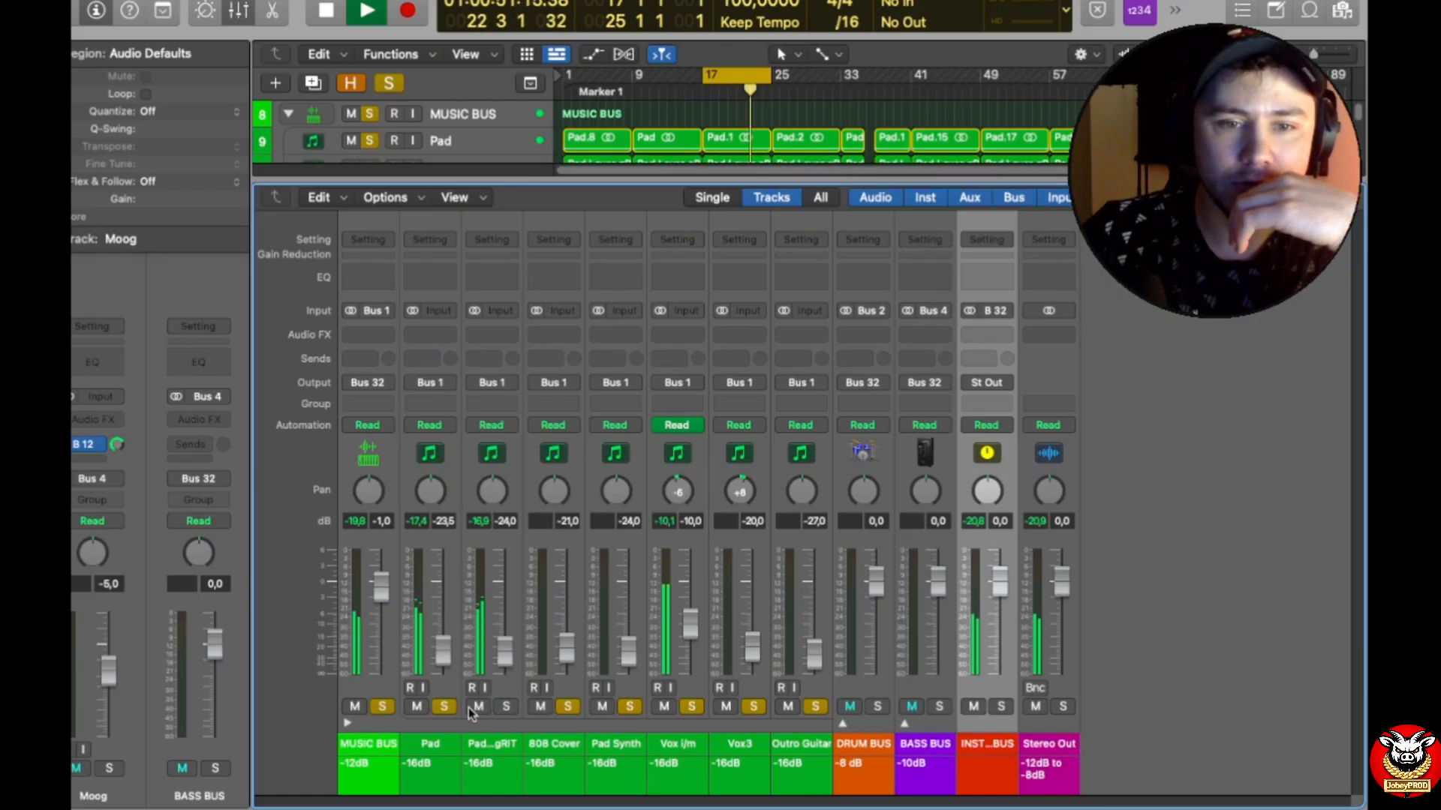
left_click(568, 707)
left_click(634, 707)
left_click(691, 706)
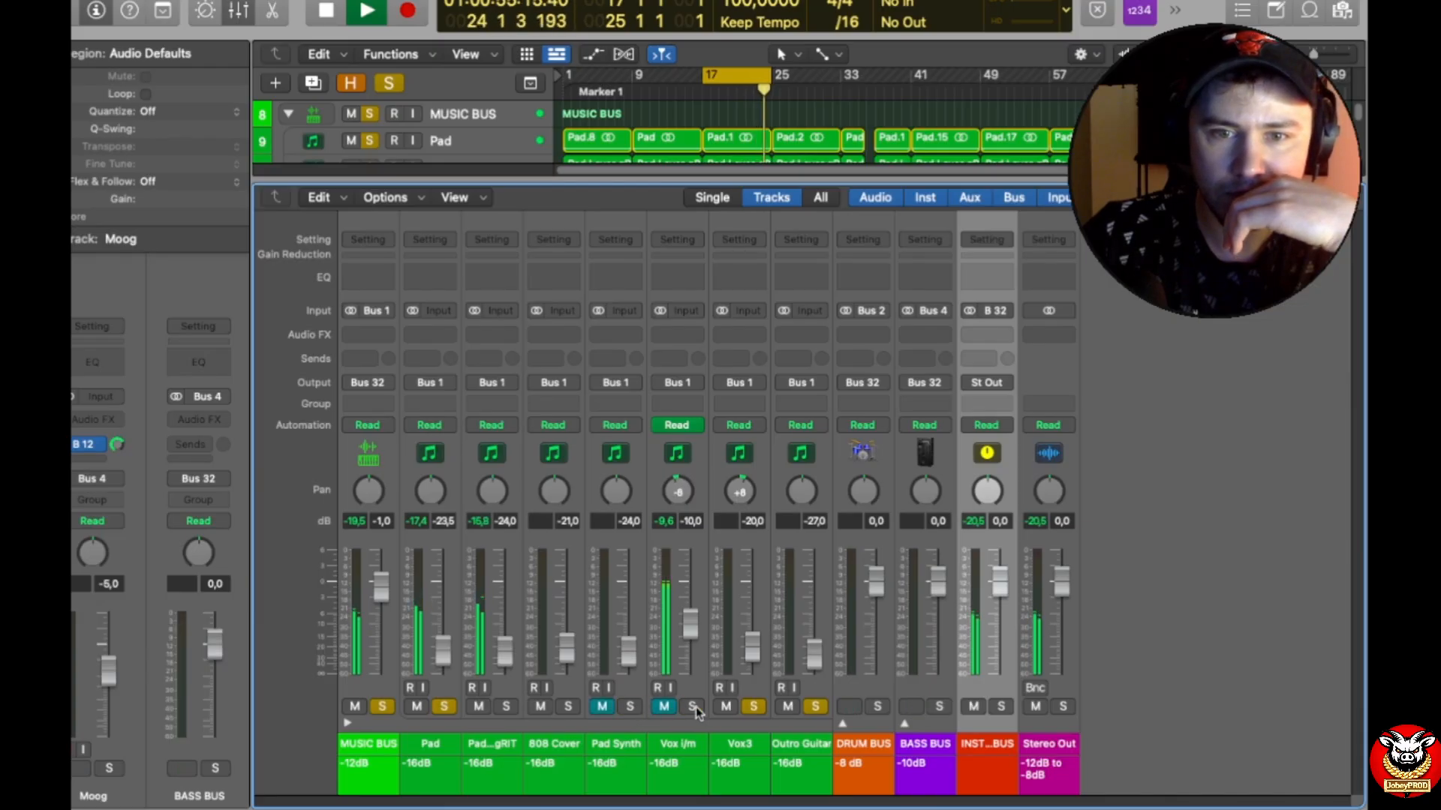
left_click(753, 706)
left_click(816, 707)
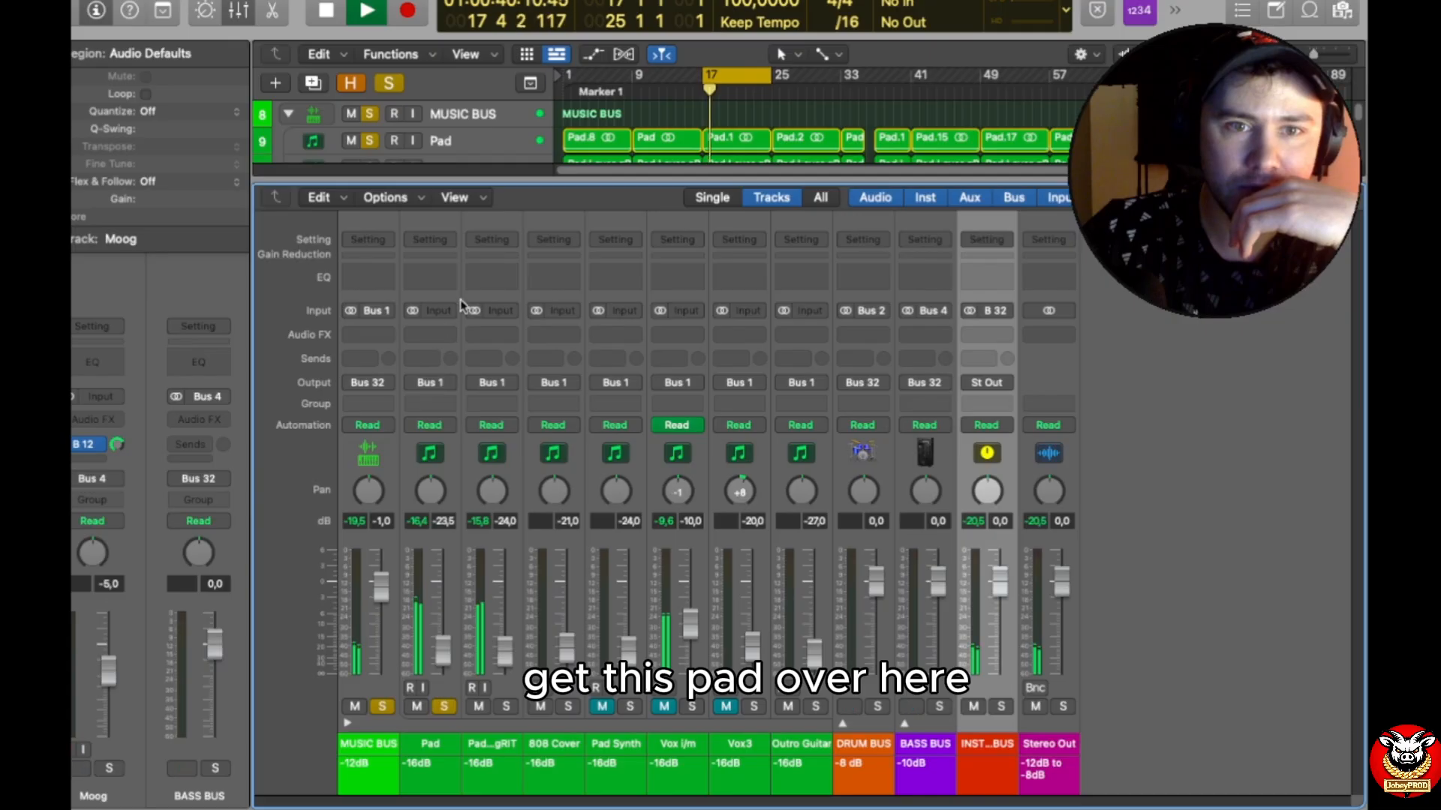
Step: Insert a Gain plug-in on the Pad track and set its gain to +0.4 dB
left_click(445, 337)
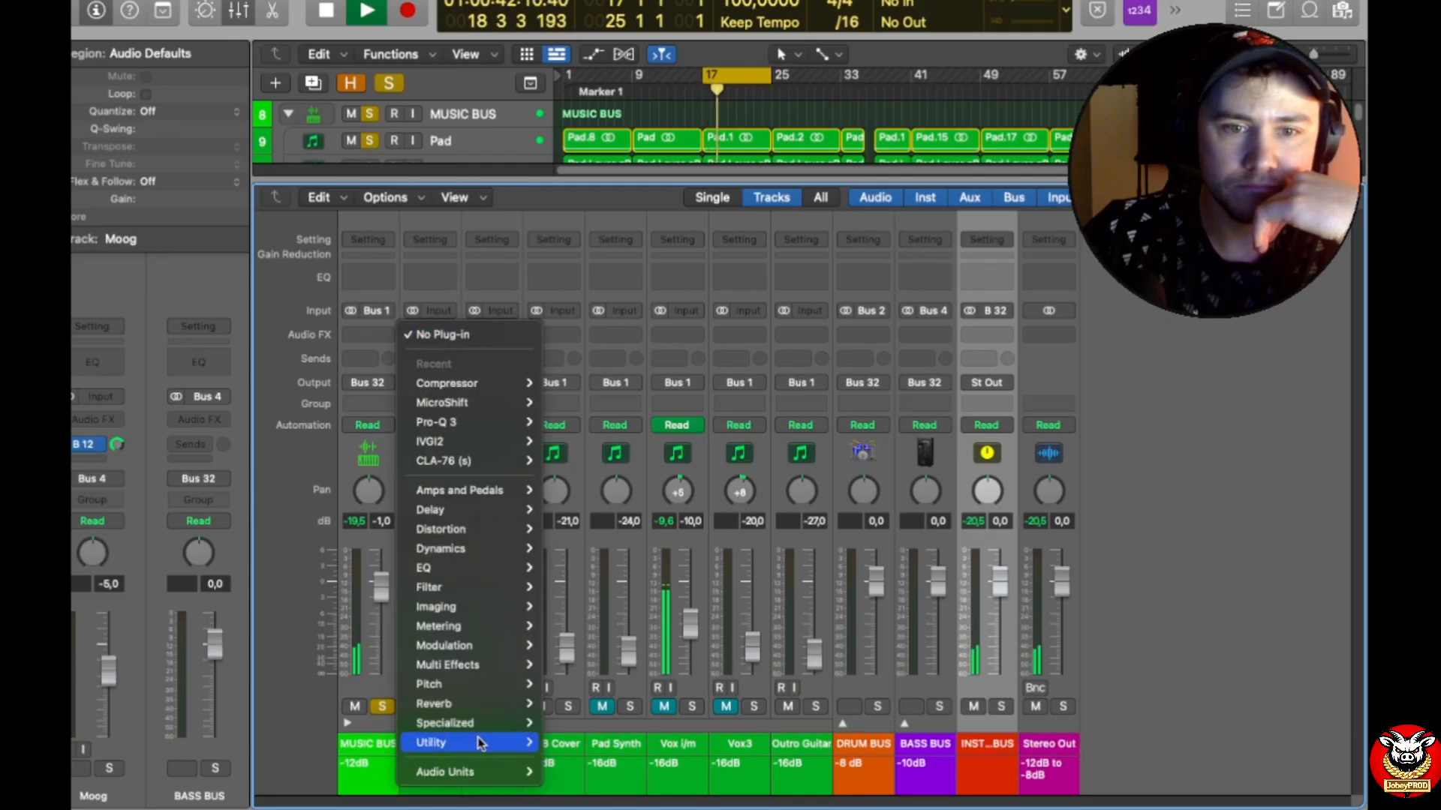
mouse_move(450, 742)
mouse_move(586, 739)
left_click(679, 753)
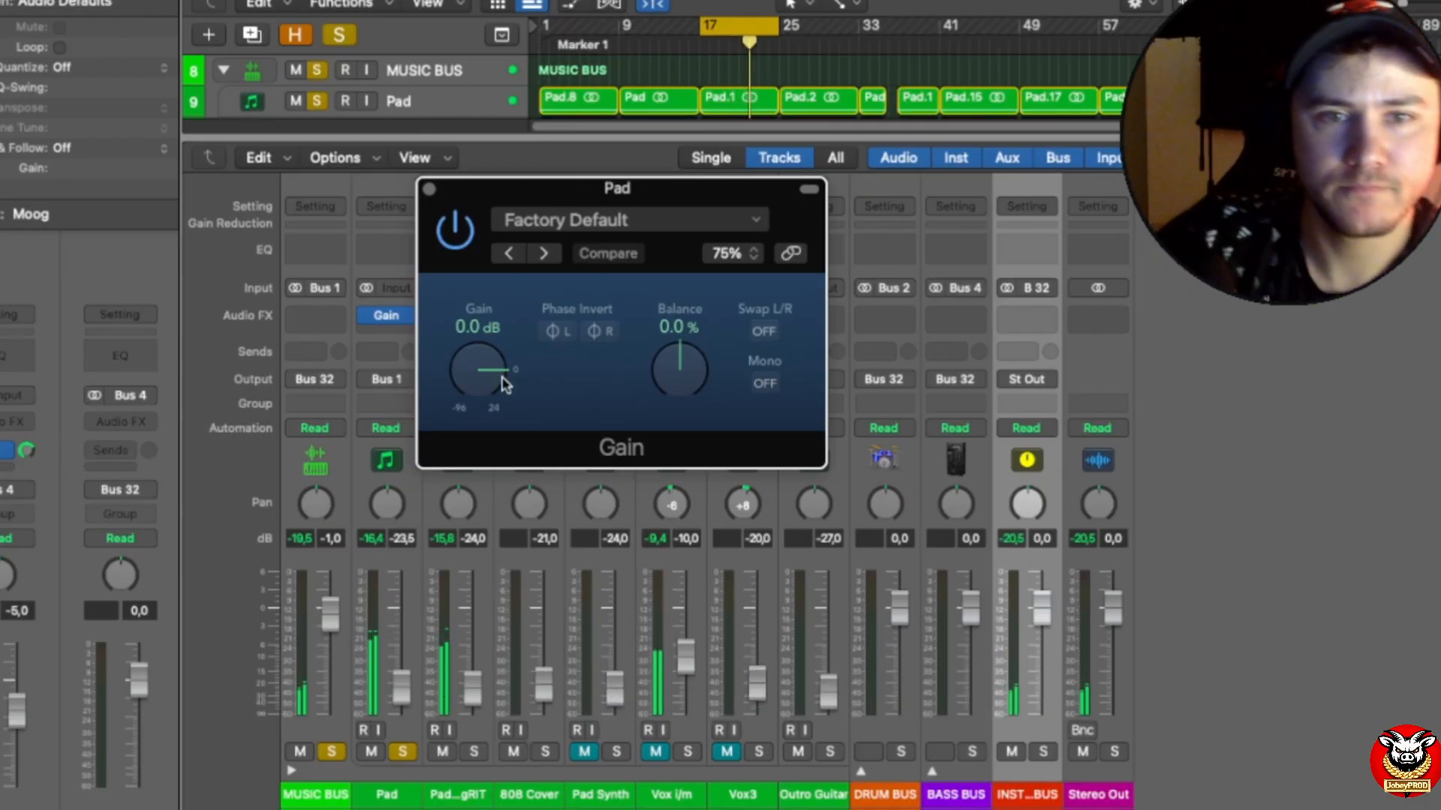
double_click(477, 326)
type("0,4")
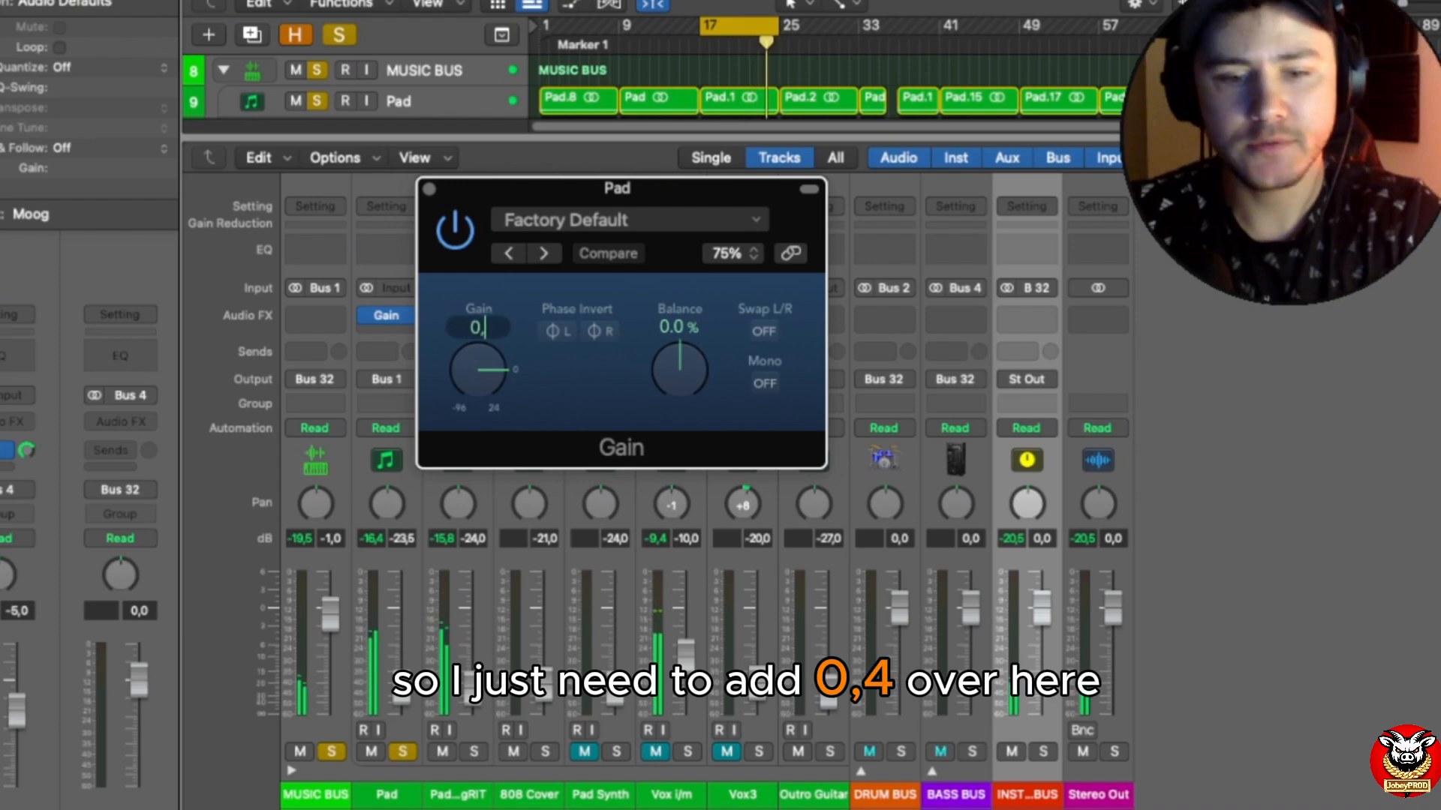
key("Return")
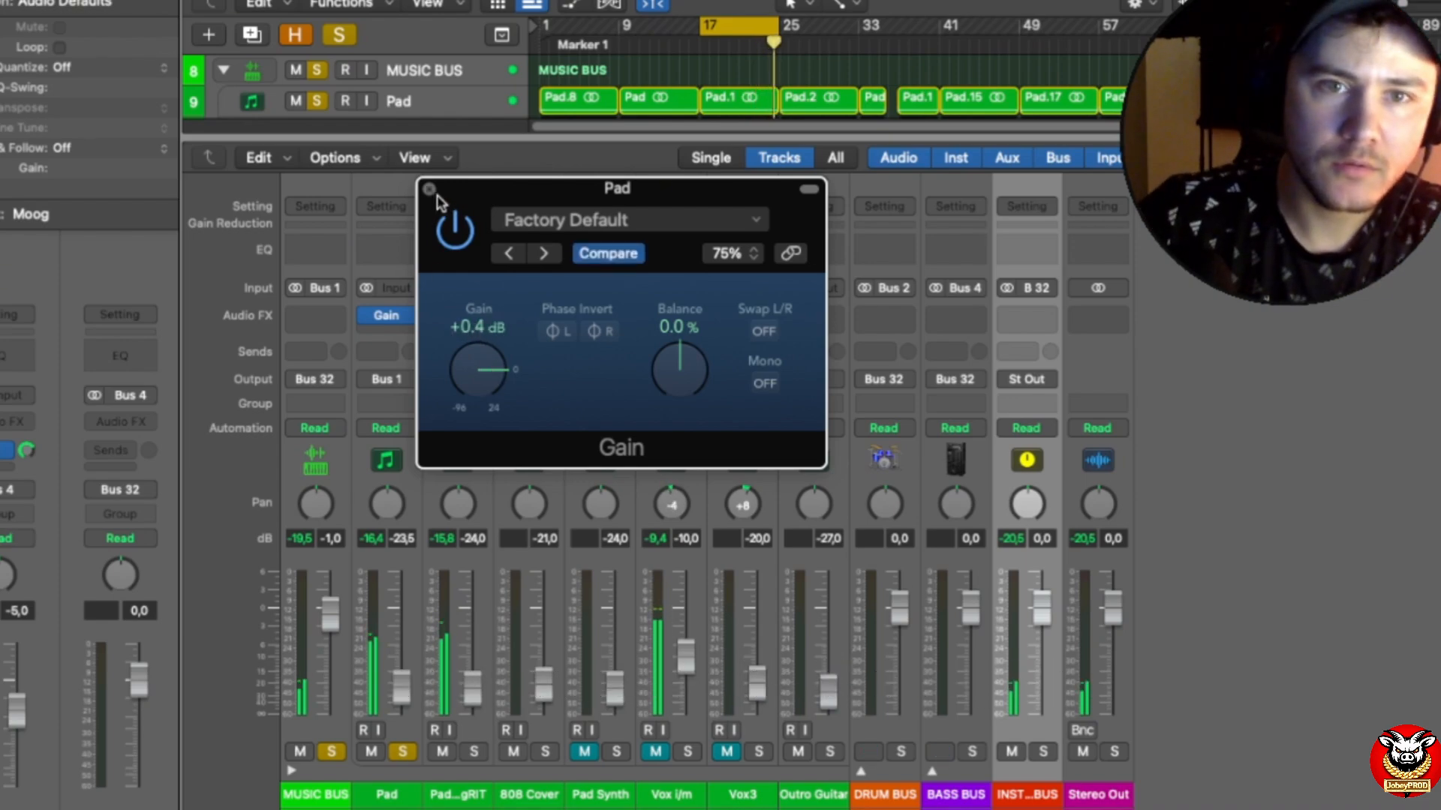
left_click(429, 189)
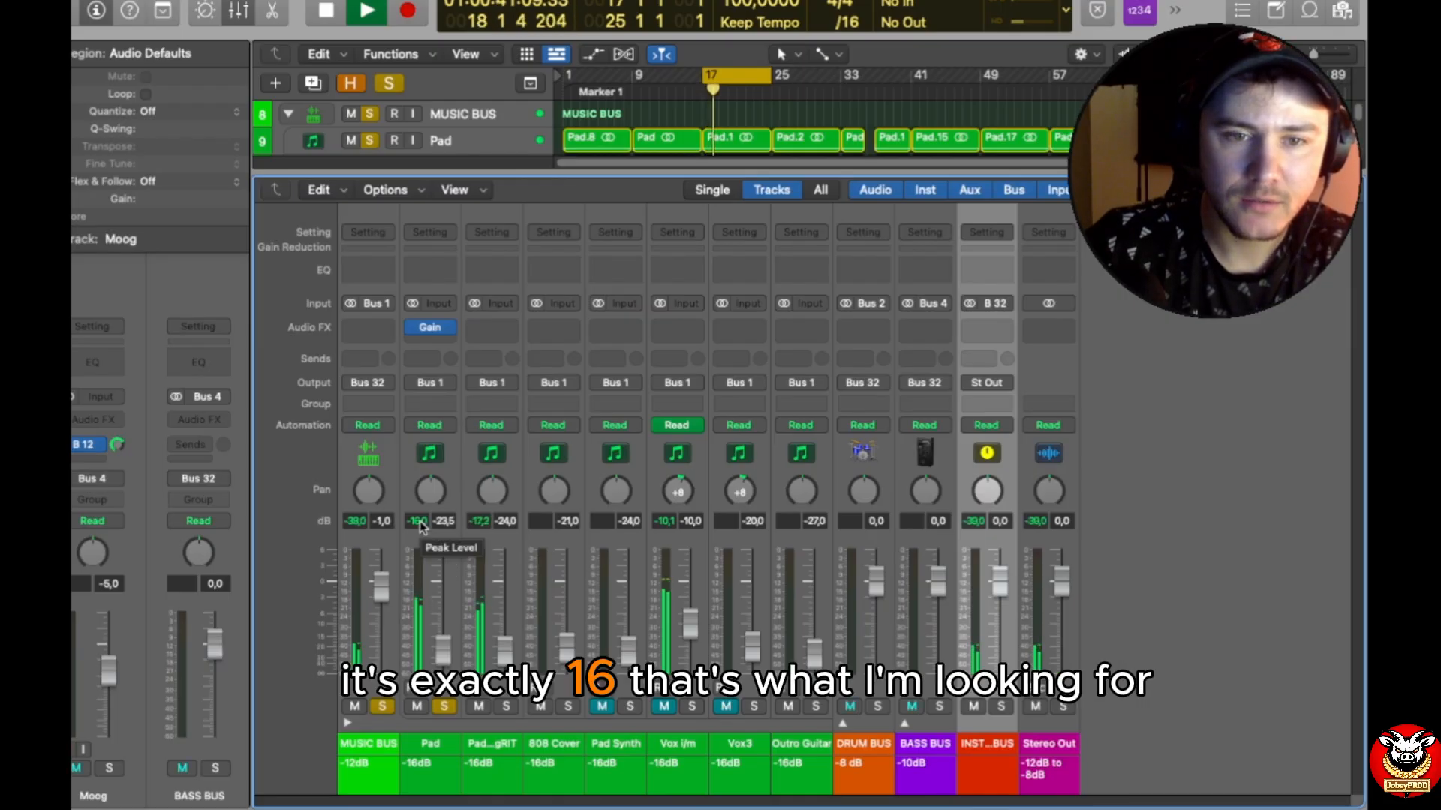
Step: Set the Pad fader to -15.0 dB and unsolo Pad, keeping Pad Layer gRIT soloed
left_click_drag(455, 654, 458, 625)
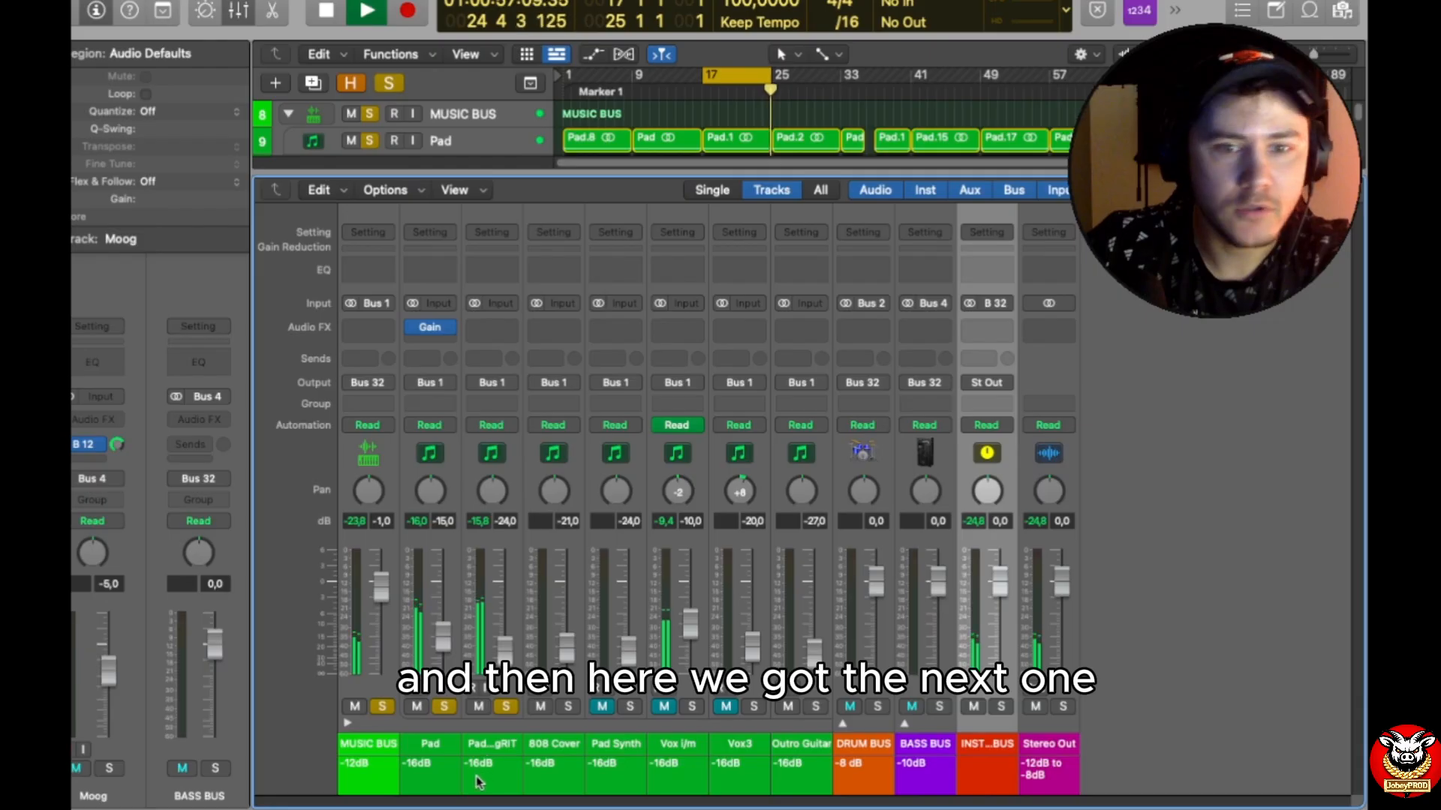
left_click(445, 707)
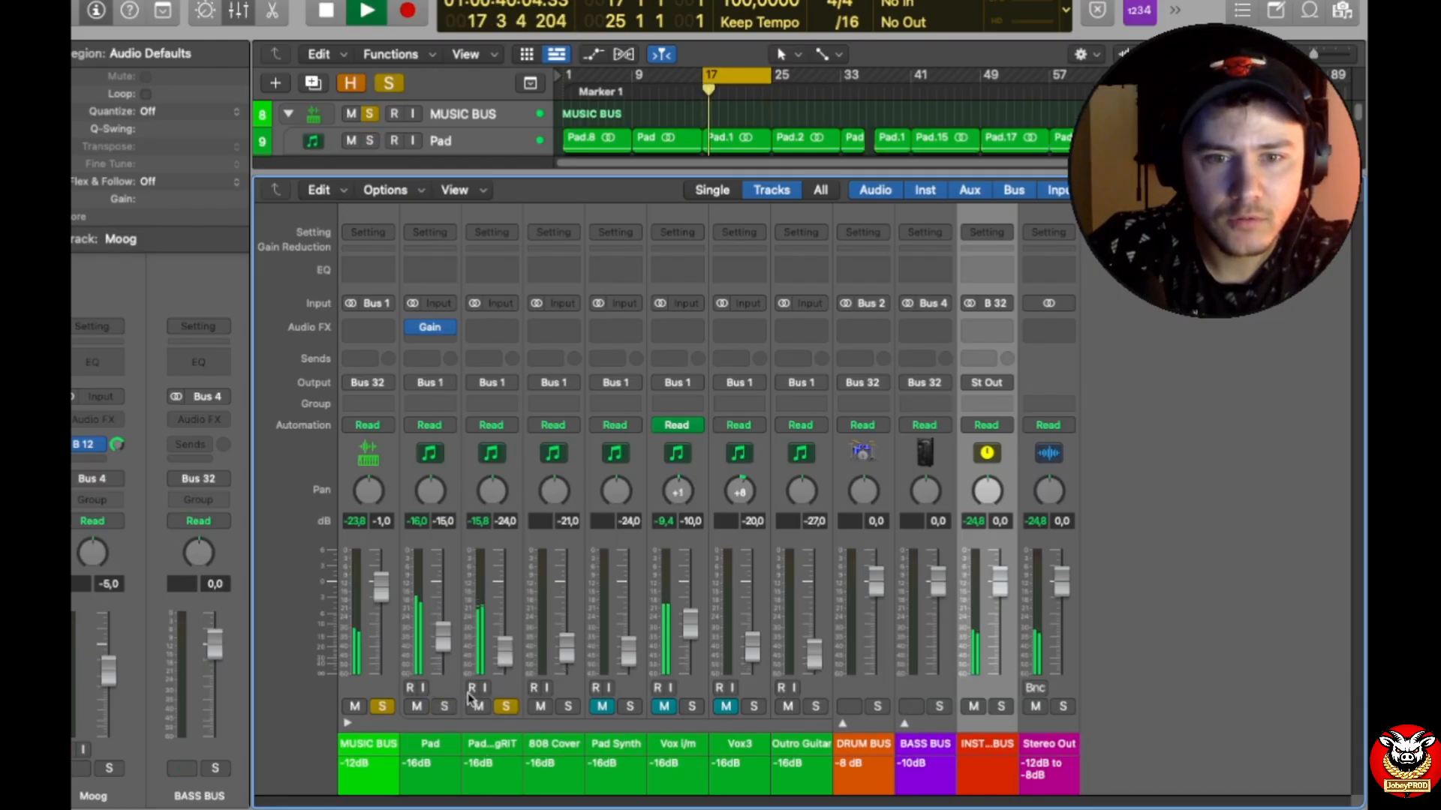
left_click(445, 707)
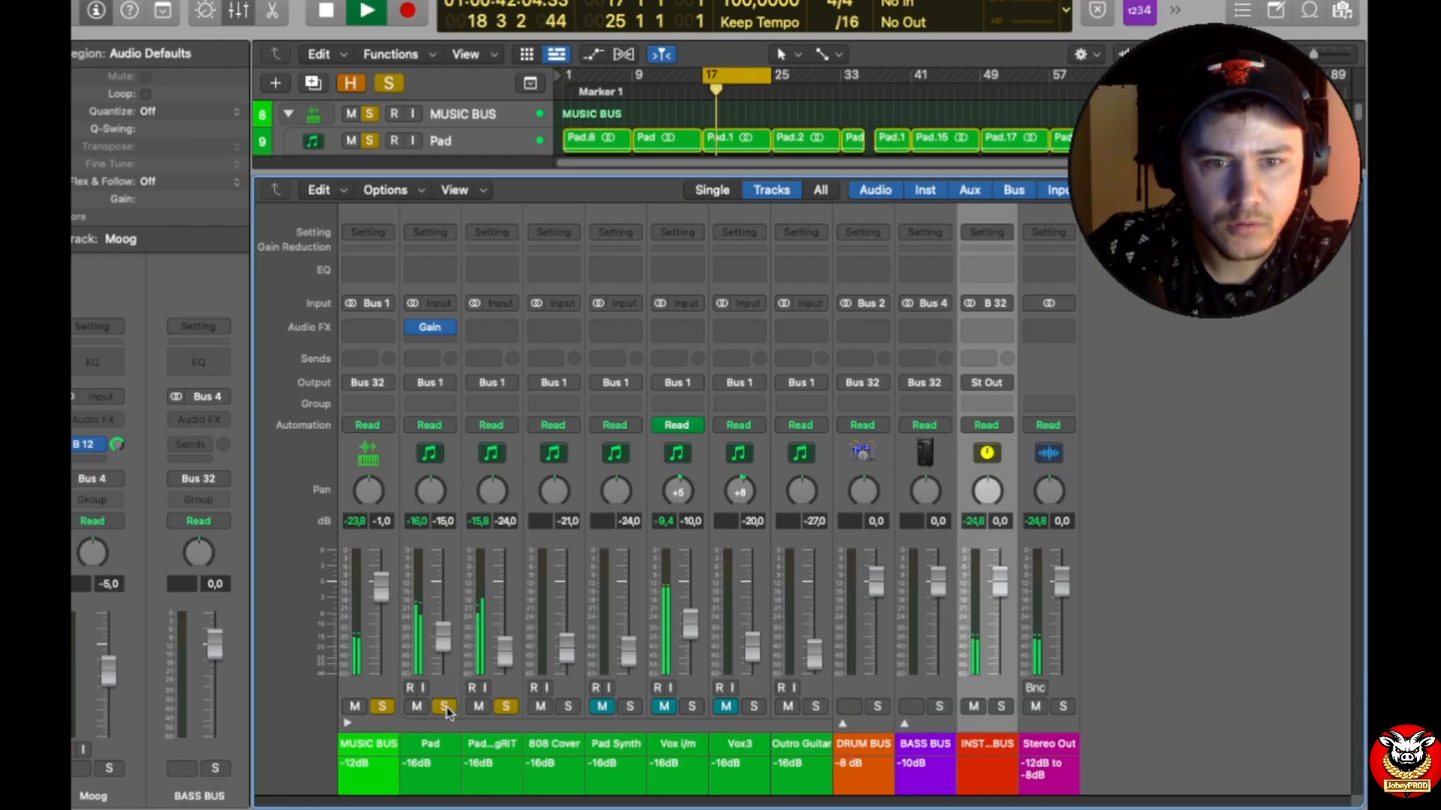
left_click(444, 707)
left_click_drag(452, 651, 484, 736)
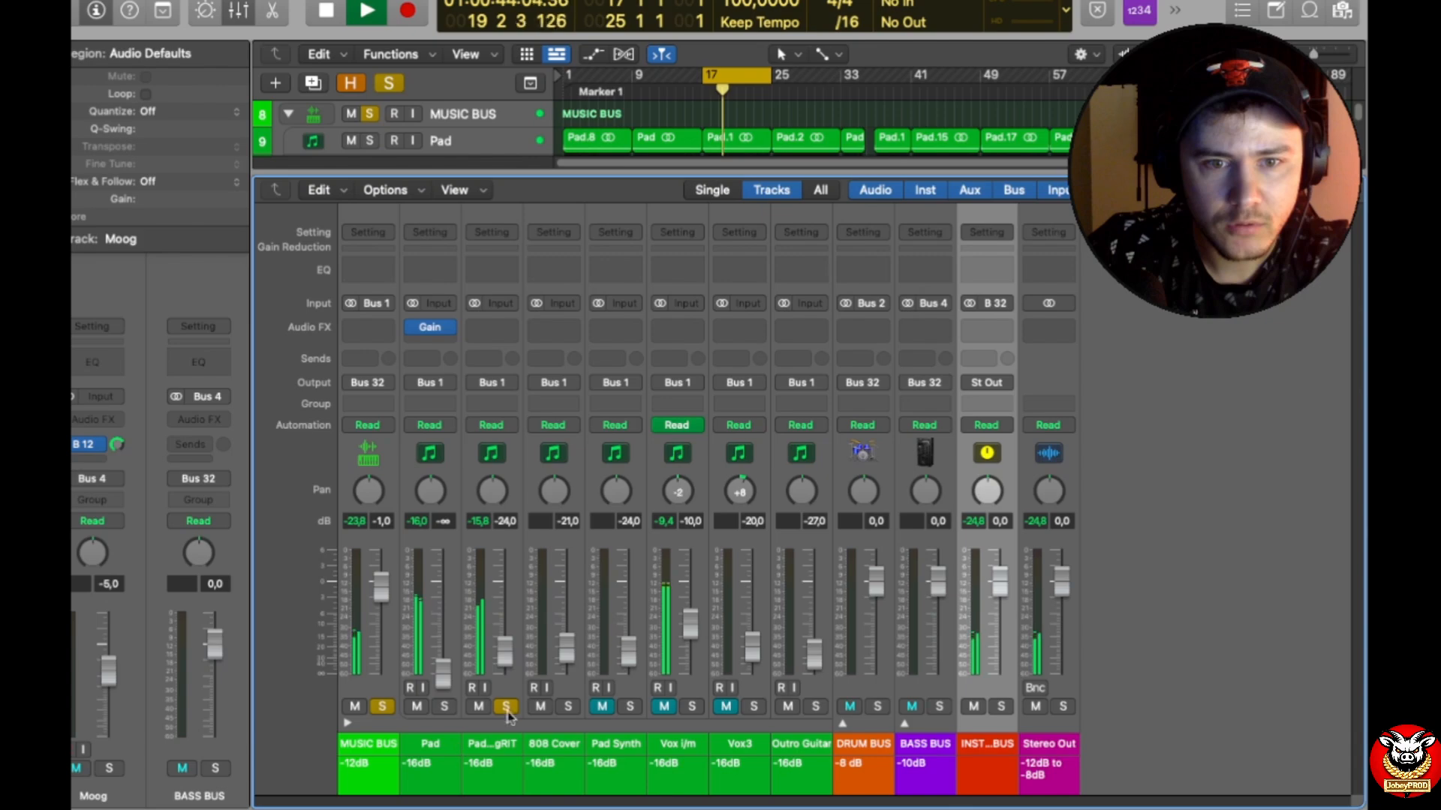
Step: Set the Pad Layer gRIT fader to -15.0 dB and insert a stereo Gain plug-in on it with 1.2 dB of gain
left_click_drag(513, 656, 487, 619)
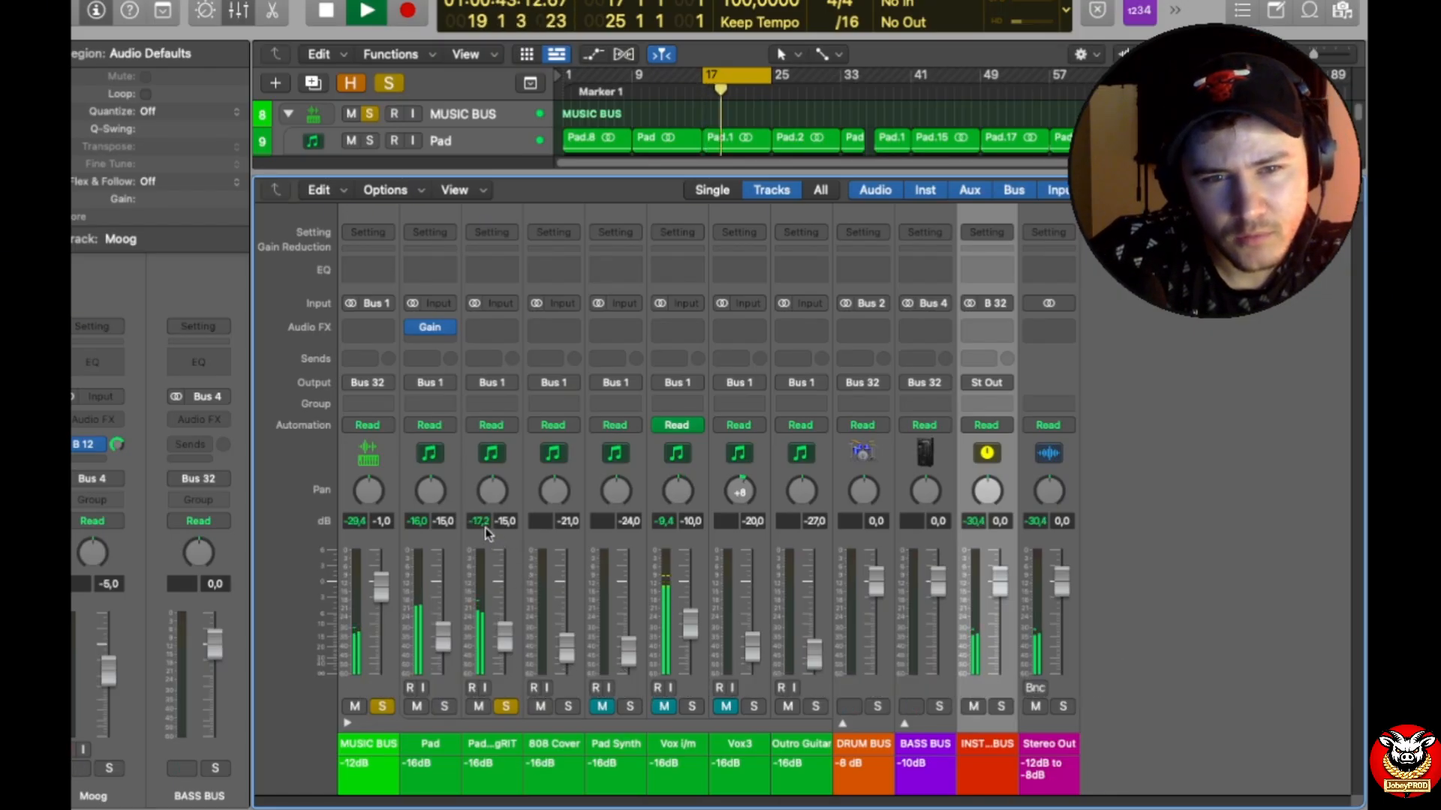
left_click(495, 326)
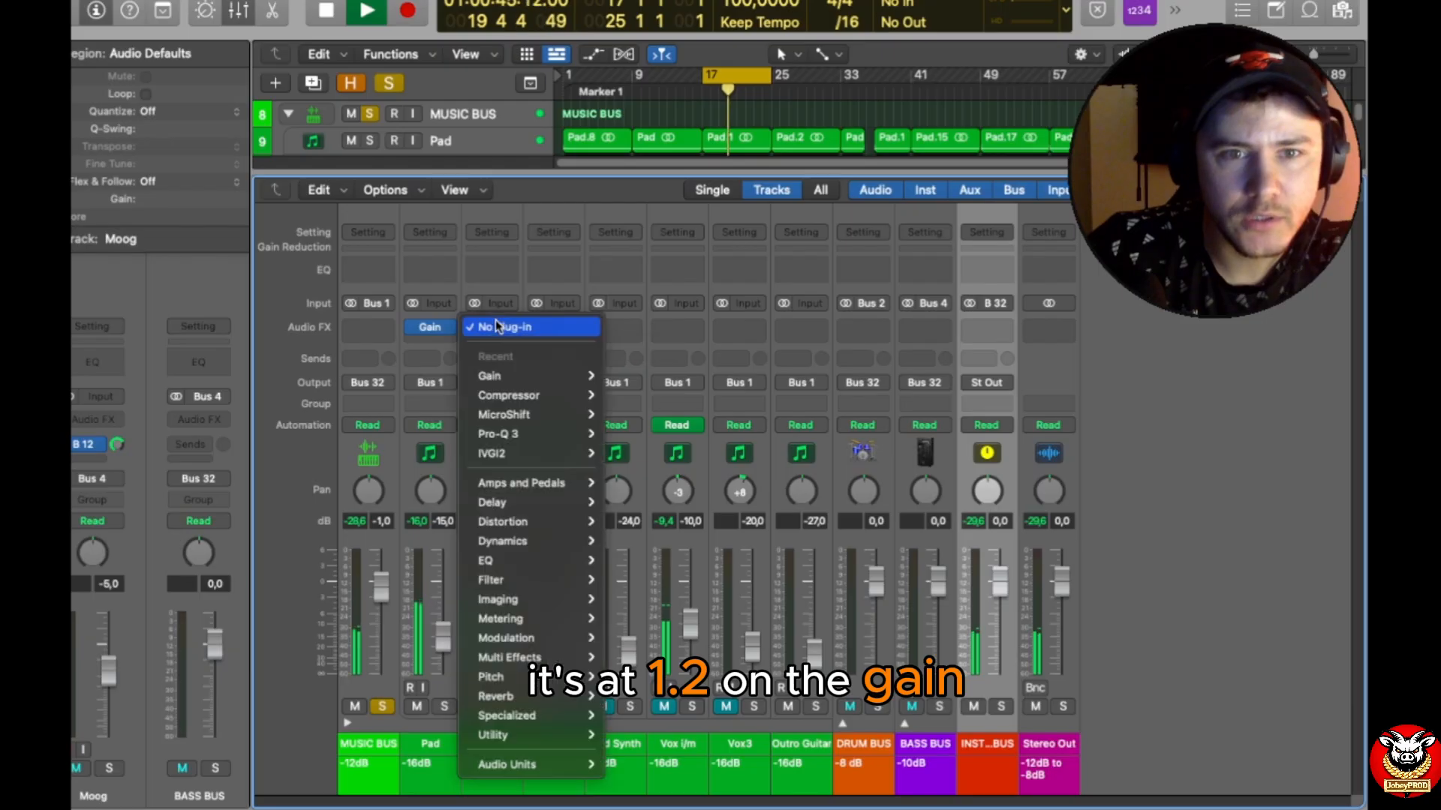
mouse_move(491, 377)
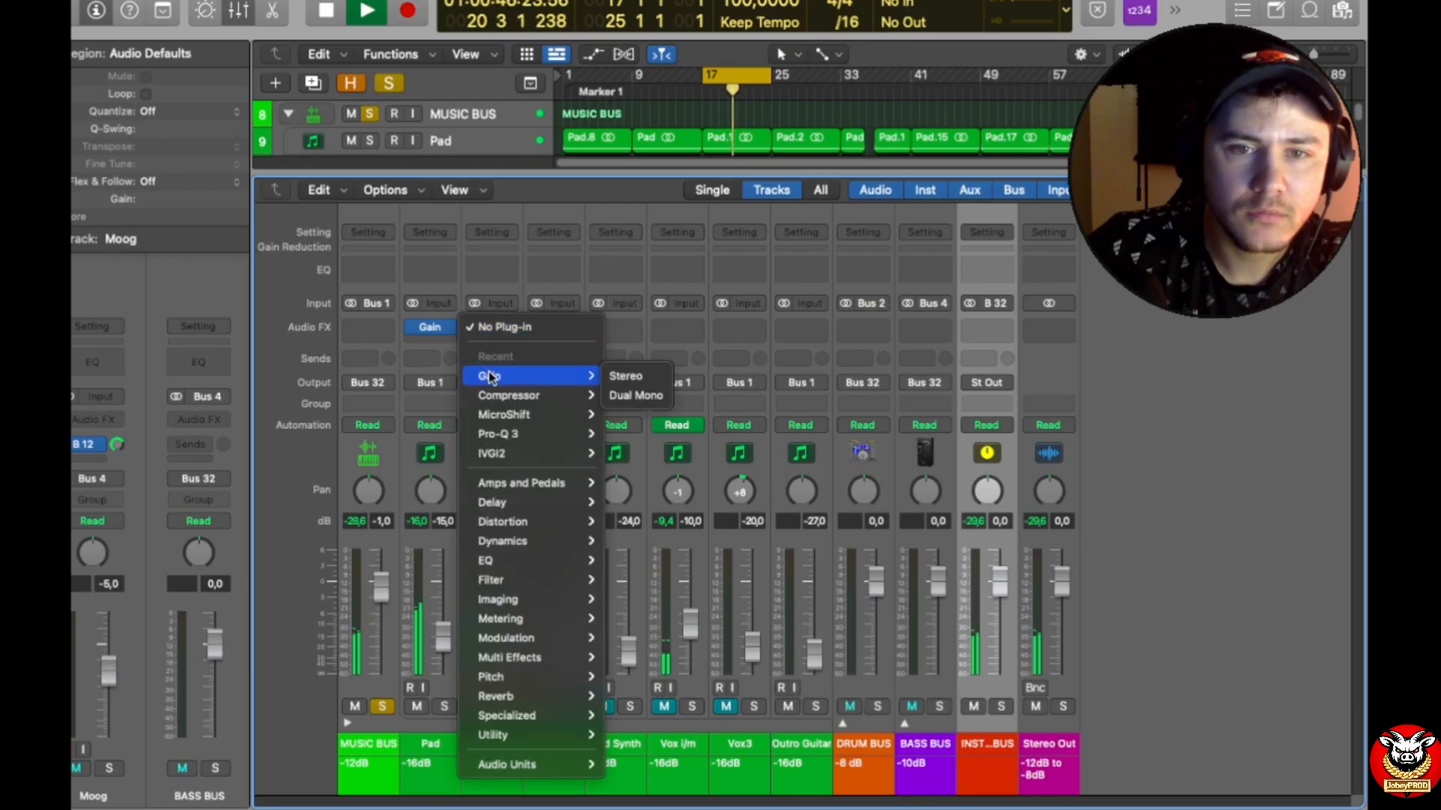
left_click(624, 376)
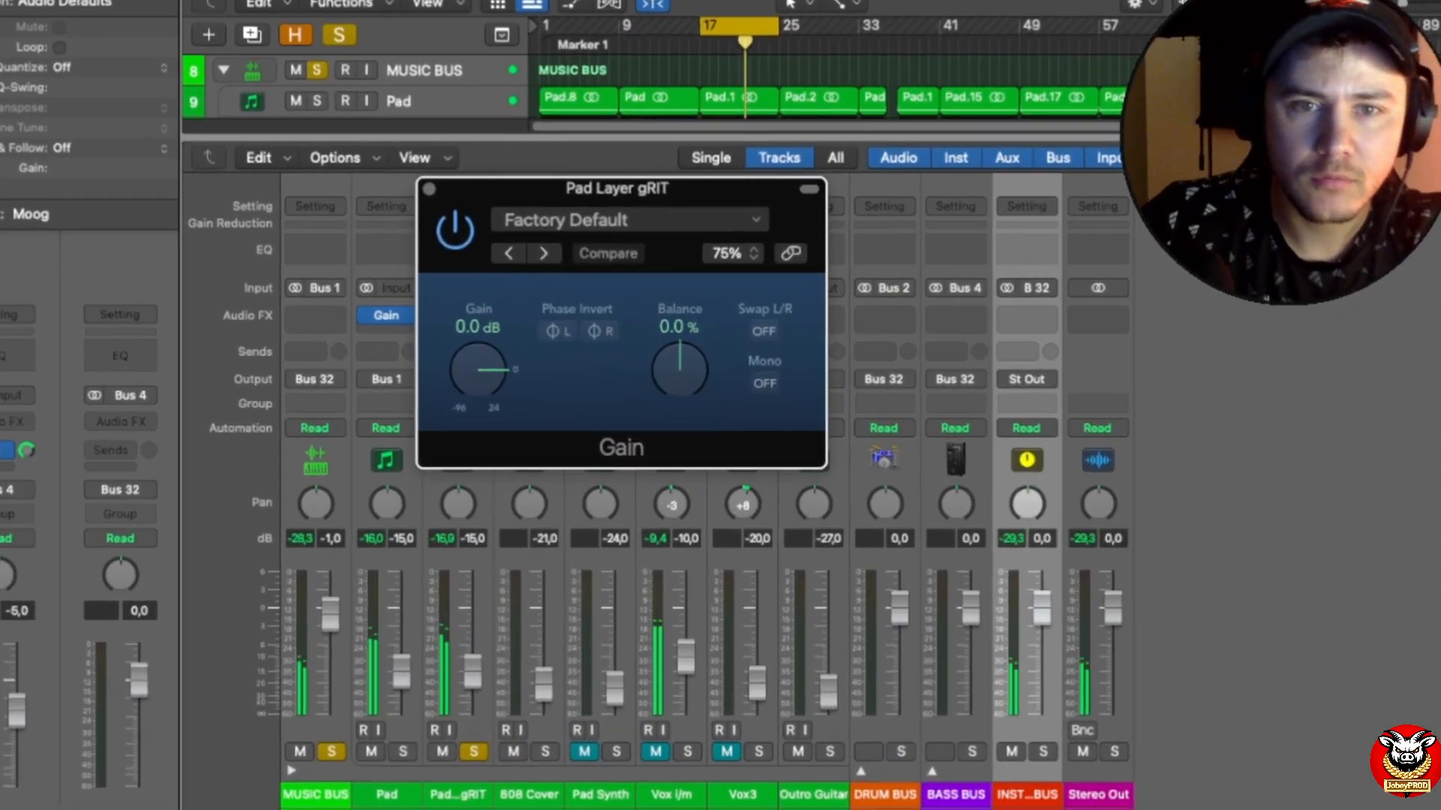
double_click(470, 328)
type("1,2")
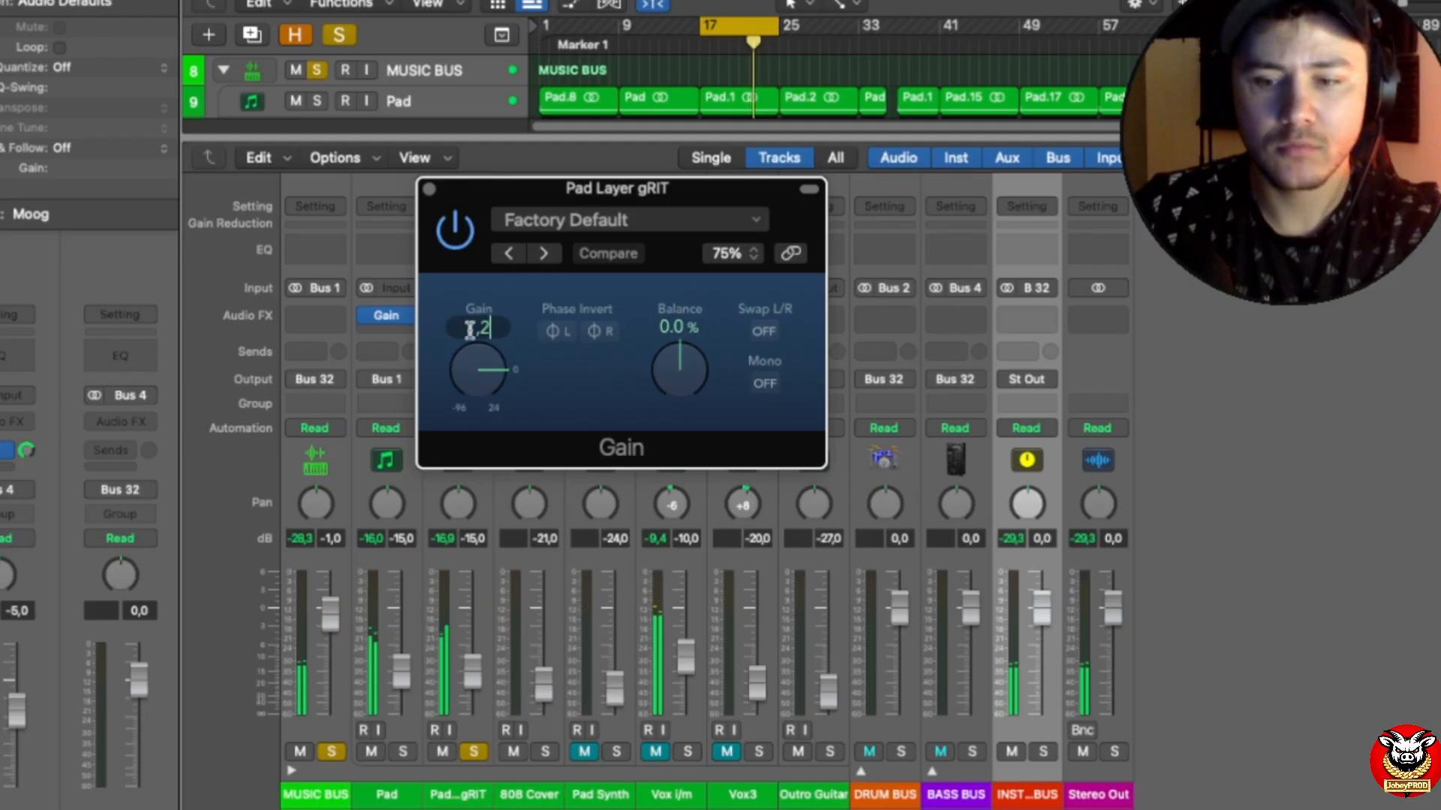
key("Return")
left_click(429, 189)
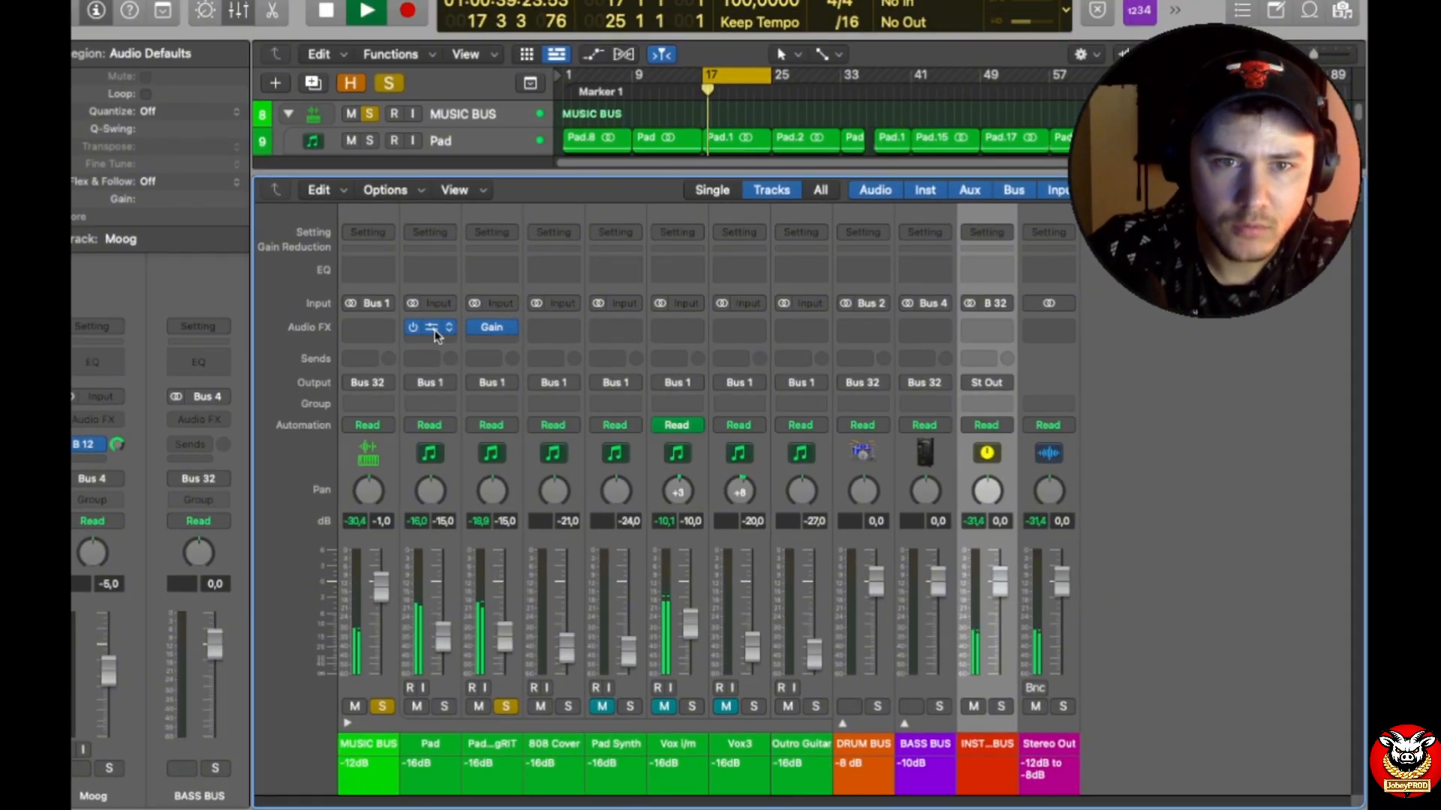
left_click_drag(434, 330, 492, 328)
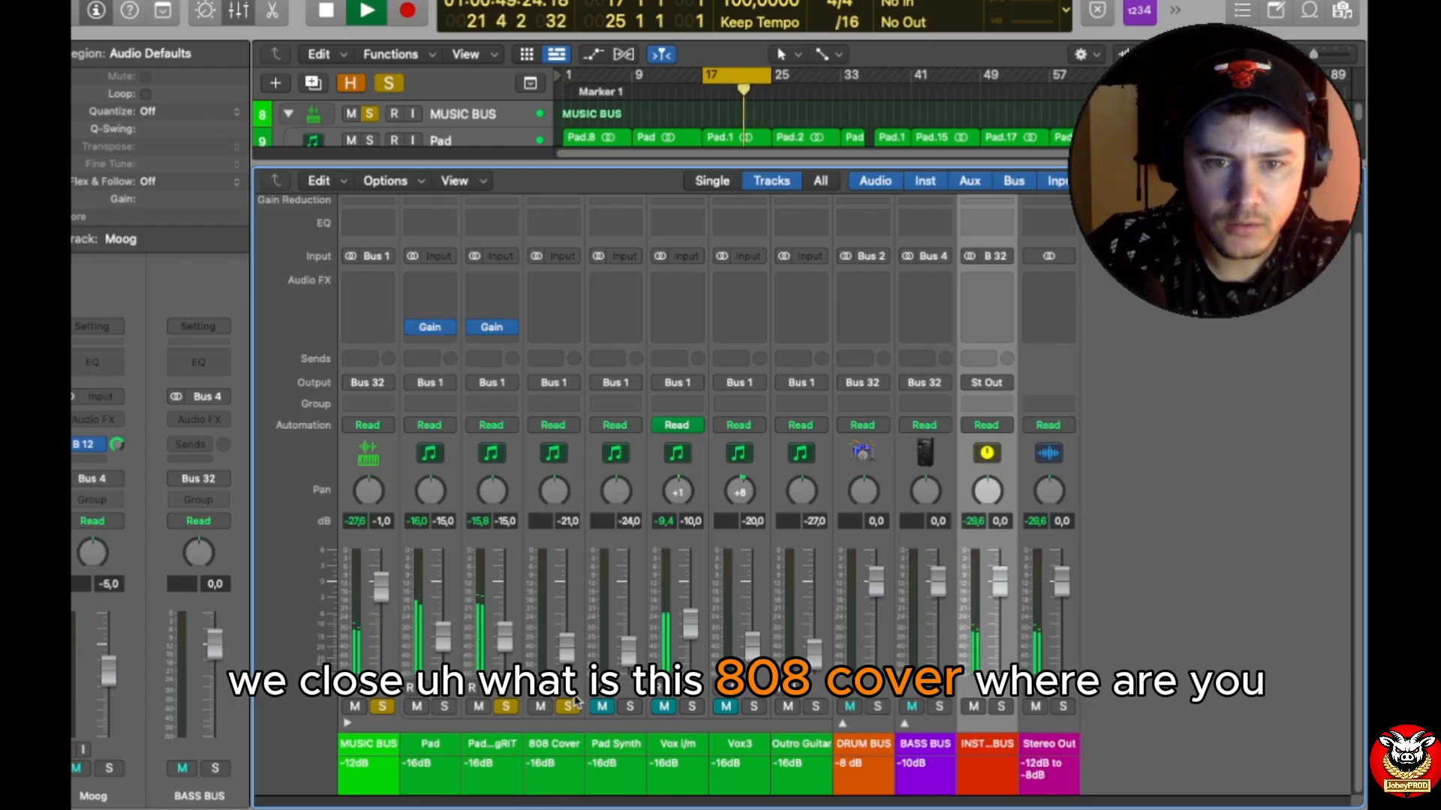
Step: Enlarge the track area and move the cycle range over the 808 Cover region, bars 35 to 37, for playback
left_click_drag(803, 169, 803, 393)
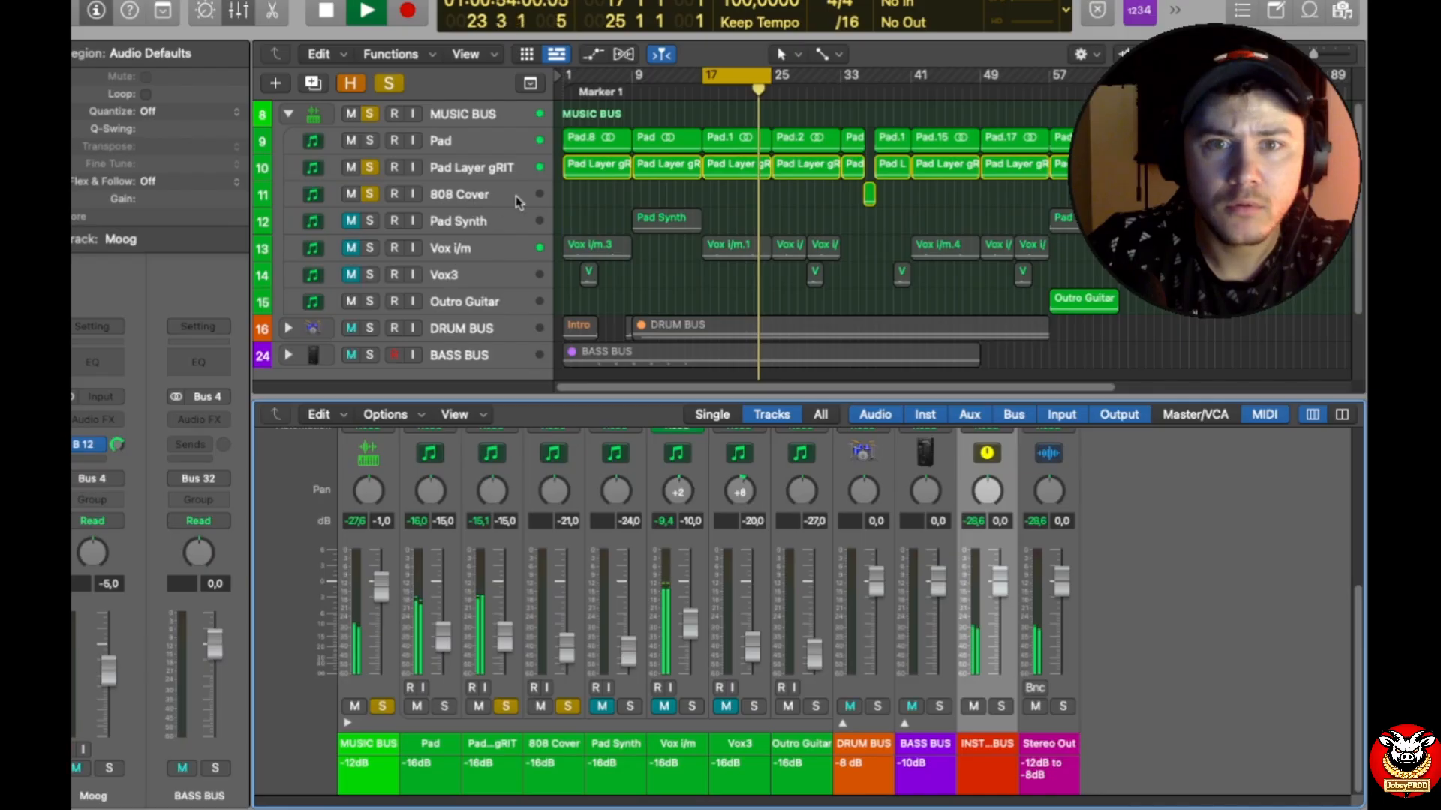
left_click(882, 96)
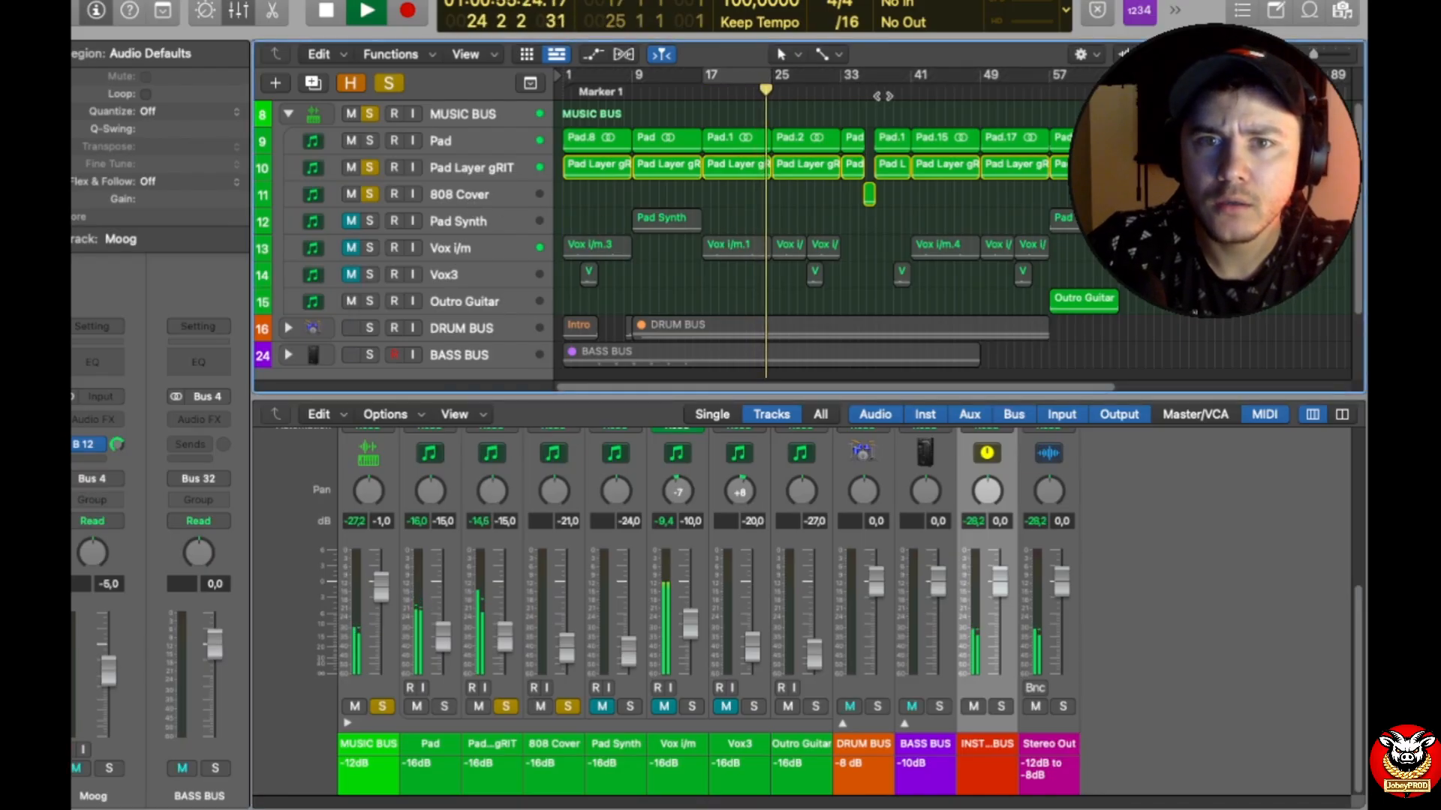
left_click_drag(718, 77, 874, 77)
left_click_drag(725, 74, 863, 80)
key("space")
key("space")
Step: Narrow the cycle range to bars 36 to 37 and play the 808 Cover region to check its peak level
left_click_drag(1313, 54, 1321, 54)
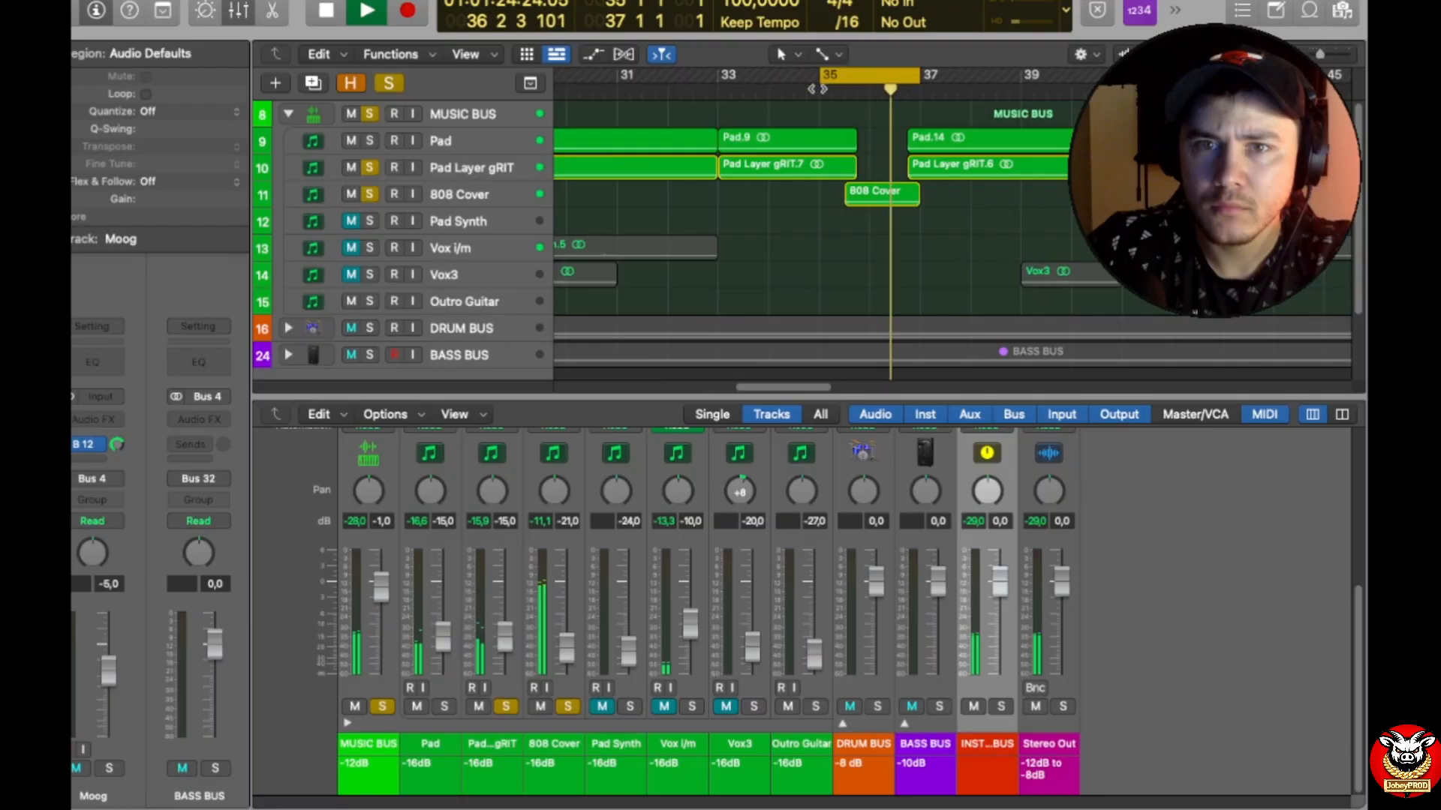
left_click_drag(817, 88, 871, 88)
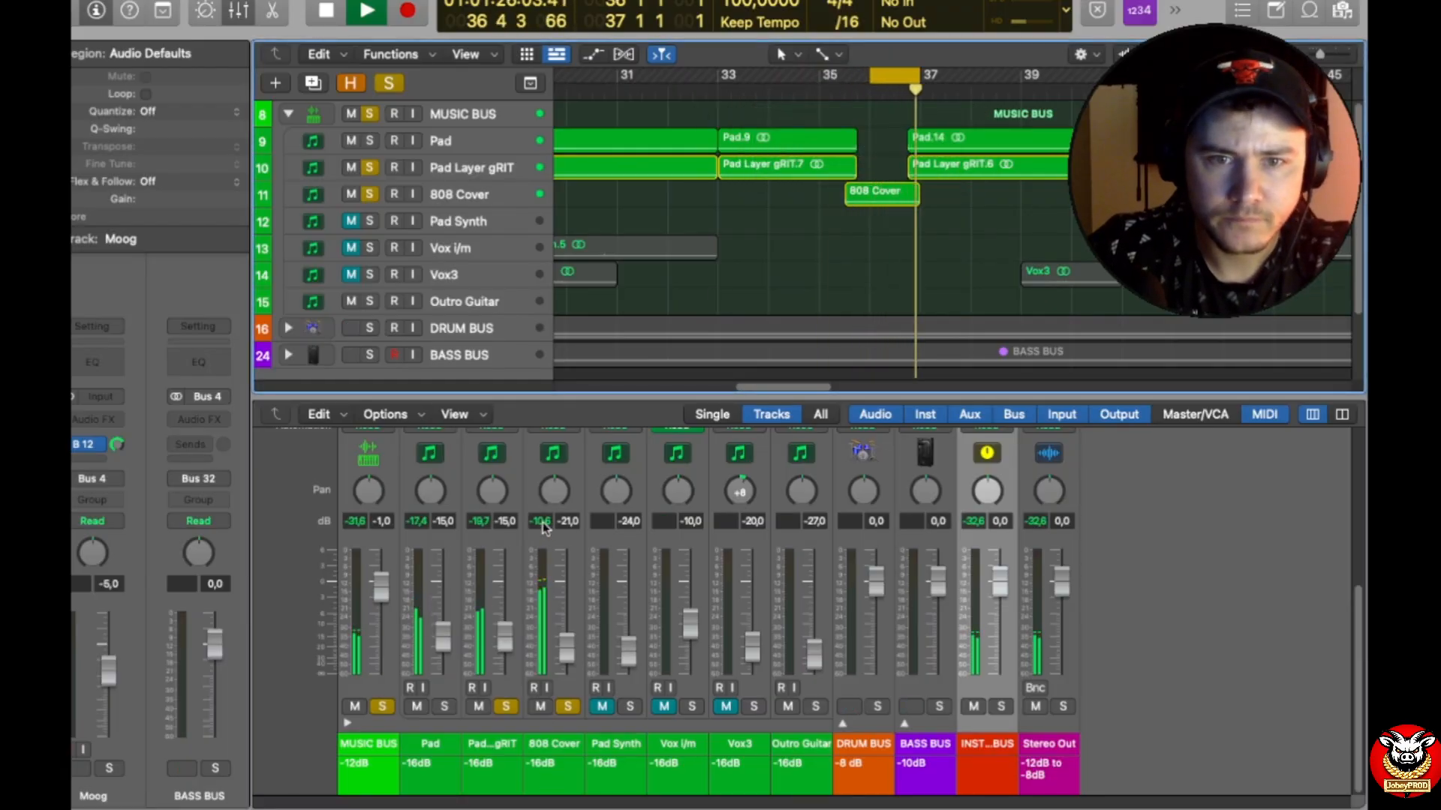
left_click_drag(618, 390, 618, 211)
key("space")
key("space")
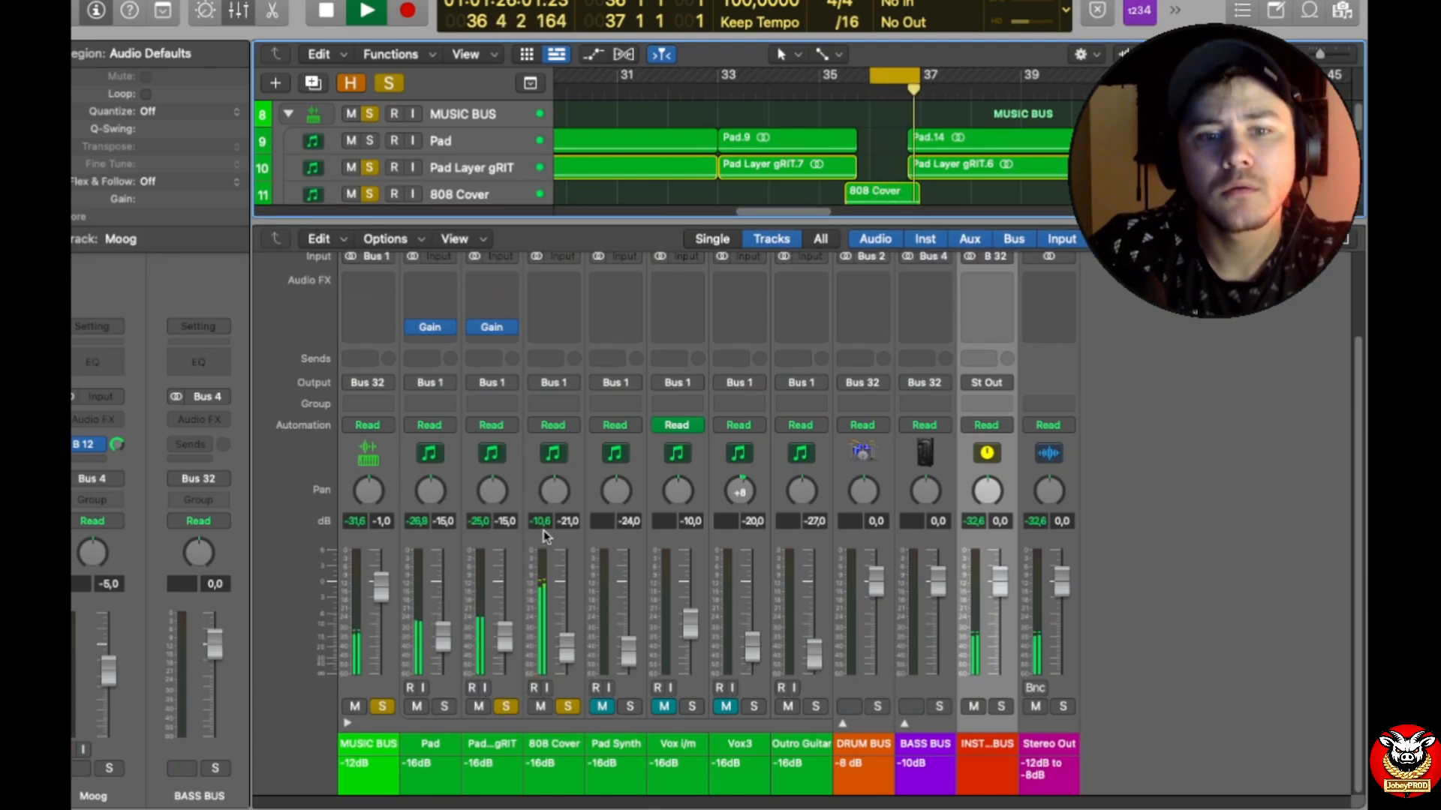
key("space")
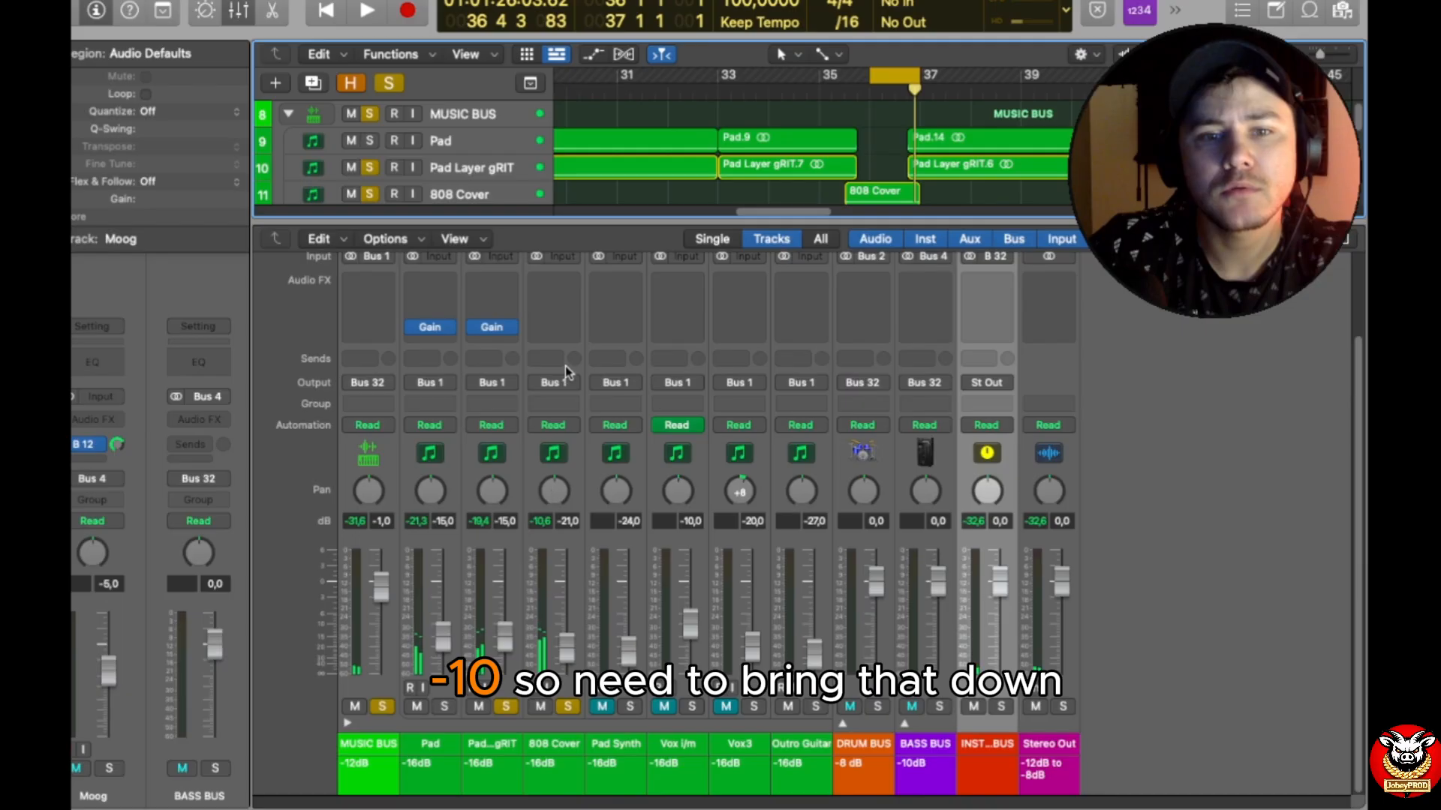
Step: Insert a stereo Gain plug-in on the 808 Cover track and set its gain to -5.4 dB
left_click(552, 327)
mouse_move(613, 362)
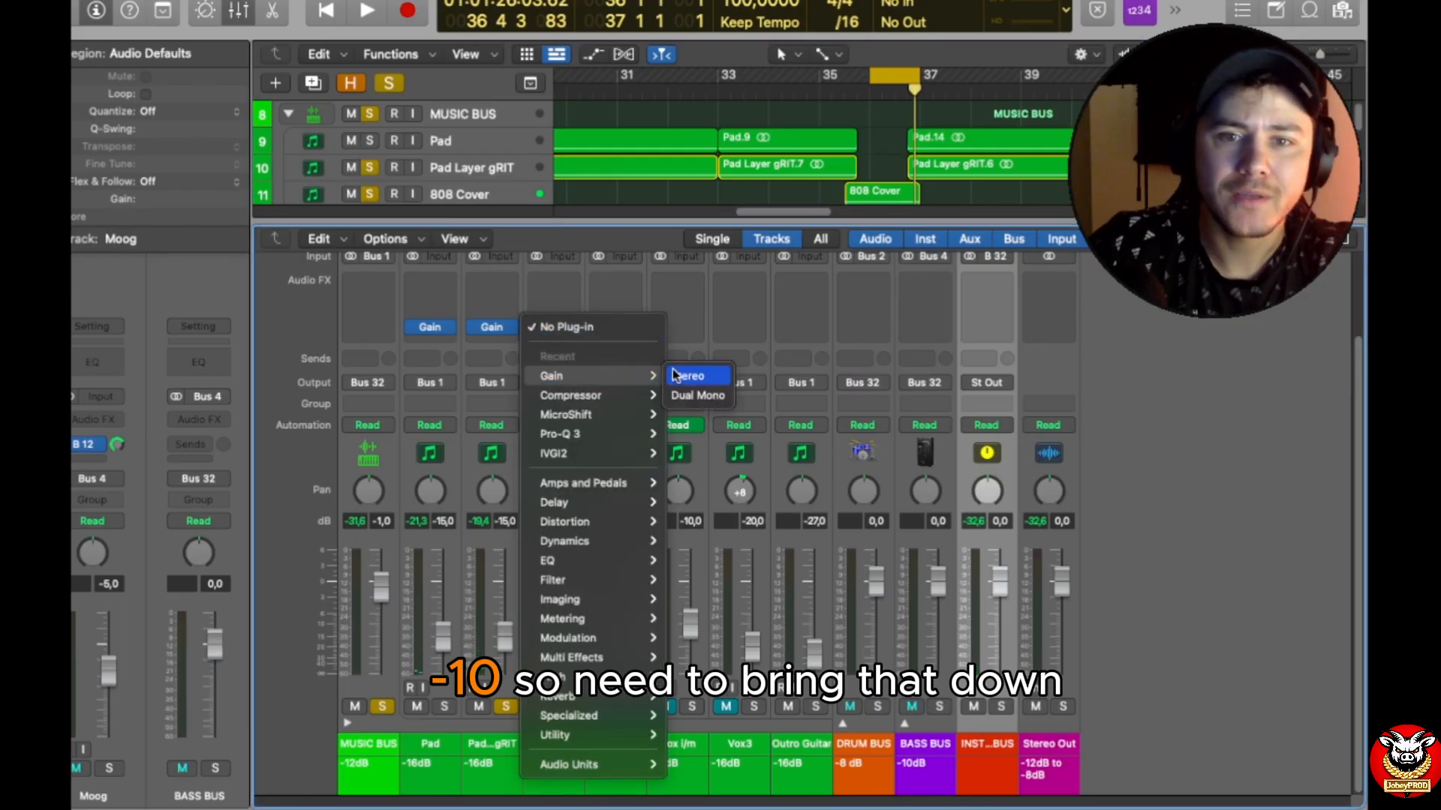
left_click(678, 378)
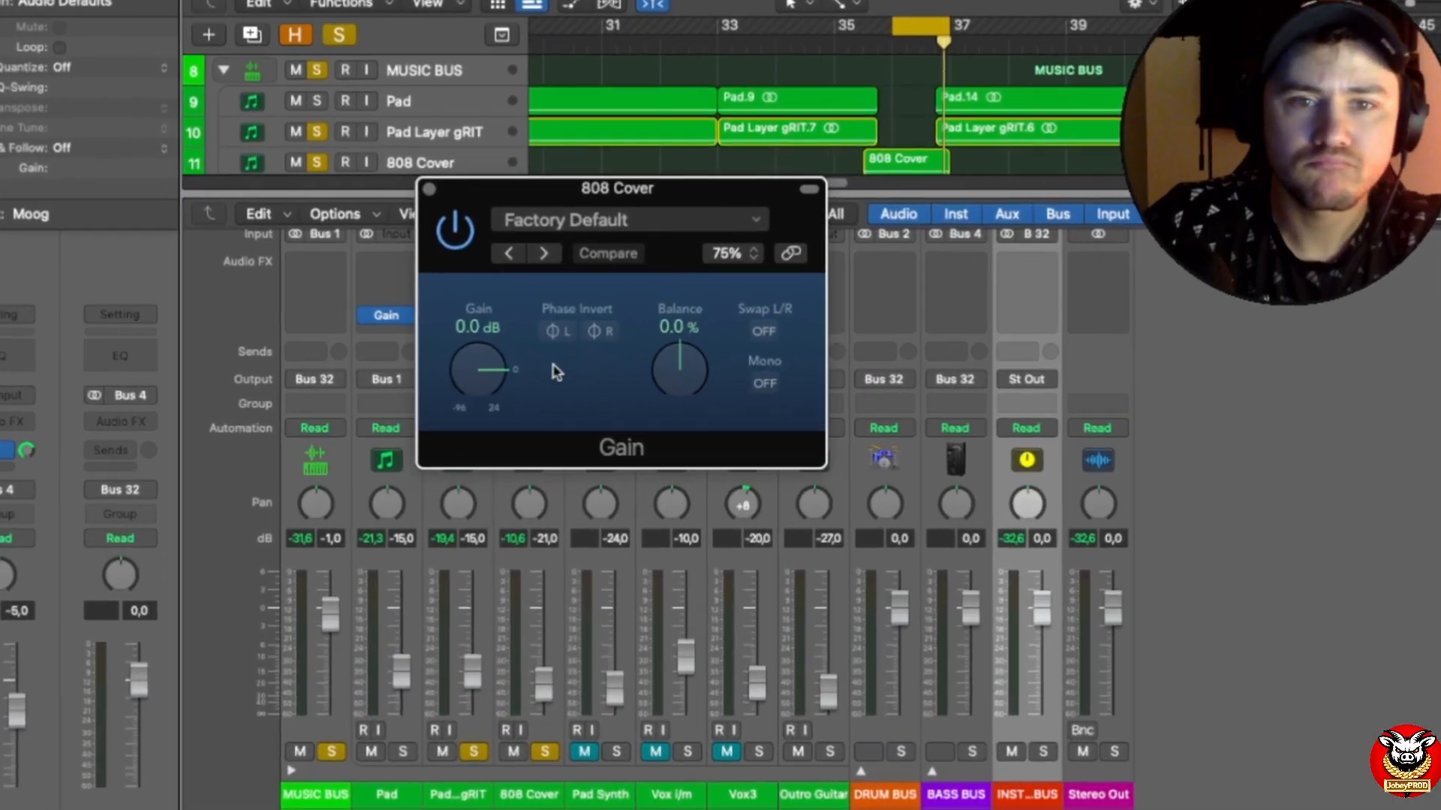
double_click(489, 334)
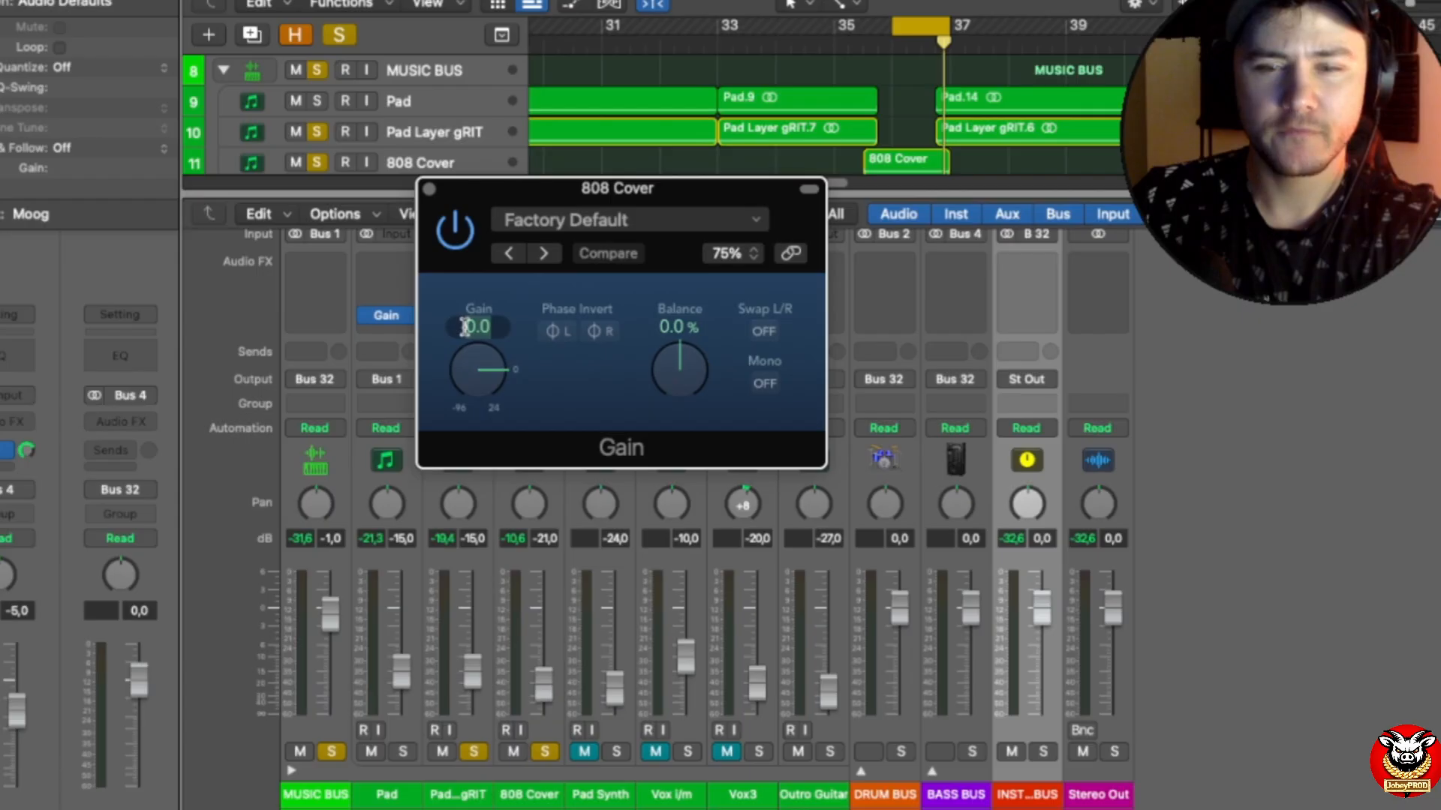
type("-5")
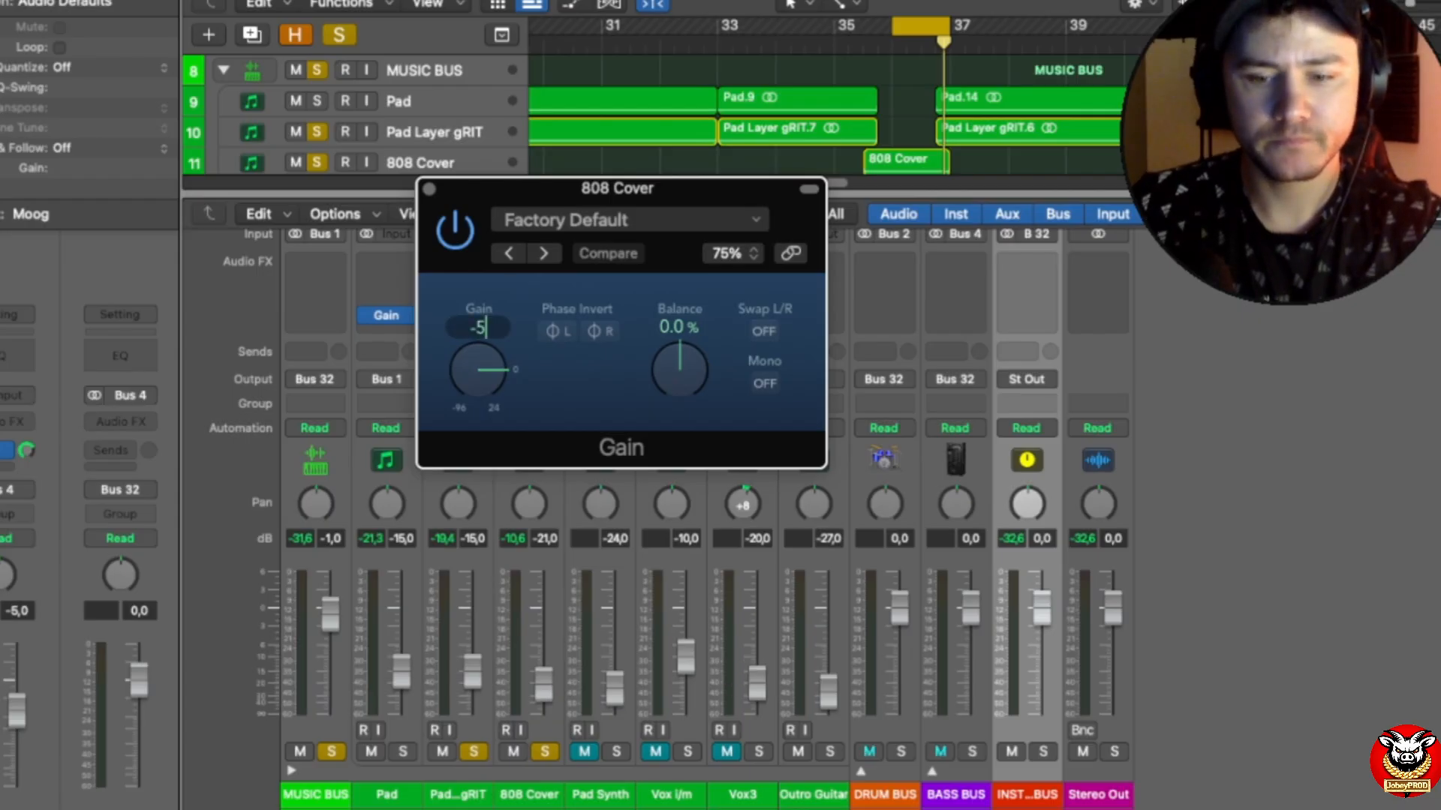
type(".4")
key("Return")
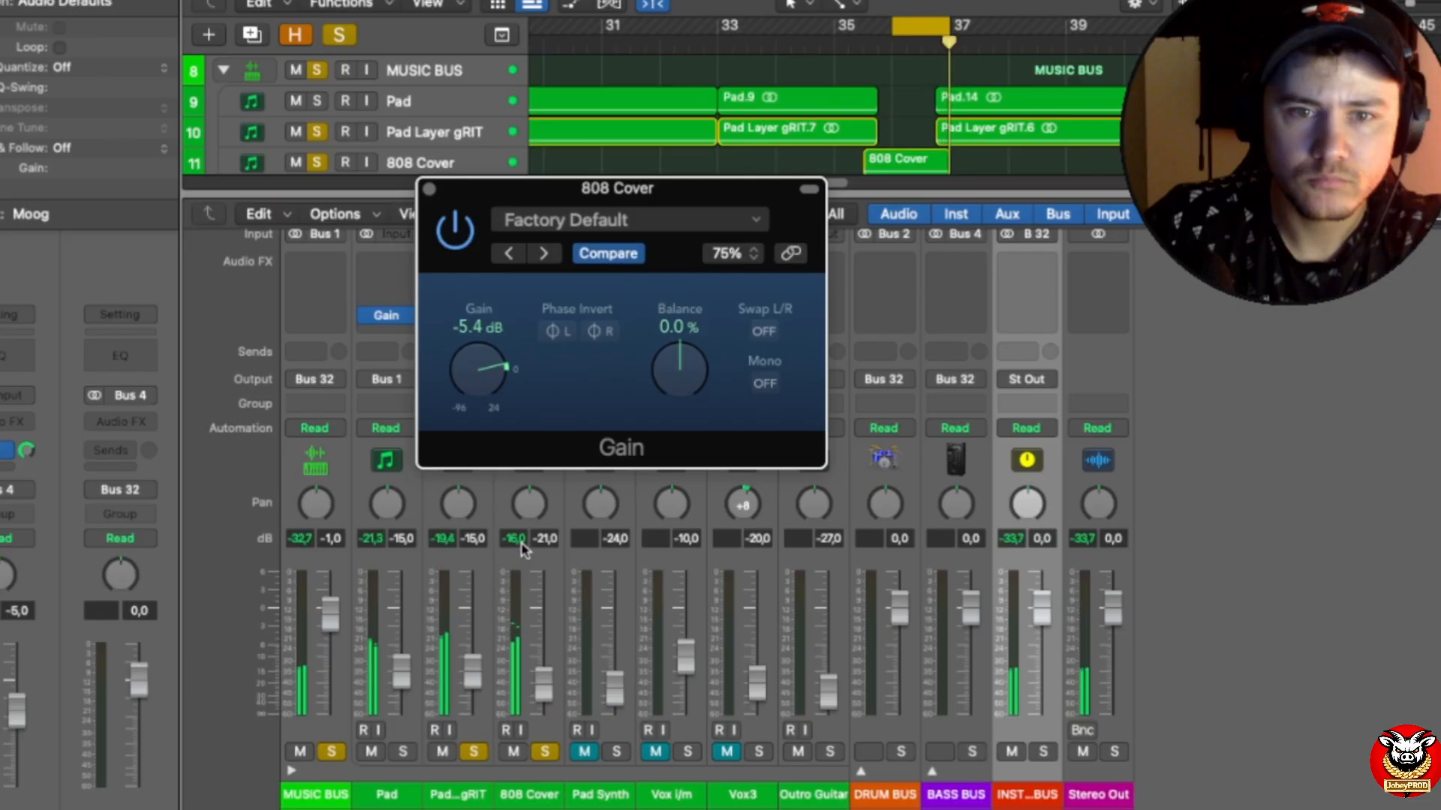
left_click(429, 188)
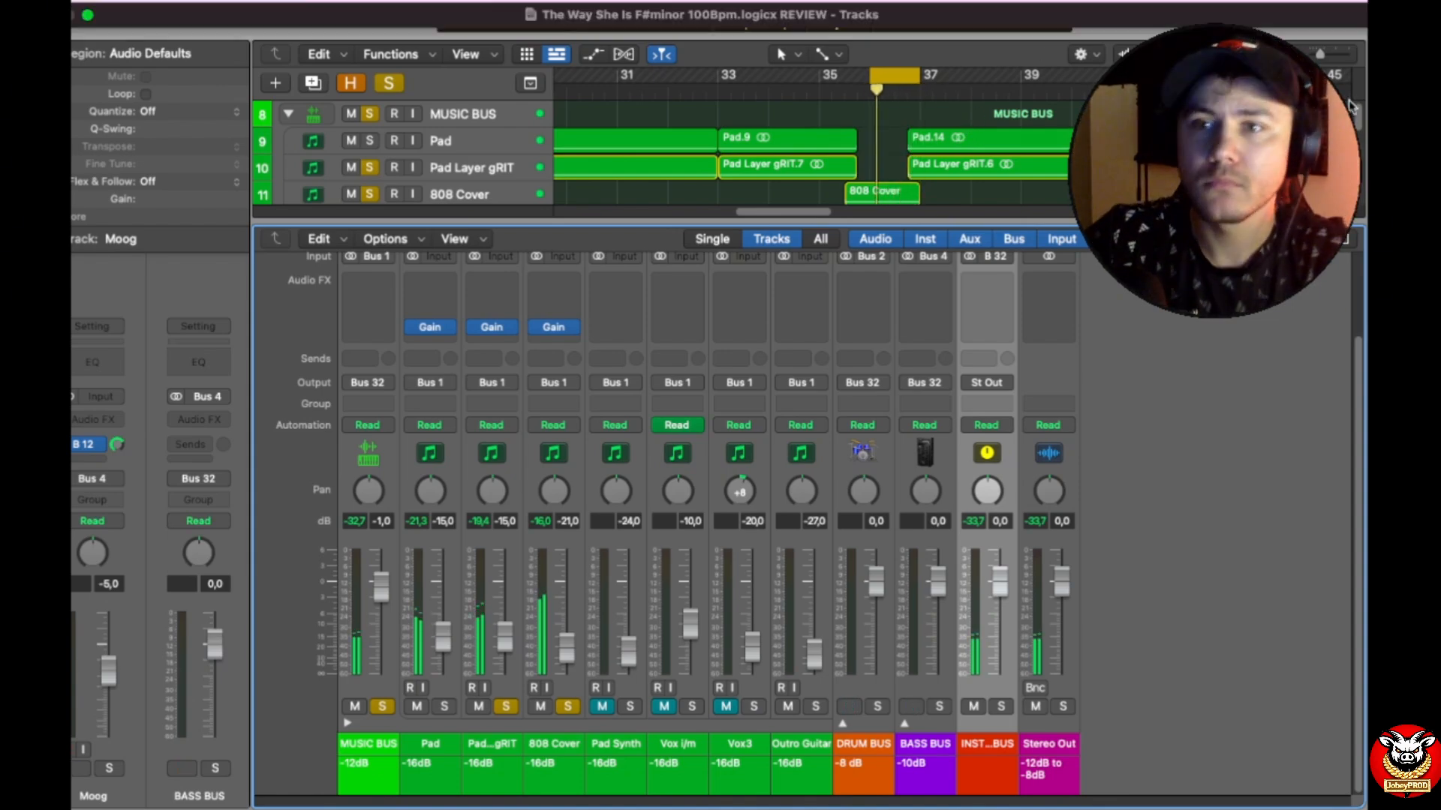
Step: Move the cycle range to bars 9 to 17 over the first Pad Synth region and start playback
left_click_drag(1321, 54, 1312, 52)
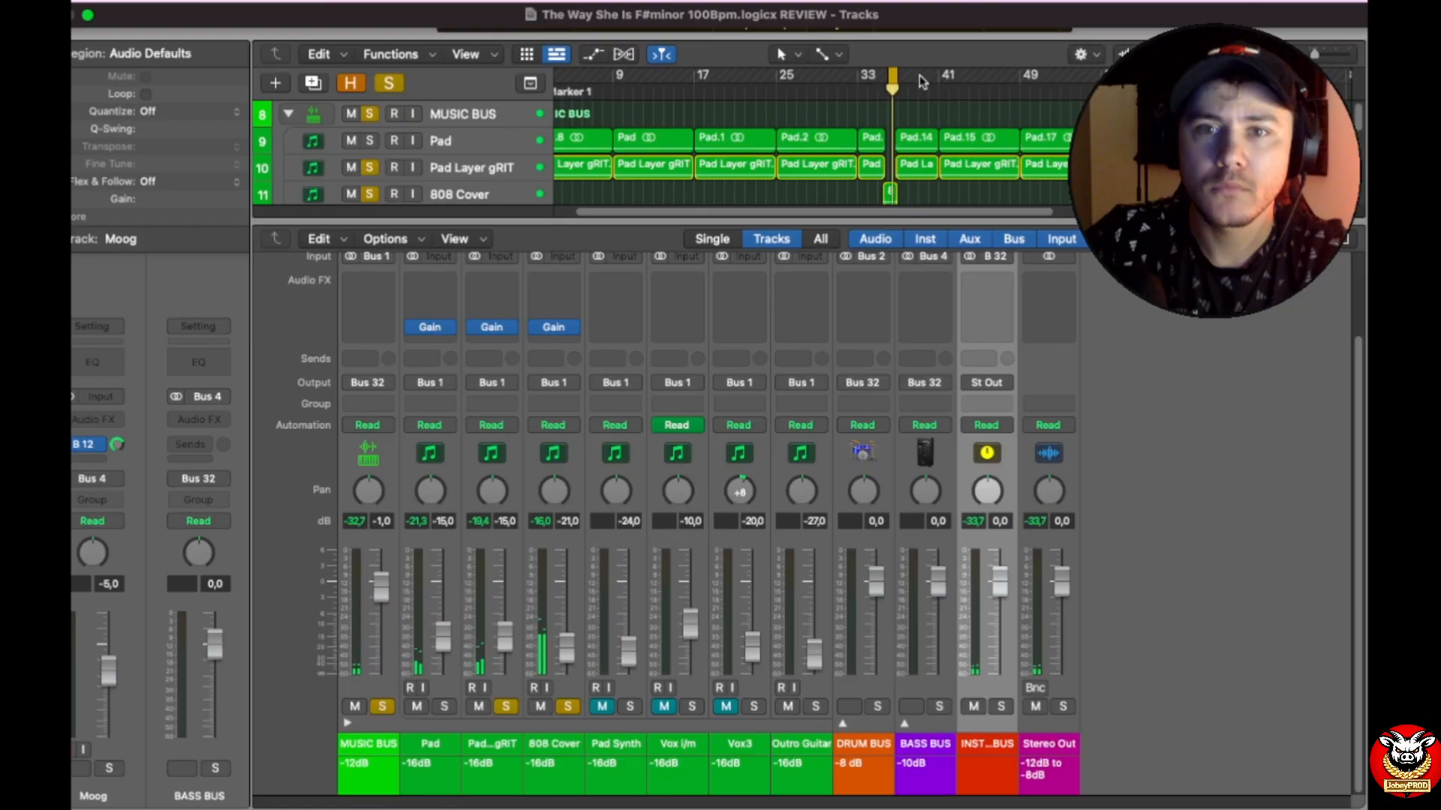
key("space")
left_click_drag(892, 76, 583, 75)
left_click_drag(888, 76, 682, 76)
scroll(855, 109, "down", 2)
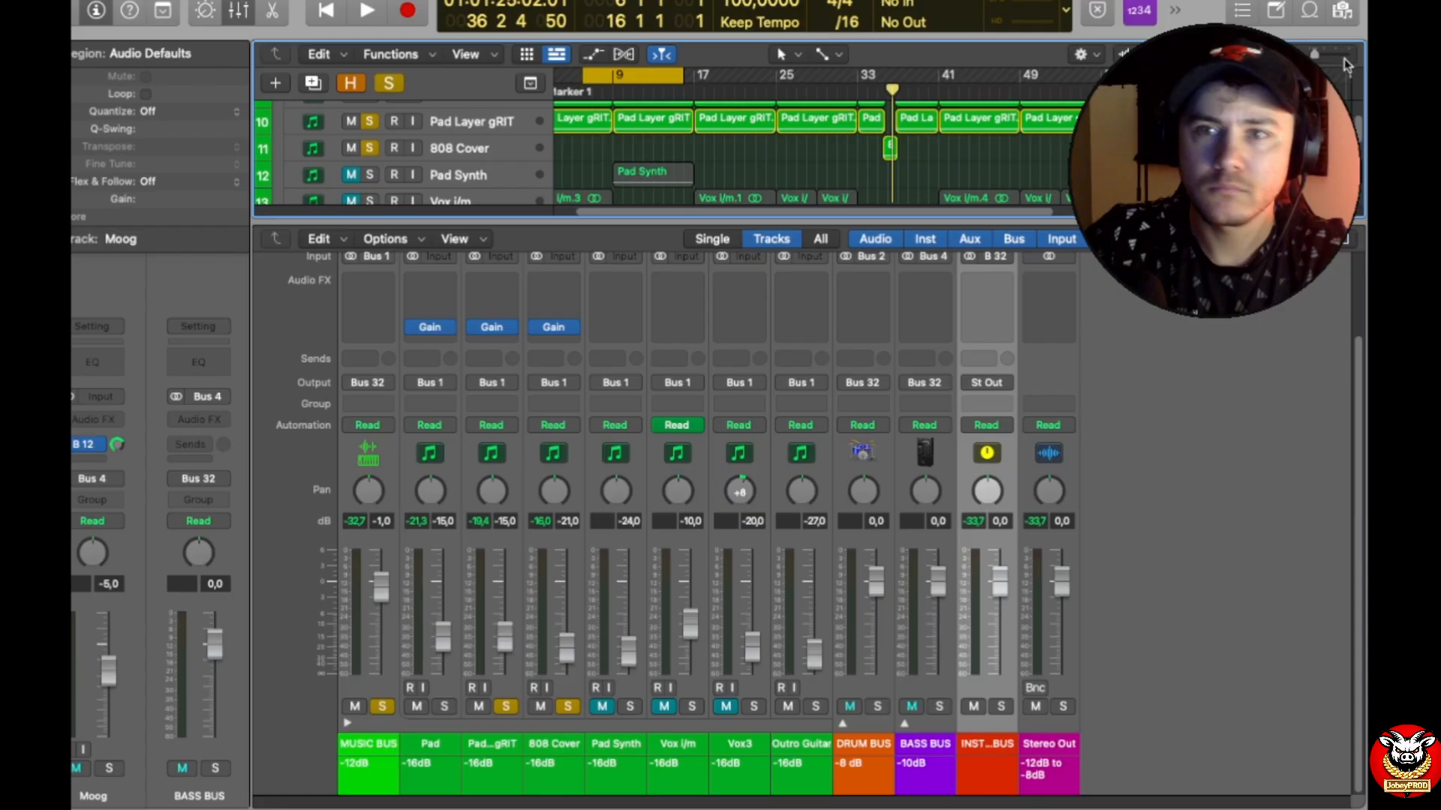
left_click_drag(1315, 55, 1312, 54)
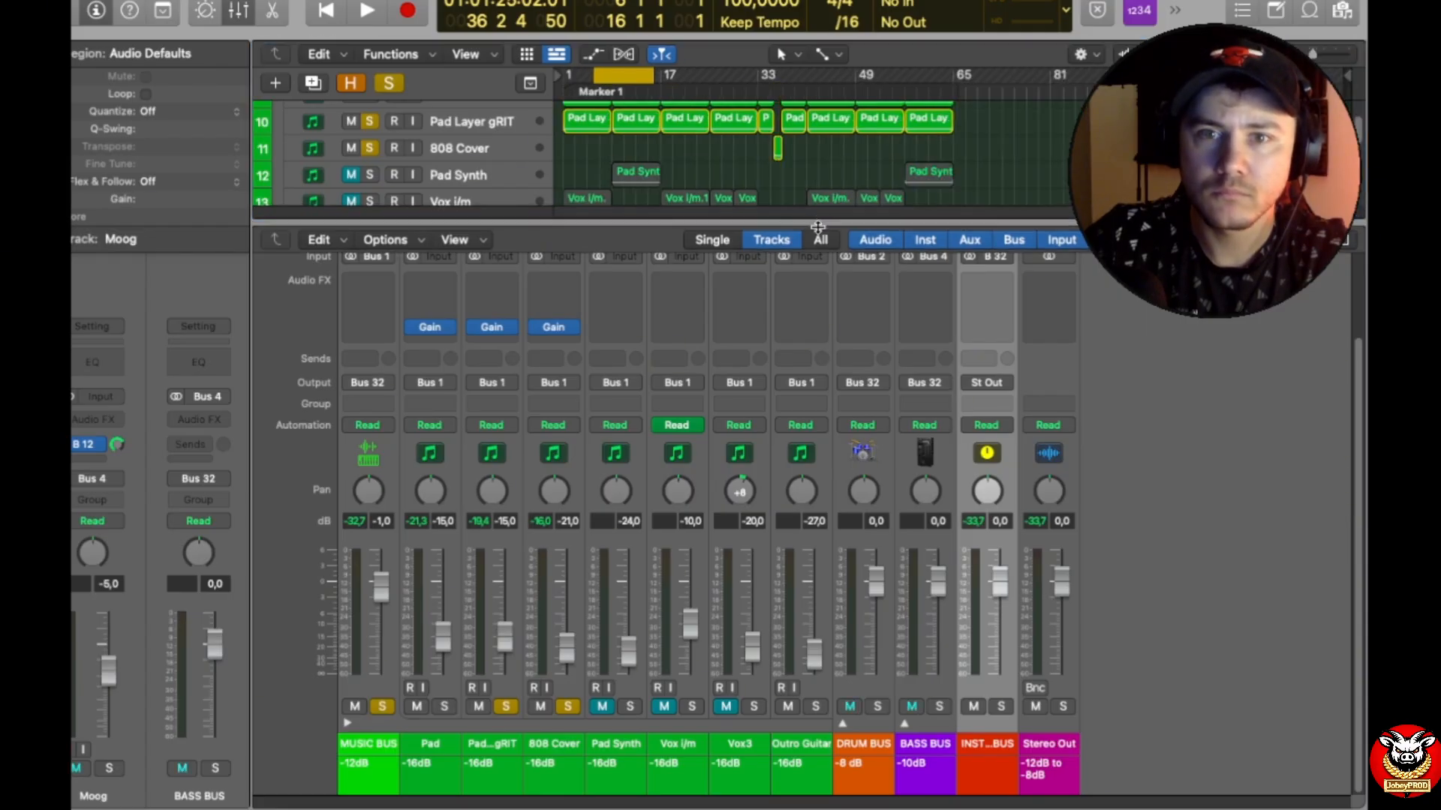
left_click_drag(818, 222, 817, 308)
scroll(675, 165, "up", 2)
scroll(632, 142, "down", 5)
scroll(647, 164, "up", 5)
left_click_drag(622, 77, 662, 74)
key("space")
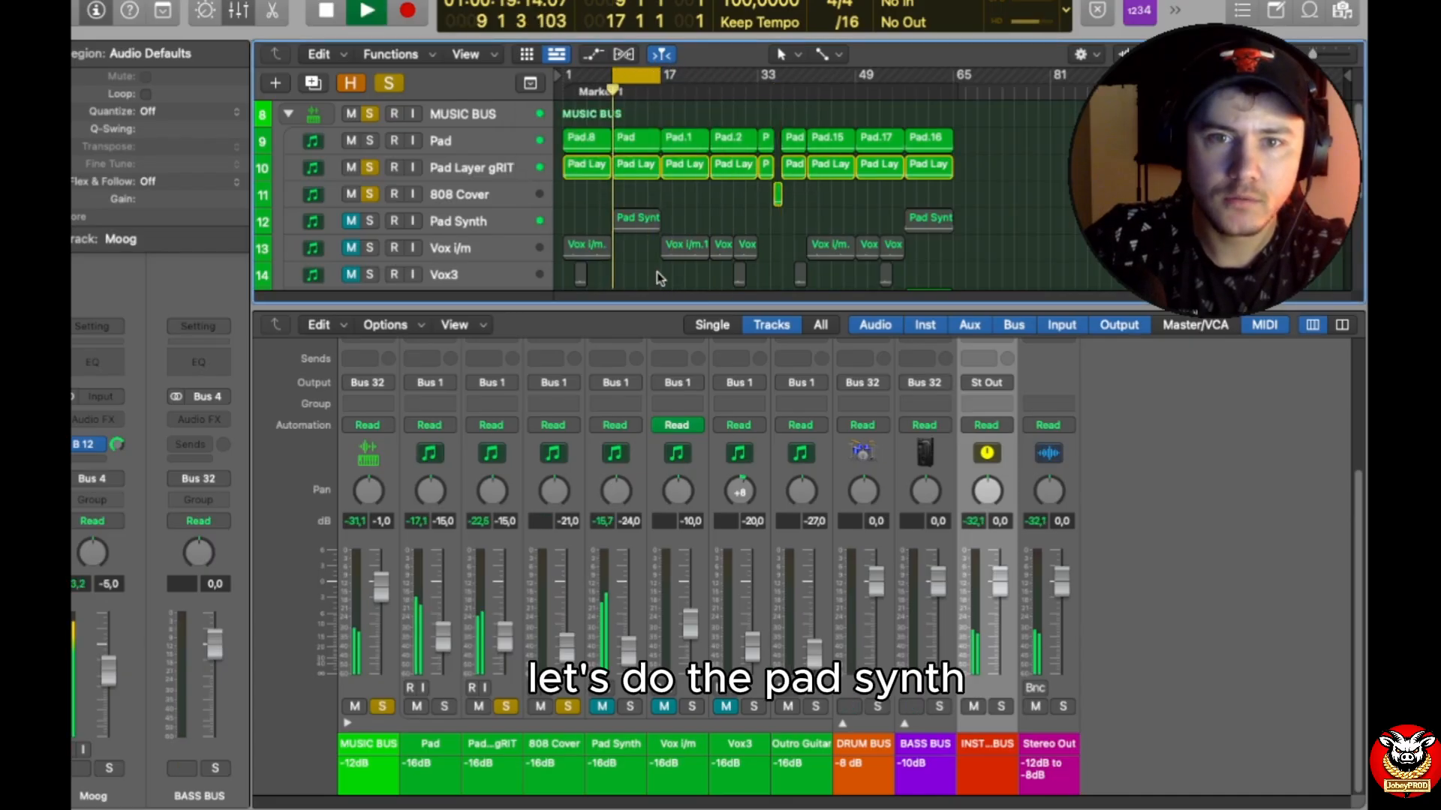
Step: Solo the Pad Synth track in place of Pad Layer gRIT and 808 Cover, and enlarge the mixer
left_click(369, 220)
left_click_drag(635, 306, 701, 160)
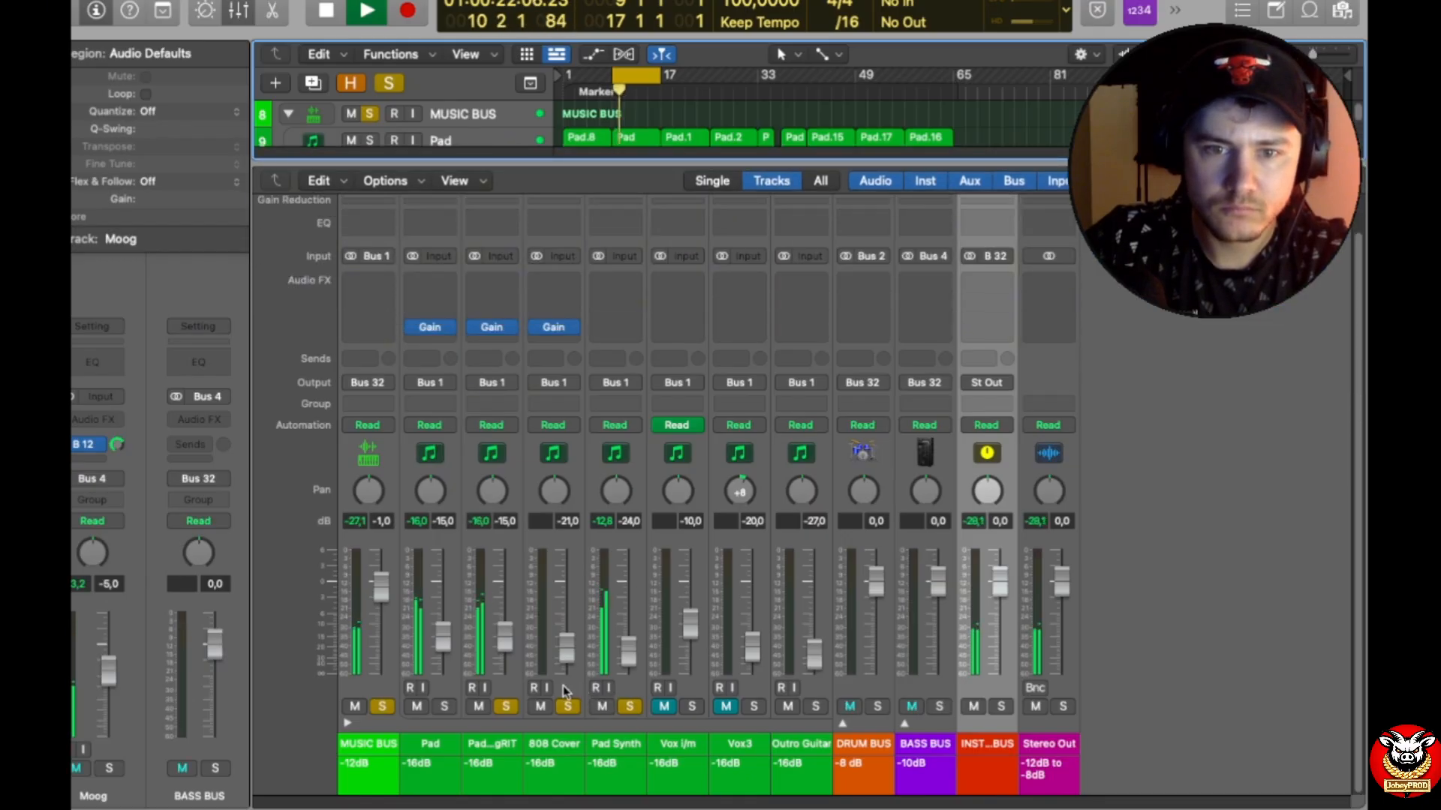
left_click(505, 706)
left_click(566, 706)
Step: Set the Pad Synth volume fader to -12.8 dB and replay the cycled section to check the track's peak level
left_click_drag(630, 666, 630, 612)
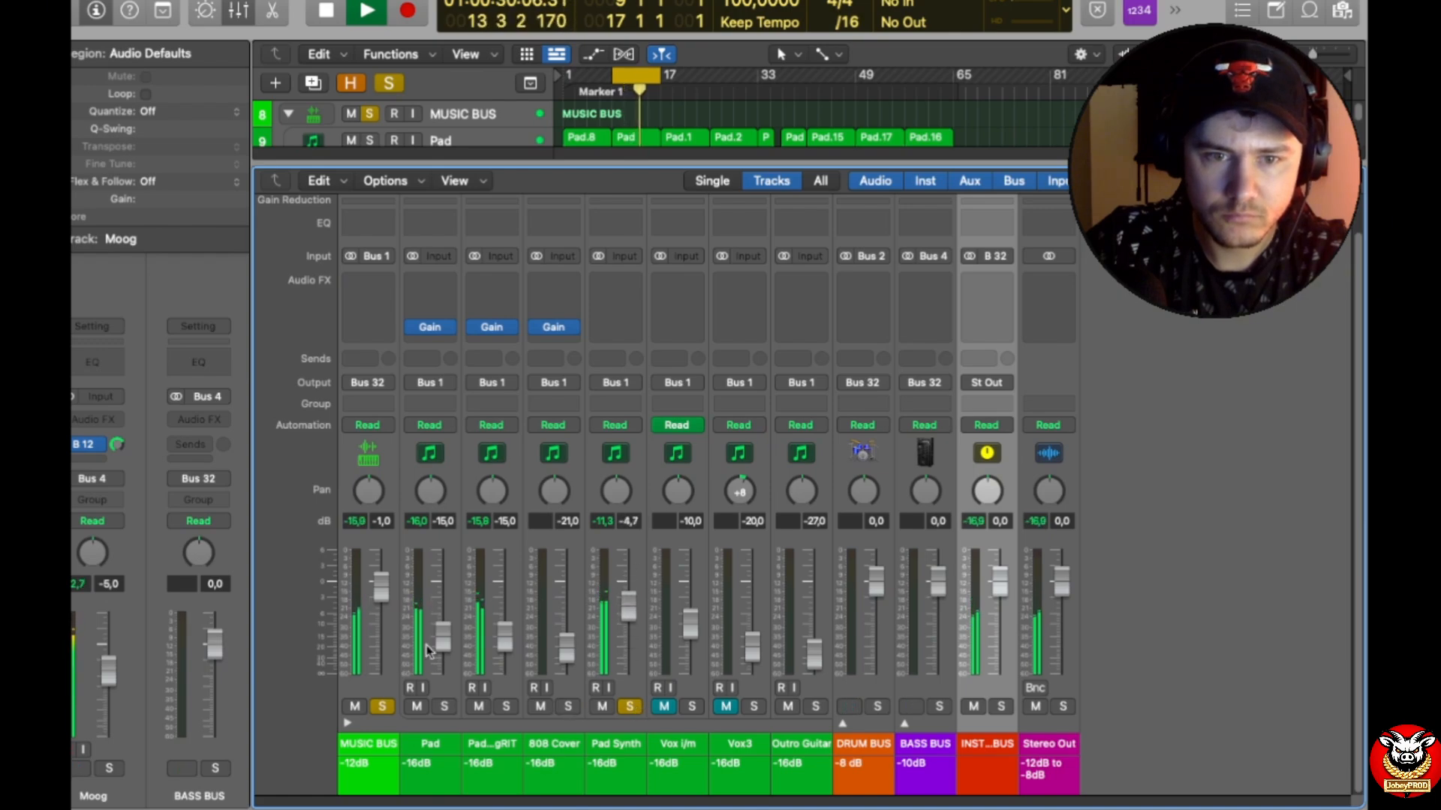
left_click_drag(630, 611, 630, 629)
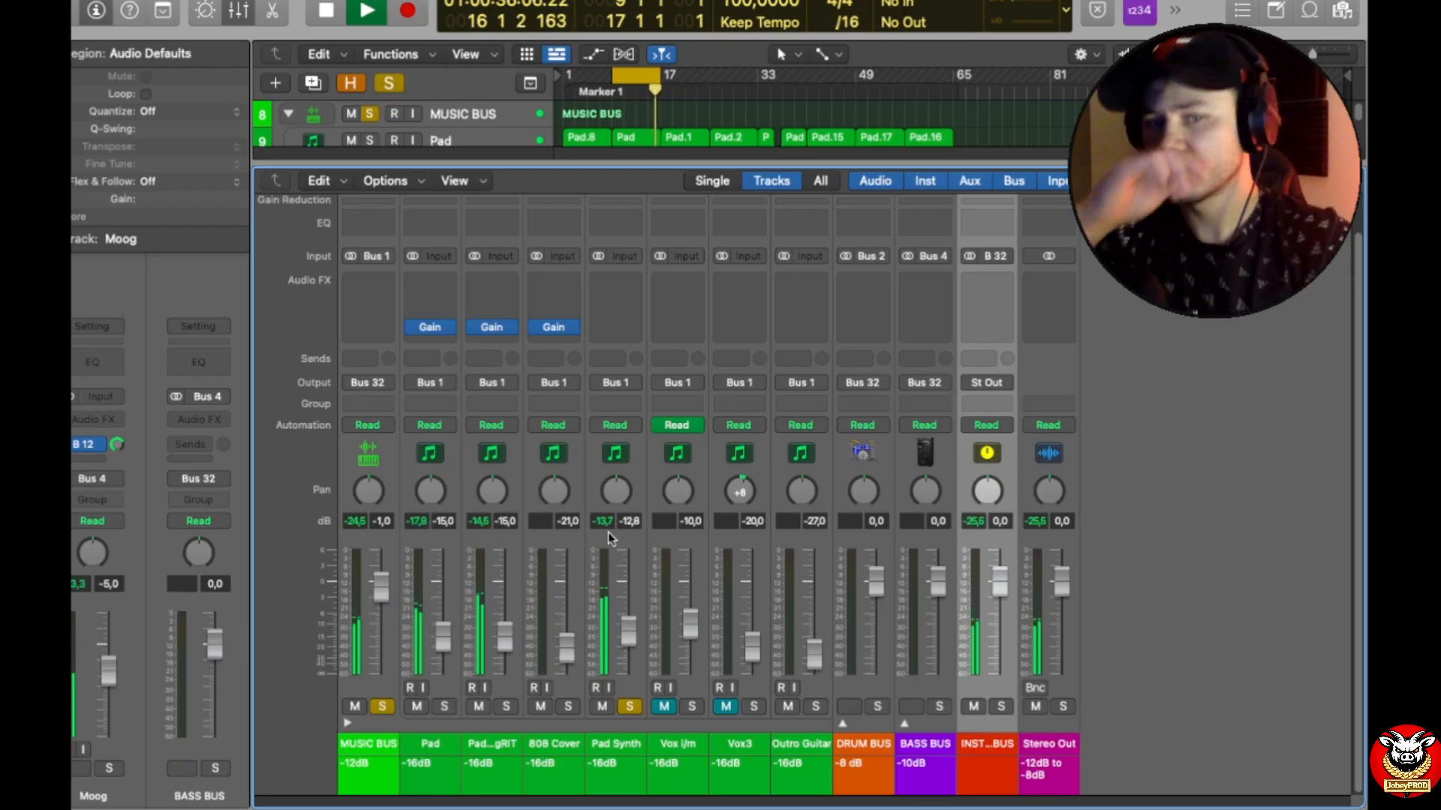
key("space")
key("space")
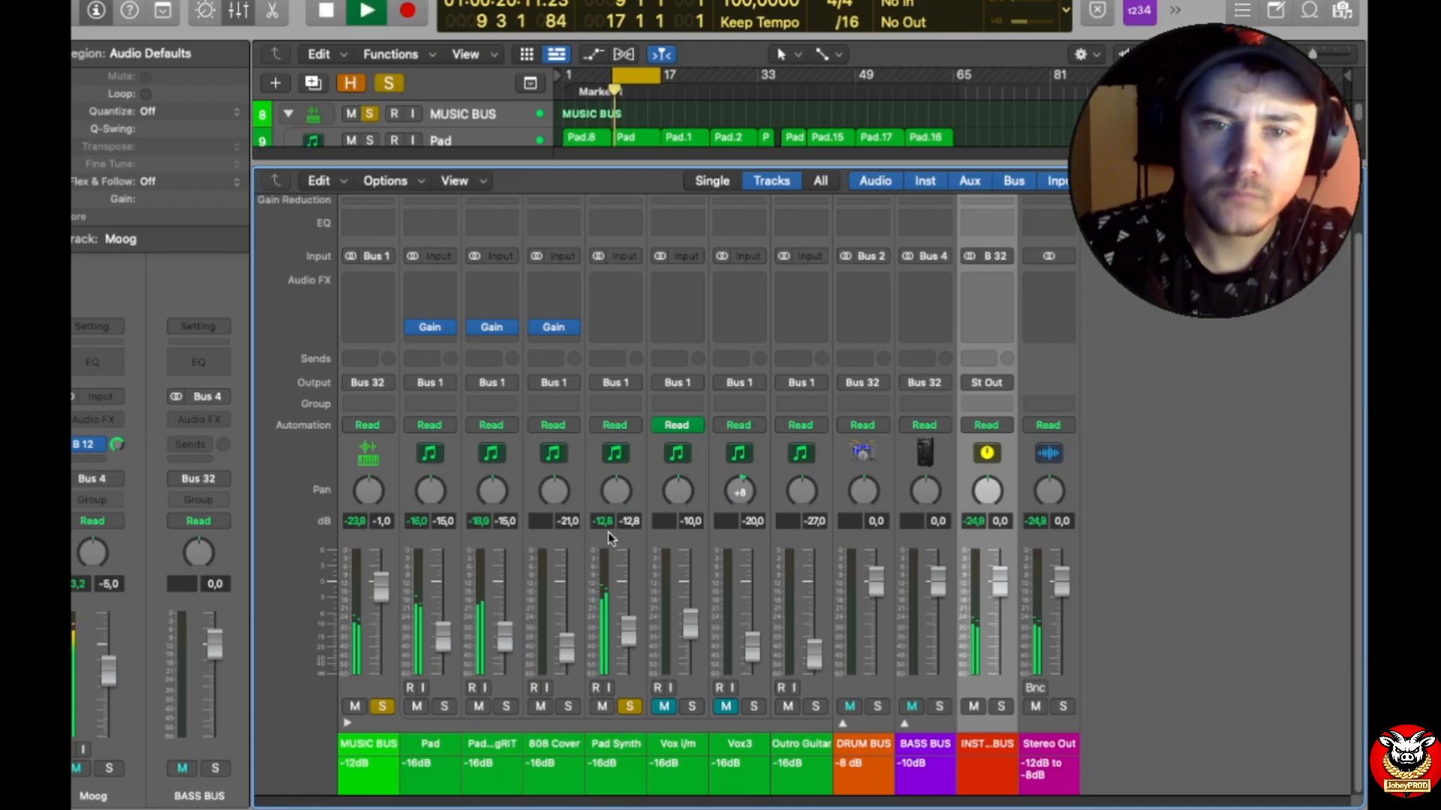
key("space")
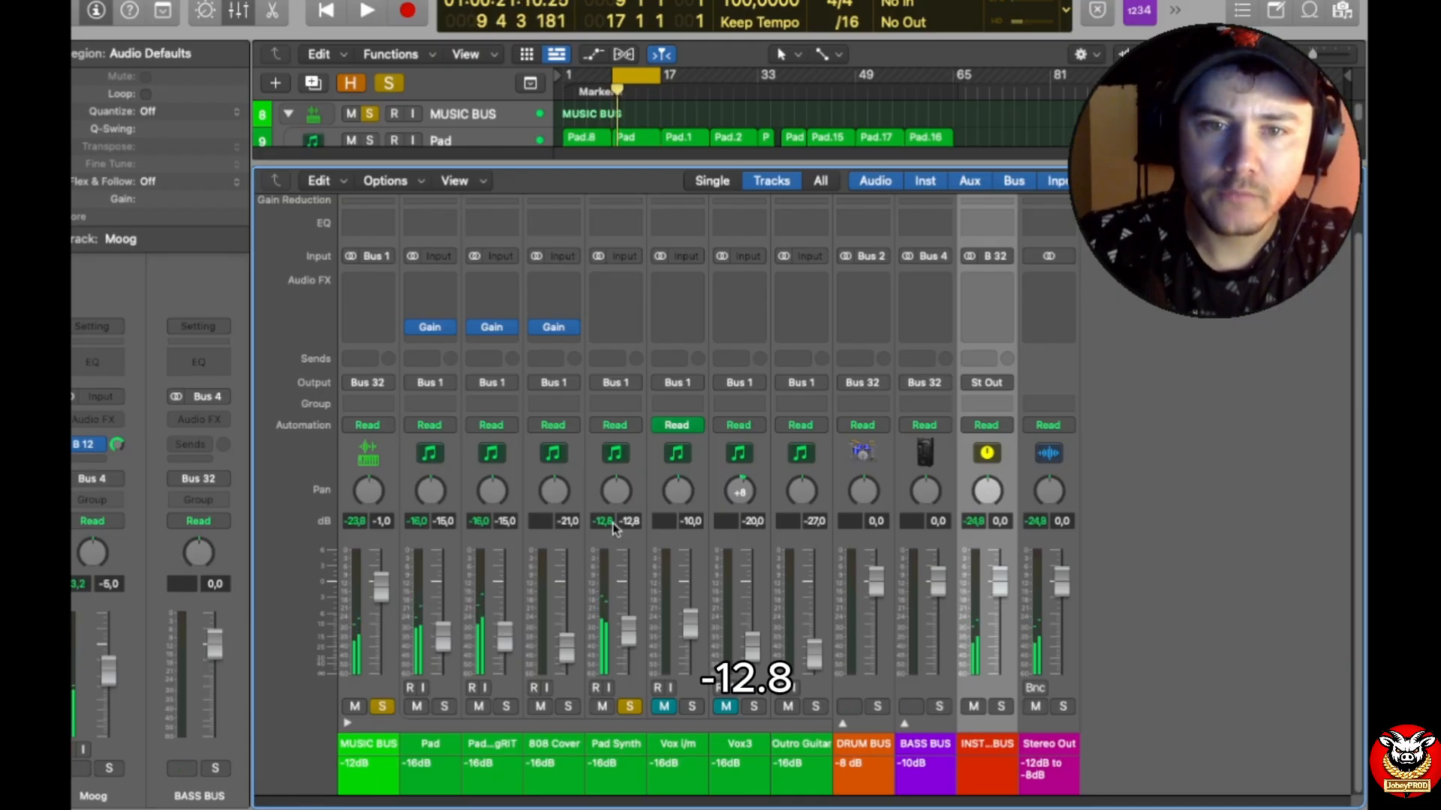
Step: Insert a Gain plug-in on the Pad Synth track and set its gain to -2.2 dB
left_click(624, 330)
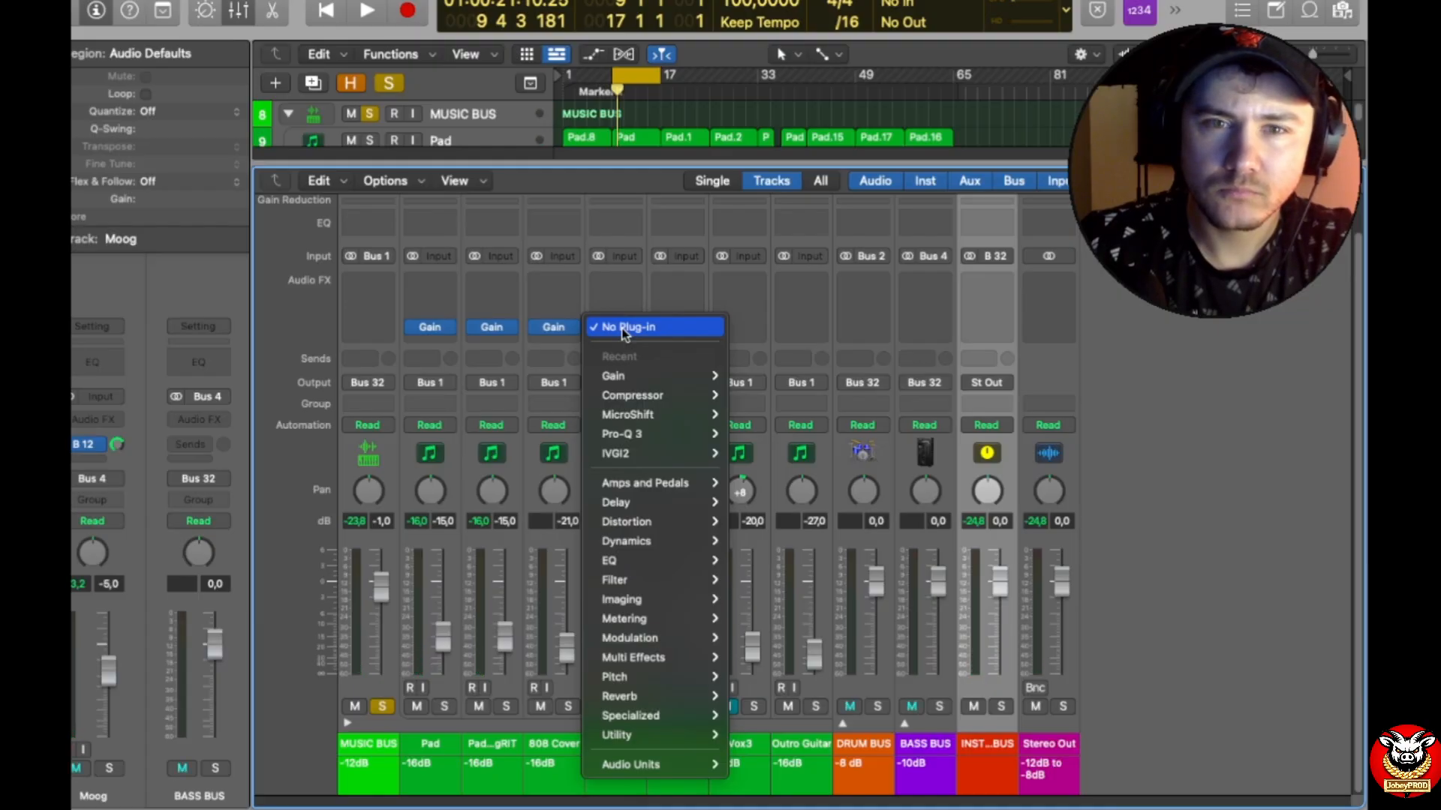
left_click(745, 376)
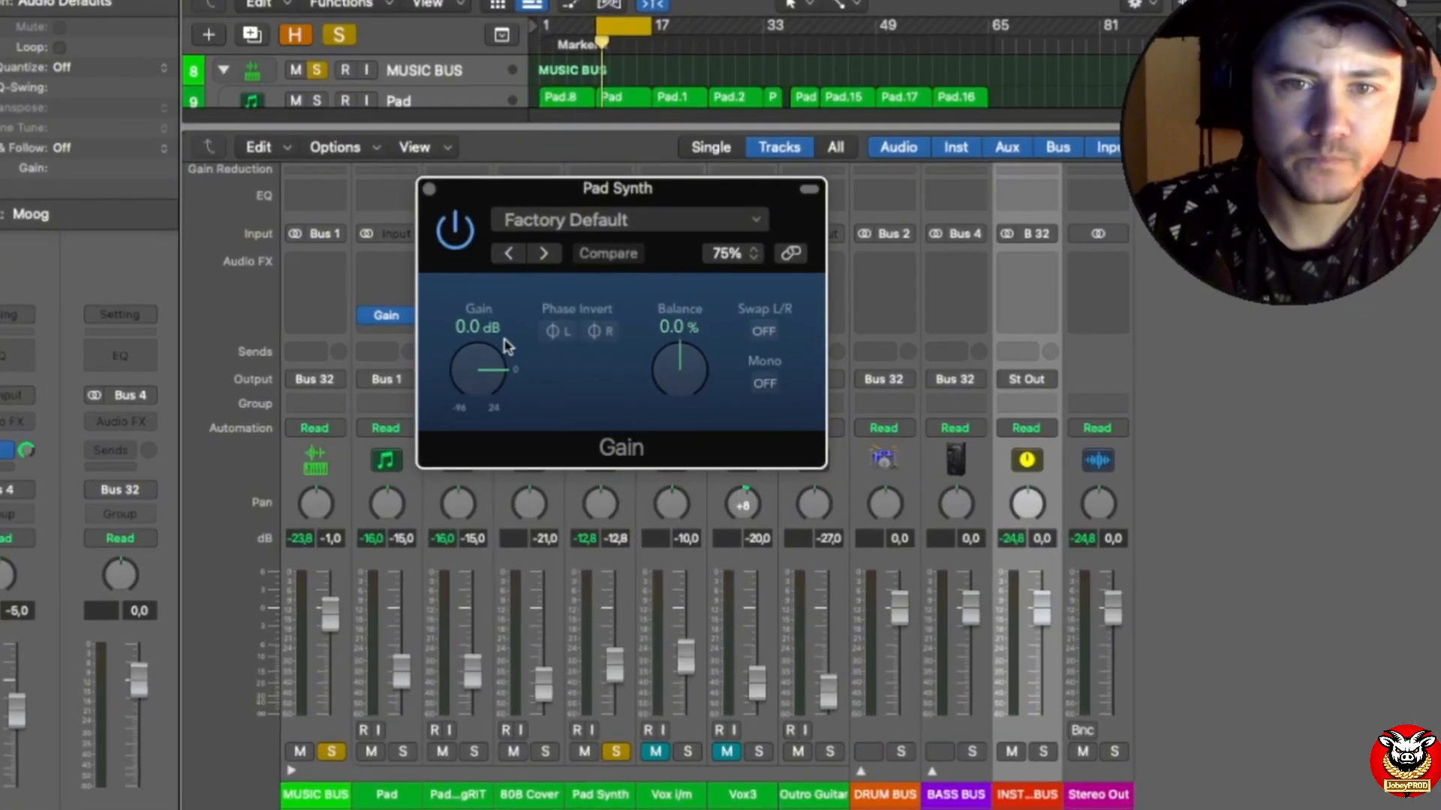
double_click(499, 333)
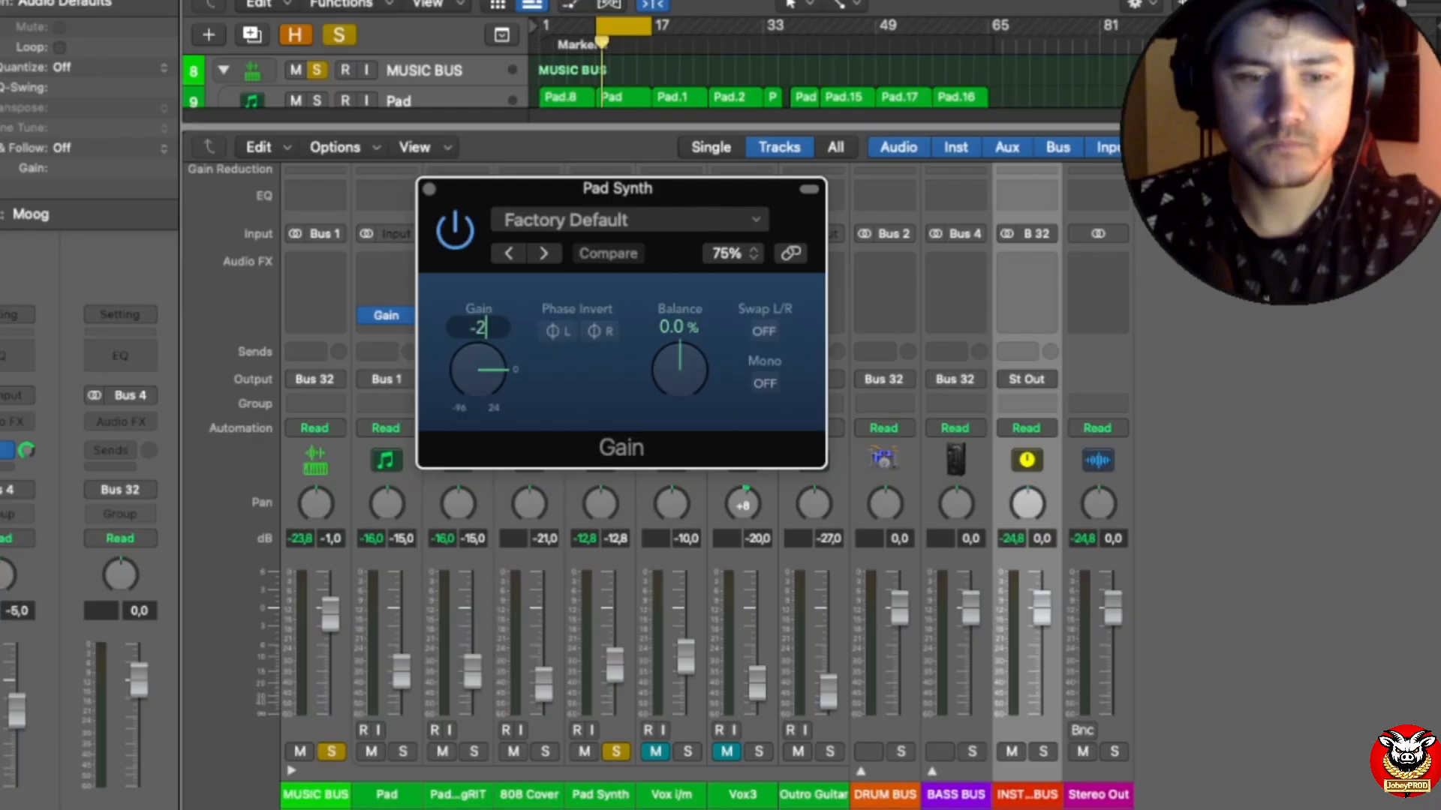
type("-2.2")
key("Return")
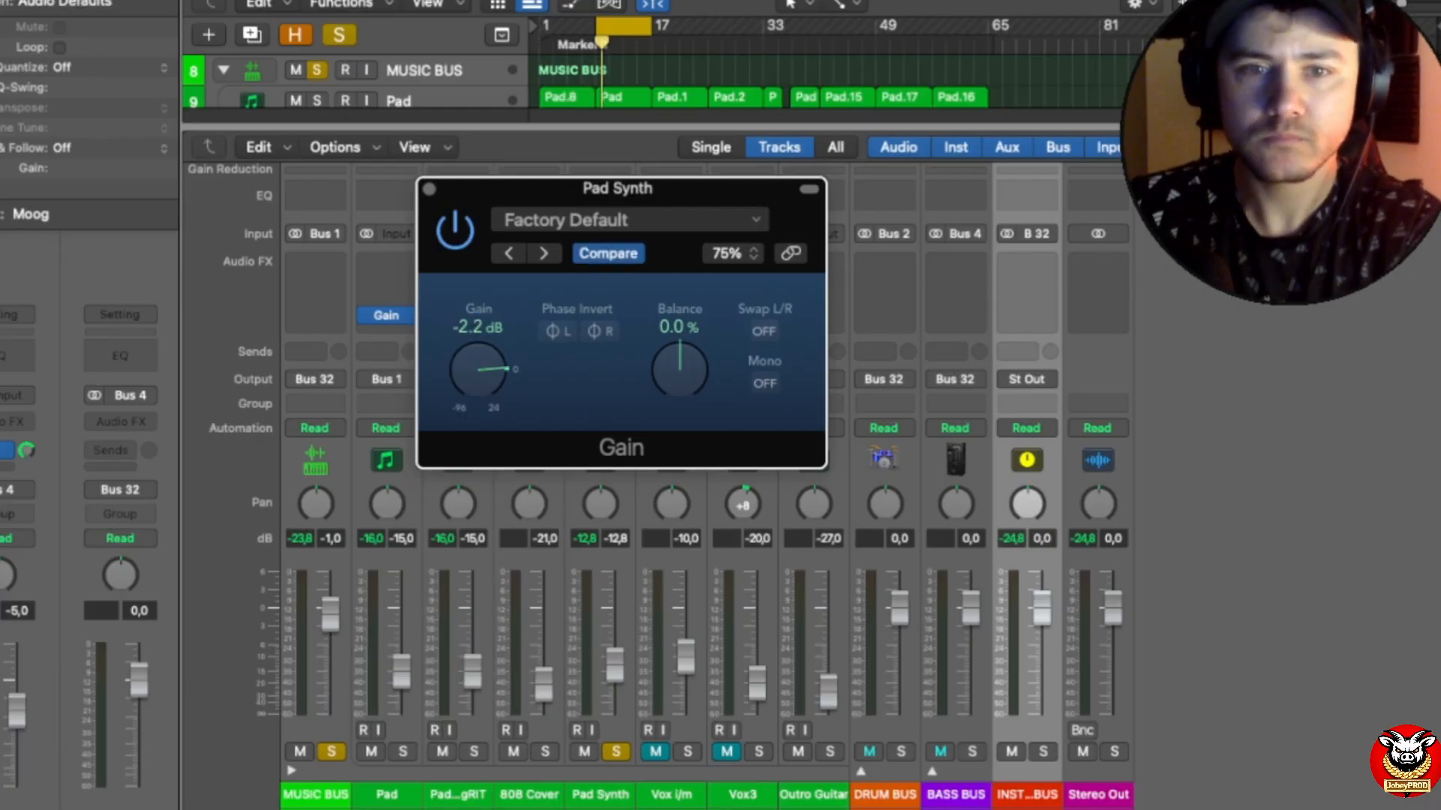
left_click(429, 190)
Step: Play the cycled section from bar 9 twice to check the Pad Synth peak level with the Gain plug-in active
key("space")
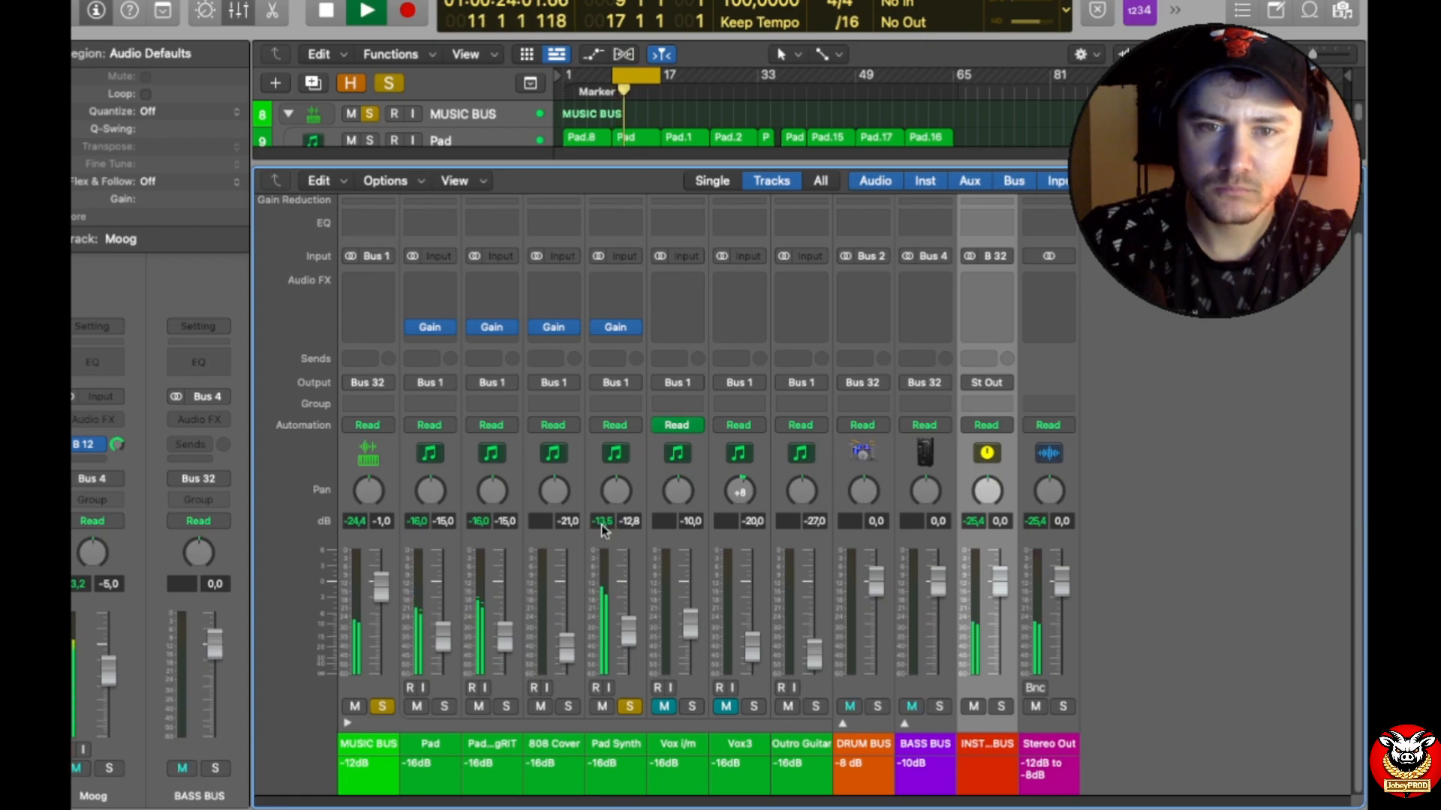
key("space")
key("space")
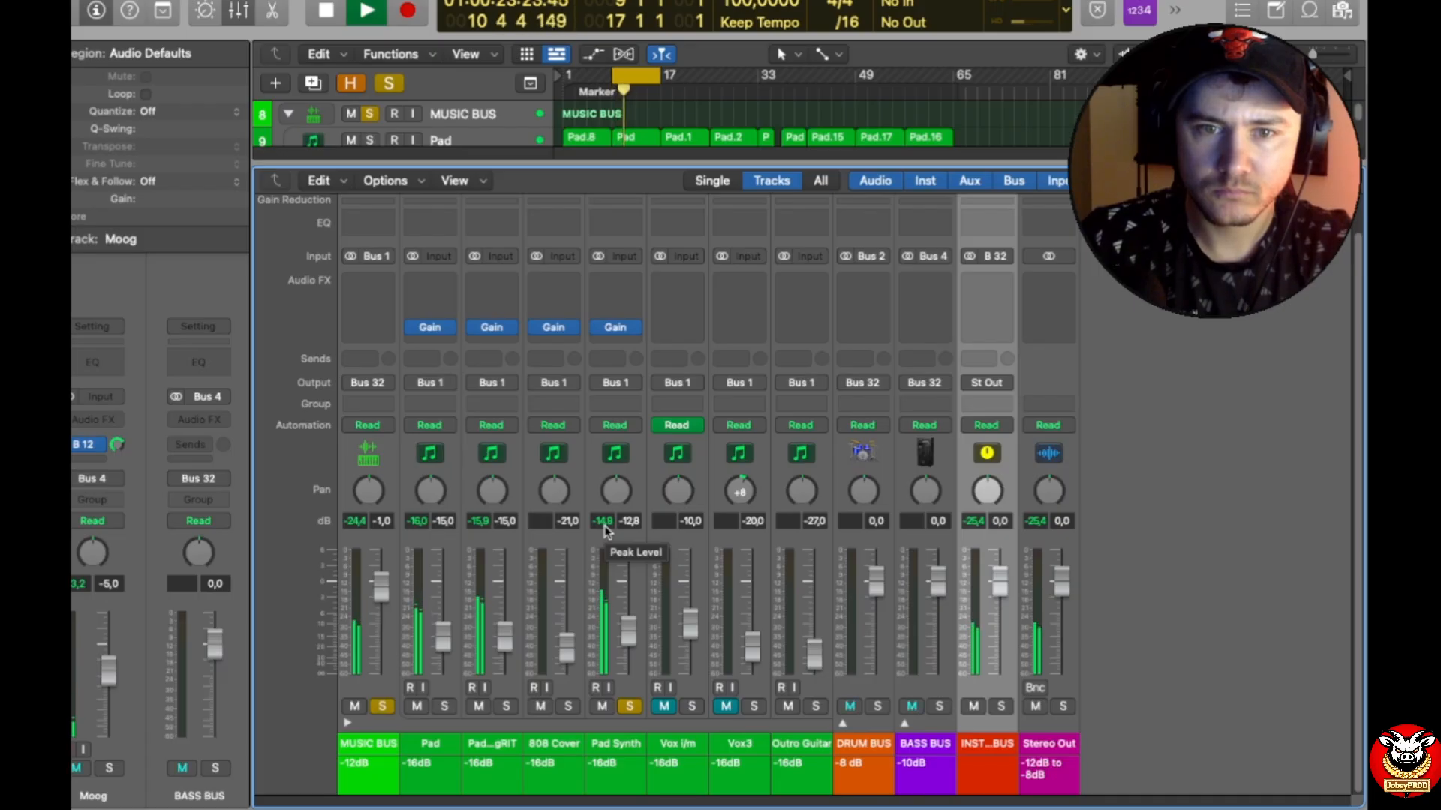
key("space")
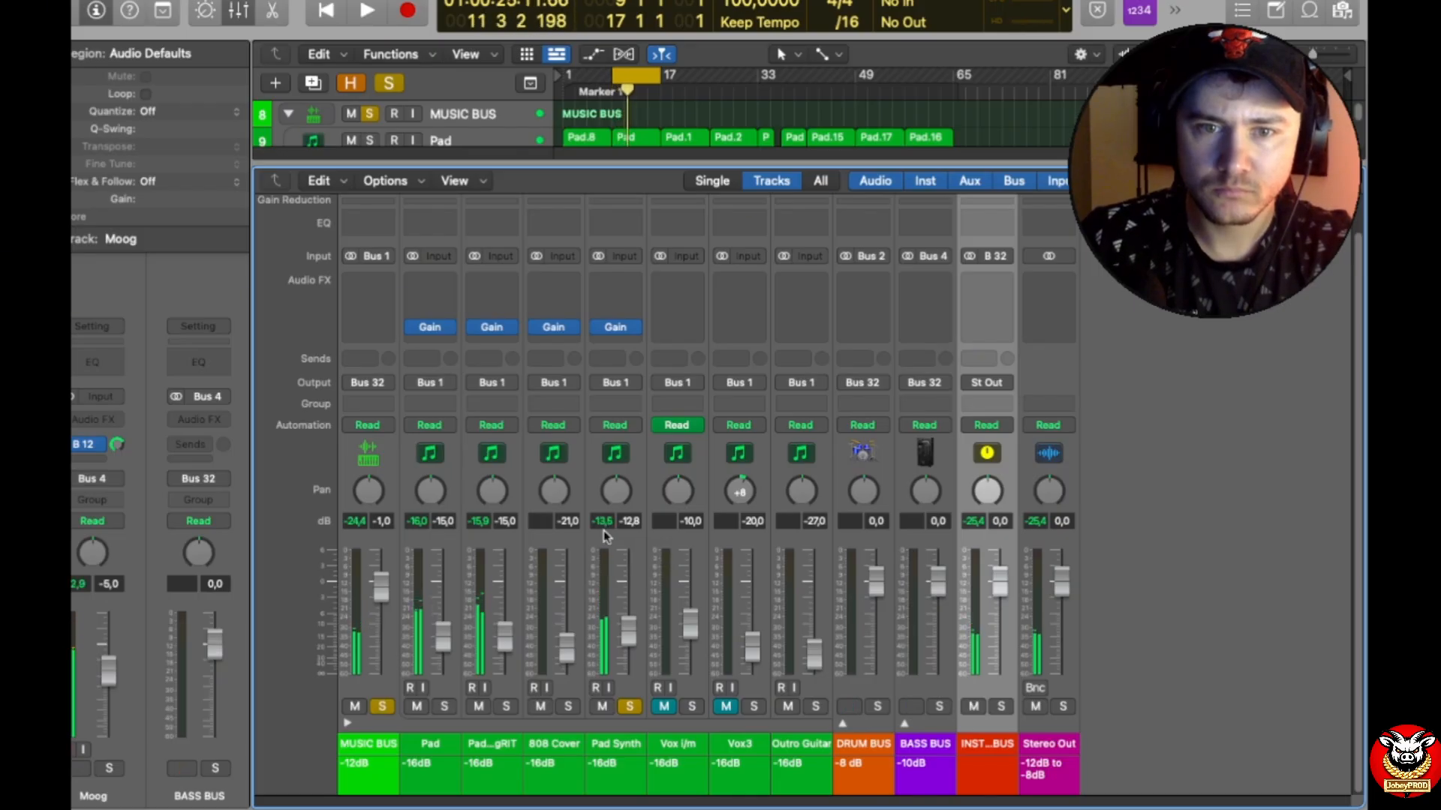
Step: Set the gain of the Pad Synth track's Gain plug-in to -4.7 dB and close the plug-in window
left_click(617, 328)
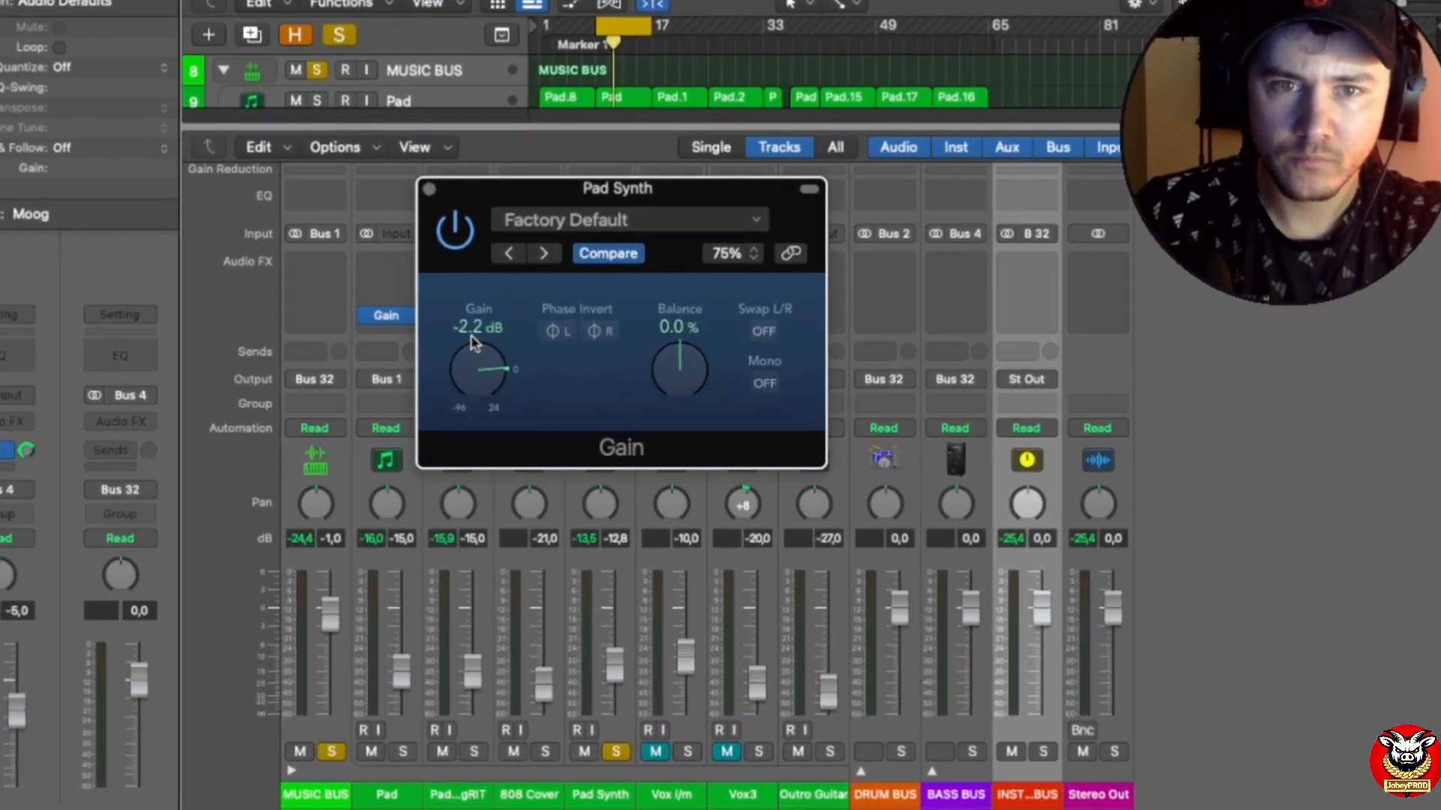
double_click(474, 330)
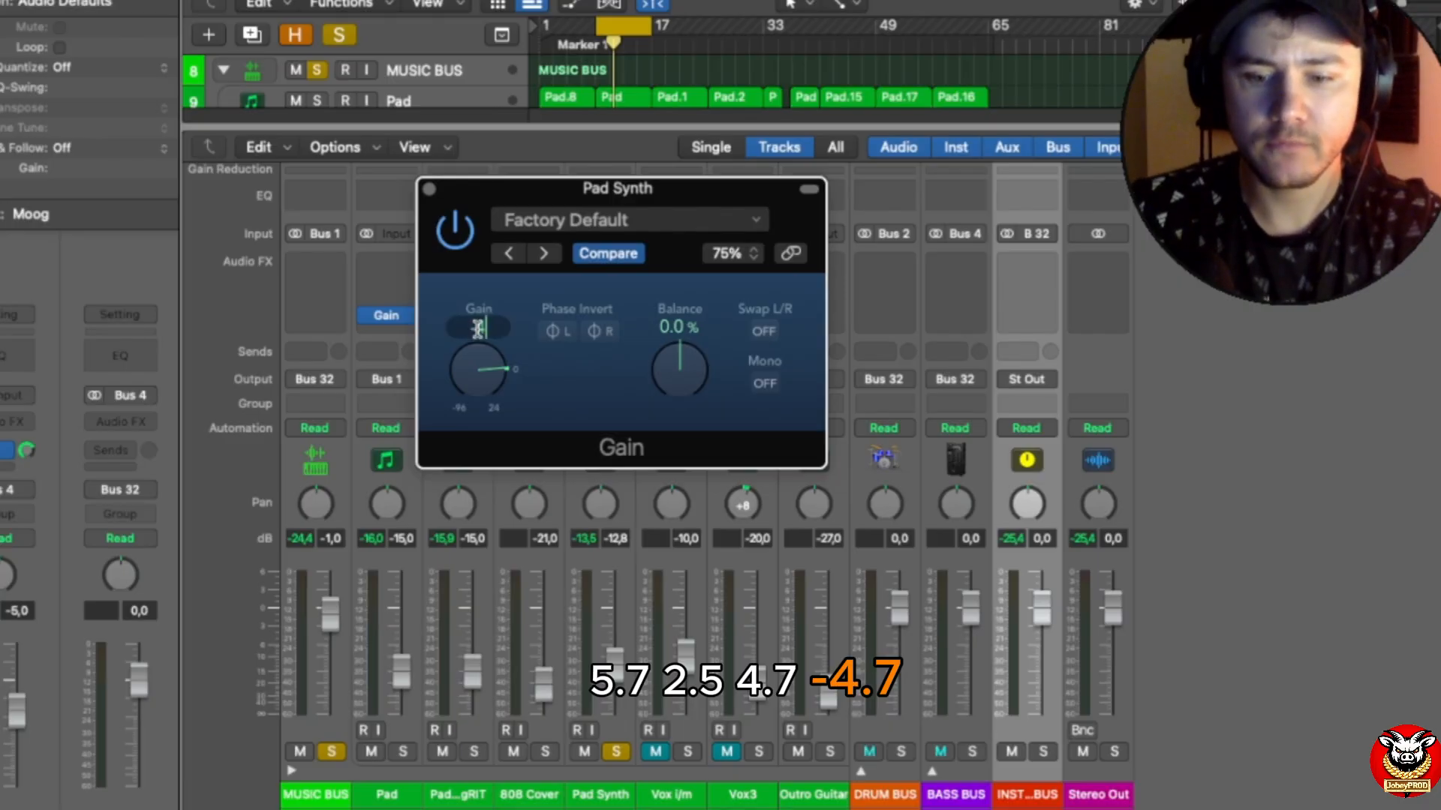
type("-4.7")
key("Return")
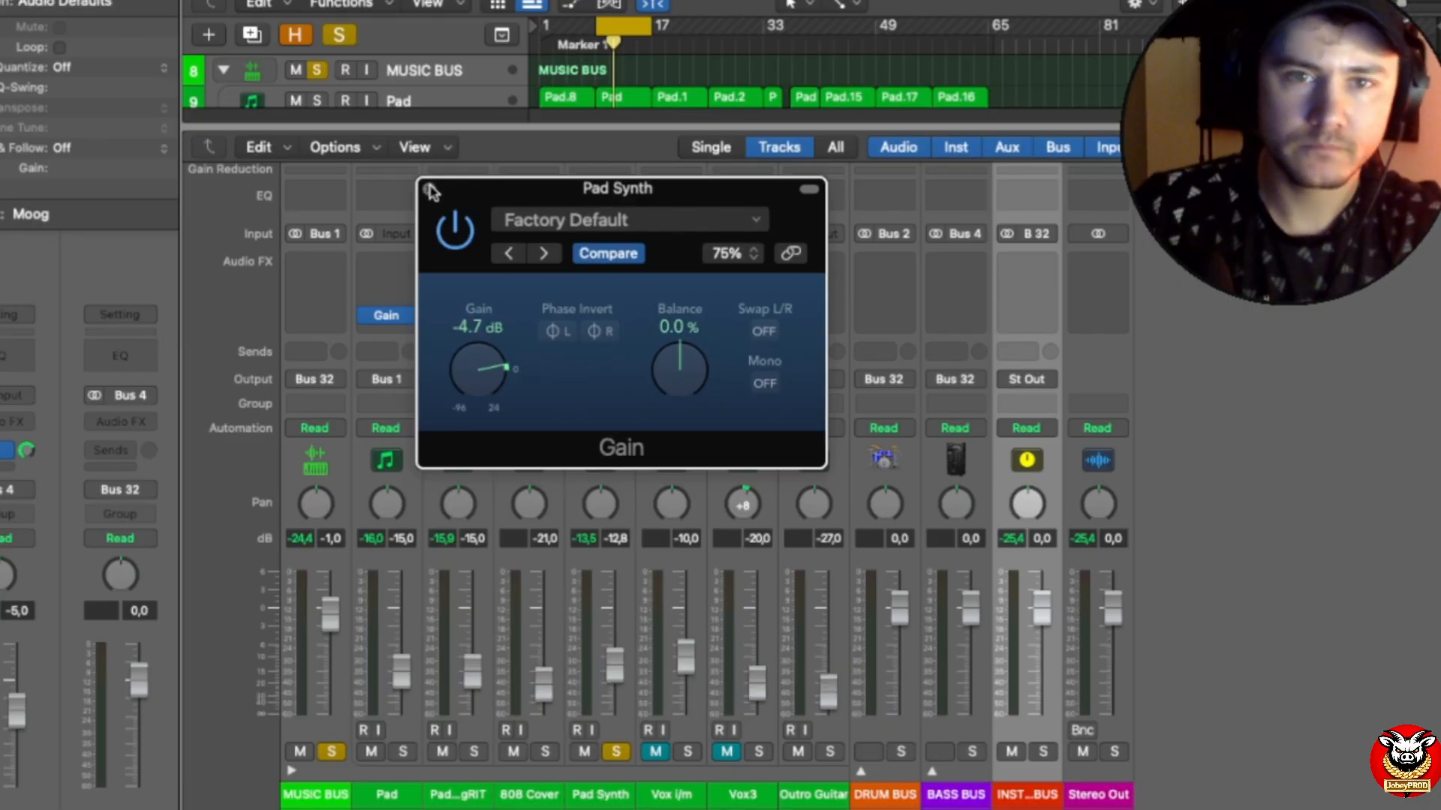
left_click(429, 191)
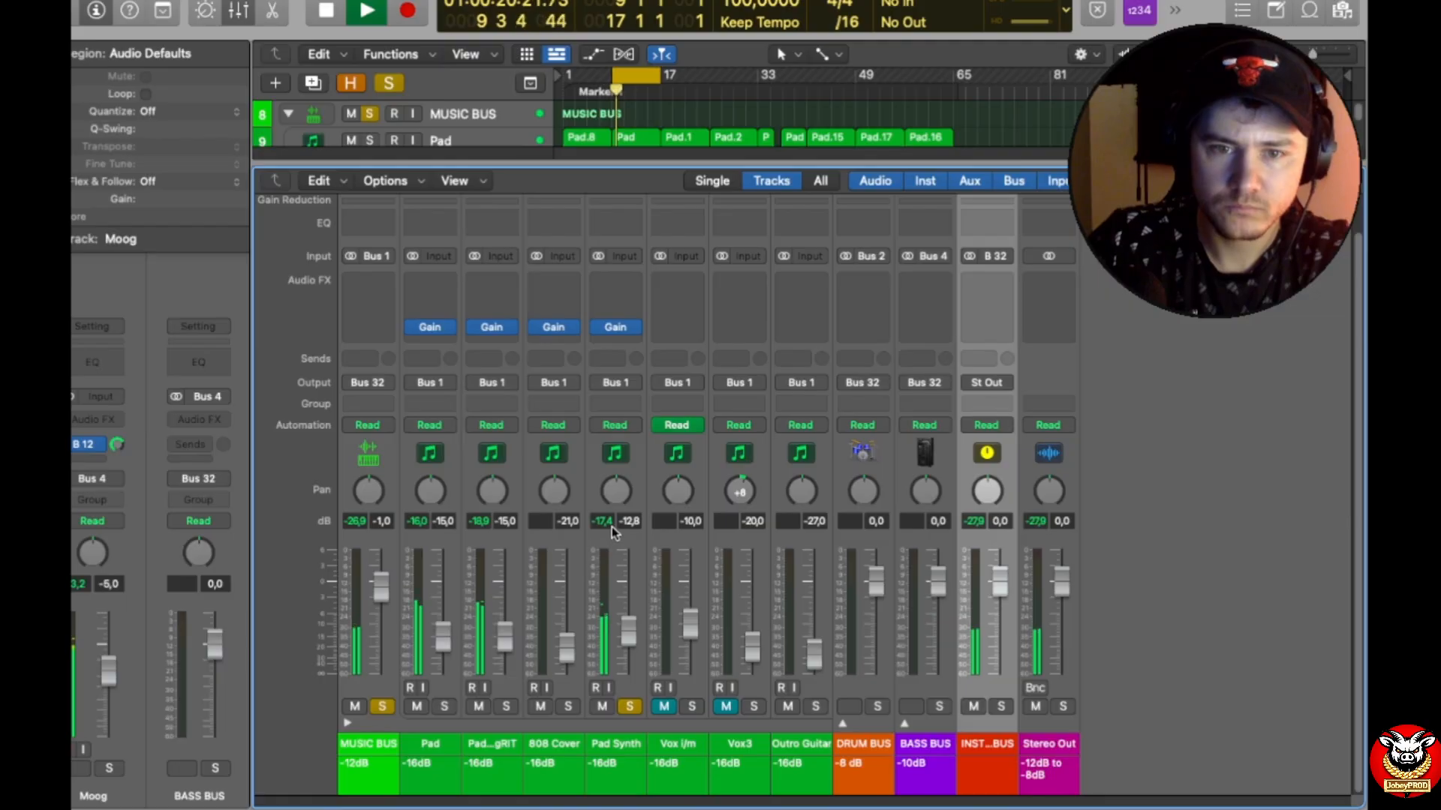
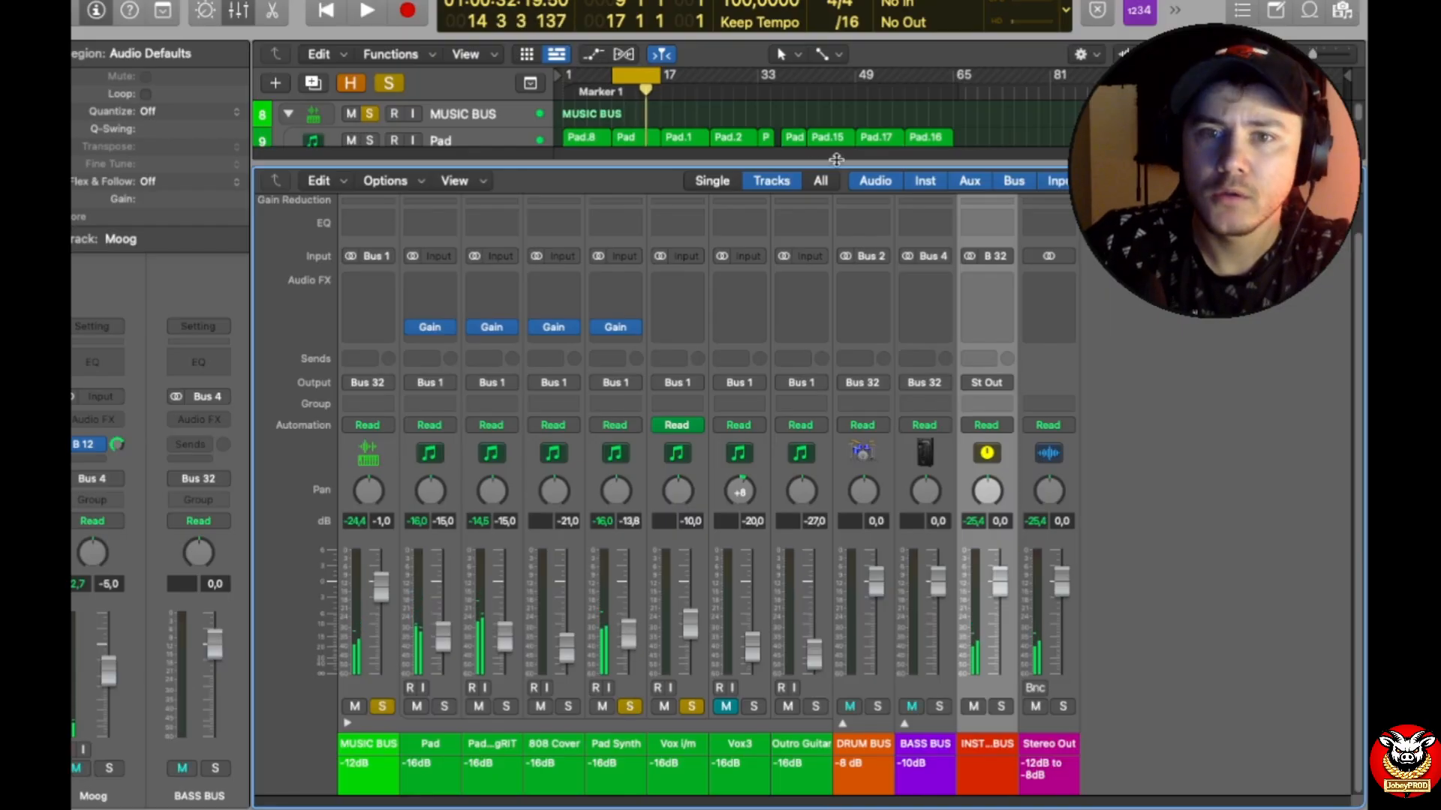
Step: Select the Vox i/m track, move the cycle range to bars 17–25 and play it with only Vox i/m soloed
left_click_drag(827, 169, 795, 419)
left_click(683, 670)
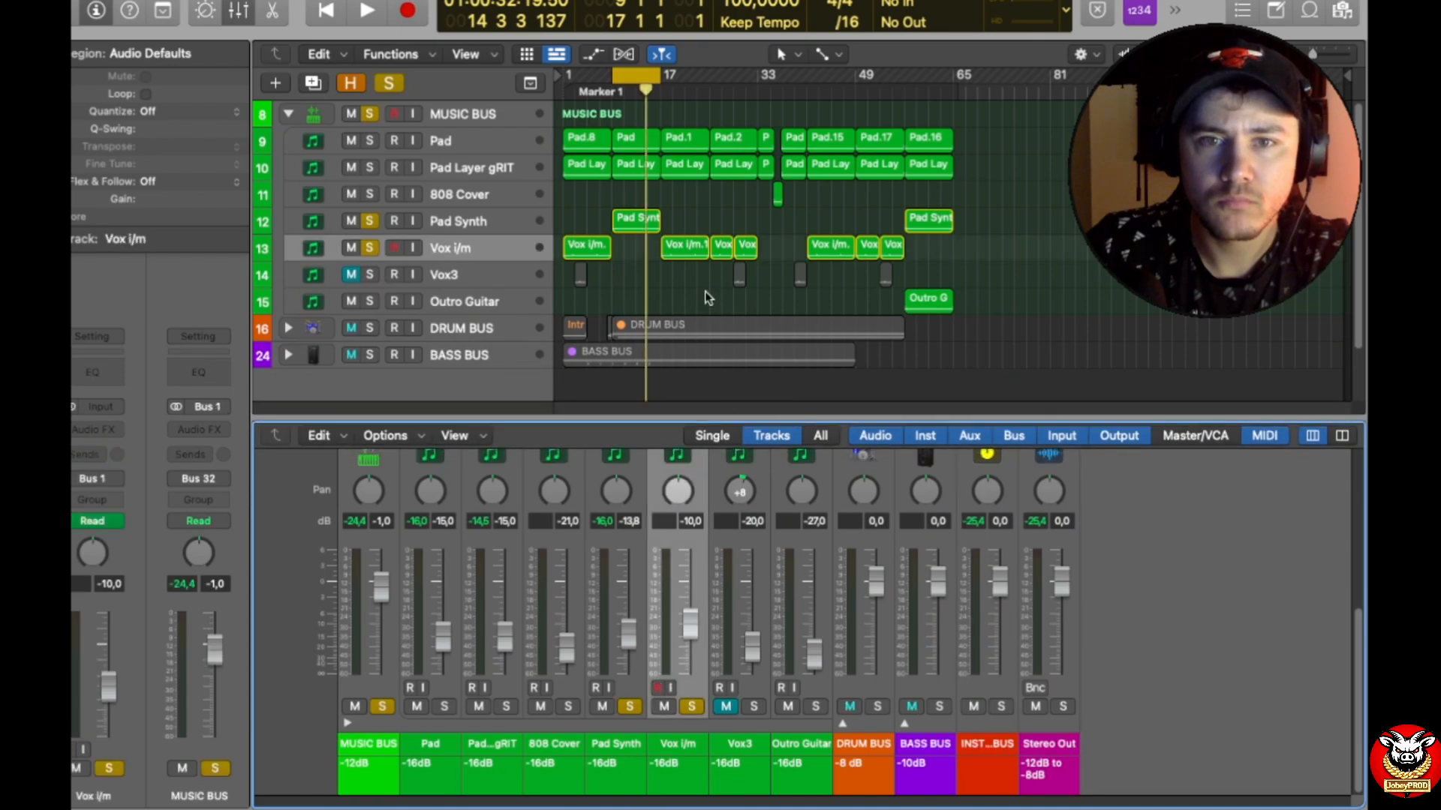
left_click_drag(640, 78, 689, 78)
key("space")
key("space")
key("space")
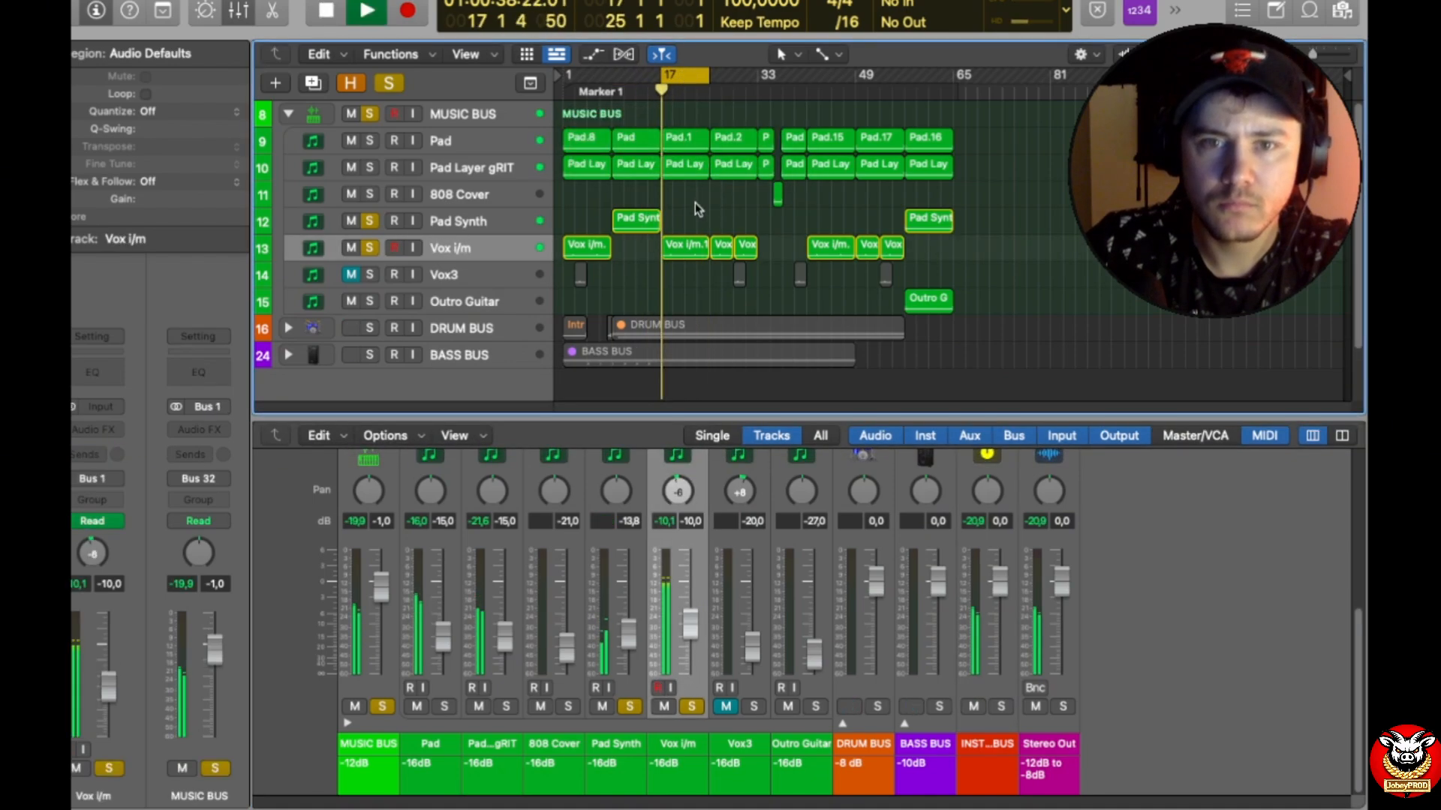
left_click(370, 221)
left_click(370, 114)
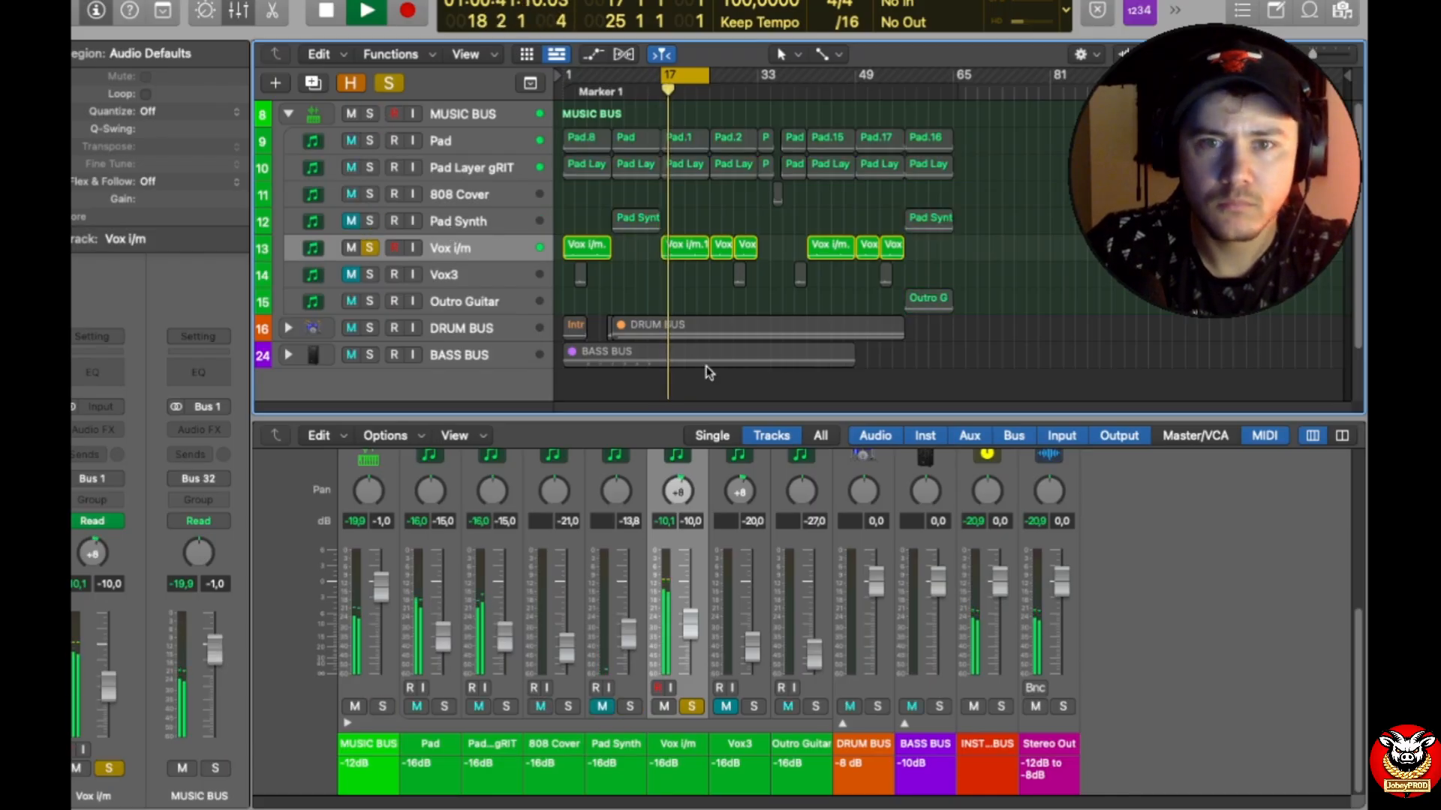
Step: Replay the cycled section and examine the pan movement on the Vox i/m track
left_click_drag(764, 418, 778, 489)
key("a")
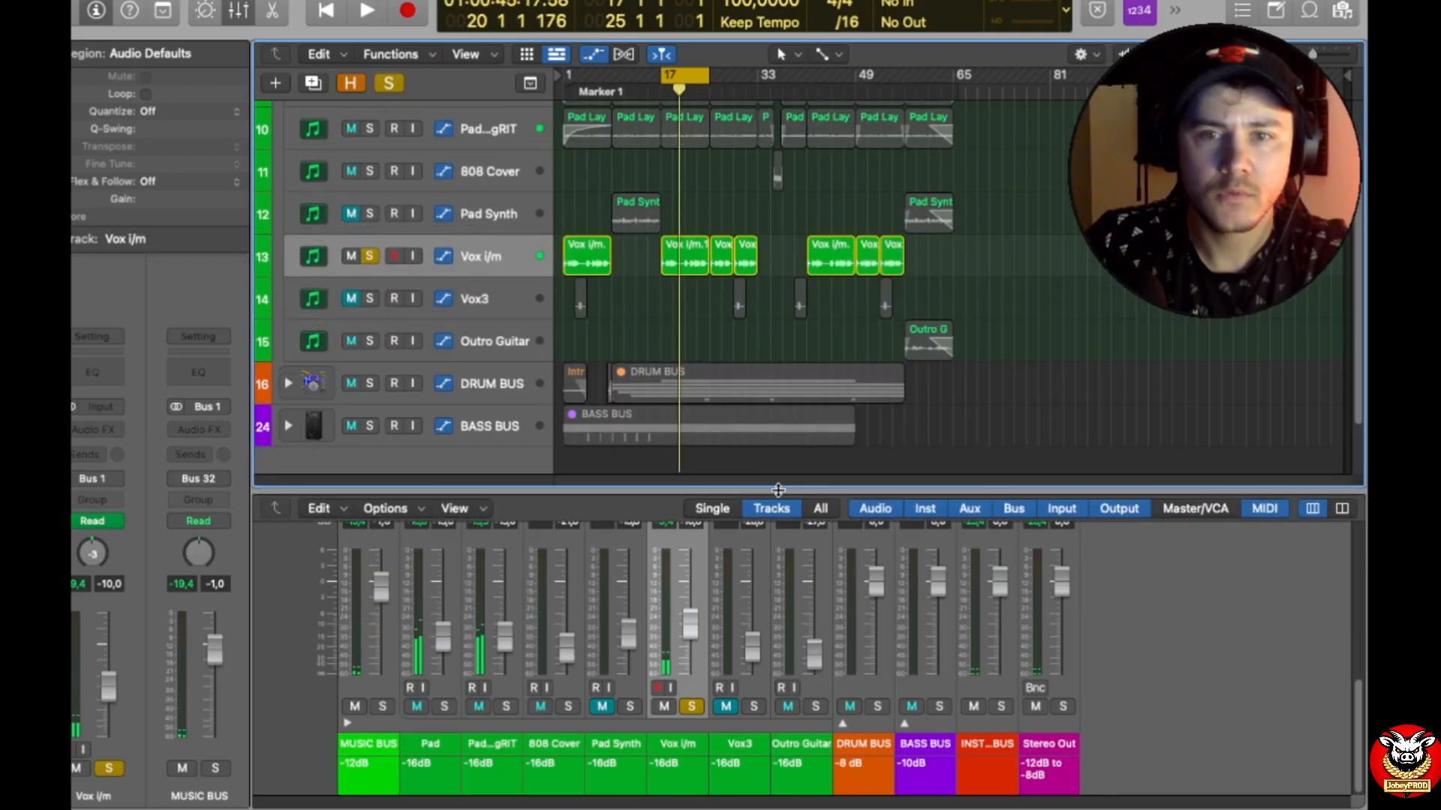
scroll(791, 363, "down", 5)
scroll(758, 386, "up", 5)
key("a")
key("space")
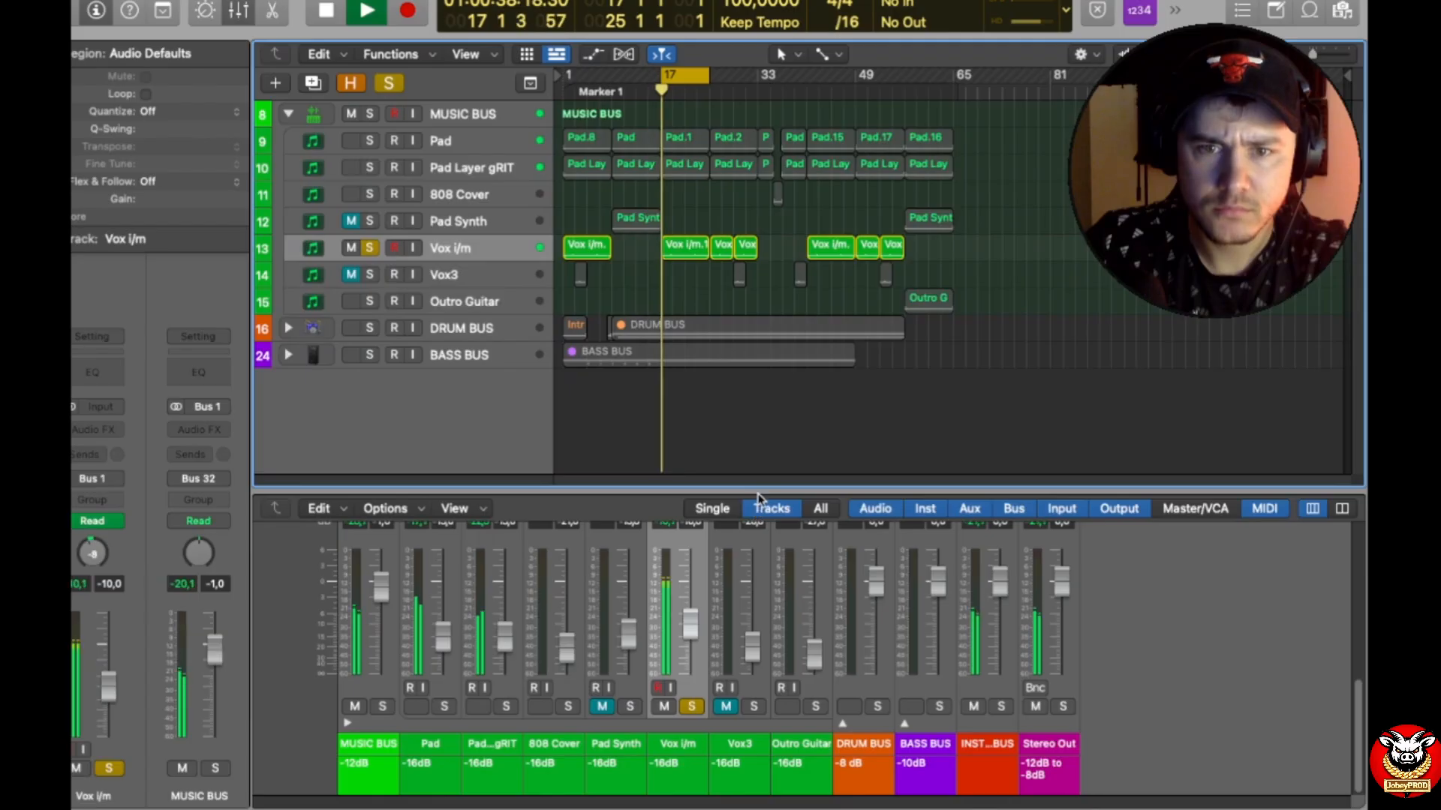
left_click_drag(760, 489, 762, 320)
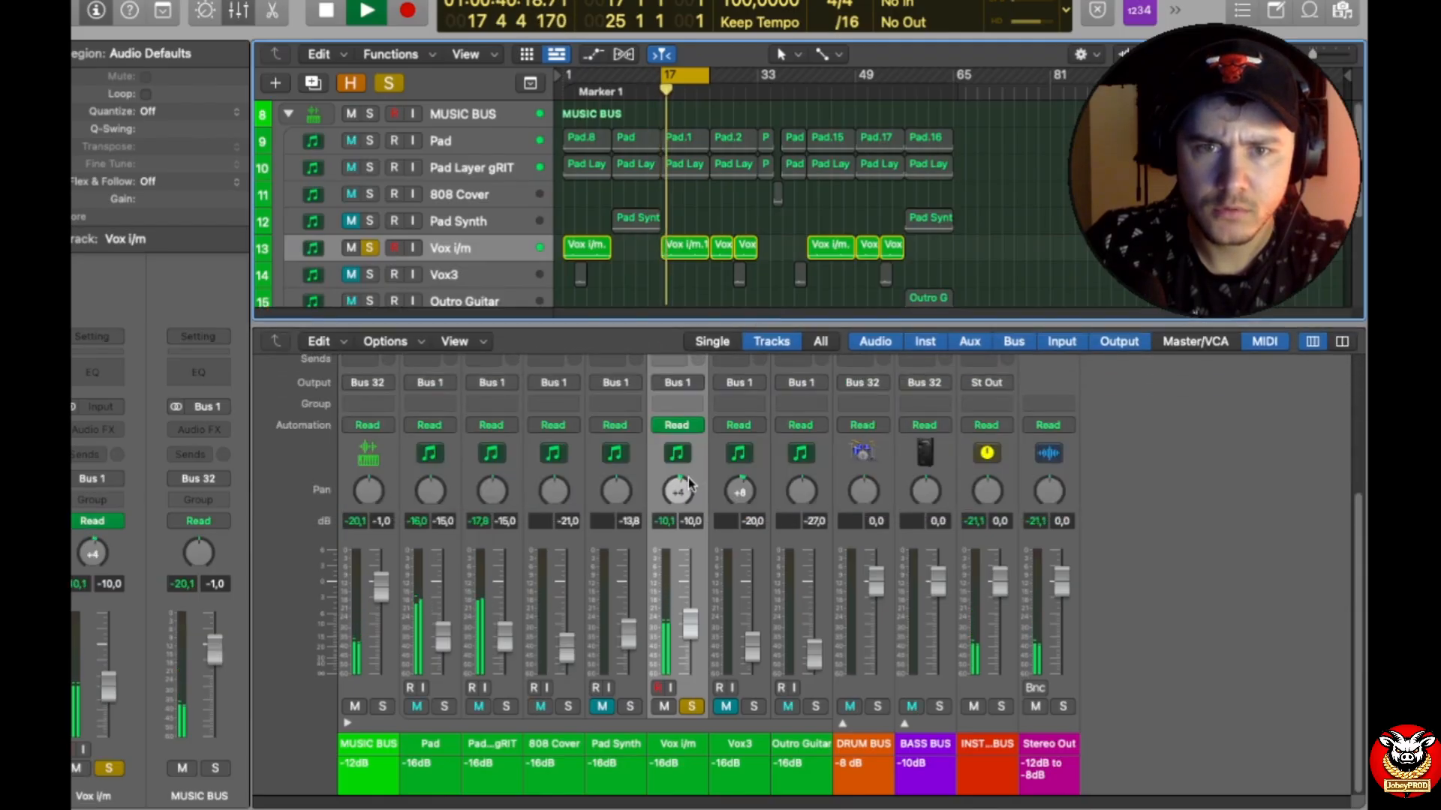
left_click_drag(955, 257, 589, 251)
key("space")
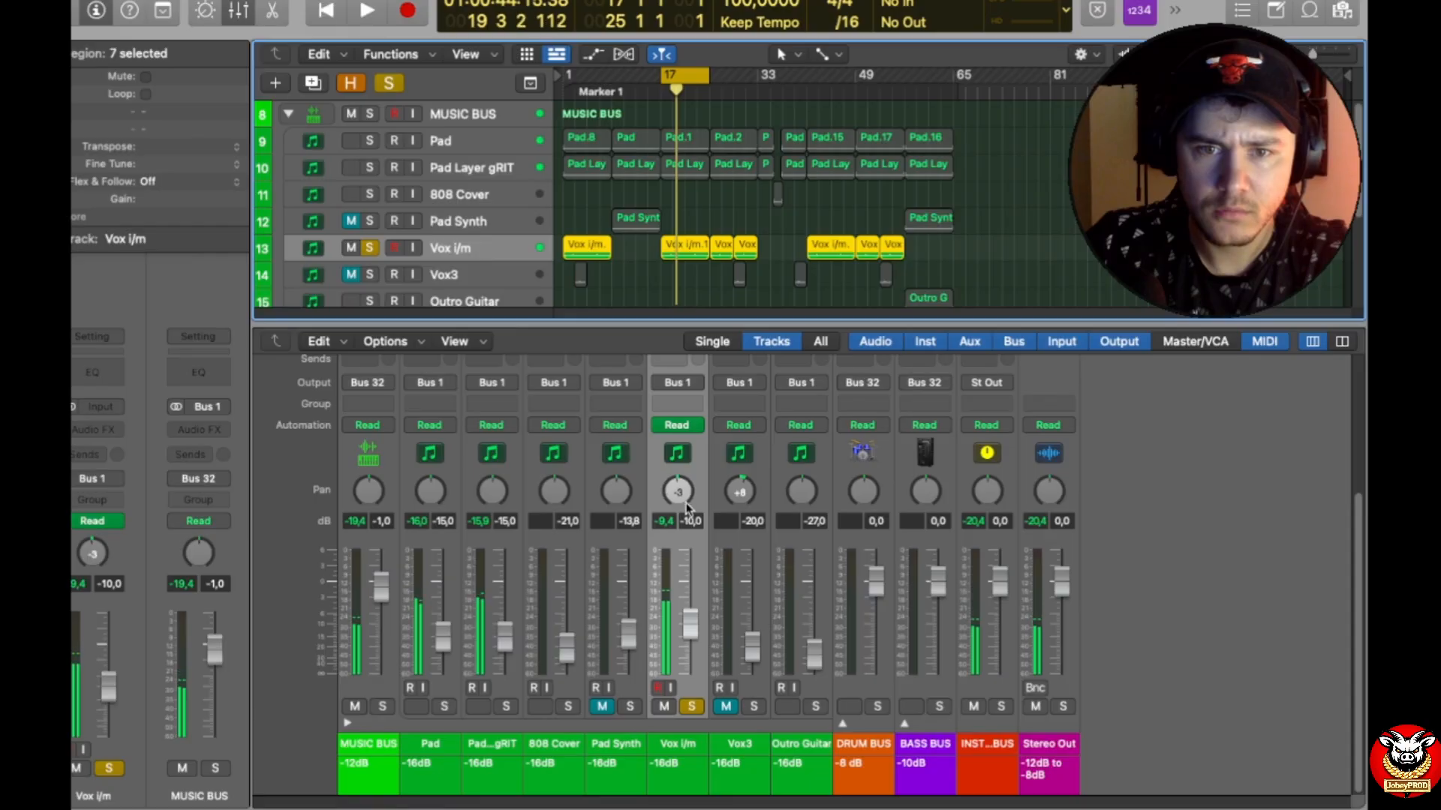
right_click(678, 492)
key("Escape")
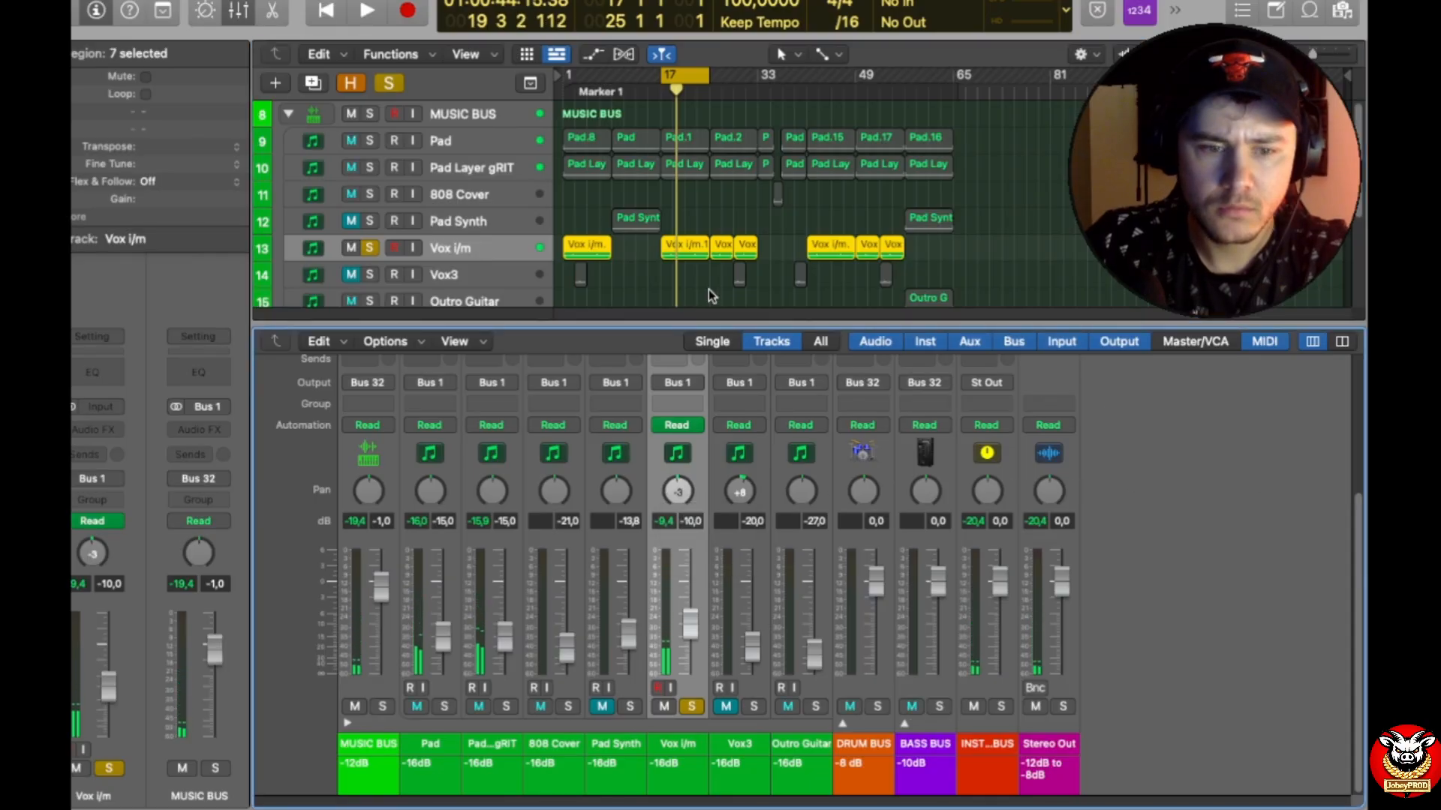
Step: Show the Vox i/m track's Pan automation and delete it
key("a")
scroll(595, 262, "down", 2)
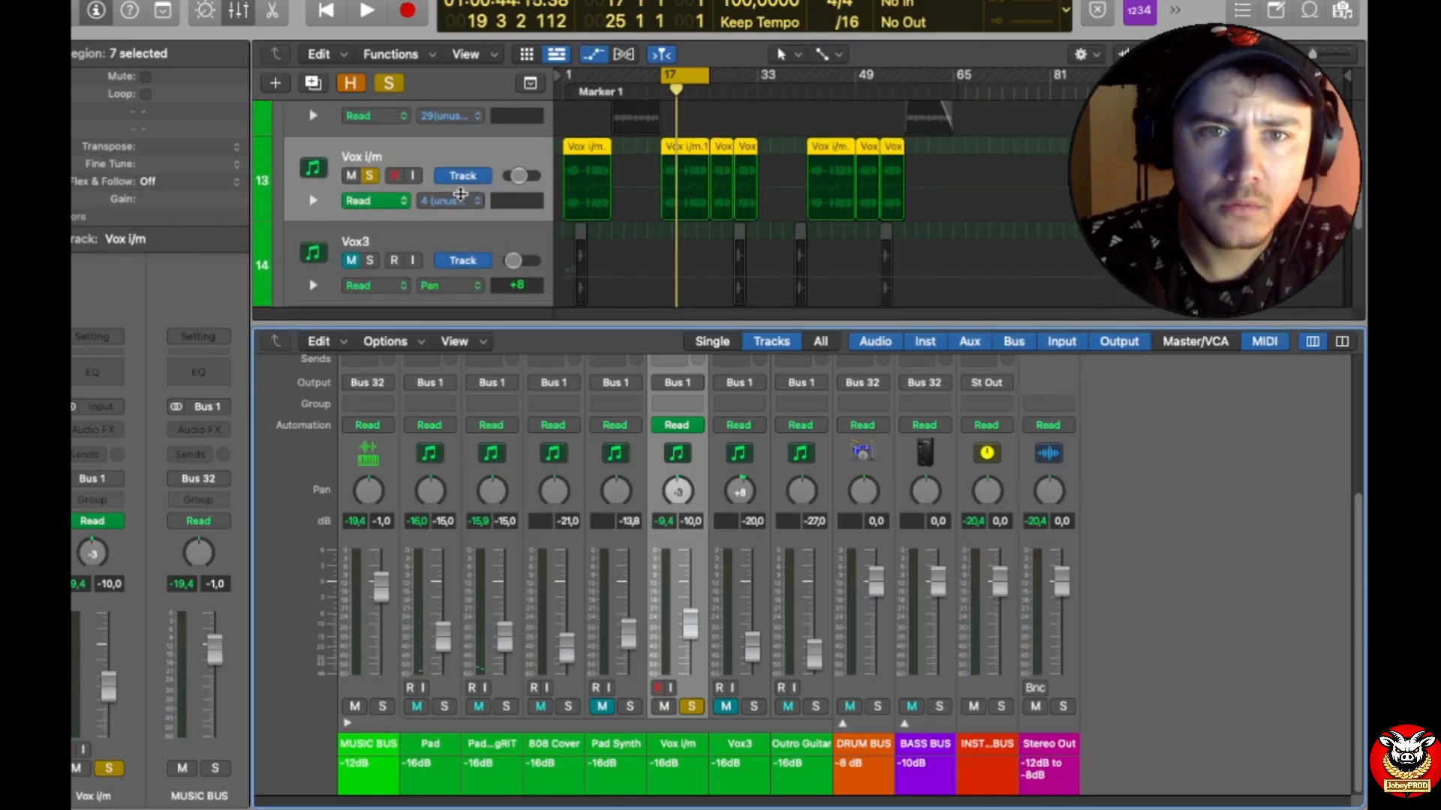
left_click(460, 199)
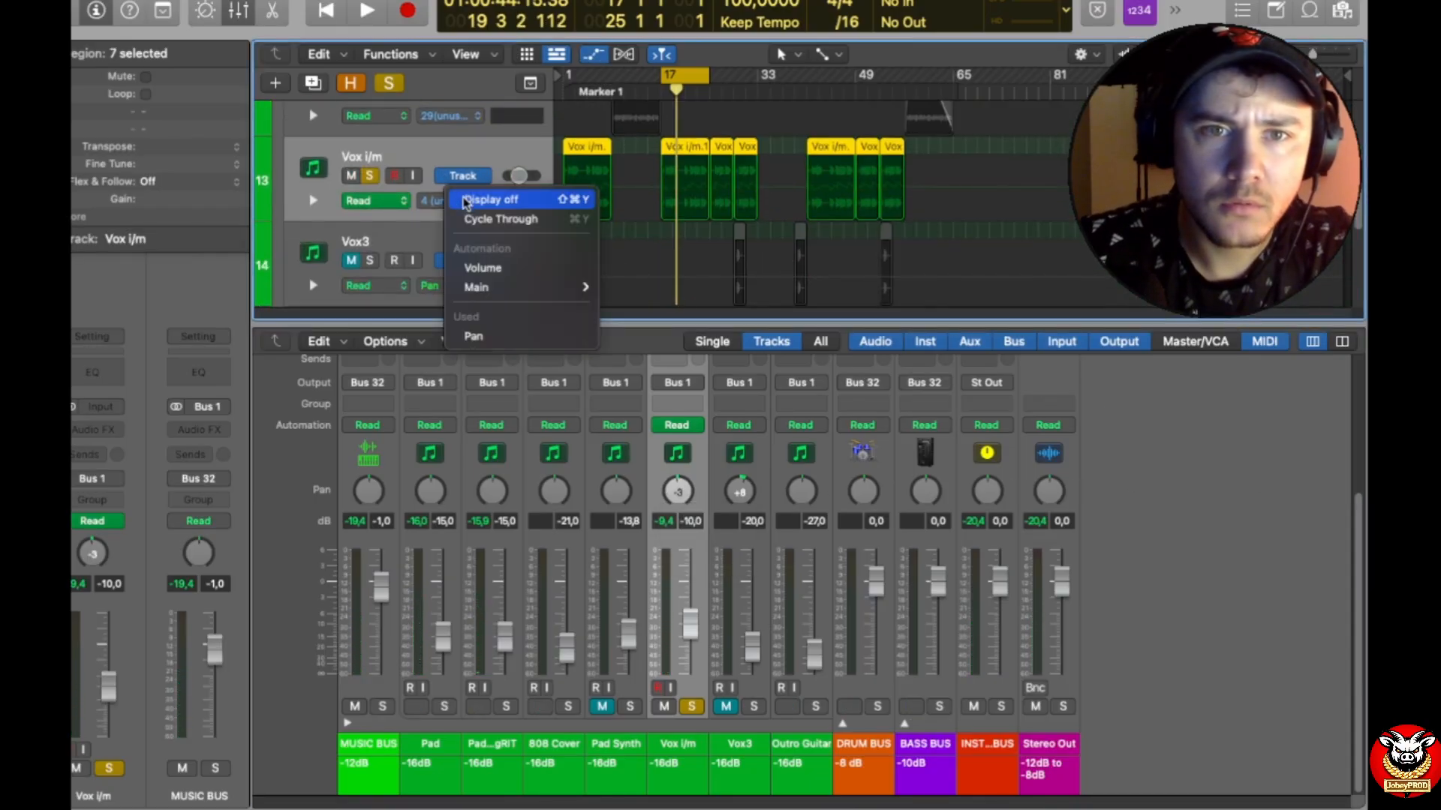
left_click(570, 338)
left_click_drag(975, 210, 554, 184)
key("Delete")
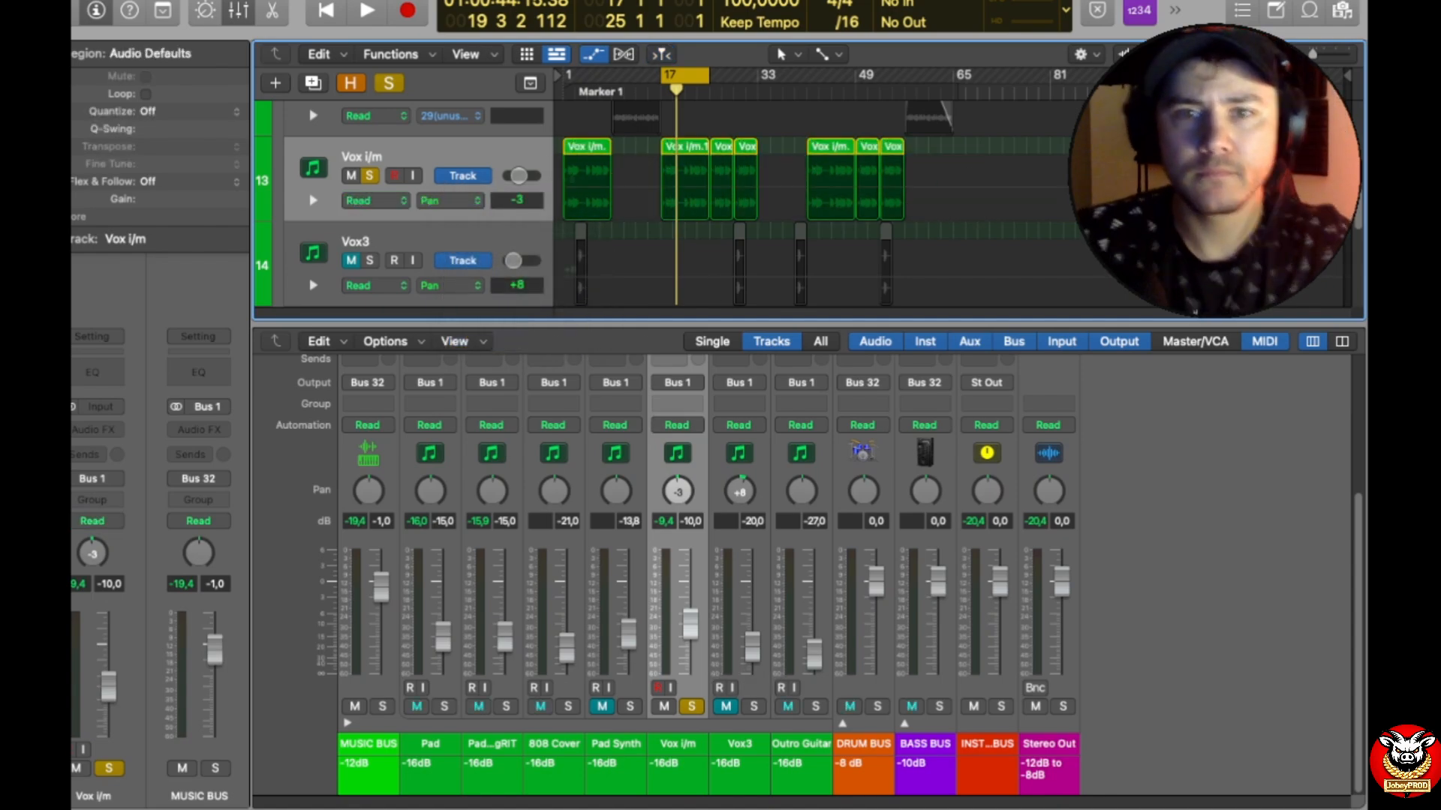
Step: Reset the pan of the Vox i/m and Vox3 tracks to 0 and hide the track automation
key("space")
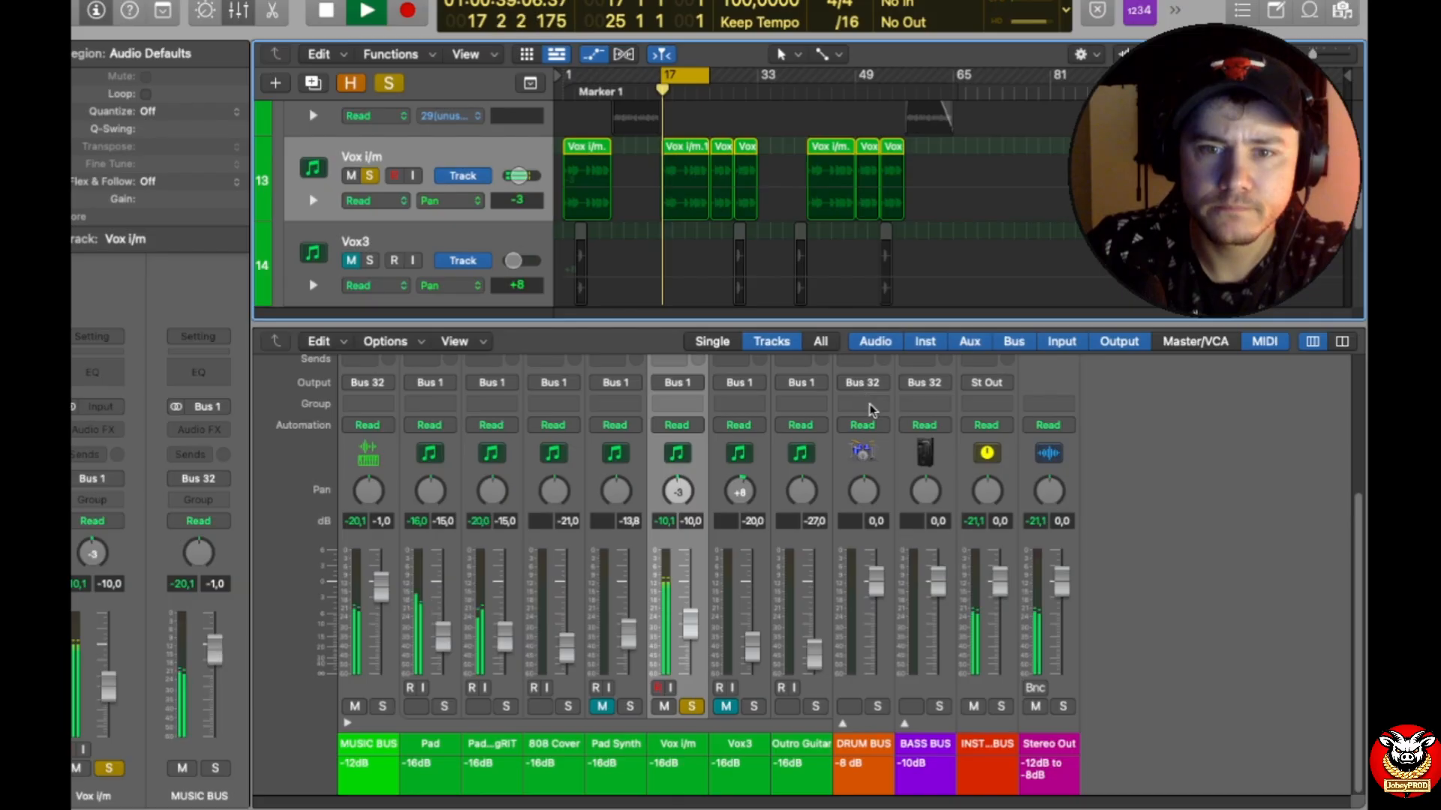
left_click(678, 492, "alt")
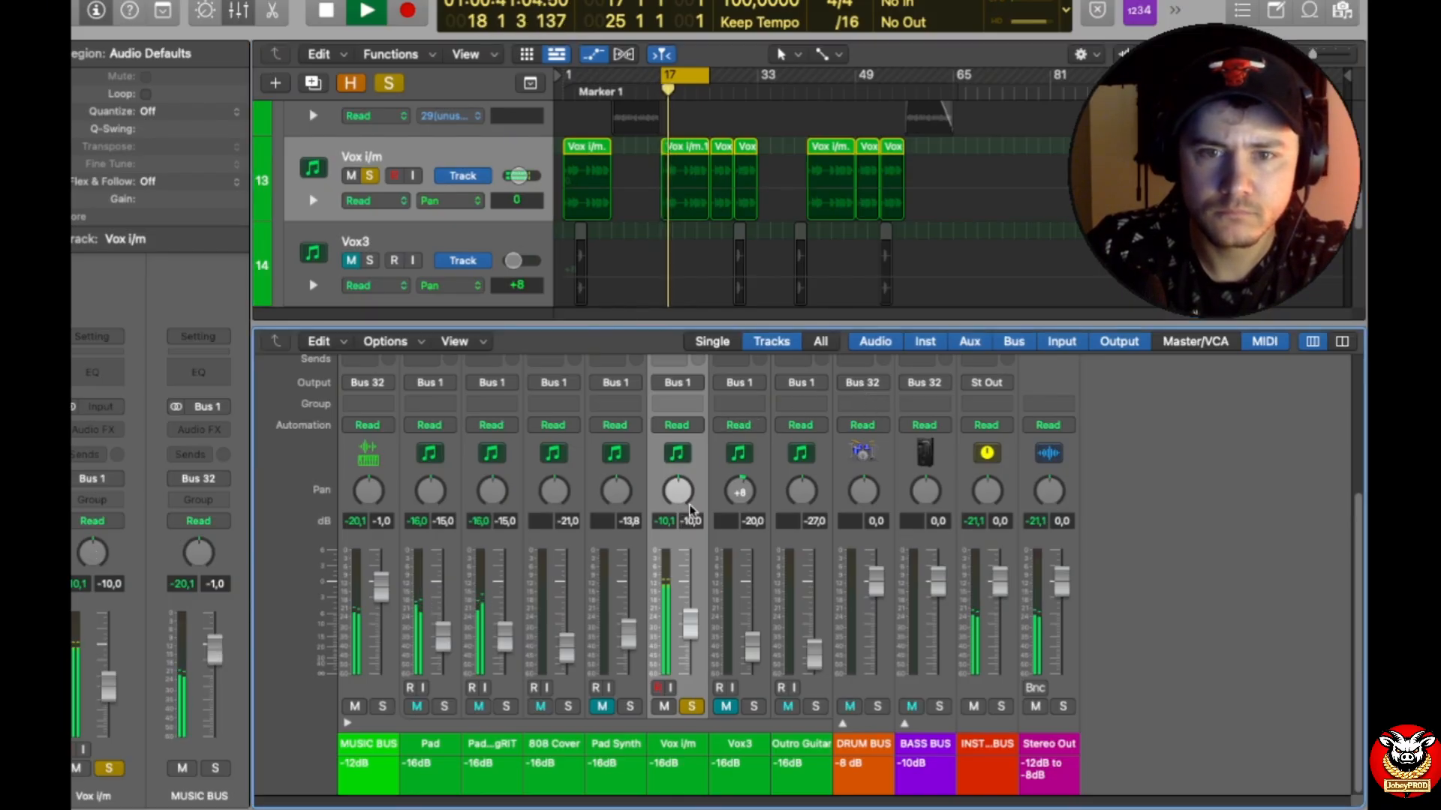
key("space")
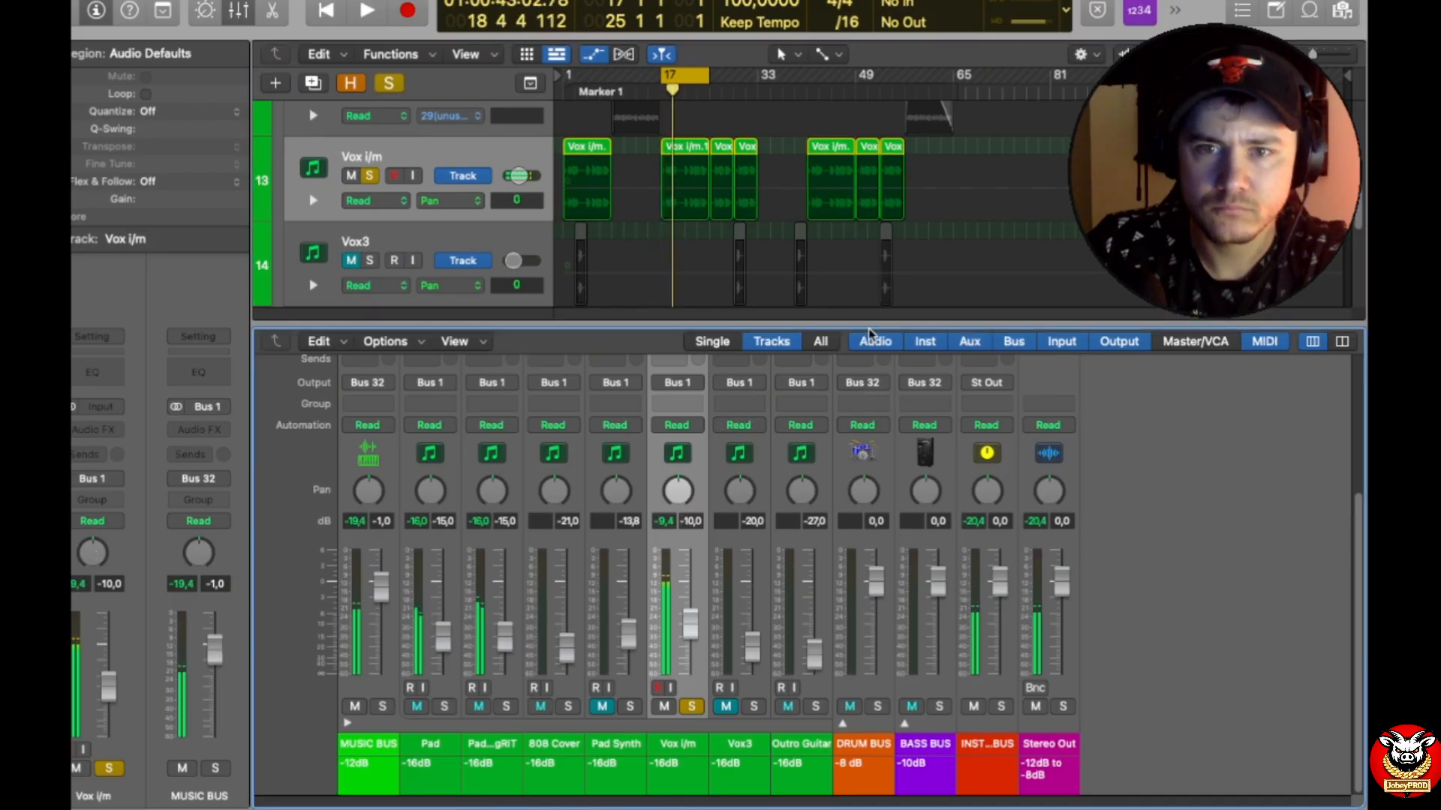
left_click_drag(870, 331, 872, 341)
key("a")
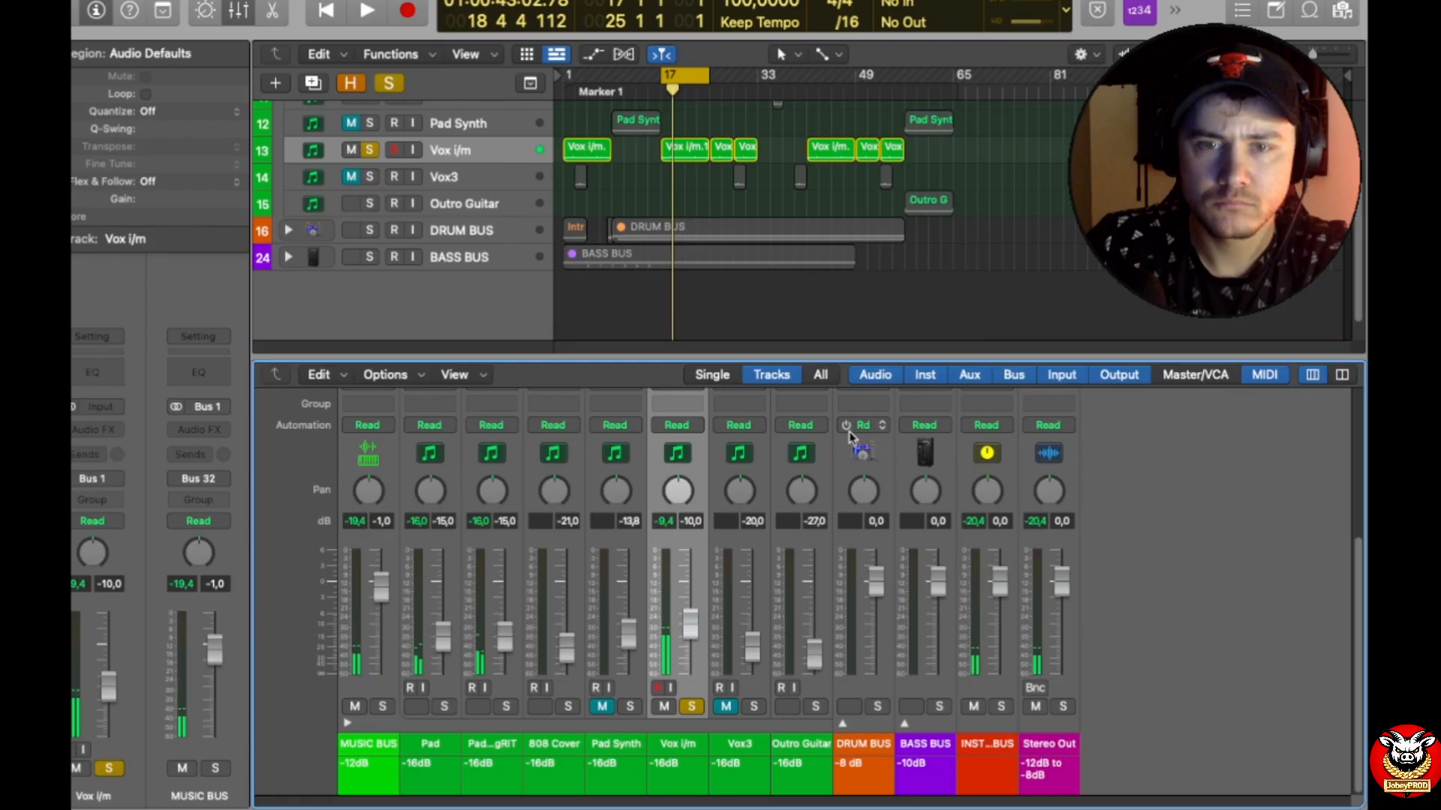
Step: Replay the cycled section to check the Vox i/m peak level and insert a Gain plug-in on the track
key("space")
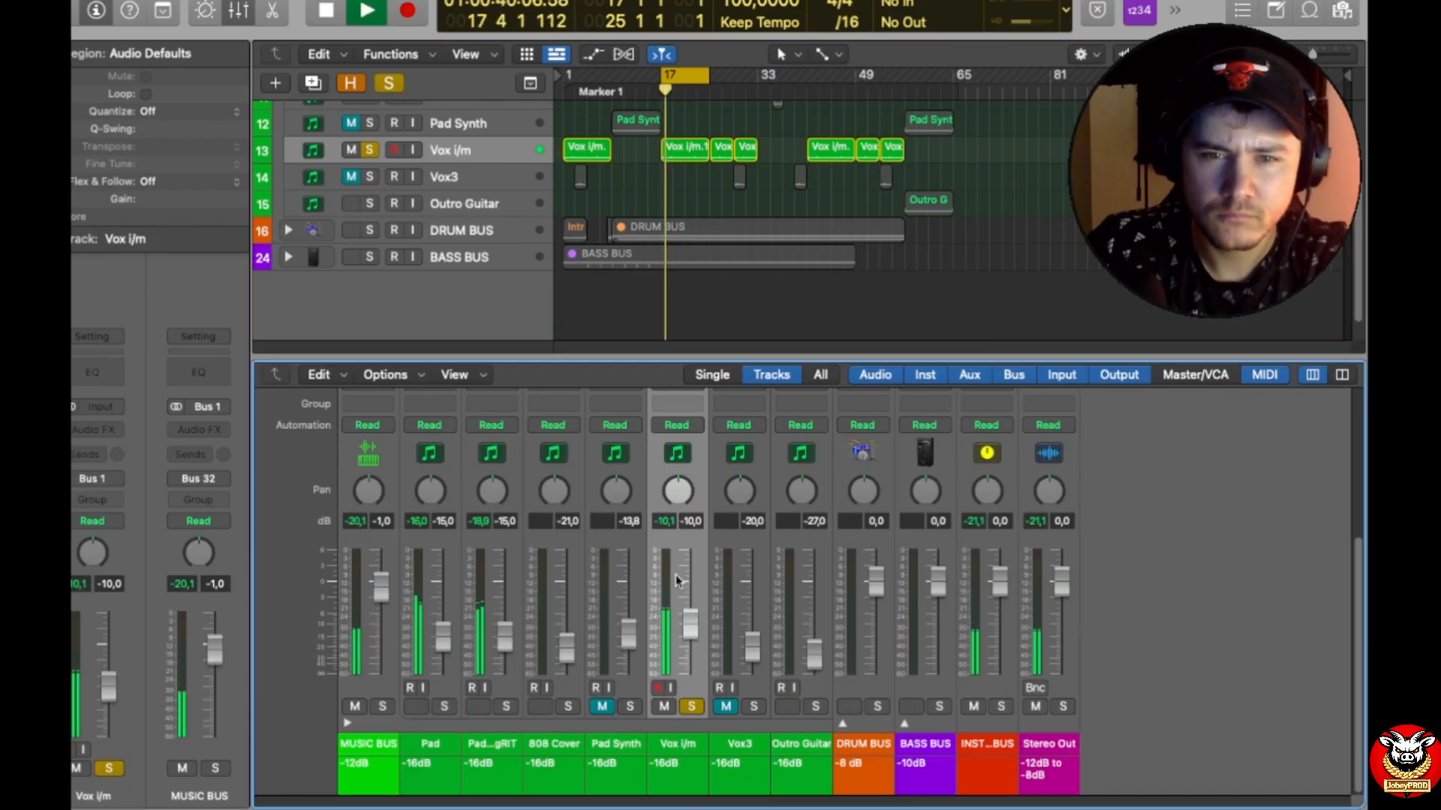
scroll(672, 537, "up", 2)
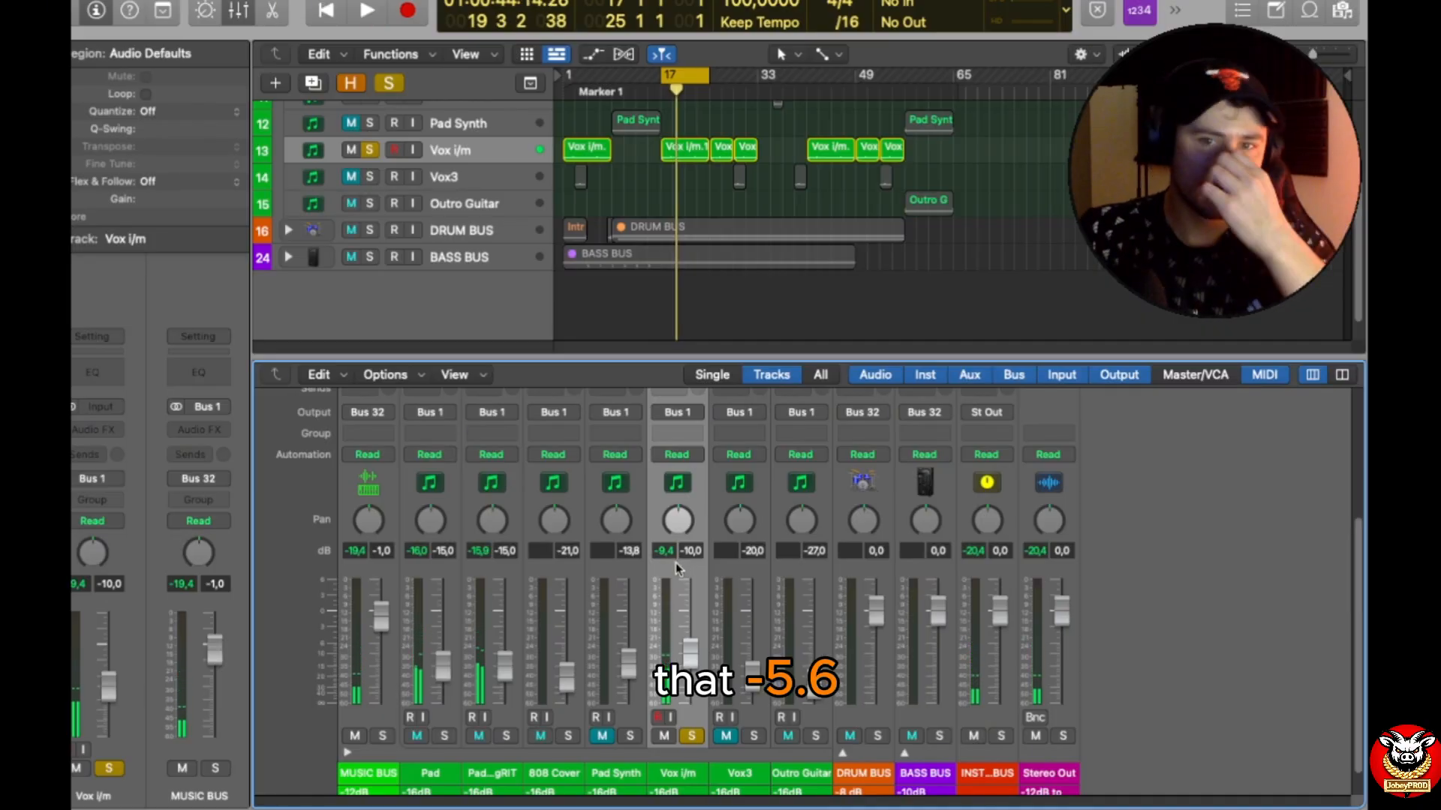
scroll(682, 479, "up", 3)
left_click(681, 452)
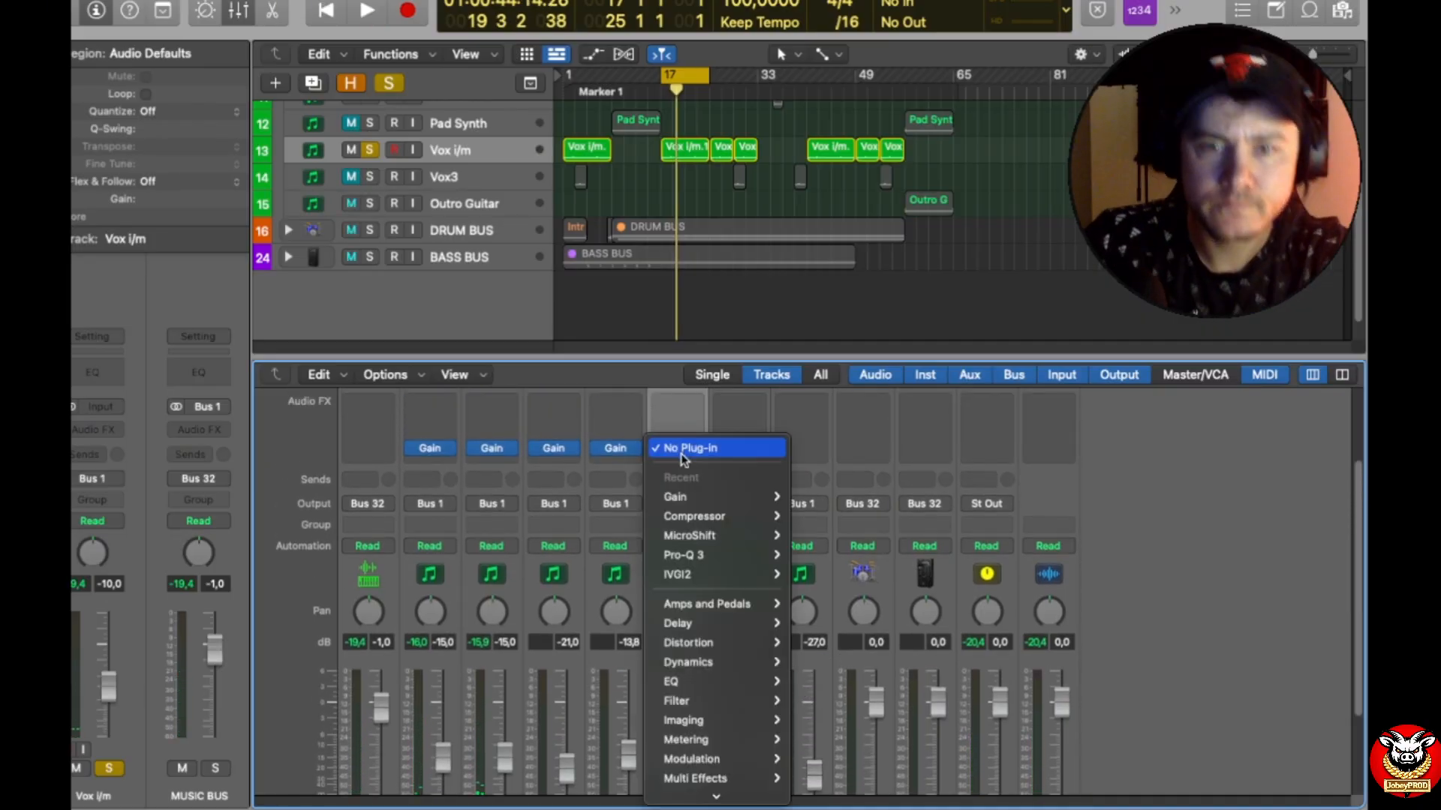
mouse_move(716, 496)
left_click(813, 496)
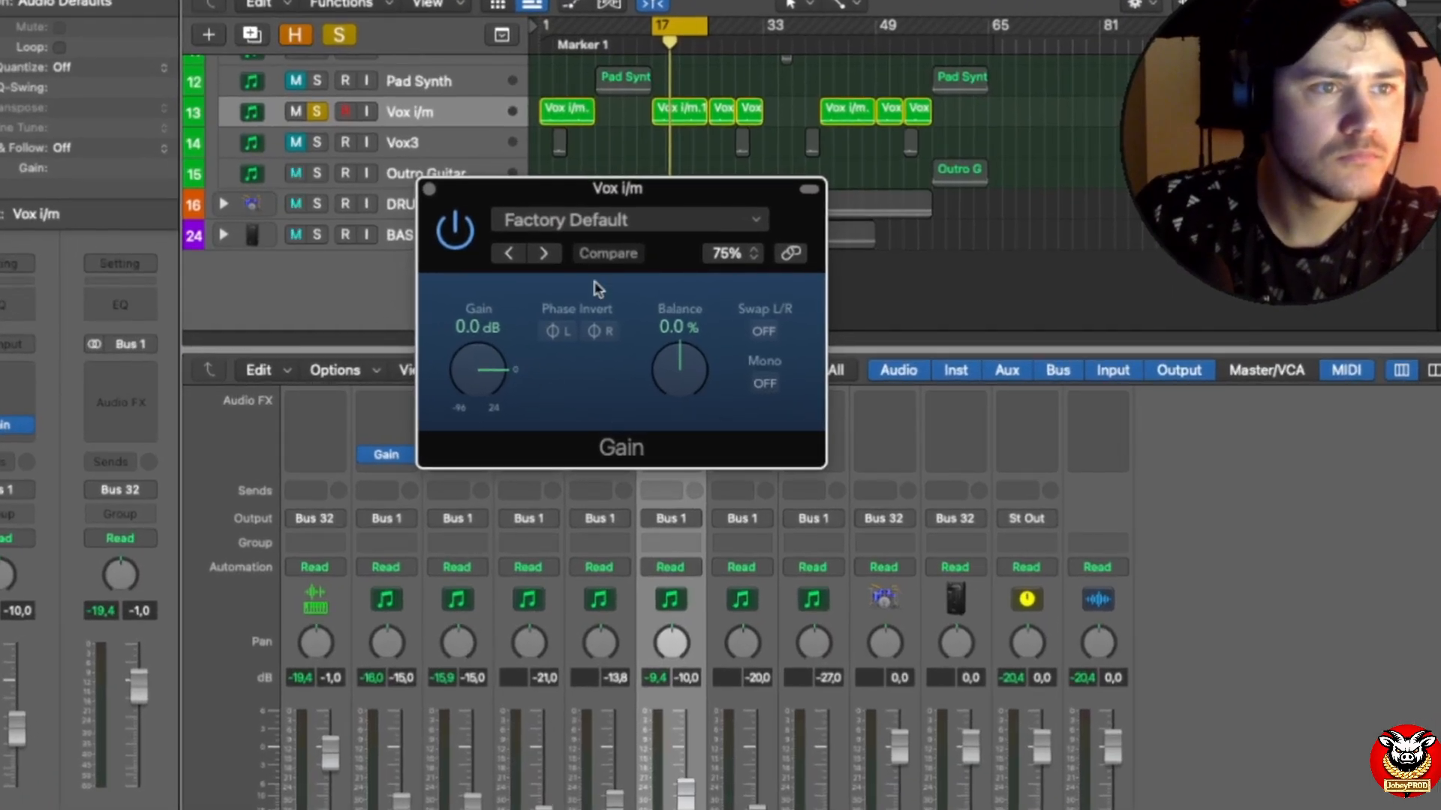
Step: Set the gain of the Vox i/m track's Gain plug-in to -5.6 dB and close the plug-in window
double_click(478, 327)
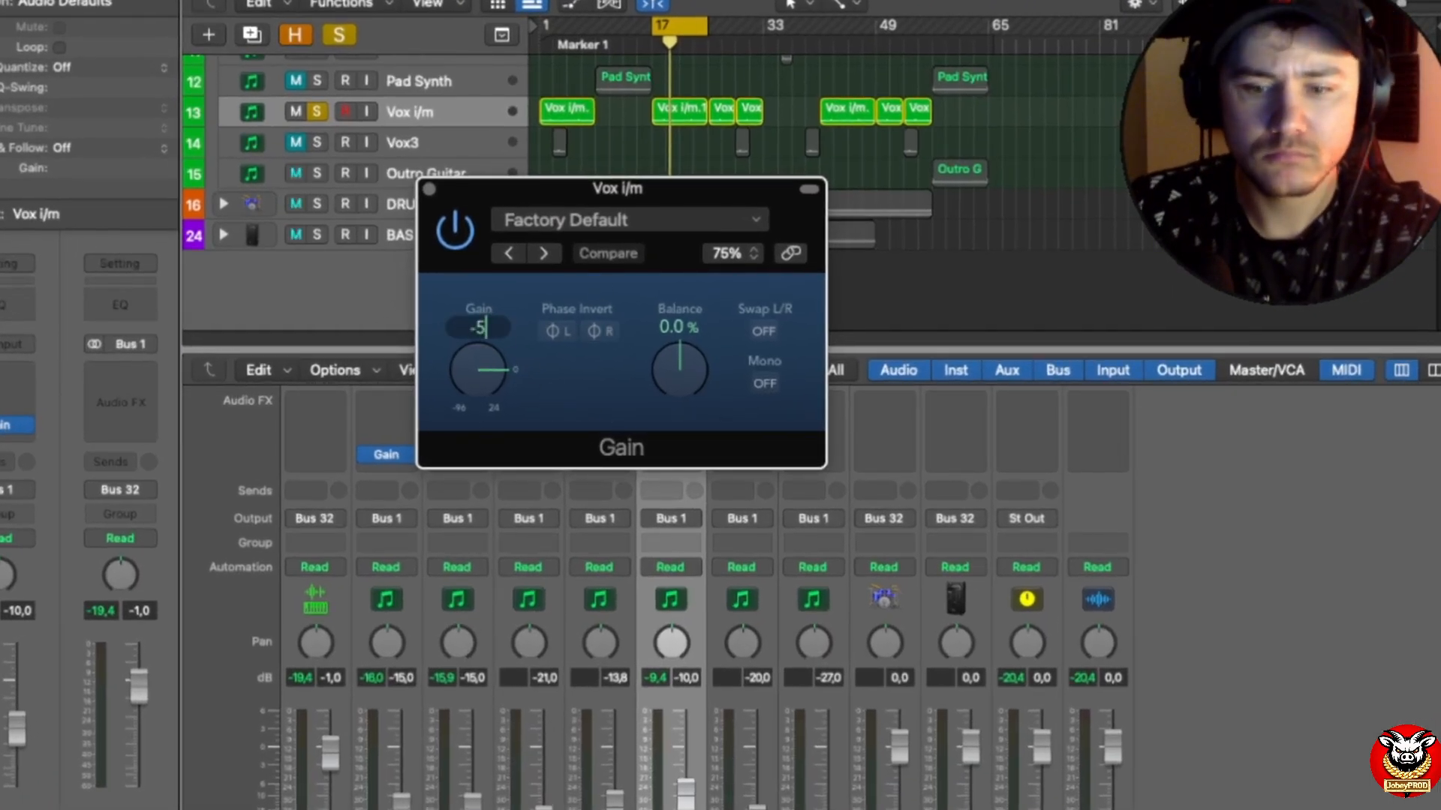
type("-5.6")
key("Return")
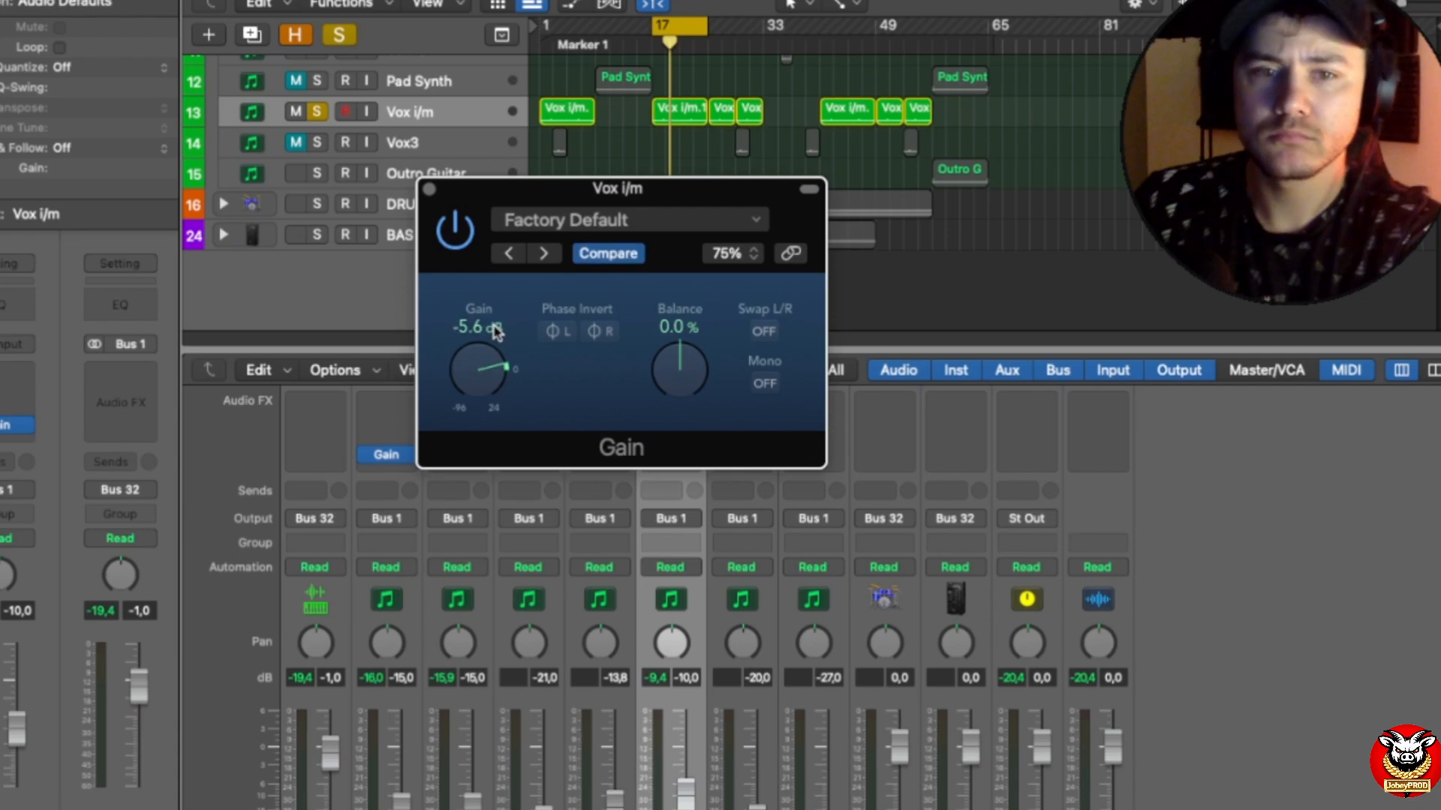
left_click(429, 194)
Step: Play the cycled section from bar 17 to check the Vox i/m peak level with the Gain plug-in active
key("space")
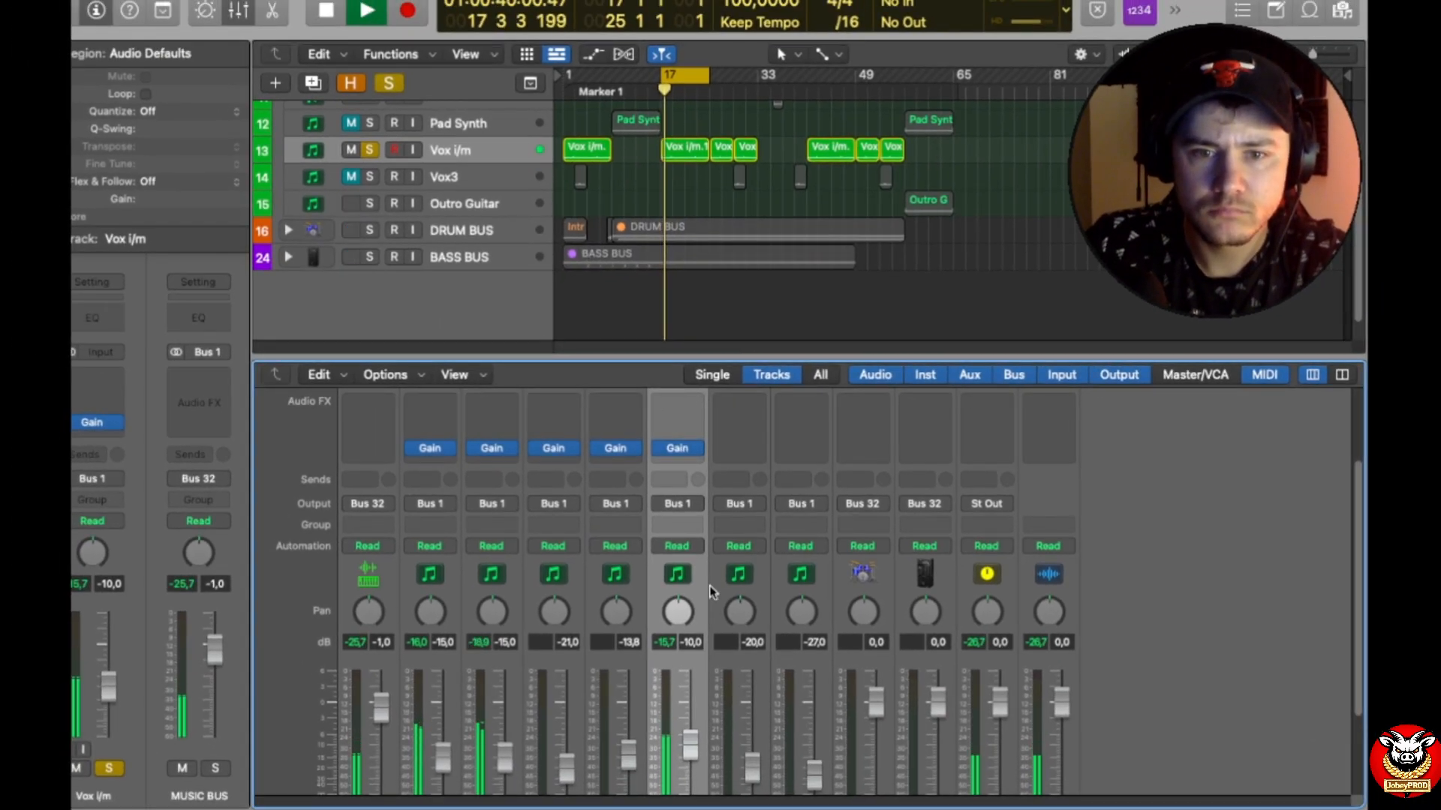
scroll(687, 631, "down", 3)
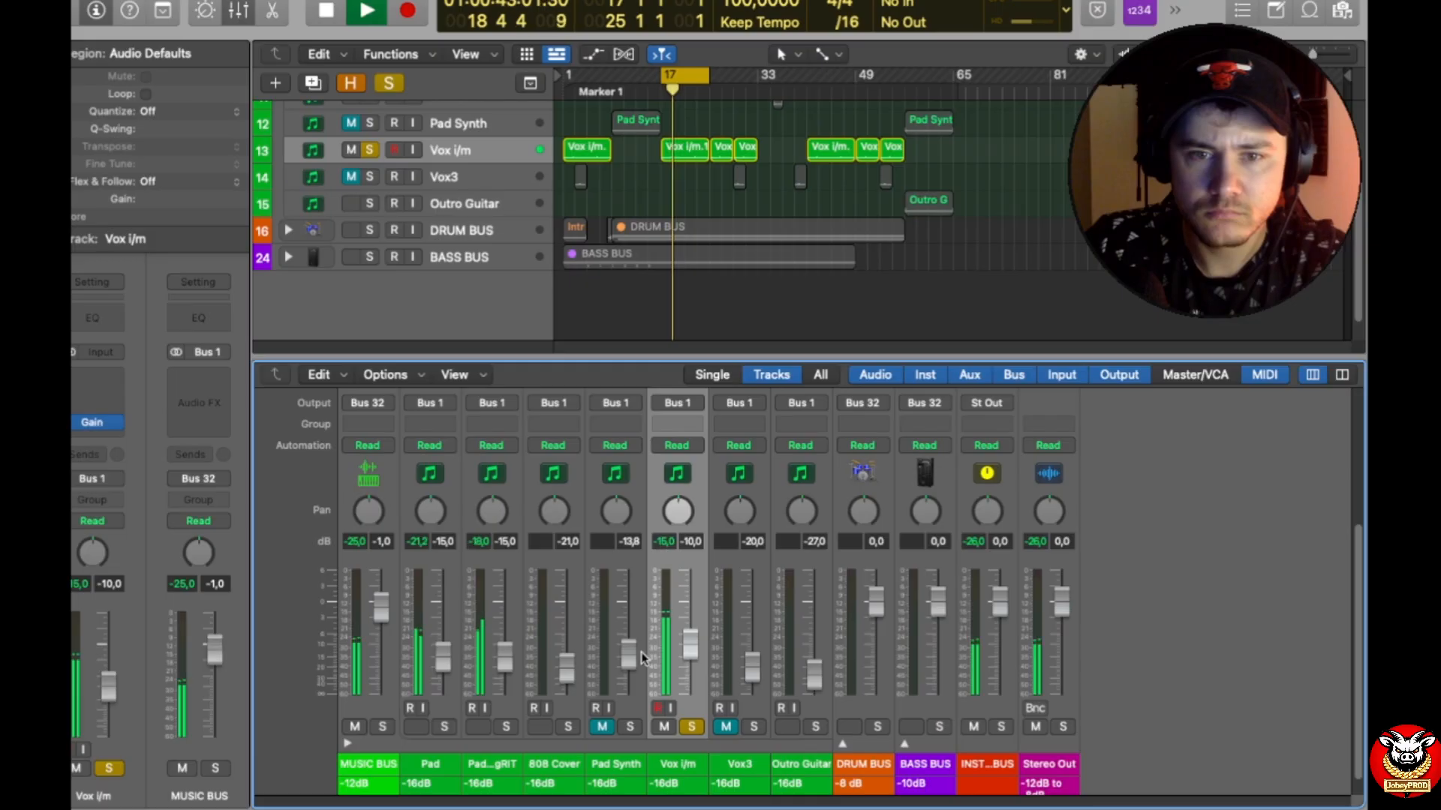
scroll(664, 607, "up", 1)
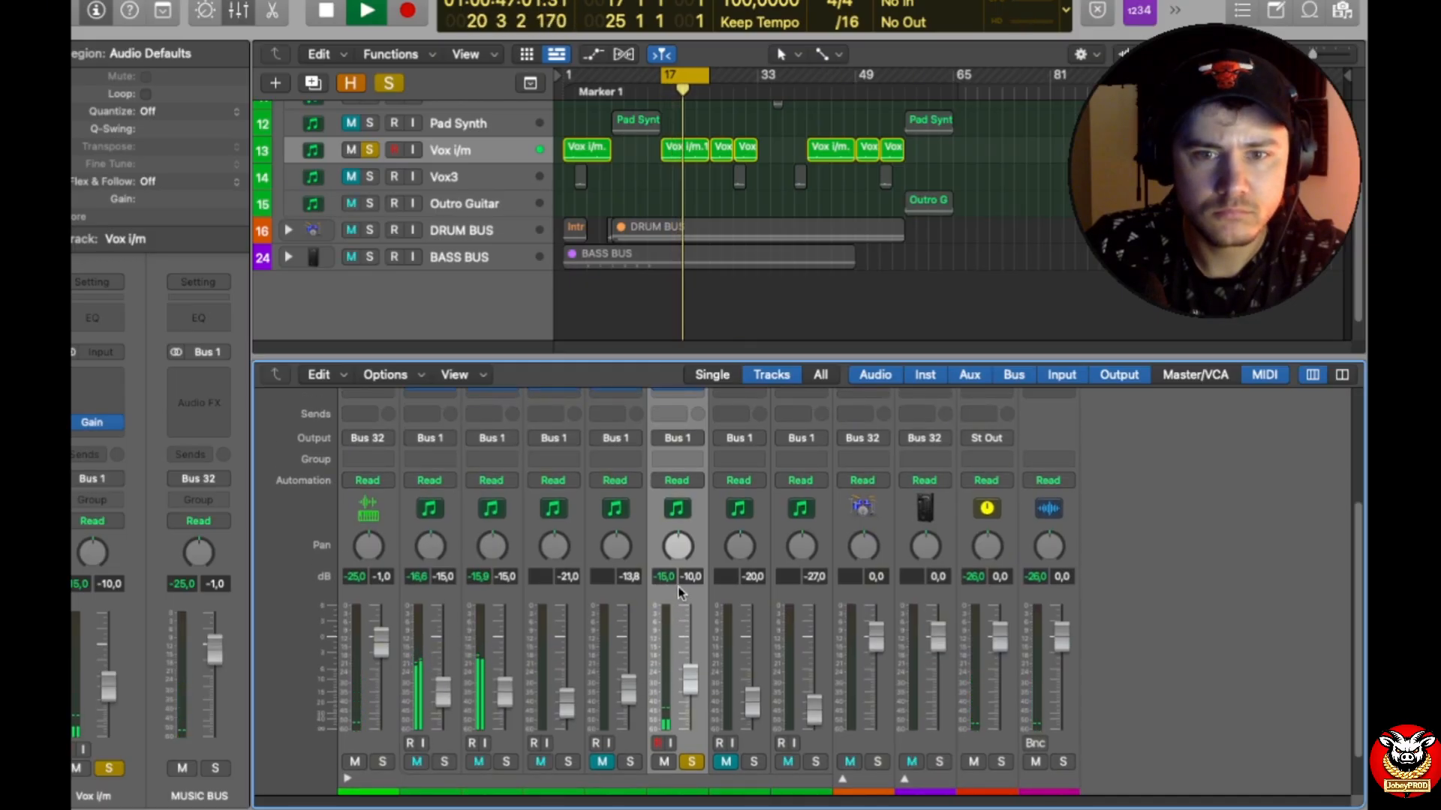
key("space")
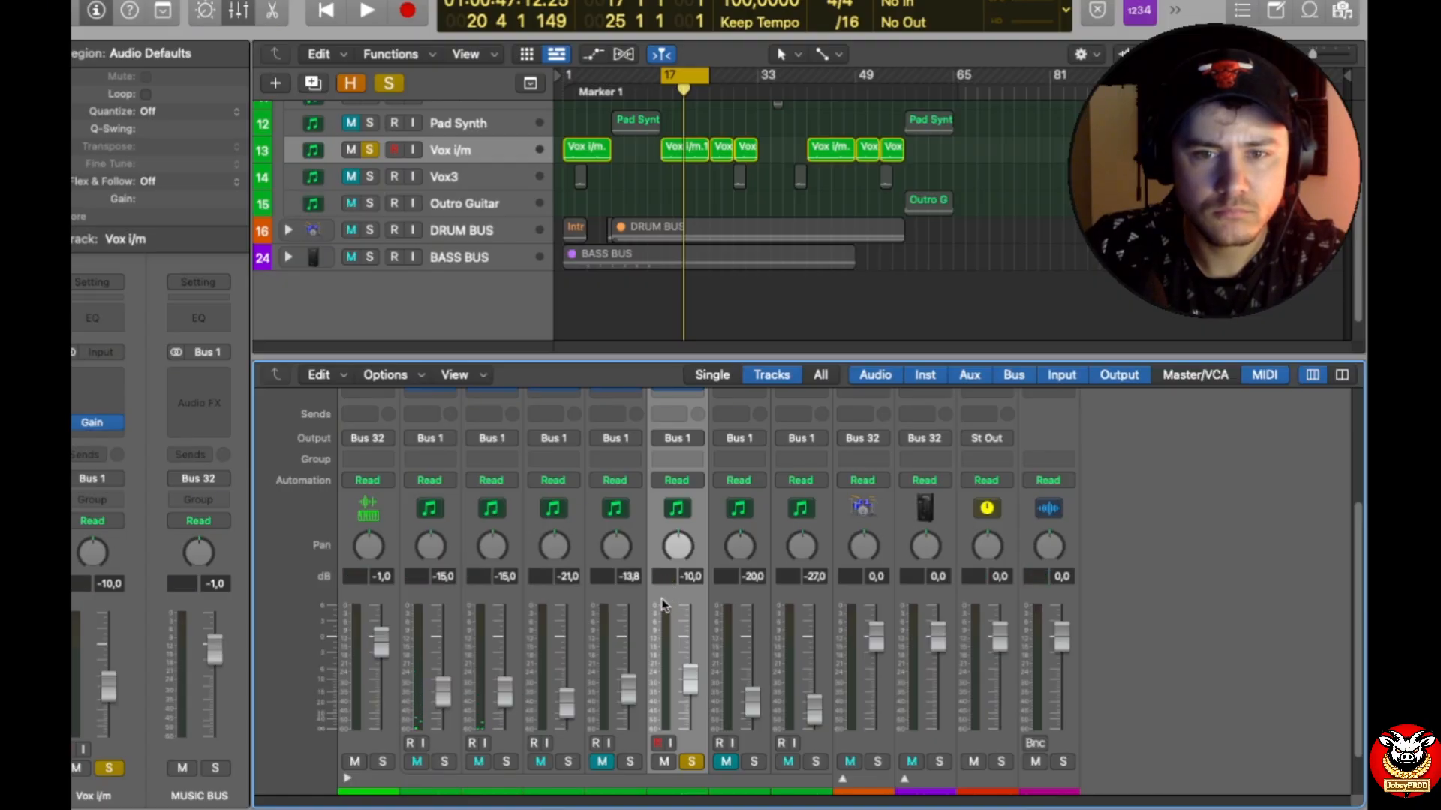
Step: Reopen the Vox i/m track's Gain plug-in and set its gain to -6.6 dB
scroll(698, 546, "up", 3)
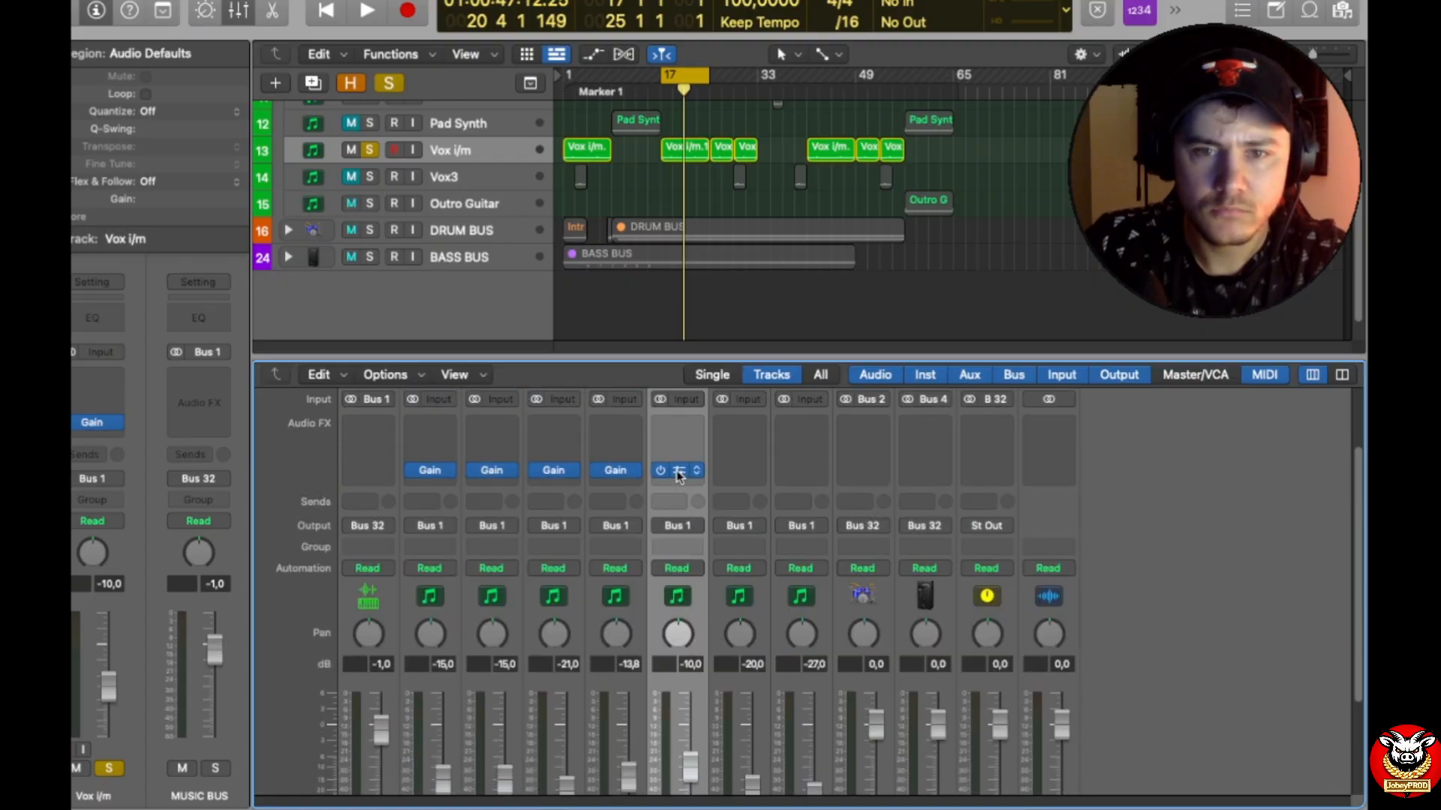
left_click(678, 470)
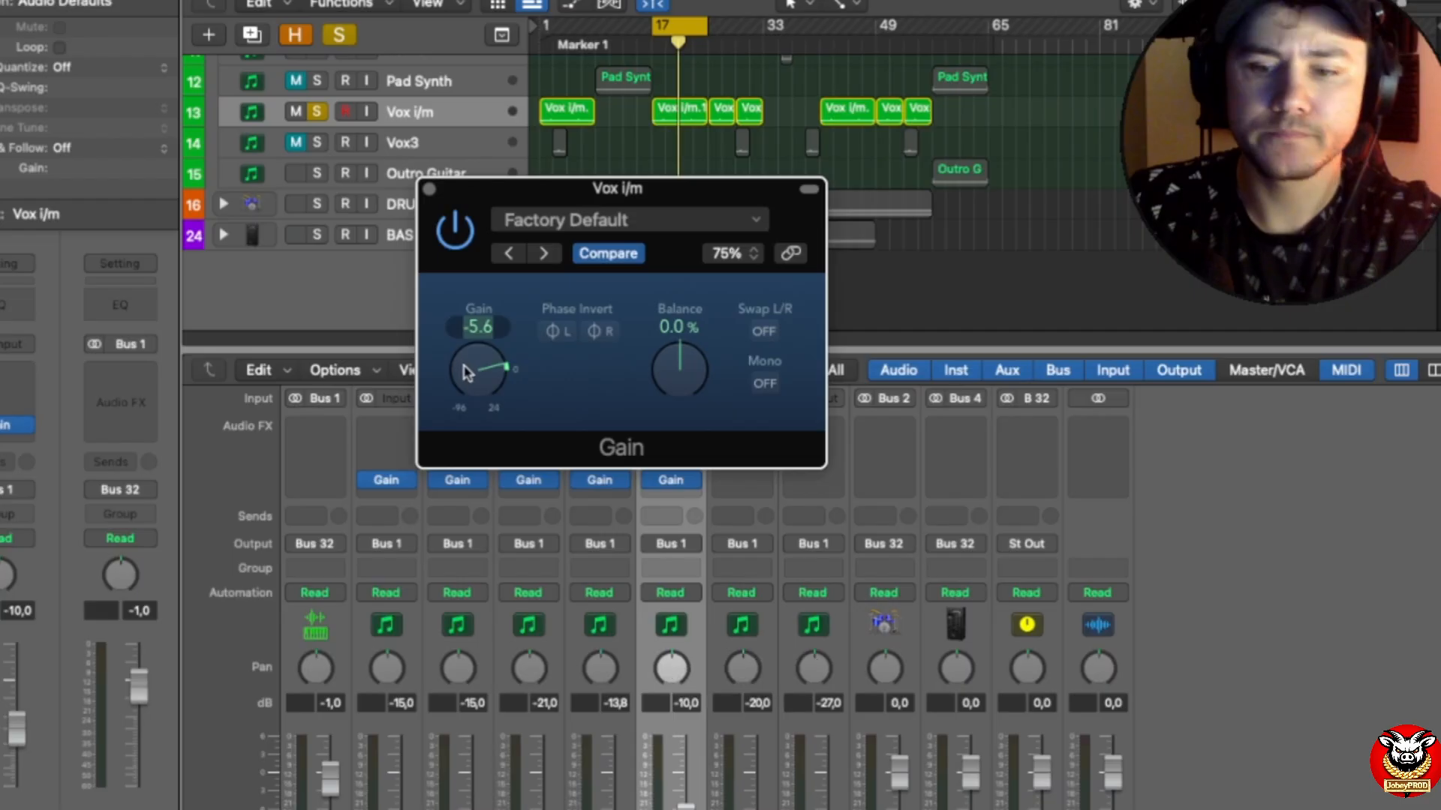
double_click(465, 375)
type("-6")
type(",6")
key("Return")
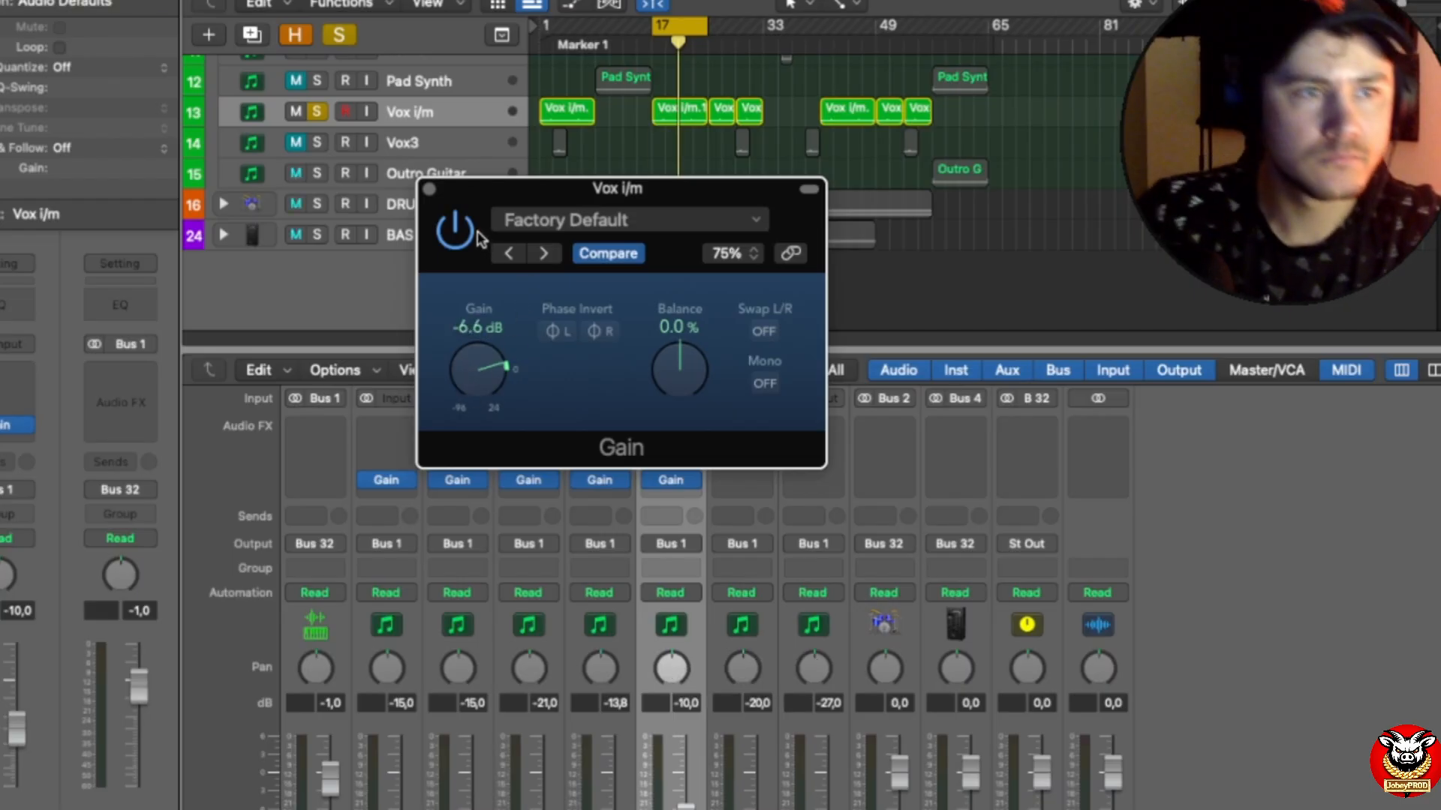
Step: Replay the cycled section and close the Gain window to recheck the Vox i/m peak against its -16 dB target
key("space")
left_click(430, 188)
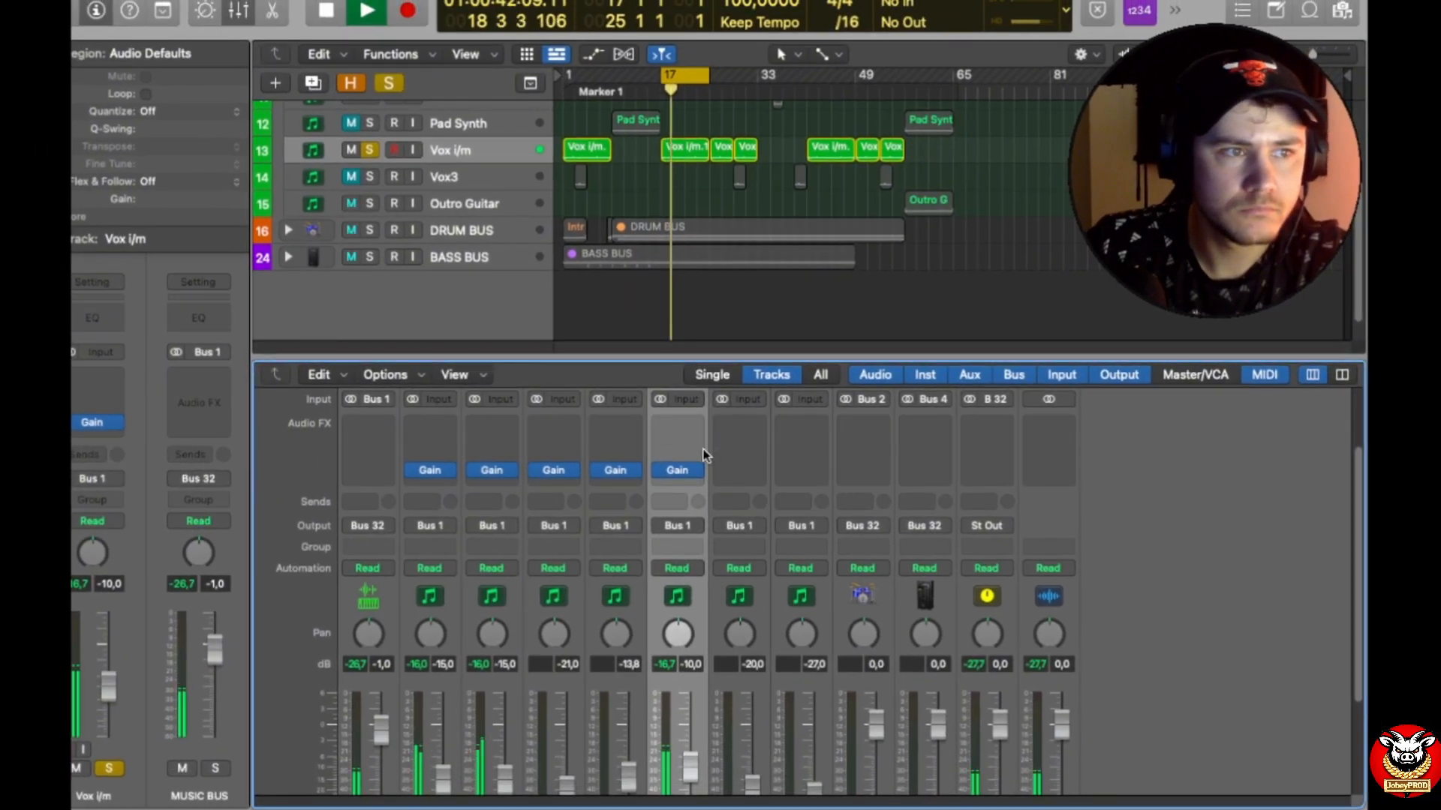
scroll(756, 663, "down", 3)
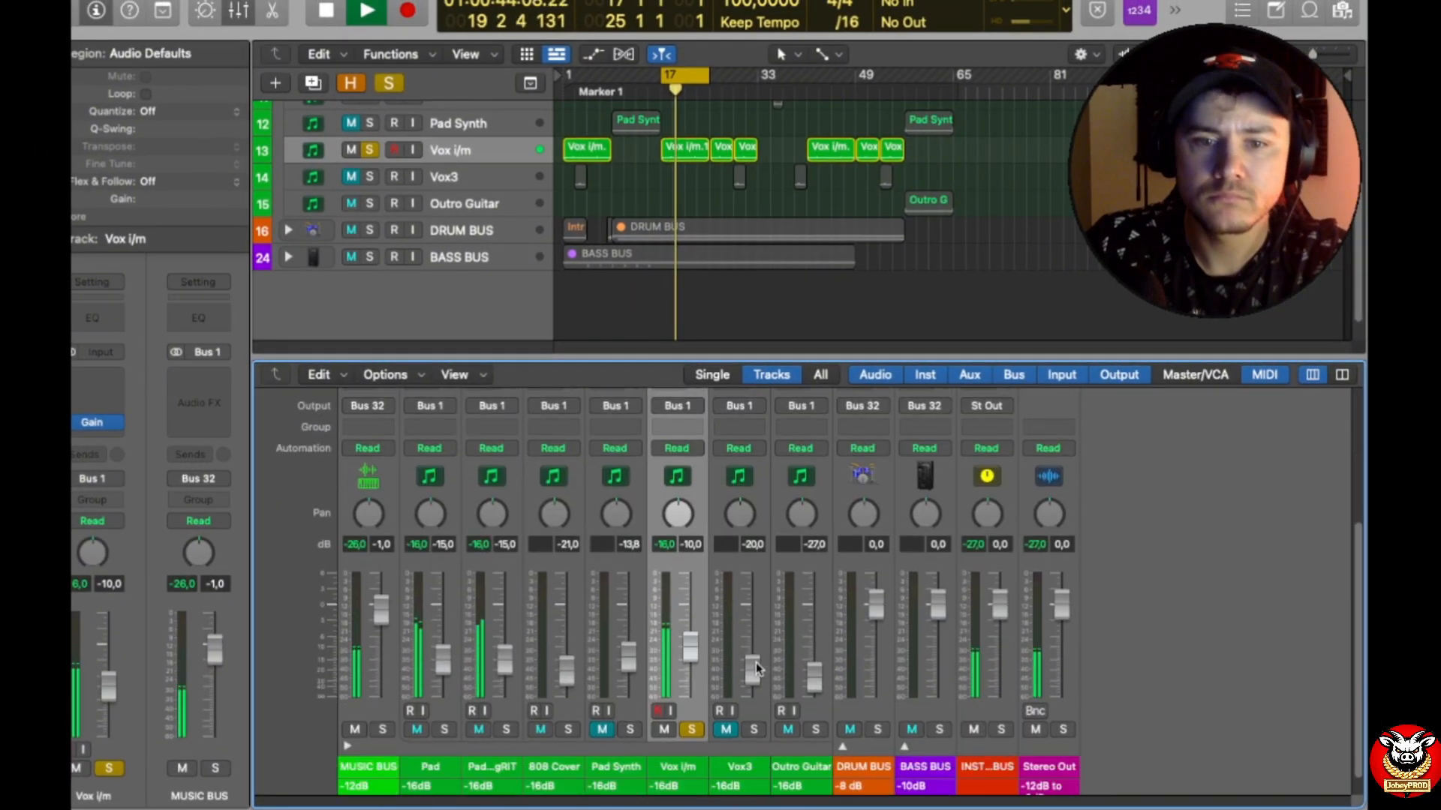
key("space")
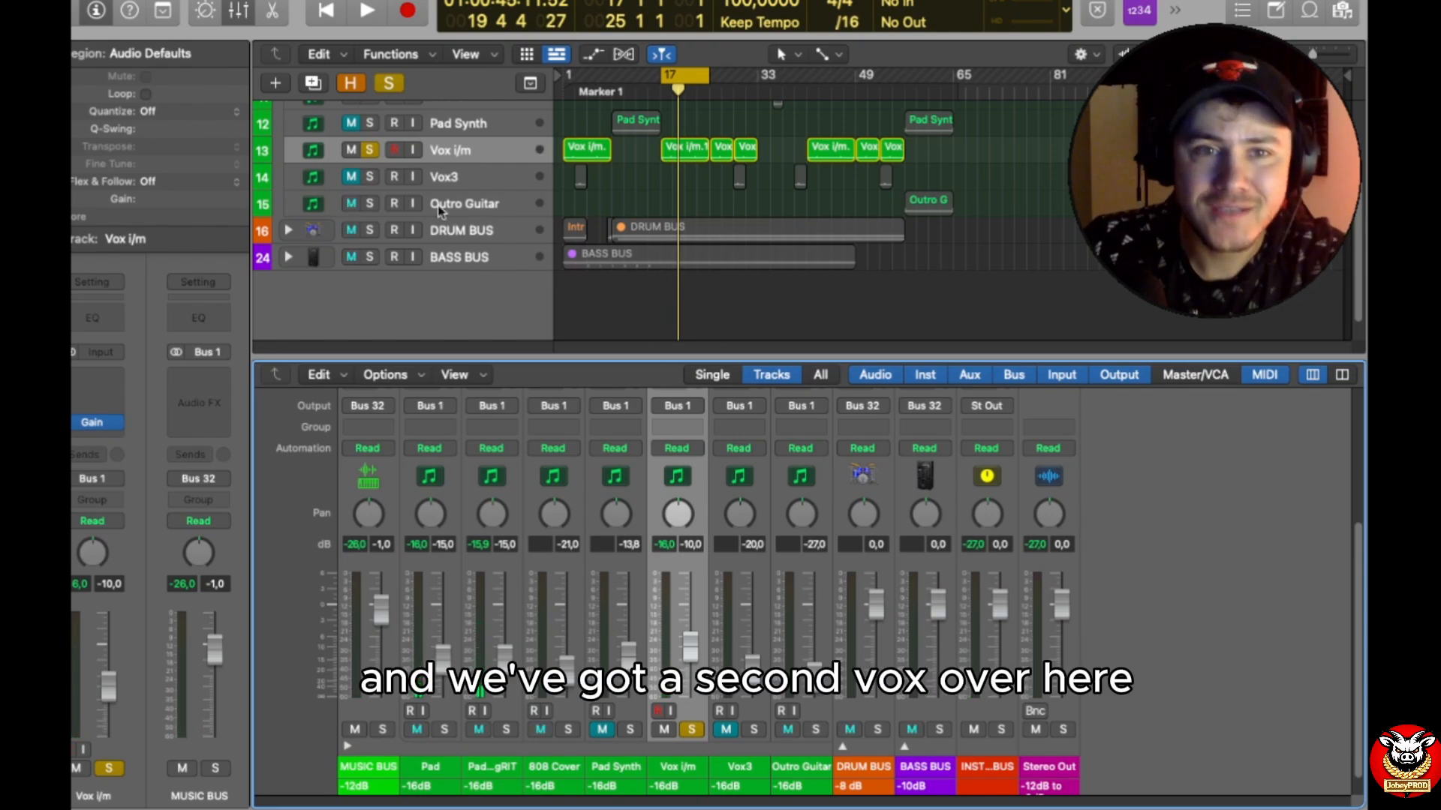
Step: Solo the Vox3 track, move the cycle range to bars 29–31 and play it to check the track's peak level
left_click(369, 176)
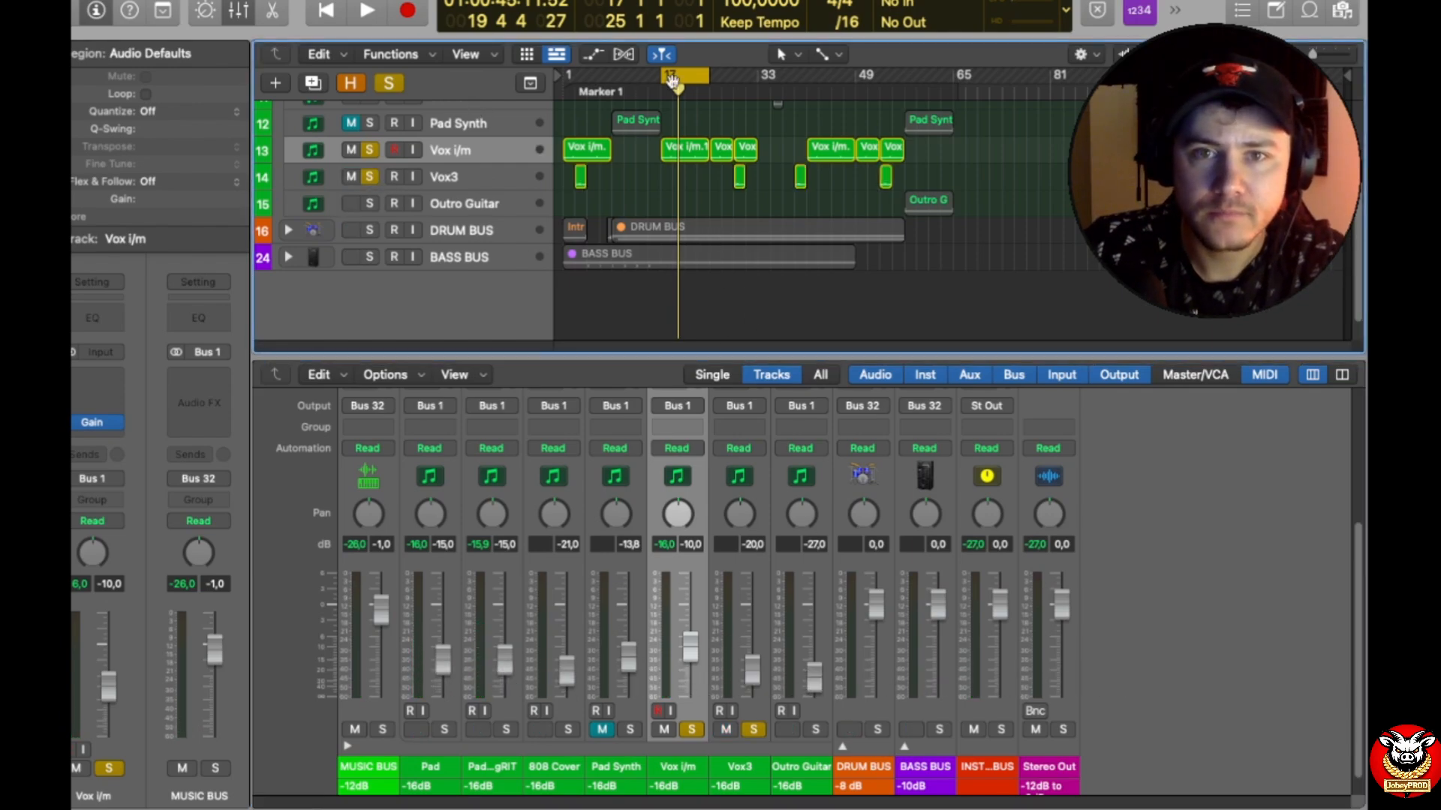
left_click_drag(679, 78, 745, 75)
key("space")
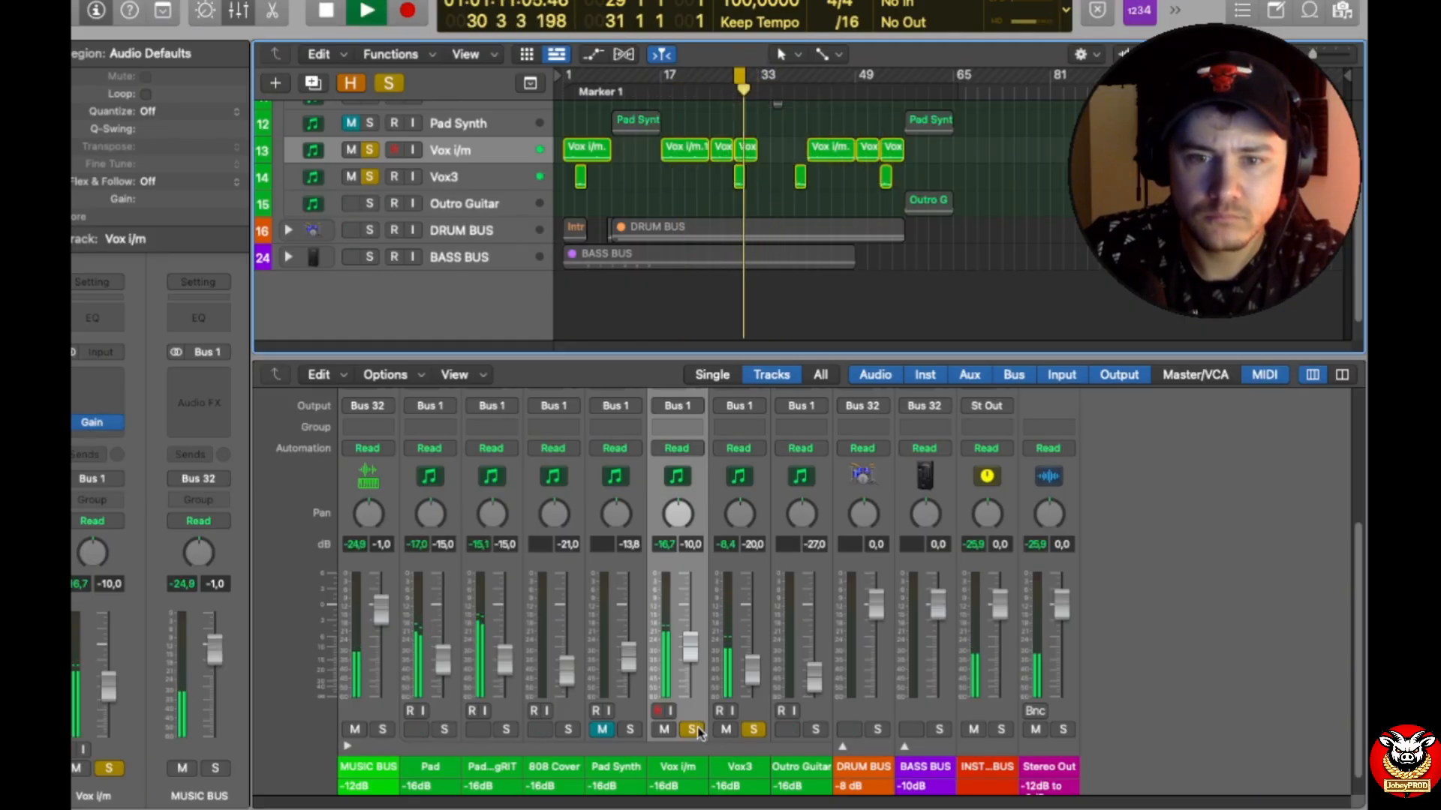
left_click(740, 551)
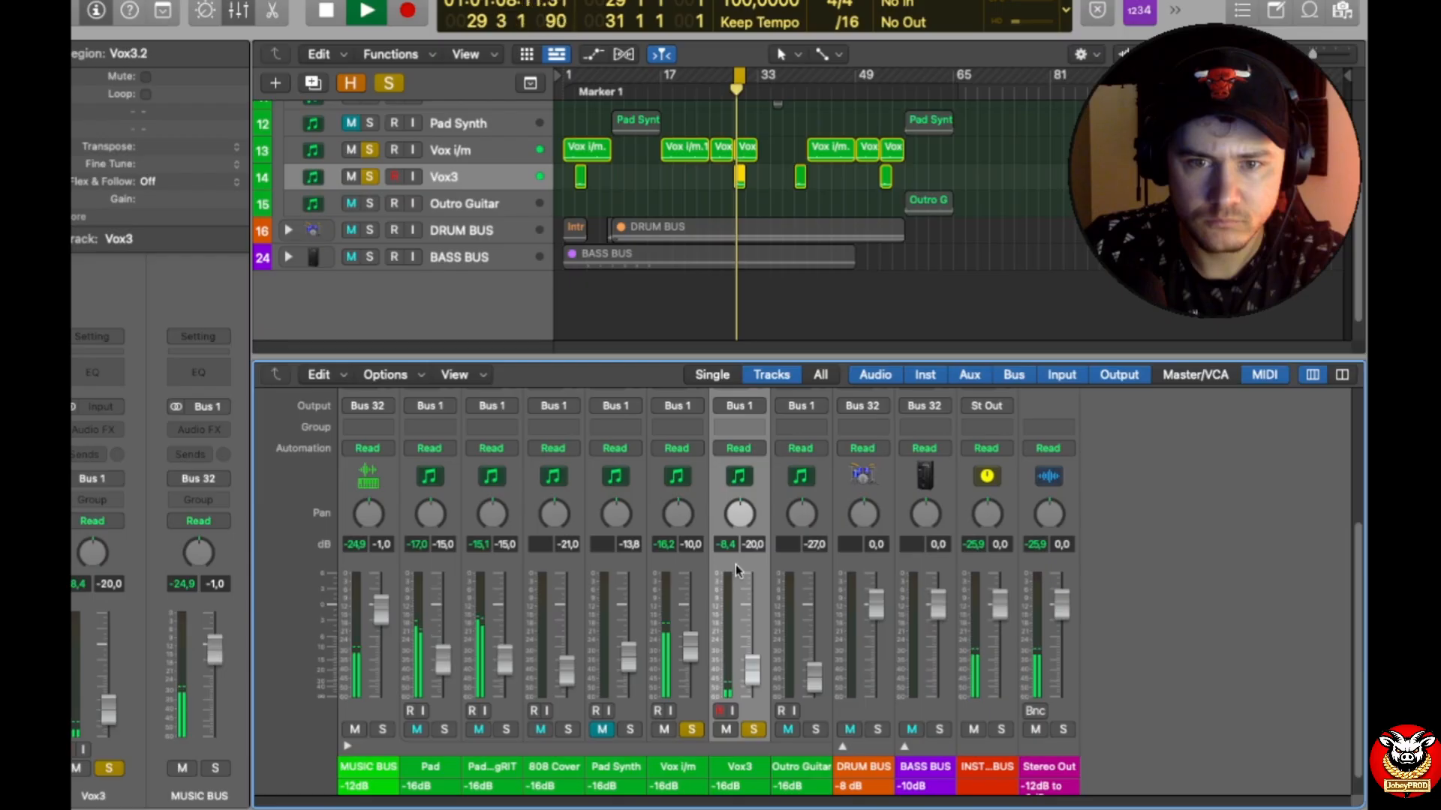
key("space")
scroll(740, 555, "up", 2)
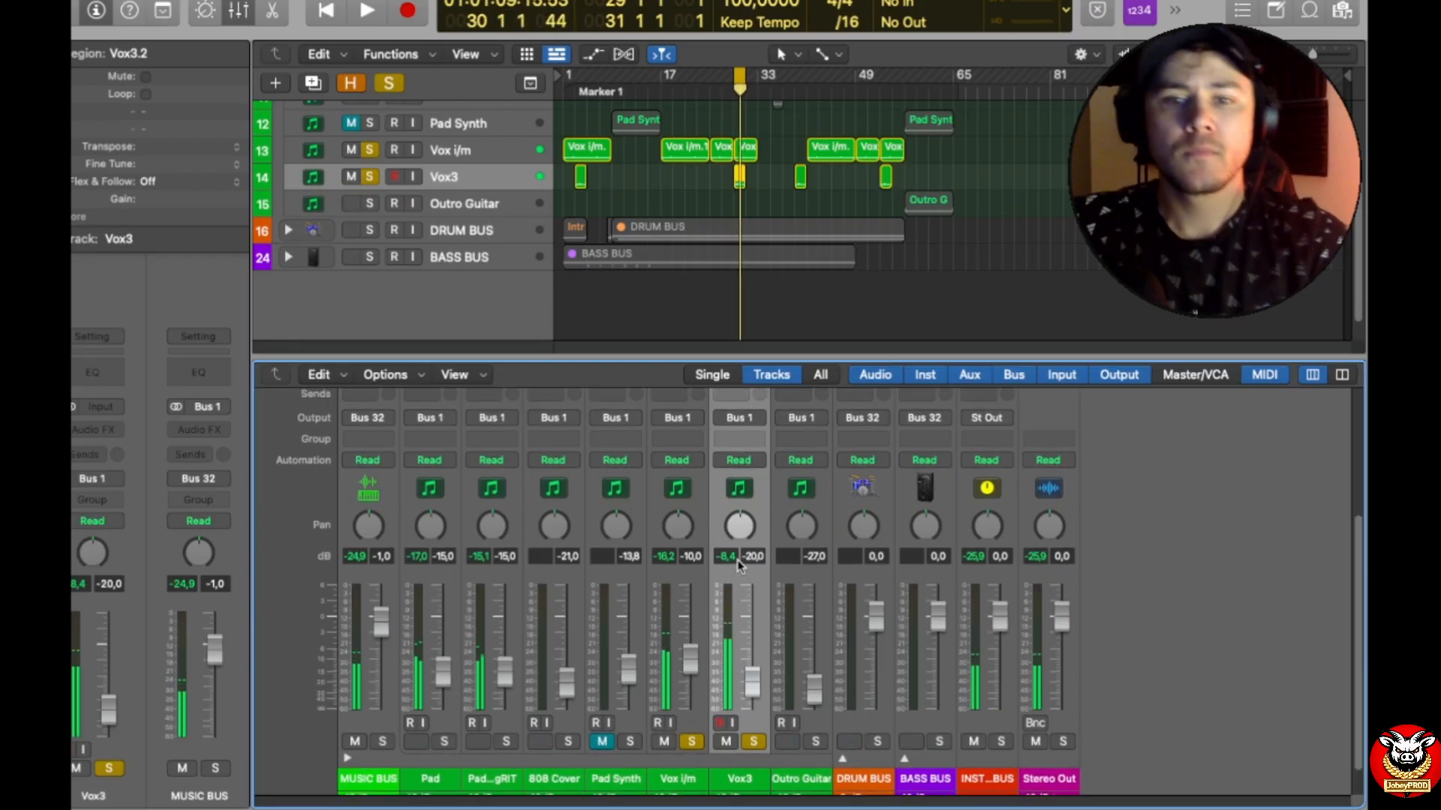
Step: Insert a stereo Gain plug-in on the Vox3 track and set its gain to -7.6 dB
scroll(741, 557, "up", 2)
left_click(739, 415)
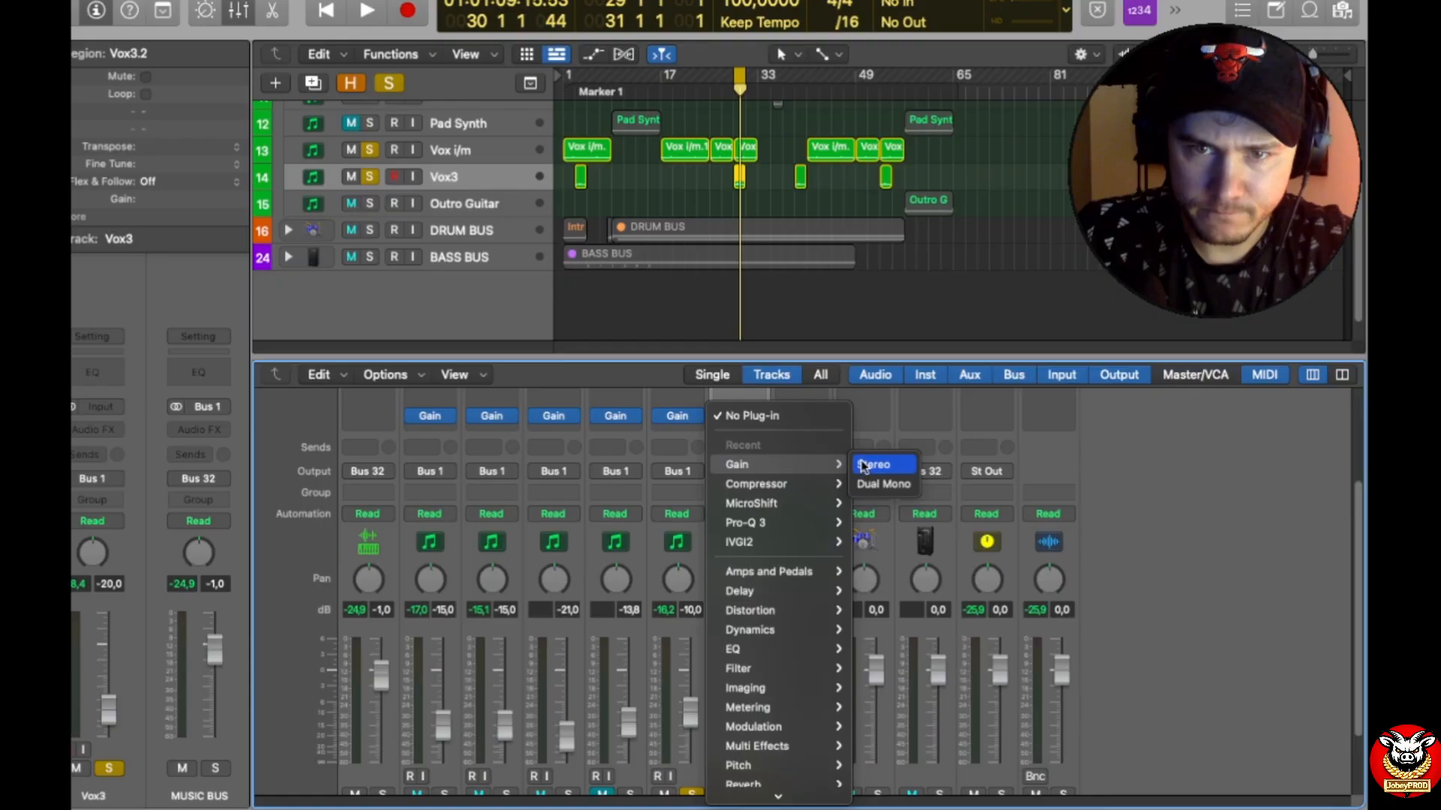
left_click(871, 464)
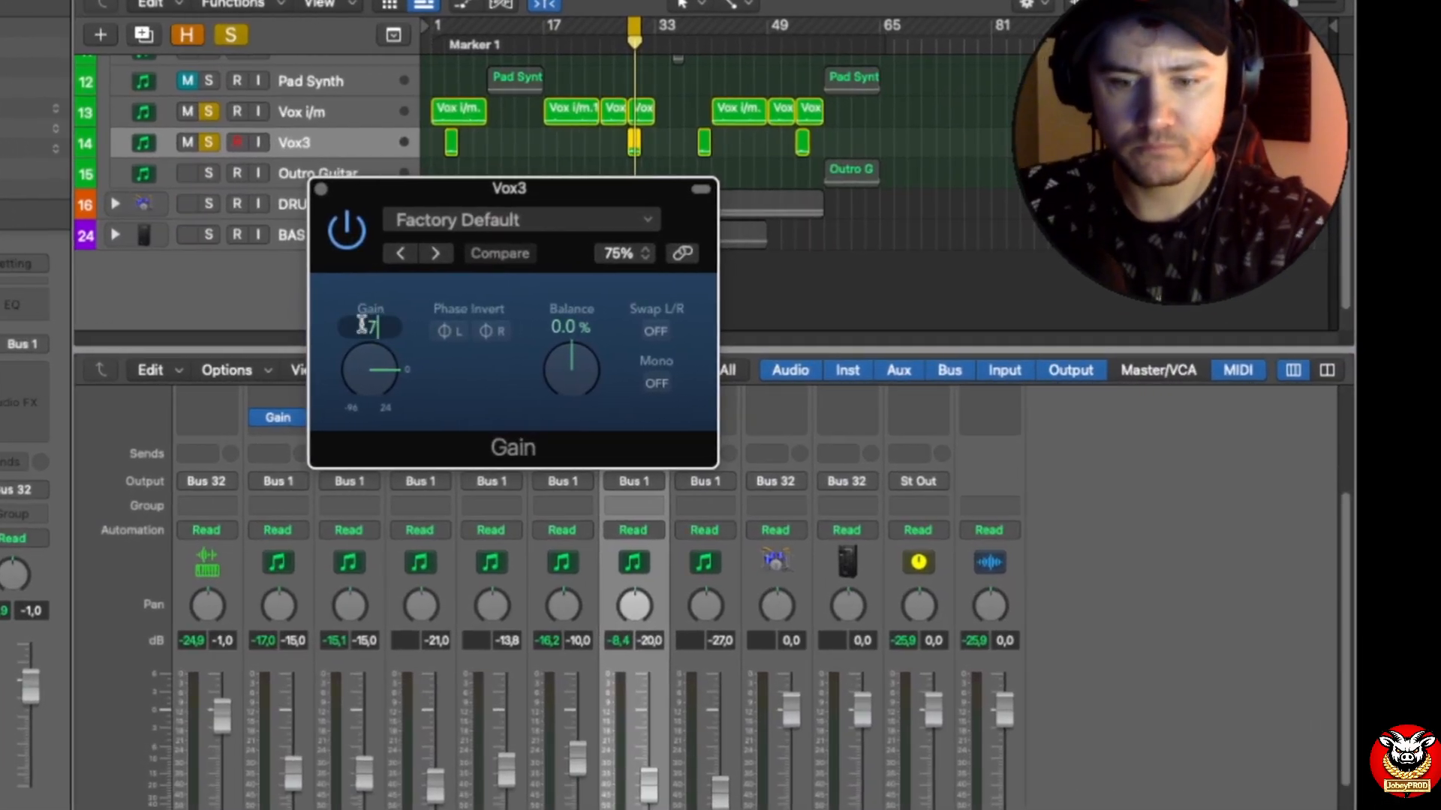
type("-7,6")
key("Return")
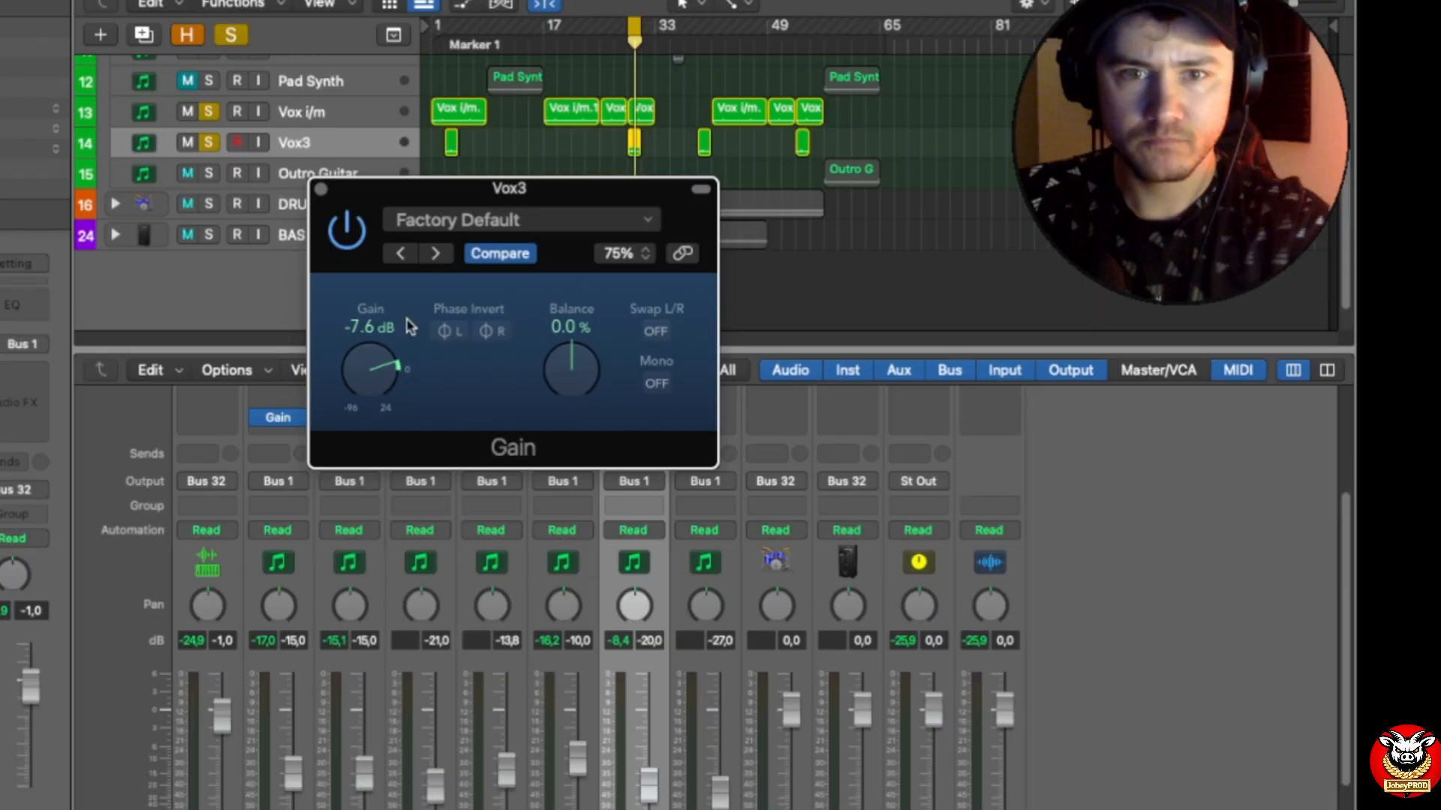
Step: Play the cycled section and close the Gain window to check the Vox3 peak against its -16 dB target
key("space")
left_click(321, 189)
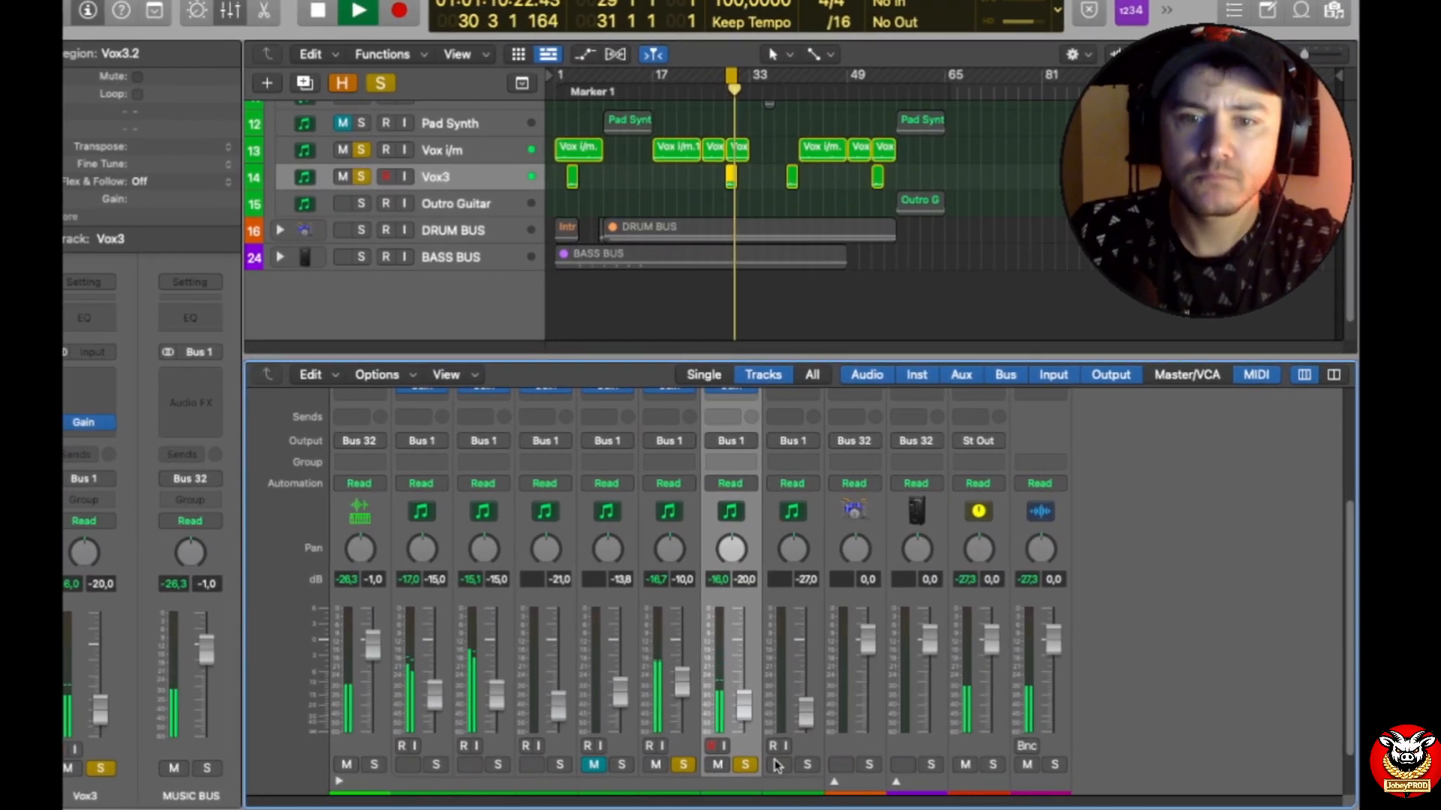
scroll(766, 746, "down", 3)
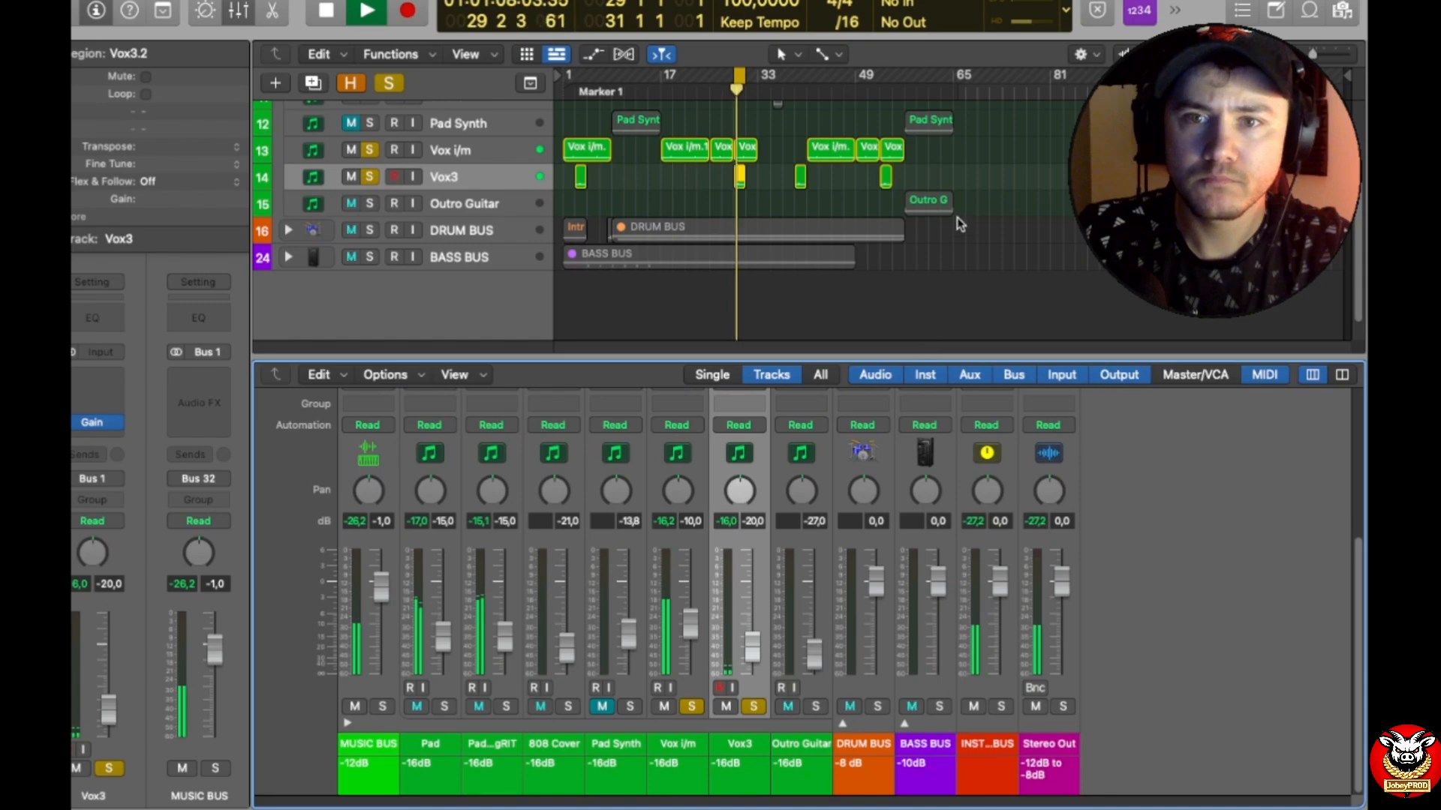
Step: Move the cycle range to bars 57–65 and play it with Outro Guitar soloed to check that track's peak level
key("space")
left_click_drag(739, 78, 953, 78)
key("space")
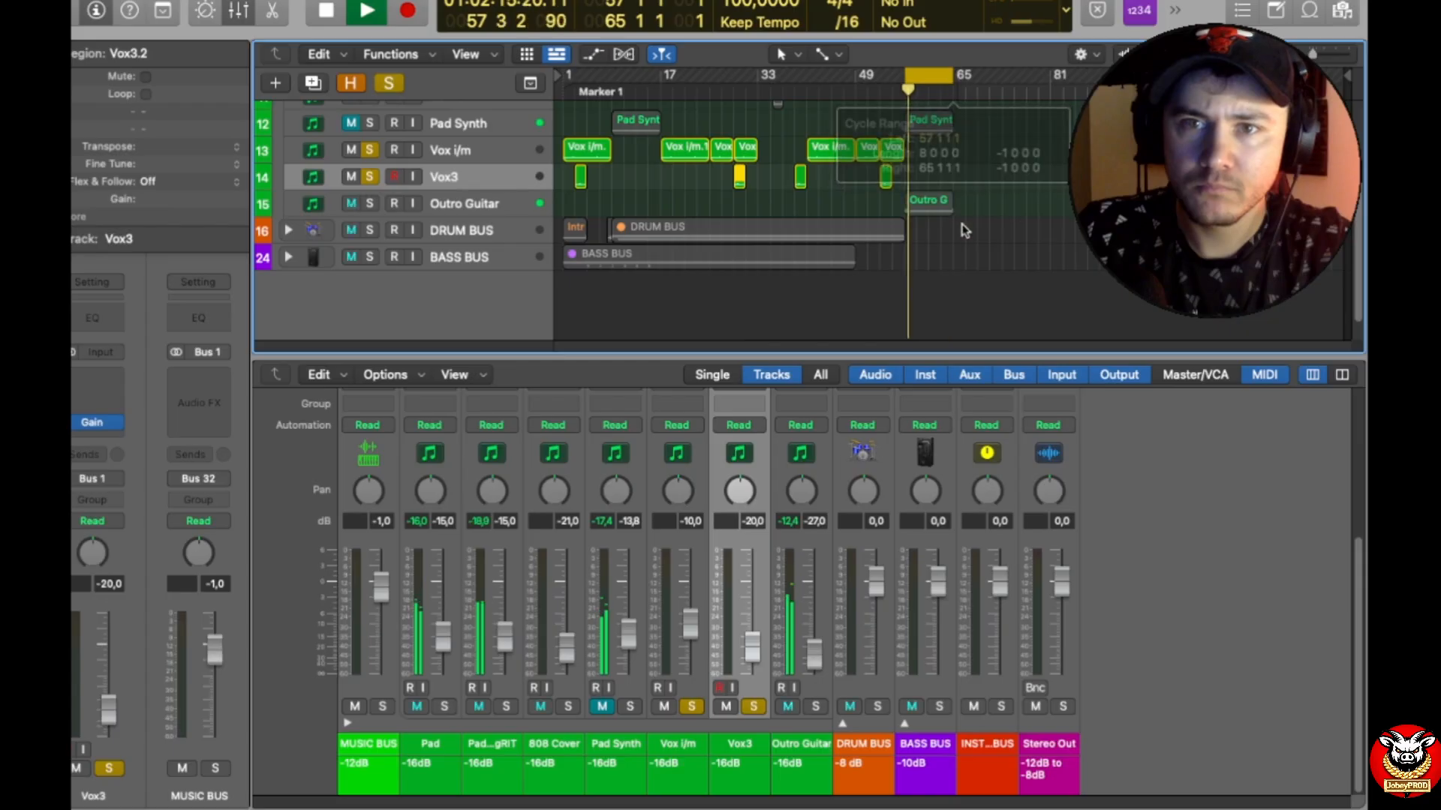
key("space")
left_click(817, 706)
key("space")
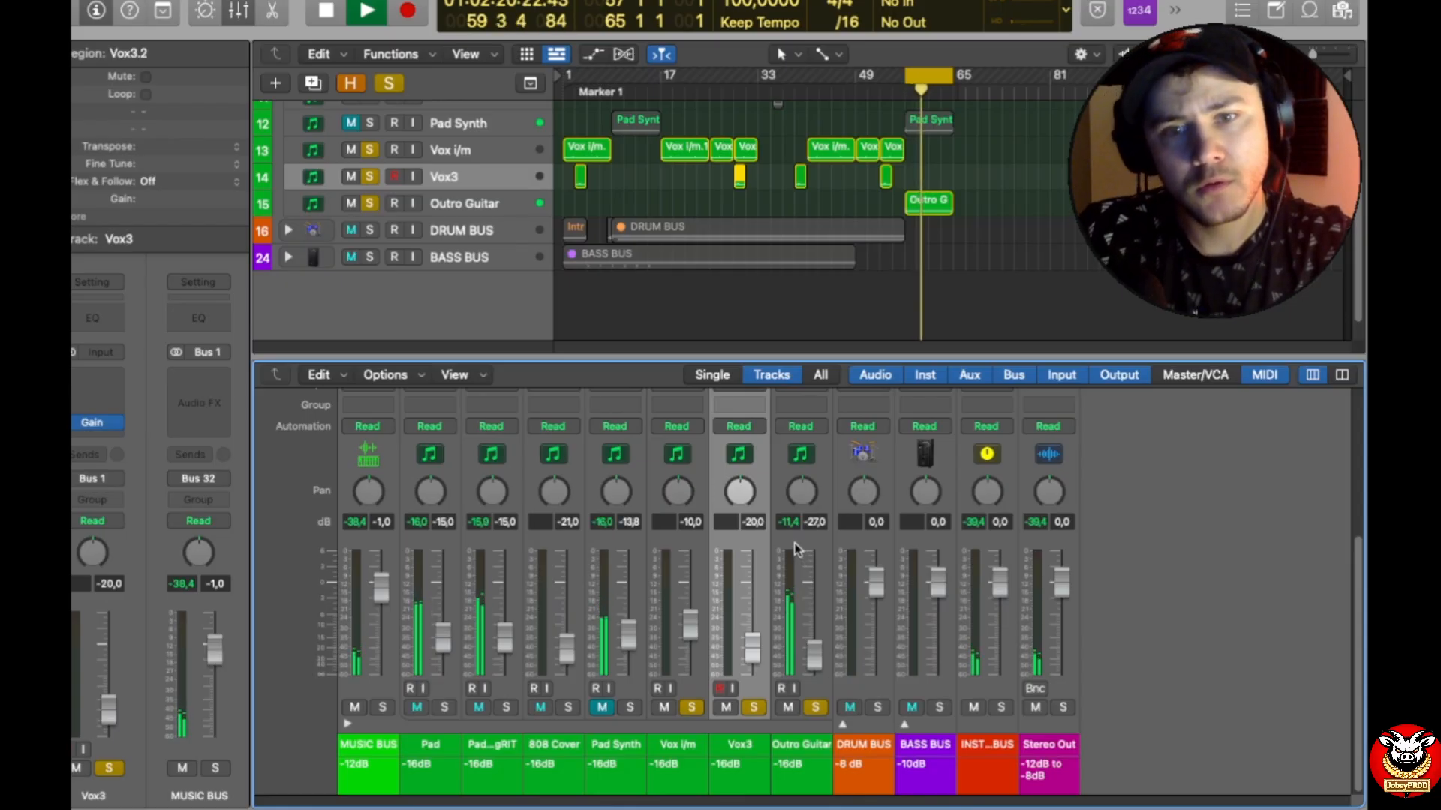
Step: Stop playback, insert a stereo Gain plug-in on the Outro Guitar track and set its gain to -4.6 dB
key("space")
scroll(798, 540, "up", 3)
left_click(818, 440)
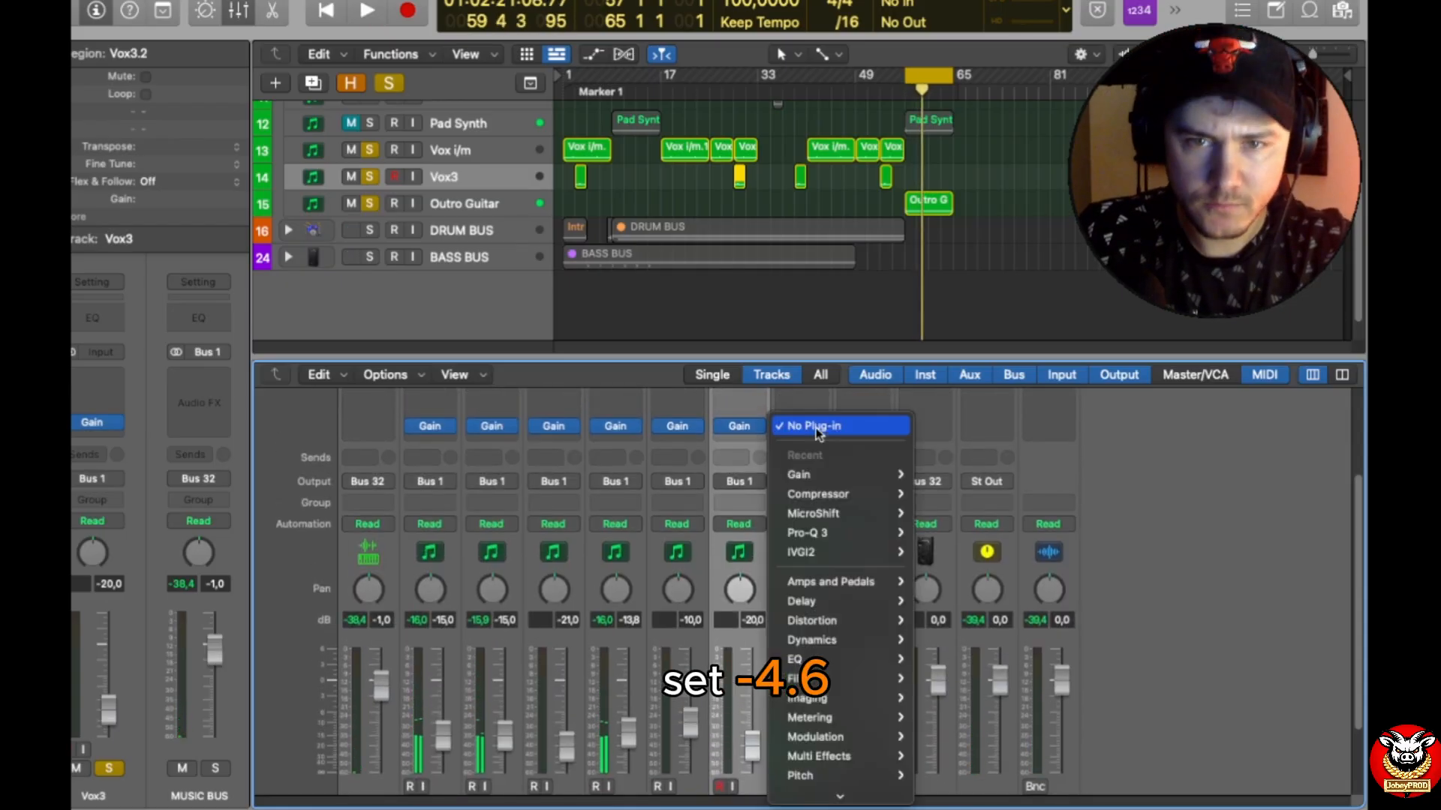
mouse_move(831, 480)
left_click(968, 475)
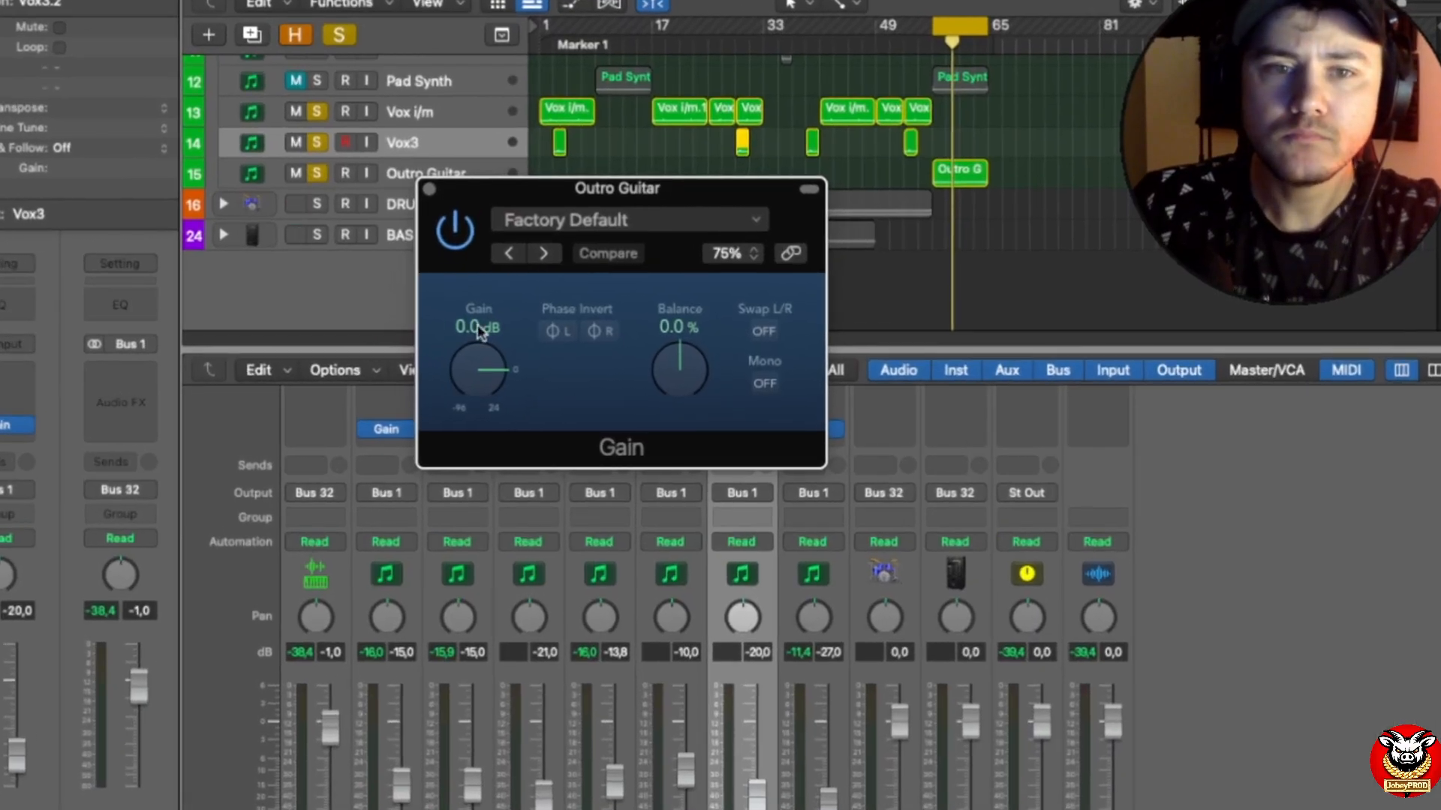
double_click(472, 326)
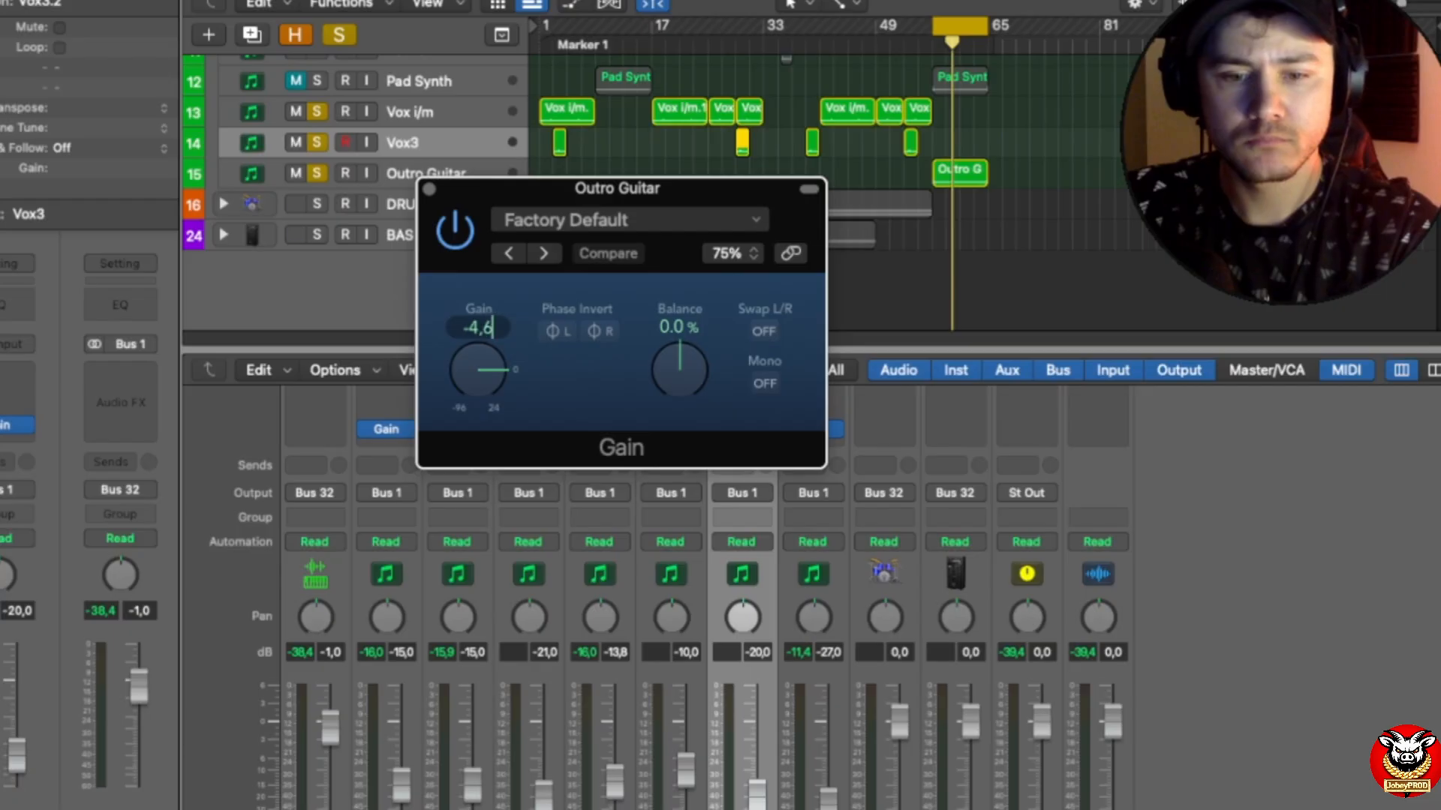
type("-4,6")
key("Return")
Step: Close the Gain window and recheck the Outro Guitar peak during playback against its -16 dB target
left_click(429, 189)
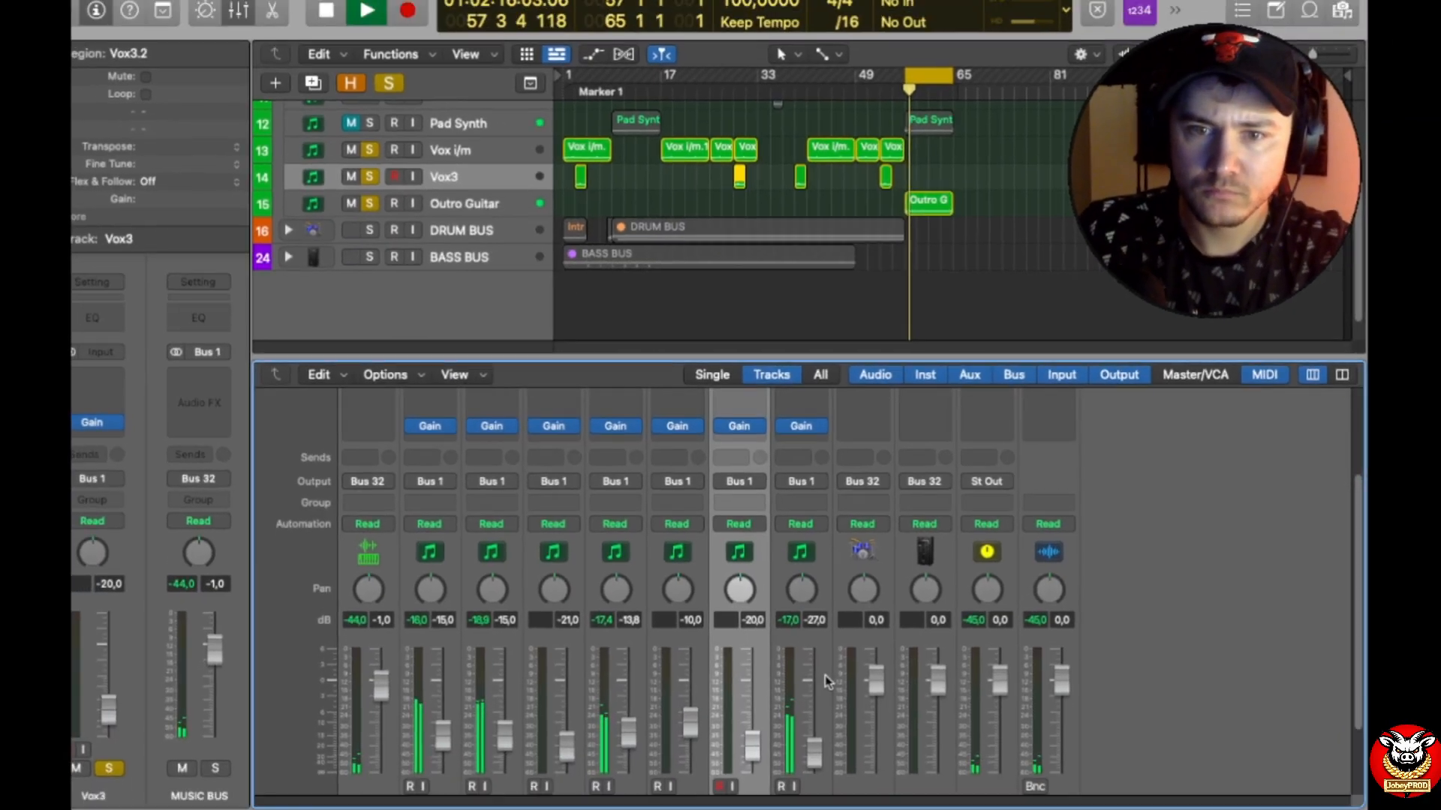
scroll(824, 681, "down", 2)
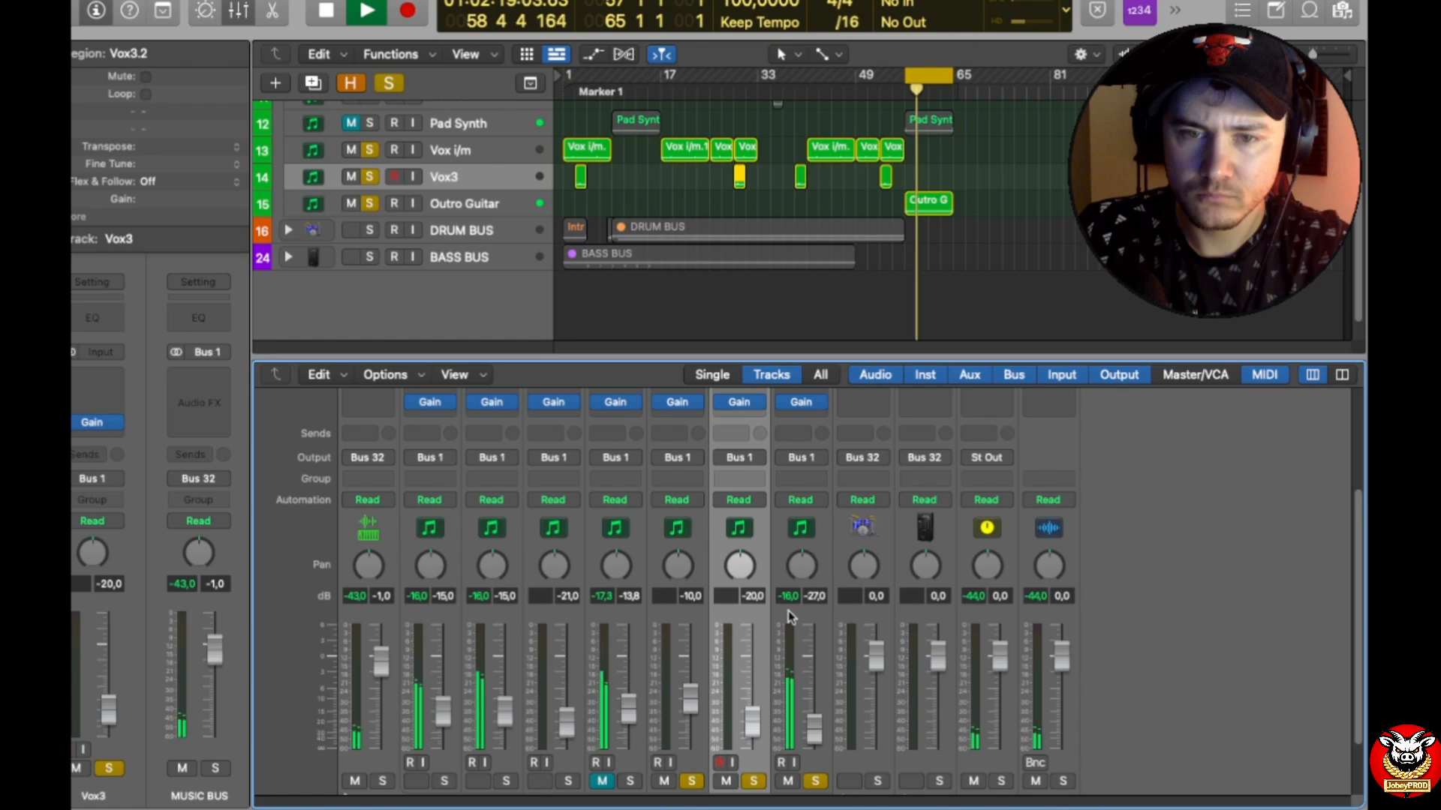
key("space")
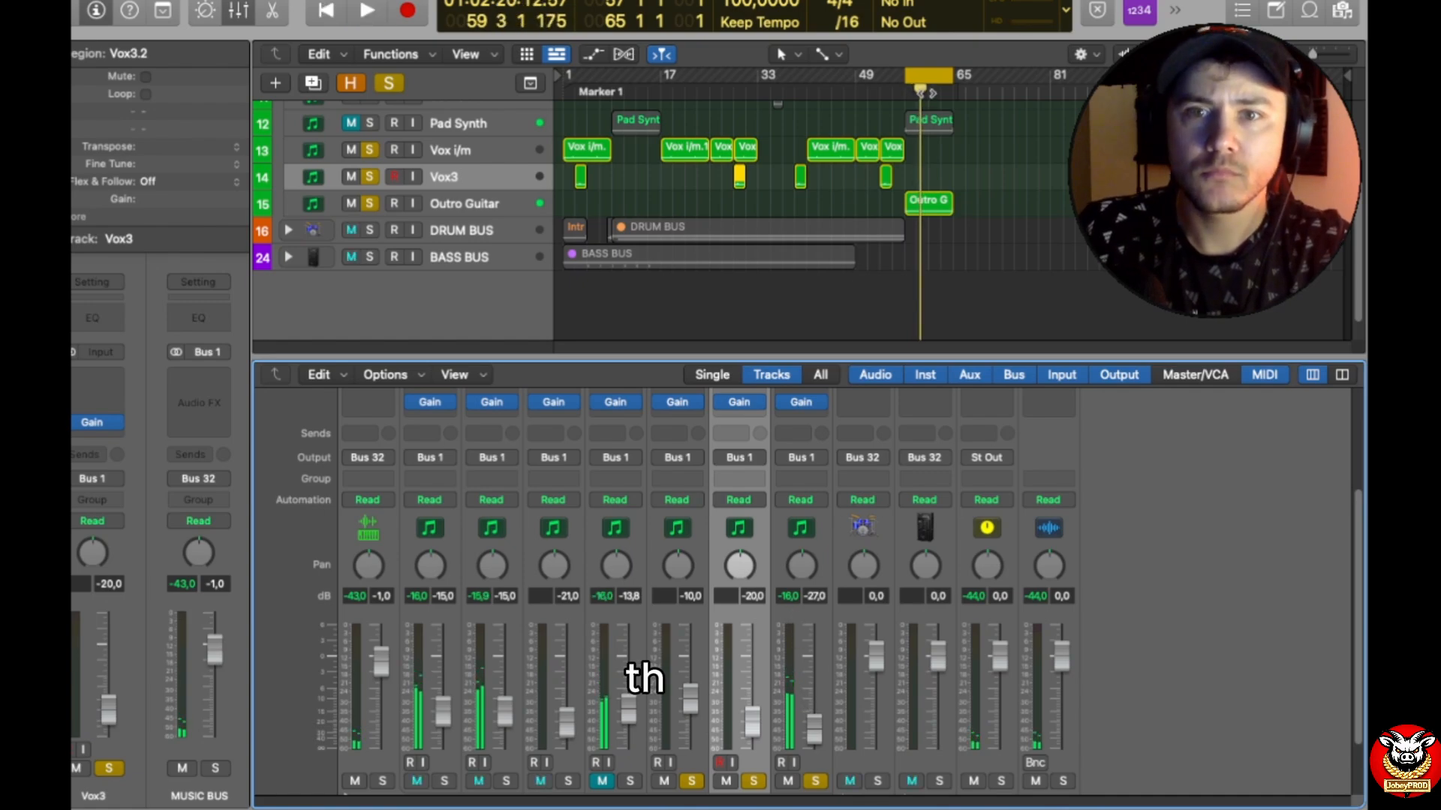
Step: Solo all remaining tracks in the MUSIC BUS stack and play the cycled outro section
scroll(659, 137, "up", 1)
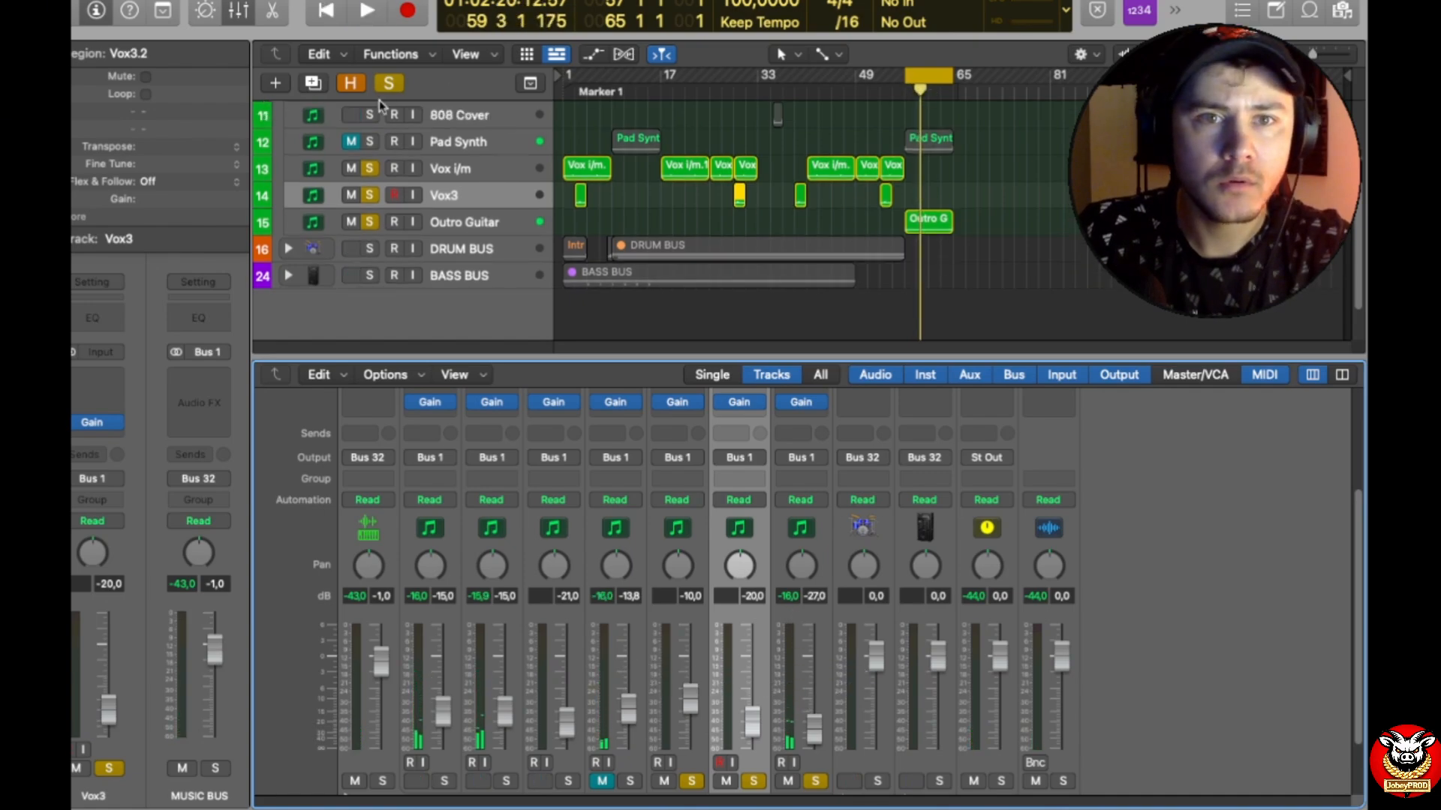
left_click_drag(373, 115, 380, 174)
scroll(380, 168, "up", 4)
key("space")
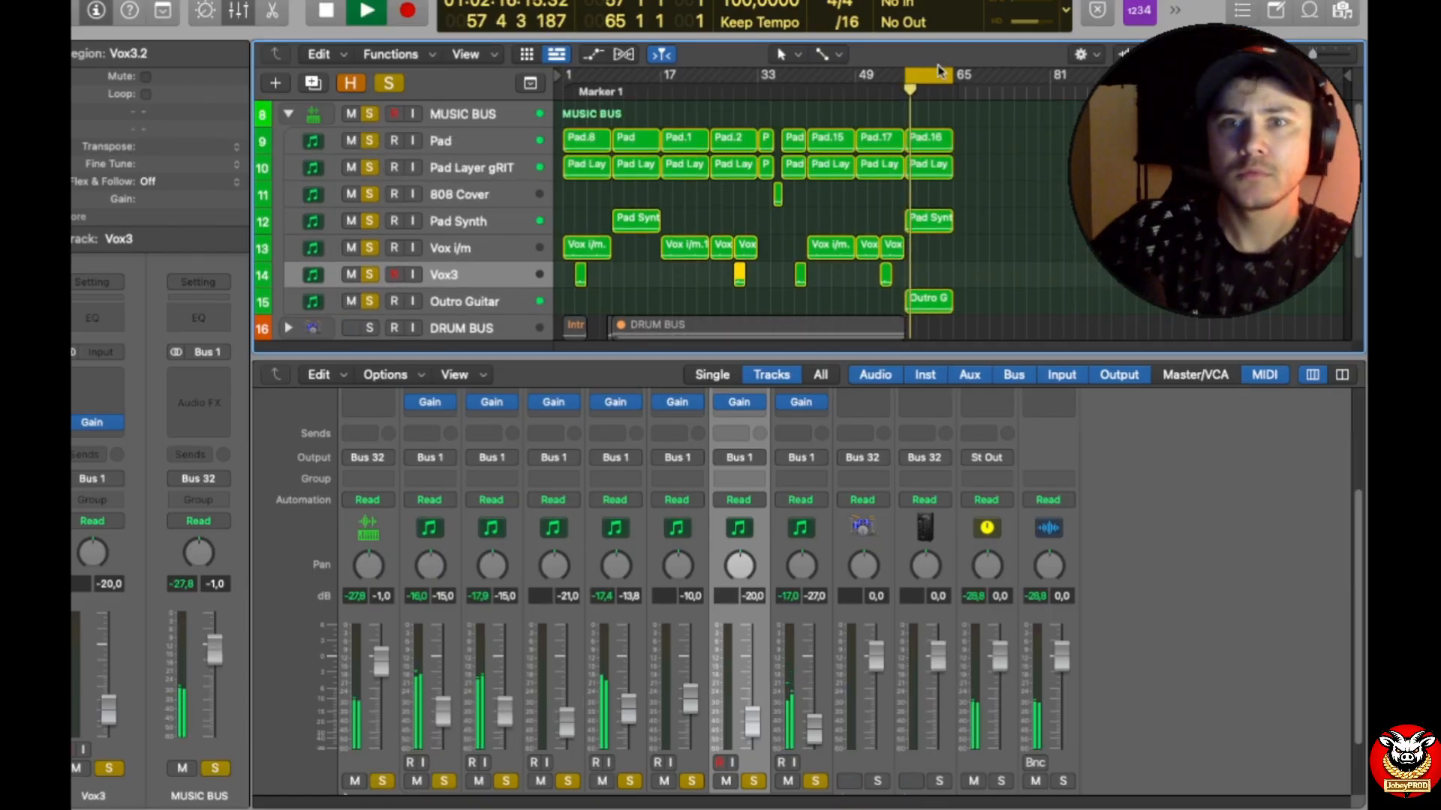
scroll(947, 203, "down", 1)
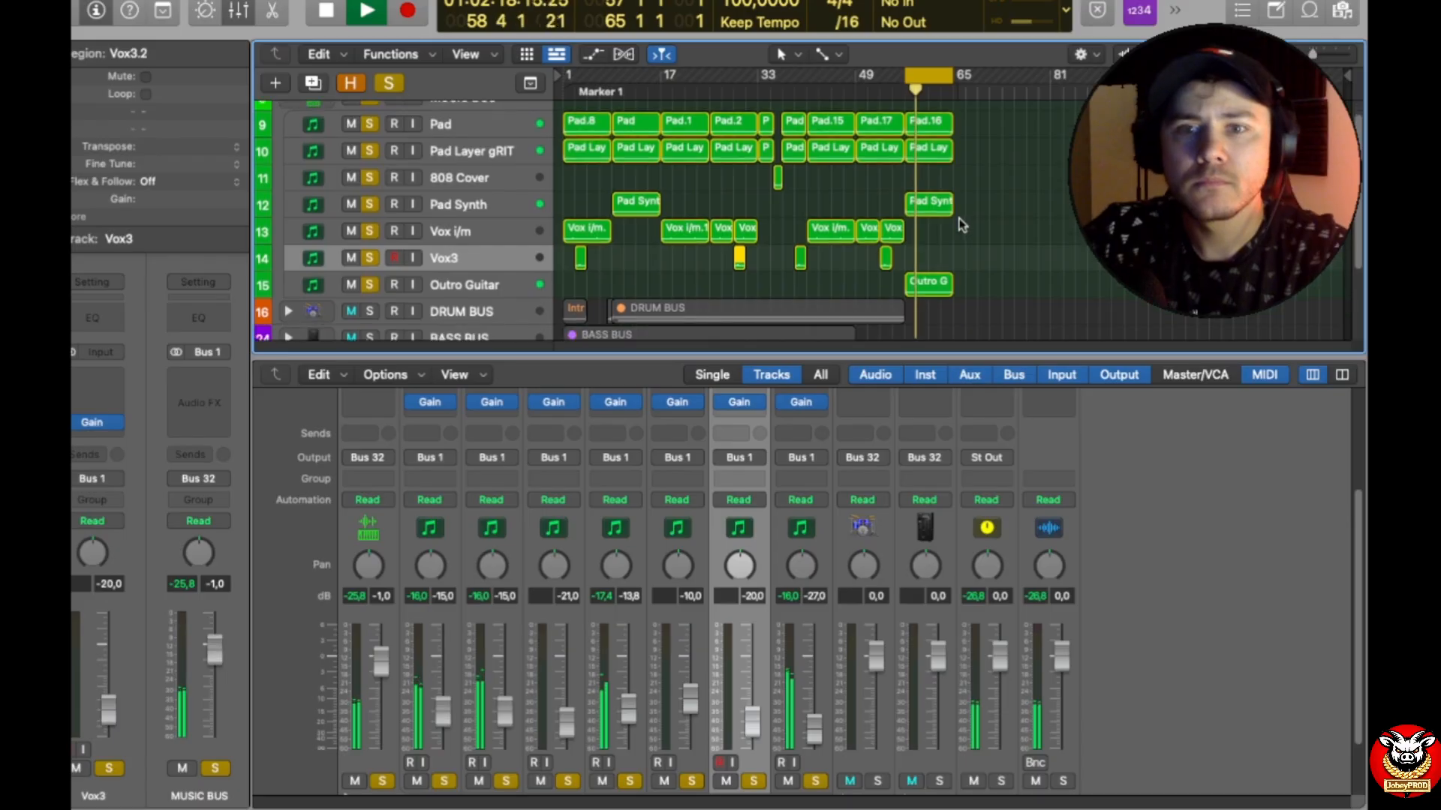
Step: Raise the Outro Guitar fader to -5.8 dB and the Pad Synth fader to -13.4 dB
left_click(479, 285)
left_click_drag(808, 743, 808, 696)
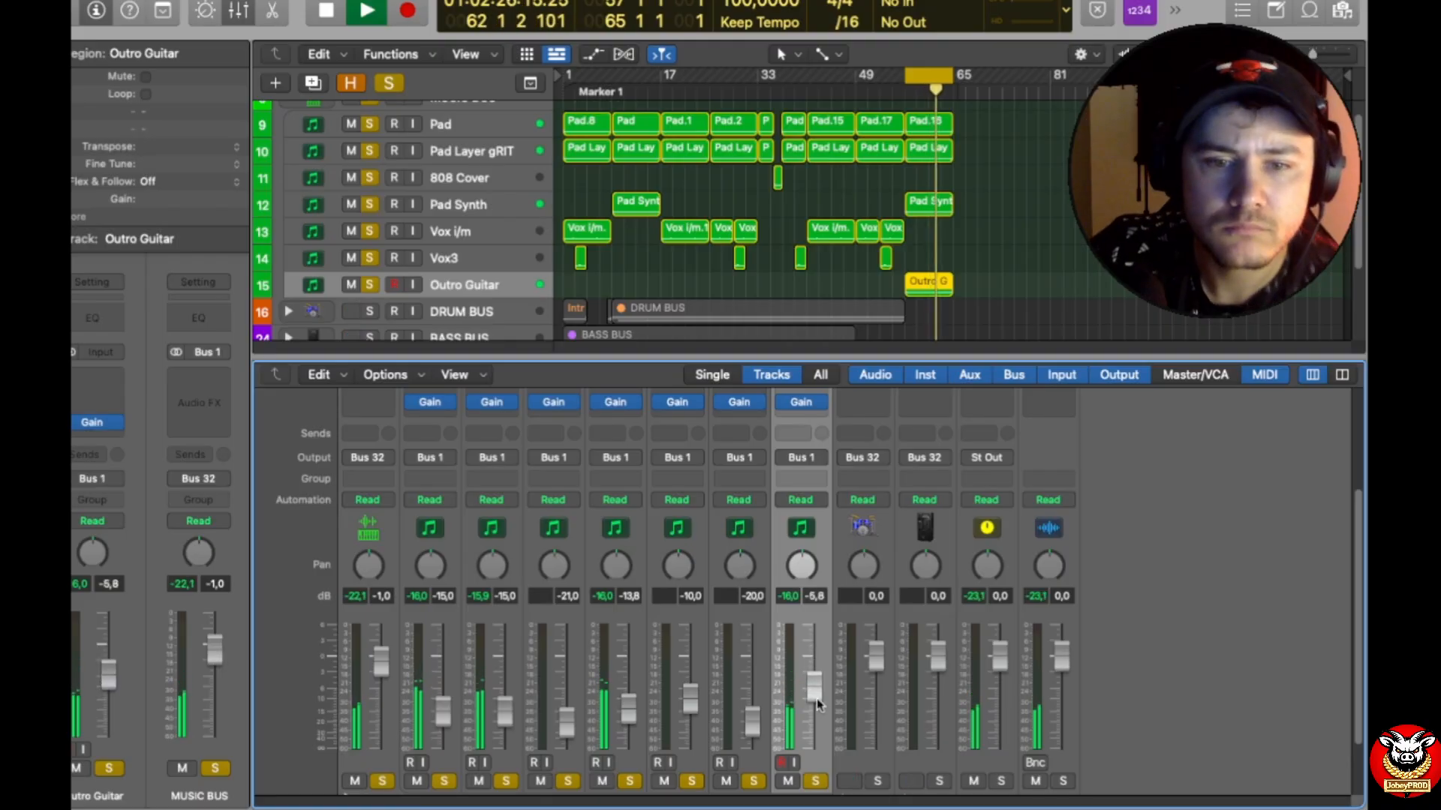
left_click_drag(628, 726, 629, 698)
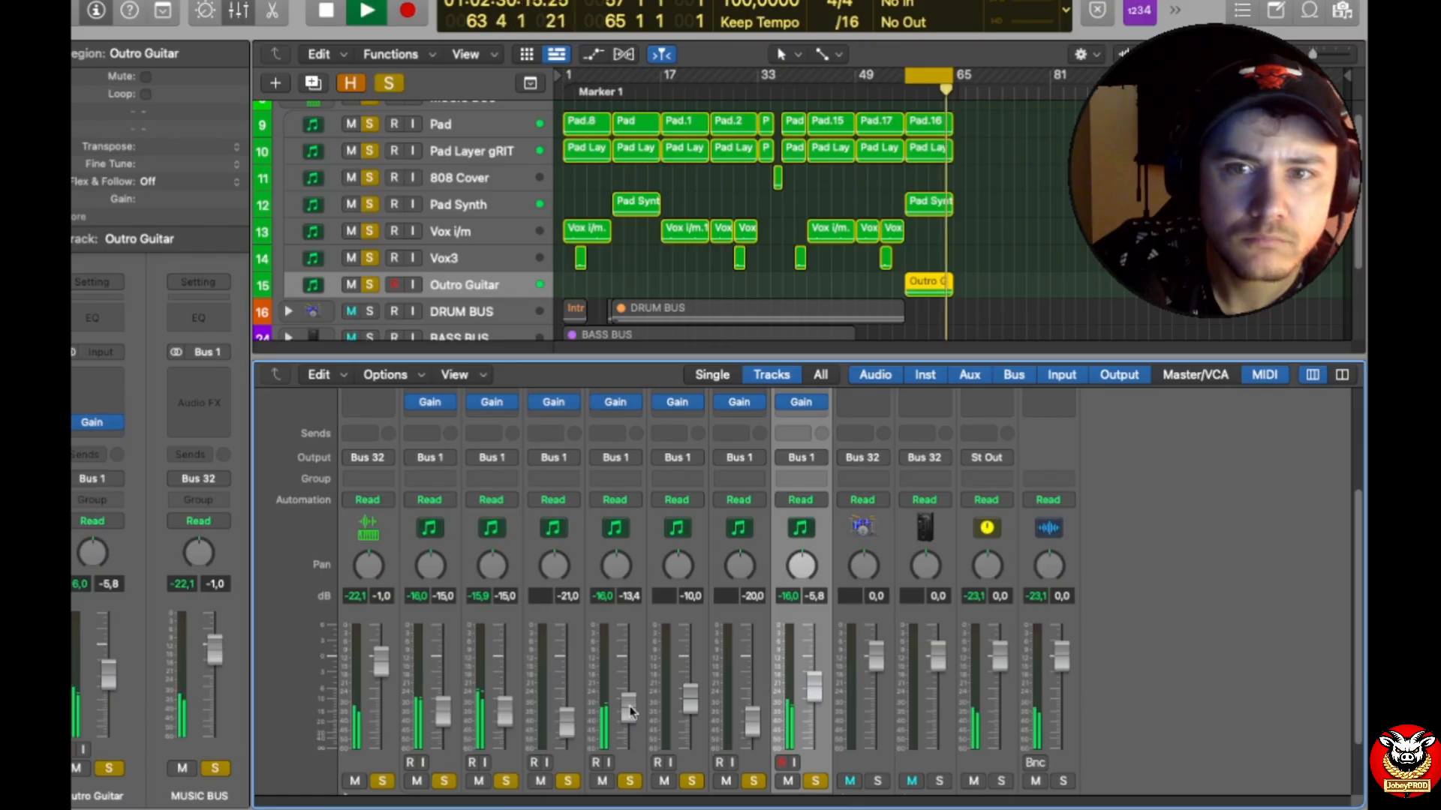
Step: Play the section at bars 9–17 as the new cycle range and clear all track solos
key("space")
left_click_drag(904, 71, 583, 58)
key("space")
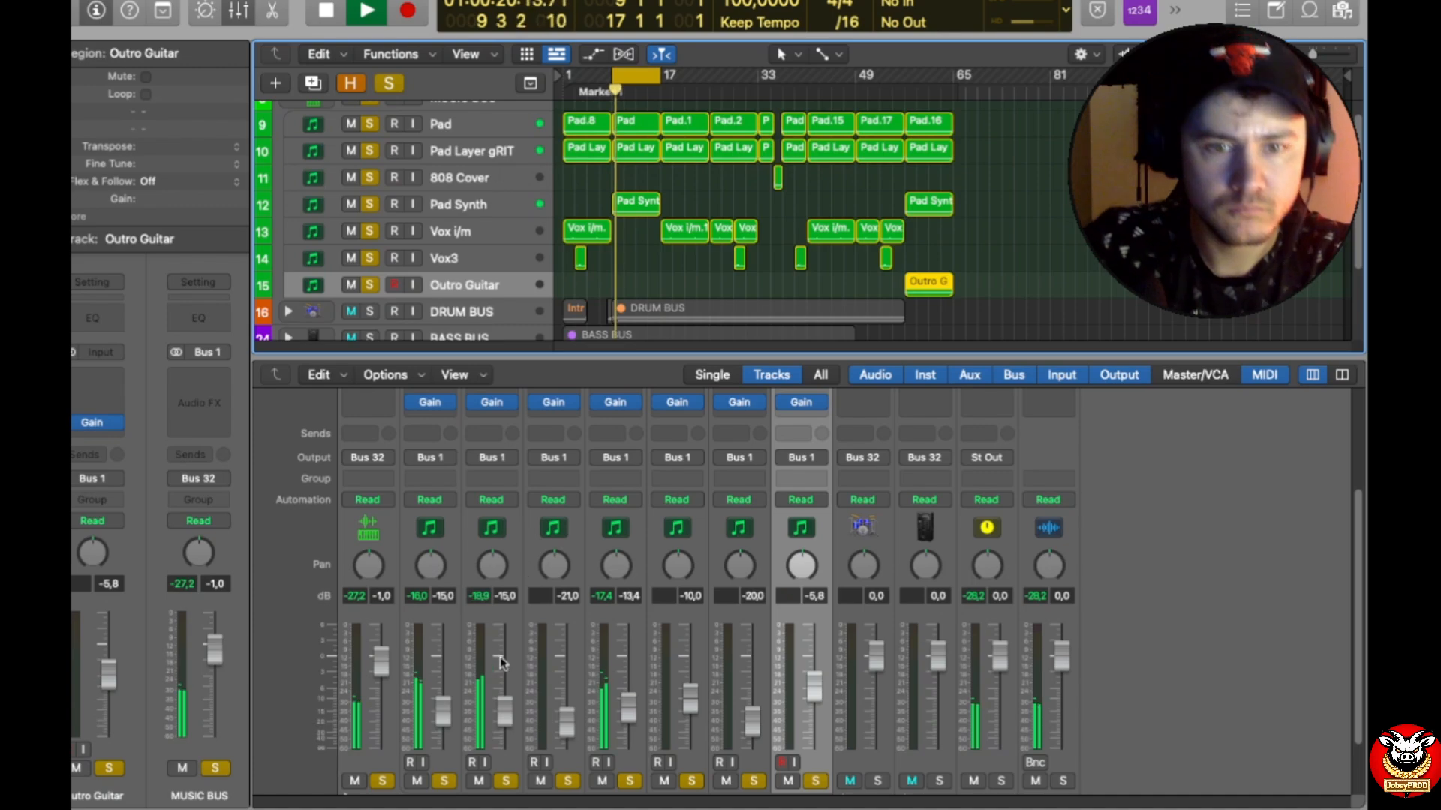
left_click(388, 80)
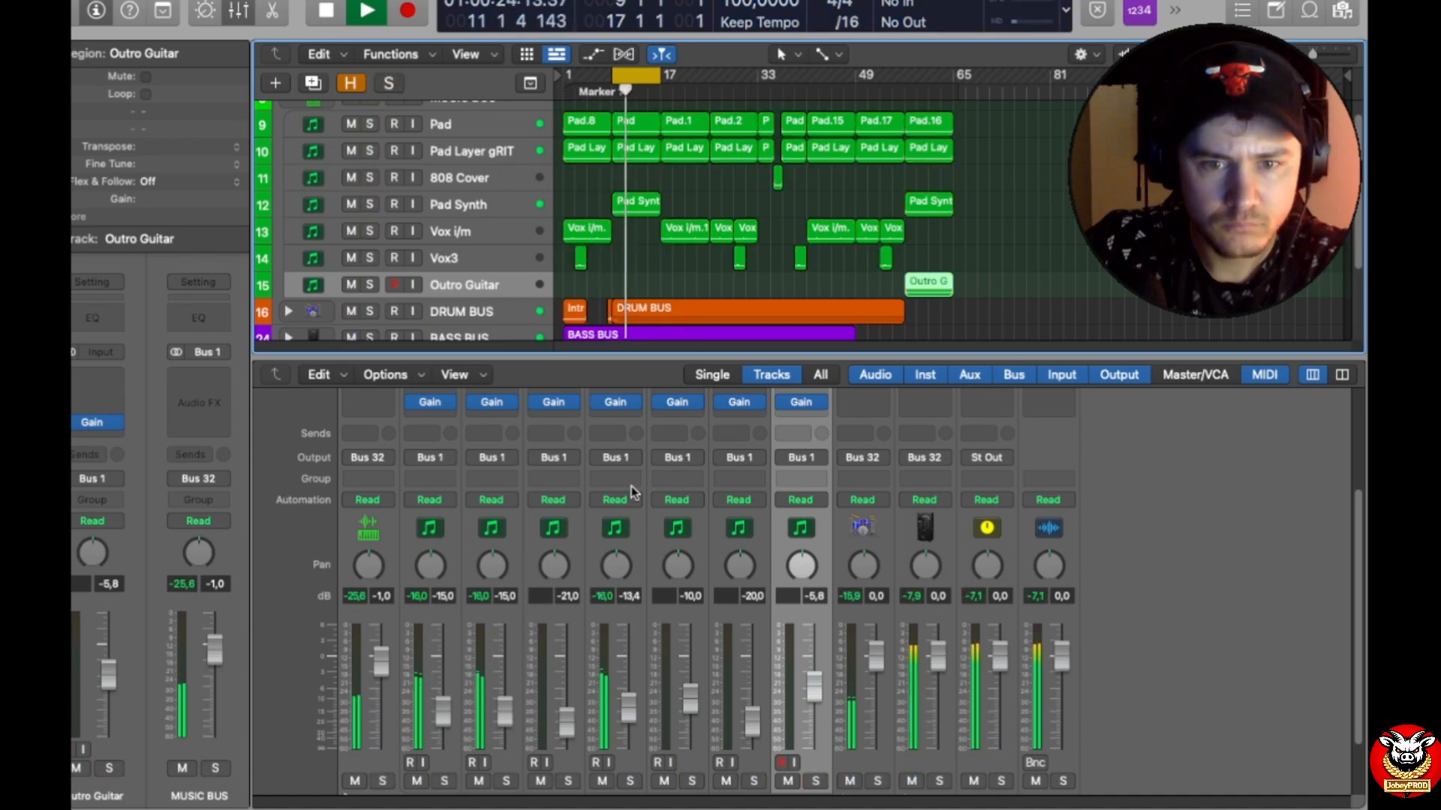
Step: Solo Pad, Pad Layer gRIT and Pad Synth one after another to compare them during playback
left_click(445, 781)
left_click(445, 781)
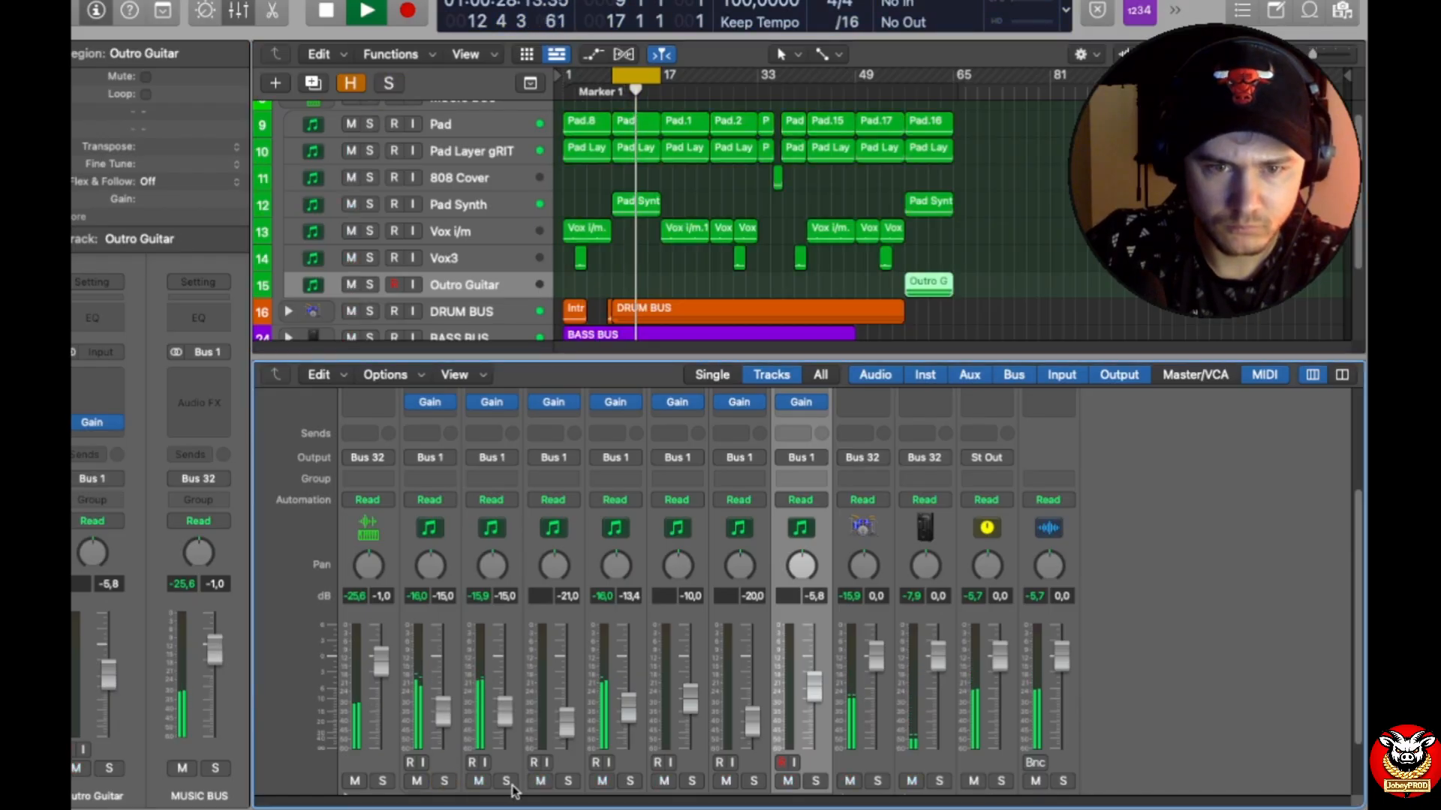
left_click(506, 781)
left_click(506, 781)
left_click(629, 781)
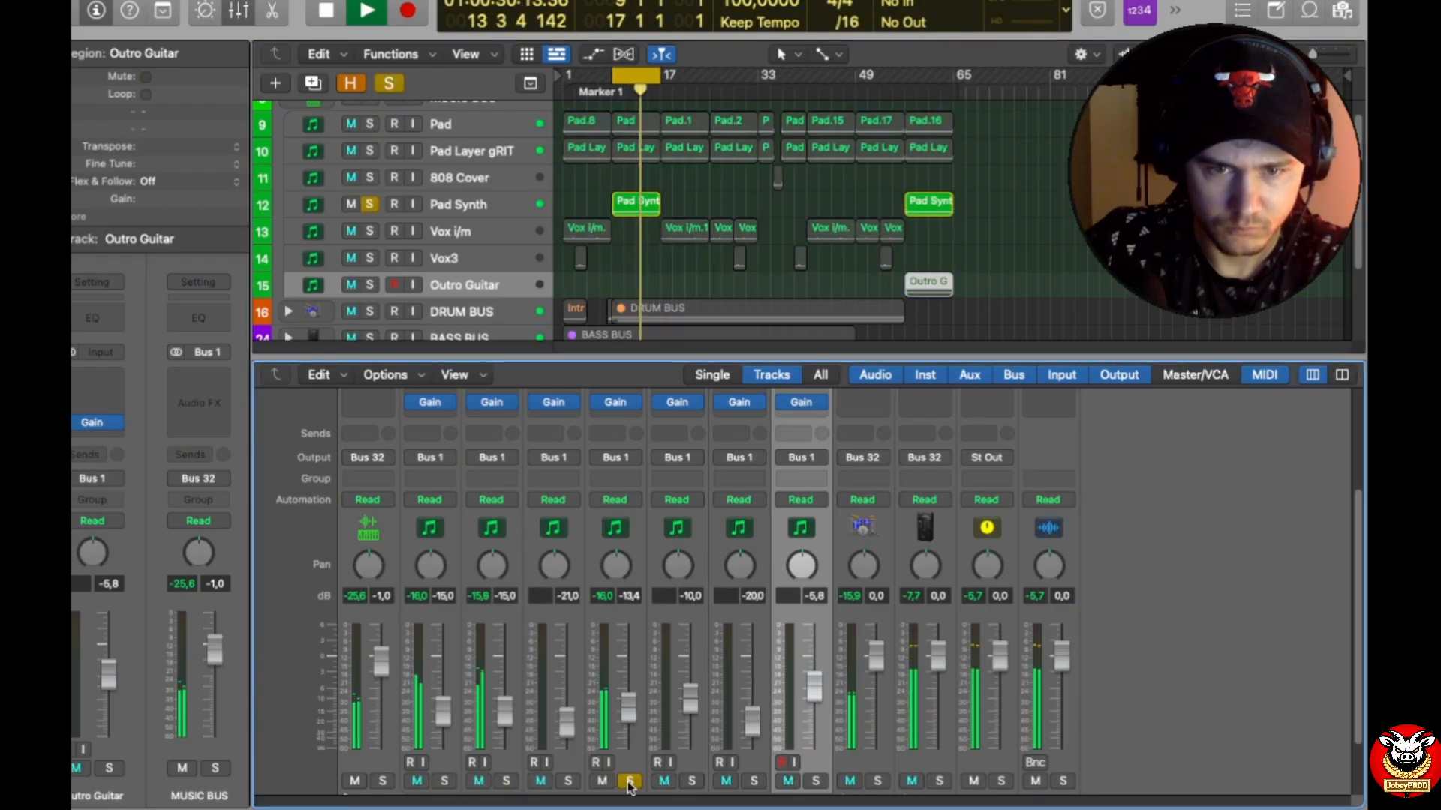
left_click(629, 781)
left_click(602, 781)
Step: Lower the Pad fader to -19.0 dB with the track soloed, and clear all solos
left_click(445, 782)
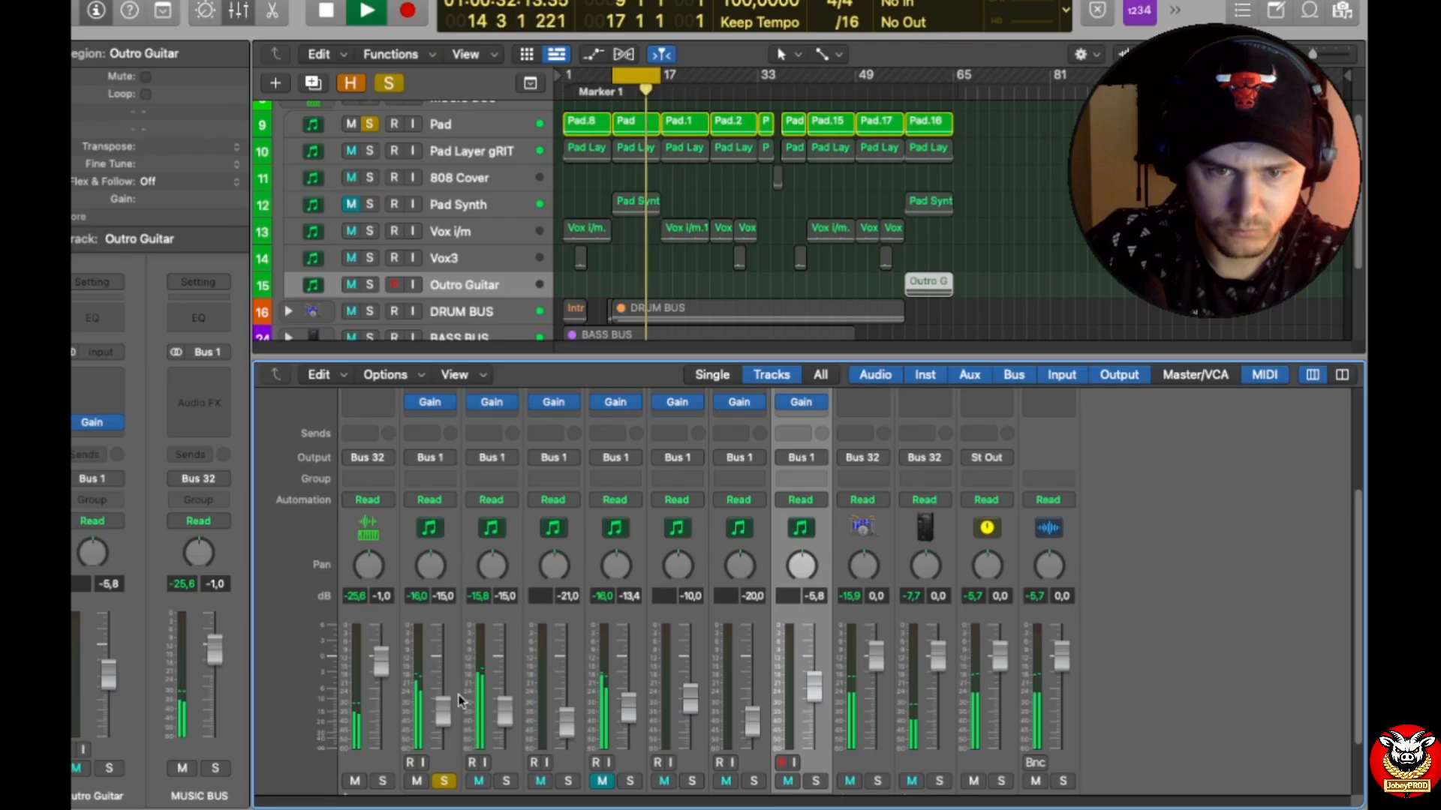
left_click(603, 781)
left_click_drag(442, 712, 445, 745)
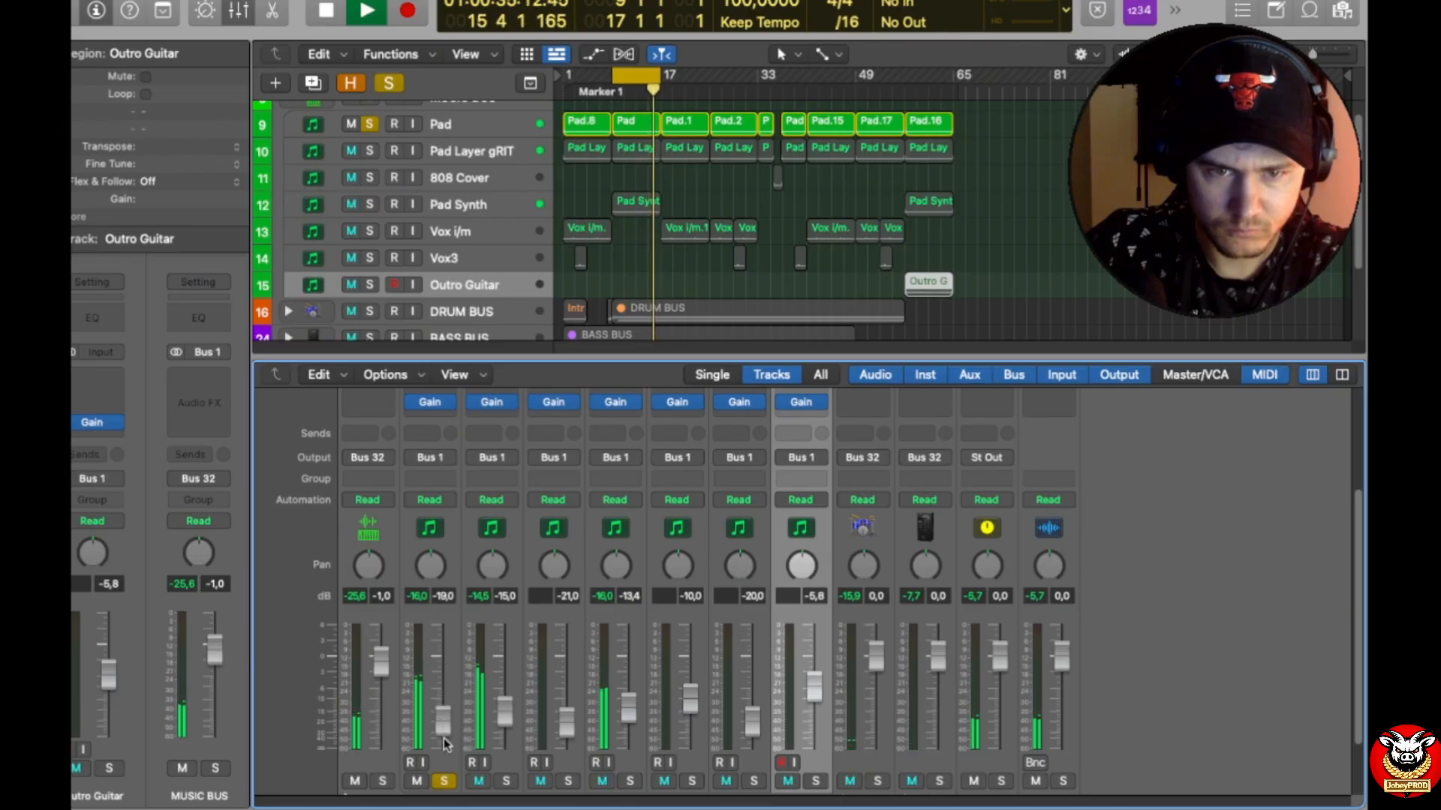
left_click(390, 84)
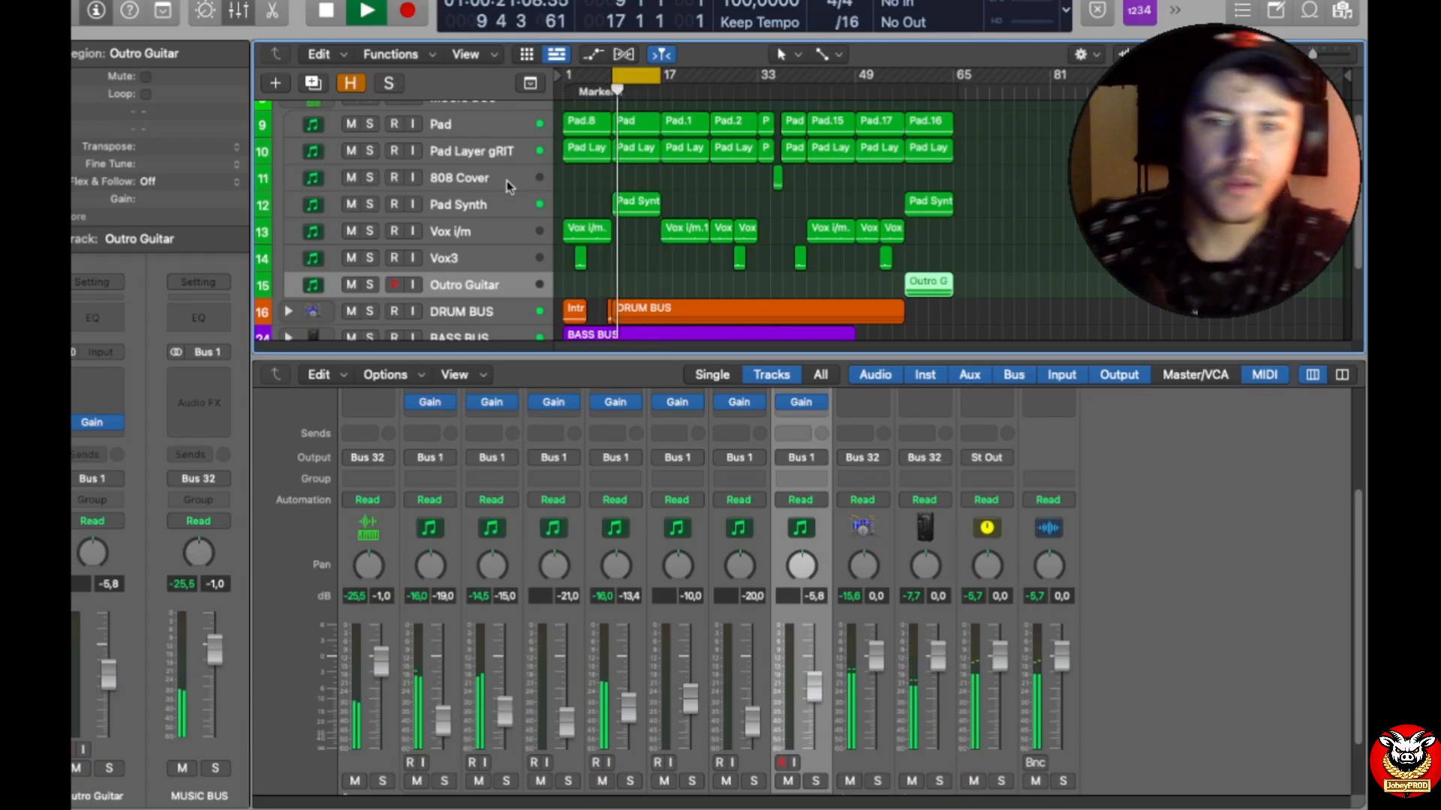
Step: Compare the tracks' peak levels with the dB targets noted on the mixer channels during playback
scroll(703, 660, "down", 1)
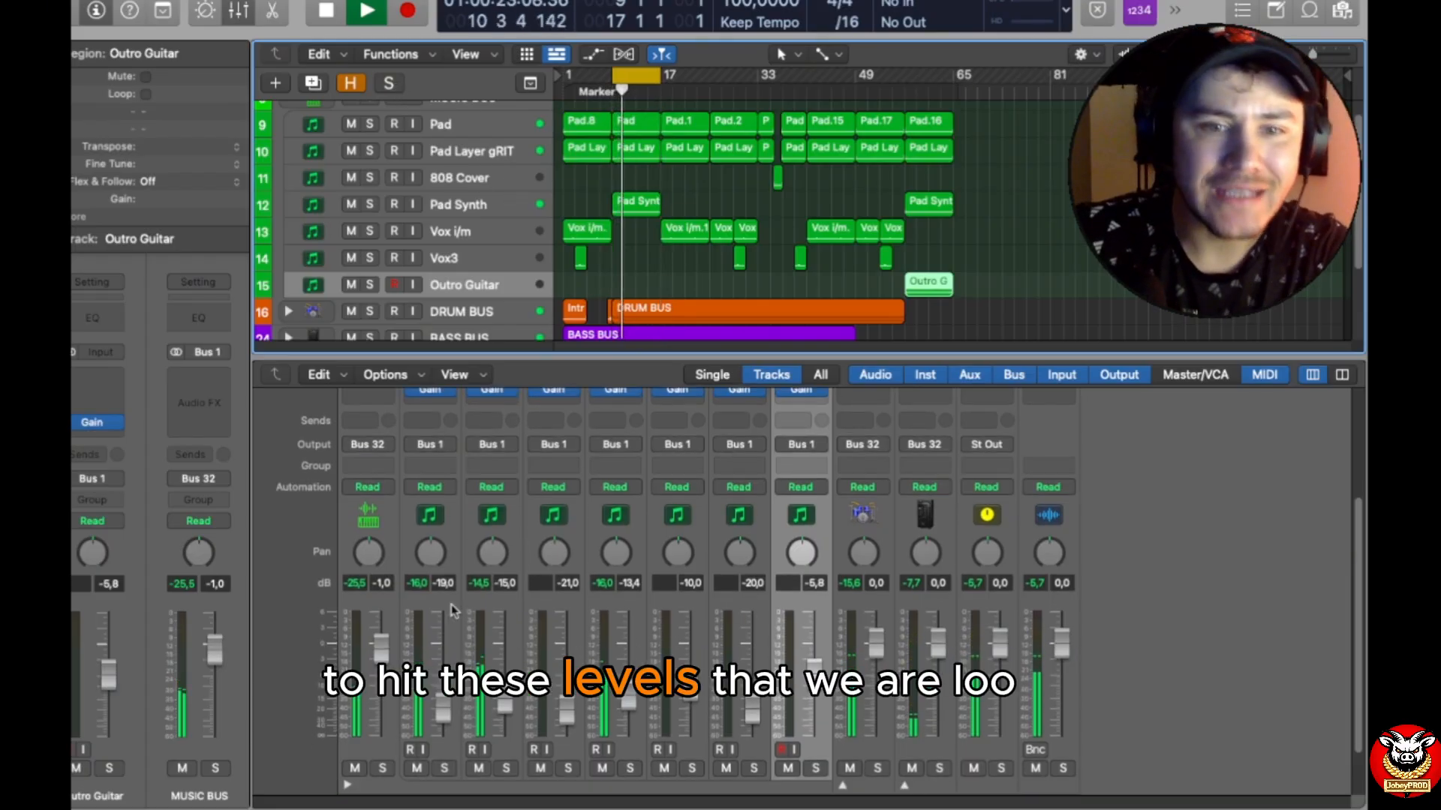
scroll(487, 593, "down", 2)
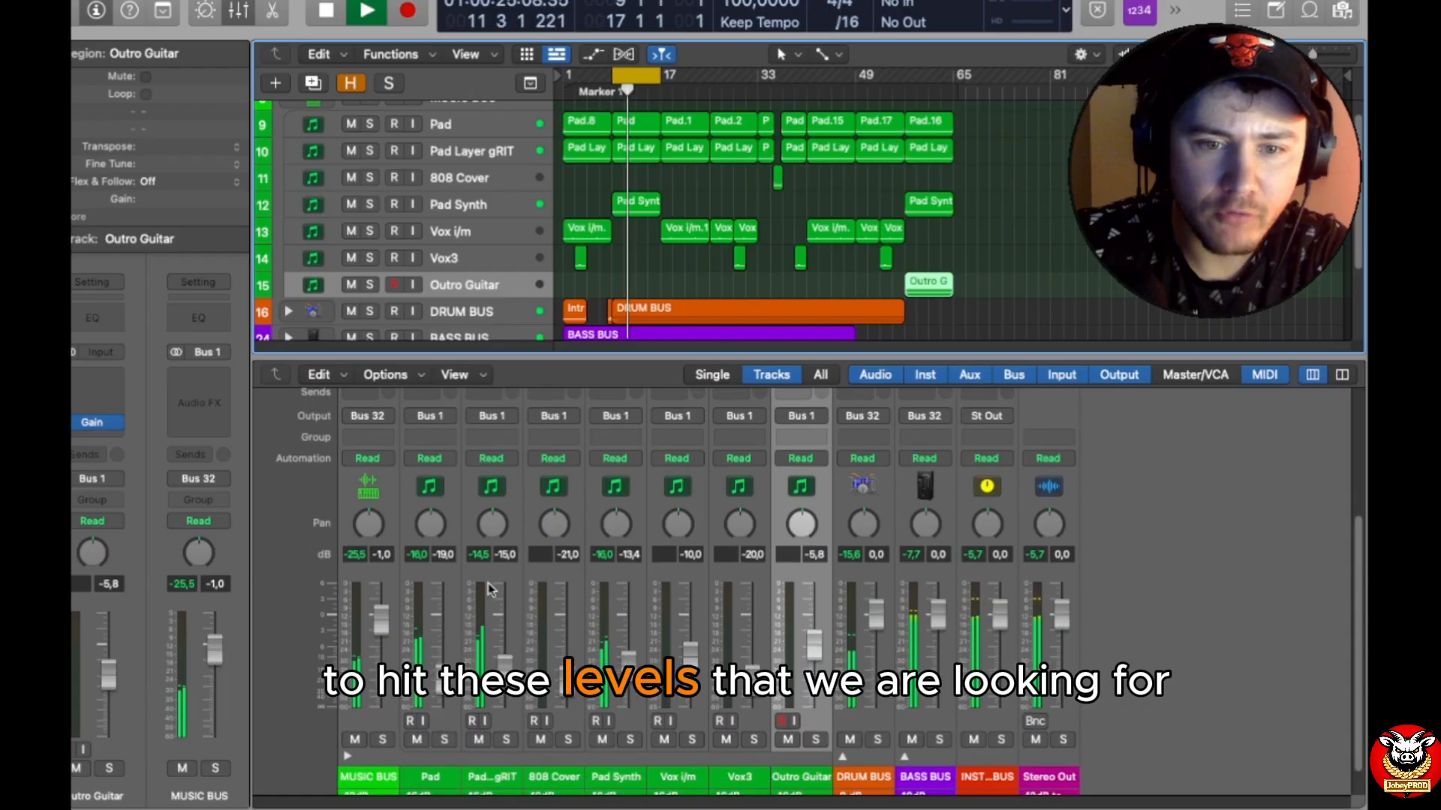
scroll(487, 589, "down", 2)
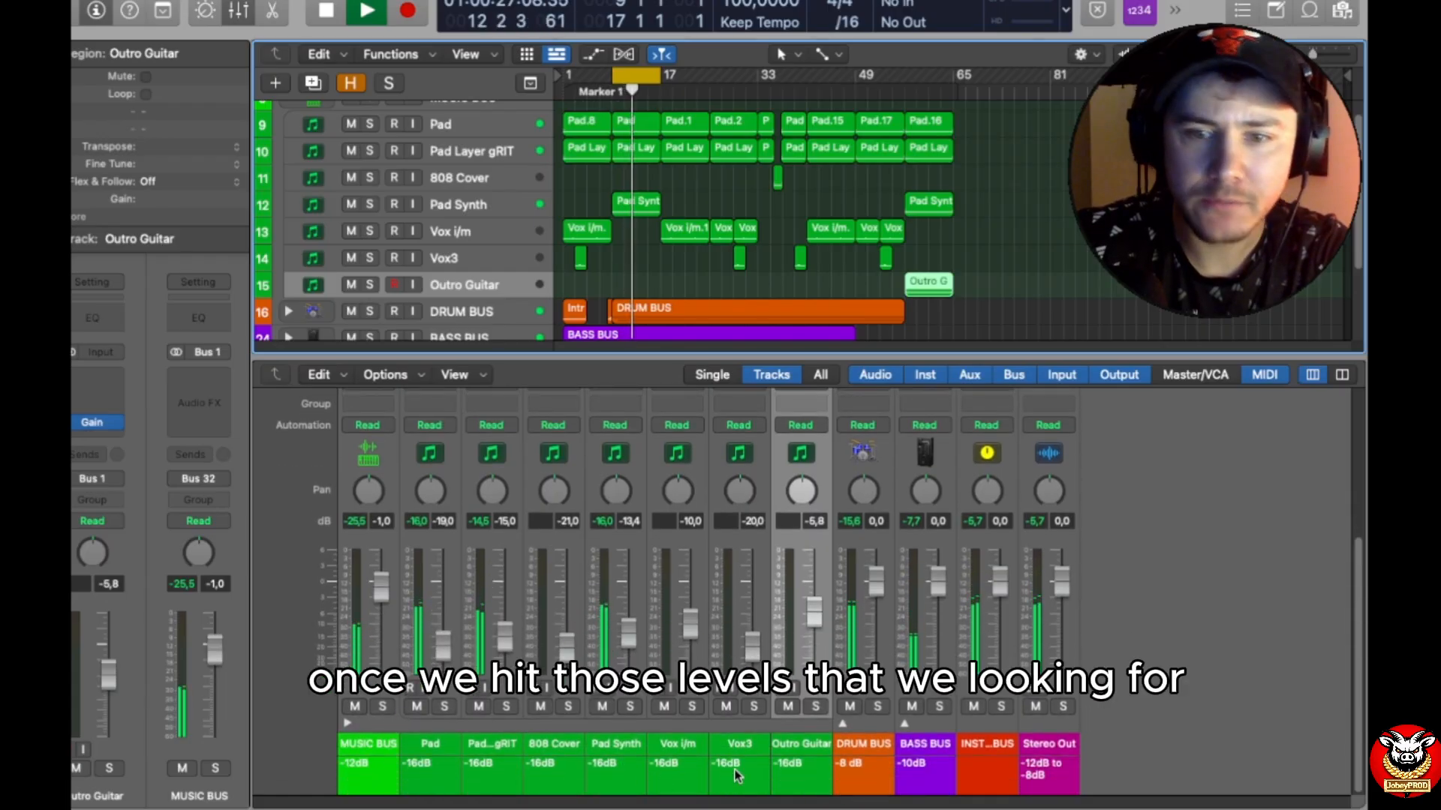
scroll(751, 765, "up", 4)
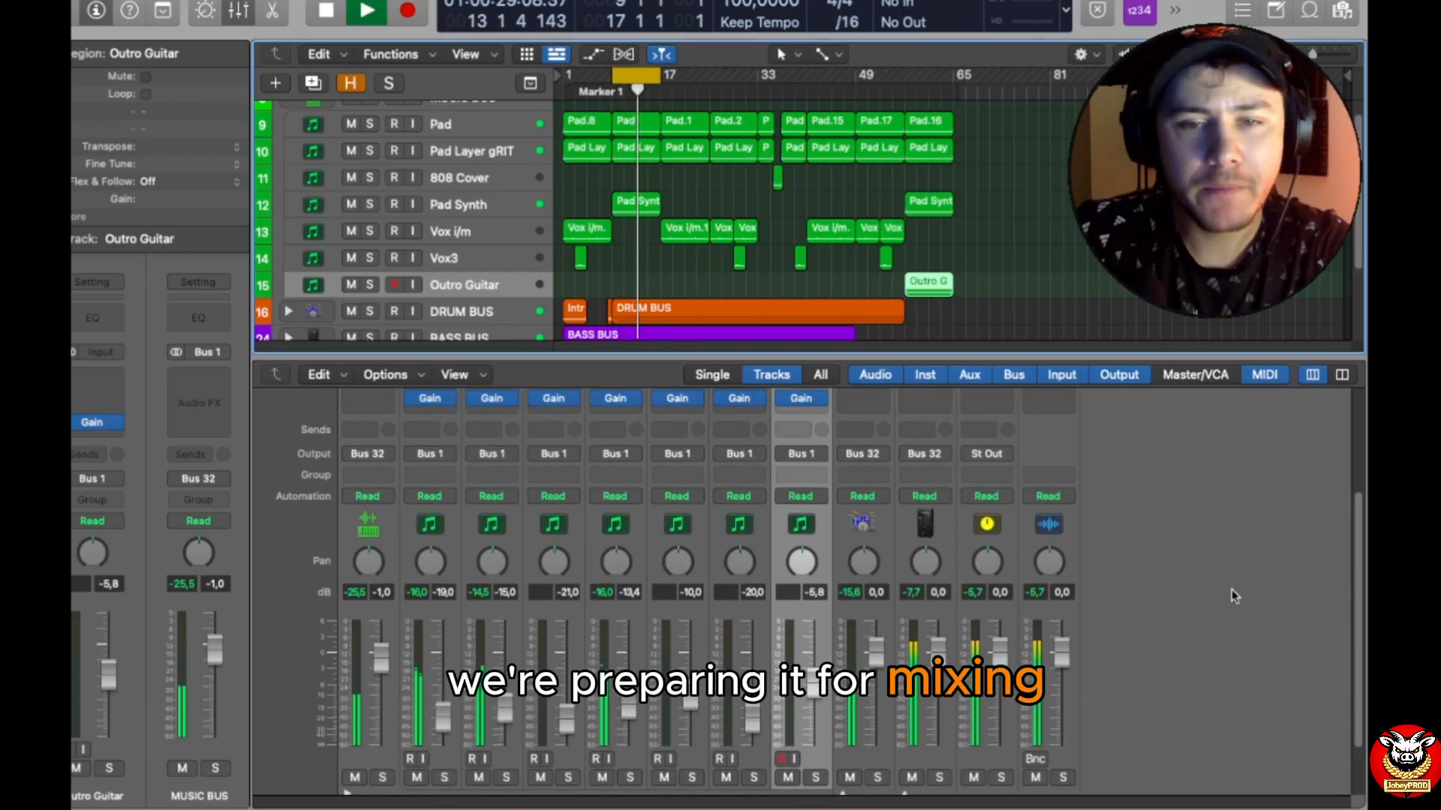
scroll(825, 523, "down", 1)
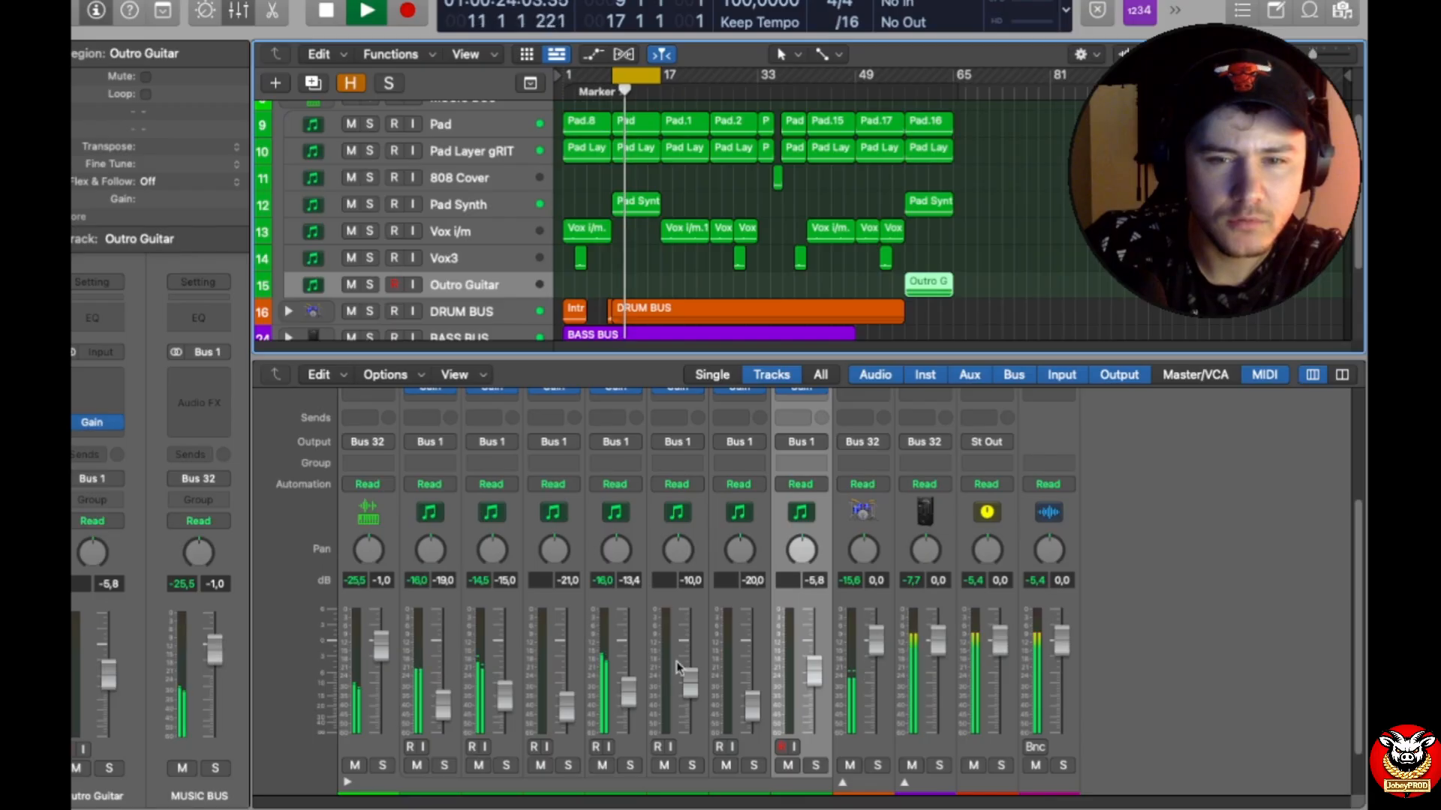
Step: Expand the DRUM BUS track stack to show its individual drum tracks
scroll(647, 304, "down", 1)
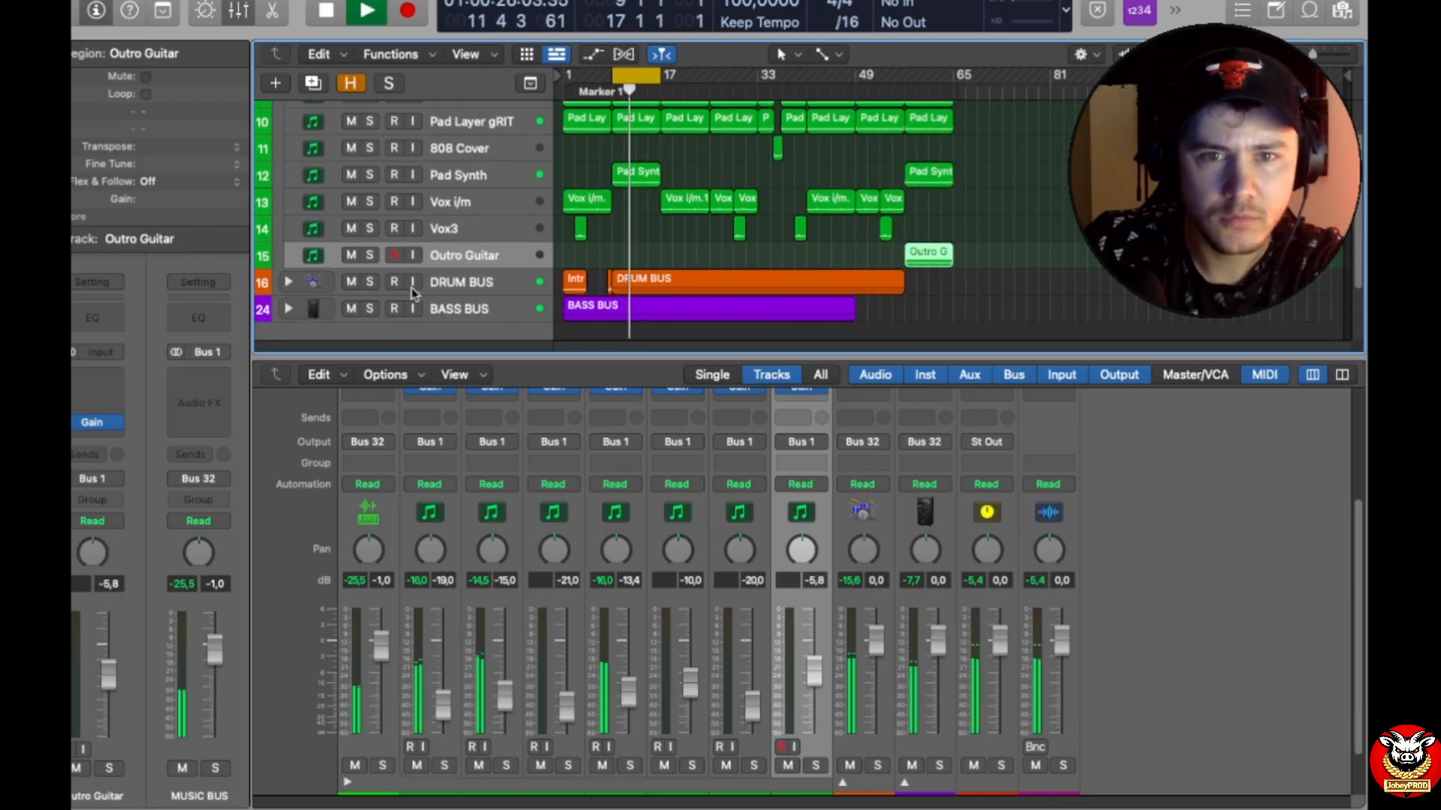
left_click(288, 282)
scroll(609, 252, "down", 3)
scroll(609, 253, "down", 2)
scroll(609, 255, "up", 6)
scroll(609, 257, "down", 7)
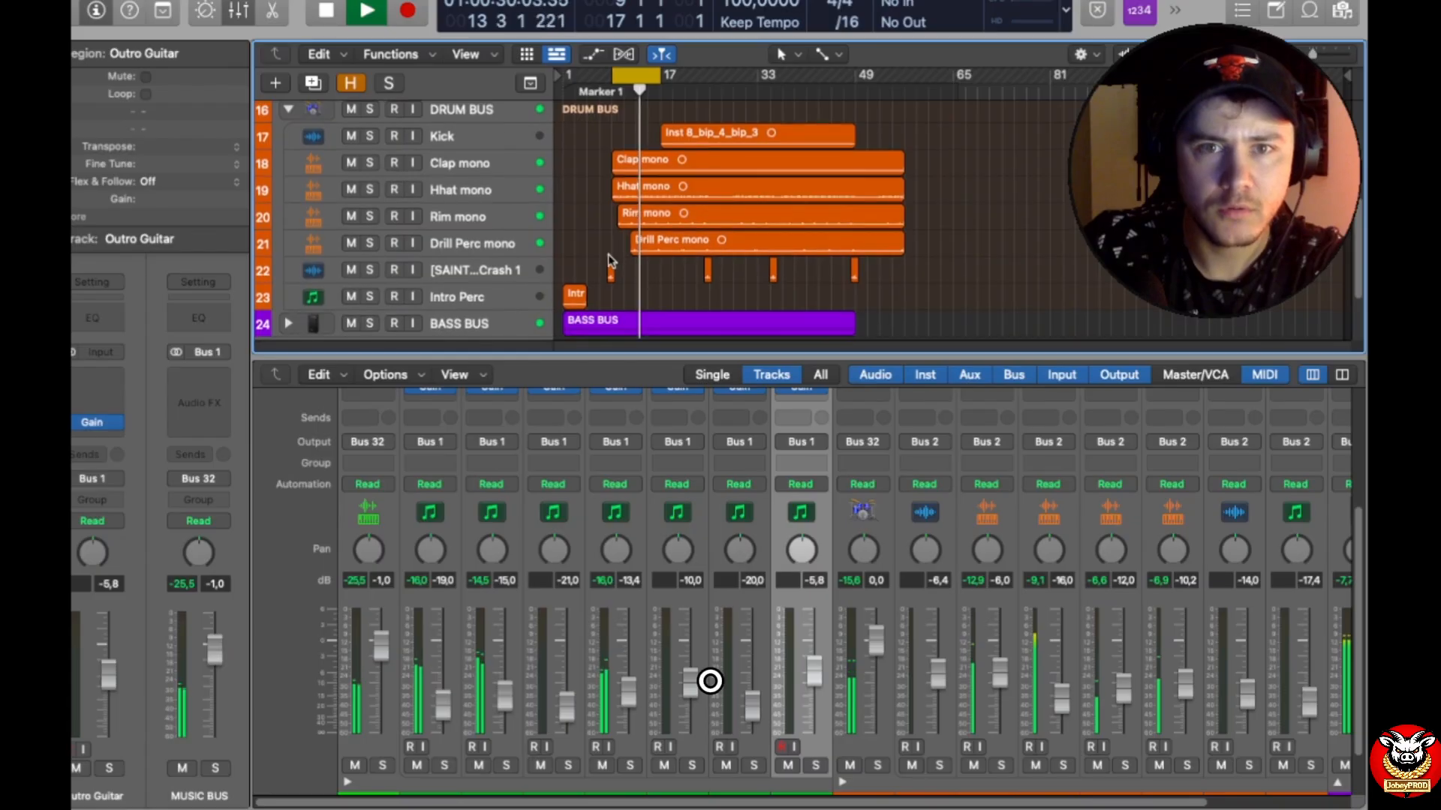
Step: Collapse the MUSIC BUS stack in the mixer, and play the cycled section with the DRUM BUS soloed
key("space")
scroll(324, 709, "down", 2)
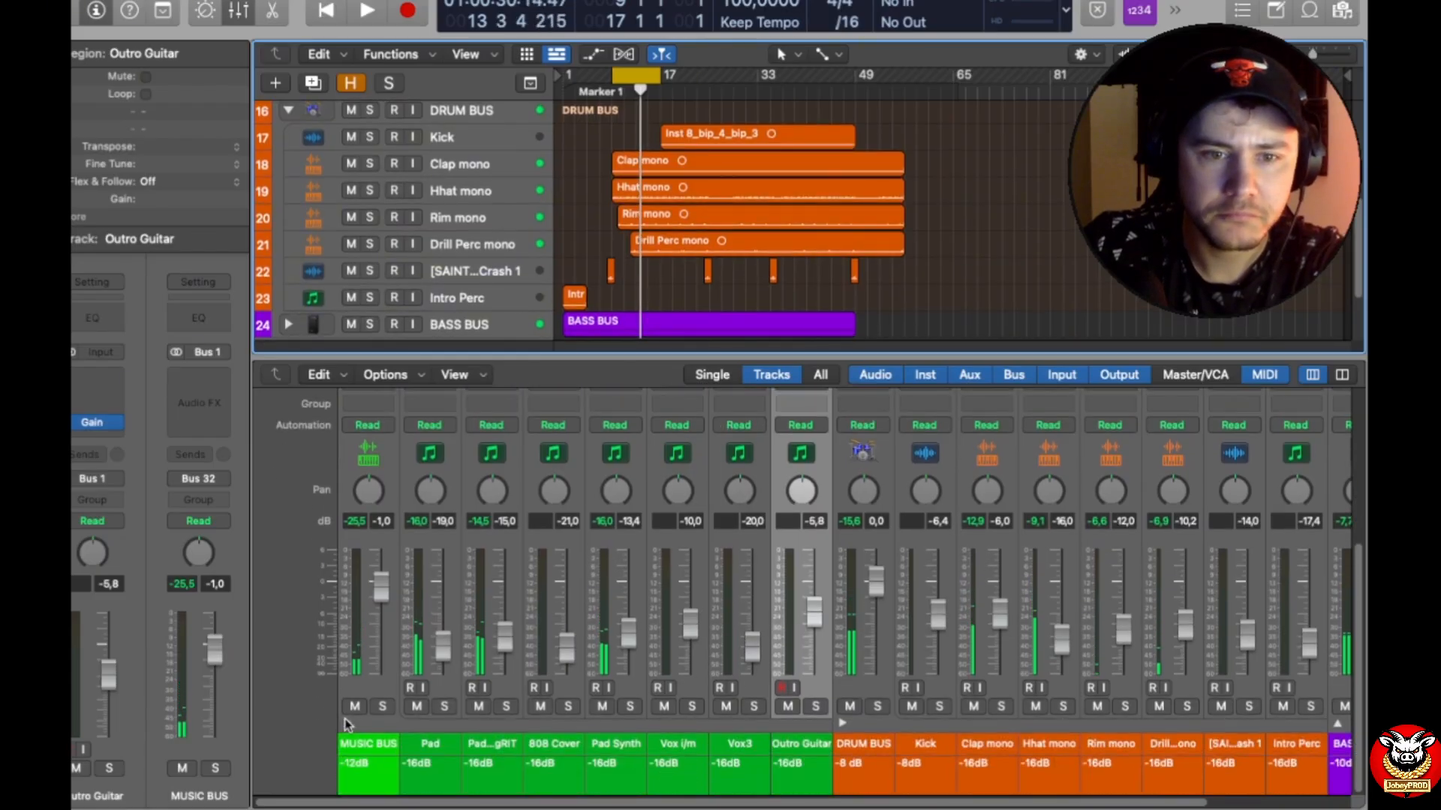
left_click(346, 724)
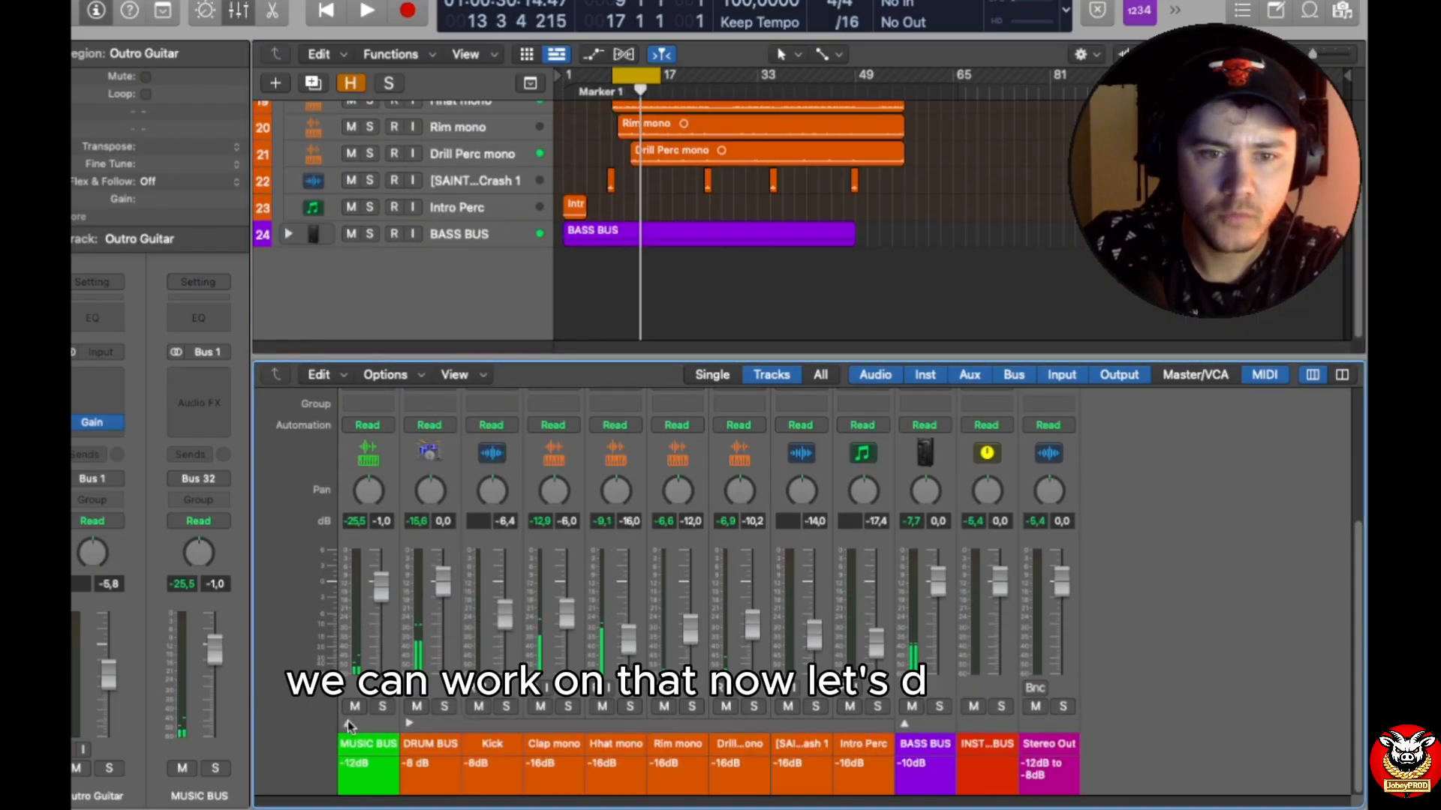
left_click(444, 706)
key("space")
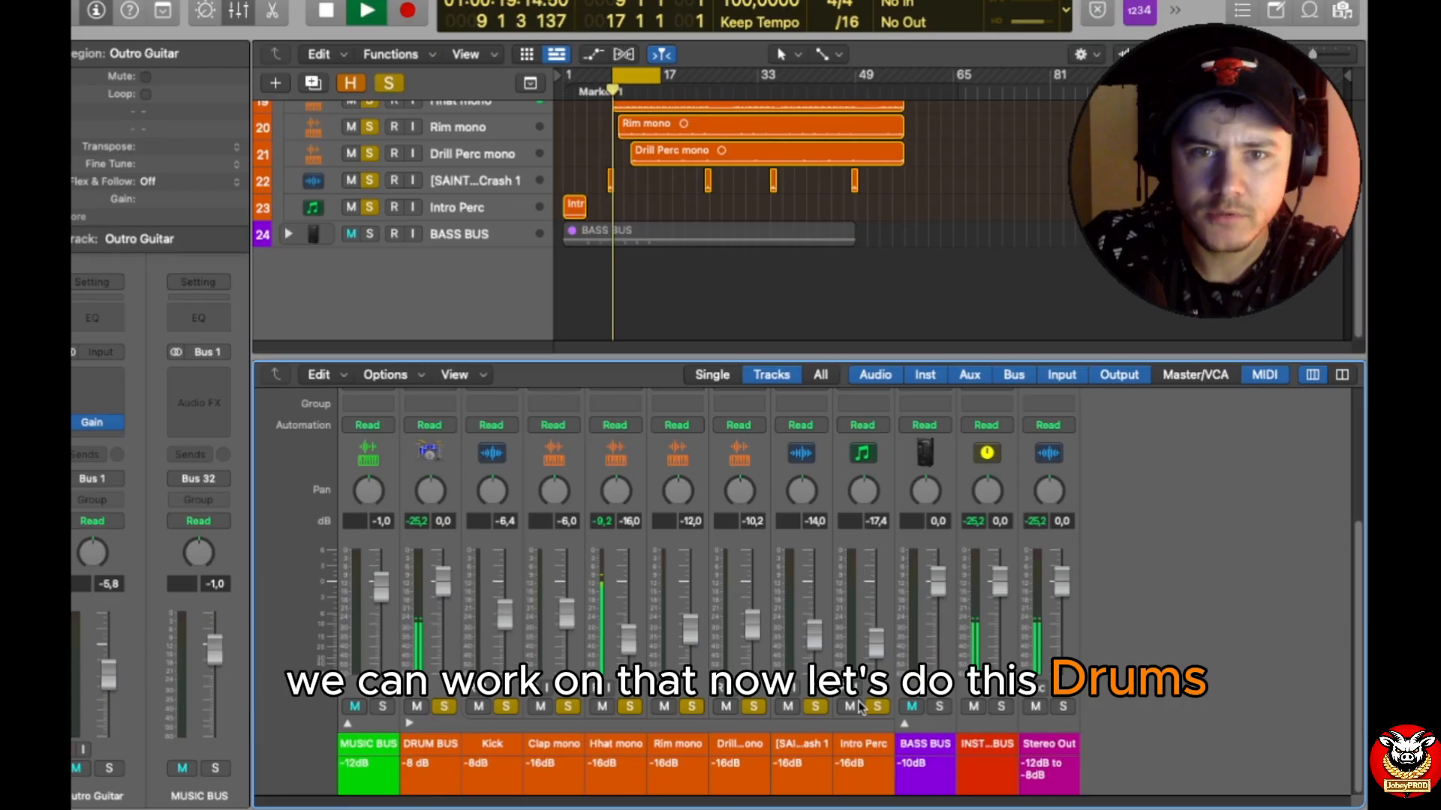
Step: Move the cycle range to bars 17–25 and restart playback there with the drum tracks soloed
key("space")
left_click_drag(639, 78, 686, 78)
key("space")
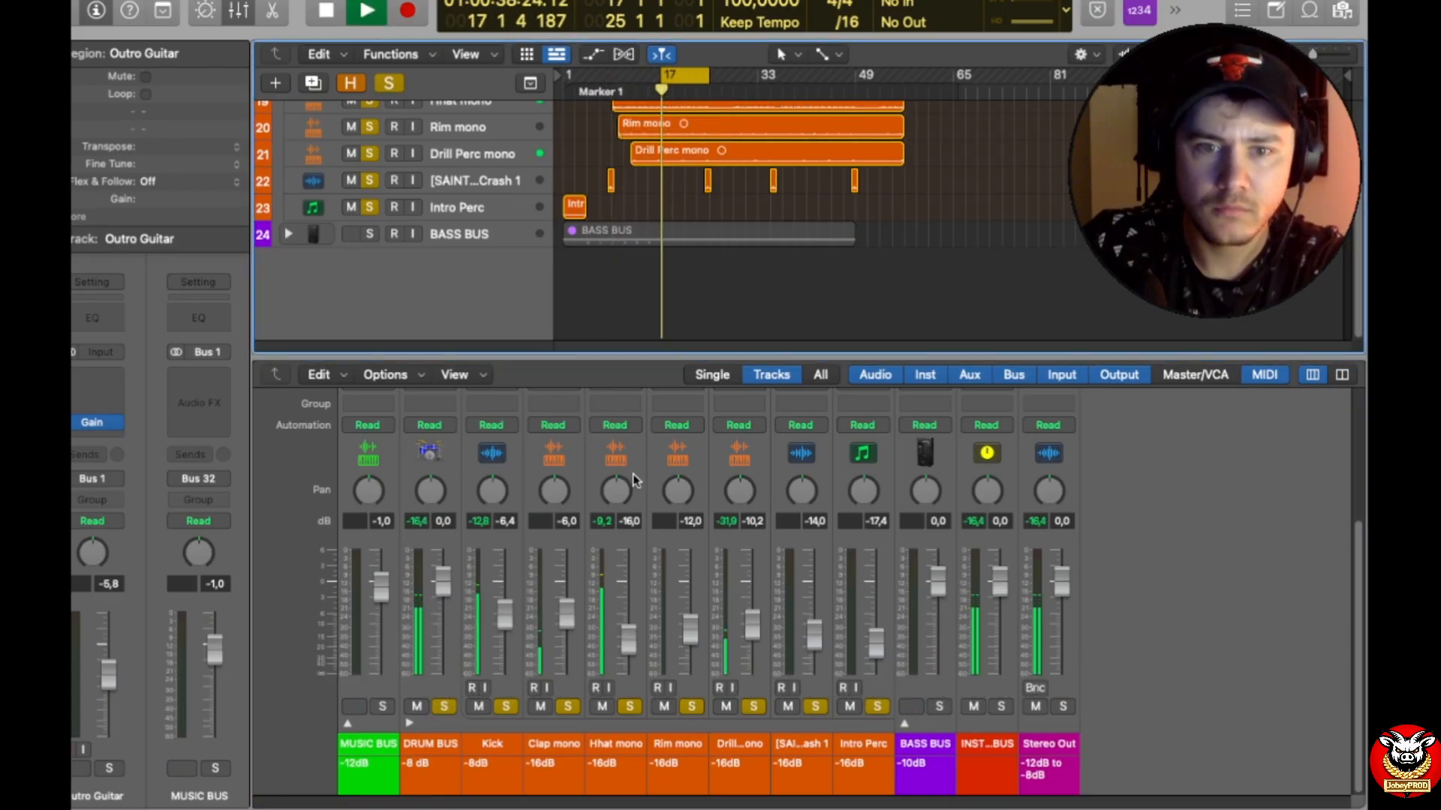
Step: Enlarge the mixer to expose the Audio FX slots, and insert a Gain plug-in on the Kick track
left_click_drag(547, 356, 547, 89)
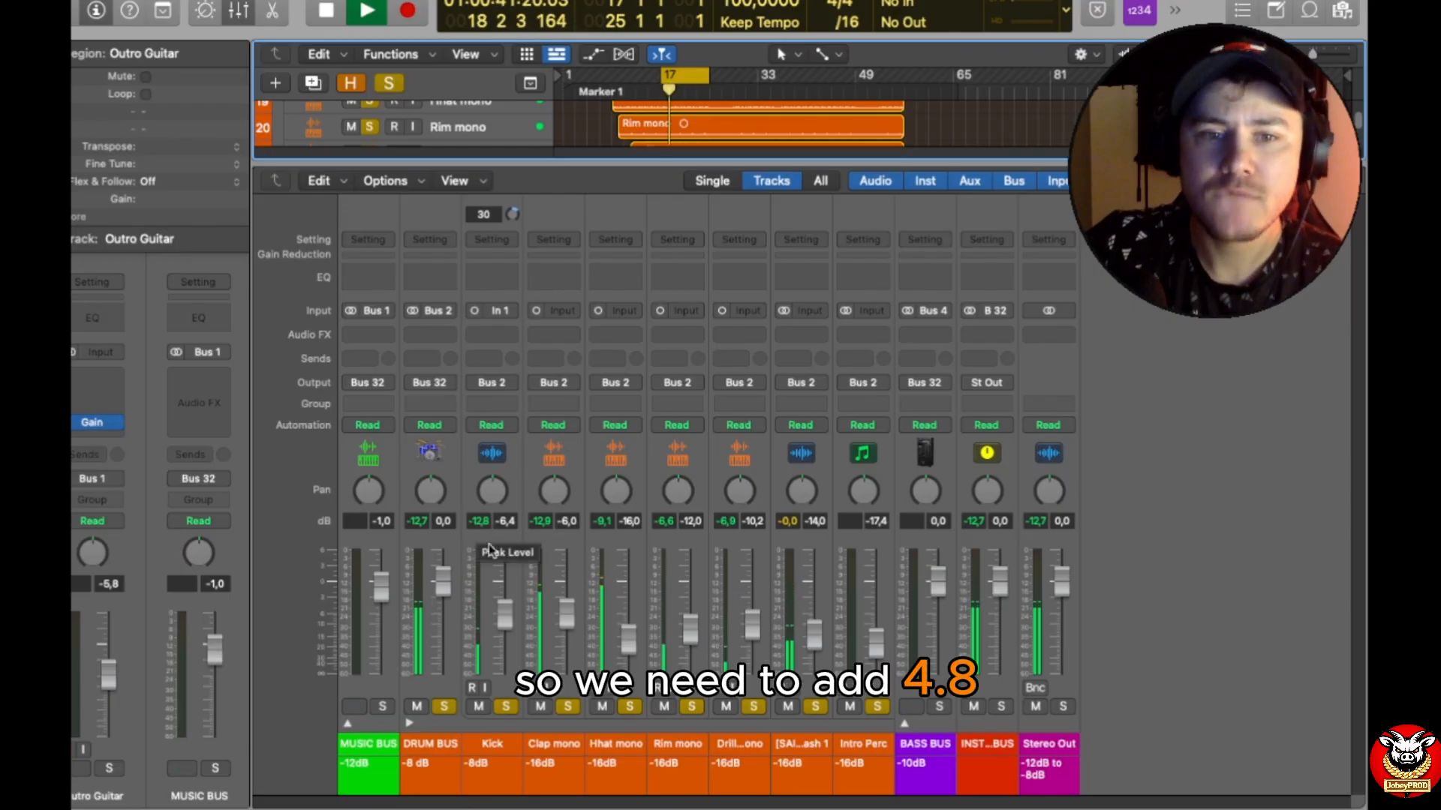
left_click(500, 337)
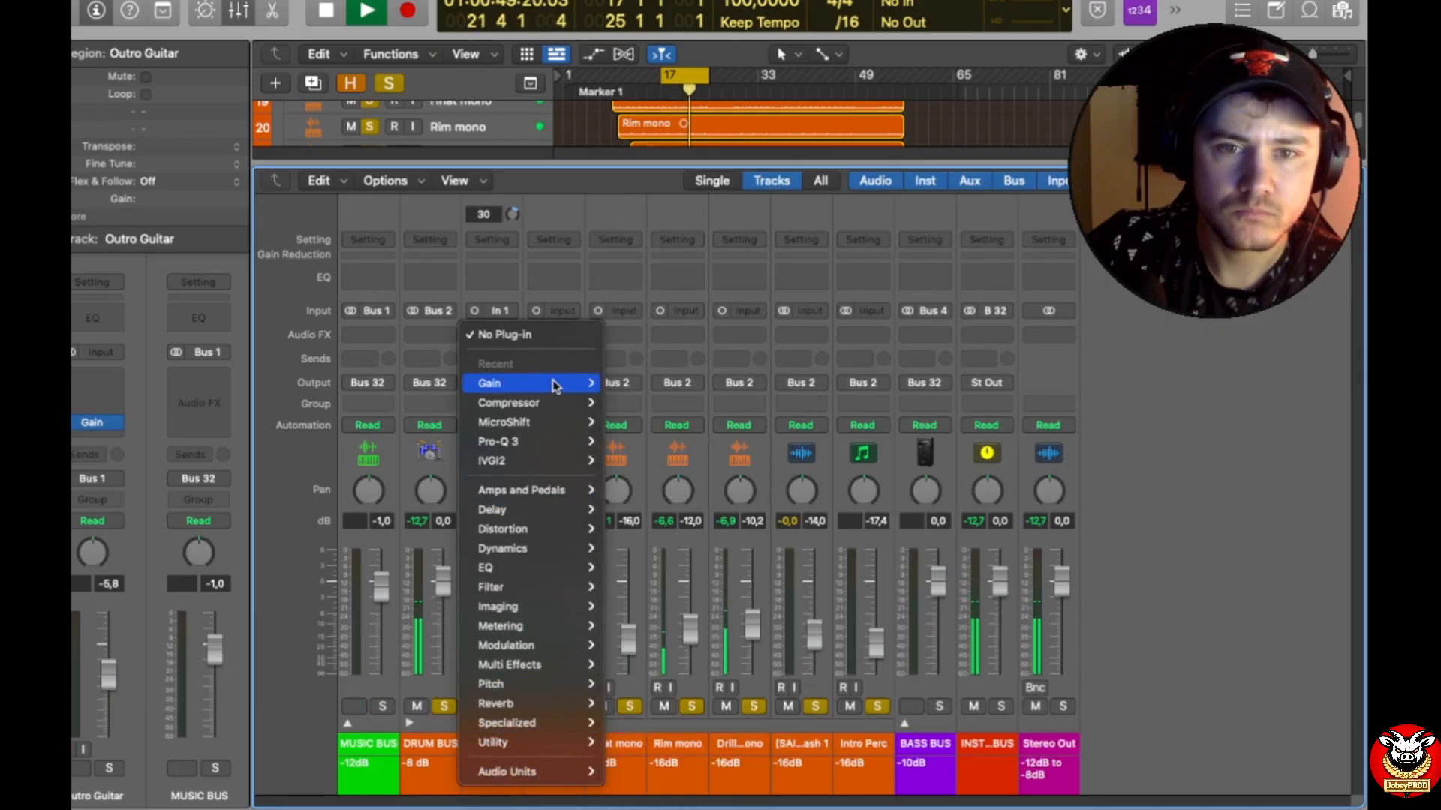
mouse_move(553, 382)
left_click(642, 384)
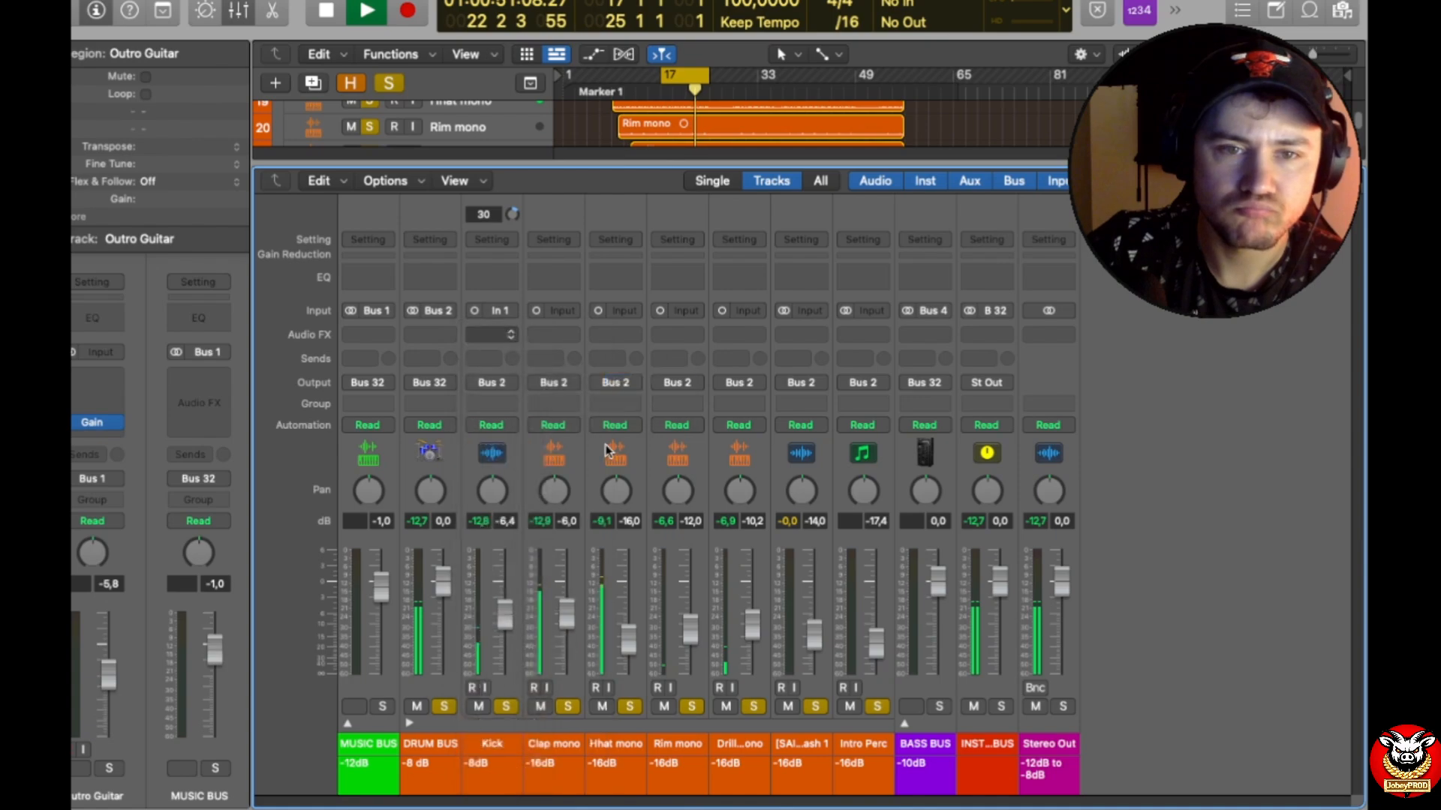
left_click(467, 218)
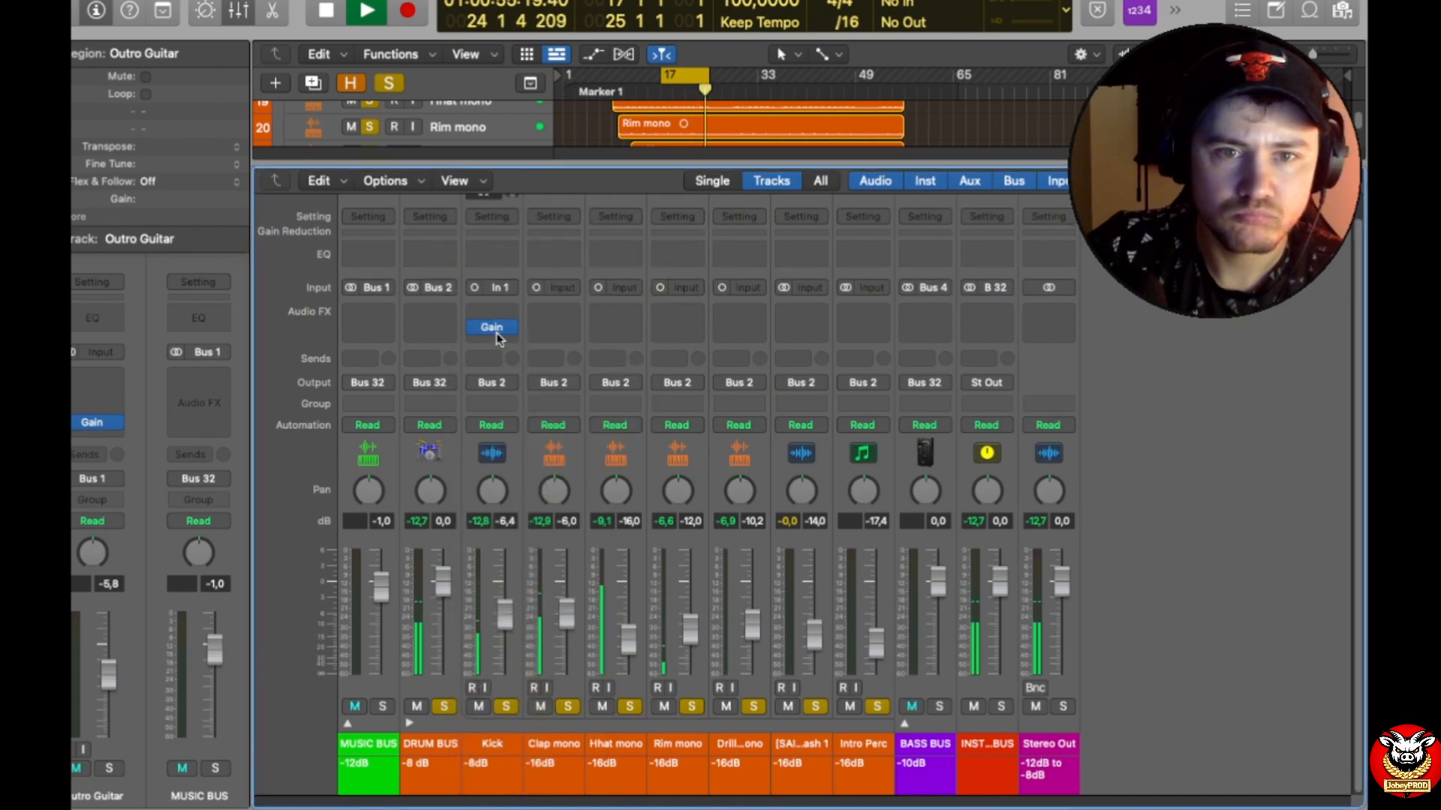
Step: Briefly expand the MUSIC BUS stack to check its tracks, collapse it, and set the Kick's Gain plug-in to +4.8 dB
left_click(350, 724)
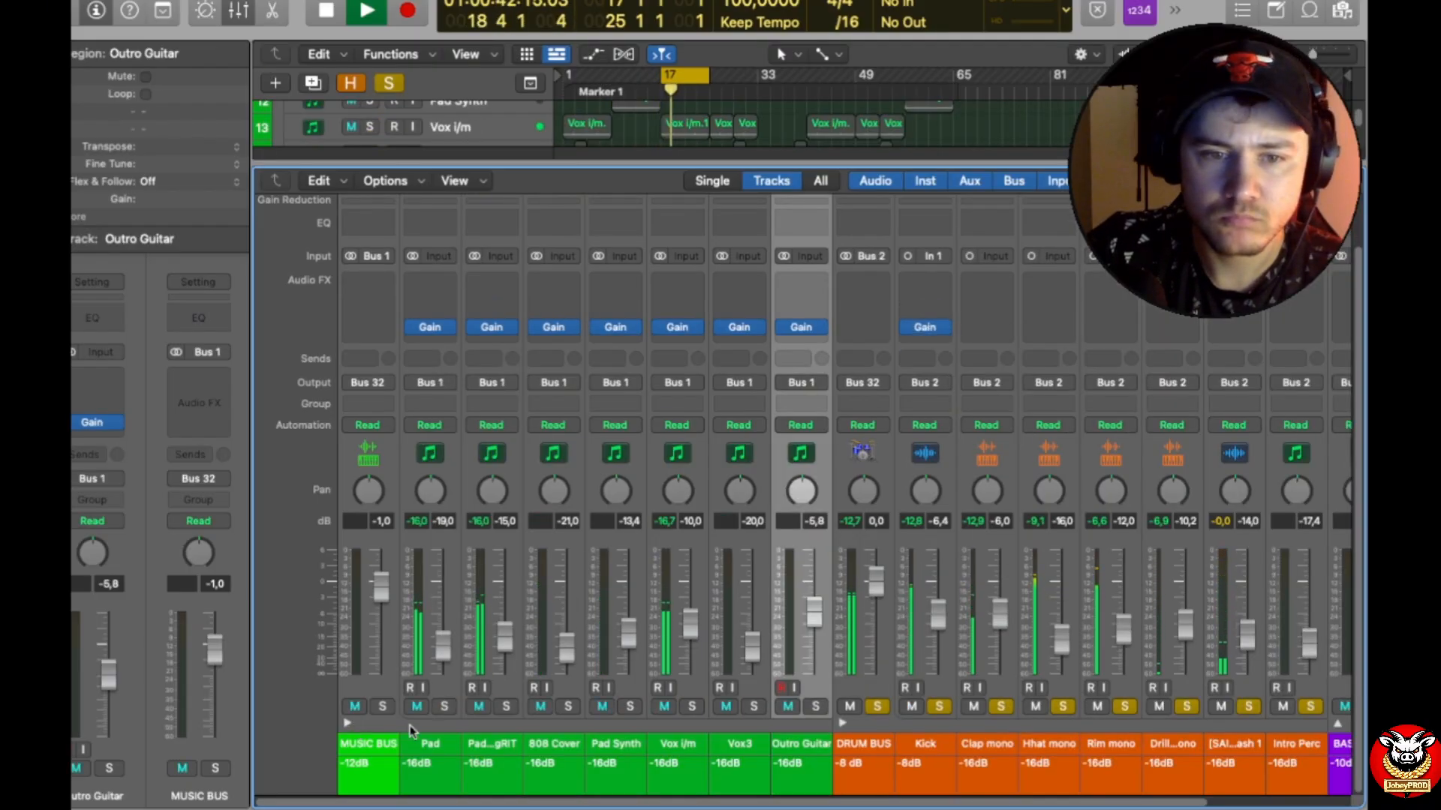
left_click(347, 725)
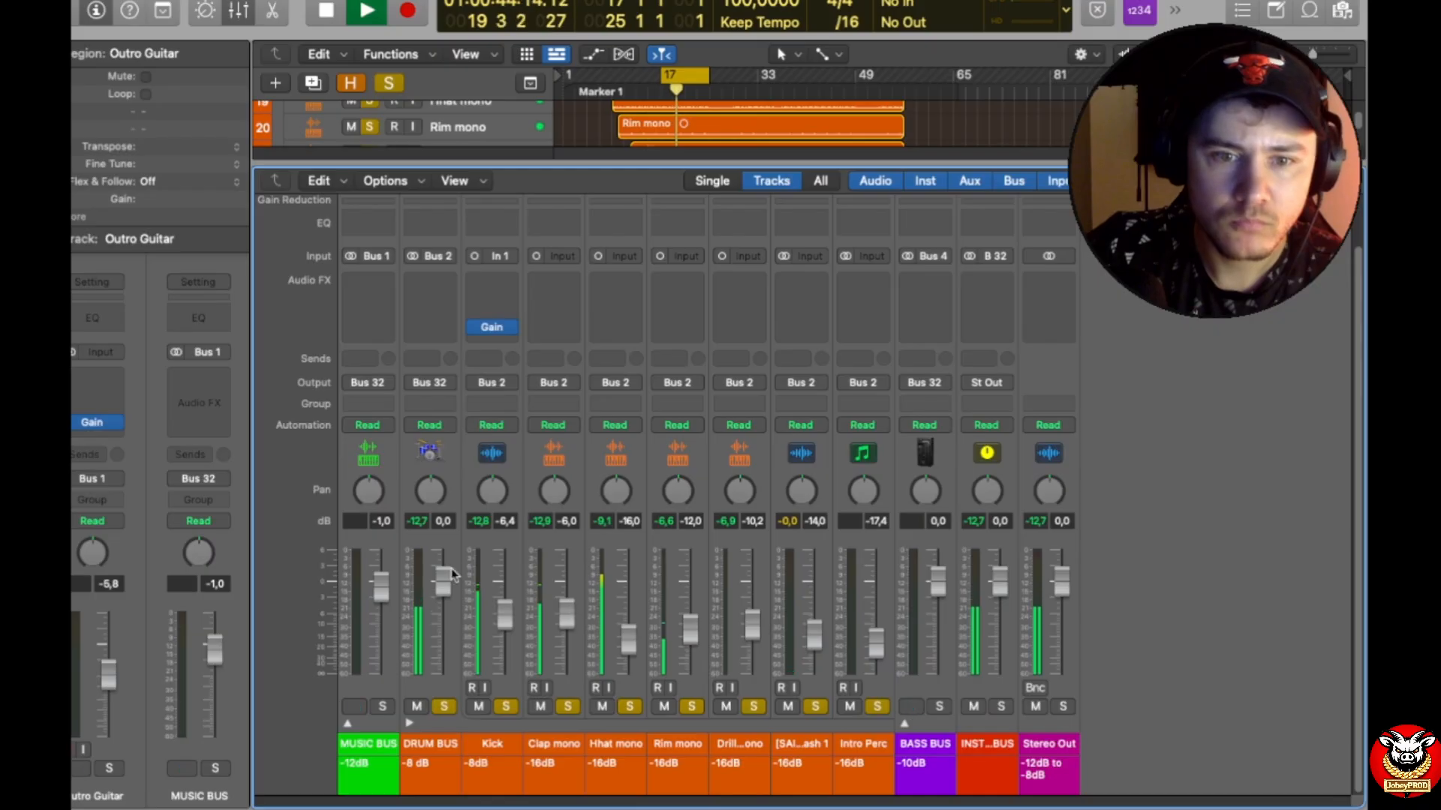
left_click(486, 331)
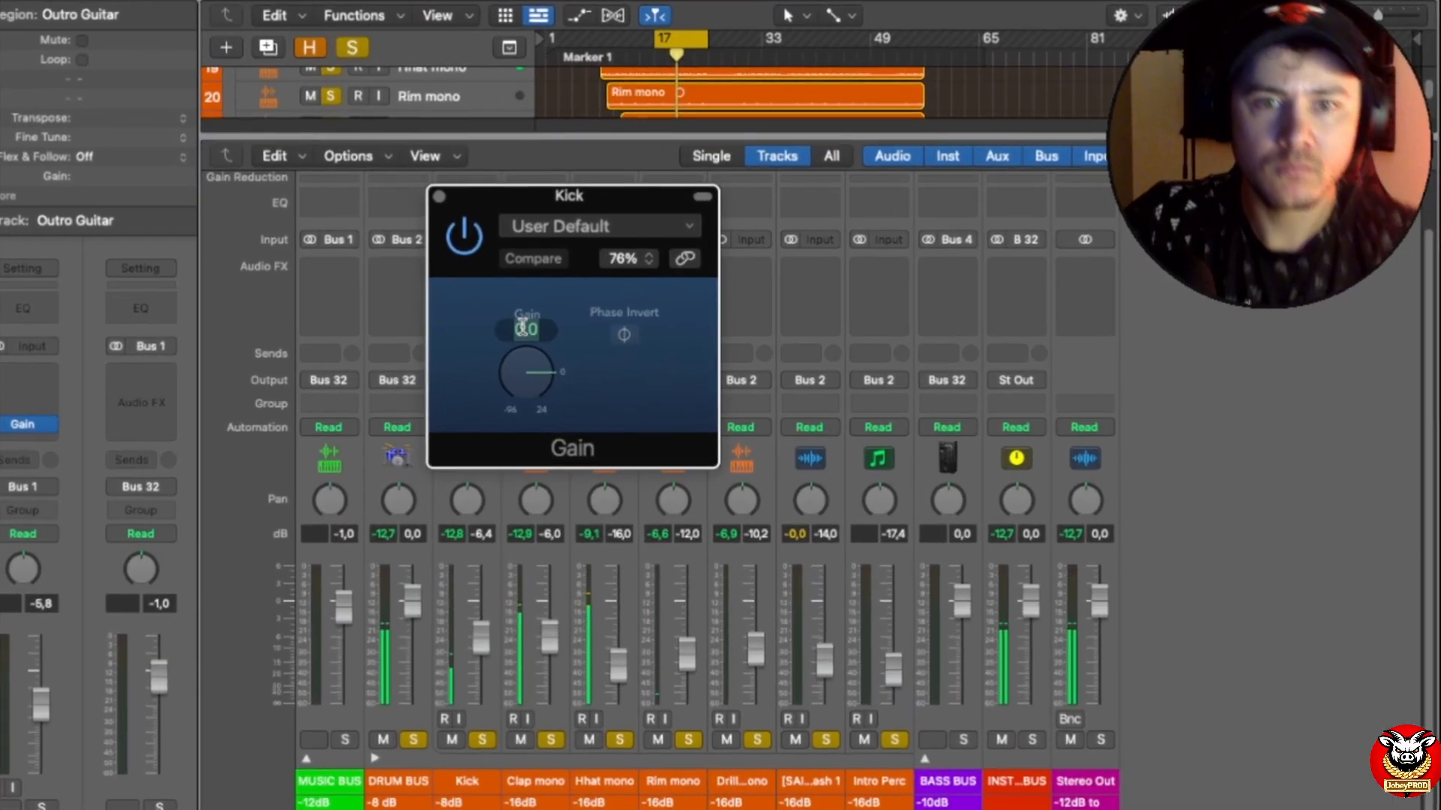
type("4,8")
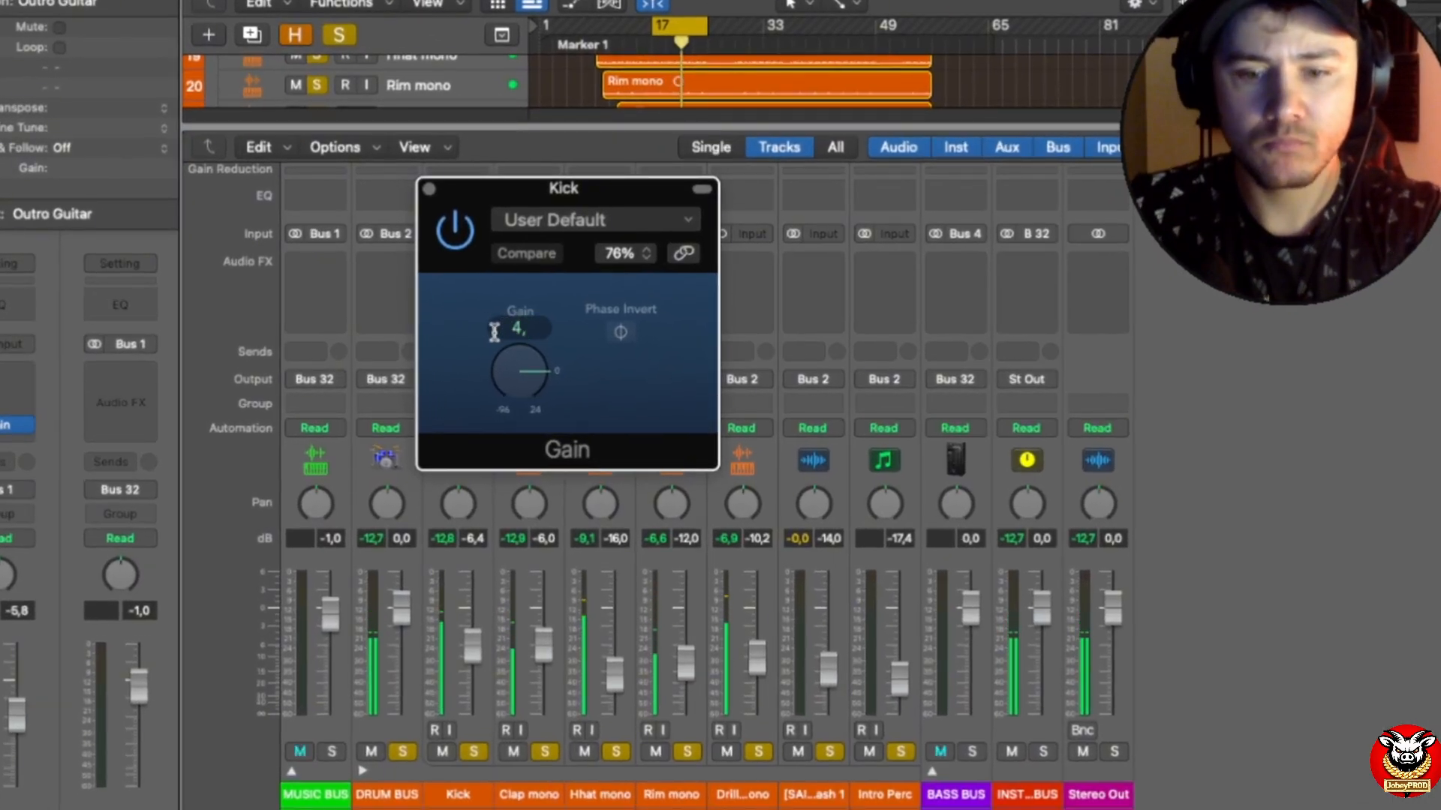
key("Return")
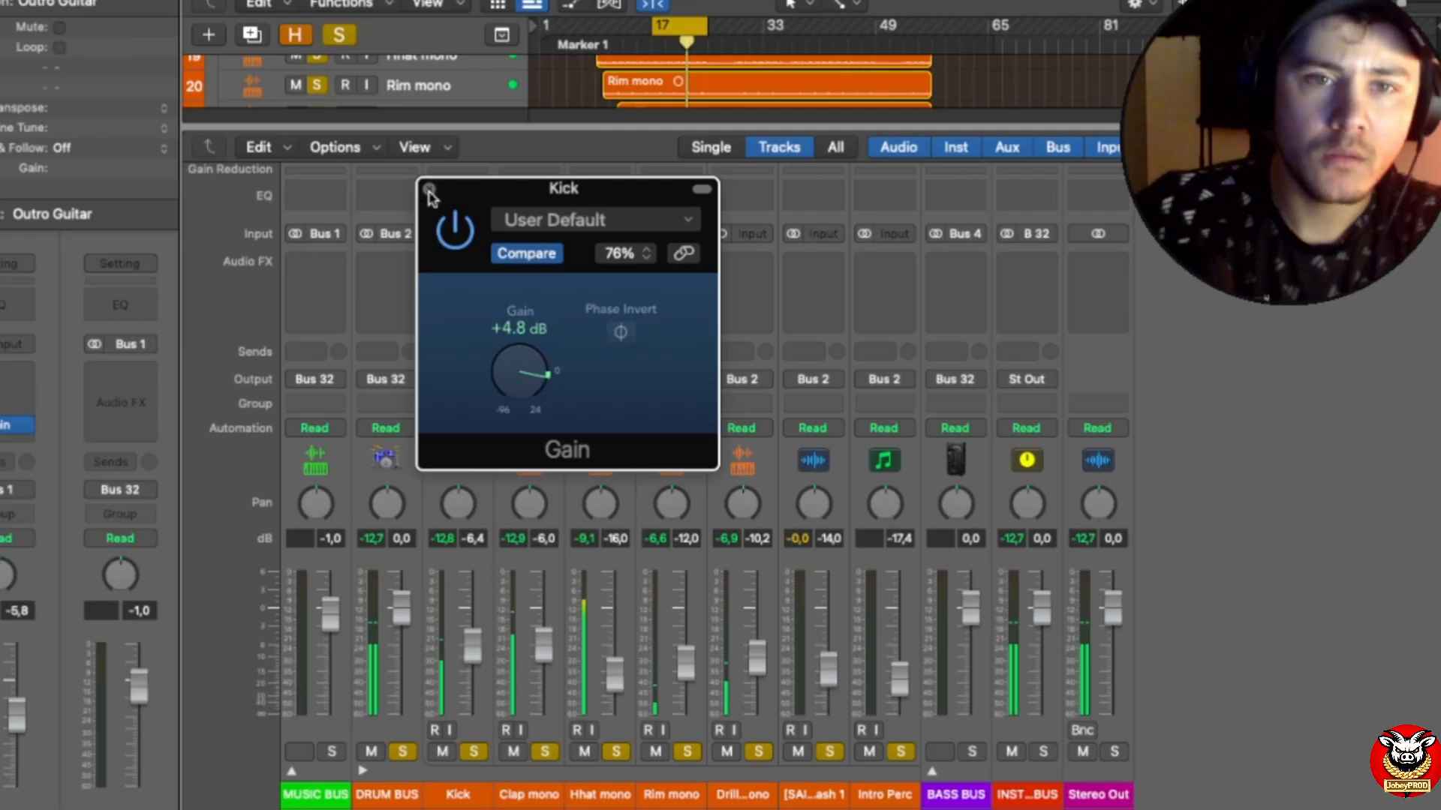
key("super+w")
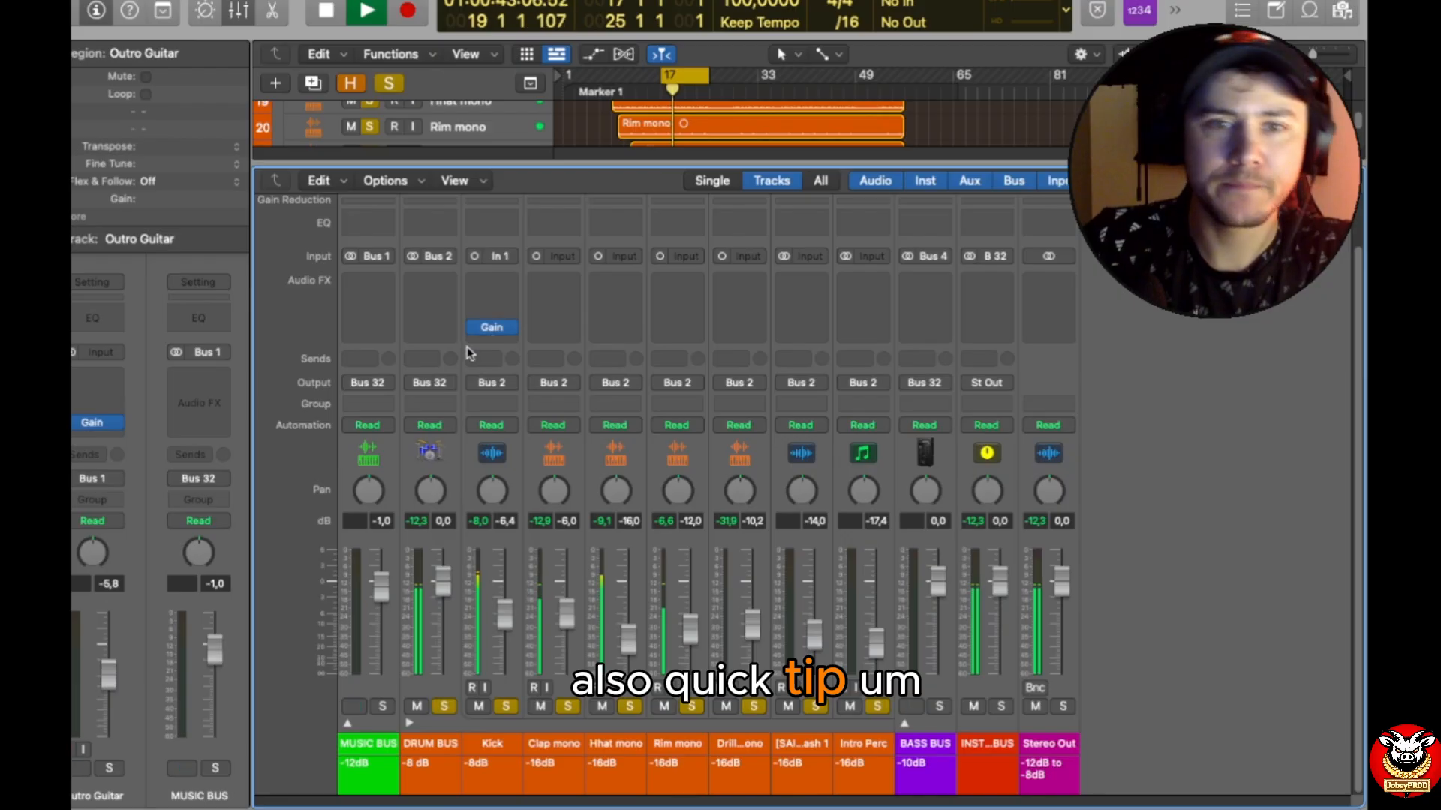
Step: Raise the Kick channel fader to -2.8 dB
mouse_move(492, 328)
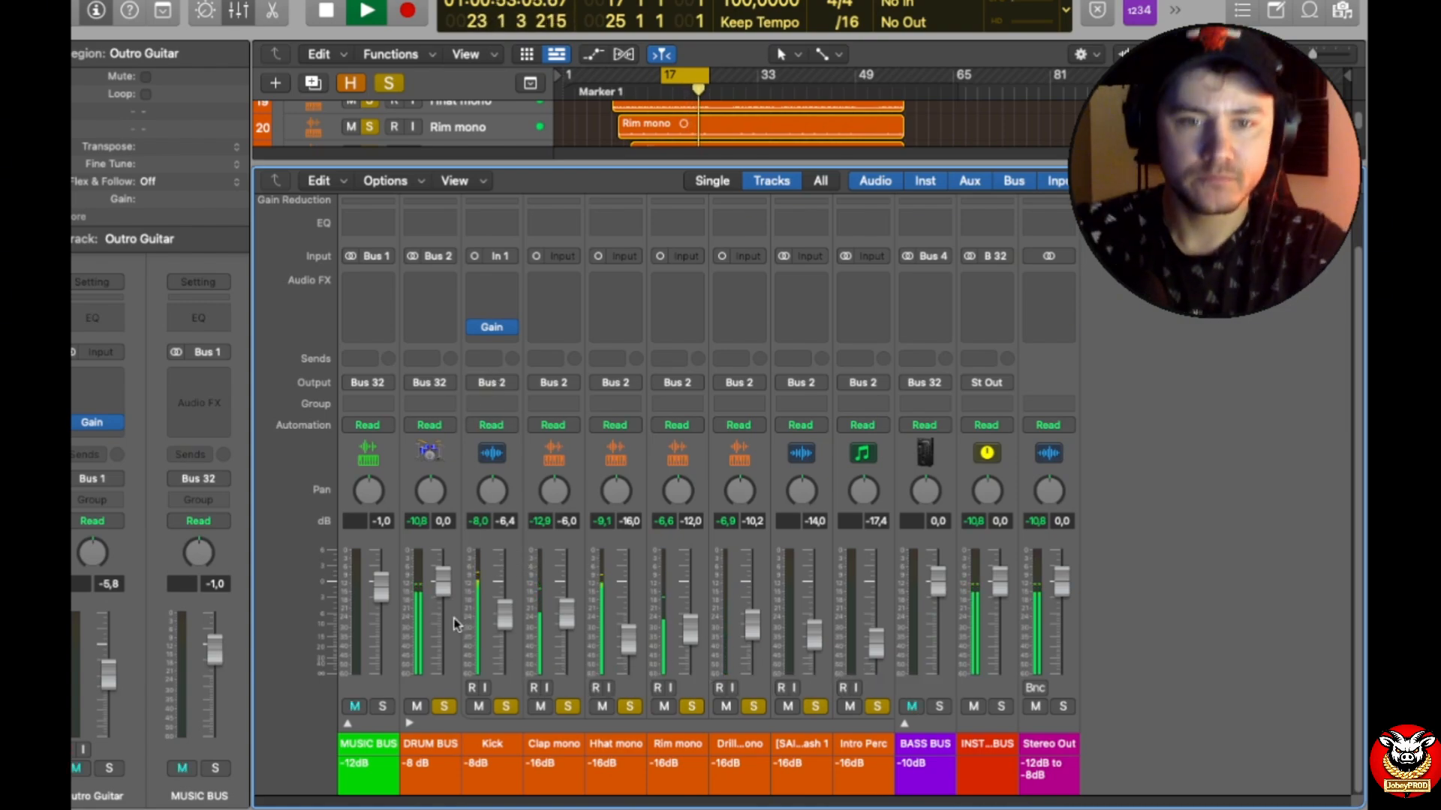
mouse_move(502, 623)
left_mouse_down()
mouse_move(502, 589)
mouse_move(503, 604)
left_mouse_up()
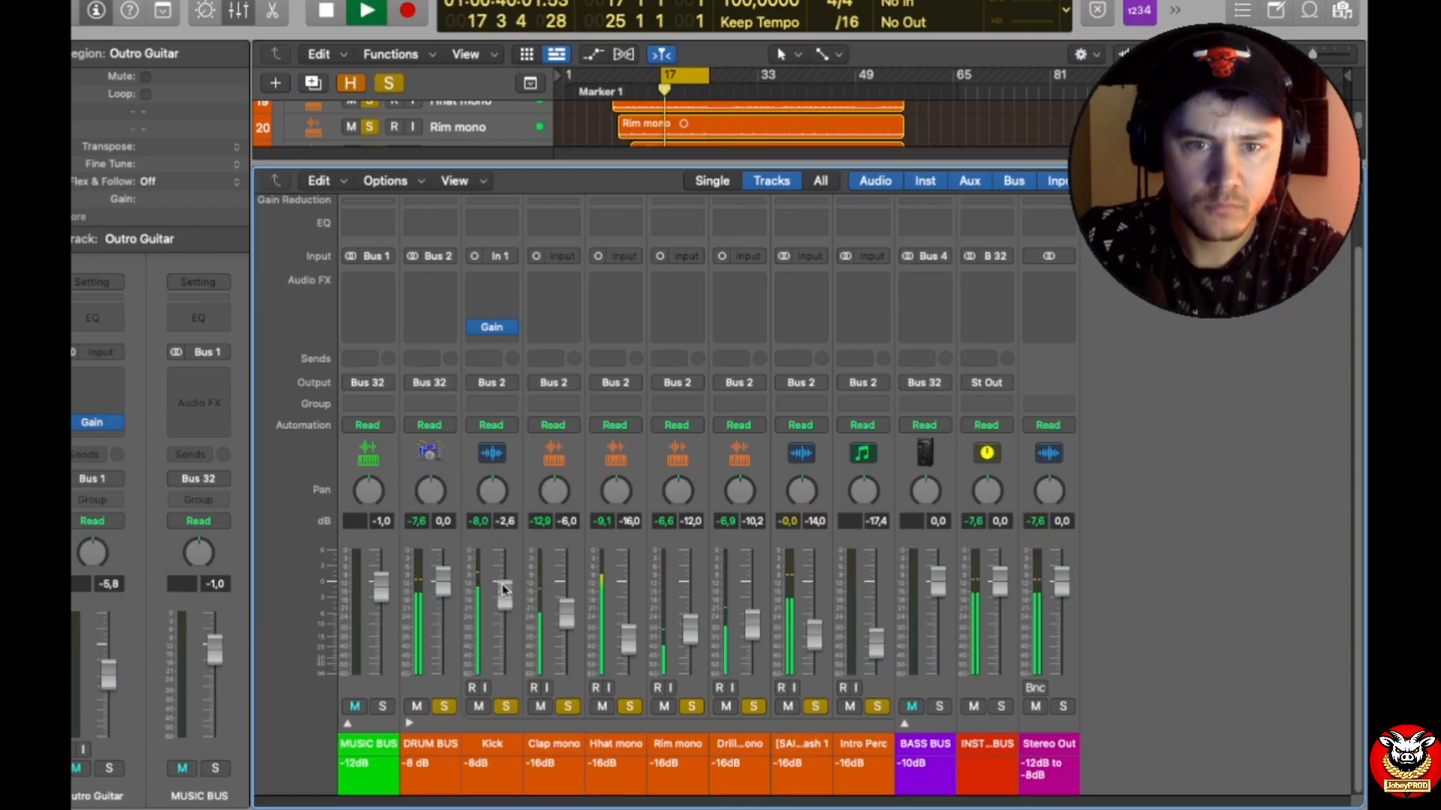
left_click_drag(508, 591, 508, 589)
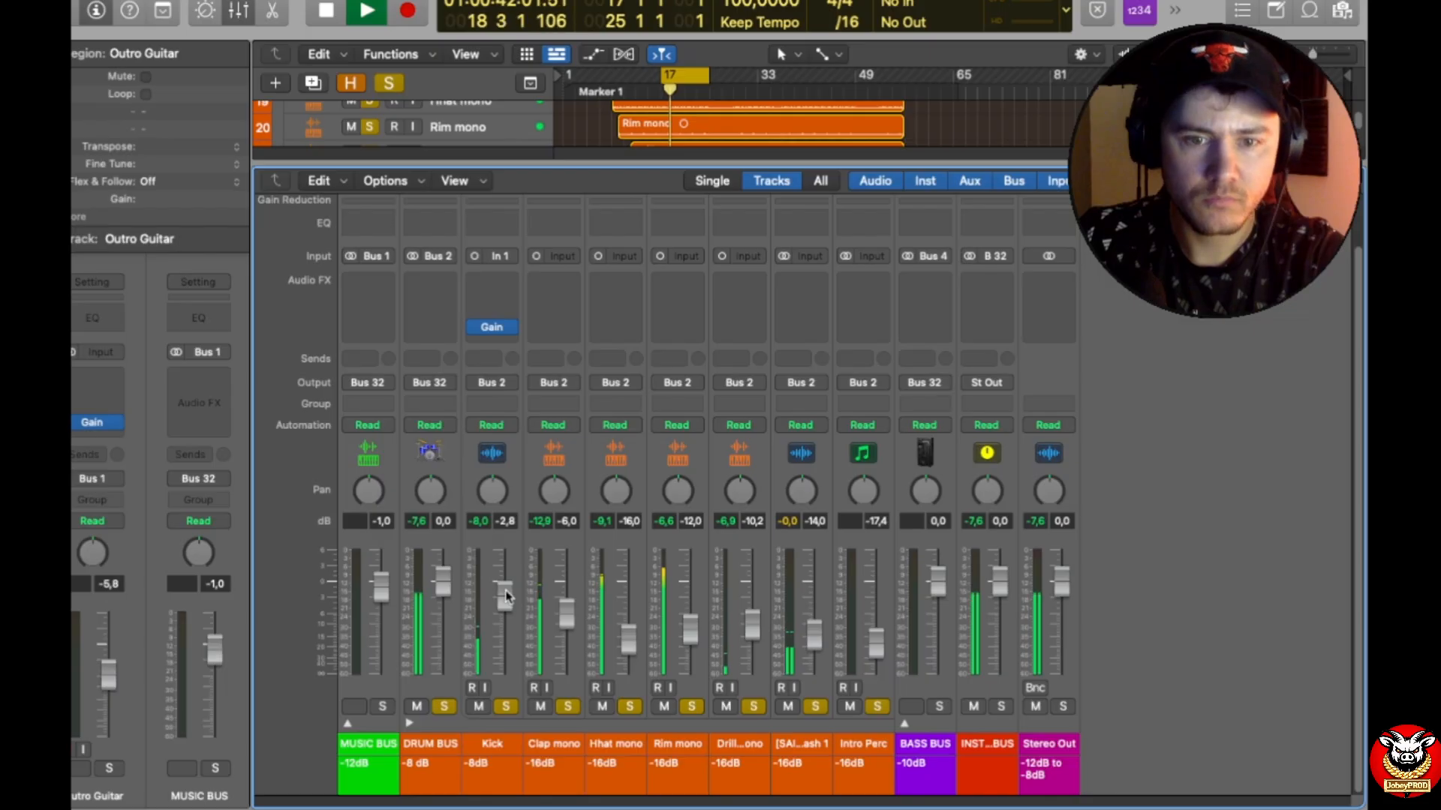
Step: Select the Clap mono channel and insert a mono Gain plug-in on it
left_click(550, 568)
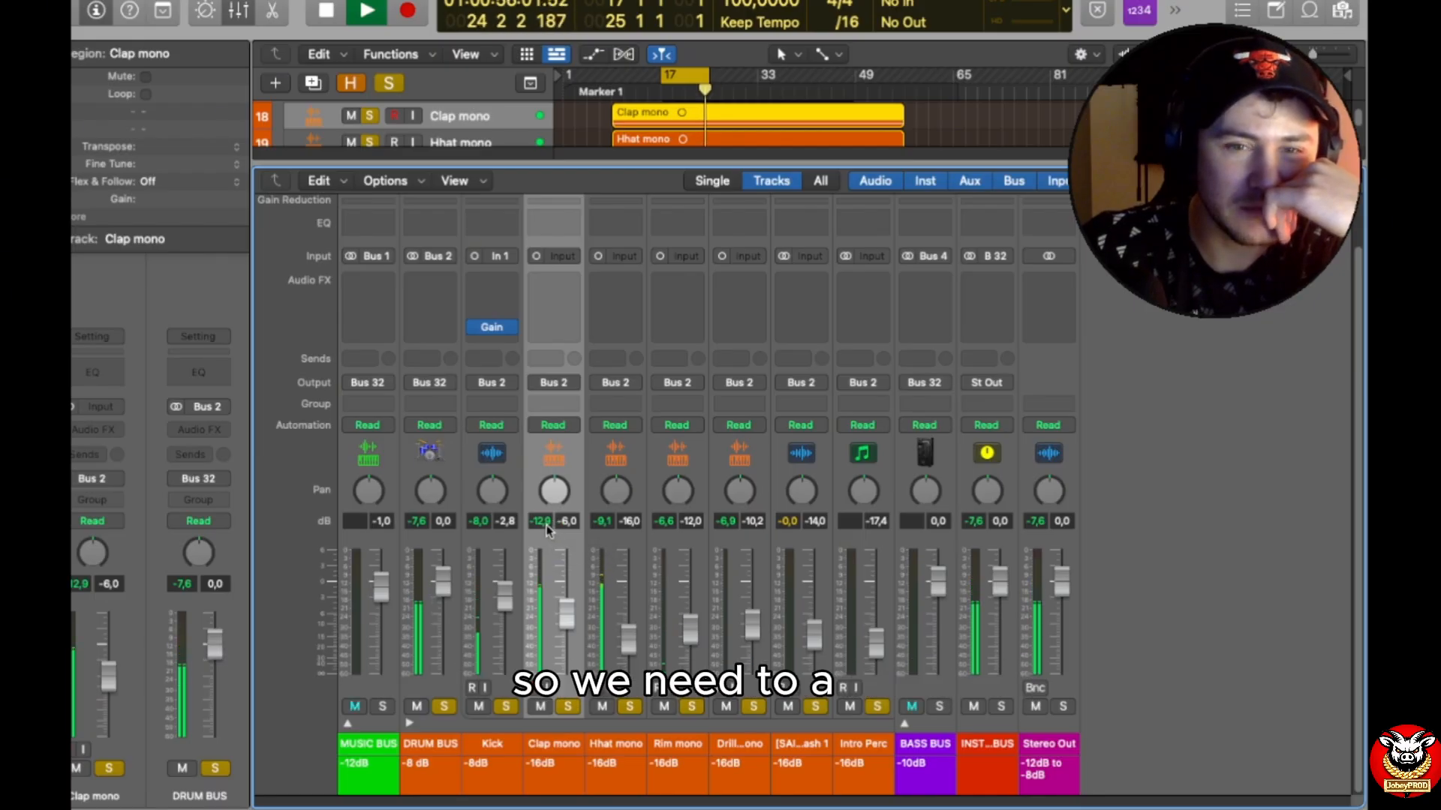
left_click(564, 328)
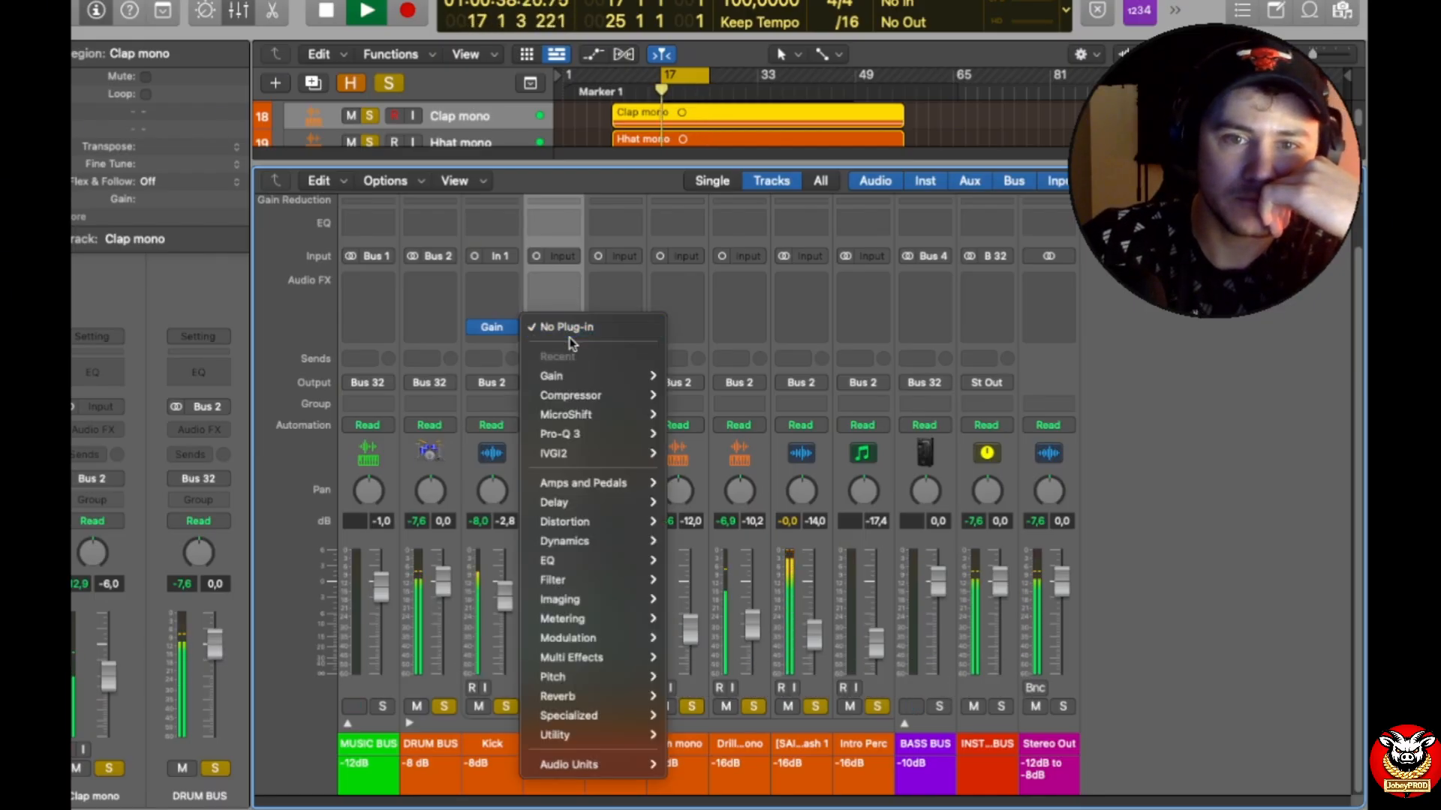
mouse_move(592, 382)
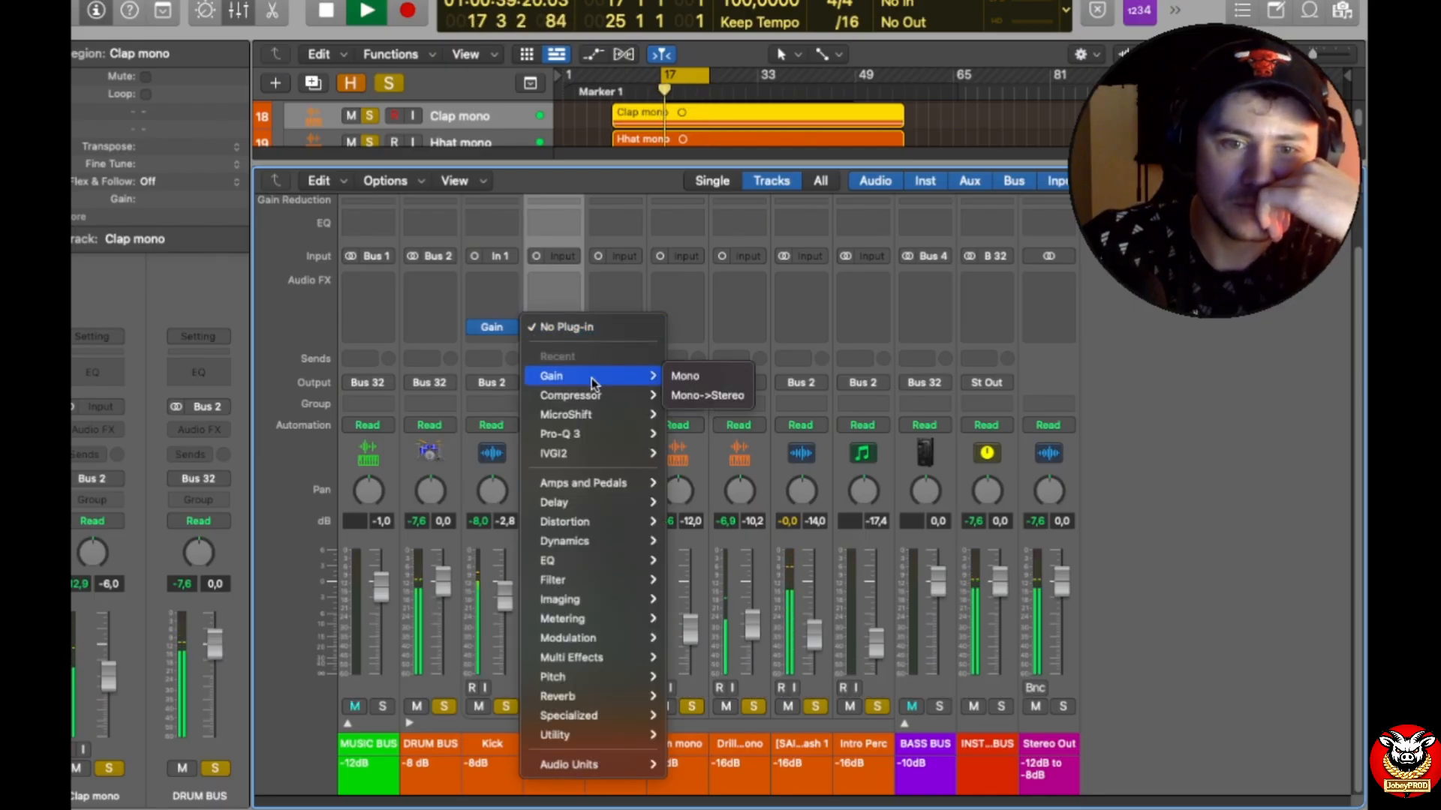
left_click(689, 380)
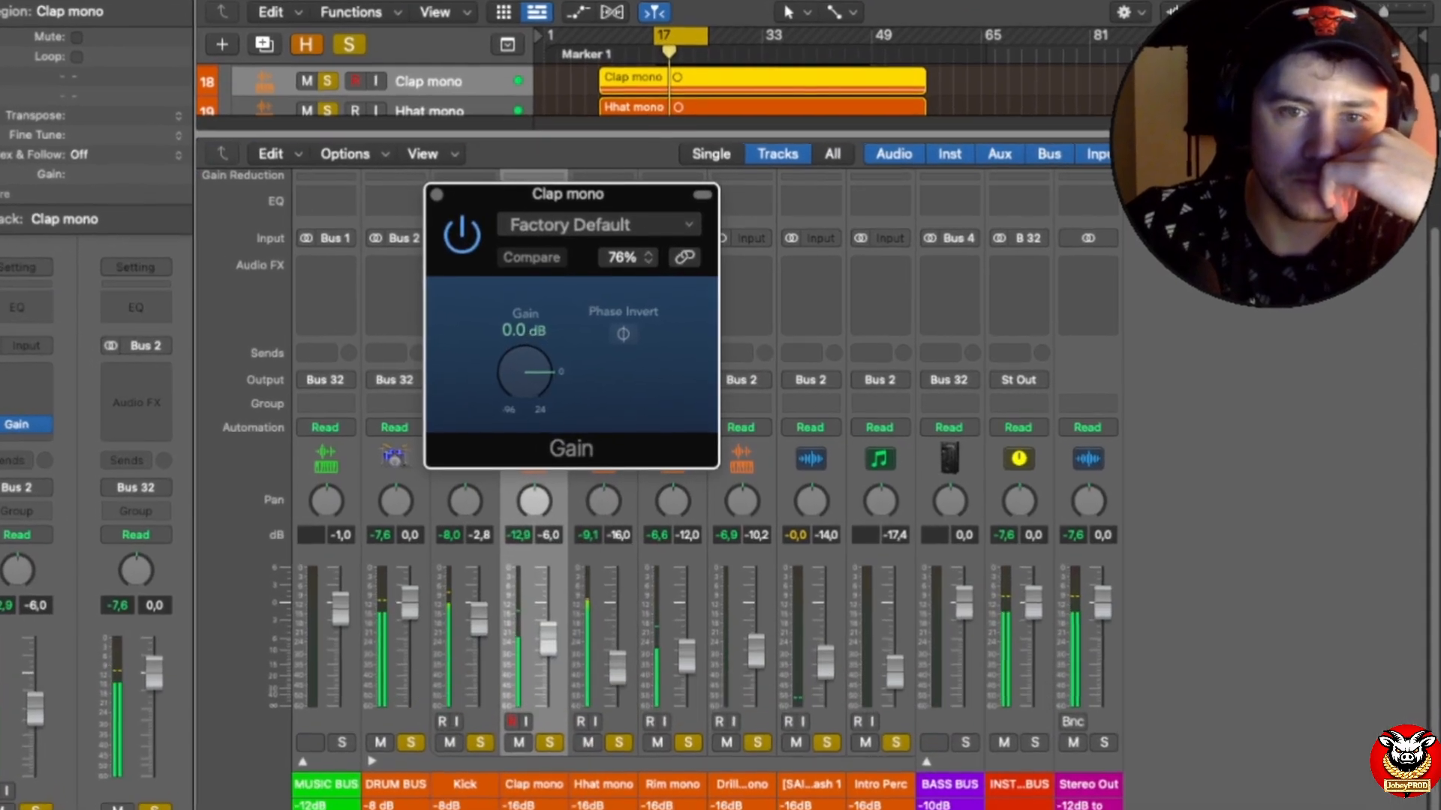
Step: Set the Clap mono Gain plug-in to -2.1 dB and close its window
double_click(524, 330)
type("-2")
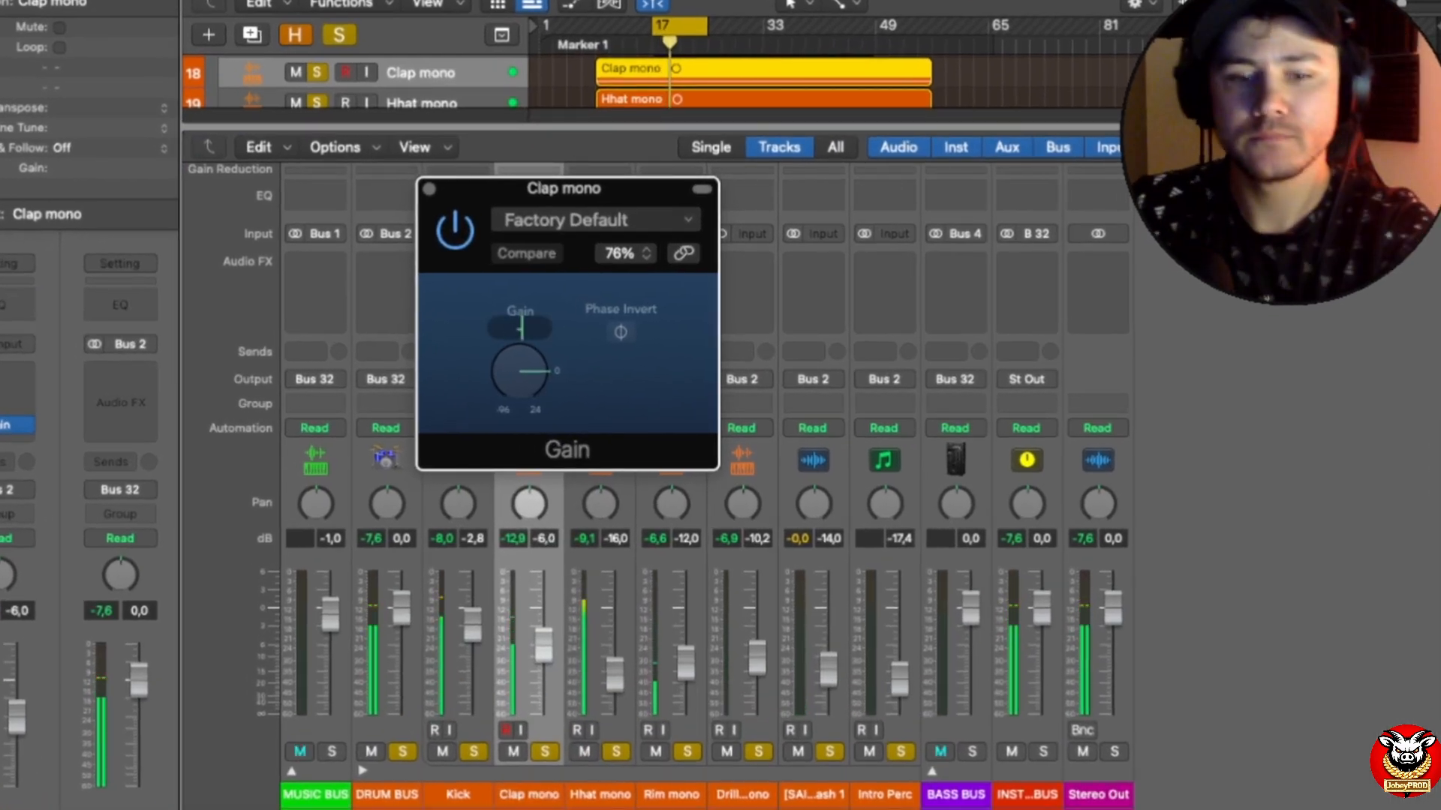
type(".1")
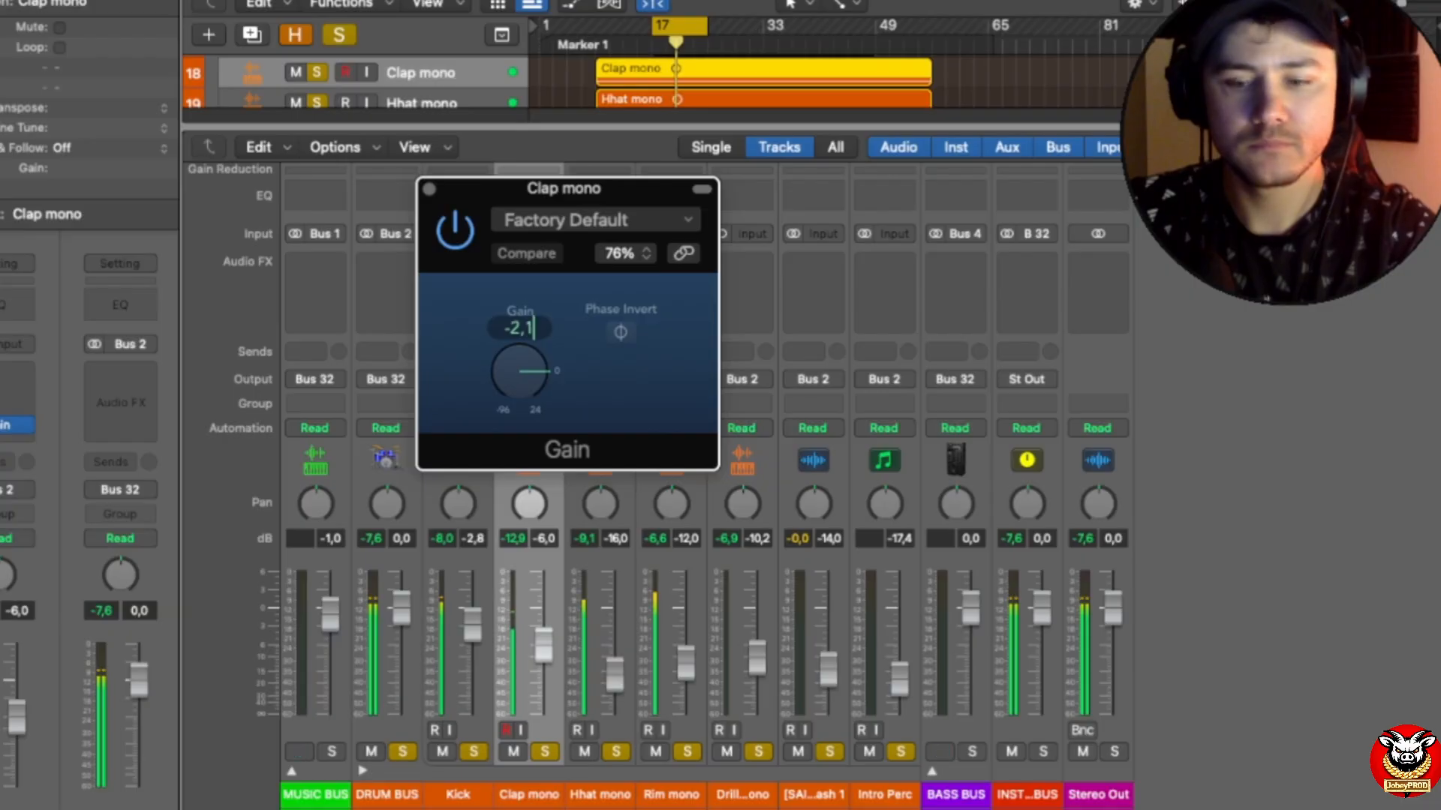
key("Return")
left_click(430, 189)
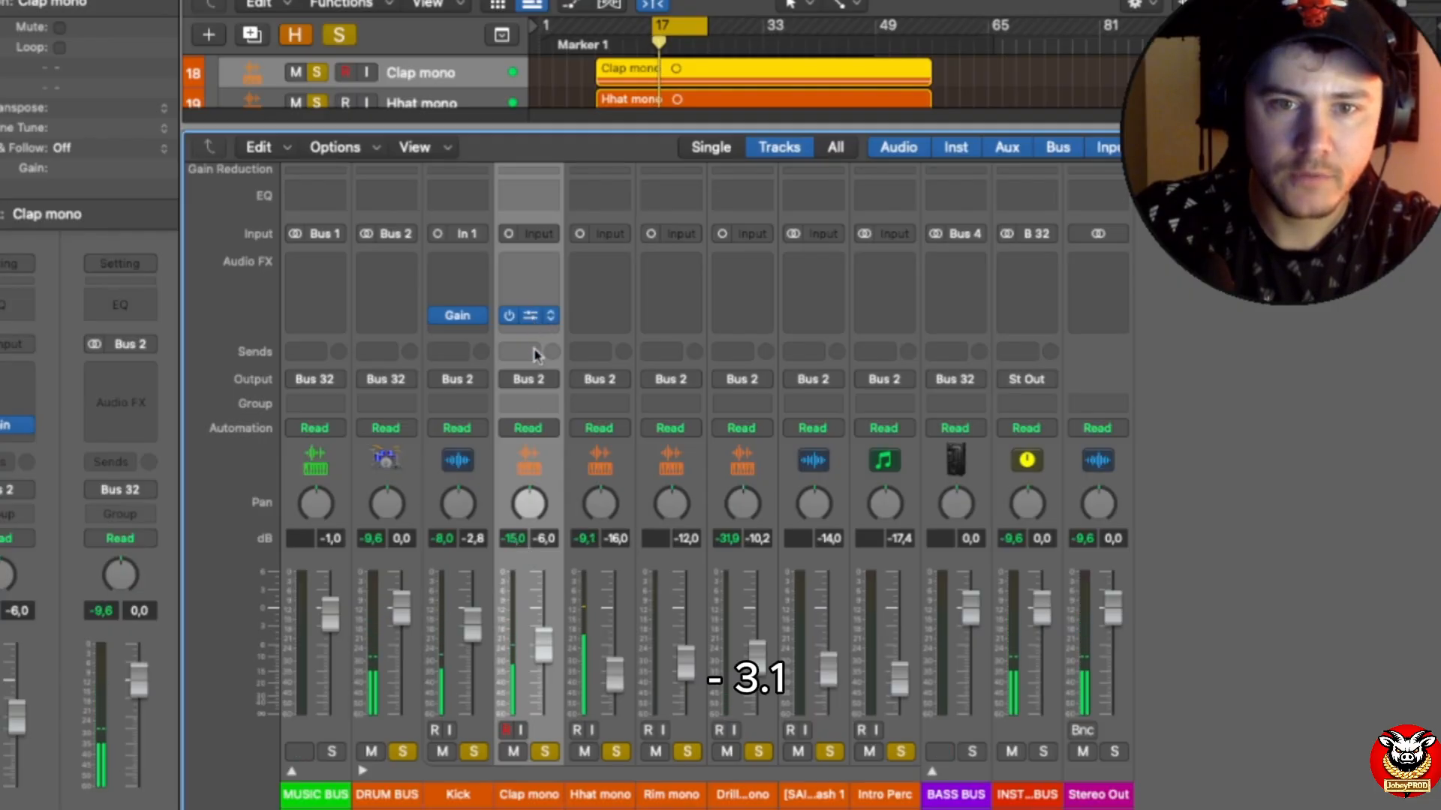
Step: Reopen the Clap mono Gain plug-in, set it to -3.1 dB, and close its window
left_click(531, 315)
double_click(514, 328)
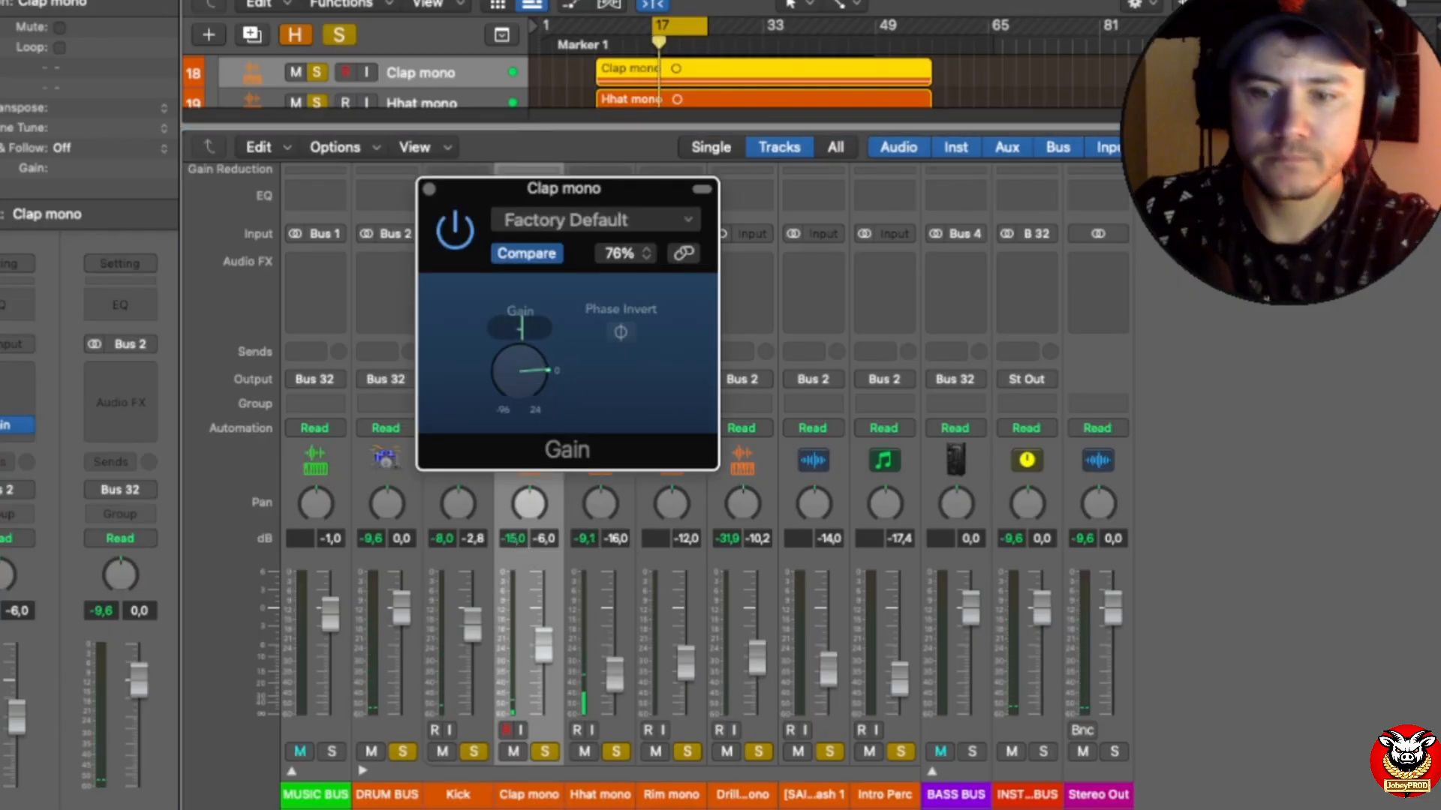
type("-3,1")
key("Return")
left_click(429, 189)
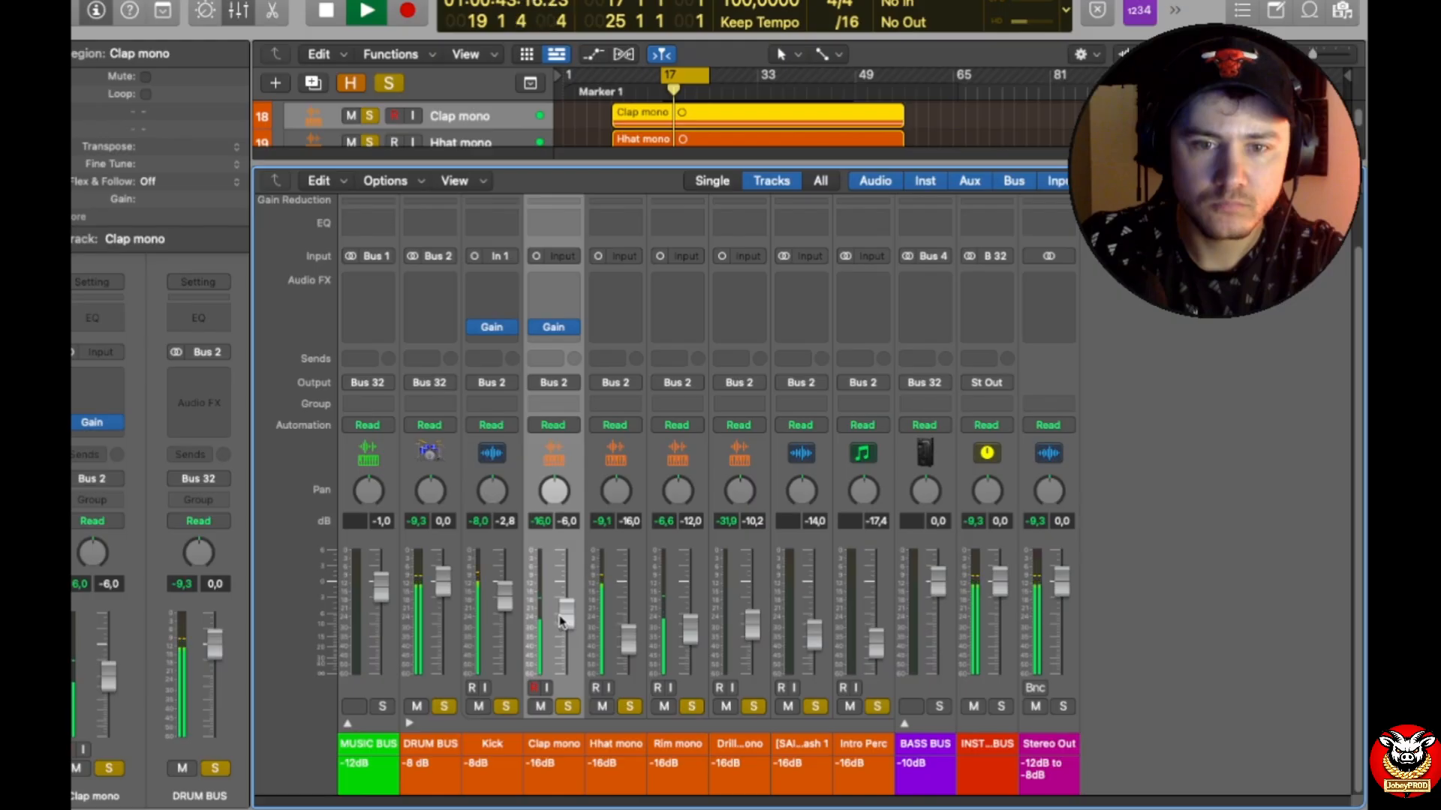
Step: Select the Hhat mono channel and insert a mono Gain plug-in on it
left_click(638, 701)
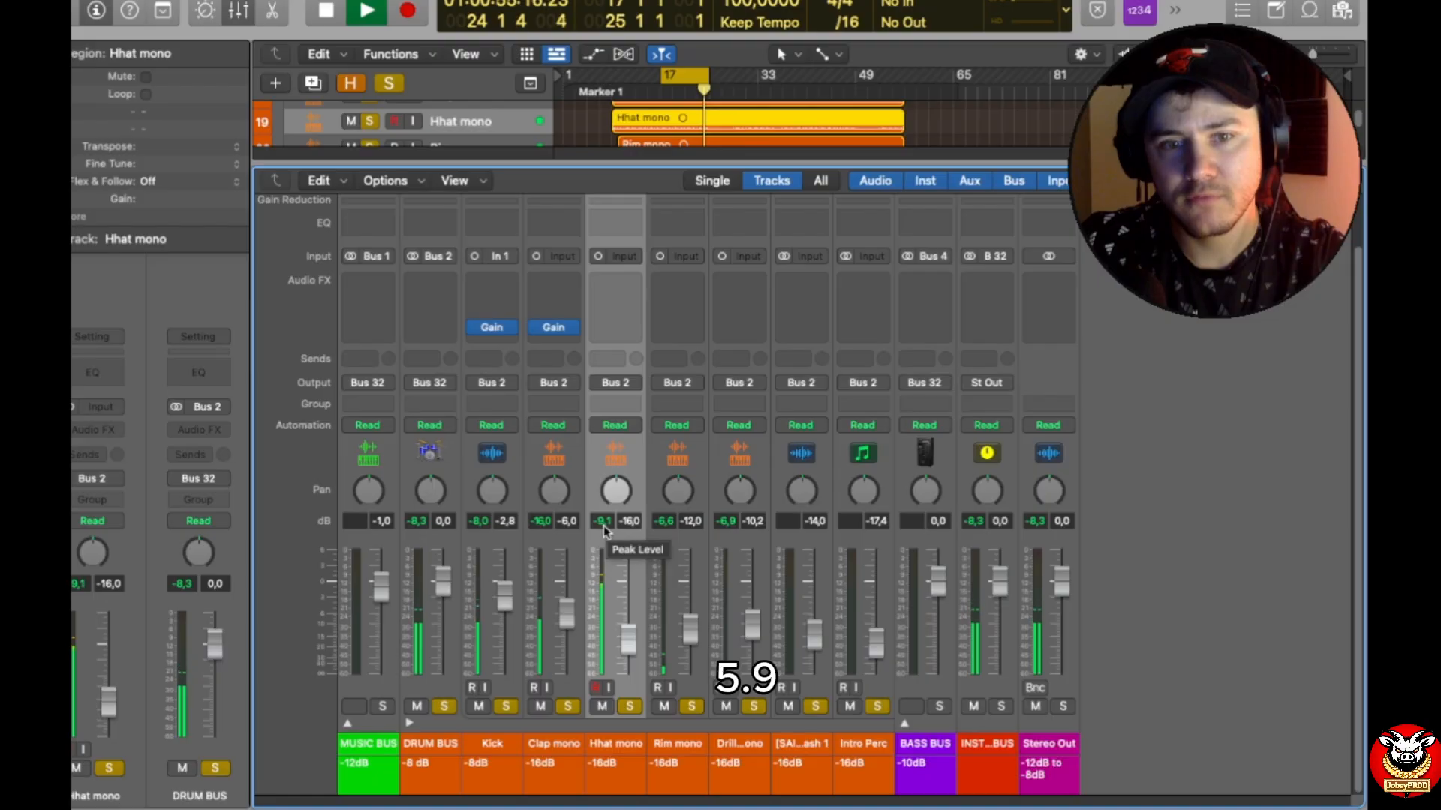
left_click(619, 327)
left_click(619, 328)
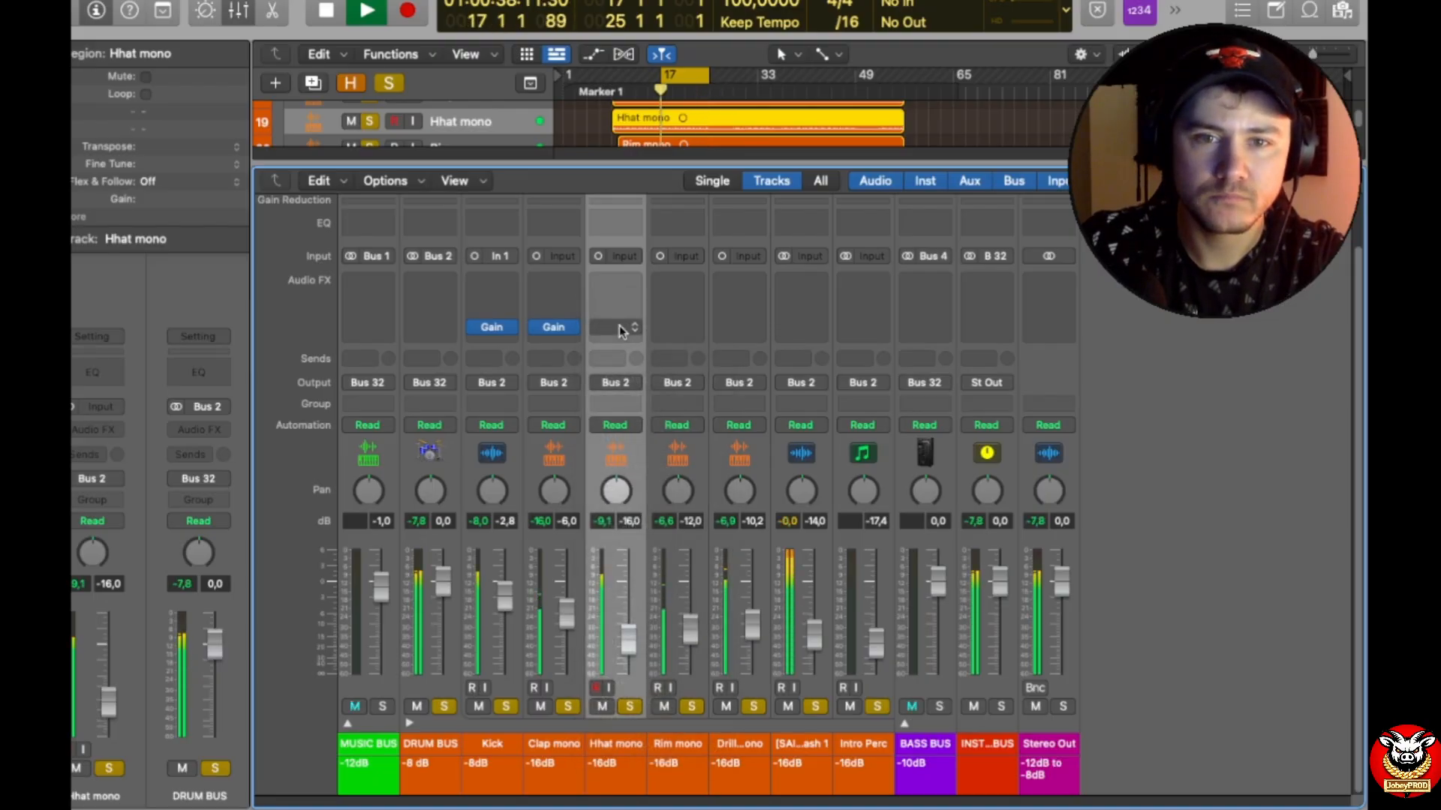
left_click(619, 326)
mouse_move(666, 376)
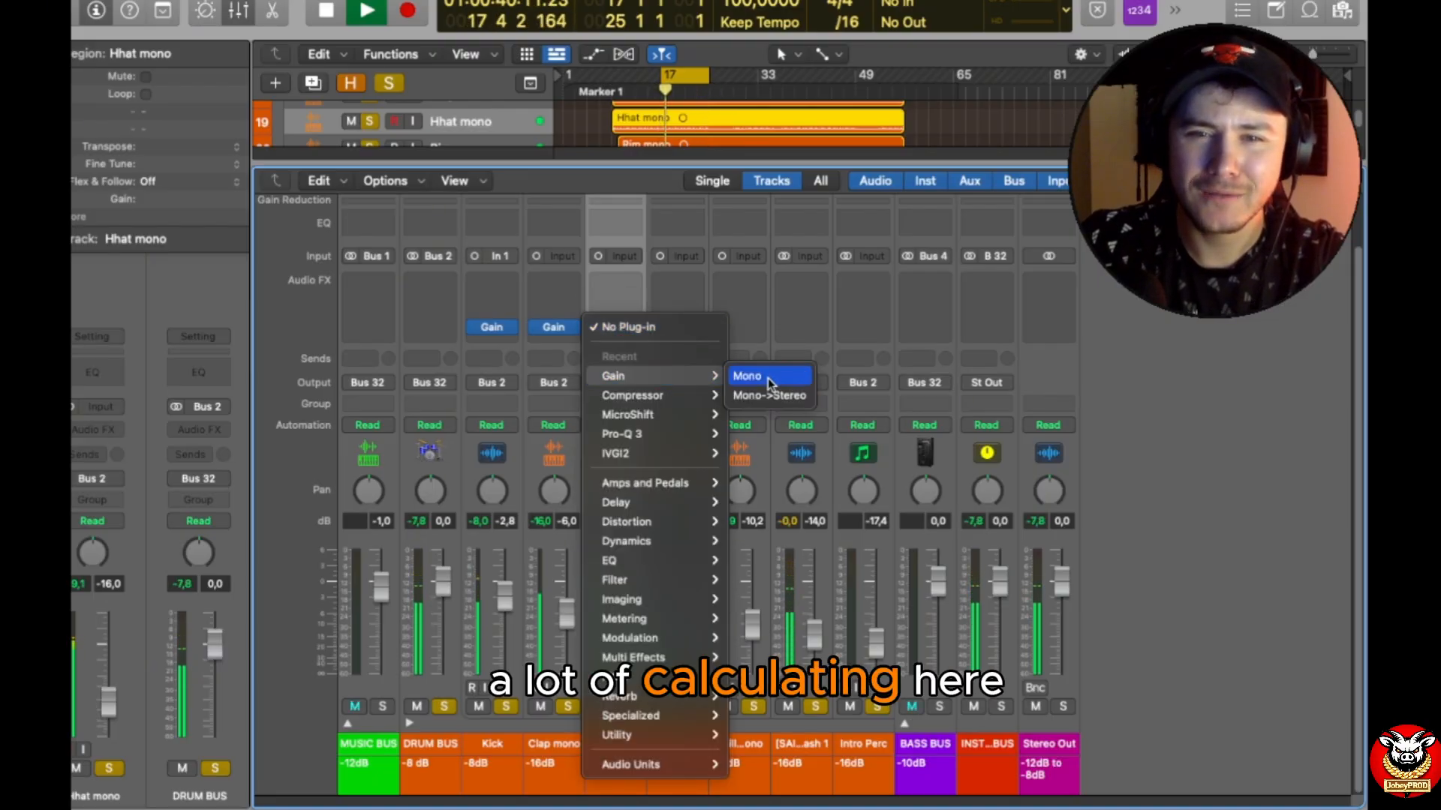
left_click(767, 377)
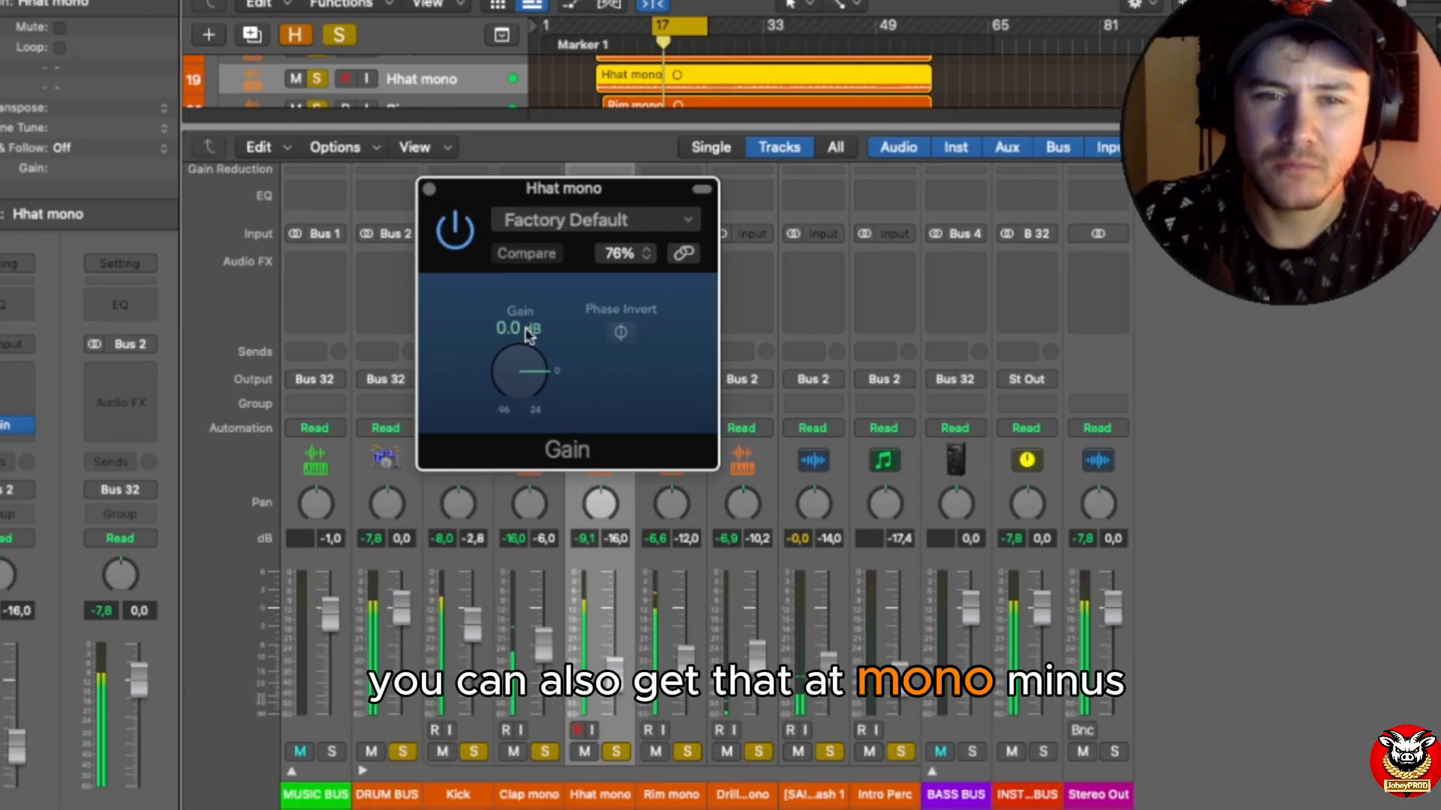
Step: Set the Hhat mono Gain plug-in to -5.9 dB and close its window
left_click_drag(509, 326, 509, 329)
double_click(525, 330)
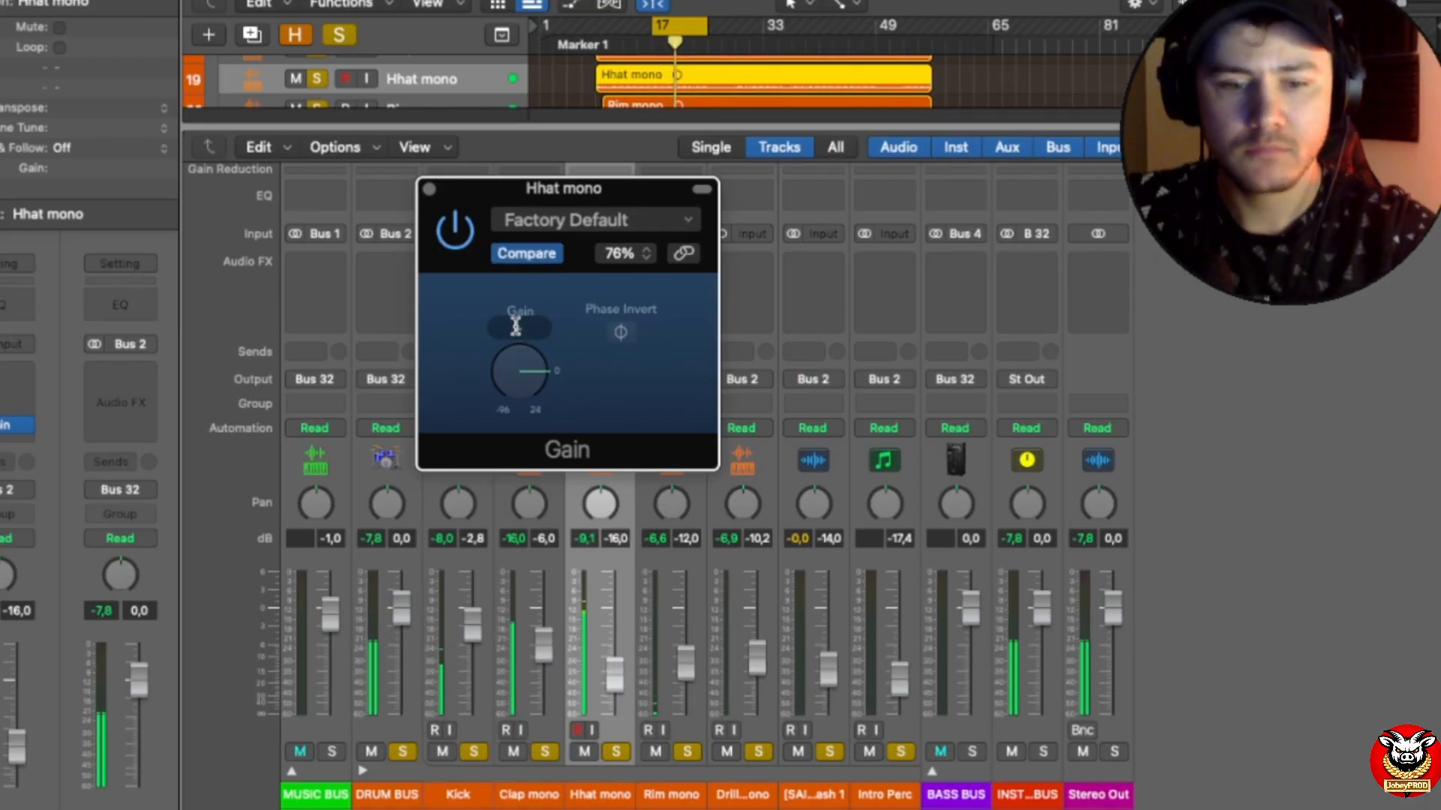
type("-5,9")
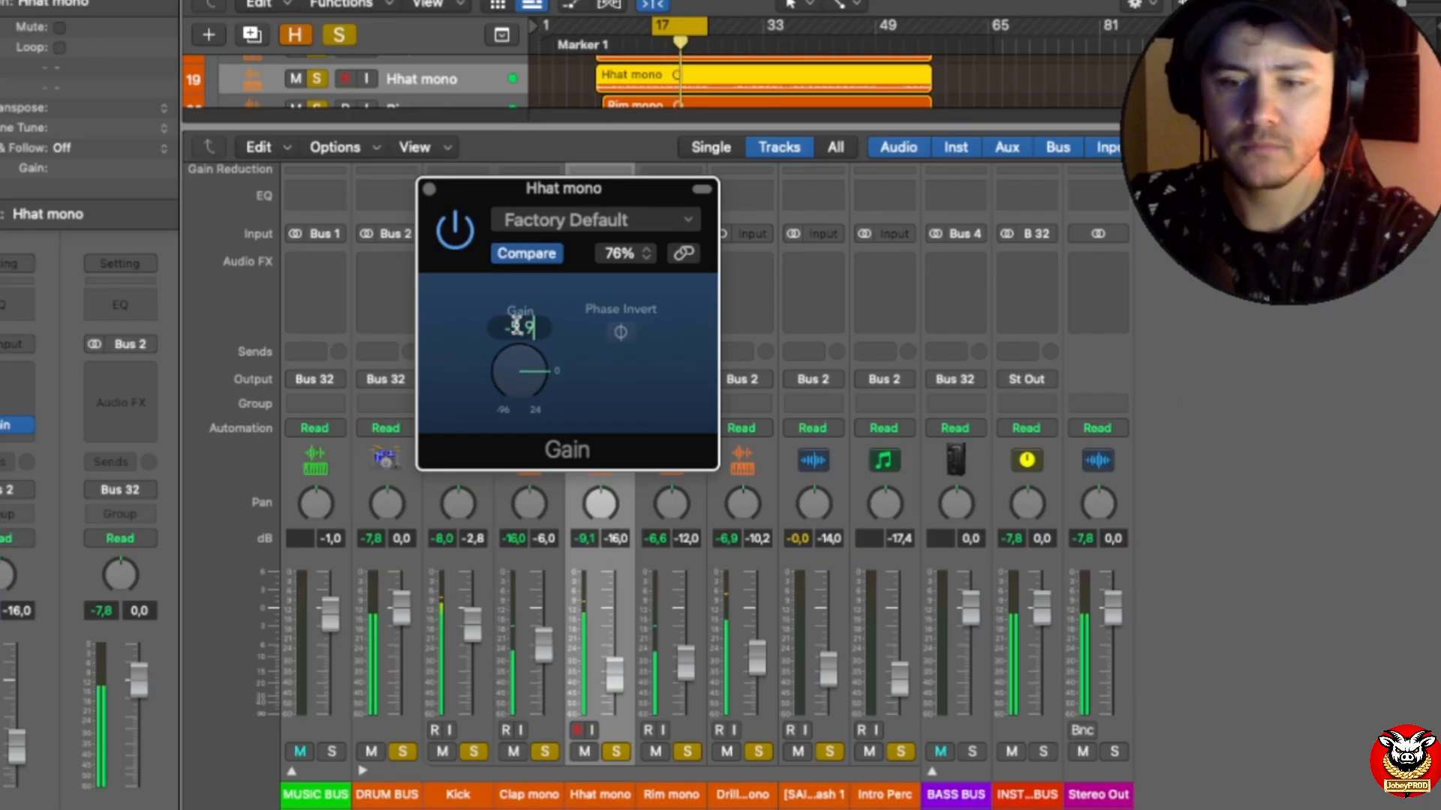
key("Return")
left_click(430, 189)
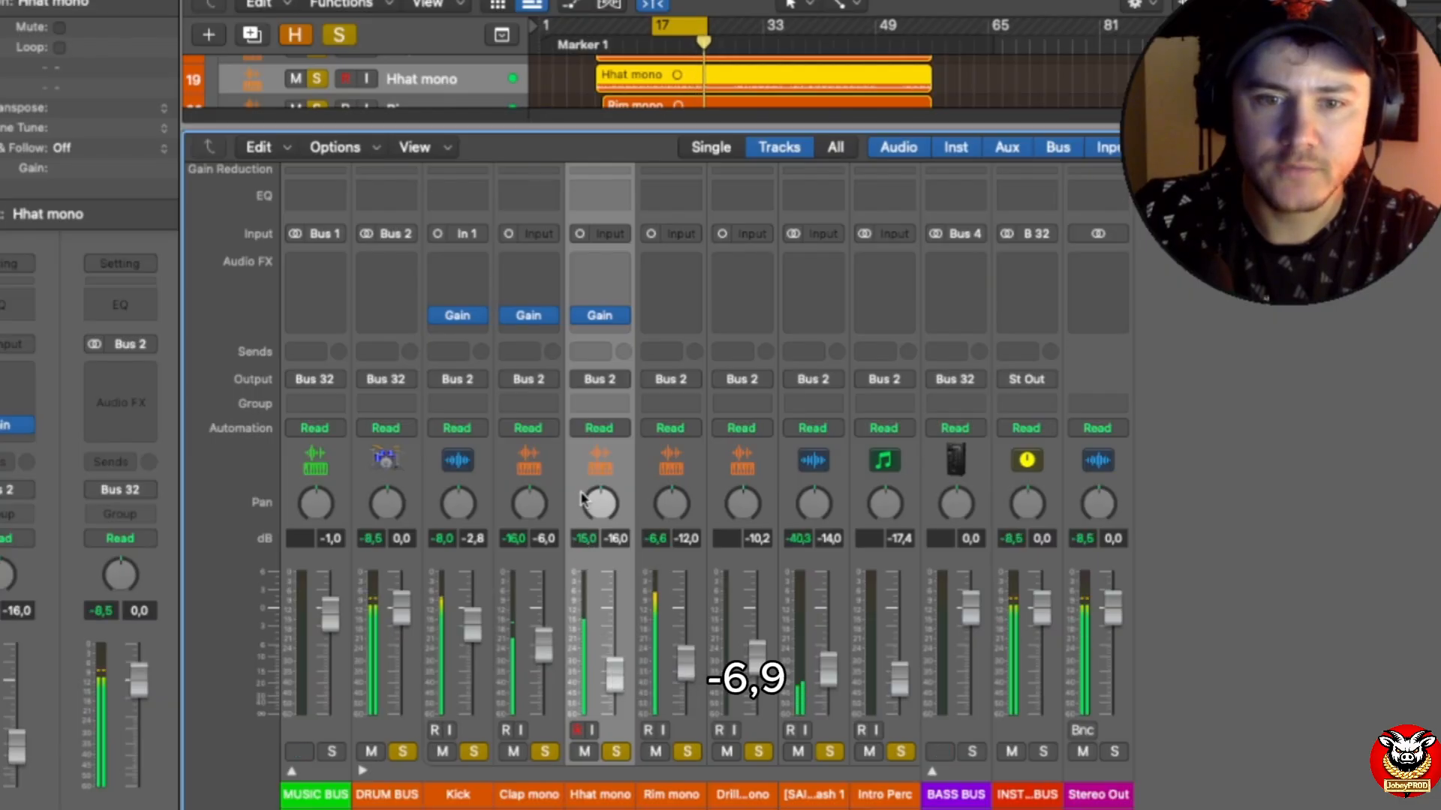
Step: Reopen the Hhat mono Gain plug-in, set it to -6.9 dB, and close its window
left_click(600, 315)
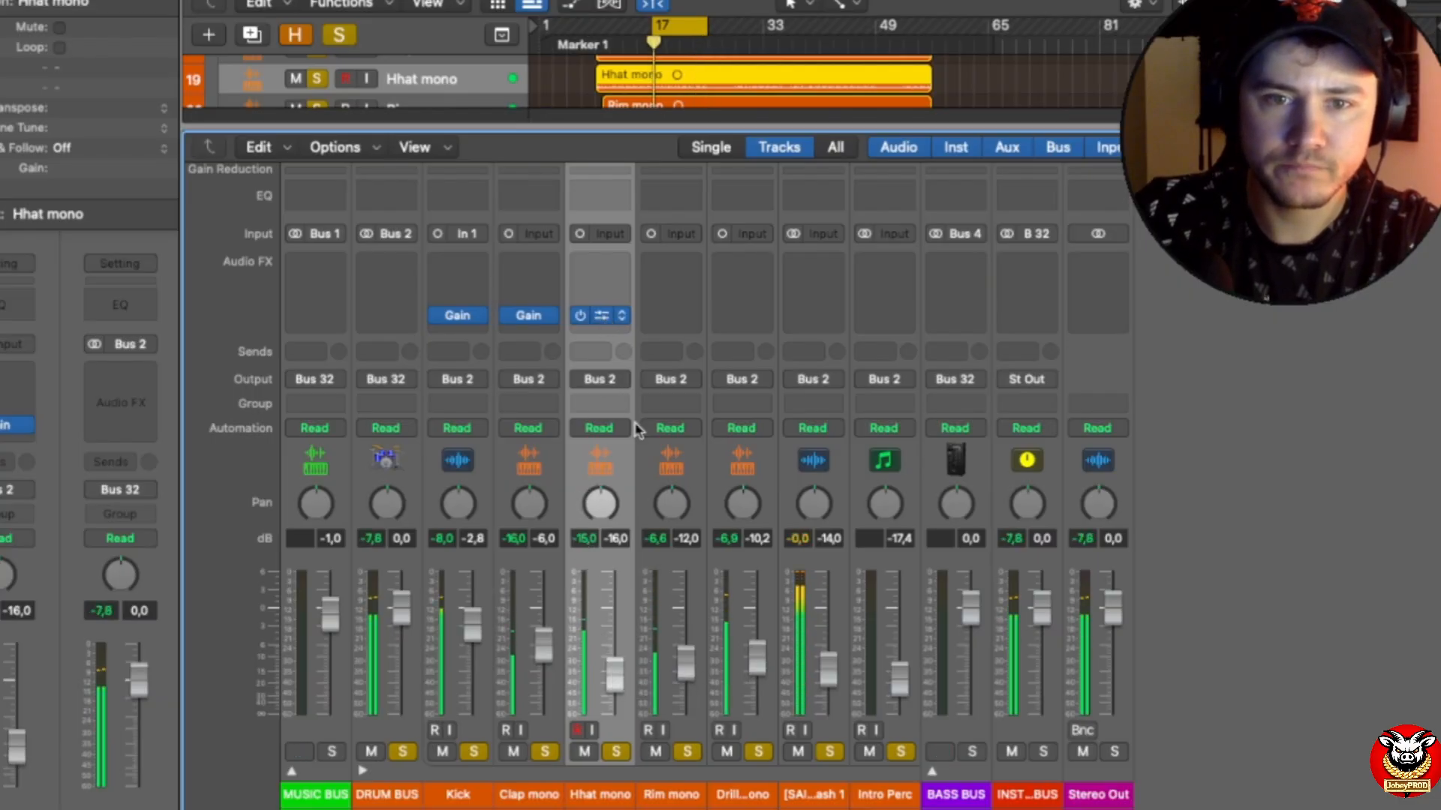
double_click(516, 329)
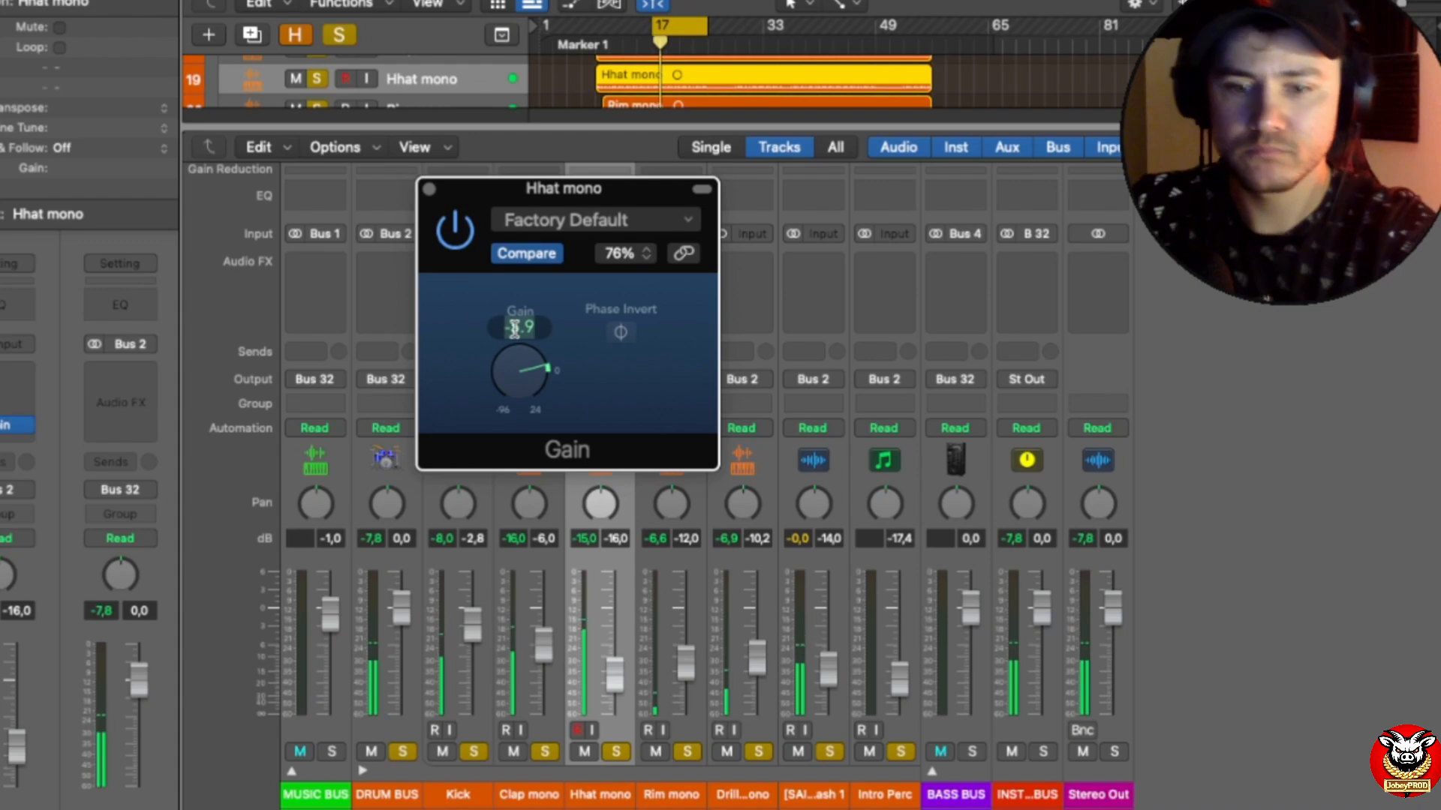
type("-6")
type(".9")
key("Return")
left_click(429, 189)
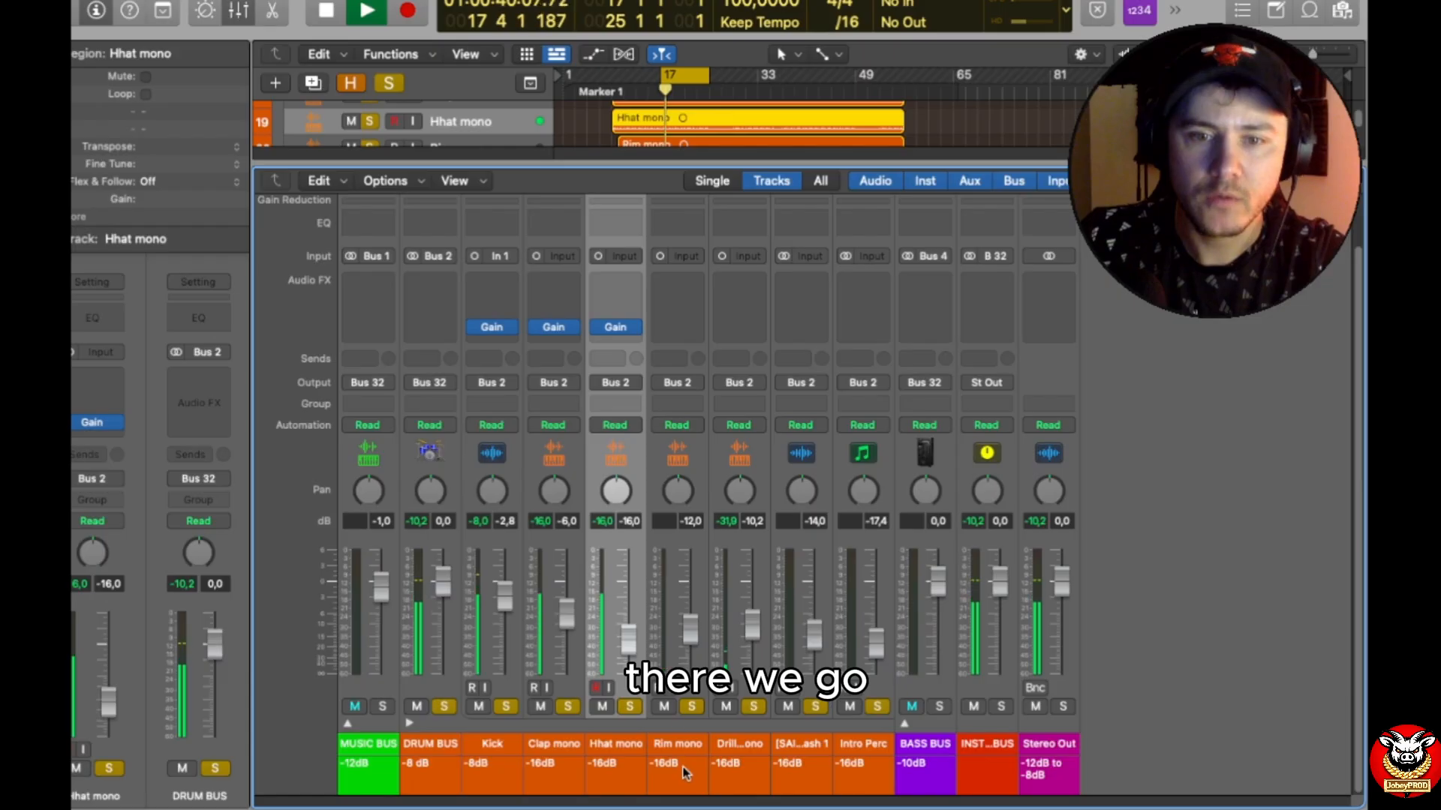
Step: Raise the Hhat mono fader to -7.8 dB, and check the Rim mono channel's peak level
left_click_drag(628, 641, 628, 619)
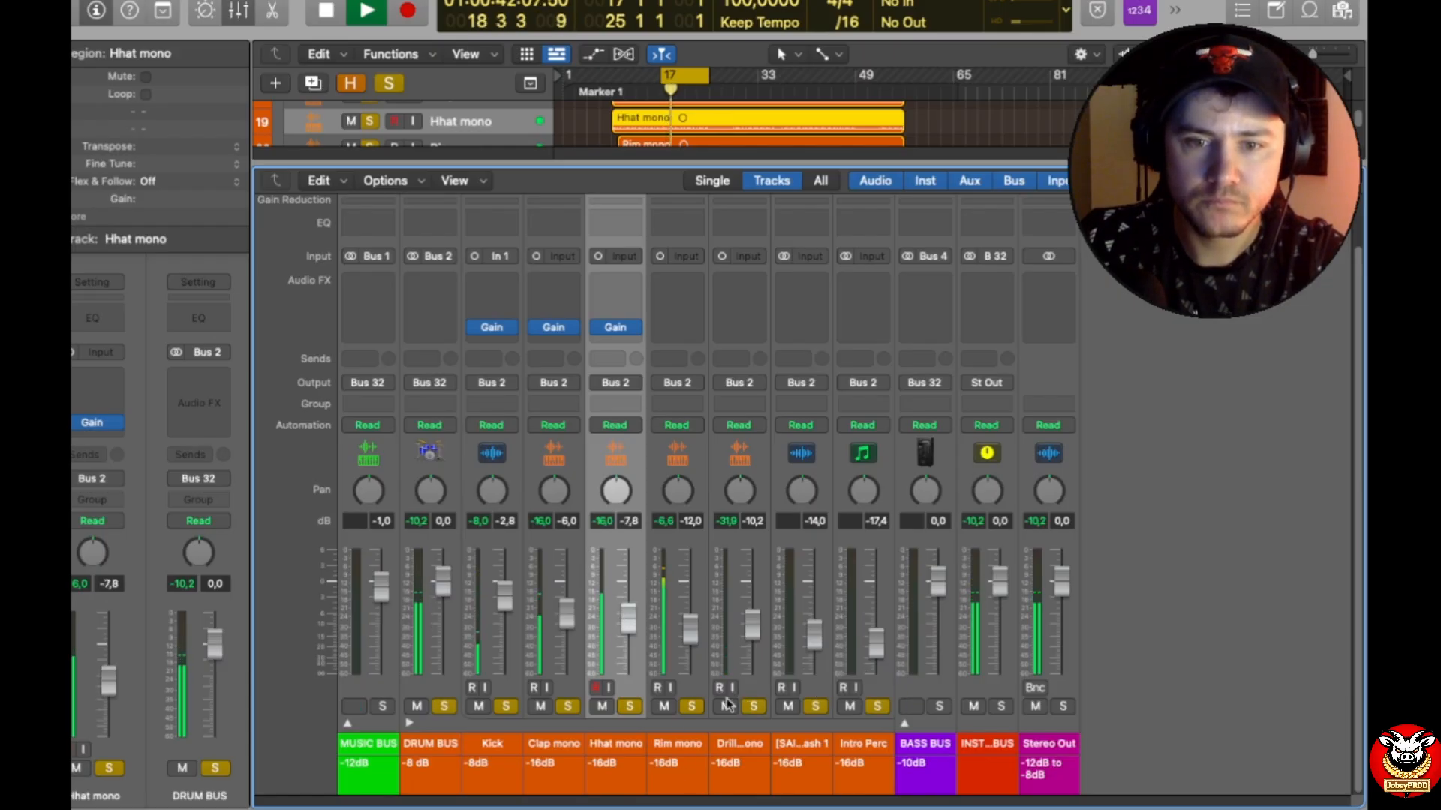
left_click(673, 520)
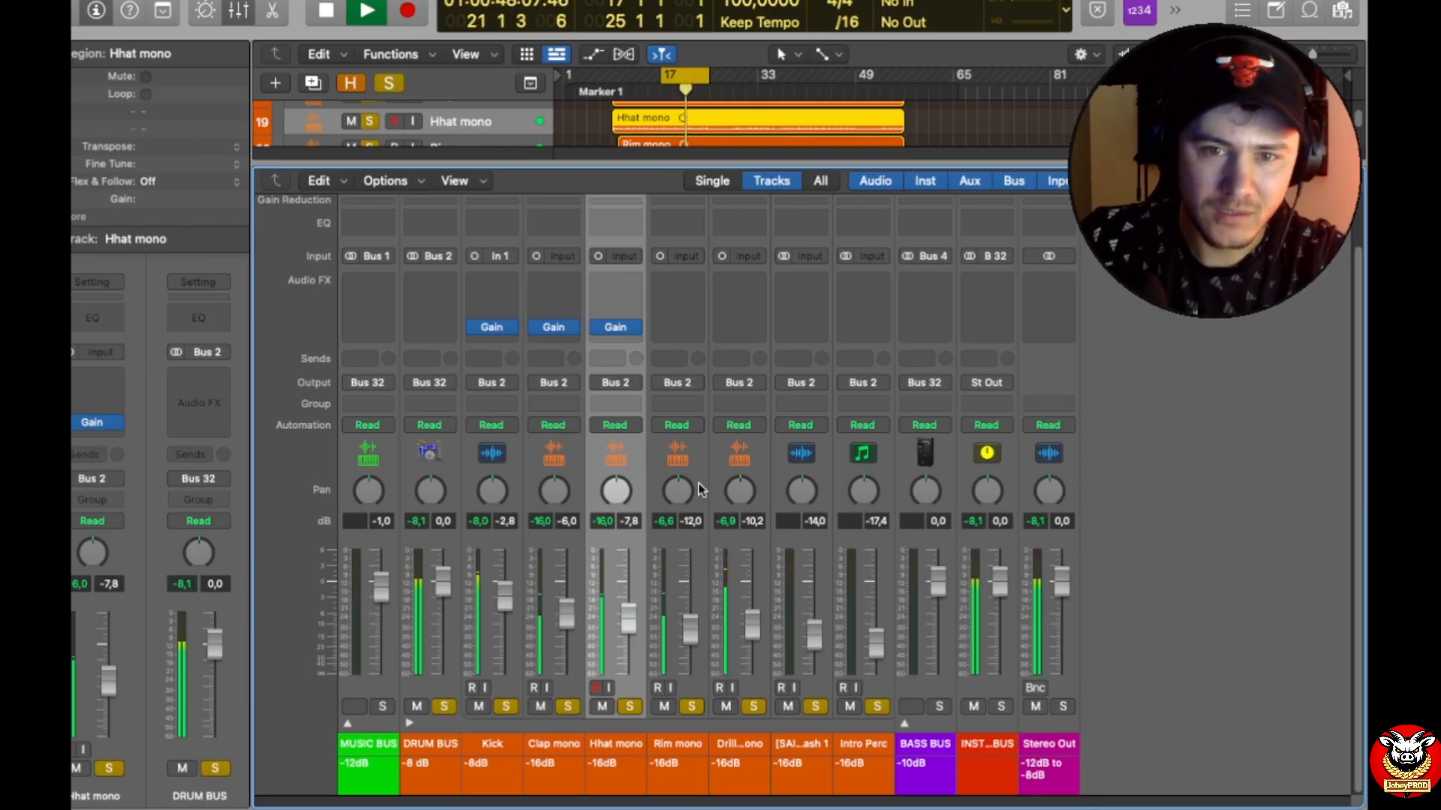
Step: Insert a Gain plug-in on the Rim mono channel and switch it to the Mono->Stereo version
left_click(684, 326)
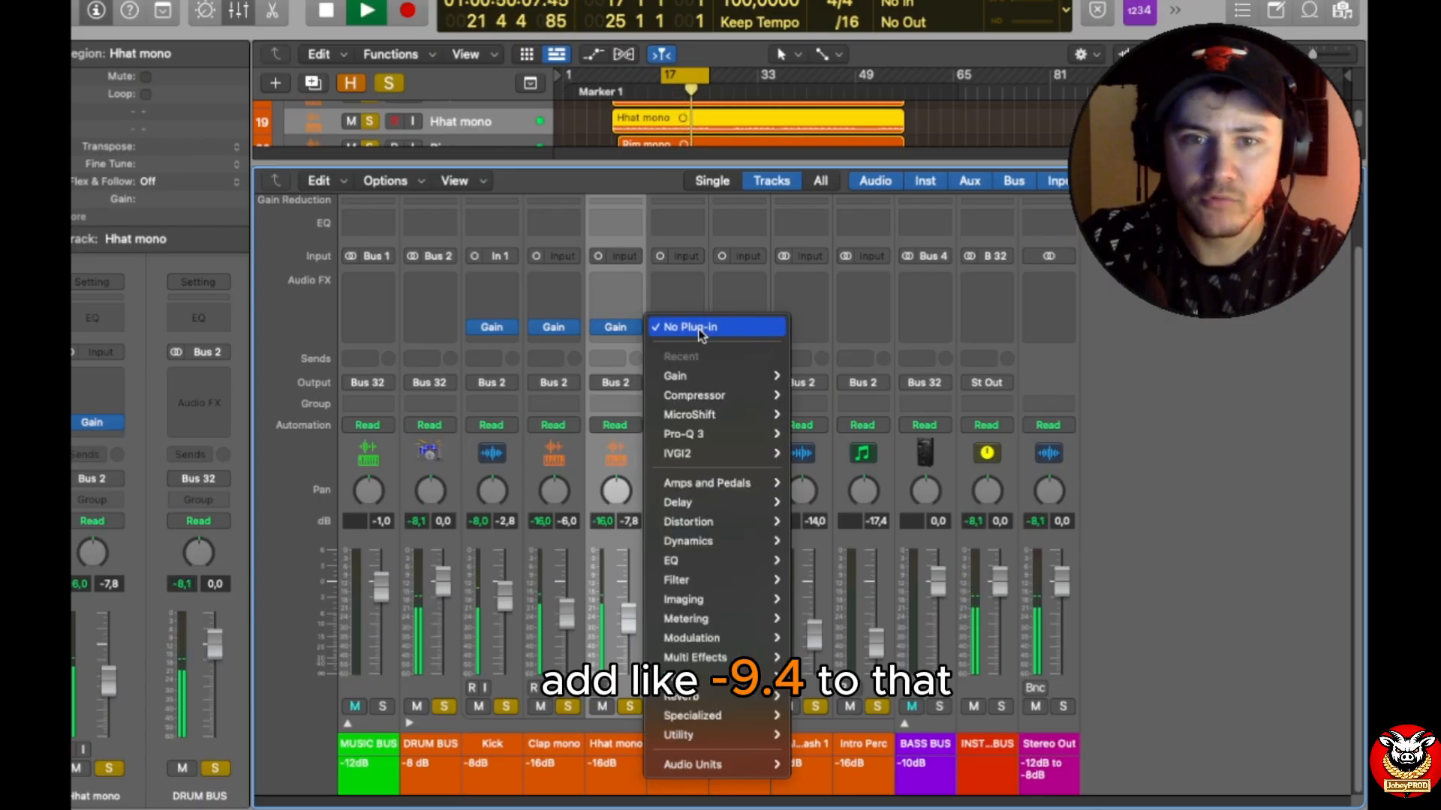
mouse_move(713, 375)
left_click(799, 373)
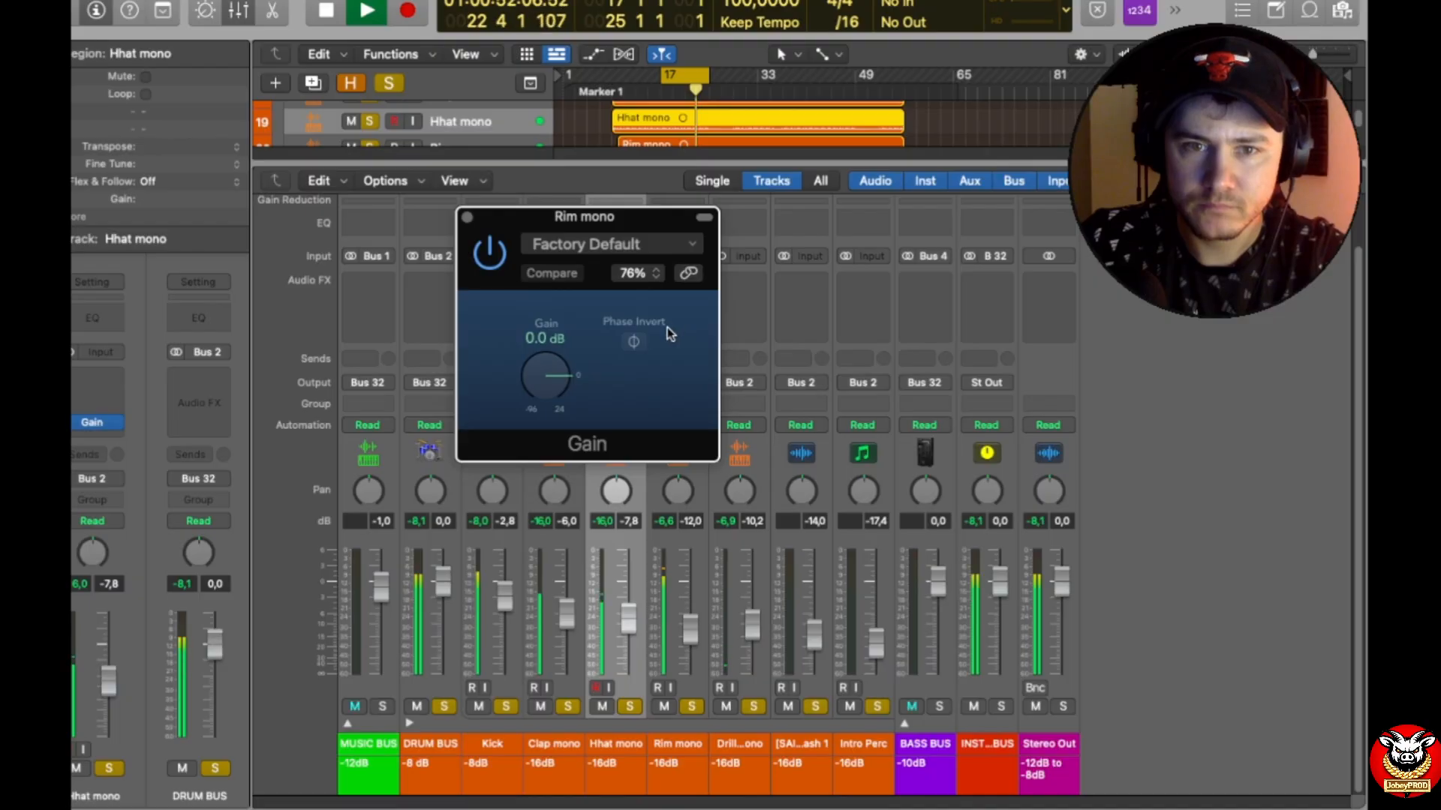
left_click(465, 218)
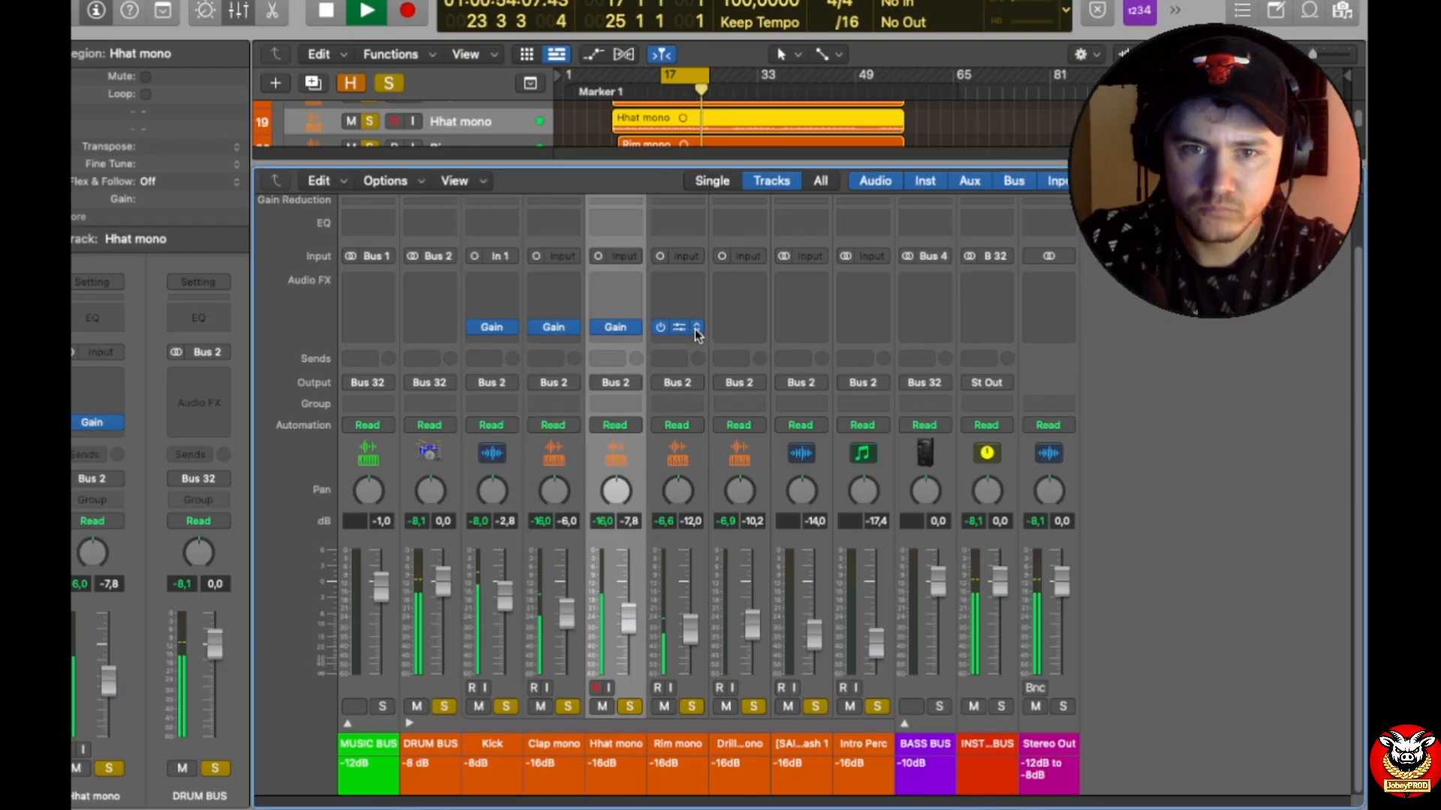
left_click(697, 330)
mouse_move(758, 403)
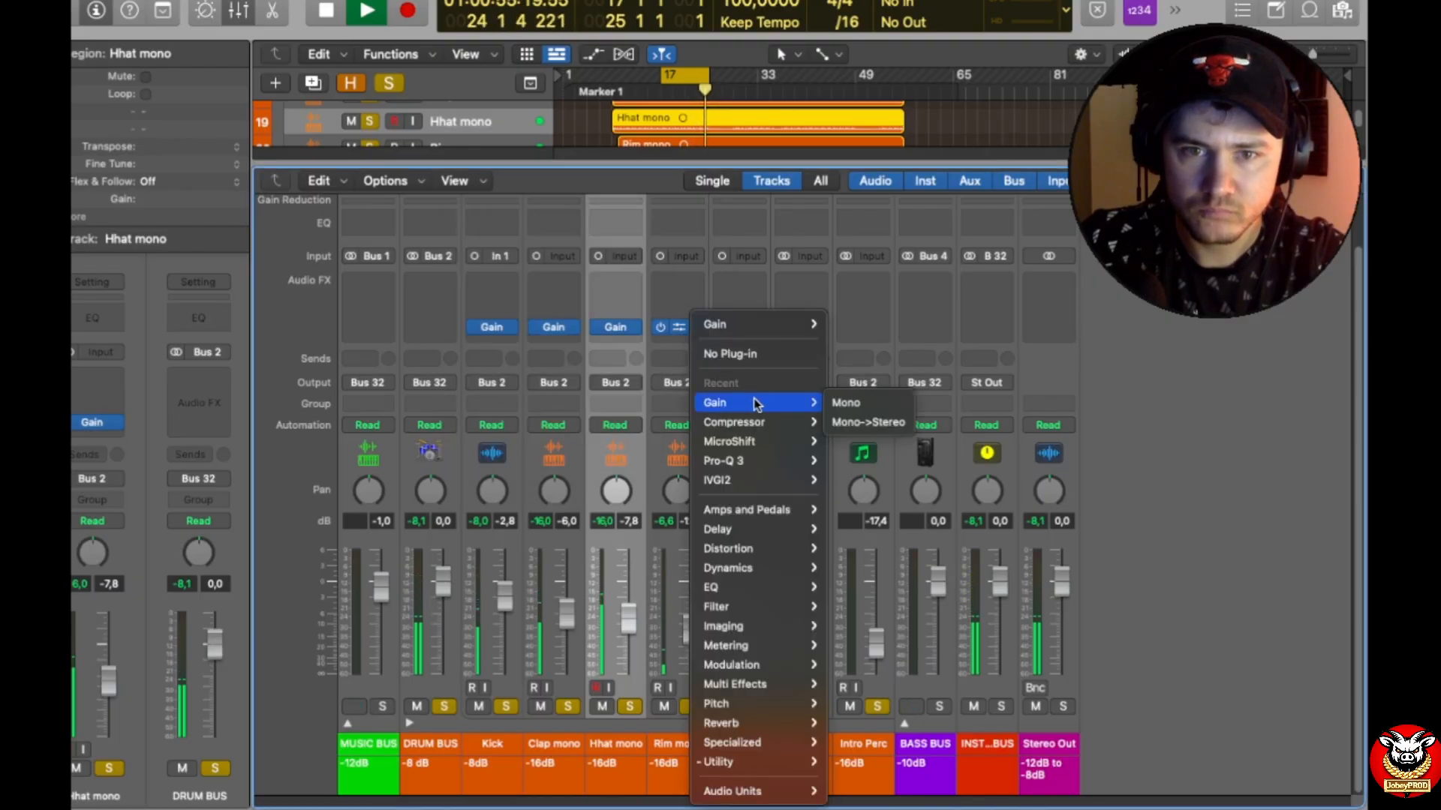
left_click(878, 420)
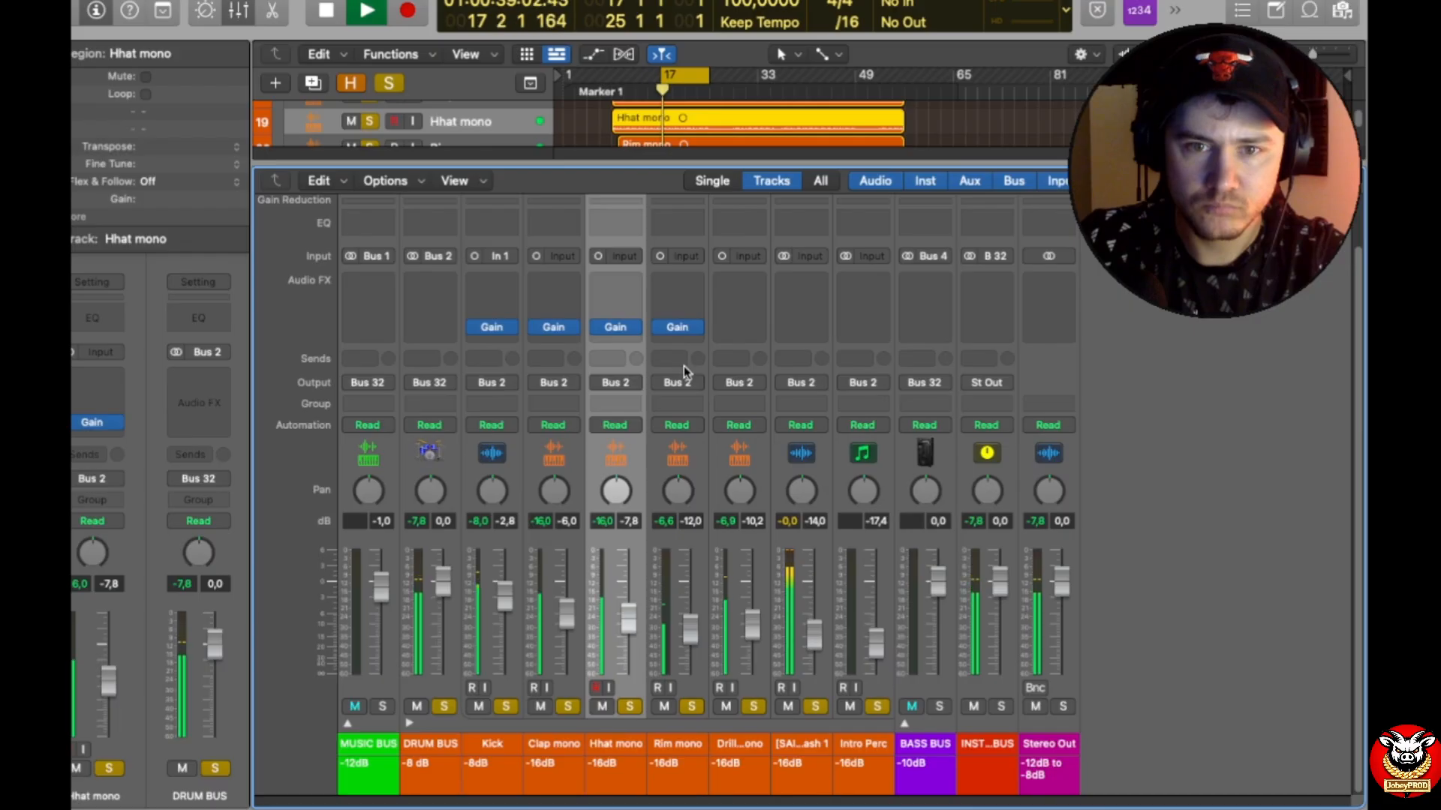
Step: Set the Rim mono Gain plug-in to -9.4 dB and close its window
left_click(675, 328)
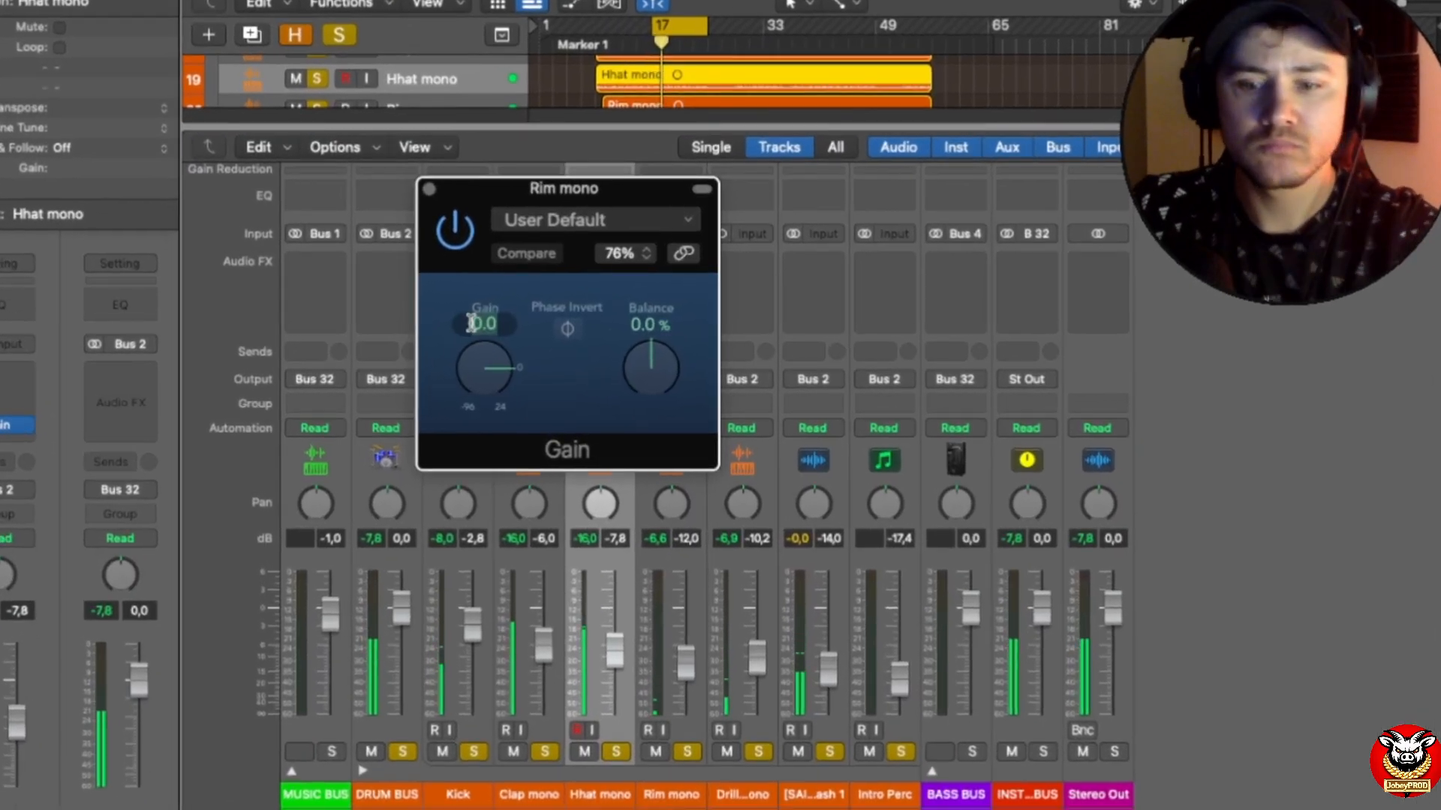
type("-9.")
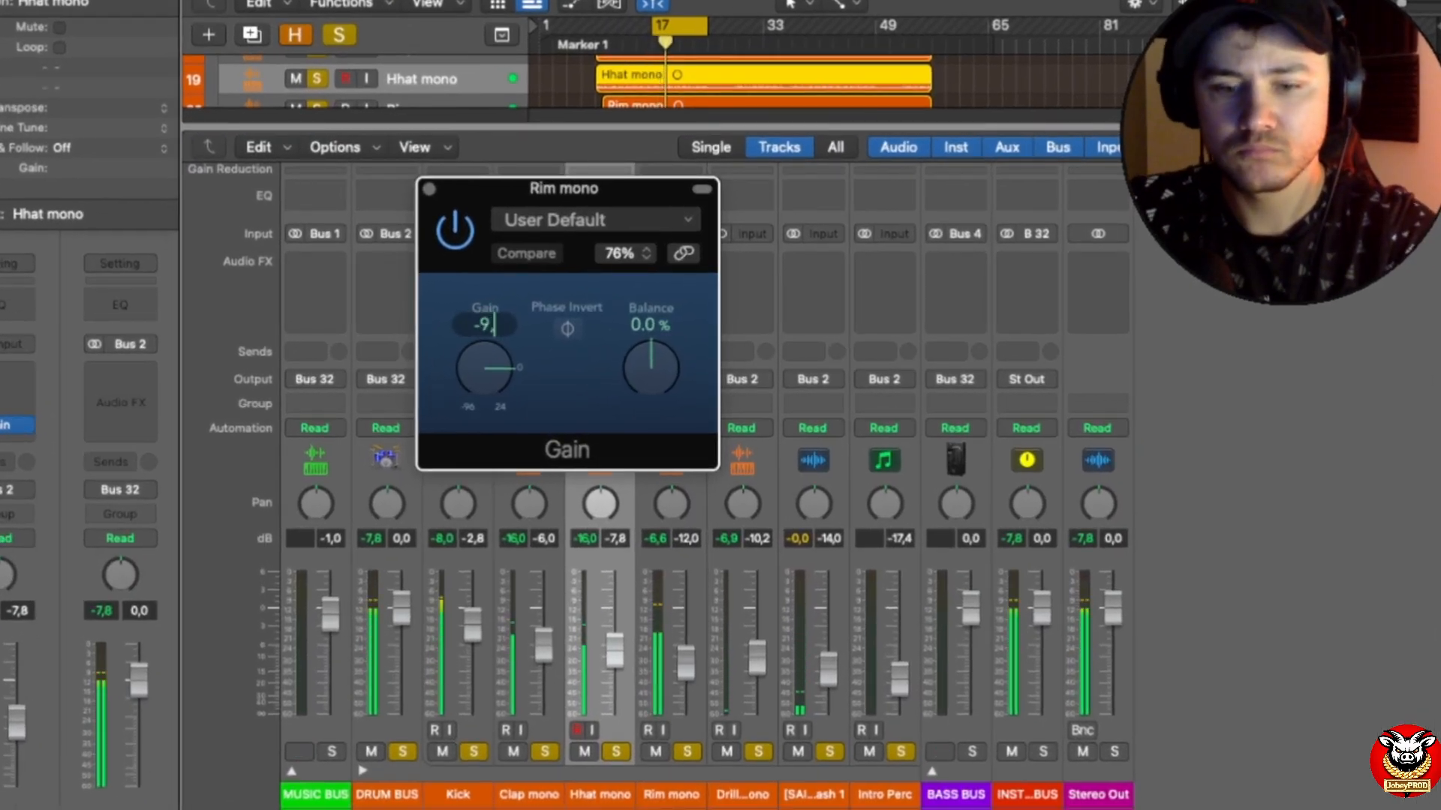
type("4")
key("Return")
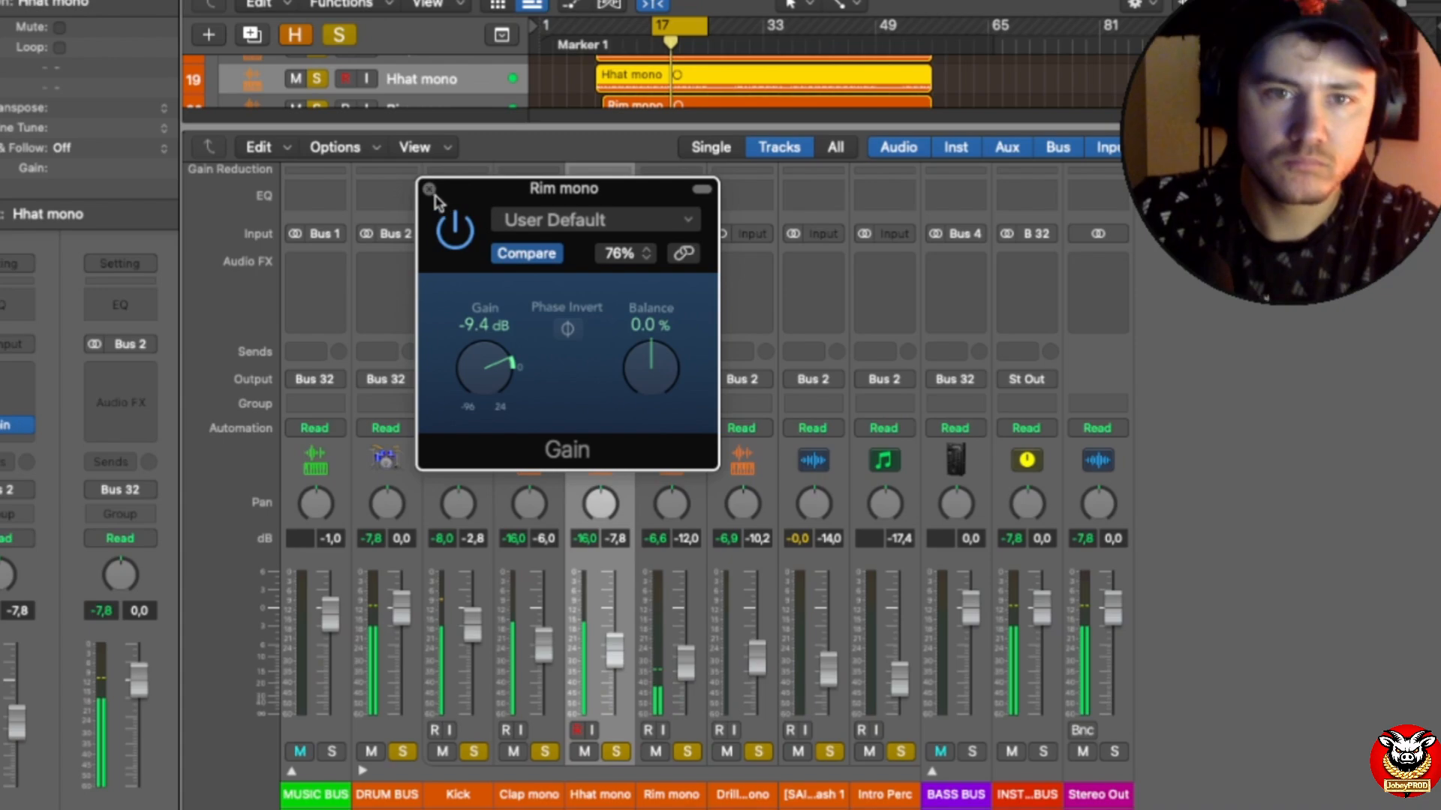
left_click(429, 189)
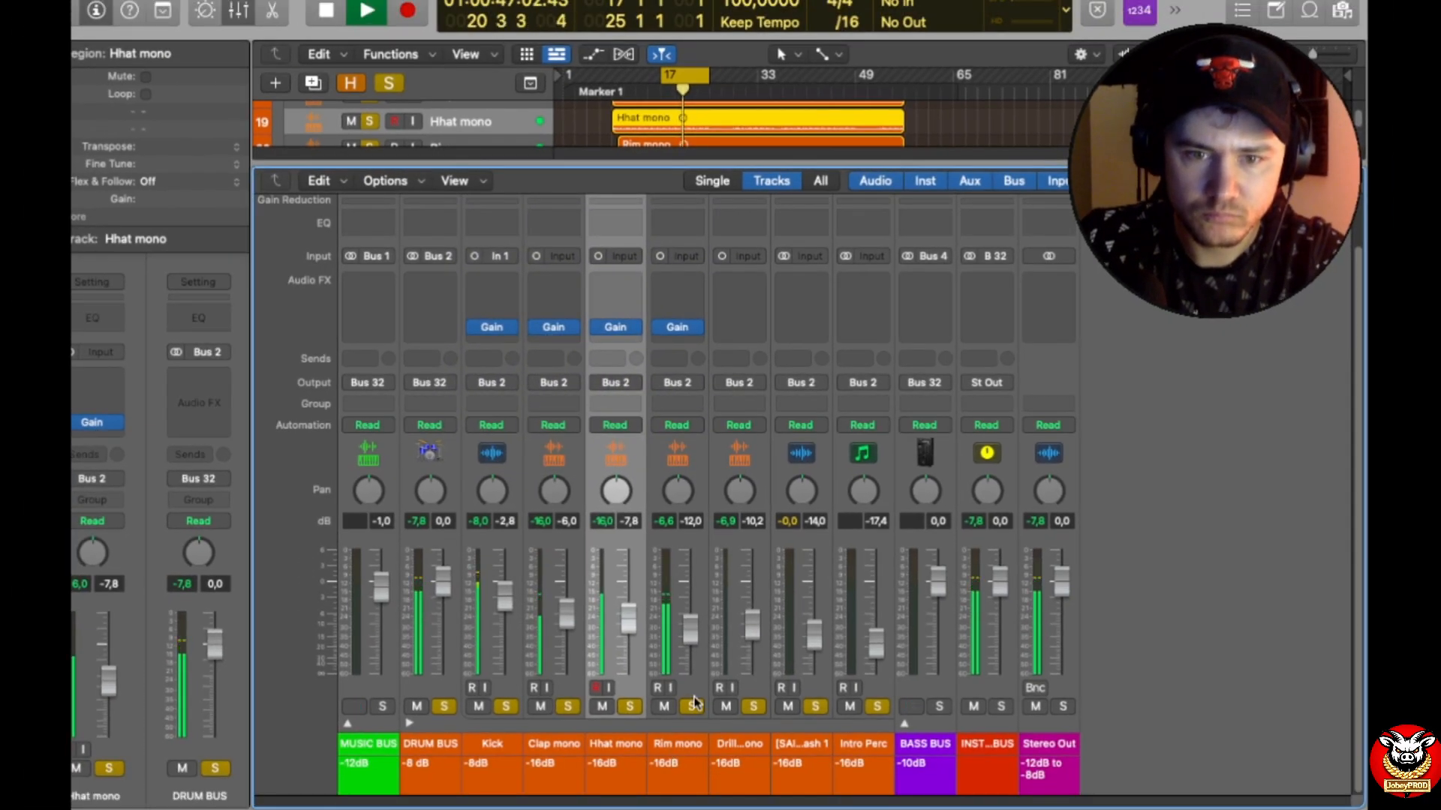
Step: Raise the Rim mono fader to -0.4 dB during playback, and stop playback
left_click_drag(691, 629, 690, 590)
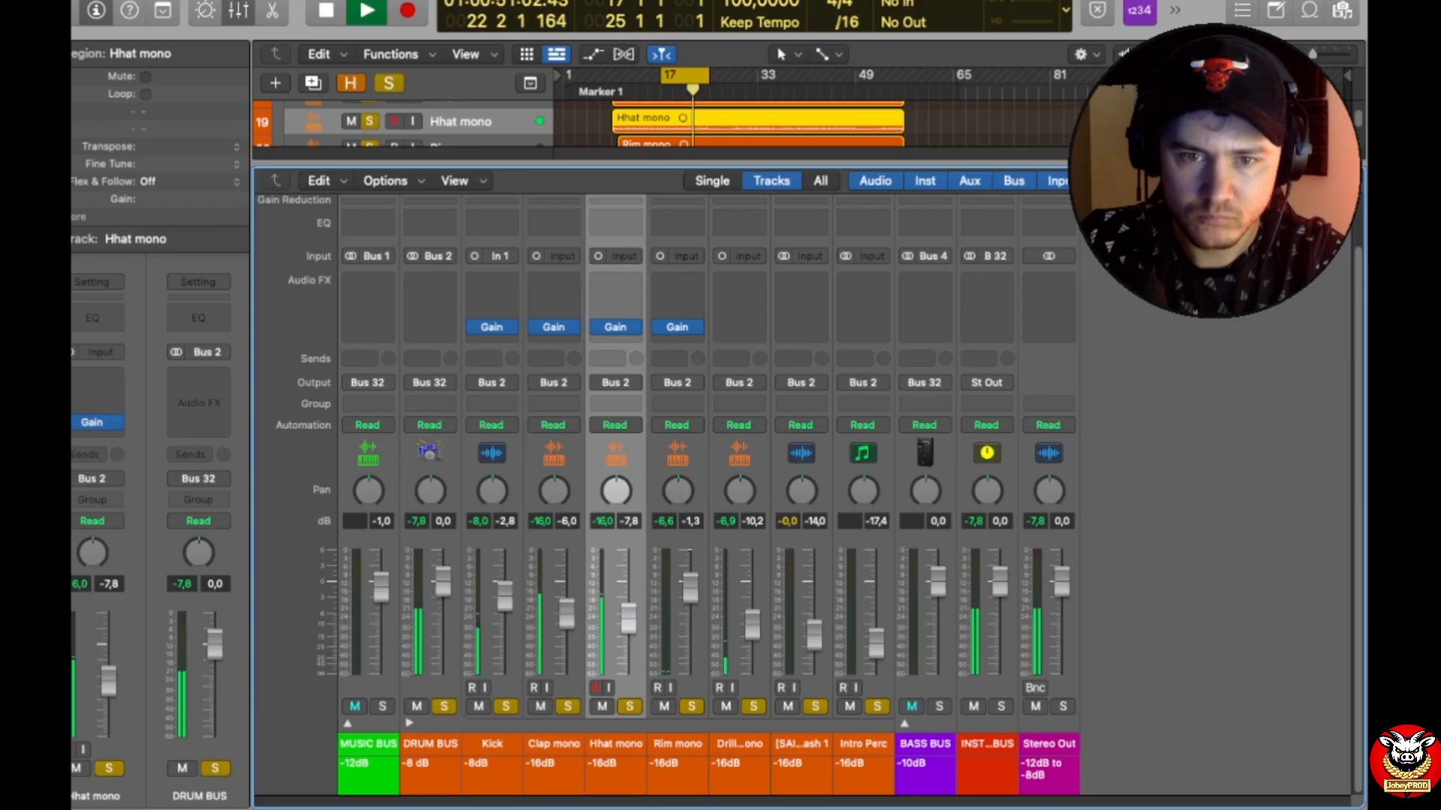
left_click_drag(690, 587, 690, 570)
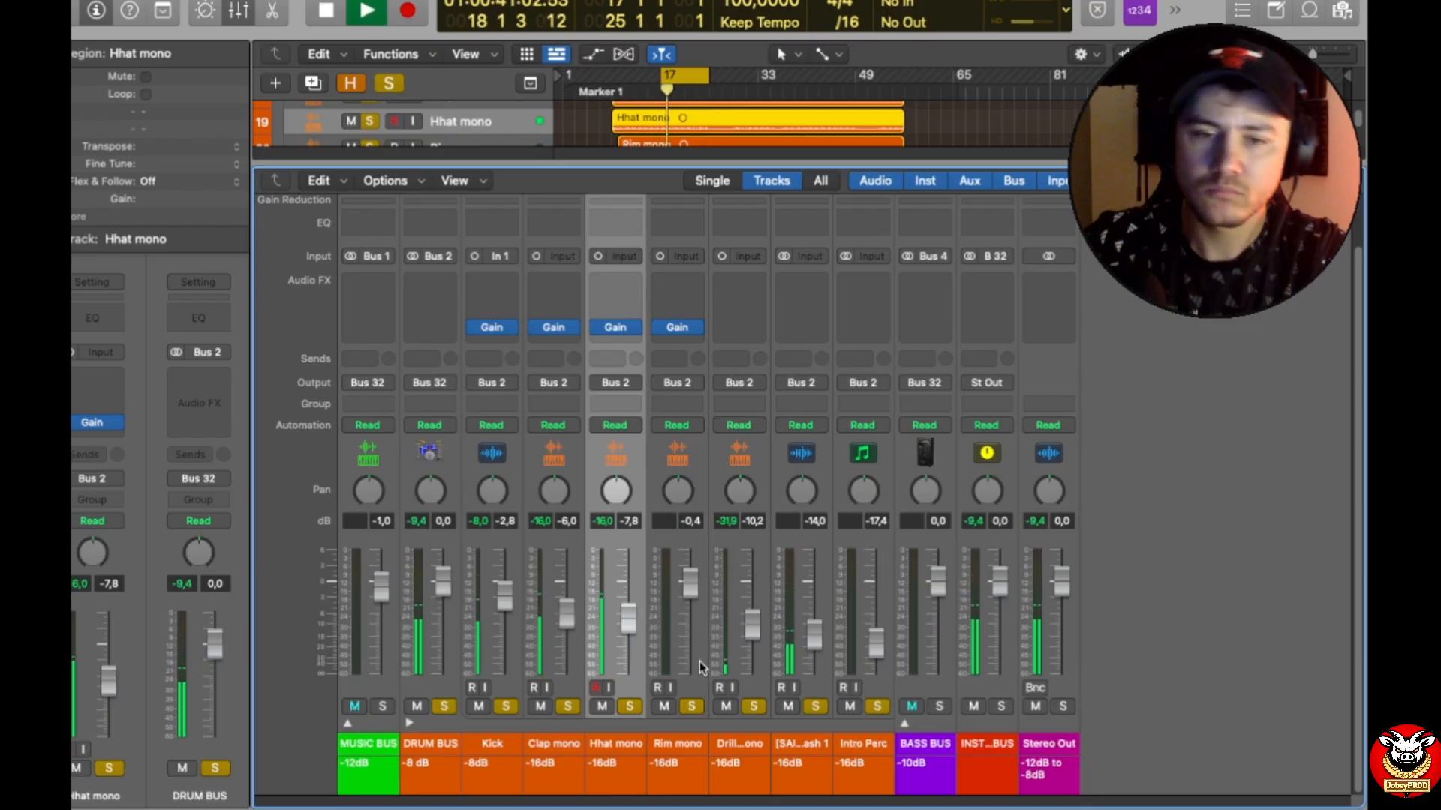
key("space")
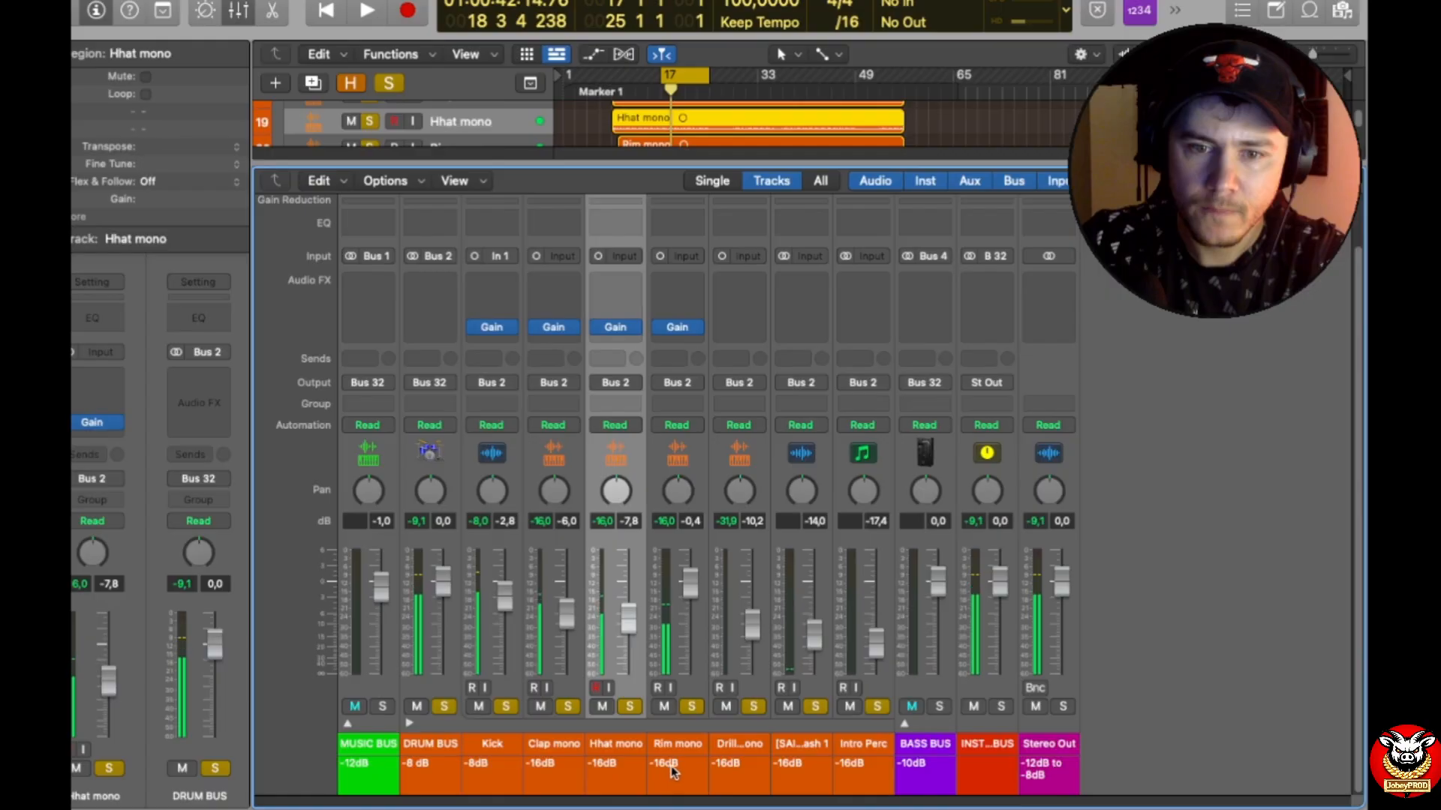
Step: Change the Rim mono track note to -12dB and lower its fader to -3.6 dB during playback
double_click(671, 765)
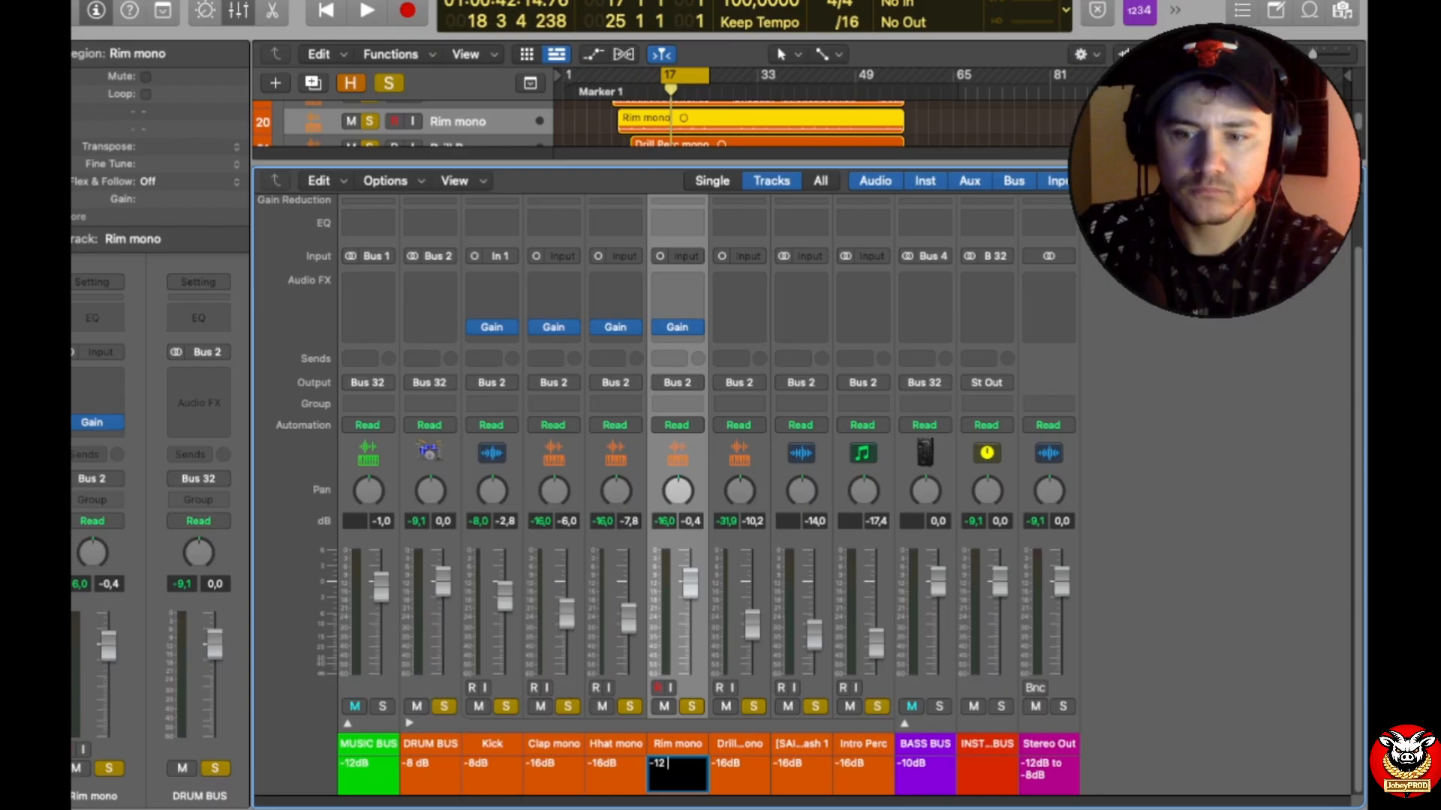
type("-12dB")
key("Return")
key("space")
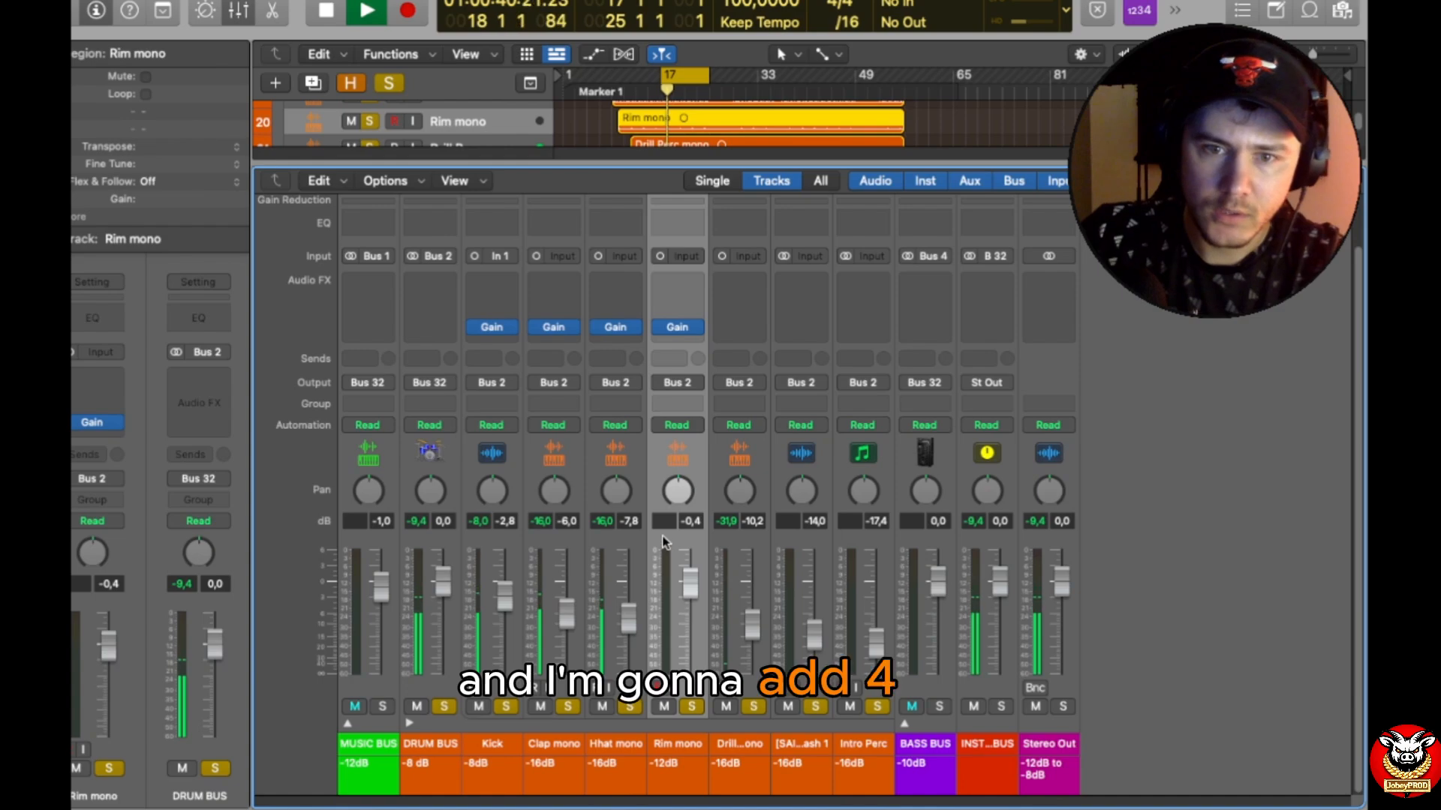
left_click_drag(683, 574, 682, 588)
key("space")
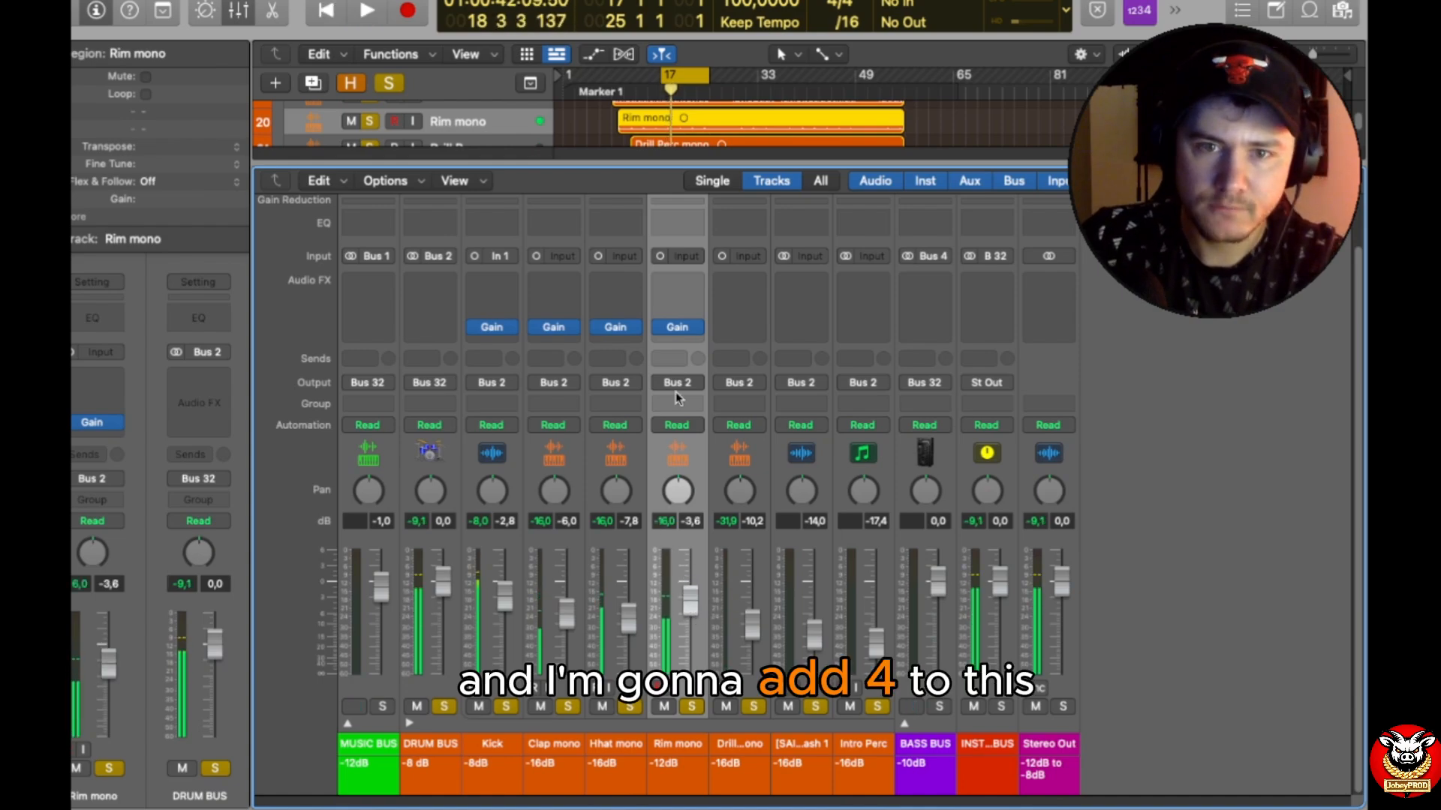
Step: Set the Rim mono Gain plug-in to -5.4 dB, close its window, and adjust the channel fader to -3.2 dB
left_click(677, 327)
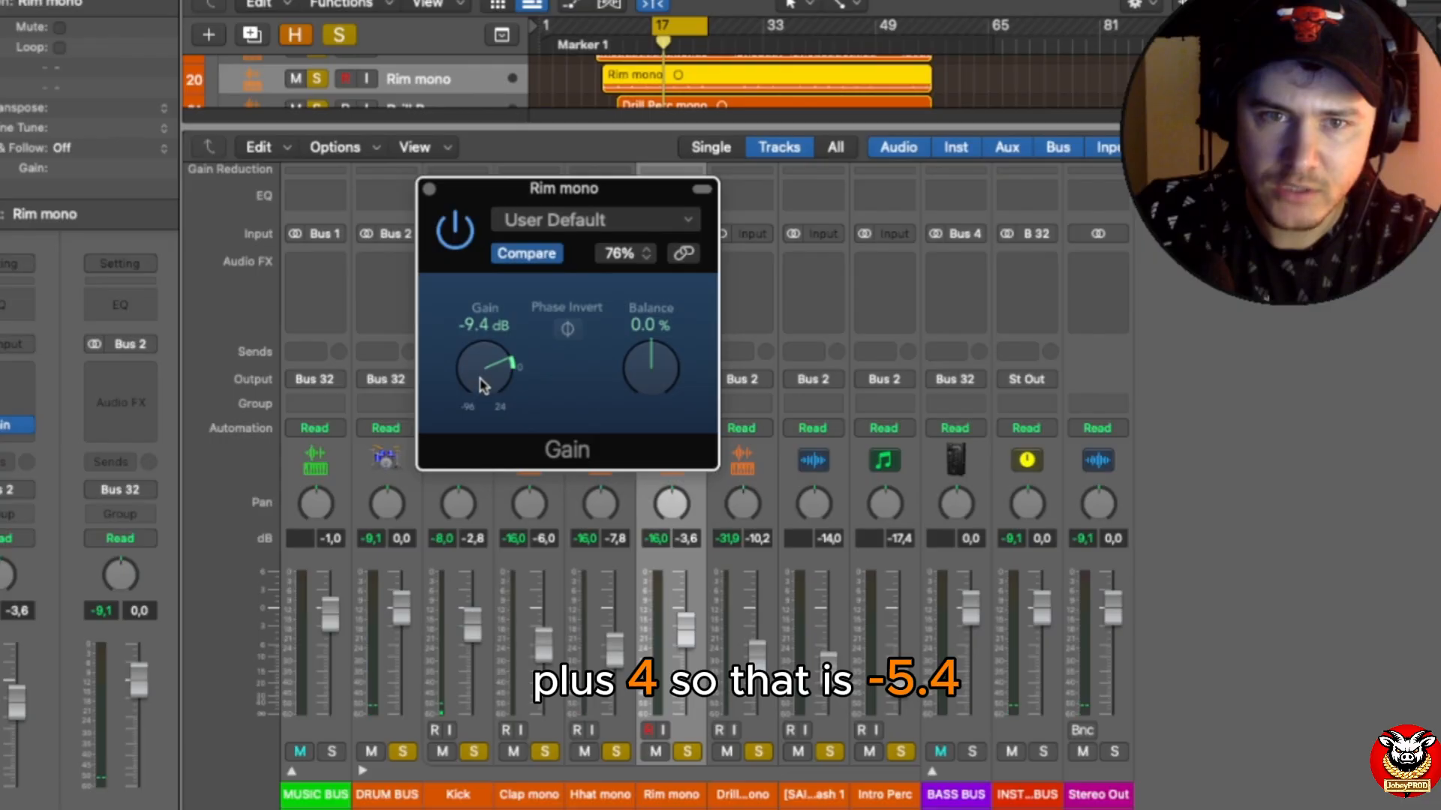
double_click(480, 325)
type("-5,4")
key("Return")
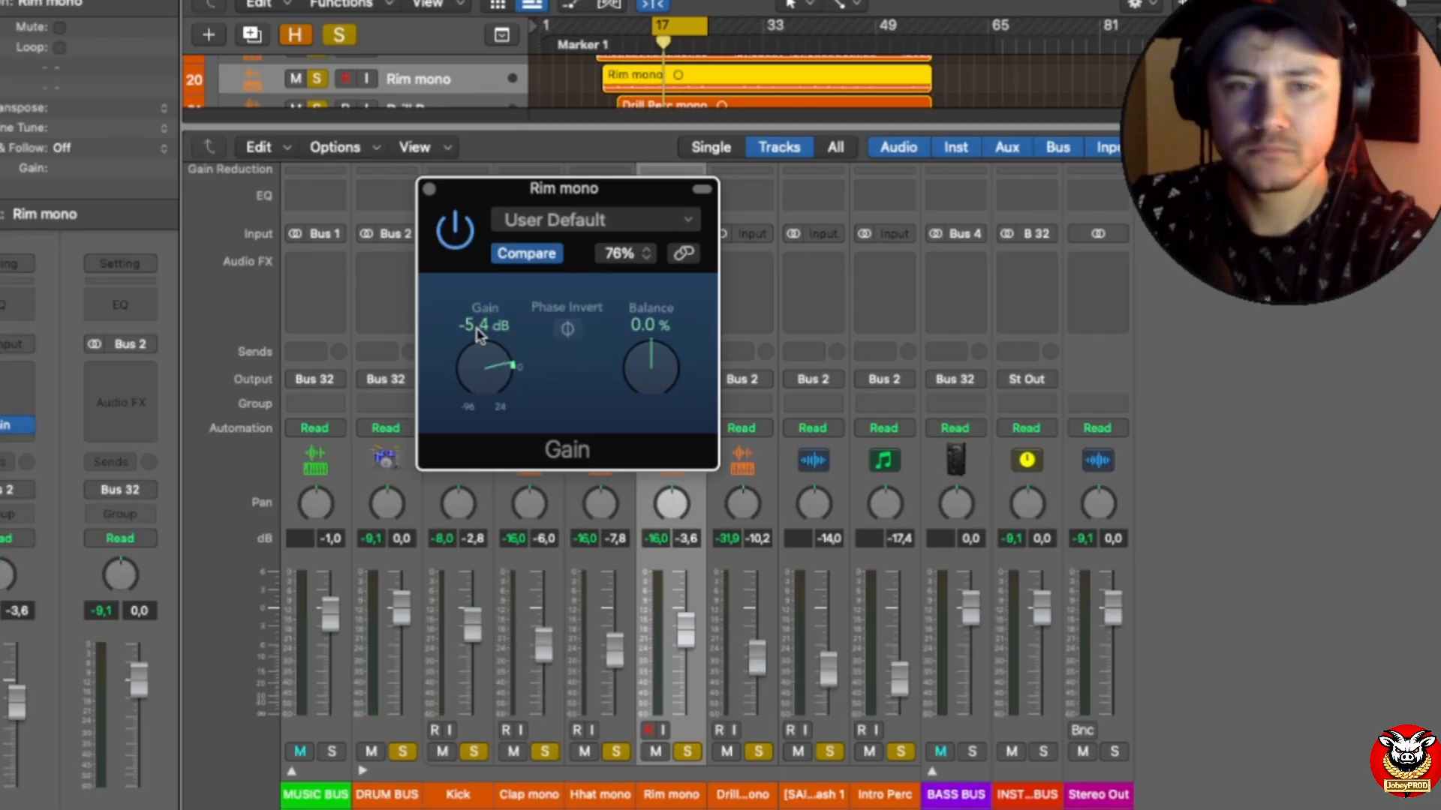
left_click(429, 190)
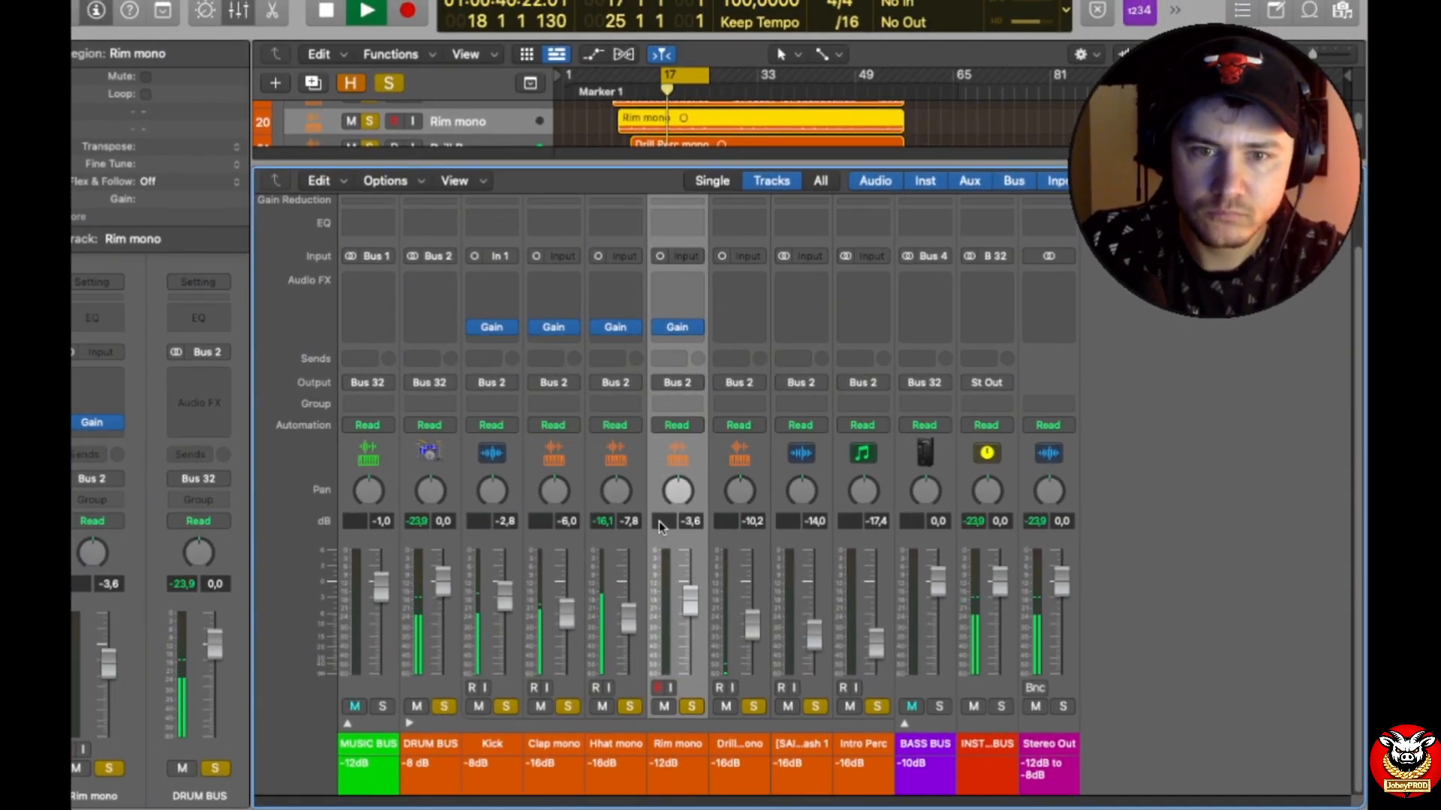
left_click_drag(690, 601, 690, 600)
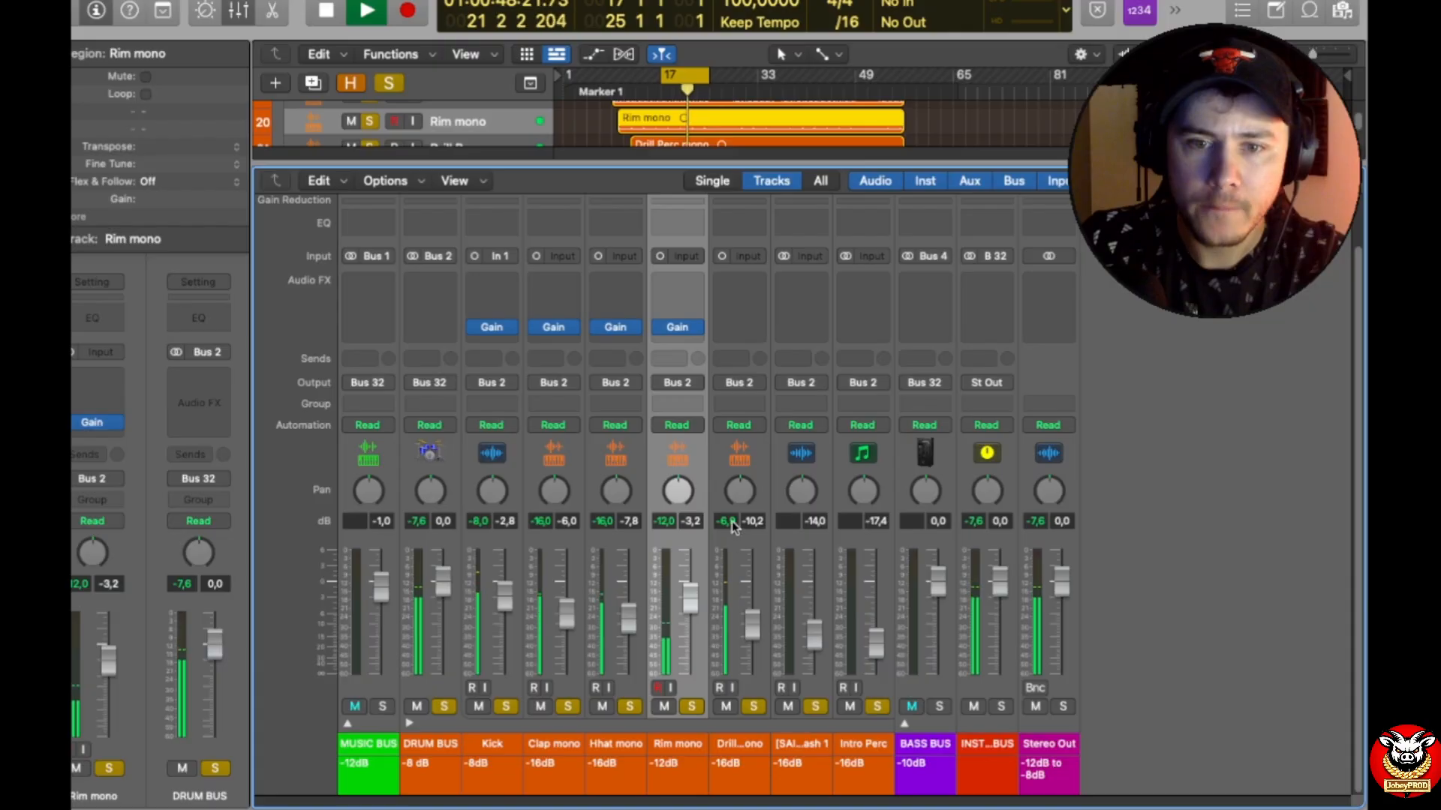
key("space")
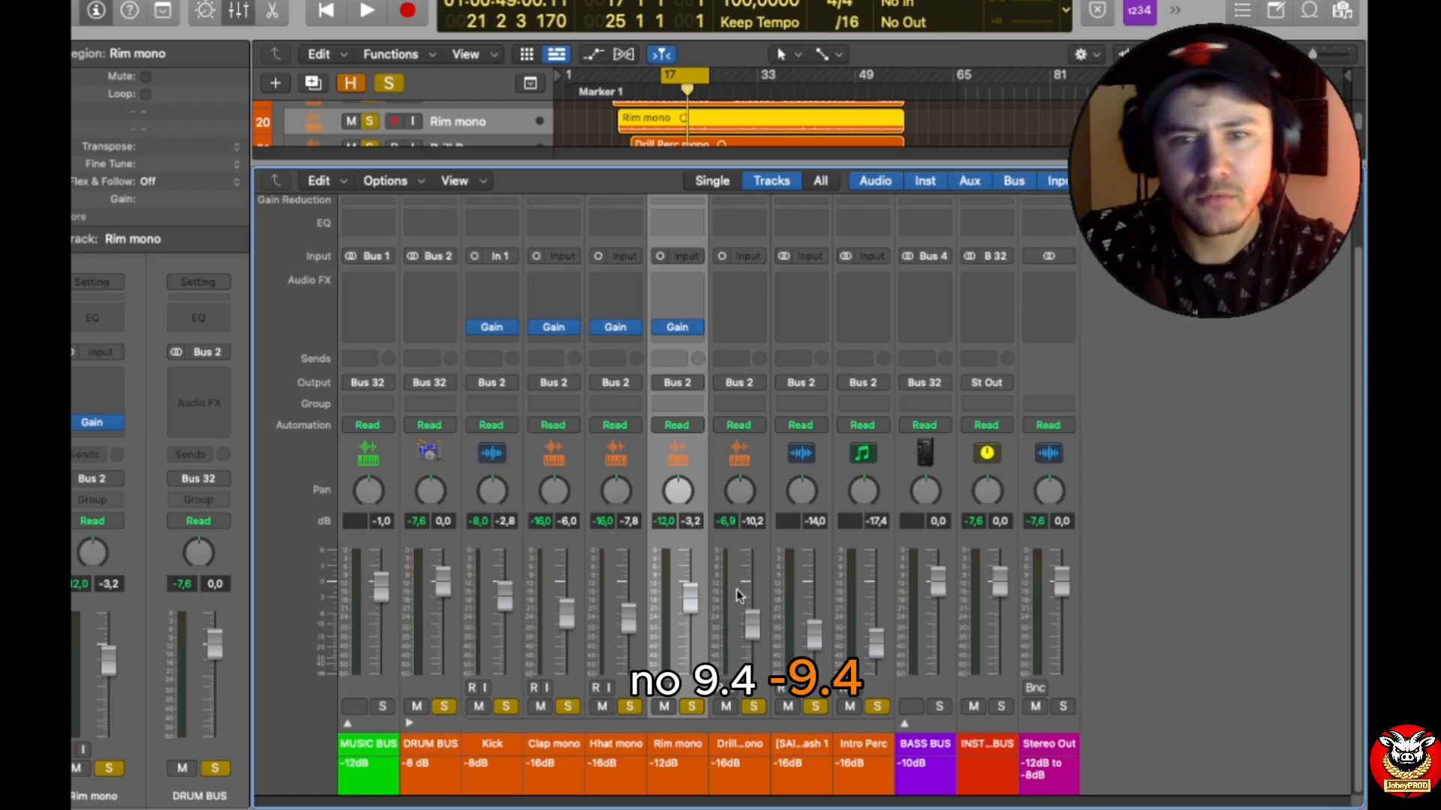
Step: Insert a Mono->Stereo Gain plug-in on the Drill Perc mono channel
left_click(742, 327)
mouse_move(803, 376)
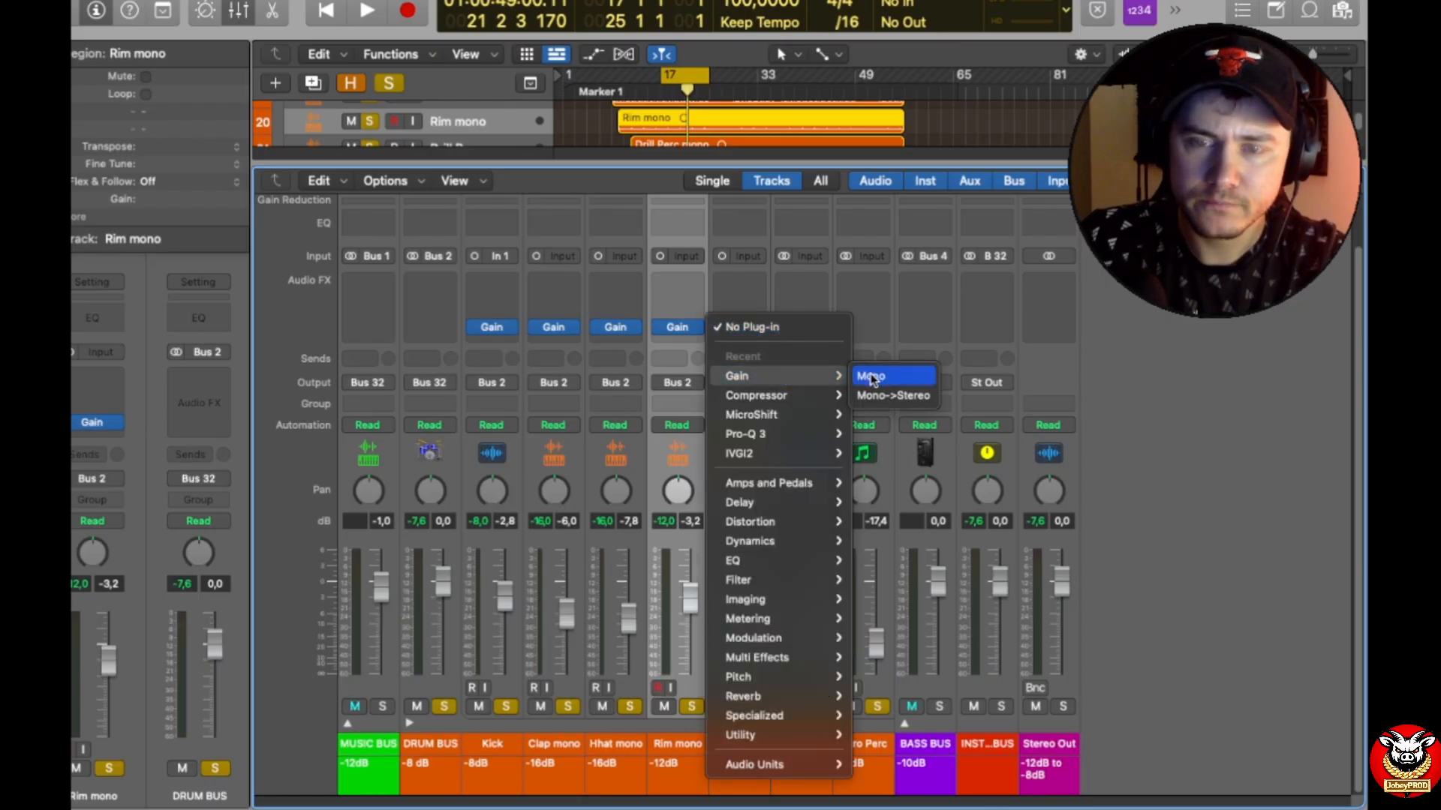
left_click(877, 396)
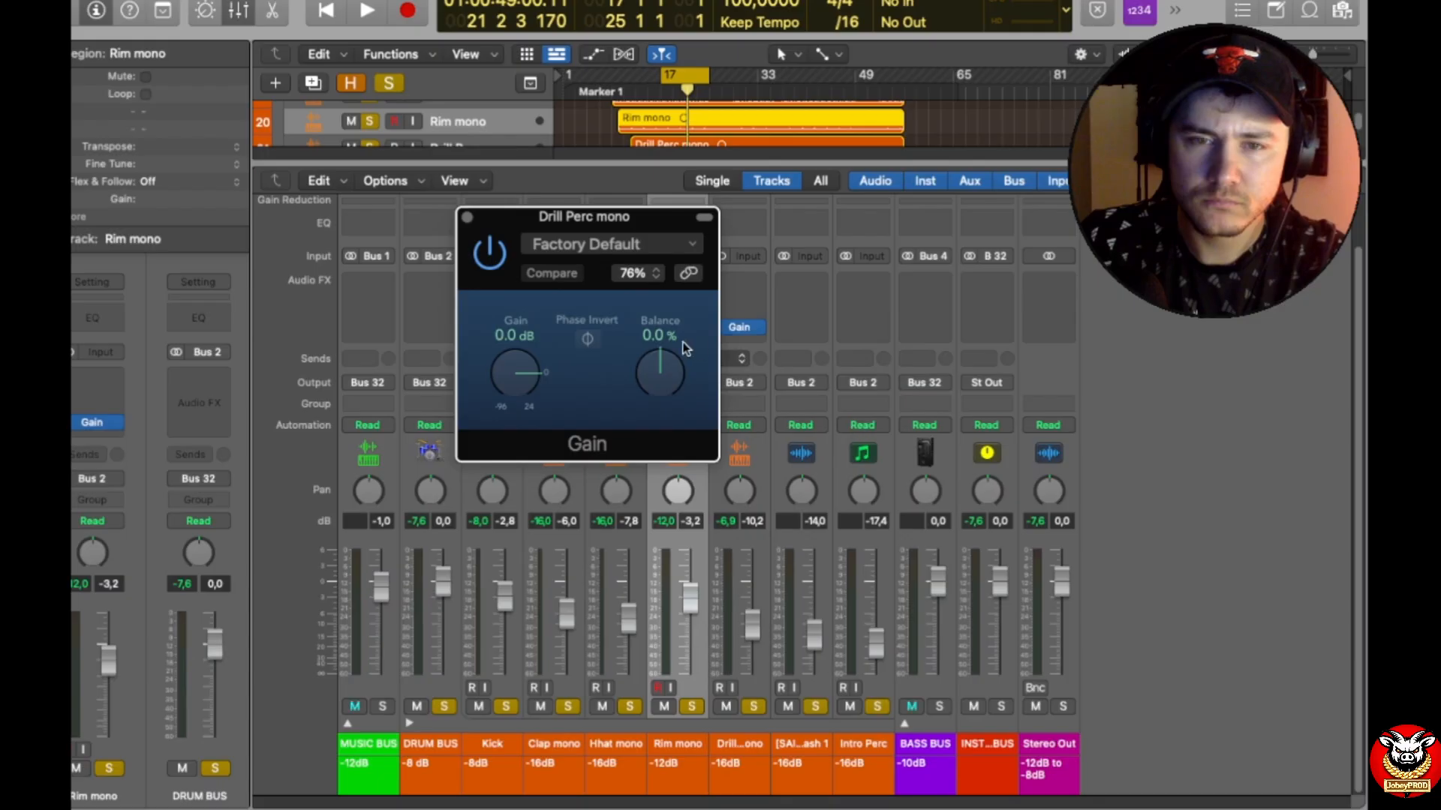
Step: Set the Drill Perc mono Gain plug-in to -9.4 dB and close its window
type("-")
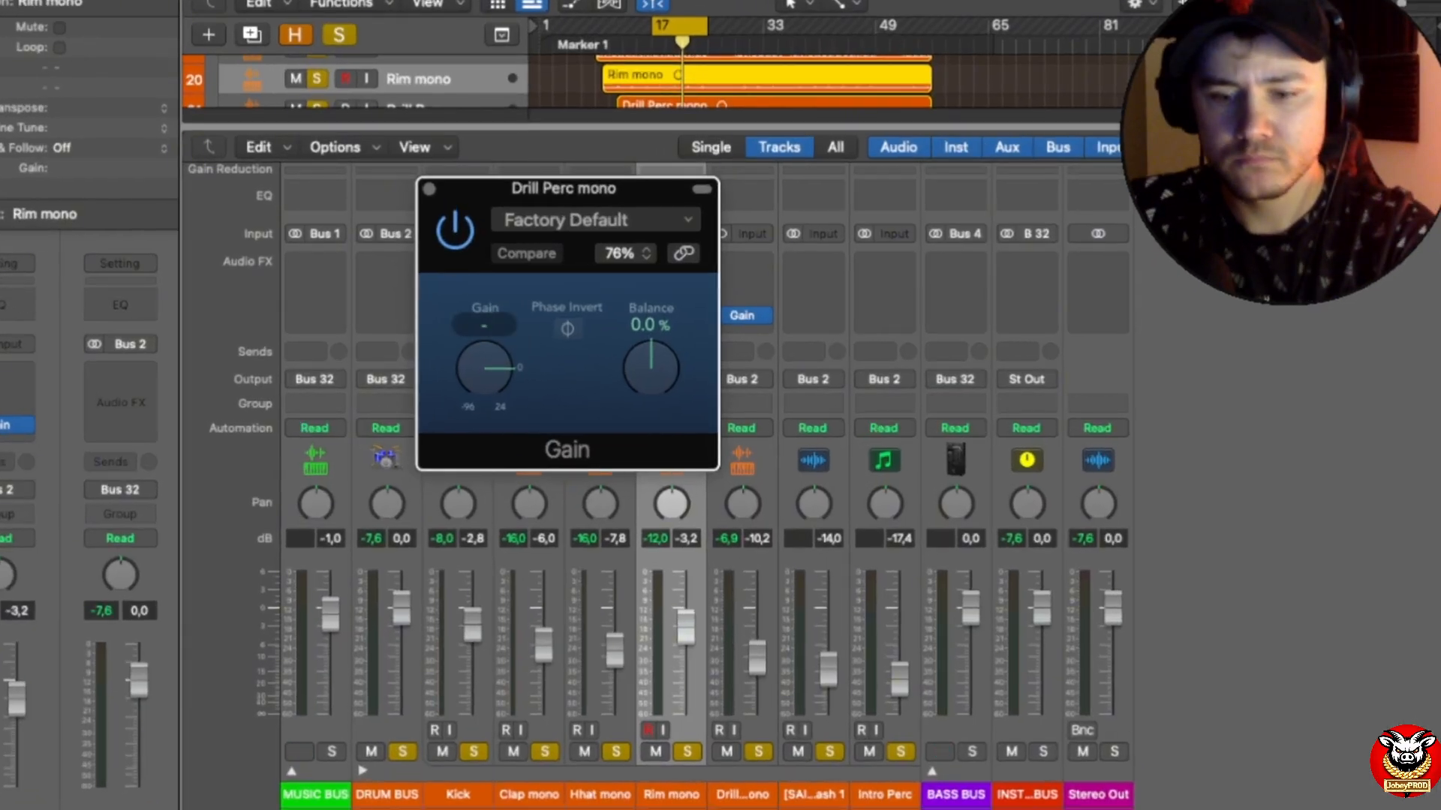
type("0,4")
key("Return")
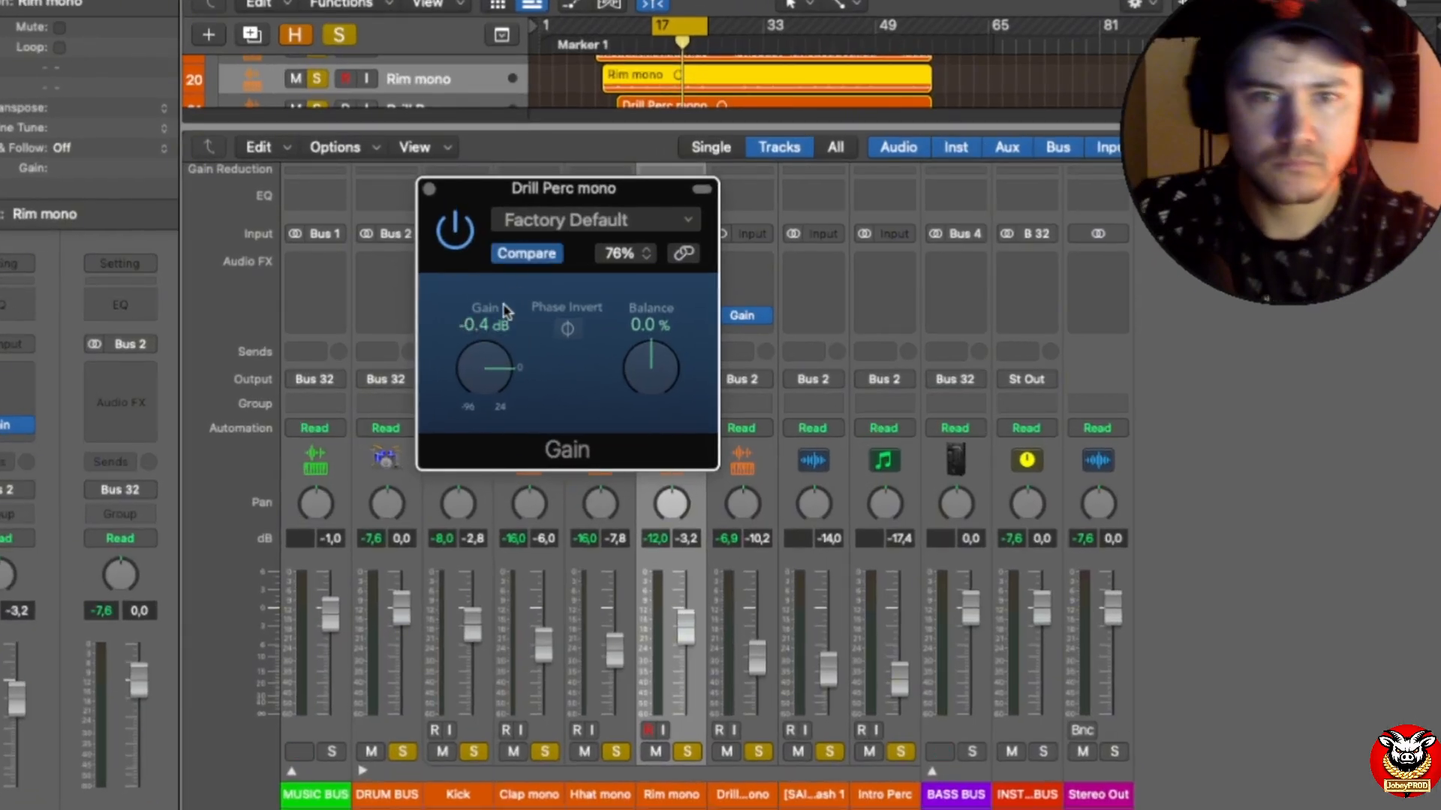
double_click(490, 321)
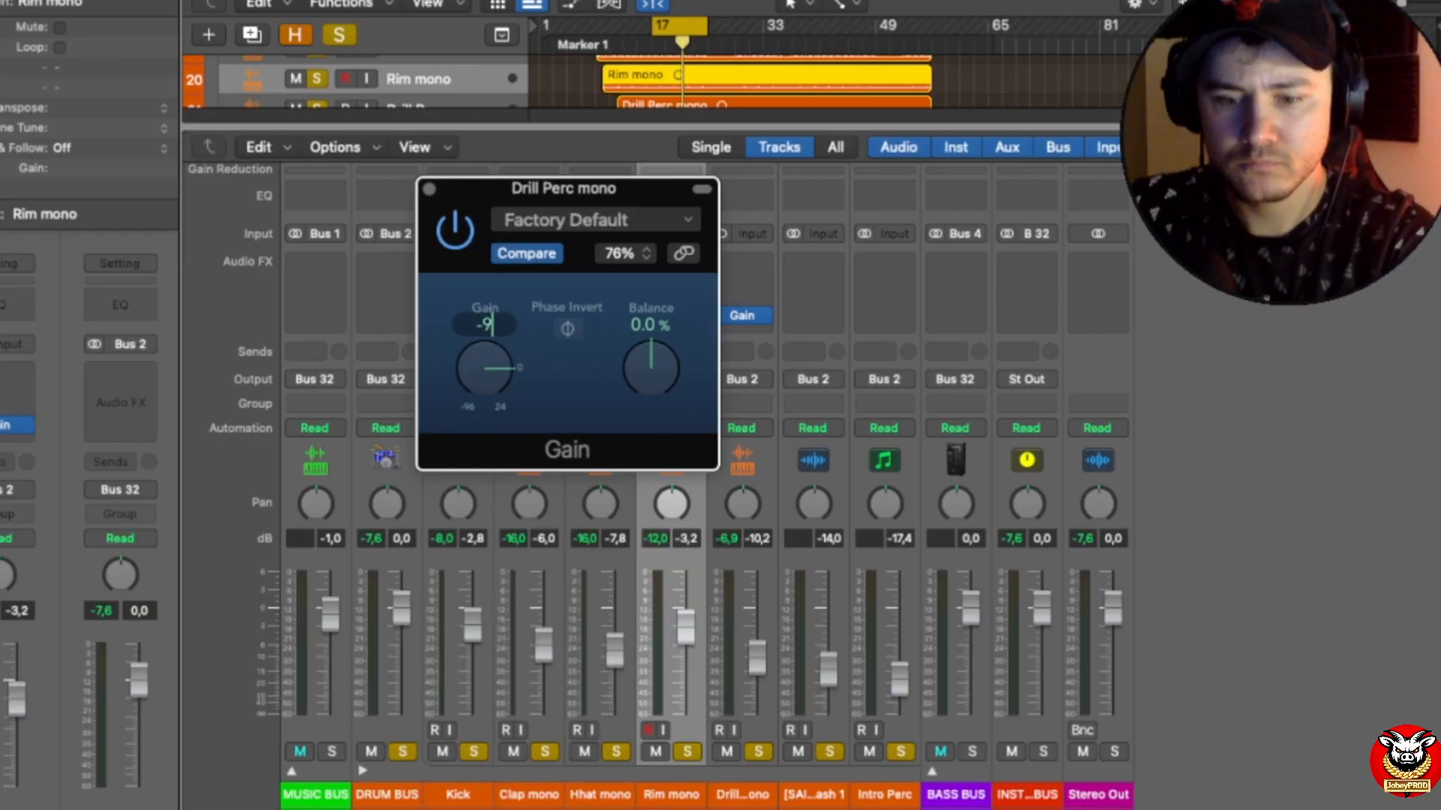
type("-9,5")
key("BackSpace")
type("4")
key("Return")
left_click(427, 187)
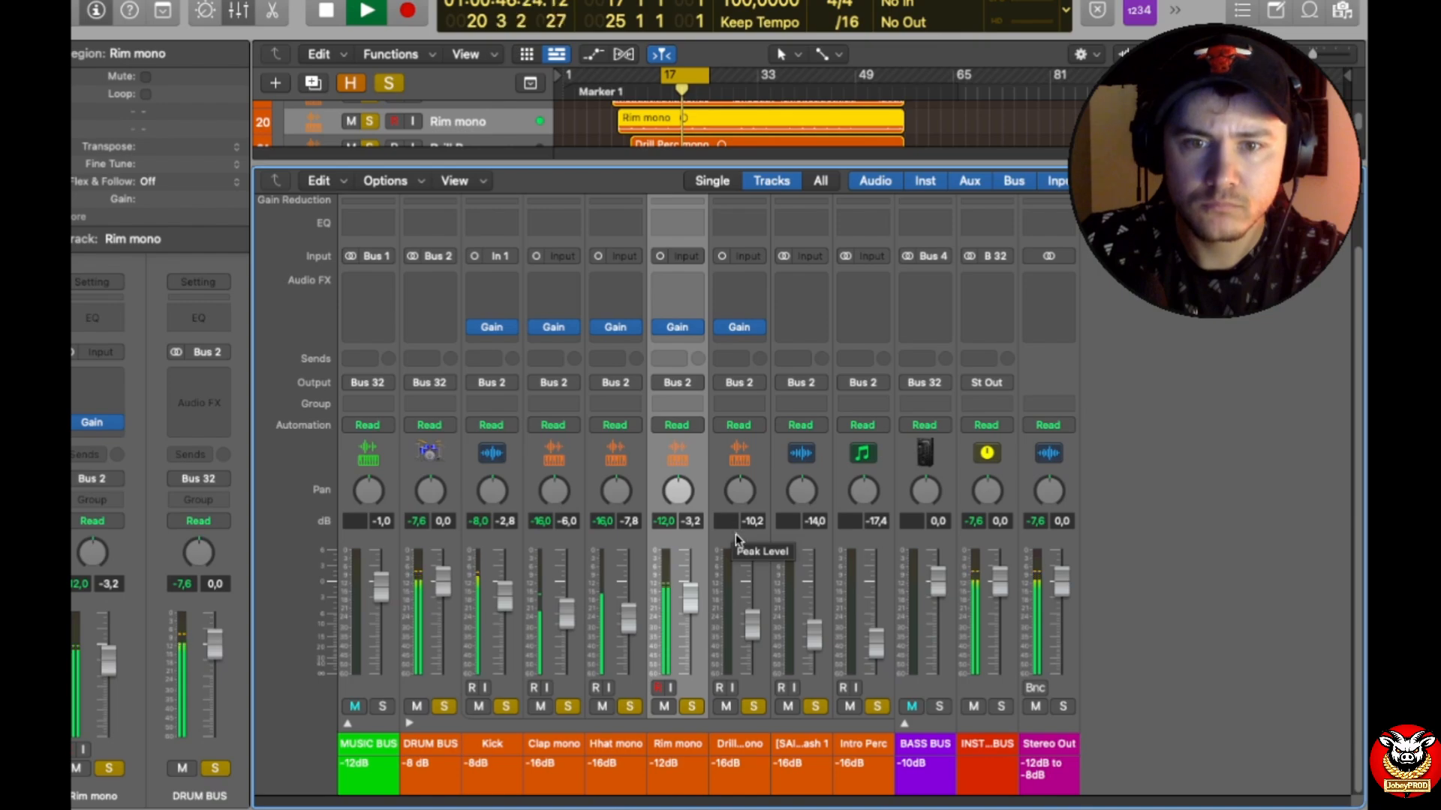
Step: Raise the Drill Perc mono fader to -2.9 dB and play the section to check its balance
key("space")
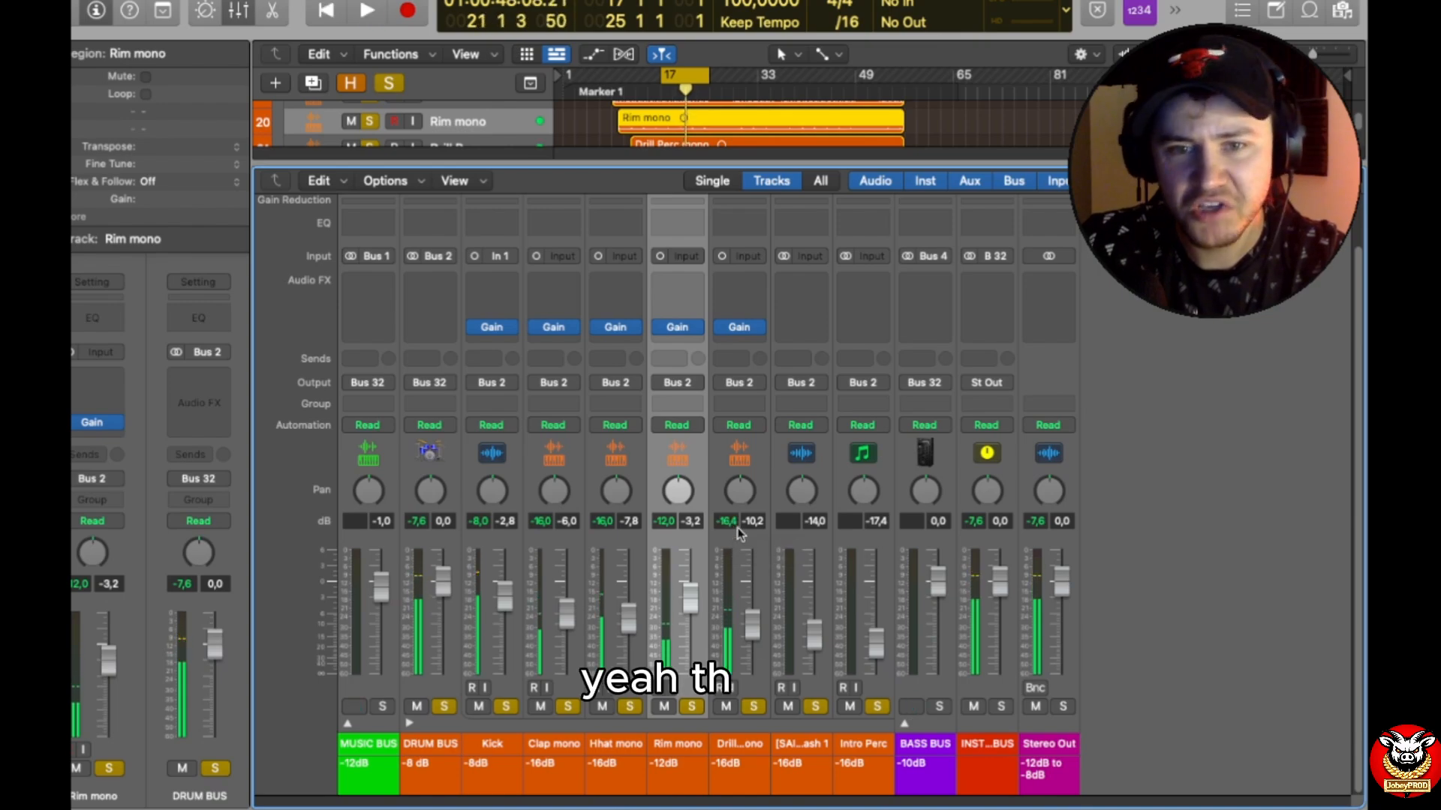
left_click_drag(751, 628, 751, 601)
key("space")
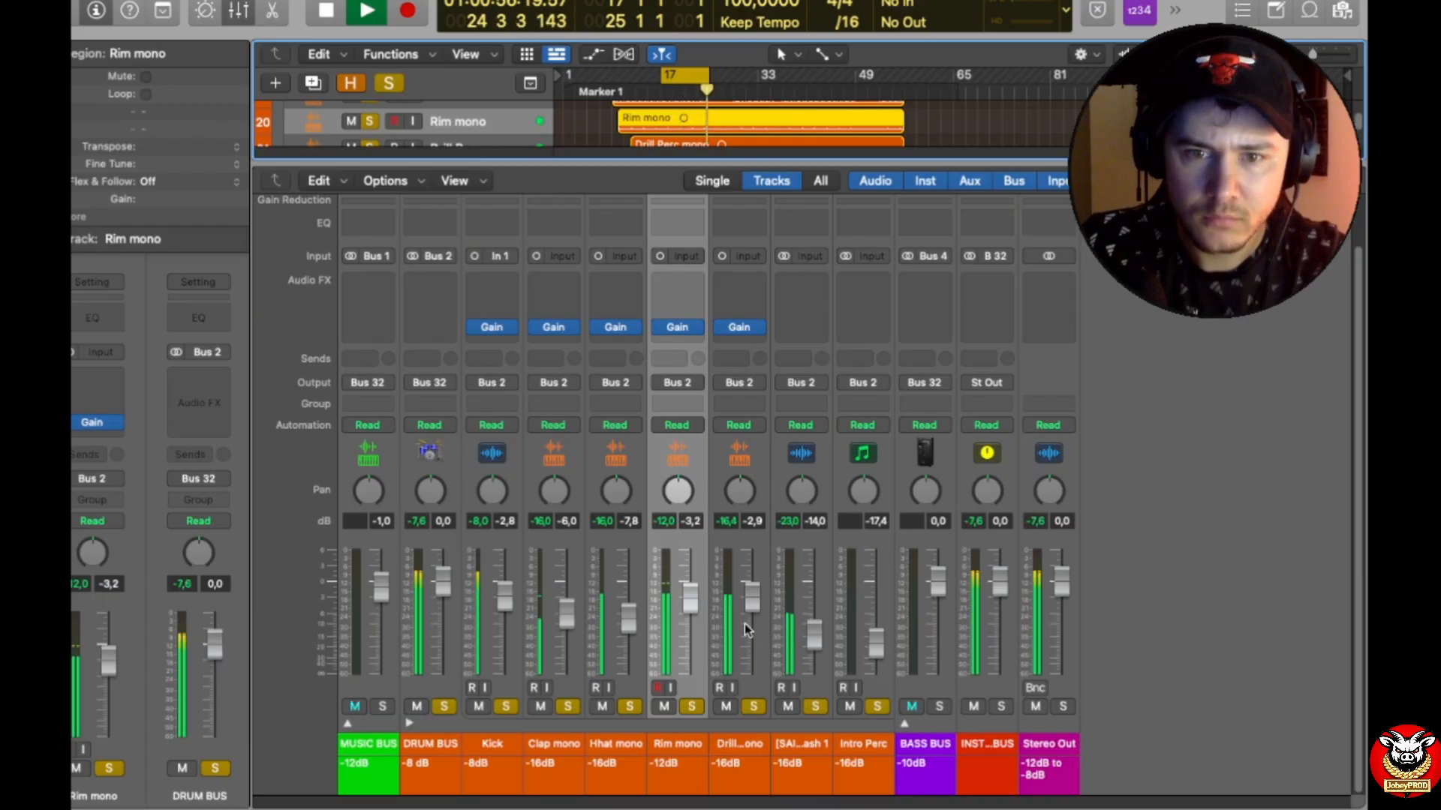
key("space")
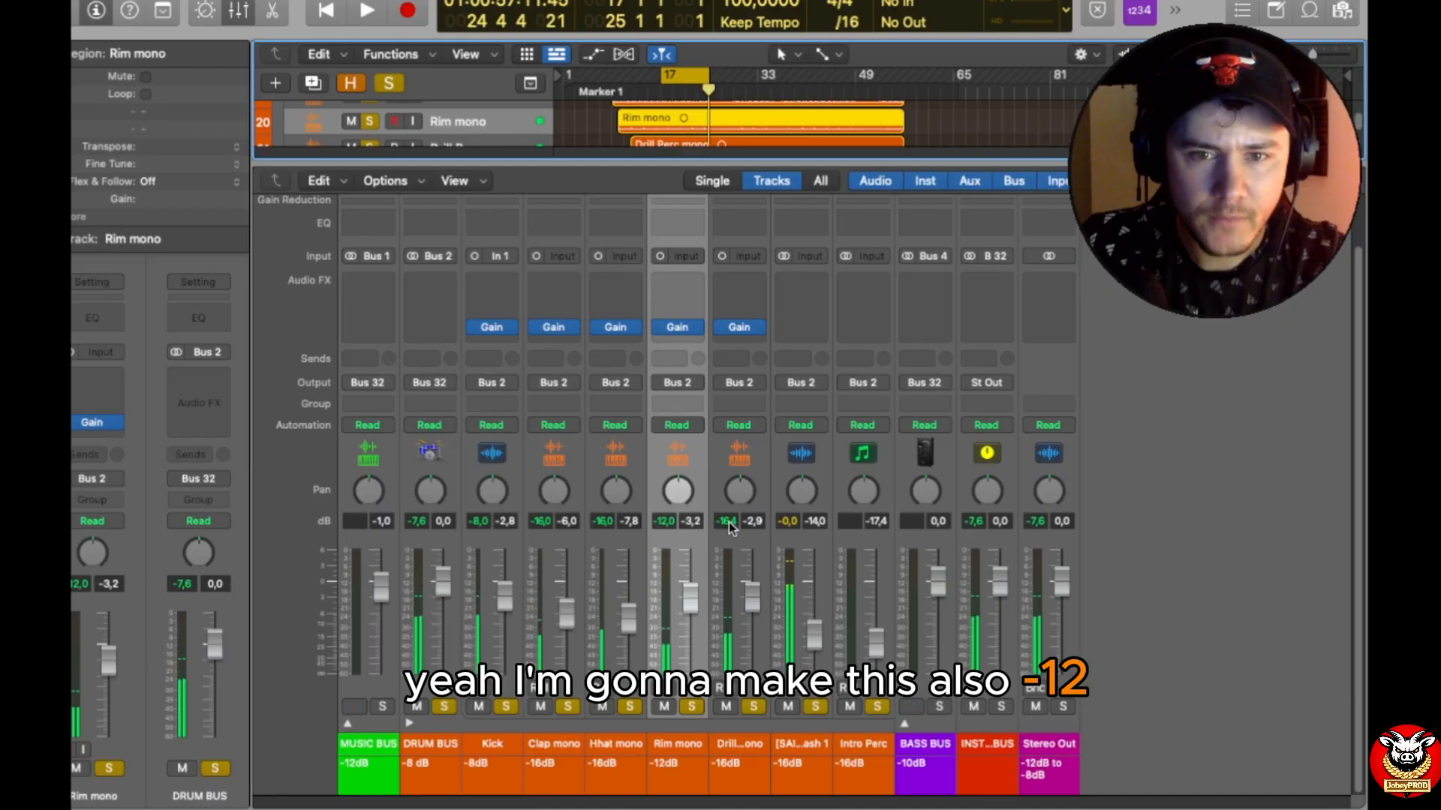
Step: Change the Drill Perc mono track note to -12dB, and set its Gain plug-in to -5 dB before closing the window
double_click(719, 763)
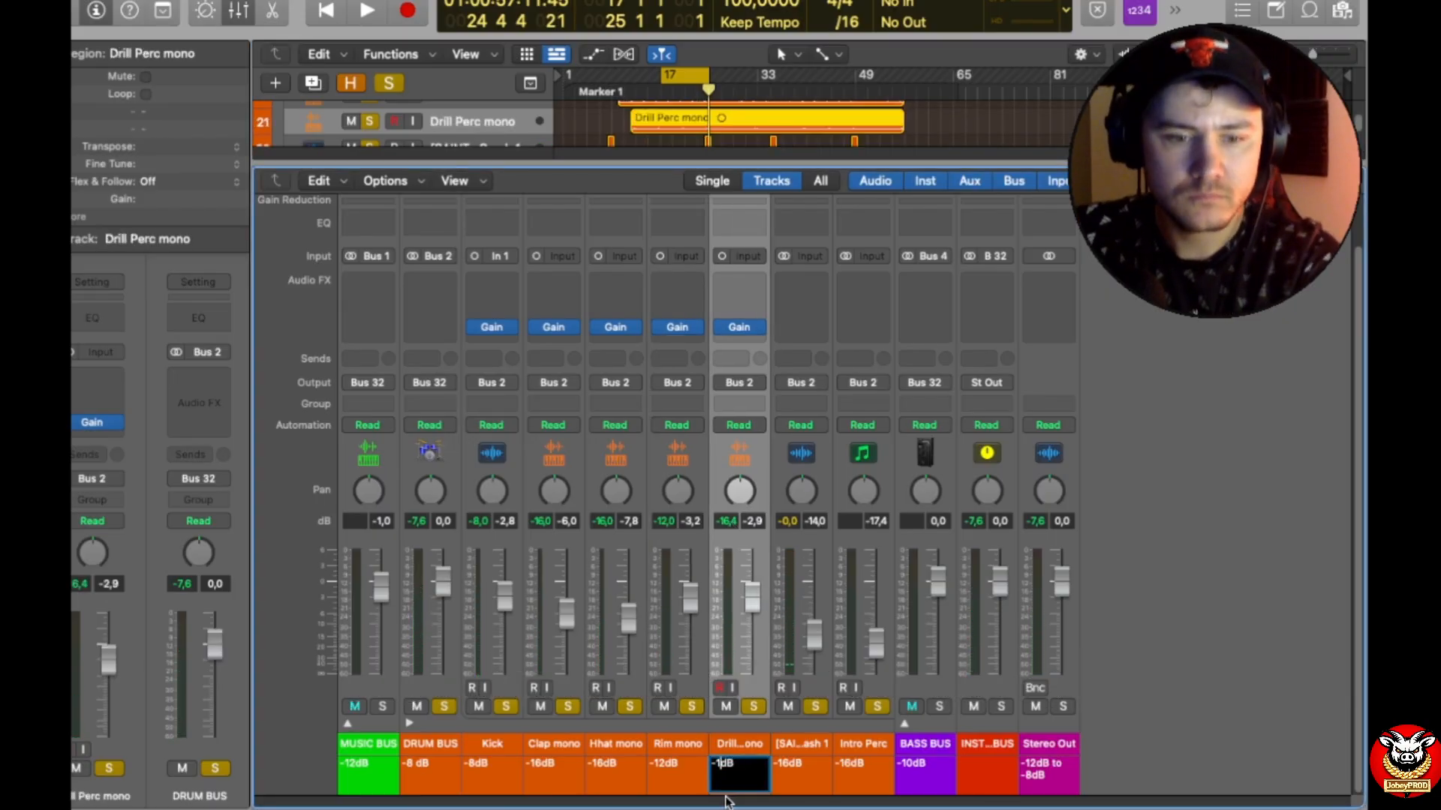
key("Return")
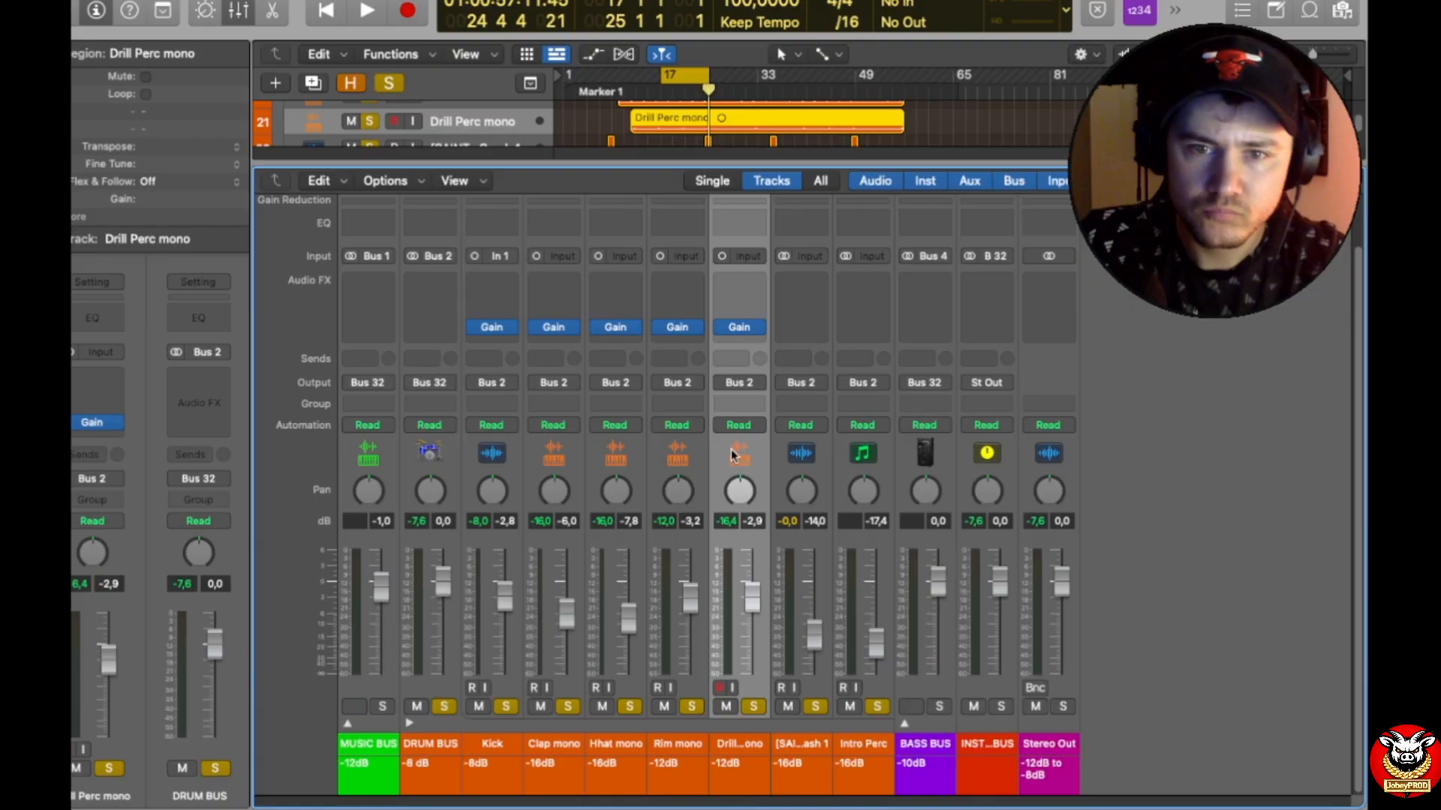
left_click(739, 327)
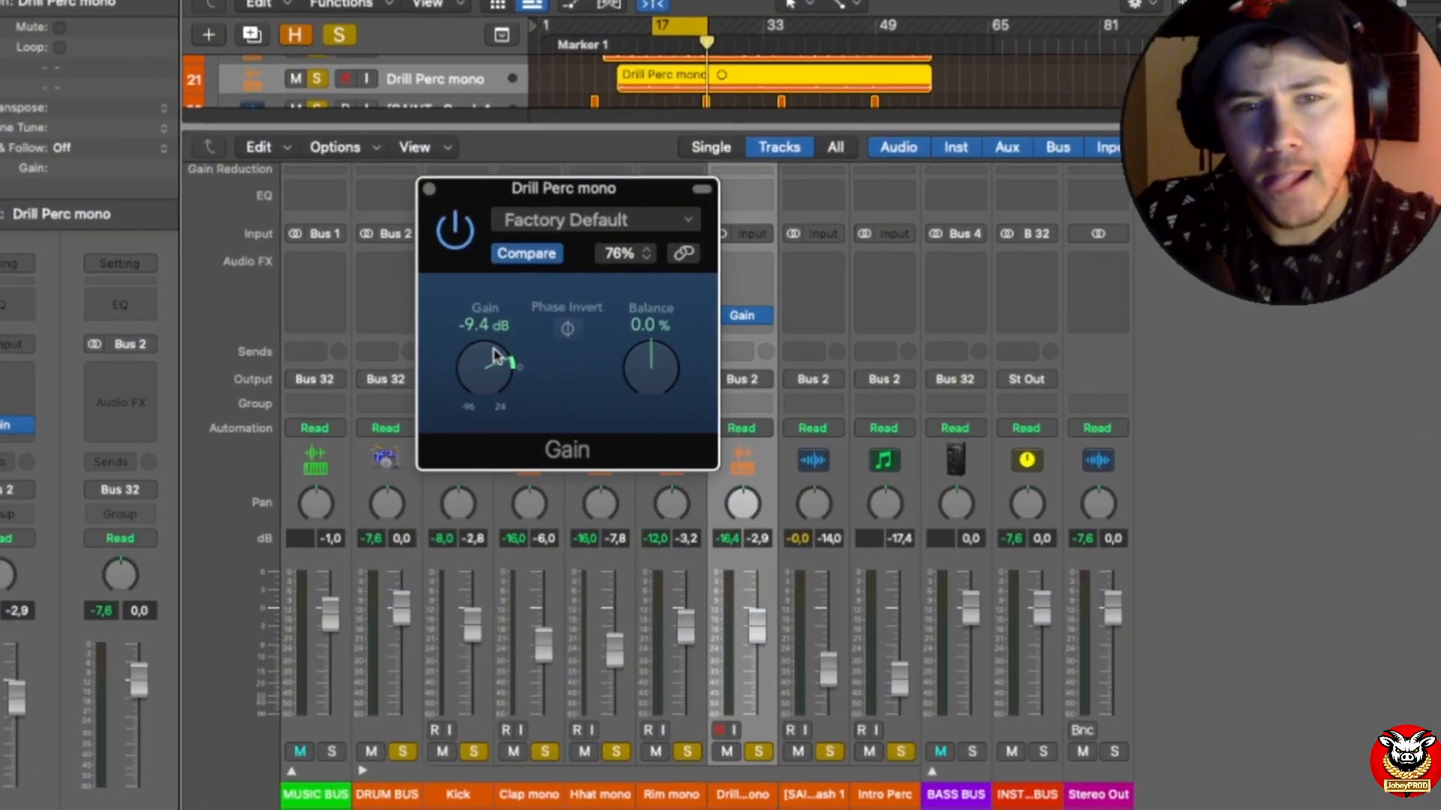
double_click(480, 329)
type("-5")
key("Return")
left_click(429, 188)
Step: Lower the Drill Perc mono fader to -6.9 dB during playback, and stop playback
key("space")
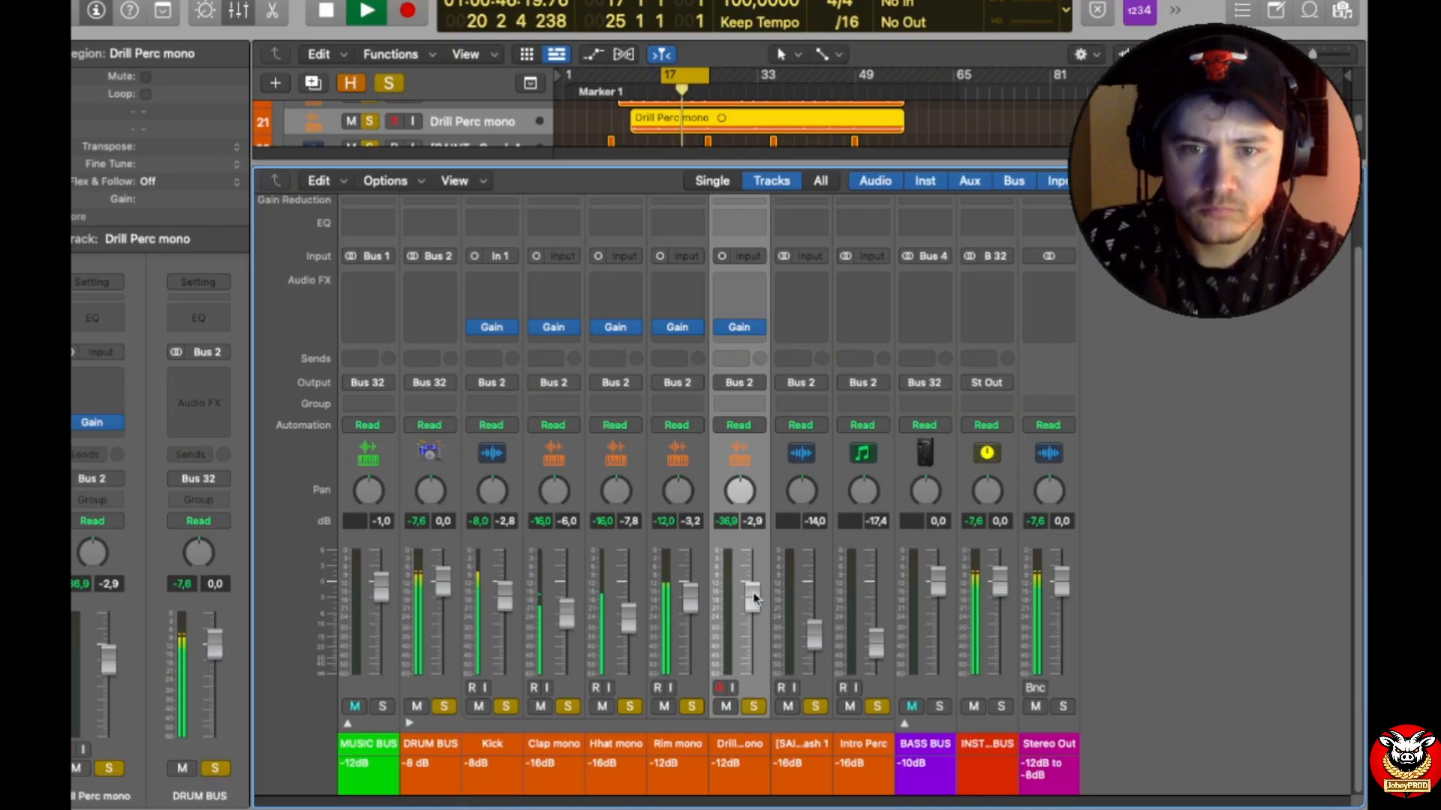
left_click_drag(754, 598, 752, 616)
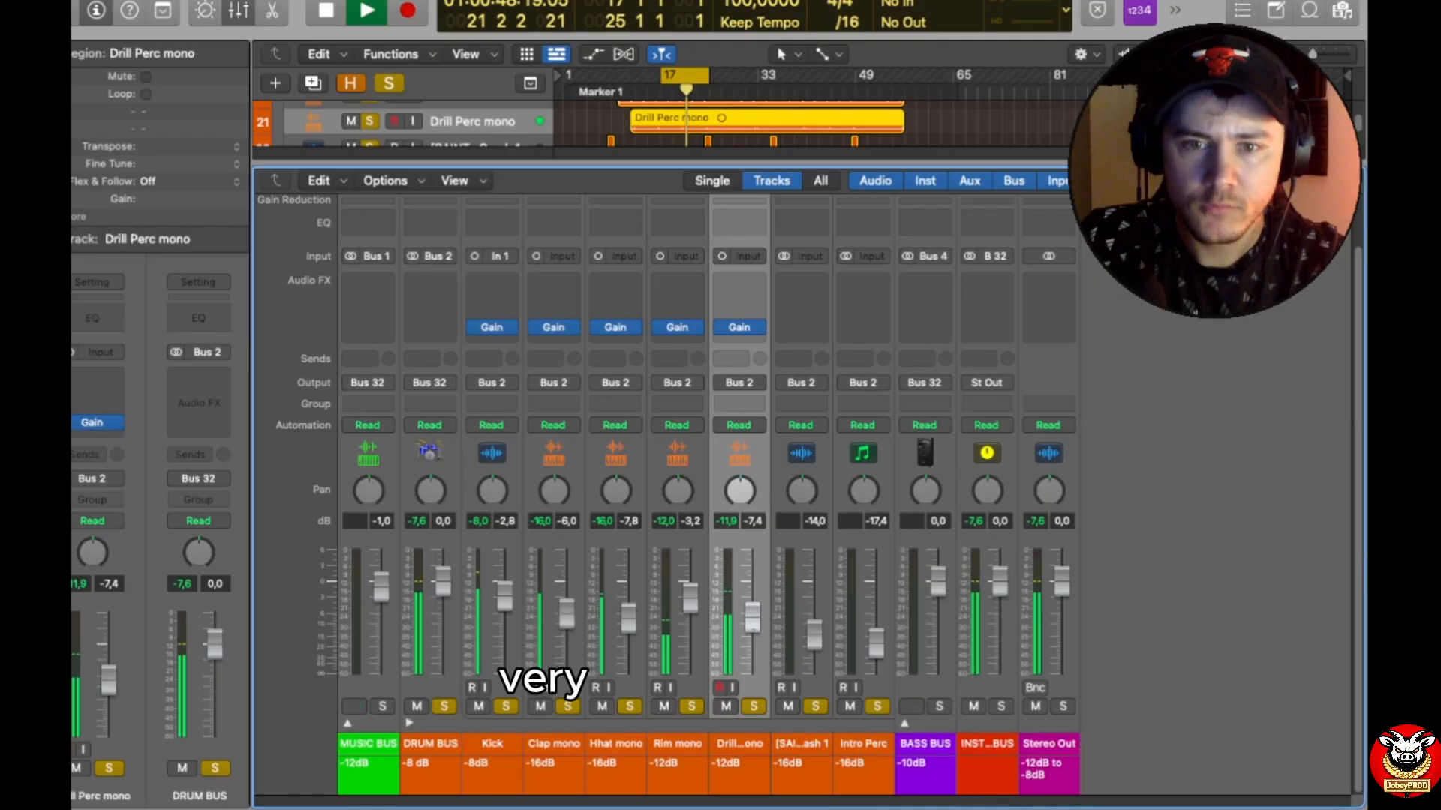
key("space")
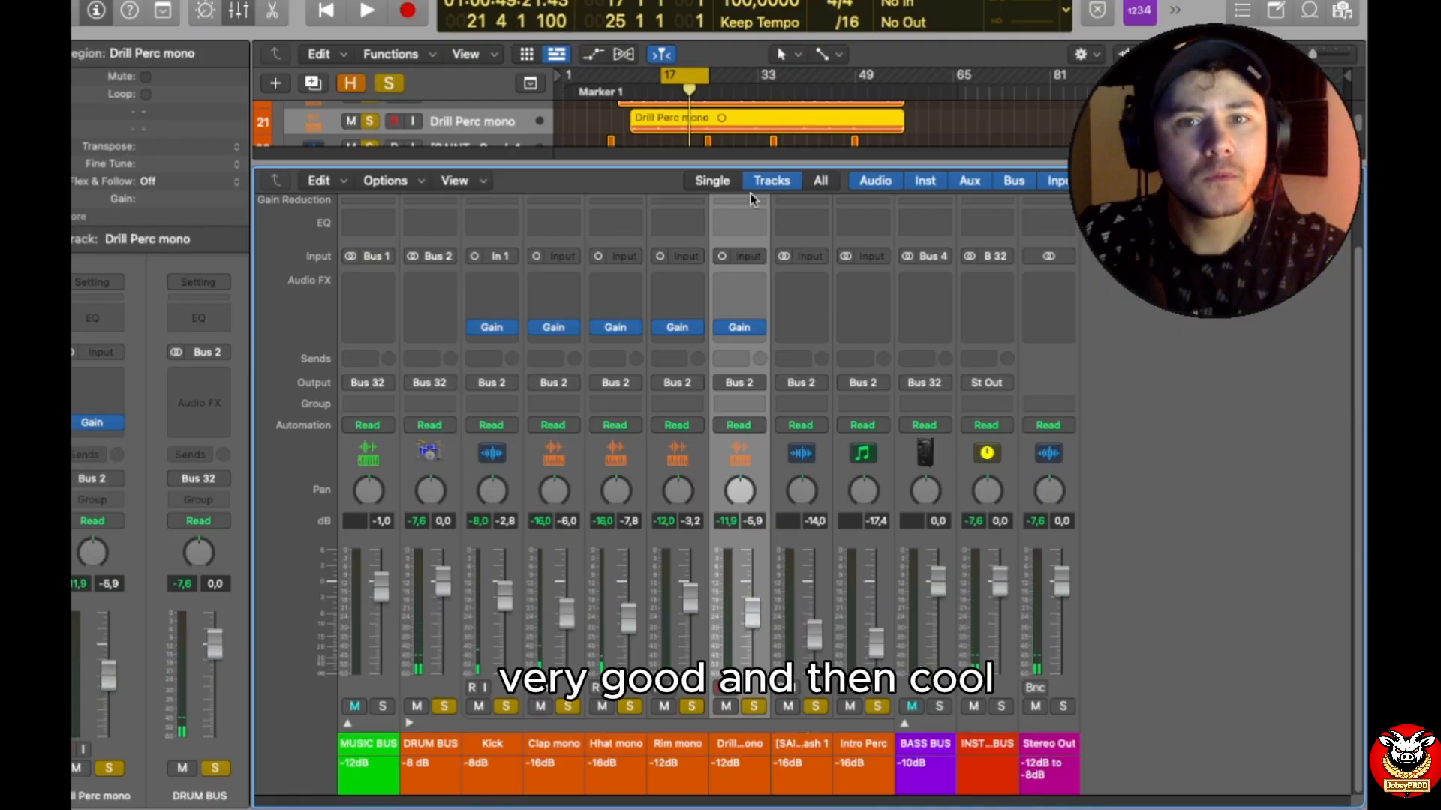
Step: Move the playhead near the mid-song crash and play [SAINT6] Reverse Crash 1 to check its level
key("space")
left_click(698, 93)
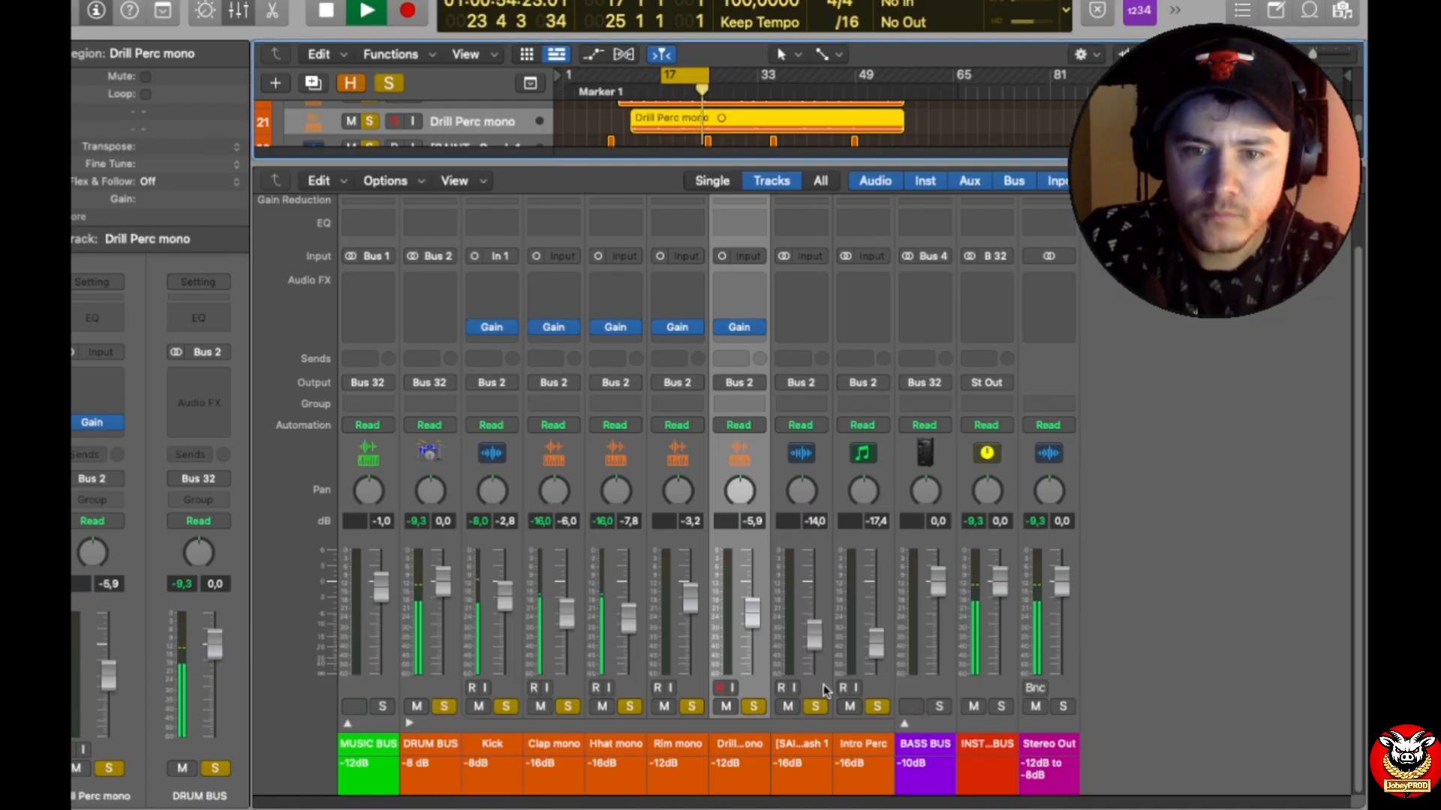
left_click(823, 684)
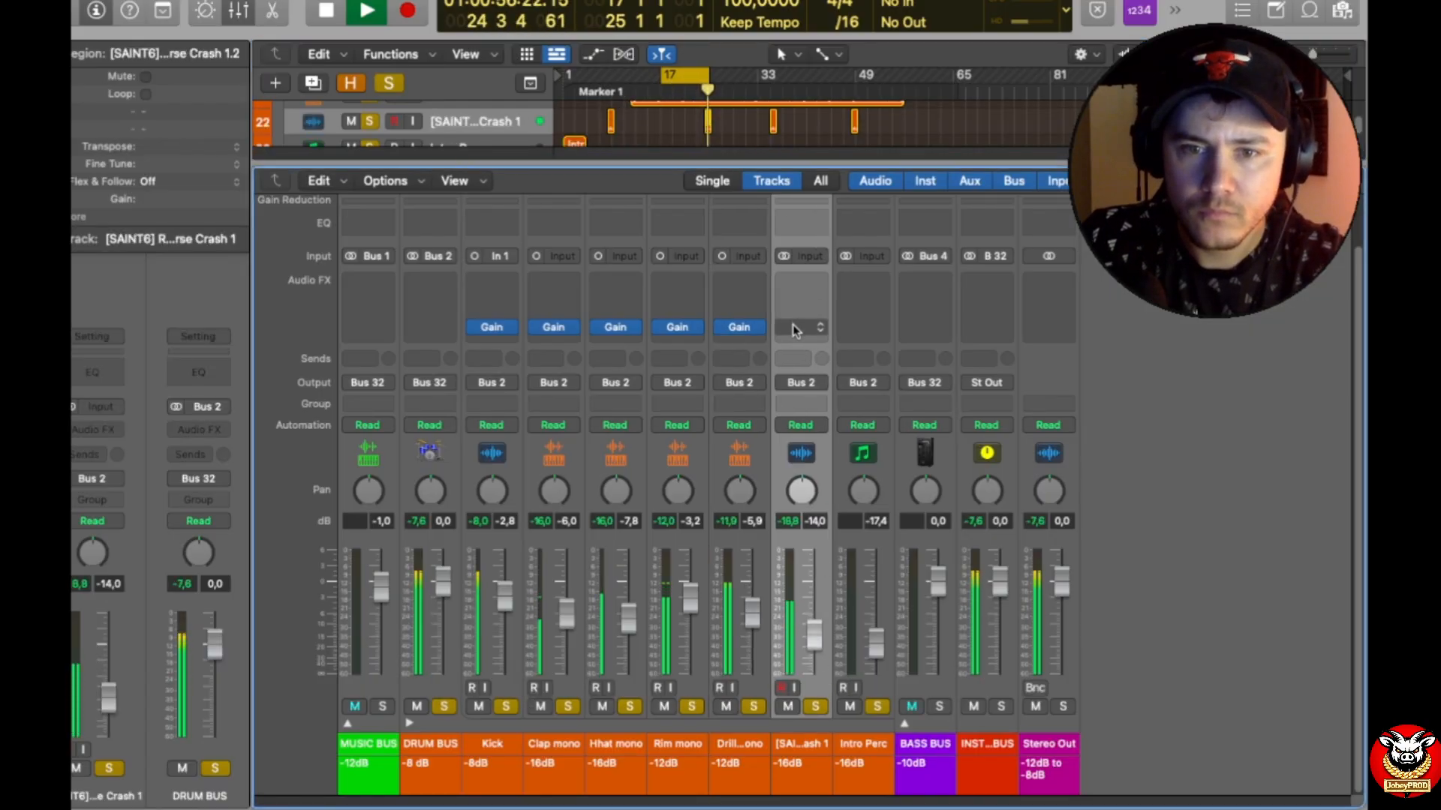
key("space")
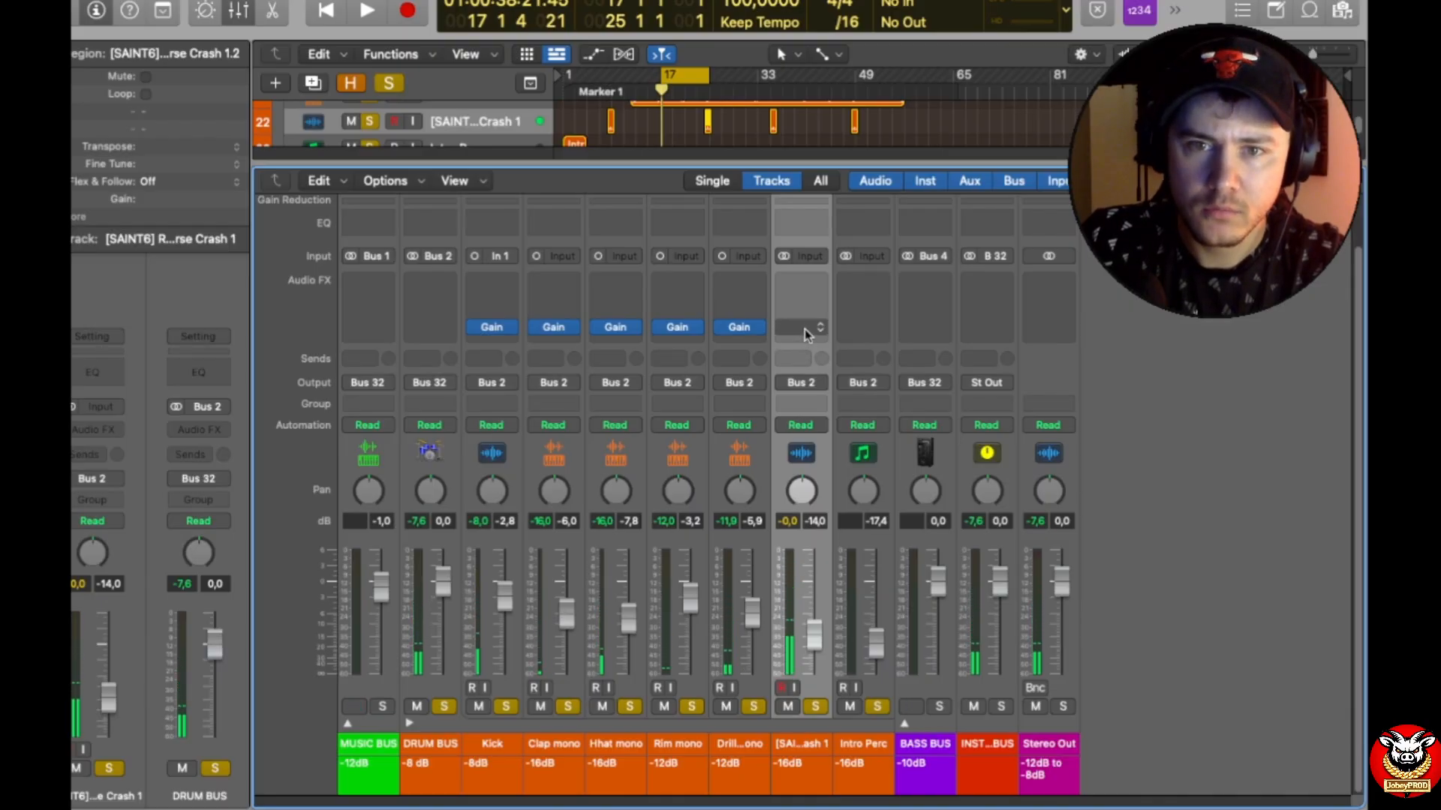
Step: Insert a stereo Gain plug-in on [SAINT6] Reverse Crash 1, set it to -20 dB, and close its window
left_click(804, 335)
mouse_move(885, 375)
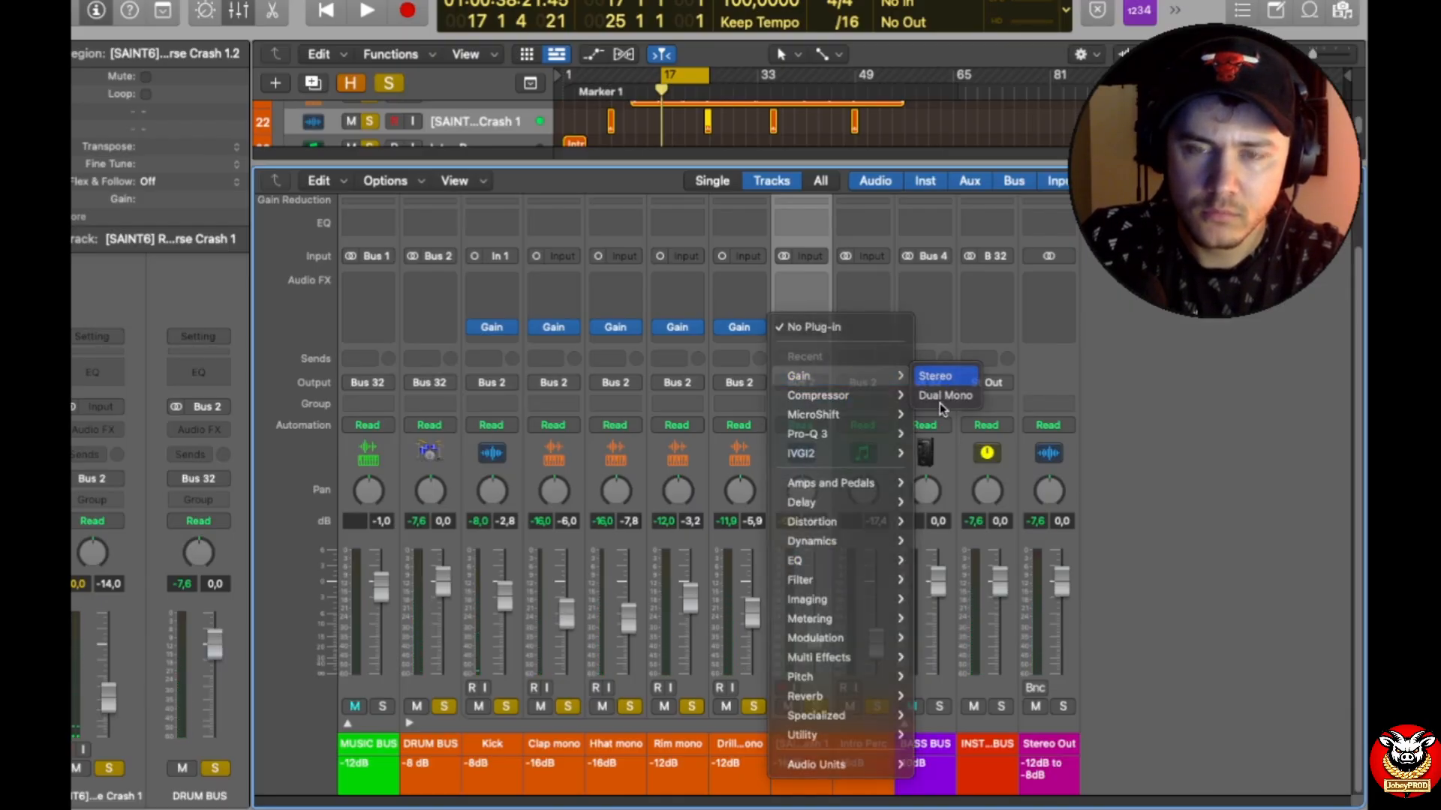
left_click(938, 400)
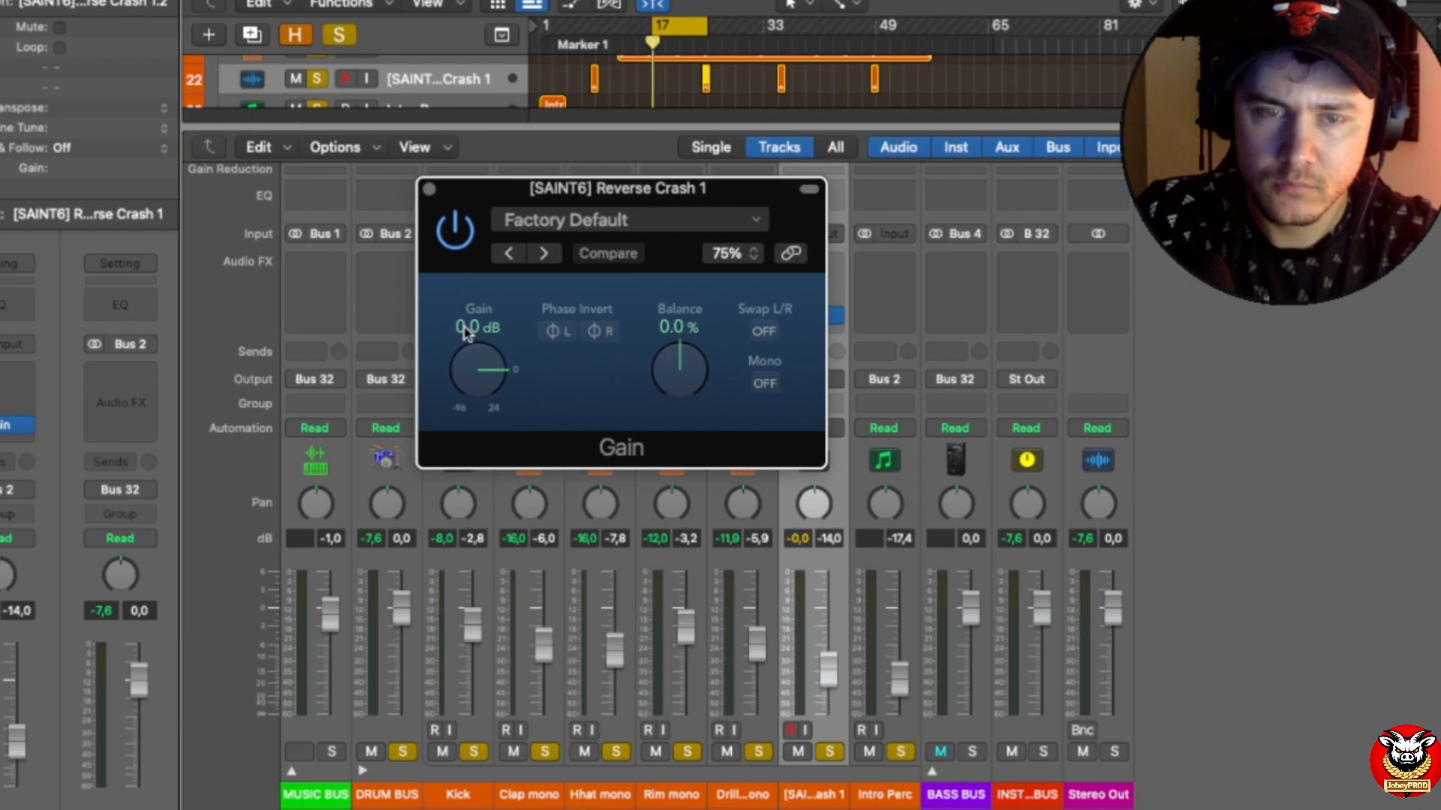
double_click(468, 328)
type("-20")
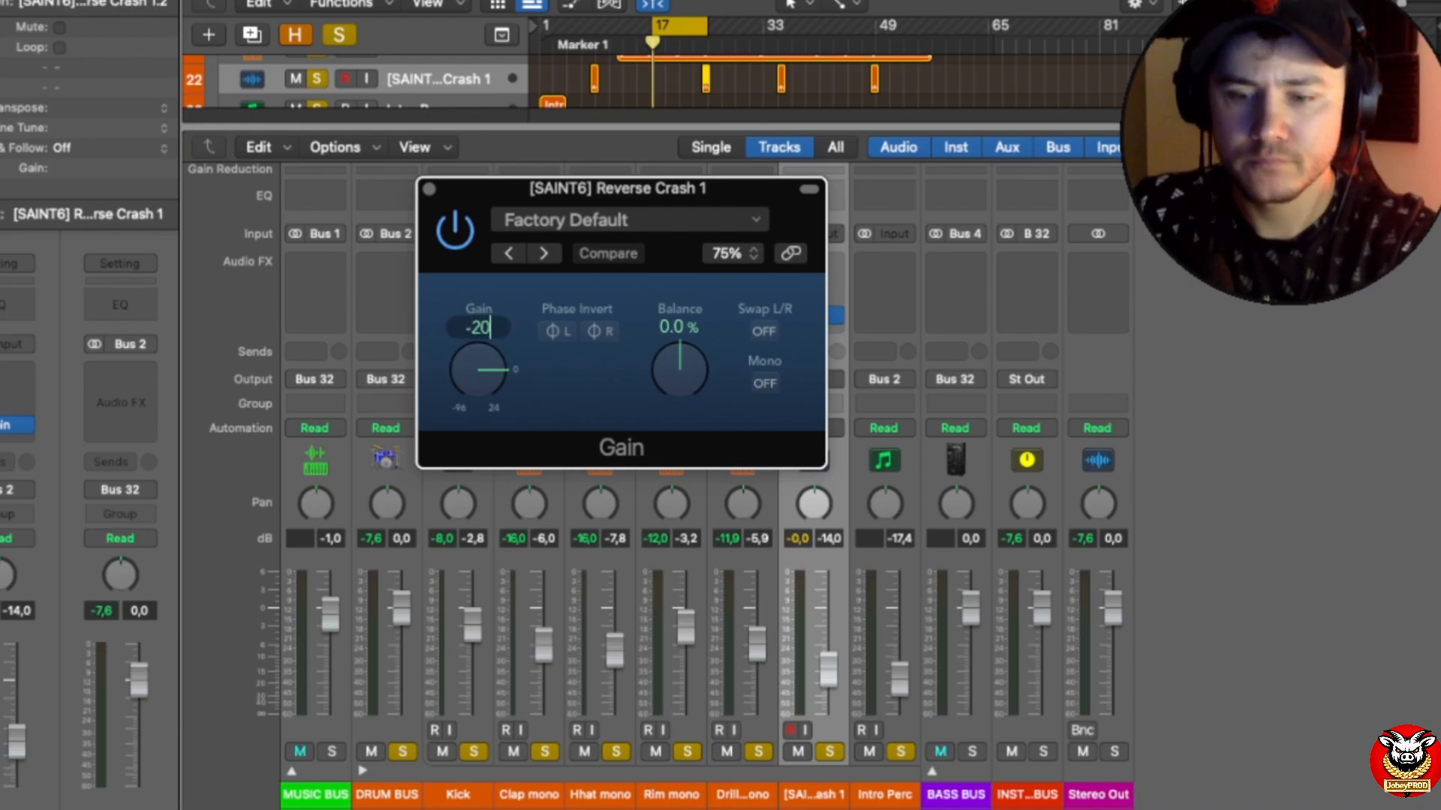
key("Return")
key("super+w")
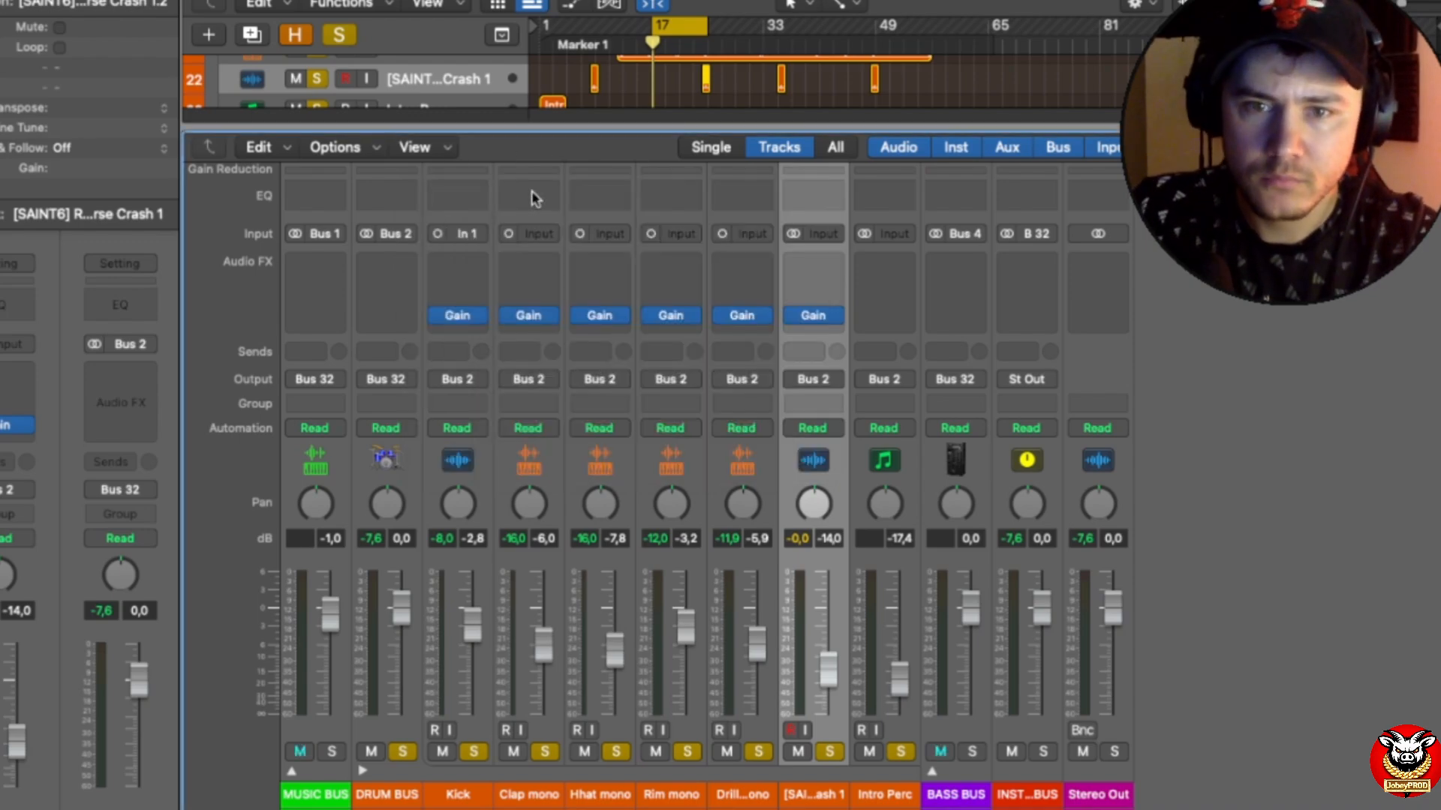
Step: Set the Reverse Crash 1 Gain plug-in to -16 dB and raise the track's fader to -5.8 dB during playback
left_click_drag(659, 32, 704, 31)
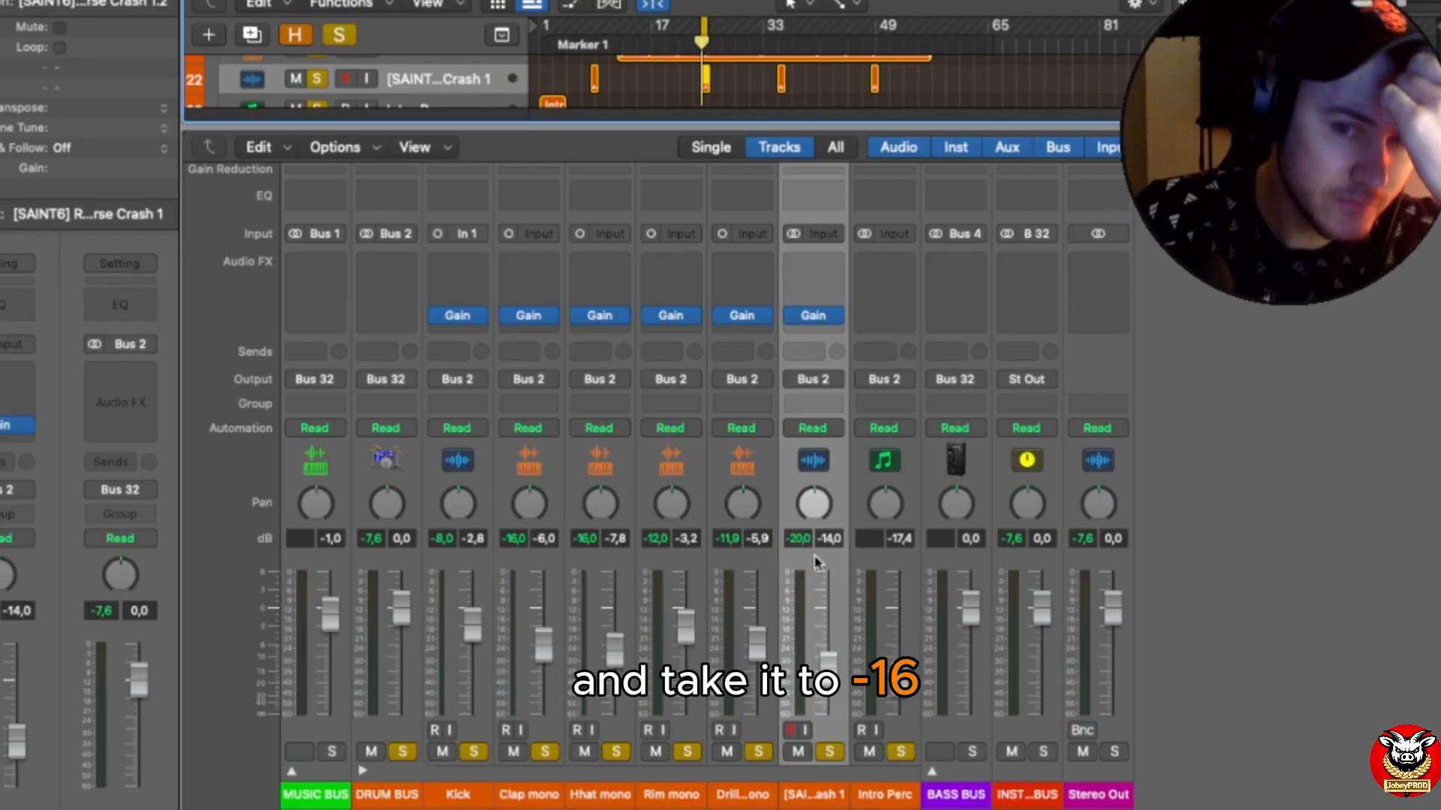
left_click(811, 315)
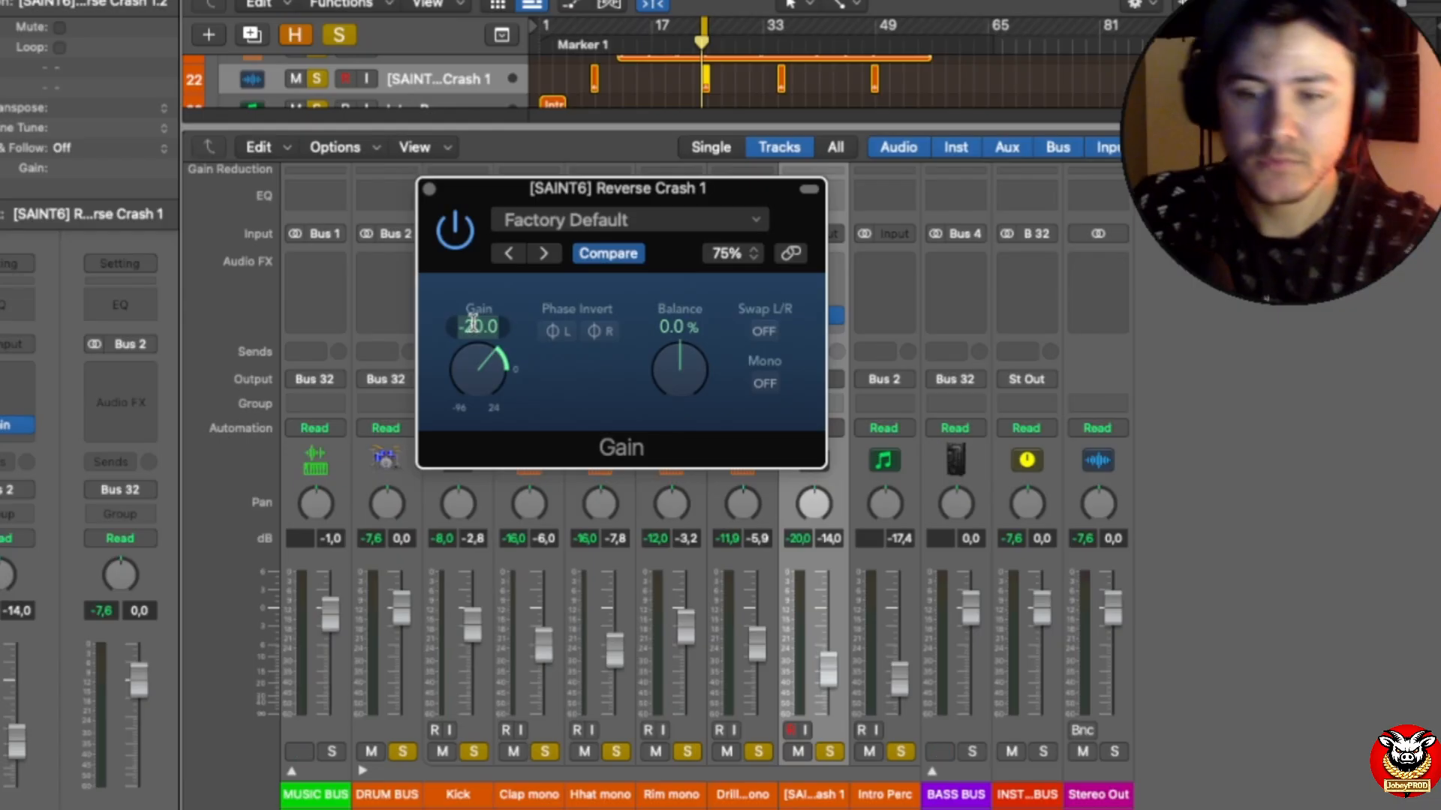
key("BackSpace")
key("Return")
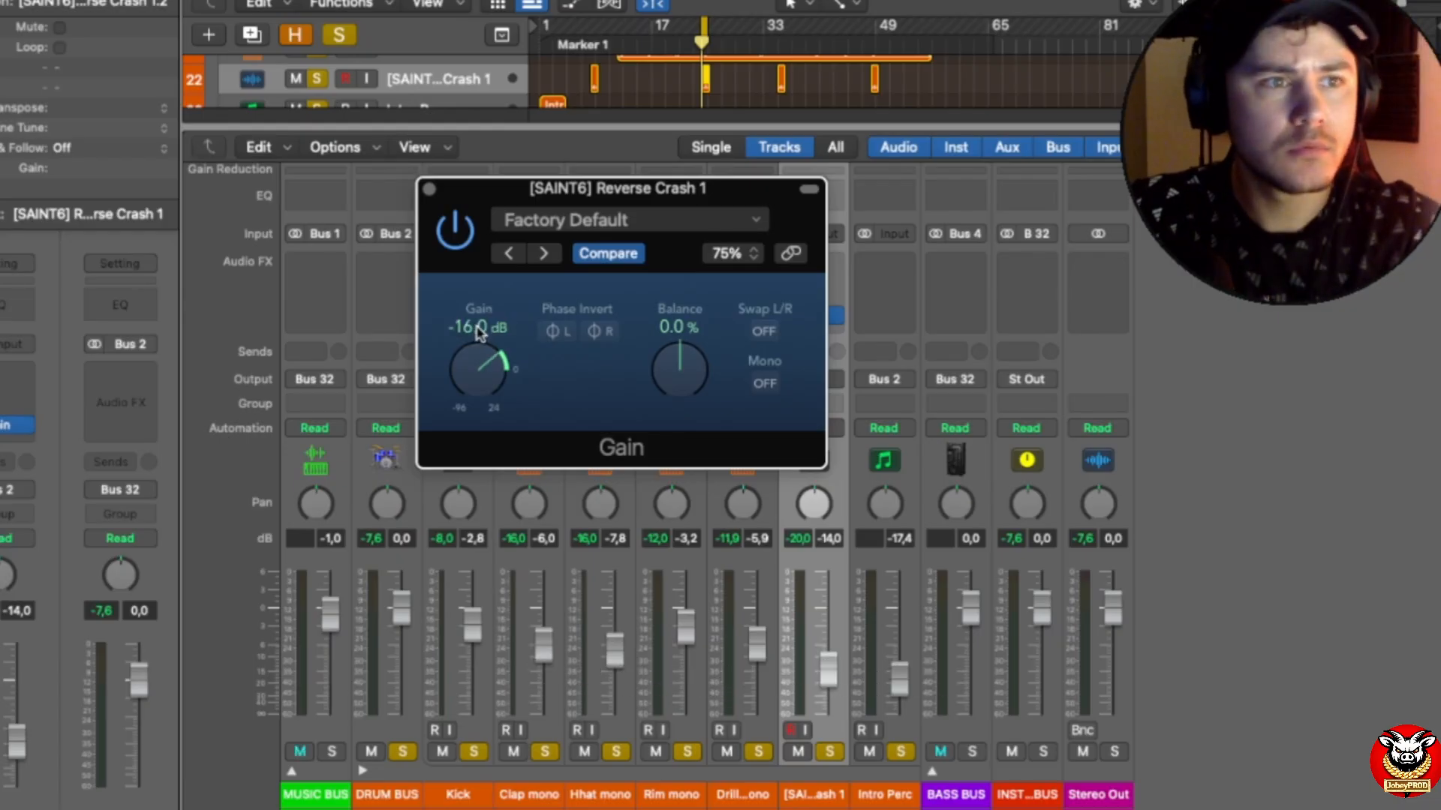
left_click(430, 189)
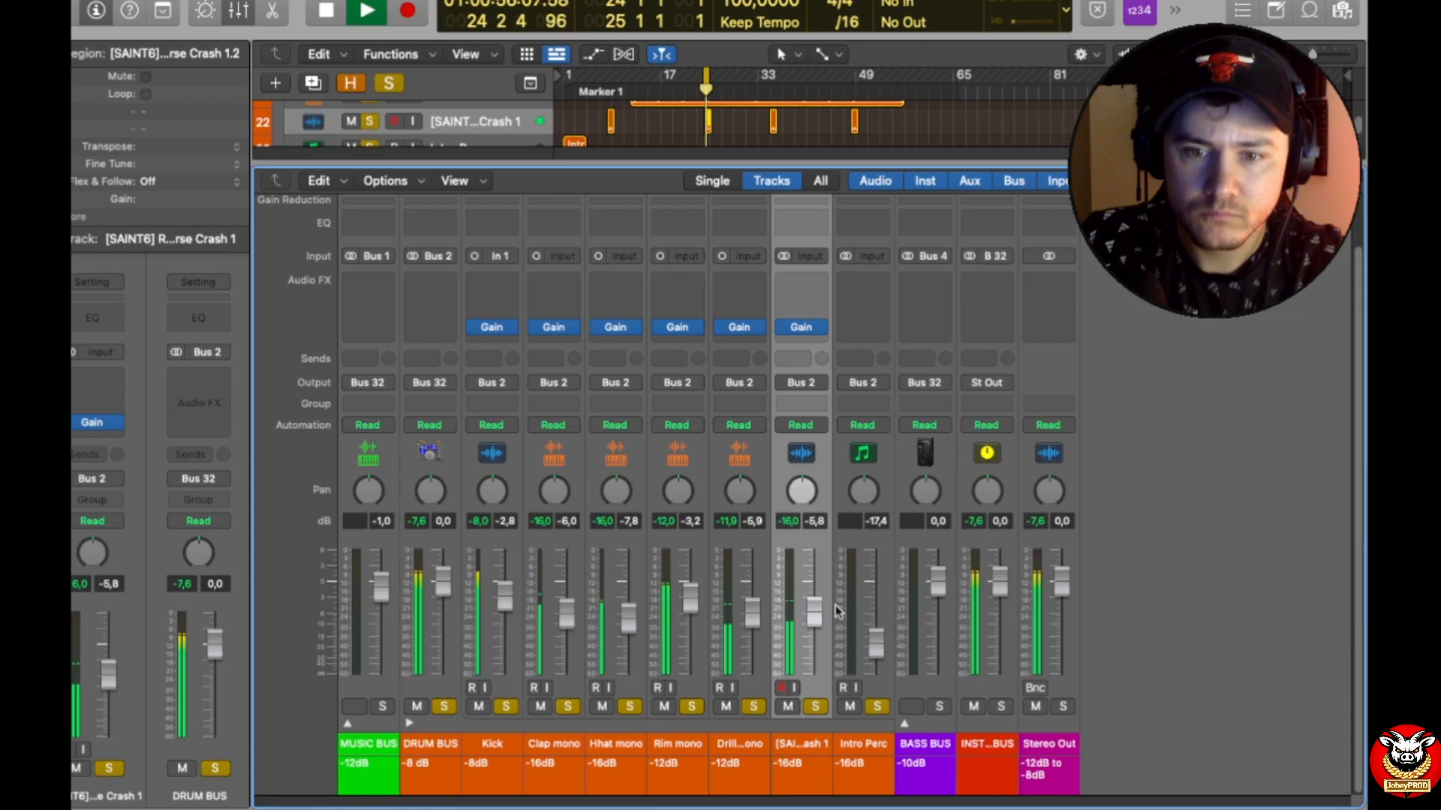
key("space")
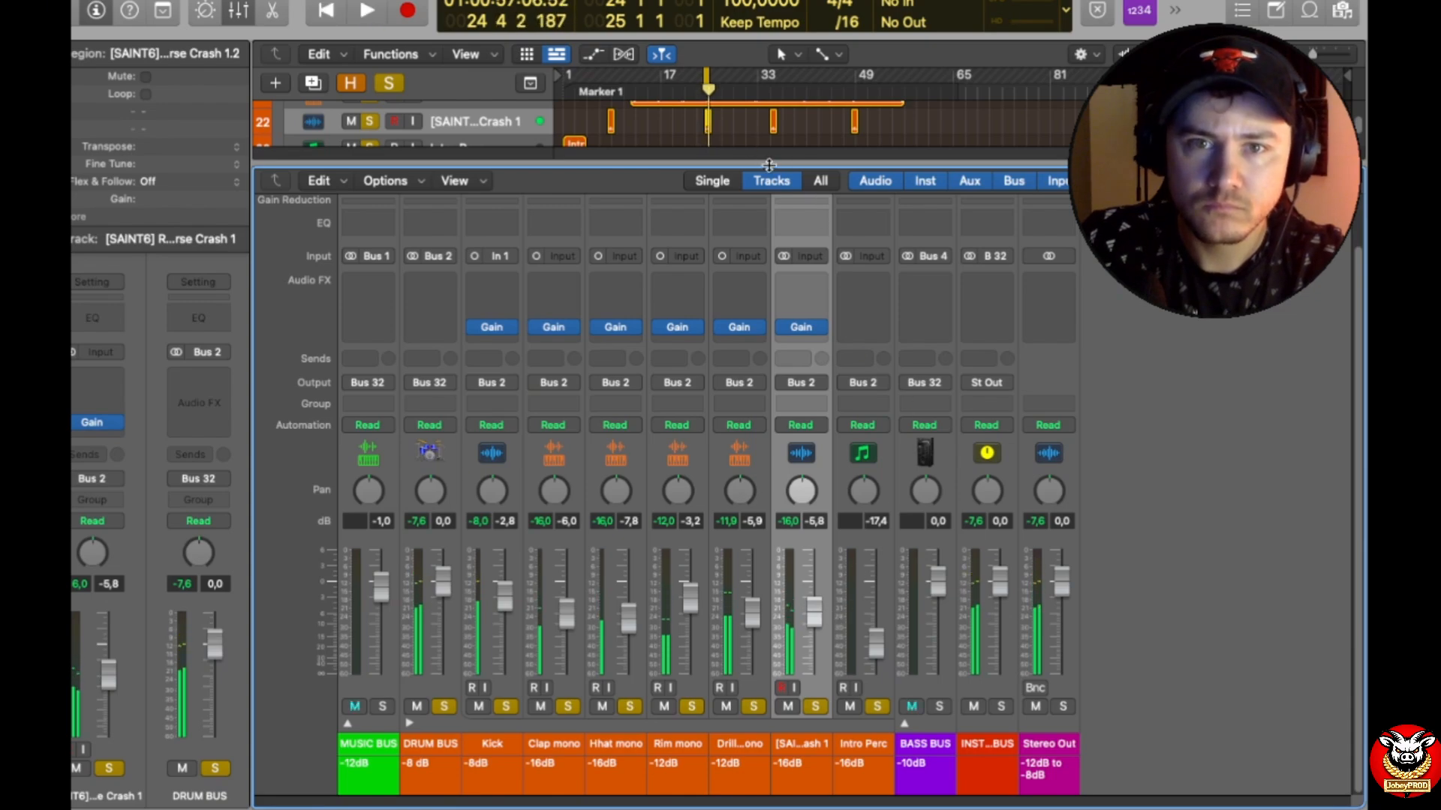
Step: Select the Intro Perc track and move the cycle range over the intro region, bars 1 to 5
left_click_drag(764, 162, 763, 283)
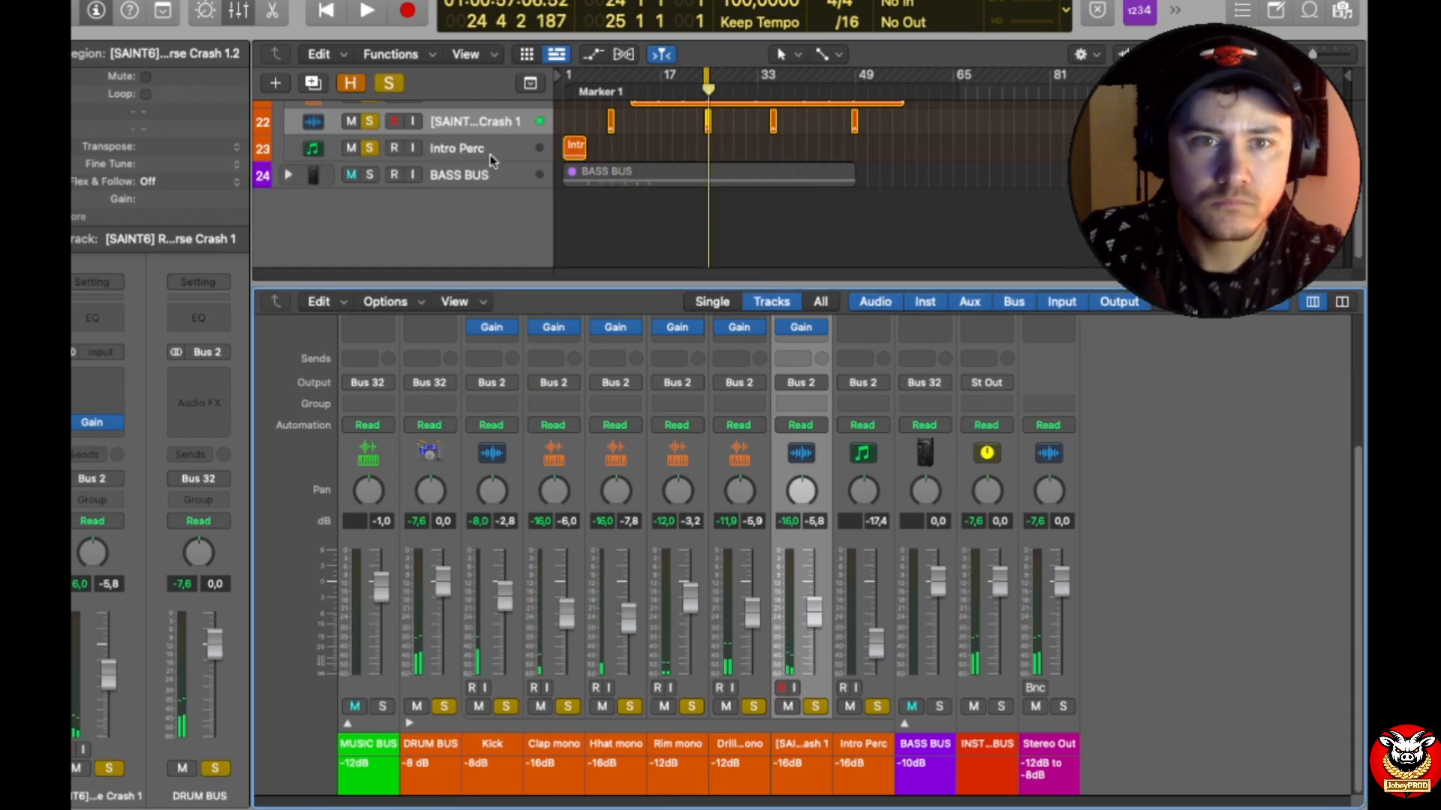
left_click(491, 153)
left_click_drag(708, 76, 564, 78)
left_click_drag(670, 77, 585, 85)
Step: Raise the Intro Perc fader to -5.5 dB while the intro plays, and stop playback
key("space")
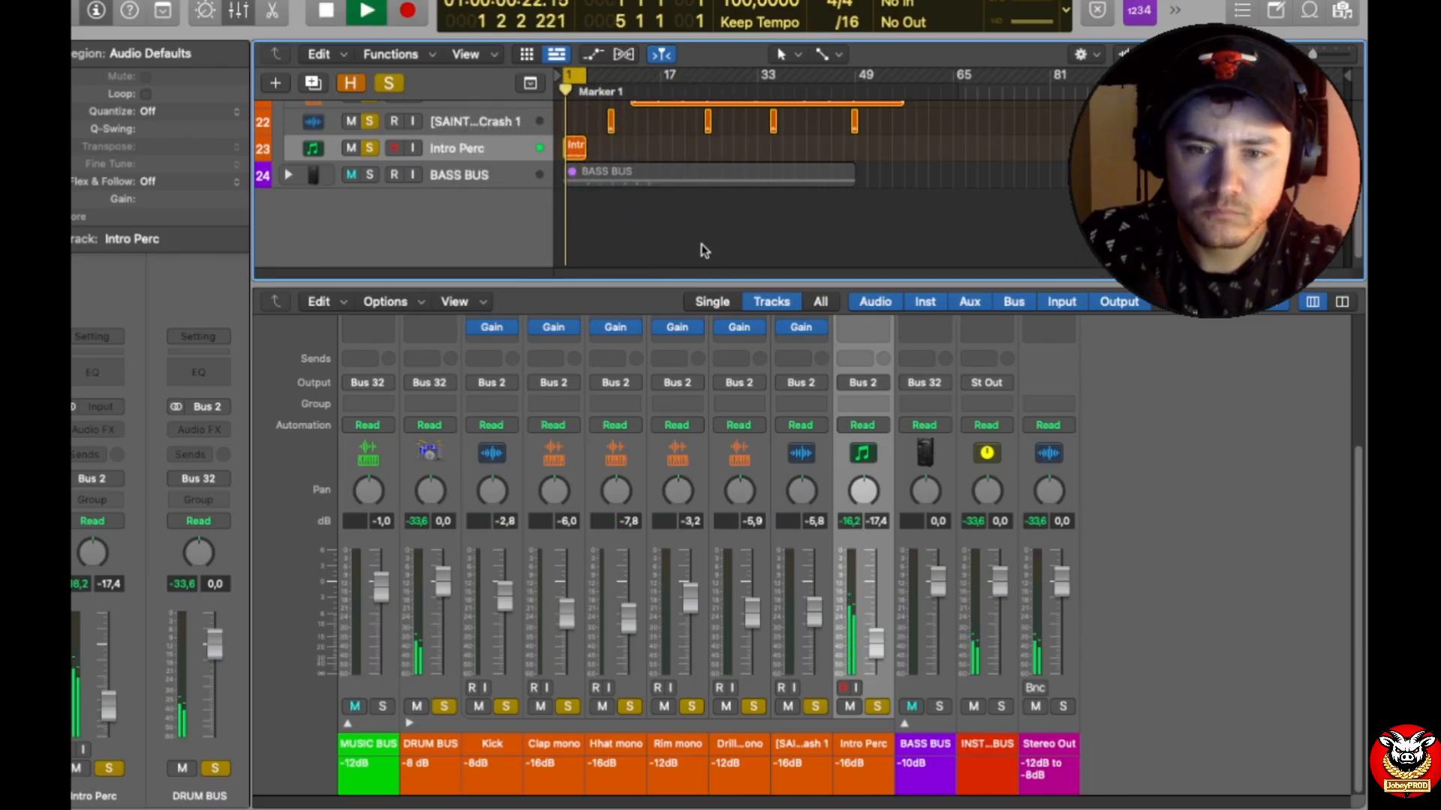
left_click_drag(875, 643, 874, 612)
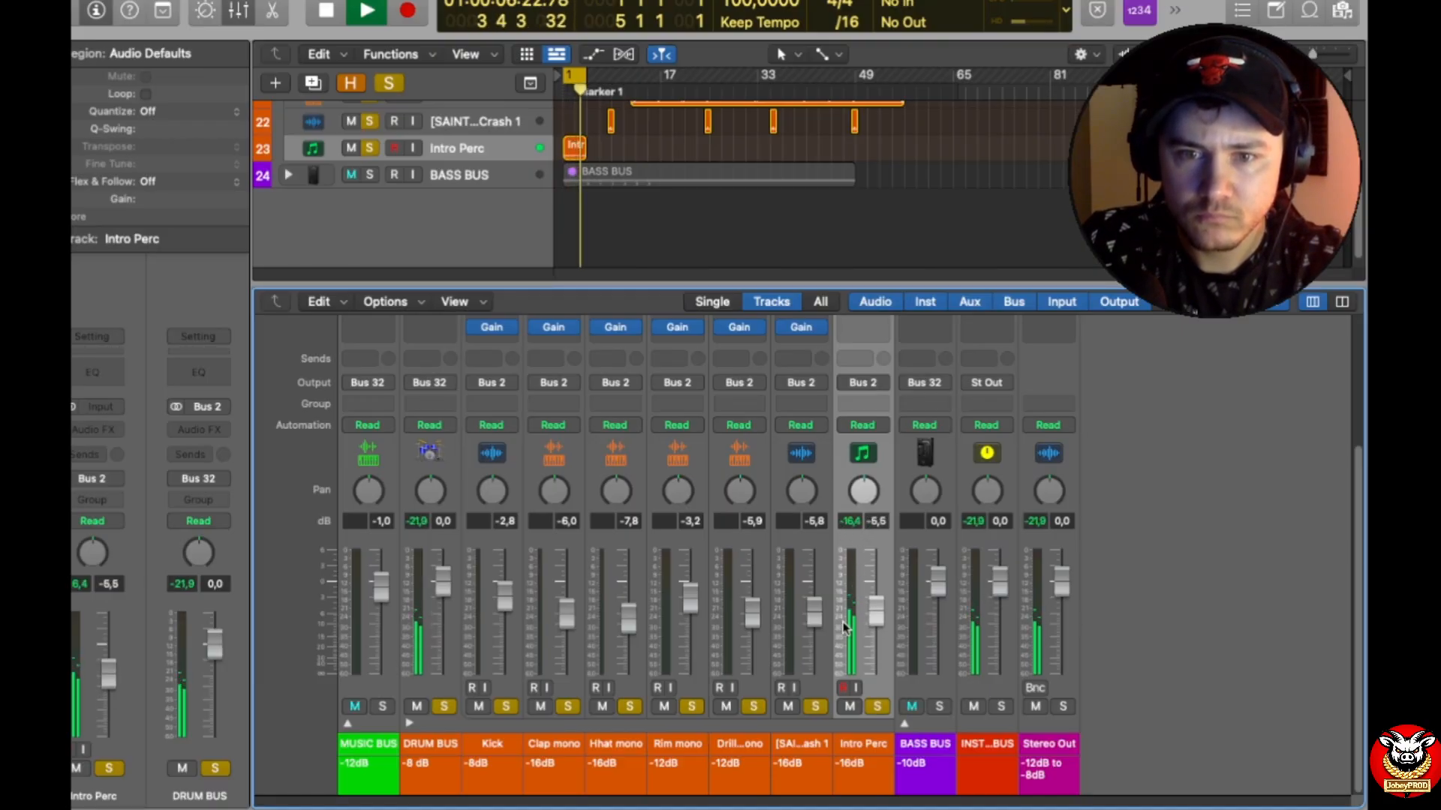
key("space")
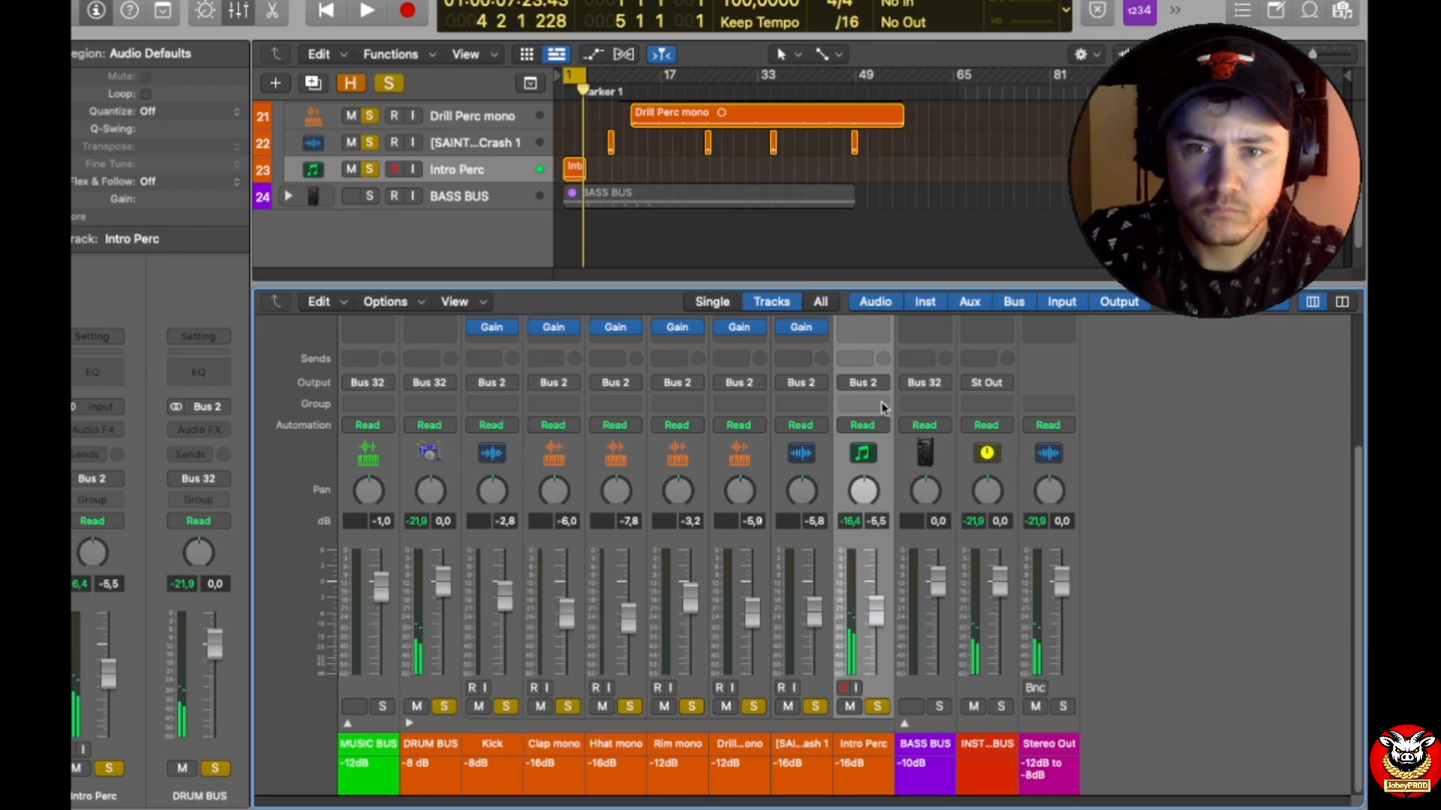
Step: Insert a stereo Gain plug-in on the Intro Perc track and change its gain value
left_click(874, 330)
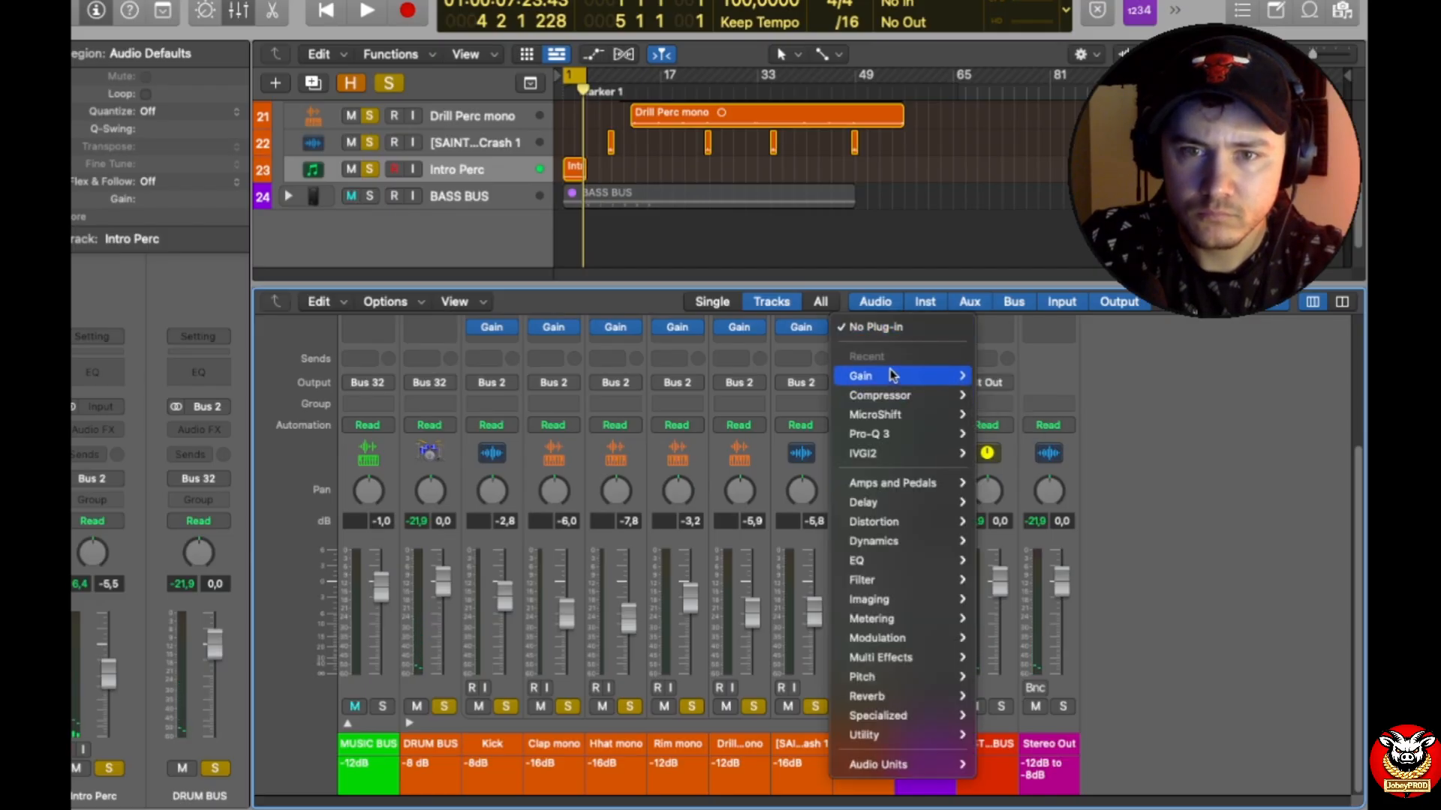
mouse_move(900, 376)
left_click(997, 376)
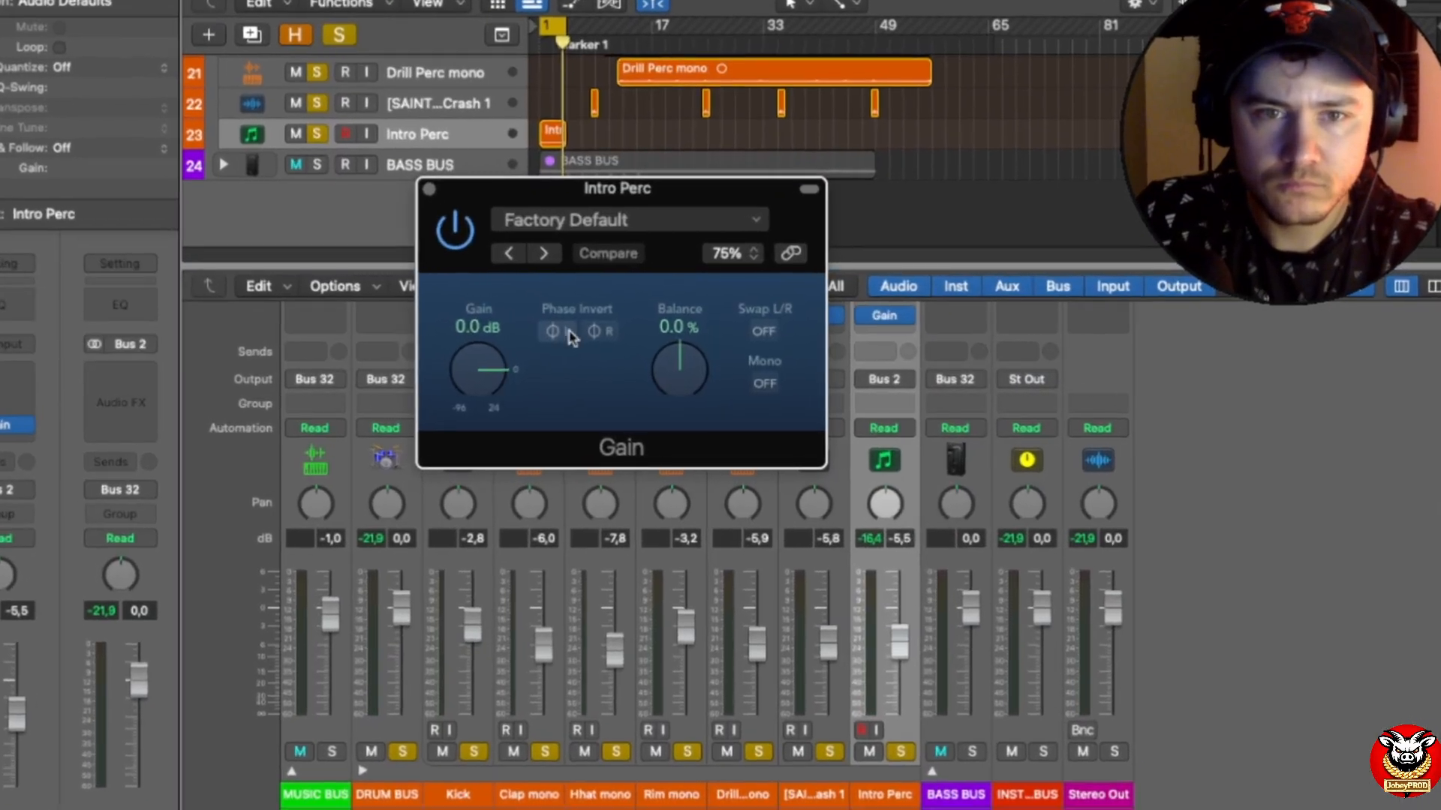
double_click(463, 330)
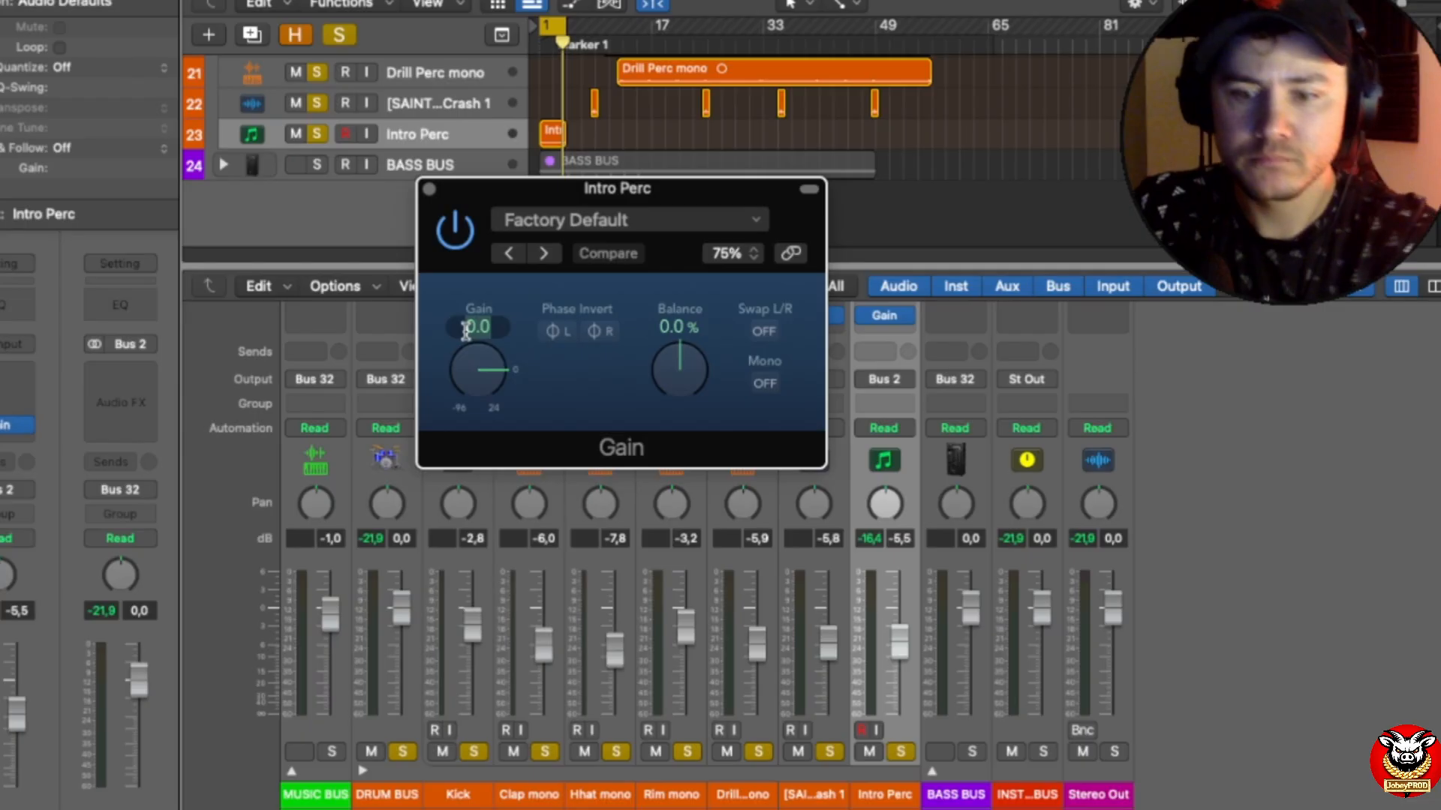
key("Return")
key("Return")
Step: Close the Intro Perc Gain window and play the intro to check the track's level
key("space")
left_click(430, 189)
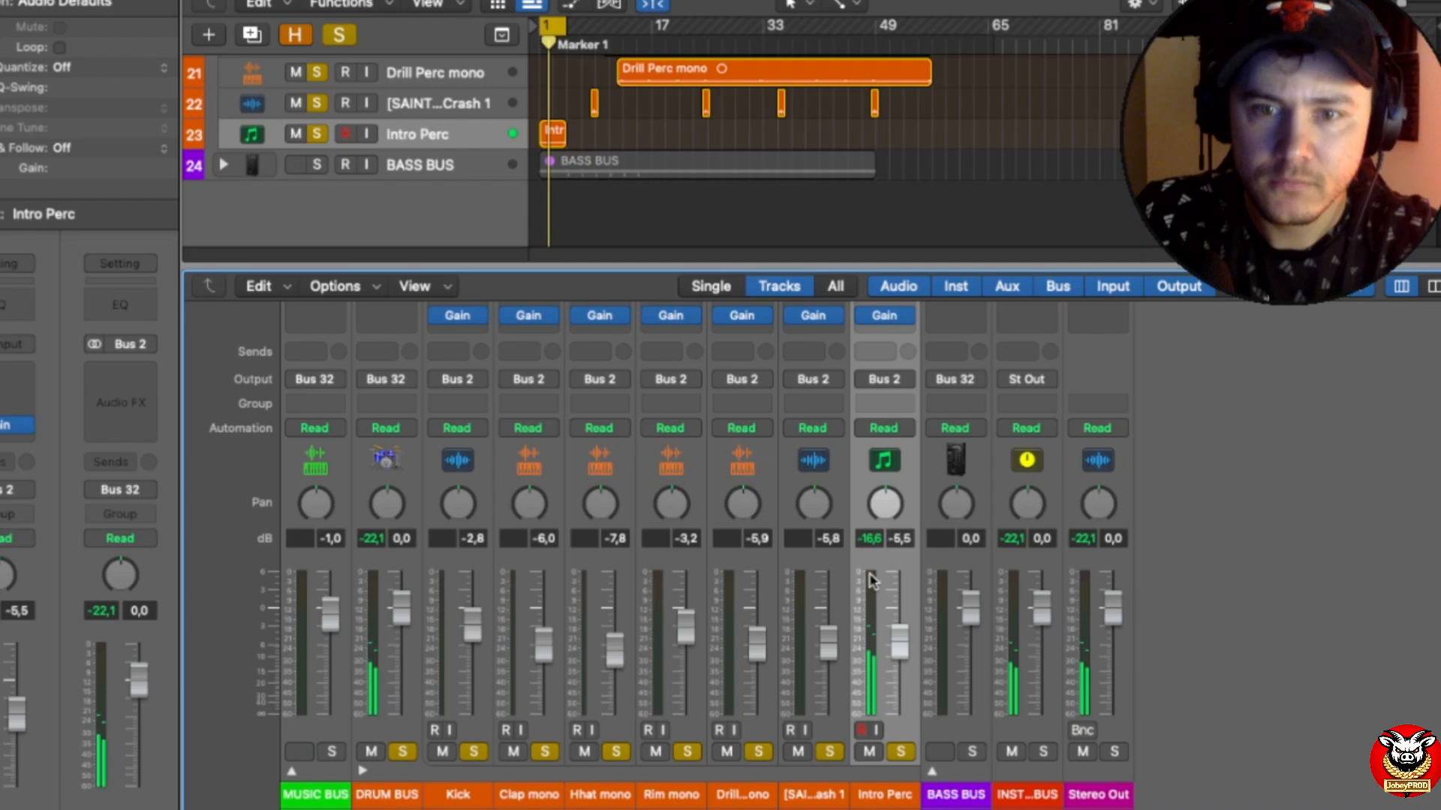
key("space")
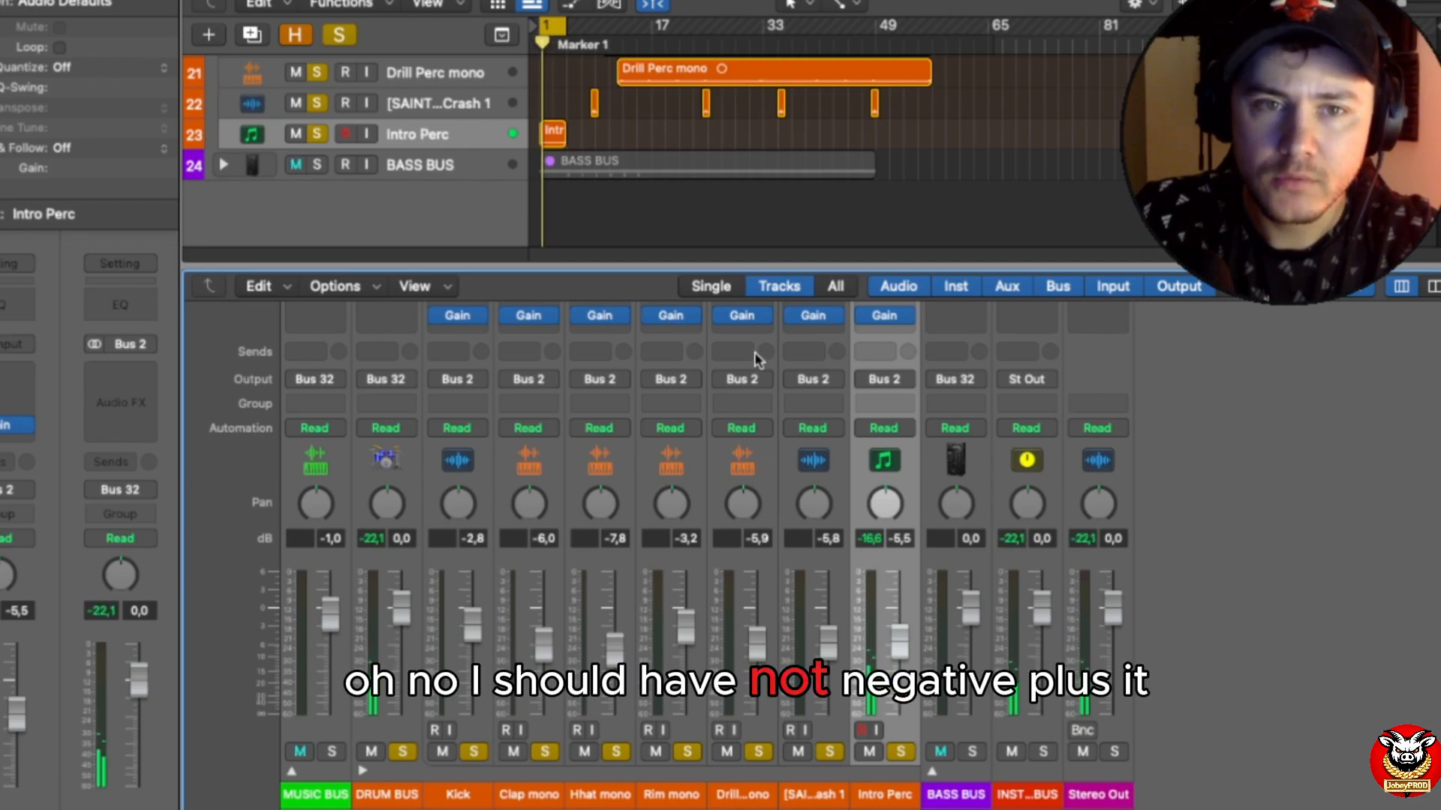
Step: Set the Intro Perc Gain plug-in to +0.4 dB, close its window, and play the intro to check the level
left_click(885, 317)
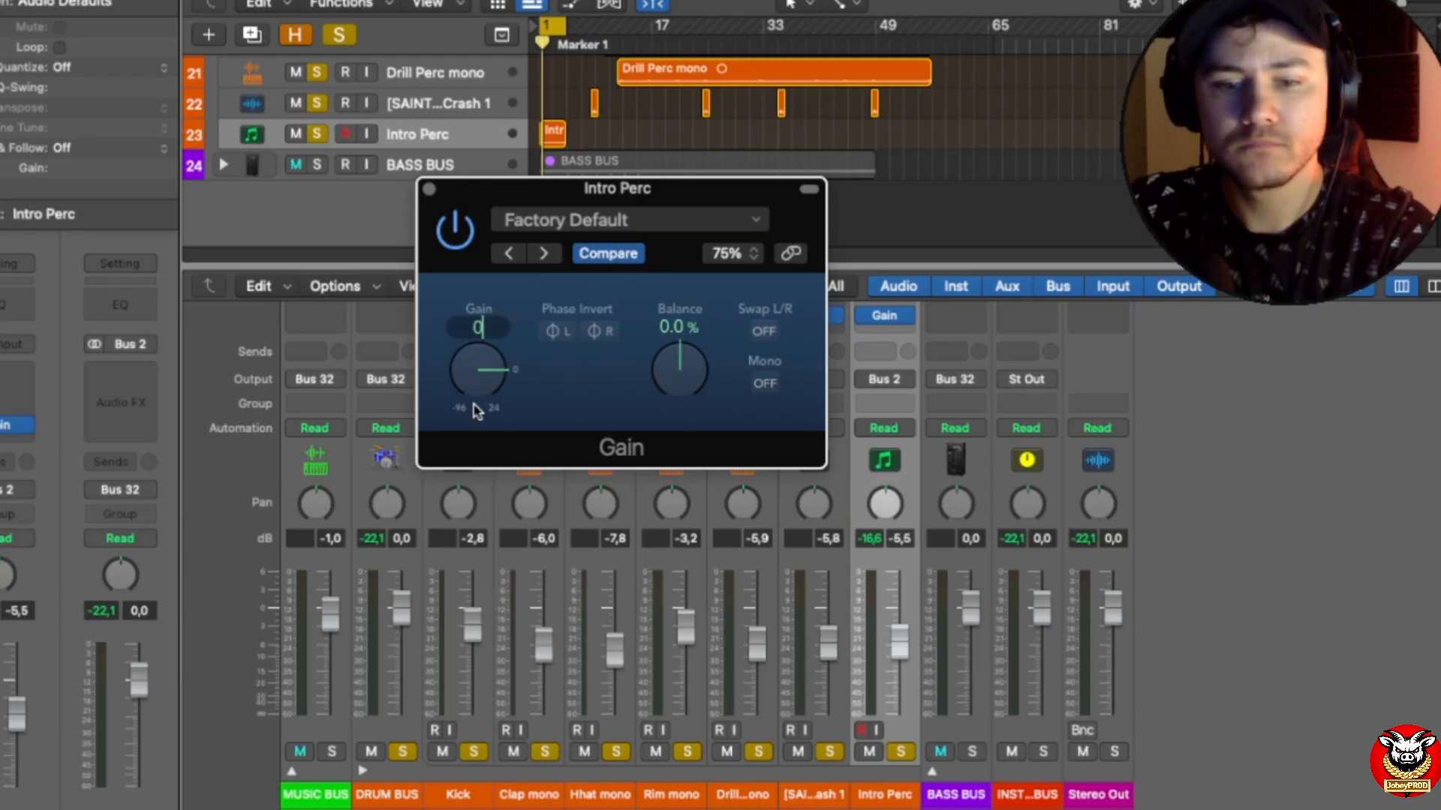
type("0,4")
key("Return")
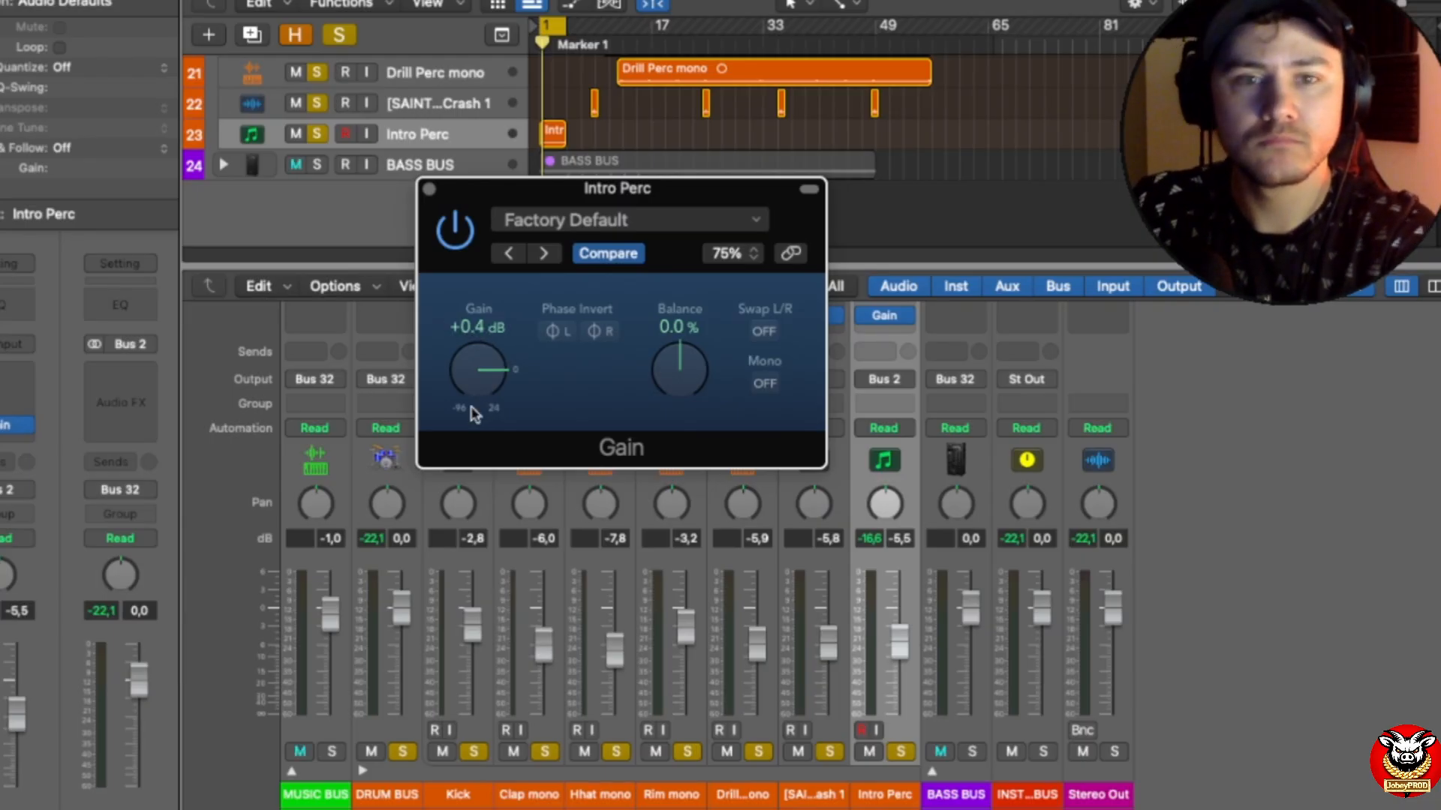
left_click(429, 189)
key("space")
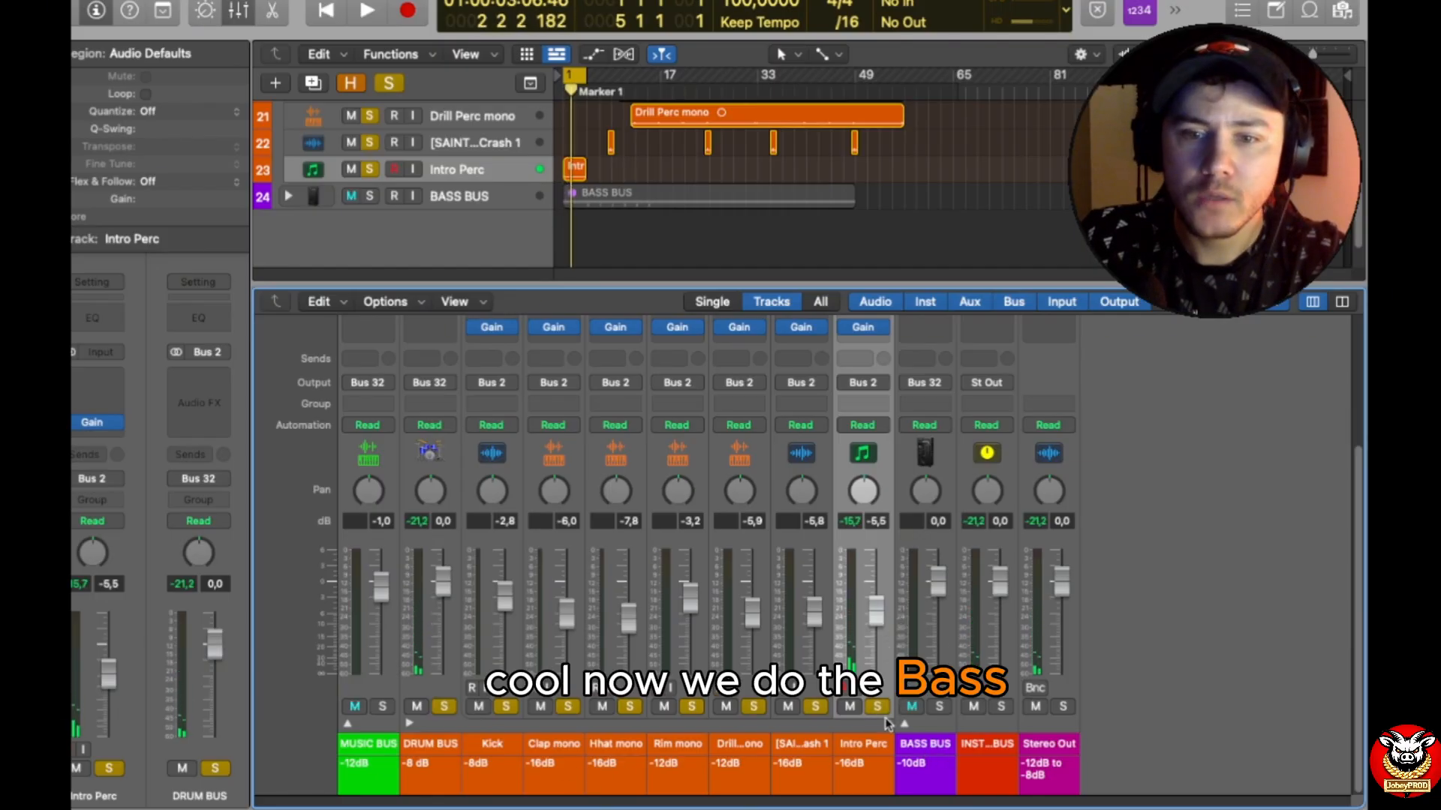
Step: Expand the BASS BUS stack, solo the 808 and Moog tracks, and play with the cycle range at bars 17 to 25
left_click(904, 724)
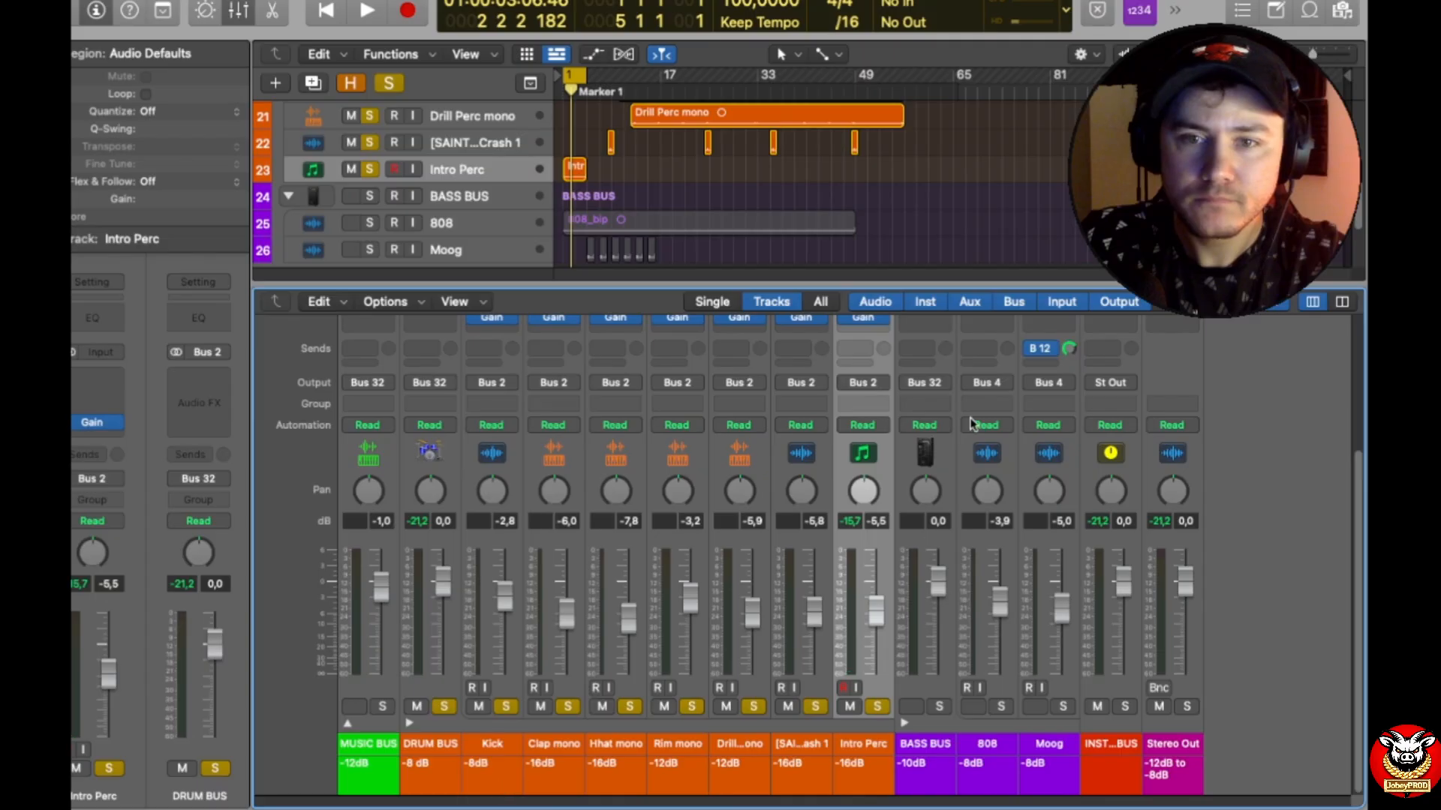
left_click(566, 71)
left_click_drag(575, 76, 707, 83)
left_click(370, 223)
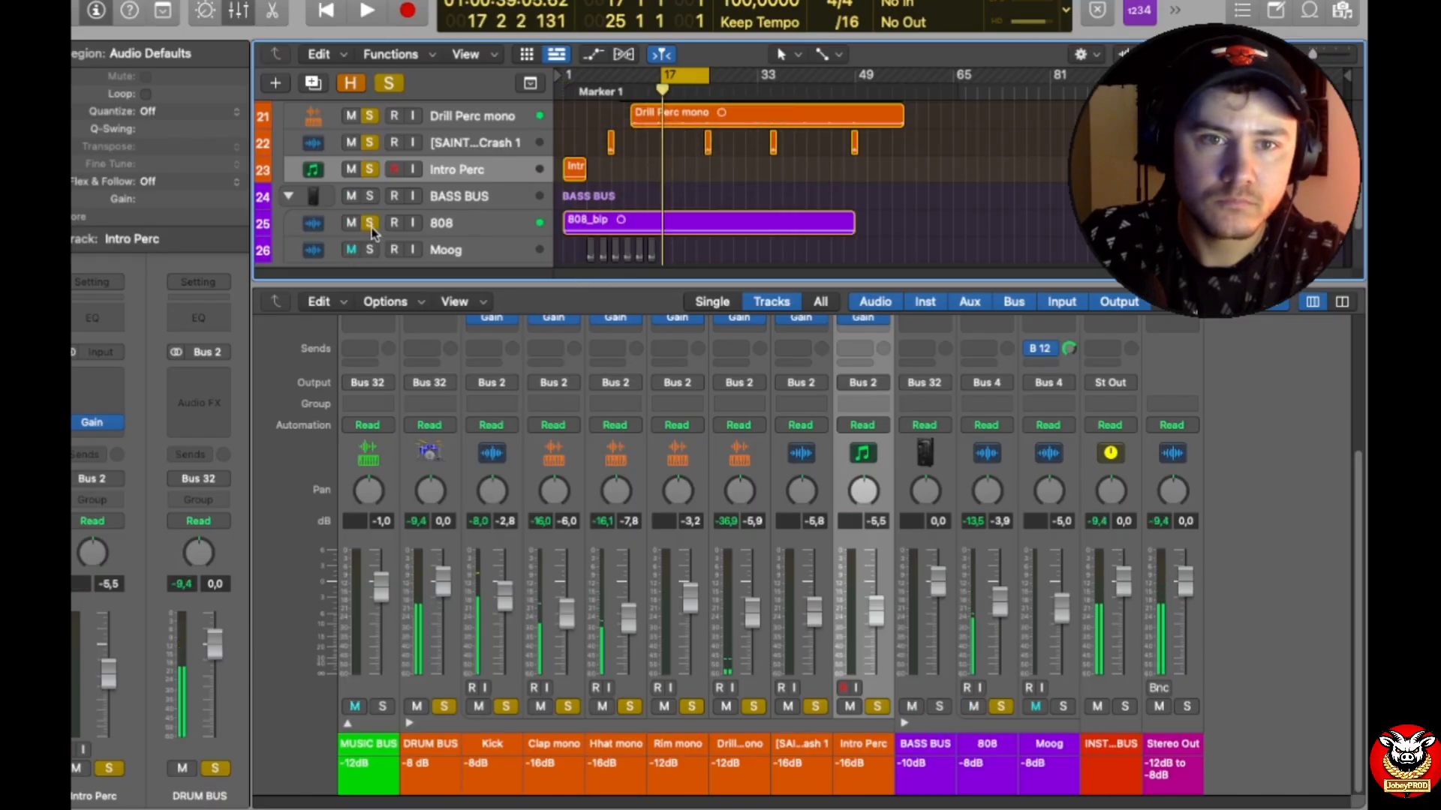
left_click(369, 249)
key("space")
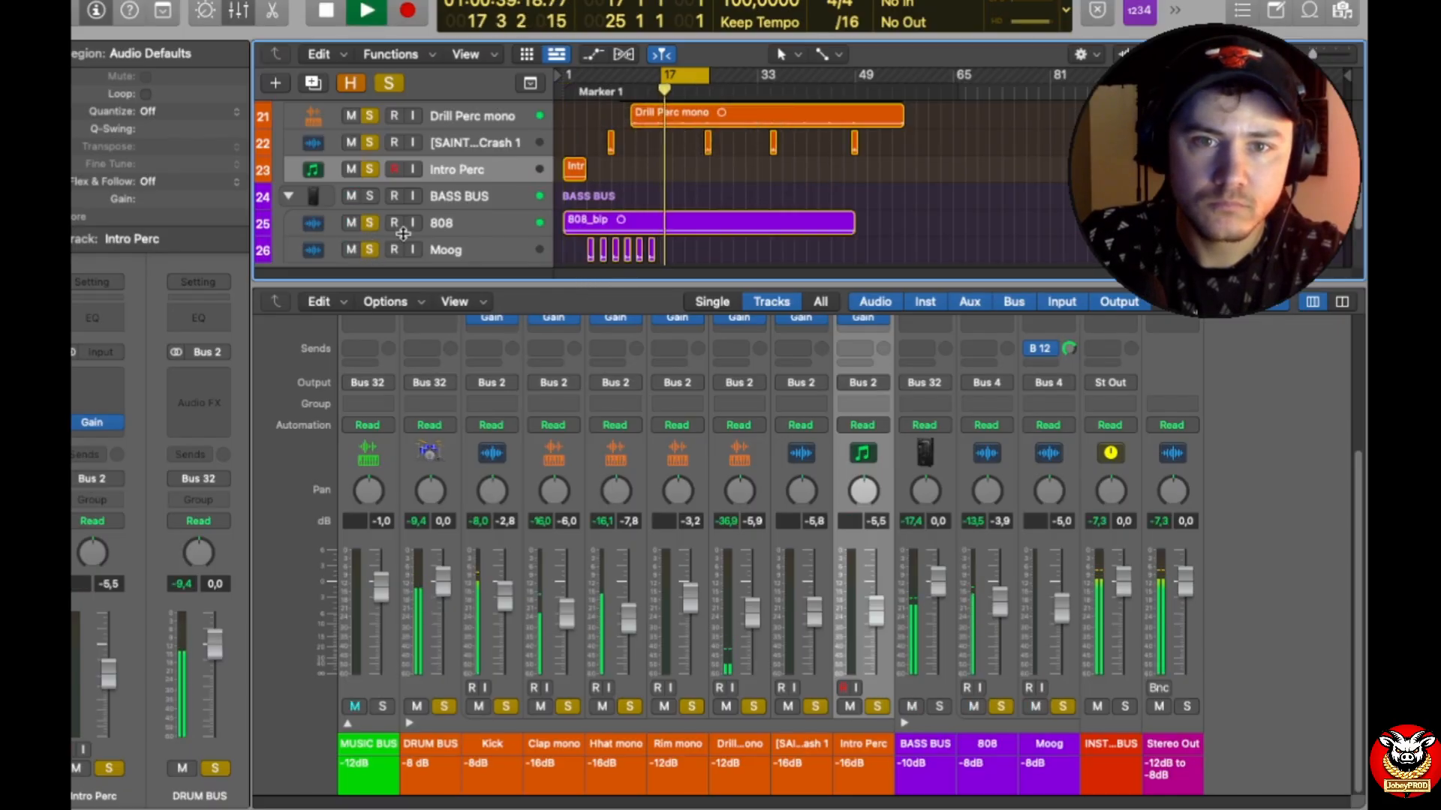
Step: Play bars 5 to 13 to check the Moog level, and remove the Moog track's Bus 12 send
left_click_drag(686, 75, 608, 72)
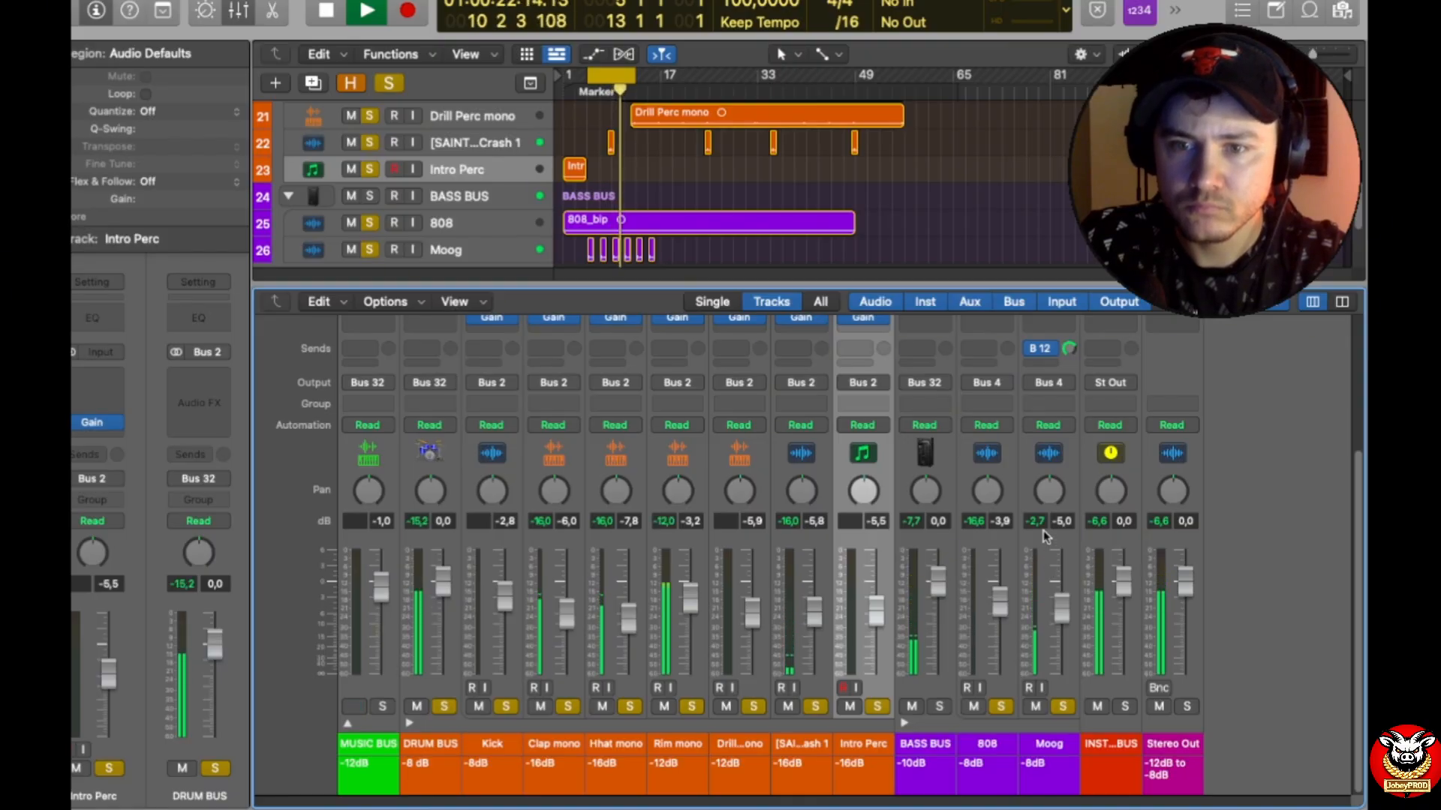
key("space")
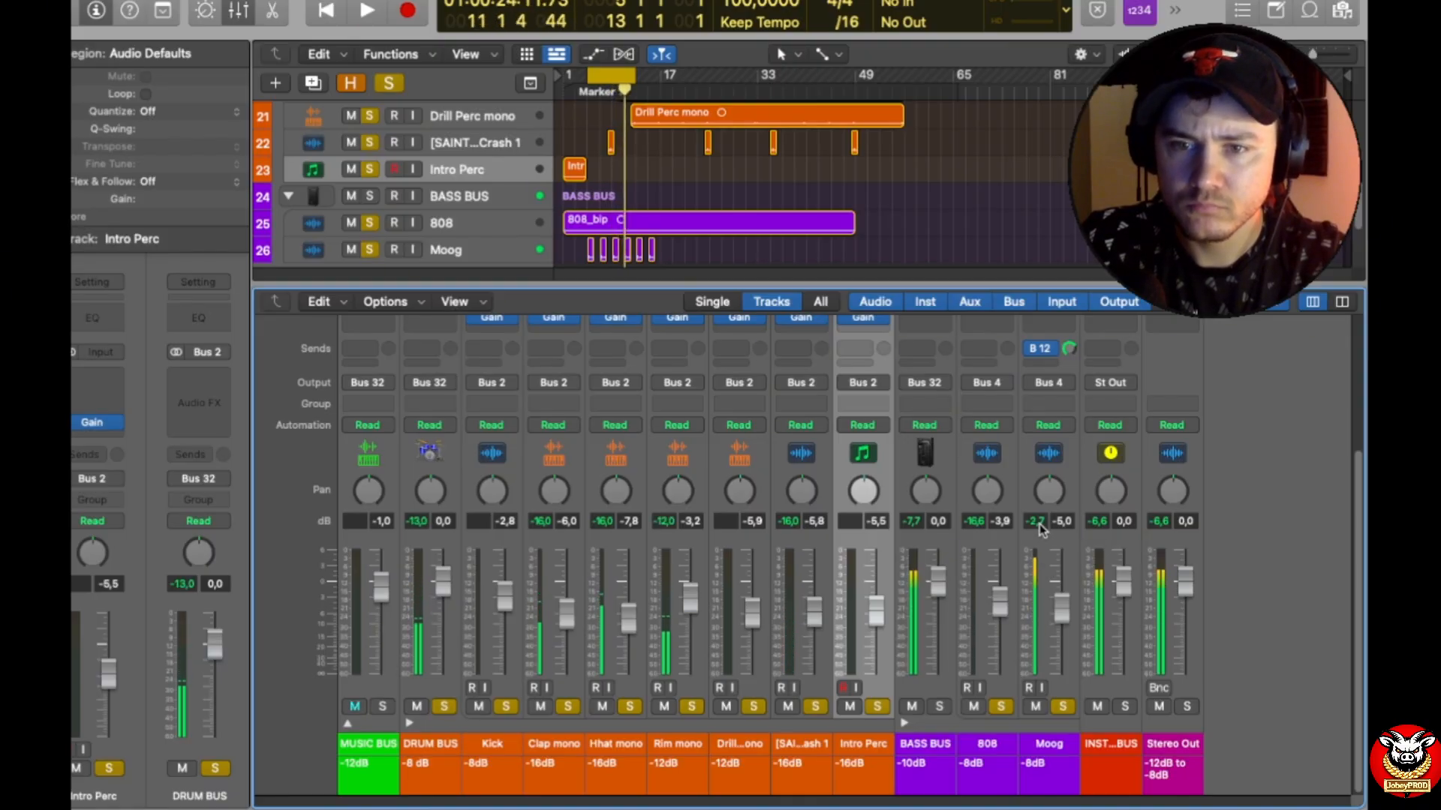
scroll(1054, 358, "up", 3)
left_click(1055, 426)
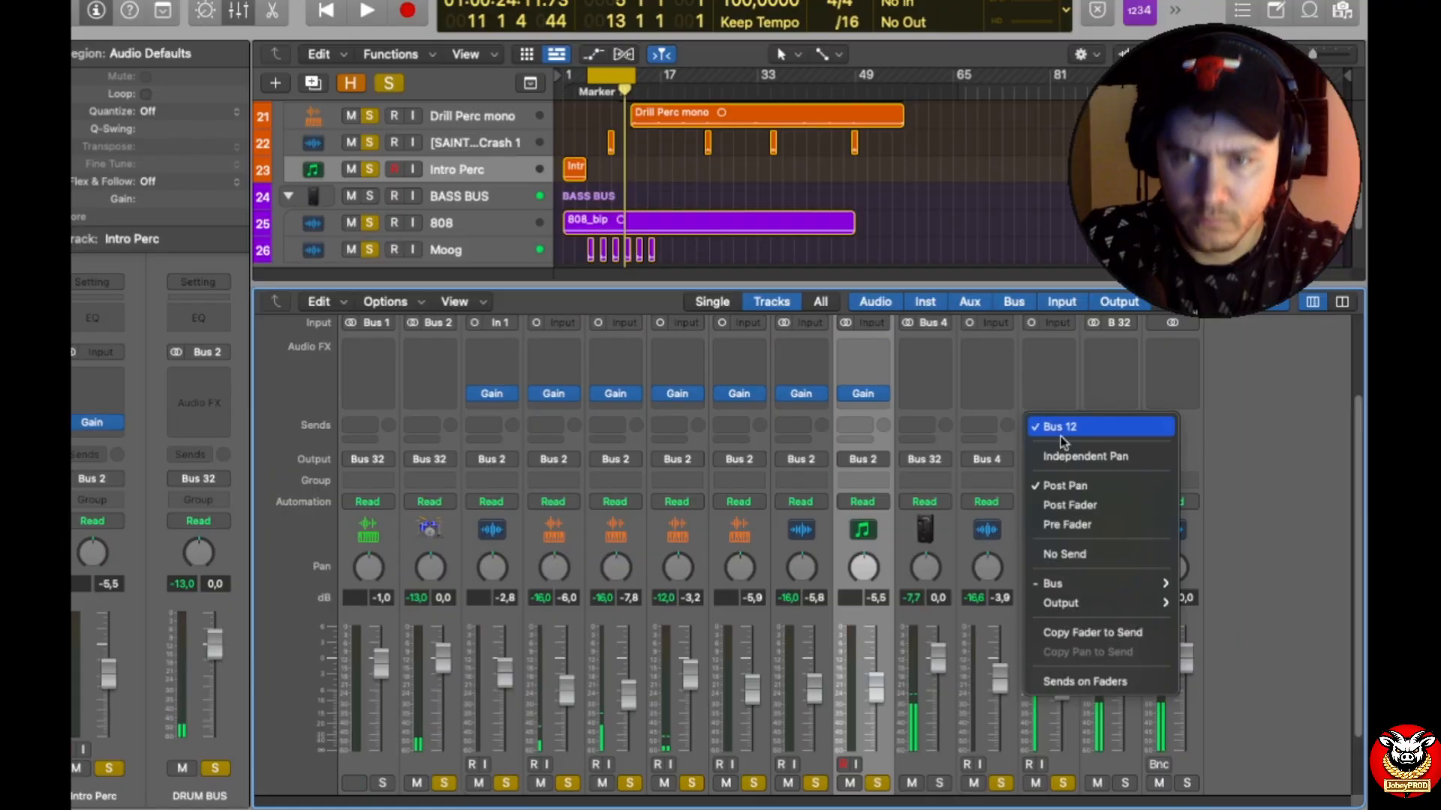
left_click(1085, 558)
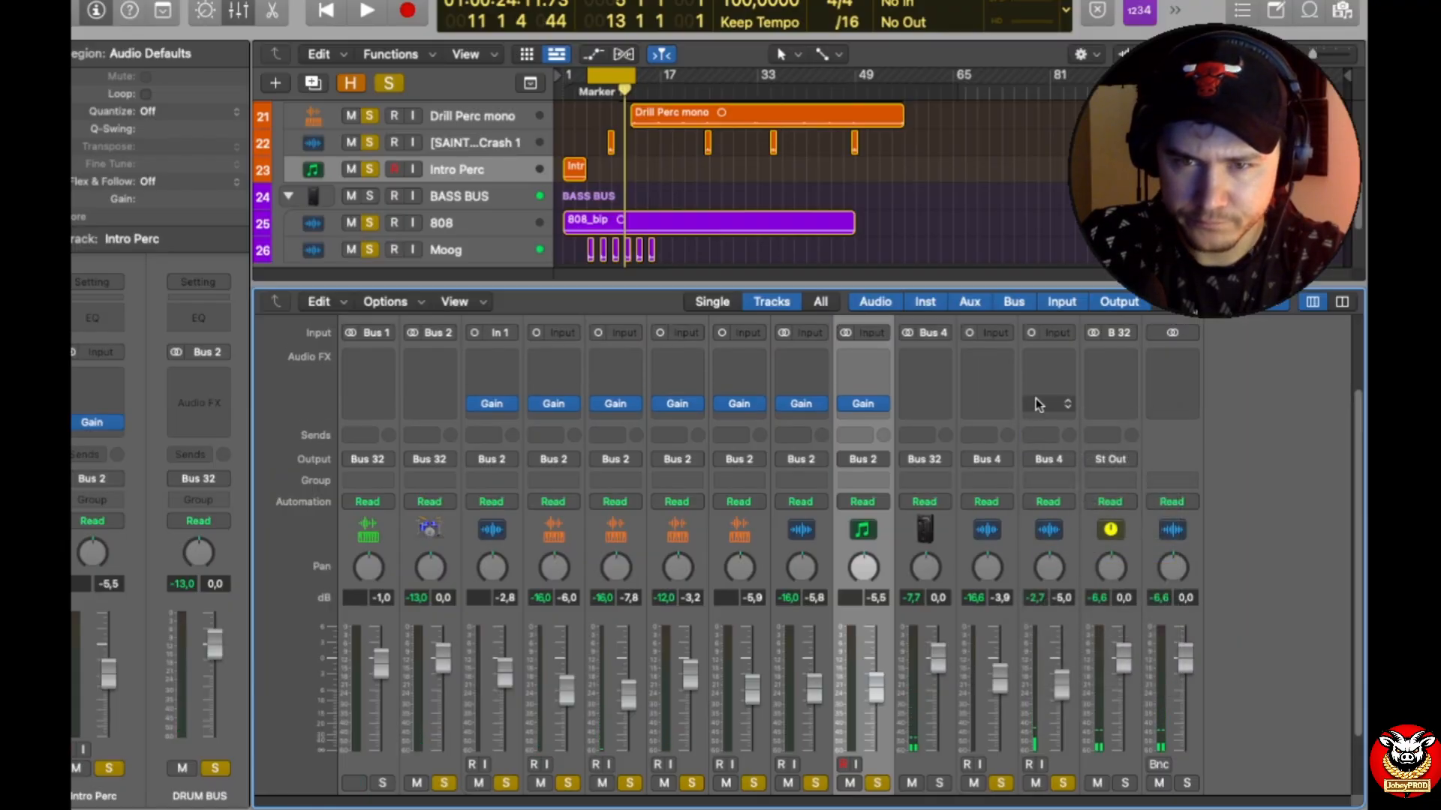
Step: Enlarge the mixer area and play the cycled section to recheck the Moog level without its send
left_click(1047, 409)
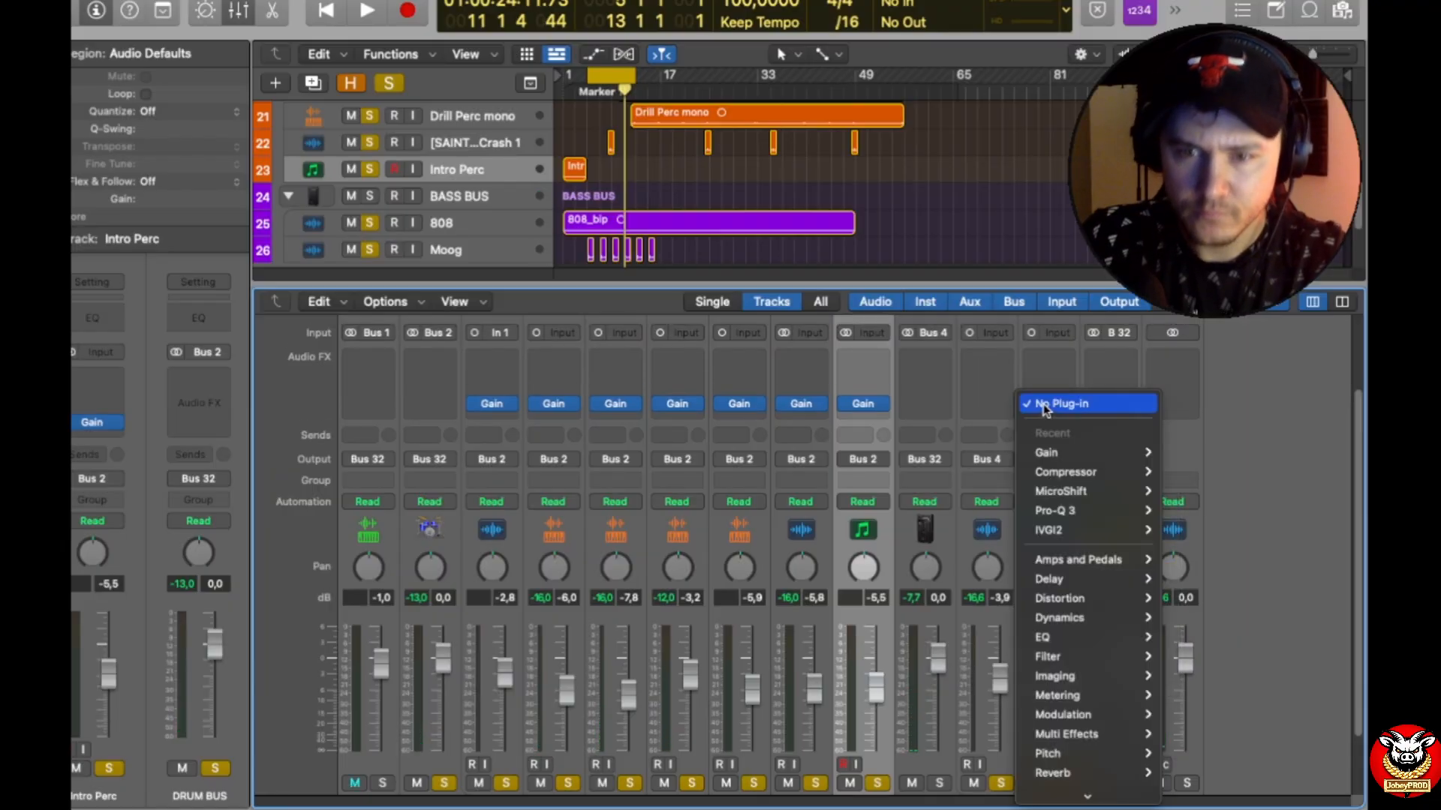
left_click(1073, 288)
left_click(1071, 214)
left_click_drag(1071, 288, 1073, 120)
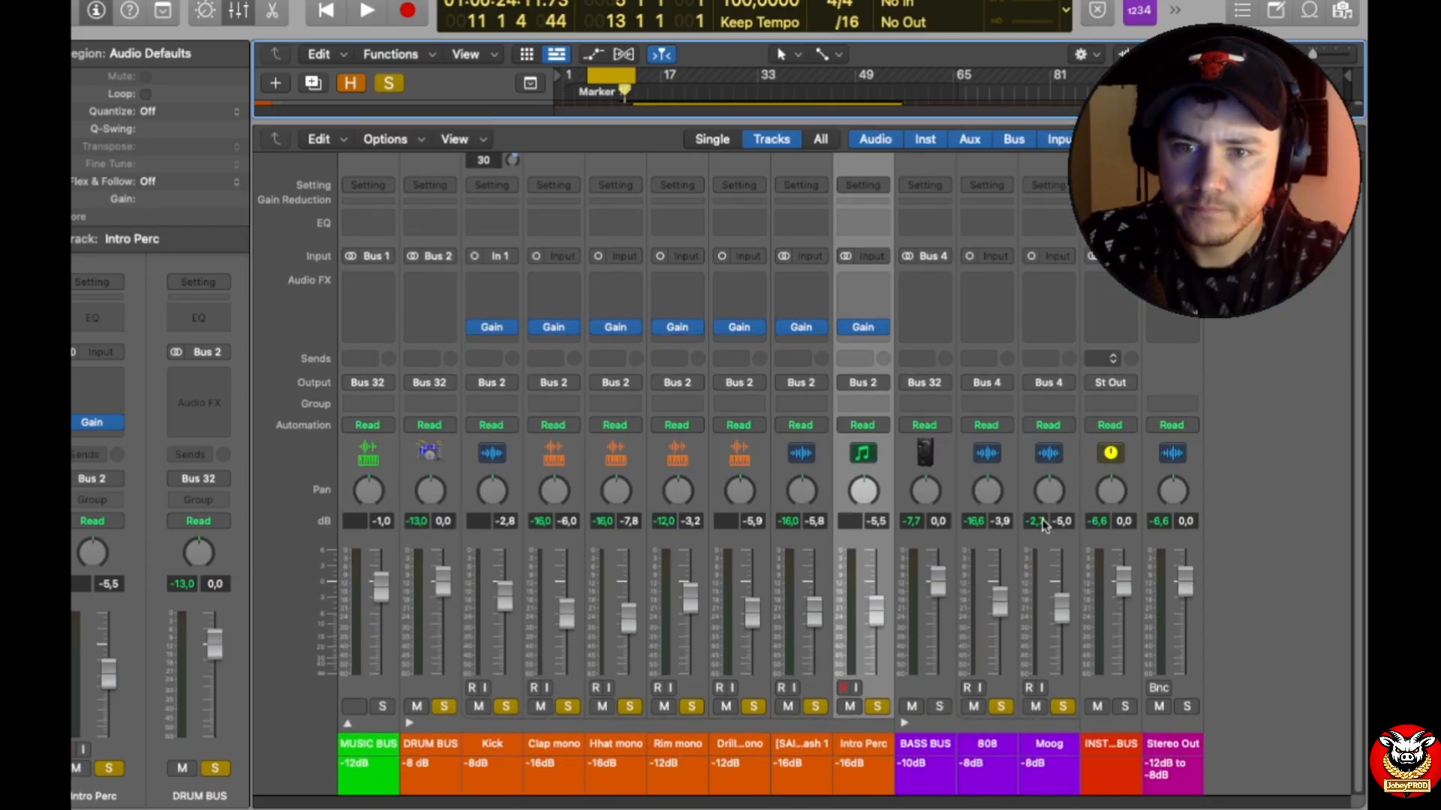
key("space")
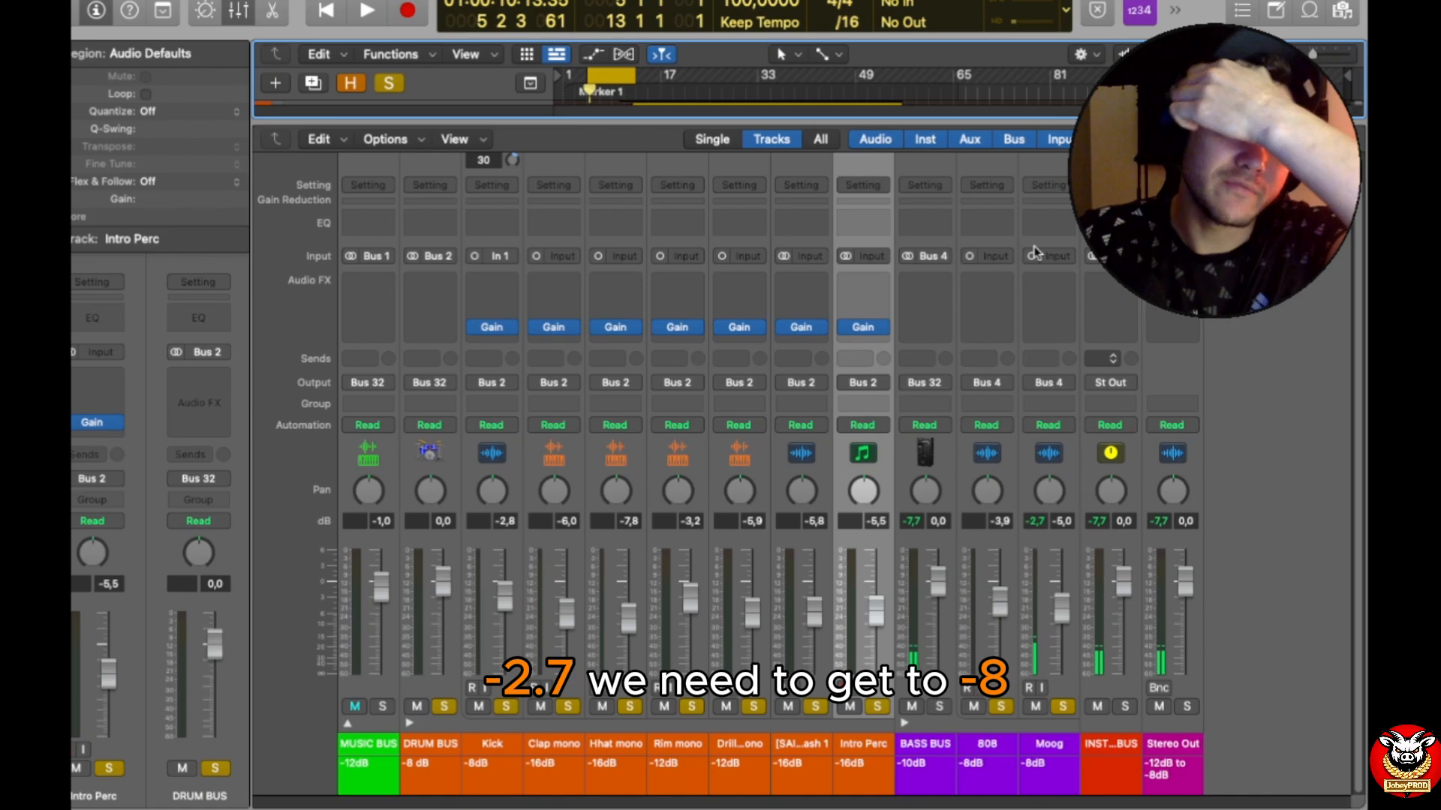
Step: Insert a mono Gain plug-in set to -5.3 dB on the Moog track and raise its fader to -3.2 dB during playback
left_click(1051, 283)
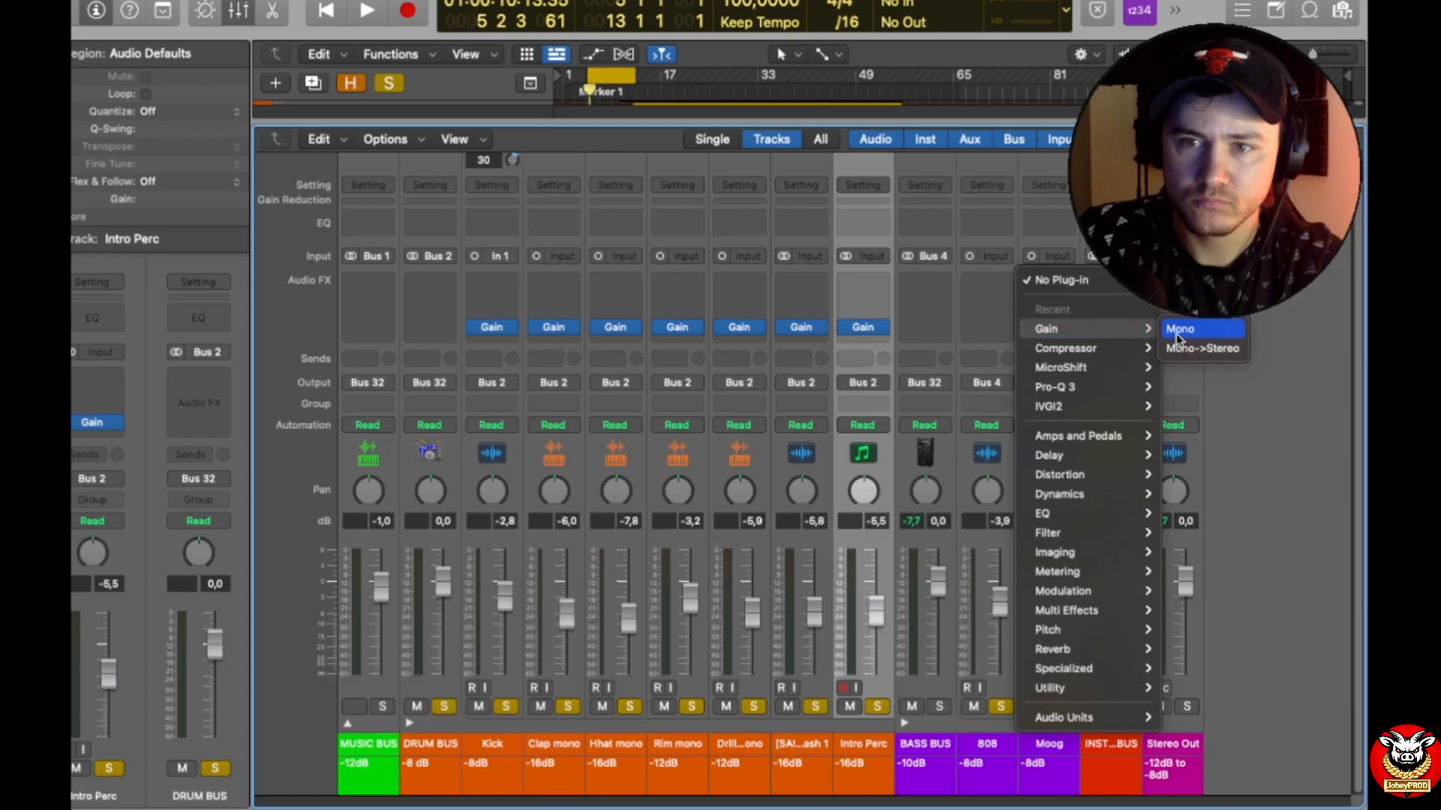
left_click(1179, 330)
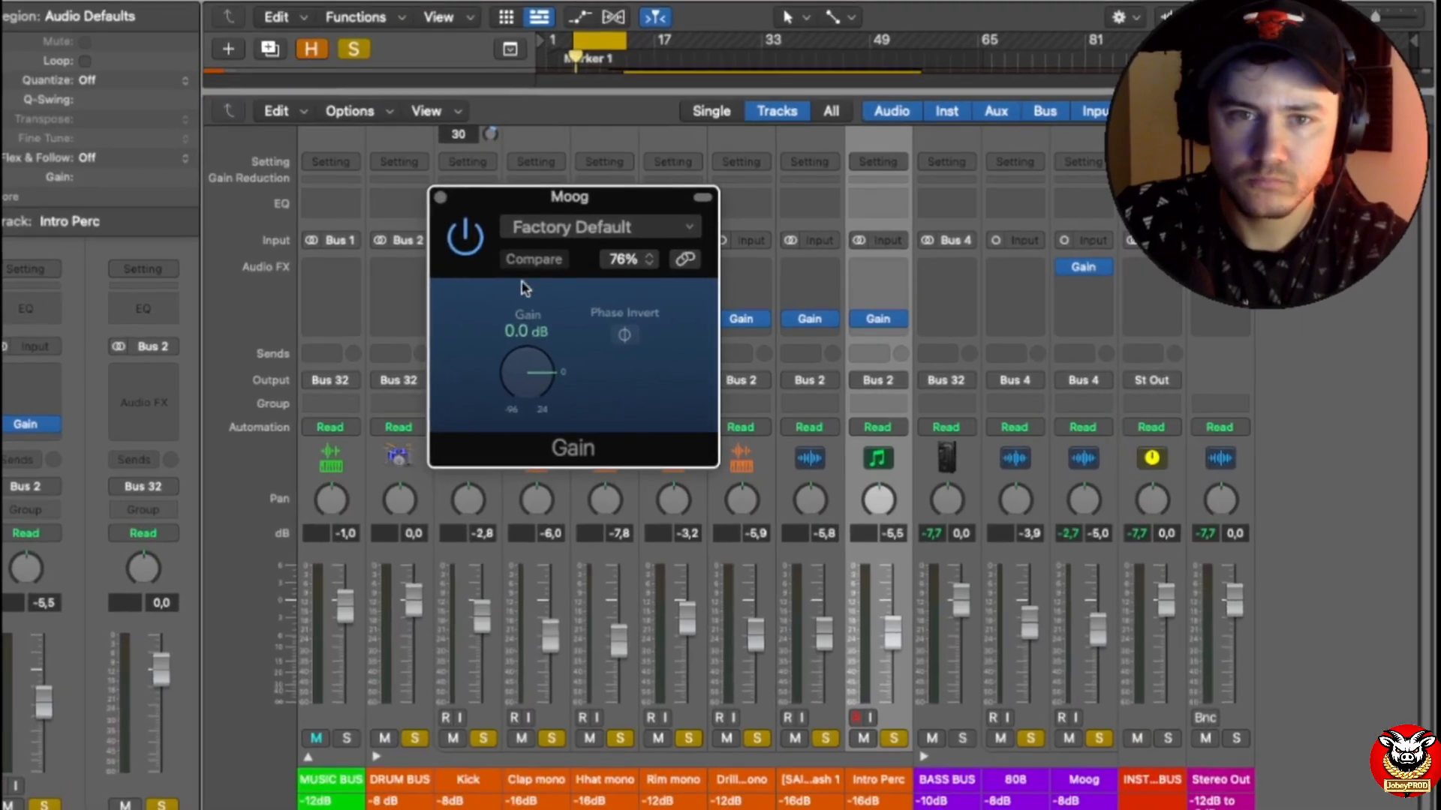
type("-")
type("5,3")
key("Return")
key("space")
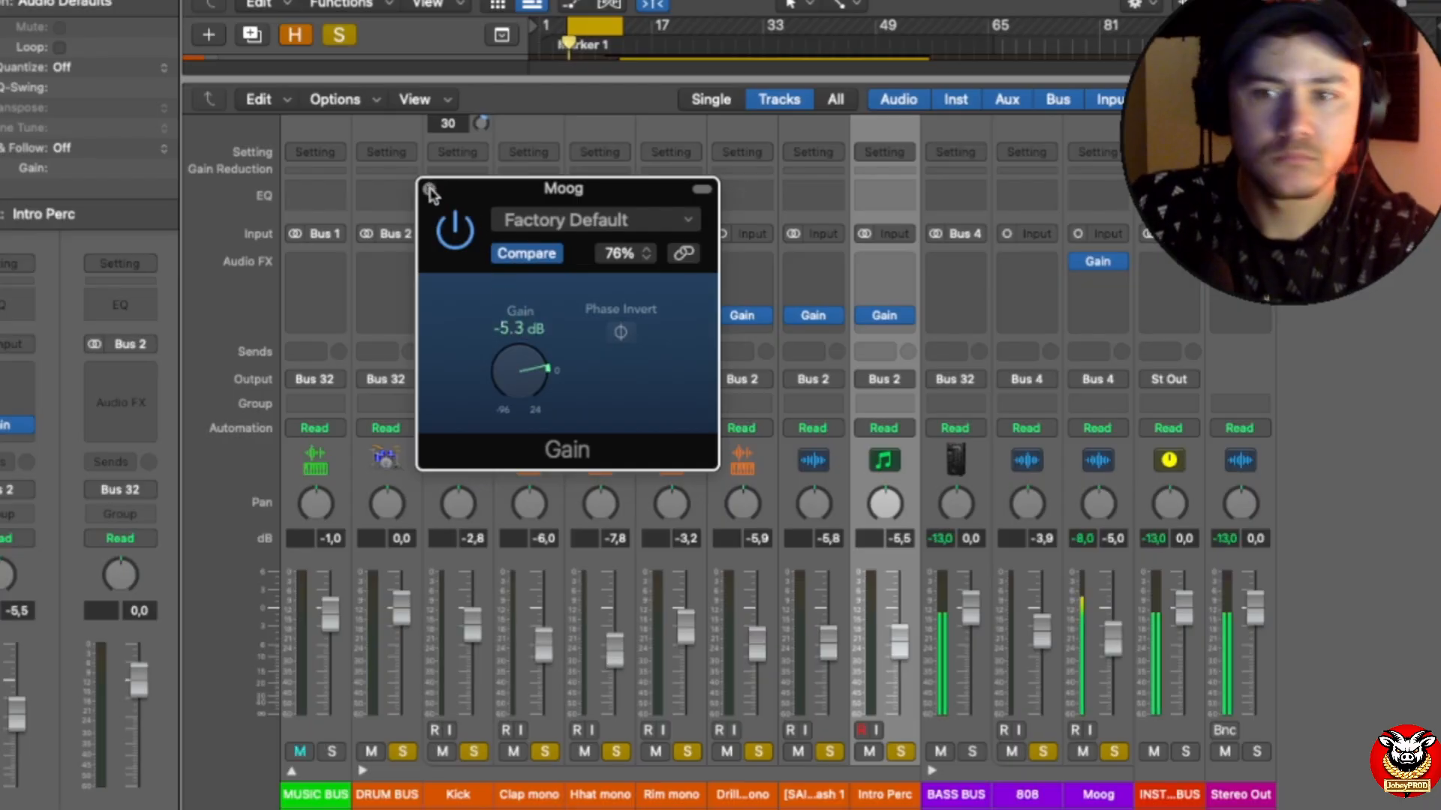
left_click(430, 191)
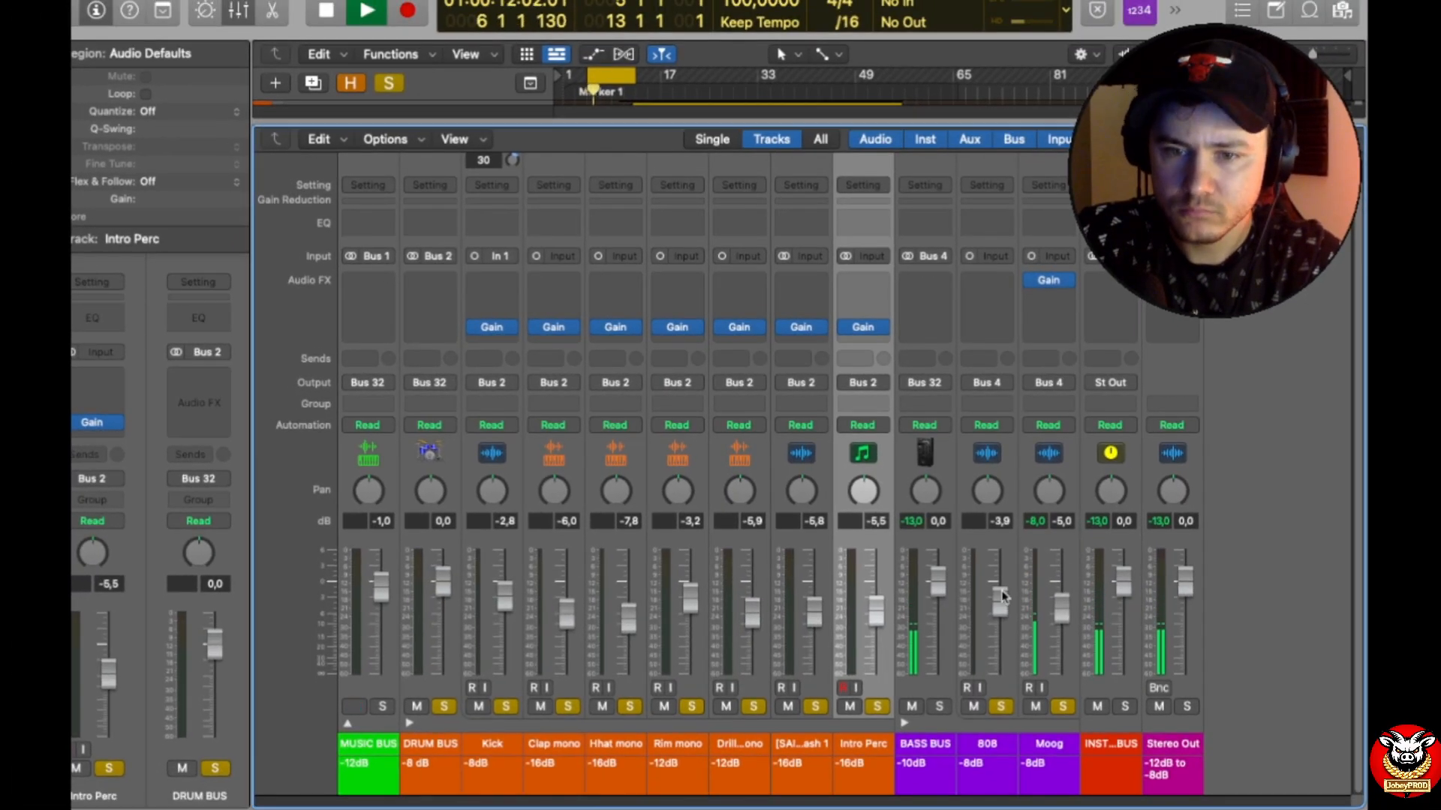
left_click_drag(1073, 605, 1073, 595)
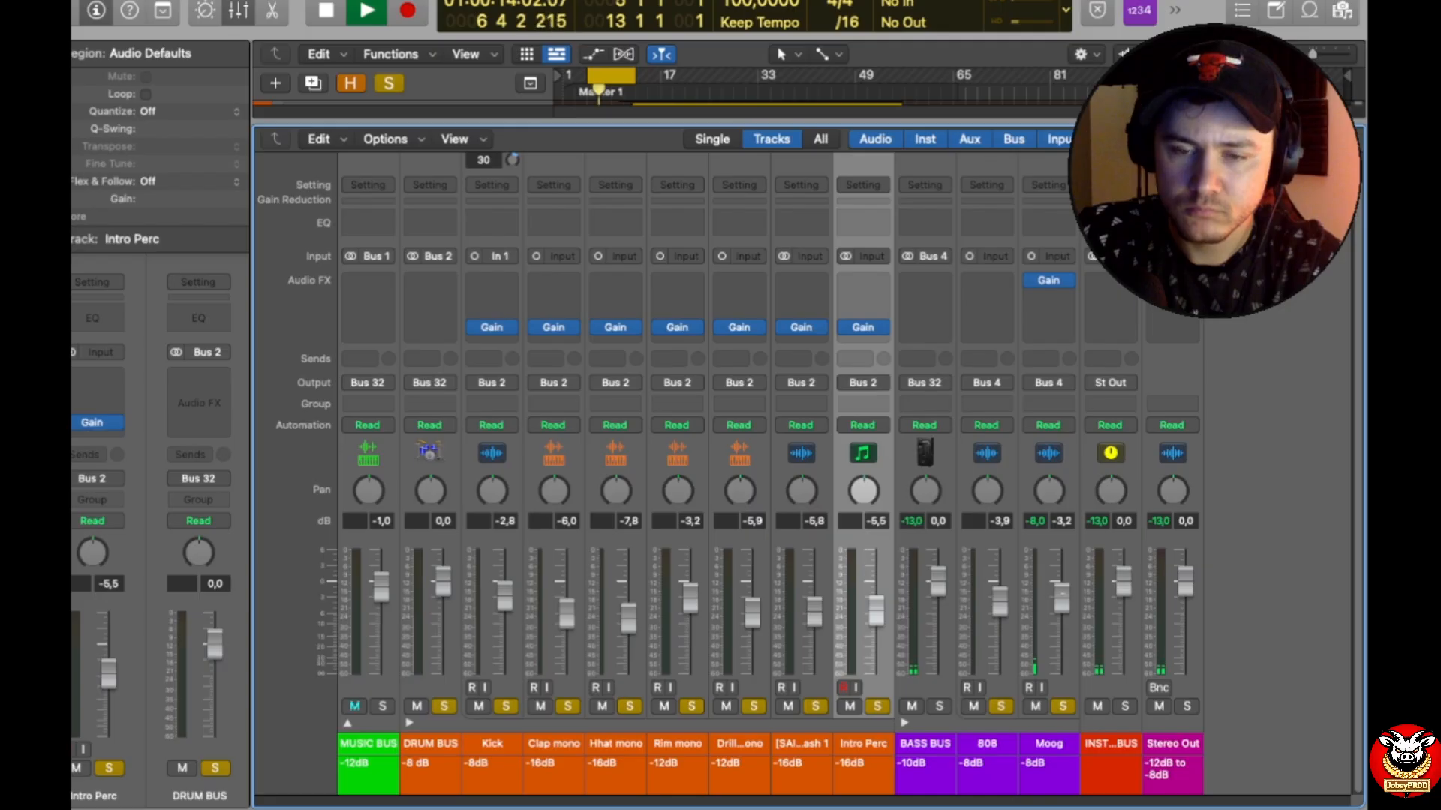
key("space")
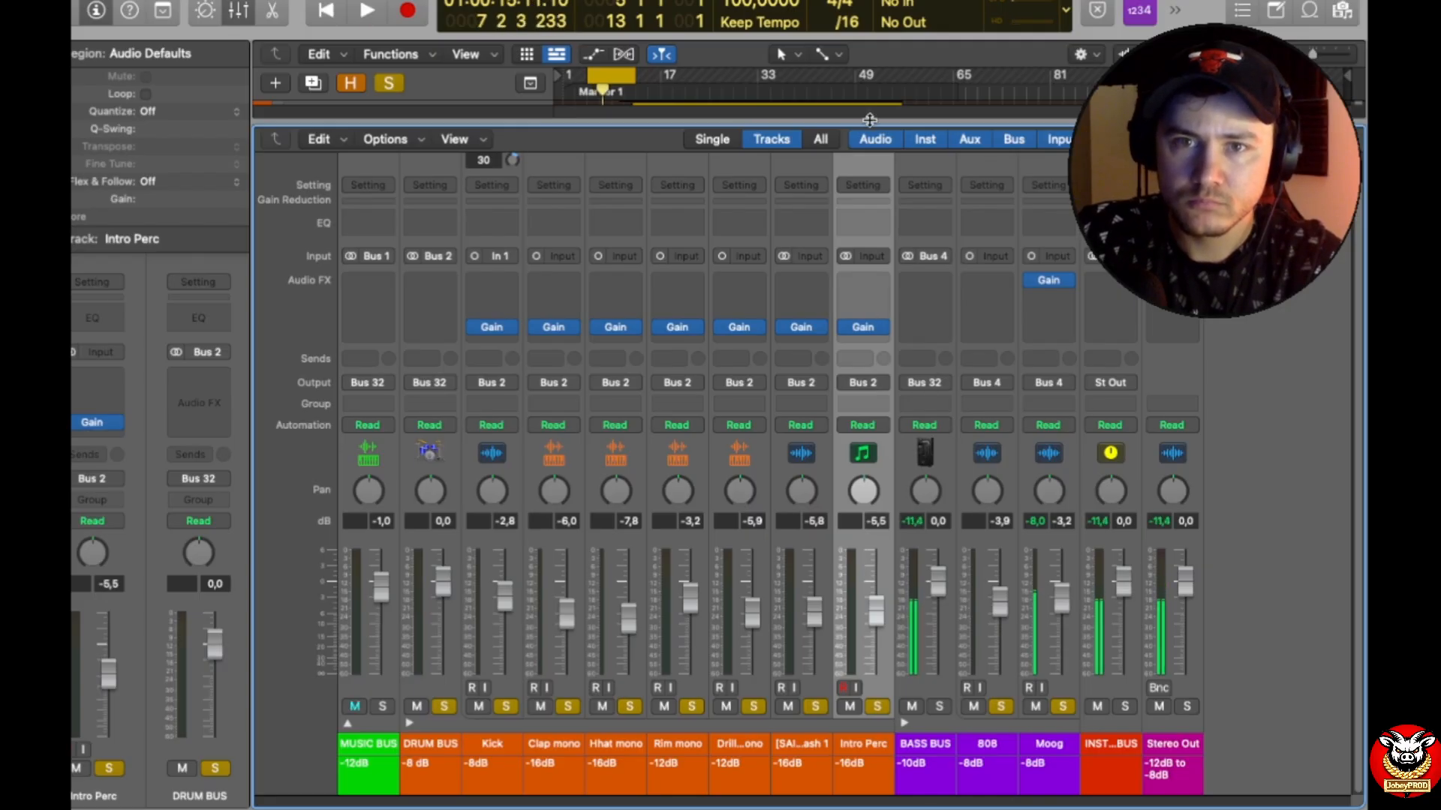
Step: Shrink the mixer area, move the cycle range to bars 17 to 25, and play it to check the 808's peak level
left_click_drag(868, 120, 853, 368)
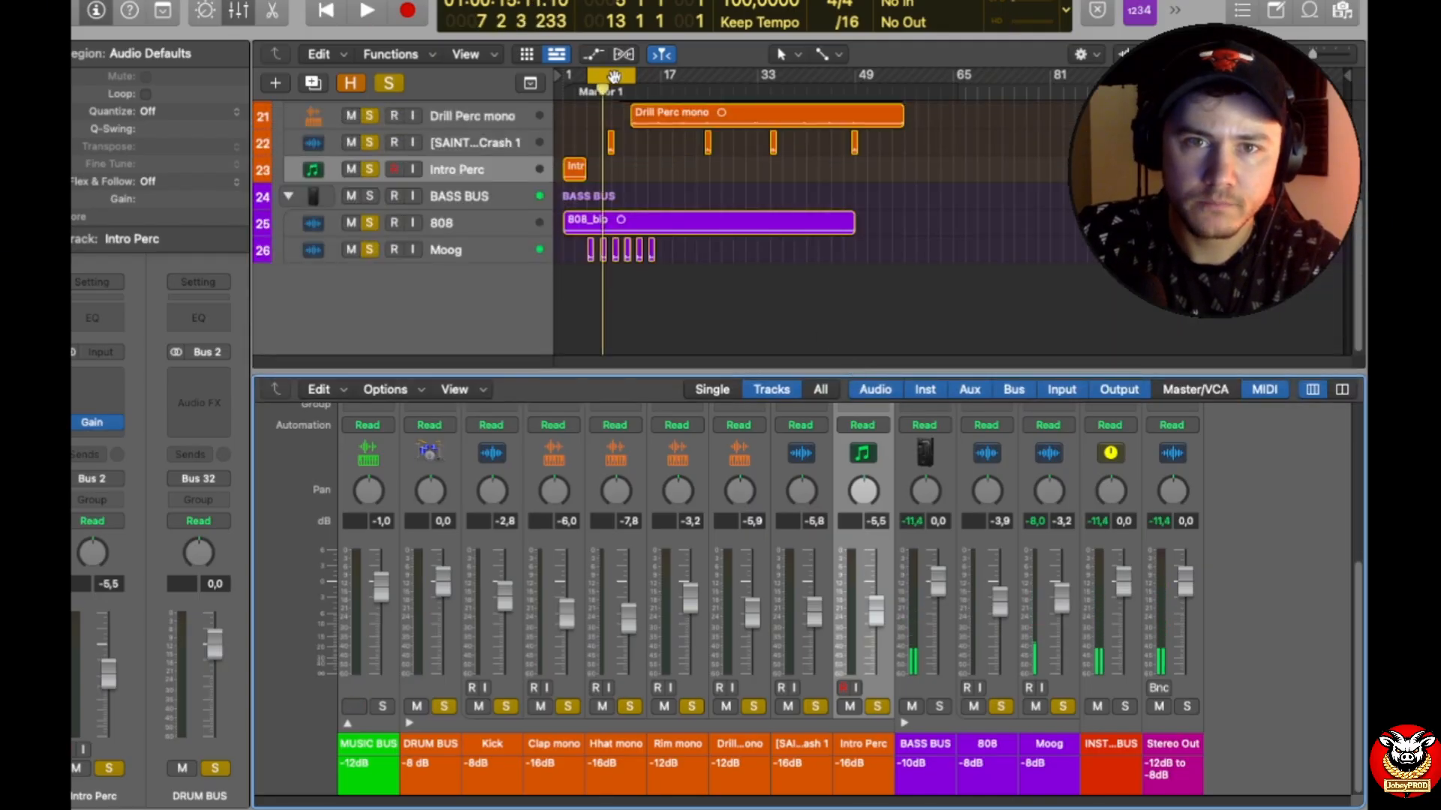
left_click_drag(614, 76, 686, 76)
key("space")
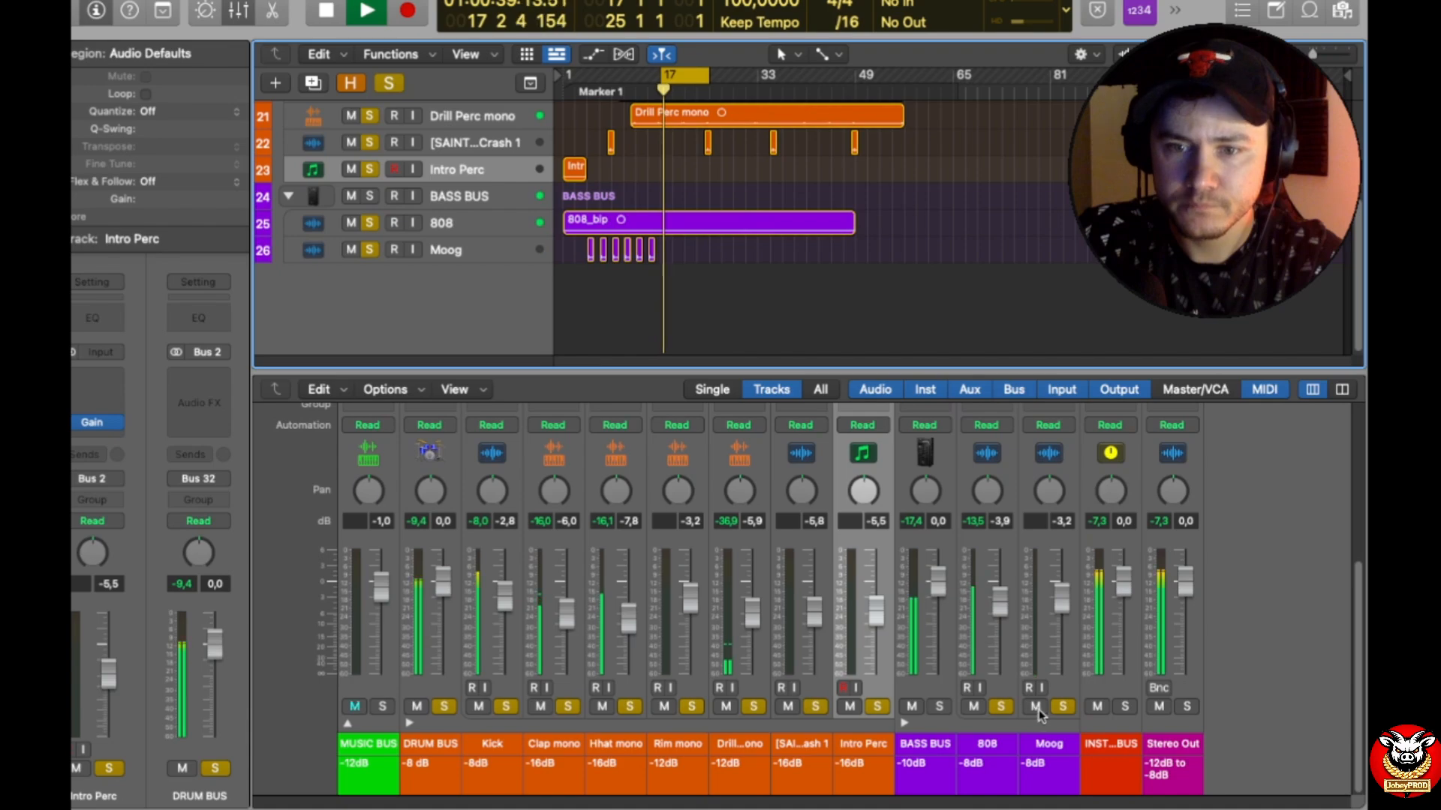
left_click(974, 519)
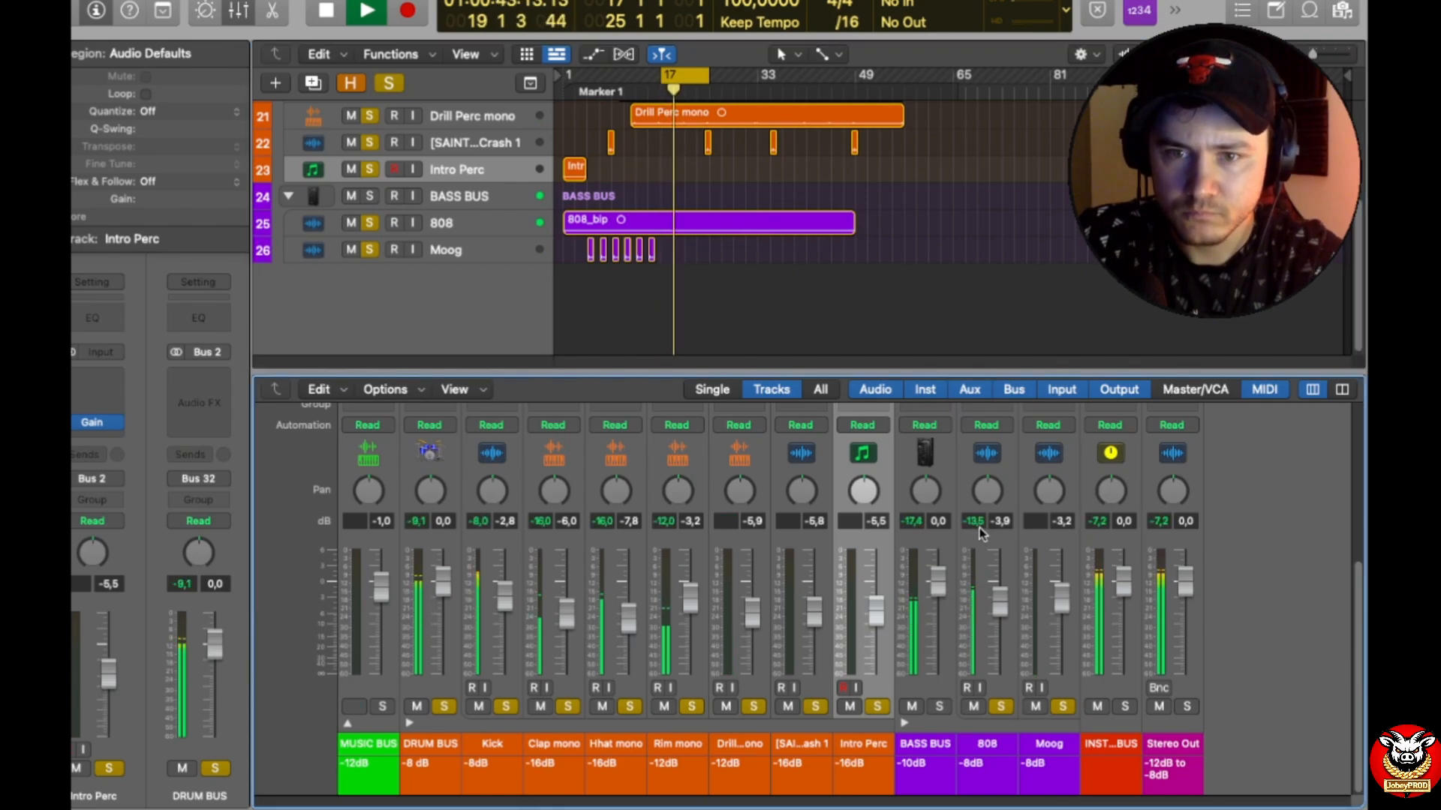
scroll(979, 540, "up", 3)
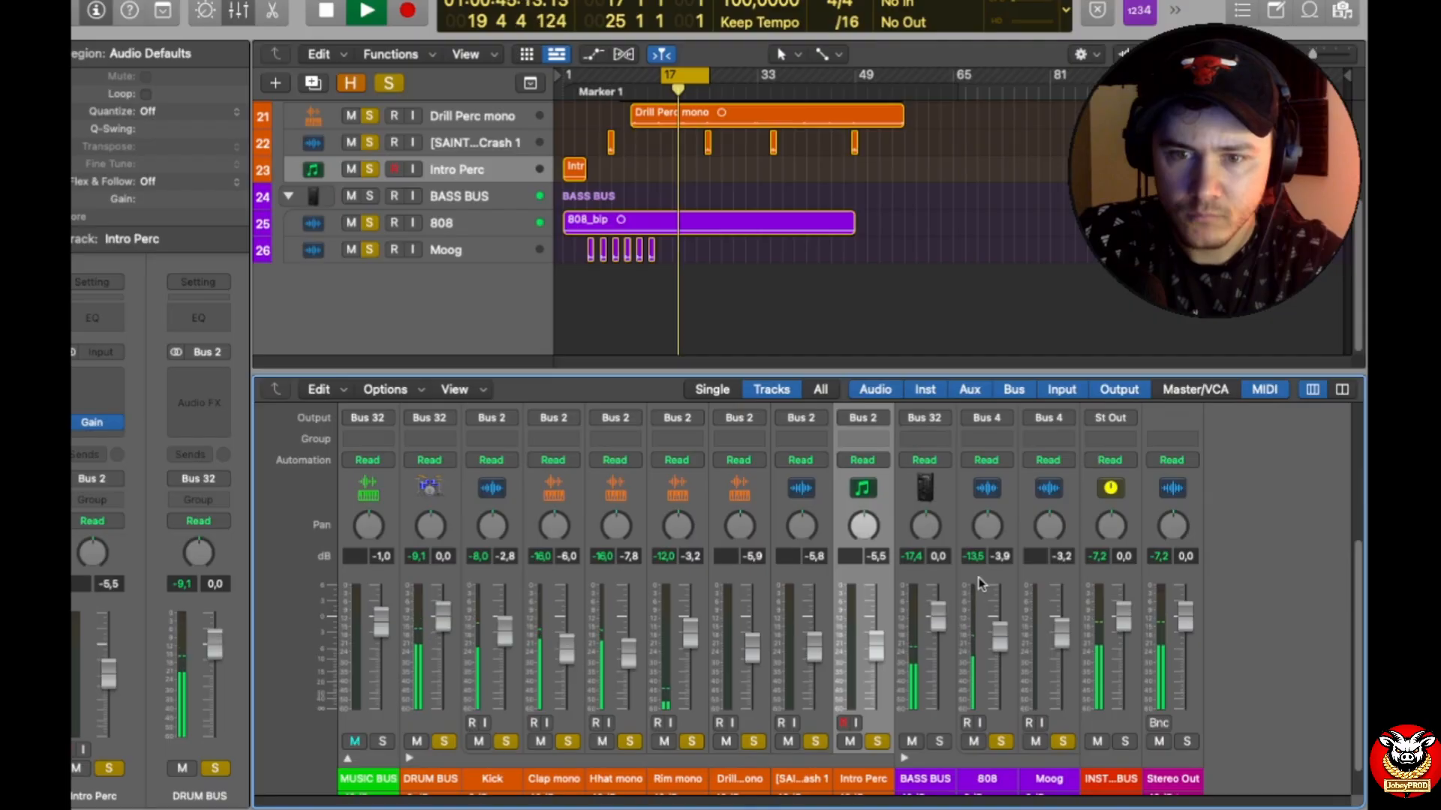
key("space")
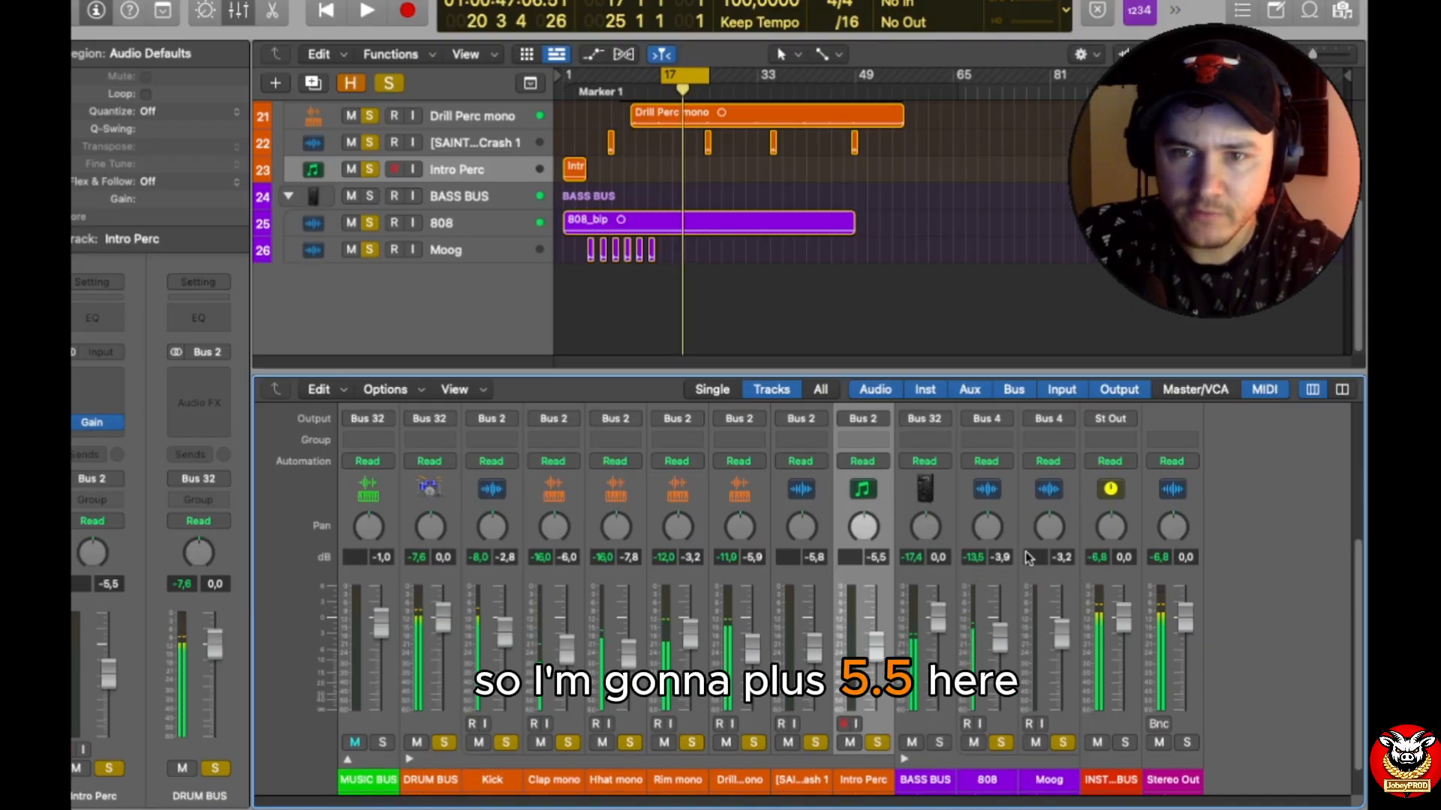
Step: Insert a mono Gain plug-in on the 808 track, set it to +5.5 dB, and close its window with playback running
scroll(1024, 556, "up", 8)
left_click_drag(1053, 418, 1053, 469)
left_click(987, 470)
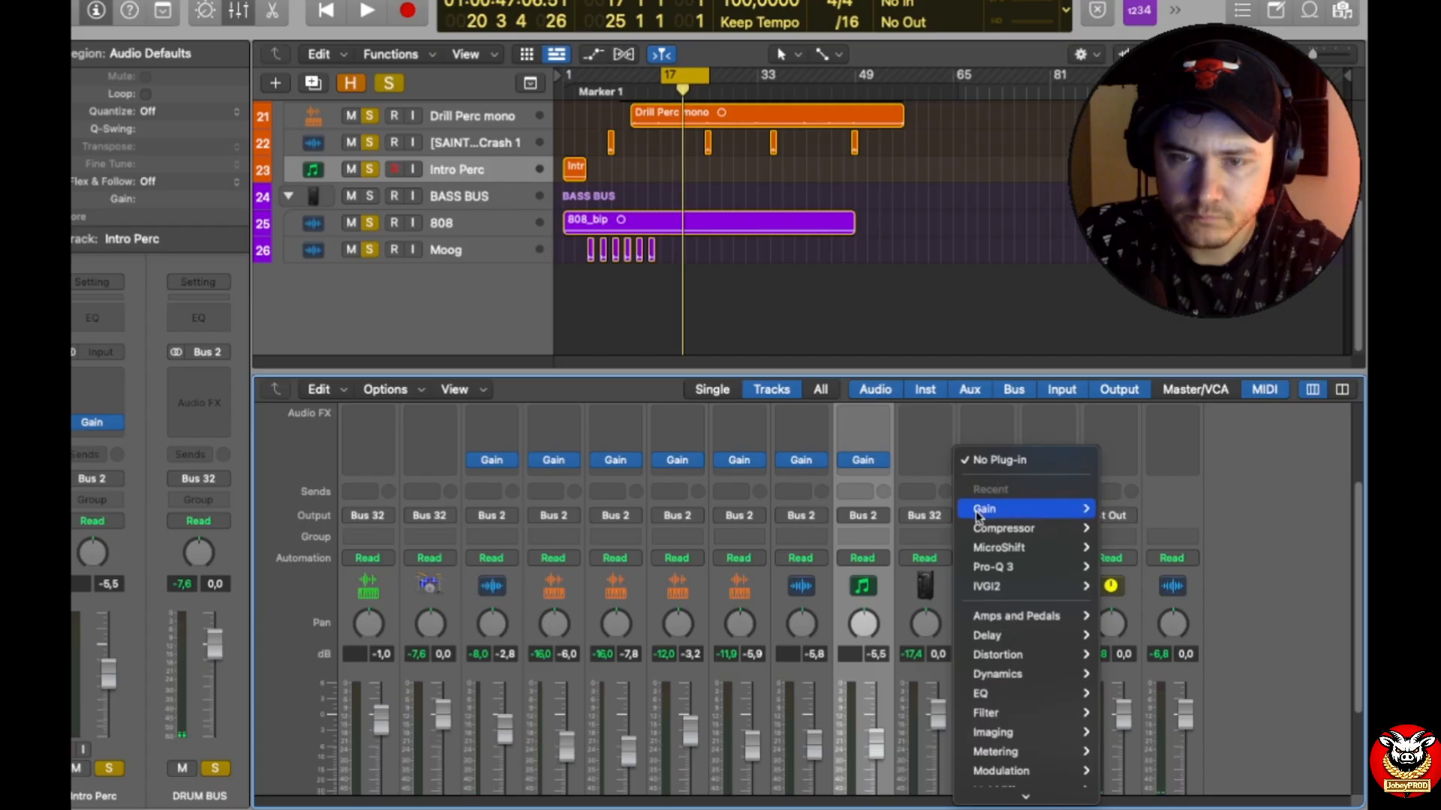
mouse_move(983, 510)
left_click(1124, 510)
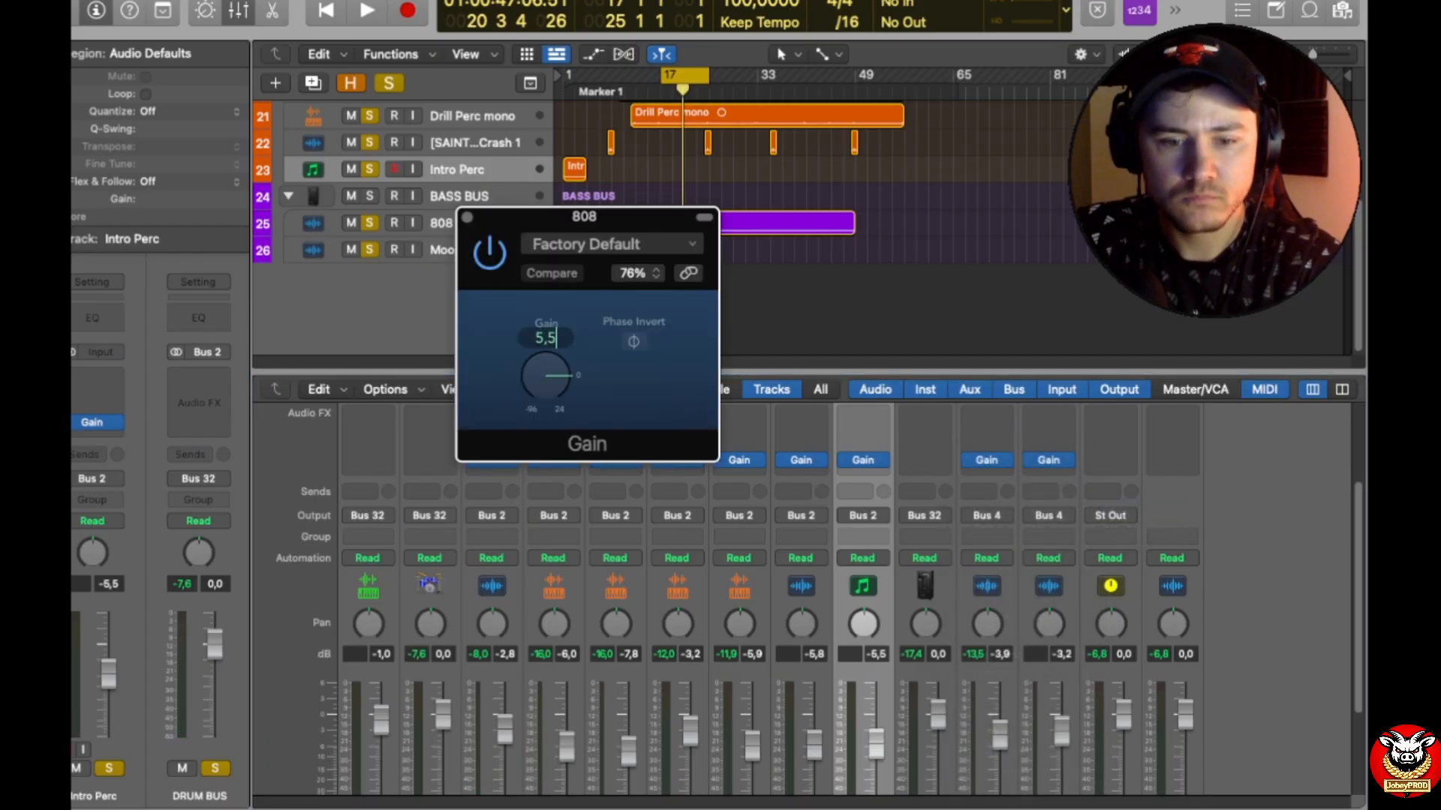
key("space")
key("super+w")
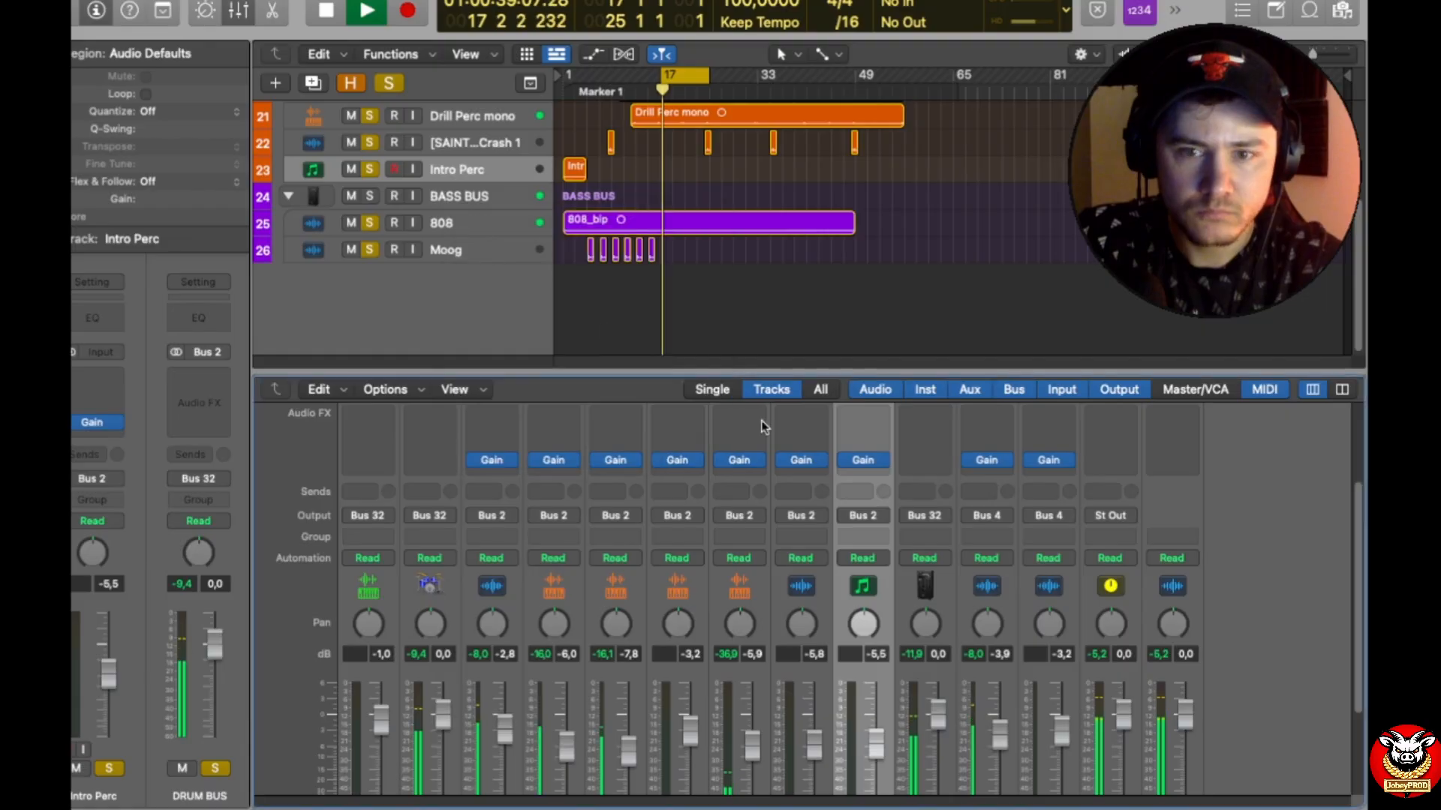
Step: Lower the 808 track's fader to -6.8 dB and compare the BASS BUS peak with its noted target
scroll(1051, 615, "down", 3)
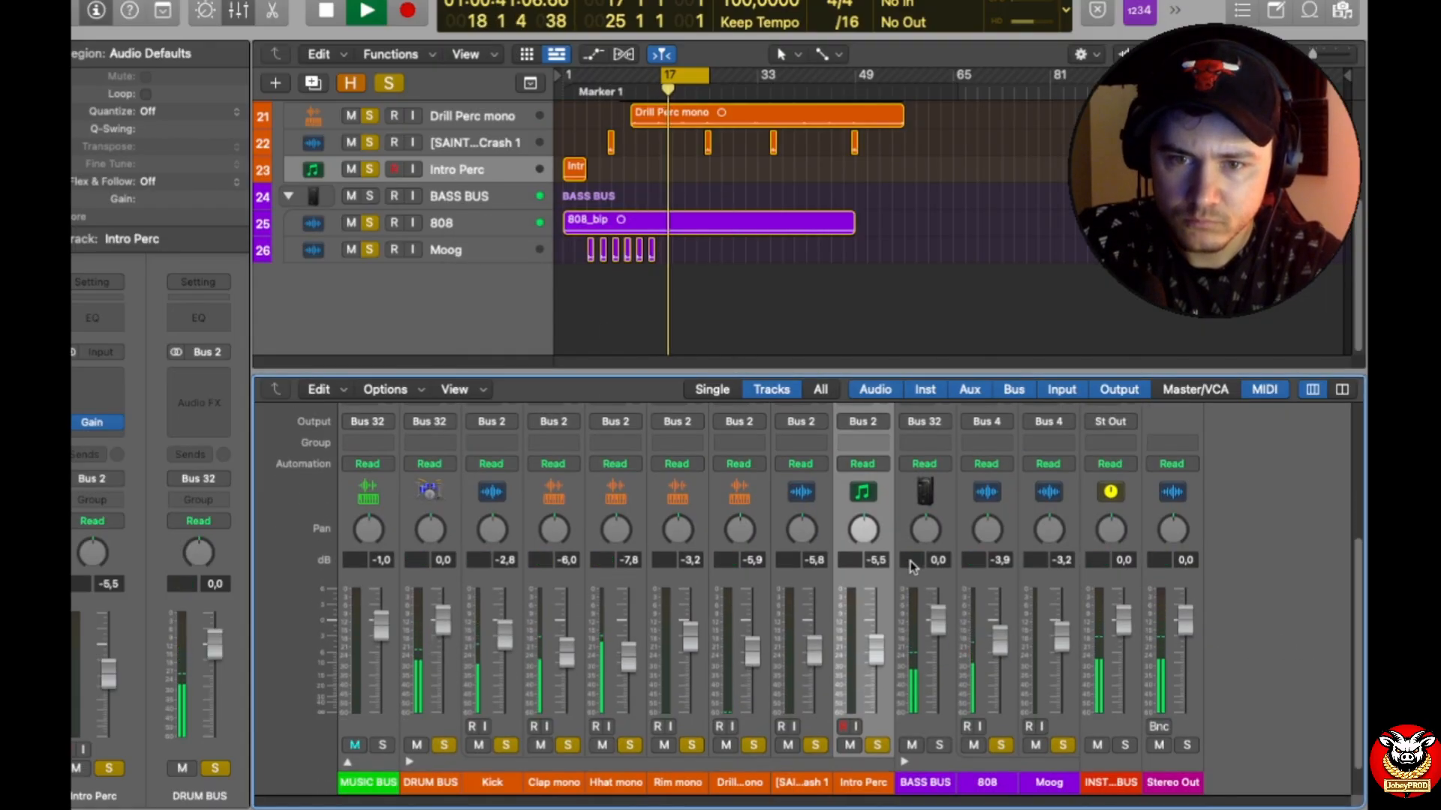
left_click_drag(1000, 638, 1000, 655)
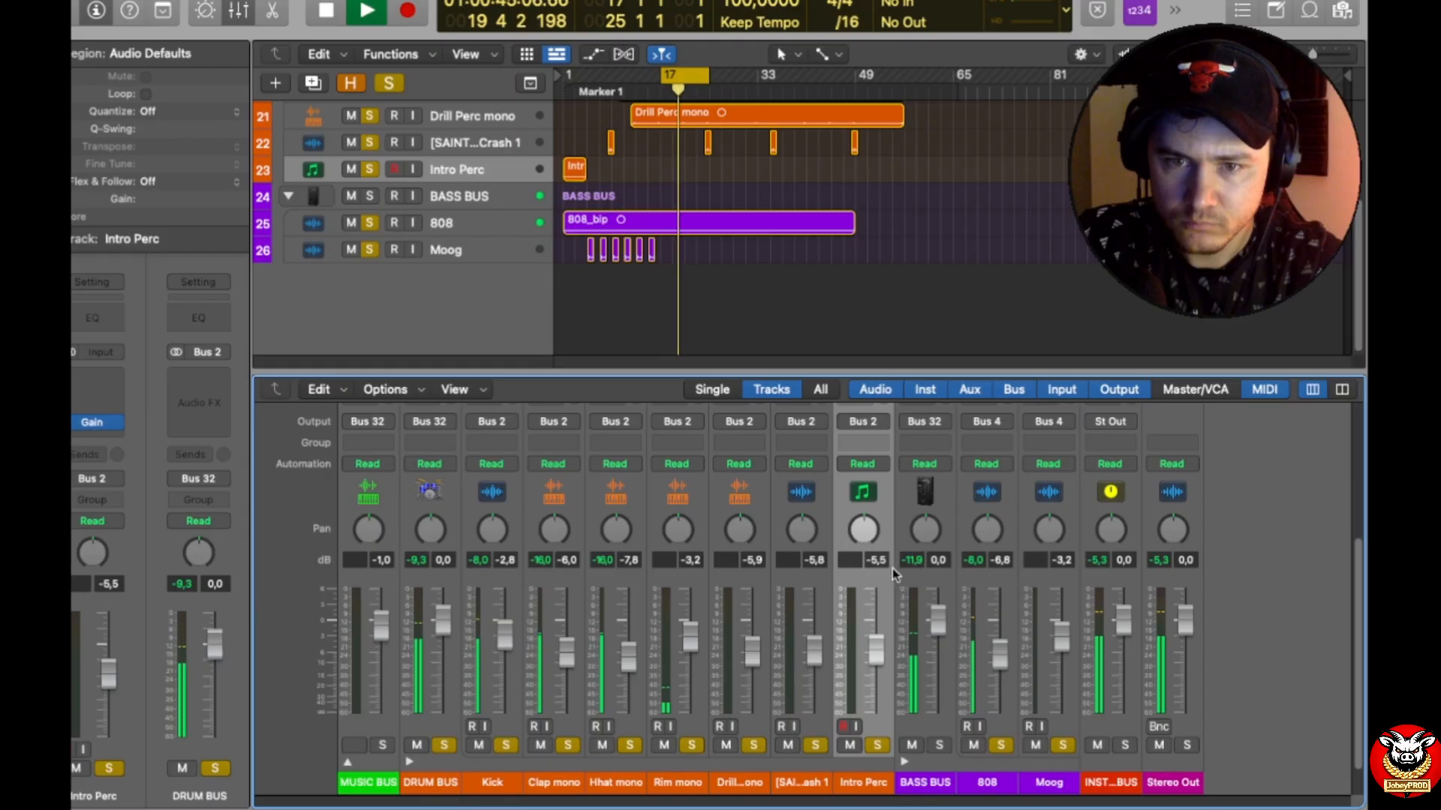
scroll(934, 555, "down", 1)
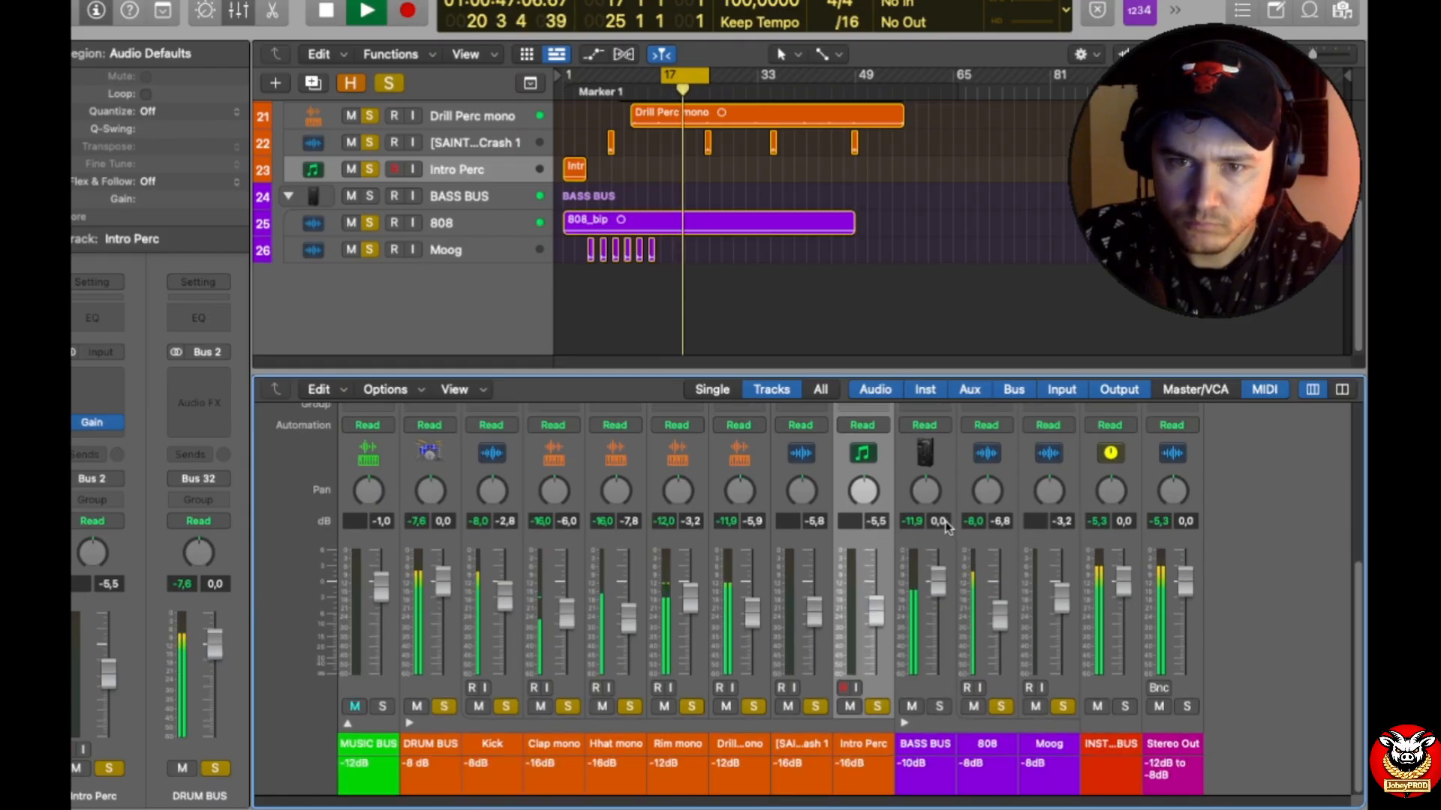
Step: Insert a stereo Gain plug-in on the BASS BUS and close its window
scroll(941, 480, "up", 3)
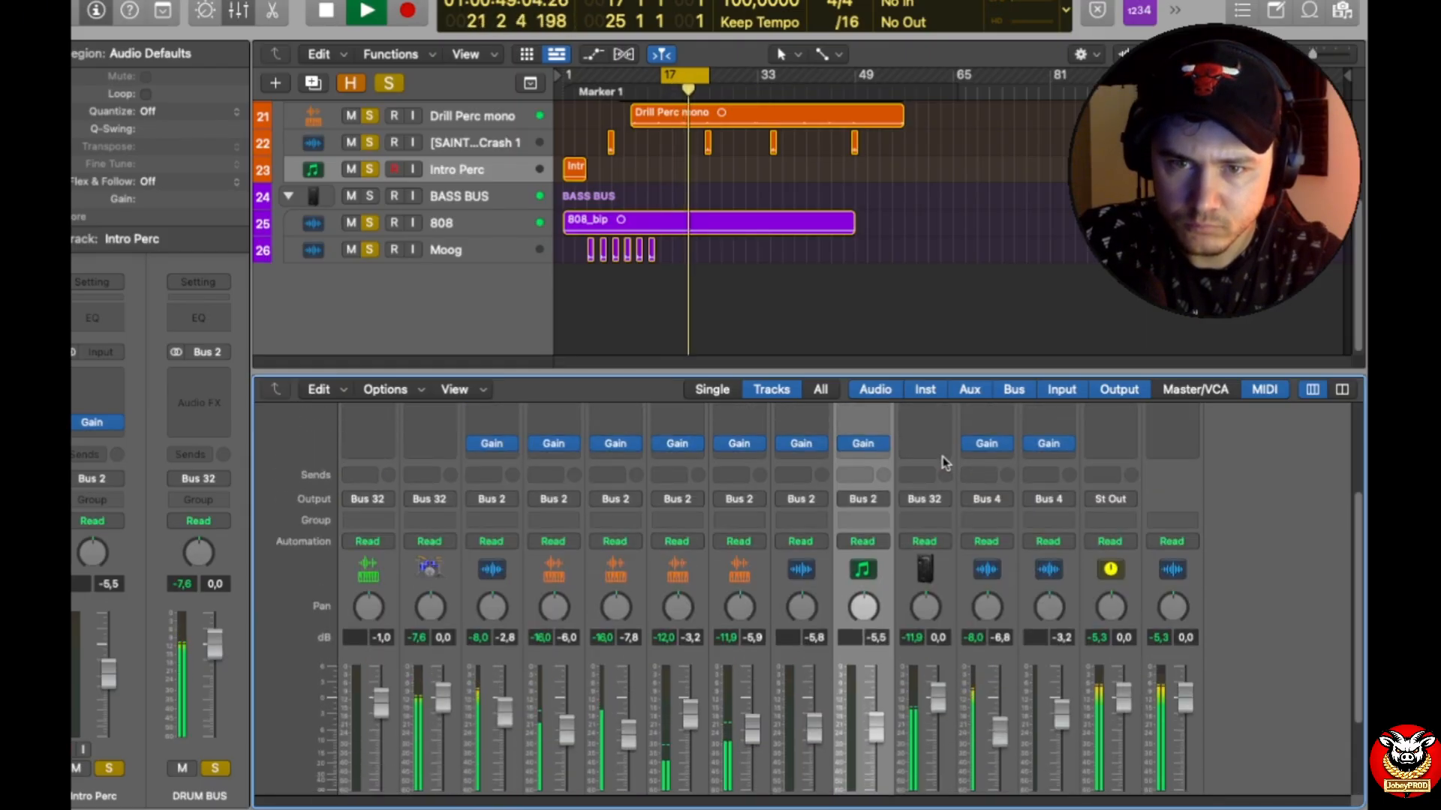
left_click(943, 447)
mouse_move(979, 494)
left_click(1059, 495)
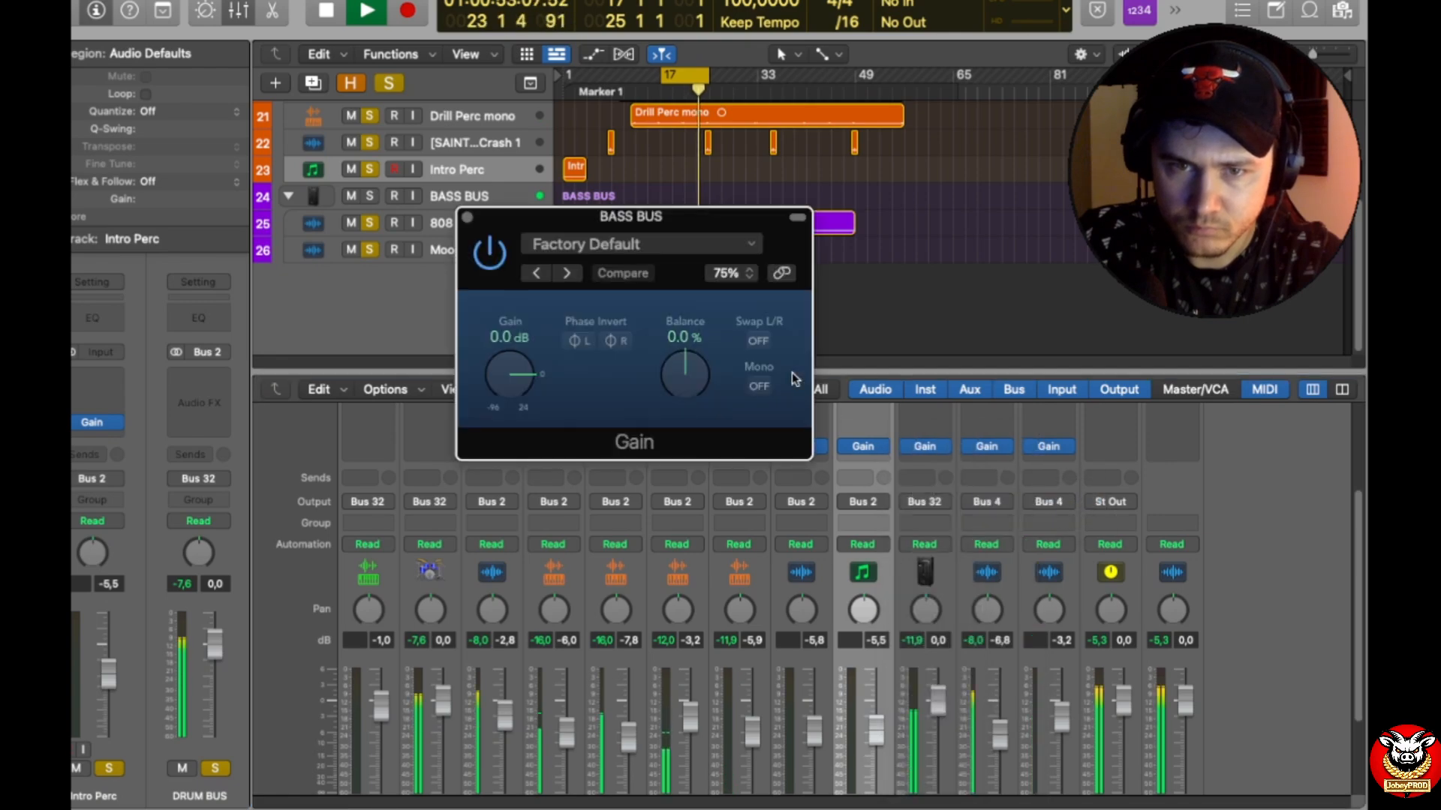
left_click(467, 217)
left_click(879, 448)
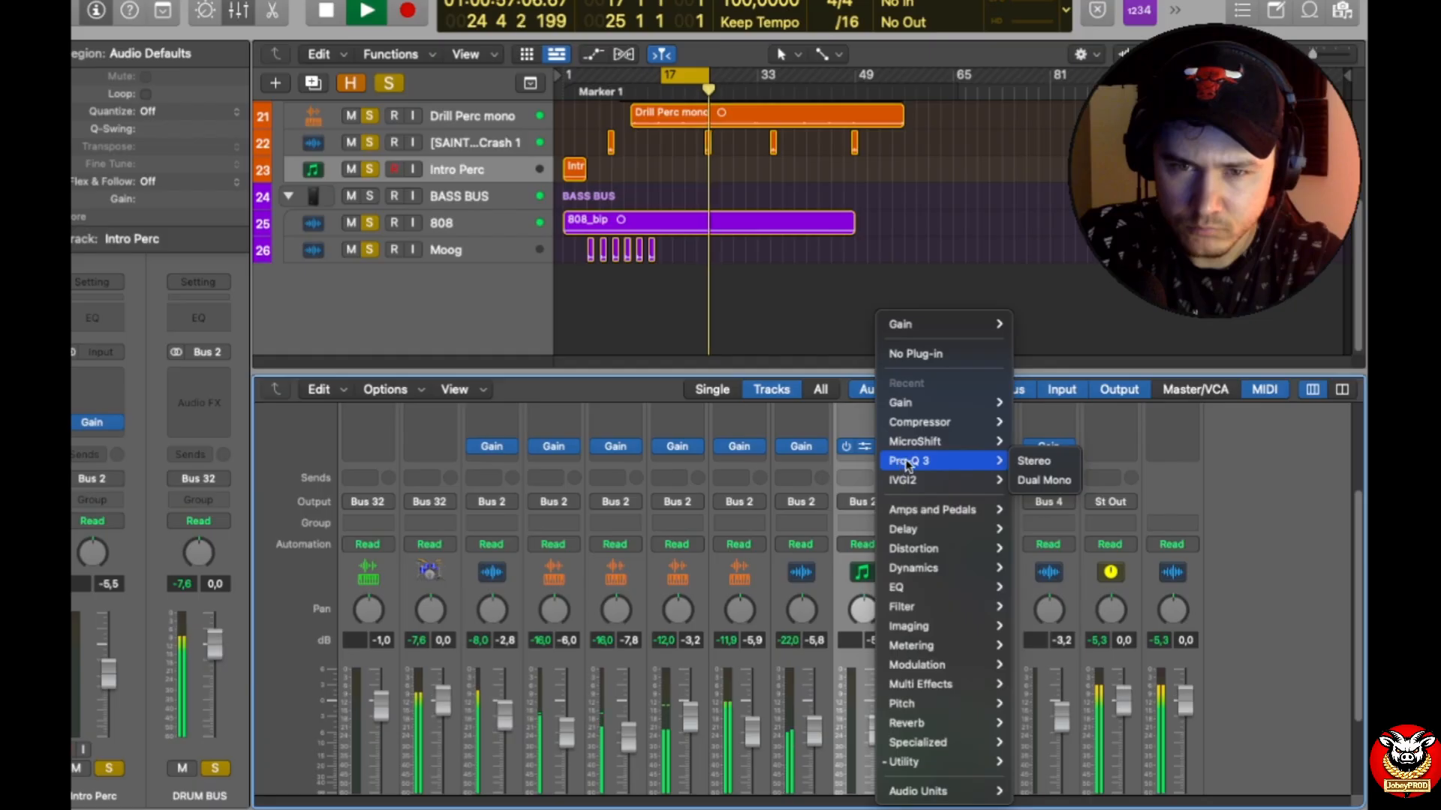
mouse_move(953, 409)
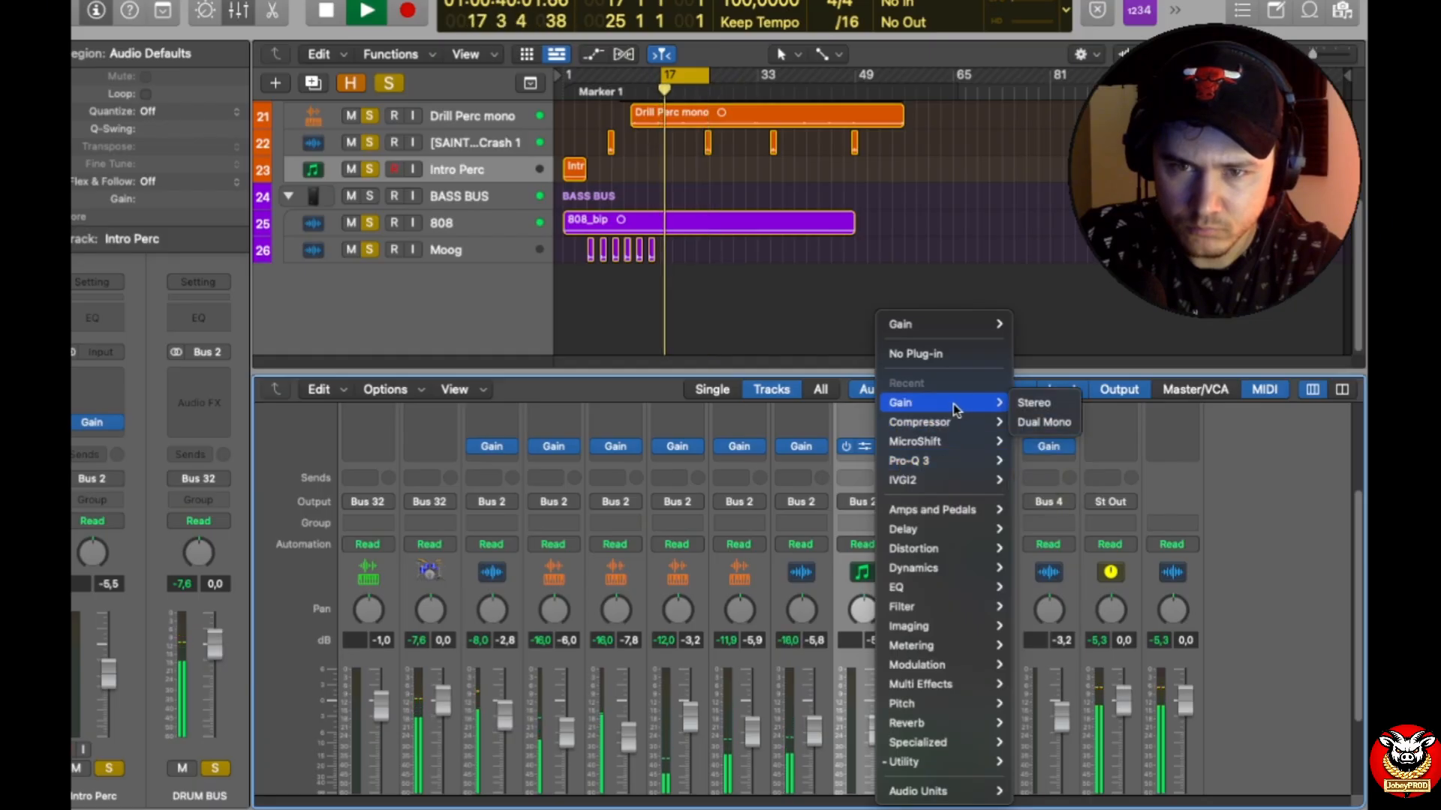
left_click(1340, 463)
Step: Enlarge the mixer area and open the Gain plug-in on the BASS BUS, with that channel strip selected
scroll(893, 496, "down", 5)
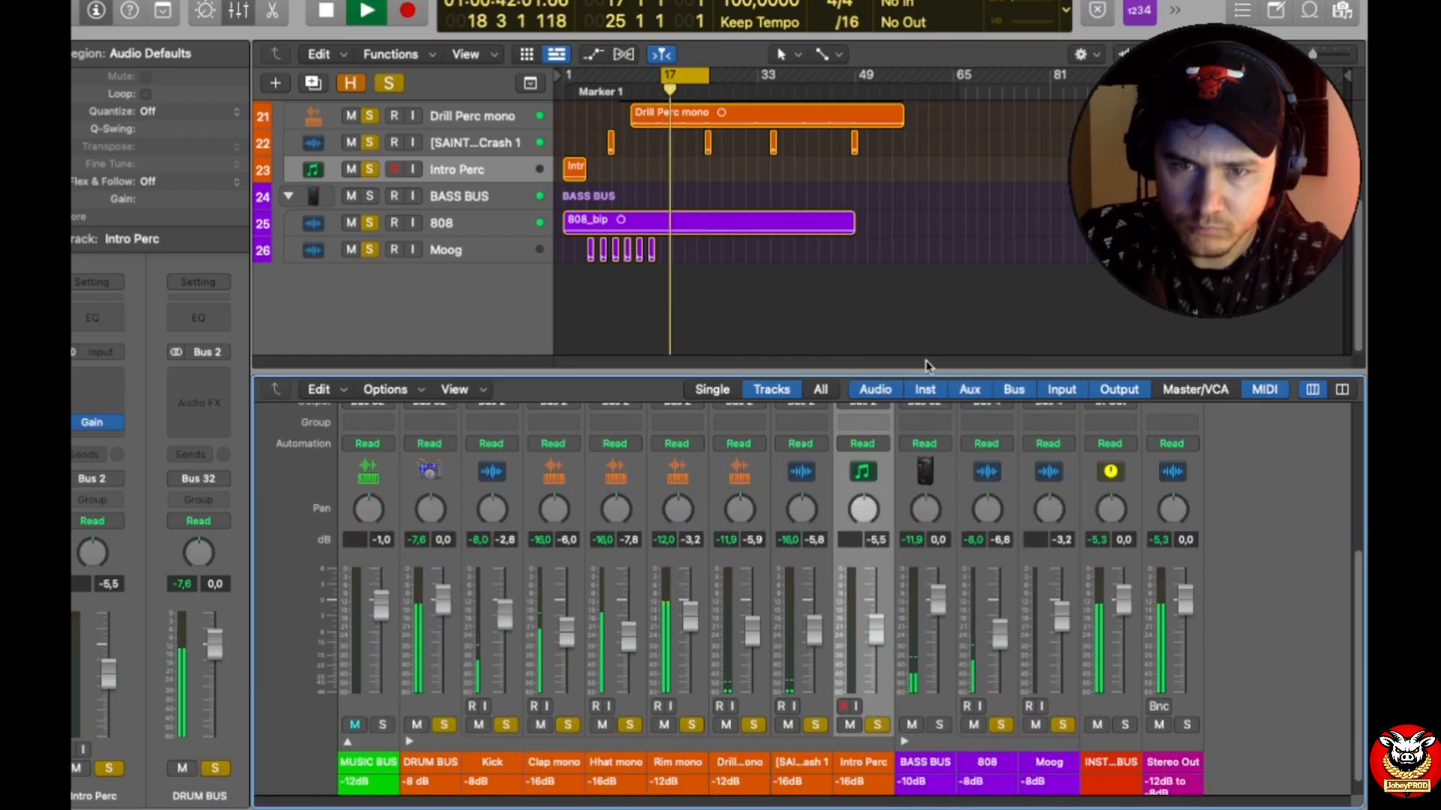
left_click_drag(930, 373, 935, 139)
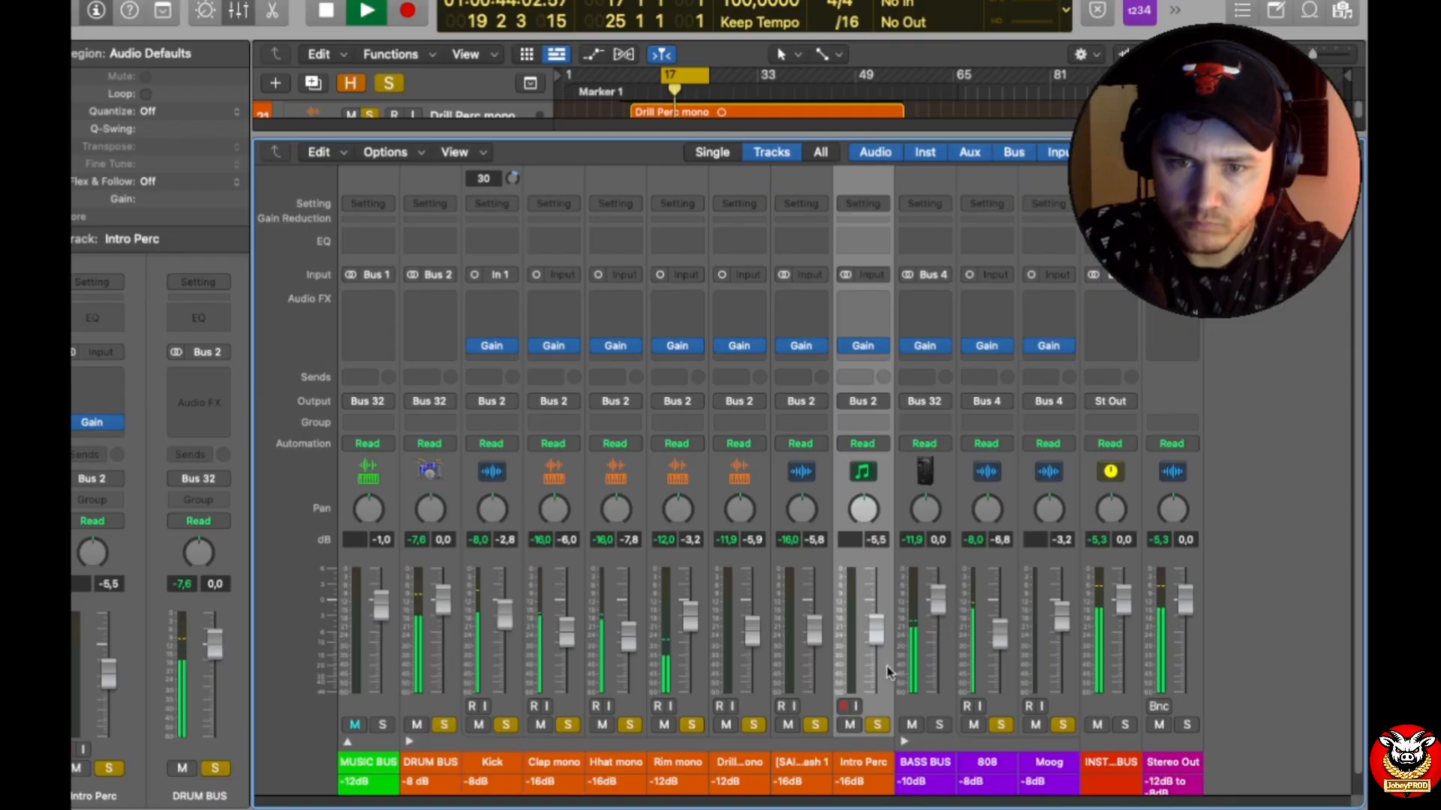
scroll(891, 660, "down", 1)
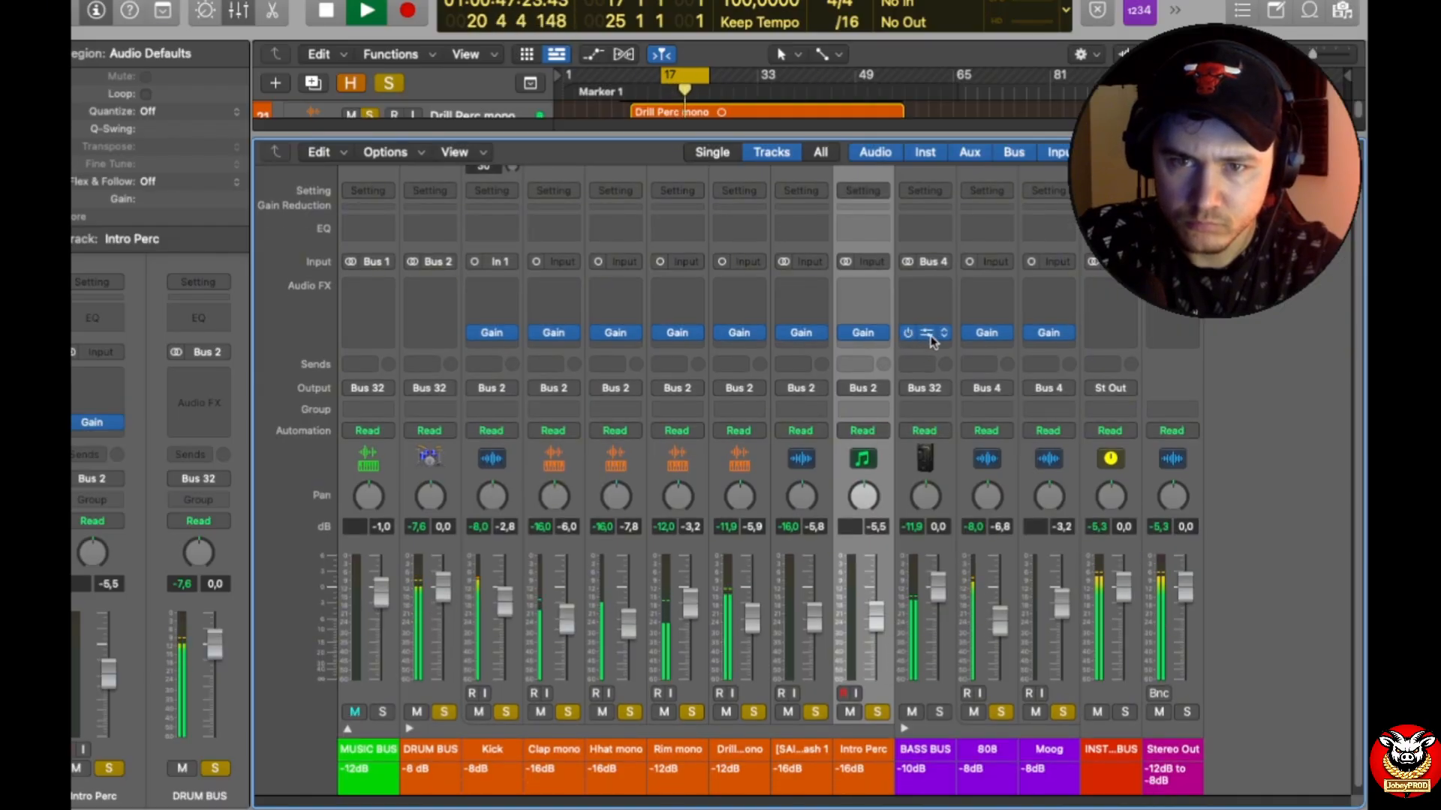
left_click(928, 335)
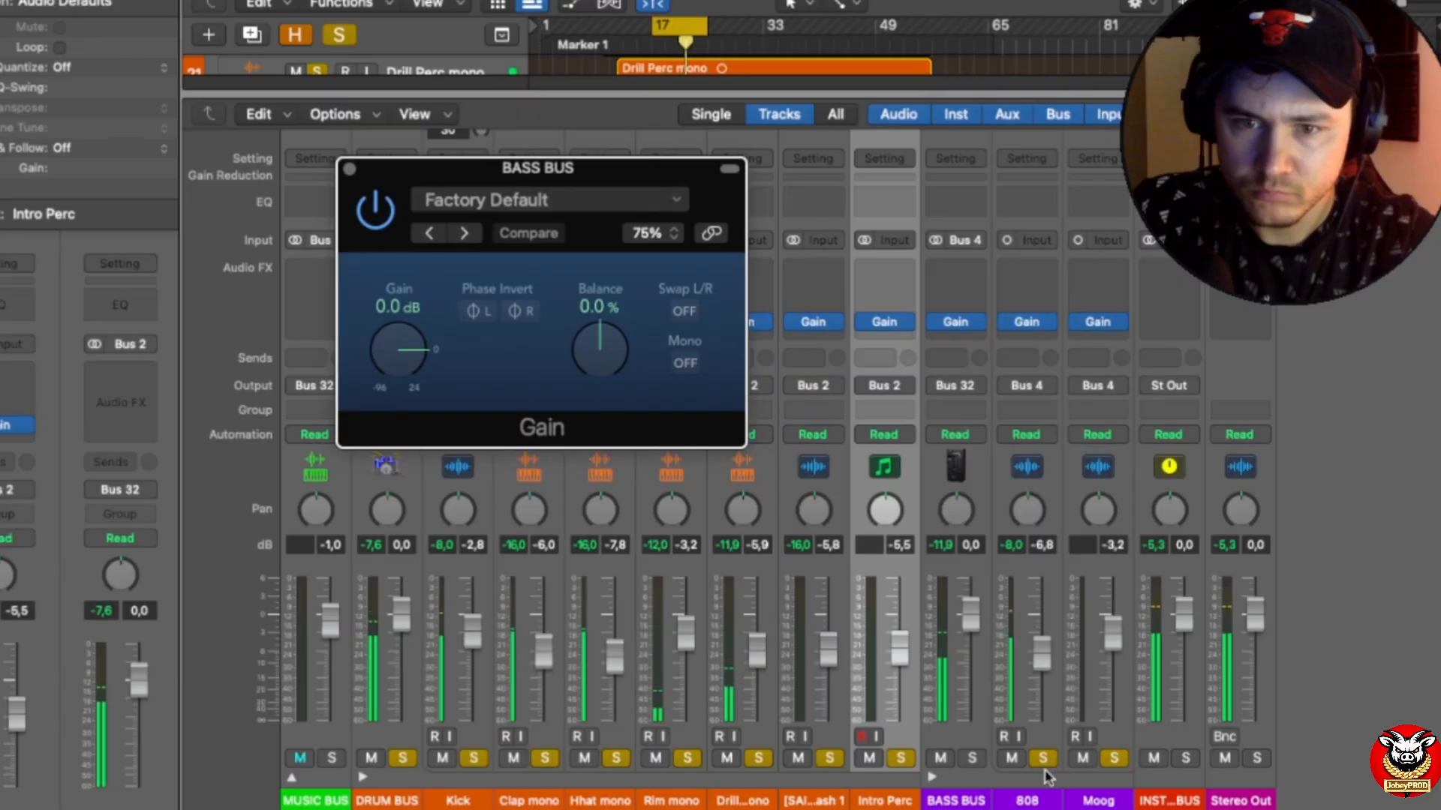
left_click(960, 721)
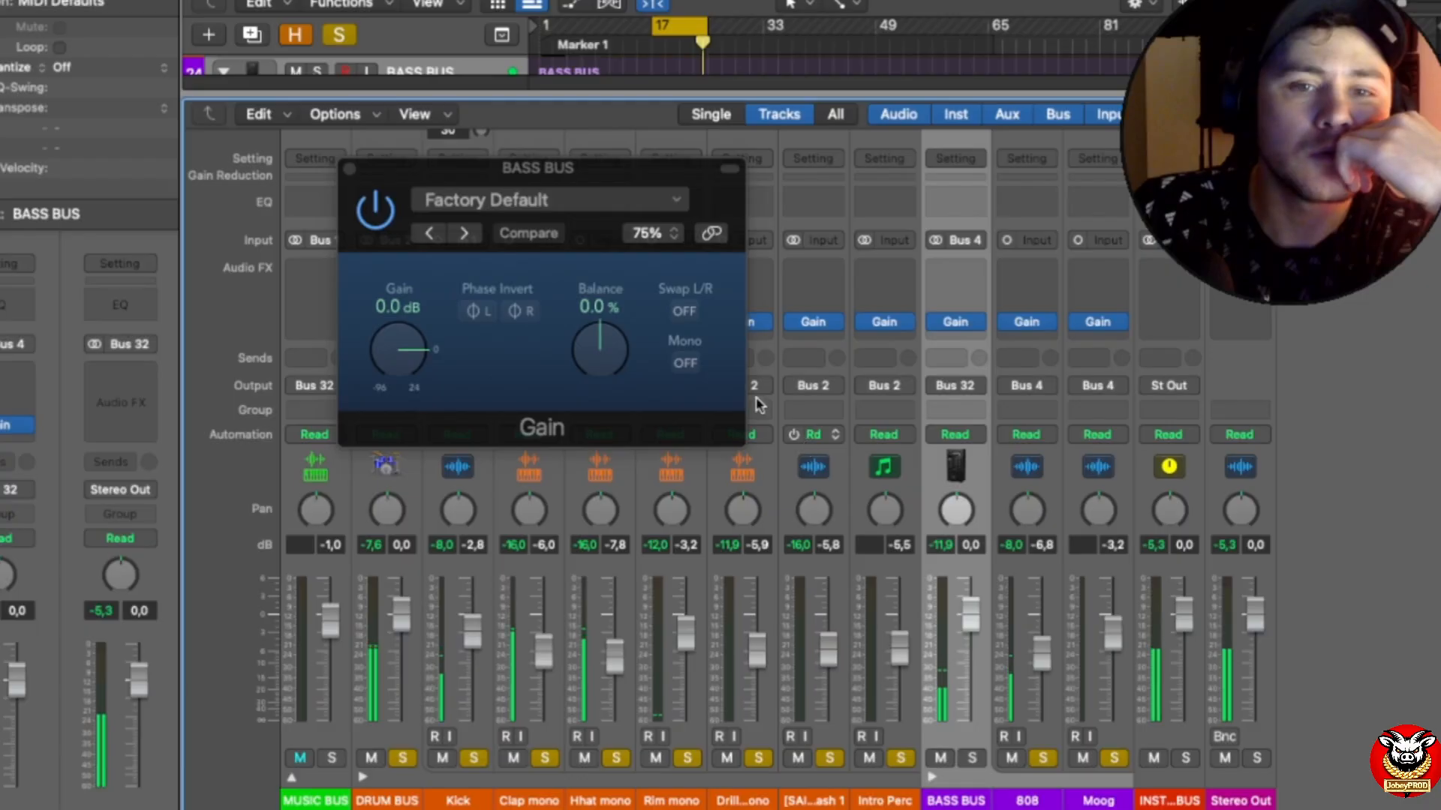
Step: Set the BASS BUS Gain plug-in to +1.9 dB
double_click(384, 308)
type("1,9")
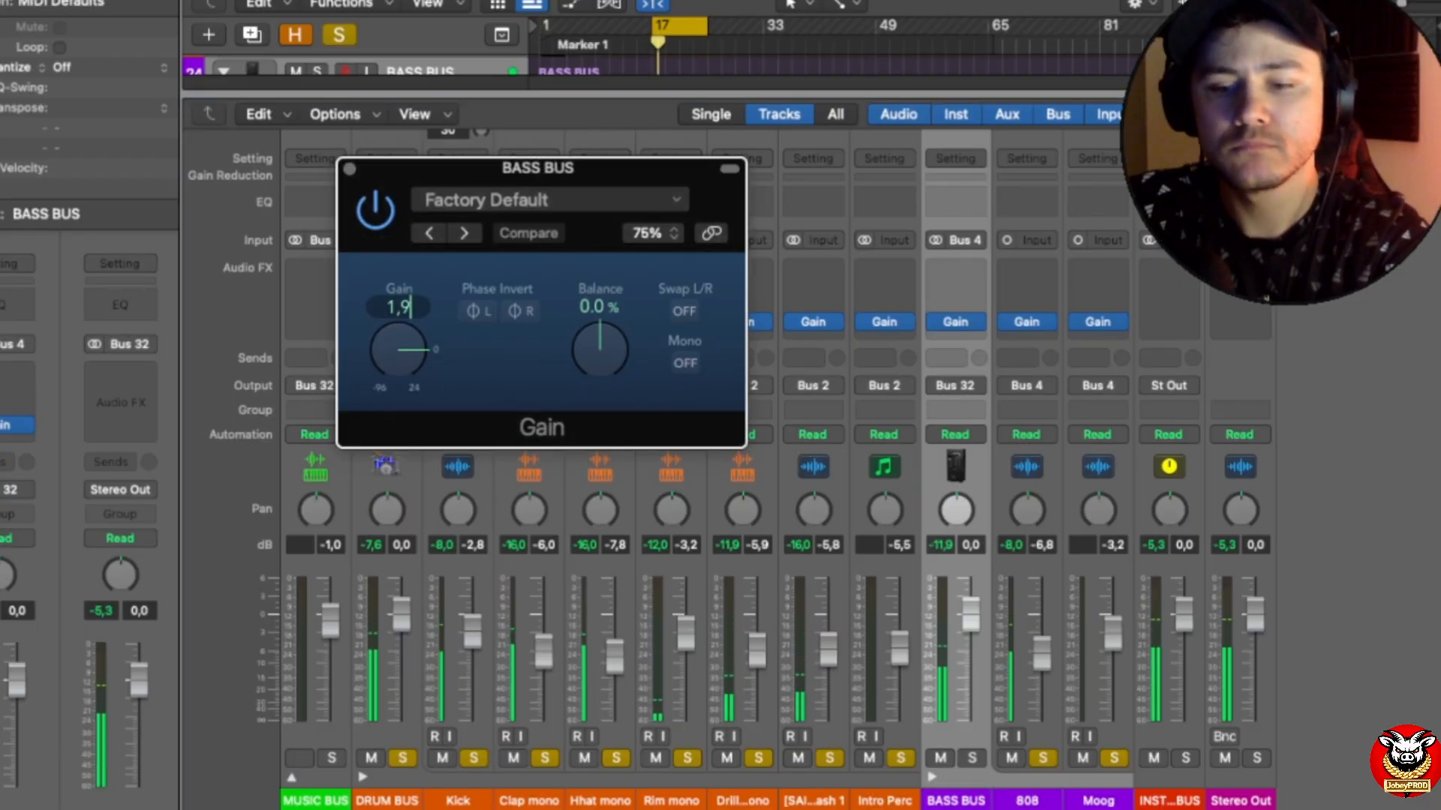
key("Return")
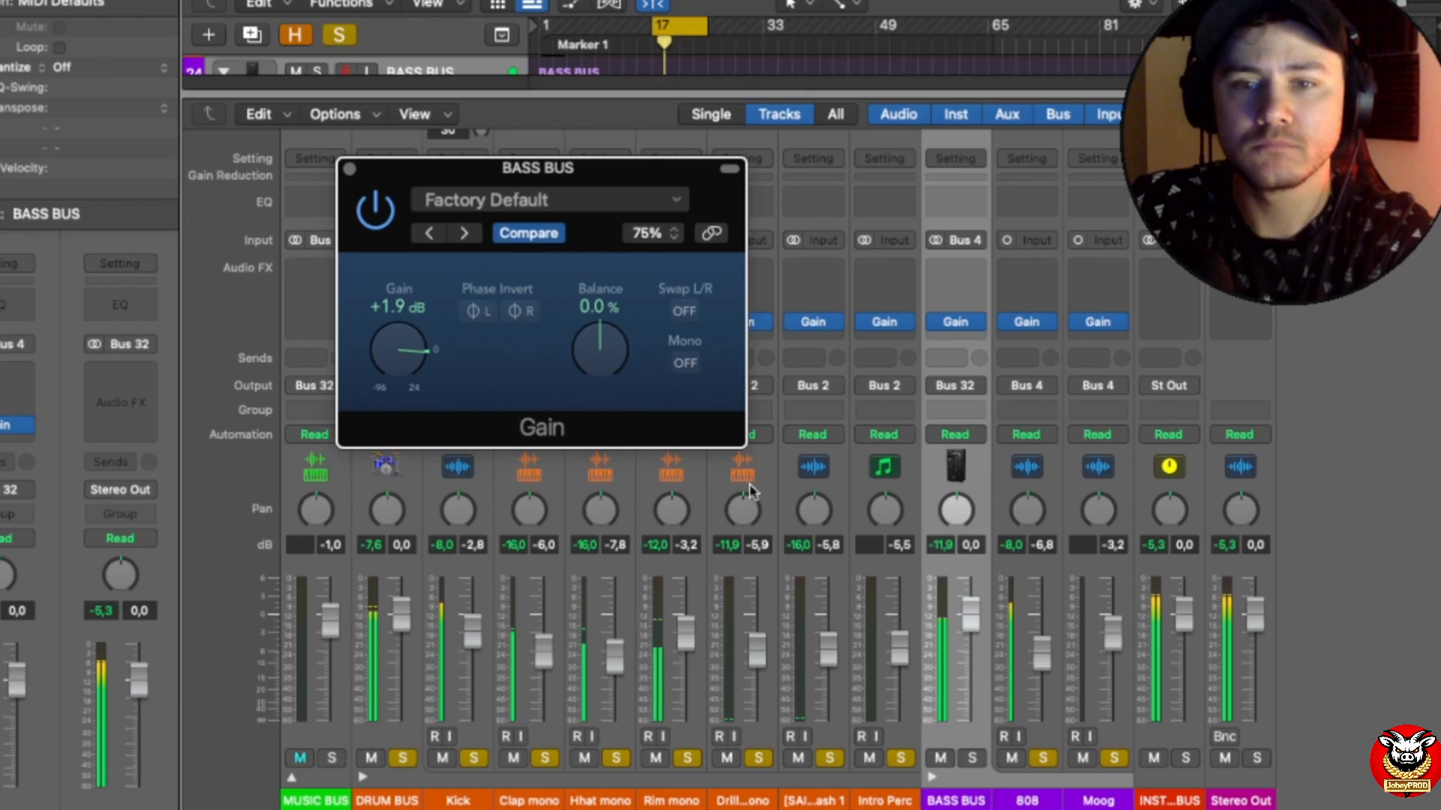
Step: Recheck the BASS BUS peak level, set its Gain plug-in to +2.8 dB, and close the window
left_click(944, 557)
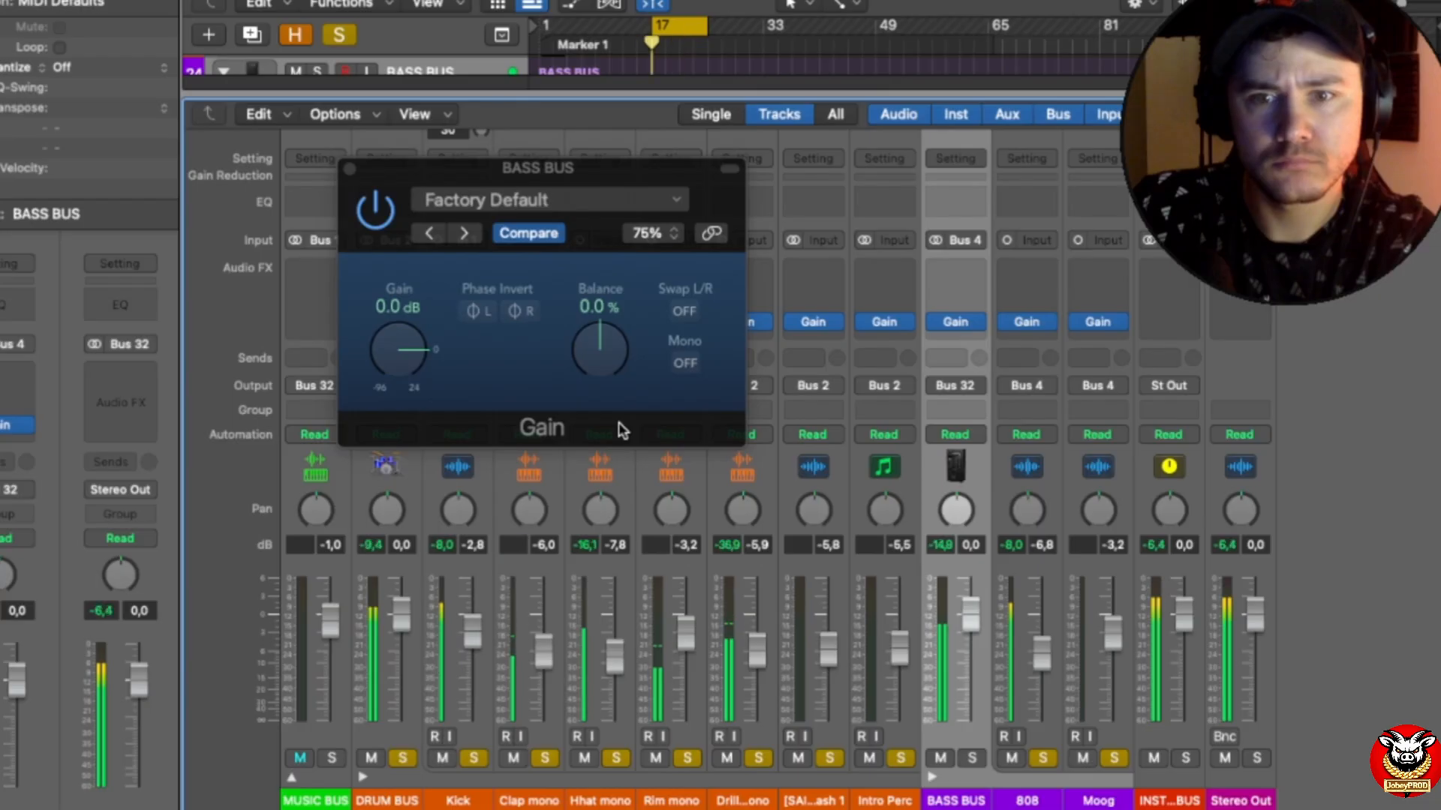
left_click(941, 545)
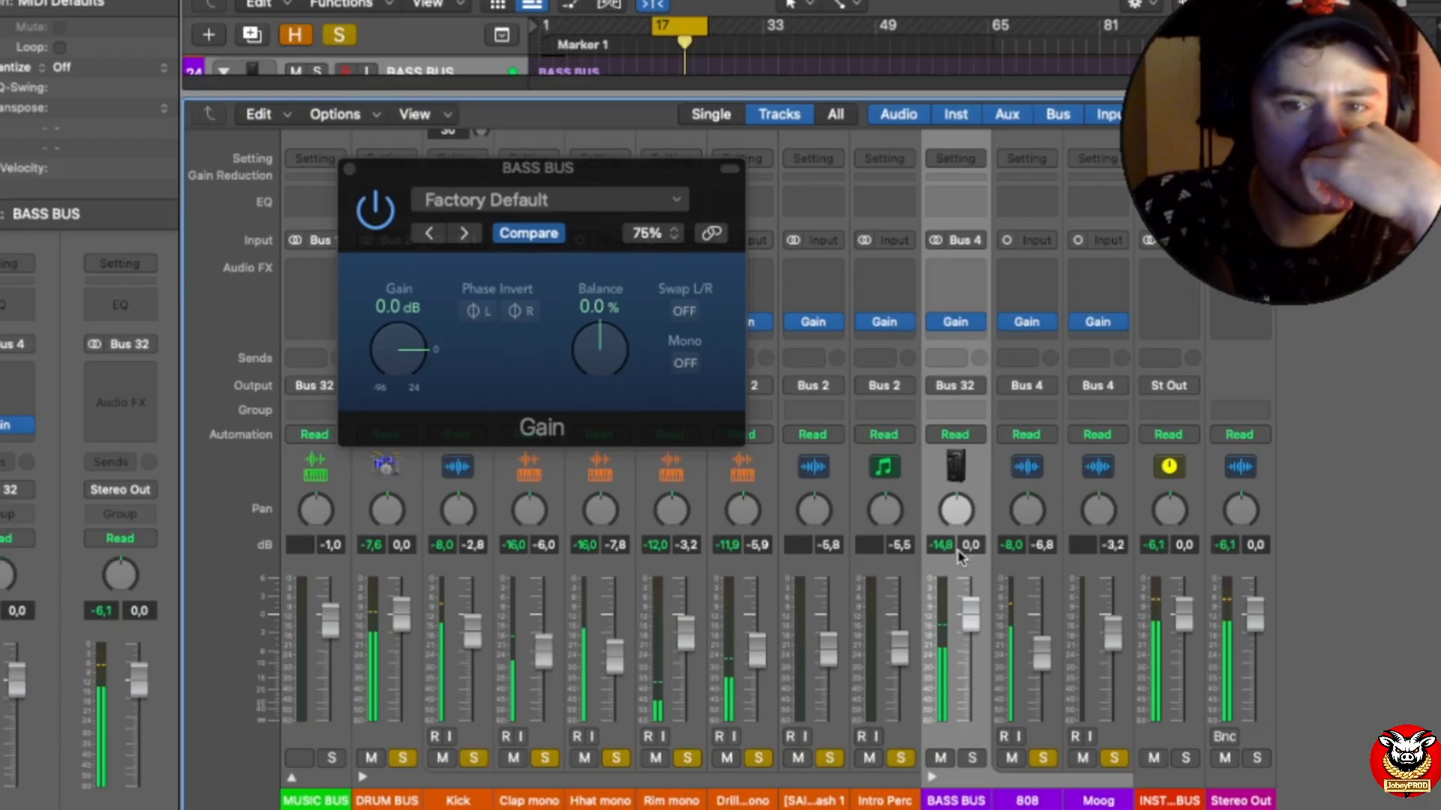
double_click(397, 306)
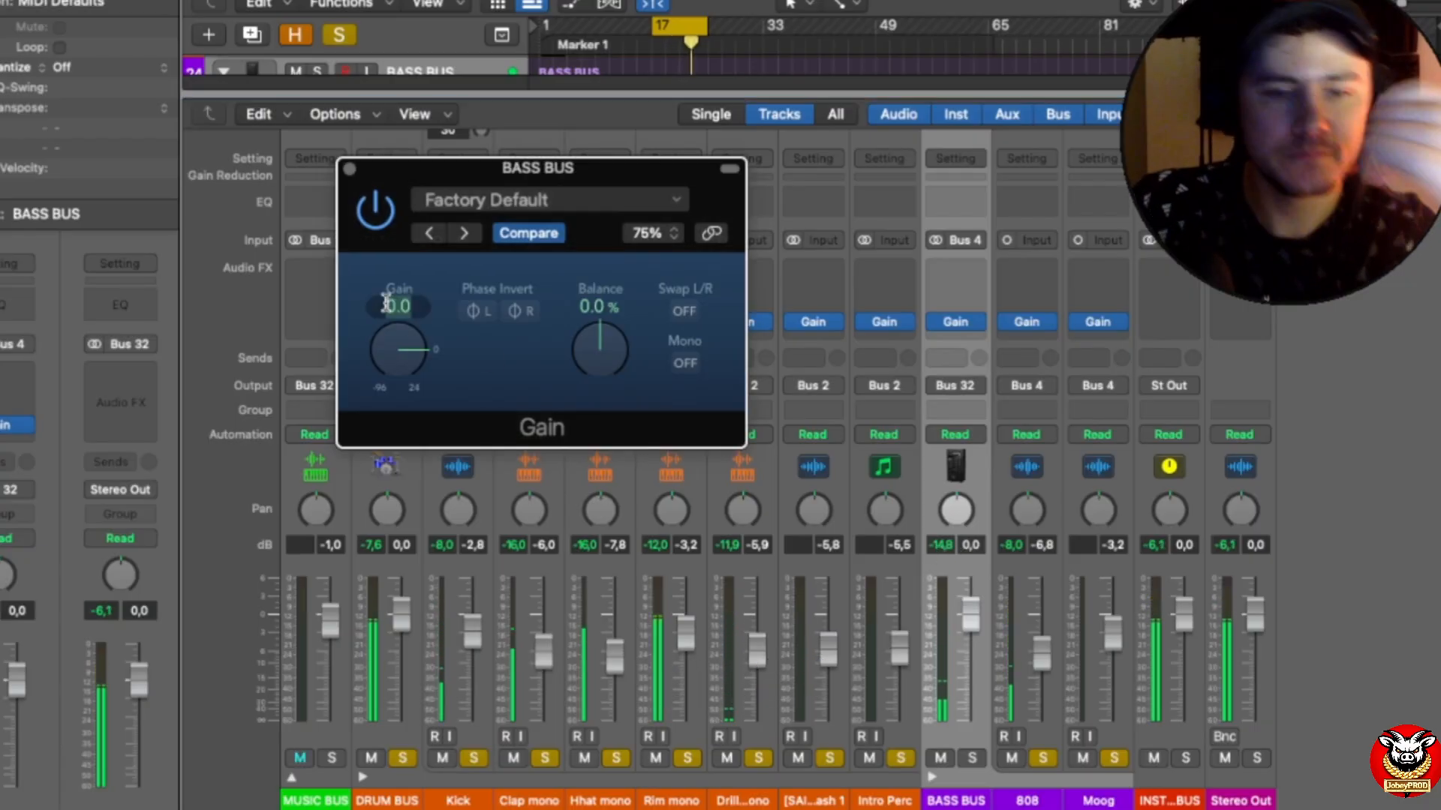
type("2")
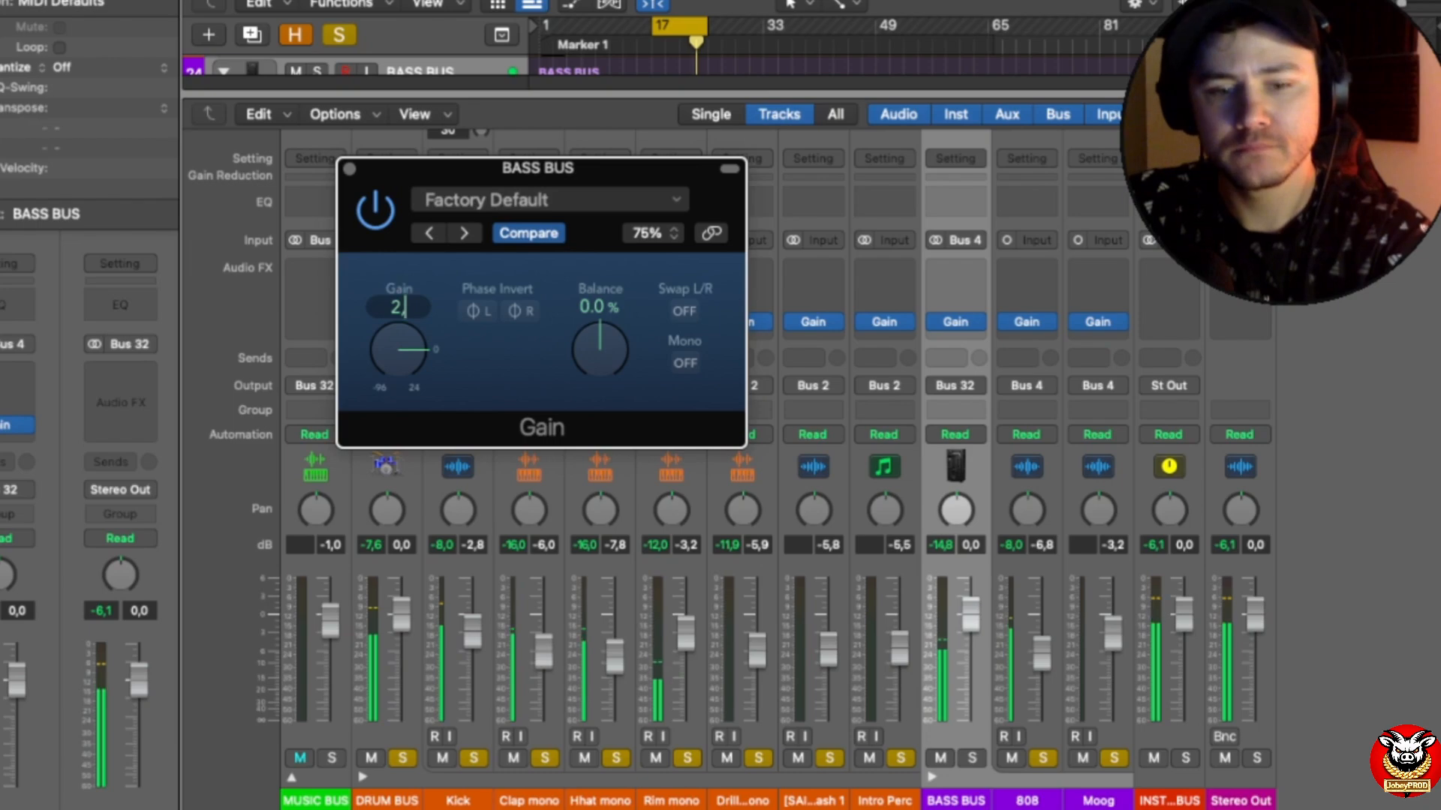
key("Return")
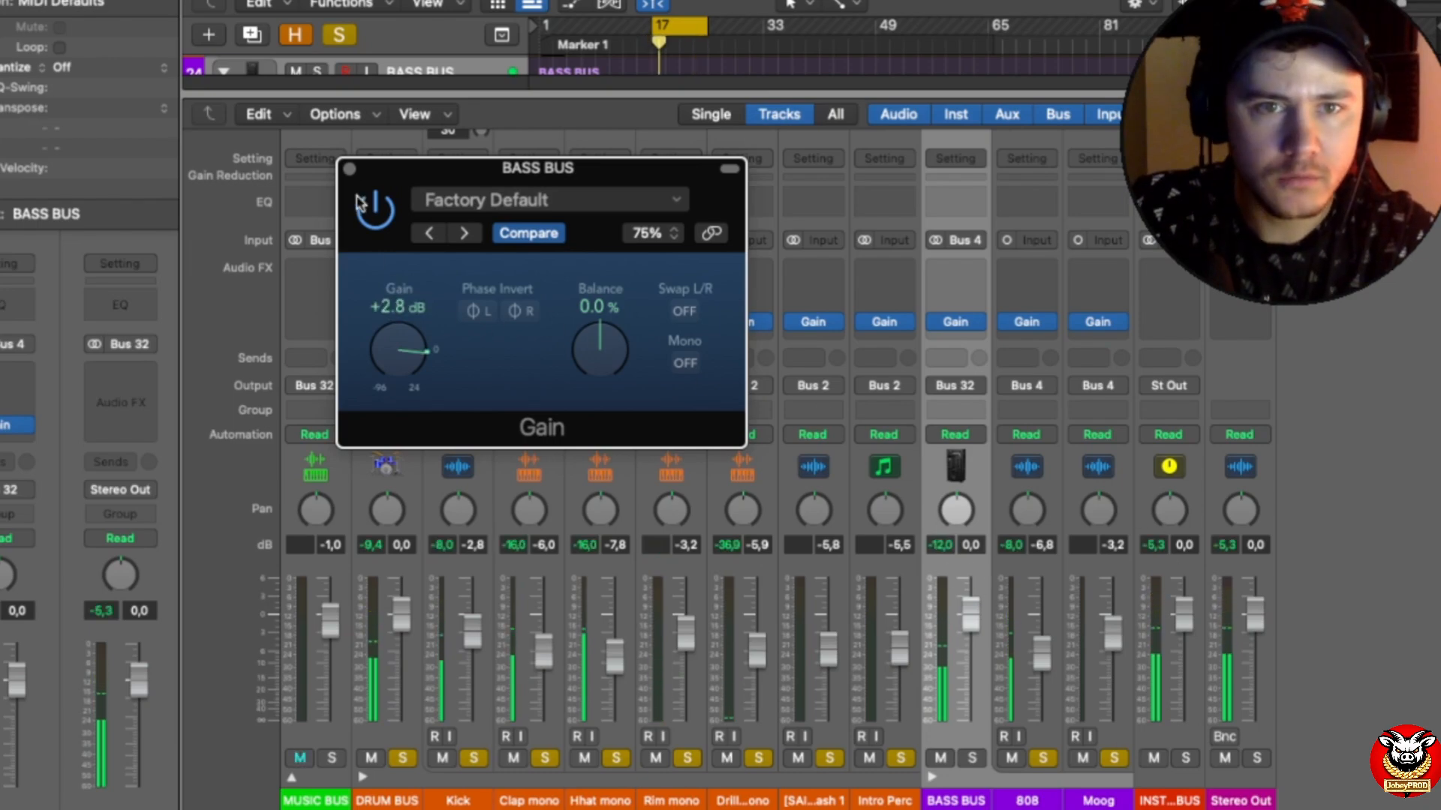
left_click(349, 168)
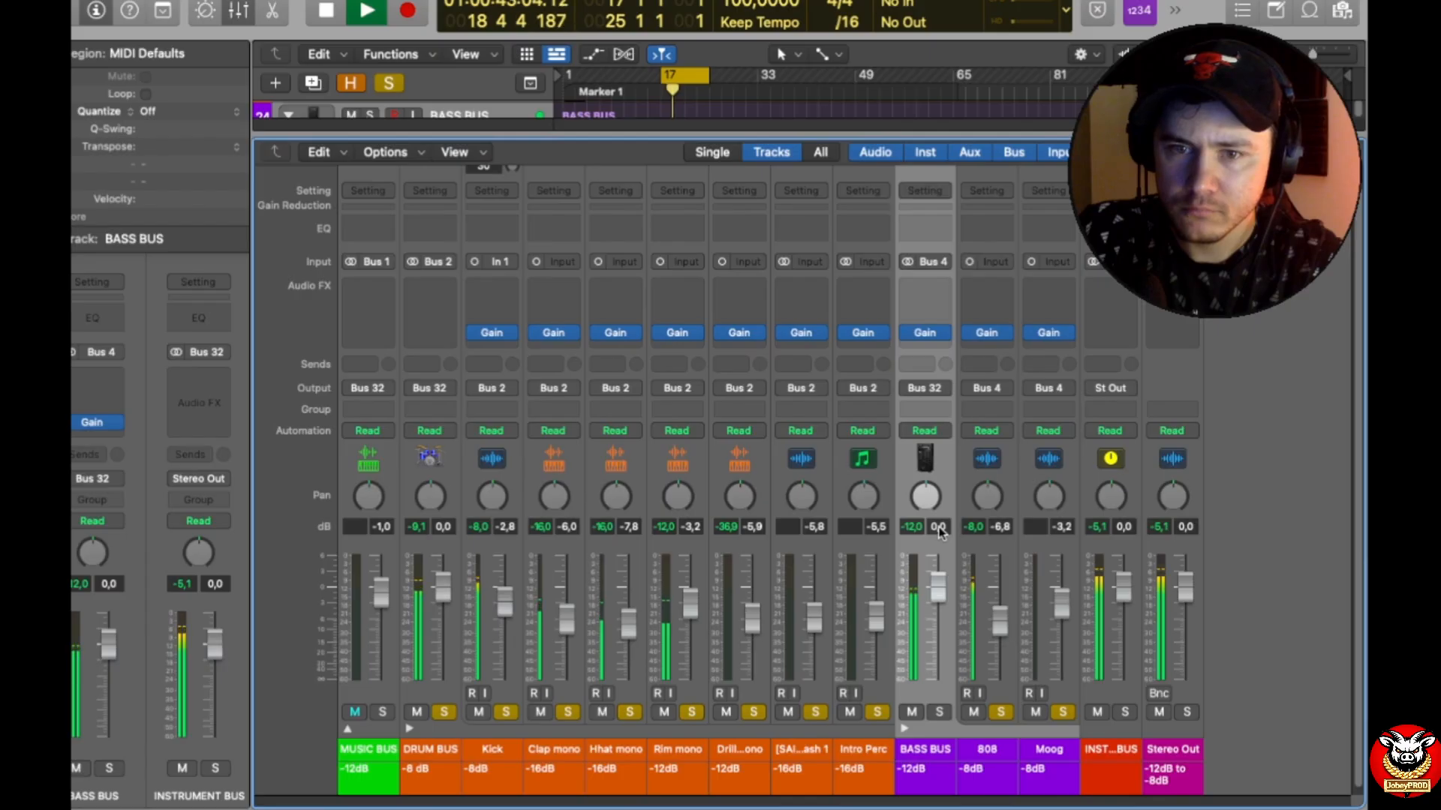
Step: Recheck the BASS BUS Gain plug-in, set the BASS BUS fader to -2.8 dB, and replay the section to check levels
left_click(927, 334)
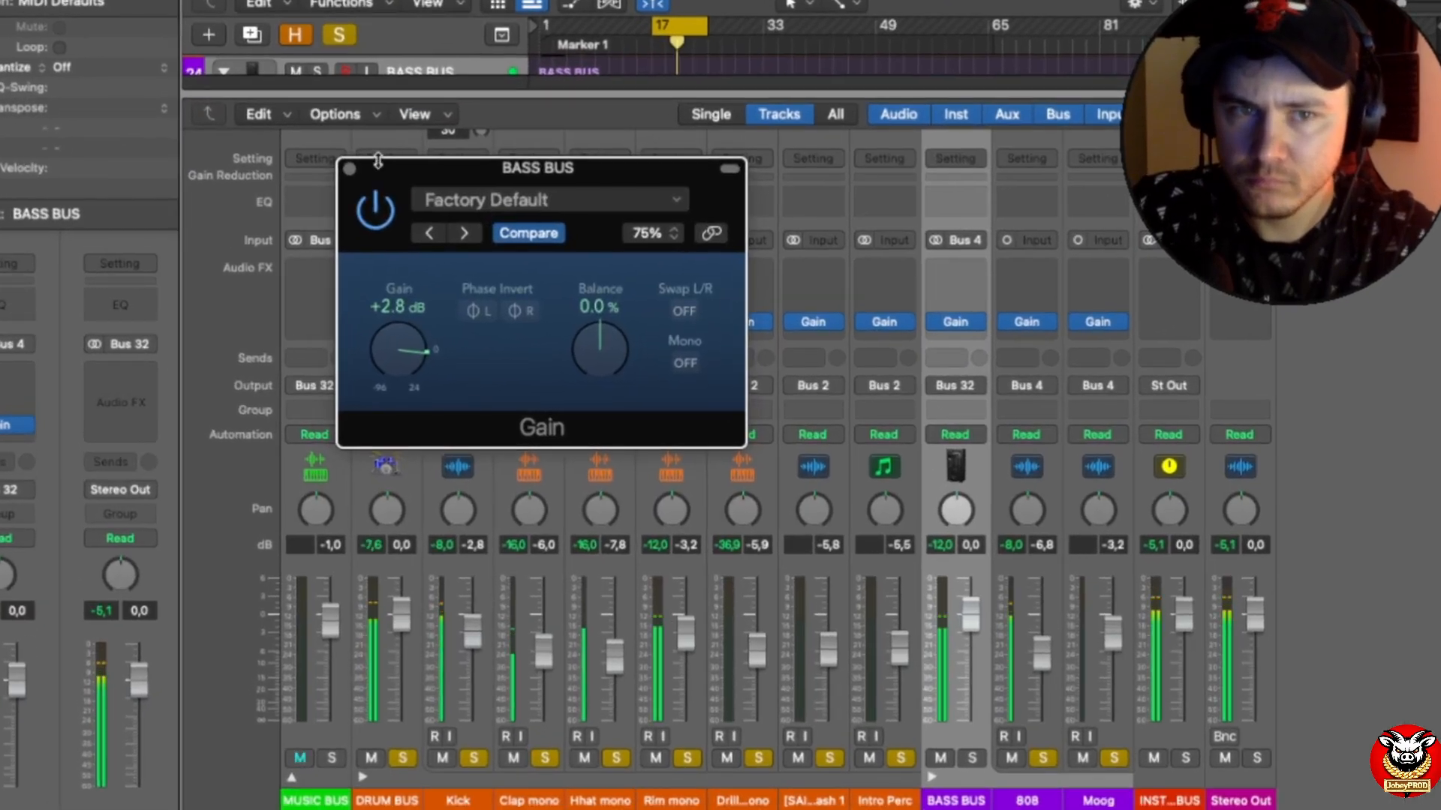
left_click(349, 170)
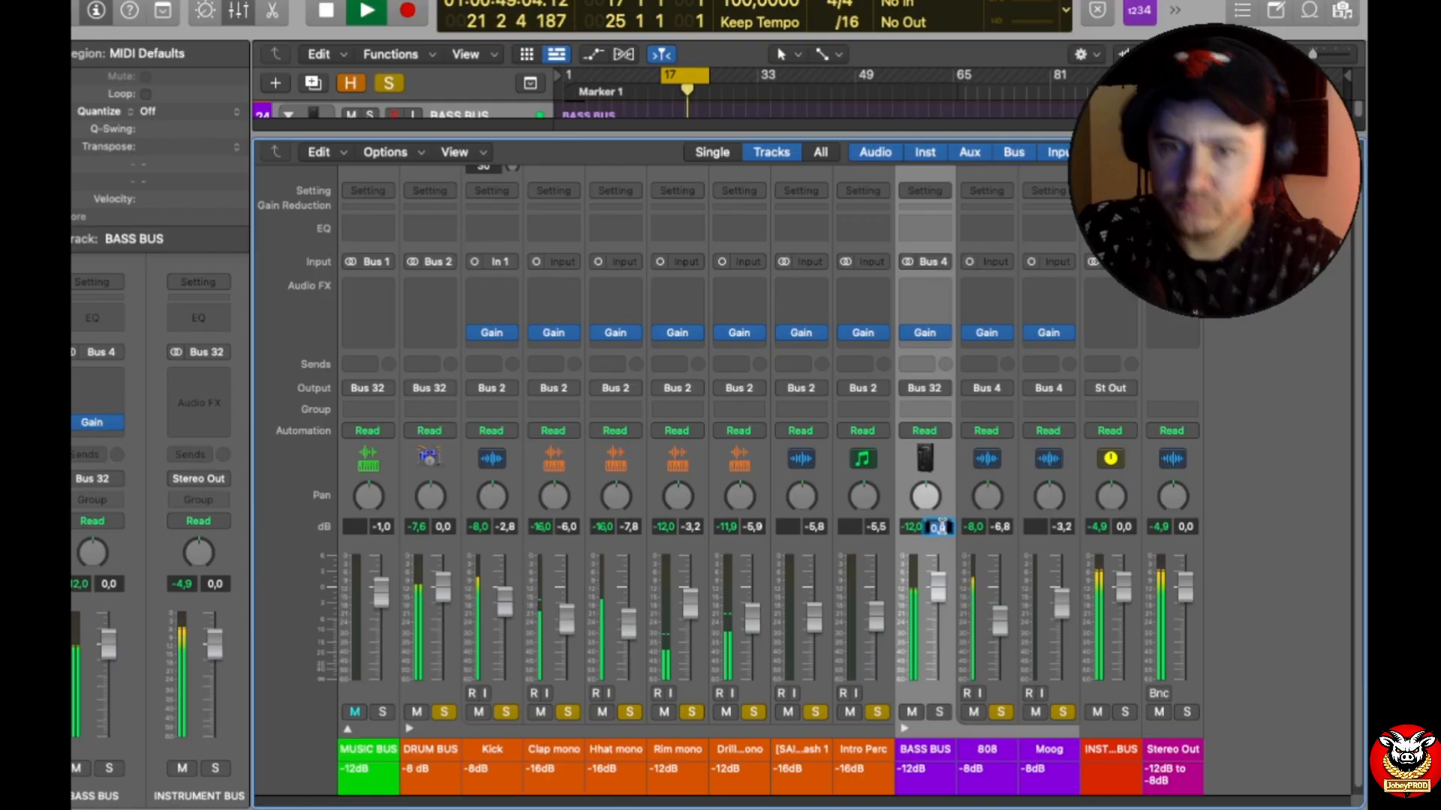
left_click(938, 529)
type("-2,8")
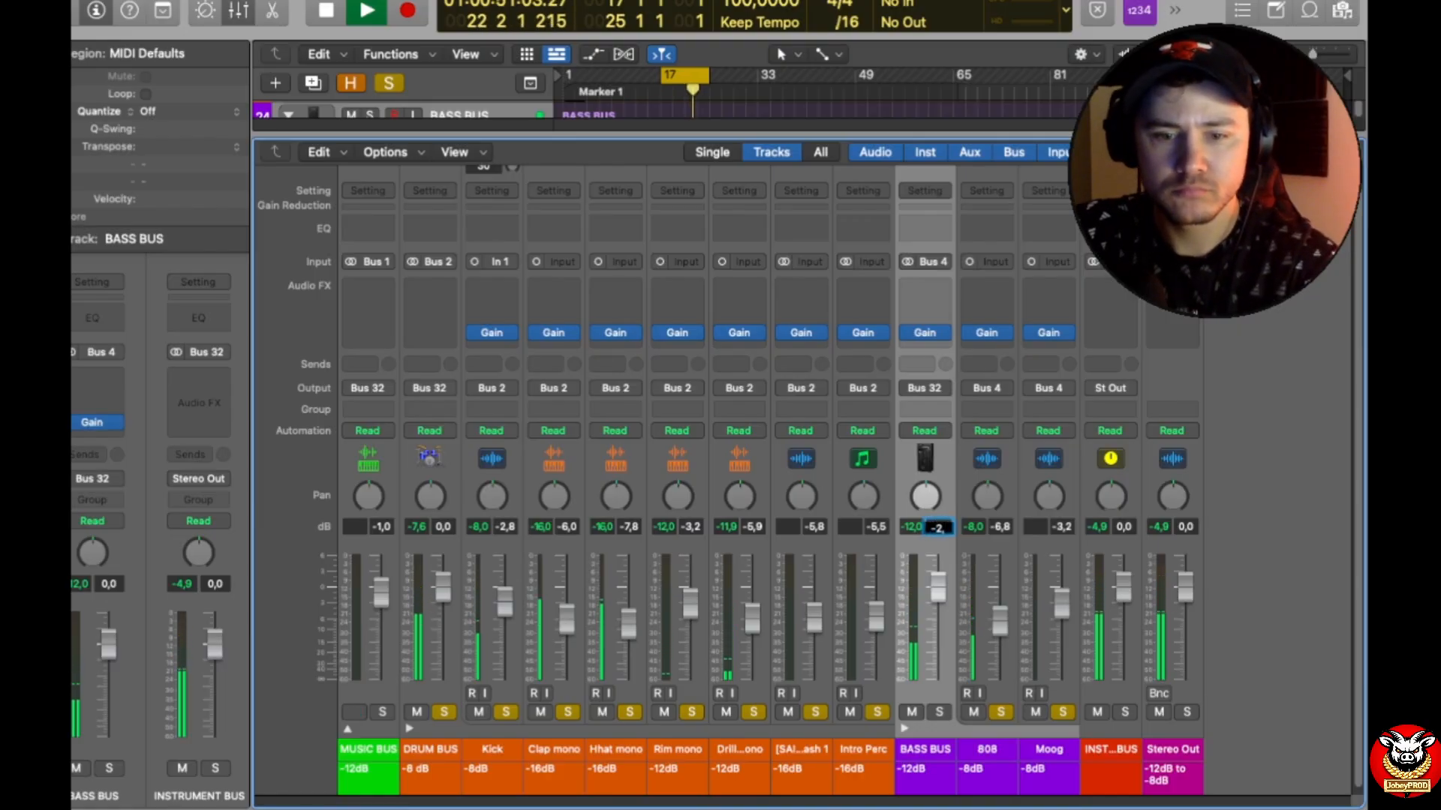
key("Return")
key("space")
key("space")
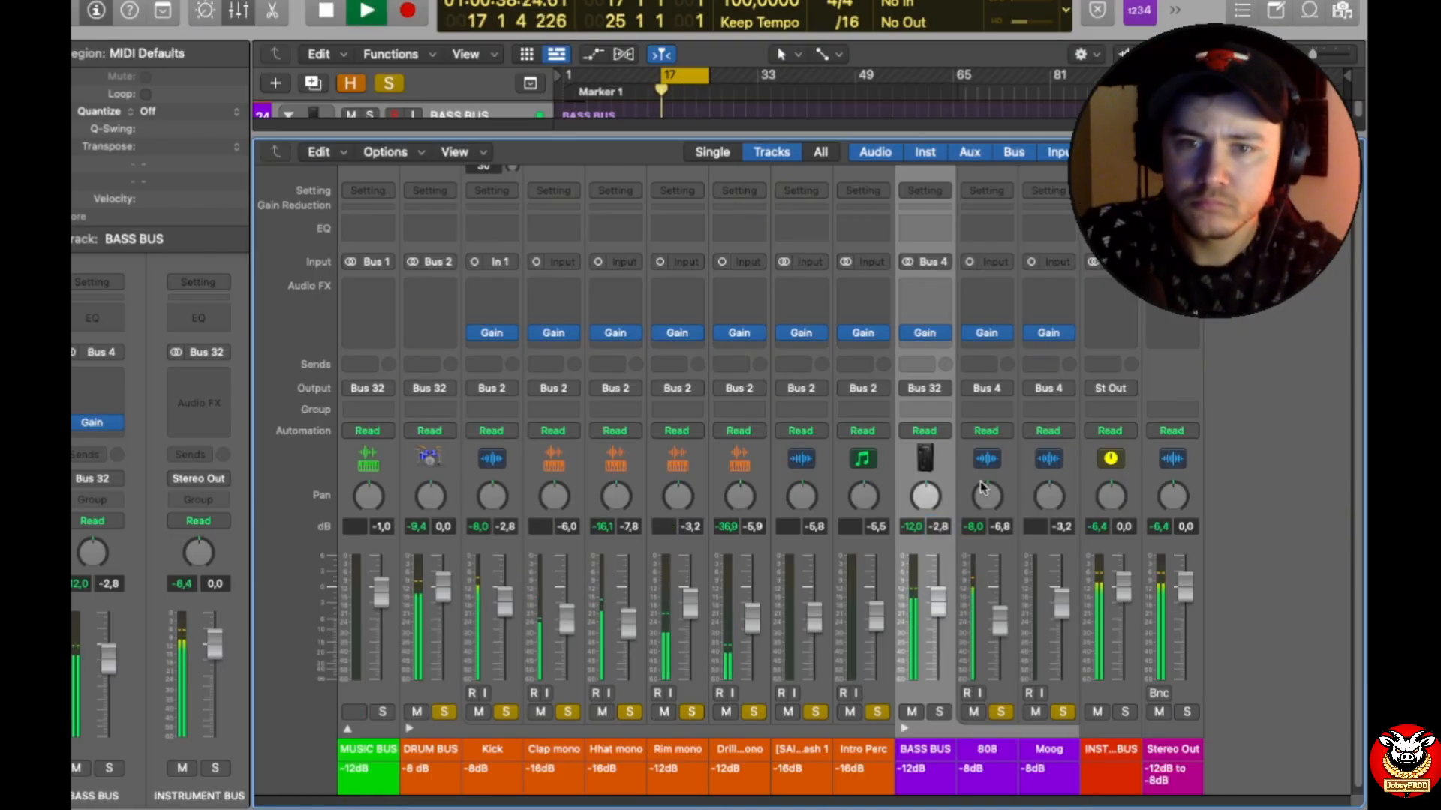
key("space")
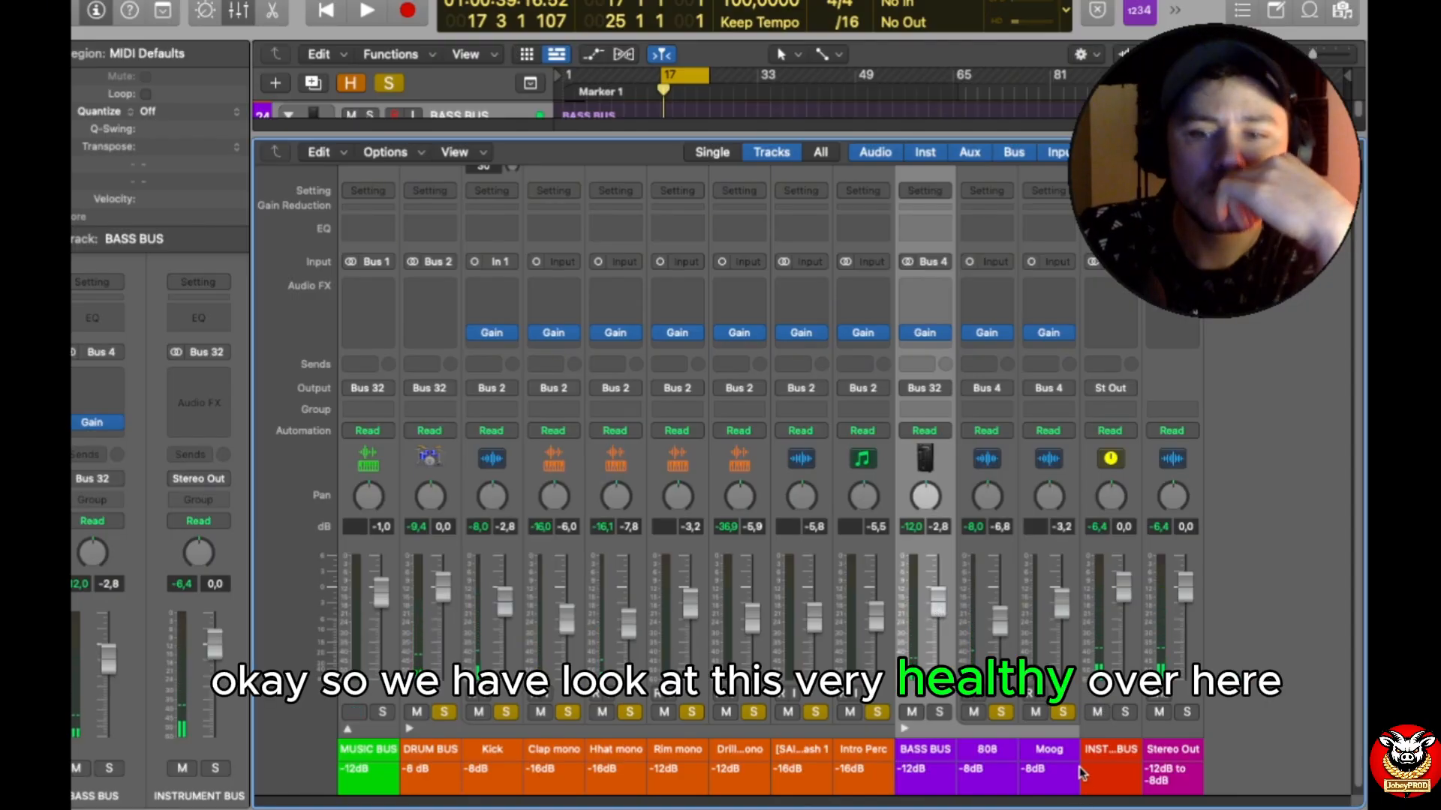
Step: Insert a Gain plug-in on the INSTRUMENT BUS during playback, set it to -2.0 dB, and close its window
key("space")
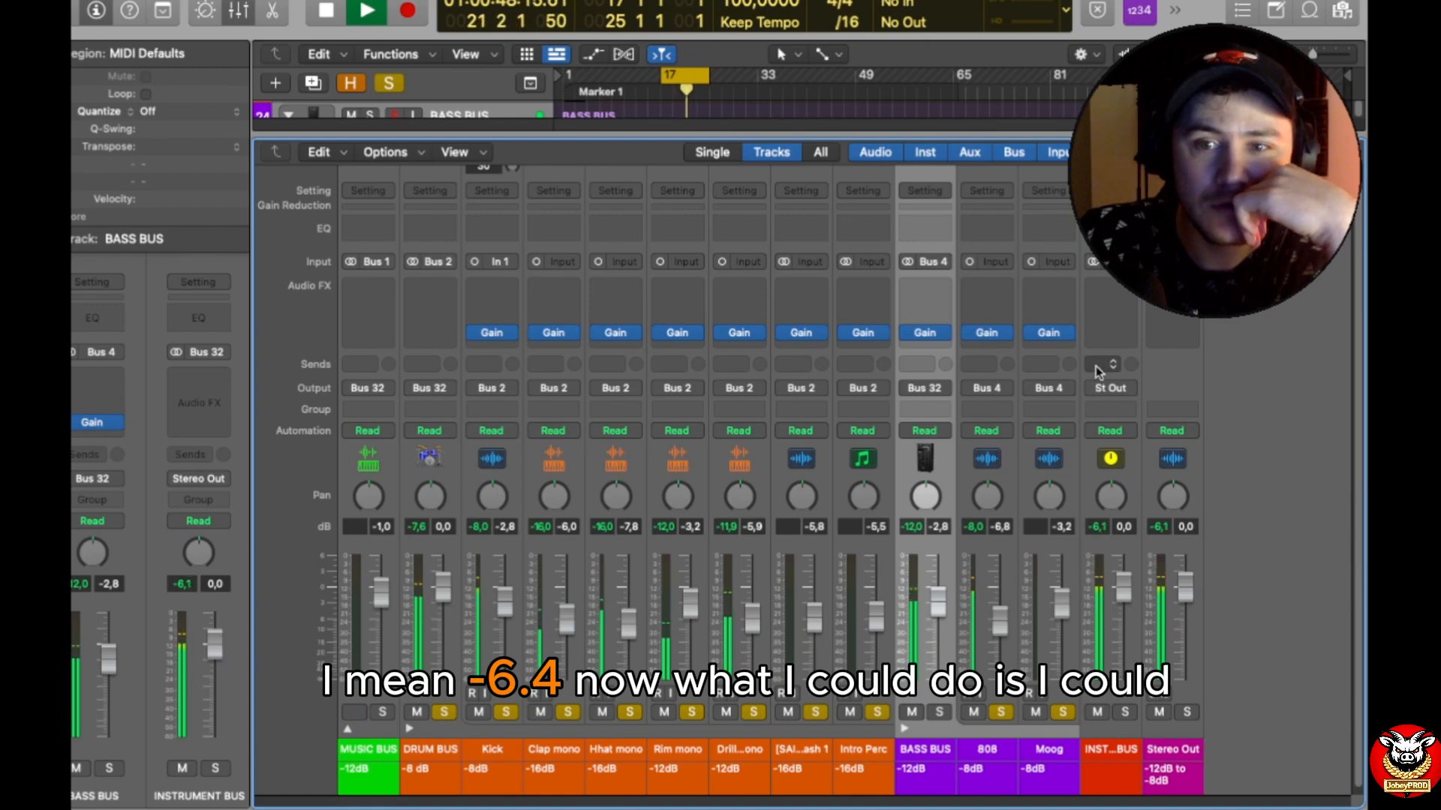
left_click(1103, 342)
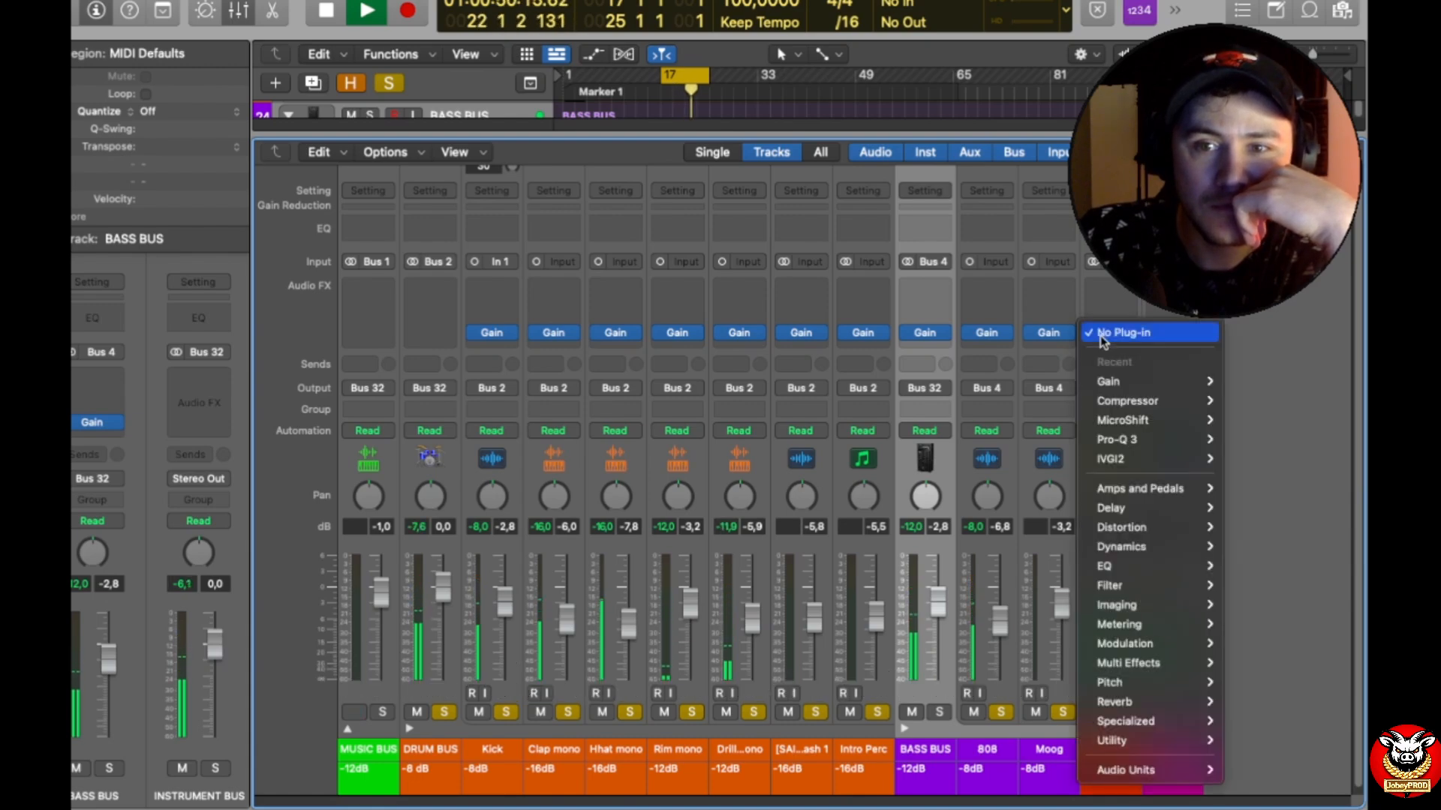
mouse_move(1144, 381)
left_click(1245, 383)
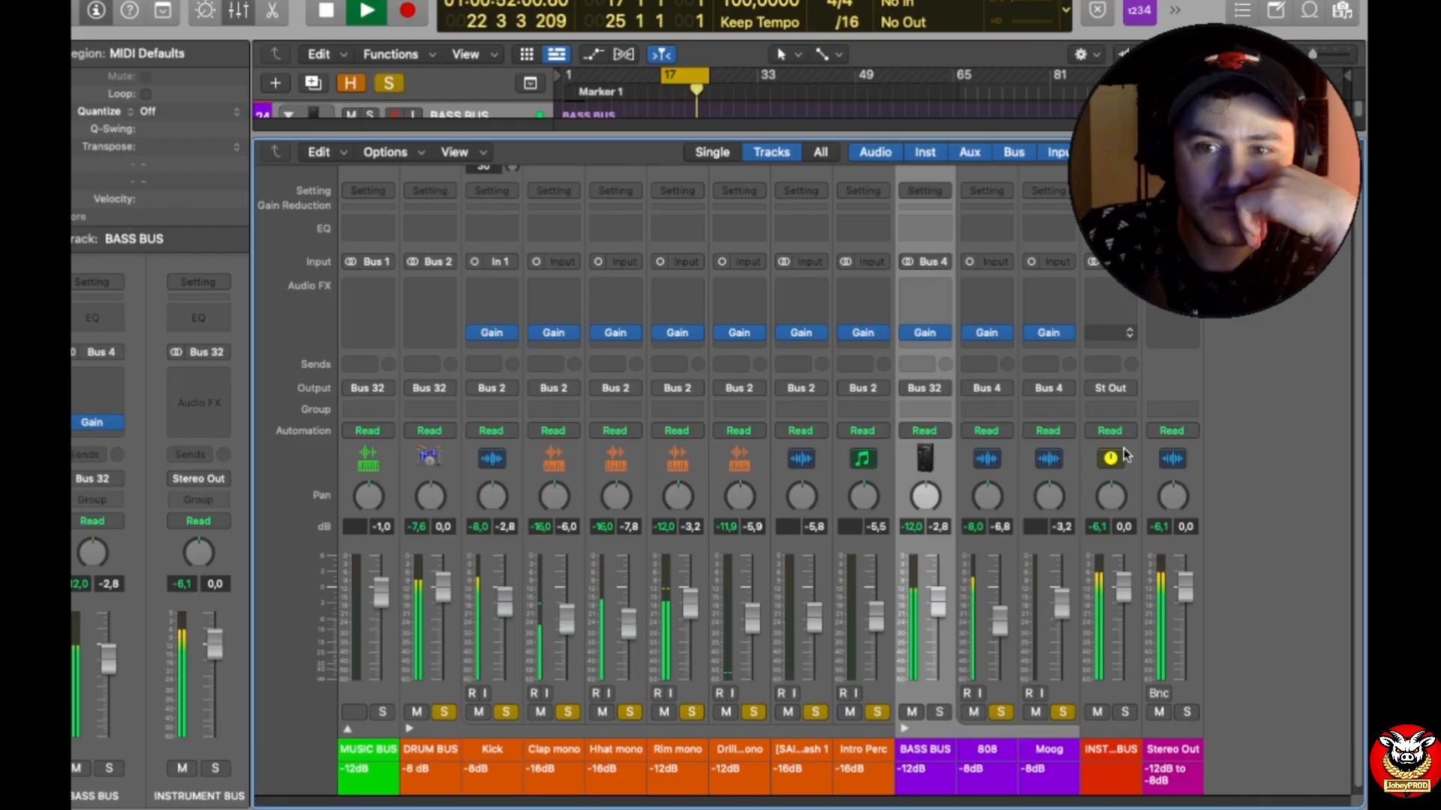
double_click(465, 327)
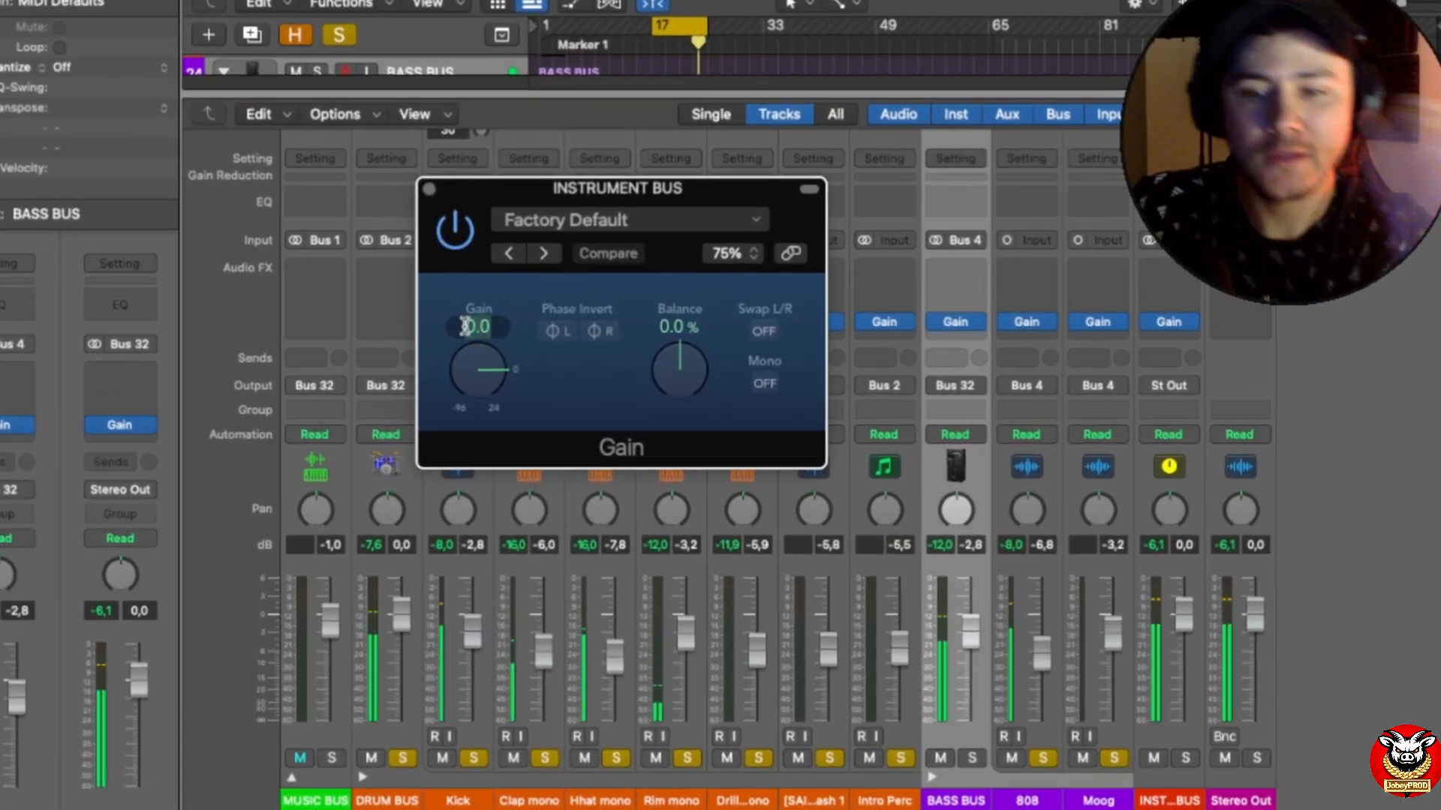
type("-2")
key("Return")
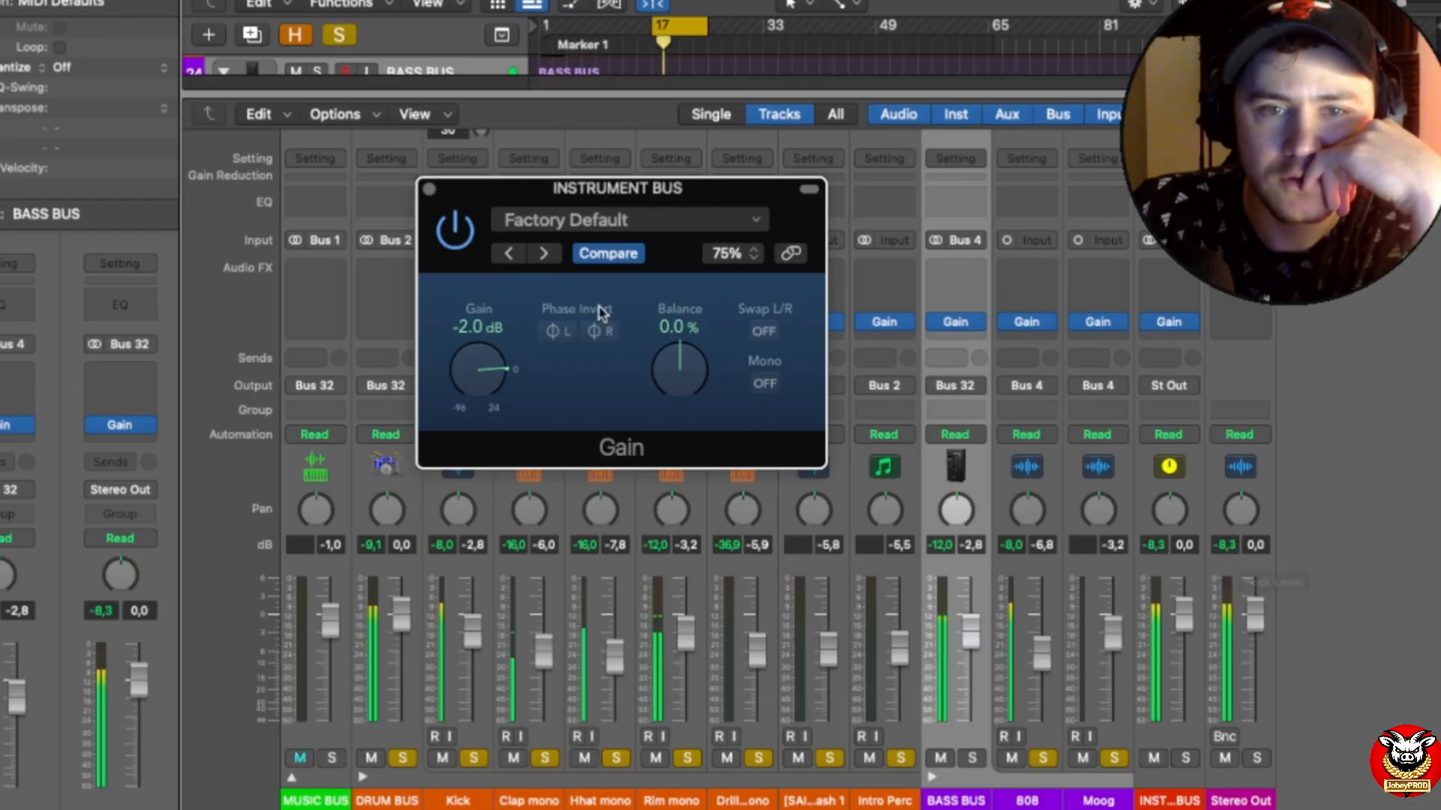
left_click(429, 188)
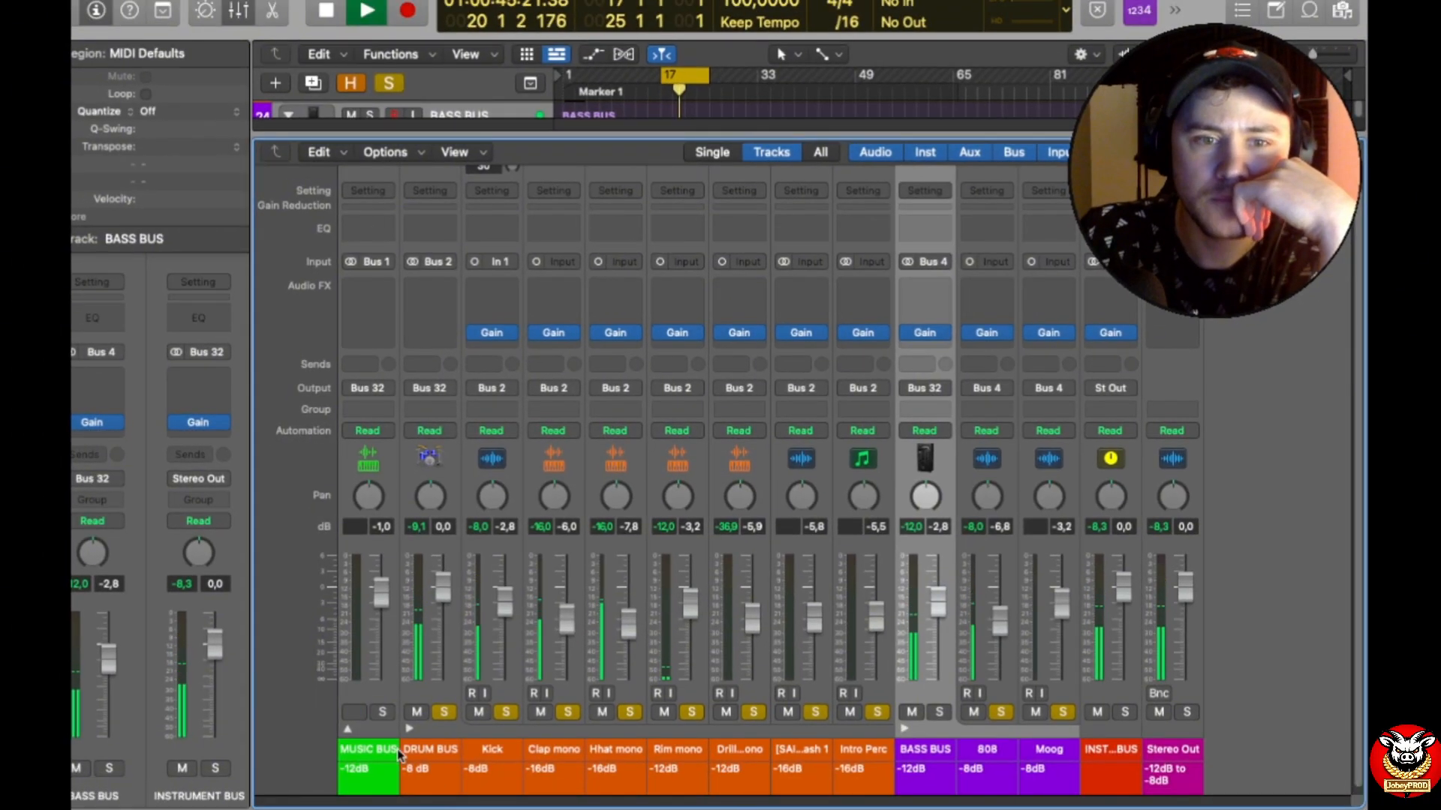
Step: Expand the MUSIC BUS stack in the mixer, clear all solos, and restart playback with the mixer area enlarged
left_click(347, 729)
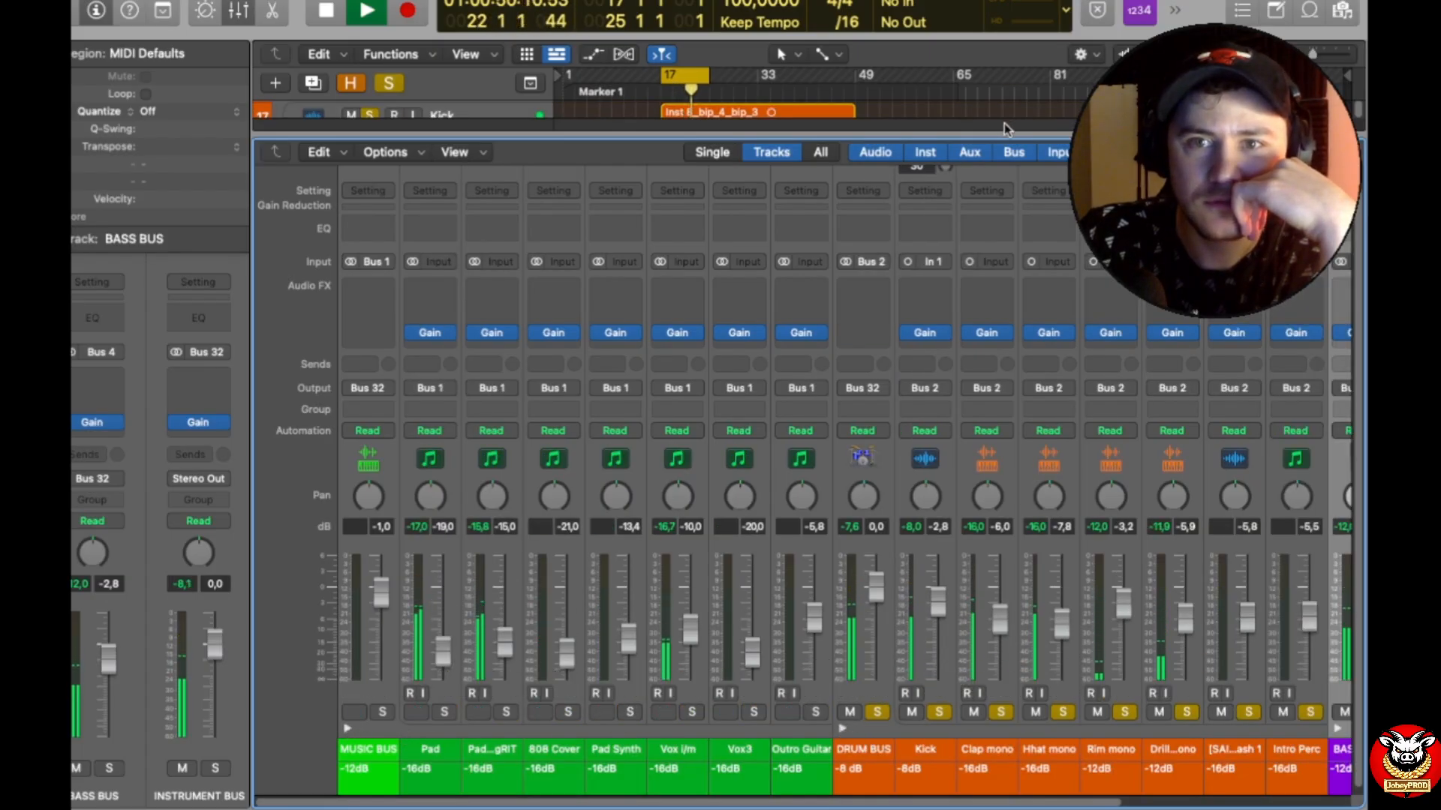
left_click_drag(1004, 134, 979, 541)
left_click(388, 83)
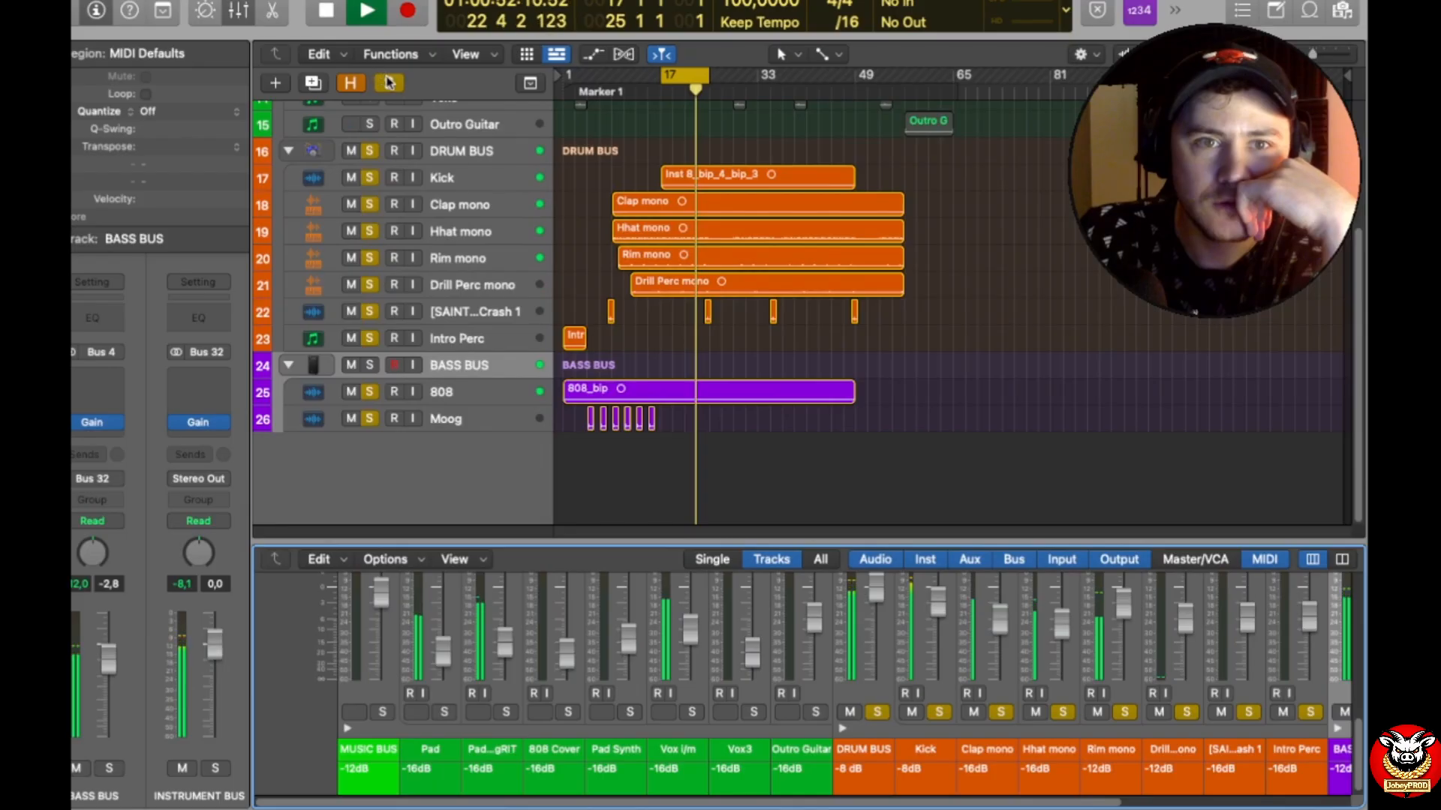
key("space")
key("space")
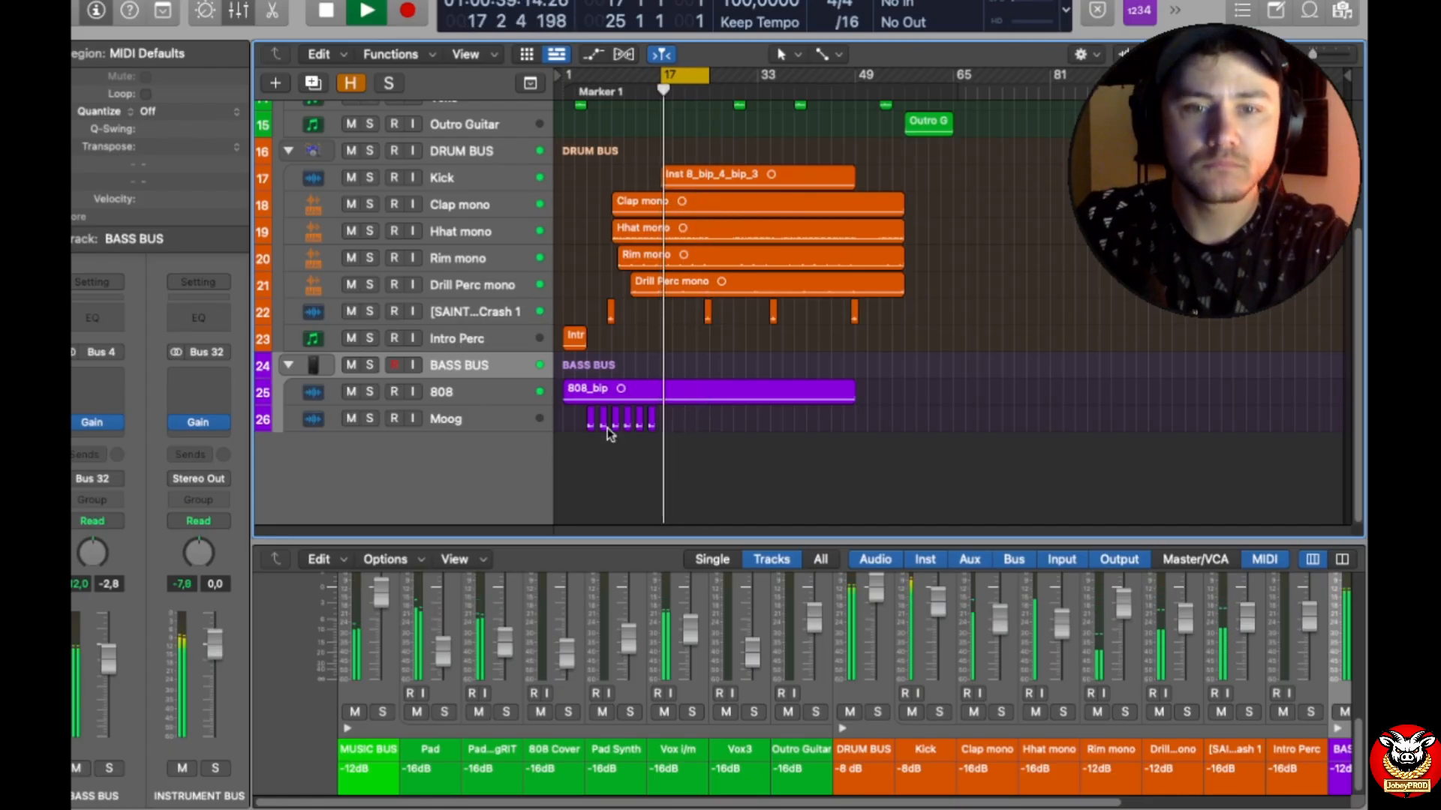
left_click_drag(739, 542, 732, 140)
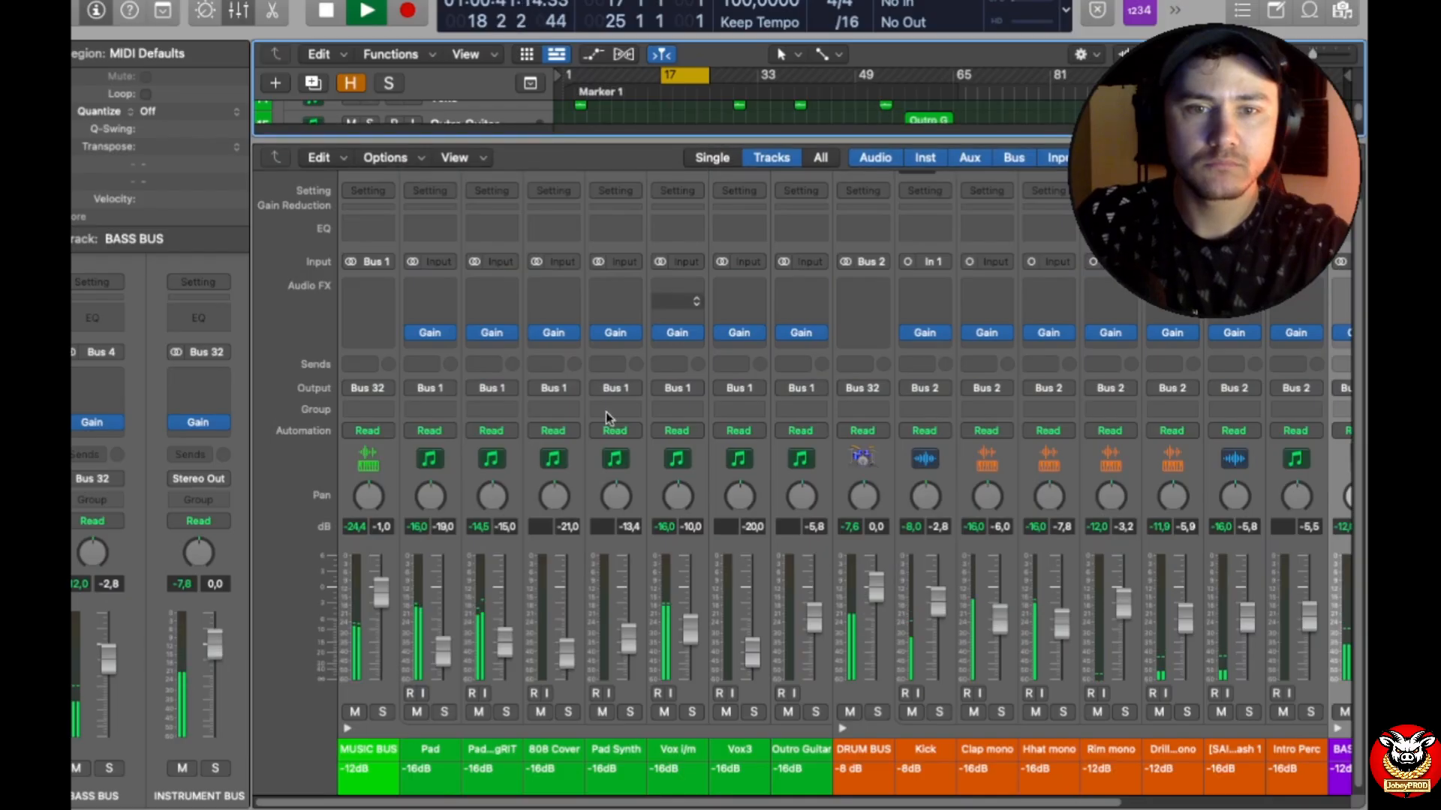
Step: Rebalance the music tracks by setting the Pad...gRIT fader to -17.8 dB, 808 Cover to -20.0 dB and Vox i/m to -7.2 dB
left_click(506, 712)
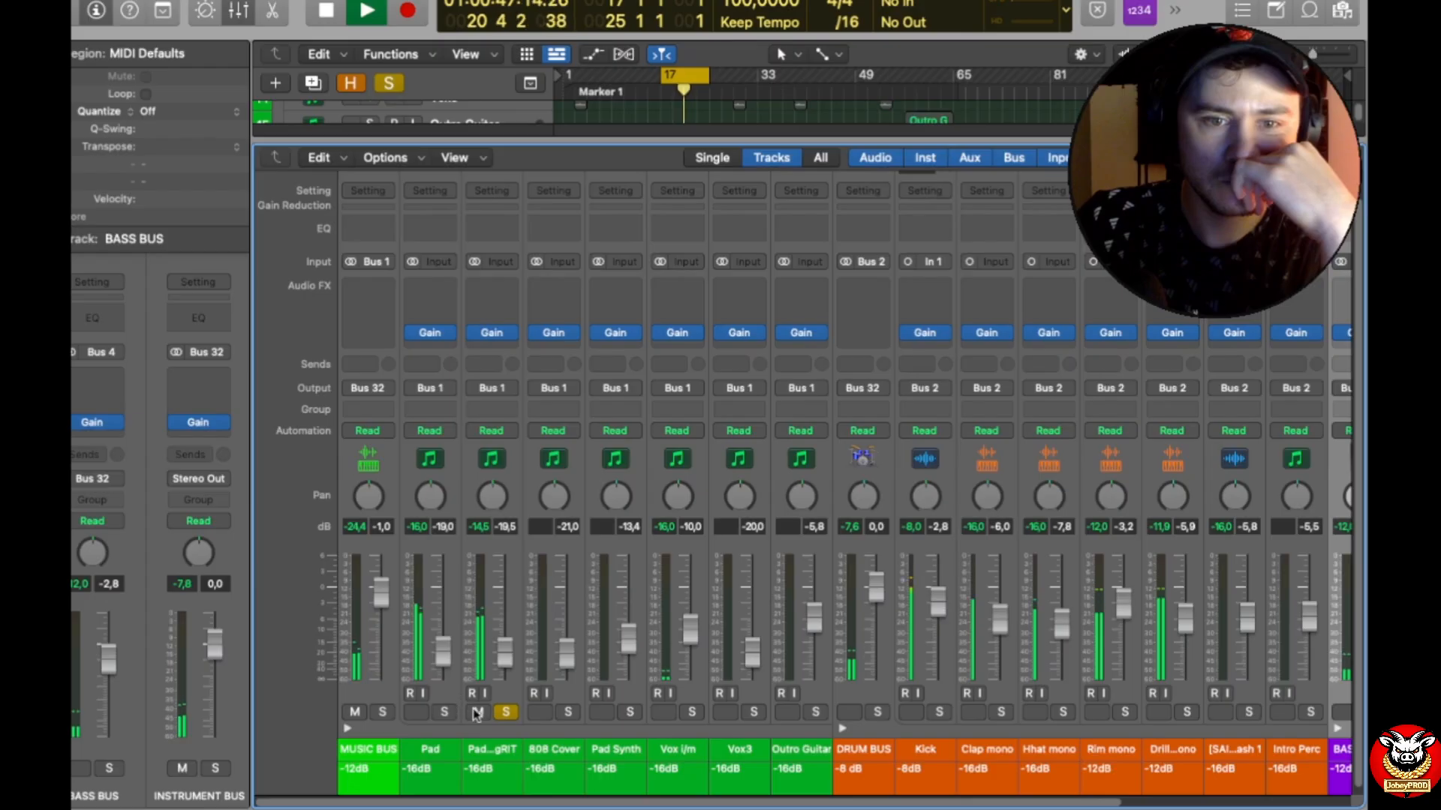
left_click(505, 712)
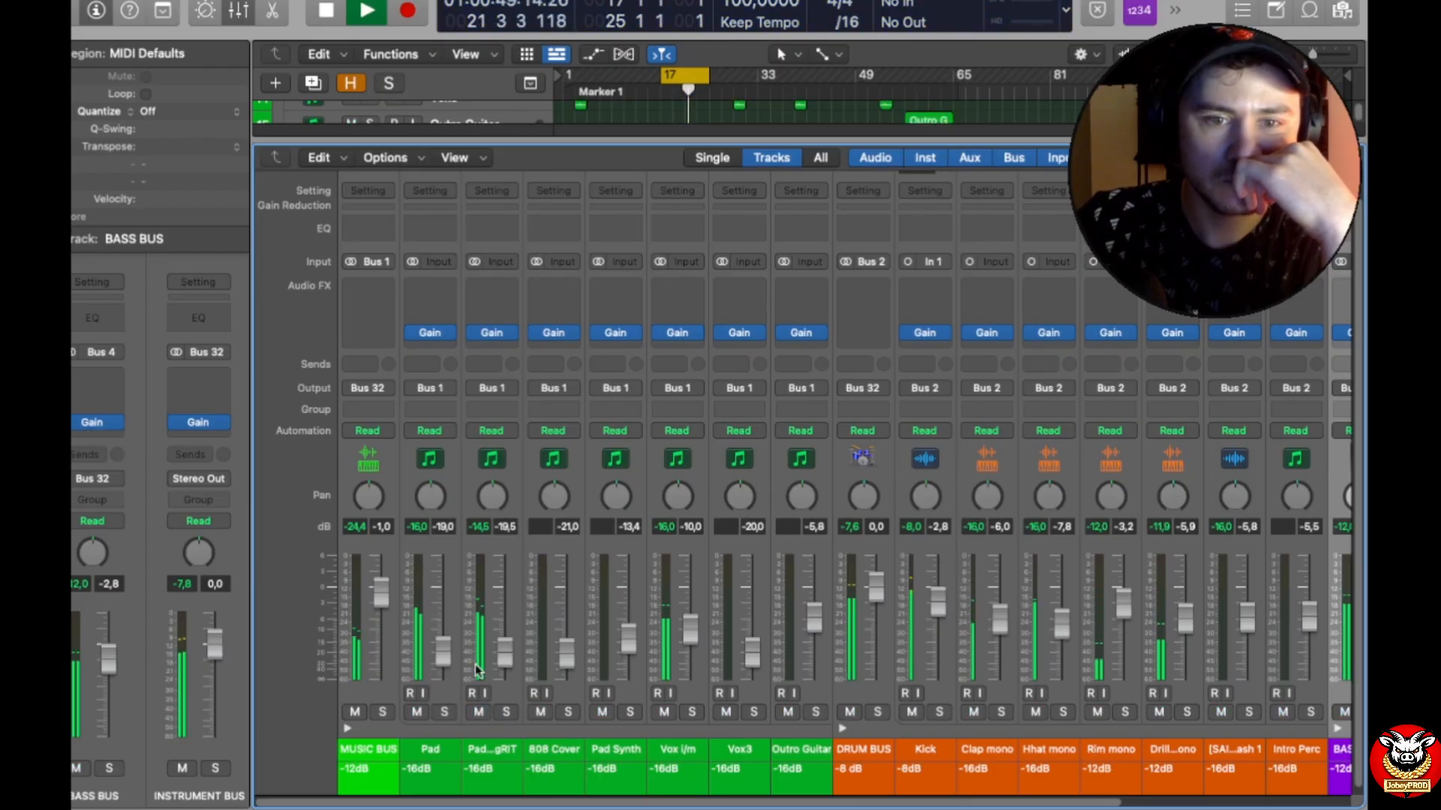
left_click_drag(501, 657, 501, 653)
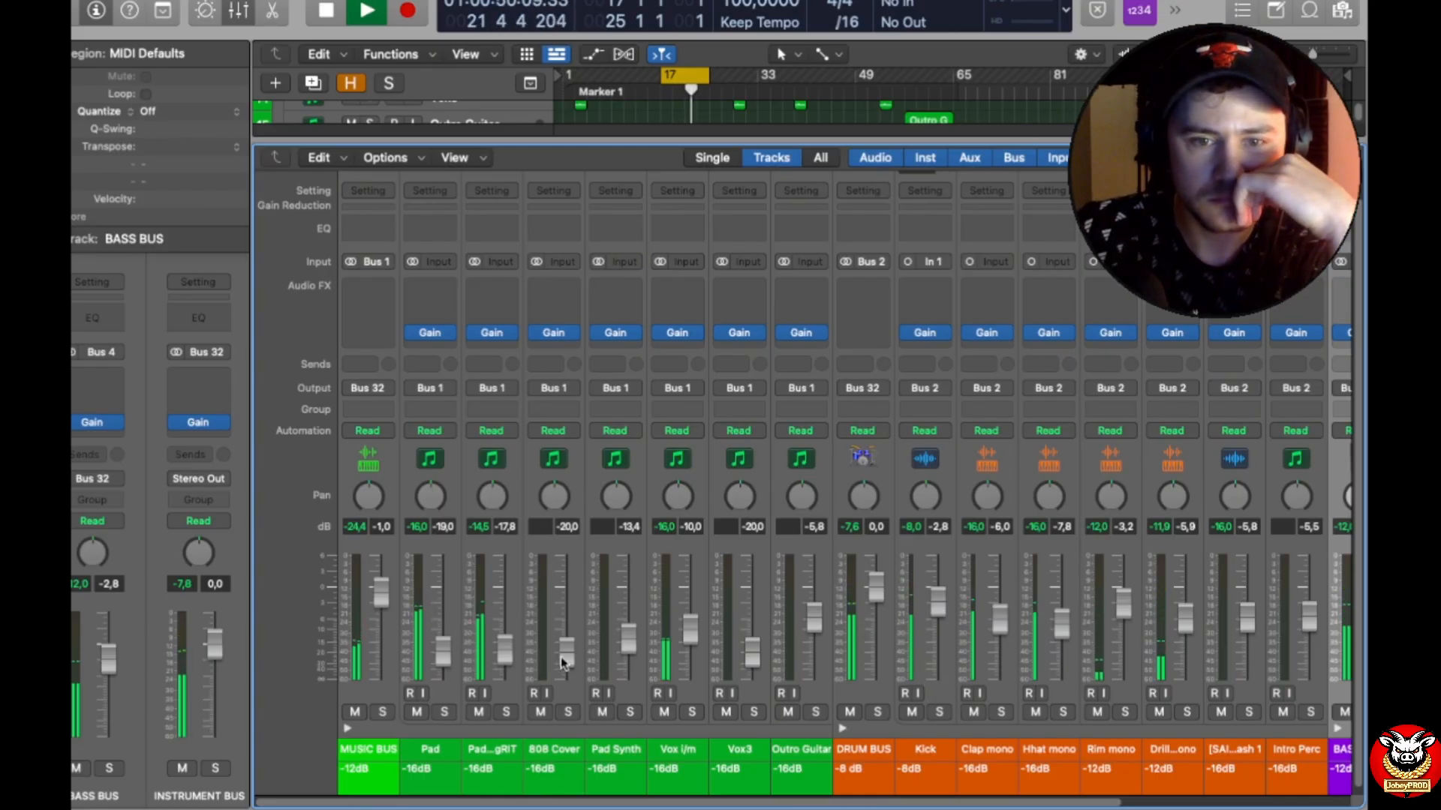
left_click_drag(690, 630, 690, 621)
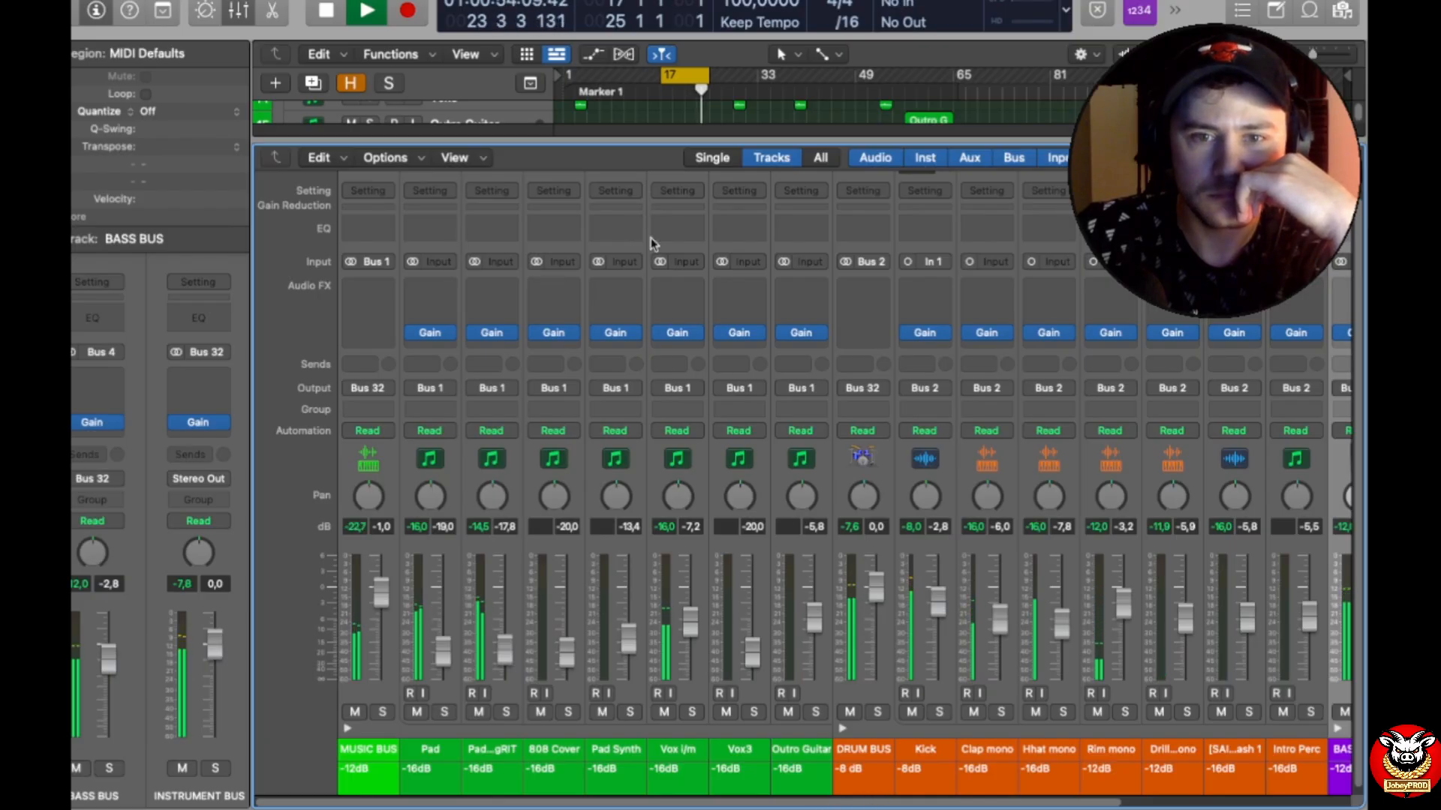
Step: Insert the Waves MannyM Reverb (s) plug-in in stereo above the Gain on the Vox i/m track
left_click(696, 304)
mouse_move(732, 738)
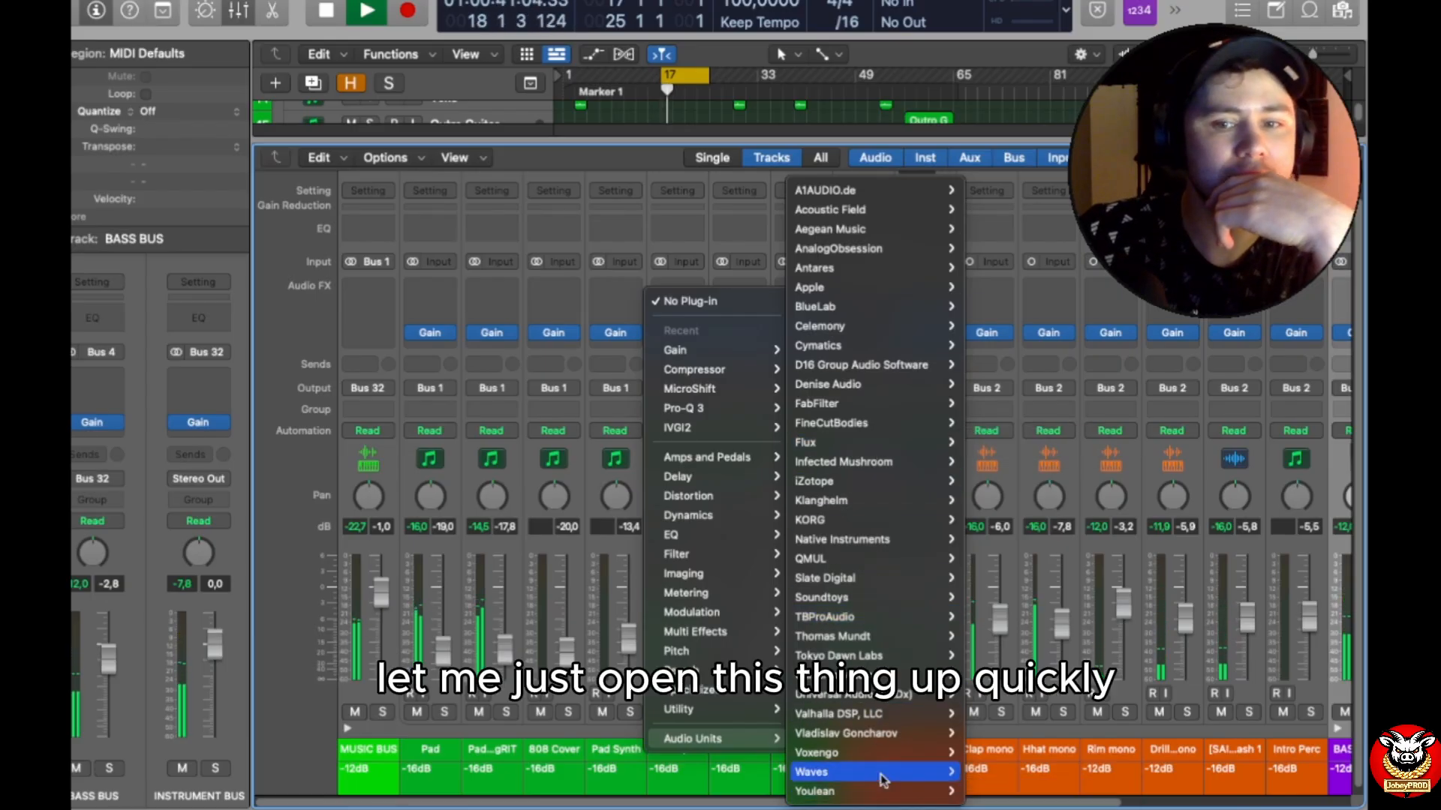
mouse_move(881, 780)
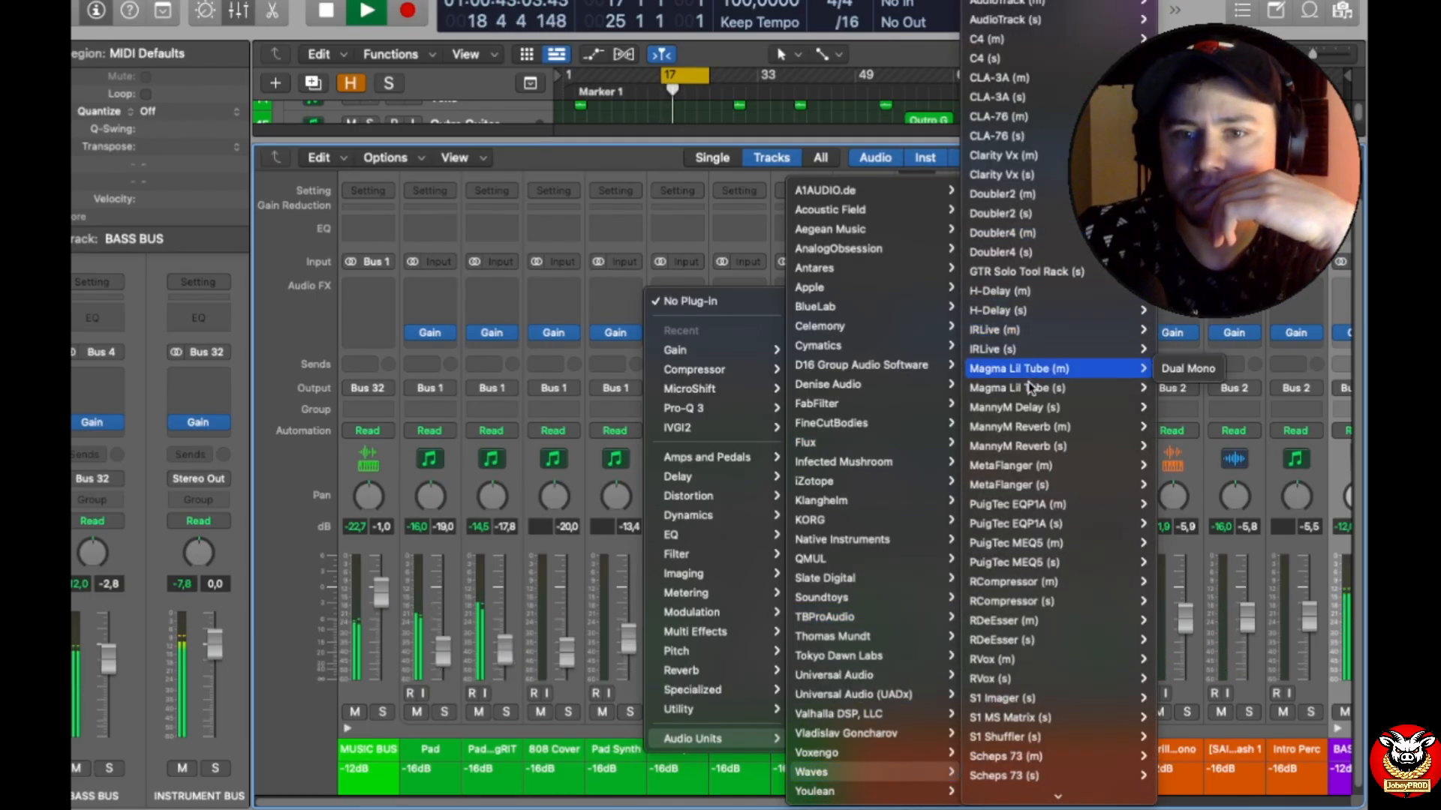
mouse_move(1043, 429)
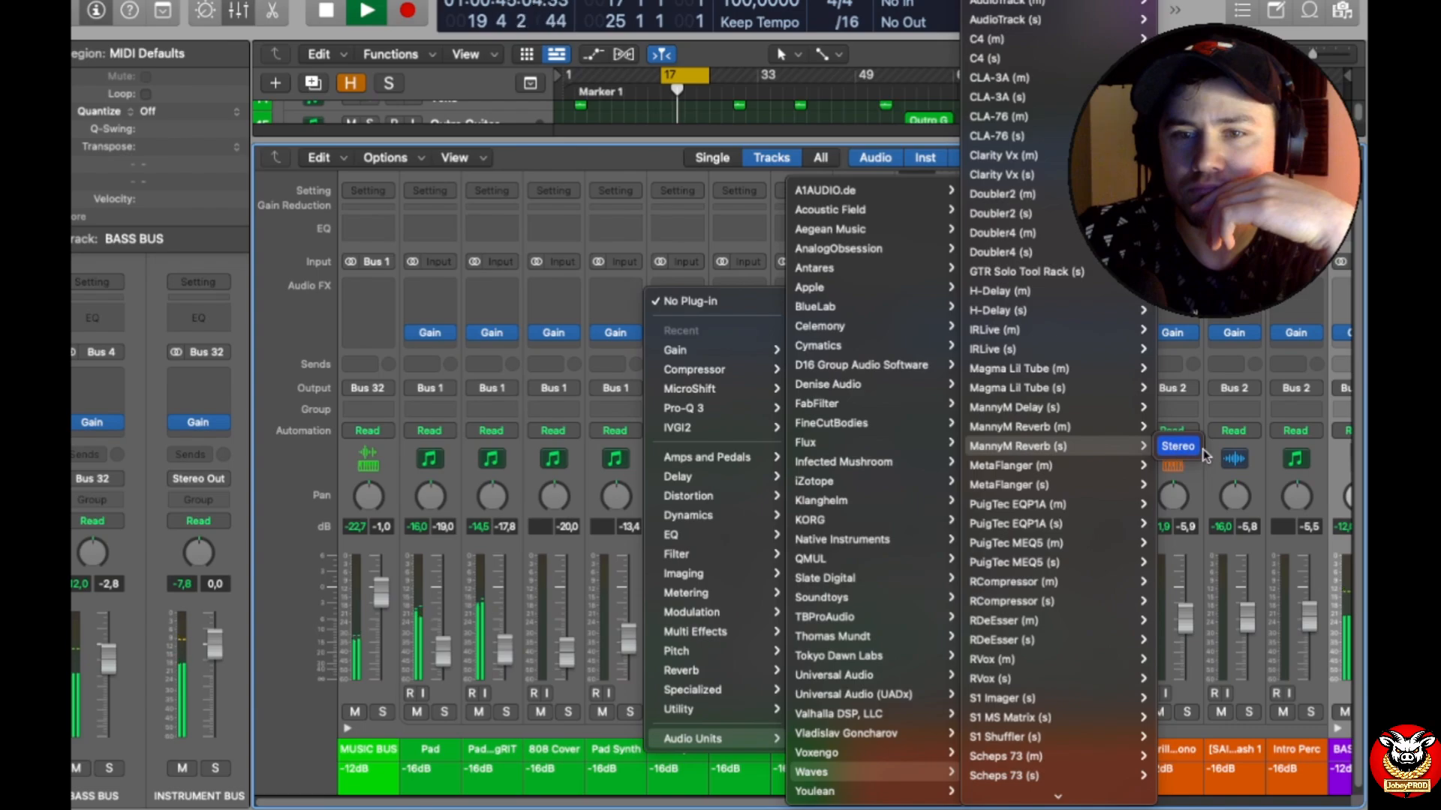
left_click(1193, 447)
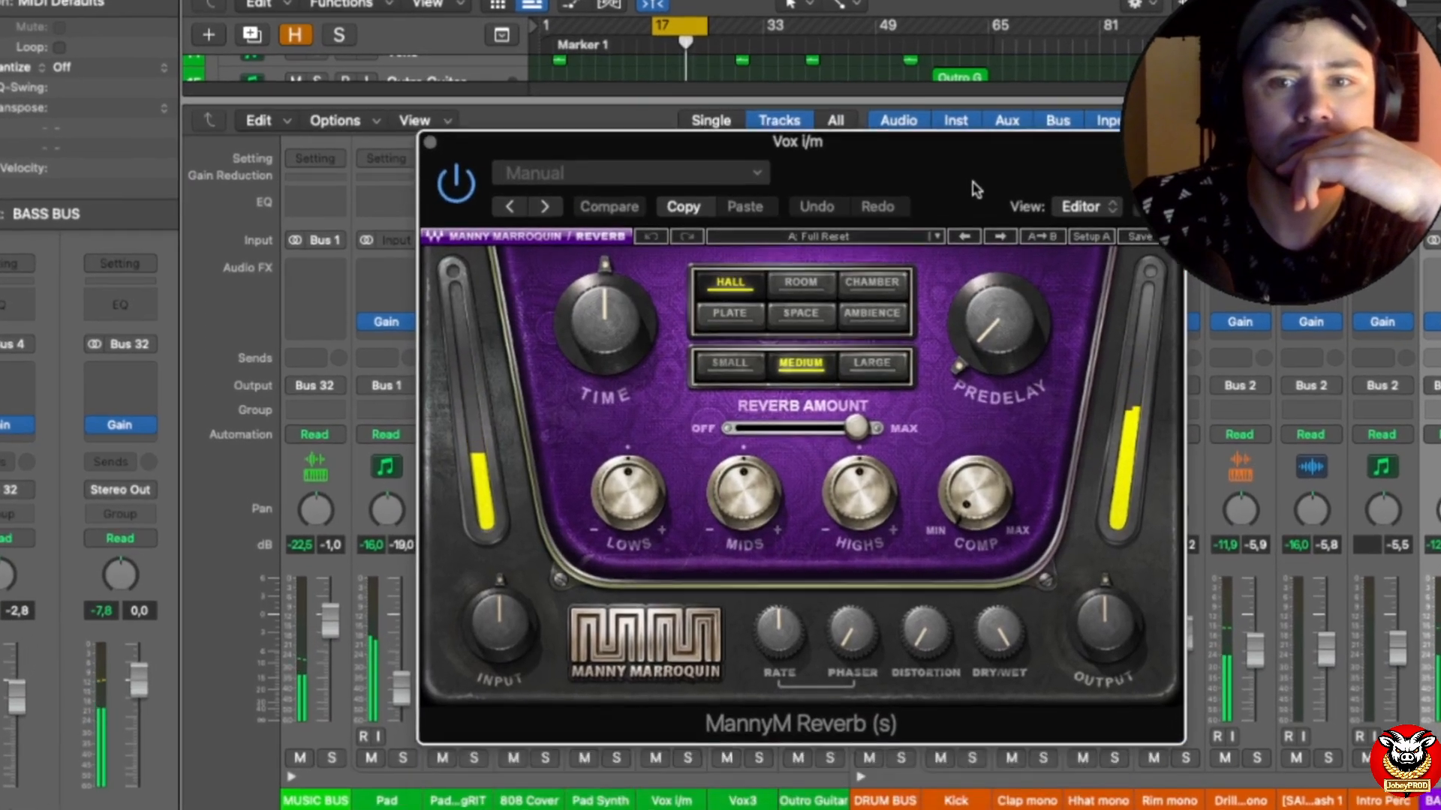
left_click_drag(975, 189, 973, 166)
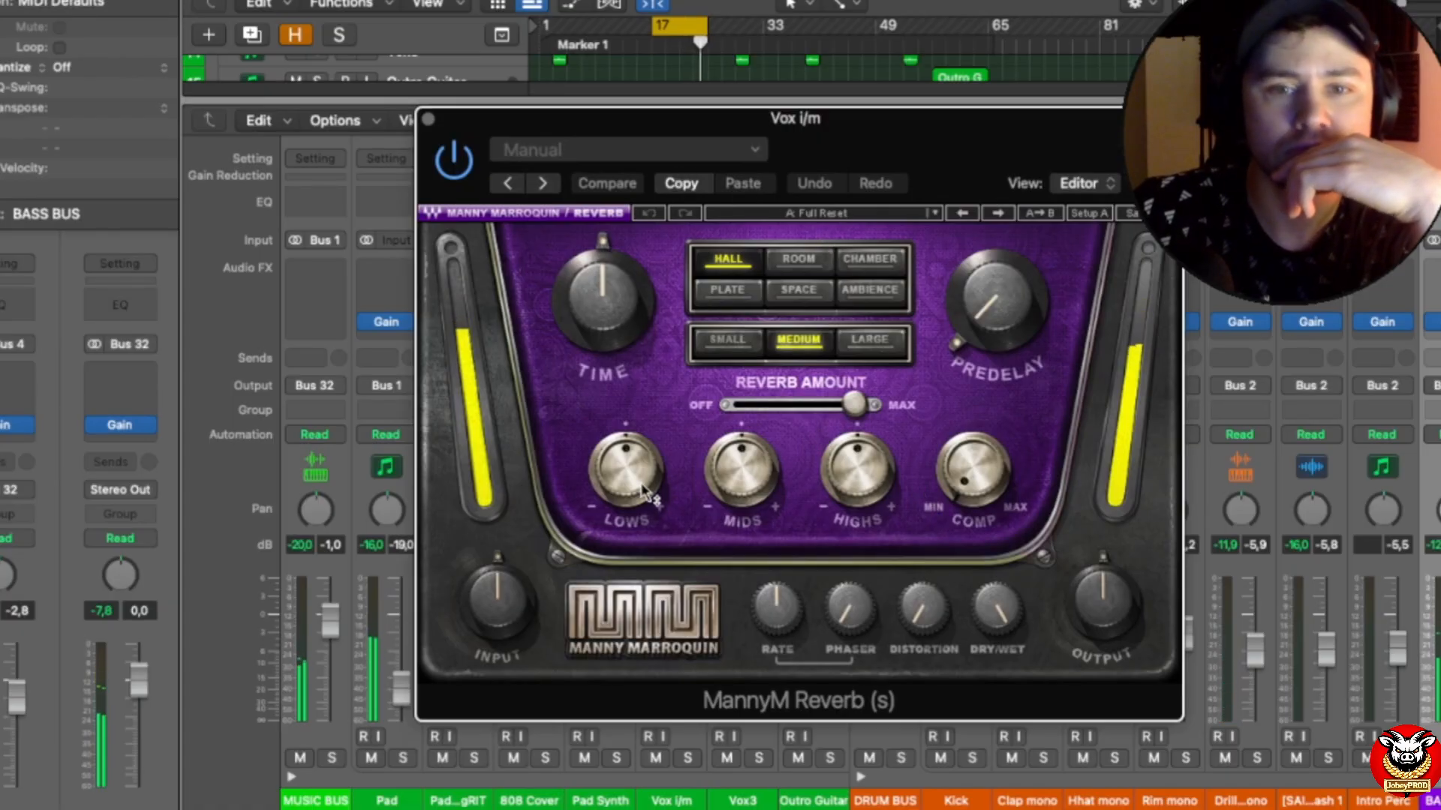
Step: Lower the reverb's Lows and Mids, reduce the reverb amount to nearly halfway, choose the Large size, and close the window
left_click_drag(627, 469, 626, 510)
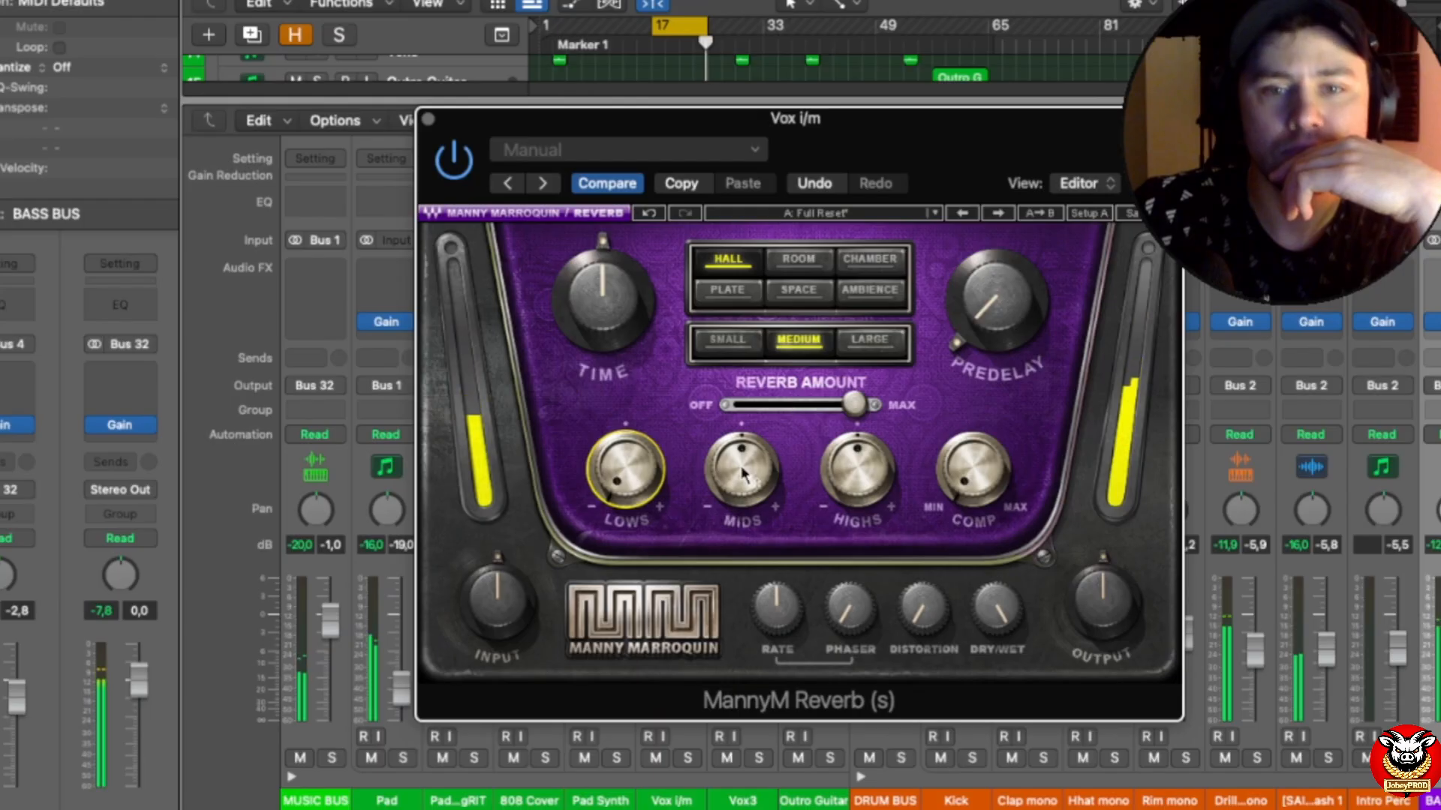
left_click_drag(741, 469, 742, 511)
left_click_drag(740, 461, 740, 456)
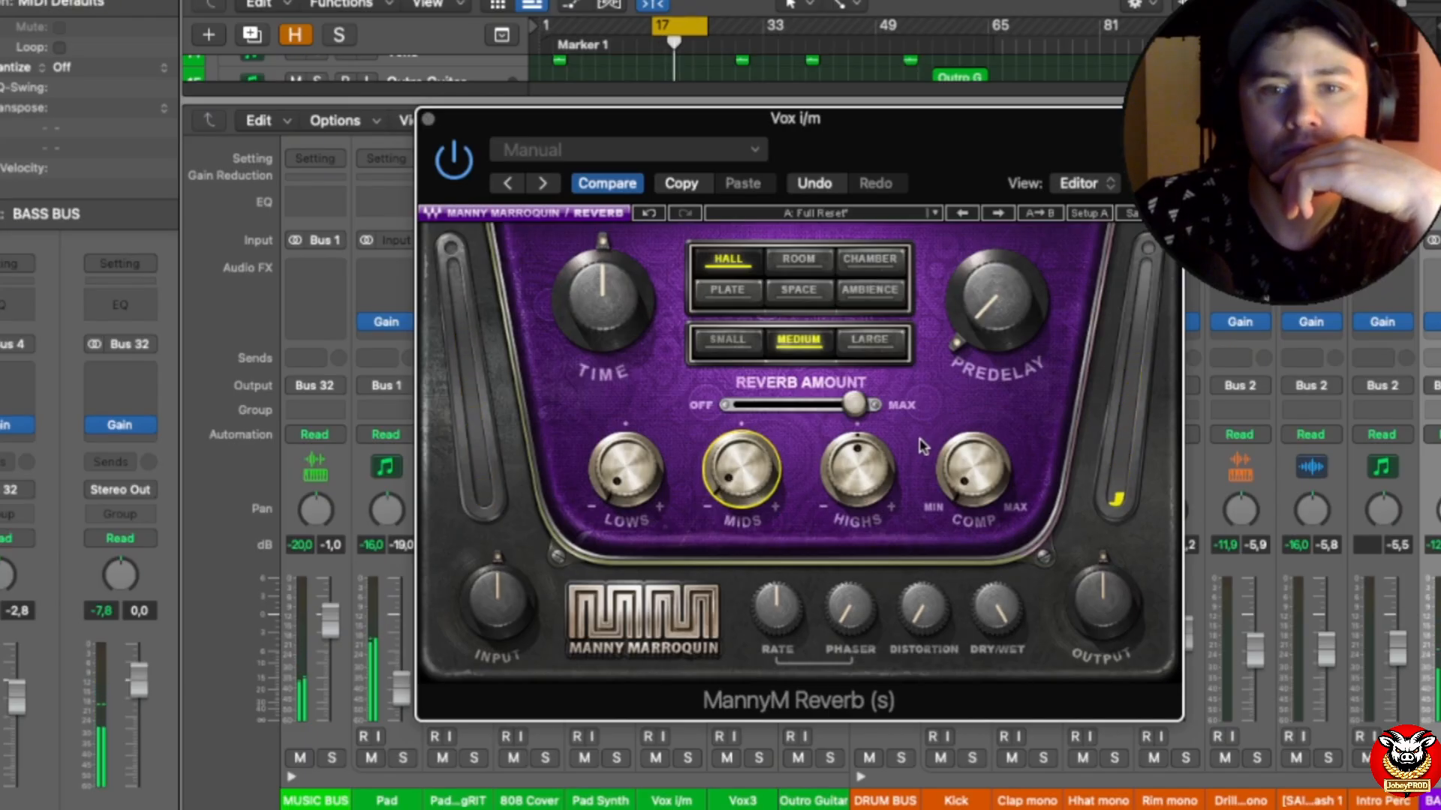
left_click_drag(859, 408, 786, 405)
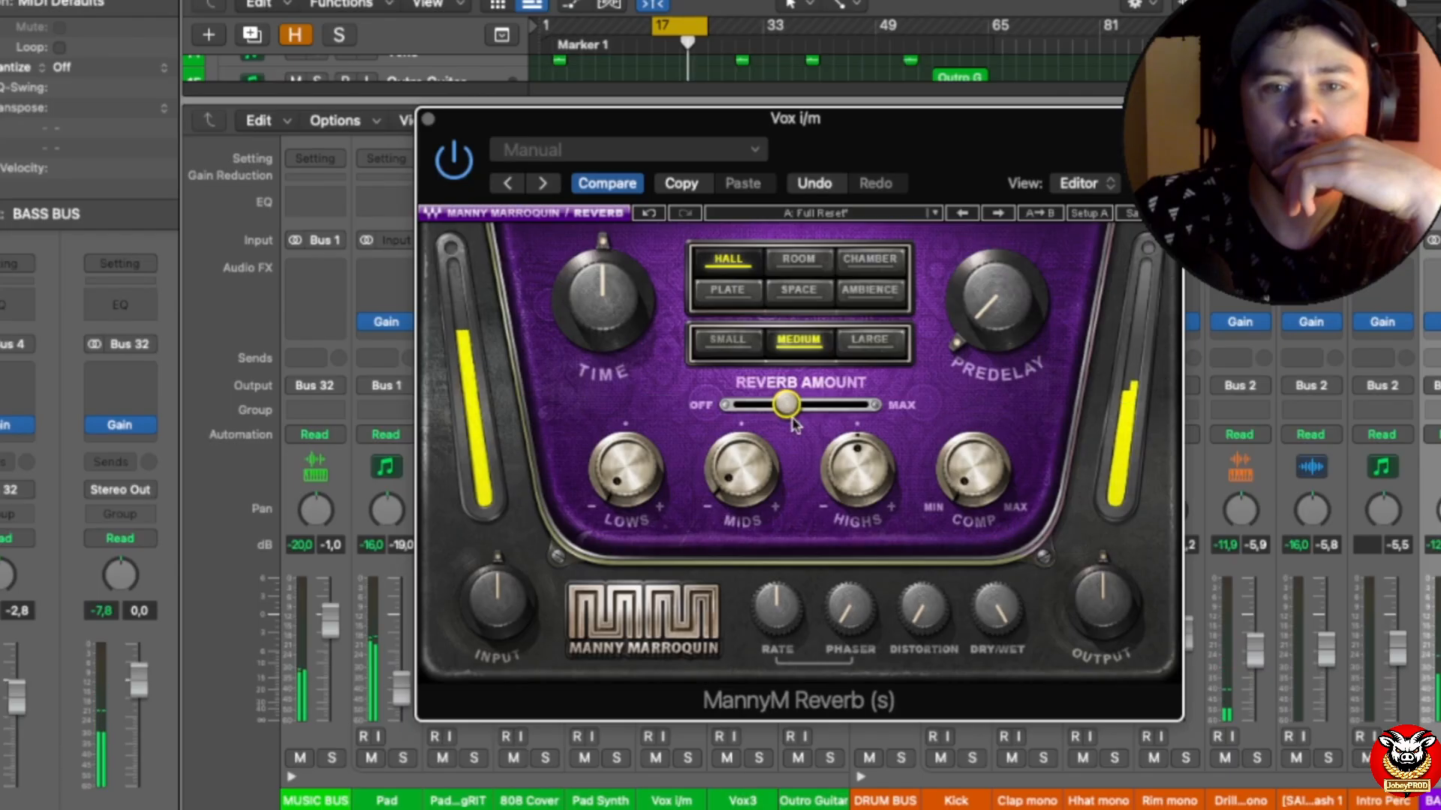
left_click(867, 342)
left_click(428, 119)
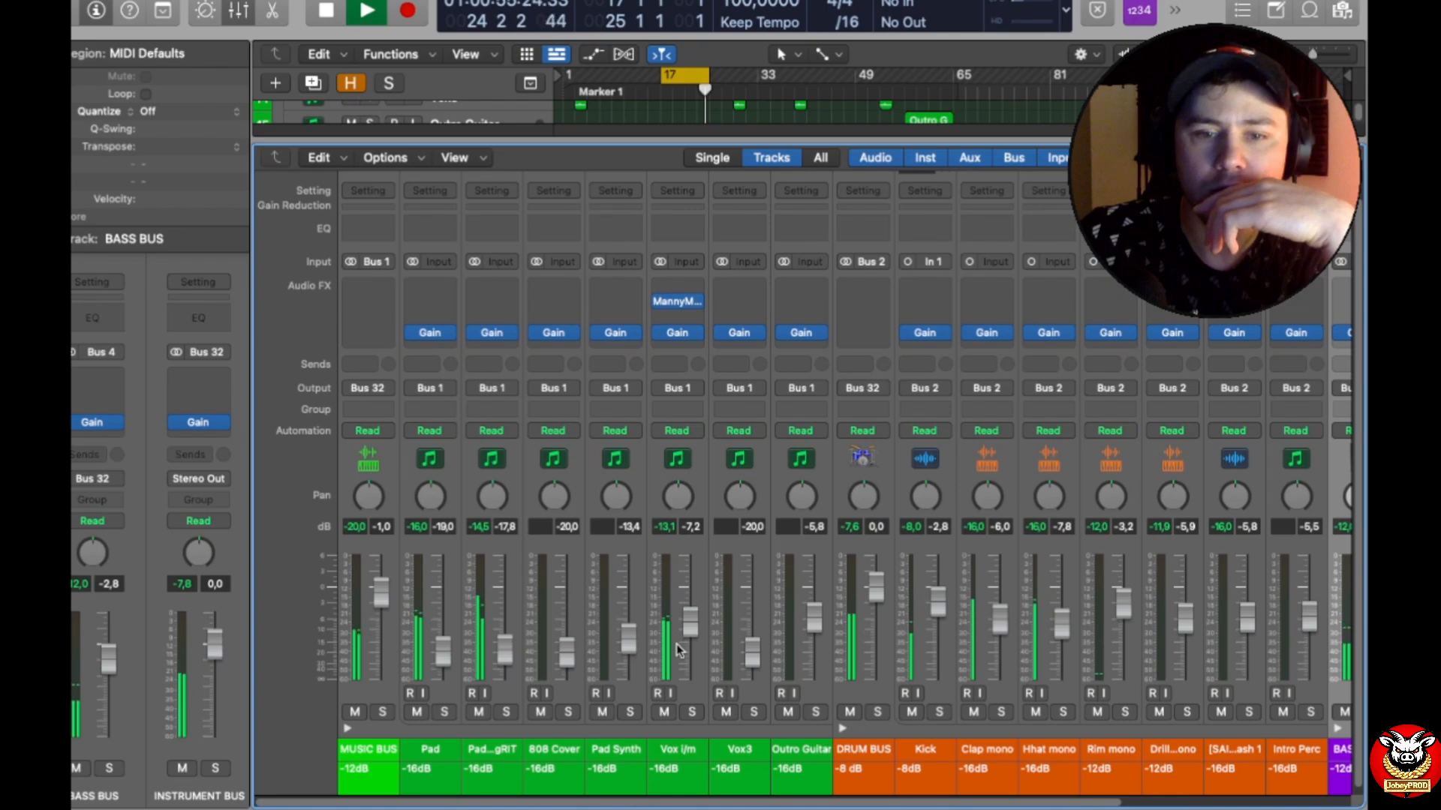
Step: Raise the Vox i/m fader to -4.5 dB and lower the Pad...gRIT fader to -21.5 dB, soloing that pad briefly
left_click_drag(691, 622, 690, 612)
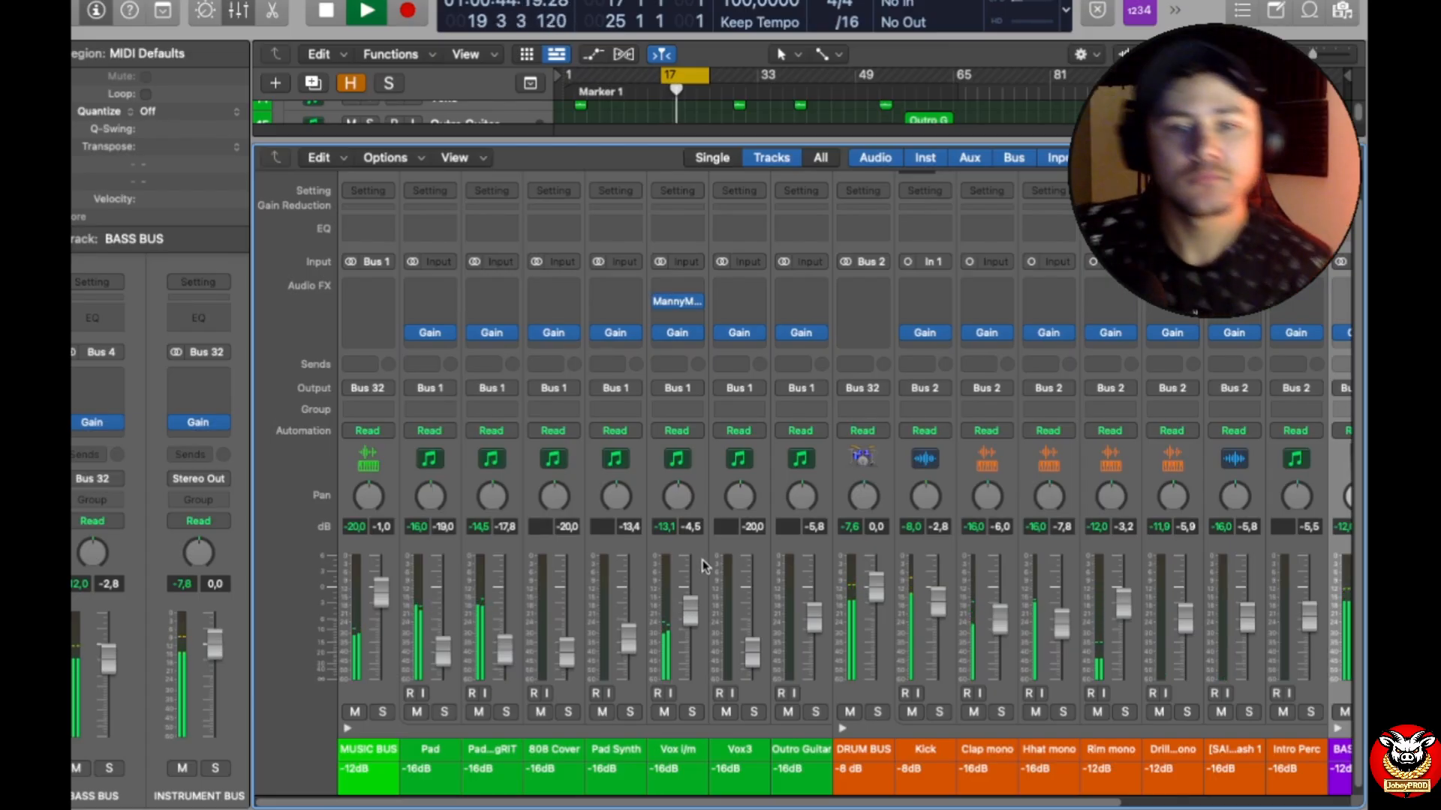
left_click(510, 712)
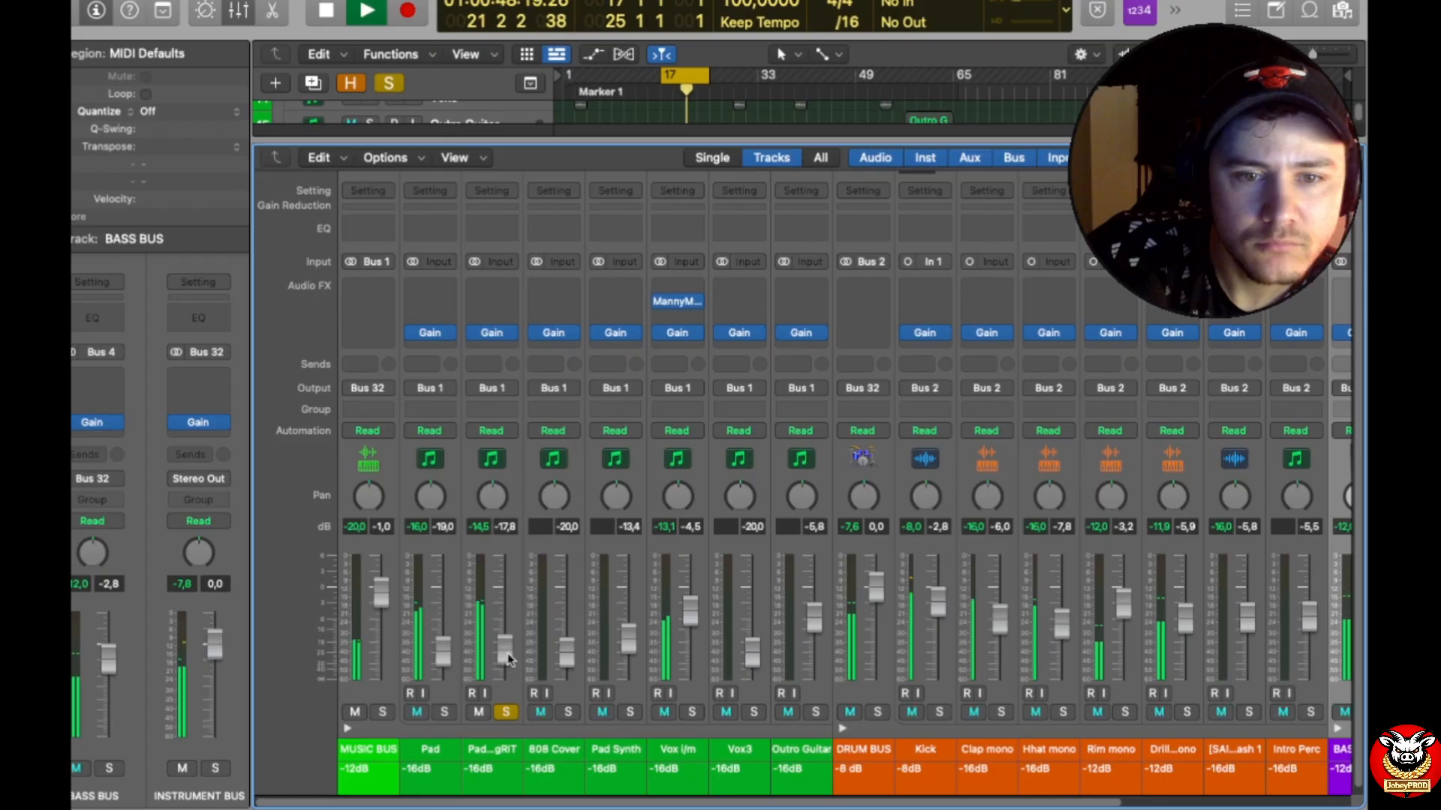
left_click(507, 712)
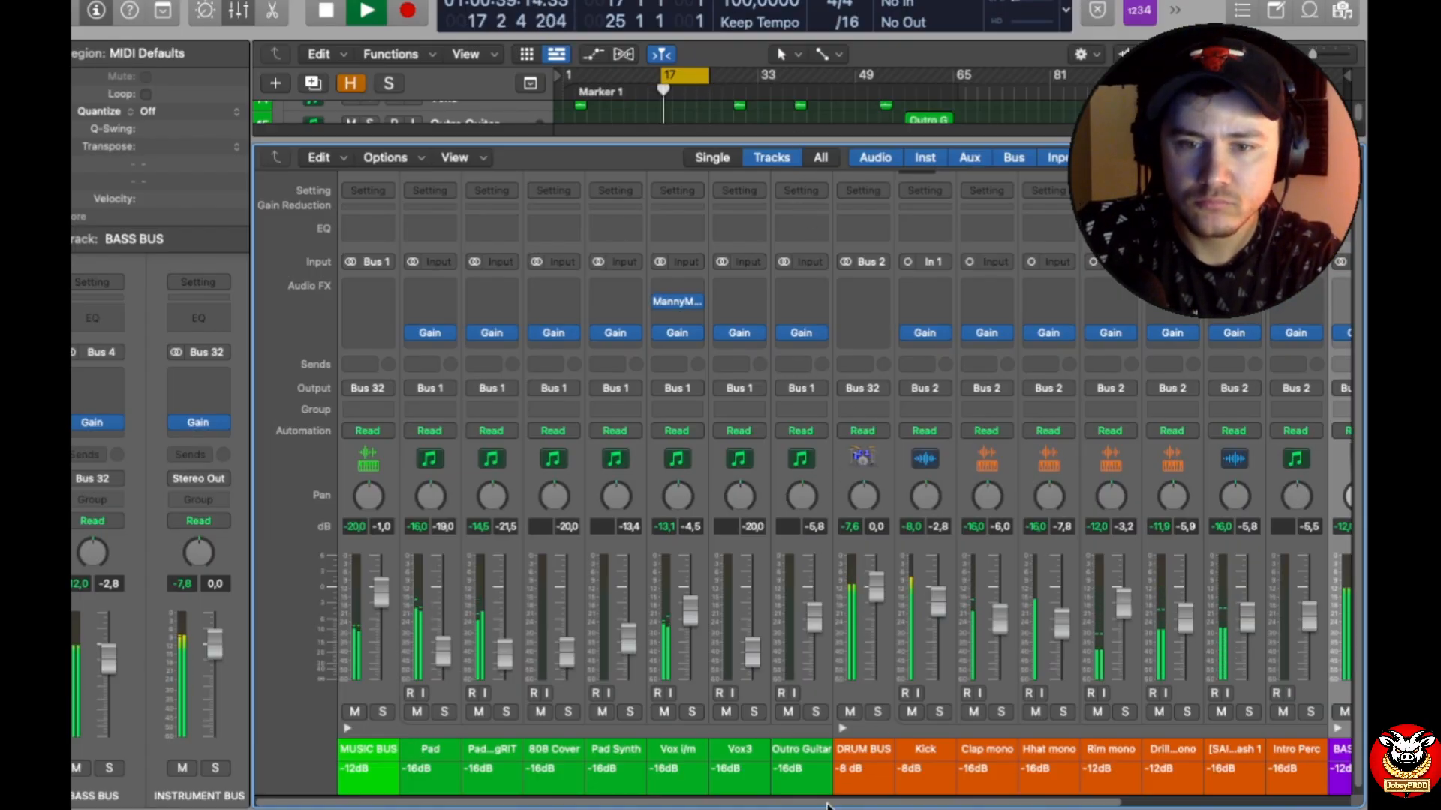
Step: Solo the Clap mono track and change its gain target note to -12dB
left_click_drag(834, 803, 1140, 805)
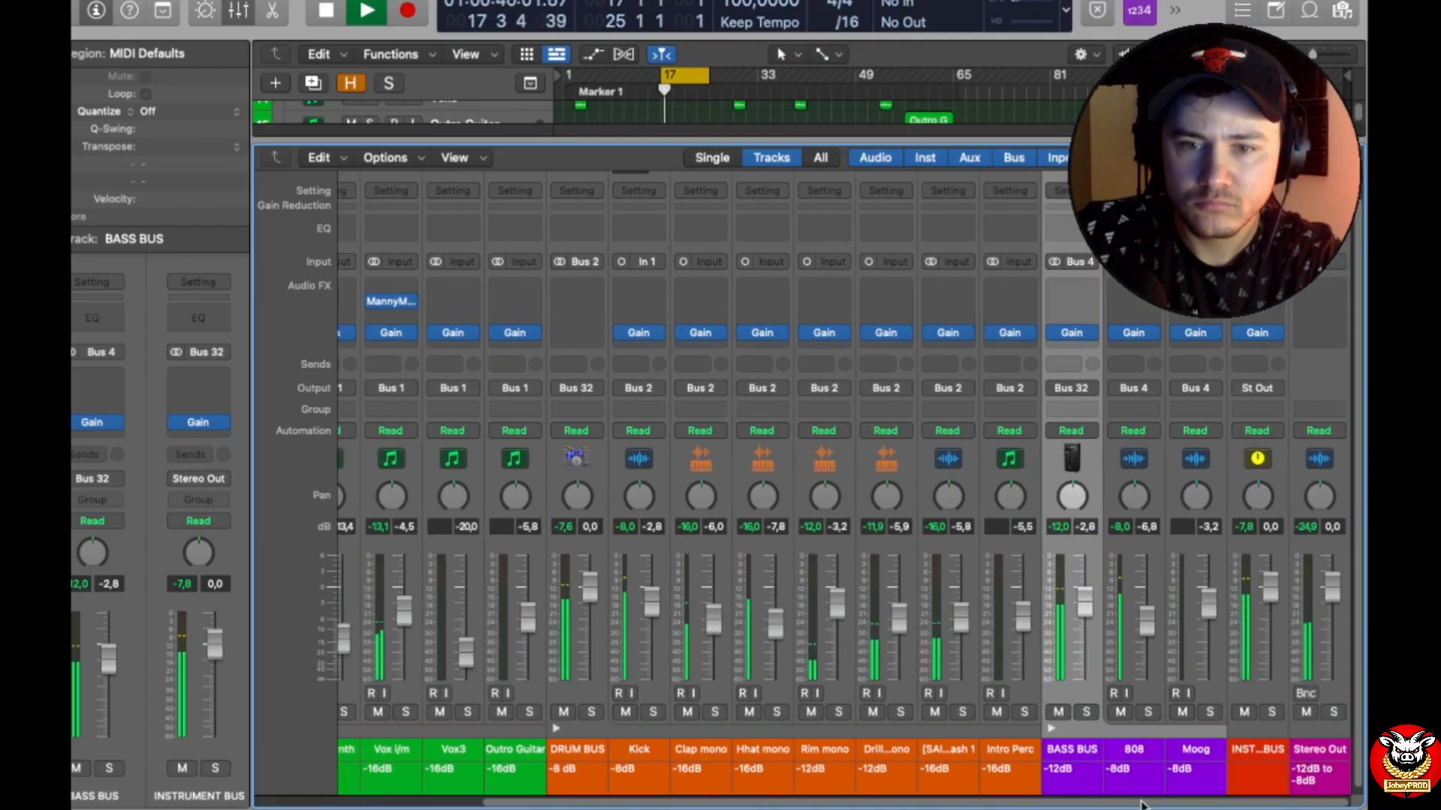
left_click(717, 712)
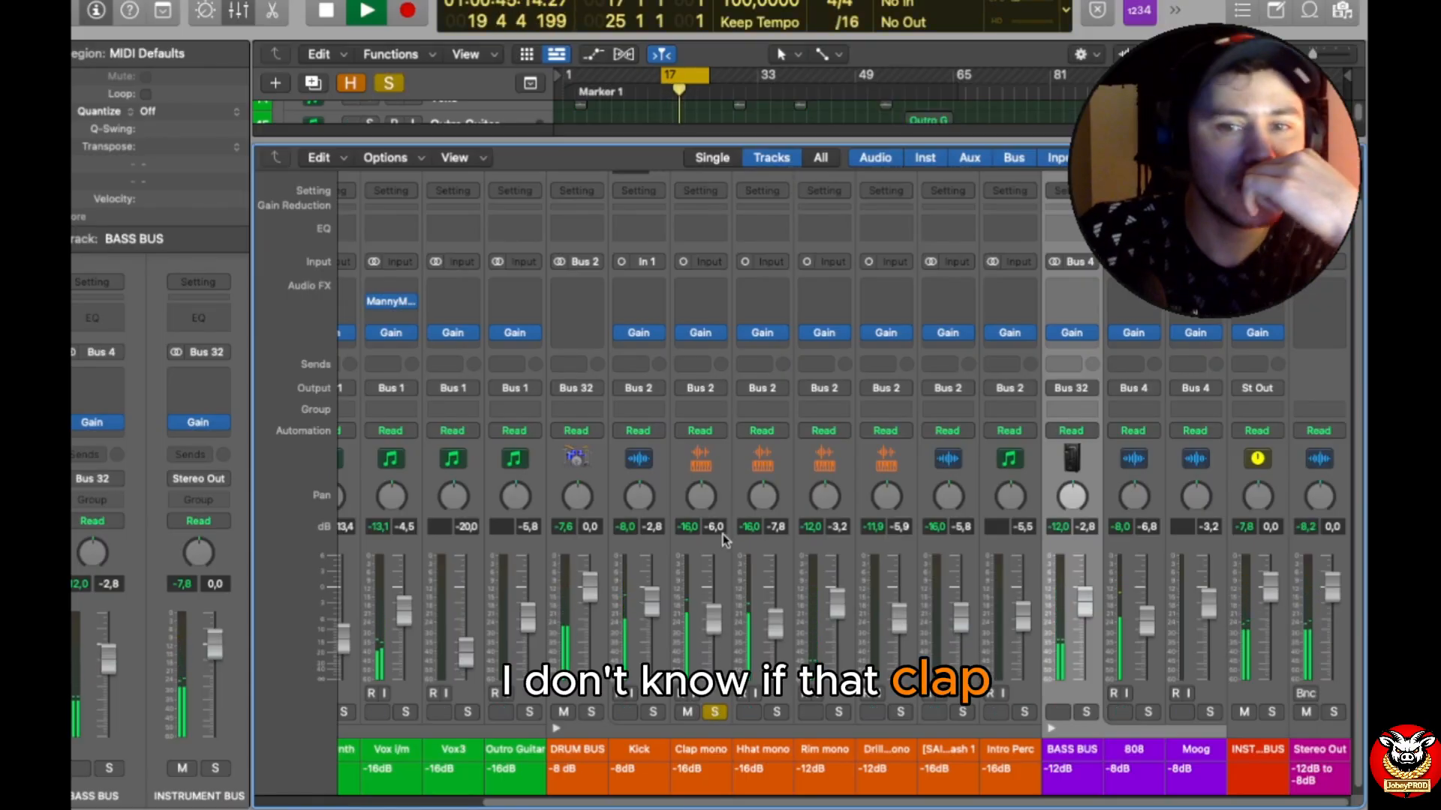
double_click(689, 772)
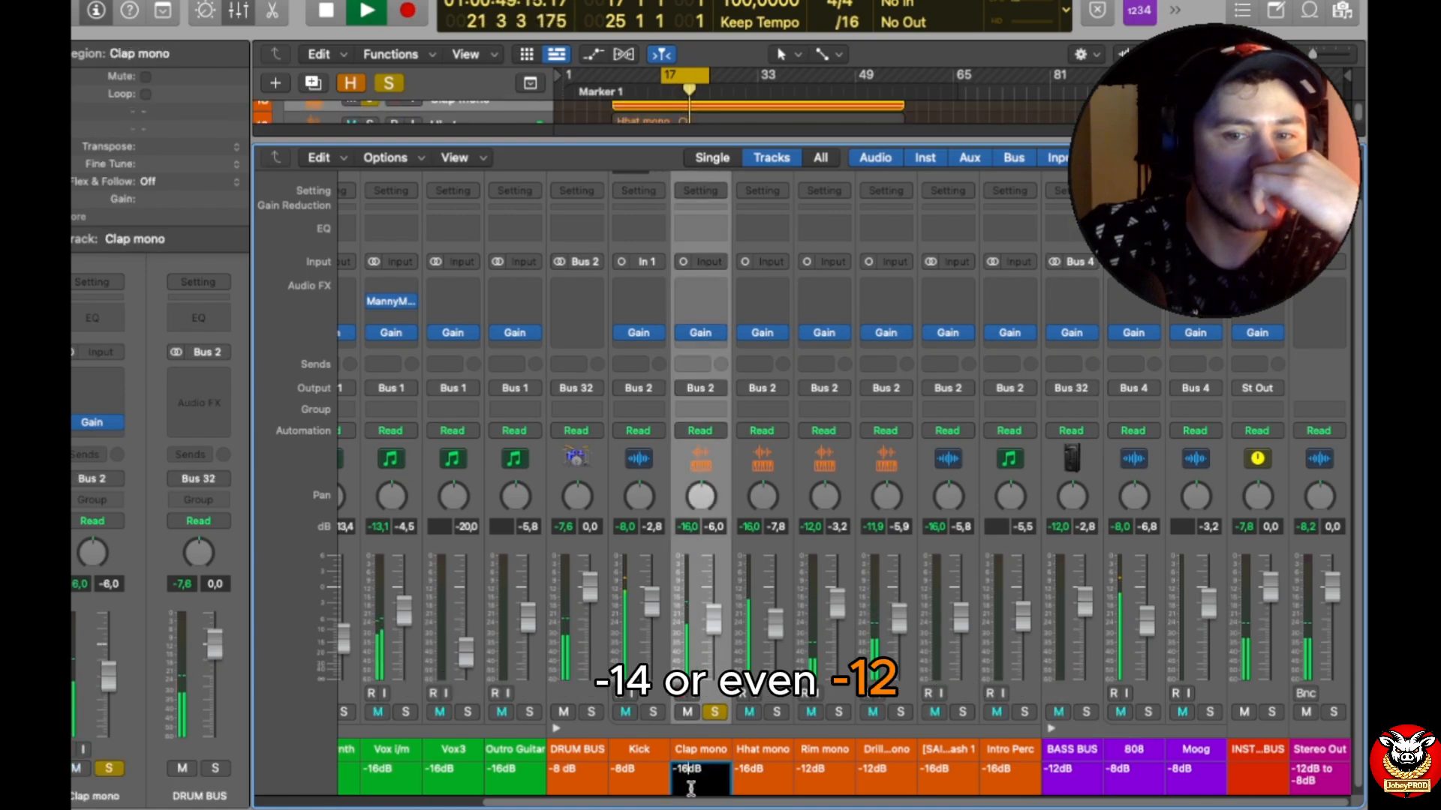
key("BackSpace")
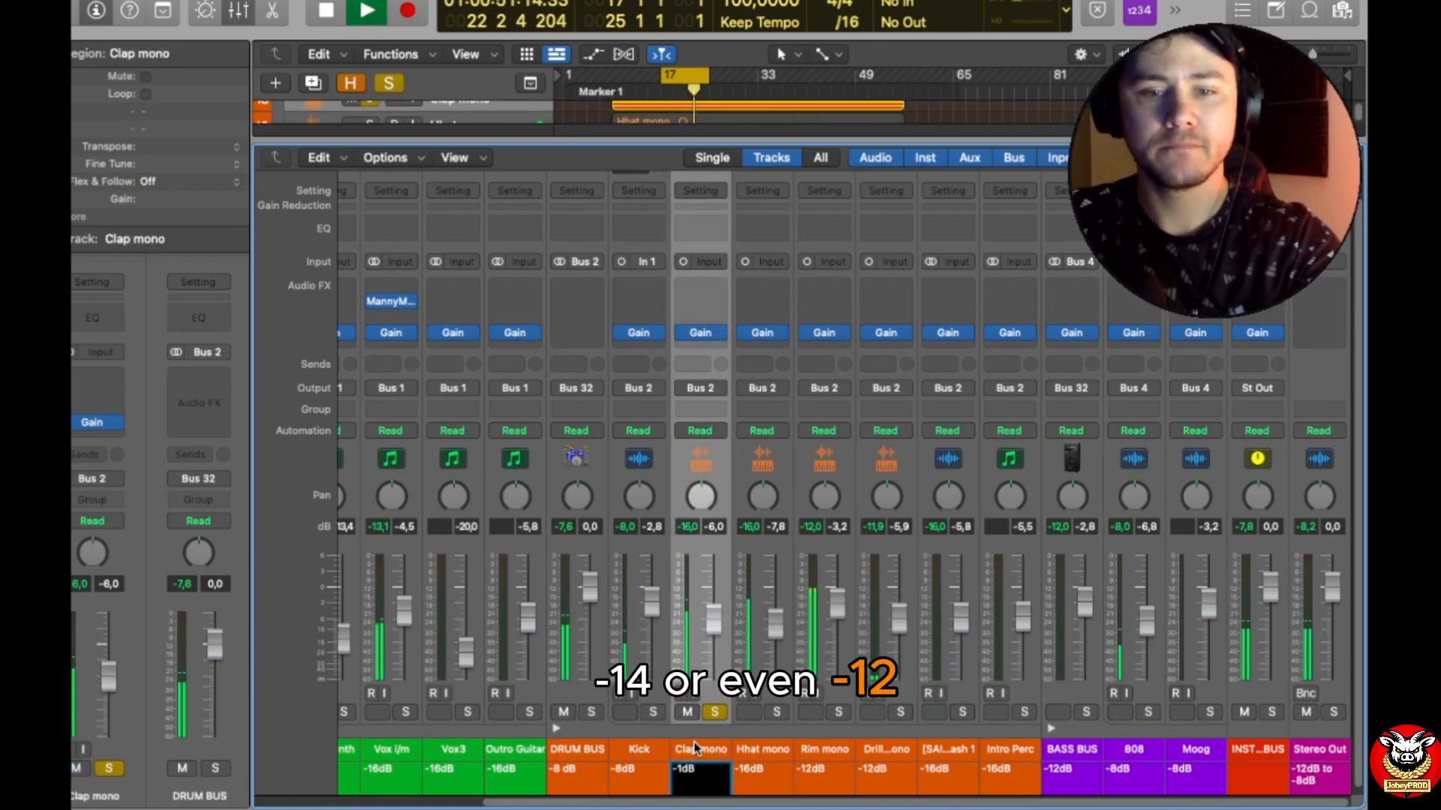
type("2")
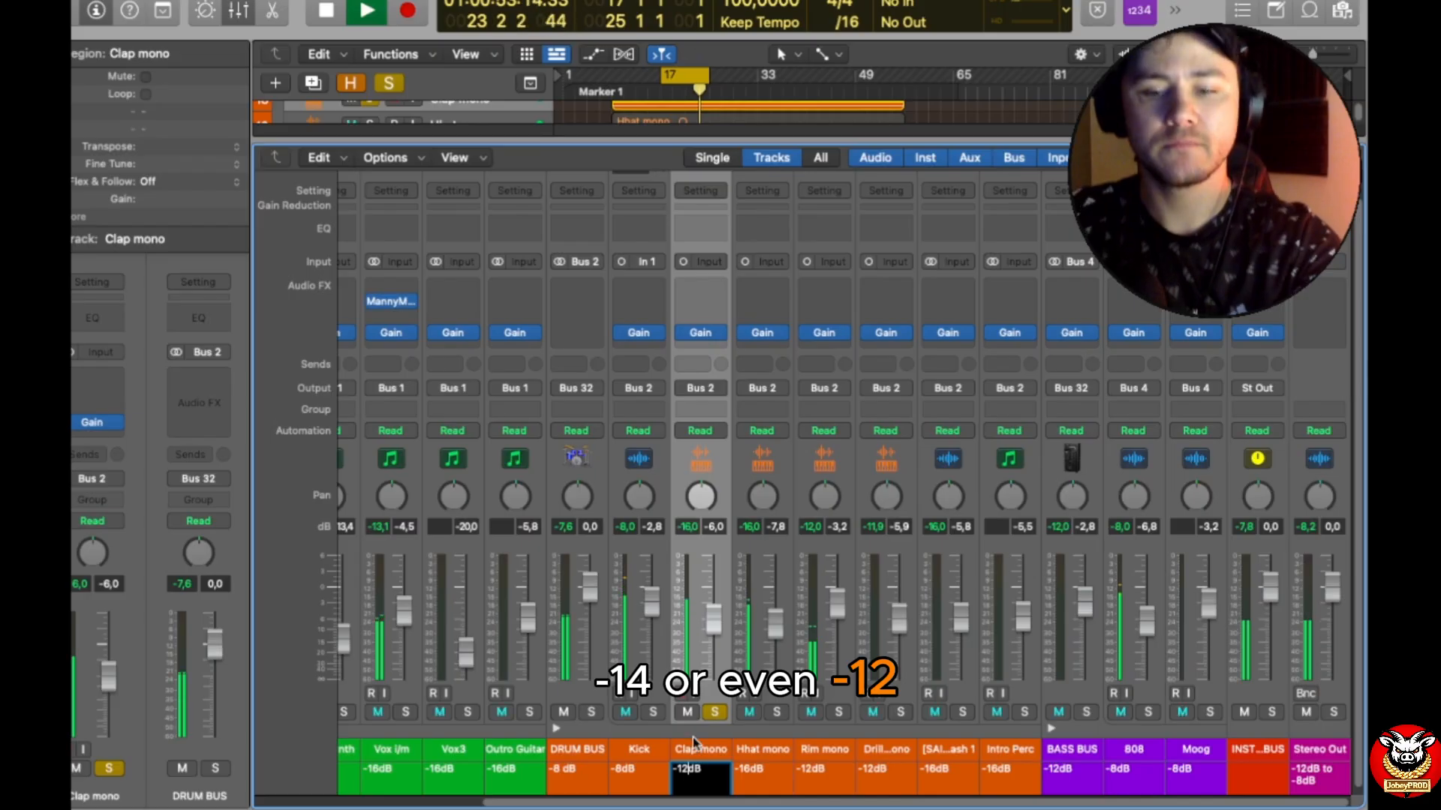
key("Return")
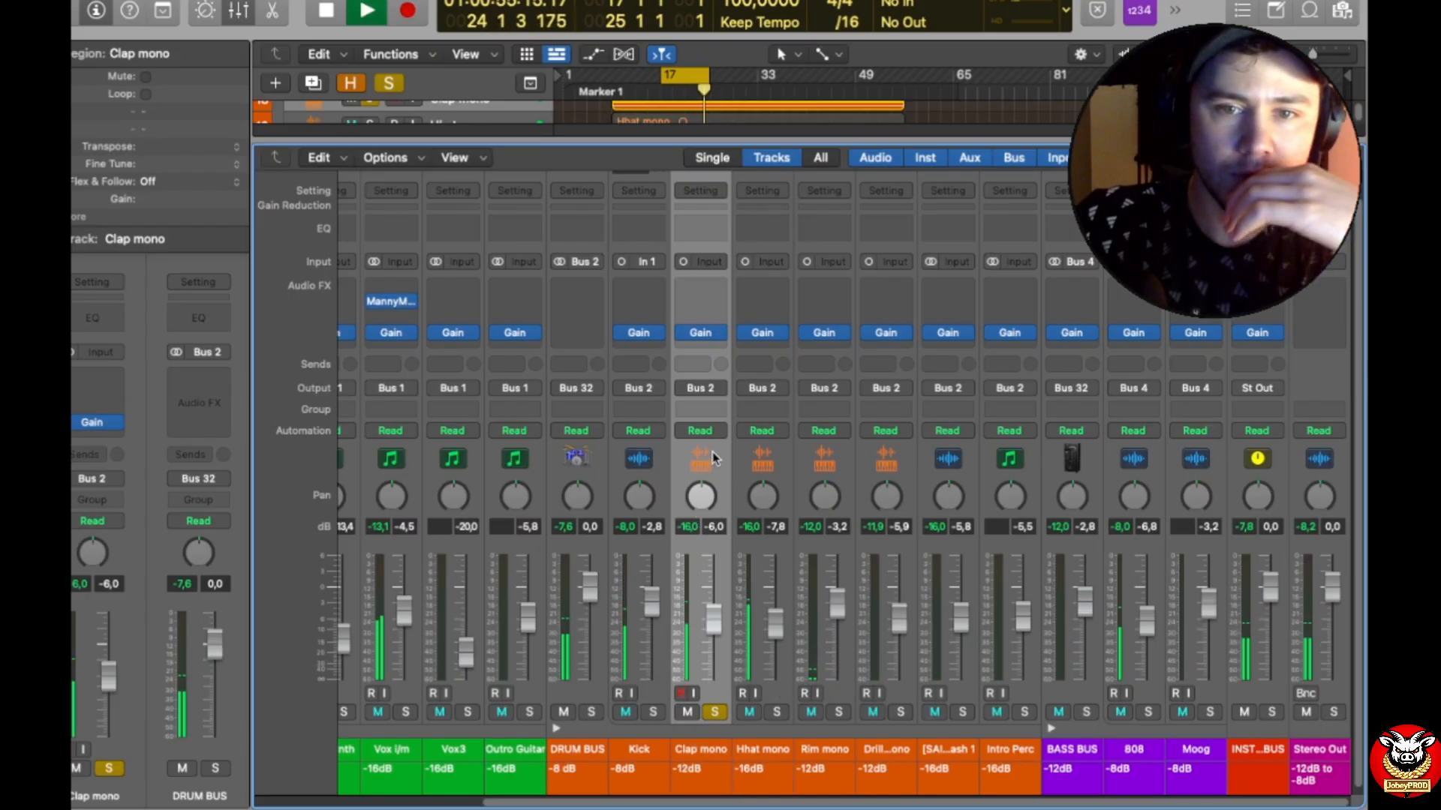
Step: Set the Clap mono Gain plug-in to -0.1 dB, close its window and unsolo the track
left_click(700, 332)
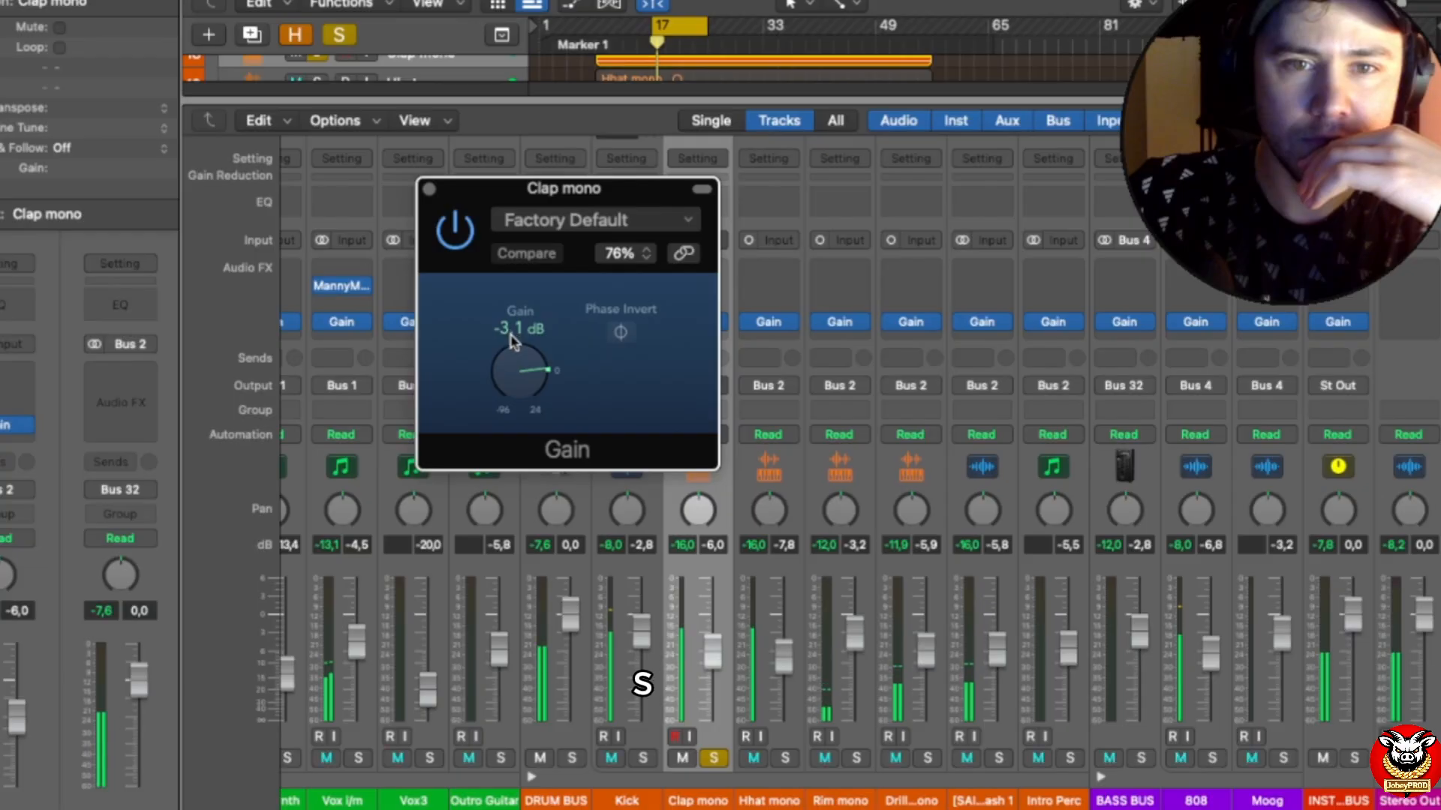
double_click(512, 333)
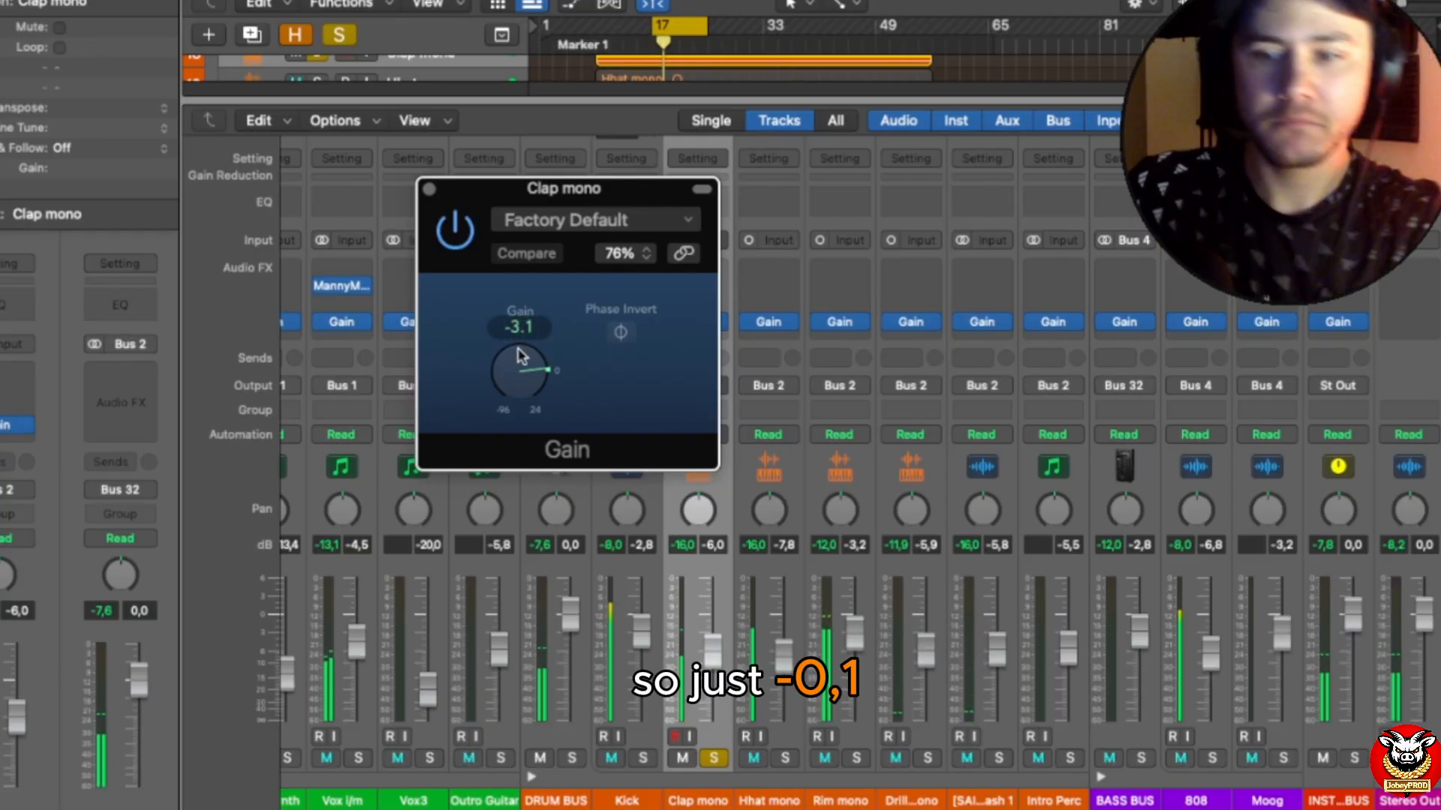
type("-0.1")
key("Return")
key("super+w")
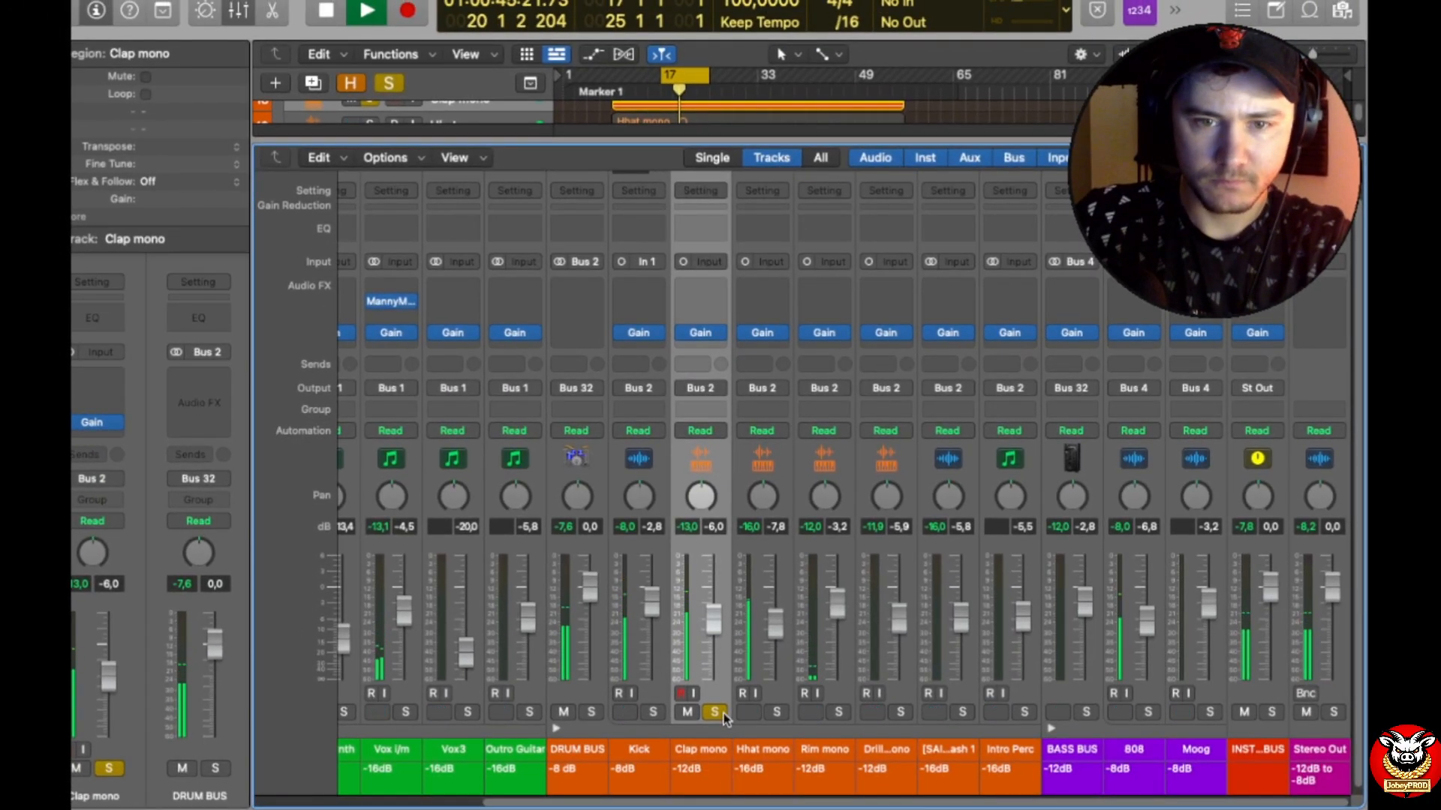
left_click(724, 759)
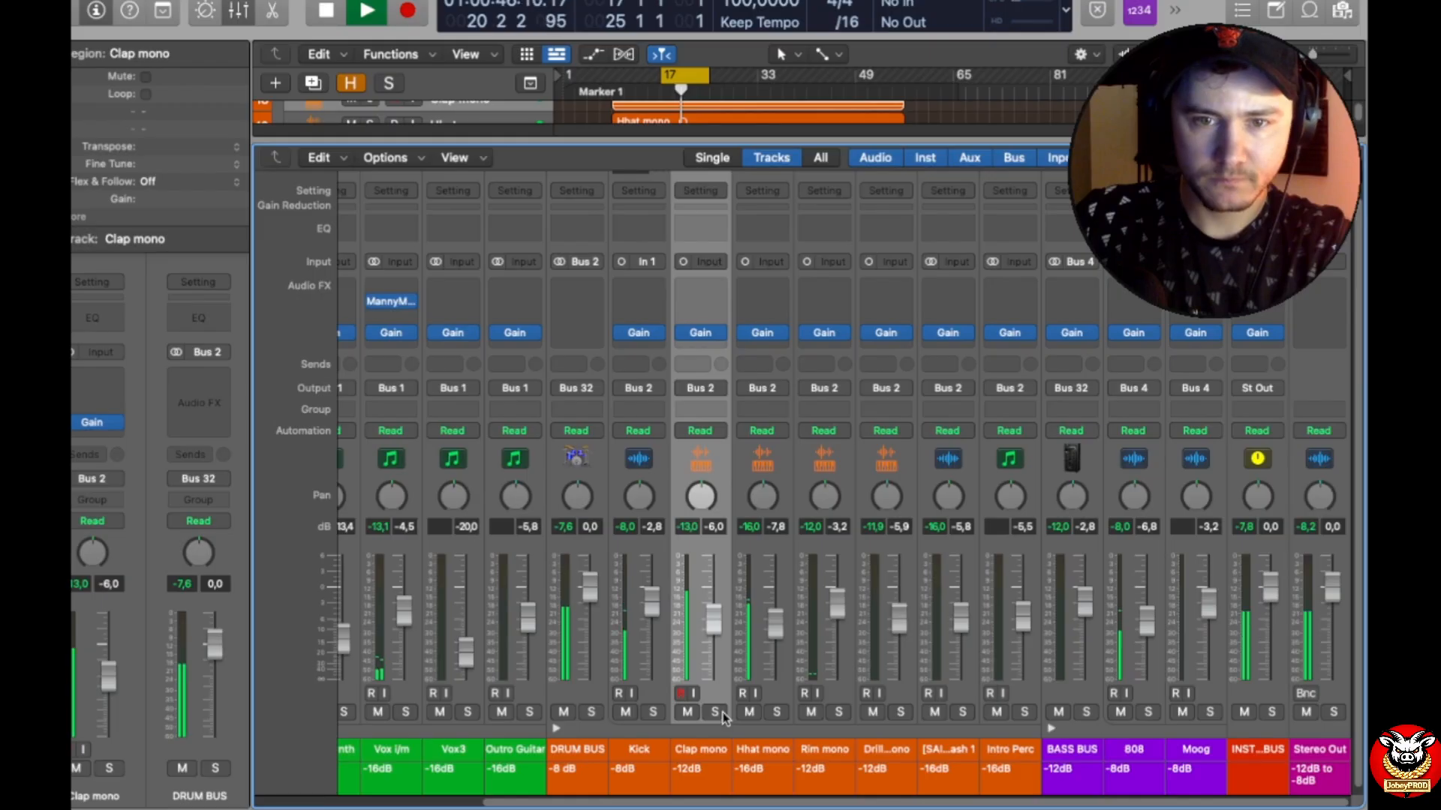
Step: Raise the Clap mono fader to -1.5 dB and the Hhat mono fader to -3.9 dB, soloing the hi-hat briefly
left_click_drag(714, 620, 713, 598)
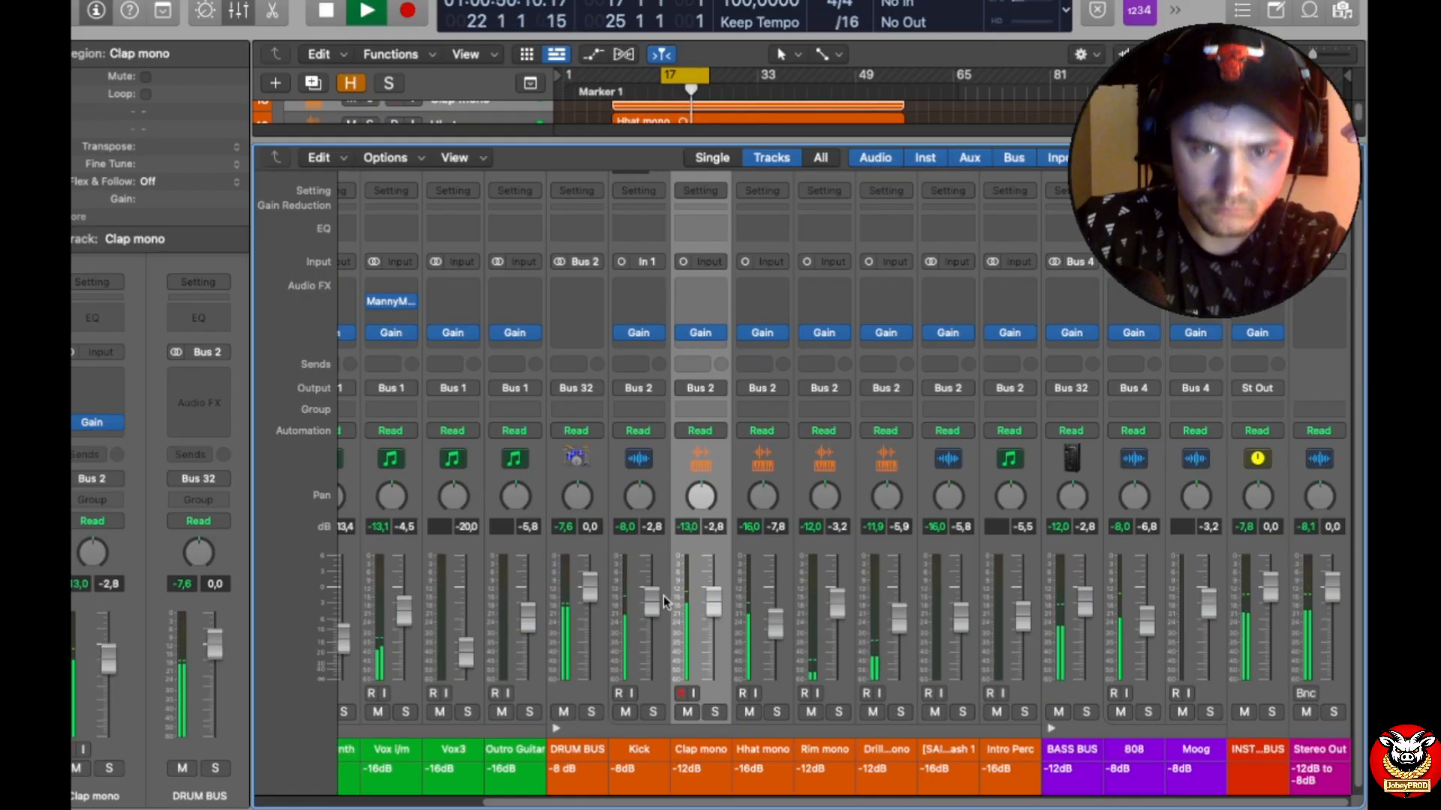
left_click_drag(714, 602, 713, 590)
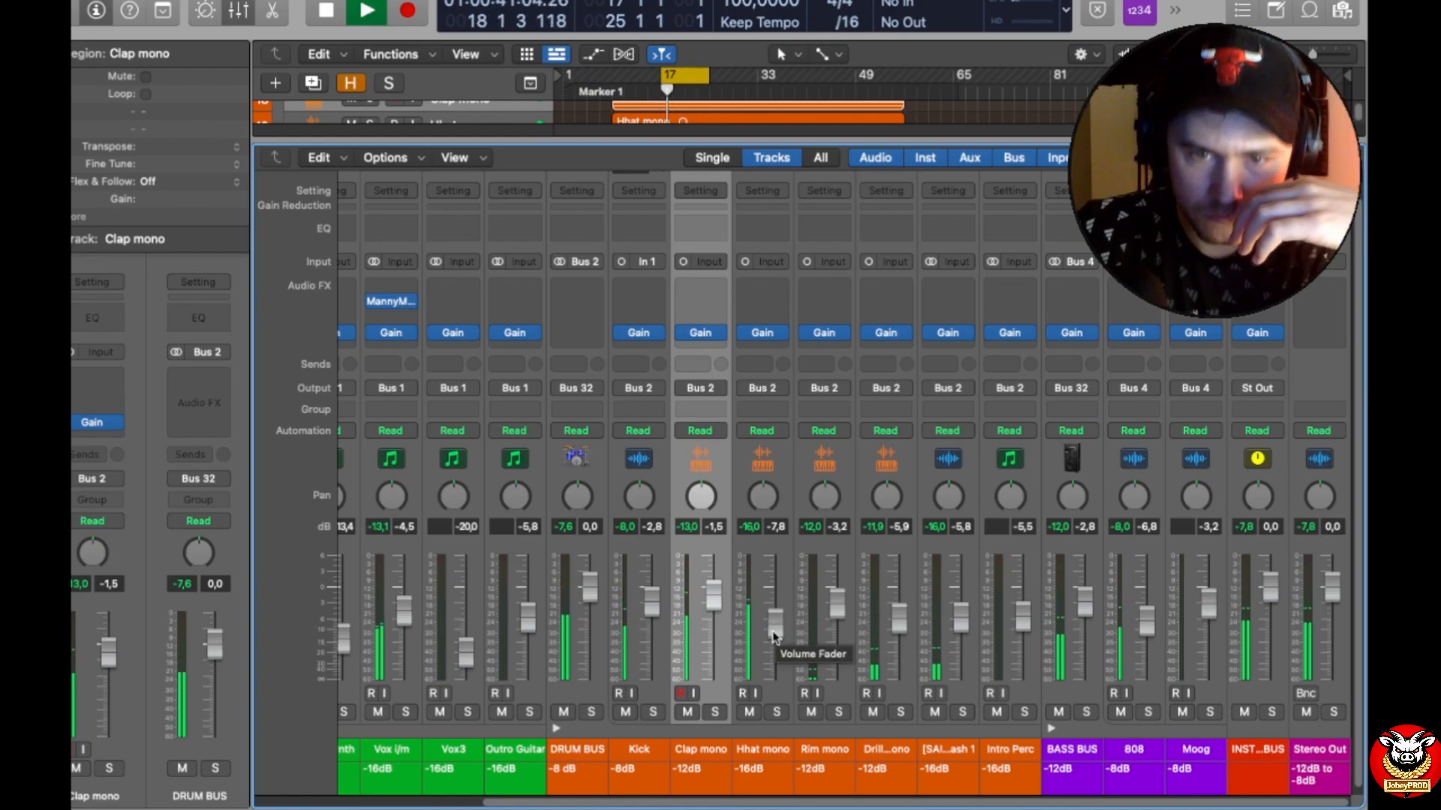
left_click(776, 712)
left_click(777, 712)
left_click_drag(775, 620, 775, 602)
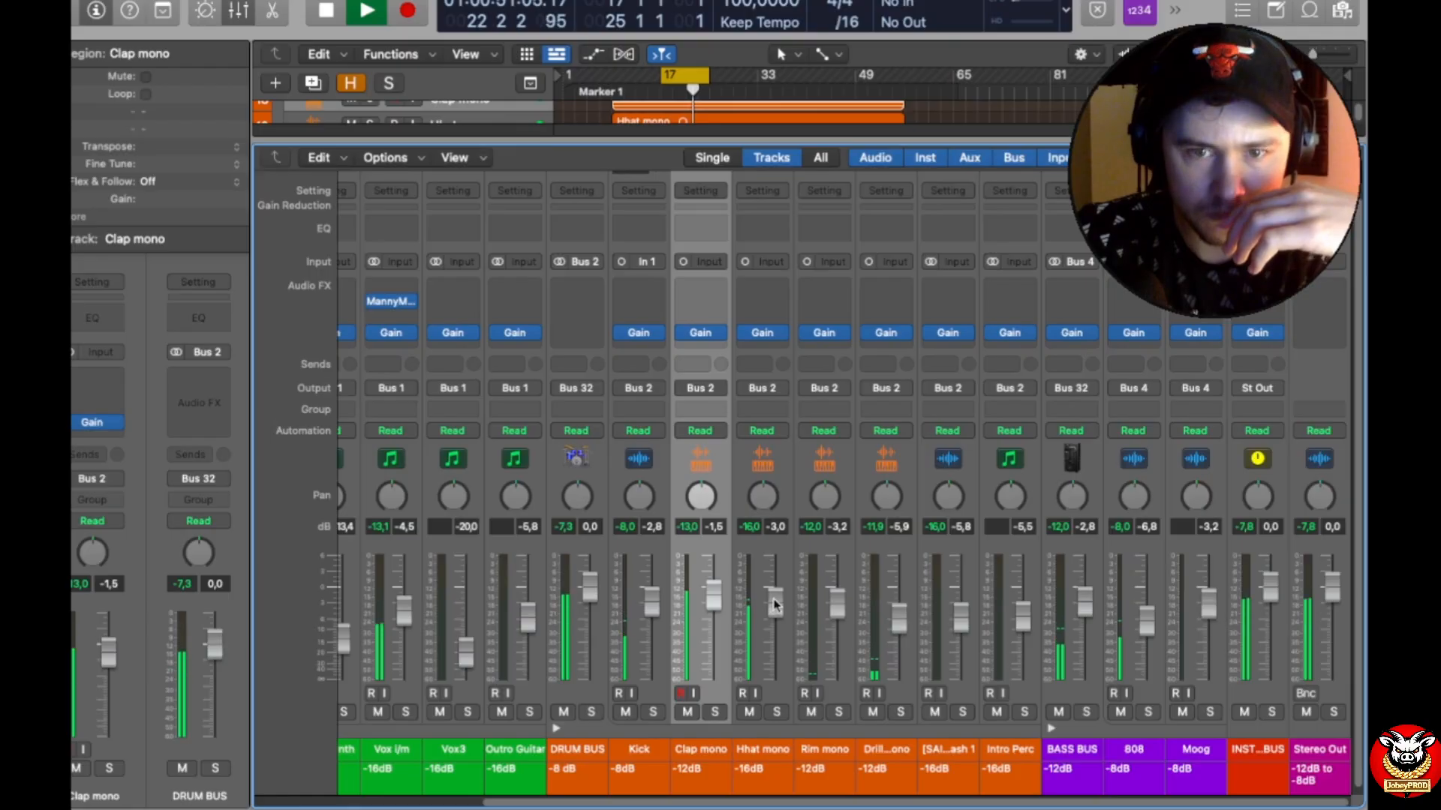
left_click_drag(775, 600, 775, 608)
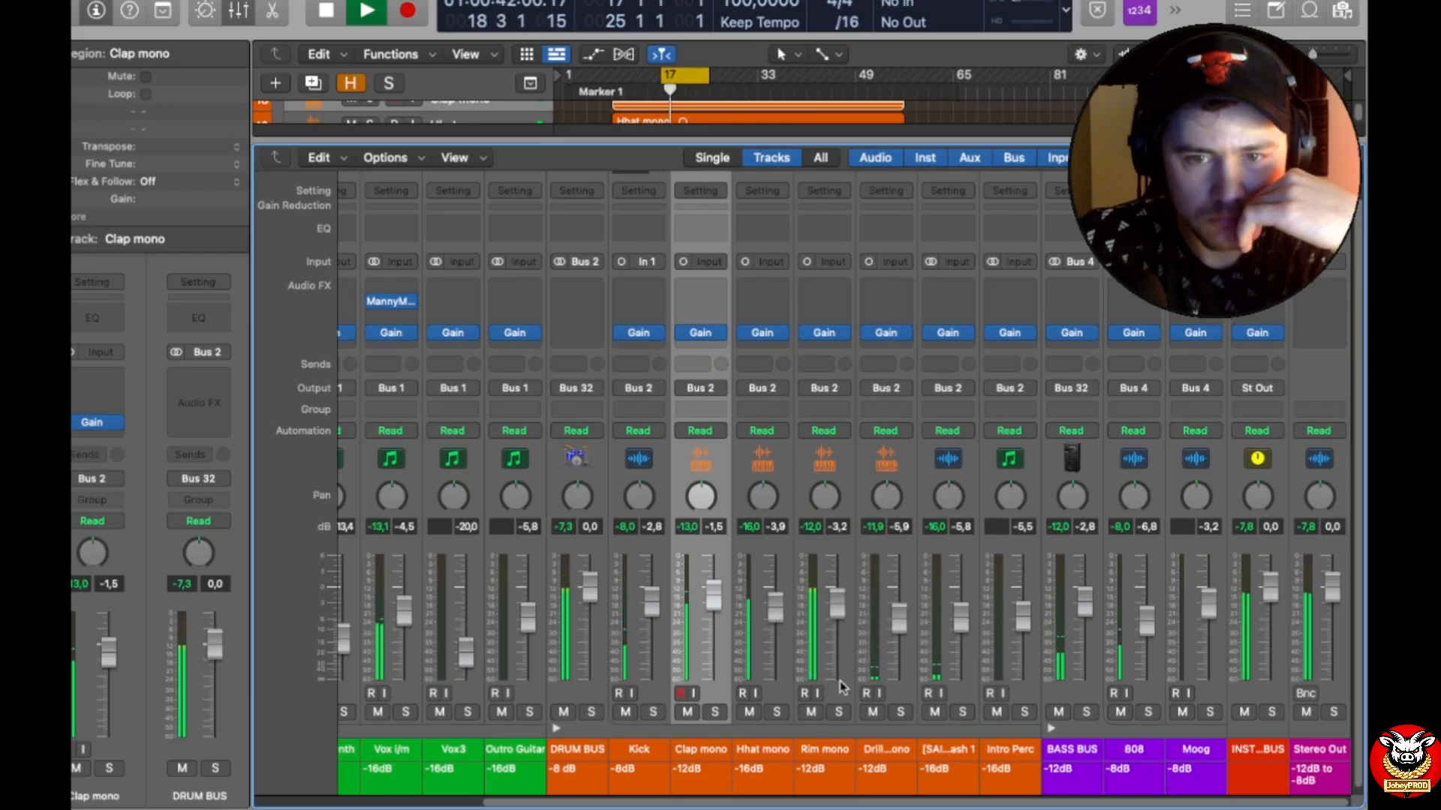
Step: Raise the Rim mono fader to -1.4 dB and the Drill Perc mono fader to -3.0 dB
left_click_drag(838, 604, 838, 598)
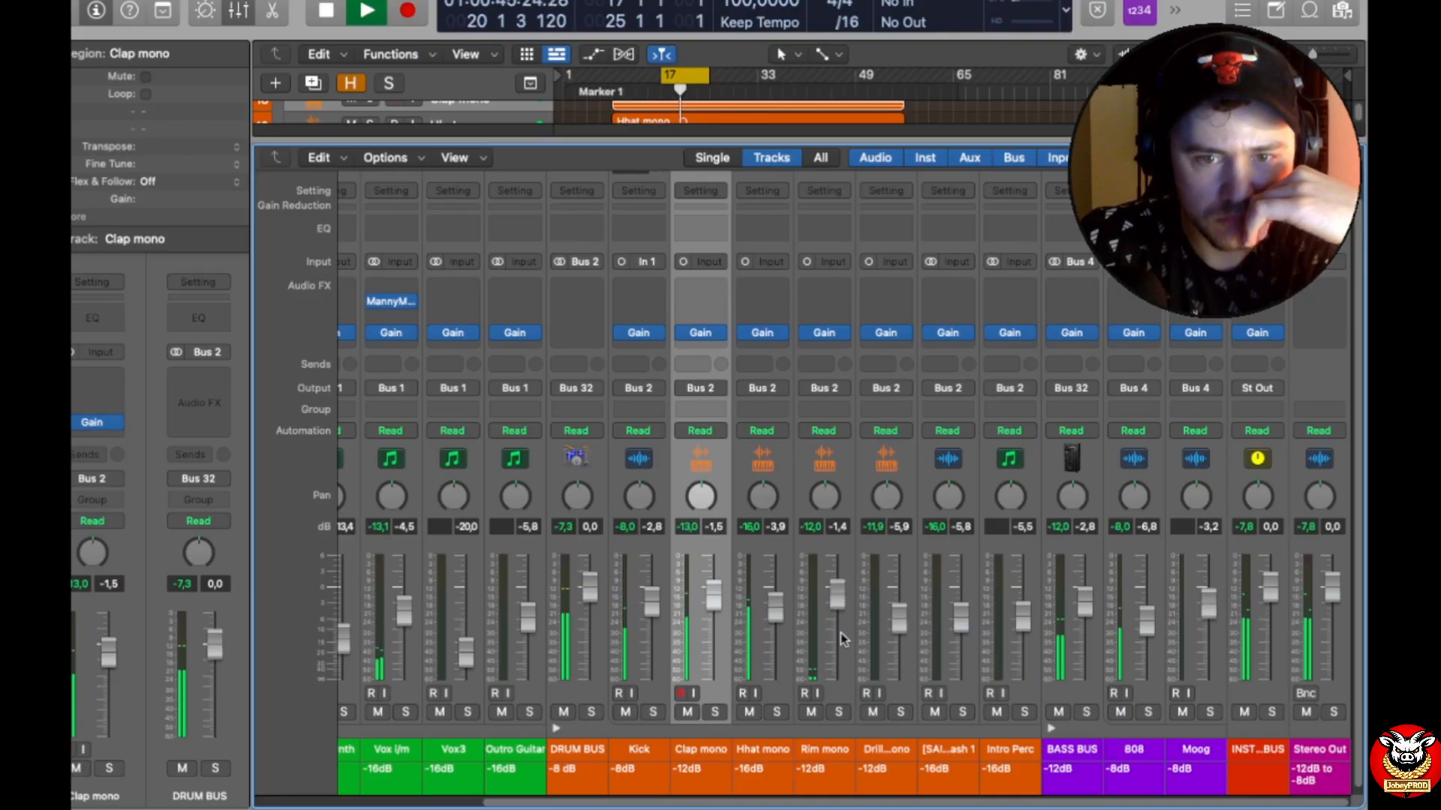
left_click_drag(897, 618, 899, 606)
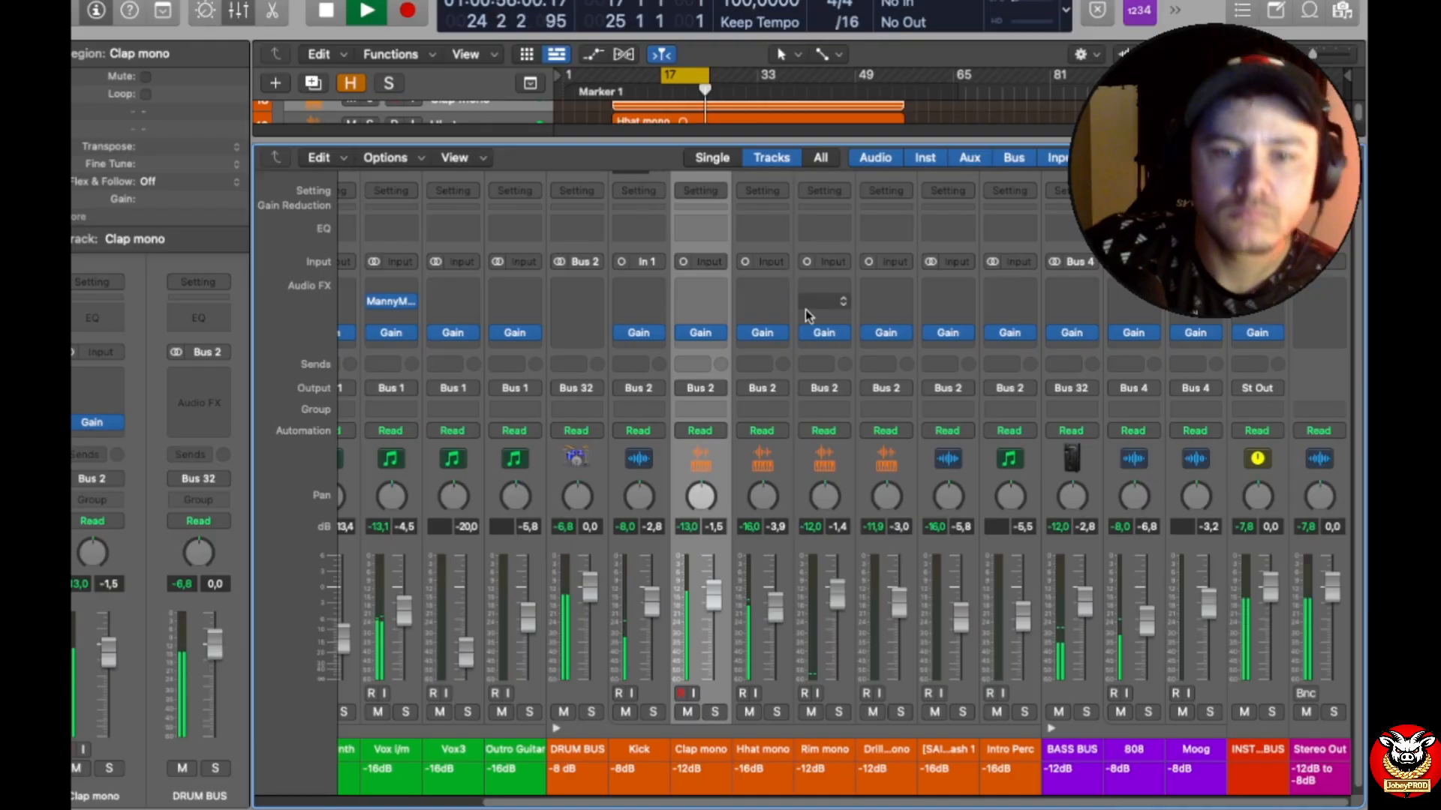
mouse_move(831, 333)
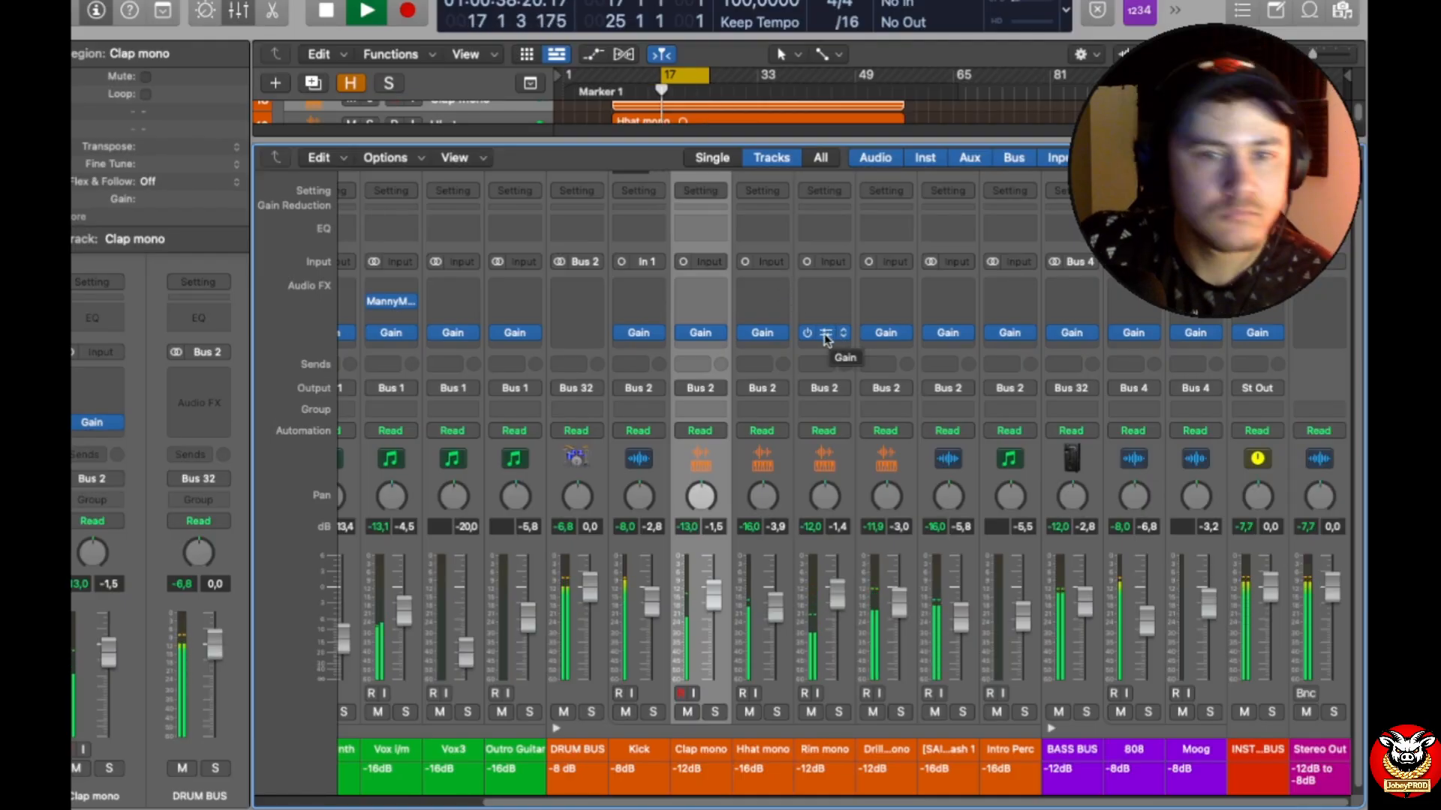
Step: Rebalance the music tracks by setting the Vox i/m fader to -1.5 dB, Pad to -22.0 dB and Pad...gRIT to -21.0 dB
scroll(844, 488, "left", 5)
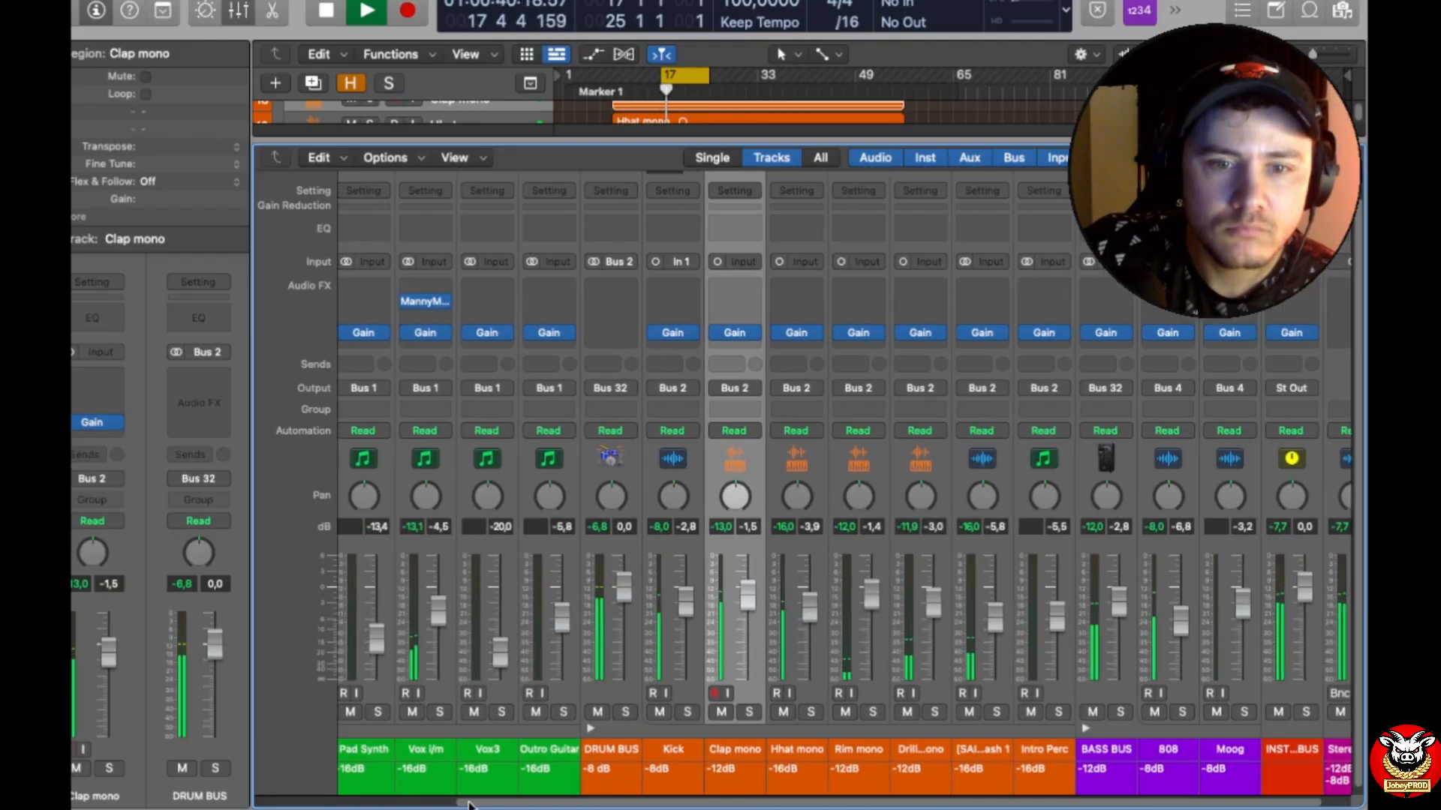
left_click_drag(660, 624, 659, 611)
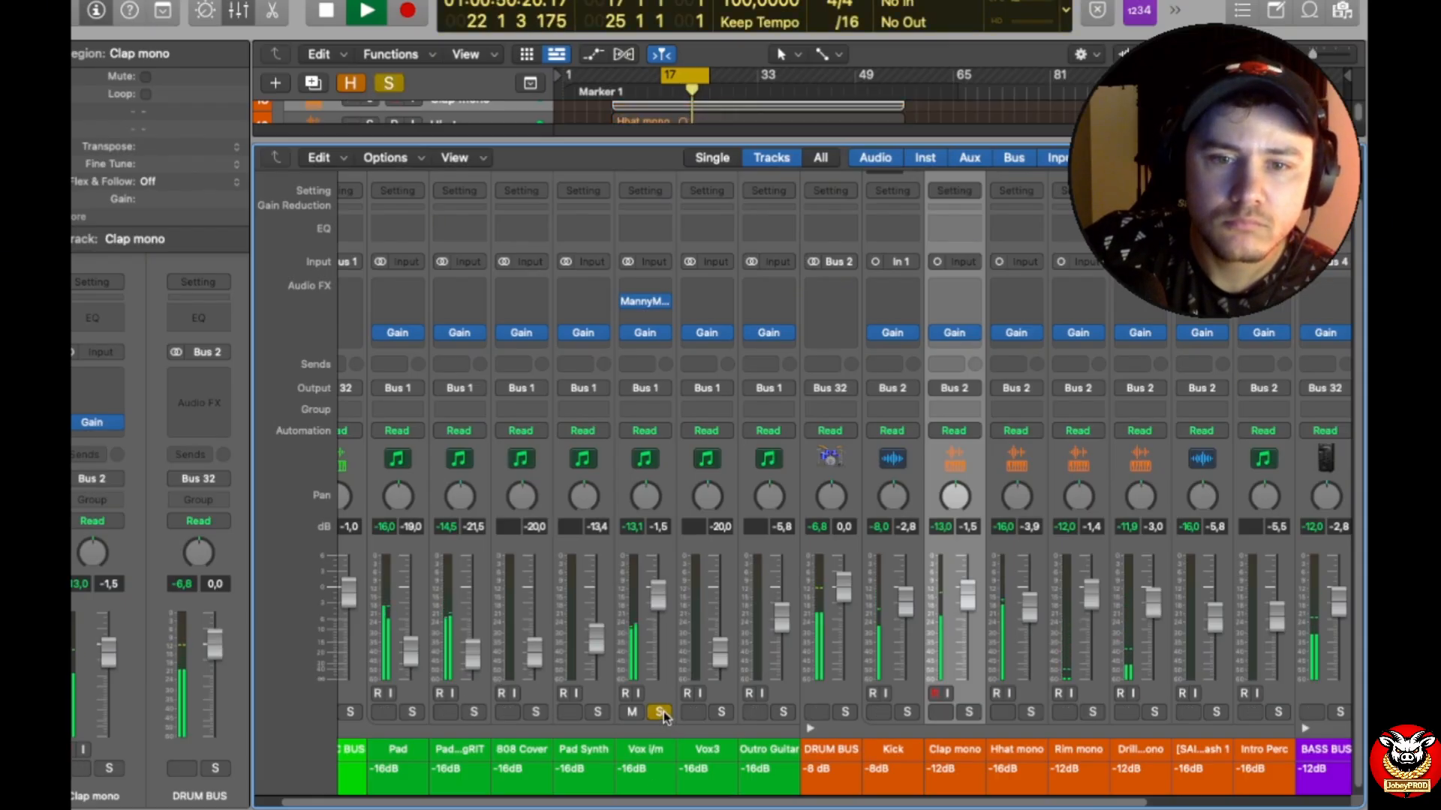
scroll(552, 705, "left", 1)
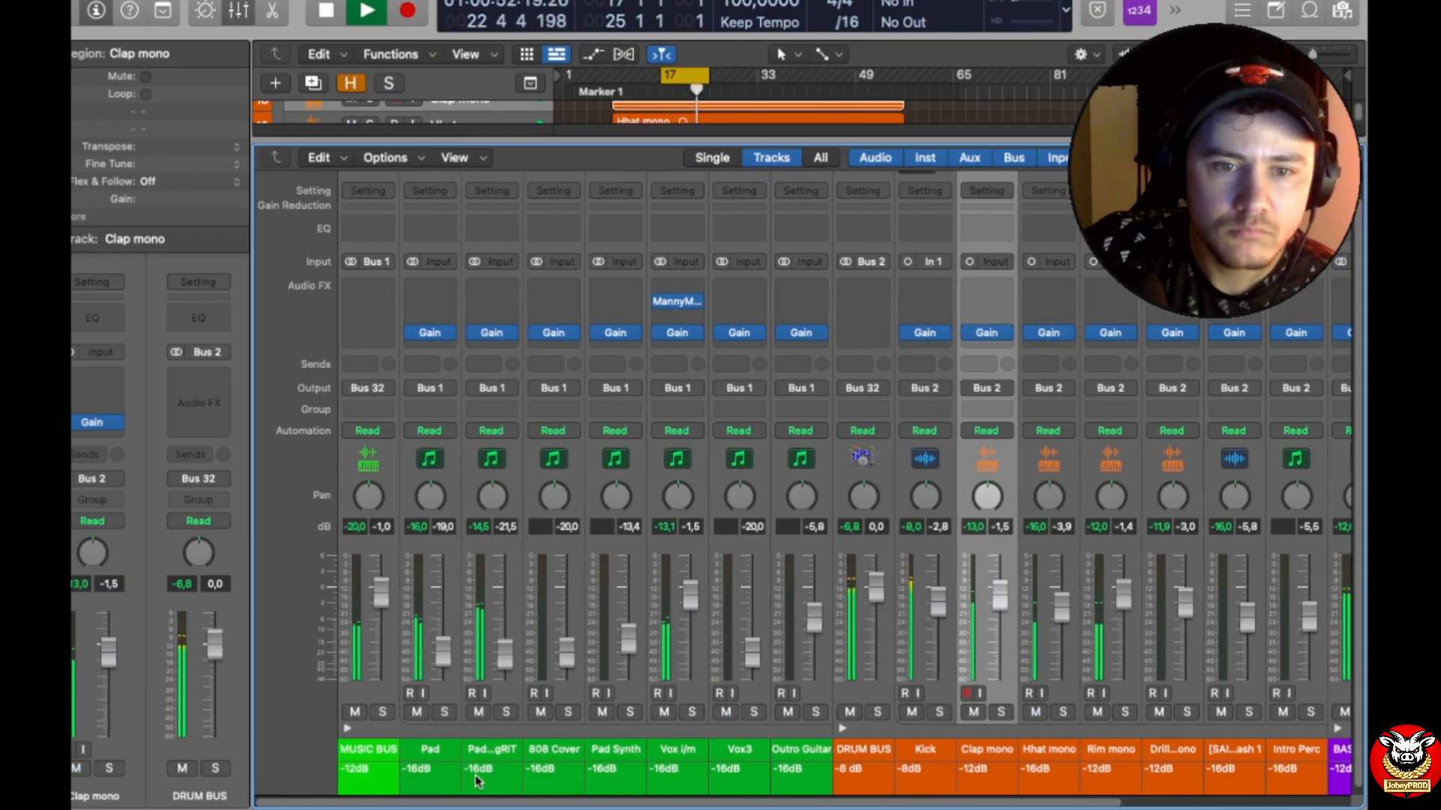
left_click(444, 712)
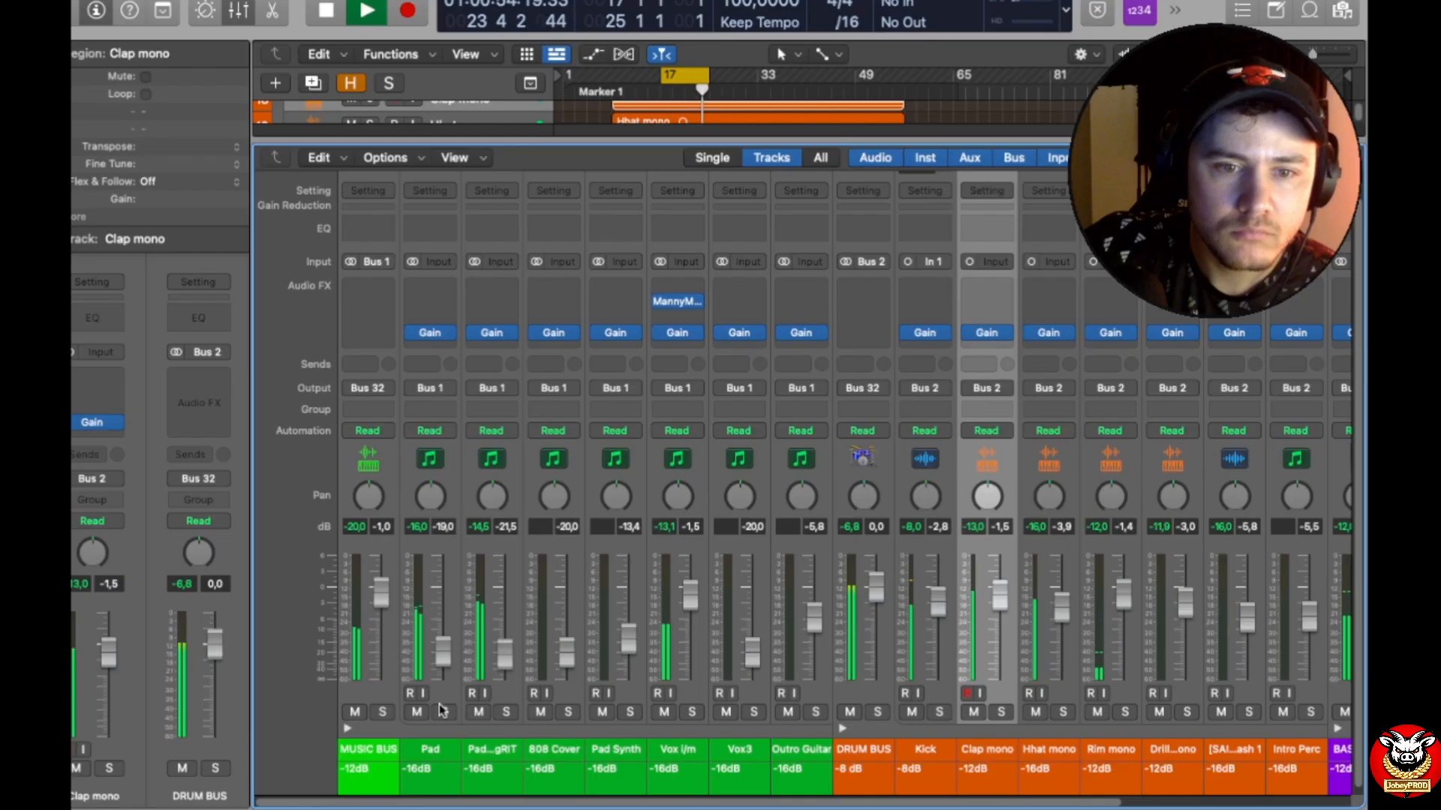
left_click(444, 712)
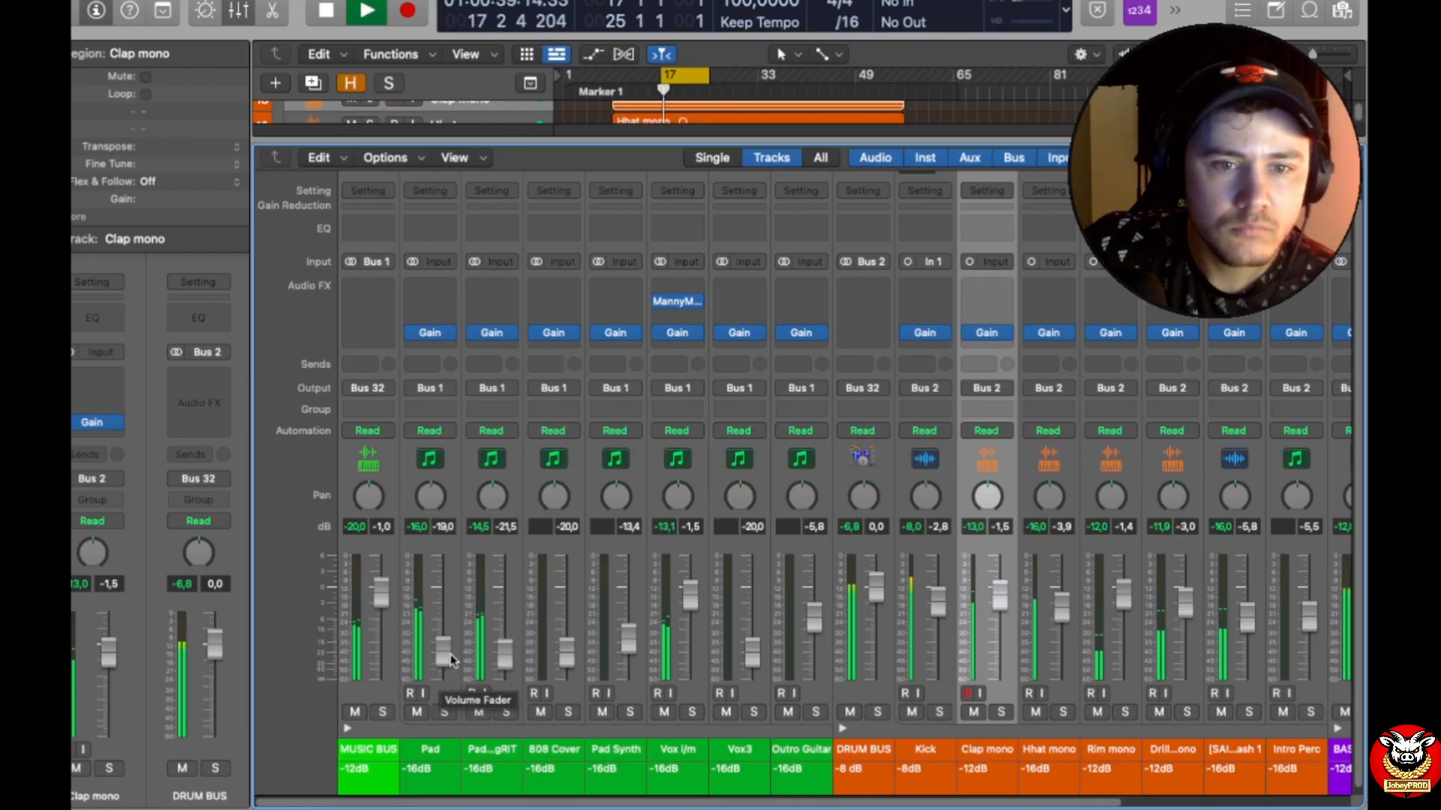
left_click_drag(508, 659, 443, 658)
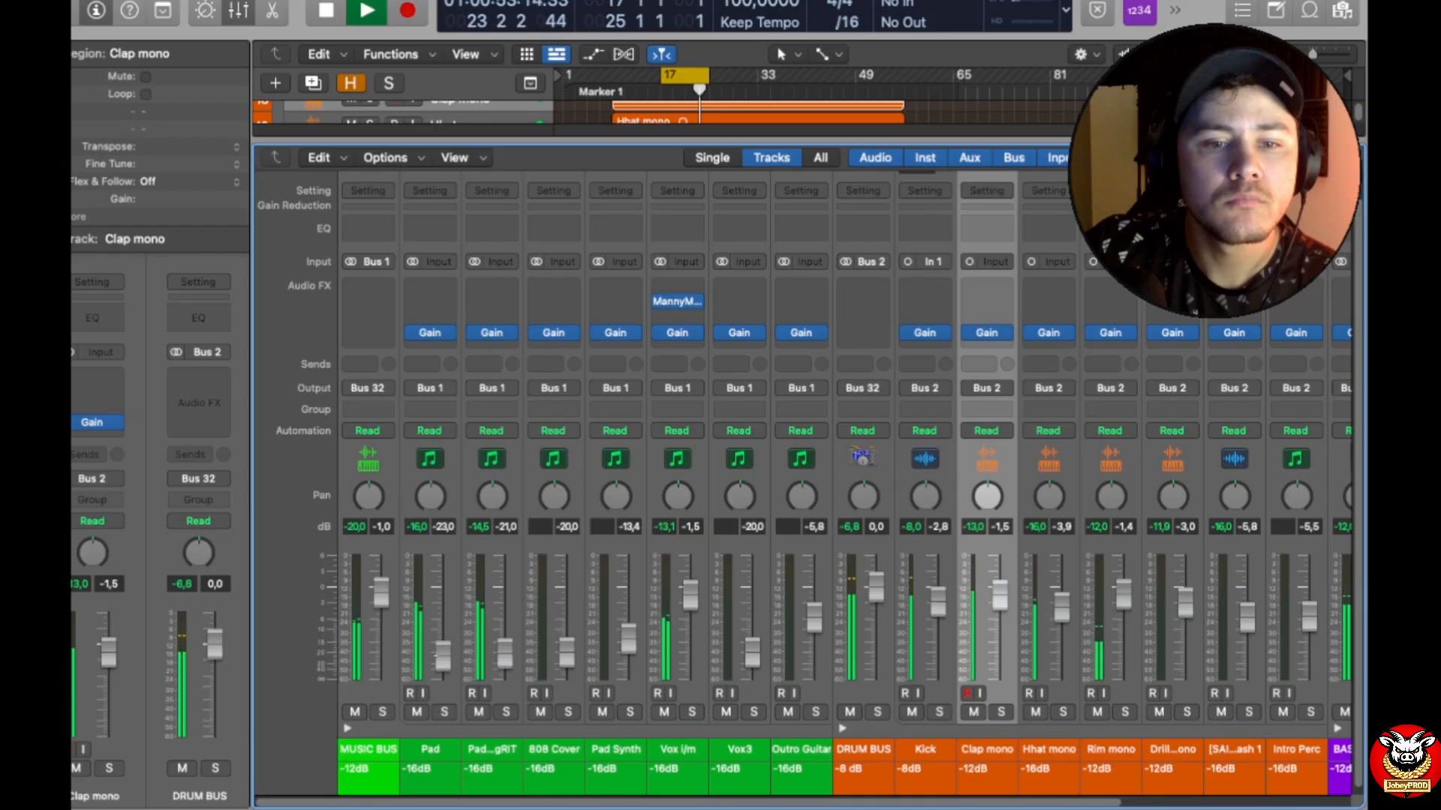
left_click_drag(442, 654, 443, 654)
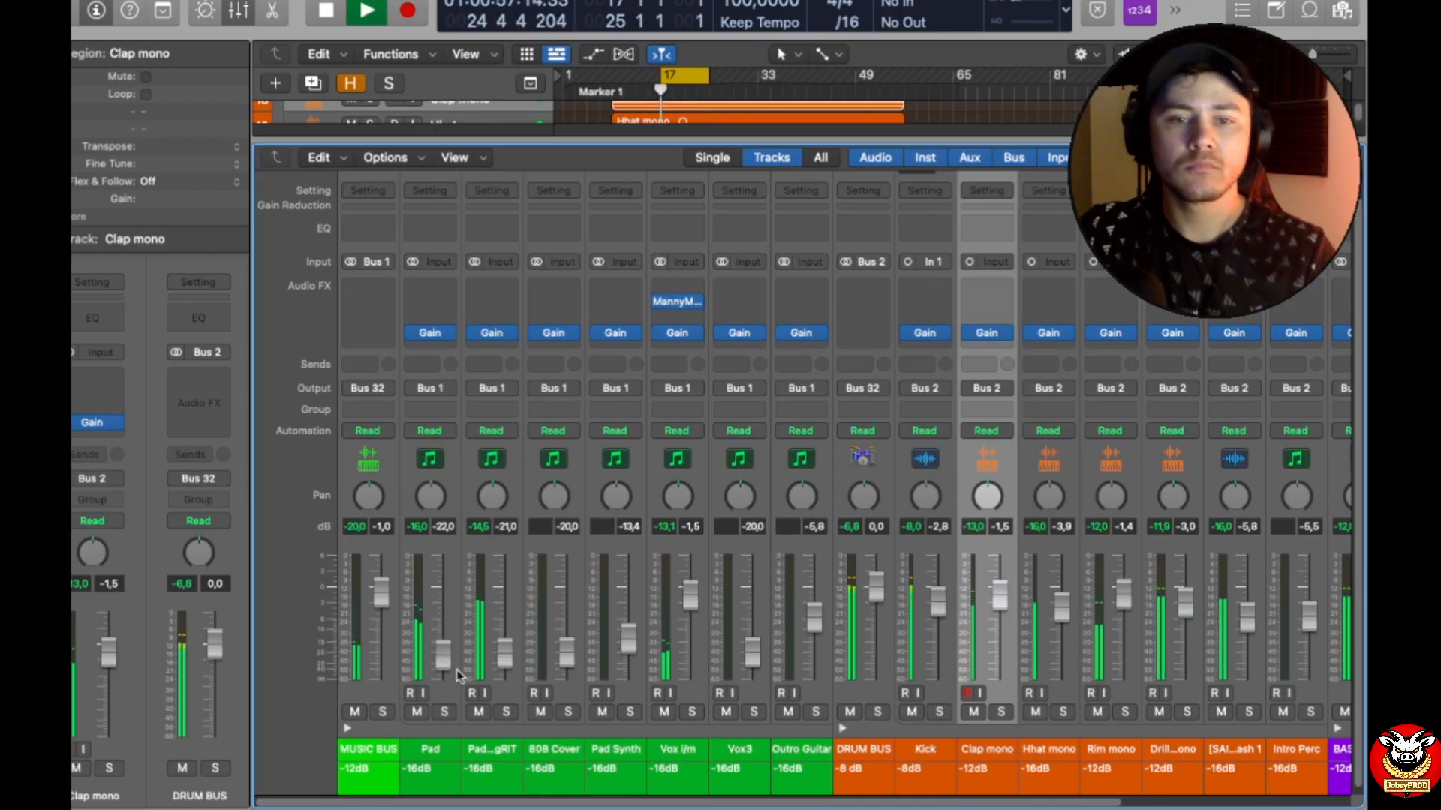
Step: Stop playback, enlarge the arrangement area and set the cycle range from bar 1 to bar 66
key("space")
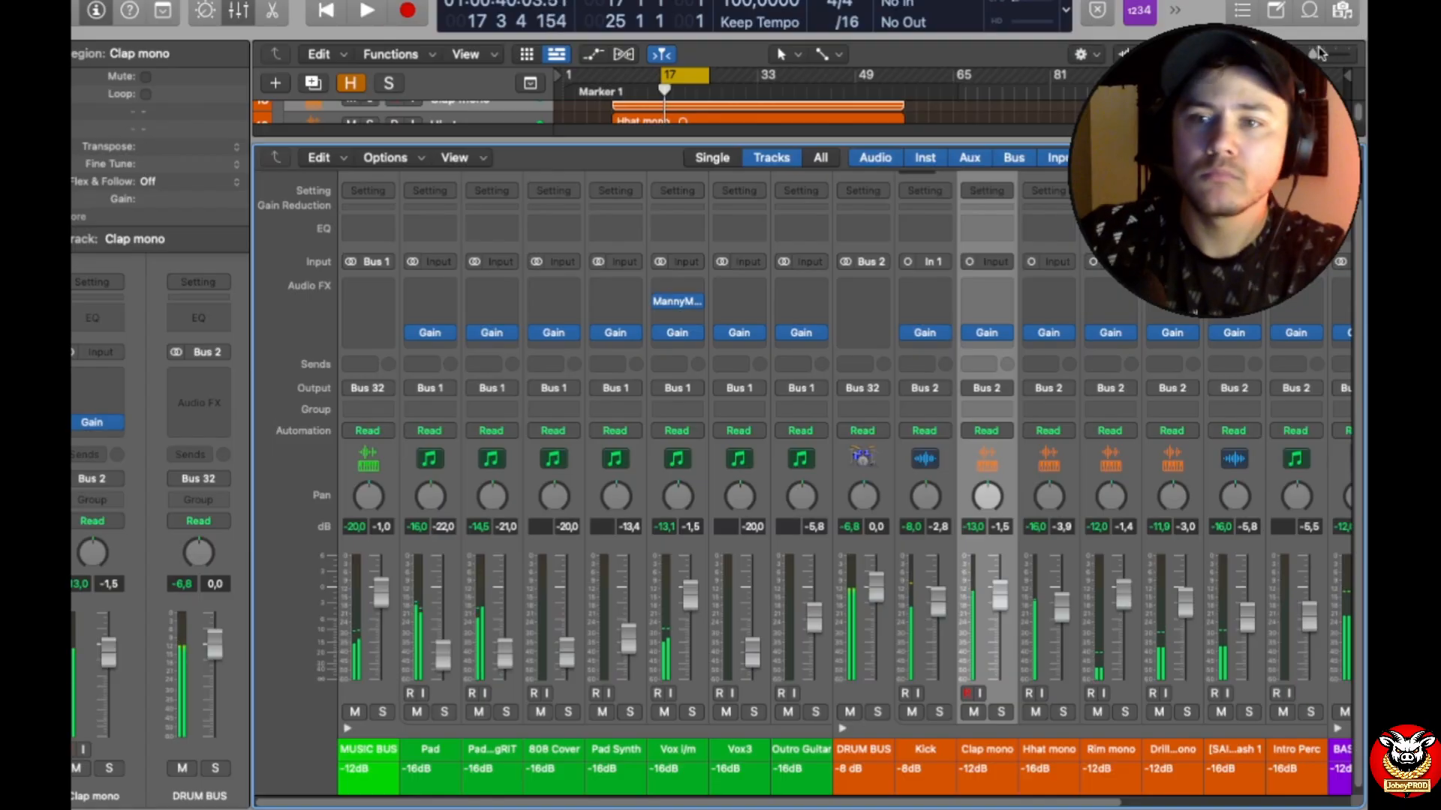
left_click_drag(758, 140, 757, 353)
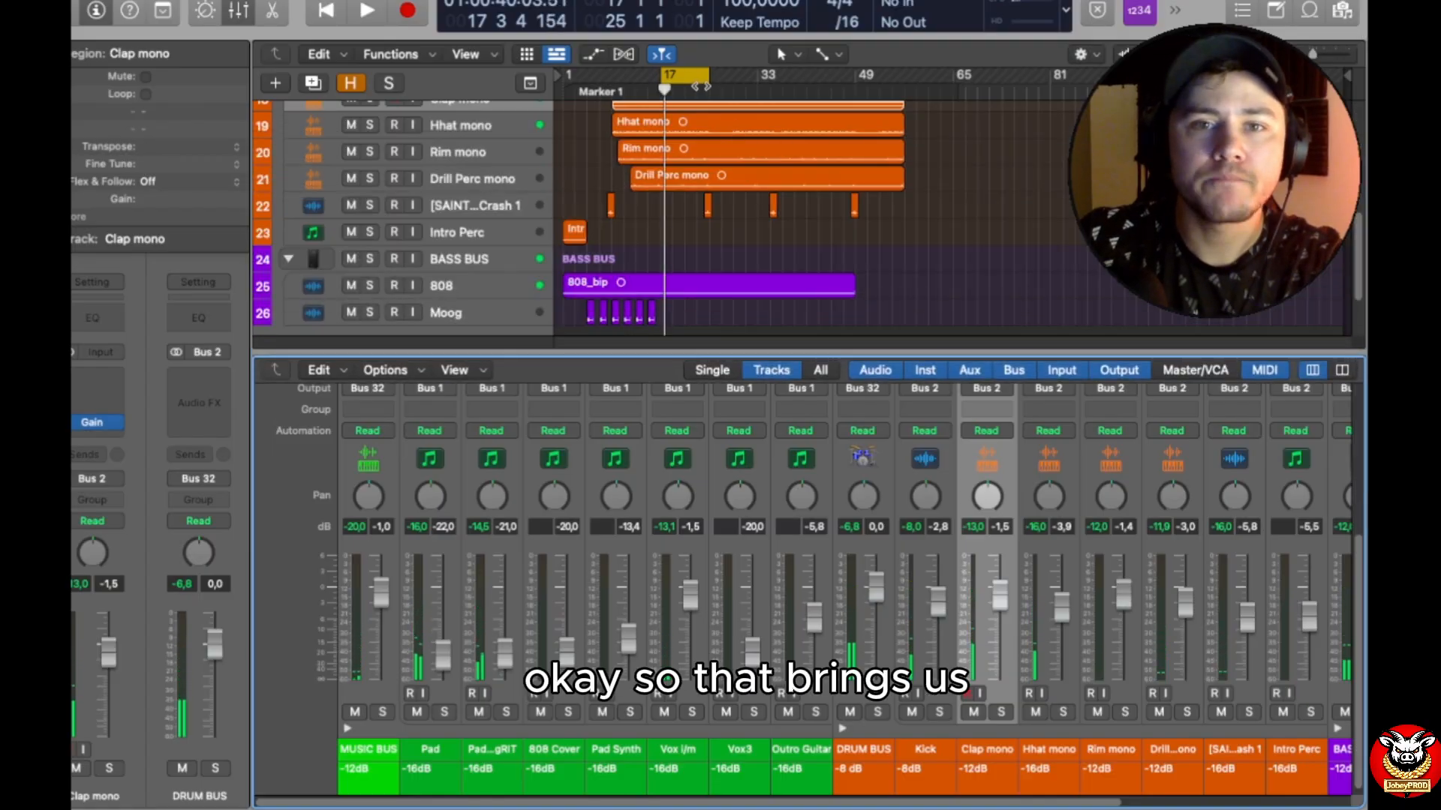
left_click_drag(665, 78, 960, 146)
scroll(925, 131, "up", 5)
left_click_drag(979, 351, 945, 291)
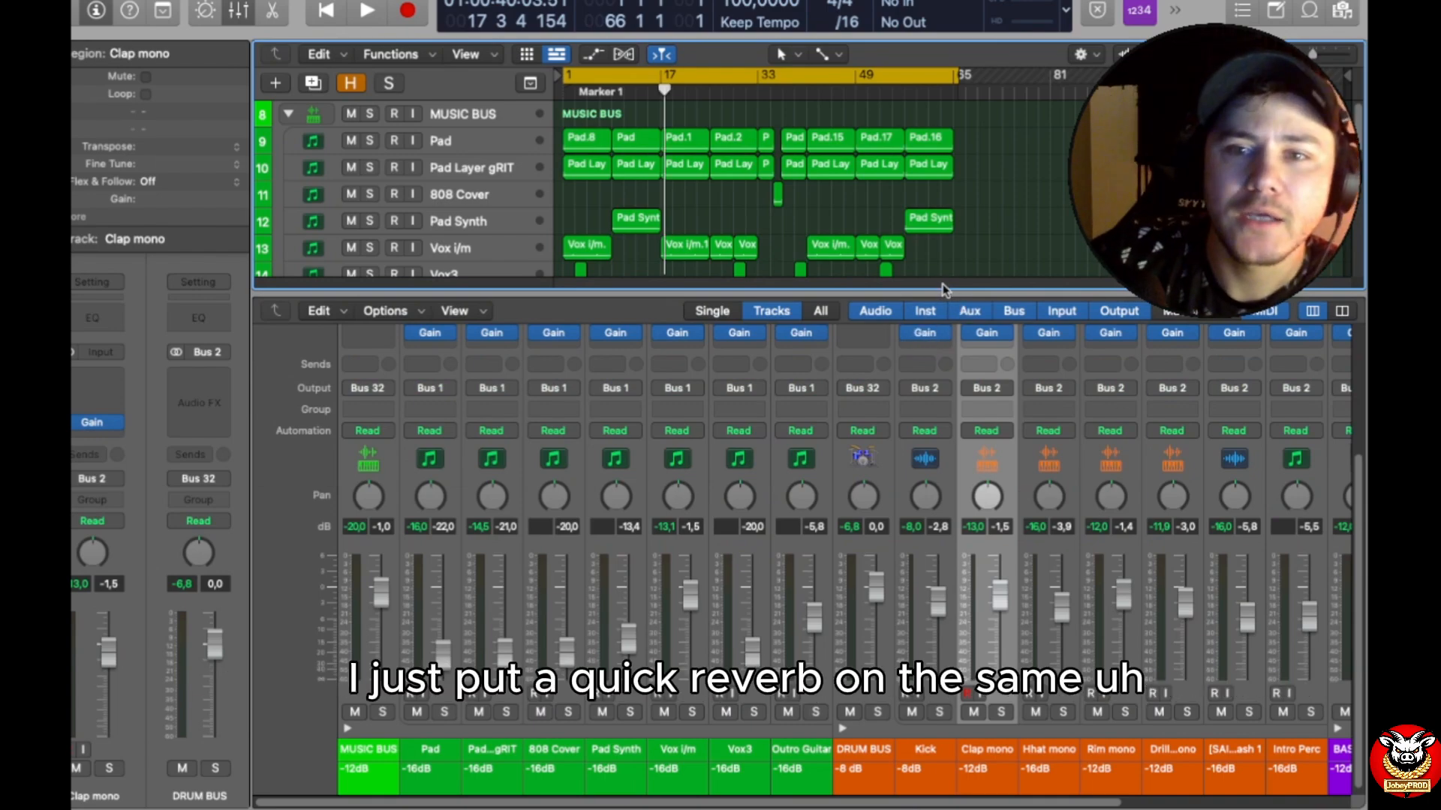
Step: Enlarge the mixer and play the song from the beginning to check the INSTRUMENT BUS and Stereo Out levels
left_click_drag(941, 293, 939, 119)
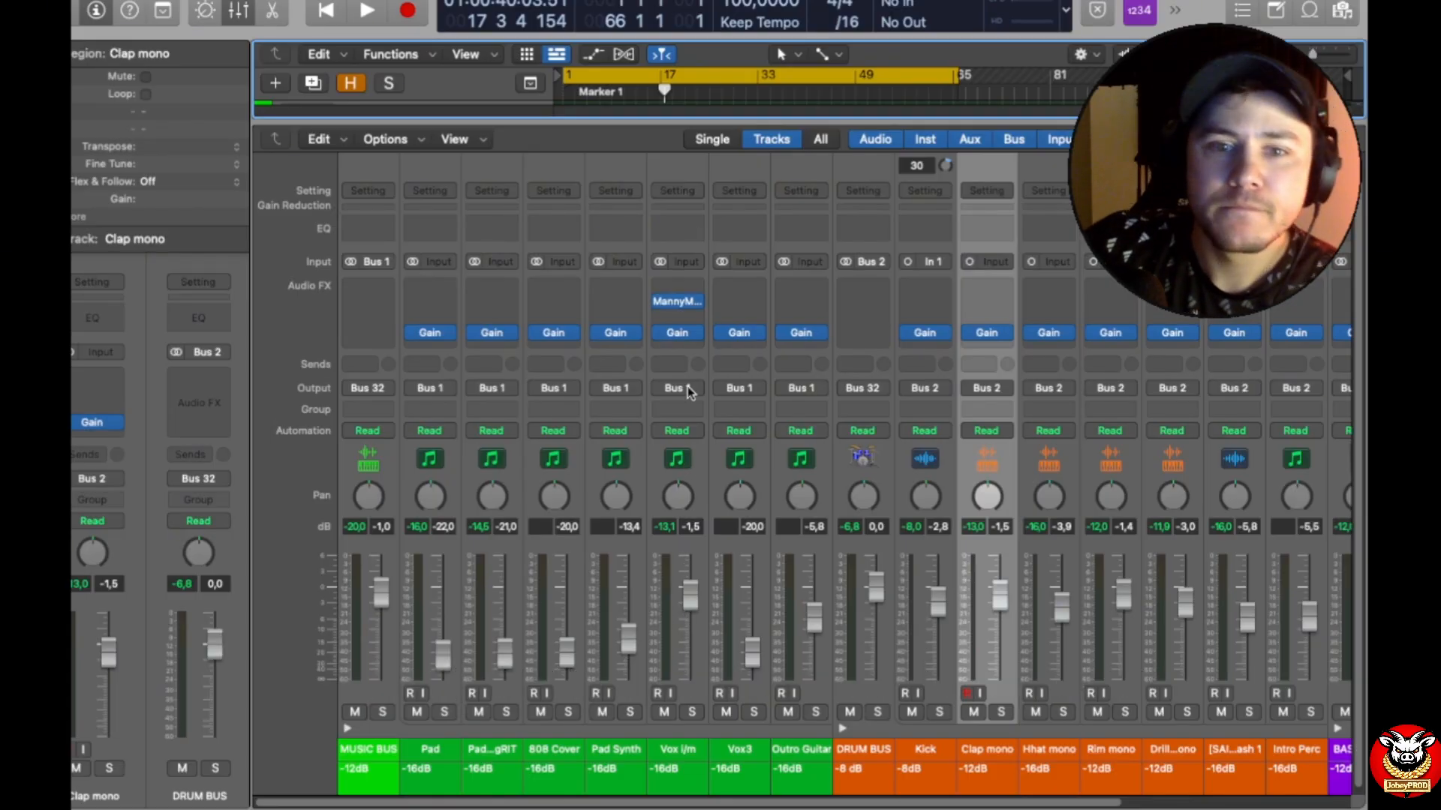
scroll(690, 392, "up", 1)
scroll(682, 367, "down", 1)
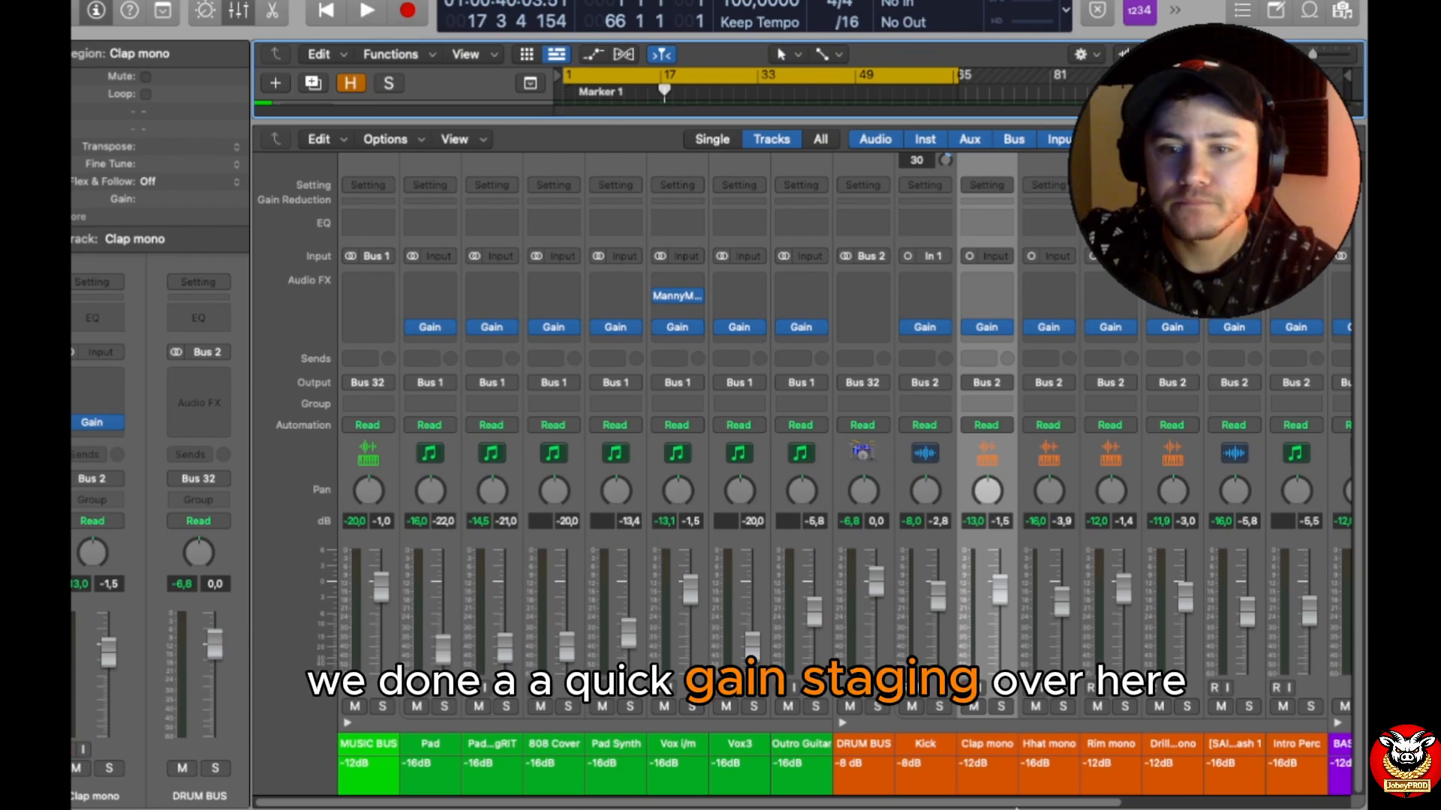
left_click_drag(1024, 804, 1261, 805)
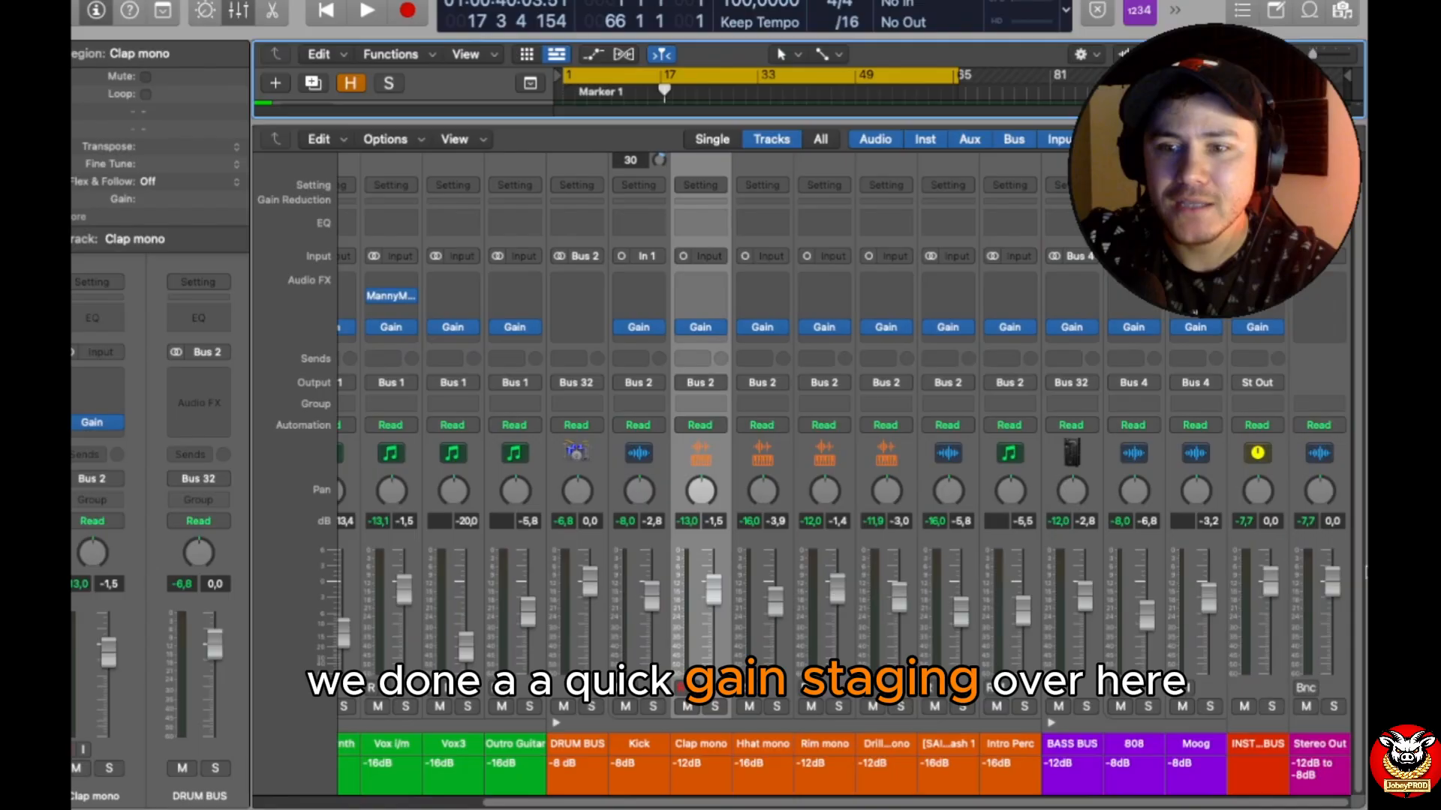
key("Return")
key("space")
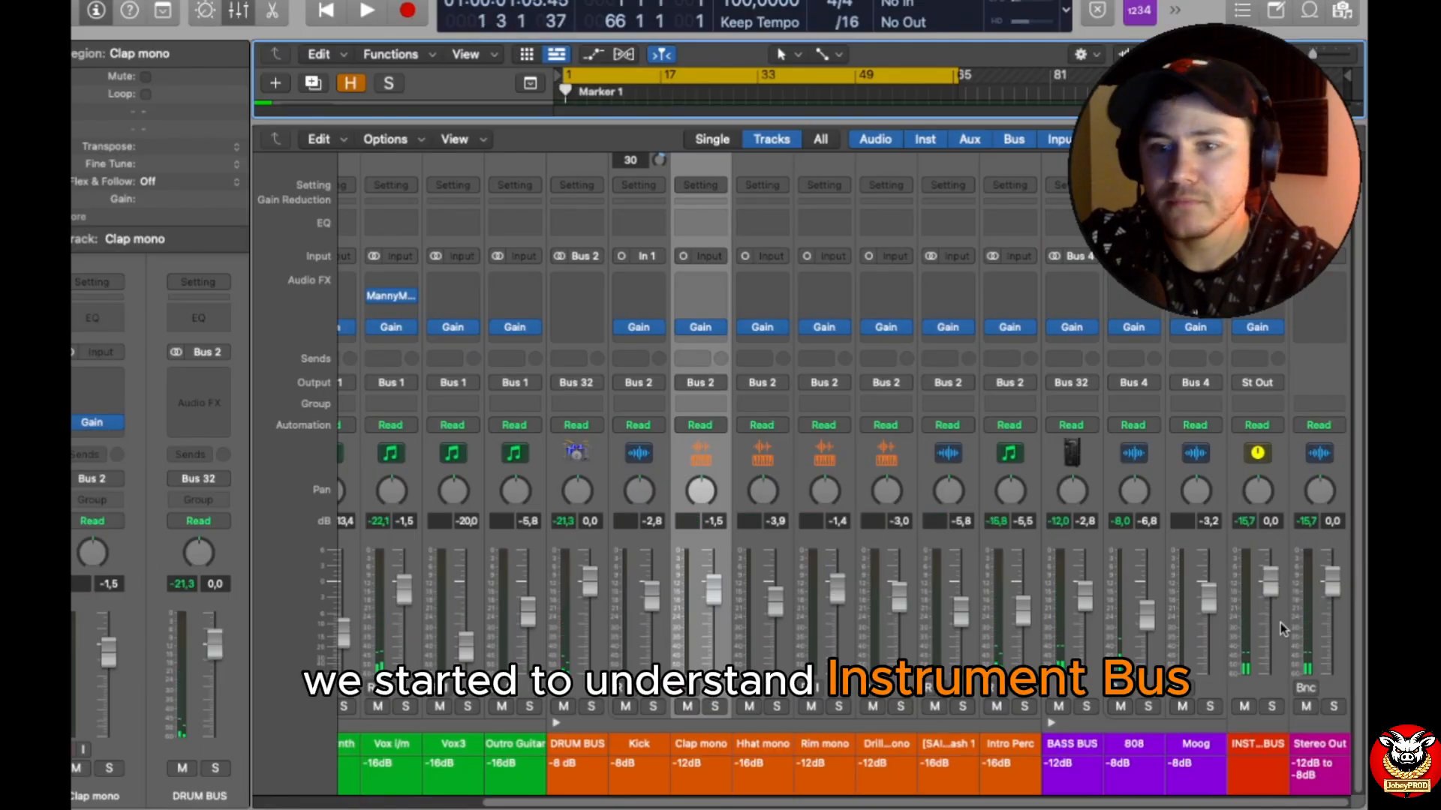
key("space")
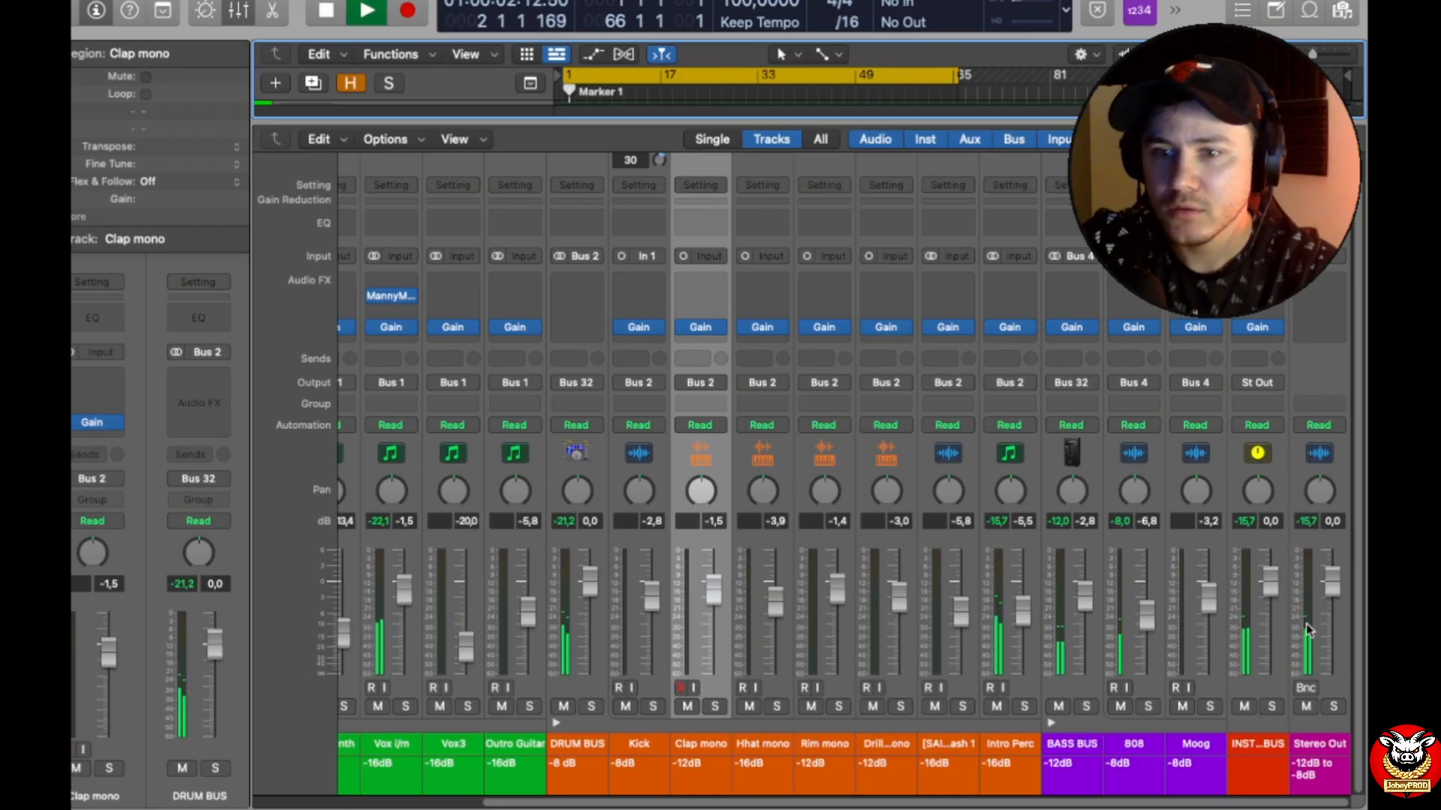
Step: Raise the Intro Perc fader to -2.9 dB and restart playback from the beginning
left_click_drag(1015, 122, 951, 502)
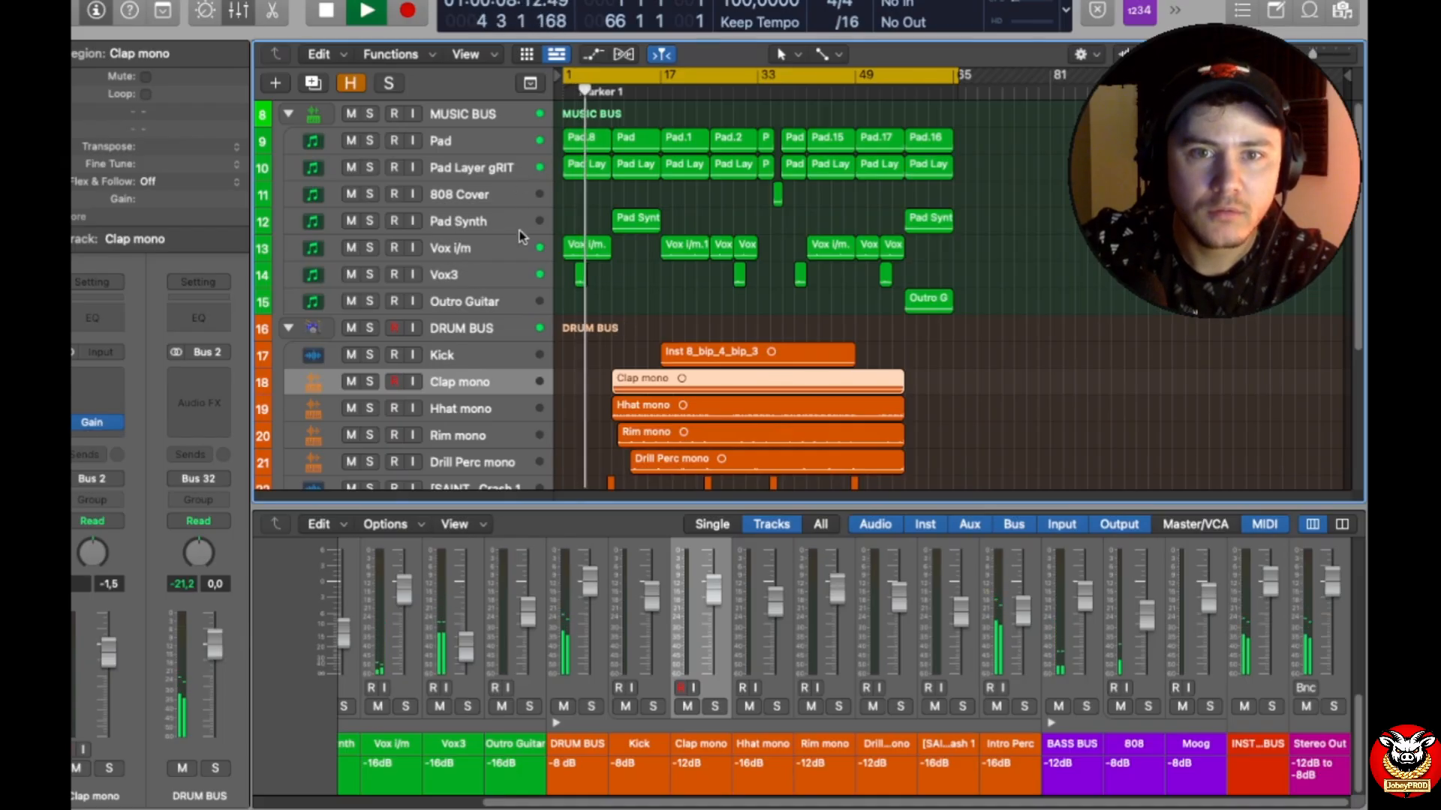
scroll(501, 353, "down", 3)
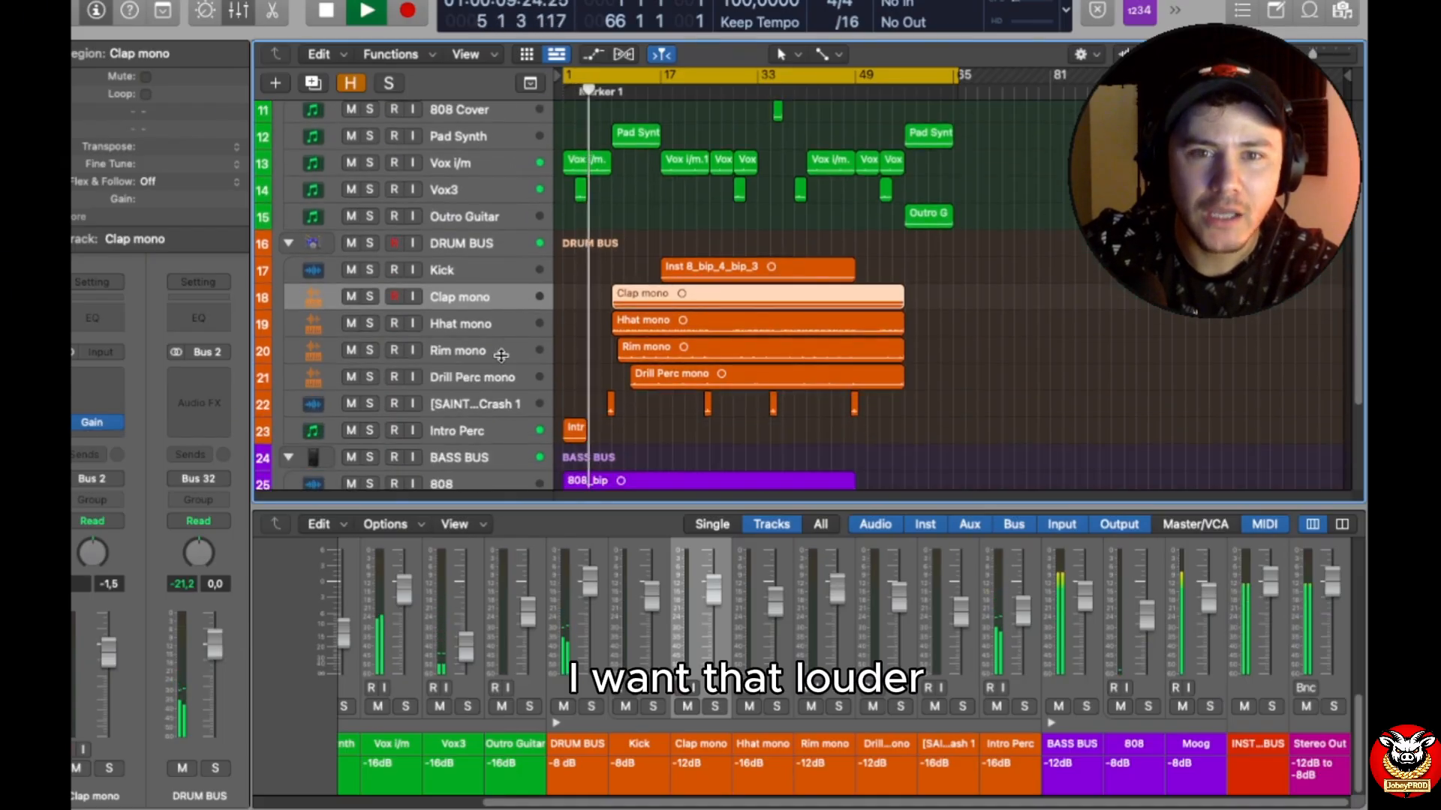
left_click(482, 432)
left_click_drag(1018, 612, 1018, 603)
key("Return")
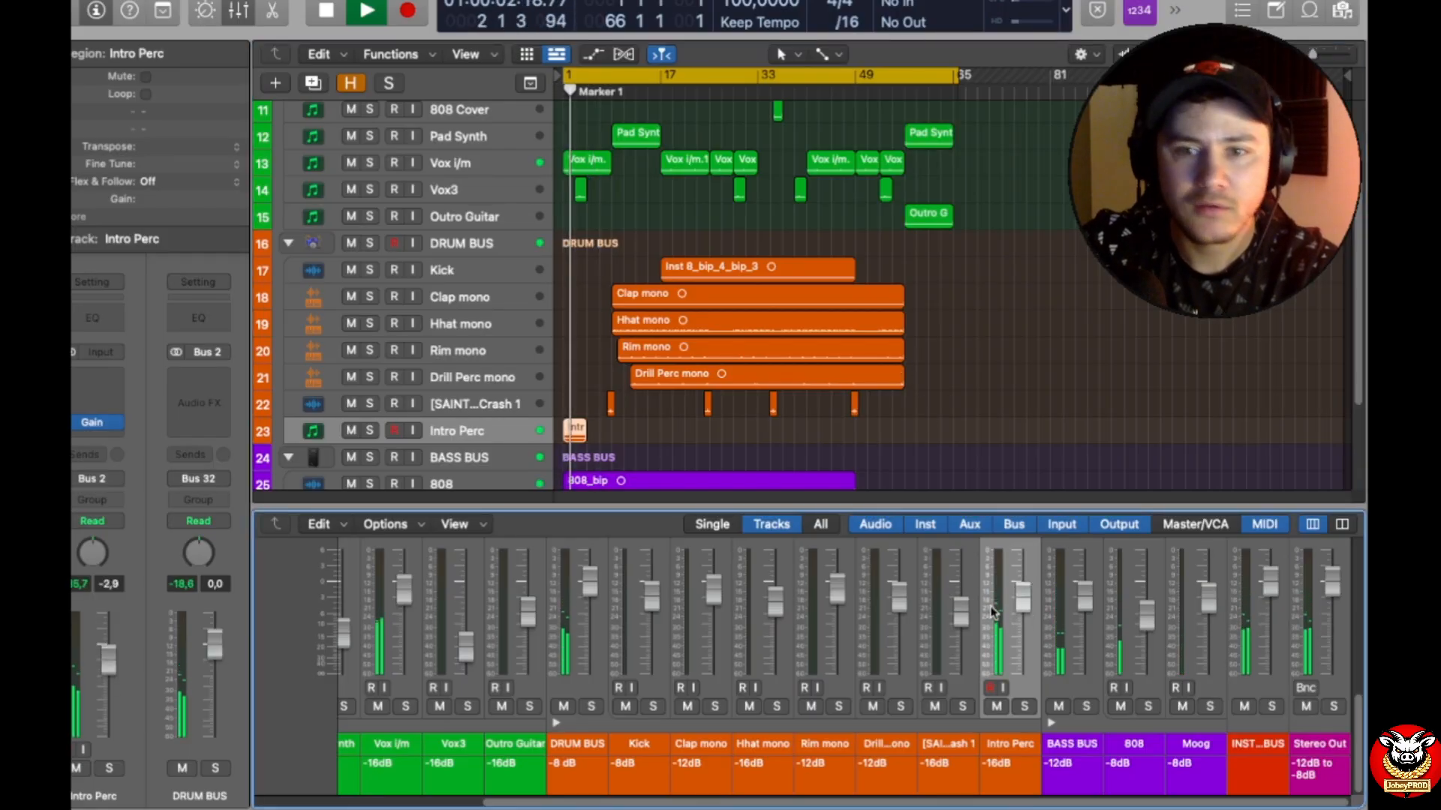
Step: Lower the Intro Perc fader to -3.6 dB and raise the Vox3 fader to -6.2 dB during playback
left_click_drag(1024, 600, 1025, 607)
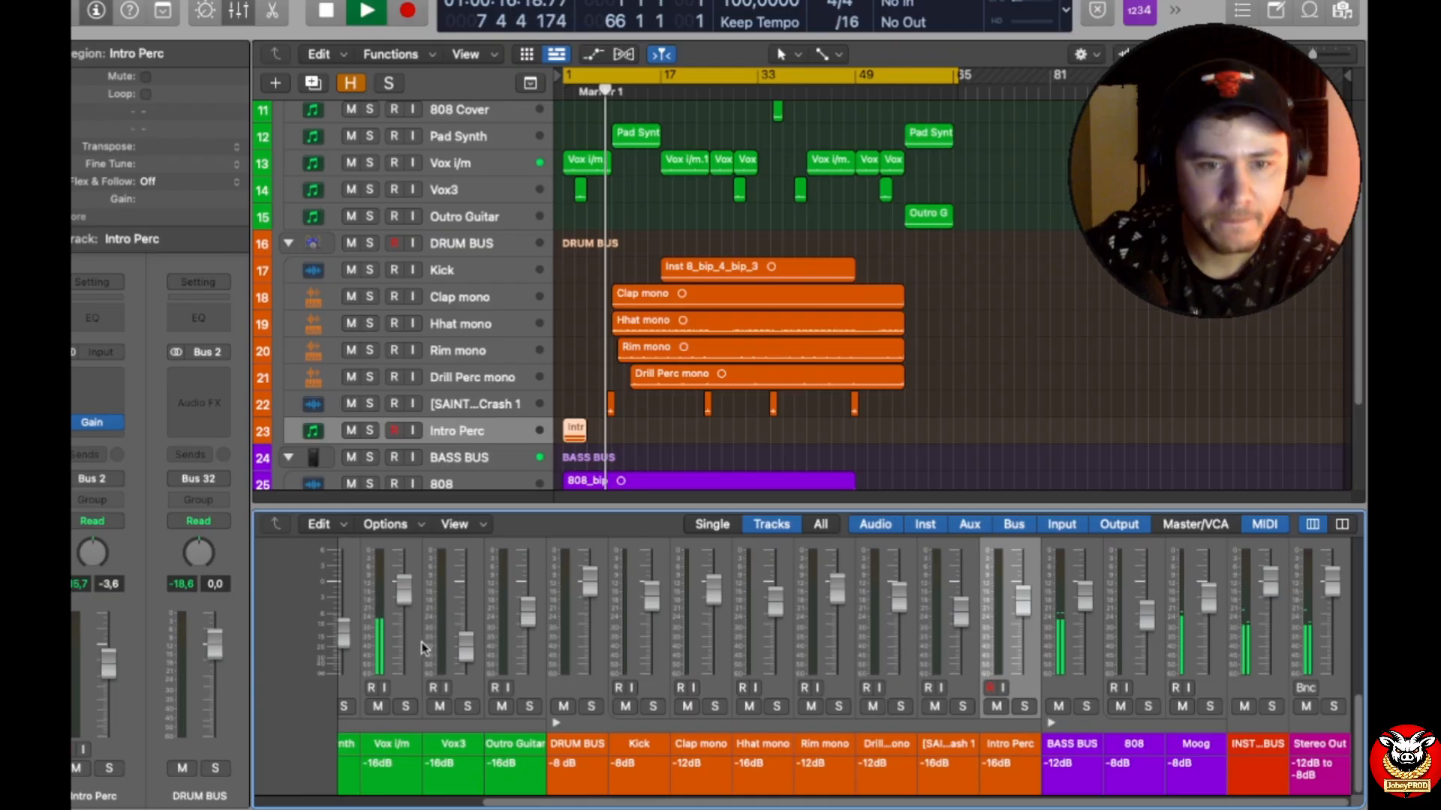
left_click_drag(523, 805, 373, 786)
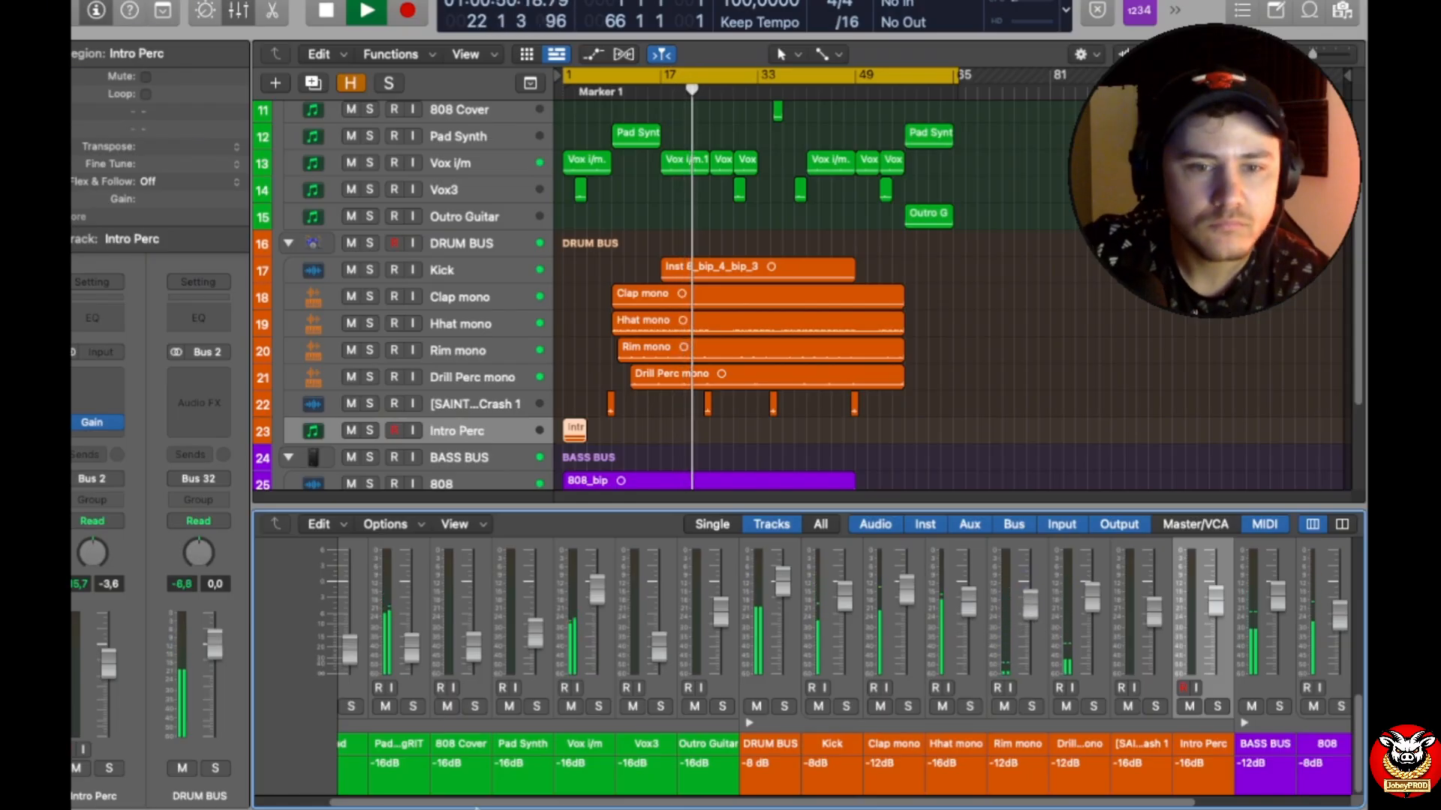
scroll(479, 801, "left", 3)
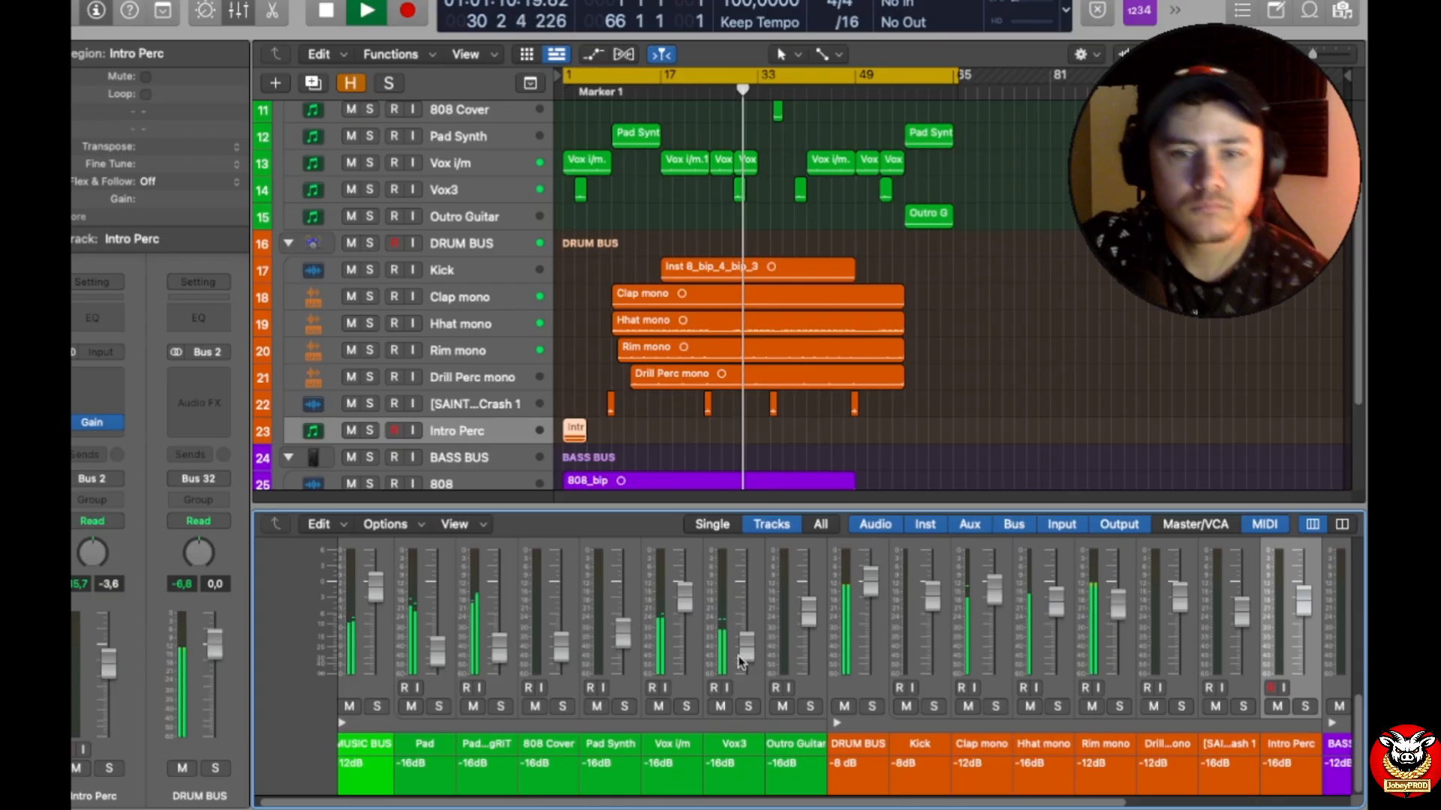
left_click_drag(743, 652, 743, 640)
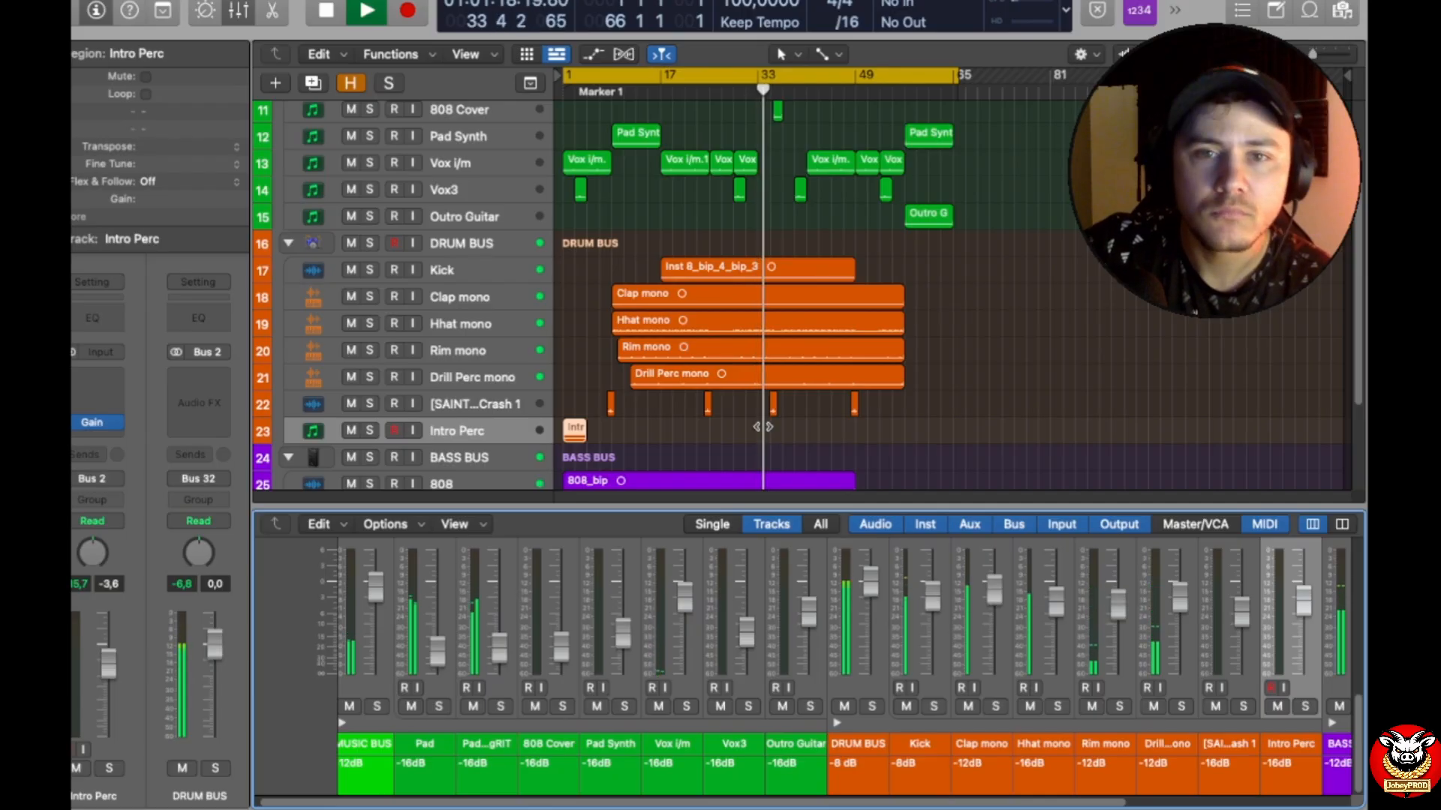
scroll(1018, 414, "up", 3)
scroll(1011, 419, "down", 3)
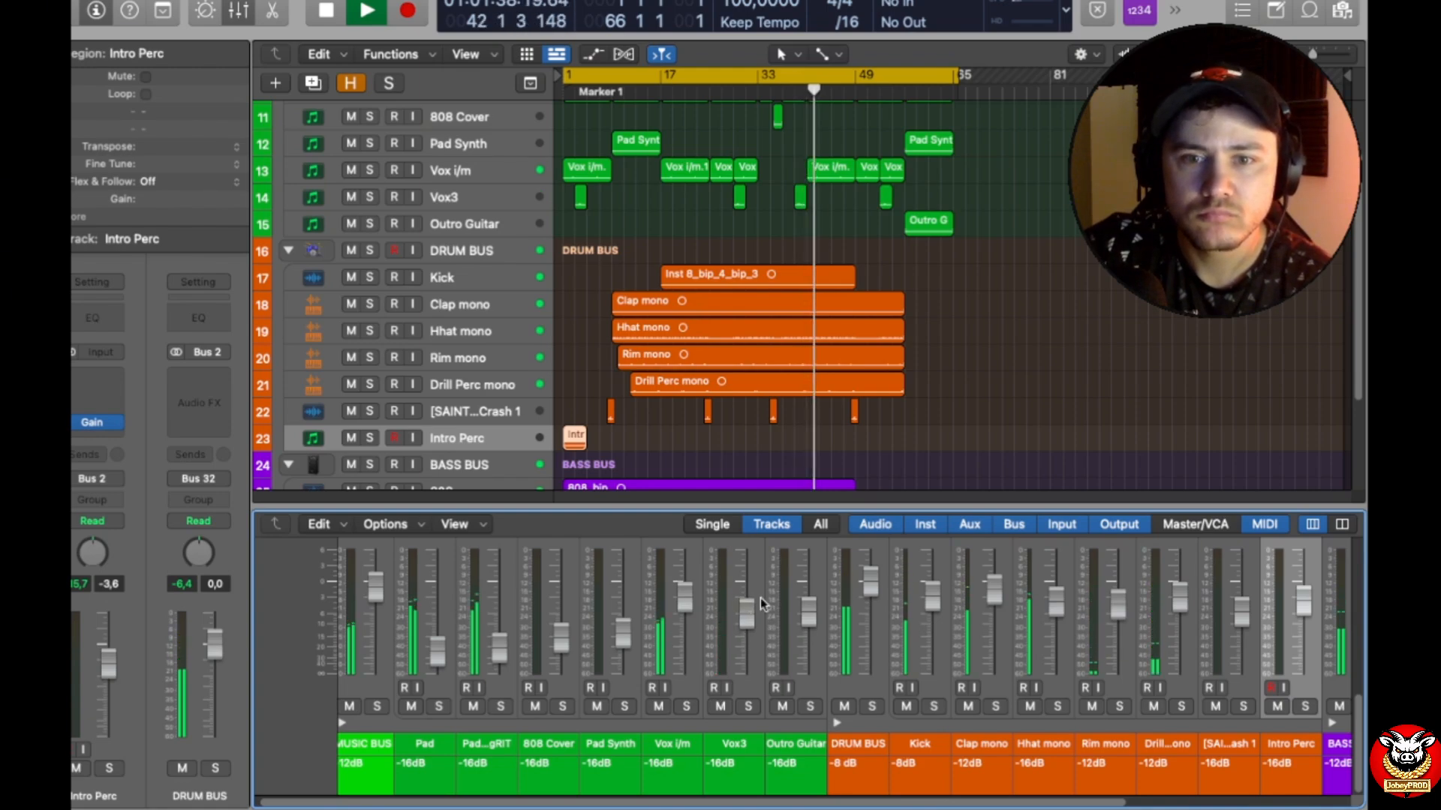
Step: Enlarge the mixer and copy the MannyM... effect from the Vox i/m channel to the Vox3 and Outro Guitar channels
left_click_drag(864, 502, 860, 196)
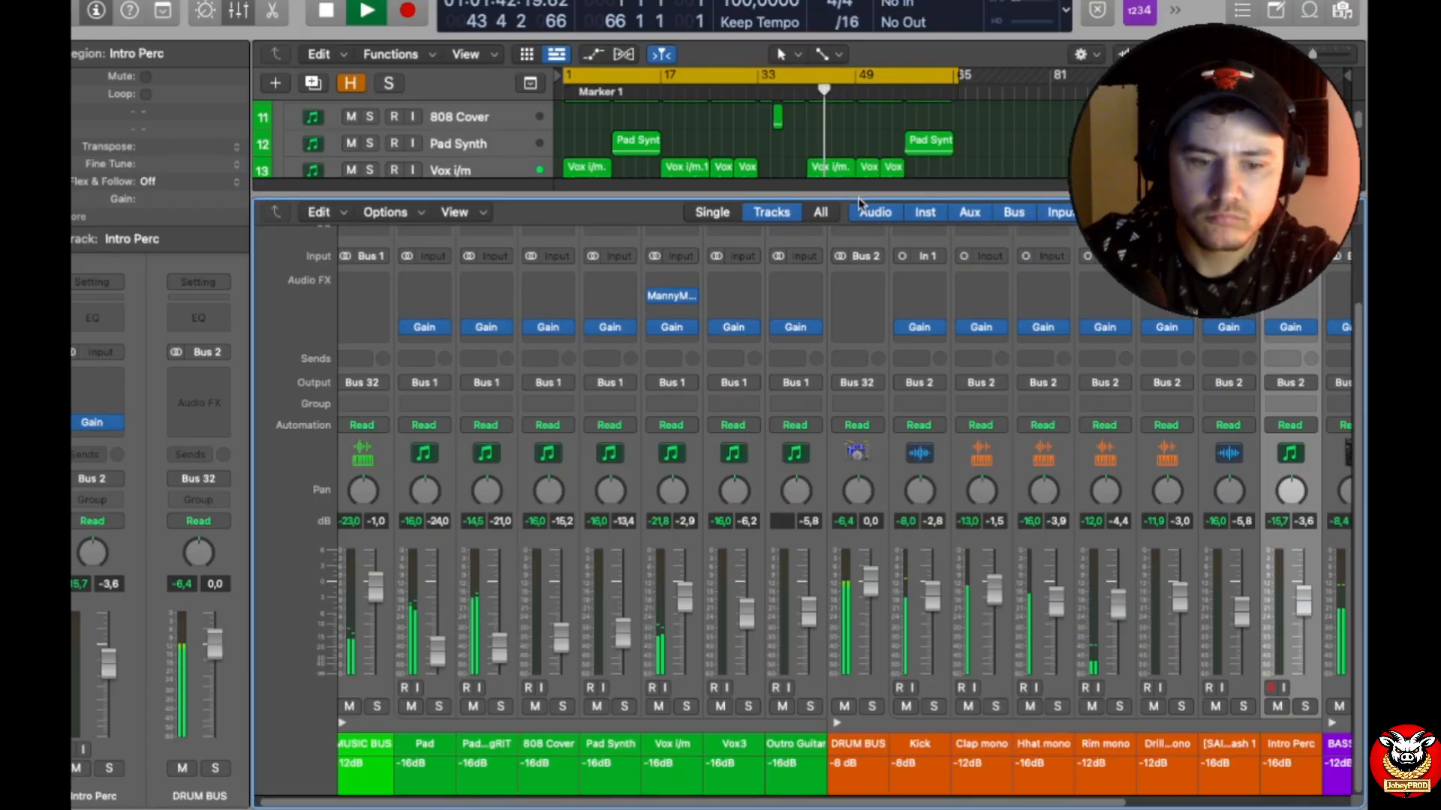
left_click_drag(675, 296, 737, 300)
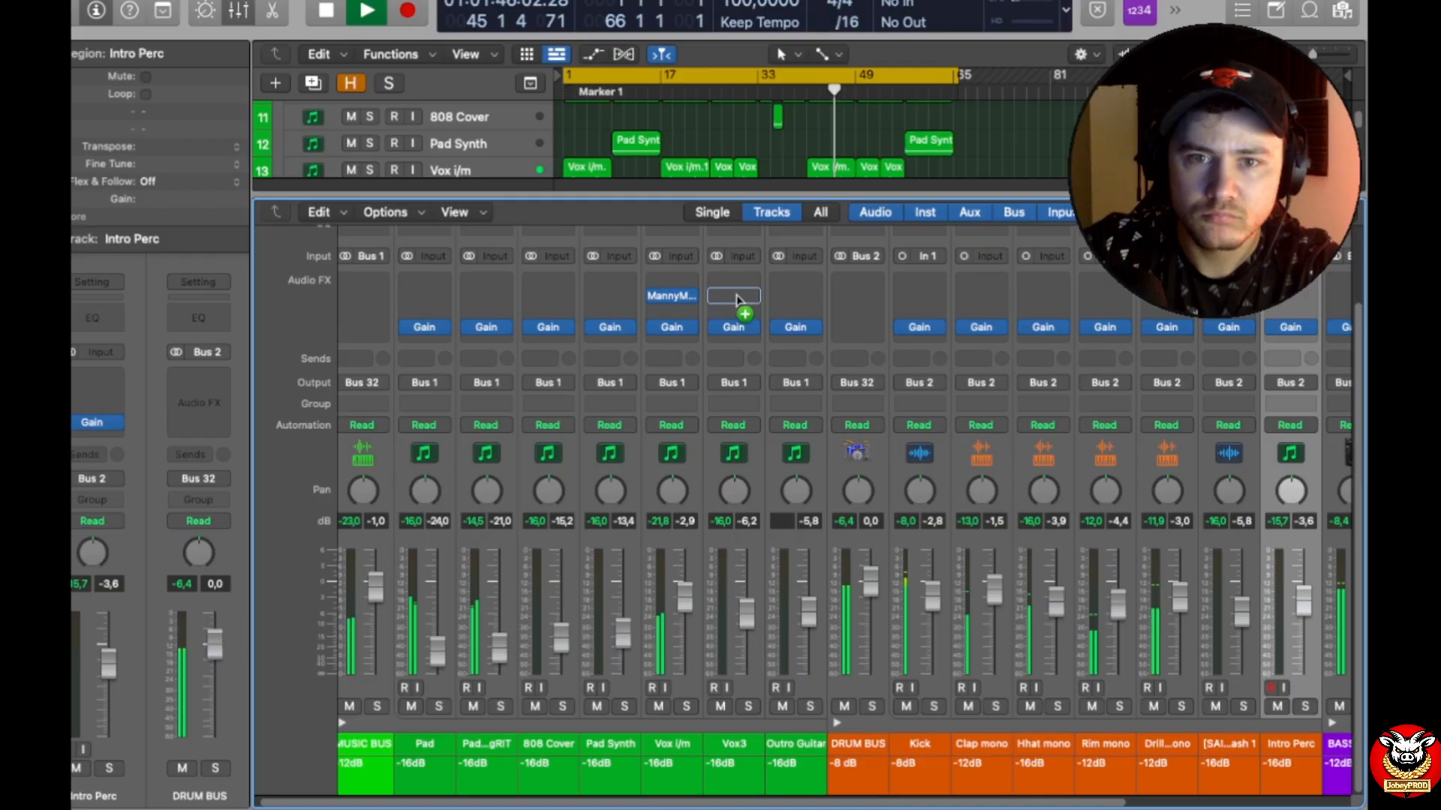
left_click_drag(738, 303, 797, 299)
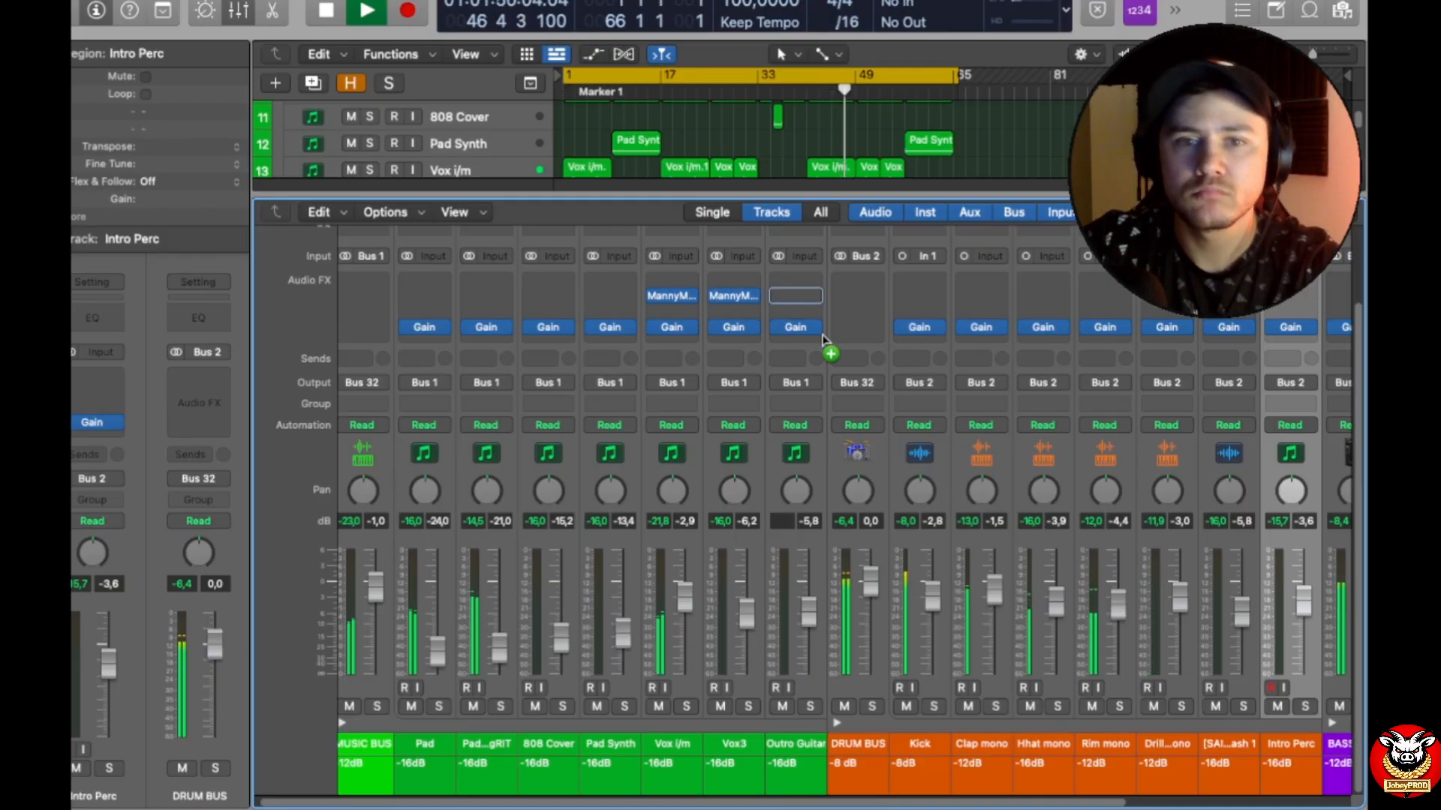
Step: Enlarge the arrangement area, review the remaining sections and channel levels through the outro, and stop playback at the song's end
left_click_drag(926, 194, 923, 518)
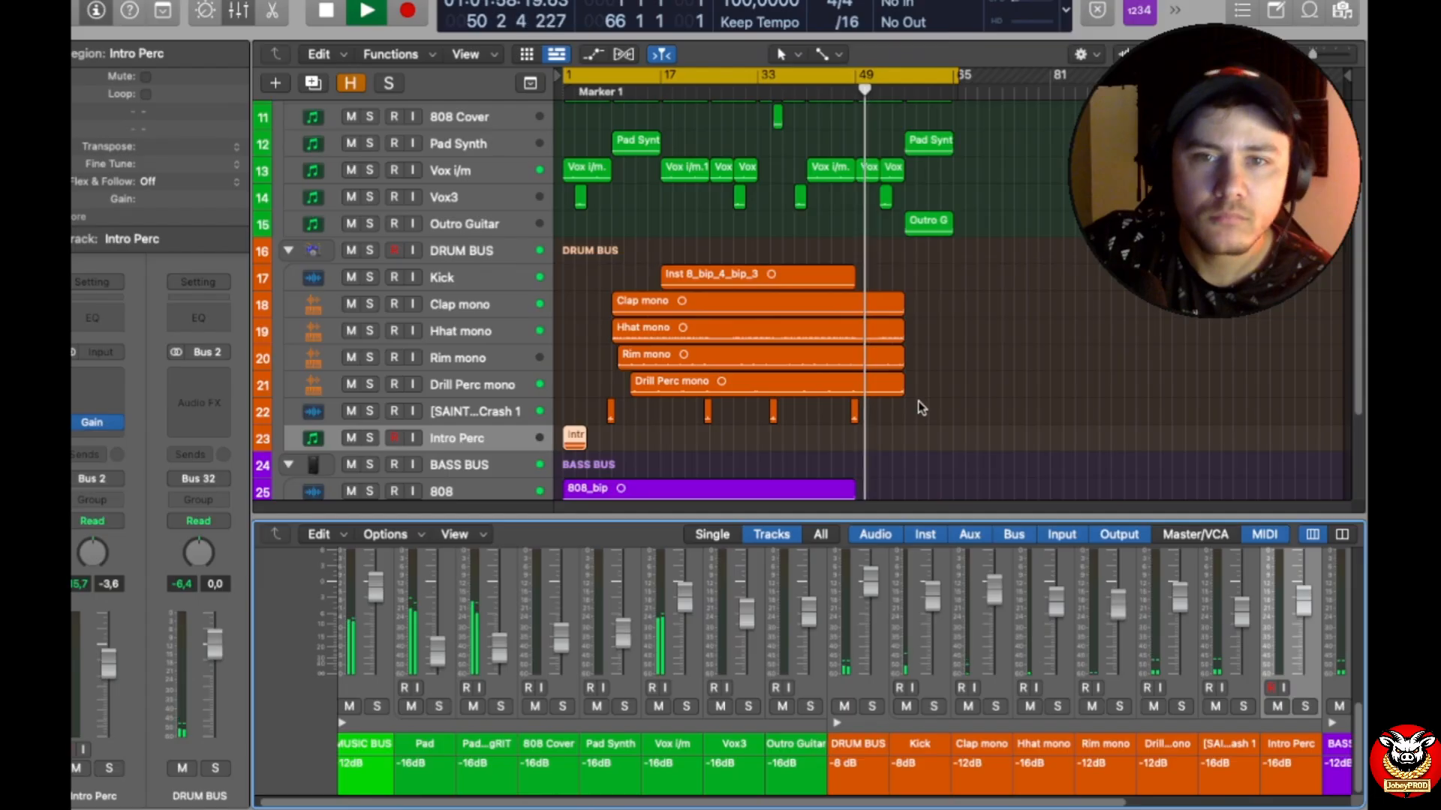
scroll(953, 334, "up", 1)
scroll(956, 342, "down", 4)
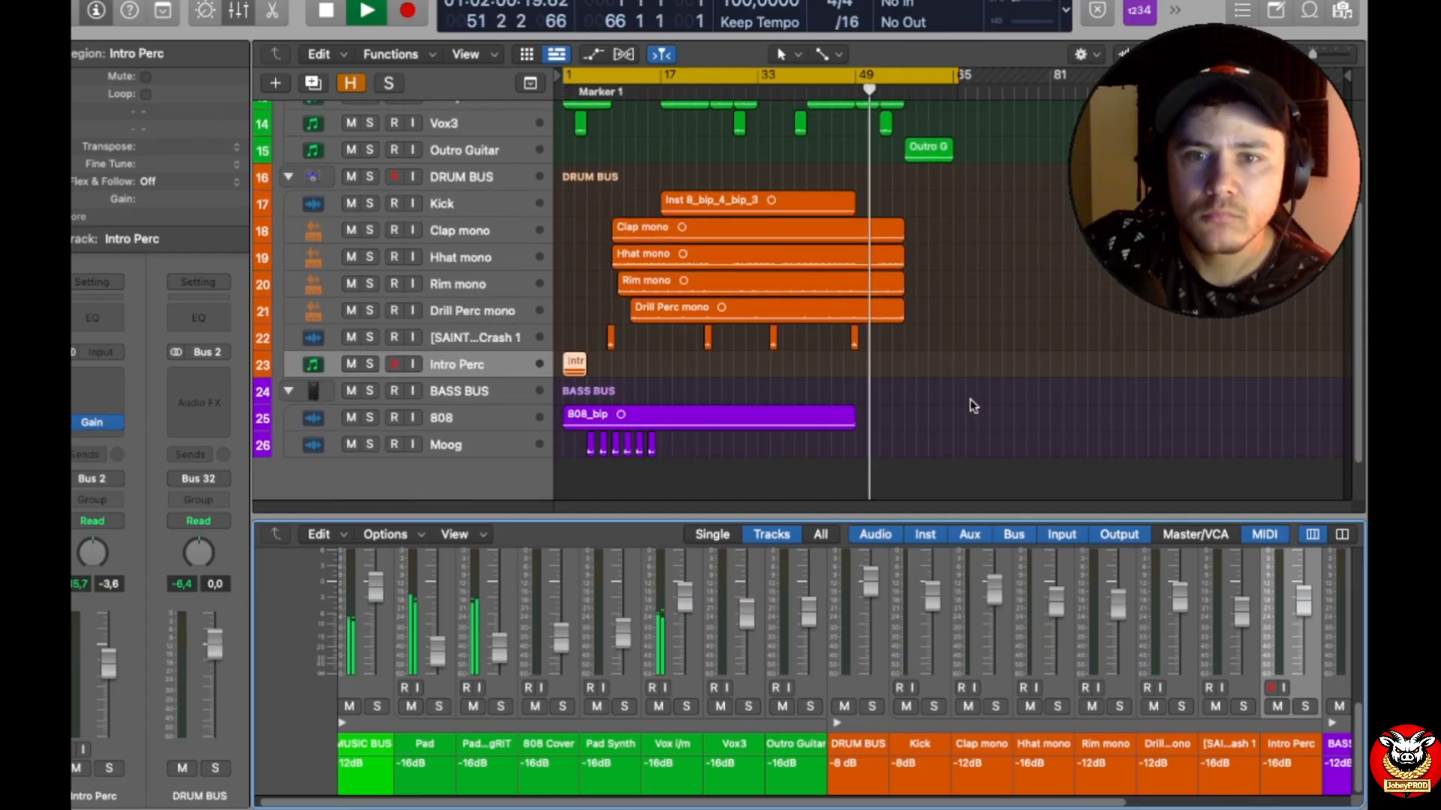
mouse_move(1316, 53)
left_mouse_down()
mouse_move(1347, 52)
mouse_move(1330, 54)
left_mouse_up()
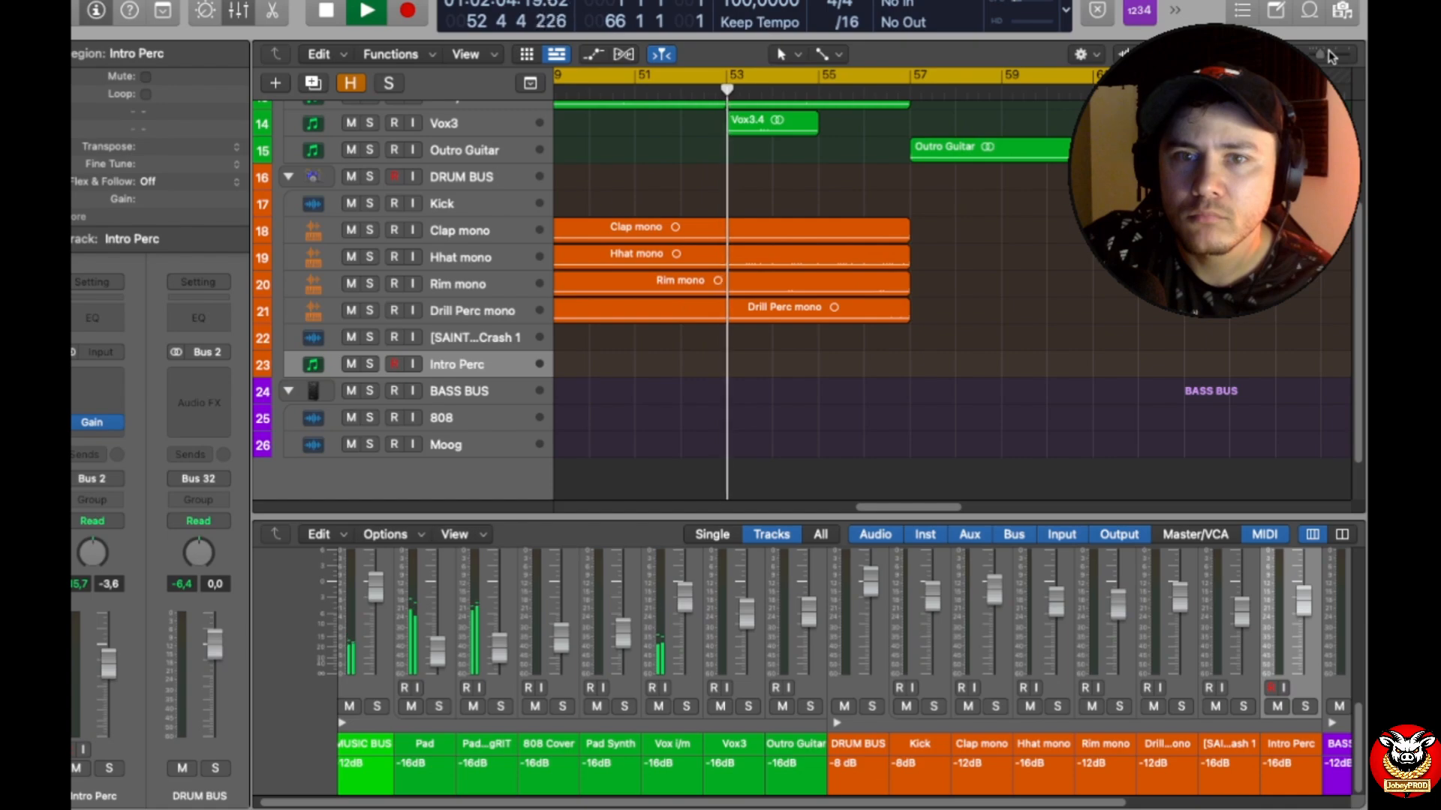
scroll(953, 333, "down", 2)
scroll(953, 333, "up", 7)
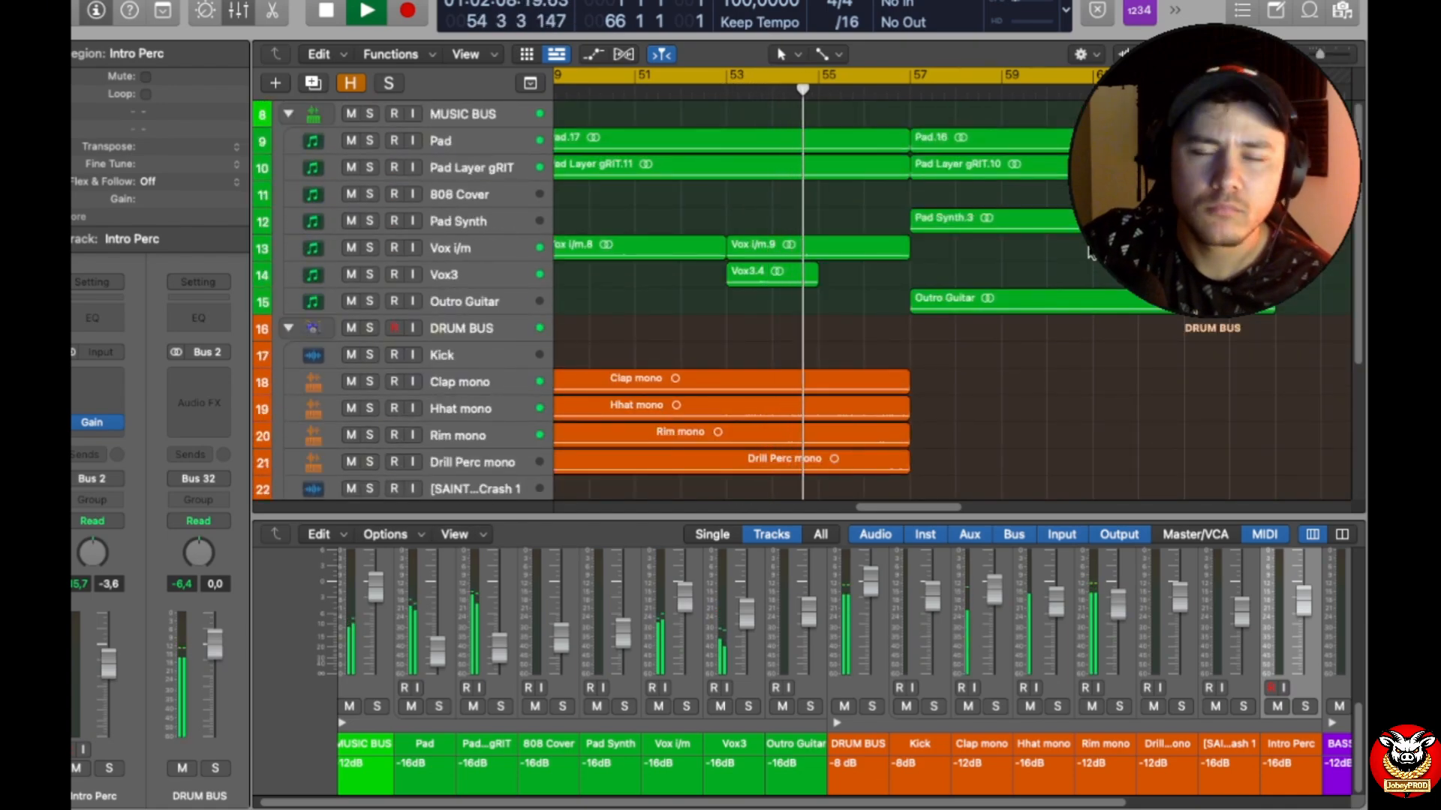
left_click_drag(1325, 59, 1313, 58)
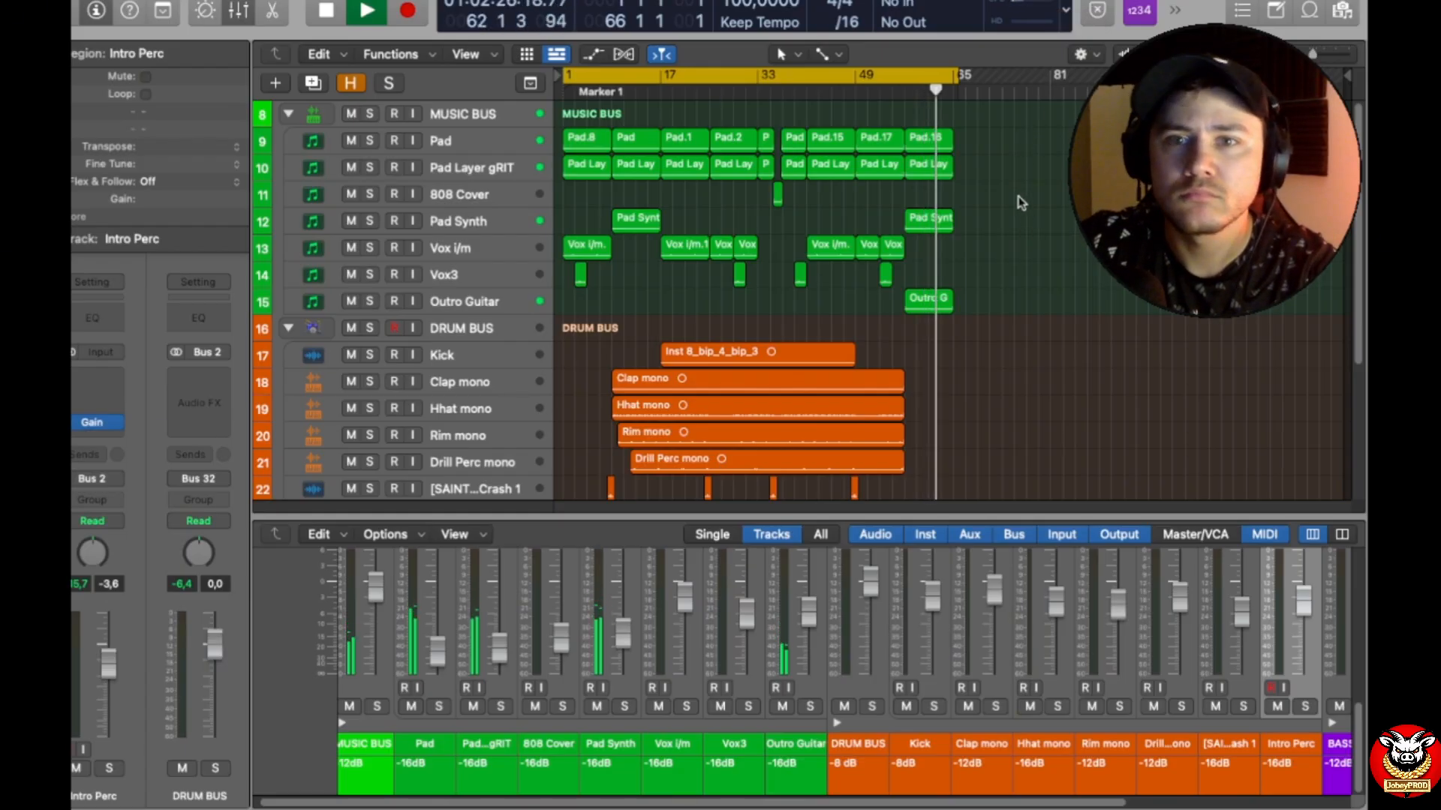
scroll(1007, 180, "down", 3)
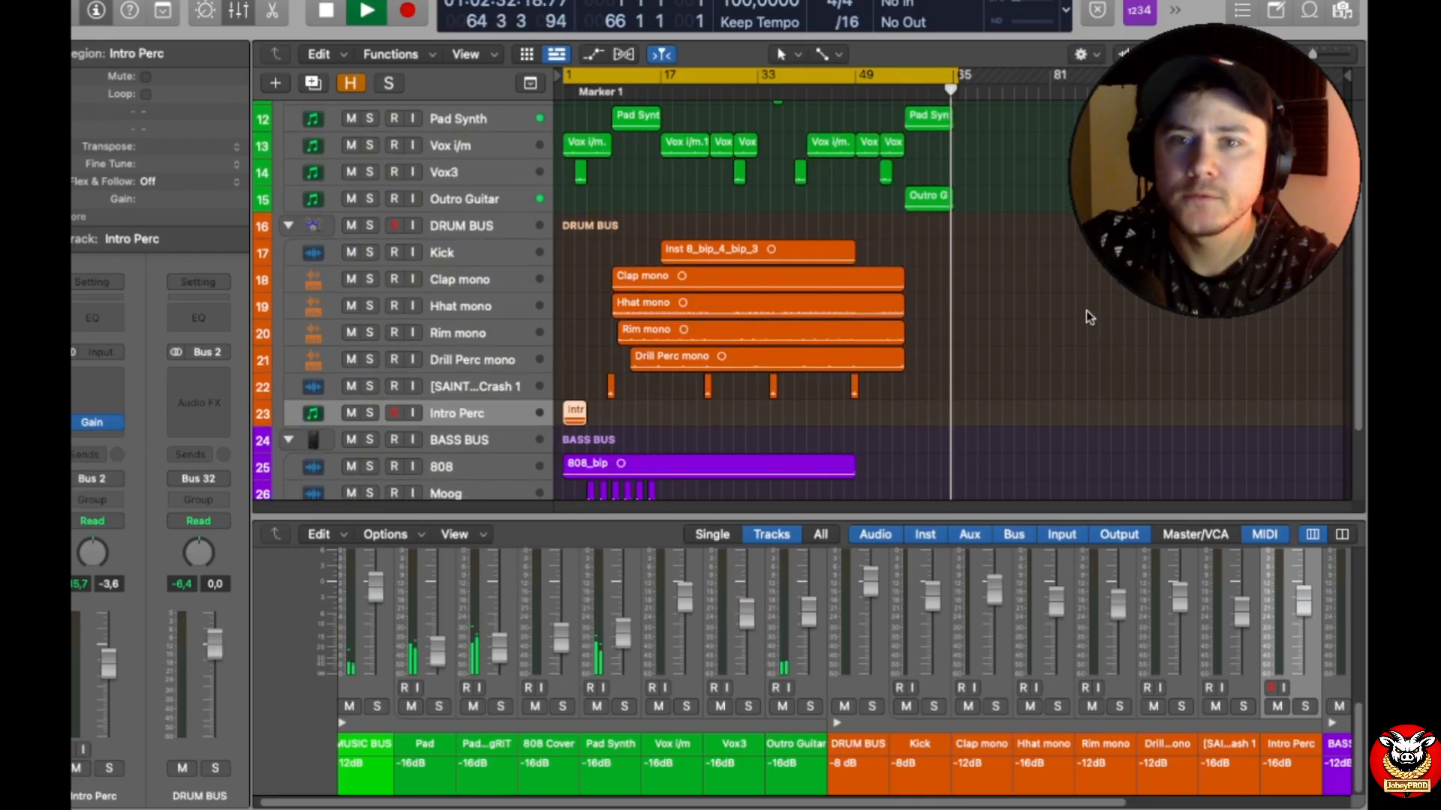
key("space")
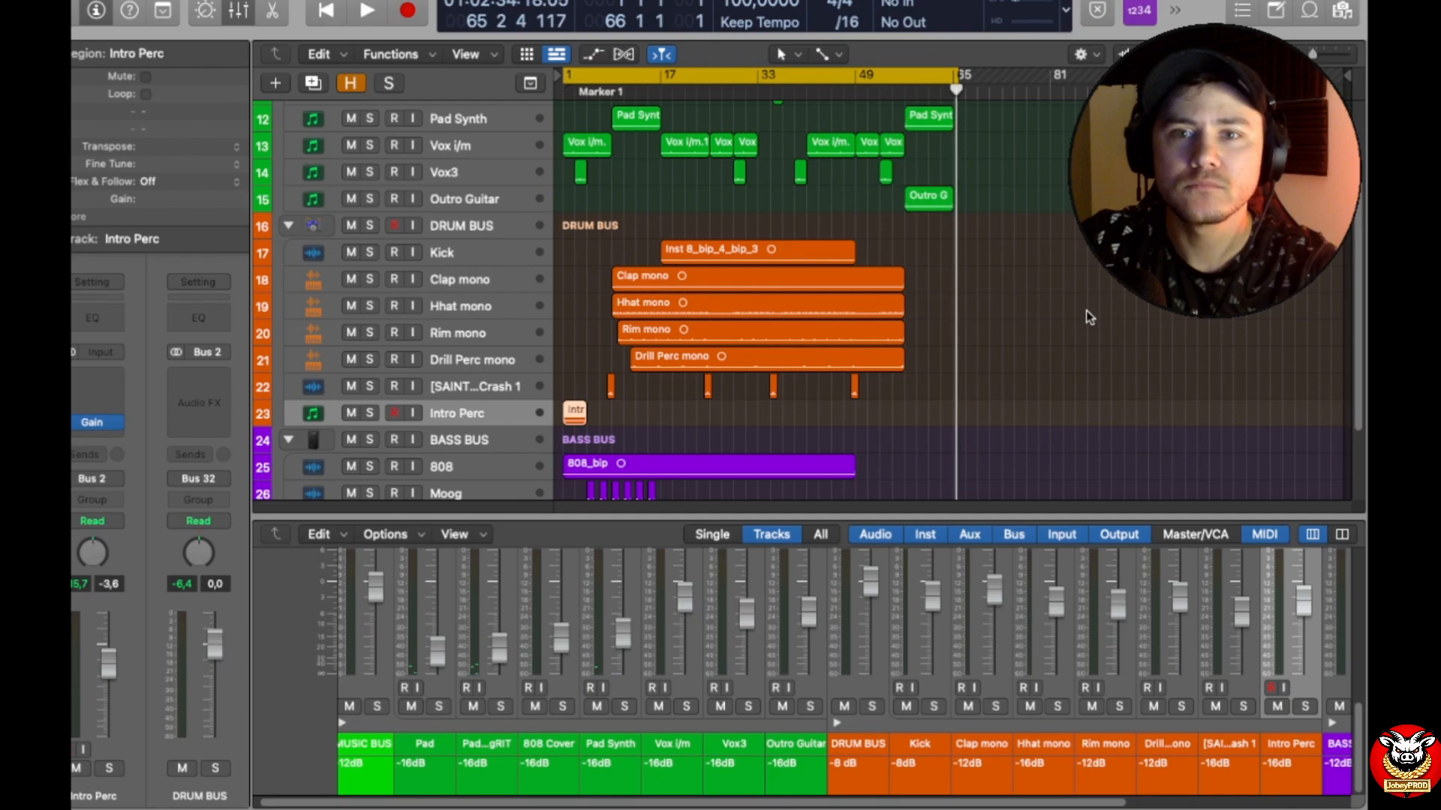